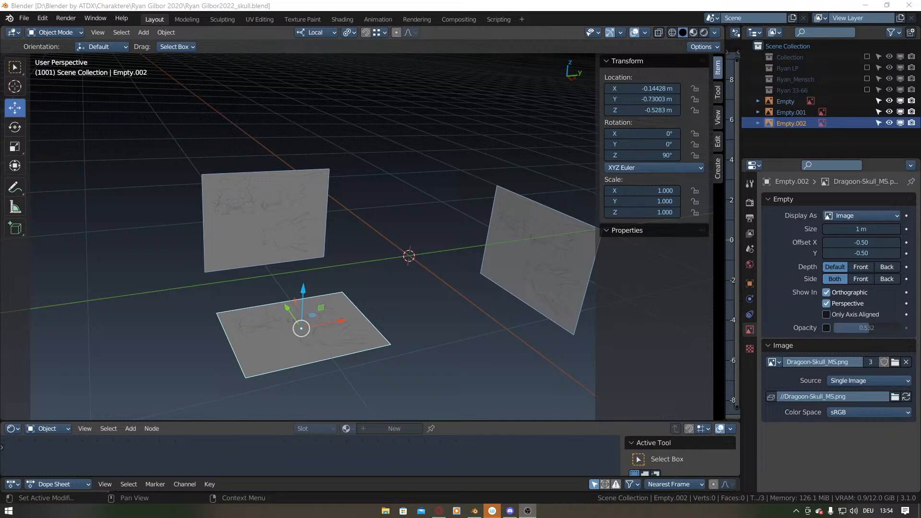
Show the Ryan 33-66 collection temporarily to examine the winged character's head and body, and hide it again.
{"action": "left_click", "coordinate": [541, 27]}
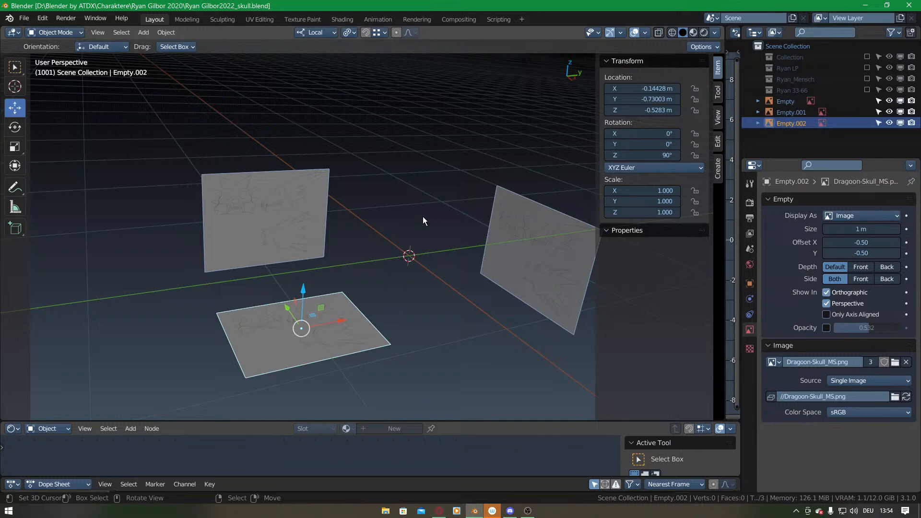
{"action": "scroll", "coordinate": [422, 220], "scroll_direction": "down", "scroll_amount": 4}
{"action": "middle_click_drag", "start_coordinate": [390, 278], "coordinate": [419, 266]}
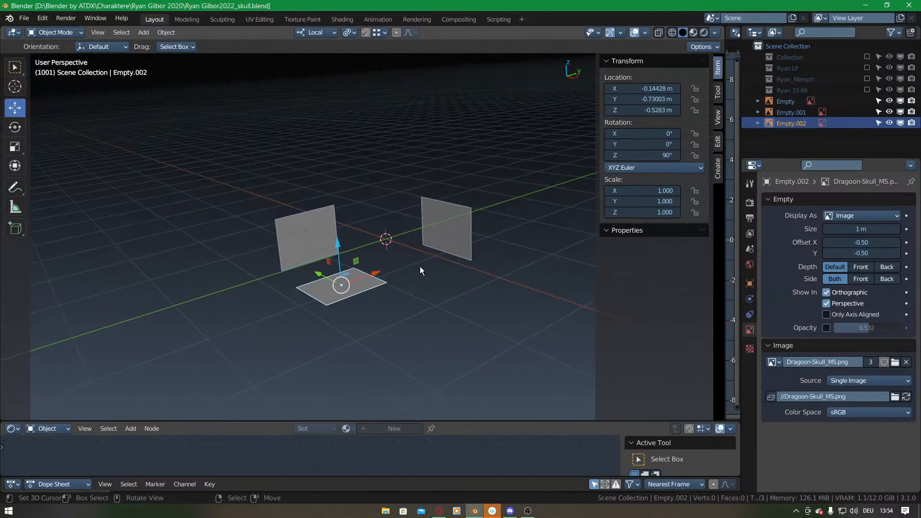
{"action": "left_click", "coordinate": [866, 89]}
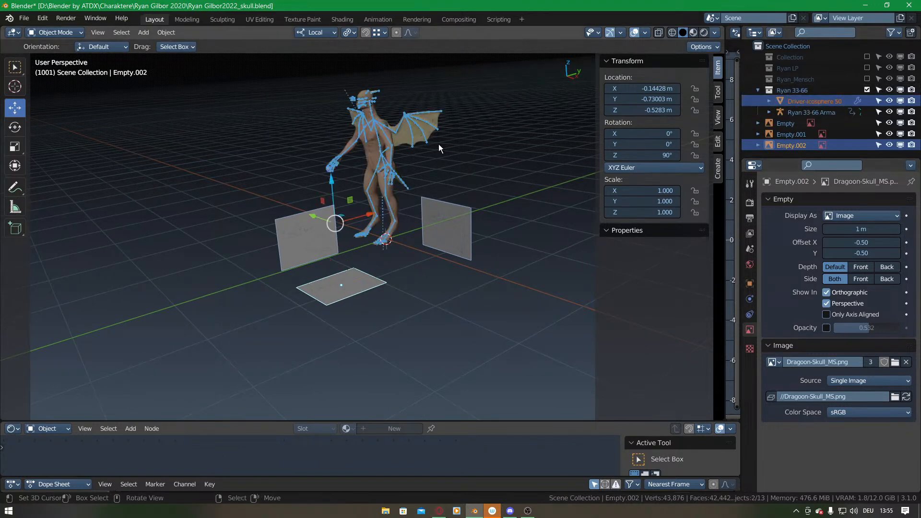
{"action": "scroll", "coordinate": [347, 116], "scroll_direction": "up", "scroll_amount": 3}
{"action": "scroll", "coordinate": [426, 158], "scroll_direction": "up", "scroll_amount": 4}
{"action": "middle_click_drag", "start_coordinate": [442, 195], "coordinate": [370, 235]}
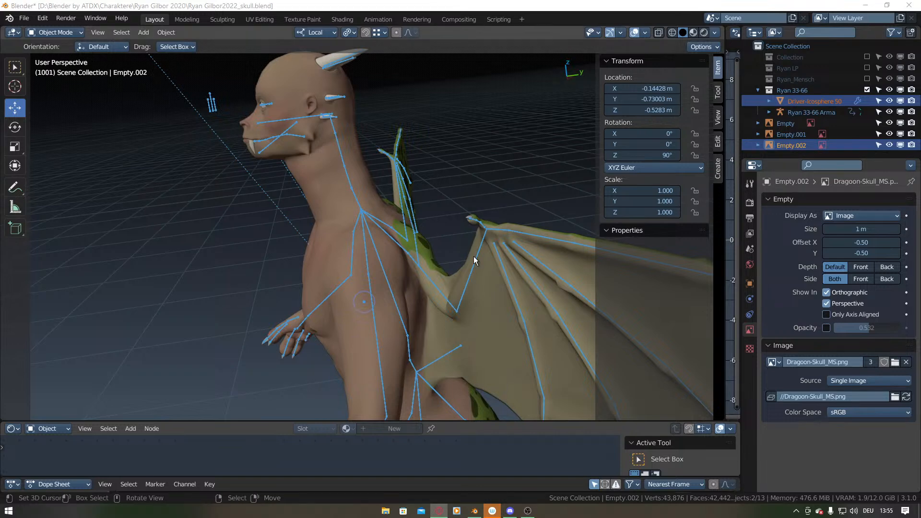
{"action": "scroll", "coordinate": [393, 183], "scroll_direction": "down", "scroll_amount": 3}
{"action": "middle_click_drag", "start_coordinate": [317, 229], "coordinate": [368, 232]}
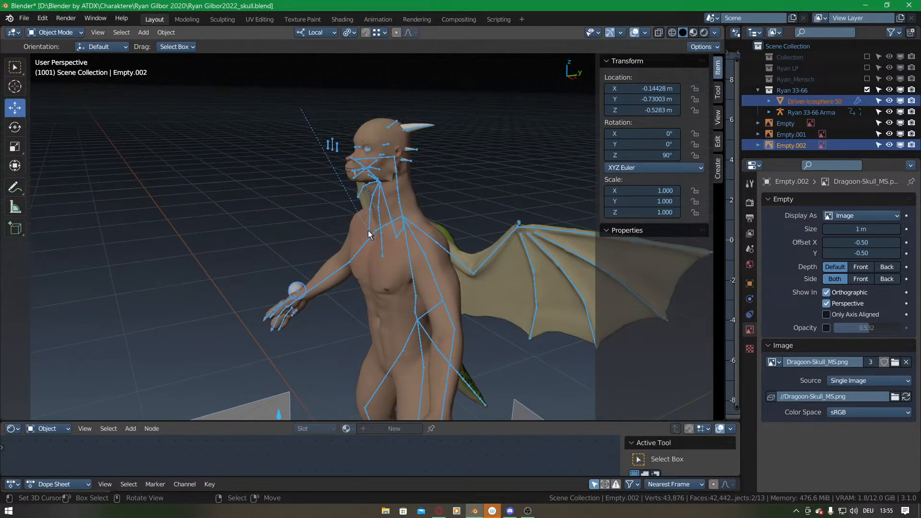
{"action": "left_click", "coordinate": [867, 89]}
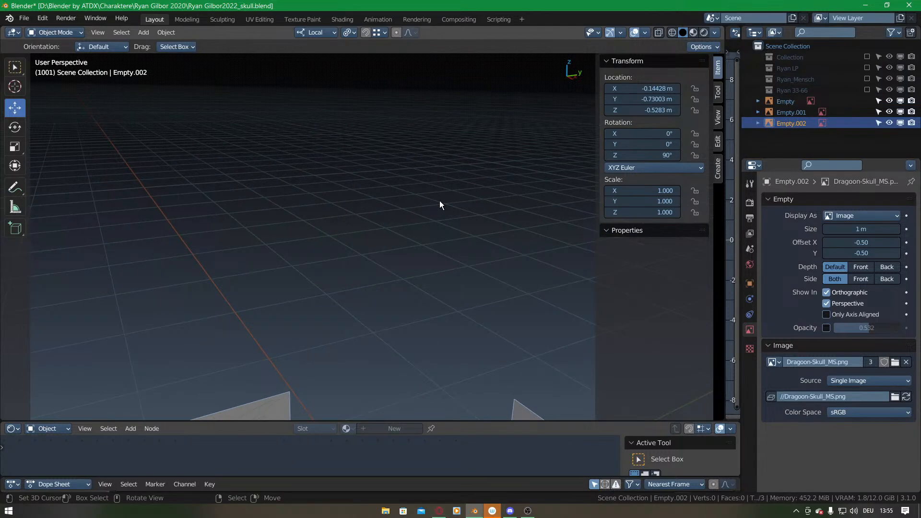
{"action": "key", "text": "Home"}
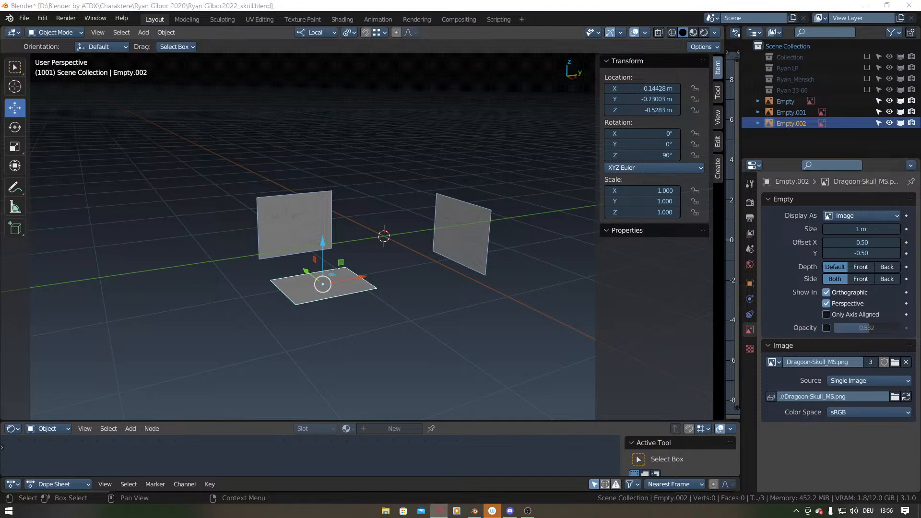
Switch to the web browser and look through the blender.org home page.
{"action": "left_click_drag", "start_coordinate": [920, 88], "coordinate": [488, 0]}
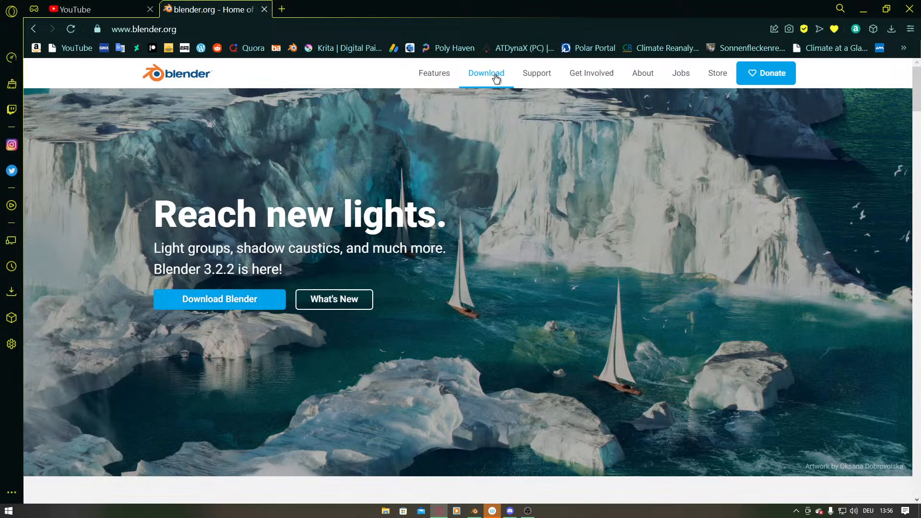
{"action": "scroll", "coordinate": [468, 206], "scroll_direction": "down", "scroll_amount": 10}
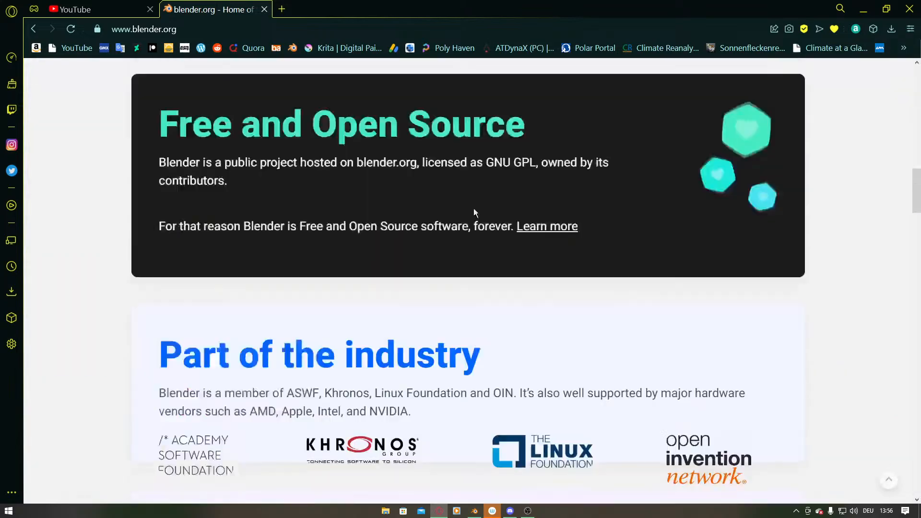
{"action": "scroll", "coordinate": [474, 209], "scroll_direction": "up", "scroll_amount": 4}
{"action": "scroll", "coordinate": [476, 215], "scroll_direction": "up", "scroll_amount": 6}
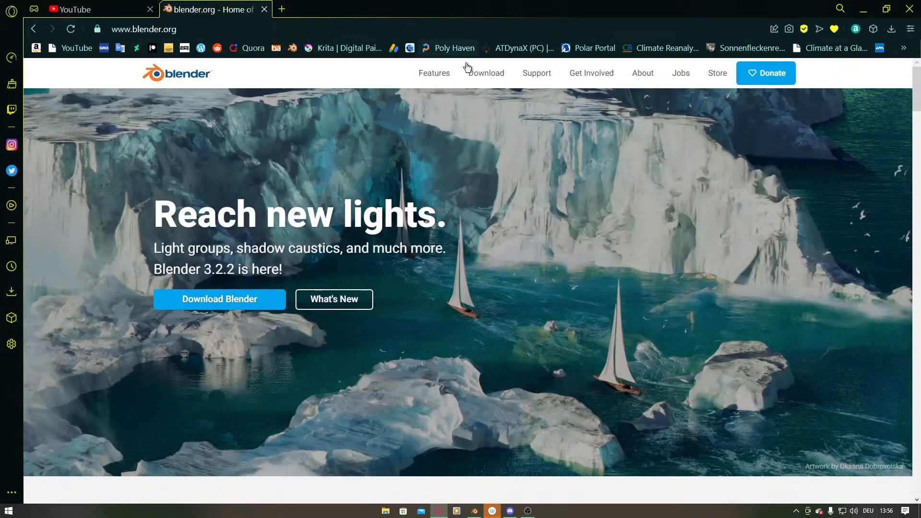
Go to Blender's download page, open the Blender Experimental builds, and look through the listed versions.
{"action": "left_click", "coordinate": [486, 74]}
{"action": "scroll", "coordinate": [469, 149], "scroll_direction": "down", "scroll_amount": 10}
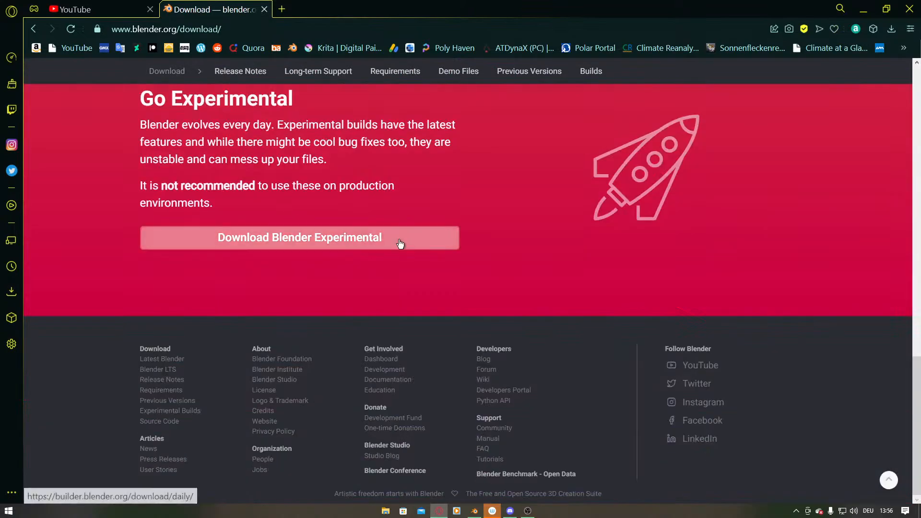
{"action": "scroll", "coordinate": [430, 242], "scroll_direction": "up", "scroll_amount": 4}
{"action": "left_click", "coordinate": [370, 435]}
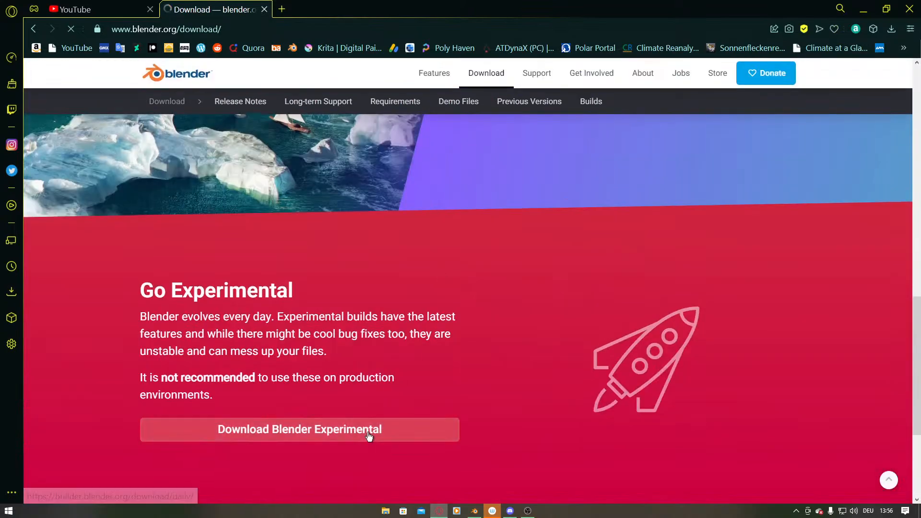
{"action": "scroll", "coordinate": [260, 259], "scroll_direction": "down", "scroll_amount": 4}
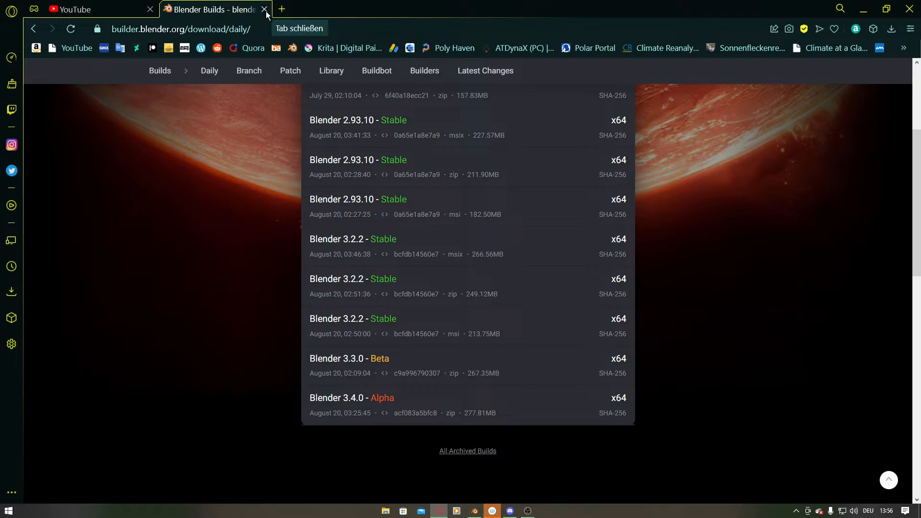
Switch back to Blender and examine the skull sketches on the three reference image planes.
{"action": "left_click_drag", "start_coordinate": [361, 11], "coordinate": [920, 15]}
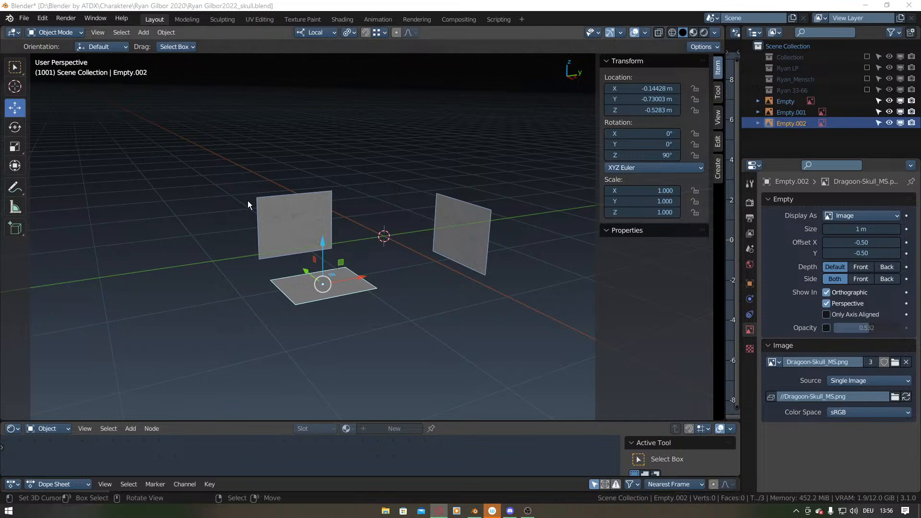
{"action": "scroll", "coordinate": [283, 226], "scroll_direction": "up", "scroll_amount": 5}
{"action": "middle_click_drag", "start_coordinate": [200, 241], "coordinate": [358, 219]}
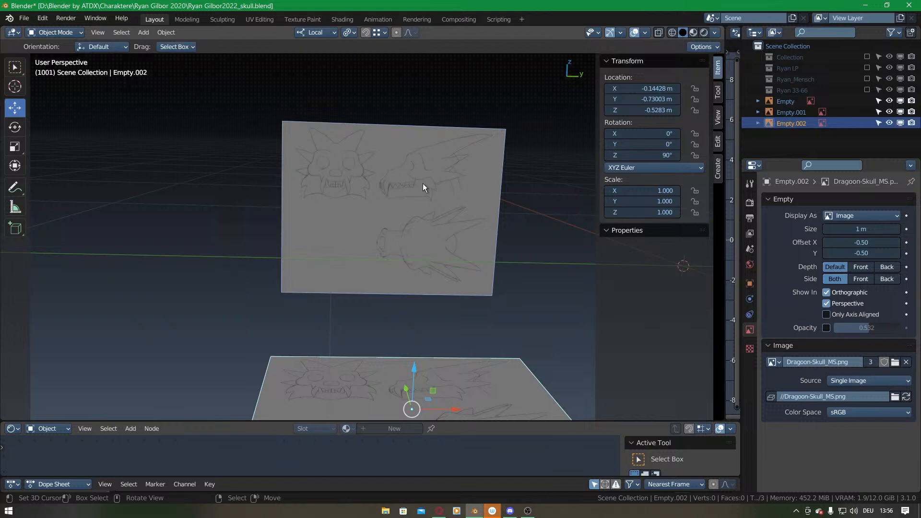
{"action": "scroll", "coordinate": [423, 183], "scroll_direction": "down", "scroll_amount": 3}
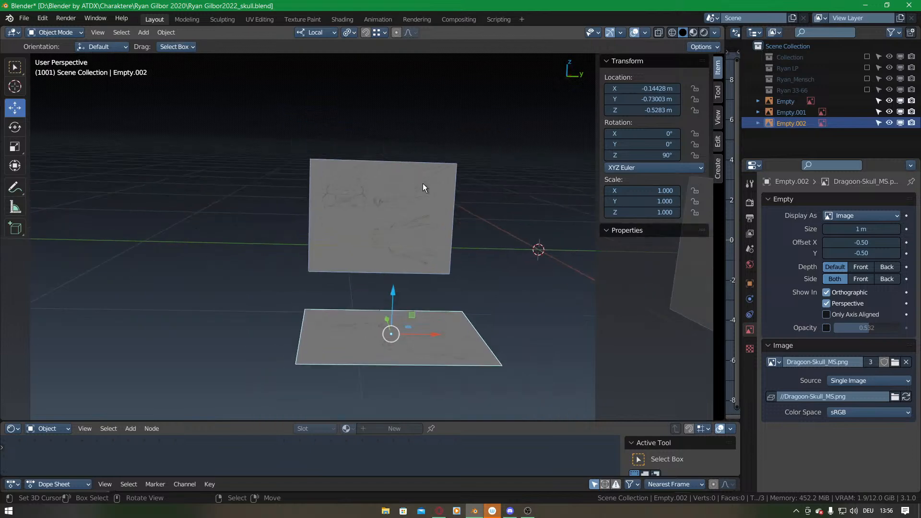
{"action": "middle_click_drag", "start_coordinate": [264, 287], "coordinate": [350, 295]}
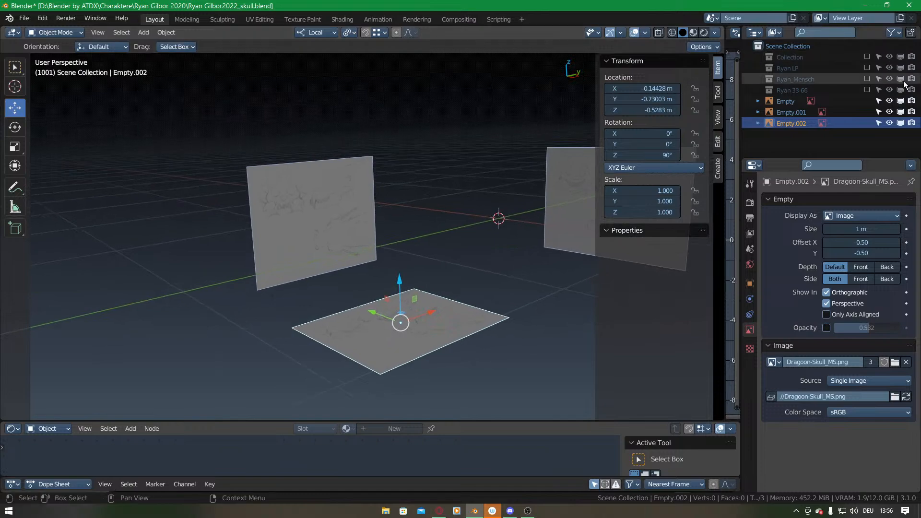
Show the Ryan LP collection and examine the green dragon's head, horns, body and wings from several angles.
{"action": "left_click", "coordinate": [867, 67]}
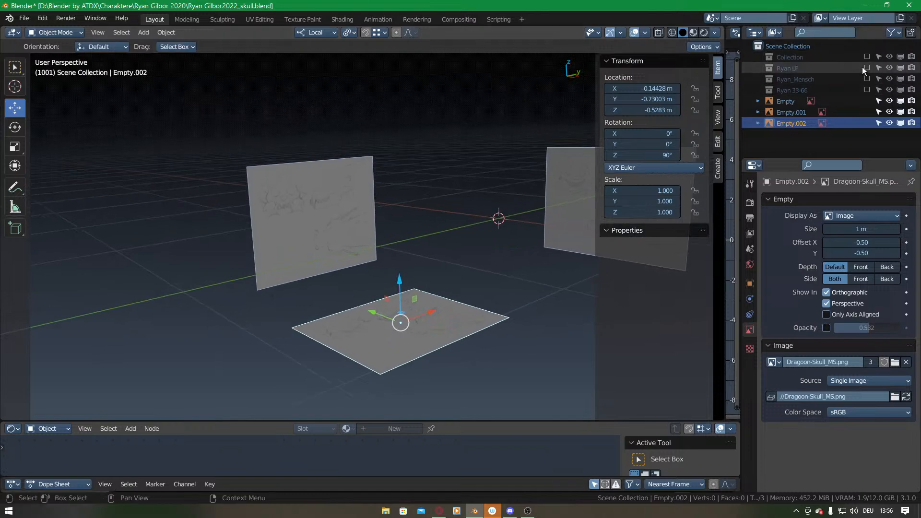
{"action": "scroll", "coordinate": [451, 161], "scroll_direction": "down", "scroll_amount": 2}
{"action": "middle_click_drag", "start_coordinate": [451, 161], "coordinate": [448, 242]}
{"action": "middle_click_drag", "start_coordinate": [413, 144], "coordinate": [431, 167], "text": "shift"}
{"action": "scroll", "coordinate": [430, 169], "scroll_direction": "up", "scroll_amount": 3}
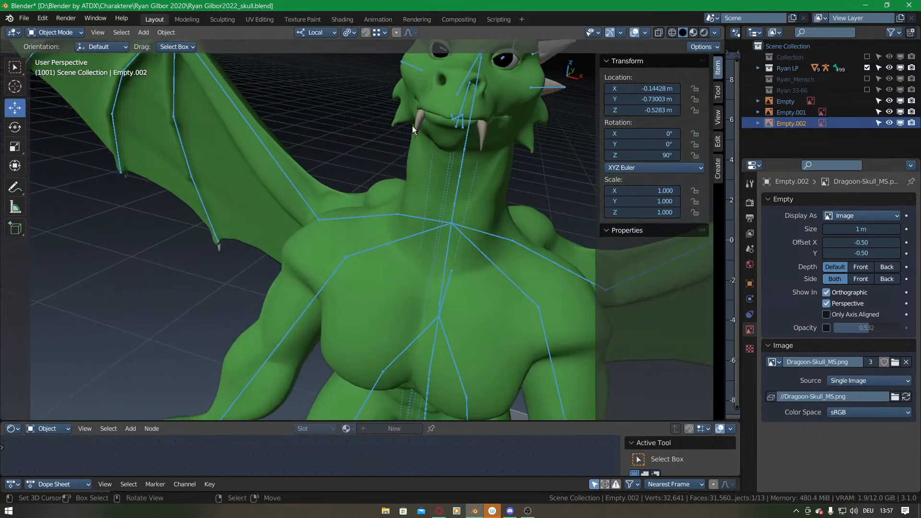
{"action": "scroll", "coordinate": [488, 120], "scroll_direction": "down", "scroll_amount": 5}
{"action": "middle_click_drag", "start_coordinate": [485, 191], "coordinate": [389, 249]}
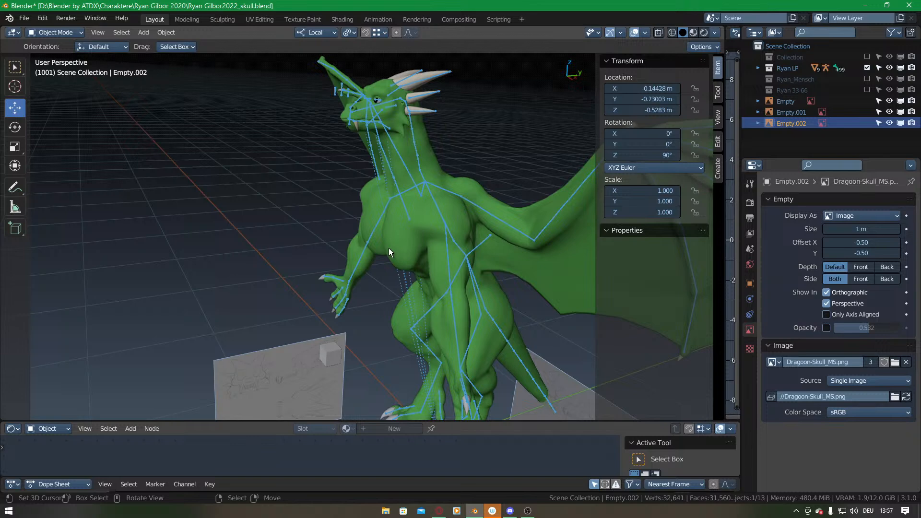
{"action": "scroll", "coordinate": [423, 242], "scroll_direction": "down", "scroll_amount": 3}
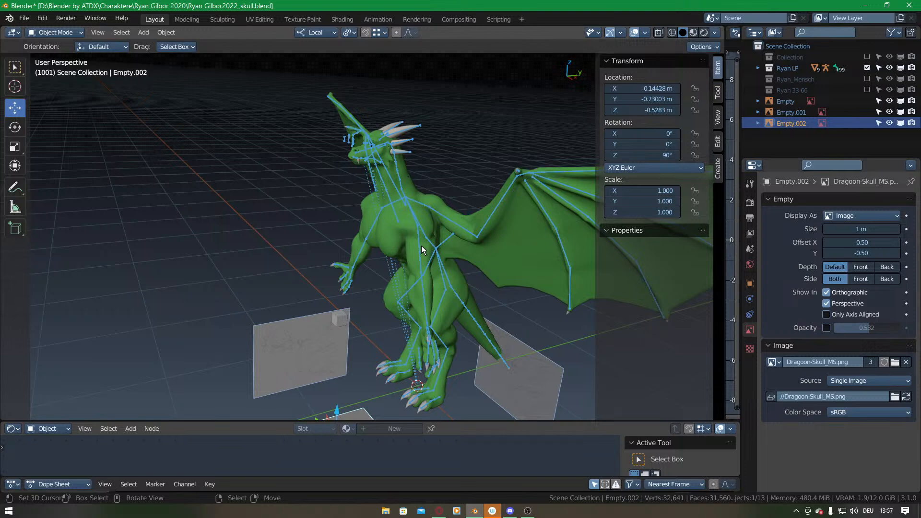
{"action": "scroll", "coordinate": [355, 142], "scroll_direction": "up", "scroll_amount": 4}
{"action": "middle_click_drag", "start_coordinate": [355, 142], "coordinate": [374, 237], "text": "shift"}
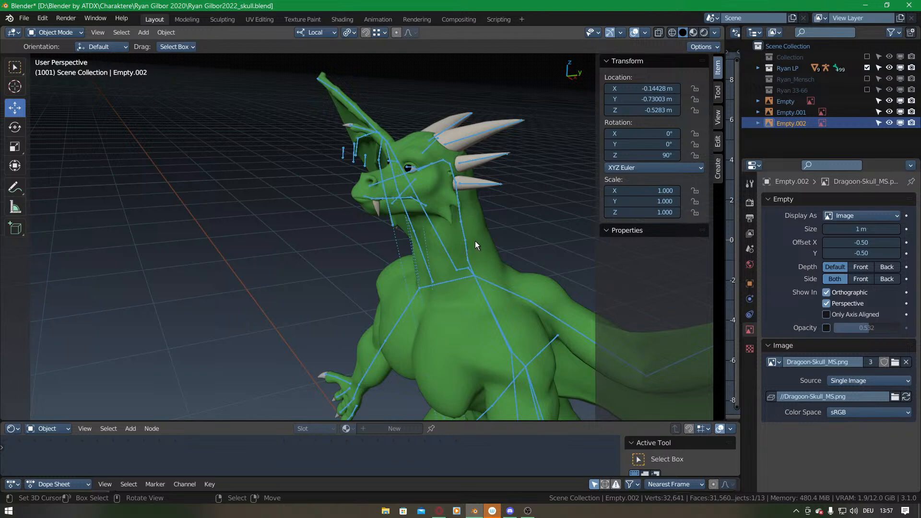
{"action": "scroll", "coordinate": [475, 245], "scroll_direction": "down", "scroll_amount": 3}
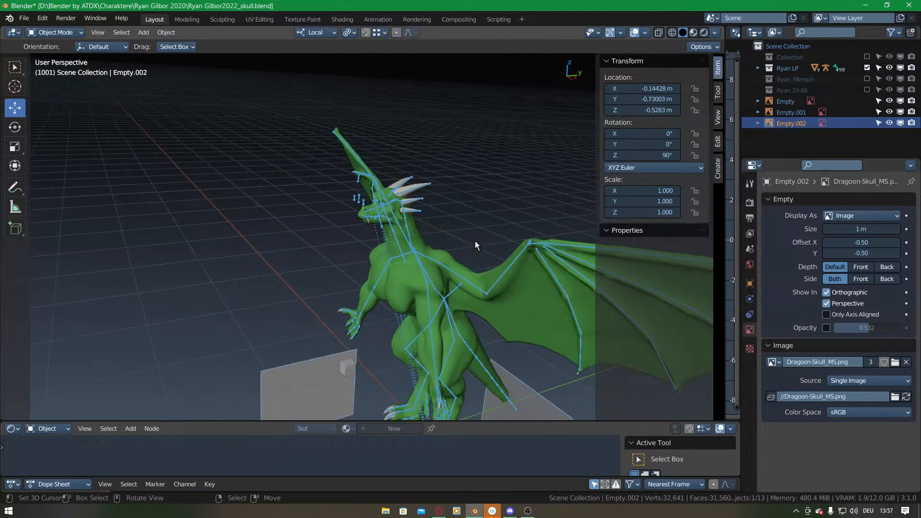
{"action": "middle_click_drag", "start_coordinate": [489, 339], "coordinate": [463, 240], "text": "shift"}
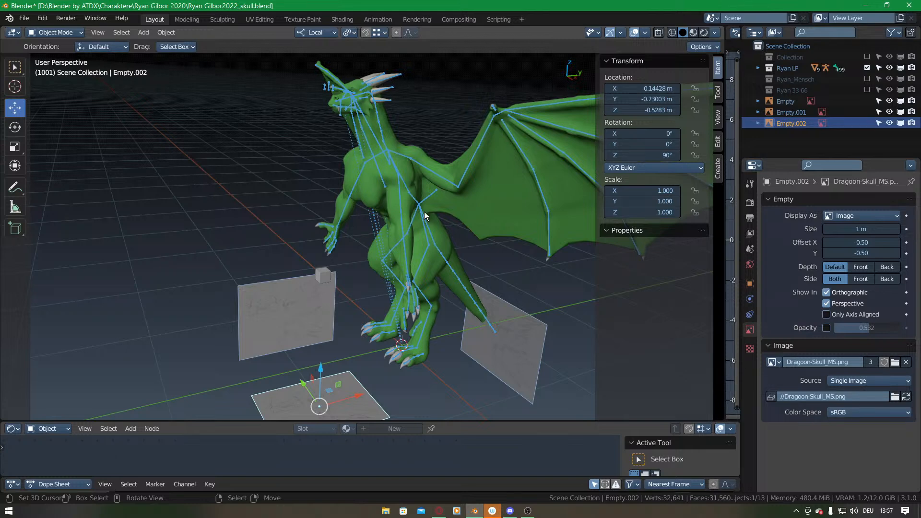
{"action": "middle_click_drag", "start_coordinate": [396, 123], "coordinate": [375, 186]}
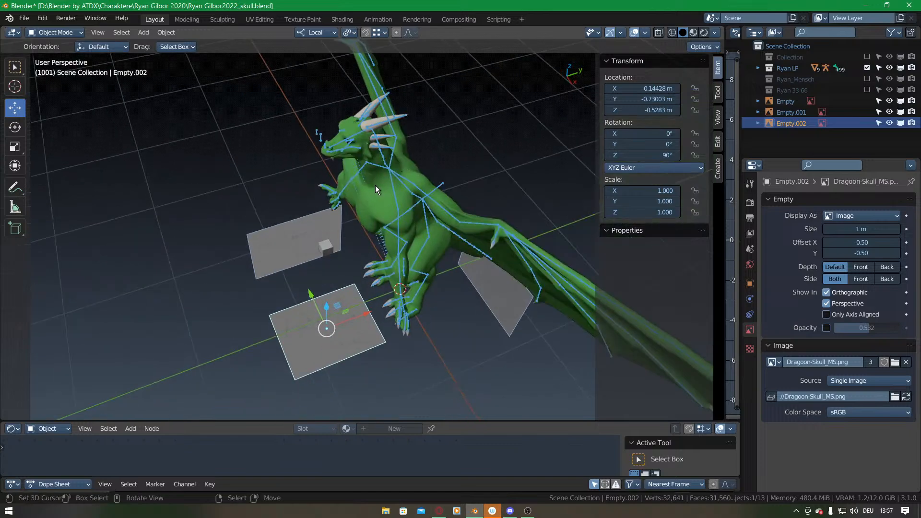
{"action": "scroll", "coordinate": [375, 186], "scroll_direction": "up", "scroll_amount": 3}
{"action": "middle_click_drag", "start_coordinate": [383, 106], "coordinate": [386, 204], "text": "shift"}
Select the dragon's horns object, try moving it away from the head, and undo the move.
{"action": "right_click", "coordinate": [391, 180]}
{"action": "right_click_drag", "start_coordinate": [390, 180], "coordinate": [514, 136]}
{"action": "key", "text": "ctrl+z"}
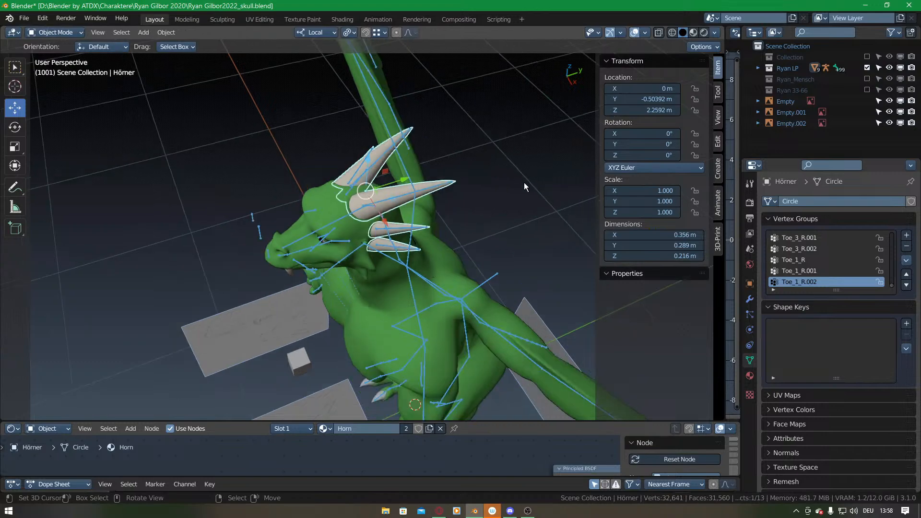
Hide the Ryan LP collection and show the reference images in the right orthographic view.
{"action": "left_click", "coordinate": [867, 68]}
{"action": "middle_click_drag", "start_coordinate": [480, 206], "coordinate": [368, 244]}
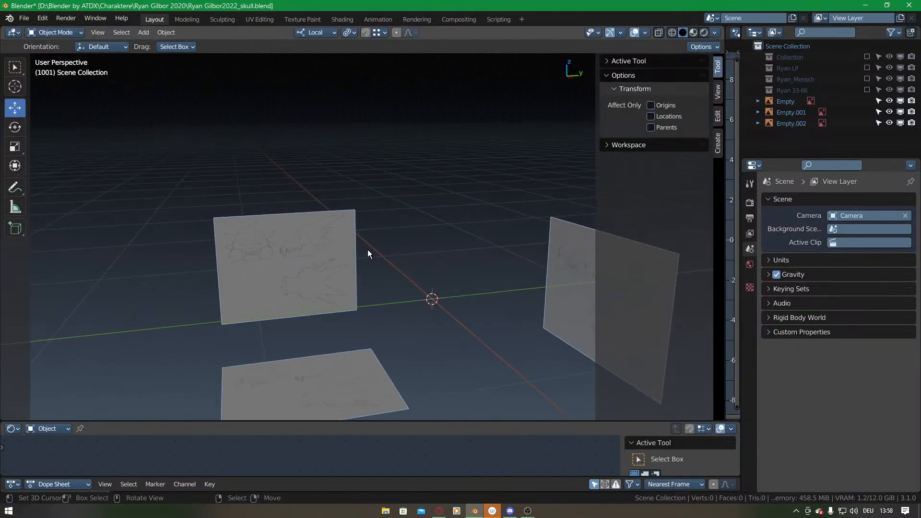
{"action": "key", "text": "KP_3"}
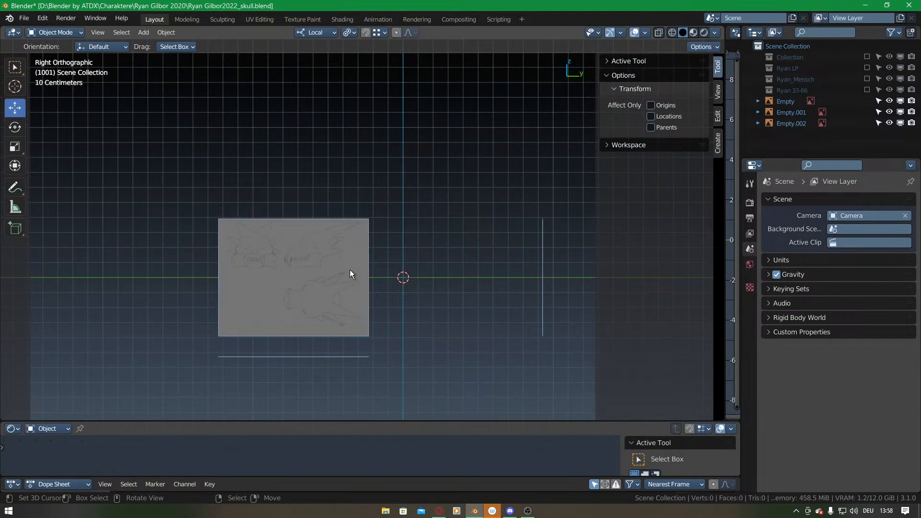
Move the side and bottom skull reference images, Empty and Empty.002, together along Y to roughly the world origin.
{"action": "left_click", "coordinate": [309, 356]}
{"action": "left_click", "coordinate": [314, 312], "text": "shift"}
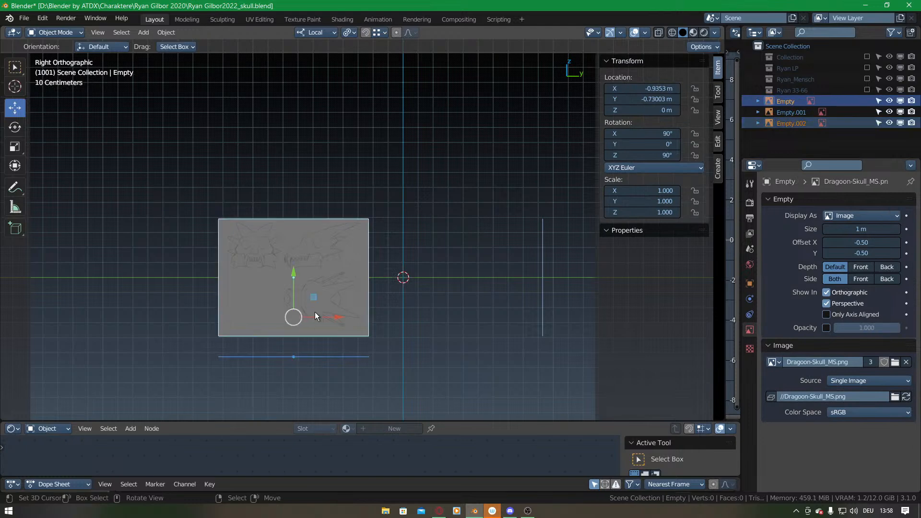
{"action": "left_click_drag", "start_coordinate": [336, 318], "coordinate": [446, 315]}
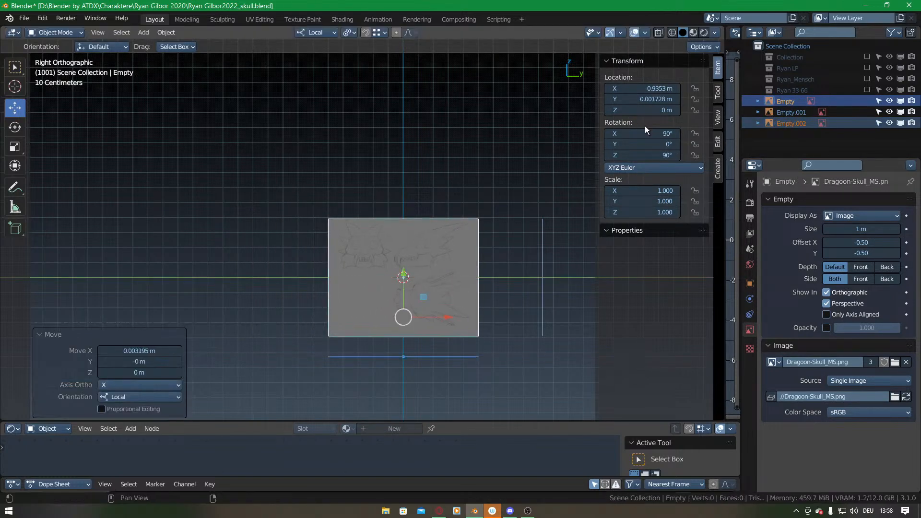
Set the Y location to 0 m for both the side image Empty and the bottom image Empty.002.
{"action": "left_click", "coordinate": [462, 266]}
{"action": "left_click", "coordinate": [643, 99]}
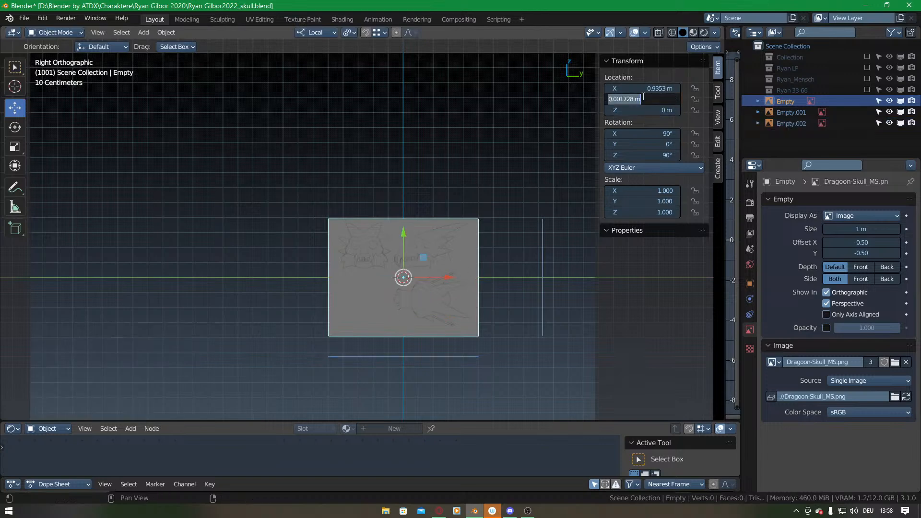
{"action": "key", "text": "Return"}
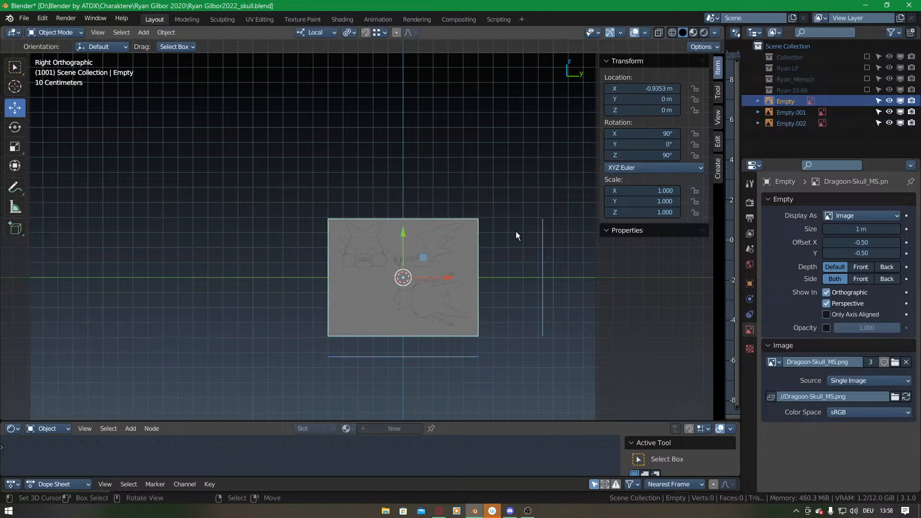
{"action": "left_click", "coordinate": [423, 362]}
{"action": "left_click", "coordinate": [643, 99]}
{"action": "type", "text": "0"}
{"action": "key", "text": "Return"}
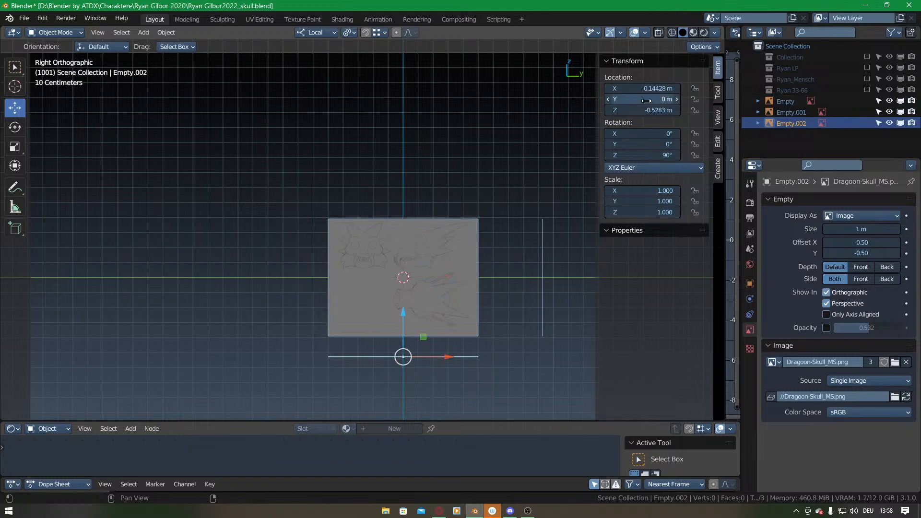
Move the front reference image, Empty.001, closer to the other images along Y, to about 0.59 m.
{"action": "left_click", "coordinate": [542, 271]}
{"action": "left_click_drag", "start_coordinate": [499, 277], "coordinate": [447, 281]}
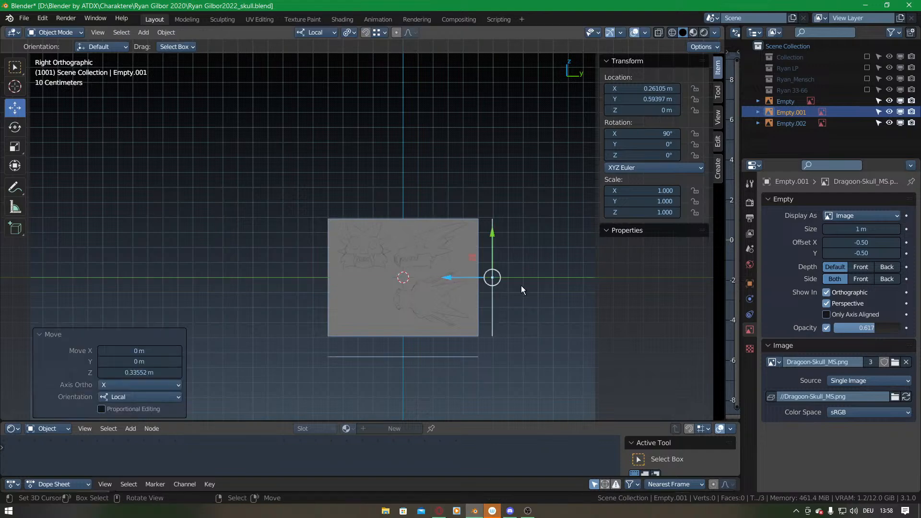
{"action": "middle_click_drag", "start_coordinate": [362, 235], "coordinate": [338, 302]}
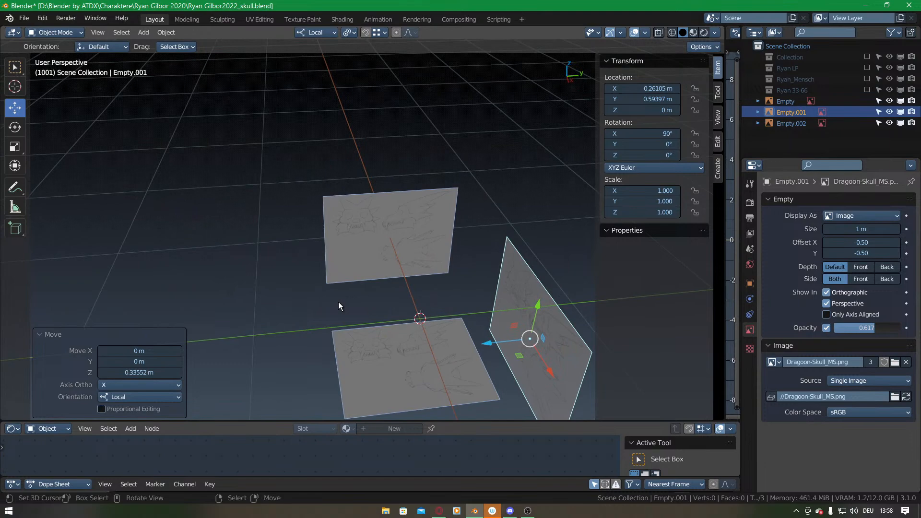
Move the side and bottom reference images, Empty and Empty.002, together along Y to about -0.16 m in the right orthographic view.
{"action": "key", "text": "KP_3"}
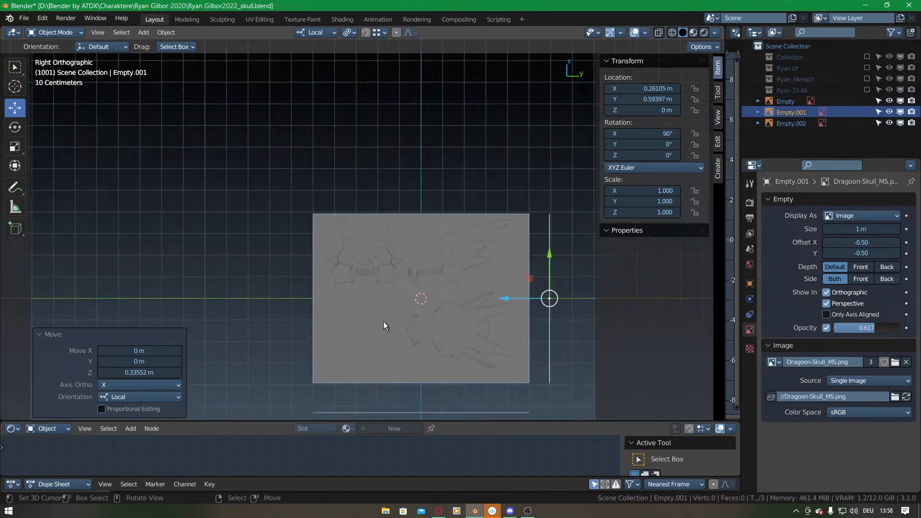
{"action": "left_click_drag", "start_coordinate": [481, 421], "coordinate": [482, 462]}
{"action": "middle_click_drag", "start_coordinate": [462, 376], "coordinate": [404, 324], "text": "shift"}
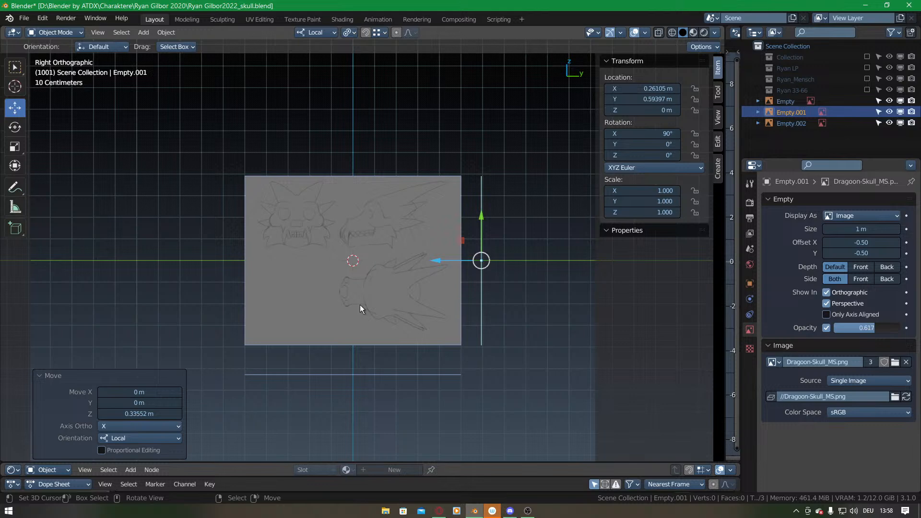
{"action": "left_click", "coordinate": [370, 373]}
{"action": "left_click", "coordinate": [376, 281], "text": "shift"}
{"action": "scroll", "coordinate": [364, 247], "scroll_direction": "up", "scroll_amount": 1}
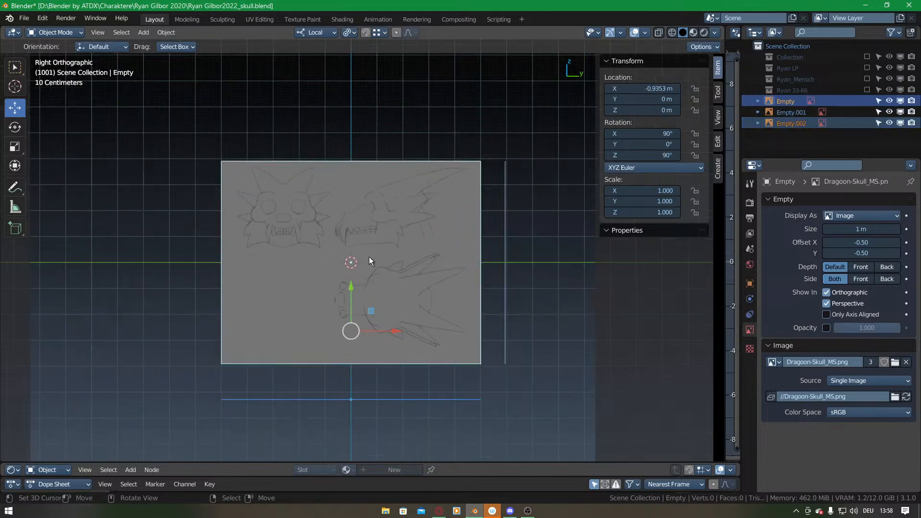
{"action": "left_click_drag", "start_coordinate": [393, 333], "coordinate": [352, 332]}
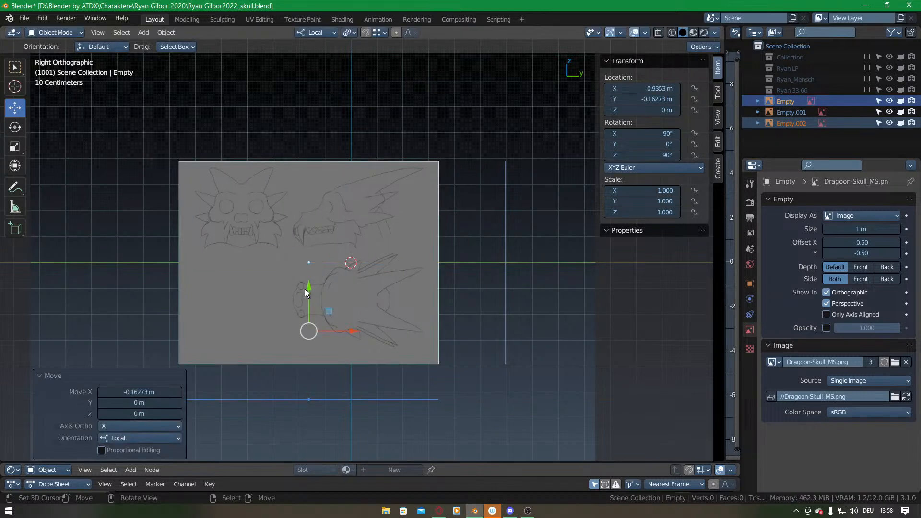
Move the side and front reference images, Empty and Empty.001, together downwards so the world origin sits within the side skull drawing.
{"action": "left_click", "coordinate": [350, 260]}
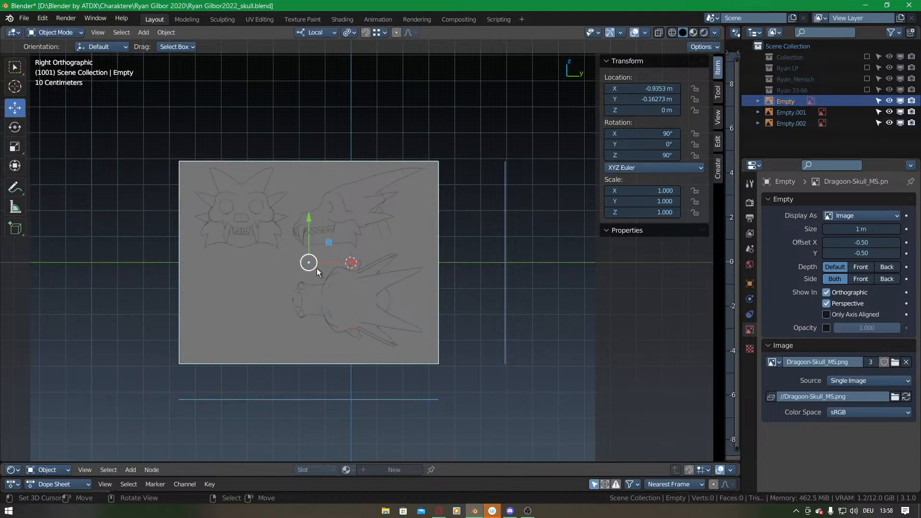
{"action": "left_click", "coordinate": [504, 213], "text": "shift"}
{"action": "left_click_drag", "start_coordinate": [405, 220], "coordinate": [406, 255]}
Lower the bottom reference image, Empty.002, along Z to about -0.77 m and return to the right orthographic view.
{"action": "middle_click_drag", "start_coordinate": [307, 274], "coordinate": [393, 228]}
{"action": "left_click", "coordinate": [394, 228]}
{"action": "left_click_drag", "start_coordinate": [381, 194], "coordinate": [393, 252]}
{"action": "key", "text": "KP_0"}
{"action": "key", "text": "KP_0"}
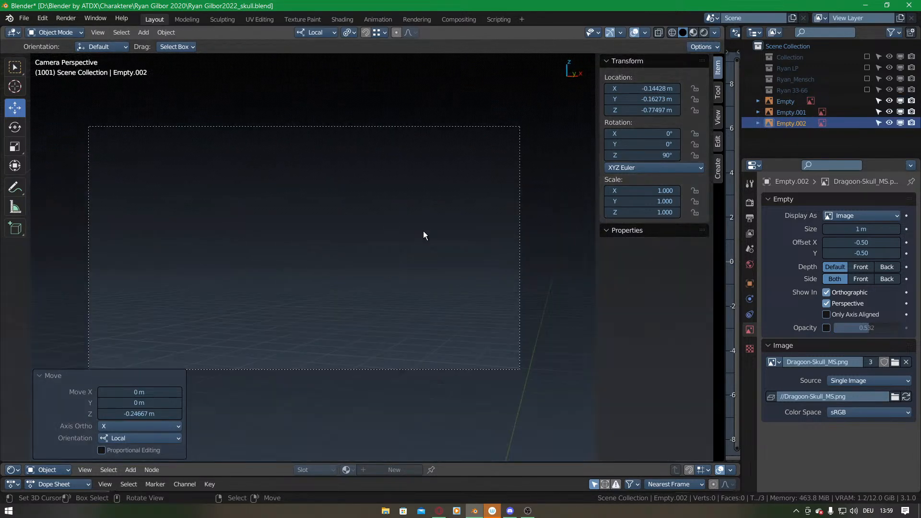
{"action": "key", "text": "KP_3"}
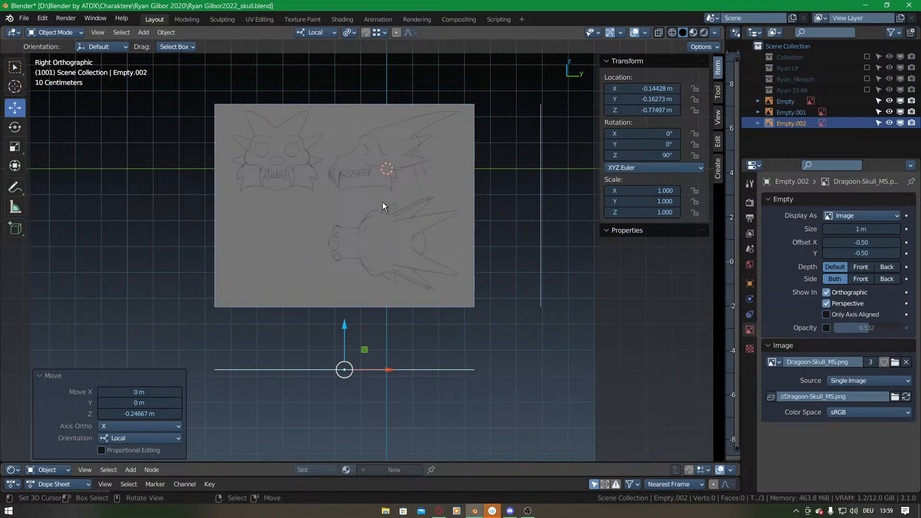
Add a UV sphere at the world origin with a radius of 0.2 m.
{"action": "left_click", "coordinate": [718, 92]}
{"action": "left_click", "coordinate": [717, 118]}
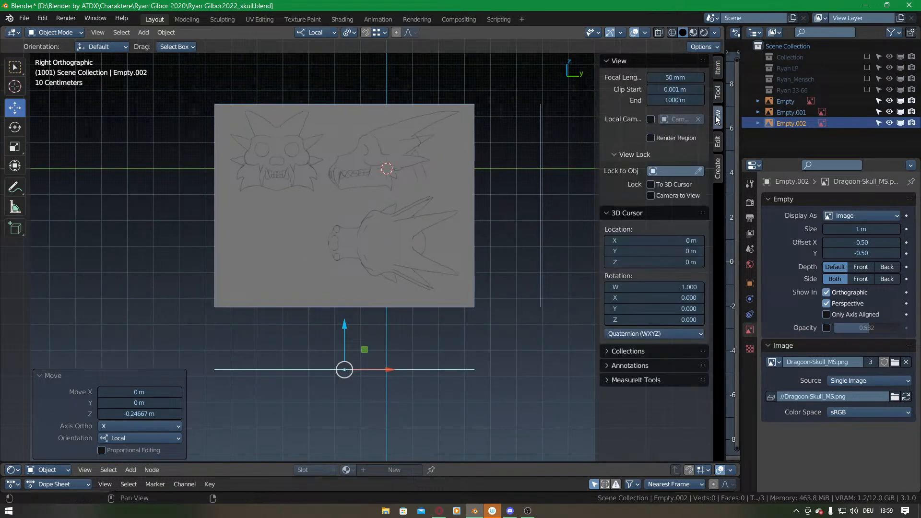
{"action": "key", "text": "shift+a"}
{"action": "mouse_move", "coordinate": [365, 205]}
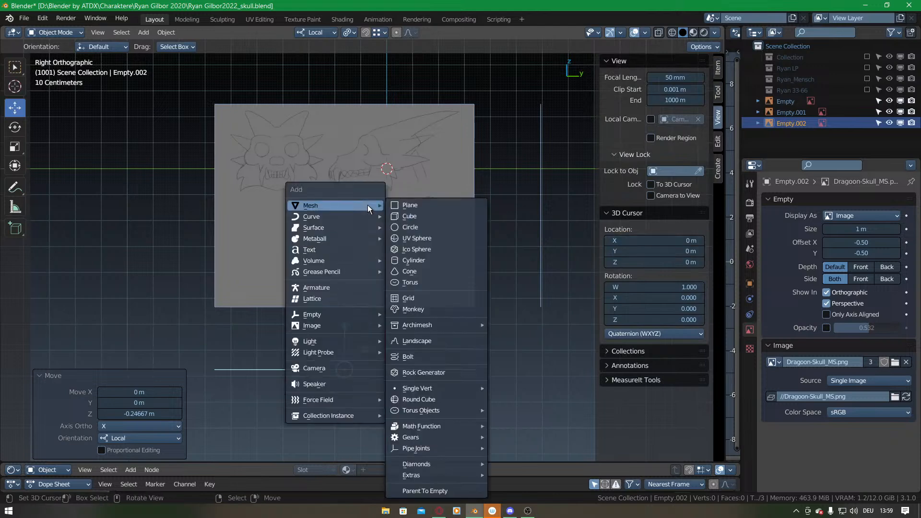
{"action": "left_click", "coordinate": [413, 235]}
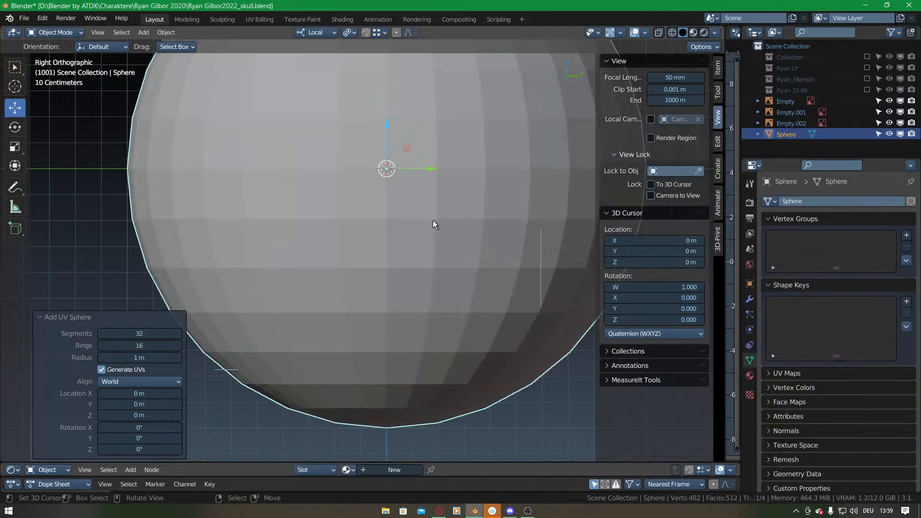
{"action": "left_click", "coordinate": [132, 358]}
{"action": "type", "text": "0.2"}
{"action": "key", "text": "Return"}
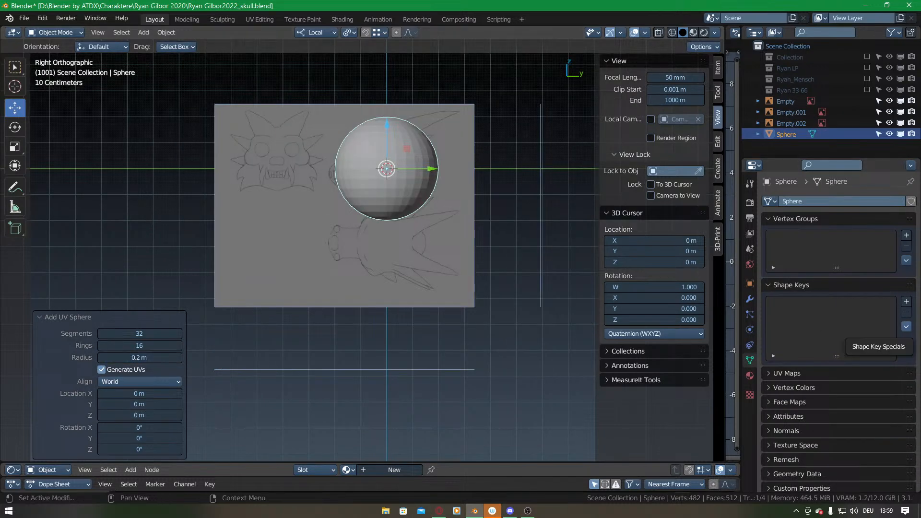
Set the sphere's radius to 0.11 m and move it slightly up over the cranium of the side skull drawing.
{"action": "key", "text": "alt+Tab"}
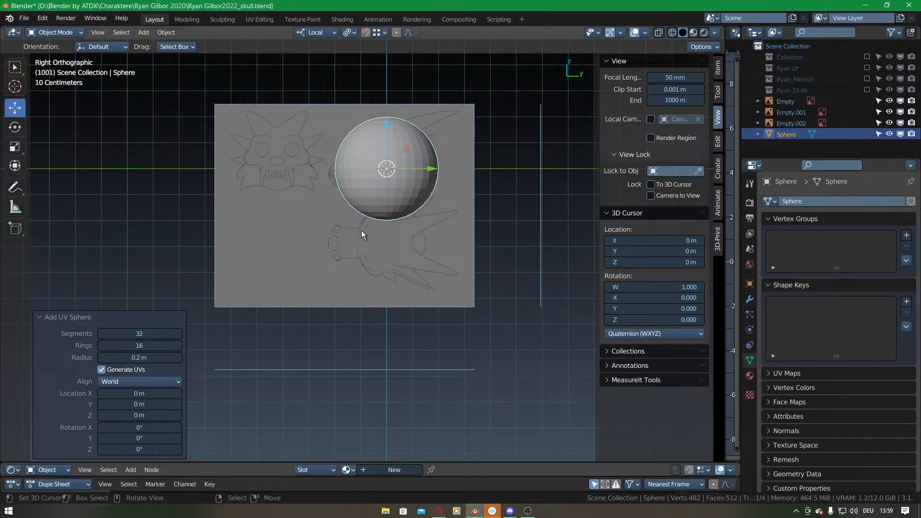
{"action": "scroll", "coordinate": [357, 218], "scroll_direction": "up", "scroll_amount": 2}
{"action": "key", "text": "ctrl+Tab"}
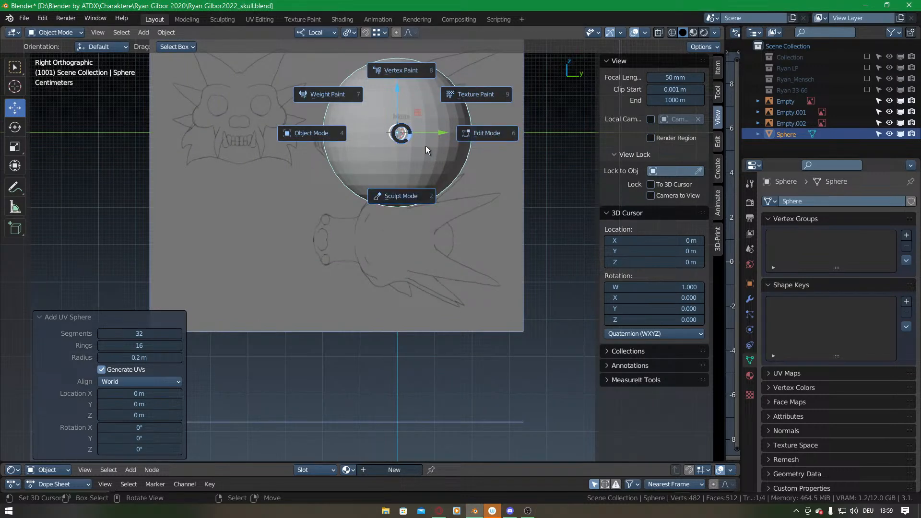
{"action": "key", "text": "Escape"}
{"action": "left_click", "coordinate": [101, 358]}
{"action": "left_click_drag", "start_coordinate": [117, 358], "coordinate": [101, 358]}
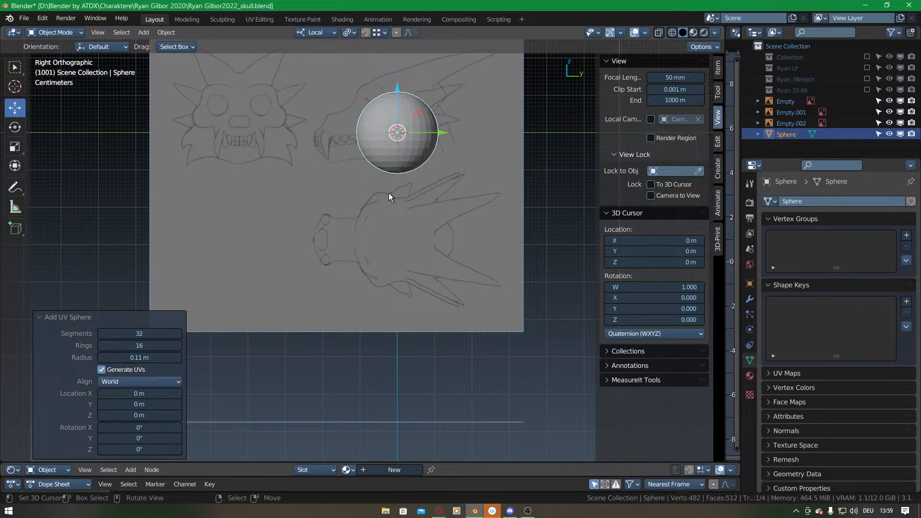
{"action": "key", "text": "g"}
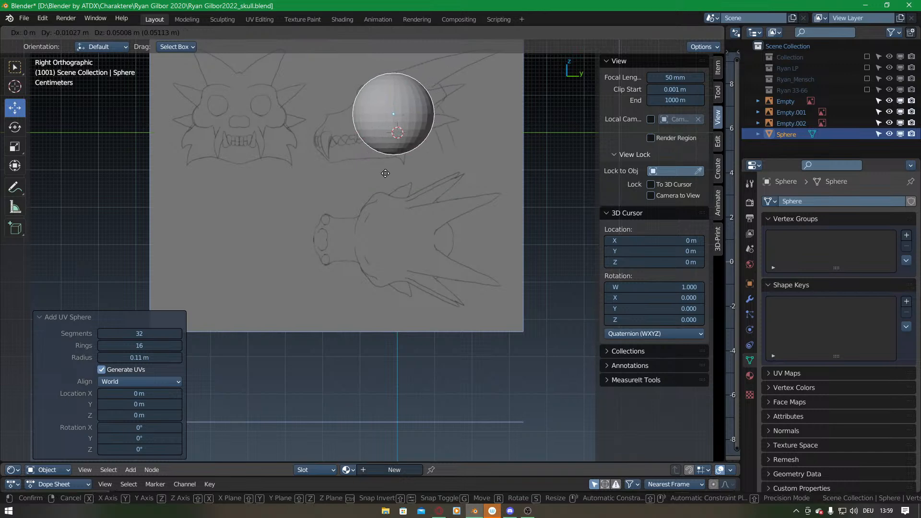
{"action": "left_click", "coordinate": [387, 169]}
Put the sphere into Sculpt Mode, enable Dyntopo, and show the Grab brush settings.
{"action": "key", "text": "ctrl+Tab"}
{"action": "left_click", "coordinate": [391, 221]}
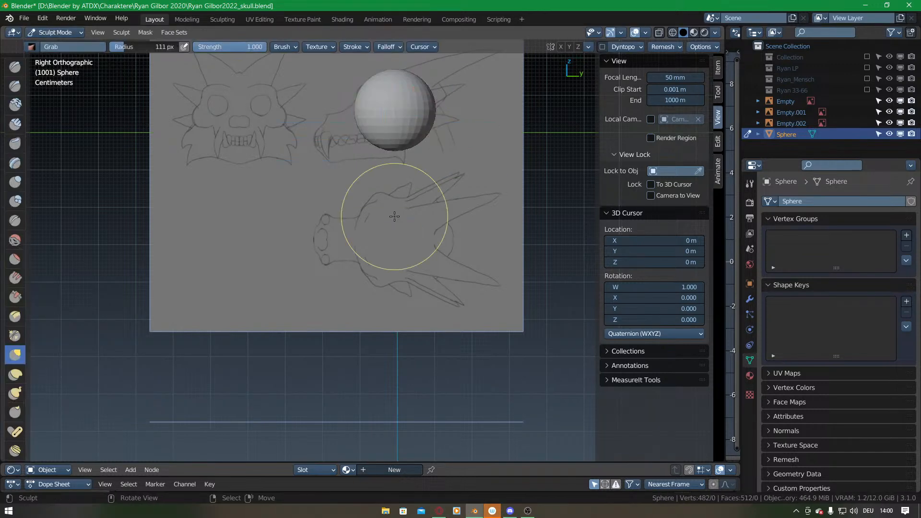
{"action": "left_click", "coordinate": [603, 46]}
{"action": "left_click", "coordinate": [595, 73]}
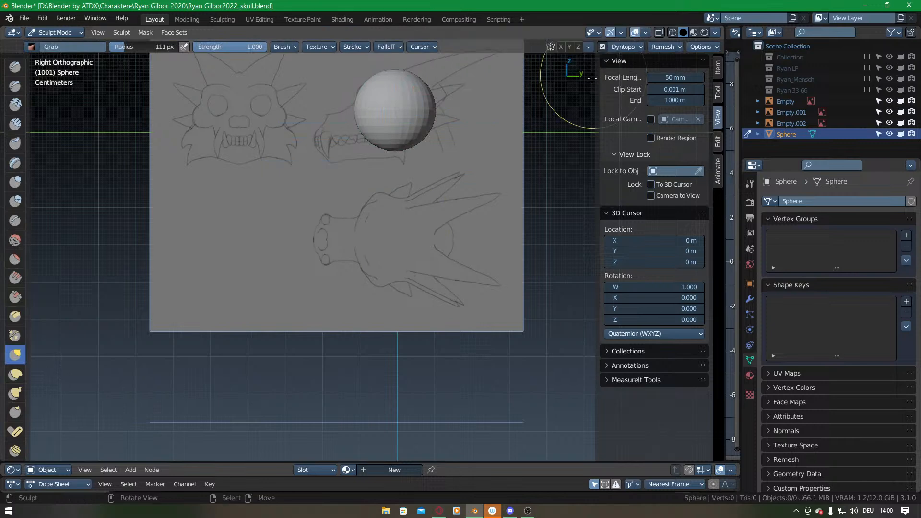
{"action": "middle_click_drag", "start_coordinate": [456, 206], "coordinate": [457, 260], "text": "shift"}
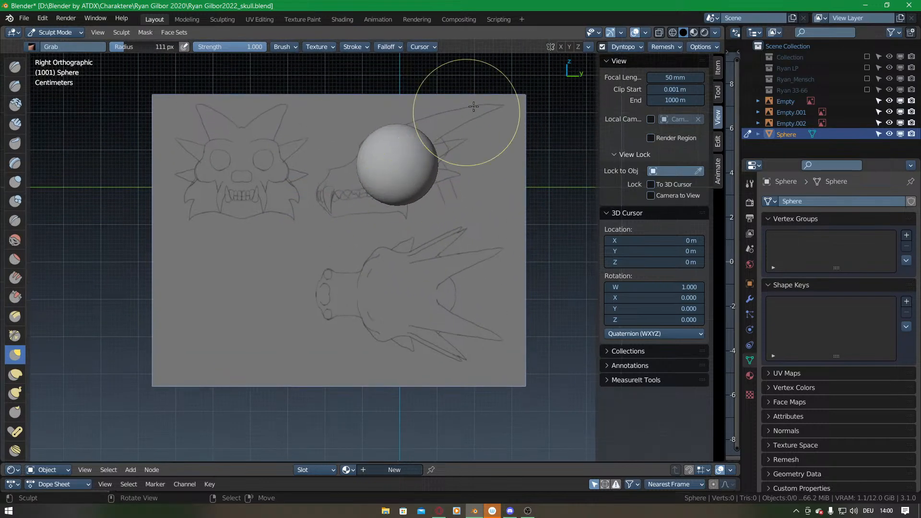
{"action": "left_click", "coordinate": [719, 90]}
{"action": "left_click_drag", "start_coordinate": [718, 107], "coordinate": [724, 107]}
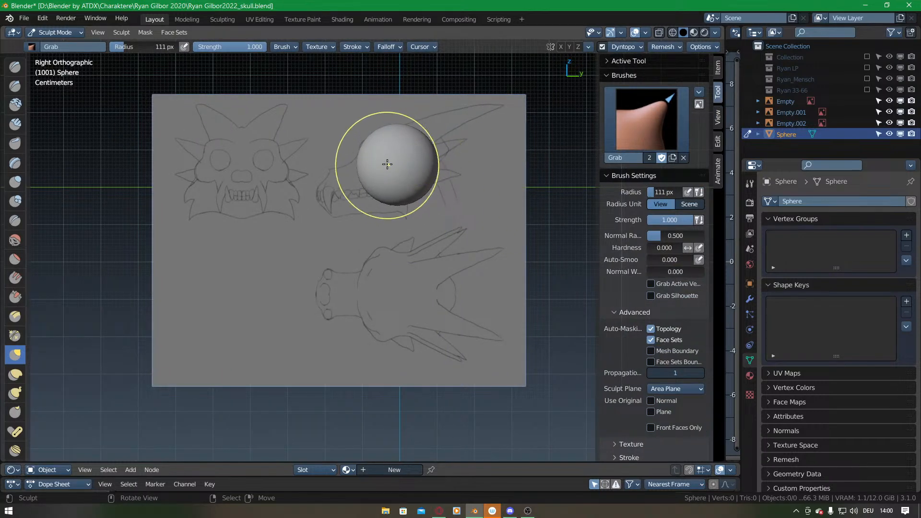
Try to pull the sphere's front towards the snout with the Grab brush in the side view, and undo the strokes.
{"action": "key", "text": "KP_1"}
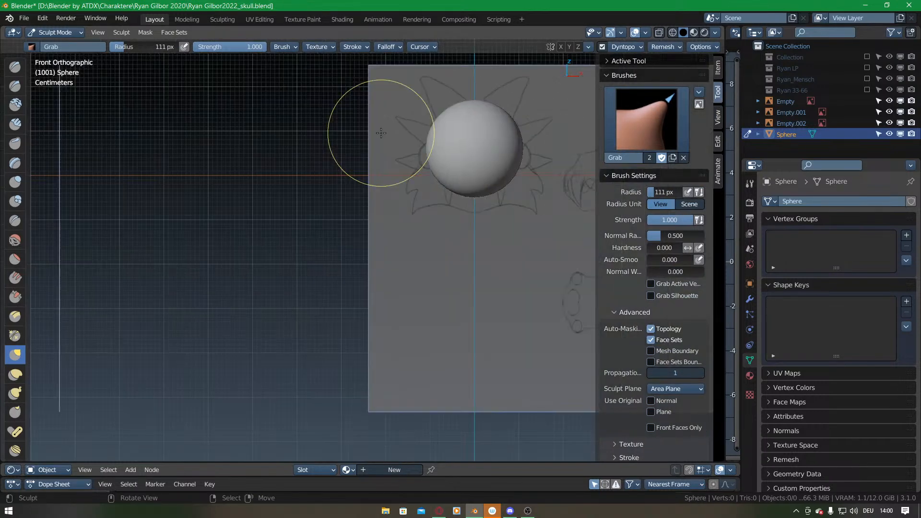
{"action": "key", "text": "KP_3"}
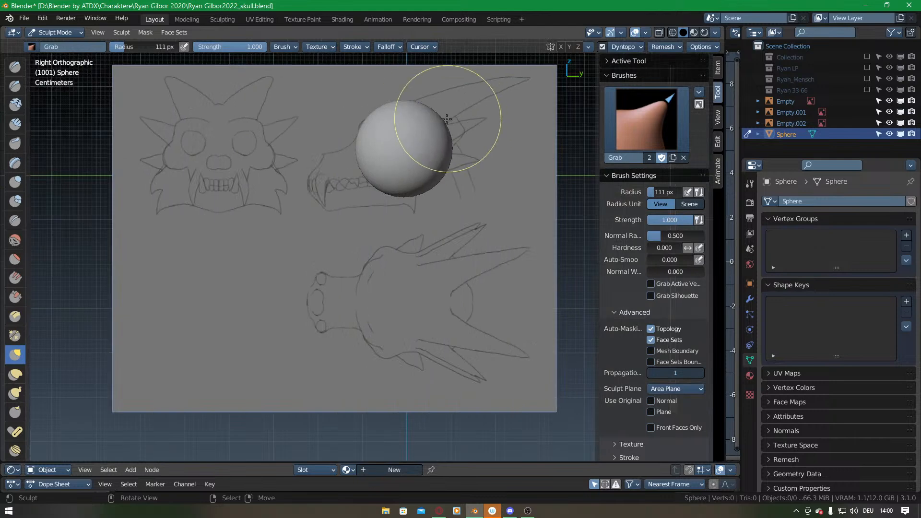
{"action": "mouse_move", "coordinate": [376, 106]}
{"action": "left_mouse_down"}
{"action": "mouse_move", "coordinate": [405, 103]}
{"action": "mouse_move", "coordinate": [391, 86]}
{"action": "mouse_move", "coordinate": [391, 114]}
{"action": "mouse_move", "coordinate": [372, 120]}
{"action": "mouse_move", "coordinate": [367, 135]}
{"action": "left_mouse_up"}
{"action": "left_click_drag", "start_coordinate": [362, 167], "coordinate": [355, 174]}
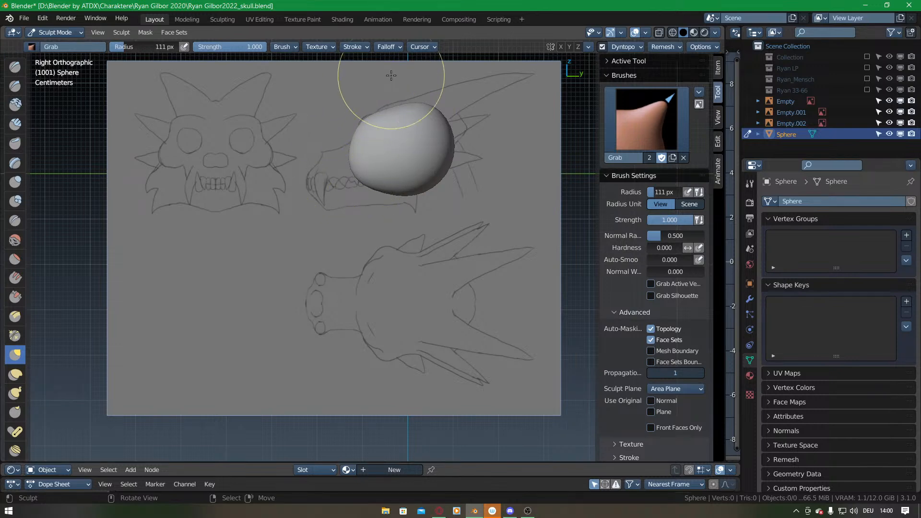
{"action": "middle_click_drag", "start_coordinate": [380, 52], "coordinate": [376, 89]}
{"action": "key", "text": "KP_7"}
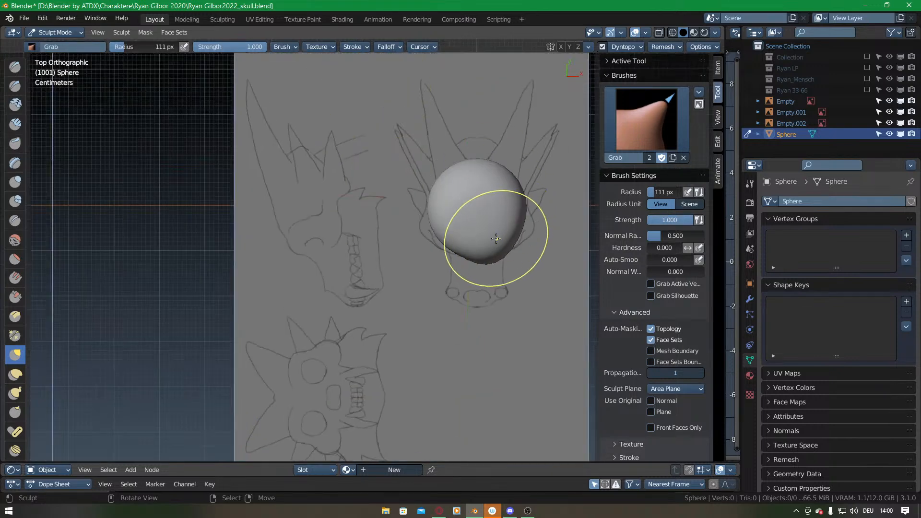
{"action": "key", "text": "ctrl+d"}
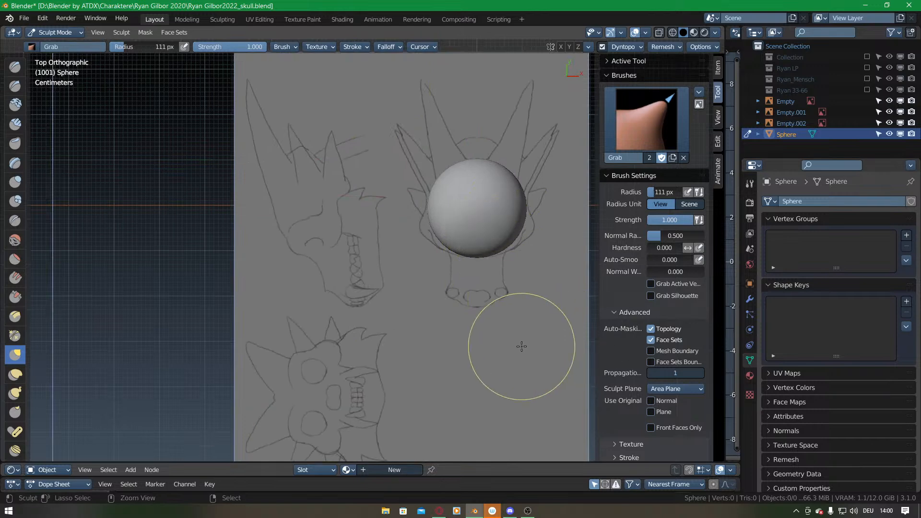
{"action": "key", "text": "ctrl+d"}
Enable mirror symmetry on the X axis for sculpting.
{"action": "scroll", "coordinate": [605, 417], "scroll_direction": "down", "scroll_amount": 5}
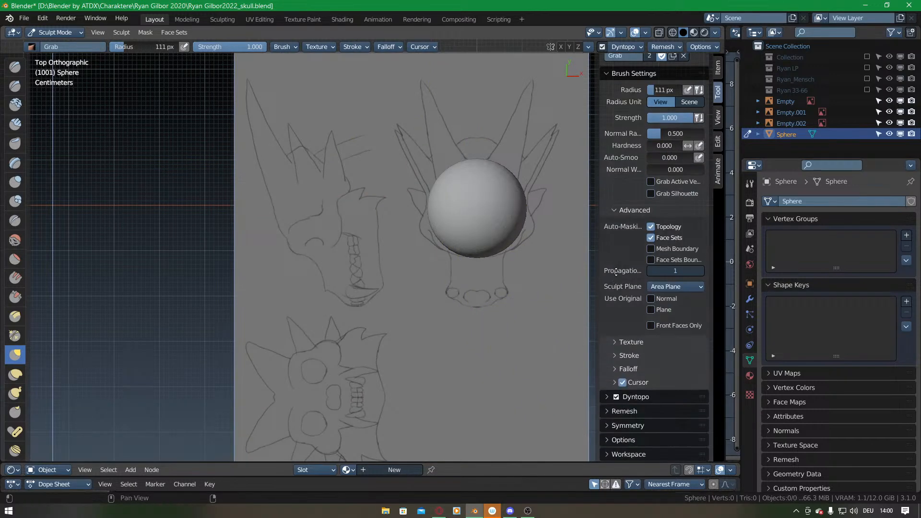
{"action": "left_click", "coordinate": [606, 421]}
{"action": "scroll", "coordinate": [614, 369], "scroll_direction": "down", "scroll_amount": 5}
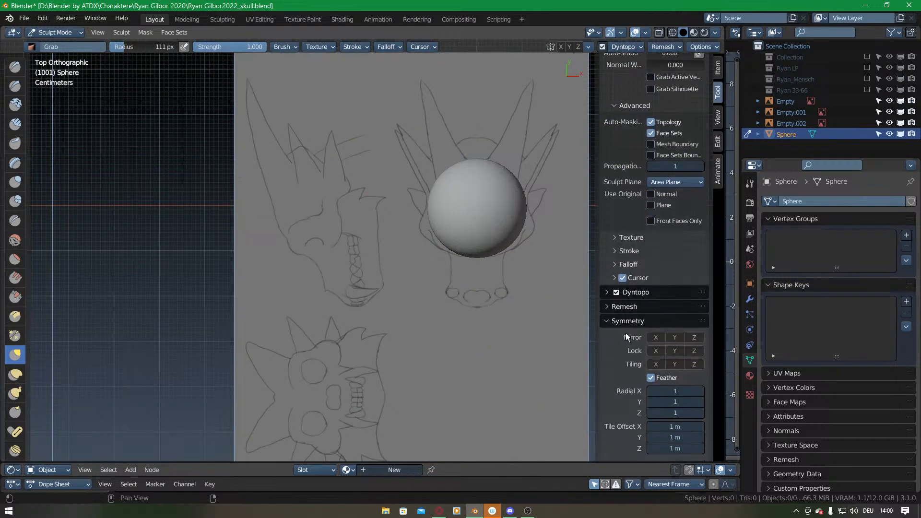
{"action": "left_click", "coordinate": [656, 337]}
Pull the sphere's front out into a snout matching the top-view skull drawing, using the Grab and Snake Hook brushes.
{"action": "mouse_move", "coordinate": [515, 236]}
{"action": "left_mouse_down"}
{"action": "mouse_move", "coordinate": [514, 220]}
{"action": "mouse_move", "coordinate": [510, 251]}
{"action": "mouse_move", "coordinate": [485, 259]}
{"action": "mouse_move", "coordinate": [483, 297]}
{"action": "mouse_move", "coordinate": [489, 282]}
{"action": "mouse_move", "coordinate": [504, 292]}
{"action": "mouse_move", "coordinate": [490, 297]}
{"action": "left_mouse_up"}
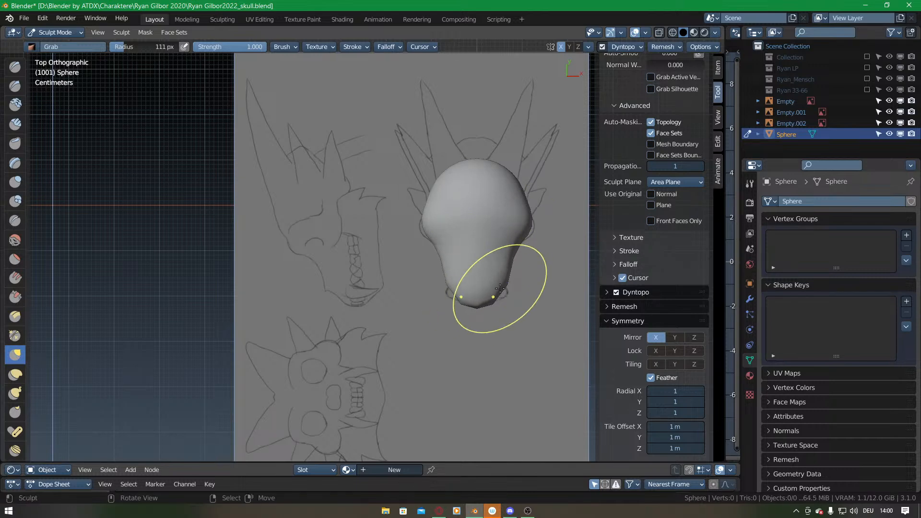
{"action": "key", "text": "k"}
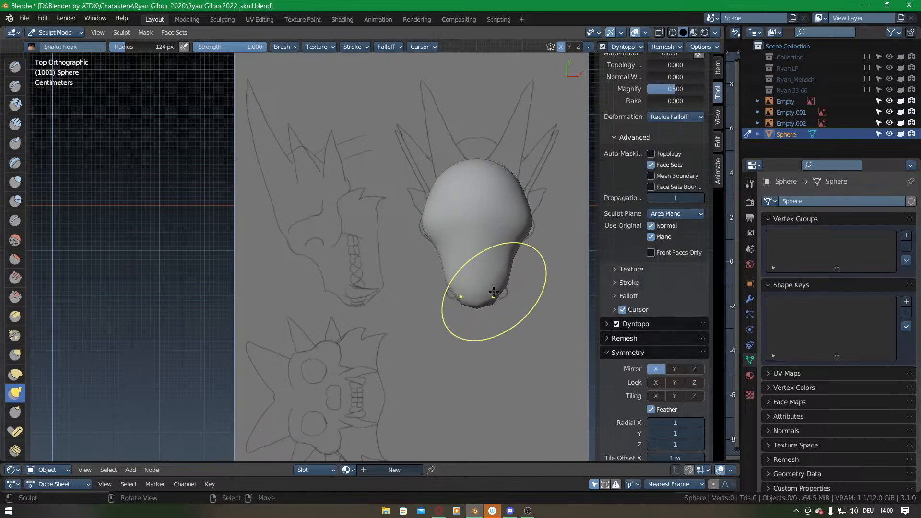
{"action": "mouse_move", "coordinate": [500, 290]}
{"action": "left_mouse_down"}
{"action": "mouse_move", "coordinate": [487, 290]}
{"action": "mouse_move", "coordinate": [479, 269]}
{"action": "left_mouse_up"}
Bend the snout down onto the side skull drawing in the right view, shaping its slope and forehead mainly with the Grab brush.
{"action": "key", "text": "KP_3"}
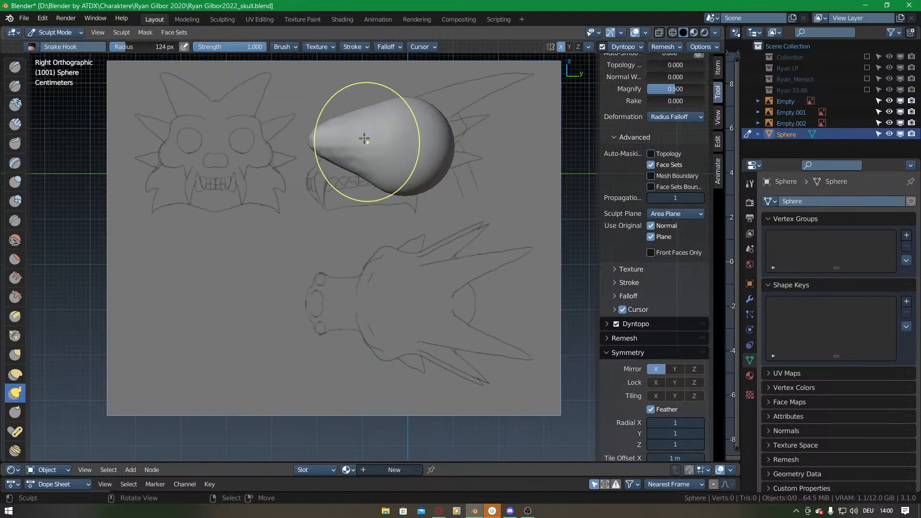
{"action": "mouse_move", "coordinate": [308, 154]}
{"action": "left_mouse_down"}
{"action": "mouse_move", "coordinate": [314, 146]}
{"action": "mouse_move", "coordinate": [312, 163]}
{"action": "left_mouse_up"}
{"action": "key", "text": "g"}
{"action": "mouse_move", "coordinate": [312, 162]}
{"action": "left_mouse_down"}
{"action": "mouse_move", "coordinate": [329, 166]}
{"action": "mouse_move", "coordinate": [316, 172]}
{"action": "mouse_move", "coordinate": [337, 183]}
{"action": "mouse_move", "coordinate": [335, 197]}
{"action": "mouse_move", "coordinate": [368, 193]}
{"action": "left_mouse_up"}
{"action": "left_click_drag", "start_coordinate": [339, 123], "coordinate": [355, 142]}
{"action": "left_click_drag", "start_coordinate": [354, 123], "coordinate": [366, 129]}
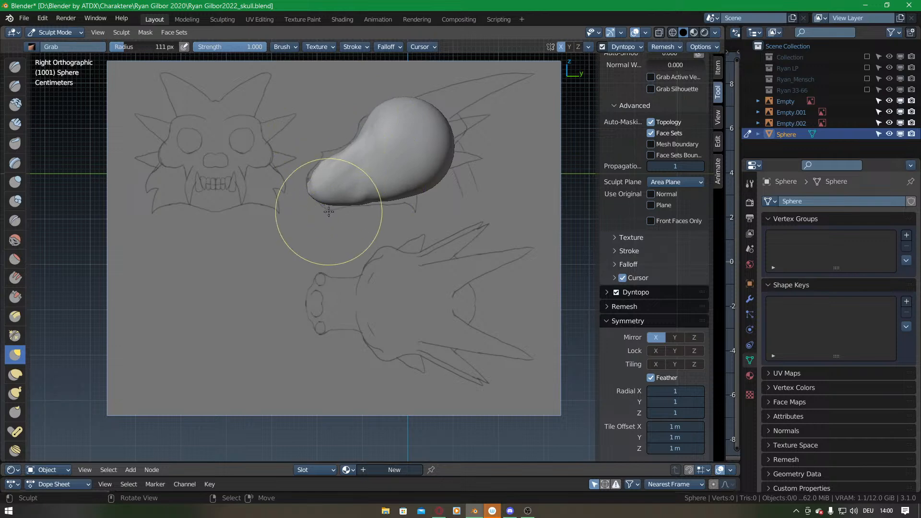
Shape the snout, underside and back of the head with Snake Hook to follow the upper skull outline in the side drawing.
{"action": "key", "text": "k"}
{"action": "left_click_drag", "start_coordinate": [324, 159], "coordinate": [322, 151]}
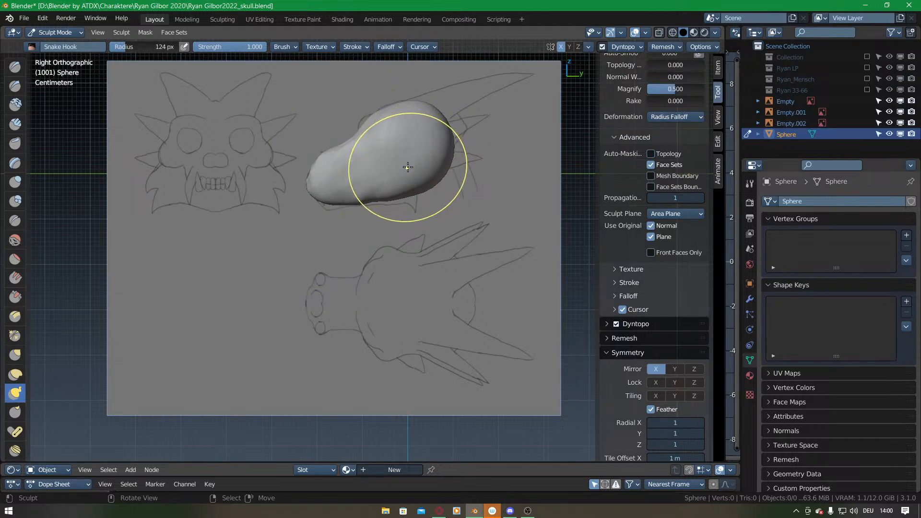
{"action": "left_click_drag", "start_coordinate": [422, 185], "coordinate": [405, 195]}
{"action": "left_click_drag", "start_coordinate": [427, 163], "coordinate": [424, 172]}
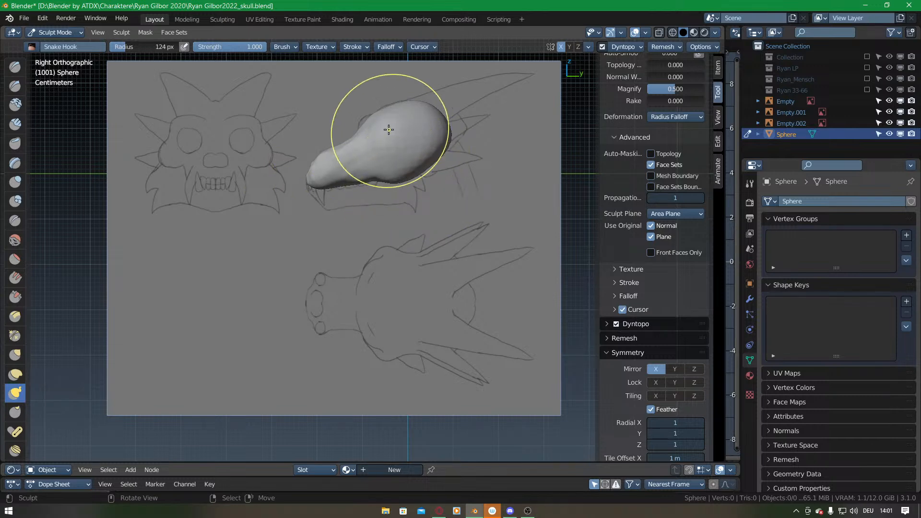
{"action": "left_click_drag", "start_coordinate": [370, 125], "coordinate": [370, 138]}
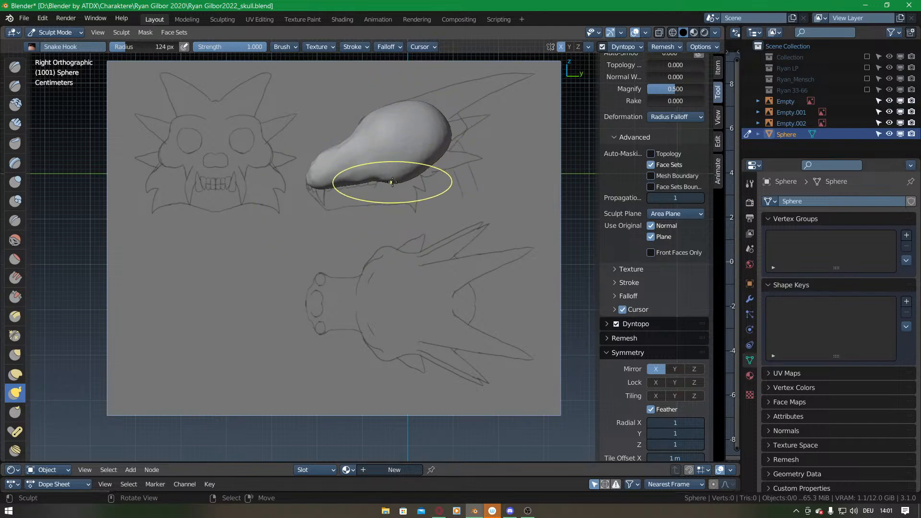
Adjust the head form against the front skull drawing with Snake Hook and switch to the top orthographic view.
{"action": "key", "text": "KP_1"}
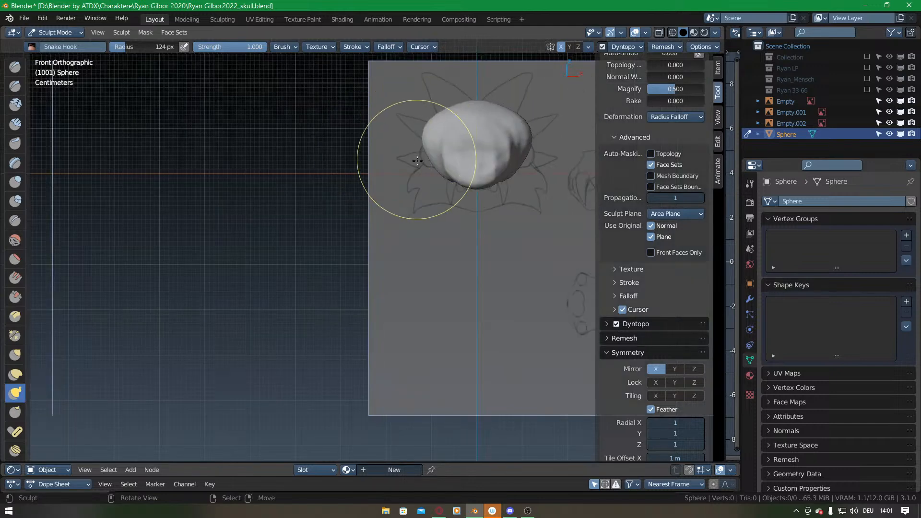
{"action": "left_click_drag", "start_coordinate": [488, 140], "coordinate": [485, 153]}
{"action": "left_click_drag", "start_coordinate": [407, 113], "coordinate": [391, 137]}
{"action": "key", "text": "KP_7"}
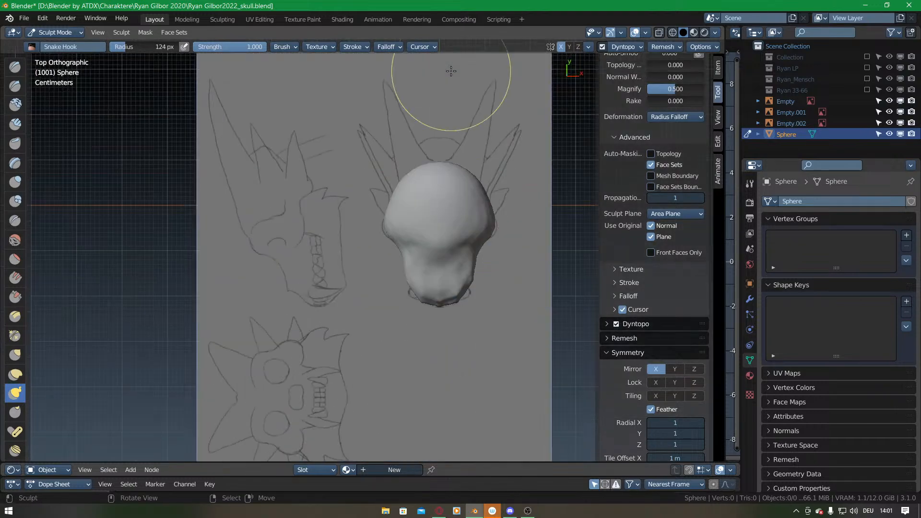
In Object Mode, set the top-view reference image's depth to Front and enable its opacity at 0.5.
{"action": "key", "text": "ctrl+Tab"}
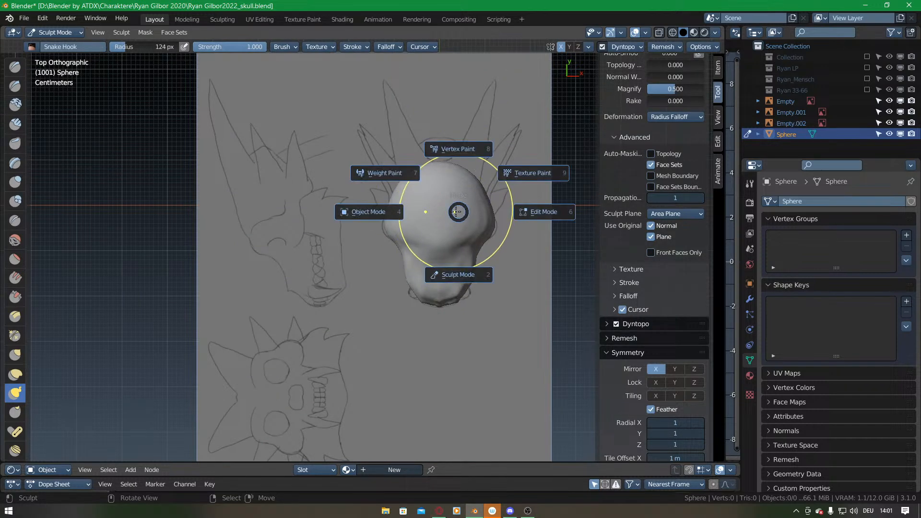
{"action": "left_click", "coordinate": [392, 210]}
{"action": "scroll", "coordinate": [421, 158], "scroll_direction": "down", "scroll_amount": 4}
{"action": "left_click", "coordinate": [382, 304]}
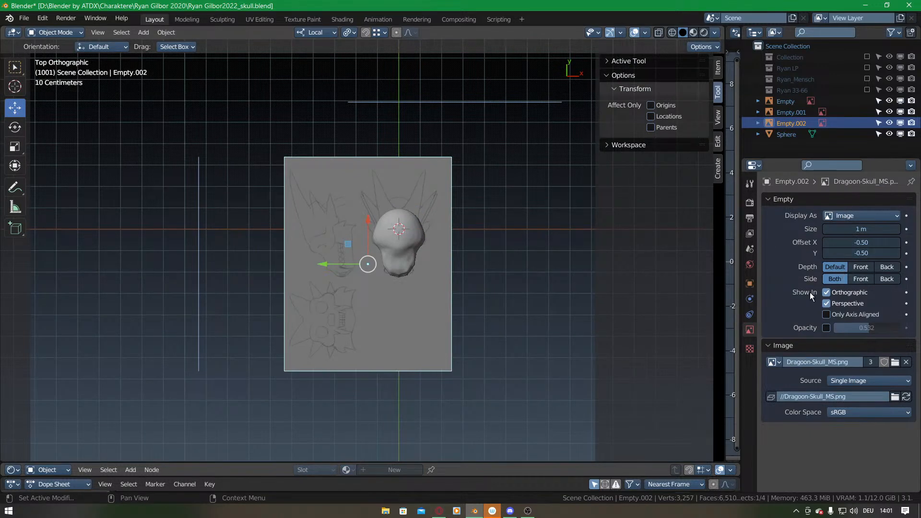
{"action": "left_click", "coordinate": [862, 267]}
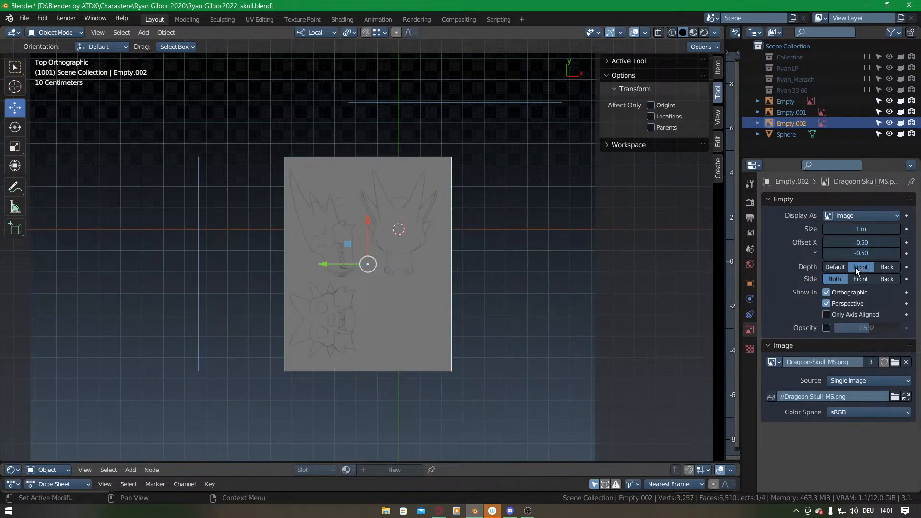
{"action": "left_click", "coordinate": [826, 328]}
{"action": "left_click_drag", "start_coordinate": [854, 329], "coordinate": [862, 329]}
{"action": "left_click", "coordinate": [863, 328]}
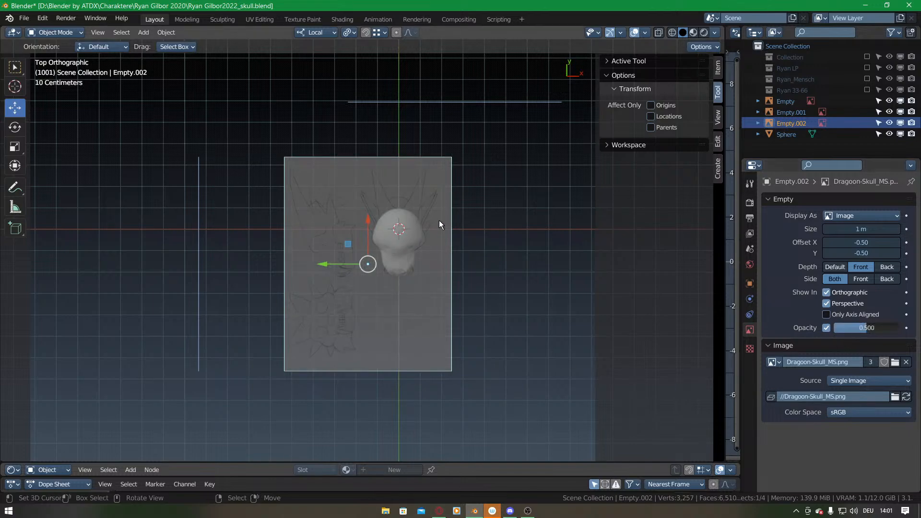
From the right view, set the side reference image's depth to Front and its opacity to 0.5.
{"action": "key", "text": "KP_3"}
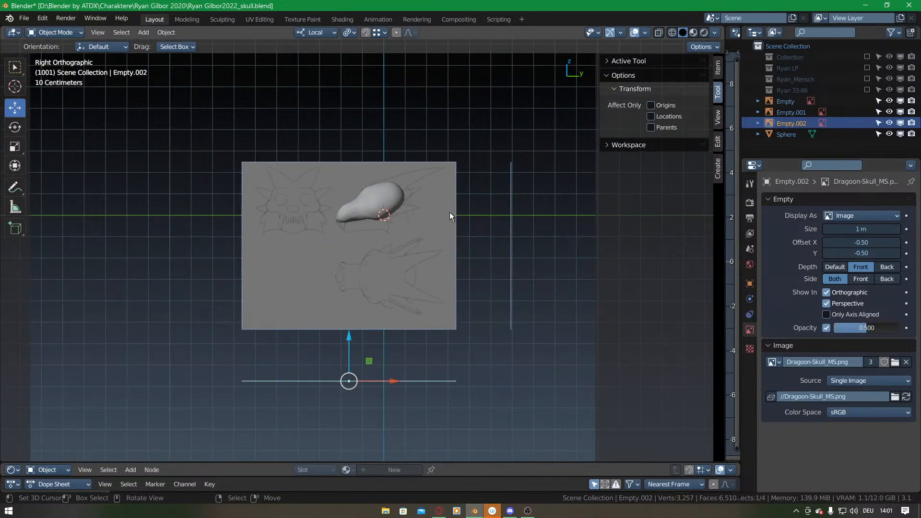
{"action": "left_click", "coordinate": [428, 235]}
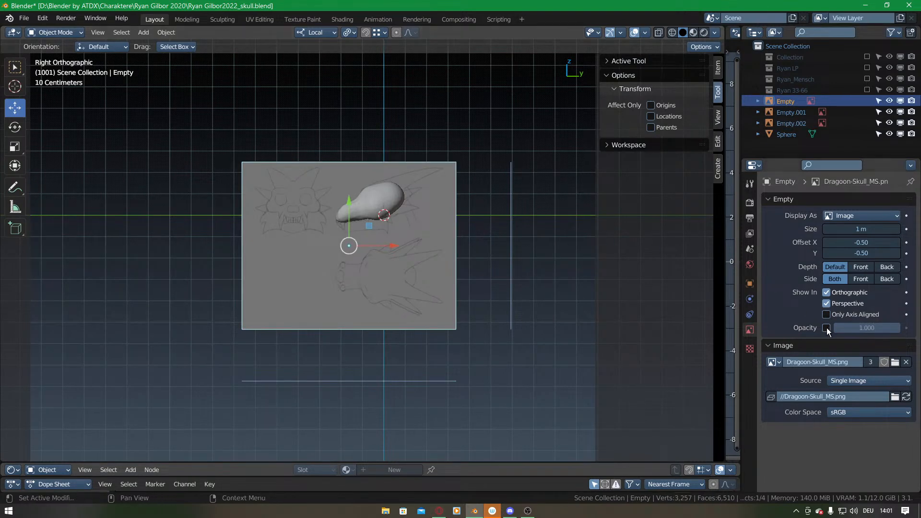
{"action": "left_click", "coordinate": [861, 267]}
{"action": "left_click_drag", "start_coordinate": [867, 332], "coordinate": [846, 330]}
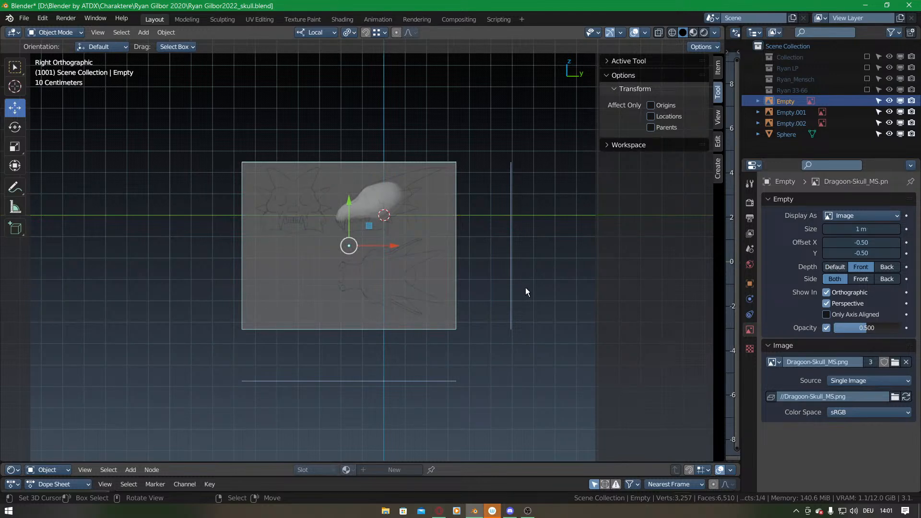
From the front view, set the front reference image's opacity to 0.5 and its depth to Front.
{"action": "key", "text": "KP_1"}
{"action": "left_click", "coordinate": [503, 249]}
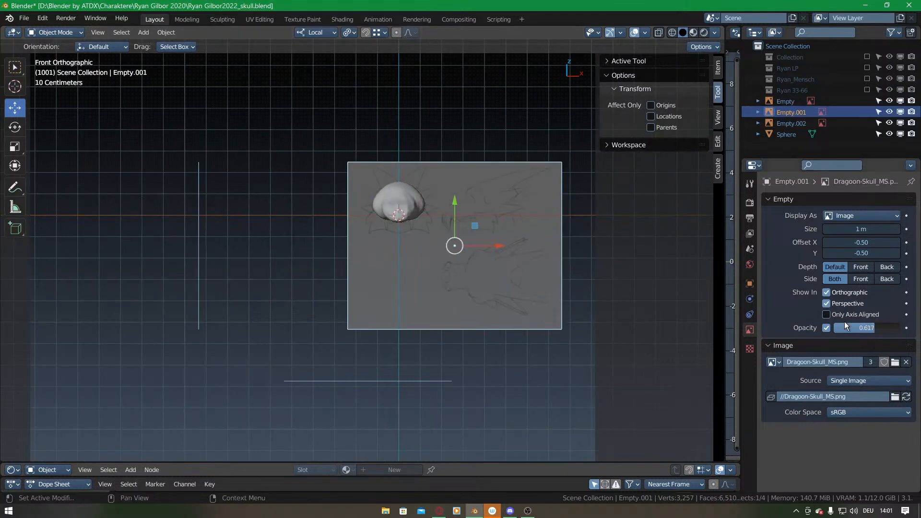
{"action": "left_click_drag", "start_coordinate": [868, 327], "coordinate": [857, 328]}
{"action": "left_click", "coordinate": [851, 267]}
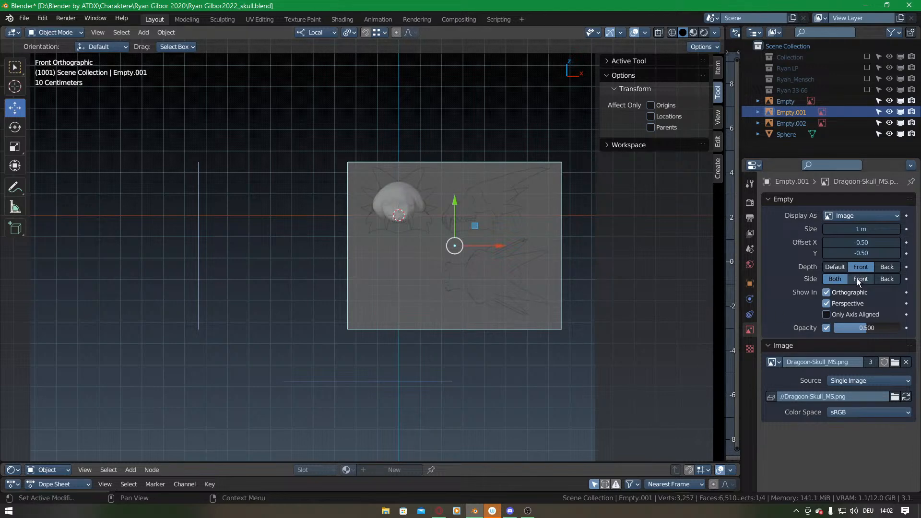
Restrict the front and side reference images to show only from their Front side, checking all three planes in perspective.
{"action": "middle_click_drag", "start_coordinate": [474, 232], "coordinate": [422, 251]}
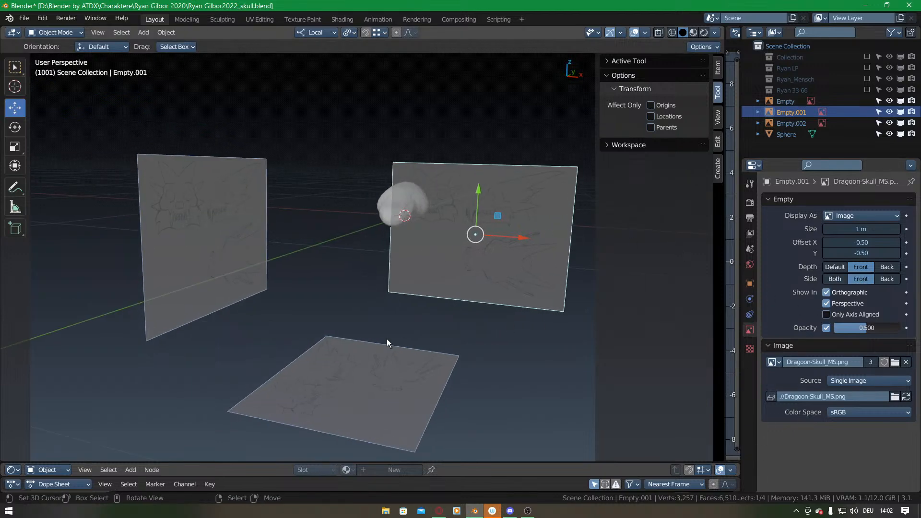
{"action": "left_click", "coordinate": [392, 365]}
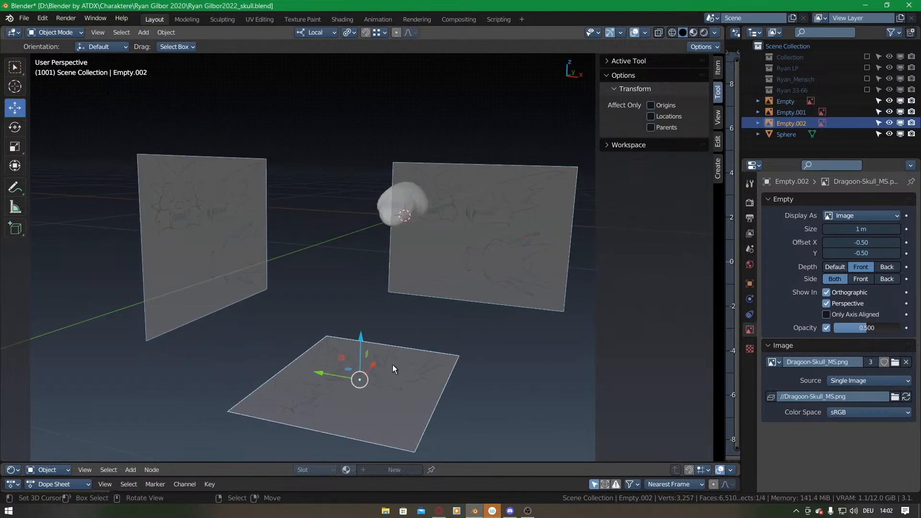
{"action": "left_click", "coordinate": [240, 225]}
{"action": "middle_click_drag", "start_coordinate": [253, 289], "coordinate": [370, 263]}
{"action": "left_click", "coordinate": [837, 280]}
{"action": "left_click", "coordinate": [859, 279]}
{"action": "middle_click_drag", "start_coordinate": [585, 342], "coordinate": [277, 308]}
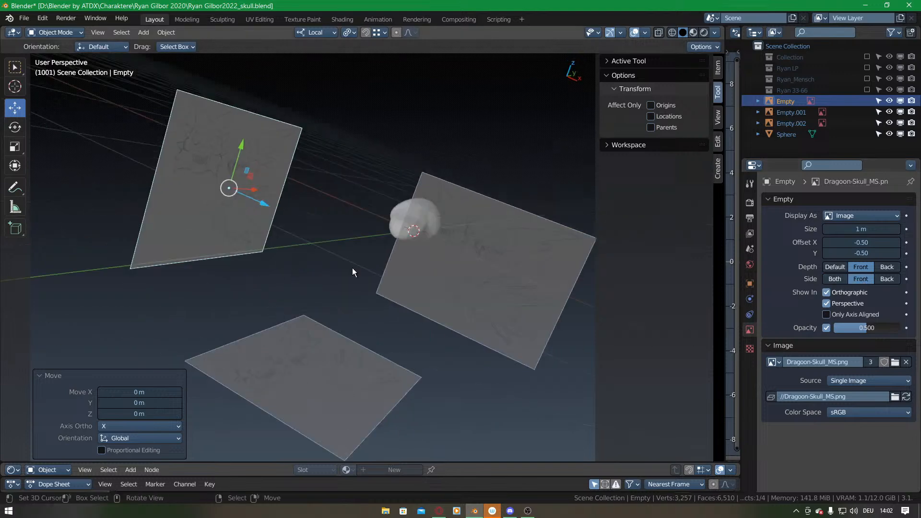
Return the sphere to Sculpt Mode in the right view and fit its crown, forehead and snout slope to the side drawing with Snake Hook.
{"action": "key", "text": "KP_3"}
{"action": "scroll", "coordinate": [413, 203], "scroll_direction": "up", "scroll_amount": 5}
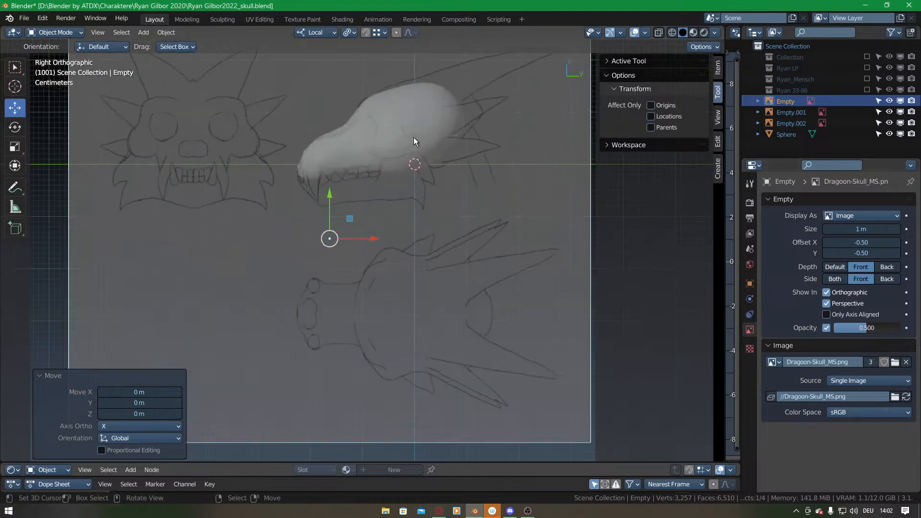
{"action": "right_click", "coordinate": [396, 128]}
{"action": "key", "text": "ctrl+Tab"}
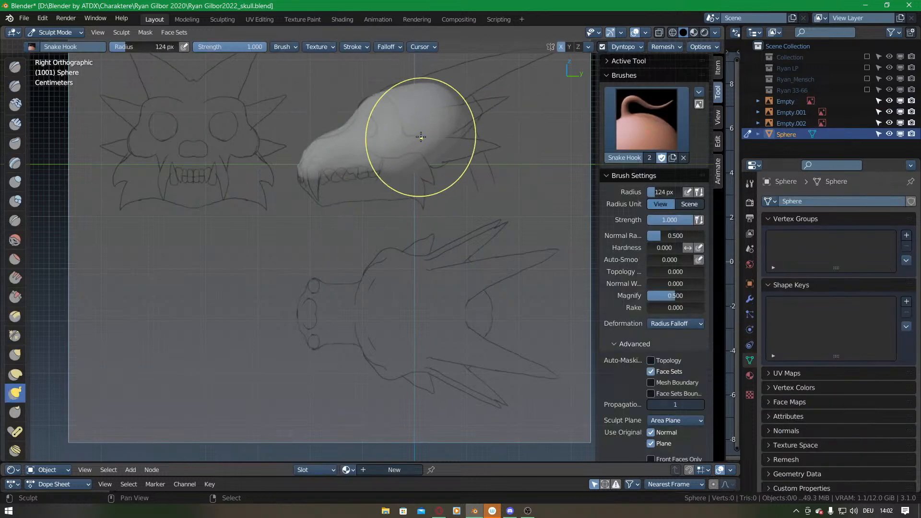
{"action": "scroll", "coordinate": [446, 273], "scroll_direction": "up", "scroll_amount": 4}
{"action": "scroll", "coordinate": [379, 193], "scroll_direction": "down", "scroll_amount": 2}
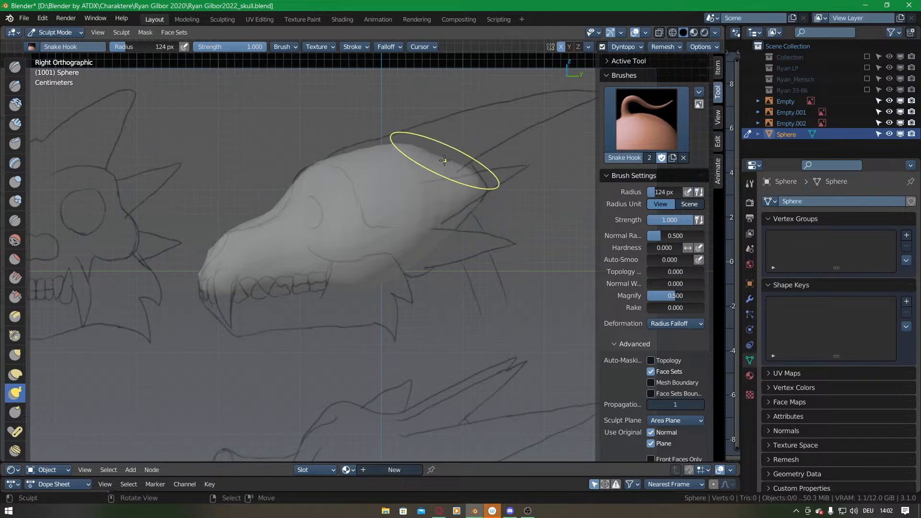
{"action": "left_click_drag", "start_coordinate": [446, 160], "coordinate": [453, 153]}
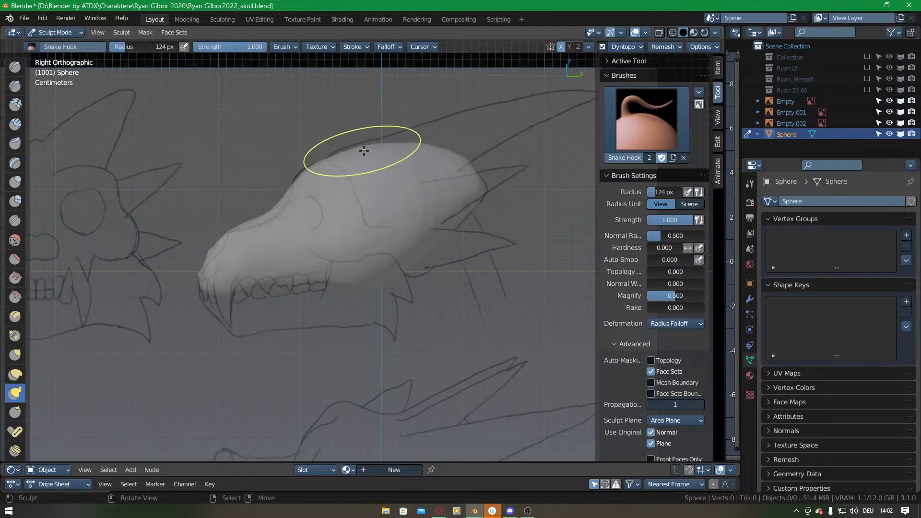
{"action": "mouse_move", "coordinate": [252, 219]}
{"action": "left_mouse_down"}
{"action": "mouse_move", "coordinate": [308, 182]}
{"action": "mouse_move", "coordinate": [289, 203]}
{"action": "left_mouse_up"}
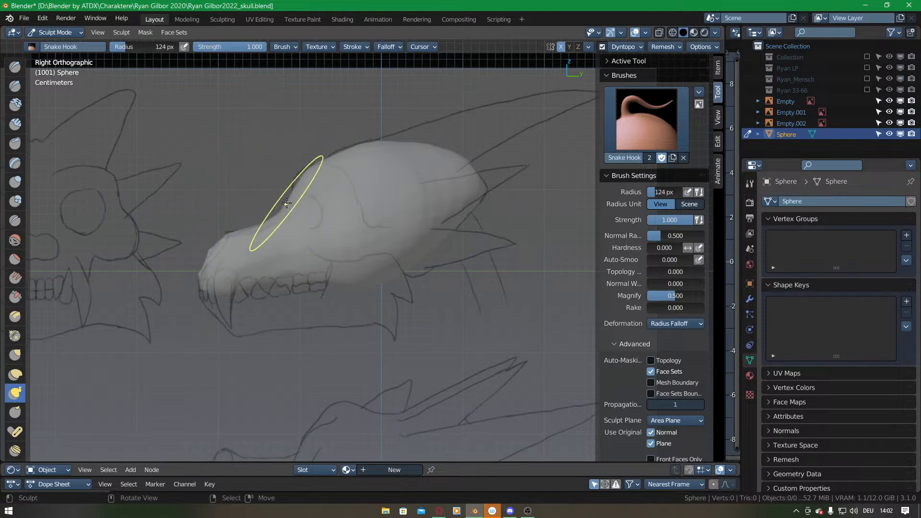
{"action": "left_click_drag", "start_coordinate": [211, 249], "coordinate": [215, 250]}
Reshape the snout's front slope and lower tip with Snake Hook to follow the side skull drawing above the teeth.
{"action": "mouse_move", "coordinate": [213, 278]}
{"action": "middle_mouse_down", "text": "shift"}
{"action": "mouse_move", "coordinate": [313, 243]}
{"action": "mouse_move", "coordinate": [306, 206]}
{"action": "middle_mouse_up", "text": "shift"}
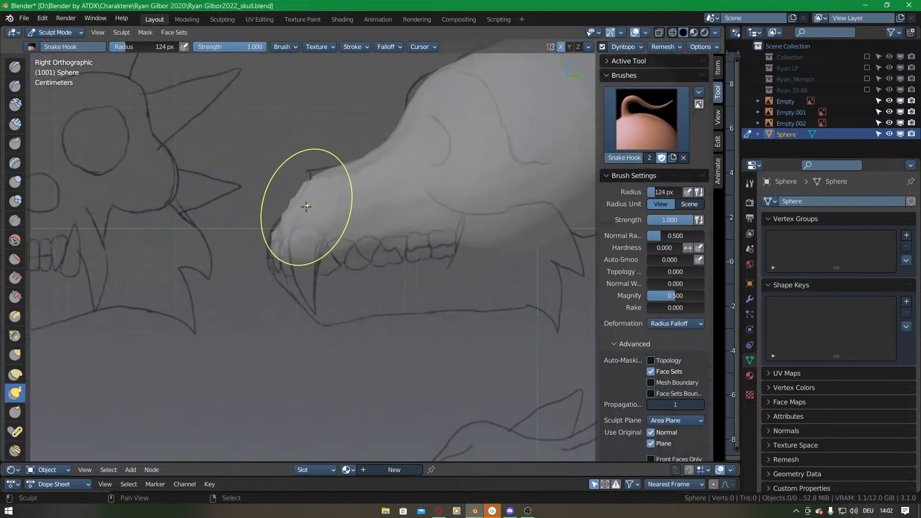
{"action": "left_click", "coordinate": [629, 48]}
{"action": "left_click", "coordinate": [639, 67]}
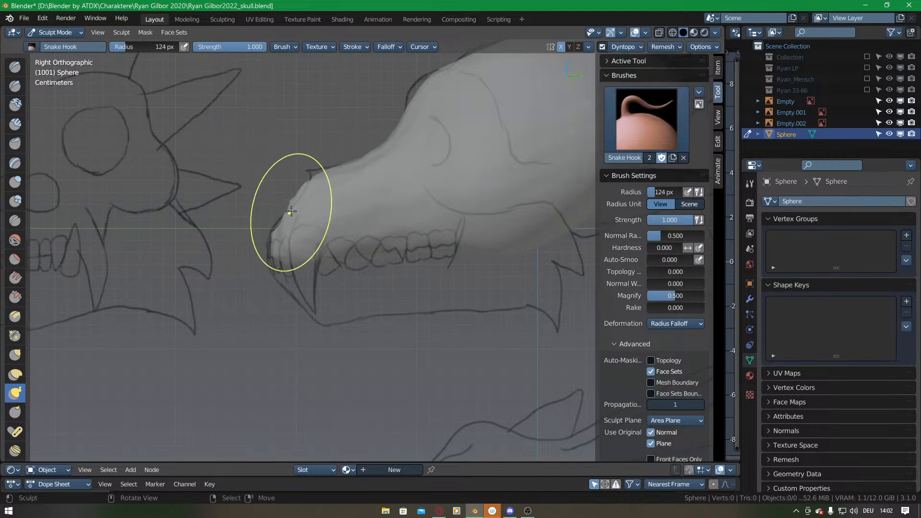
{"action": "left_click_drag", "start_coordinate": [299, 194], "coordinate": [294, 204]}
{"action": "left_click_drag", "start_coordinate": [281, 235], "coordinate": [277, 233]}
{"action": "left_click_drag", "start_coordinate": [286, 263], "coordinate": [287, 252]}
{"action": "left_click_drag", "start_coordinate": [288, 257], "coordinate": [295, 253]}
{"action": "left_click_drag", "start_coordinate": [309, 253], "coordinate": [318, 250]}
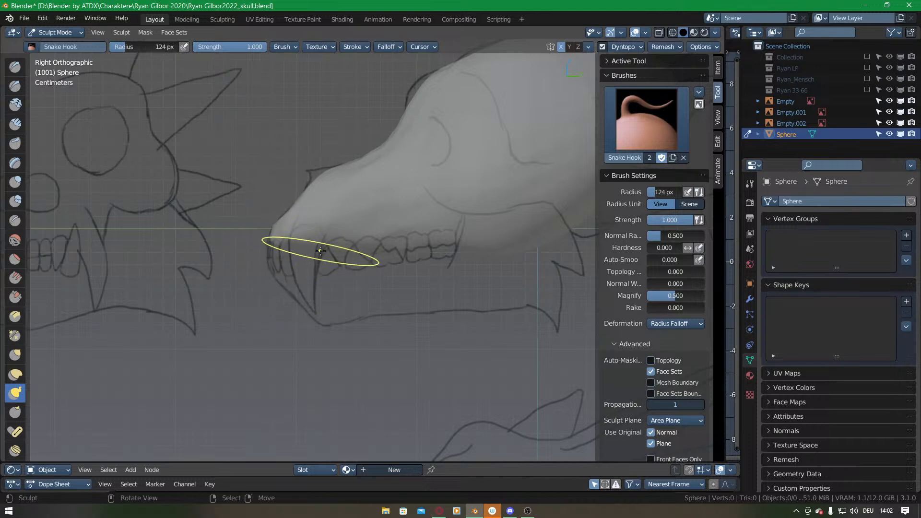
{"action": "scroll", "coordinate": [336, 254], "scroll_direction": "down", "scroll_amount": 3}
{"action": "scroll", "coordinate": [359, 258], "scroll_direction": "up", "scroll_amount": 2}
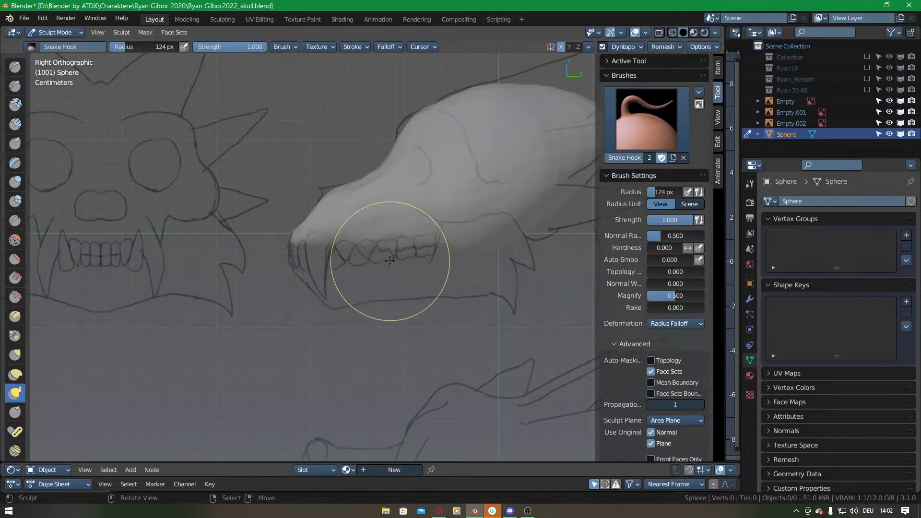
Change the viewport shading color to Single and pick a yellow-green tint for the model.
{"action": "left_click", "coordinate": [717, 33]}
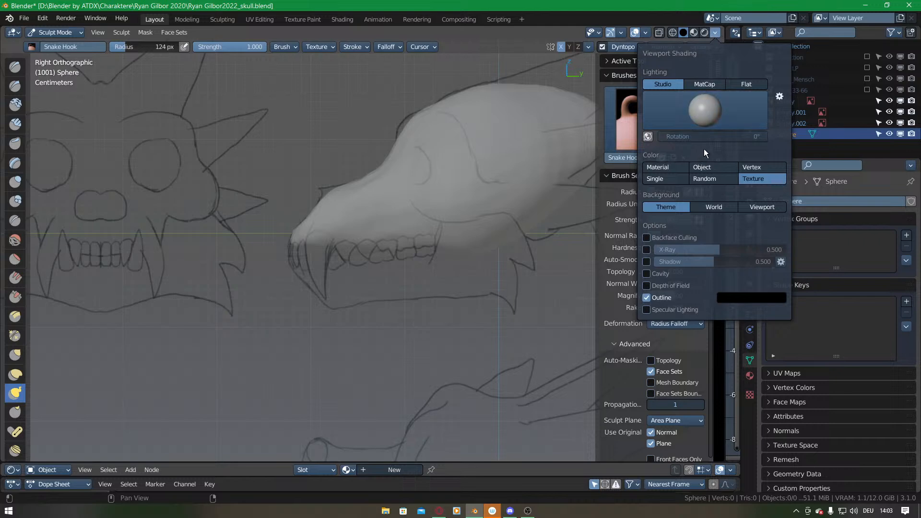
{"action": "left_click", "coordinate": [673, 166]}
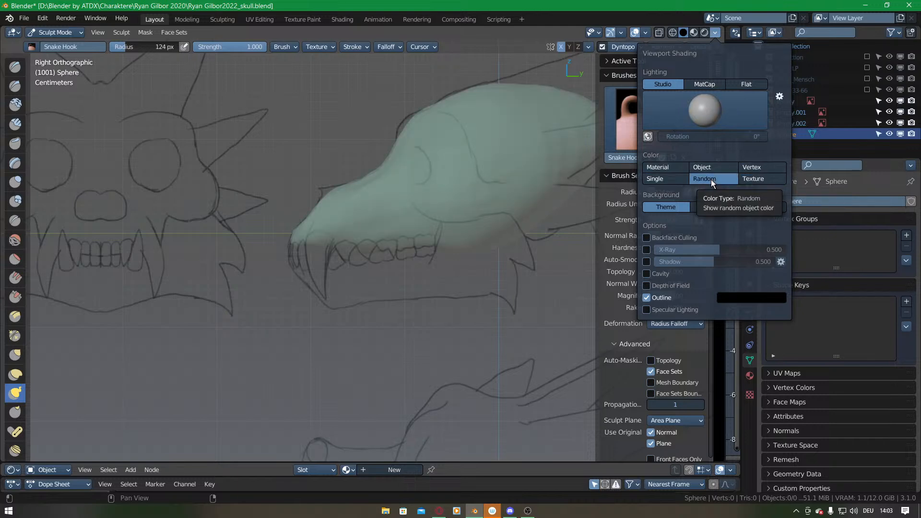
{"action": "left_click", "coordinate": [671, 177]}
{"action": "left_click", "coordinate": [681, 191]}
{"action": "left_click", "coordinate": [712, 59]}
{"action": "mouse_move", "coordinate": [713, 57]}
{"action": "left_mouse_down"}
{"action": "mouse_move", "coordinate": [730, 39]}
{"action": "mouse_move", "coordinate": [678, 42]}
{"action": "left_mouse_up"}
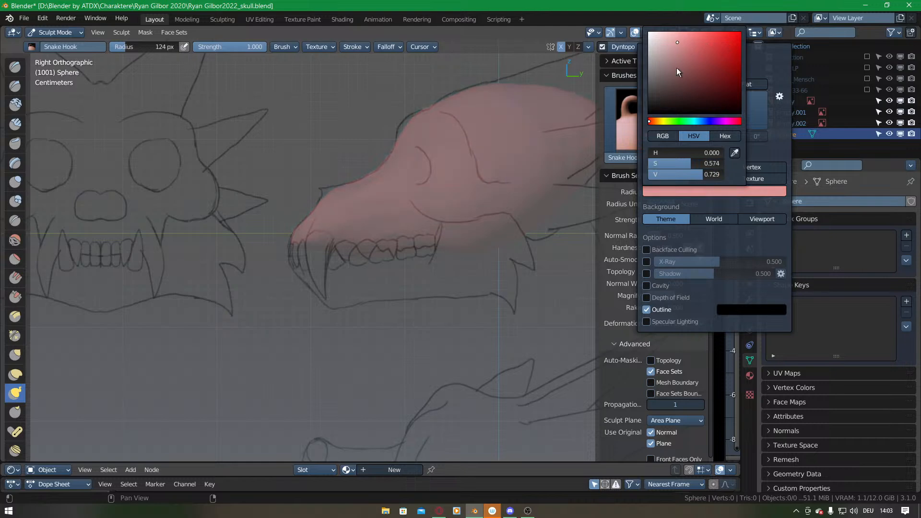
{"action": "mouse_move", "coordinate": [681, 123]}
{"action": "left_mouse_down"}
{"action": "mouse_move", "coordinate": [664, 122]}
{"action": "mouse_move", "coordinate": [667, 111]}
{"action": "left_mouse_up"}
{"action": "left_click", "coordinate": [691, 42]}
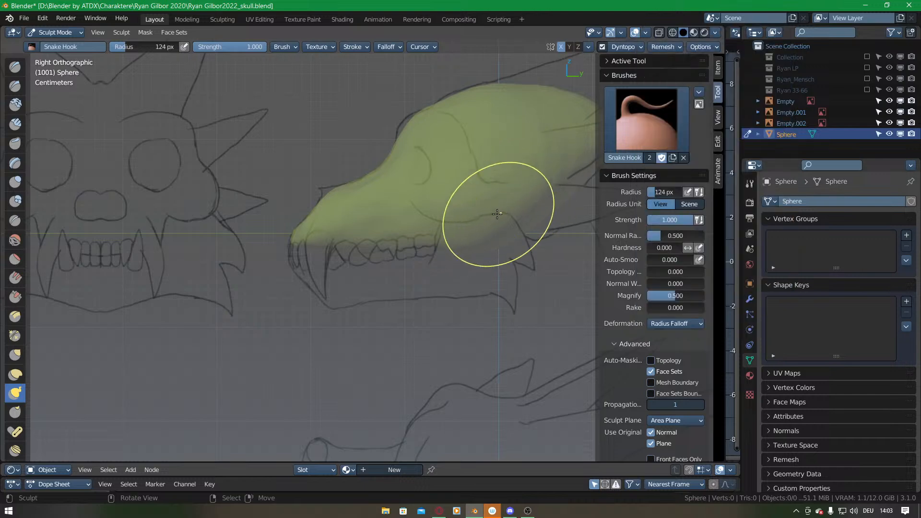
Pull the lower rear of the skull down and back toward the jaw joint in the side drawing using Snake Hook.
{"action": "middle_click_drag", "start_coordinate": [484, 216], "coordinate": [425, 154], "text": "shift"}
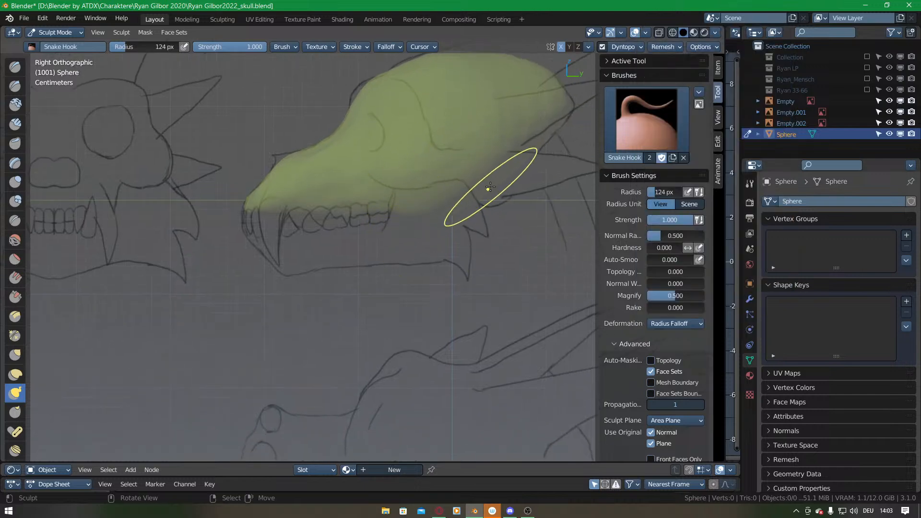
{"action": "mouse_move", "coordinate": [441, 220]}
{"action": "left_mouse_down"}
{"action": "mouse_move", "coordinate": [439, 211]}
{"action": "mouse_move", "coordinate": [501, 186]}
{"action": "left_mouse_up"}
{"action": "left_click_drag", "start_coordinate": [524, 157], "coordinate": [544, 144]}
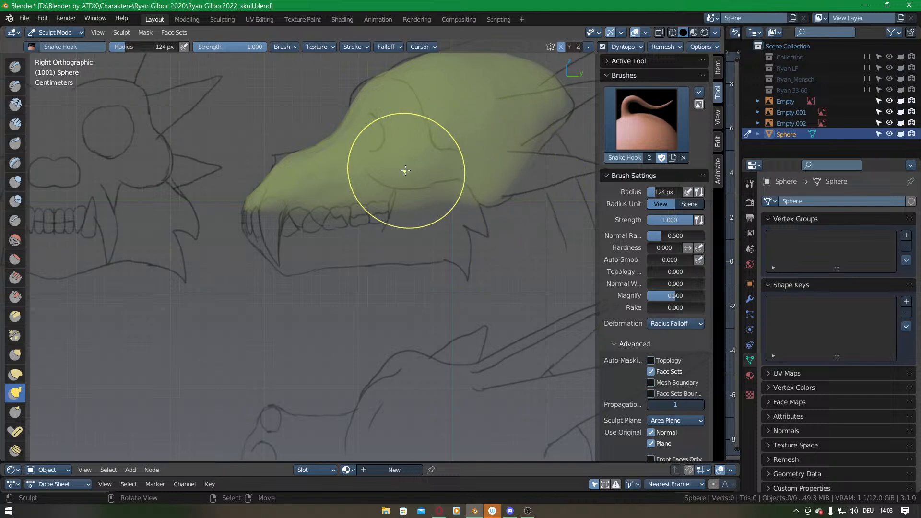
Pull out the pointed nose ridge on the snout's upper edge with Snake Hook to match the side drawing.
{"action": "middle_click_drag", "start_coordinate": [298, 177], "coordinate": [392, 206], "text": "shift"}
{"action": "middle_click_drag", "start_coordinate": [392, 206], "coordinate": [391, 161], "text": "ctrl"}
{"action": "mouse_move", "coordinate": [392, 119]}
{"action": "left_mouse_down"}
{"action": "mouse_move", "coordinate": [374, 143]}
{"action": "mouse_move", "coordinate": [397, 117]}
{"action": "left_mouse_up"}
{"action": "left_click_drag", "start_coordinate": [362, 142], "coordinate": [354, 175]}
{"action": "scroll", "coordinate": [399, 172], "scroll_direction": "down", "scroll_amount": 5}
Adjust the sides of the cranium against the skull outline in the top orthographic view with Snake Hook.
{"action": "key", "text": "KP_7"}
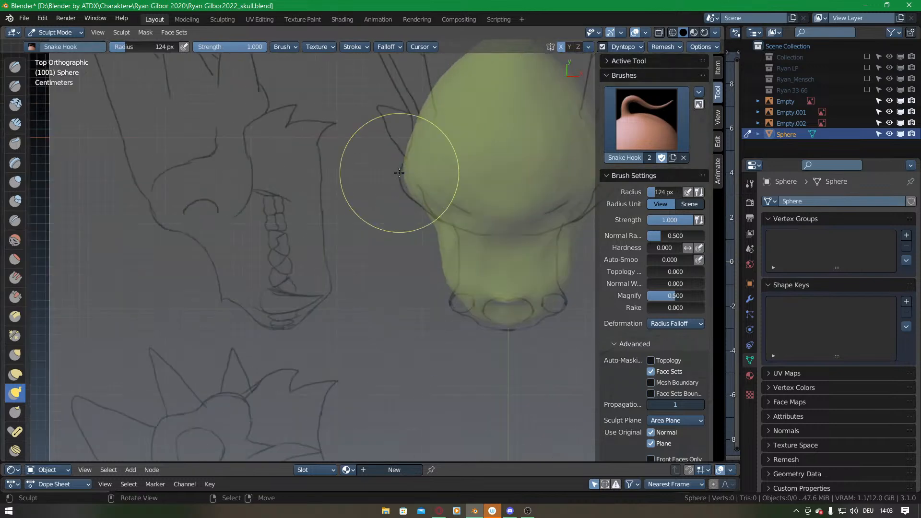
{"action": "middle_click_drag", "start_coordinate": [482, 155], "coordinate": [336, 166], "text": "shift"}
{"action": "left_click_drag", "start_coordinate": [455, 184], "coordinate": [458, 177]}
{"action": "middle_click_drag", "start_coordinate": [456, 115], "coordinate": [457, 186], "text": "shift"}
{"action": "left_click_drag", "start_coordinate": [457, 214], "coordinate": [455, 216]}
{"action": "mouse_move", "coordinate": [368, 106]}
{"action": "middle_mouse_down", "text": "ctrl"}
{"action": "mouse_move", "coordinate": [374, 140]}
{"action": "mouse_move", "coordinate": [390, 147]}
{"action": "middle_mouse_up", "text": "ctrl"}
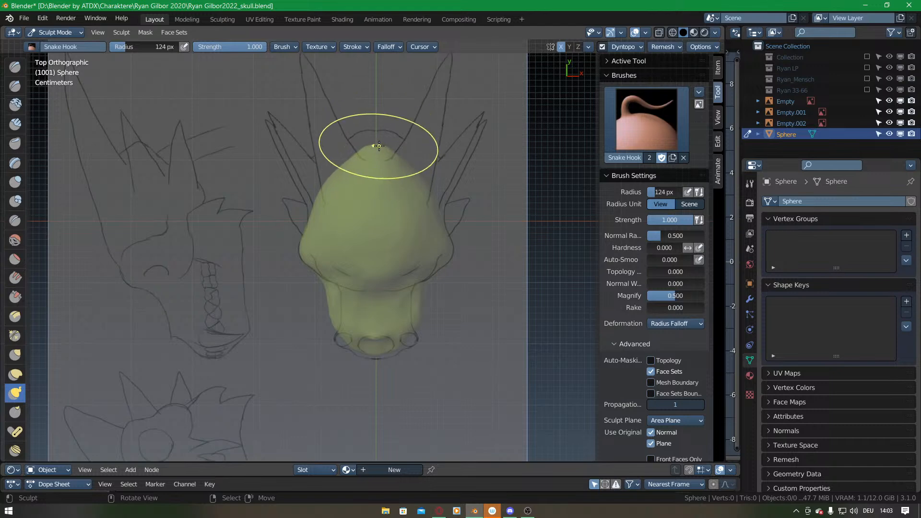
Pull the rear sides of the cranium outward with Snake Hook to fill the skull outline in the top orthographic view.
{"action": "key", "text": "KP_3"}
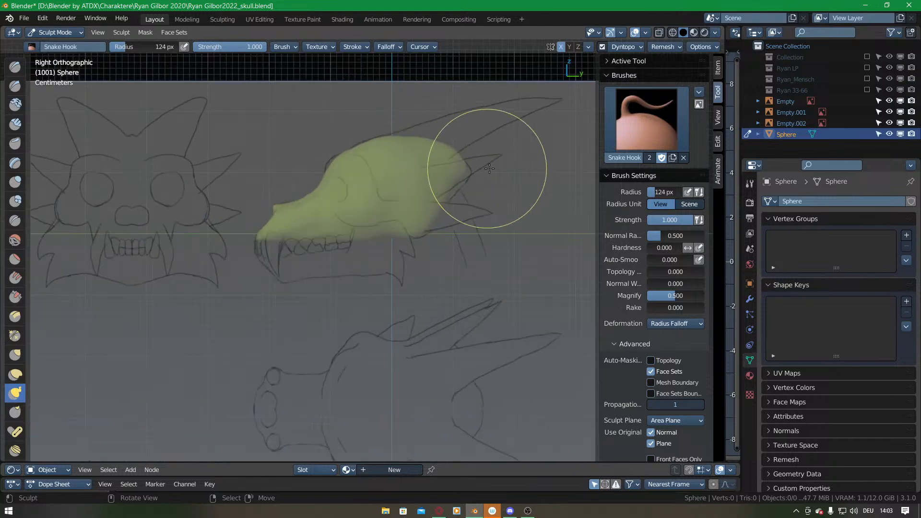
{"action": "middle_click_drag", "start_coordinate": [469, 217], "coordinate": [467, 178], "text": "shift"}
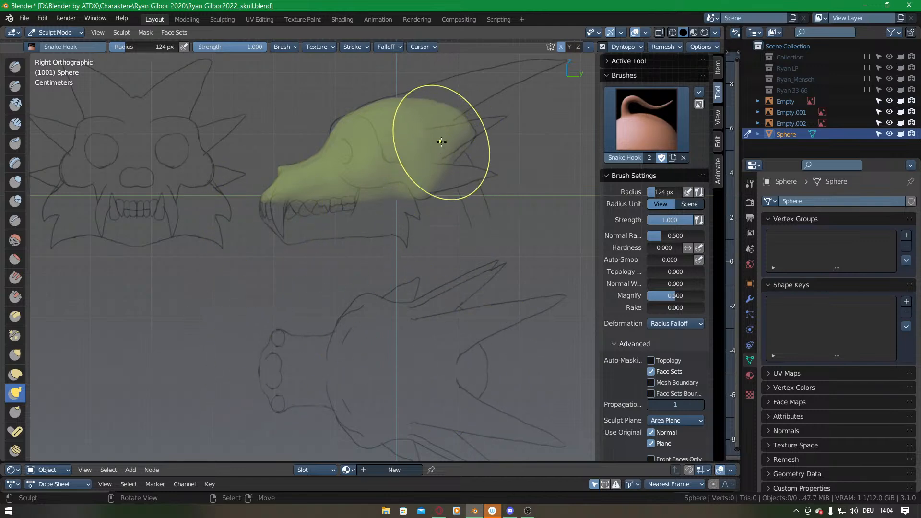
{"action": "middle_click_drag", "start_coordinate": [367, 164], "coordinate": [405, 186], "text": "shift"}
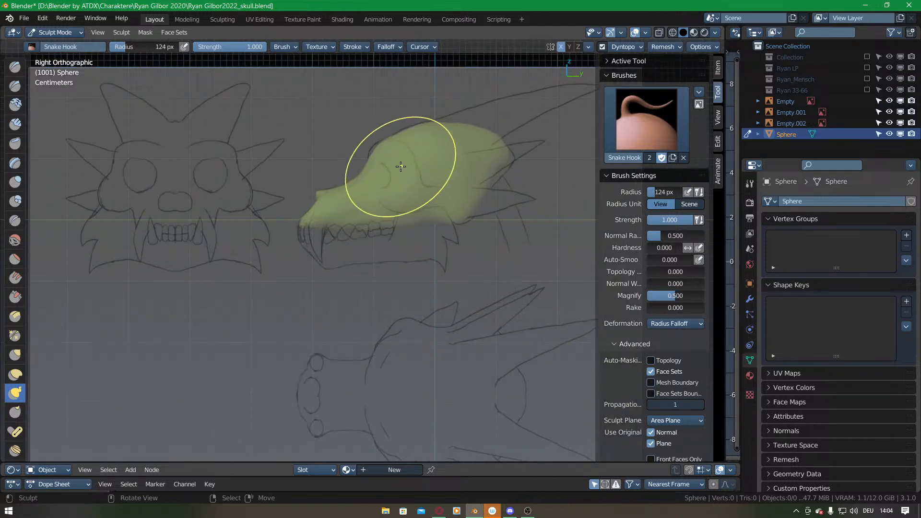
{"action": "key", "text": "KP_7"}
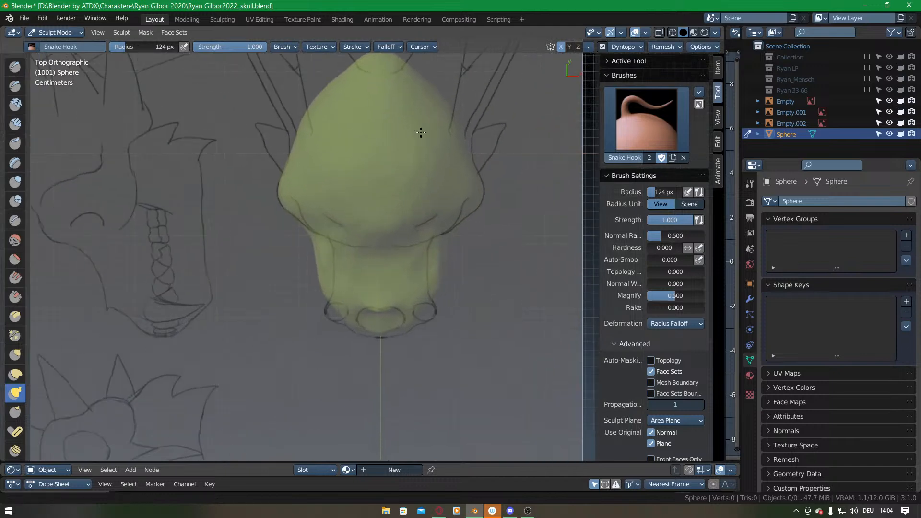
{"action": "middle_click_drag", "start_coordinate": [422, 133], "coordinate": [403, 208], "text": "shift"}
{"action": "middle_click_drag", "start_coordinate": [403, 208], "coordinate": [398, 203], "text": "ctrl"}
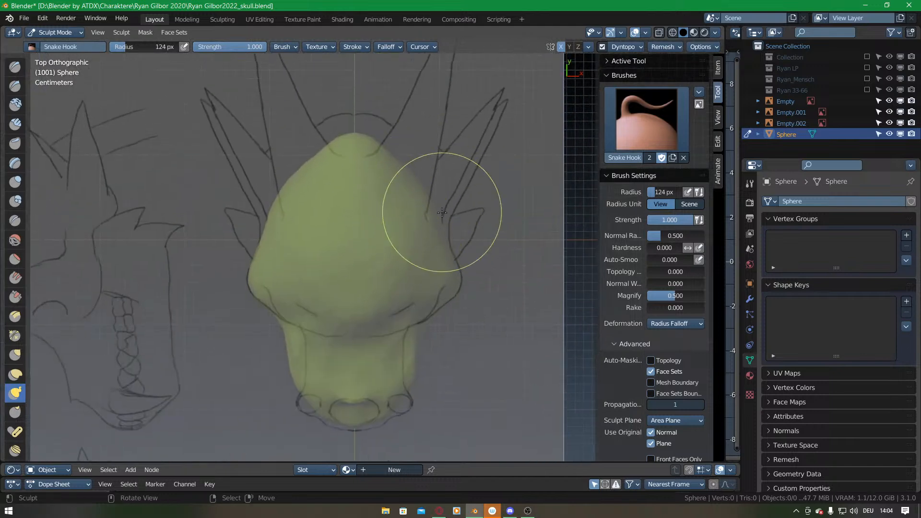
{"action": "left_click_drag", "start_coordinate": [436, 210], "coordinate": [440, 209]}
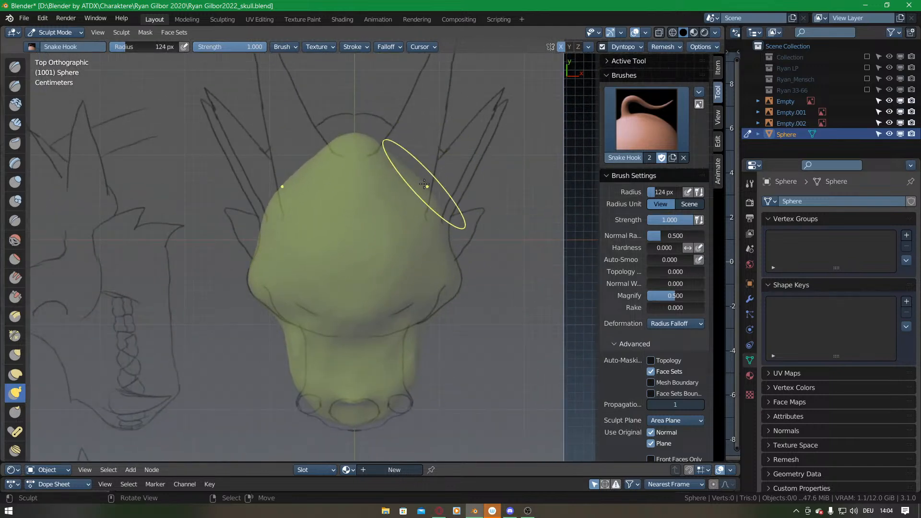
{"action": "left_click_drag", "start_coordinate": [398, 156], "coordinate": [411, 164]}
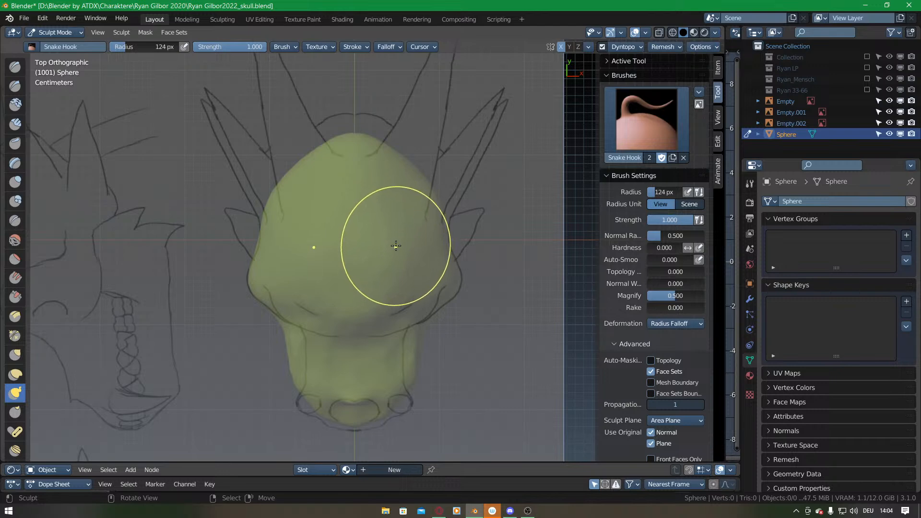
Carve a nose cavity into the front of the snout with the Clay brush in subtract mode.
{"action": "middle_click_drag", "start_coordinate": [392, 244], "coordinate": [397, 319]}
{"action": "mouse_move", "coordinate": [362, 167]}
{"action": "middle_mouse_down"}
{"action": "mouse_move", "coordinate": [439, 181]}
{"action": "mouse_move", "coordinate": [333, 222]}
{"action": "mouse_move", "coordinate": [386, 191]}
{"action": "mouse_move", "coordinate": [401, 239]}
{"action": "mouse_move", "coordinate": [368, 249]}
{"action": "middle_mouse_up"}
{"action": "key", "text": "c"}
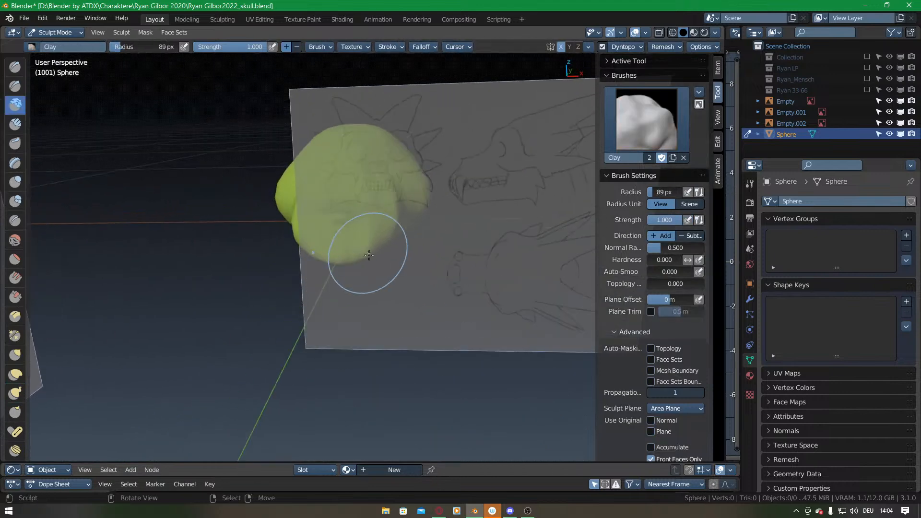
{"action": "scroll", "coordinate": [369, 218], "scroll_direction": "up", "scroll_amount": 4}
{"action": "mouse_move", "coordinate": [370, 218]}
{"action": "middle_mouse_down"}
{"action": "mouse_move", "coordinate": [380, 192]}
{"action": "mouse_move", "coordinate": [336, 197]}
{"action": "mouse_move", "coordinate": [290, 249]}
{"action": "middle_mouse_up"}
{"action": "left_click_drag", "start_coordinate": [264, 178], "coordinate": [268, 190], "text": "ctrl"}
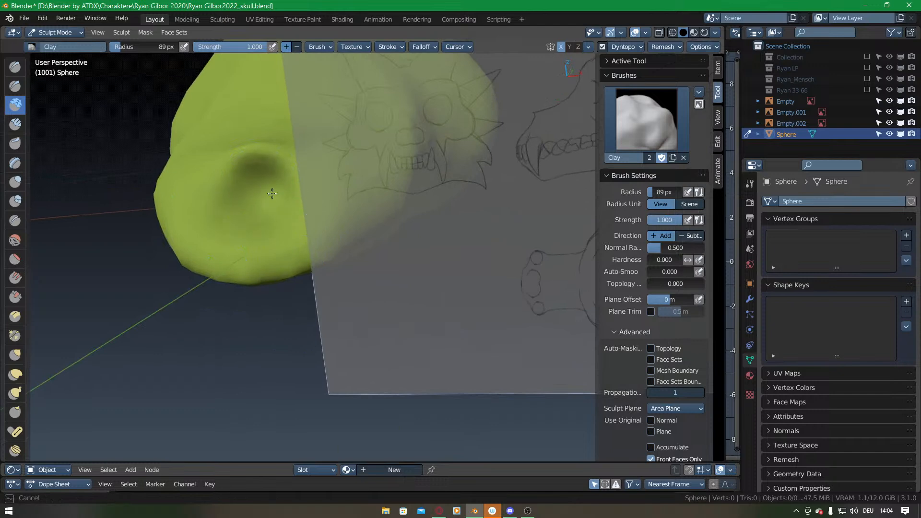
{"action": "middle_click_drag", "start_coordinate": [263, 215], "coordinate": [314, 191]}
{"action": "left_click_drag", "start_coordinate": [286, 201], "coordinate": [319, 164], "text": "ctrl"}
Reshape the rim of the nose cavity with Grab to match the nose outline in the front drawing.
{"action": "key", "text": "KP_1"}
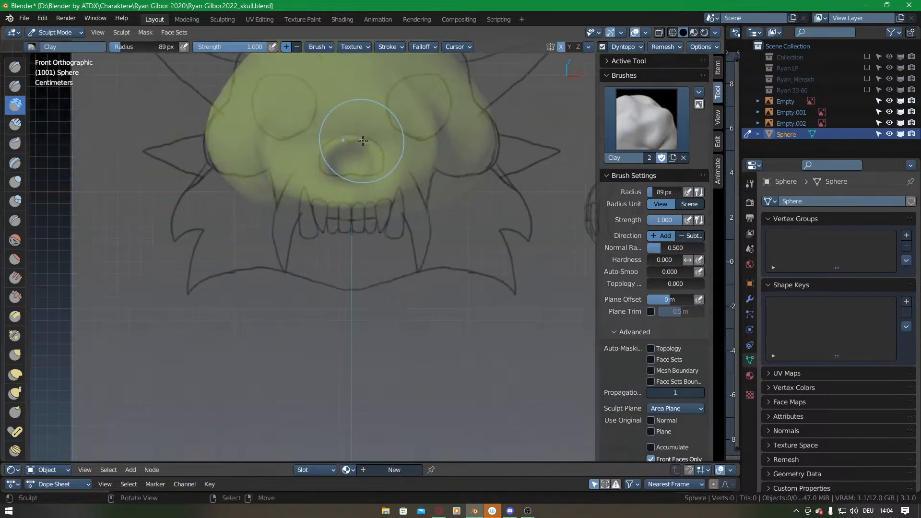
{"action": "scroll", "coordinate": [365, 175], "scroll_direction": "up", "scroll_amount": 4}
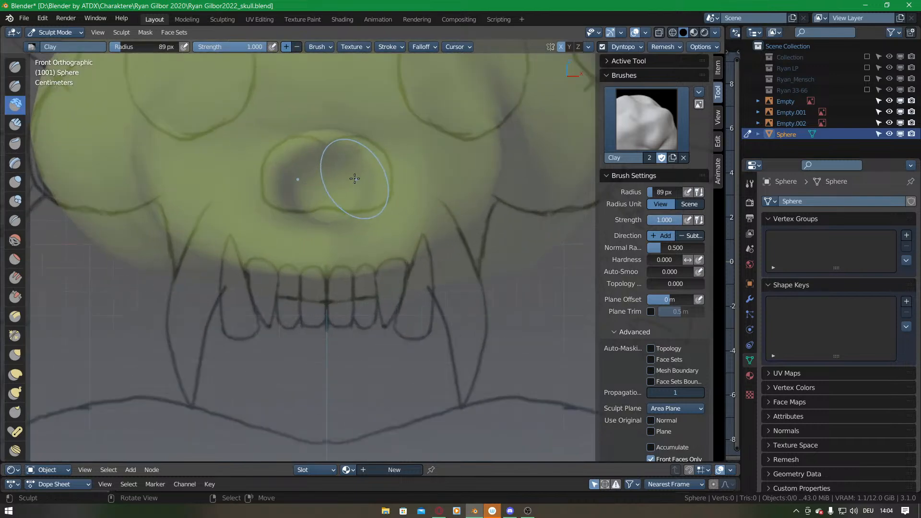
{"action": "key", "text": "g"}
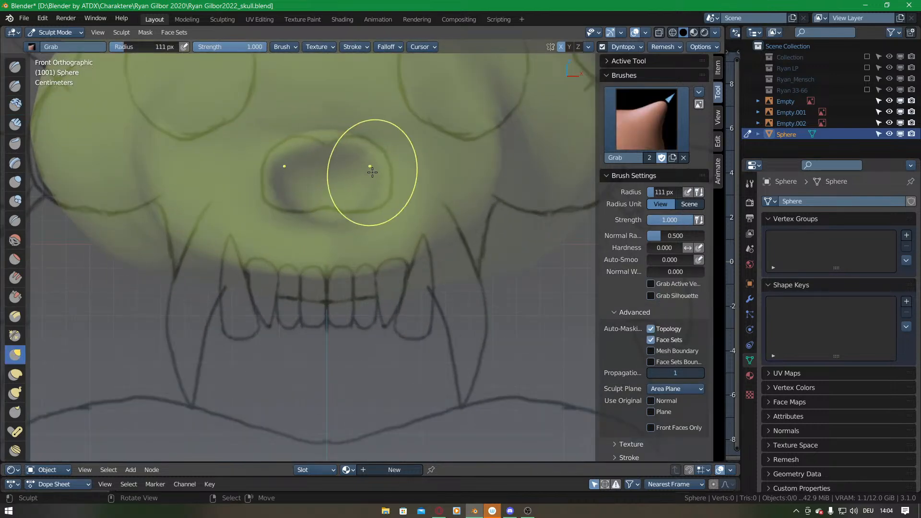
{"action": "mouse_move", "coordinate": [327, 227]}
{"action": "left_mouse_down"}
{"action": "mouse_move", "coordinate": [327, 209]}
{"action": "mouse_move", "coordinate": [329, 217]}
{"action": "left_mouse_up"}
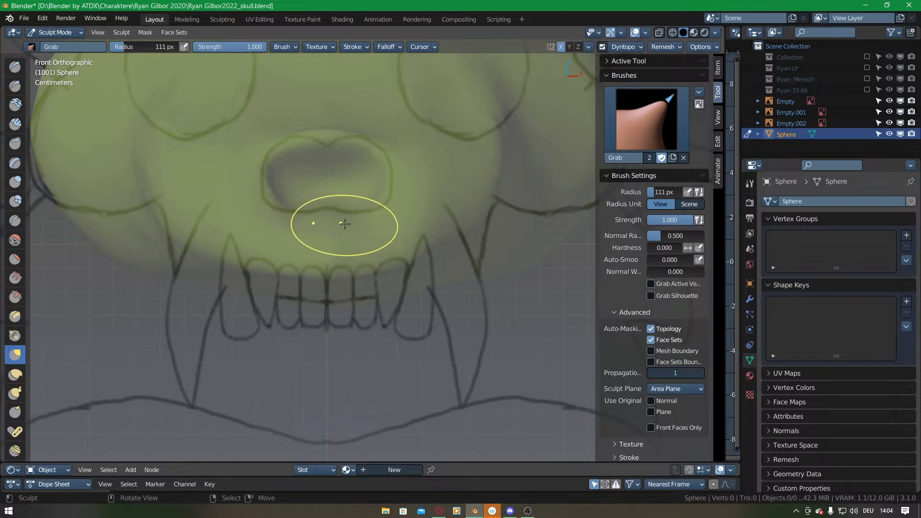
{"action": "left_click_drag", "start_coordinate": [364, 145], "coordinate": [367, 146]}
Examine the skull from perspective, side and front views against the reference drawings.
{"action": "middle_click_drag", "start_coordinate": [370, 144], "coordinate": [373, 162], "text": "ctrl"}
{"action": "scroll", "coordinate": [373, 162], "scroll_direction": "down", "scroll_amount": 5}
{"action": "middle_click_drag", "start_coordinate": [418, 127], "coordinate": [356, 232]}
{"action": "key", "text": "KP_3"}
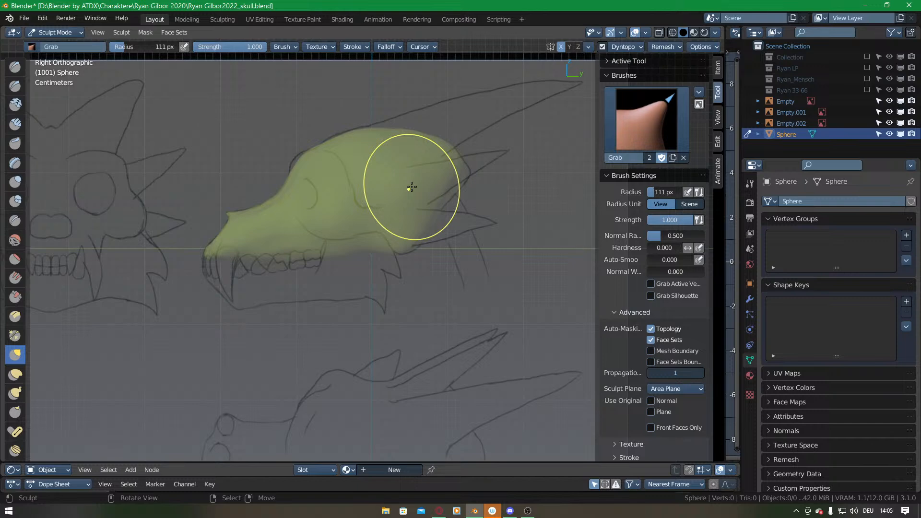
{"action": "mouse_move", "coordinate": [412, 187]}
{"action": "left_mouse_down"}
{"action": "mouse_move", "coordinate": [391, 165]}
{"action": "mouse_move", "coordinate": [360, 159]}
{"action": "mouse_move", "coordinate": [304, 175]}
{"action": "left_mouse_up"}
{"action": "mouse_move", "coordinate": [304, 175]}
{"action": "middle_mouse_down"}
{"action": "mouse_move", "coordinate": [375, 234]}
{"action": "mouse_move", "coordinate": [384, 222]}
{"action": "middle_mouse_up"}
{"action": "key", "text": "KP_1"}
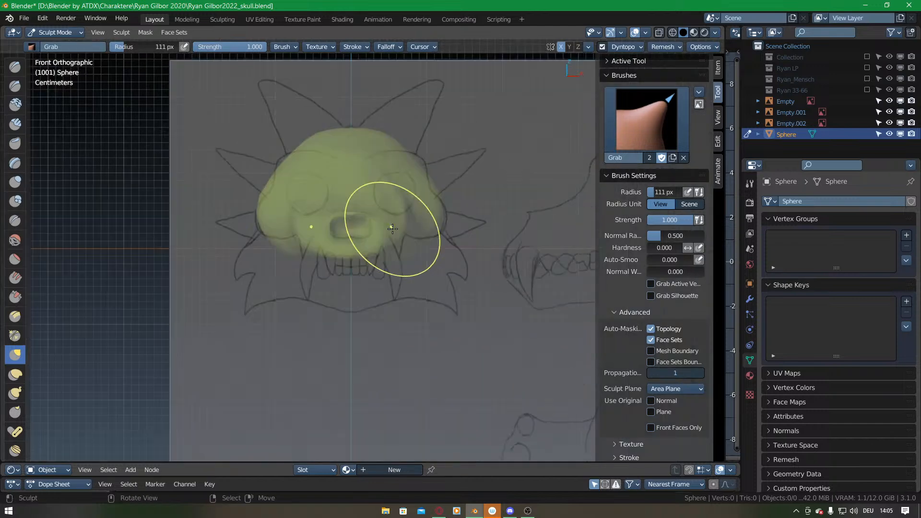
{"action": "scroll", "coordinate": [376, 206], "scroll_direction": "up", "scroll_amount": 2}
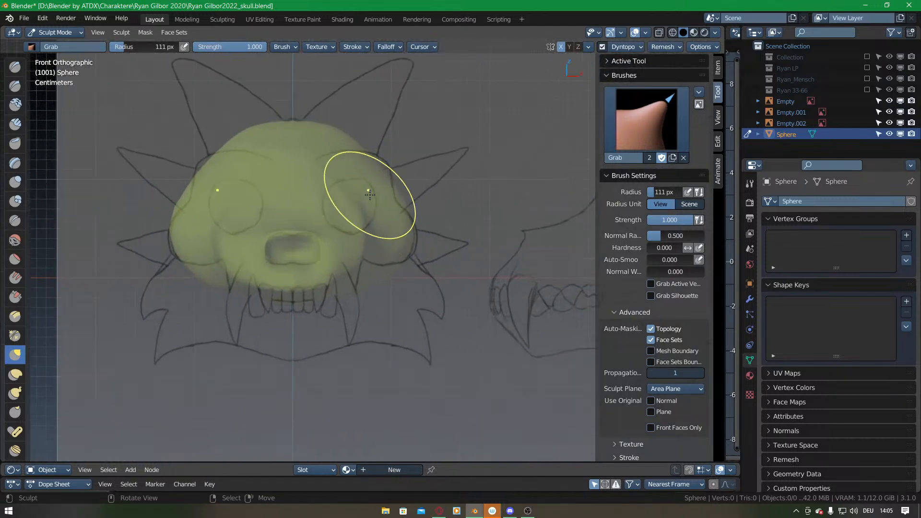
Pull the snout tip and its corners out to the drawn nose and fang-root outline in top view using Snake Hook.
{"action": "key", "text": "KP_7"}
{"action": "middle_click_drag", "start_coordinate": [370, 195], "coordinate": [383, 80], "text": "shift"}
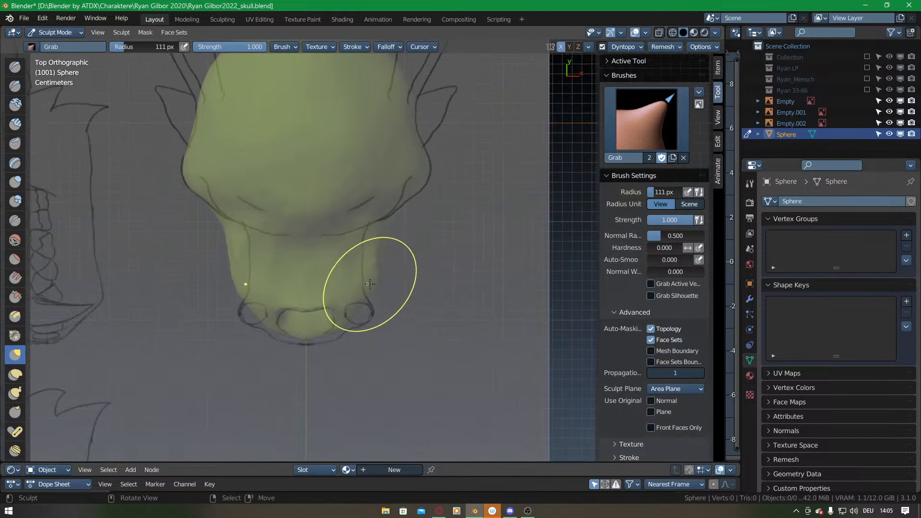
{"action": "key", "text": "k"}
{"action": "left_click_drag", "start_coordinate": [303, 337], "coordinate": [317, 337]}
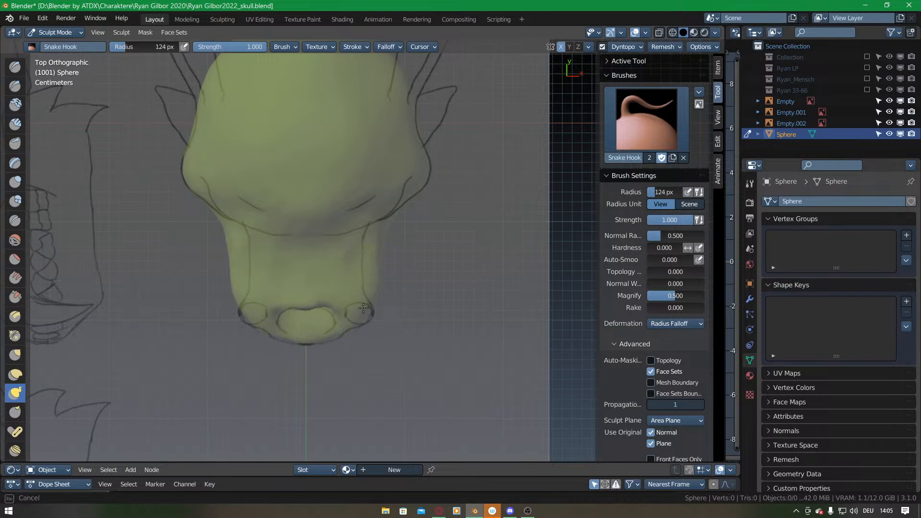
{"action": "middle_click_drag", "start_coordinate": [369, 323], "coordinate": [363, 295], "text": "shift"}
{"action": "scroll", "coordinate": [364, 294], "scroll_direction": "up", "scroll_amount": 2}
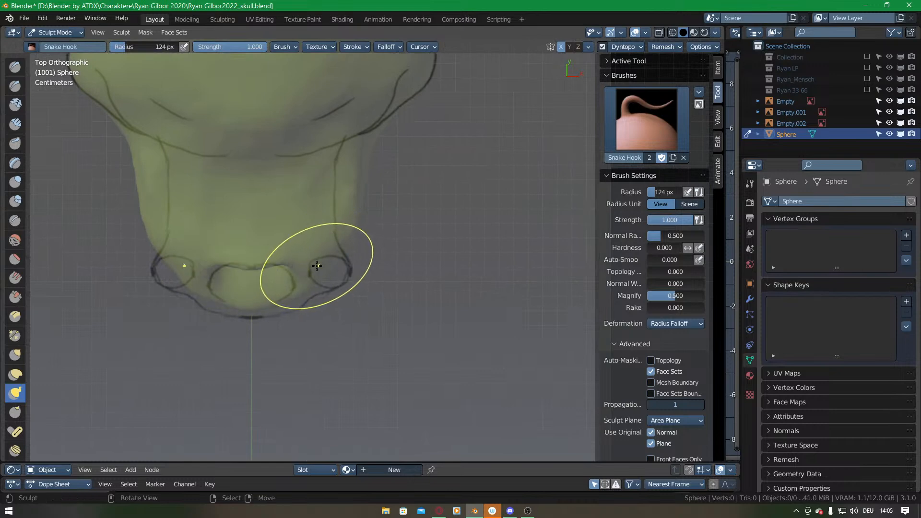
{"action": "left_click_drag", "start_coordinate": [251, 310], "coordinate": [290, 306]}
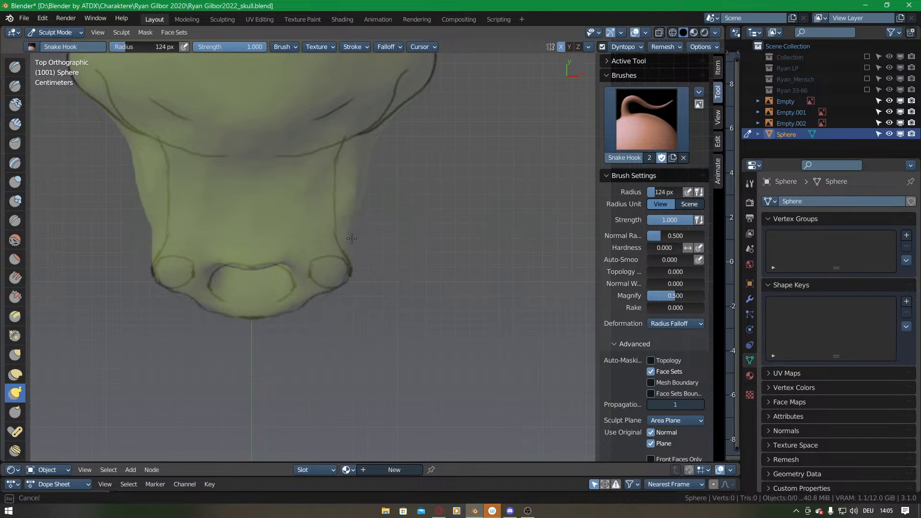
Push the sides of the snout inward with Snake Hook to follow its narrow outline in the top drawing.
{"action": "mouse_move", "coordinate": [352, 223]}
{"action": "left_mouse_down"}
{"action": "mouse_move", "coordinate": [341, 222]}
{"action": "mouse_move", "coordinate": [356, 205]}
{"action": "mouse_move", "coordinate": [341, 174]}
{"action": "left_mouse_up"}
{"action": "left_click_drag", "start_coordinate": [358, 156], "coordinate": [347, 153]}
{"action": "left_click_drag", "start_coordinate": [351, 153], "coordinate": [346, 149]}
{"action": "middle_click_drag", "start_coordinate": [351, 165], "coordinate": [350, 218], "text": "shift"}
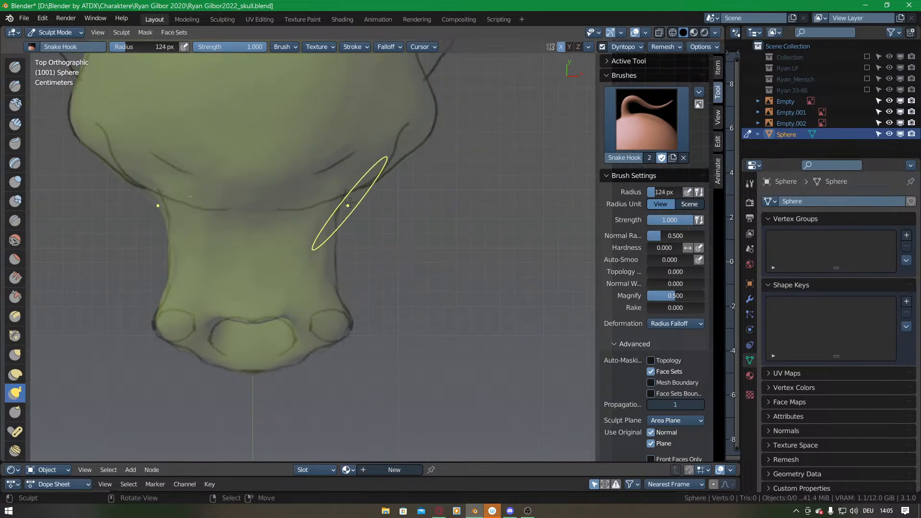
Set the Snake Hook radius to 163 px and push the underside behind the teeth up to the cheek line in side view.
{"action": "mouse_move", "coordinate": [381, 175]}
{"action": "middle_mouse_down"}
{"action": "mouse_move", "coordinate": [388, 166]}
{"action": "mouse_move", "coordinate": [337, 241]}
{"action": "mouse_move", "coordinate": [353, 178]}
{"action": "middle_mouse_up"}
{"action": "mouse_move", "coordinate": [329, 237]}
{"action": "middle_mouse_down"}
{"action": "mouse_move", "coordinate": [326, 306]}
{"action": "mouse_move", "coordinate": [344, 302]}
{"action": "mouse_move", "coordinate": [357, 329]}
{"action": "mouse_move", "coordinate": [367, 232]}
{"action": "middle_mouse_up"}
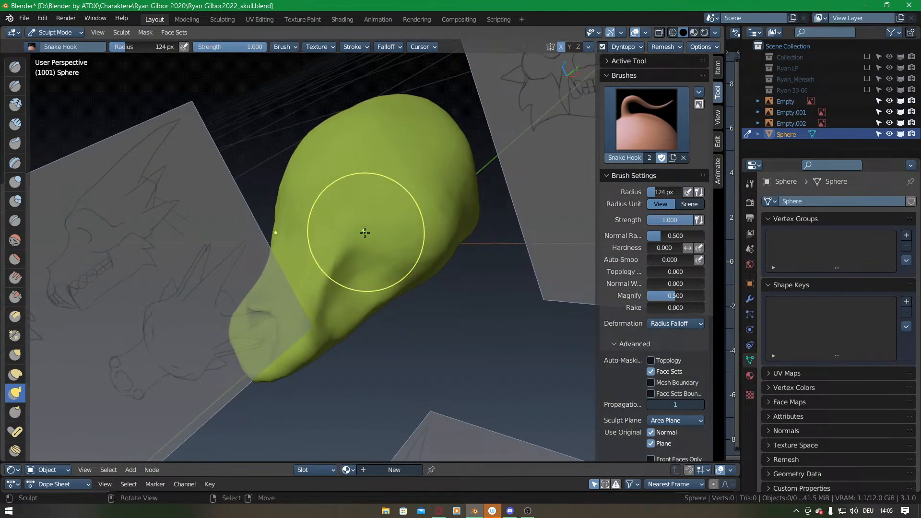
{"action": "key", "text": "KP_3"}
{"action": "scroll", "coordinate": [393, 259], "scroll_direction": "up", "scroll_amount": 3}
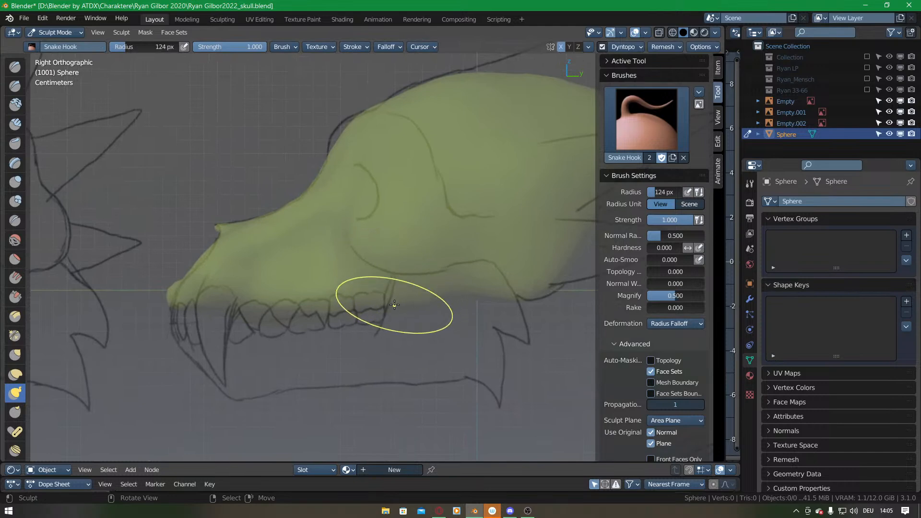
{"action": "key", "text": "f"}
{"action": "left_click", "coordinate": [414, 300]}
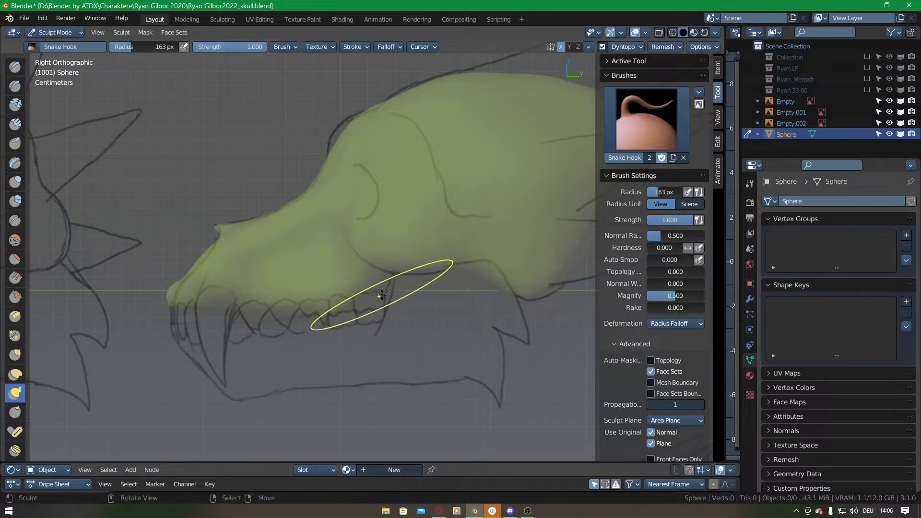
Extend the rear lower edge of the upper jaw back over the last molars with Snake Hook in the side drawing.
{"action": "middle_click_drag", "start_coordinate": [338, 319], "coordinate": [408, 289], "text": "shift"}
{"action": "mouse_move", "coordinate": [364, 311]}
{"action": "middle_mouse_down", "text": "ctrl"}
{"action": "mouse_move", "coordinate": [336, 278]}
{"action": "mouse_move", "coordinate": [323, 309]}
{"action": "middle_mouse_up", "text": "ctrl"}
{"action": "left_click_drag", "start_coordinate": [330, 292], "coordinate": [356, 298]}
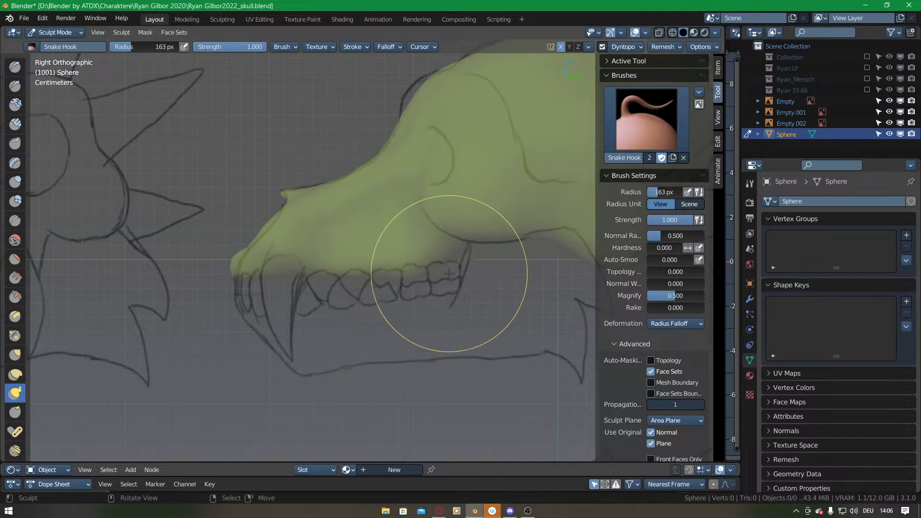
{"action": "middle_click_drag", "start_coordinate": [465, 266], "coordinate": [368, 252], "text": "shift"}
{"action": "middle_click_drag", "start_coordinate": [368, 282], "coordinate": [360, 258], "text": "ctrl"}
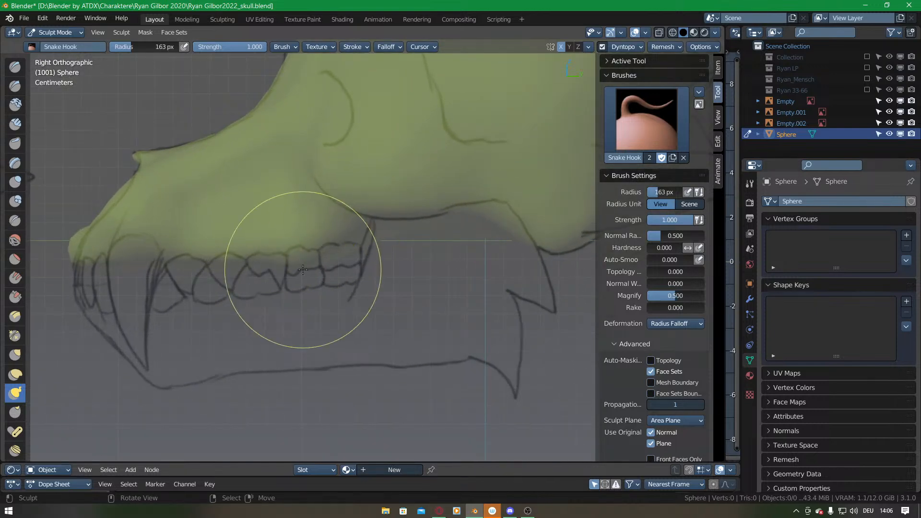
{"action": "left_click_drag", "start_coordinate": [352, 235], "coordinate": [354, 242]}
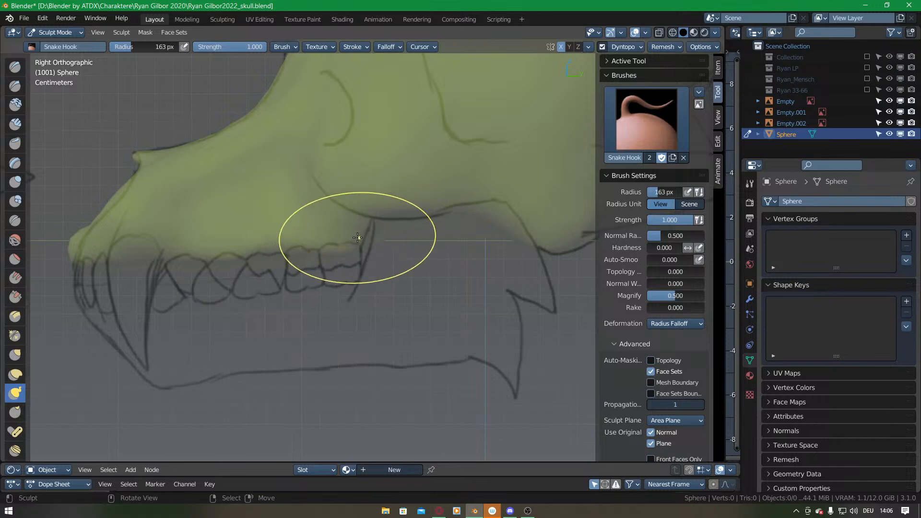
Carve a hollow at the eye area between the snout and the cheek using subtractive Clay strokes.
{"action": "middle_click_drag", "start_coordinate": [352, 240], "coordinate": [286, 316]}
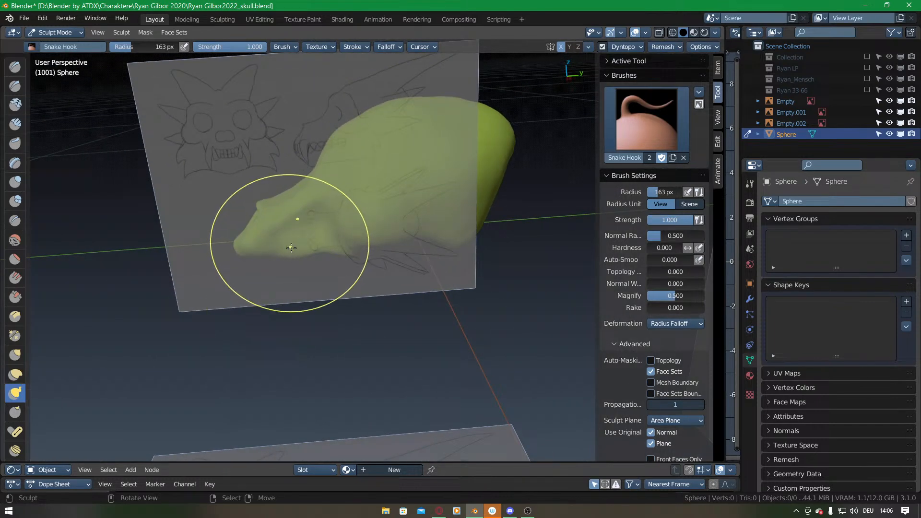
{"action": "mouse_move", "coordinate": [315, 241]}
{"action": "middle_mouse_down"}
{"action": "mouse_move", "coordinate": [366, 174]}
{"action": "mouse_move", "coordinate": [401, 192]}
{"action": "mouse_move", "coordinate": [380, 248]}
{"action": "mouse_move", "coordinate": [377, 321]}
{"action": "mouse_move", "coordinate": [331, 243]}
{"action": "mouse_move", "coordinate": [311, 236]}
{"action": "middle_mouse_up"}
{"action": "scroll", "coordinate": [301, 230], "scroll_direction": "up", "scroll_amount": 3}
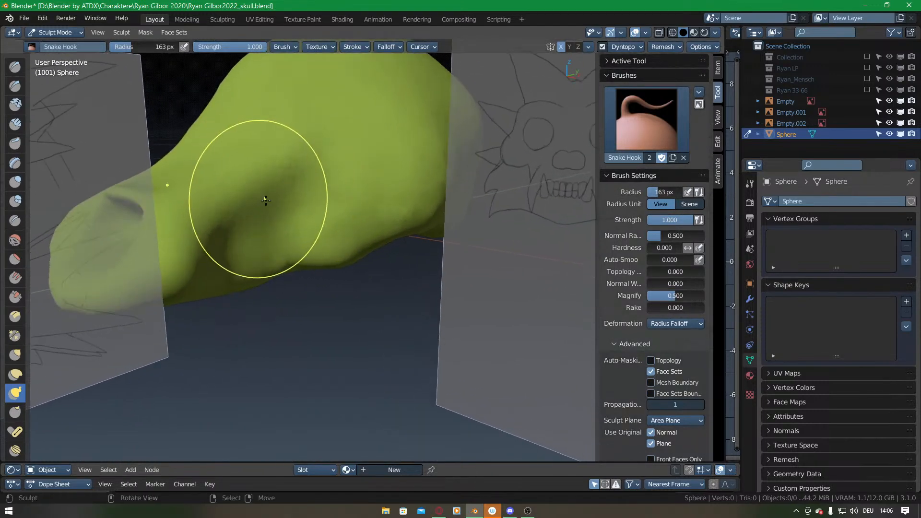
{"action": "key", "text": "c"}
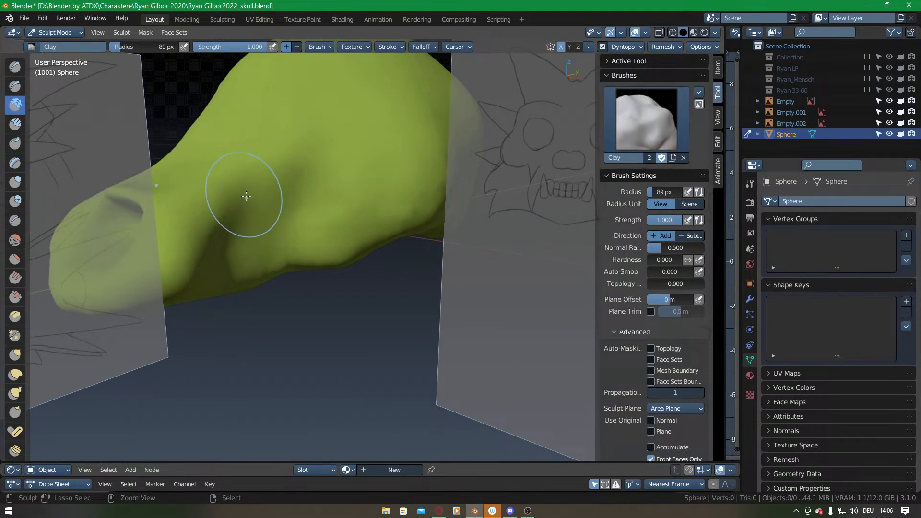
{"action": "left_click_drag", "start_coordinate": [277, 195], "coordinate": [266, 204], "text": "ctrl"}
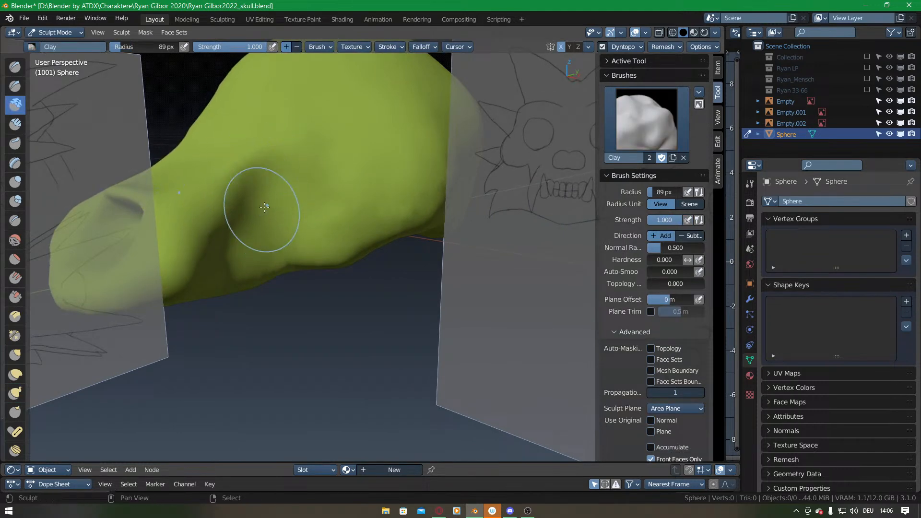
Trace the eye socket's rim with the Crease brush along the round eye outline in the front orthographic view.
{"action": "key", "text": "KP_1"}
{"action": "middle_click_drag", "start_coordinate": [372, 198], "coordinate": [371, 254], "text": "shift"}
{"action": "middle_click_drag", "start_coordinate": [336, 189], "coordinate": [340, 160], "text": "ctrl"}
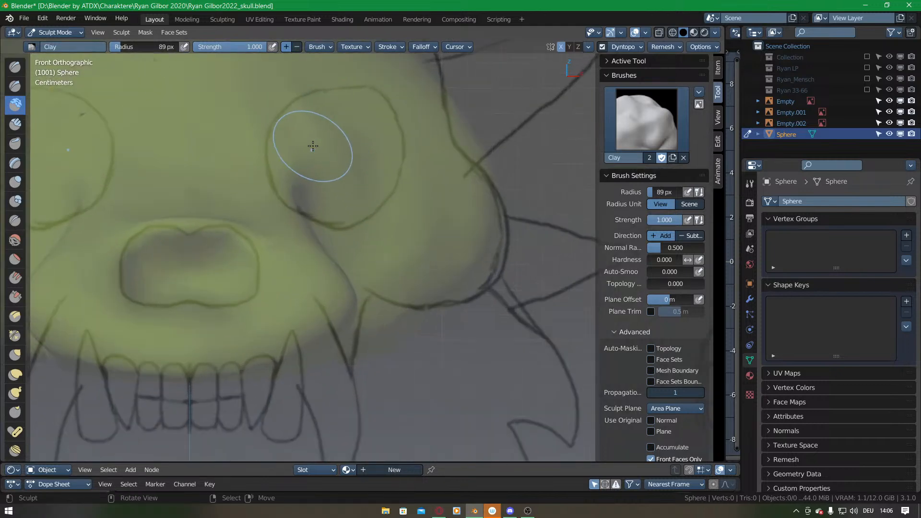
{"action": "key", "text": "shift+c"}
{"action": "left_click_drag", "start_coordinate": [292, 111], "coordinate": [336, 100]}
{"action": "left_click_drag", "start_coordinate": [362, 98], "coordinate": [369, 100]}
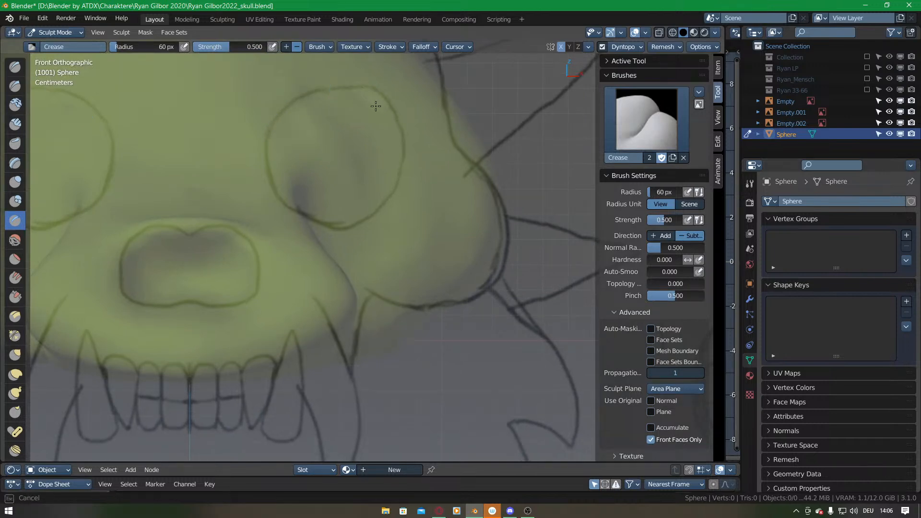
{"action": "left_click_drag", "start_coordinate": [393, 129], "coordinate": [386, 172]}
{"action": "mouse_move", "coordinate": [386, 174]}
{"action": "left_mouse_down"}
{"action": "mouse_move", "coordinate": [366, 210]}
{"action": "mouse_move", "coordinate": [336, 201]}
{"action": "left_mouse_up"}
{"action": "mouse_move", "coordinate": [325, 95]}
{"action": "left_mouse_down"}
{"action": "mouse_move", "coordinate": [297, 107]}
{"action": "mouse_move", "coordinate": [277, 147]}
{"action": "mouse_move", "coordinate": [332, 209]}
{"action": "mouse_move", "coordinate": [292, 186]}
{"action": "left_mouse_up"}
{"action": "mouse_move", "coordinate": [293, 186]}
{"action": "left_mouse_down"}
{"action": "mouse_move", "coordinate": [292, 118]}
{"action": "mouse_move", "coordinate": [291, 177]}
{"action": "mouse_move", "coordinate": [305, 110]}
{"action": "left_mouse_up"}
Push the eye socket area back toward the socket outline in the side drawing using Snake Hook.
{"action": "mouse_move", "coordinate": [335, 115]}
{"action": "middle_mouse_down"}
{"action": "mouse_move", "coordinate": [334, 171]}
{"action": "mouse_move", "coordinate": [302, 166]}
{"action": "mouse_move", "coordinate": [276, 211]}
{"action": "mouse_move", "coordinate": [350, 254]}
{"action": "mouse_move", "coordinate": [334, 279]}
{"action": "mouse_move", "coordinate": [305, 225]}
{"action": "mouse_move", "coordinate": [339, 267]}
{"action": "middle_mouse_up"}
{"action": "scroll", "coordinate": [302, 167], "scroll_direction": "down", "scroll_amount": 5}
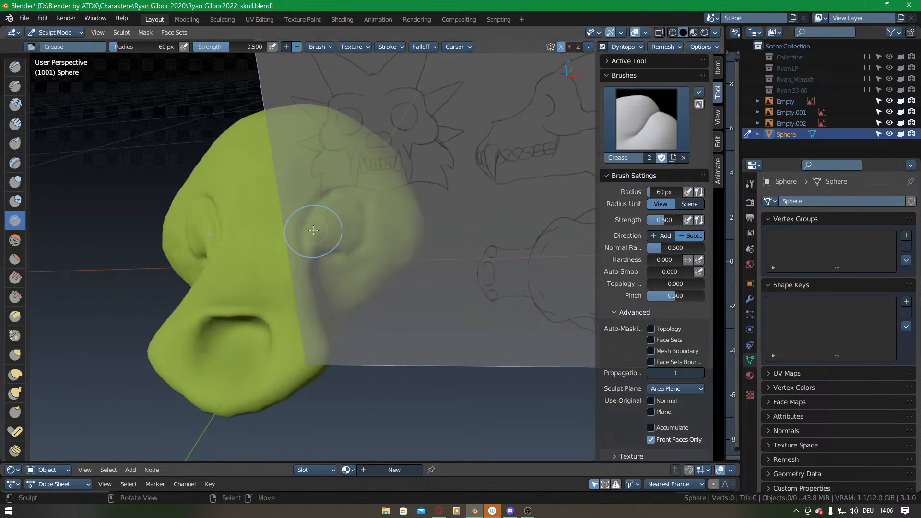
{"action": "key", "text": "KP_3"}
{"action": "scroll", "coordinate": [313, 230], "scroll_direction": "up", "scroll_amount": 3}
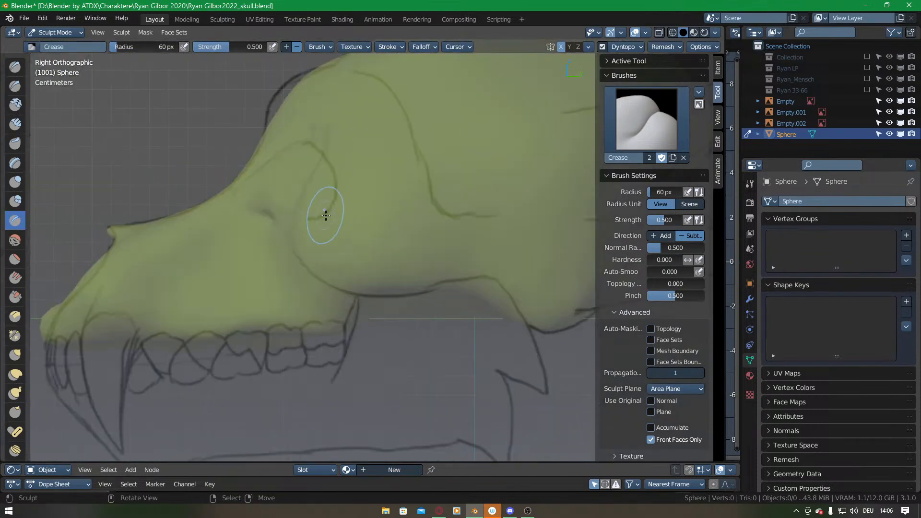
{"action": "key", "text": "k"}
{"action": "scroll", "coordinate": [327, 194], "scroll_direction": "down", "scroll_amount": 1}
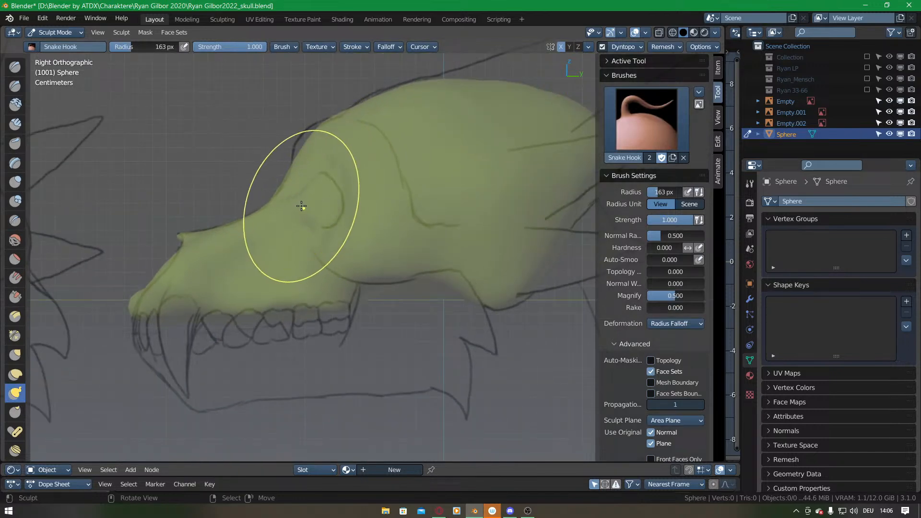
{"action": "mouse_move", "coordinate": [301, 215]}
{"action": "middle_mouse_down"}
{"action": "mouse_move", "coordinate": [384, 255]}
{"action": "mouse_move", "coordinate": [370, 269]}
{"action": "mouse_move", "coordinate": [303, 287]}
{"action": "mouse_move", "coordinate": [305, 209]}
{"action": "middle_mouse_up"}
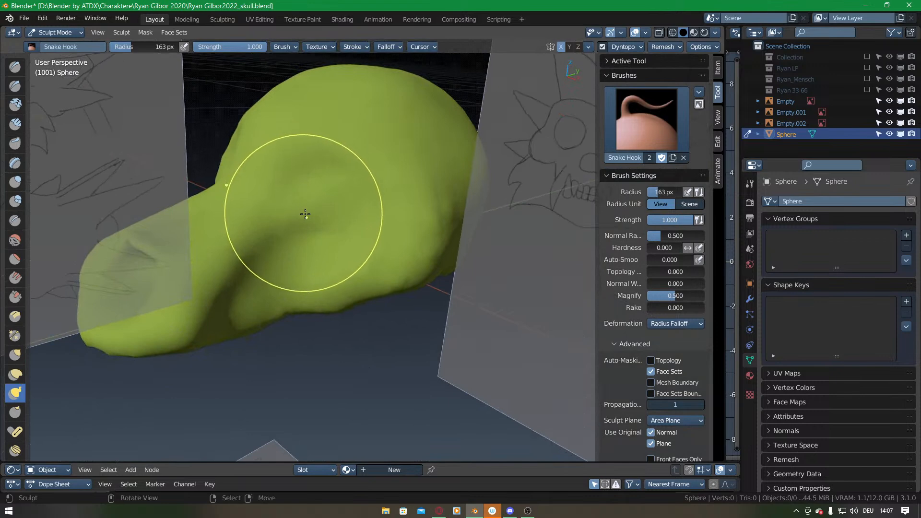
Refine the inner wall of the eye socket beside the snout with Clay strokes.
{"action": "key", "text": "KP_1"}
{"action": "mouse_move", "coordinate": [345, 209]}
{"action": "middle_mouse_down"}
{"action": "mouse_move", "coordinate": [321, 319]}
{"action": "mouse_move", "coordinate": [343, 308]}
{"action": "mouse_move", "coordinate": [337, 192]}
{"action": "mouse_move", "coordinate": [320, 202]}
{"action": "middle_mouse_up"}
{"action": "key", "text": "c"}
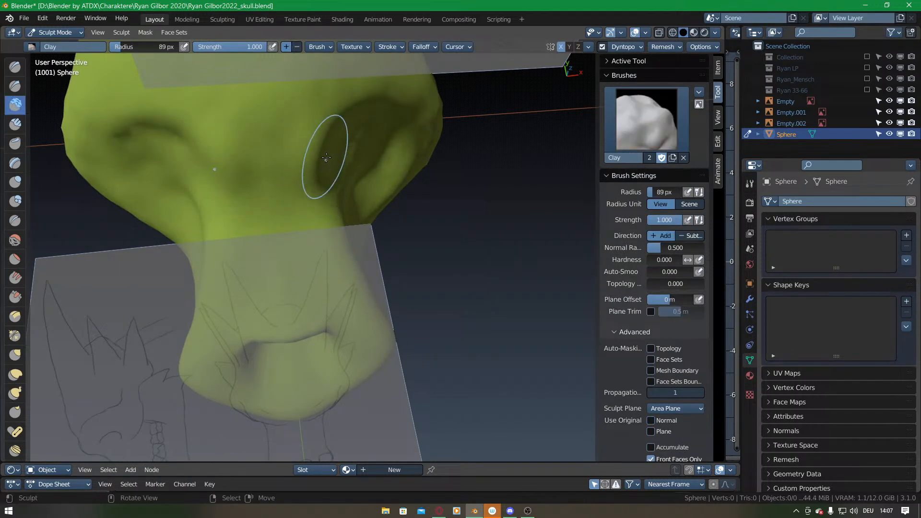
{"action": "mouse_move", "coordinate": [332, 180]}
{"action": "middle_mouse_down"}
{"action": "mouse_move", "coordinate": [292, 163]}
{"action": "mouse_move", "coordinate": [274, 219]}
{"action": "mouse_move", "coordinate": [304, 250]}
{"action": "mouse_move", "coordinate": [255, 195]}
{"action": "mouse_move", "coordinate": [300, 233]}
{"action": "mouse_move", "coordinate": [312, 212]}
{"action": "middle_mouse_up"}
{"action": "key", "text": "KP_1"}
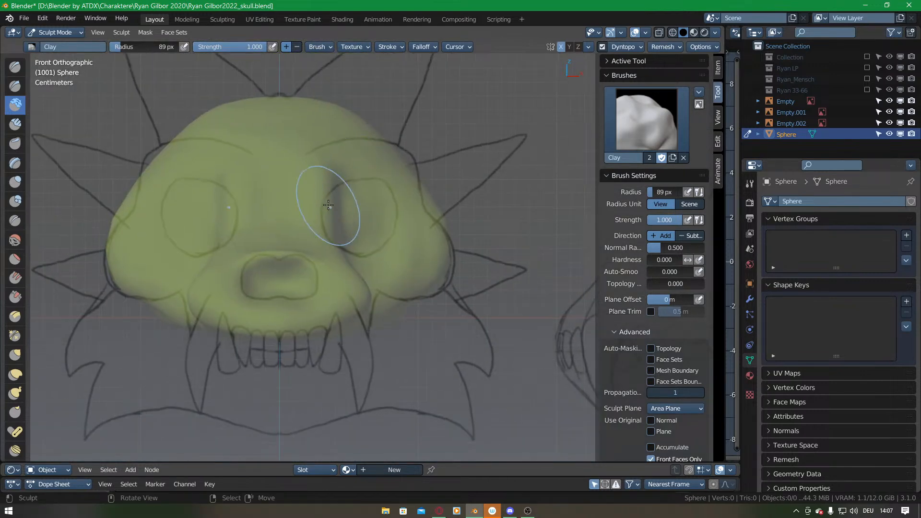
Shift the eye socket's inner rim onto the eye outline in the front drawing using Grab.
{"action": "key", "text": "g"}
{"action": "left_click_drag", "start_coordinate": [332, 219], "coordinate": [324, 217]}
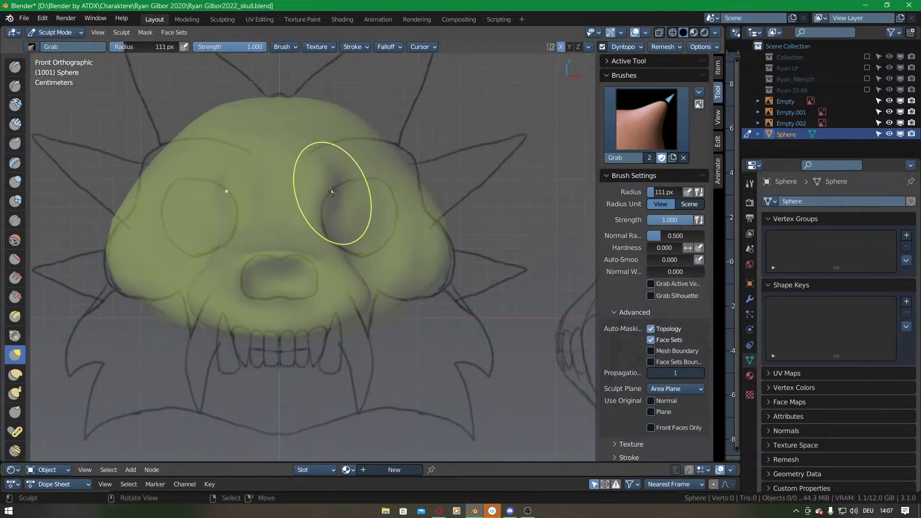
{"action": "left_click_drag", "start_coordinate": [341, 249], "coordinate": [341, 249]}
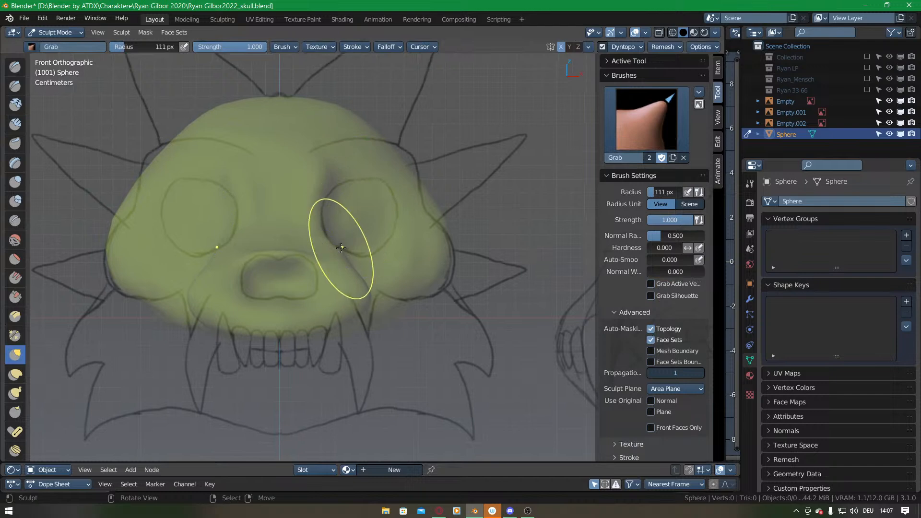
Deepen the eye socket's rim with Crease strokes along its upper, lower and outer edges in the front orthographic view.
{"action": "key", "text": "shift+c"}
{"action": "left_click_drag", "start_coordinate": [340, 196], "coordinate": [351, 189]}
{"action": "left_click_drag", "start_coordinate": [377, 251], "coordinate": [344, 241]}
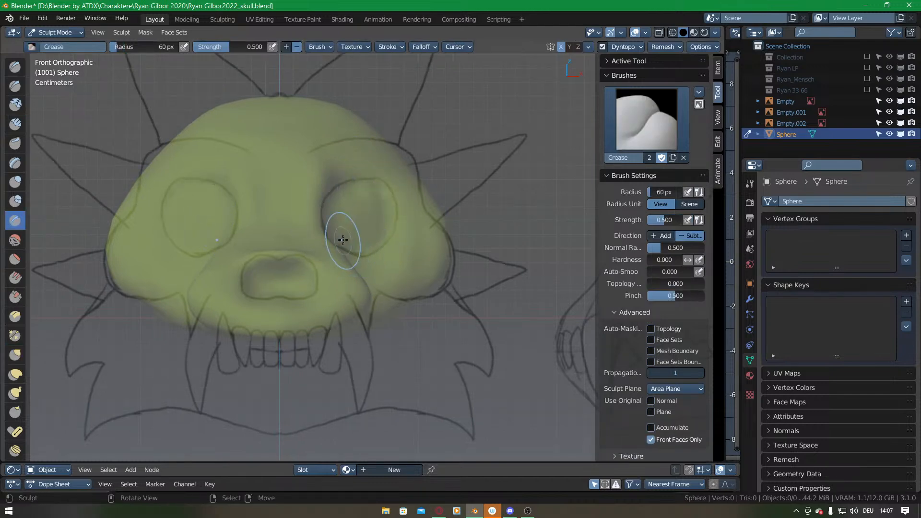
{"action": "middle_click_drag", "start_coordinate": [397, 214], "coordinate": [350, 231], "text": "shift"}
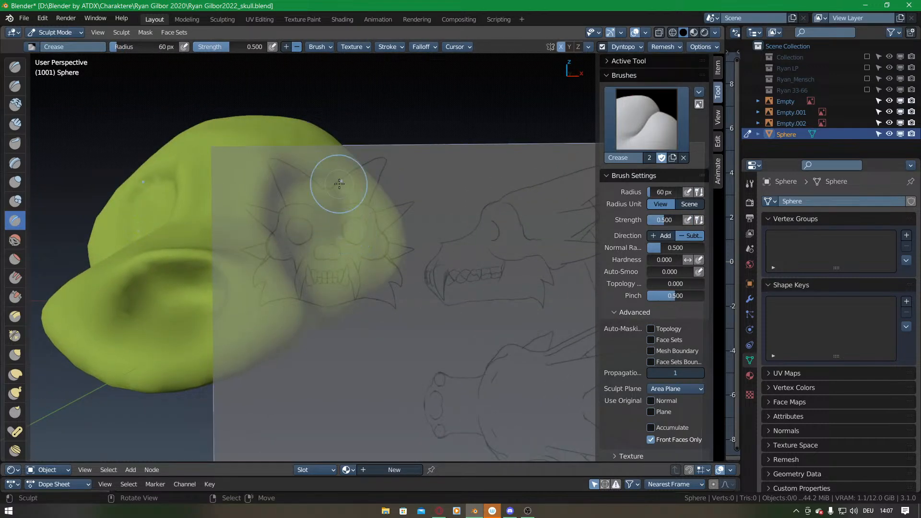
{"action": "key", "text": "KP_1"}
{"action": "scroll", "coordinate": [316, 202], "scroll_direction": "up", "scroll_amount": 4}
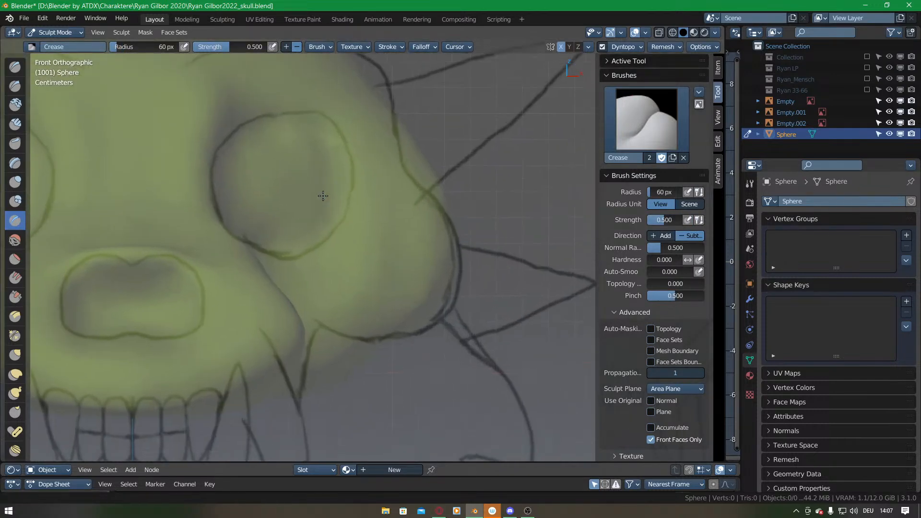
{"action": "left_click_drag", "start_coordinate": [367, 179], "coordinate": [381, 198]}
{"action": "left_click_drag", "start_coordinate": [380, 235], "coordinate": [360, 271]}
{"action": "mouse_move", "coordinate": [350, 169]}
{"action": "left_mouse_down"}
{"action": "mouse_move", "coordinate": [278, 179]}
{"action": "mouse_move", "coordinate": [266, 194]}
{"action": "mouse_move", "coordinate": [274, 244]}
{"action": "mouse_move", "coordinate": [328, 274]}
{"action": "mouse_move", "coordinate": [367, 259]}
{"action": "left_mouse_up"}
Move the eye socket's rear rim toward the curved eye outline in the side drawing using Grab.
{"action": "key", "text": "KP_3"}
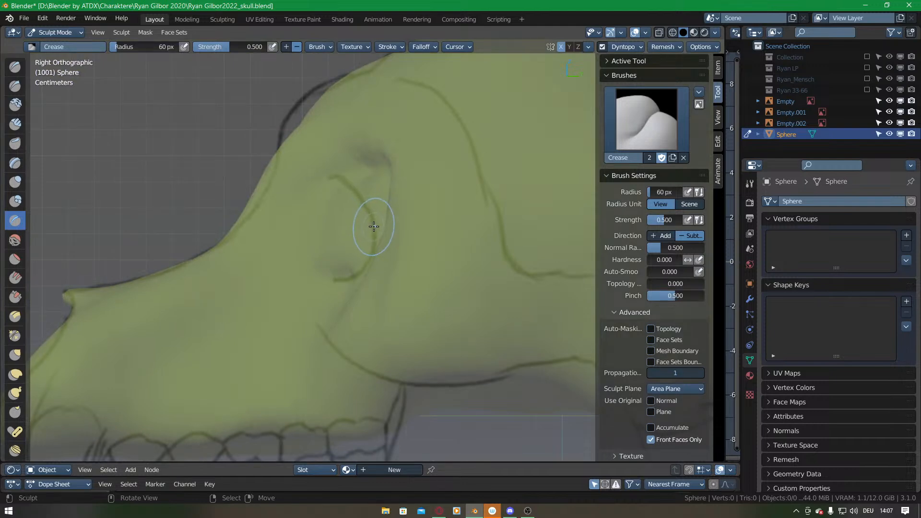
{"action": "key", "text": "g"}
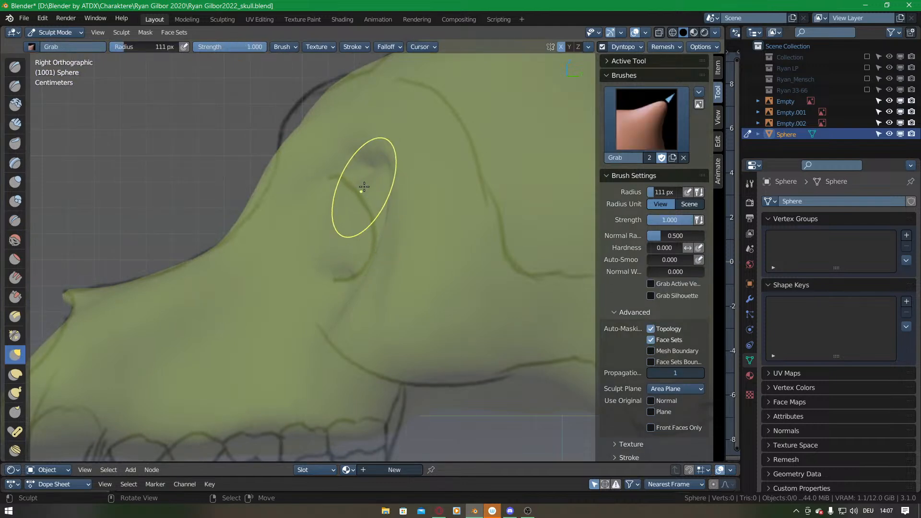
{"action": "scroll", "coordinate": [363, 196], "scroll_direction": "down", "scroll_amount": 2}
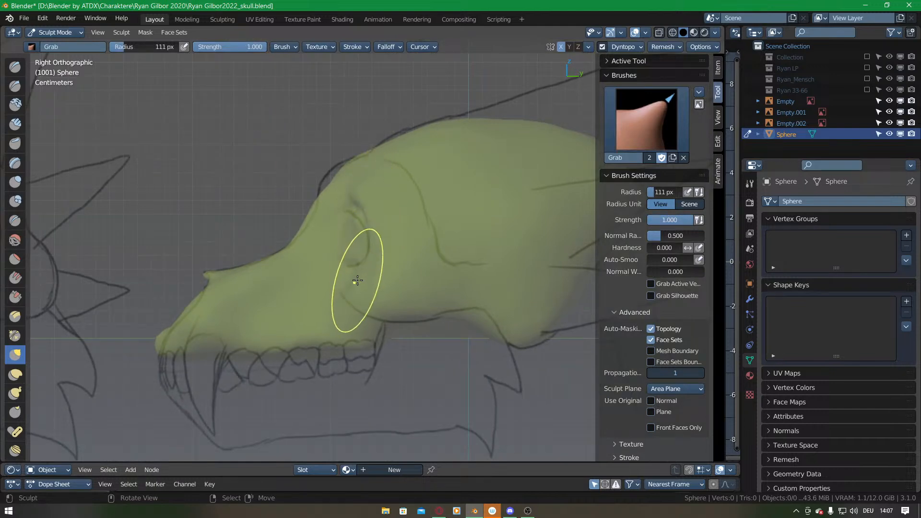
Build up the cheekbone below the eye socket with Clay strokes.
{"action": "mouse_move", "coordinate": [317, 233]}
{"action": "middle_mouse_down"}
{"action": "mouse_move", "coordinate": [339, 271]}
{"action": "mouse_move", "coordinate": [376, 267]}
{"action": "mouse_move", "coordinate": [360, 283]}
{"action": "mouse_move", "coordinate": [336, 269]}
{"action": "mouse_move", "coordinate": [330, 288]}
{"action": "middle_mouse_up"}
{"action": "key", "text": "c"}
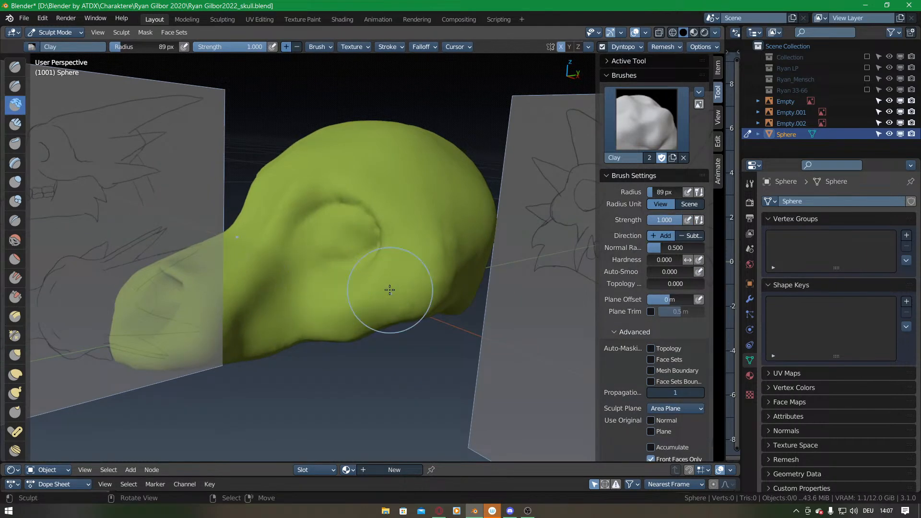
{"action": "mouse_move", "coordinate": [364, 294]}
{"action": "middle_mouse_down"}
{"action": "mouse_move", "coordinate": [367, 341]}
{"action": "mouse_move", "coordinate": [393, 322]}
{"action": "mouse_move", "coordinate": [360, 303]}
{"action": "middle_mouse_up"}
Fit the cheek's outer silhouette to the outline in the top drawing using Grab.
{"action": "key", "text": "KP_7"}
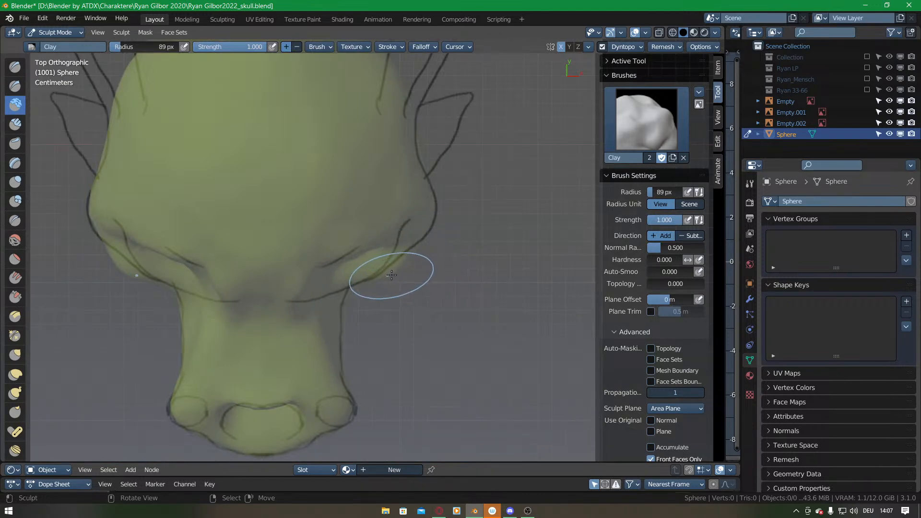
{"action": "key", "text": "g"}
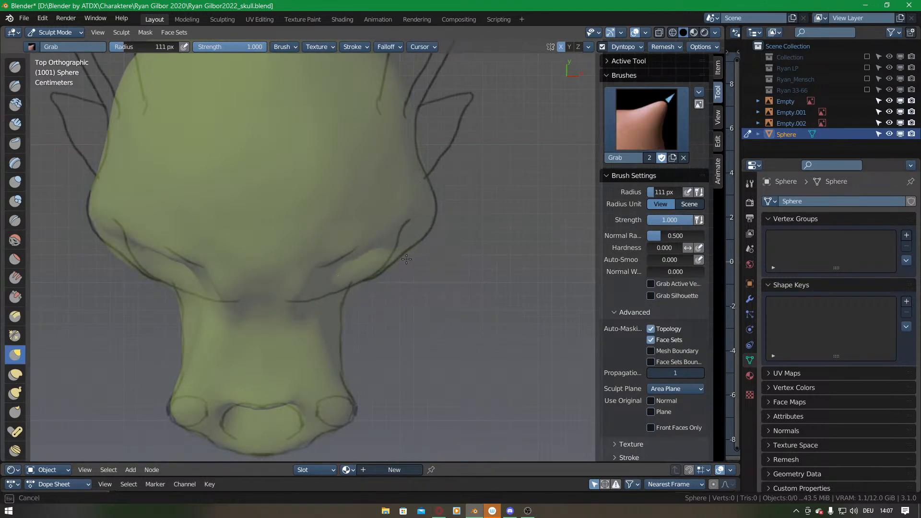
{"action": "left_click_drag", "start_coordinate": [434, 221], "coordinate": [431, 219]}
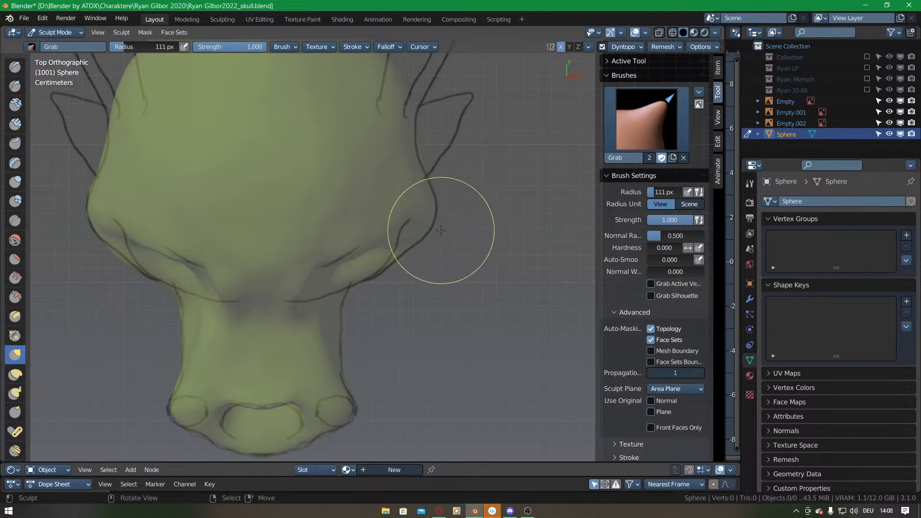
{"action": "mouse_move", "coordinate": [442, 230]}
{"action": "left_mouse_down"}
{"action": "mouse_move", "coordinate": [397, 189]}
{"action": "mouse_move", "coordinate": [406, 185]}
{"action": "left_mouse_up"}
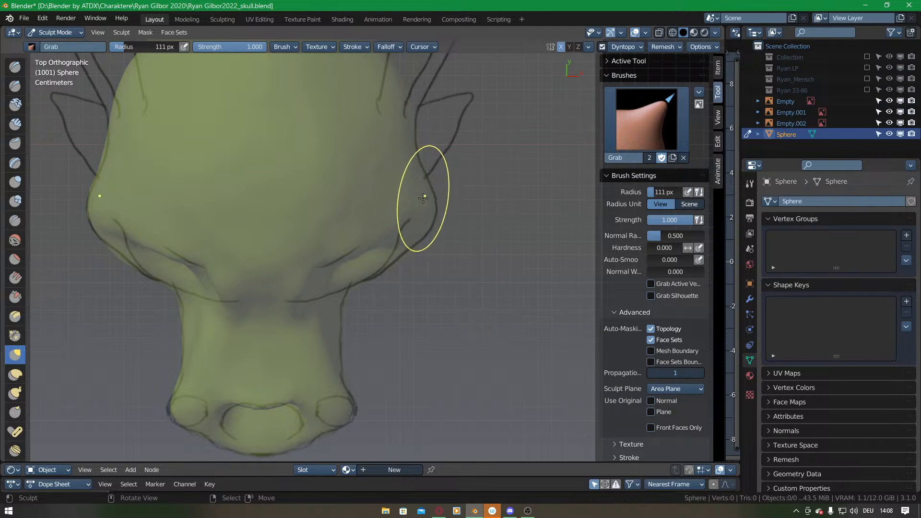
{"action": "key", "text": "alt+Tab"}
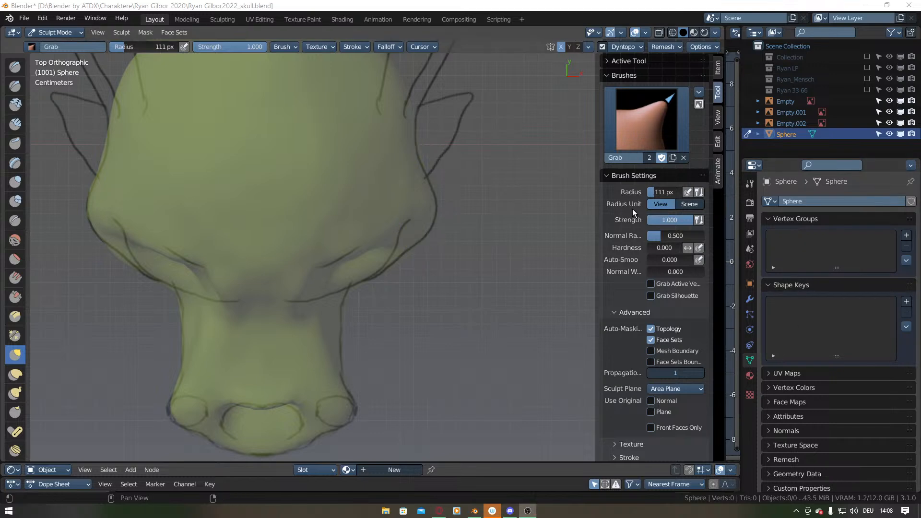
Deepen and even out the inside of the eye socket with Clay strokes.
{"action": "mouse_move", "coordinate": [405, 322]}
{"action": "middle_mouse_down"}
{"action": "mouse_move", "coordinate": [273, 177]}
{"action": "mouse_move", "coordinate": [332, 218]}
{"action": "mouse_move", "coordinate": [379, 225]}
{"action": "mouse_move", "coordinate": [370, 249]}
{"action": "mouse_move", "coordinate": [304, 275]}
{"action": "mouse_move", "coordinate": [320, 241]}
{"action": "mouse_move", "coordinate": [288, 241]}
{"action": "mouse_move", "coordinate": [297, 215]}
{"action": "mouse_move", "coordinate": [295, 231]}
{"action": "middle_mouse_up"}
{"action": "scroll", "coordinate": [321, 241], "scroll_direction": "up", "scroll_amount": 2}
{"action": "key", "text": "c"}
{"action": "left_click_drag", "start_coordinate": [336, 207], "coordinate": [348, 221]}
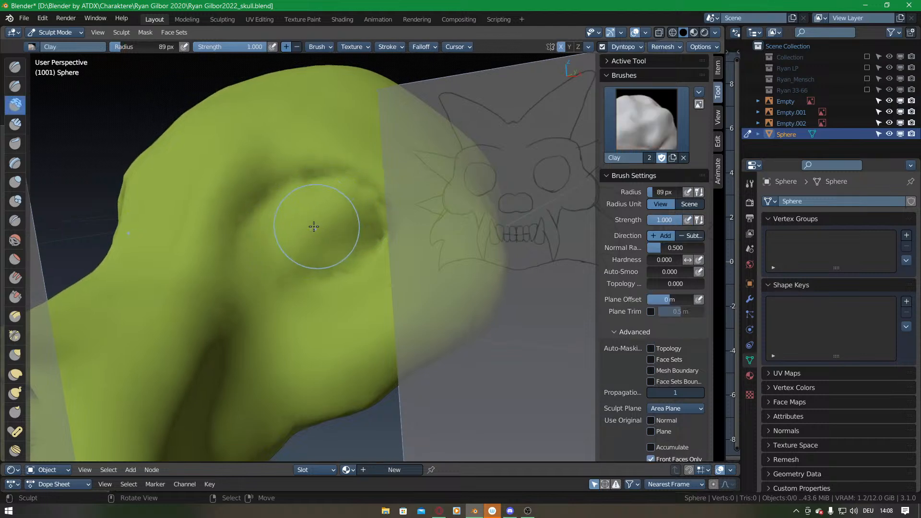
Set the Grab radius to 179 px and adjust the eye socket area to the side drawing.
{"action": "middle_click_drag", "start_coordinate": [293, 237], "coordinate": [269, 259]}
{"action": "key", "text": "KP_3"}
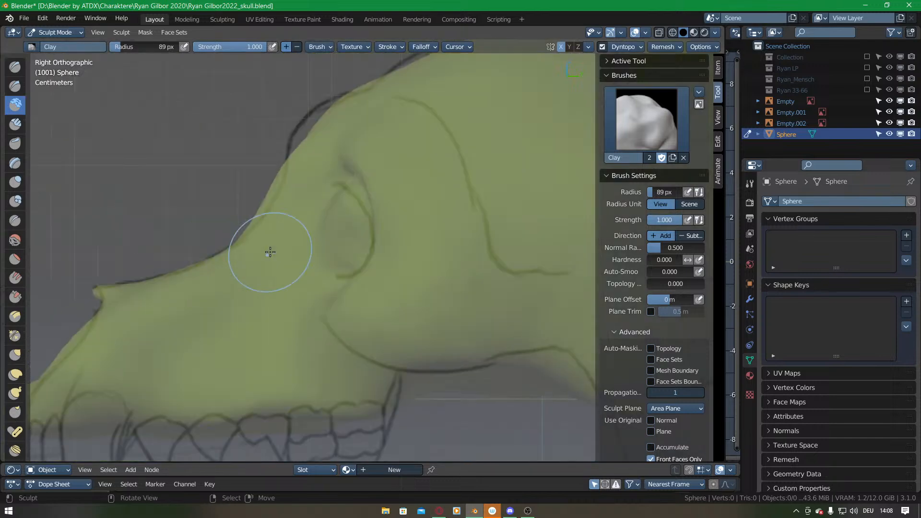
{"action": "key", "text": "g"}
{"action": "key", "text": "f"}
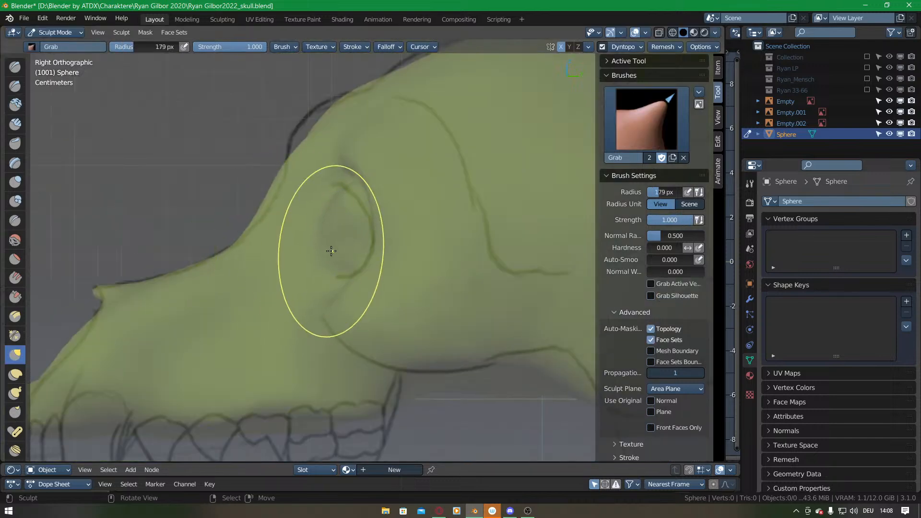
{"action": "left_click", "coordinate": [300, 247]}
{"action": "left_click_drag", "start_coordinate": [308, 228], "coordinate": [307, 212]}
Reshape the cheek's rear edge behind the eye socket with Grab and compare it with the top drawing.
{"action": "mouse_move", "coordinate": [293, 223]}
{"action": "middle_mouse_down"}
{"action": "mouse_move", "coordinate": [378, 256]}
{"action": "mouse_move", "coordinate": [352, 218]}
{"action": "mouse_move", "coordinate": [313, 243]}
{"action": "mouse_move", "coordinate": [333, 226]}
{"action": "mouse_move", "coordinate": [340, 336]}
{"action": "mouse_move", "coordinate": [304, 240]}
{"action": "mouse_move", "coordinate": [279, 251]}
{"action": "mouse_move", "coordinate": [325, 274]}
{"action": "mouse_move", "coordinate": [310, 261]}
{"action": "mouse_move", "coordinate": [334, 248]}
{"action": "middle_mouse_up"}
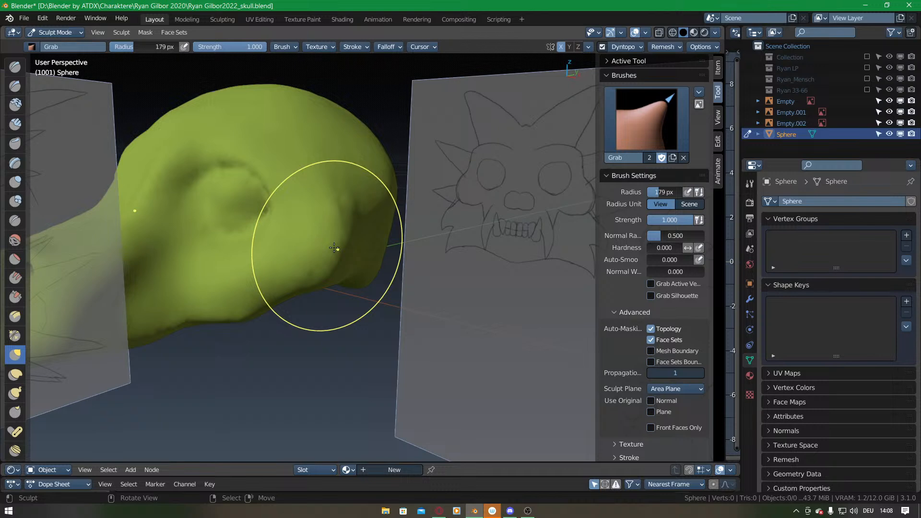
{"action": "mouse_move", "coordinate": [334, 249]}
{"action": "left_mouse_down"}
{"action": "mouse_move", "coordinate": [355, 240]}
{"action": "mouse_move", "coordinate": [319, 216]}
{"action": "mouse_move", "coordinate": [339, 209]}
{"action": "mouse_move", "coordinate": [338, 234]}
{"action": "left_mouse_up"}
{"action": "mouse_move", "coordinate": [354, 233]}
{"action": "middle_mouse_down"}
{"action": "mouse_move", "coordinate": [287, 255]}
{"action": "mouse_move", "coordinate": [352, 233]}
{"action": "middle_mouse_up"}
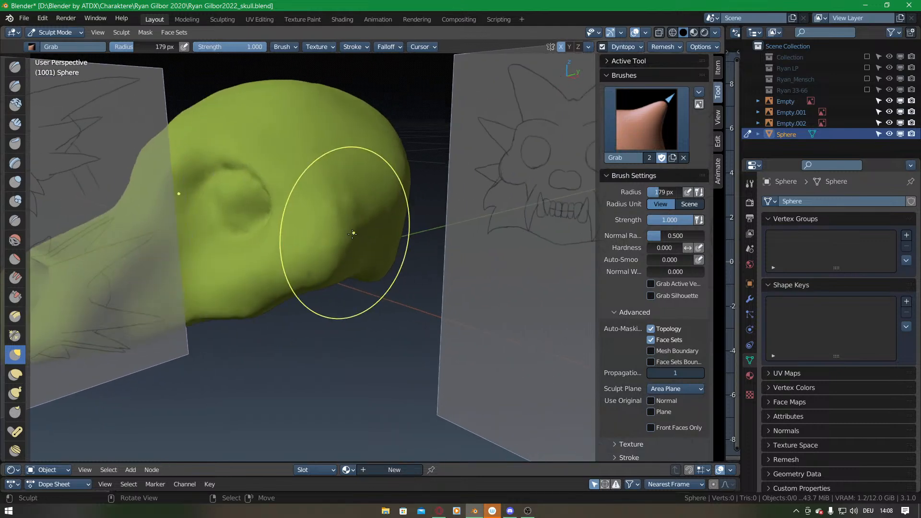
{"action": "mouse_move", "coordinate": [352, 234]}
{"action": "left_mouse_down"}
{"action": "mouse_move", "coordinate": [350, 222]}
{"action": "mouse_move", "coordinate": [337, 233]}
{"action": "left_mouse_up"}
{"action": "key", "text": "KP_7"}
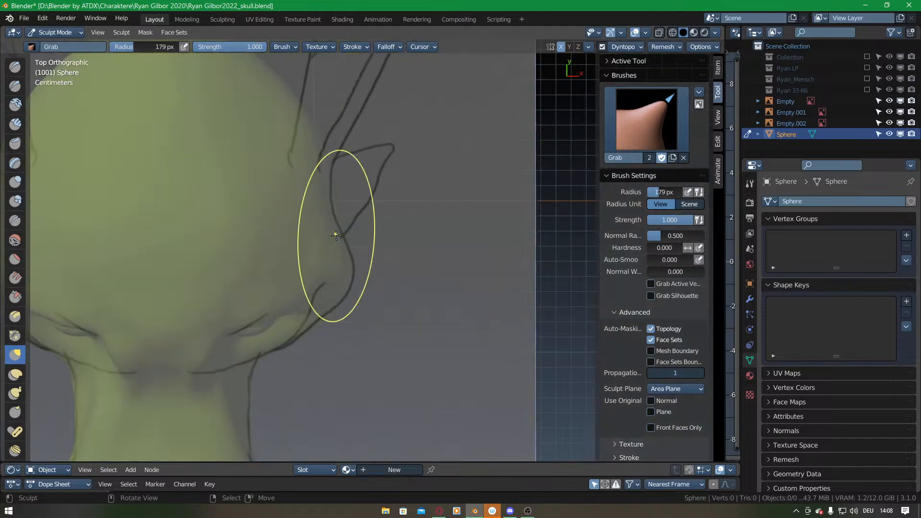
{"action": "middle_click_drag", "start_coordinate": [349, 269], "coordinate": [403, 236], "text": "shift"}
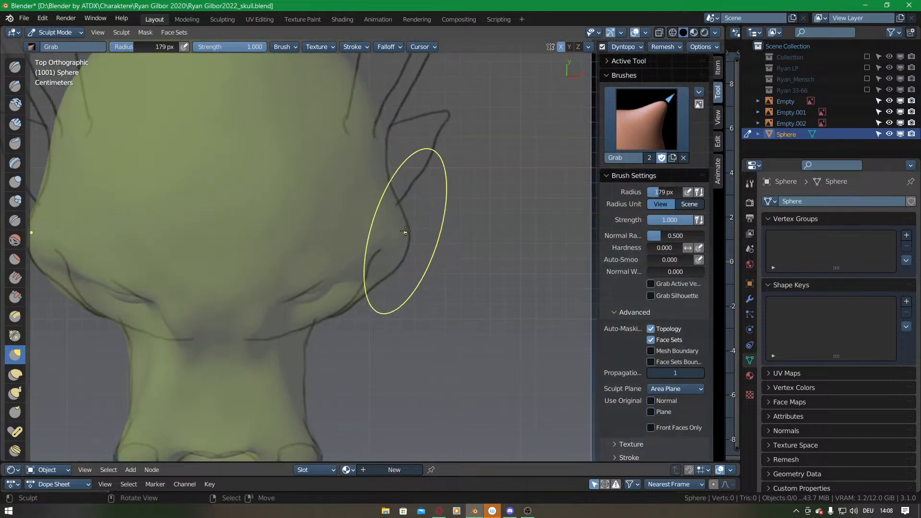
Set the Snake Hook radius to 82 px and pull a spike out of the cheek's rear edge in top view.
{"action": "key", "text": "k"}
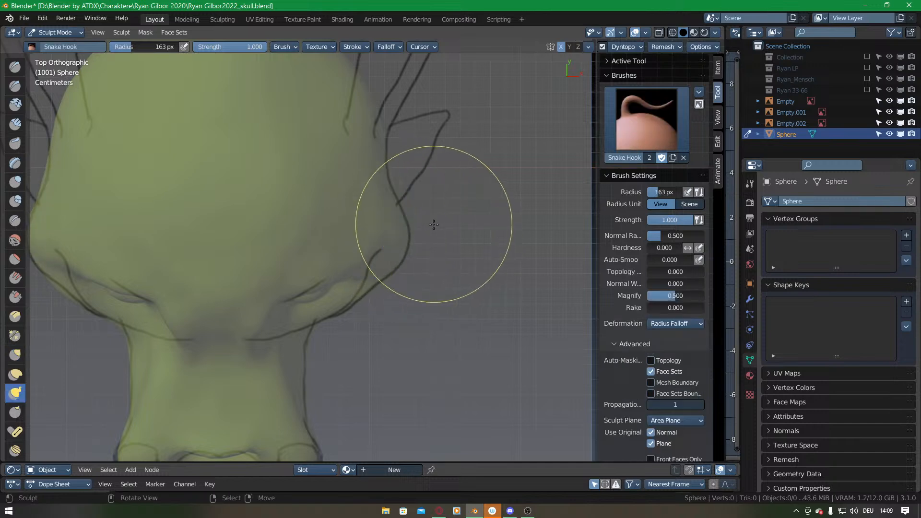
{"action": "key", "text": "f"}
{"action": "left_click", "coordinate": [395, 224]}
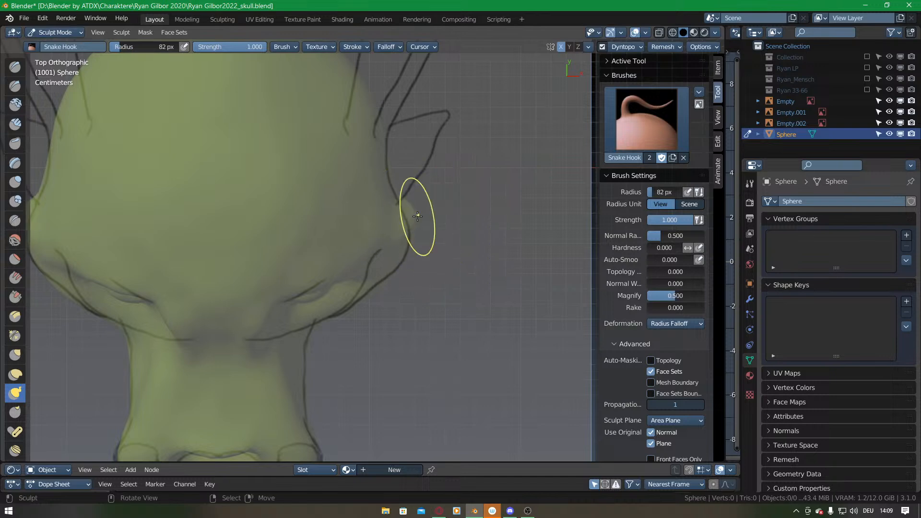
{"action": "mouse_move", "coordinate": [426, 203]}
{"action": "left_mouse_down"}
{"action": "mouse_move", "coordinate": [388, 221]}
{"action": "mouse_move", "coordinate": [384, 234]}
{"action": "mouse_move", "coordinate": [393, 231]}
{"action": "mouse_move", "coordinate": [384, 215]}
{"action": "mouse_move", "coordinate": [392, 243]}
{"action": "left_mouse_up"}
{"action": "key", "text": "ctrl+z"}
Set the Snake Hook radius to 196 px and bend the cheek spike backward along the cheekbone outline in the top drawing.
{"action": "key", "text": "f"}
{"action": "left_click", "coordinate": [483, 236]}
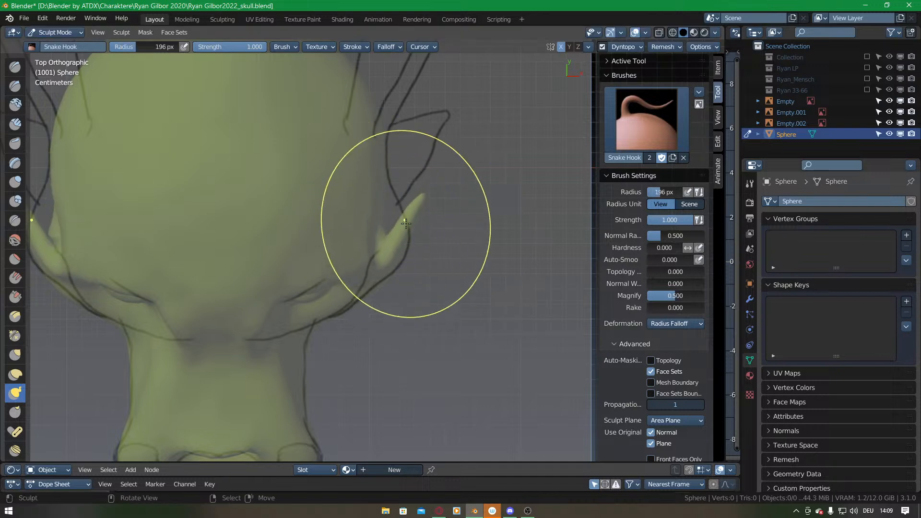
{"action": "left_click_drag", "start_coordinate": [430, 197], "coordinate": [415, 188]}
{"action": "left_click_drag", "start_coordinate": [414, 189], "coordinate": [409, 190]}
{"action": "left_click_drag", "start_coordinate": [395, 240], "coordinate": [400, 236]}
{"action": "left_click_drag", "start_coordinate": [414, 200], "coordinate": [396, 189]}
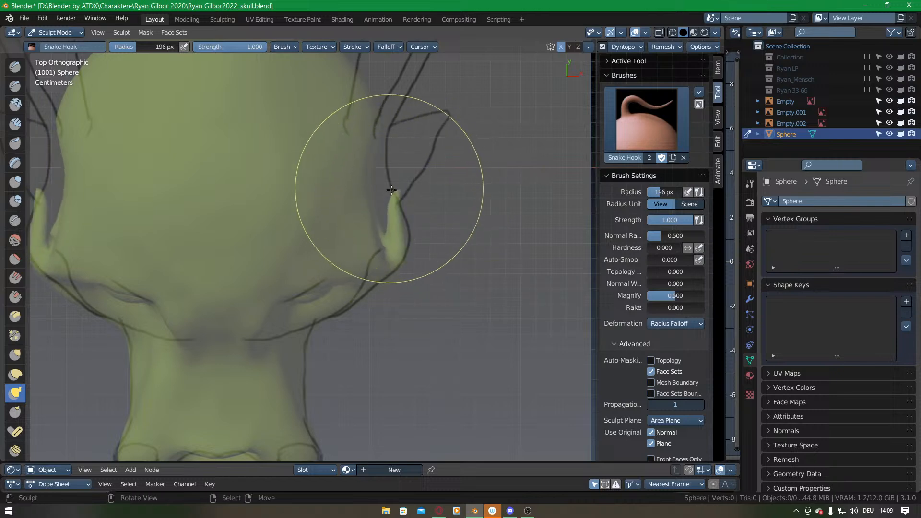
{"action": "middle_click_drag", "start_coordinate": [402, 147], "coordinate": [408, 178], "text": "shift"}
{"action": "mouse_move", "coordinate": [404, 217]}
{"action": "left_mouse_down"}
{"action": "mouse_move", "coordinate": [403, 184]}
{"action": "mouse_move", "coordinate": [387, 179]}
{"action": "left_mouse_up"}
{"action": "left_click_drag", "start_coordinate": [409, 279], "coordinate": [415, 269]}
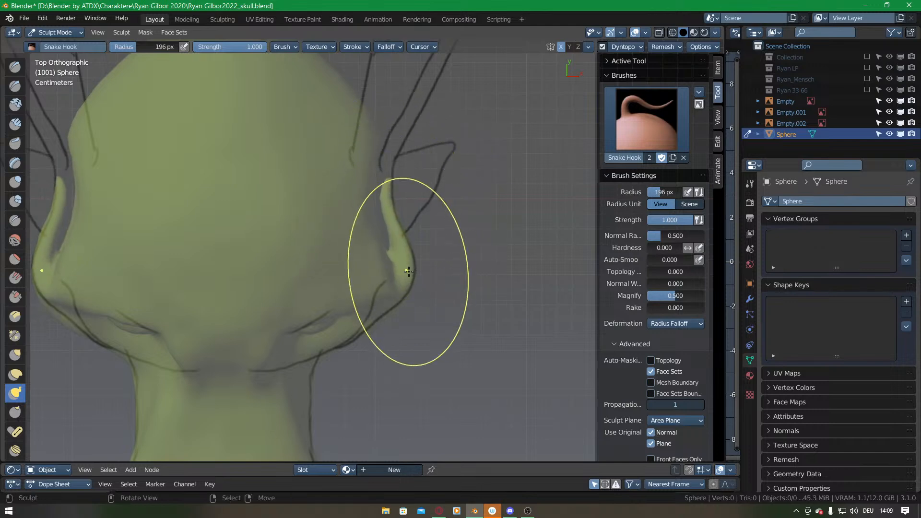
Shape the cheekbone arch with Snake Hook to follow its curved lower outline in the side drawing.
{"action": "key", "text": "KP_3"}
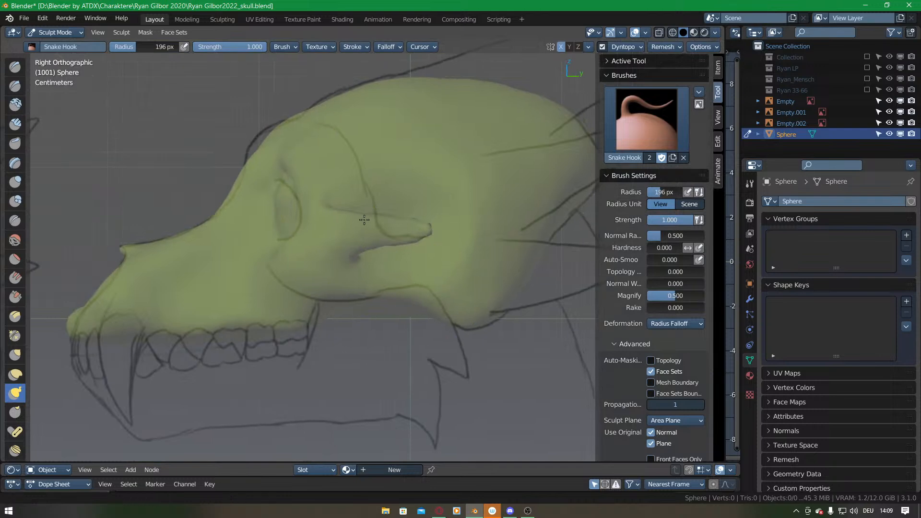
{"action": "left_click_drag", "start_coordinate": [321, 237], "coordinate": [398, 234]}
{"action": "left_click_drag", "start_coordinate": [344, 255], "coordinate": [305, 258]}
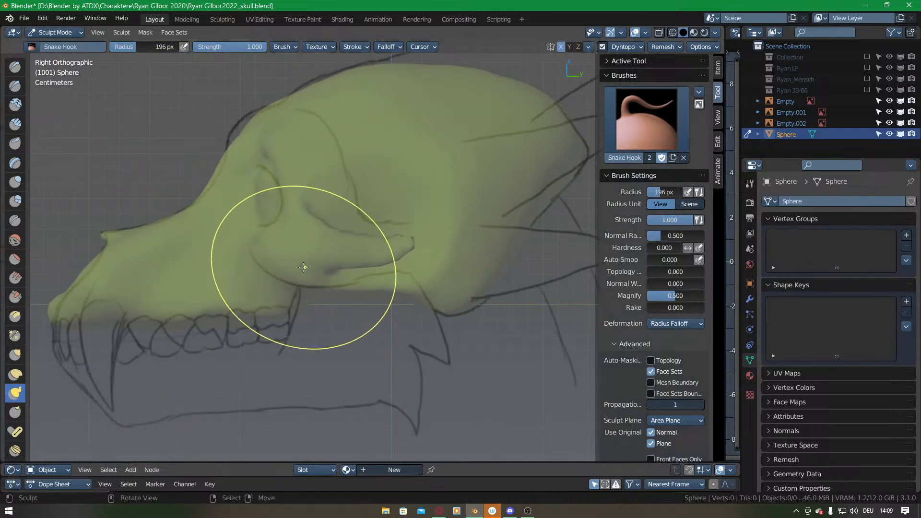
{"action": "middle_click_drag", "start_coordinate": [307, 256], "coordinate": [320, 246], "text": "shift"}
{"action": "left_click_drag", "start_coordinate": [351, 257], "coordinate": [350, 267]}
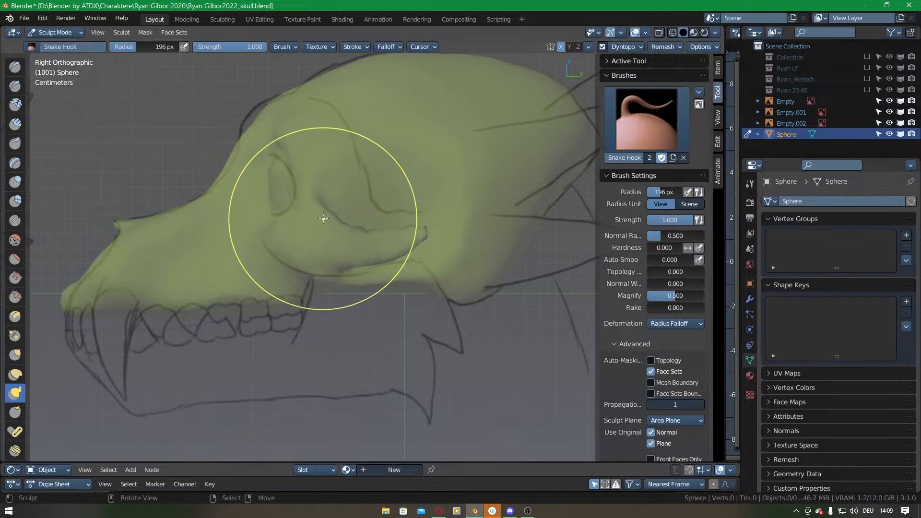
Pull the cheekbone arch's rear tip farther back with Snake Hook in the side view and check its underside.
{"action": "mouse_move", "coordinate": [325, 199]}
{"action": "left_mouse_down"}
{"action": "mouse_move", "coordinate": [374, 207]}
{"action": "mouse_move", "coordinate": [400, 240]}
{"action": "mouse_move", "coordinate": [438, 236]}
{"action": "mouse_move", "coordinate": [418, 218]}
{"action": "left_mouse_up"}
{"action": "mouse_move", "coordinate": [418, 218]}
{"action": "middle_mouse_down"}
{"action": "mouse_move", "coordinate": [325, 272]}
{"action": "mouse_move", "coordinate": [370, 274]}
{"action": "mouse_move", "coordinate": [438, 201]}
{"action": "mouse_move", "coordinate": [318, 257]}
{"action": "mouse_move", "coordinate": [360, 294]}
{"action": "mouse_move", "coordinate": [380, 262]}
{"action": "middle_mouse_up"}
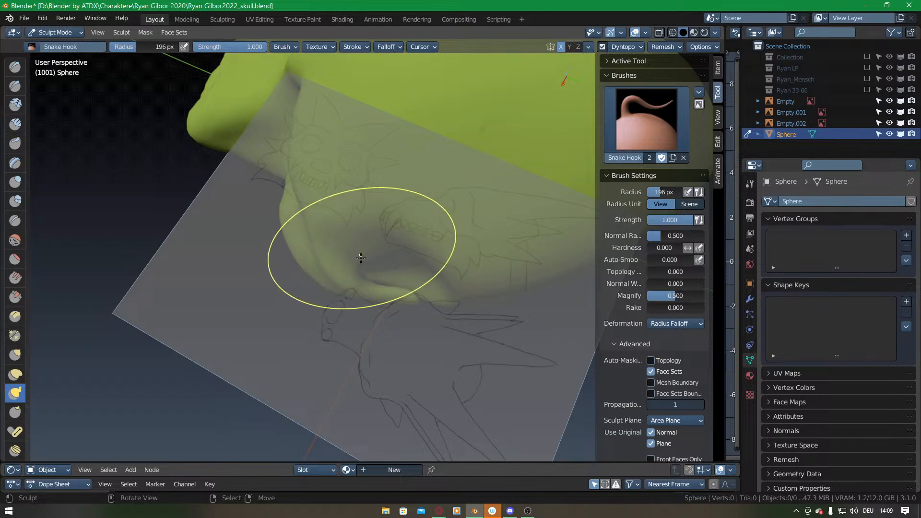
{"action": "mouse_move", "coordinate": [339, 267]}
{"action": "middle_mouse_down"}
{"action": "mouse_move", "coordinate": [448, 214]}
{"action": "mouse_move", "coordinate": [458, 220]}
{"action": "mouse_move", "coordinate": [339, 206]}
{"action": "middle_mouse_up"}
{"action": "mouse_move", "coordinate": [348, 254]}
{"action": "middle_mouse_down"}
{"action": "mouse_move", "coordinate": [350, 279]}
{"action": "mouse_move", "coordinate": [366, 246]}
{"action": "mouse_move", "coordinate": [357, 250]}
{"action": "middle_mouse_up"}
Examine the brow, eye socket and cheekbone arch from several angles and compare them with the side drawing.
{"action": "key", "text": "c"}
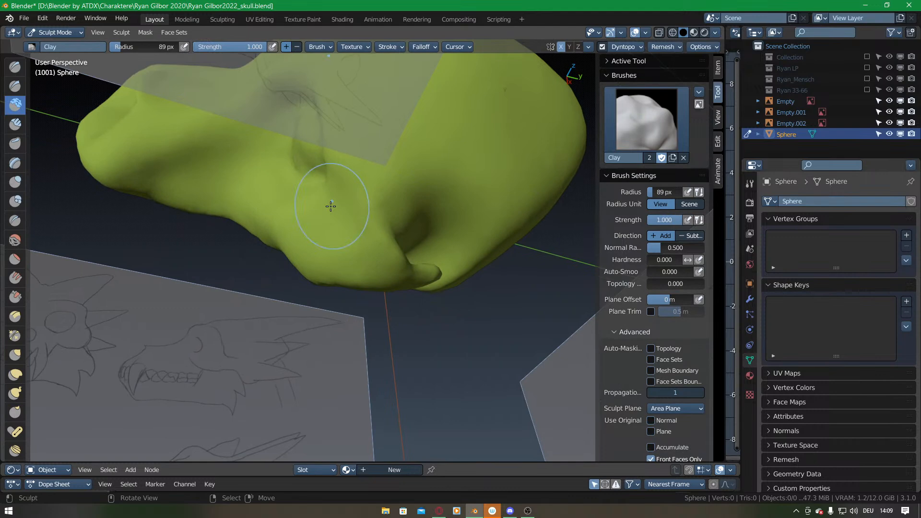
{"action": "key", "text": "KP_7"}
{"action": "middle_click_drag", "start_coordinate": [380, 288], "coordinate": [273, 220]}
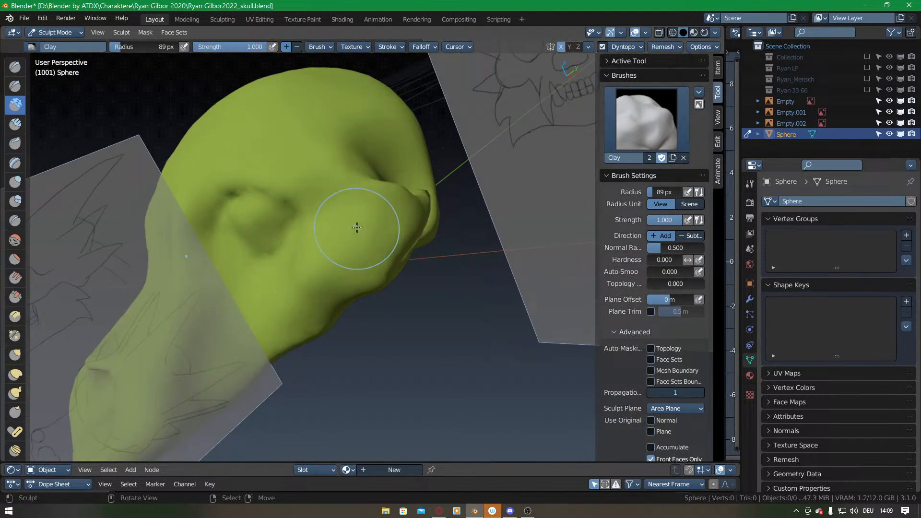
{"action": "middle_click_drag", "start_coordinate": [346, 256], "coordinate": [341, 231]}
{"action": "middle_click_drag", "start_coordinate": [242, 228], "coordinate": [254, 227]}
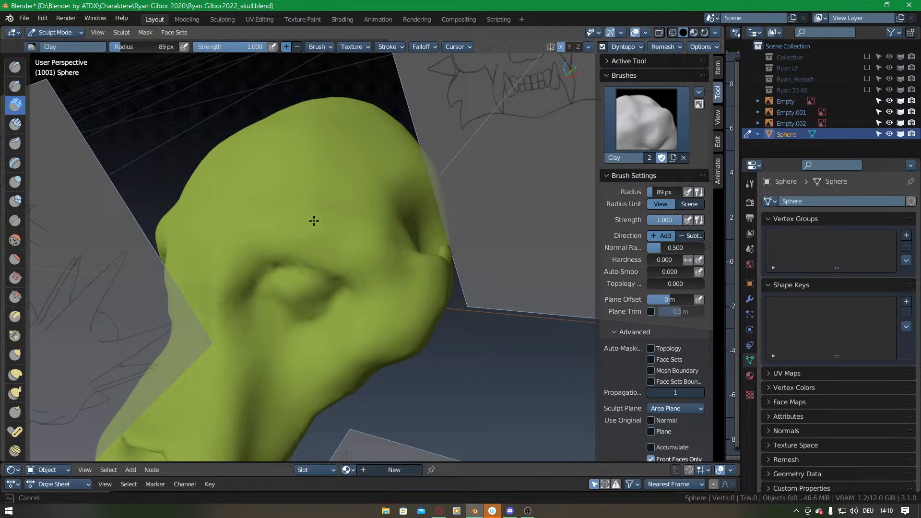
{"action": "middle_click_drag", "start_coordinate": [357, 246], "coordinate": [298, 238]}
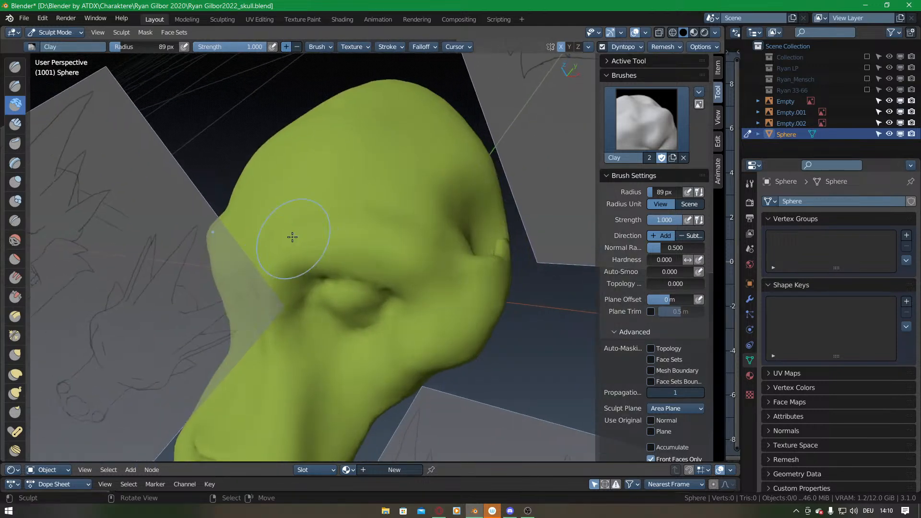
{"action": "key", "text": "KP_3"}
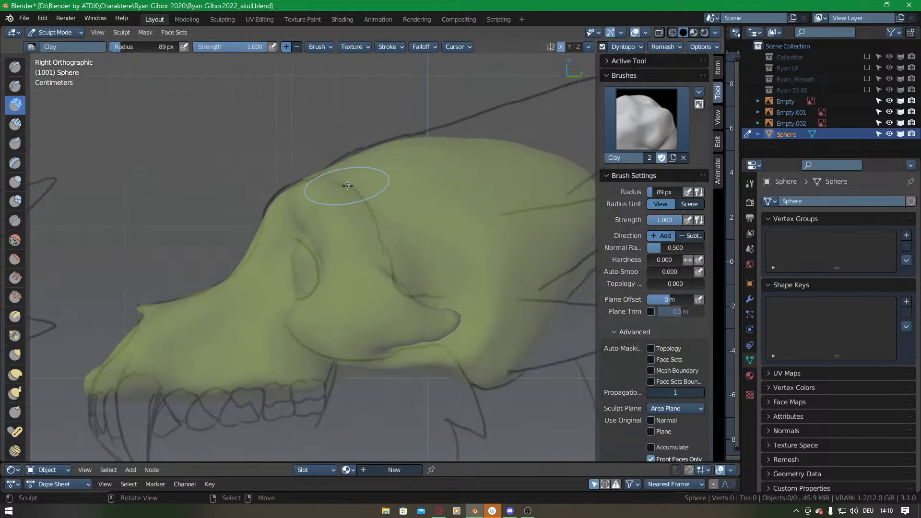
{"action": "middle_click_drag", "start_coordinate": [393, 272], "coordinate": [336, 238], "text": "shift"}
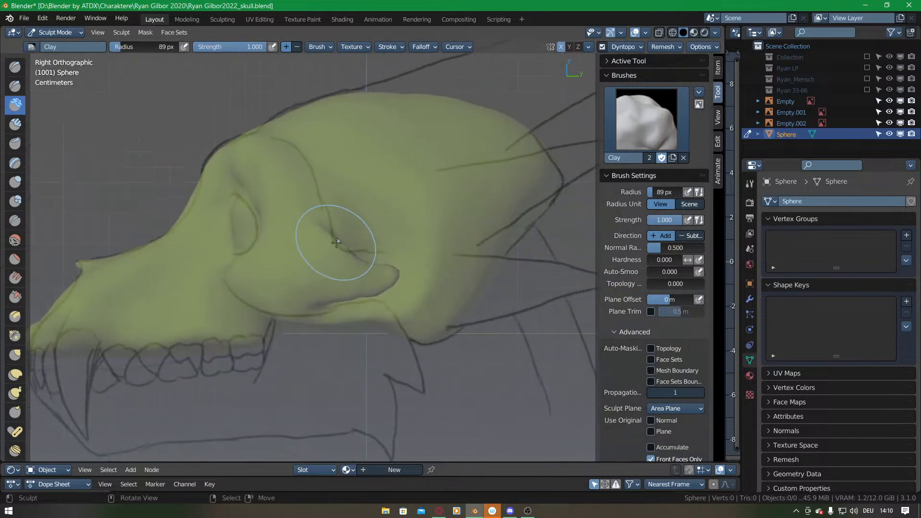
In Object Mode, turn off perspective display for the reference images Empty, Empty.001 and Empty.002.
{"action": "key", "text": "k"}
{"action": "mouse_move", "coordinate": [360, 269]}
{"action": "middle_mouse_down"}
{"action": "mouse_move", "coordinate": [338, 287]}
{"action": "mouse_move", "coordinate": [414, 256]}
{"action": "middle_mouse_up"}
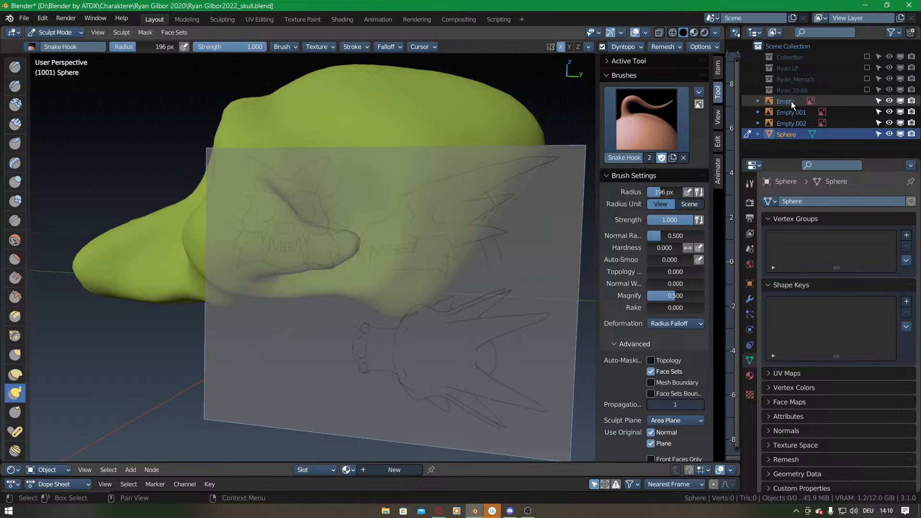
{"action": "middle_click_drag", "start_coordinate": [394, 281], "coordinate": [420, 285]}
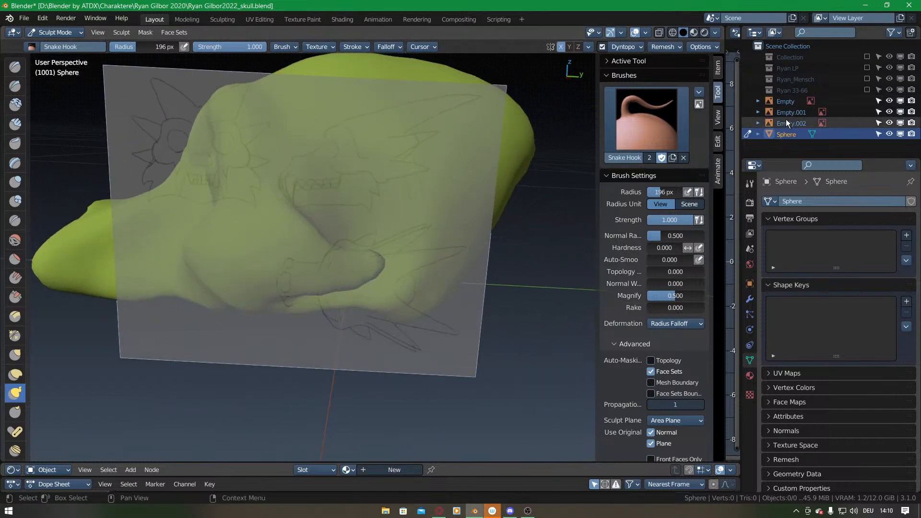
{"action": "left_click", "coordinate": [788, 102]}
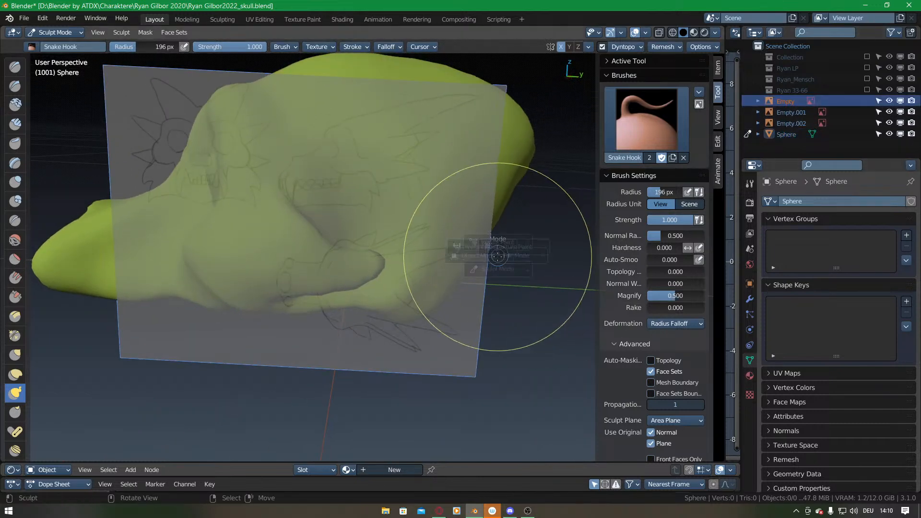
{"action": "key", "text": "ctrl+Tab"}
{"action": "right_click", "coordinate": [472, 317]}
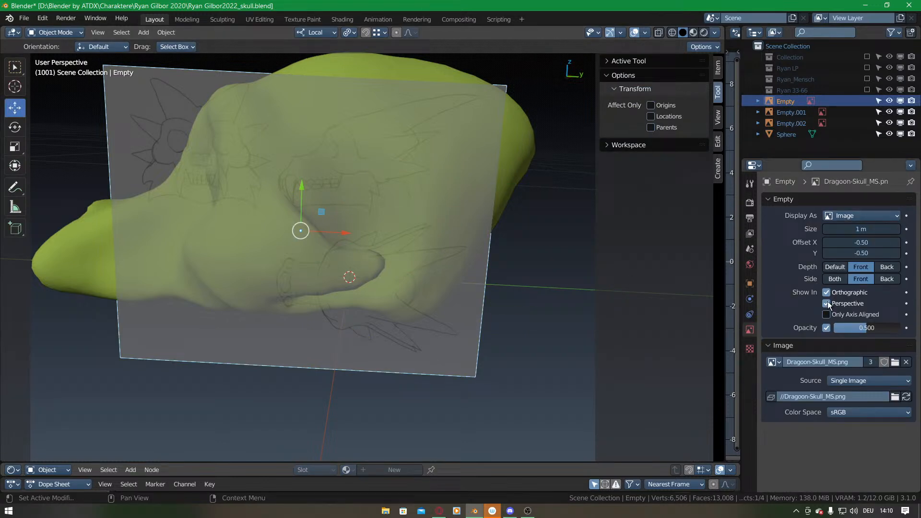
{"action": "left_click", "coordinate": [826, 304]}
{"action": "left_click", "coordinate": [792, 112]}
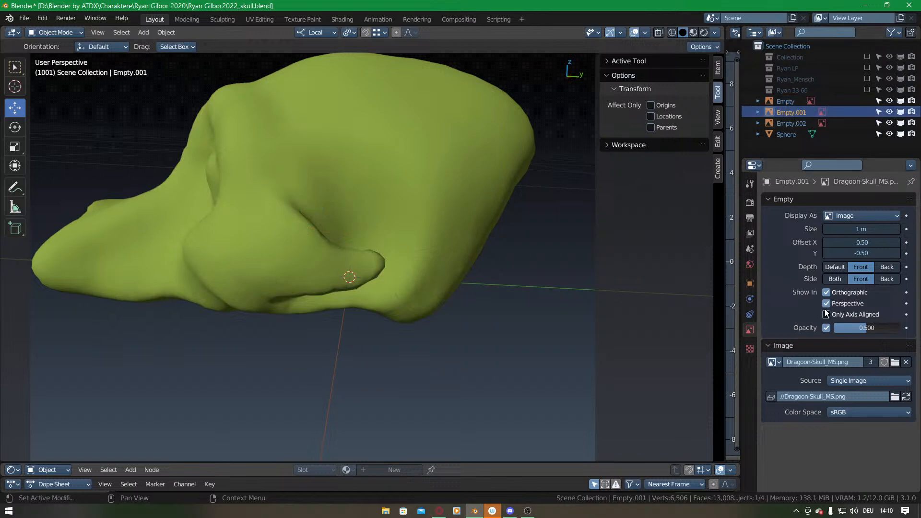
{"action": "left_click", "coordinate": [803, 126]}
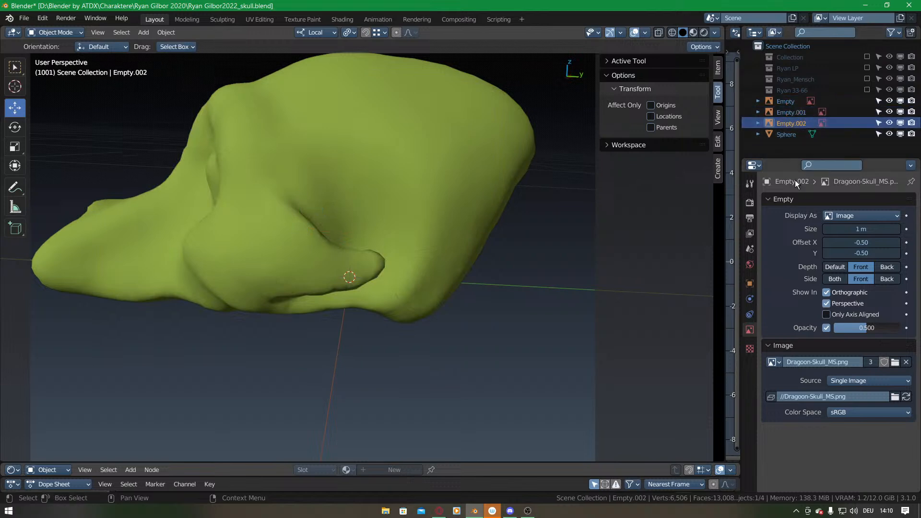
{"action": "middle_click_drag", "start_coordinate": [413, 202], "coordinate": [389, 210]}
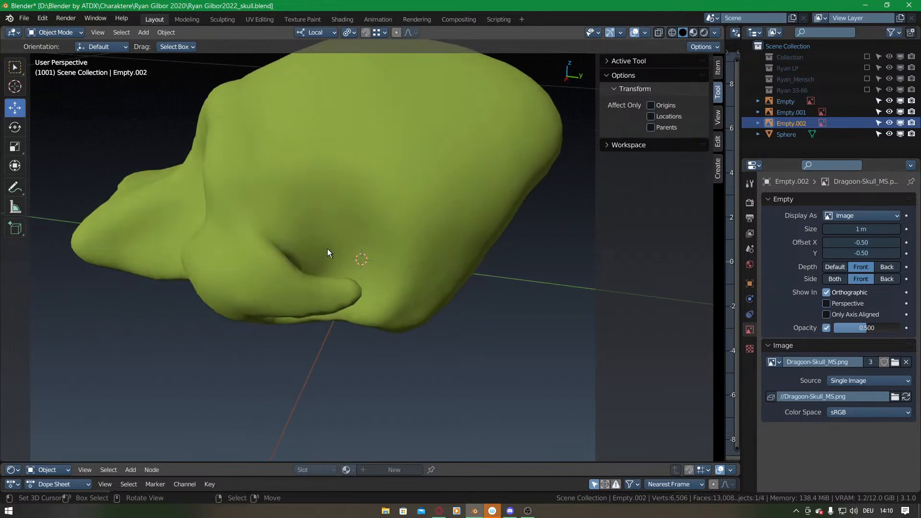
Return the skull to Sculpt Mode and pull the cheekbone arch and its tip away from the skull's side with Snake Hook.
{"action": "left_click", "coordinate": [356, 226]}
{"action": "key", "text": "ctrl+Tab"}
{"action": "left_click", "coordinate": [357, 338]}
{"action": "mouse_move", "coordinate": [353, 298]}
{"action": "middle_mouse_down"}
{"action": "mouse_move", "coordinate": [347, 250]}
{"action": "mouse_move", "coordinate": [343, 321]}
{"action": "mouse_move", "coordinate": [357, 290]}
{"action": "mouse_move", "coordinate": [327, 310]}
{"action": "mouse_move", "coordinate": [350, 304]}
{"action": "middle_mouse_up"}
{"action": "scroll", "coordinate": [326, 298], "scroll_direction": "up", "scroll_amount": 1}
{"action": "mouse_move", "coordinate": [344, 311]}
{"action": "left_mouse_down"}
{"action": "mouse_move", "coordinate": [330, 309]}
{"action": "mouse_move", "coordinate": [337, 307]}
{"action": "left_mouse_up"}
{"action": "mouse_move", "coordinate": [336, 308]}
{"action": "left_mouse_down"}
{"action": "mouse_move", "coordinate": [305, 309]}
{"action": "mouse_move", "coordinate": [311, 317]}
{"action": "left_mouse_up"}
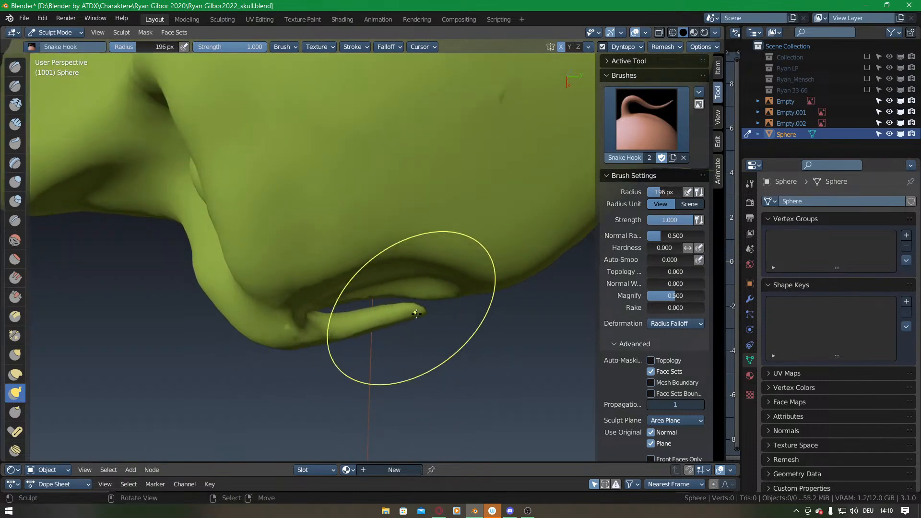
{"action": "mouse_move", "coordinate": [383, 401]}
{"action": "middle_mouse_down"}
{"action": "mouse_move", "coordinate": [370, 246]}
{"action": "mouse_move", "coordinate": [291, 266]}
{"action": "mouse_move", "coordinate": [366, 230]}
{"action": "mouse_move", "coordinate": [322, 249]}
{"action": "mouse_move", "coordinate": [383, 293]}
{"action": "mouse_move", "coordinate": [403, 336]}
{"action": "middle_mouse_up"}
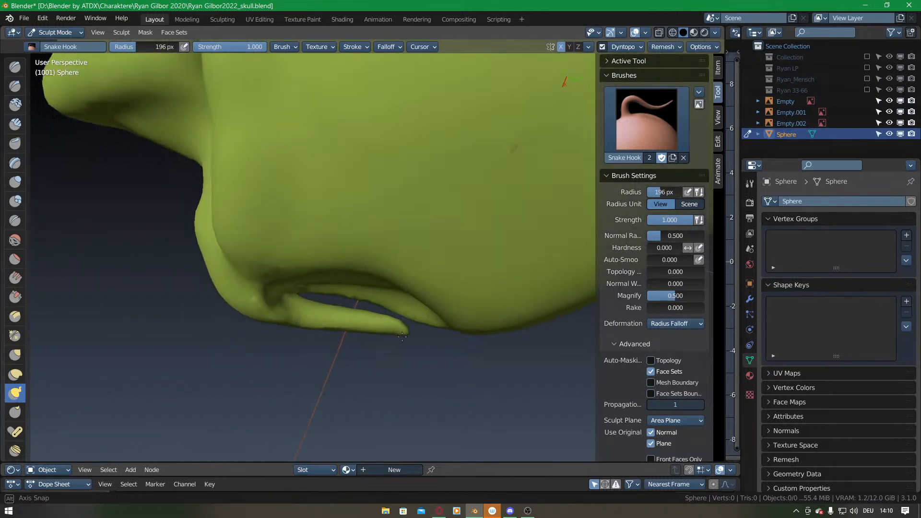
{"action": "left_click_drag", "start_coordinate": [405, 294], "coordinate": [405, 298]}
{"action": "left_click_drag", "start_coordinate": [404, 295], "coordinate": [392, 303]}
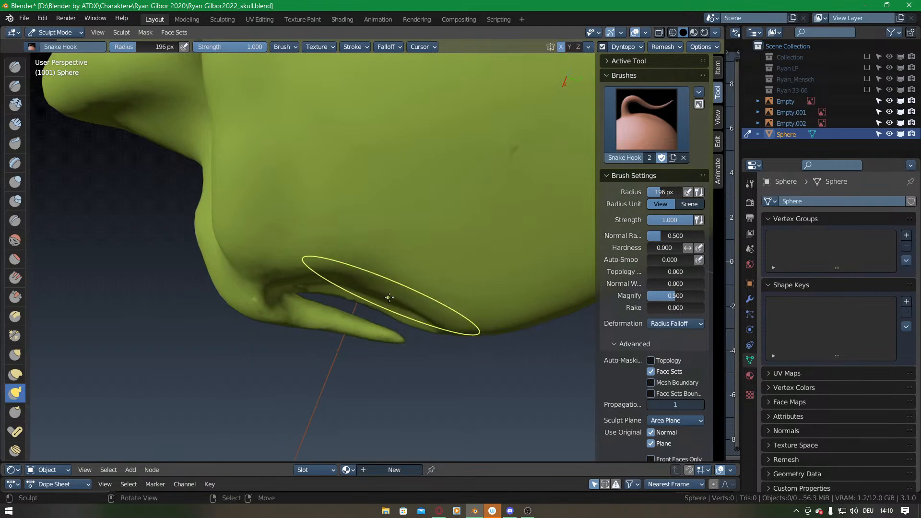
Set the Snake Hook radius to 124 px and adjust the cheekbone arch's tip from behind with topology auto-masking.
{"action": "middle_click_drag", "start_coordinate": [407, 308], "coordinate": [287, 257]}
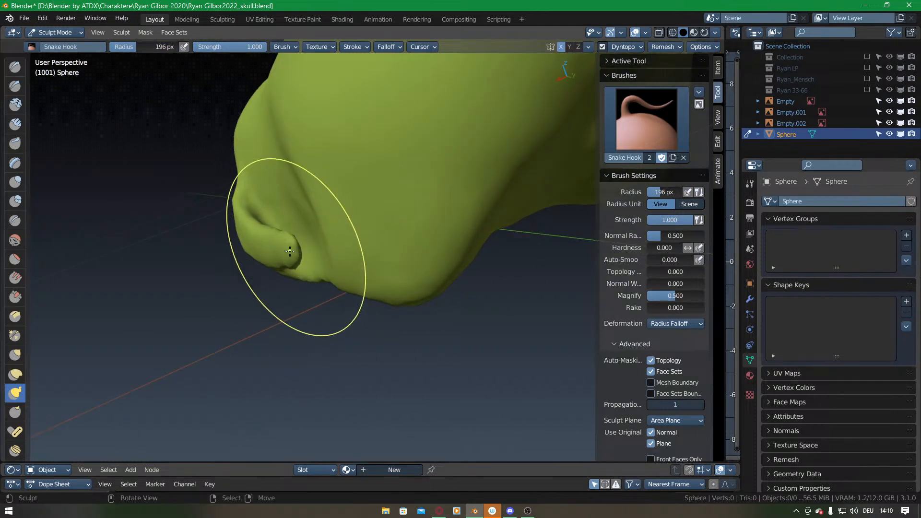
{"action": "middle_click_drag", "start_coordinate": [299, 254], "coordinate": [318, 255]}
{"action": "key", "text": "f"}
{"action": "left_click", "coordinate": [280, 253]}
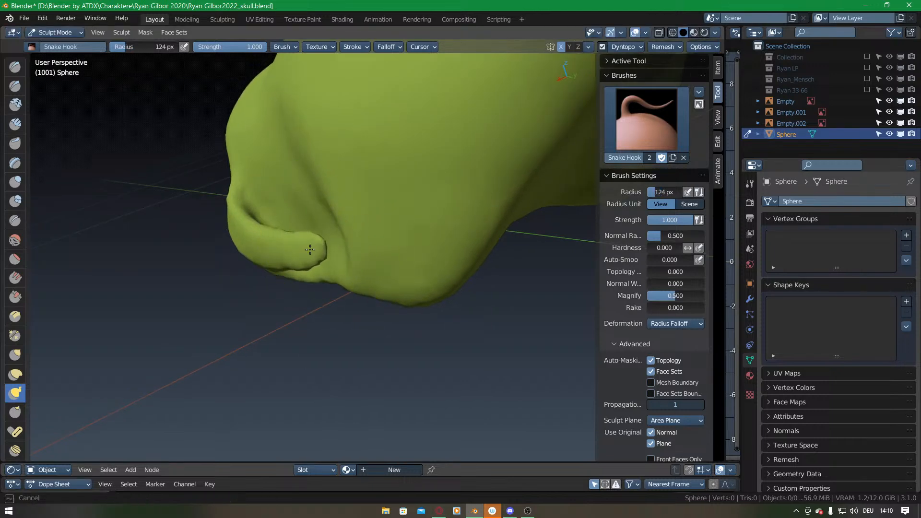
{"action": "left_click_drag", "start_coordinate": [285, 255], "coordinate": [287, 258]}
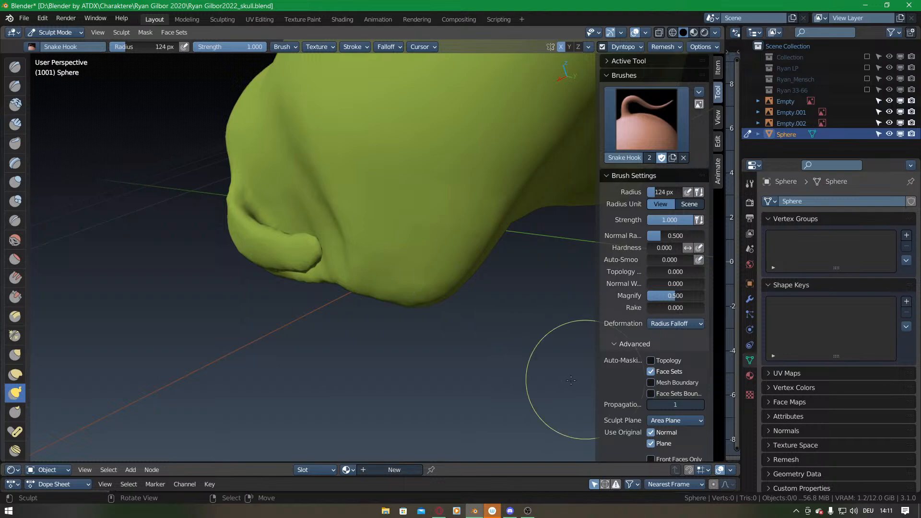
In Edit Mode, clear the selection, circle-select vertices near the cheekbone arch's tip and grow the selection over the arch.
{"action": "middle_click_drag", "start_coordinate": [288, 236], "coordinate": [323, 267]}
{"action": "key", "text": "ctrl+Tab"}
{"action": "left_click", "coordinate": [393, 245]}
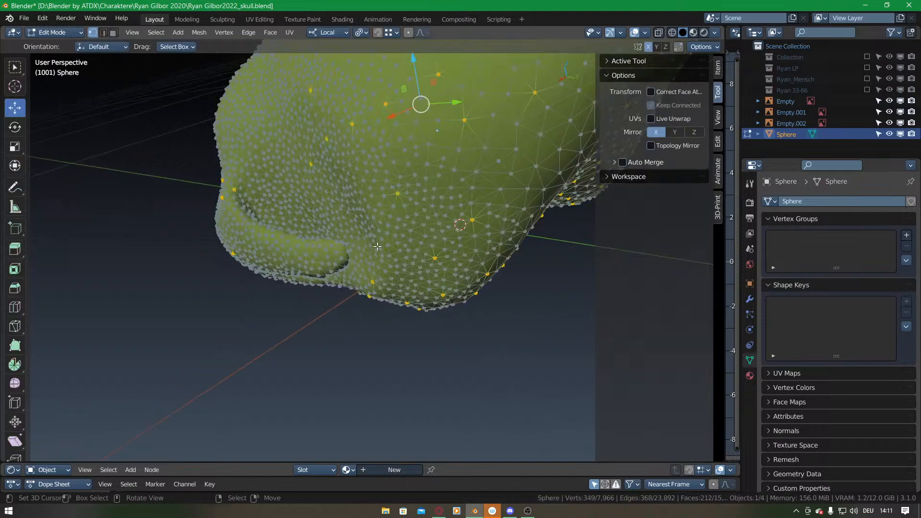
{"action": "scroll", "coordinate": [407, 241], "scroll_direction": "up", "scroll_amount": 3}
{"action": "middle_click_drag", "start_coordinate": [407, 241], "coordinate": [324, 261]}
{"action": "key", "text": "alt+a"}
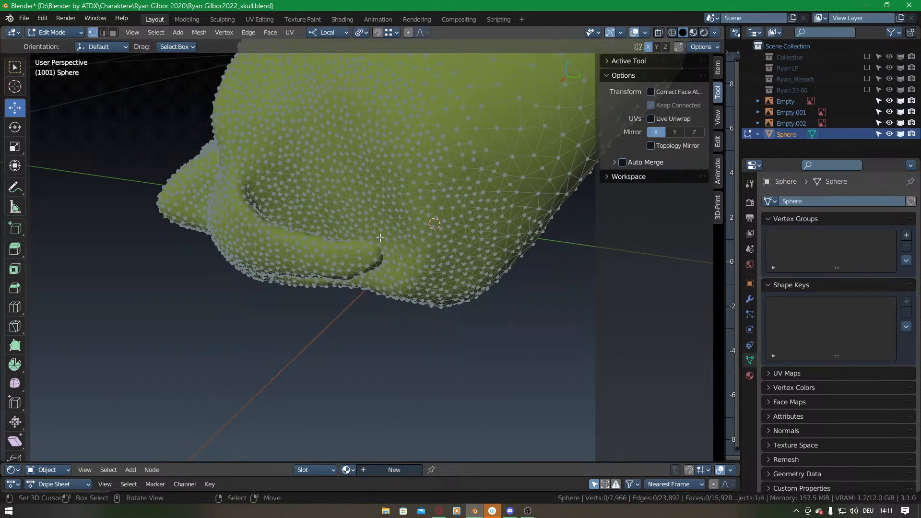
{"action": "key", "text": "c"}
{"action": "left_click", "coordinate": [351, 259]}
{"action": "right_click", "coordinate": [360, 260]}
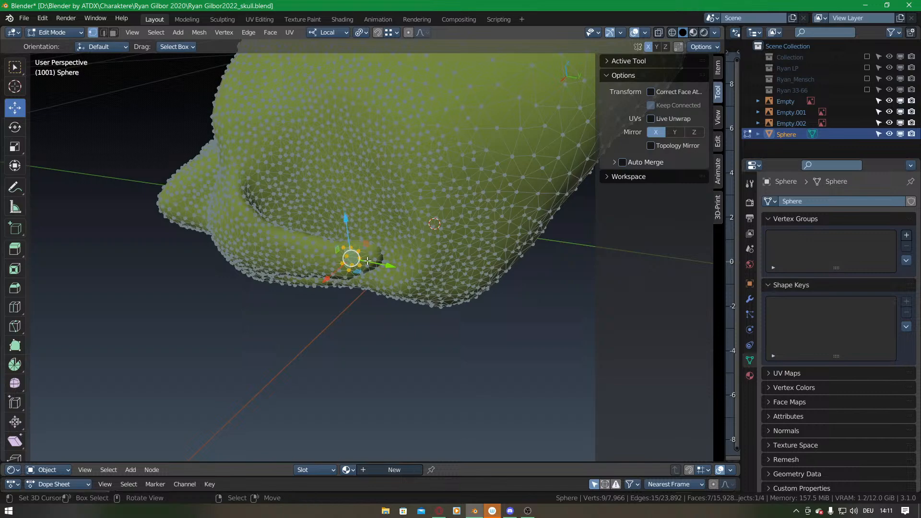
{"action": "key", "text": "ctrl+KP_Add"}
{"action": "key", "text": "ctrl+KP_Add"}
{"action": "key", "text": "ctrl+KP_Add"}
{"action": "key", "text": "ctrl+KP_Add"}
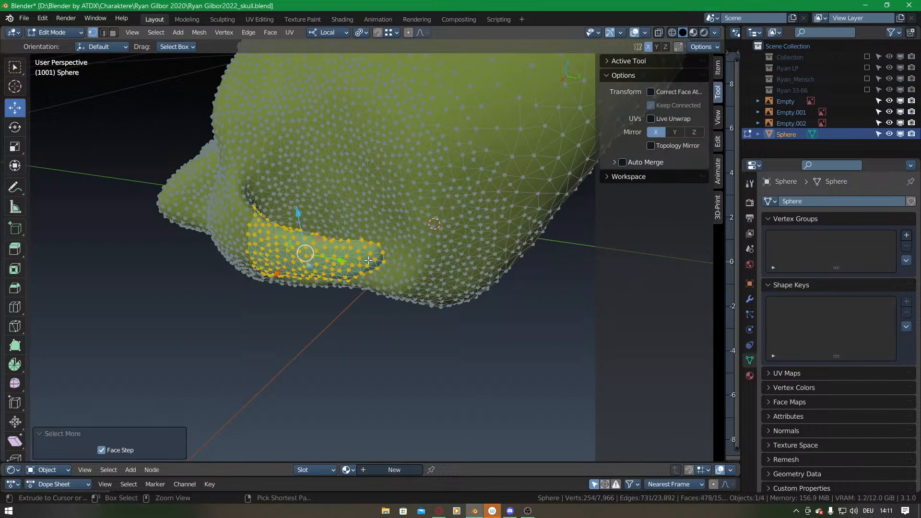
Return to Sculpt Mode and create a face set from the cheekbone arch's Edit Mode selection.
{"action": "middle_click_drag", "start_coordinate": [368, 260], "coordinate": [425, 222]}
{"action": "key", "text": "ctrl+Tab"}
{"action": "left_click", "coordinate": [410, 299]}
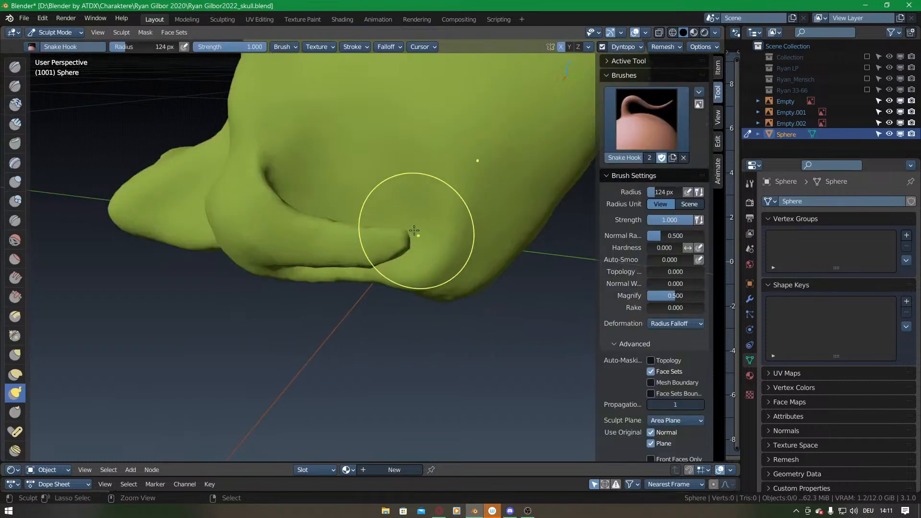
{"action": "scroll", "coordinate": [417, 243], "scroll_direction": "down", "scroll_amount": 5}
{"action": "mouse_move", "coordinate": [387, 298]}
{"action": "middle_mouse_down"}
{"action": "mouse_move", "coordinate": [376, 277]}
{"action": "mouse_move", "coordinate": [451, 308]}
{"action": "mouse_move", "coordinate": [479, 341]}
{"action": "mouse_move", "coordinate": [390, 375]}
{"action": "middle_mouse_up"}
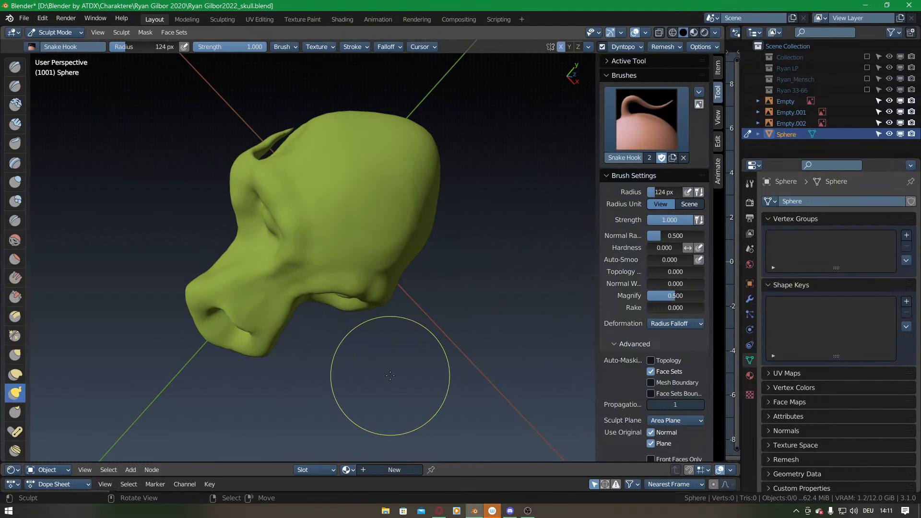
{"action": "middle_click_drag", "start_coordinate": [438, 168], "coordinate": [360, 263]}
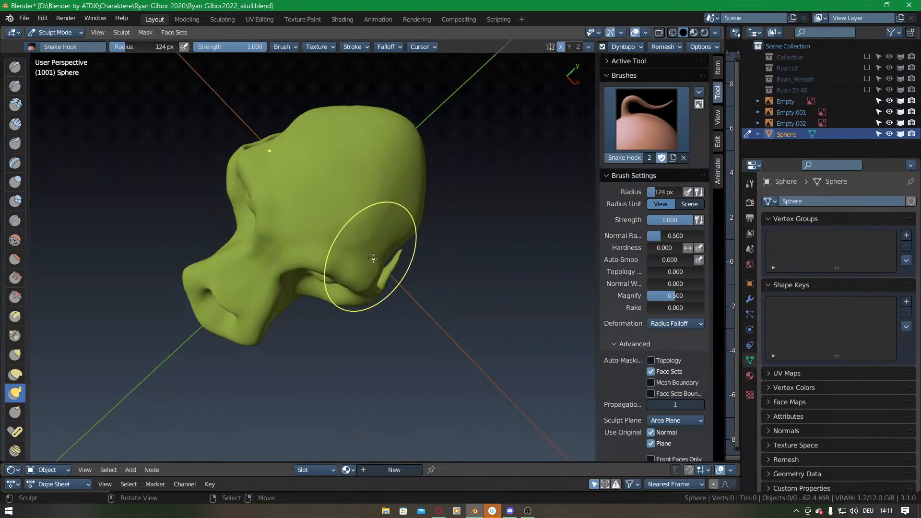
{"action": "key", "text": "alt+w"}
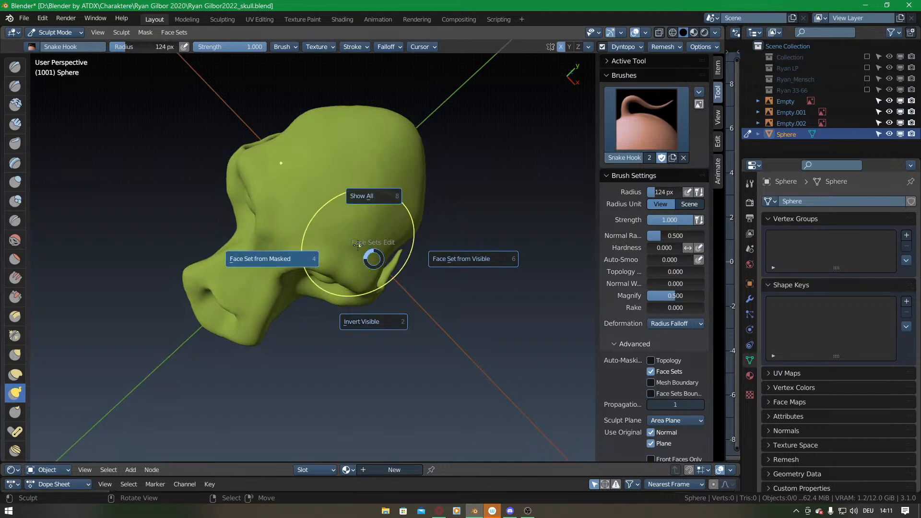
{"action": "key", "text": "Escape"}
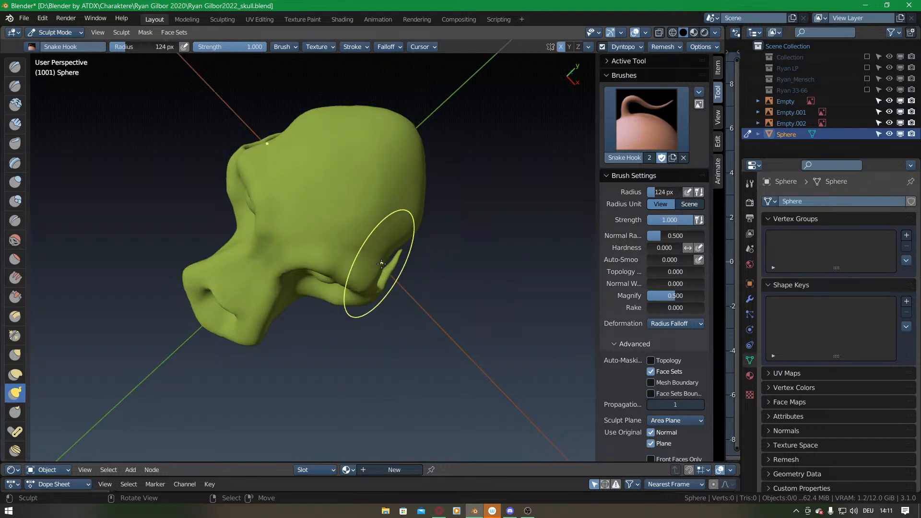
{"action": "left_click", "coordinate": [174, 32]}
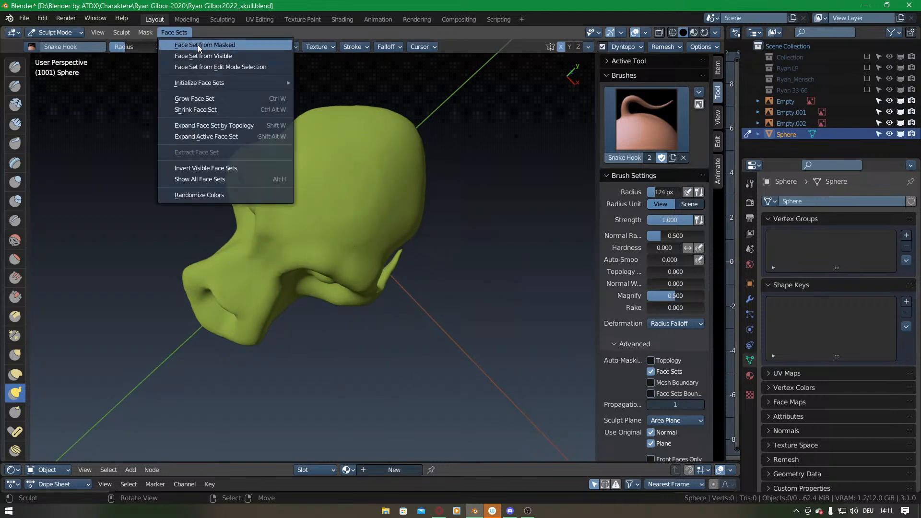
{"action": "left_click", "coordinate": [208, 65]}
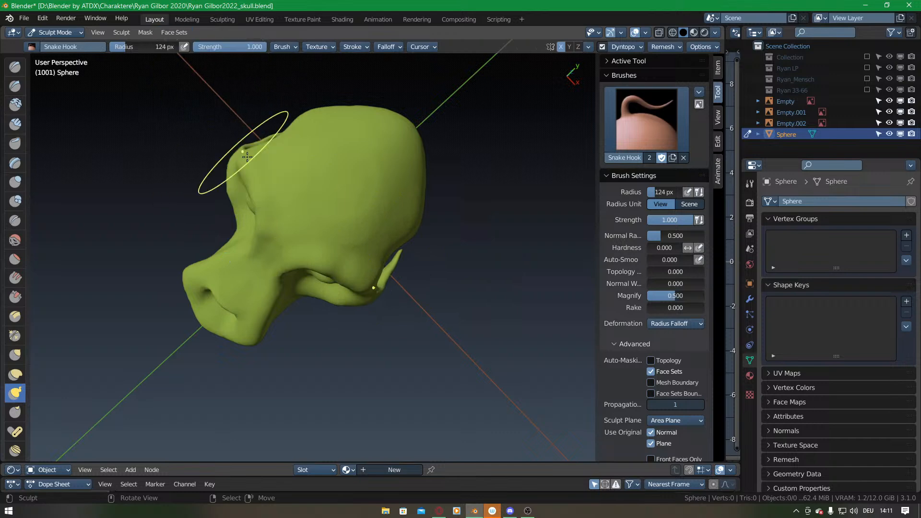
Reshape the cheekbone arch with Snake Hook using face set auto-masking and check it from the side.
{"action": "middle_click_drag", "start_coordinate": [350, 340], "coordinate": [202, 88]}
{"action": "middle_click_drag", "start_coordinate": [340, 298], "coordinate": [323, 227]}
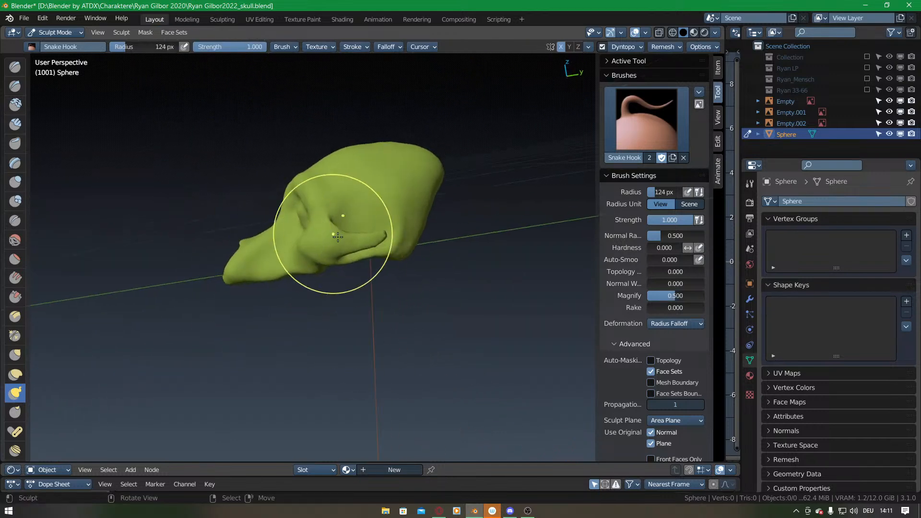
{"action": "scroll", "coordinate": [354, 232], "scroll_direction": "up", "scroll_amount": 4}
{"action": "mouse_move", "coordinate": [354, 231]}
{"action": "left_mouse_down"}
{"action": "mouse_move", "coordinate": [405, 219]}
{"action": "mouse_move", "coordinate": [422, 243]}
{"action": "left_mouse_up"}
{"action": "mouse_move", "coordinate": [422, 243]}
{"action": "middle_mouse_down"}
{"action": "mouse_move", "coordinate": [304, 267]}
{"action": "mouse_move", "coordinate": [320, 250]}
{"action": "middle_mouse_up"}
{"action": "left_click_drag", "start_coordinate": [315, 250], "coordinate": [311, 252]}
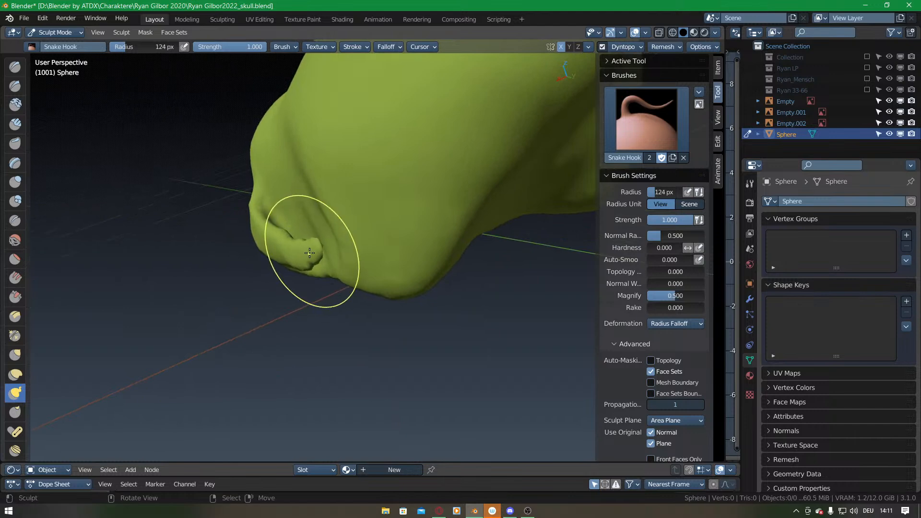
{"action": "middle_click_drag", "start_coordinate": [311, 252], "coordinate": [436, 290]}
{"action": "middle_click_drag", "start_coordinate": [364, 264], "coordinate": [384, 204]}
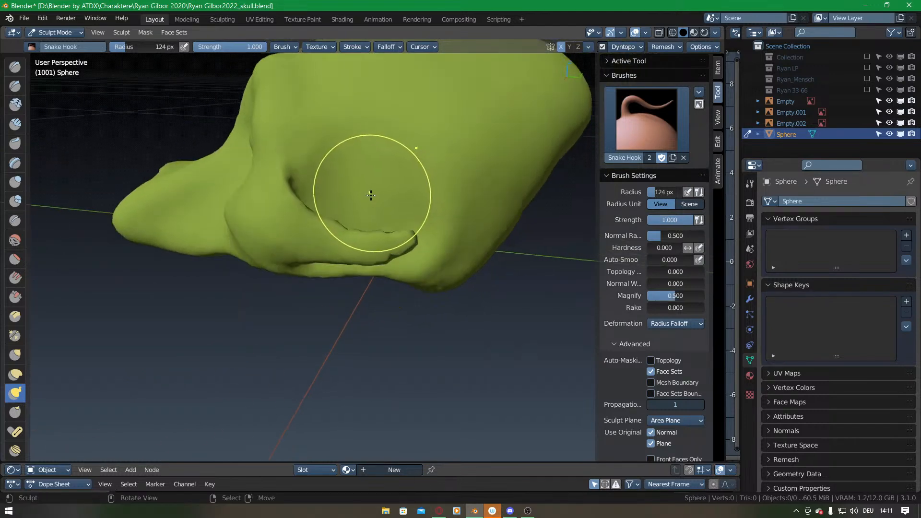
Check the cheekbone arch's vertex selection in Edit Mode, return to Sculpt Mode and create a face set from that Edit Mode selection.
{"action": "key", "text": "ctrl+Tab"}
{"action": "left_click", "coordinate": [444, 206]}
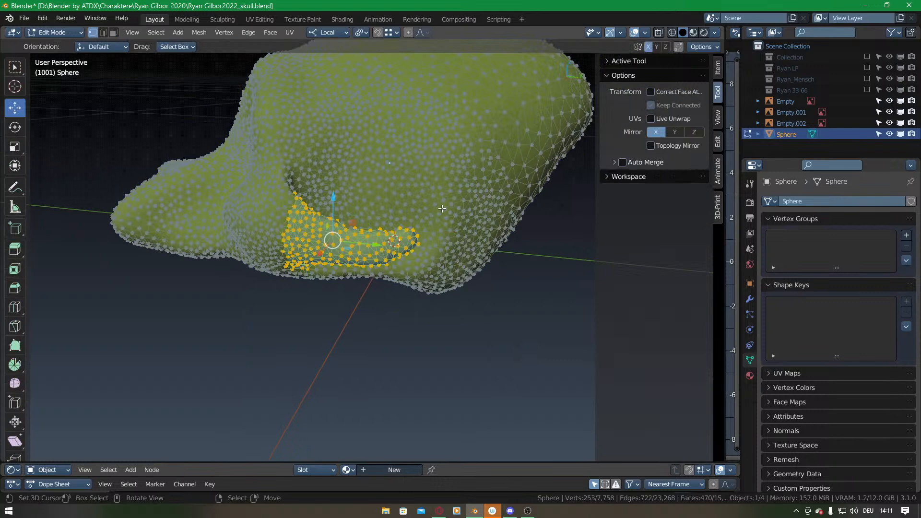
{"action": "key", "text": "ctrl+Tab"}
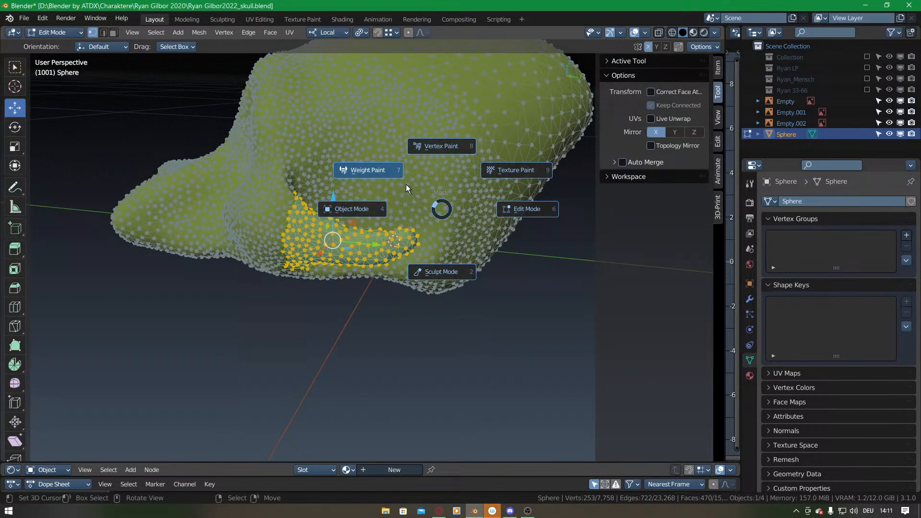
{"action": "left_click", "coordinate": [437, 272]}
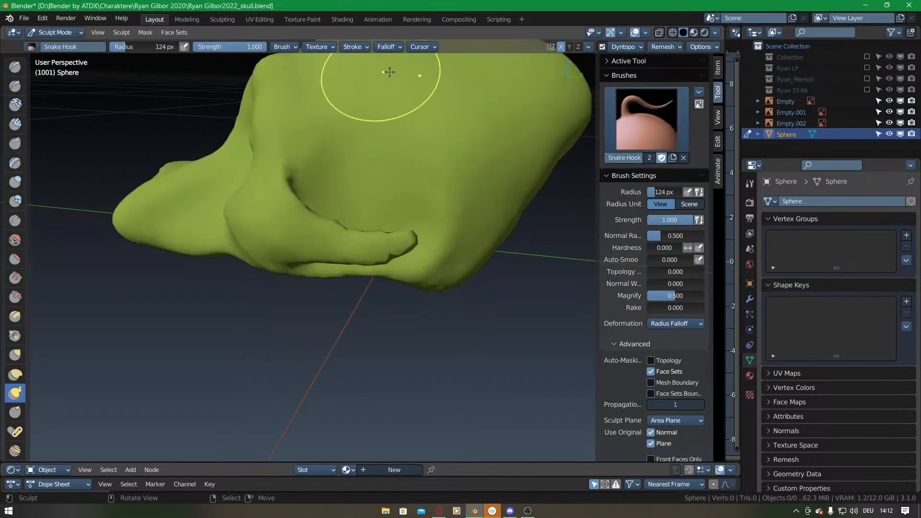
{"action": "left_click", "coordinate": [716, 32]}
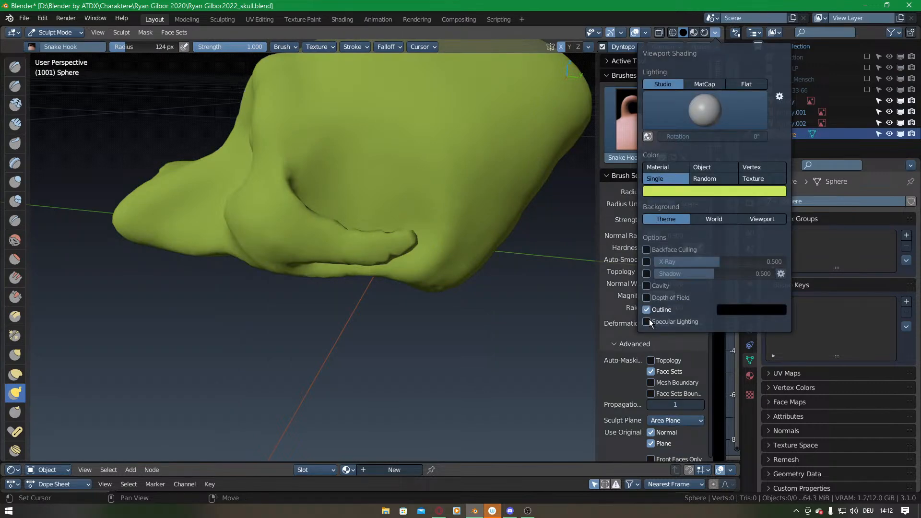
{"action": "left_click", "coordinate": [645, 33]}
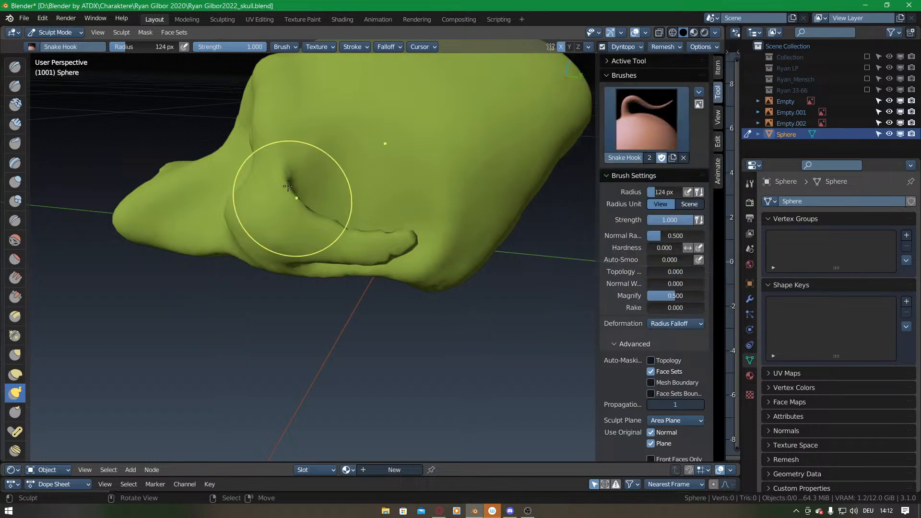
{"action": "left_click", "coordinate": [187, 33]}
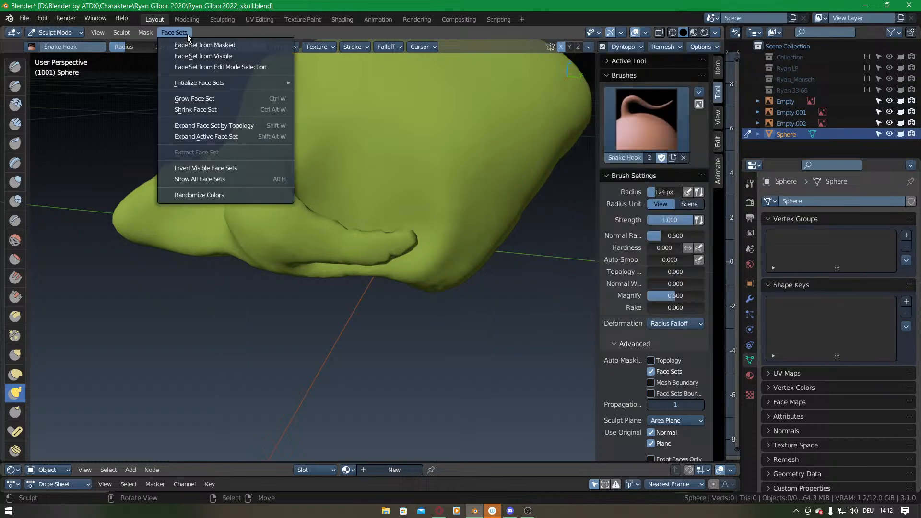
{"action": "left_click", "coordinate": [212, 67]}
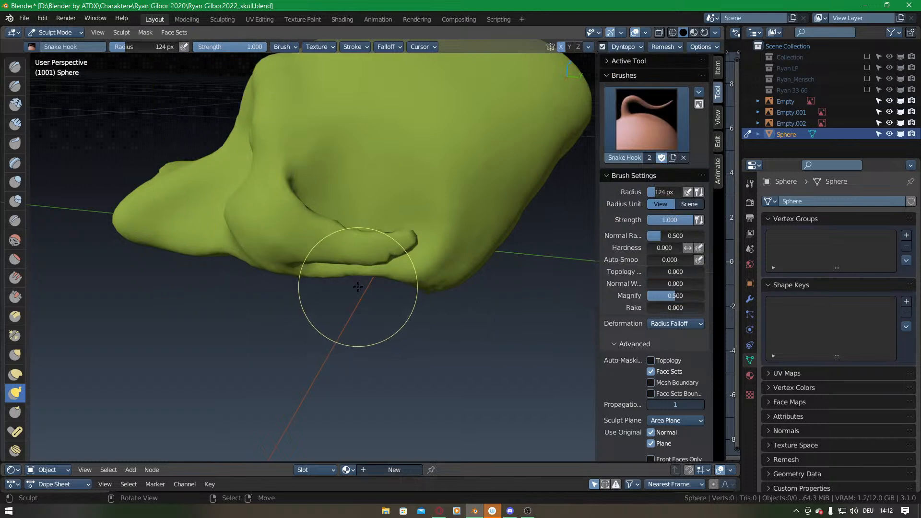
Try the Material, Vertex and Texture viewport colour options on the skull and return to Single.
{"action": "left_click", "coordinate": [716, 32]}
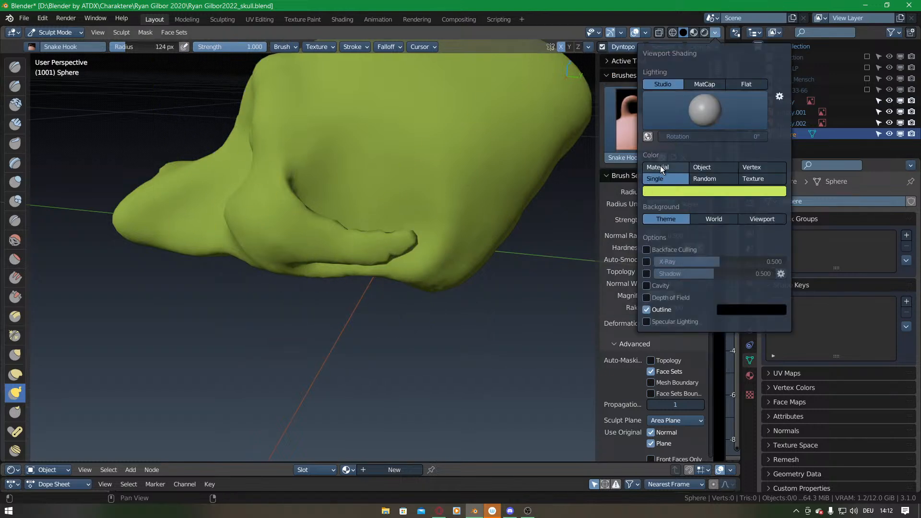
{"action": "left_click", "coordinate": [661, 168]}
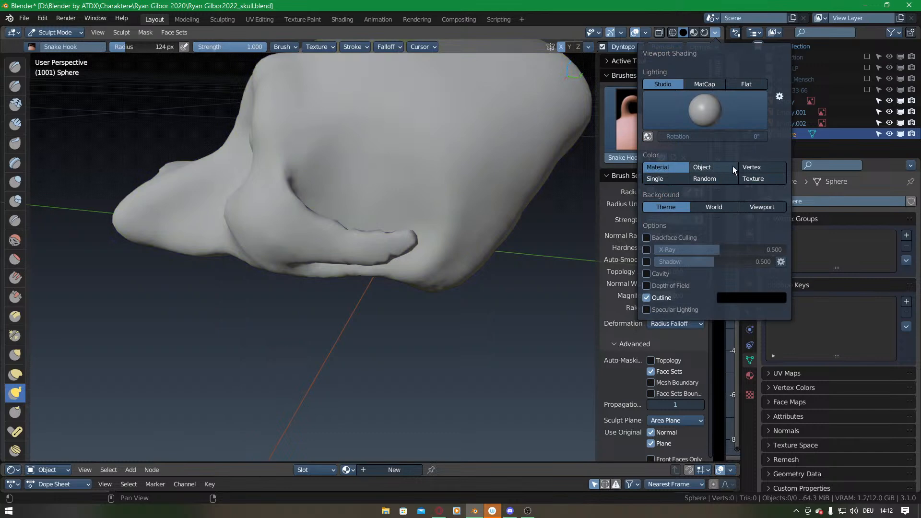
{"action": "left_click", "coordinate": [749, 168]}
{"action": "left_click", "coordinate": [755, 178]}
{"action": "left_click", "coordinate": [681, 180]}
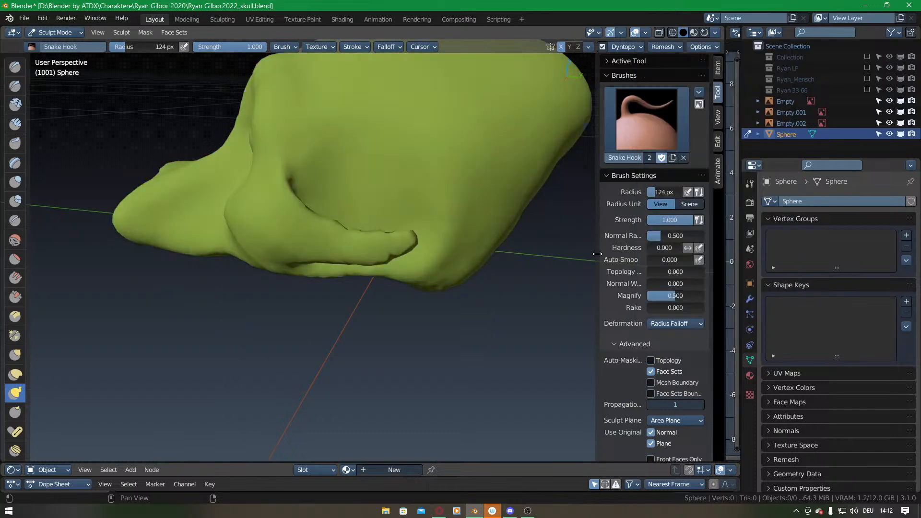
{"action": "left_click", "coordinate": [714, 33]}
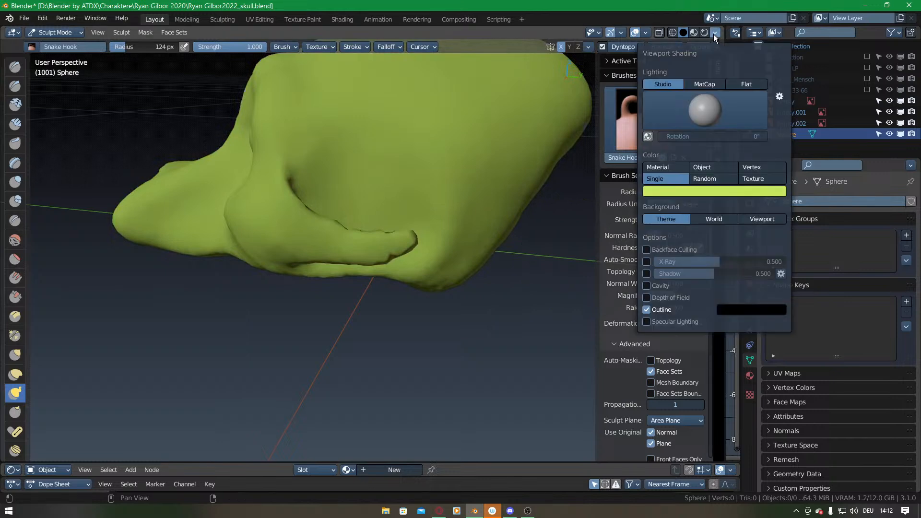
{"action": "left_click", "coordinate": [647, 30]}
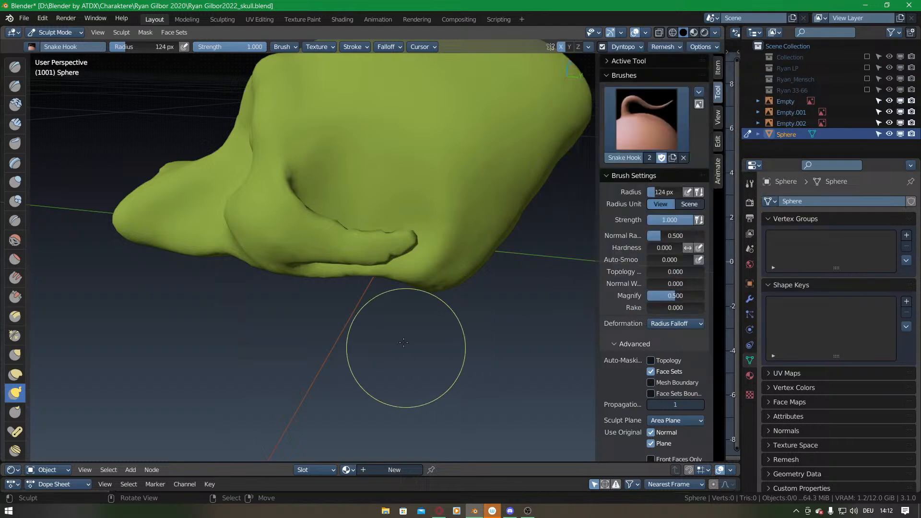
Reshape the cheekbone arch with Snake Hook from underneath and fit its outline to the side reference drawing in right orthographic view.
{"action": "mouse_move", "coordinate": [382, 298]}
{"action": "middle_mouse_down"}
{"action": "mouse_move", "coordinate": [335, 267]}
{"action": "mouse_move", "coordinate": [370, 350]}
{"action": "mouse_move", "coordinate": [369, 305]}
{"action": "middle_mouse_up"}
{"action": "mouse_move", "coordinate": [369, 304]}
{"action": "left_mouse_down"}
{"action": "mouse_move", "coordinate": [333, 314]}
{"action": "mouse_move", "coordinate": [336, 379]}
{"action": "mouse_move", "coordinate": [327, 329]}
{"action": "mouse_move", "coordinate": [406, 317]}
{"action": "mouse_move", "coordinate": [380, 315]}
{"action": "left_mouse_up"}
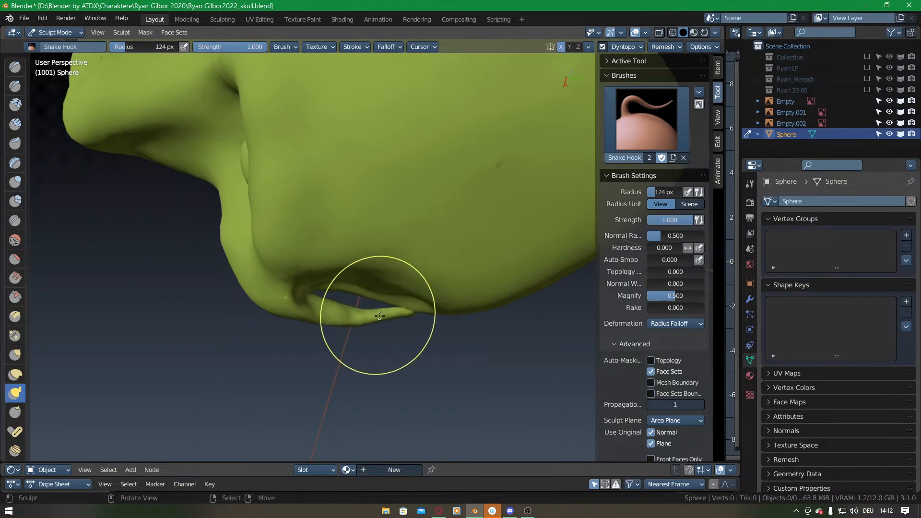
{"action": "mouse_move", "coordinate": [384, 370]}
{"action": "middle_mouse_down"}
{"action": "mouse_move", "coordinate": [366, 222]}
{"action": "mouse_move", "coordinate": [396, 197]}
{"action": "middle_mouse_up"}
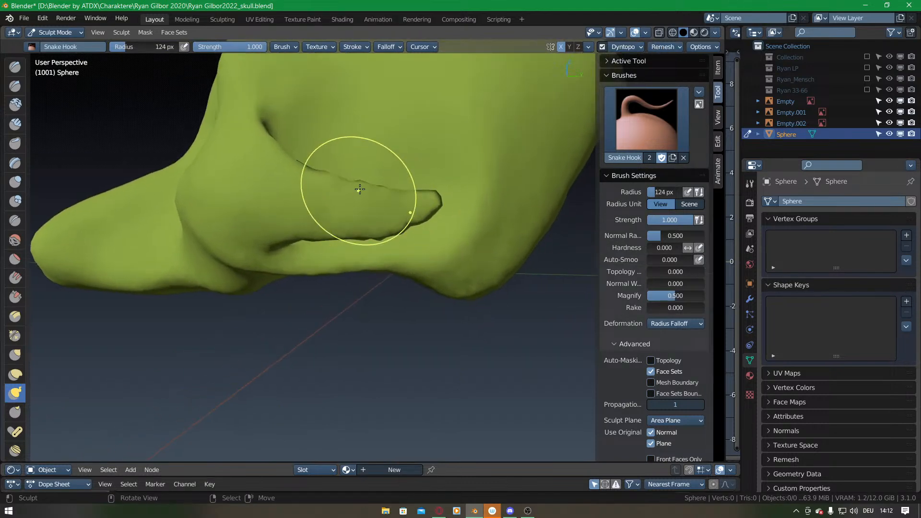
{"action": "key", "text": "KP_3"}
{"action": "scroll", "coordinate": [369, 192], "scroll_direction": "down", "scroll_amount": 3}
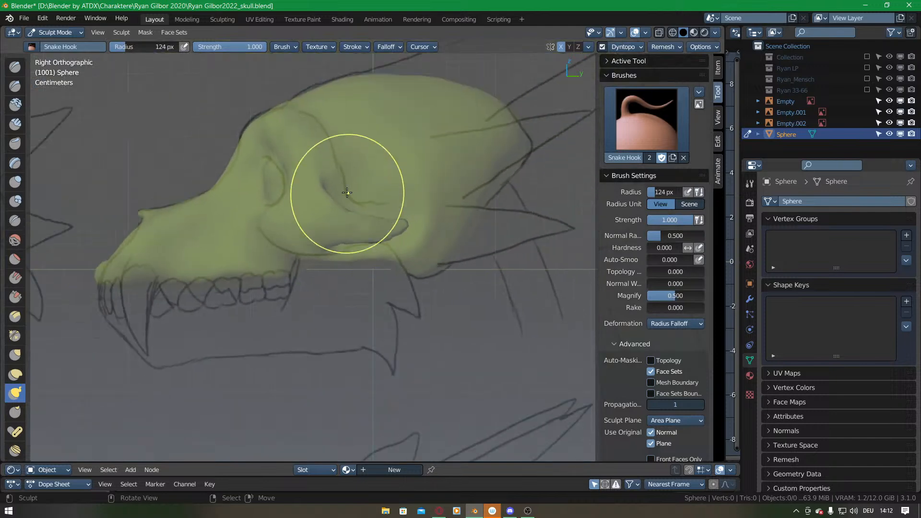
{"action": "left_click_drag", "start_coordinate": [337, 217], "coordinate": [339, 223]}
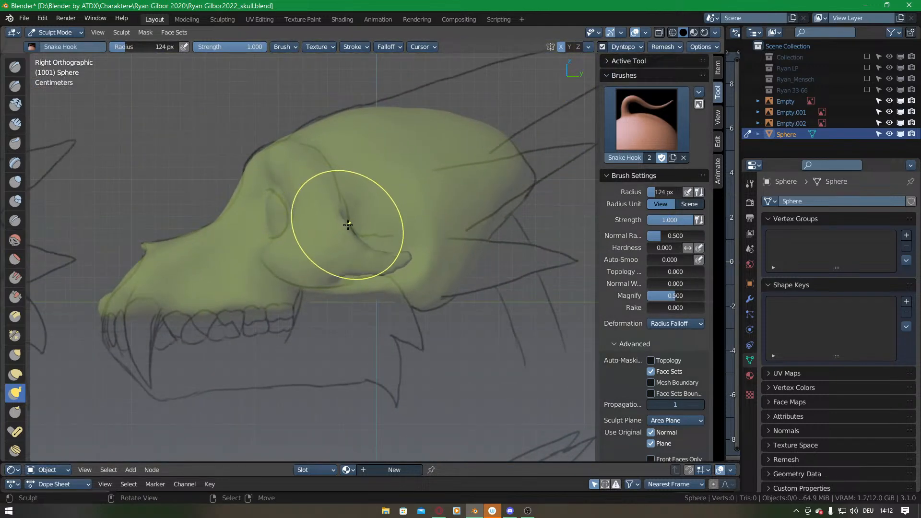
{"action": "mouse_move", "coordinate": [378, 254]}
{"action": "left_mouse_down"}
{"action": "mouse_move", "coordinate": [381, 245]}
{"action": "mouse_move", "coordinate": [398, 259]}
{"action": "left_mouse_up"}
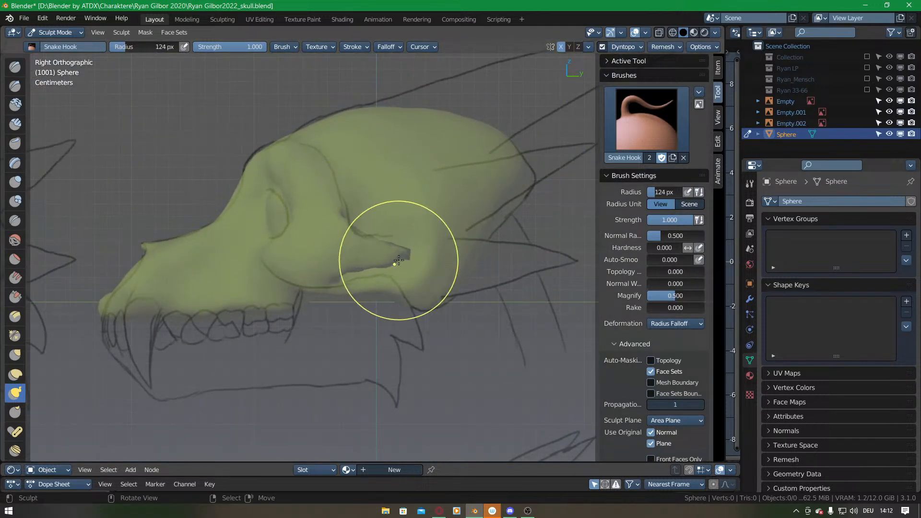
Refine the cheekbone arch's rear tip with Snake Hook against the side drawing and inspect it in perspective.
{"action": "left_click", "coordinate": [646, 32]}
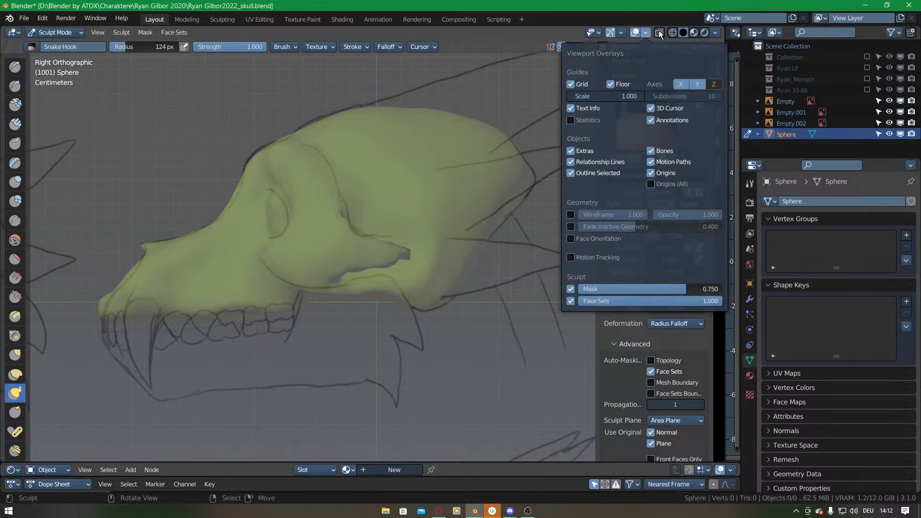
{"action": "left_click", "coordinate": [620, 45]}
{"action": "left_click", "coordinate": [635, 67]}
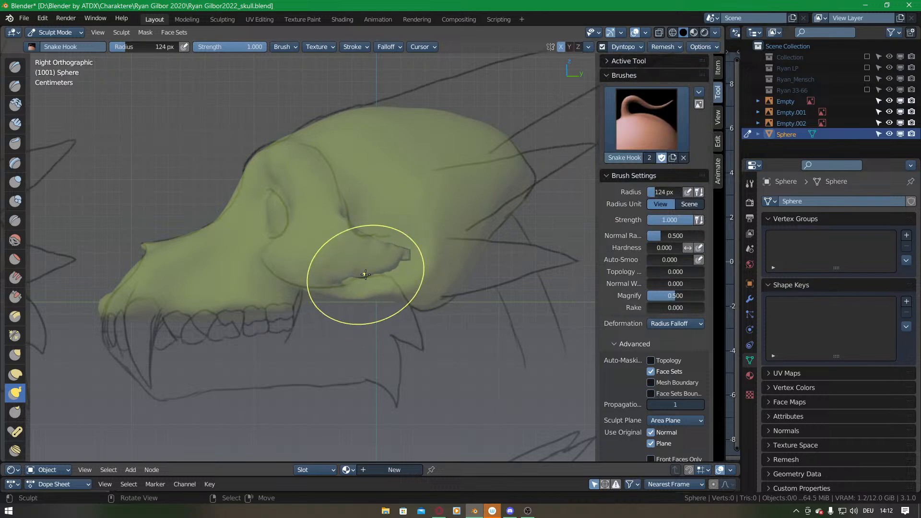
{"action": "mouse_move", "coordinate": [410, 256]}
{"action": "left_mouse_down"}
{"action": "mouse_move", "coordinate": [385, 248]}
{"action": "mouse_move", "coordinate": [402, 255]}
{"action": "left_mouse_up"}
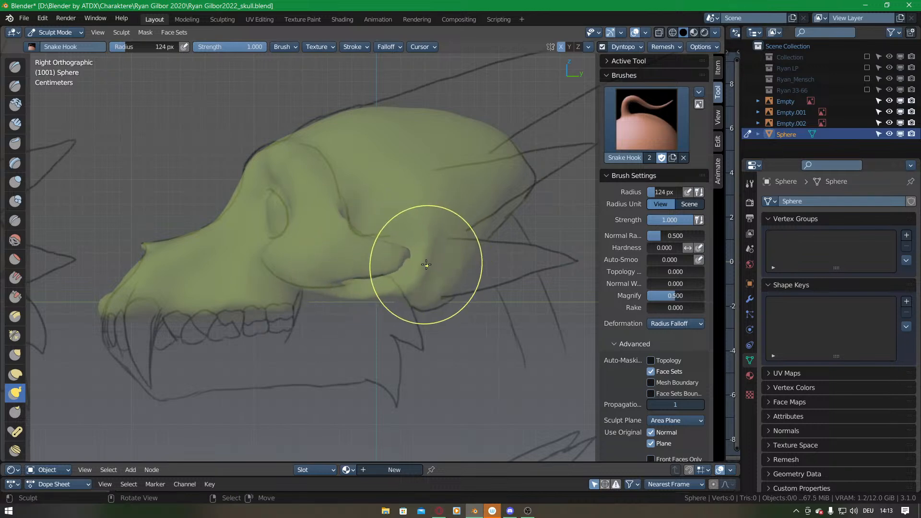
{"action": "left_click_drag", "start_coordinate": [401, 257], "coordinate": [399, 261]}
{"action": "mouse_move", "coordinate": [417, 216]}
{"action": "middle_mouse_down"}
{"action": "mouse_move", "coordinate": [346, 271]}
{"action": "mouse_move", "coordinate": [335, 329]}
{"action": "mouse_move", "coordinate": [362, 340]}
{"action": "mouse_move", "coordinate": [355, 273]}
{"action": "mouse_move", "coordinate": [356, 304]}
{"action": "mouse_move", "coordinate": [364, 287]}
{"action": "mouse_move", "coordinate": [349, 288]}
{"action": "mouse_move", "coordinate": [358, 239]}
{"action": "middle_mouse_up"}
{"action": "middle_click_drag", "start_coordinate": [356, 286], "coordinate": [379, 204]}
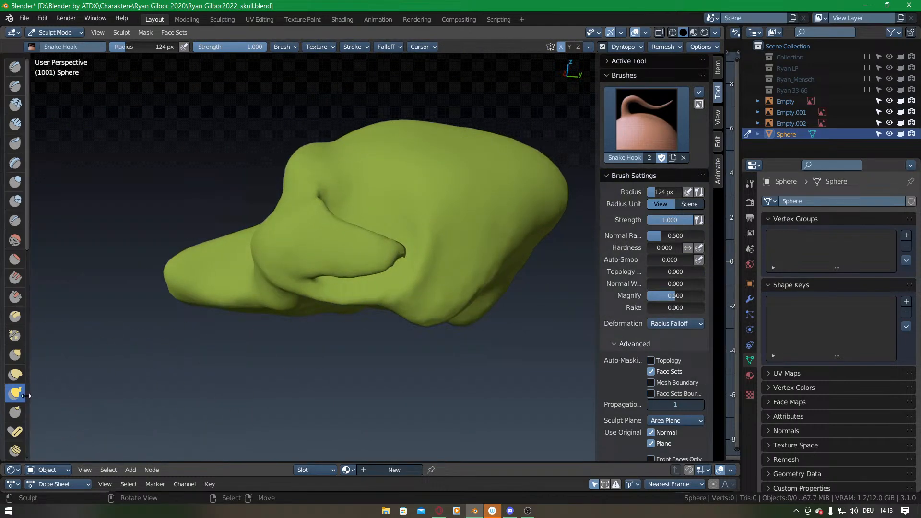
Paint a mask over the outer and inner surfaces of the rear cheekbone arch with the Mask brush at 86 px and topology auto-masking.
{"action": "scroll", "coordinate": [19, 313], "scroll_direction": "down", "scroll_amount": 5}
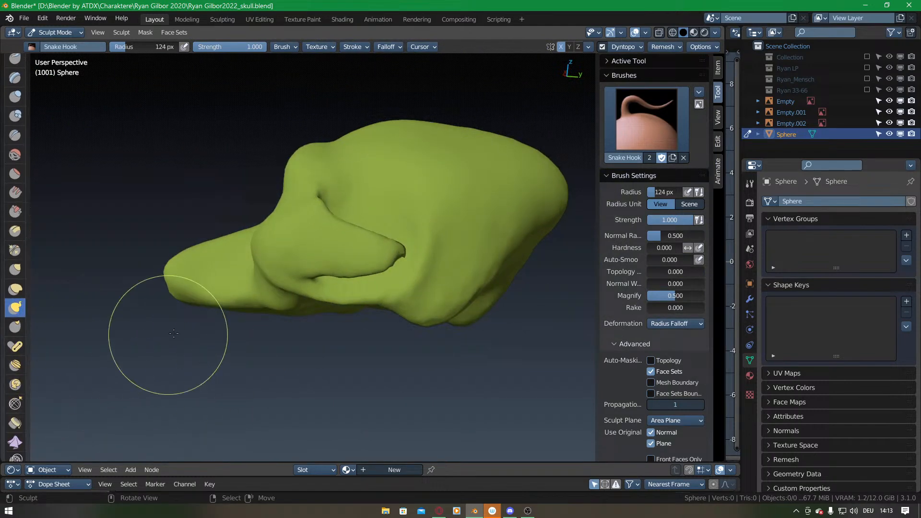
{"action": "key", "text": "m"}
{"action": "mouse_move", "coordinate": [336, 317]}
{"action": "middle_mouse_down"}
{"action": "mouse_move", "coordinate": [283, 310]}
{"action": "mouse_move", "coordinate": [335, 262]}
{"action": "mouse_move", "coordinate": [257, 257]}
{"action": "middle_mouse_up"}
{"action": "left_click_drag", "start_coordinate": [261, 242], "coordinate": [277, 265]}
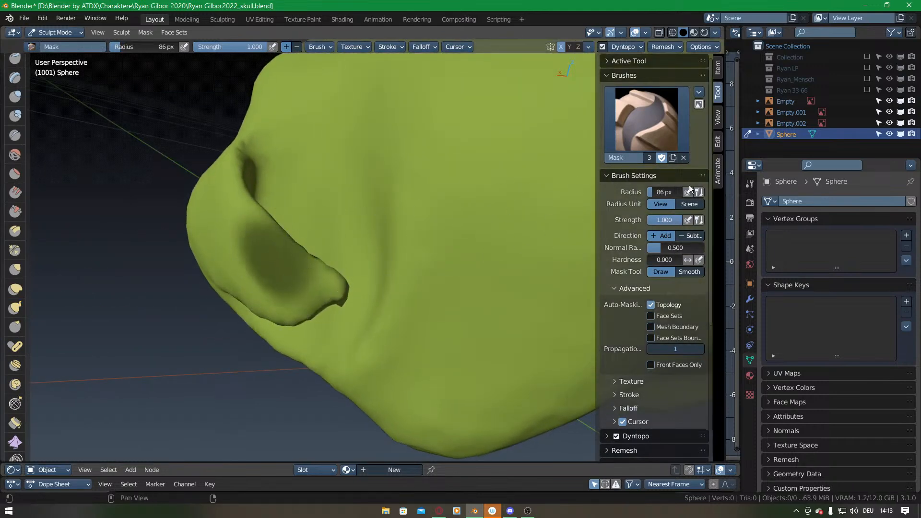
{"action": "middle_click_drag", "start_coordinate": [277, 350], "coordinate": [349, 239]}
{"action": "mouse_move", "coordinate": [349, 239]}
{"action": "left_mouse_down"}
{"action": "mouse_move", "coordinate": [358, 257]}
{"action": "mouse_move", "coordinate": [373, 242]}
{"action": "left_mouse_up"}
{"action": "middle_click_drag", "start_coordinate": [372, 242], "coordinate": [243, 195]}
{"action": "left_click_drag", "start_coordinate": [244, 191], "coordinate": [243, 206]}
{"action": "middle_click_drag", "start_coordinate": [243, 205], "coordinate": [237, 253]}
{"action": "left_click_drag", "start_coordinate": [237, 252], "coordinate": [243, 262]}
{"action": "middle_click_drag", "start_coordinate": [248, 274], "coordinate": [298, 175]}
{"action": "left_click_drag", "start_coordinate": [298, 174], "coordinate": [264, 171]}
{"action": "left_click", "coordinate": [265, 169]}
{"action": "middle_click_drag", "start_coordinate": [265, 169], "coordinate": [314, 206]}
{"action": "mouse_move", "coordinate": [314, 206]}
{"action": "left_mouse_down"}
{"action": "mouse_move", "coordinate": [282, 189]}
{"action": "mouse_move", "coordinate": [269, 230]}
{"action": "mouse_move", "coordinate": [273, 259]}
{"action": "mouse_move", "coordinate": [228, 242]}
{"action": "mouse_move", "coordinate": [257, 221]}
{"action": "left_mouse_up"}
{"action": "middle_click_drag", "start_coordinate": [258, 221], "coordinate": [258, 336]}
{"action": "left_click_drag", "start_coordinate": [257, 336], "coordinate": [247, 308]}
{"action": "middle_click_drag", "start_coordinate": [248, 308], "coordinate": [257, 312]}
{"action": "mouse_move", "coordinate": [257, 312]}
{"action": "left_mouse_down"}
{"action": "mouse_move", "coordinate": [265, 316]}
{"action": "mouse_move", "coordinate": [249, 321]}
{"action": "mouse_move", "coordinate": [252, 333]}
{"action": "left_mouse_up"}
{"action": "mouse_move", "coordinate": [252, 332]}
{"action": "middle_mouse_down"}
{"action": "mouse_move", "coordinate": [268, 348]}
{"action": "mouse_move", "coordinate": [293, 202]}
{"action": "mouse_move", "coordinate": [245, 211]}
{"action": "middle_mouse_up"}
{"action": "mouse_move", "coordinate": [230, 226]}
{"action": "left_mouse_down"}
{"action": "mouse_move", "coordinate": [268, 177]}
{"action": "mouse_move", "coordinate": [253, 193]}
{"action": "left_mouse_up"}
{"action": "left_click_drag", "start_coordinate": [253, 193], "coordinate": [271, 157]}
{"action": "mouse_move", "coordinate": [271, 156]}
{"action": "middle_mouse_down"}
{"action": "mouse_move", "coordinate": [336, 159]}
{"action": "mouse_move", "coordinate": [343, 230]}
{"action": "mouse_move", "coordinate": [305, 261]}
{"action": "mouse_move", "coordinate": [320, 244]}
{"action": "middle_mouse_up"}
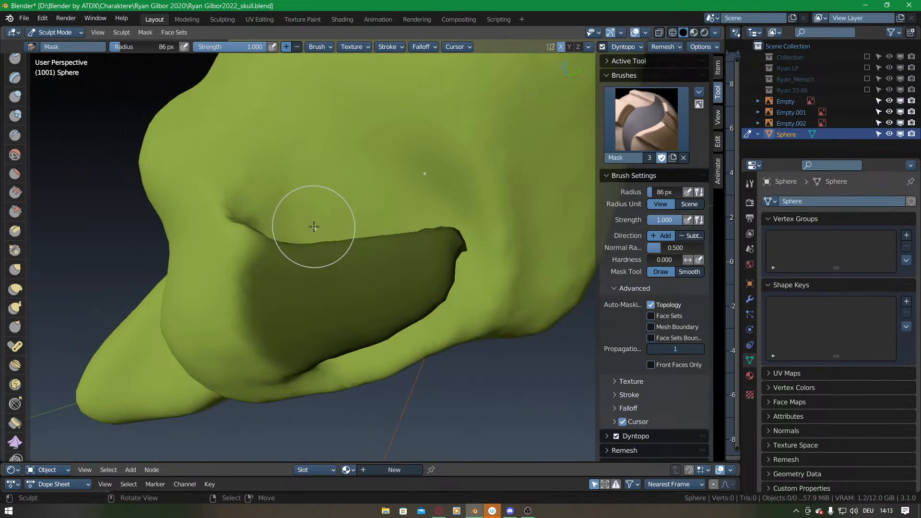
Invert the mask to leave only the cheekbone arch editable, staying in Sculpt Mode.
{"action": "key", "text": "ctrl+i"}
{"action": "key", "text": "ctrl+Tab"}
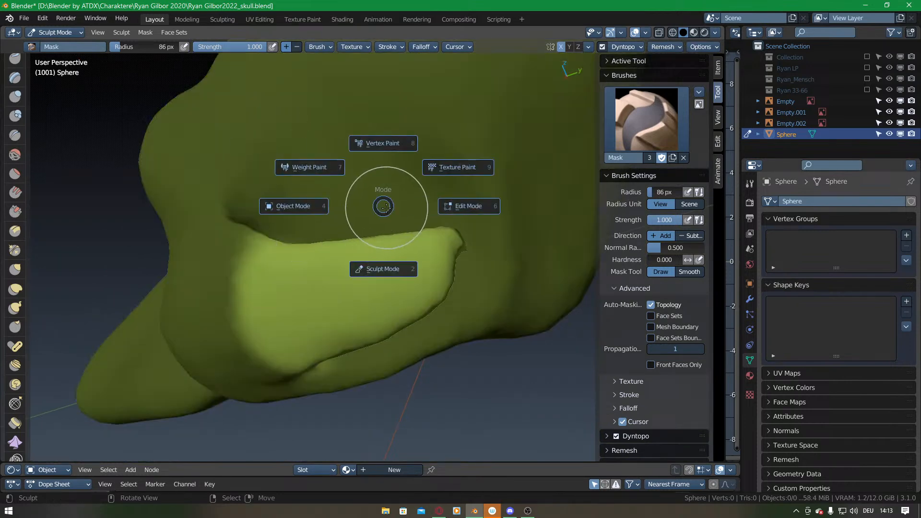
{"action": "left_click", "coordinate": [377, 269]}
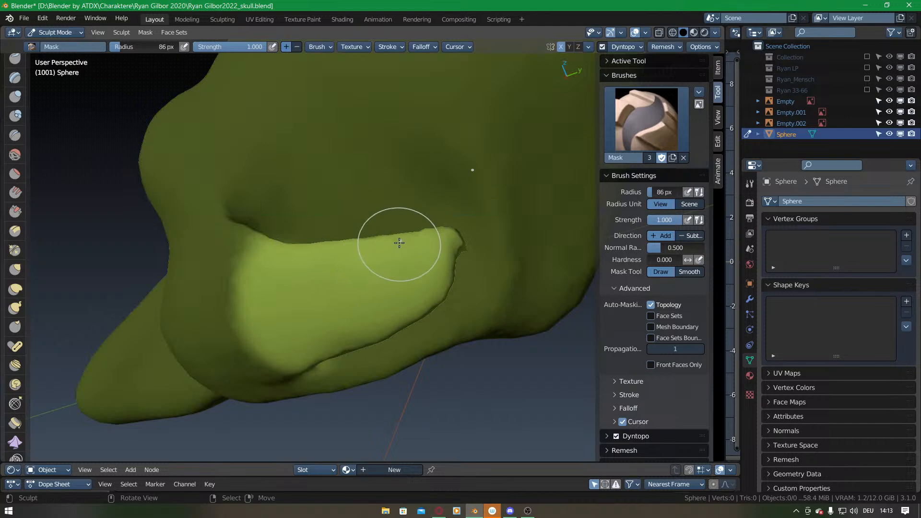
Reshape the unmasked arch's tip with Snake Hook in right orthographic view and adjust the arch's curve from underneath.
{"action": "key", "text": "KP_3"}
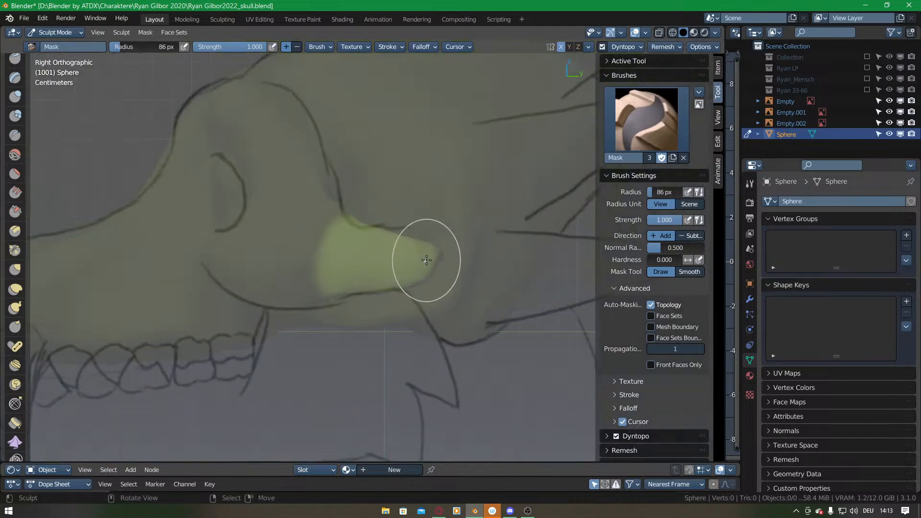
{"action": "key", "text": "k"}
{"action": "mouse_move", "coordinate": [434, 253]}
{"action": "left_mouse_down"}
{"action": "mouse_move", "coordinate": [442, 251]}
{"action": "mouse_move", "coordinate": [422, 238]}
{"action": "mouse_move", "coordinate": [438, 272]}
{"action": "left_mouse_up"}
{"action": "mouse_move", "coordinate": [422, 261]}
{"action": "middle_mouse_down"}
{"action": "mouse_move", "coordinate": [396, 323]}
{"action": "mouse_move", "coordinate": [434, 351]}
{"action": "middle_mouse_up"}
{"action": "mouse_move", "coordinate": [435, 352]}
{"action": "left_mouse_down"}
{"action": "mouse_move", "coordinate": [434, 330]}
{"action": "mouse_move", "coordinate": [419, 346]}
{"action": "mouse_move", "coordinate": [384, 347]}
{"action": "left_mouse_up"}
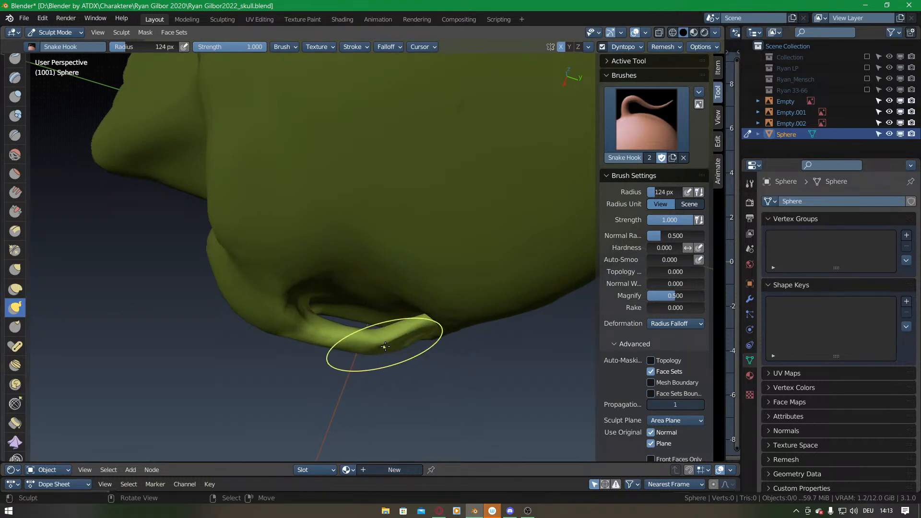
Adjust the unmasked arch with Snake Hook in top orthographic view to follow the reference drawing and smooth its surface.
{"action": "key", "text": "KP_7"}
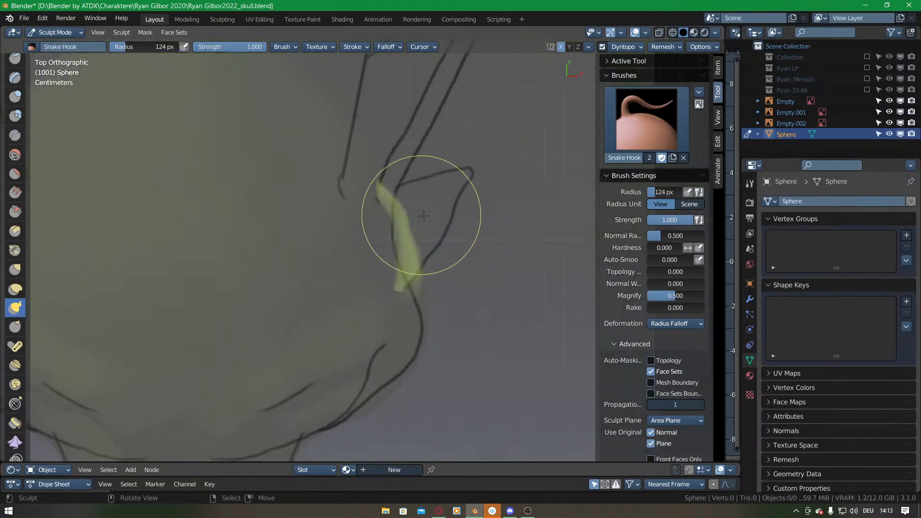
{"action": "left_click_drag", "start_coordinate": [405, 216], "coordinate": [404, 218]}
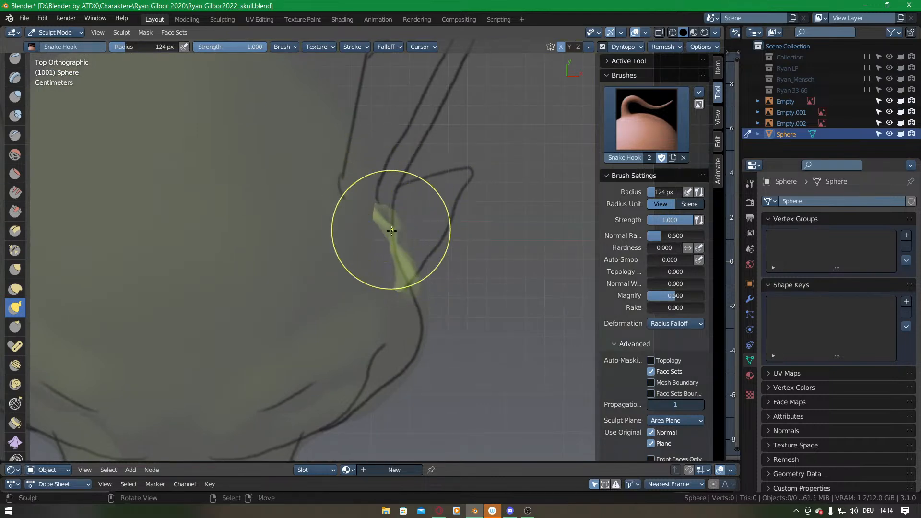
{"action": "mouse_move", "coordinate": [404, 251]}
{"action": "left_mouse_down", "text": "shift"}
{"action": "mouse_move", "coordinate": [405, 275]}
{"action": "mouse_move", "coordinate": [412, 263]}
{"action": "mouse_move", "coordinate": [418, 268]}
{"action": "mouse_move", "coordinate": [406, 236]}
{"action": "left_mouse_up", "text": "shift"}
{"action": "mouse_move", "coordinate": [404, 235]}
{"action": "left_mouse_down", "text": "shift"}
{"action": "mouse_move", "coordinate": [398, 228]}
{"action": "mouse_move", "coordinate": [406, 236]}
{"action": "left_mouse_up", "text": "shift"}
{"action": "left_click_drag", "start_coordinate": [426, 294], "coordinate": [426, 287], "text": "shift"}
Inspect the unmasked arch from several angles and pull it forward from underneath with Snake Hook.
{"action": "mouse_move", "coordinate": [454, 352]}
{"action": "middle_mouse_down"}
{"action": "mouse_move", "coordinate": [372, 318]}
{"action": "mouse_move", "coordinate": [362, 355]}
{"action": "mouse_move", "coordinate": [372, 235]}
{"action": "mouse_move", "coordinate": [391, 265]}
{"action": "mouse_move", "coordinate": [329, 302]}
{"action": "mouse_move", "coordinate": [289, 280]}
{"action": "middle_mouse_up"}
{"action": "key", "text": "KP_1"}
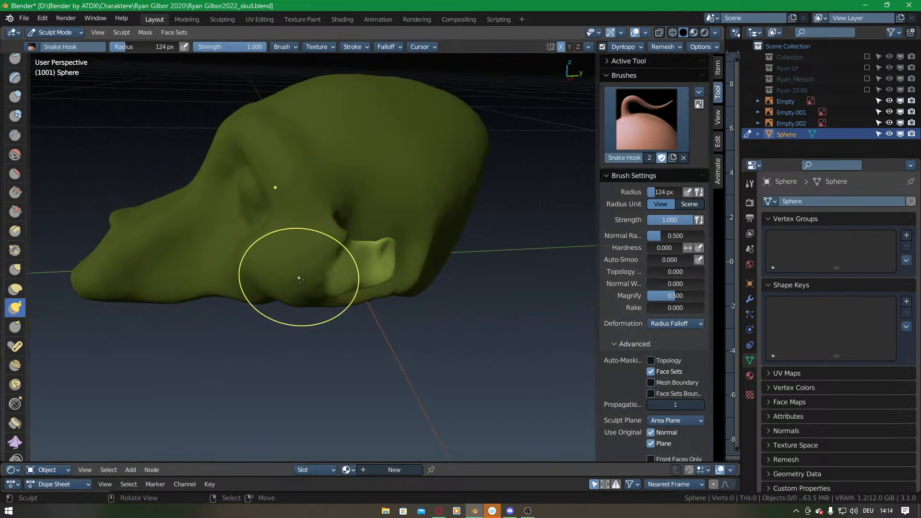
{"action": "mouse_move", "coordinate": [361, 272]}
{"action": "middle_mouse_down"}
{"action": "mouse_move", "coordinate": [293, 306]}
{"action": "mouse_move", "coordinate": [353, 297]}
{"action": "middle_mouse_up"}
{"action": "scroll", "coordinate": [365, 283], "scroll_direction": "up", "scroll_amount": 3}
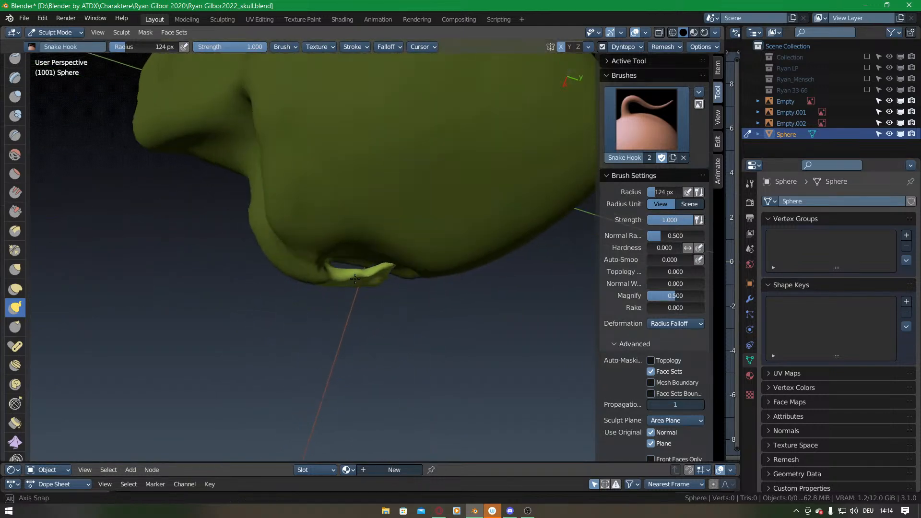
{"action": "left_click_drag", "start_coordinate": [374, 286], "coordinate": [342, 294]}
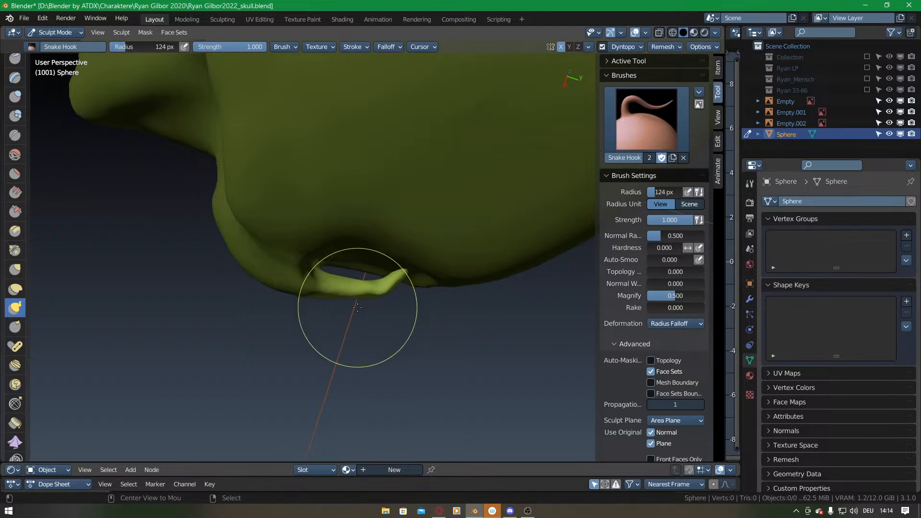
Clear the mask, adjust the arch's tip with Snake Hook and compare it with the side reference drawing.
{"action": "key", "text": "alt+m"}
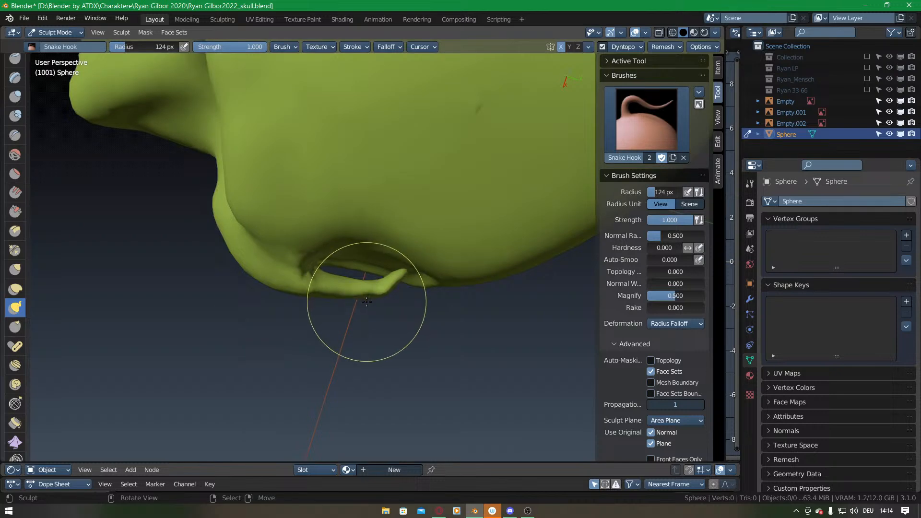
{"action": "mouse_move", "coordinate": [365, 299]}
{"action": "middle_mouse_down"}
{"action": "mouse_move", "coordinate": [335, 354]}
{"action": "mouse_move", "coordinate": [335, 261]}
{"action": "mouse_move", "coordinate": [377, 246]}
{"action": "mouse_move", "coordinate": [387, 267]}
{"action": "mouse_move", "coordinate": [340, 318]}
{"action": "mouse_move", "coordinate": [388, 295]}
{"action": "middle_mouse_up"}
{"action": "left_click_drag", "start_coordinate": [394, 283], "coordinate": [372, 297]}
{"action": "middle_click_drag", "start_coordinate": [372, 297], "coordinate": [426, 269]}
{"action": "middle_click_drag", "start_coordinate": [364, 307], "coordinate": [379, 288]}
{"action": "key", "text": "KP_5"}
{"action": "key", "text": "KP_3"}
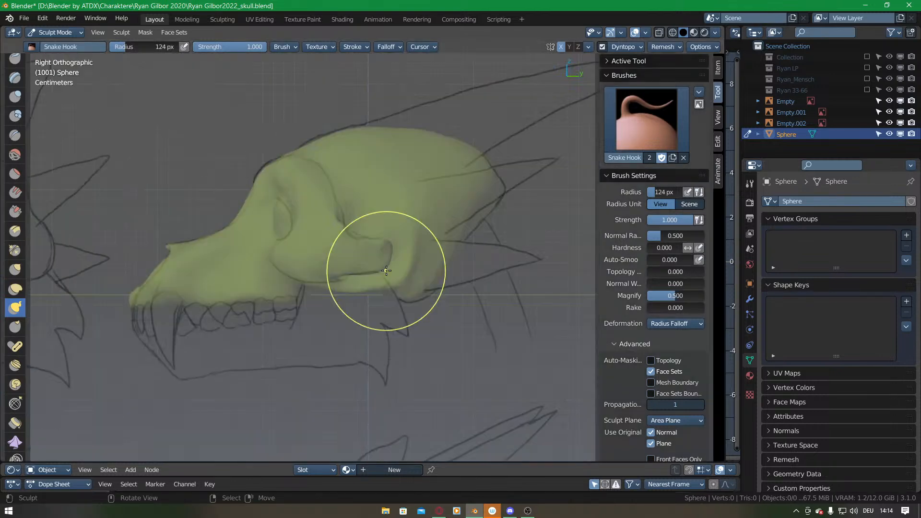
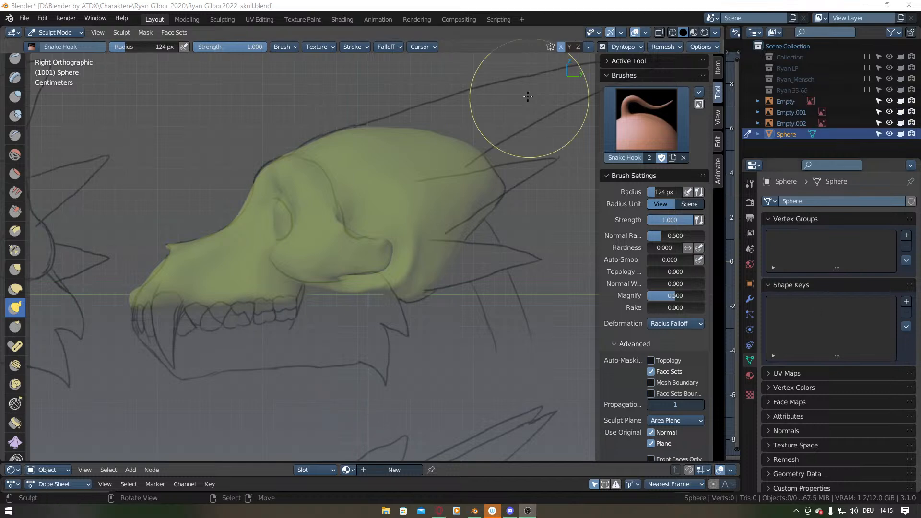
Compare the skull with the side and top reference drawings in right and top orthographic views.
{"action": "left_click", "coordinate": [524, 121]}
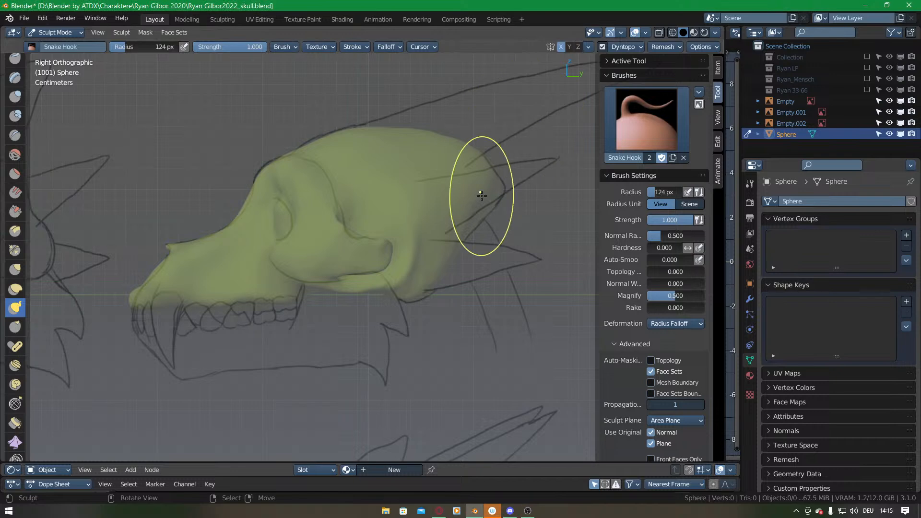
{"action": "middle_click_drag", "start_coordinate": [353, 272], "coordinate": [504, 243], "text": "shift"}
{"action": "middle_click_drag", "start_coordinate": [369, 302], "coordinate": [360, 262], "text": "ctrl"}
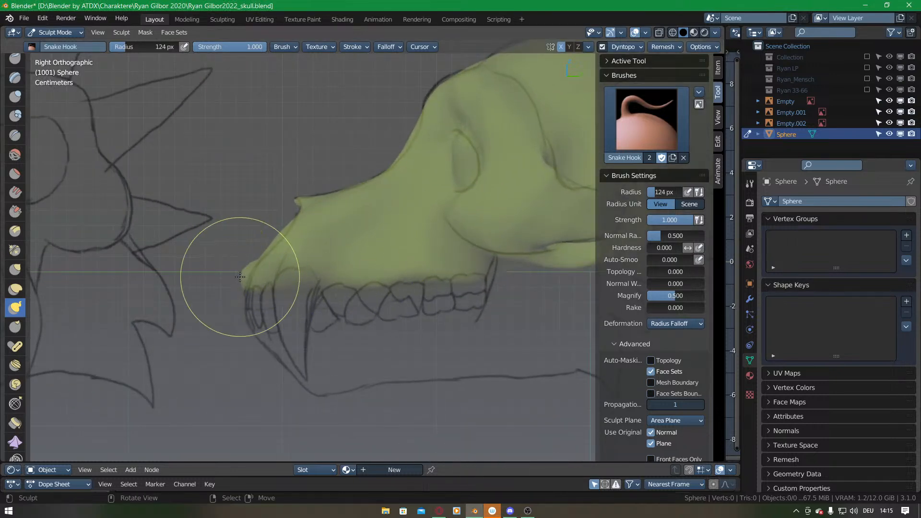
{"action": "middle_click_drag", "start_coordinate": [275, 185], "coordinate": [297, 298], "text": "ctrl"}
{"action": "middle_click_drag", "start_coordinate": [339, 347], "coordinate": [328, 308], "text": "shift"}
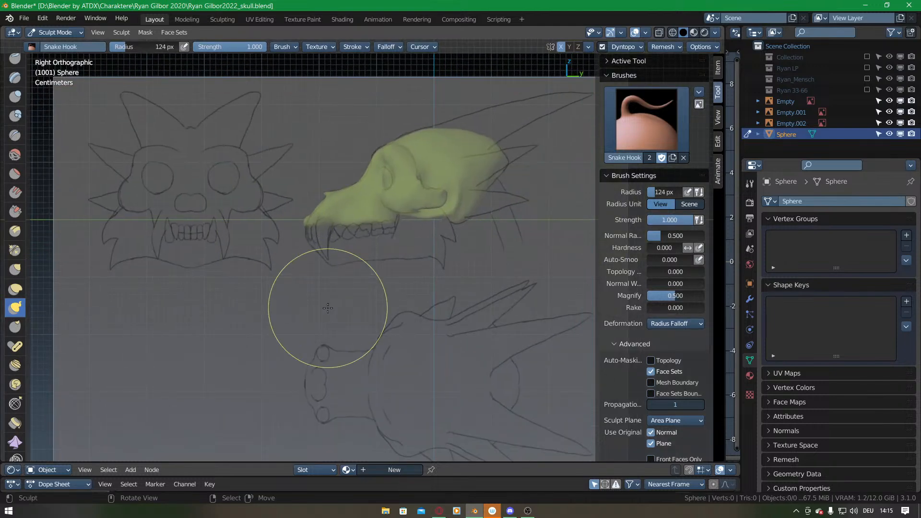
{"action": "key", "text": "KP_7"}
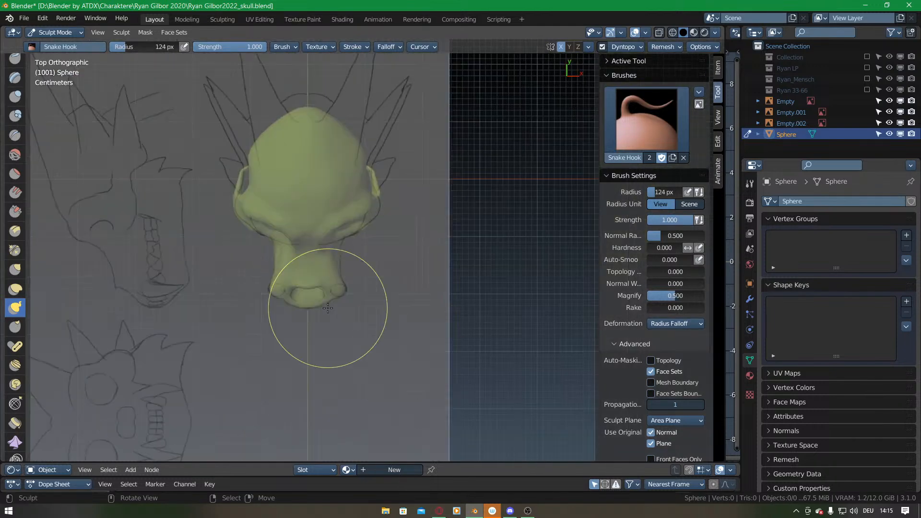
{"action": "key", "text": "KP_3"}
{"action": "middle_click_drag", "start_coordinate": [328, 308], "coordinate": [301, 246], "text": "shift"}
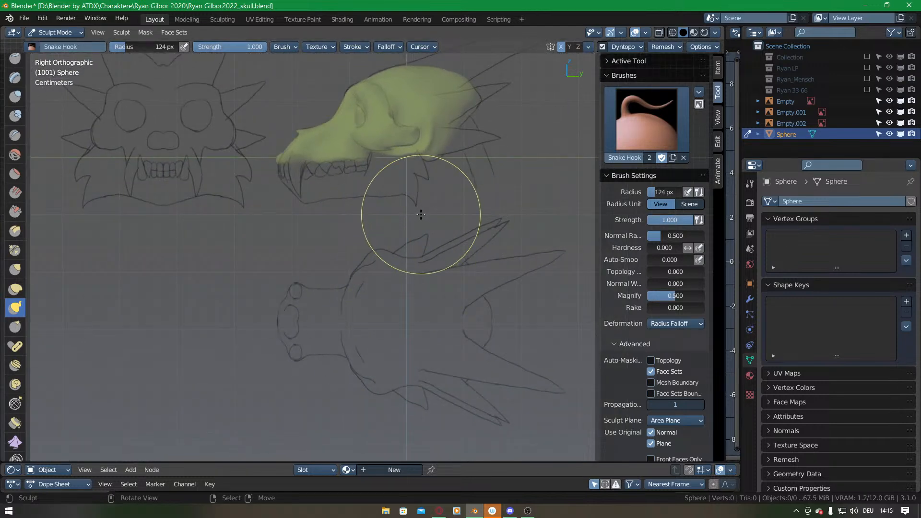
{"action": "key", "text": "KP_7"}
Switch to Object Mode and select the top-view reference drawing, Empty.002.
{"action": "key", "text": "ctrl+Tab"}
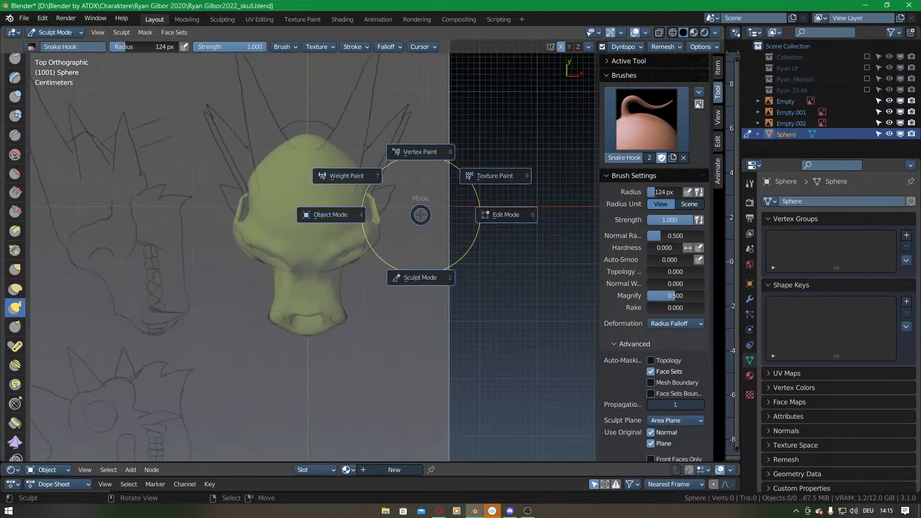
{"action": "left_click", "coordinate": [338, 215]}
{"action": "right_click", "coordinate": [430, 226]}
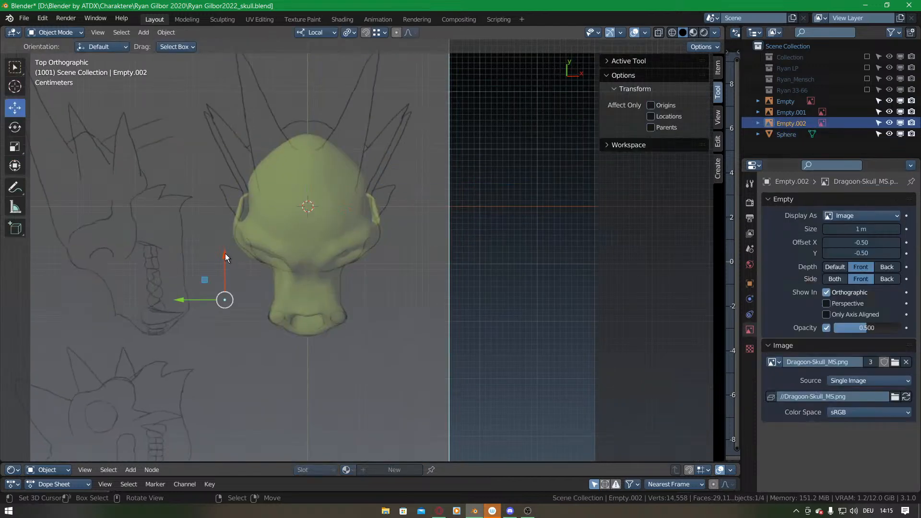
Try shifting the top-view reference drawing by -0.022558 m along its local X axis and move it back.
{"action": "left_click_drag", "start_coordinate": [225, 253], "coordinate": [224, 253]}
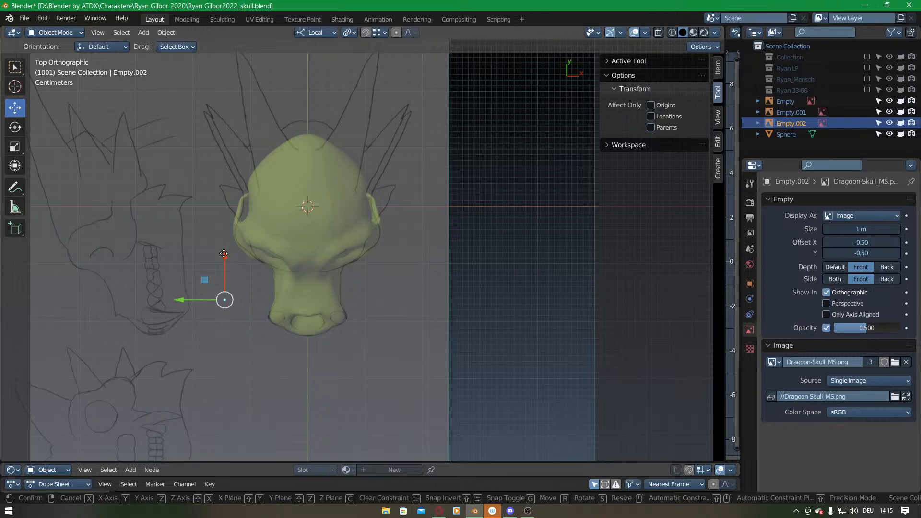
{"action": "left_click_drag", "start_coordinate": [224, 253], "coordinate": [222, 266]}
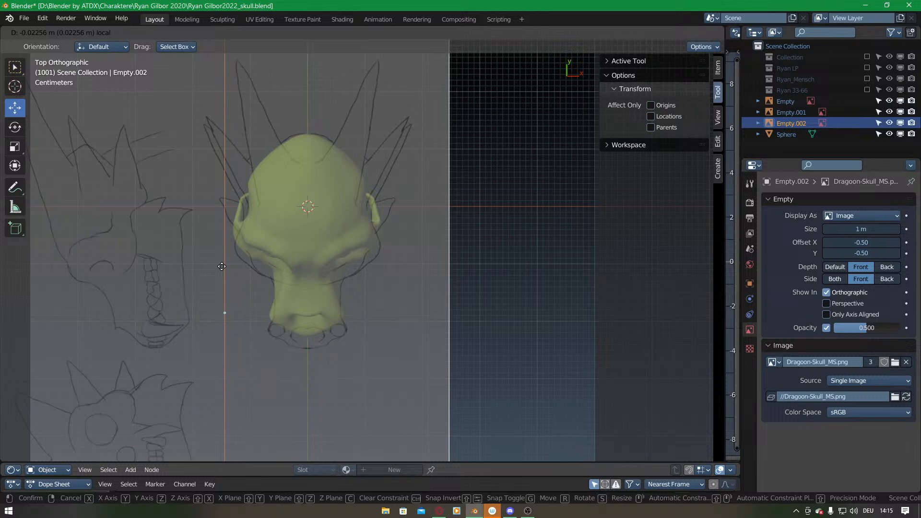
{"action": "left_click_drag", "start_coordinate": [222, 266], "coordinate": [222, 267]}
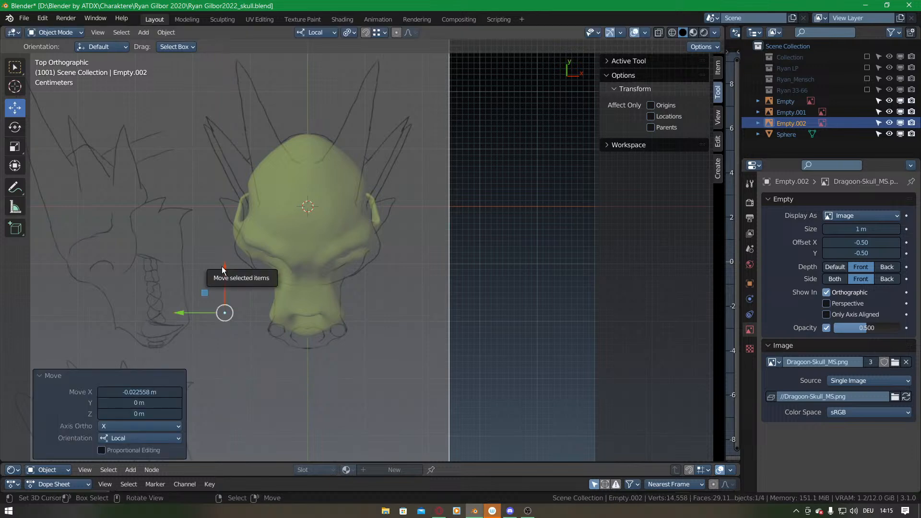
{"action": "key", "text": "KP_3"}
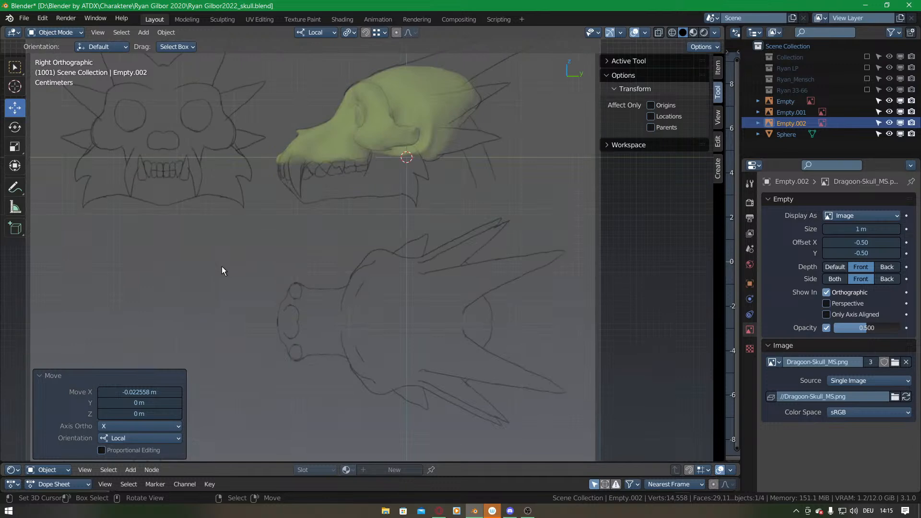
{"action": "key", "text": "KP_7"}
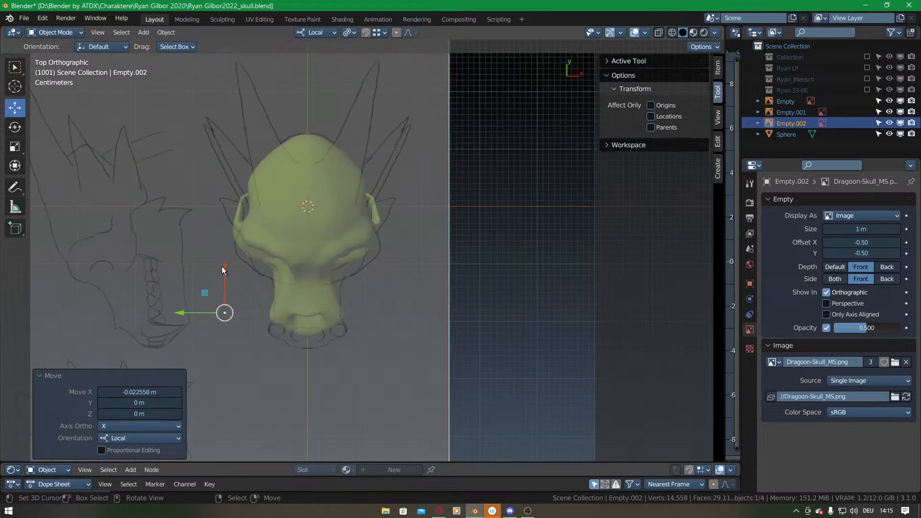
{"action": "left_click_drag", "start_coordinate": [224, 267], "coordinate": [221, 254]}
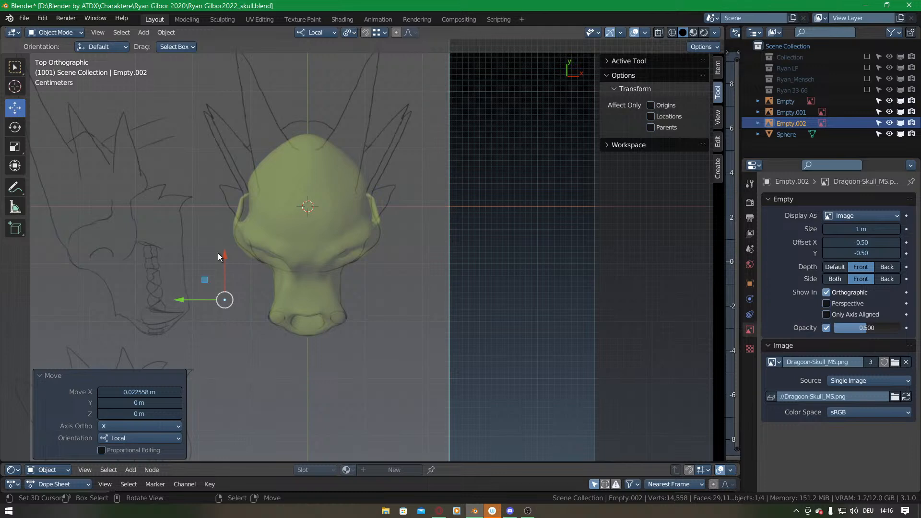
Move the top-view reference drawing 0.004177 m along its local X axis to line it up with the skull.
{"action": "key", "text": "KP_3"}
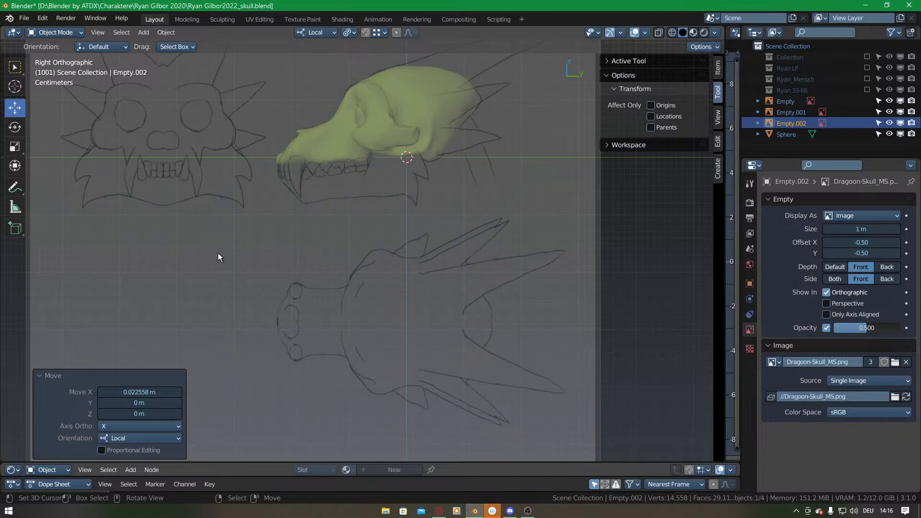
{"action": "key", "text": "KP_7"}
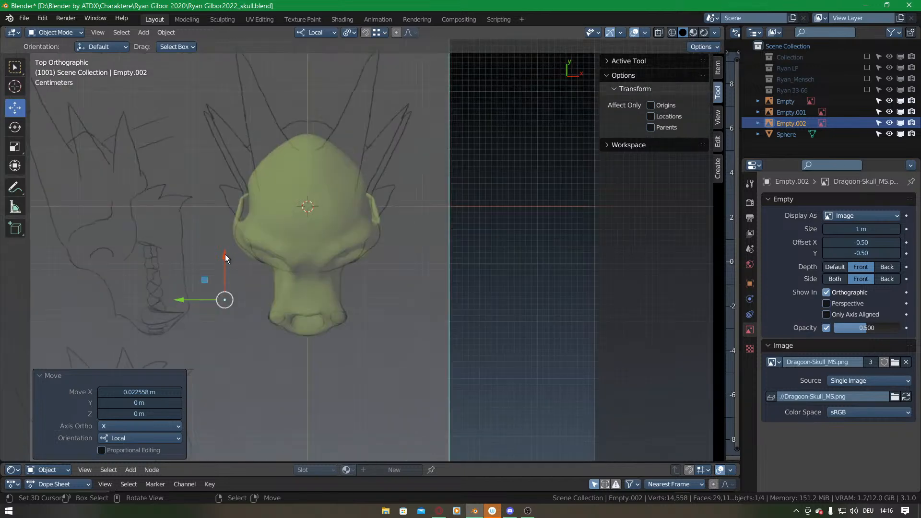
{"action": "left_click_drag", "start_coordinate": [225, 254], "coordinate": [225, 252]}
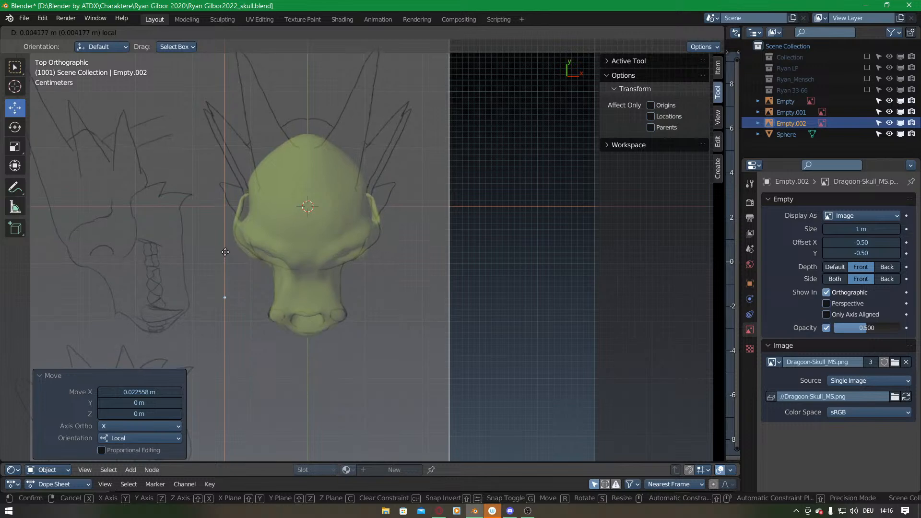
{"action": "left_click_drag", "start_coordinate": [225, 252], "coordinate": [226, 252]}
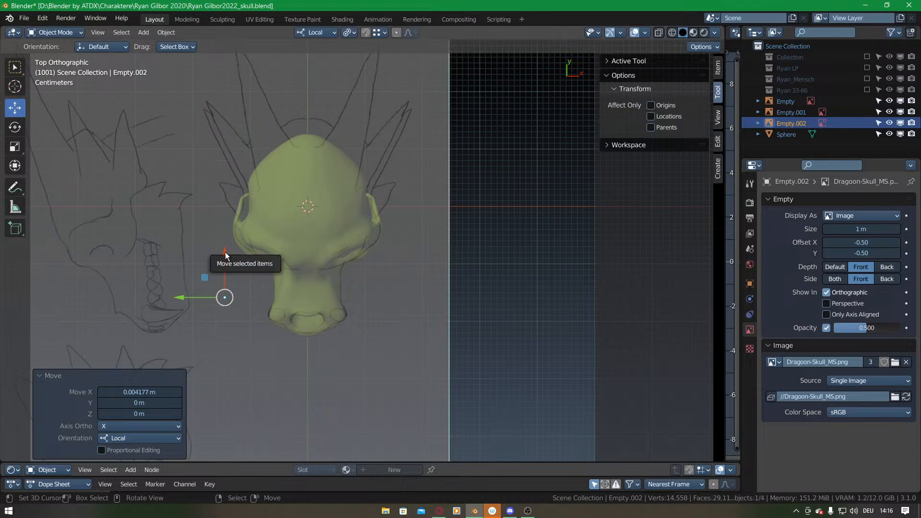
Check the drawings' alignment in right orthographic view, reselect the skull sphere and return to Sculpt Mode.
{"action": "key", "text": "KP_3"}
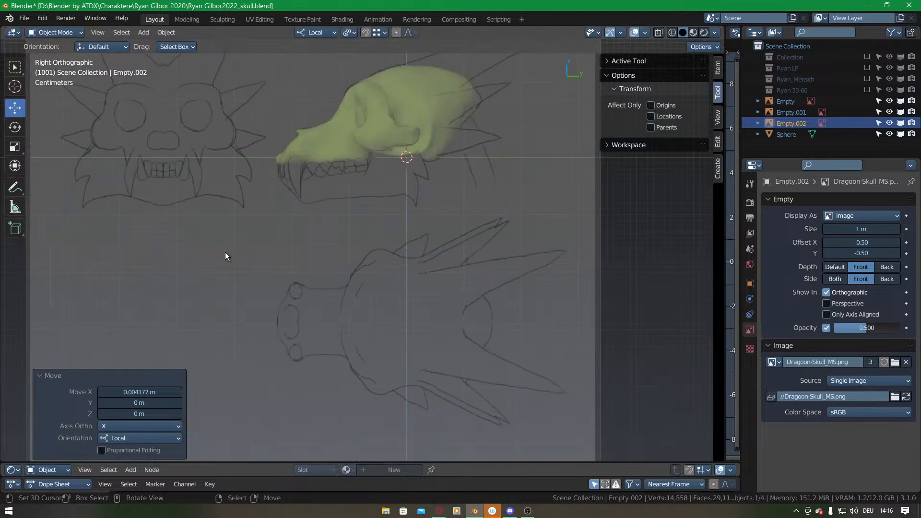
{"action": "scroll", "coordinate": [248, 341], "scroll_direction": "up", "scroll_amount": 2}
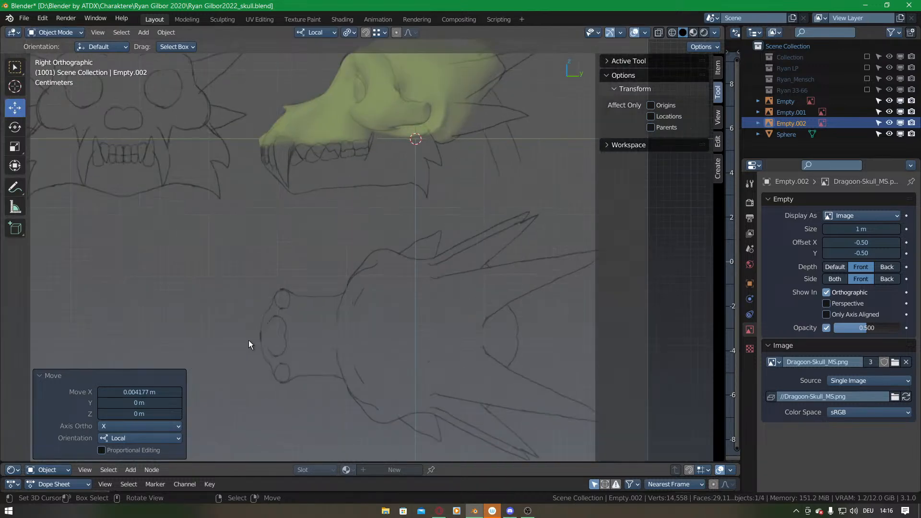
{"action": "middle_click_drag", "start_coordinate": [258, 228], "coordinate": [277, 279], "text": "shift"}
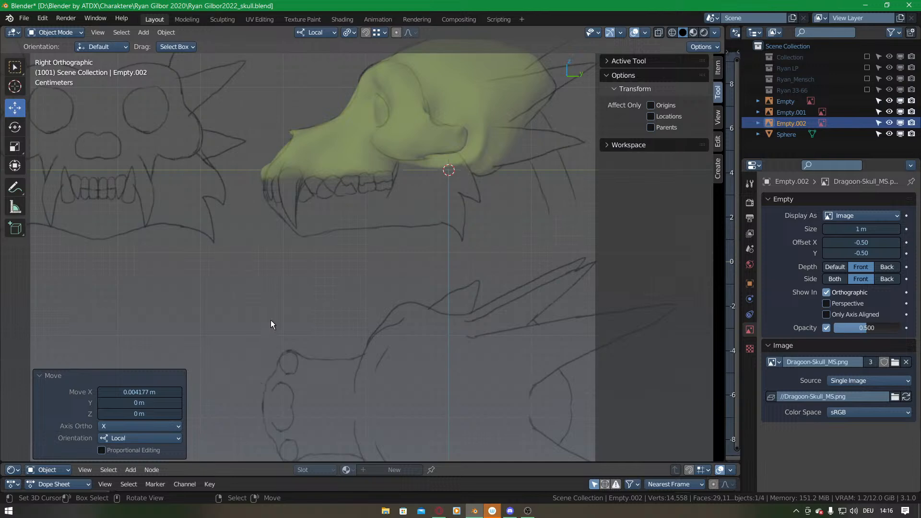
{"action": "scroll", "coordinate": [318, 335], "scroll_direction": "down", "scroll_amount": 1}
{"action": "middle_click_drag", "start_coordinate": [319, 334], "coordinate": [319, 309], "text": "shift"}
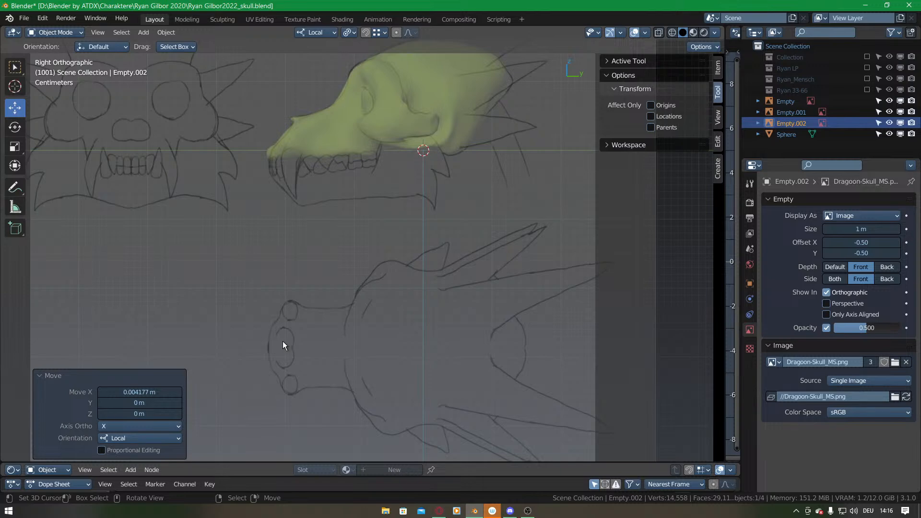
{"action": "middle_click_drag", "start_coordinate": [320, 159], "coordinate": [348, 206], "text": "shift"}
{"action": "key", "text": "ctrl+Tab"}
{"action": "left_click", "coordinate": [252, 188]}
{"action": "right_click", "coordinate": [255, 191]}
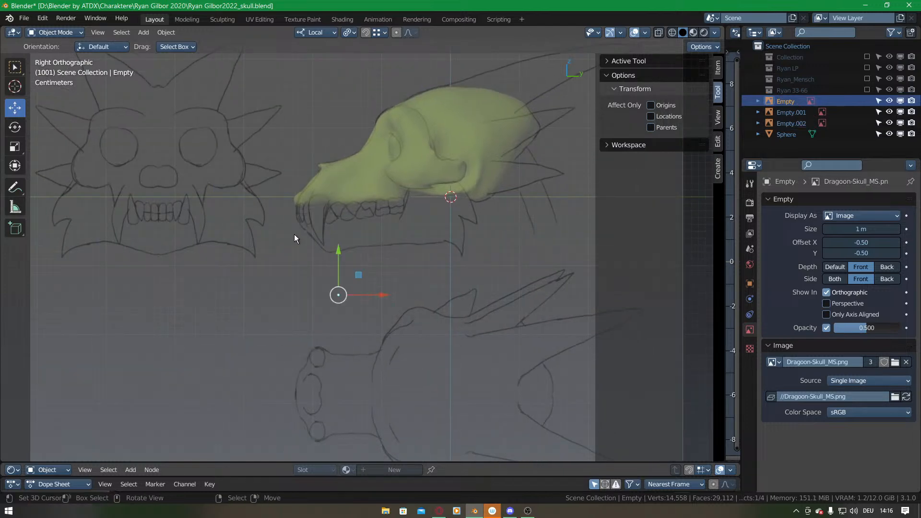
{"action": "right_click", "coordinate": [361, 185]}
{"action": "key", "text": "ctrl+Tab"}
{"action": "left_click", "coordinate": [350, 247]}
Adjust the snout tip and nose slope with Snake Hook to follow the side reference drawing.
{"action": "scroll", "coordinate": [288, 154], "scroll_direction": "up", "scroll_amount": 6}
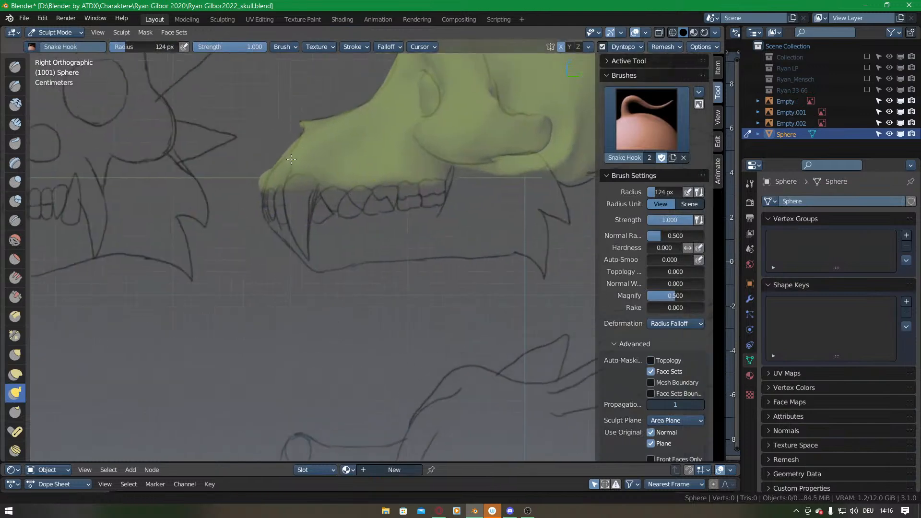
{"action": "left_click_drag", "start_coordinate": [241, 176], "coordinate": [249, 175]}
{"action": "left_click_drag", "start_coordinate": [272, 146], "coordinate": [278, 144]}
{"action": "middle_click_drag", "start_coordinate": [400, 75], "coordinate": [270, 185], "text": "shift"}
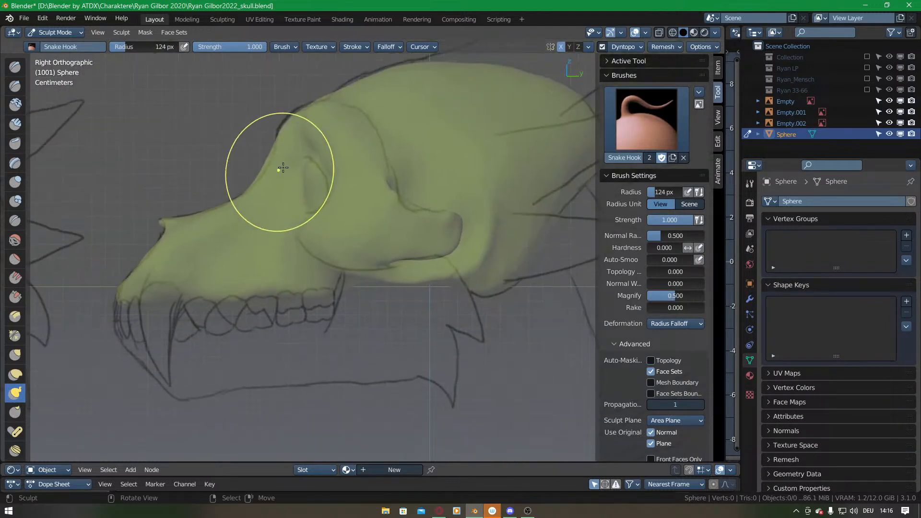
Fit the forehead, brow and back of the cranium to the side reference outline with Snake Hook.
{"action": "left_click_drag", "start_coordinate": [259, 164], "coordinate": [265, 166]}
{"action": "left_click_drag", "start_coordinate": [290, 123], "coordinate": [285, 120]}
{"action": "middle_click_drag", "start_coordinate": [322, 120], "coordinate": [360, 191], "text": "ctrl"}
{"action": "middle_click_drag", "start_coordinate": [406, 219], "coordinate": [368, 194], "text": "shift"}
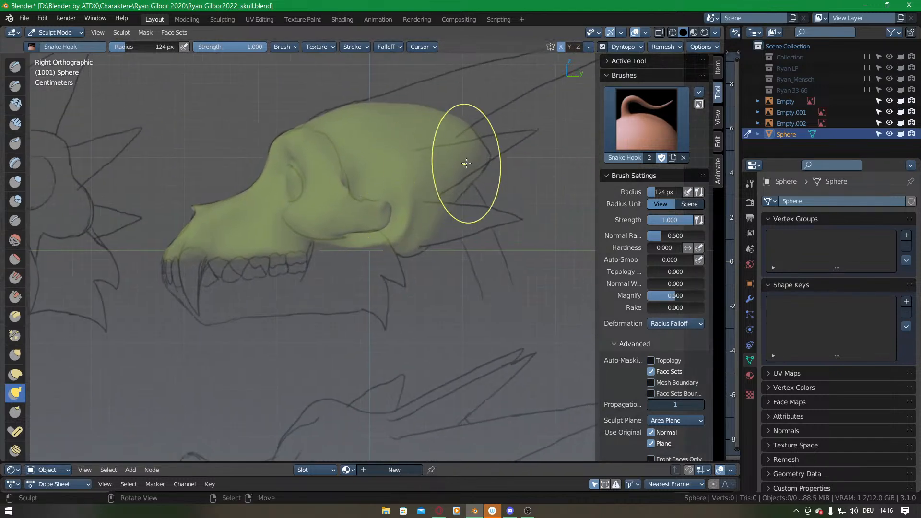
{"action": "left_click_drag", "start_coordinate": [485, 142], "coordinate": [484, 149]}
{"action": "left_click_drag", "start_coordinate": [478, 183], "coordinate": [476, 183]}
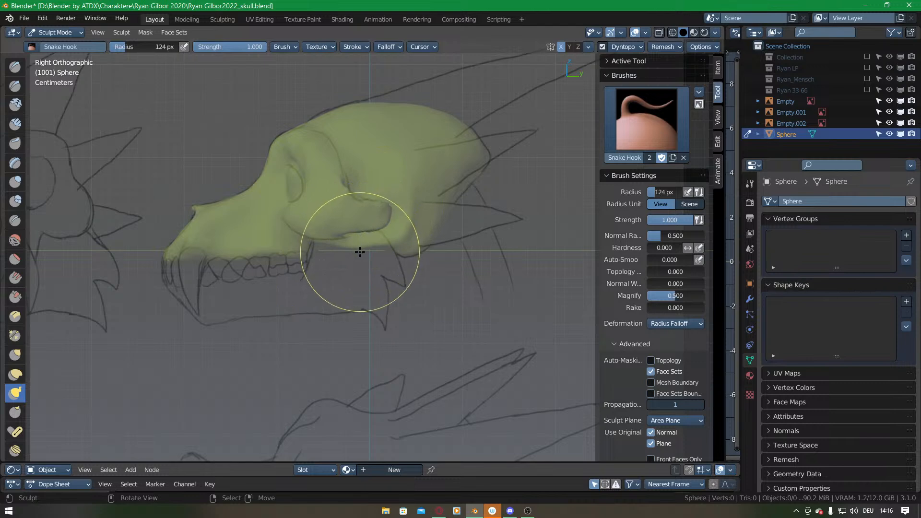
Adjust the outer brow contour with Snake Hook in front orthographic view to match the reference drawing.
{"action": "key", "text": "KP_1"}
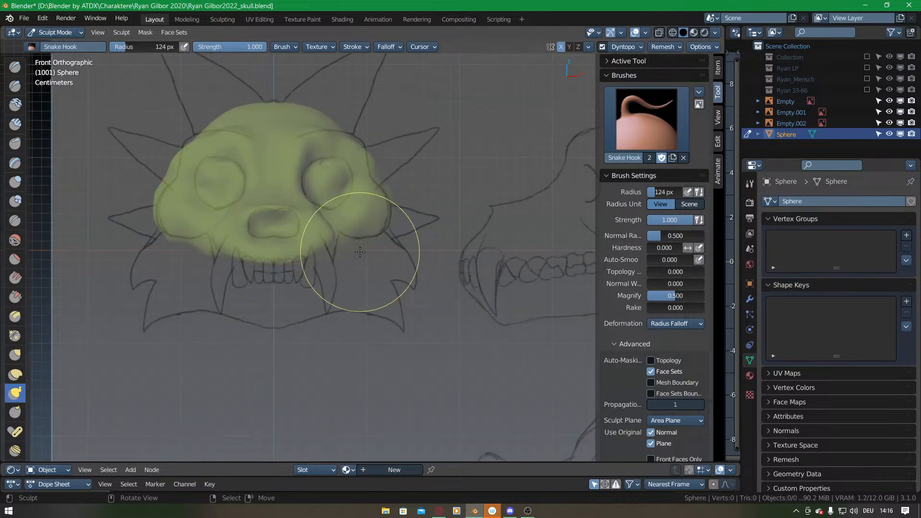
{"action": "mouse_move", "coordinate": [385, 180]}
{"action": "middle_mouse_down", "text": "ctrl"}
{"action": "mouse_move", "coordinate": [374, 136]}
{"action": "mouse_move", "coordinate": [383, 166]}
{"action": "middle_mouse_up", "text": "ctrl"}
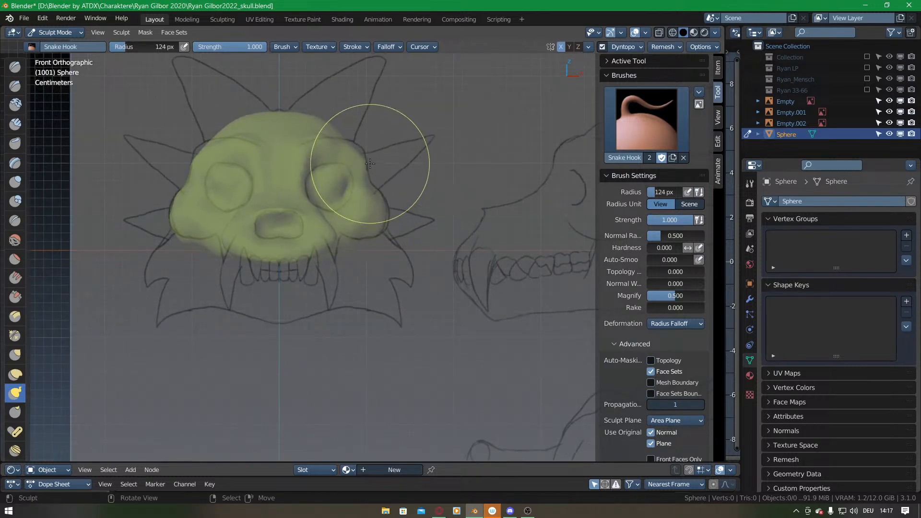
{"action": "left_click_drag", "start_coordinate": [352, 150], "coordinate": [350, 144]}
Reshape the cranium's sides and the brow ridges with Snake Hook in top orthographic view against the reference drawing.
{"action": "key", "text": "KP_7"}
{"action": "middle_click_drag", "start_coordinate": [418, 240], "coordinate": [429, 168], "text": "shift"}
{"action": "mouse_move", "coordinate": [349, 257]}
{"action": "middle_mouse_down", "text": "shift"}
{"action": "mouse_move", "coordinate": [444, 200]}
{"action": "mouse_move", "coordinate": [416, 245]}
{"action": "middle_mouse_up", "text": "shift"}
{"action": "mouse_move", "coordinate": [425, 199]}
{"action": "middle_mouse_down", "text": "shift"}
{"action": "mouse_move", "coordinate": [422, 269]}
{"action": "mouse_move", "coordinate": [394, 223]}
{"action": "mouse_move", "coordinate": [415, 185]}
{"action": "mouse_move", "coordinate": [420, 219]}
{"action": "mouse_move", "coordinate": [403, 186]}
{"action": "middle_mouse_up", "text": "shift"}
{"action": "left_click_drag", "start_coordinate": [403, 186], "coordinate": [400, 182]}
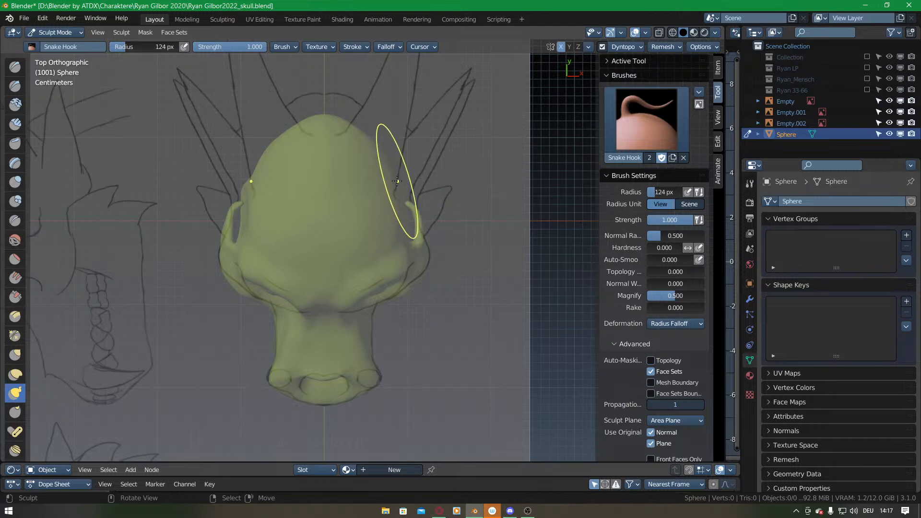
{"action": "middle_click_drag", "start_coordinate": [398, 188], "coordinate": [390, 122], "text": "shift"}
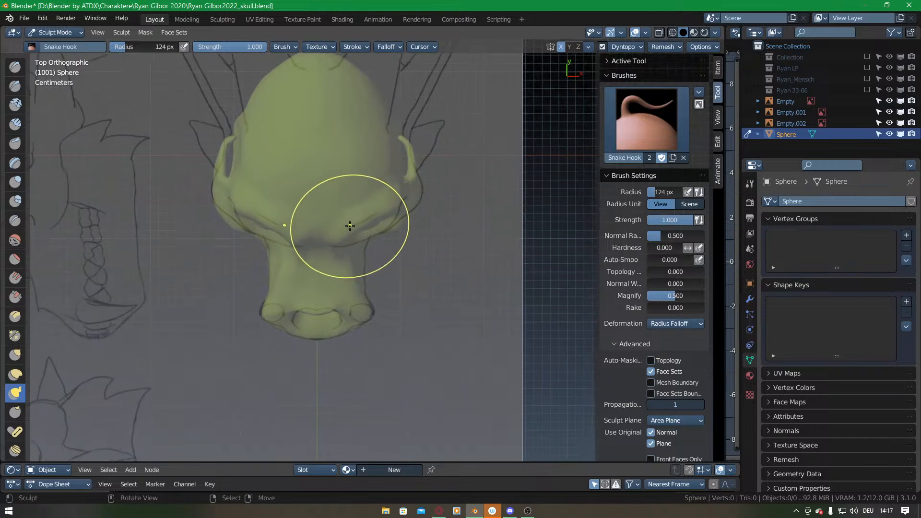
{"action": "left_click_drag", "start_coordinate": [349, 228], "coordinate": [361, 230]}
{"action": "mouse_move", "coordinate": [361, 230]}
{"action": "left_mouse_down"}
{"action": "mouse_move", "coordinate": [373, 223]}
{"action": "mouse_move", "coordinate": [345, 243]}
{"action": "mouse_move", "coordinate": [405, 185]}
{"action": "mouse_move", "coordinate": [400, 219]}
{"action": "left_mouse_up"}
Push the skull's underside inward beside the cheekbone arch with Snake Hook to widen the arch opening.
{"action": "mouse_move", "coordinate": [360, 312]}
{"action": "middle_mouse_down"}
{"action": "mouse_move", "coordinate": [367, 186]}
{"action": "mouse_move", "coordinate": [377, 189]}
{"action": "mouse_move", "coordinate": [325, 242]}
{"action": "mouse_move", "coordinate": [387, 265]}
{"action": "mouse_move", "coordinate": [283, 251]}
{"action": "mouse_move", "coordinate": [397, 250]}
{"action": "mouse_move", "coordinate": [386, 245]}
{"action": "mouse_move", "coordinate": [370, 264]}
{"action": "mouse_move", "coordinate": [381, 224]}
{"action": "mouse_move", "coordinate": [369, 230]}
{"action": "mouse_move", "coordinate": [333, 206]}
{"action": "middle_mouse_up"}
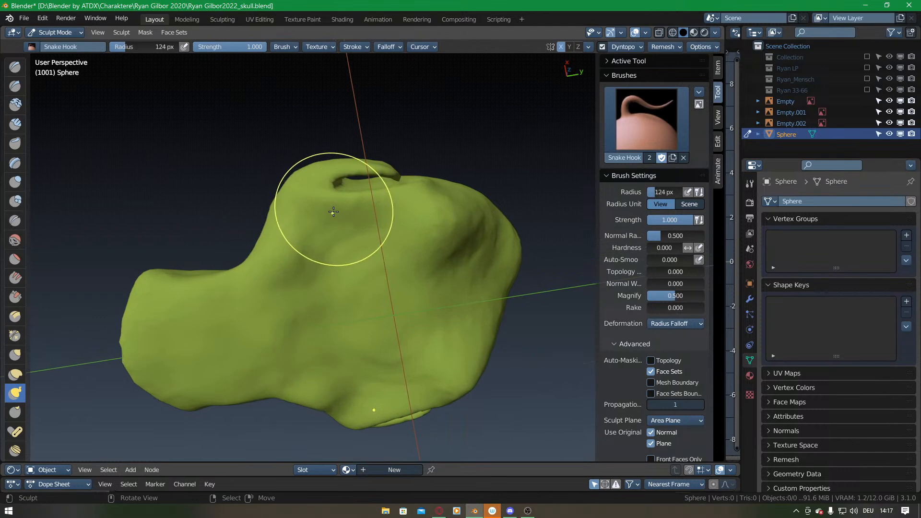
{"action": "left_click_drag", "start_coordinate": [334, 212], "coordinate": [329, 219]}
{"action": "left_click_drag", "start_coordinate": [329, 211], "coordinate": [410, 219]}
{"action": "middle_click_drag", "start_coordinate": [397, 225], "coordinate": [403, 243]}
{"action": "left_click_drag", "start_coordinate": [363, 219], "coordinate": [384, 230]}
{"action": "middle_click_drag", "start_coordinate": [395, 245], "coordinate": [391, 234]}
Check the Dyntopo settings and deepen the hollow beside and behind the cheekbone arch with Snake Hook.
{"action": "left_click", "coordinate": [622, 47]}
{"action": "left_click", "coordinate": [630, 67]}
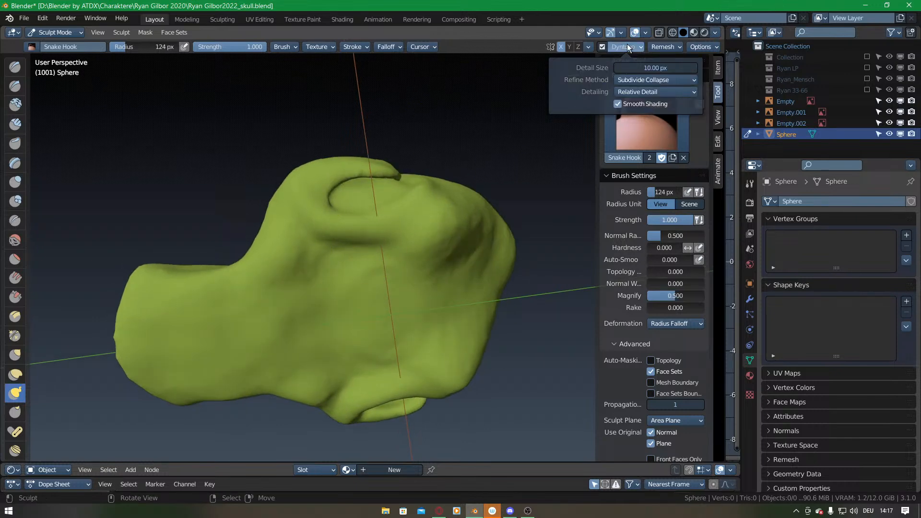
{"action": "left_click_drag", "start_coordinate": [350, 216], "coordinate": [347, 244]}
{"action": "middle_click_drag", "start_coordinate": [447, 244], "coordinate": [432, 241]}
{"action": "left_click_drag", "start_coordinate": [432, 241], "coordinate": [468, 241]}
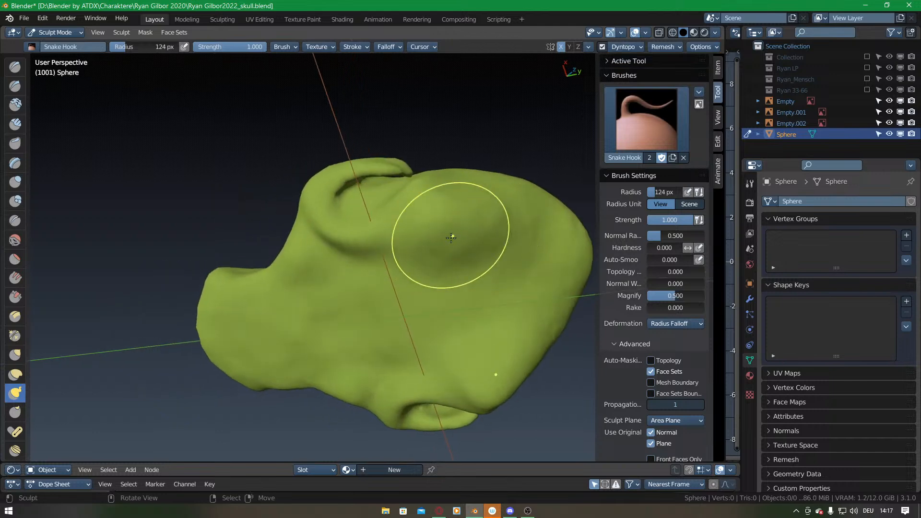
Refine the cheekbone area with Snake Hook from another angle and inspect the skull from below the side.
{"action": "mouse_move", "coordinate": [469, 242]}
{"action": "middle_mouse_down"}
{"action": "mouse_move", "coordinate": [412, 220]}
{"action": "mouse_move", "coordinate": [384, 192]}
{"action": "mouse_move", "coordinate": [357, 209]}
{"action": "mouse_move", "coordinate": [339, 269]}
{"action": "middle_mouse_up"}
{"action": "mouse_move", "coordinate": [340, 180]}
{"action": "left_mouse_down"}
{"action": "mouse_move", "coordinate": [368, 177]}
{"action": "mouse_move", "coordinate": [365, 158]}
{"action": "mouse_move", "coordinate": [372, 161]}
{"action": "left_mouse_up"}
{"action": "left_click_drag", "start_coordinate": [375, 162], "coordinate": [388, 170]}
{"action": "middle_click_drag", "start_coordinate": [355, 200], "coordinate": [350, 254]}
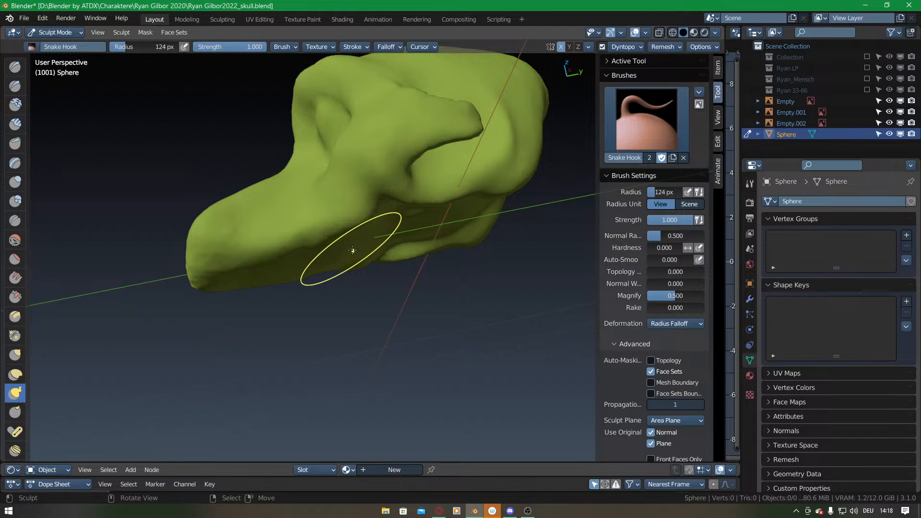
Carve the nose cavity deeper with the Clay brush, working from the front and from a lower angle.
{"action": "key", "text": "KP_3"}
{"action": "middle_click_drag", "start_coordinate": [235, 206], "coordinate": [356, 167], "text": "shift"}
{"action": "mouse_move", "coordinate": [357, 259]}
{"action": "middle_mouse_down", "text": "ctrl"}
{"action": "mouse_move", "coordinate": [357, 187]}
{"action": "mouse_move", "coordinate": [349, 214]}
{"action": "mouse_move", "coordinate": [345, 206]}
{"action": "mouse_move", "coordinate": [390, 181]}
{"action": "mouse_move", "coordinate": [409, 261]}
{"action": "mouse_move", "coordinate": [302, 284]}
{"action": "mouse_move", "coordinate": [393, 273]}
{"action": "mouse_move", "coordinate": [359, 267]}
{"action": "mouse_move", "coordinate": [343, 288]}
{"action": "middle_mouse_up", "text": "ctrl"}
{"action": "key", "text": "c"}
{"action": "scroll", "coordinate": [331, 295], "scroll_direction": "up", "scroll_amount": 2}
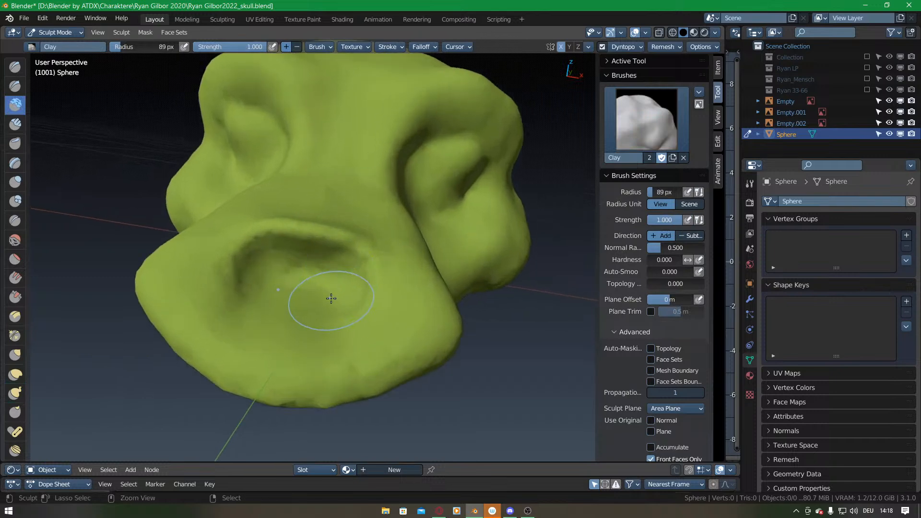
{"action": "mouse_move", "coordinate": [316, 286]}
{"action": "left_mouse_down"}
{"action": "mouse_move", "coordinate": [306, 311]}
{"action": "mouse_move", "coordinate": [302, 288]}
{"action": "left_mouse_up"}
{"action": "middle_click_drag", "start_coordinate": [323, 283], "coordinate": [336, 243]}
{"action": "left_click_drag", "start_coordinate": [312, 241], "coordinate": [347, 249]}
Hollow out the eye sockets beneath the brow ridges with the Clay brush.
{"action": "mouse_move", "coordinate": [384, 247]}
{"action": "middle_mouse_down"}
{"action": "mouse_move", "coordinate": [380, 206]}
{"action": "mouse_move", "coordinate": [305, 251]}
{"action": "middle_mouse_up"}
{"action": "middle_click_drag", "start_coordinate": [365, 265], "coordinate": [374, 240]}
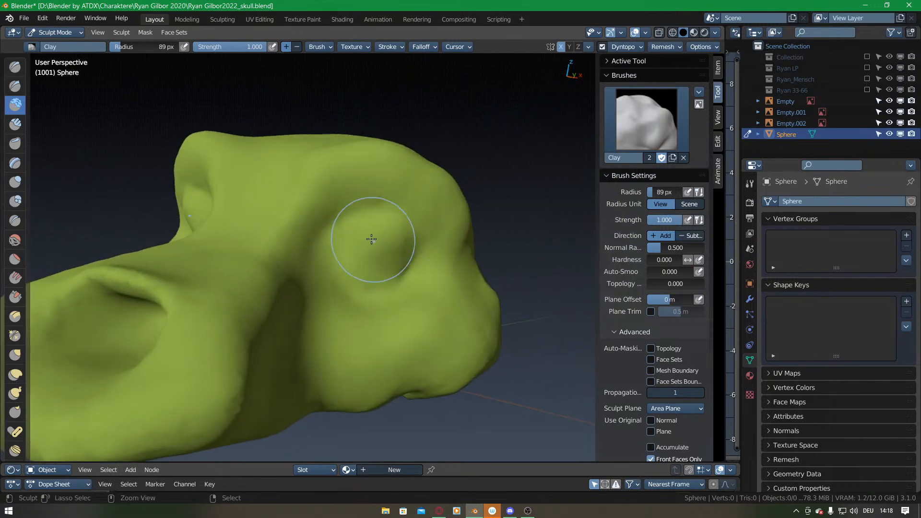
{"action": "left_click_drag", "start_coordinate": [362, 242], "coordinate": [387, 253]}
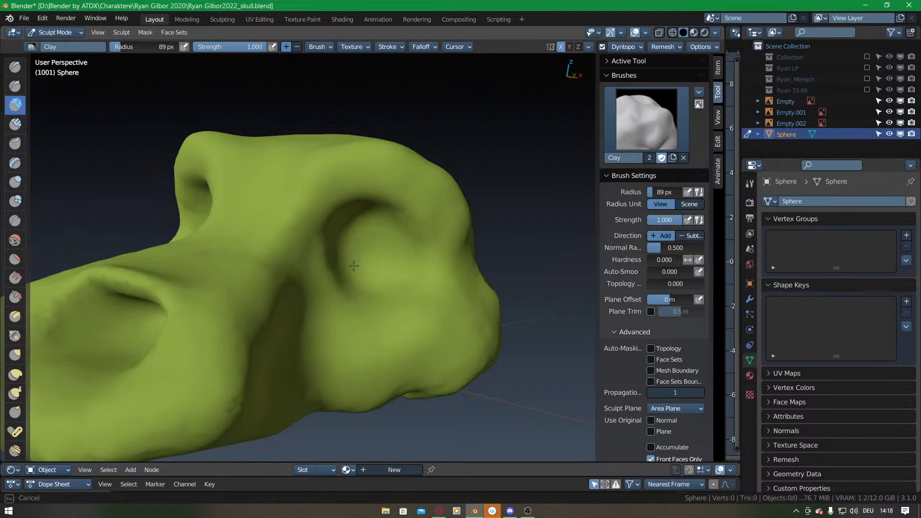
{"action": "mouse_move", "coordinate": [372, 267]}
{"action": "middle_mouse_down"}
{"action": "mouse_move", "coordinate": [358, 220]}
{"action": "mouse_move", "coordinate": [369, 230]}
{"action": "middle_mouse_up"}
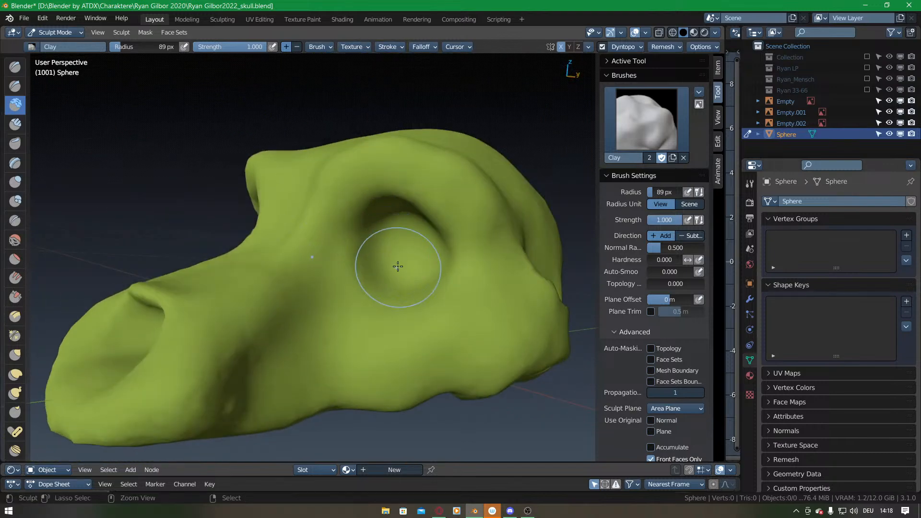
Pull the inner rims of the eye sockets to the reference outline with Snake Hook in front orthographic view.
{"action": "key", "text": "KP_1"}
{"action": "scroll", "coordinate": [365, 261], "scroll_direction": "up", "scroll_amount": 2}
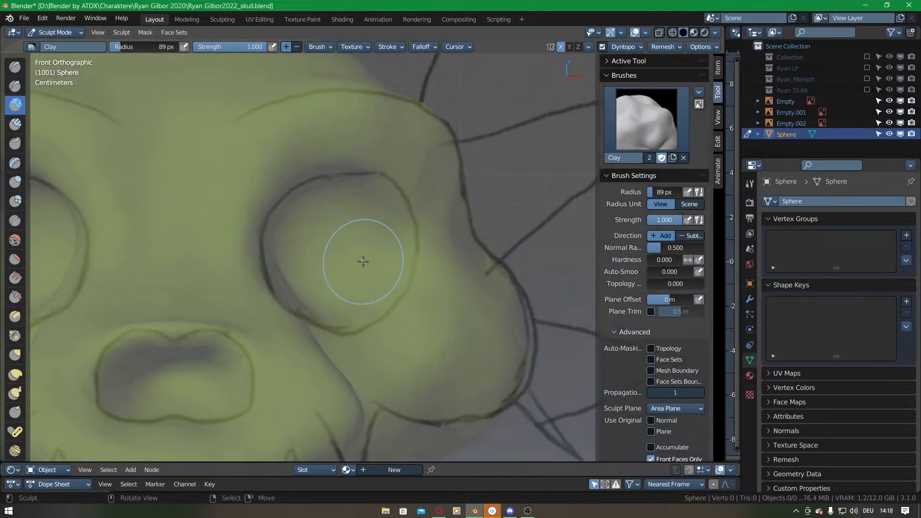
{"action": "key", "text": "k"}
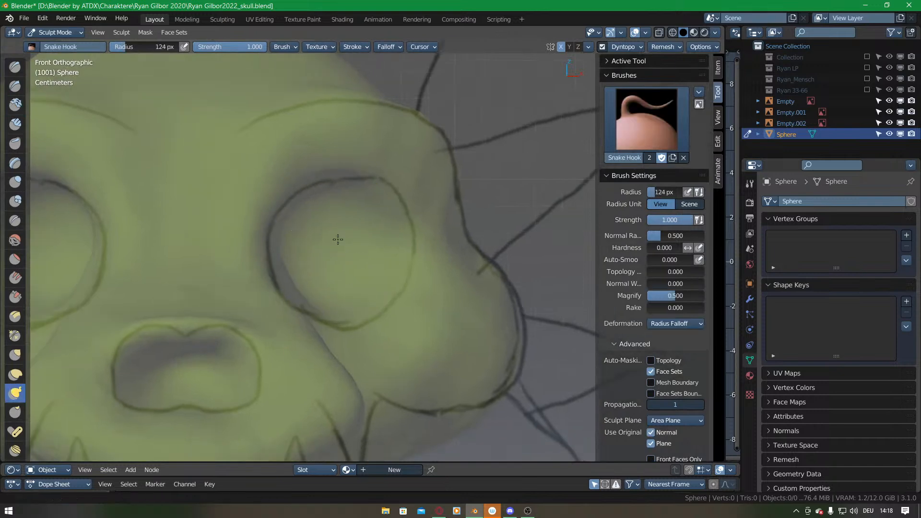
{"action": "scroll", "coordinate": [329, 235], "scroll_direction": "down", "scroll_amount": 3}
{"action": "left_click_drag", "start_coordinate": [316, 266], "coordinate": [307, 251]}
{"action": "left_click_drag", "start_coordinate": [307, 253], "coordinate": [322, 276]}
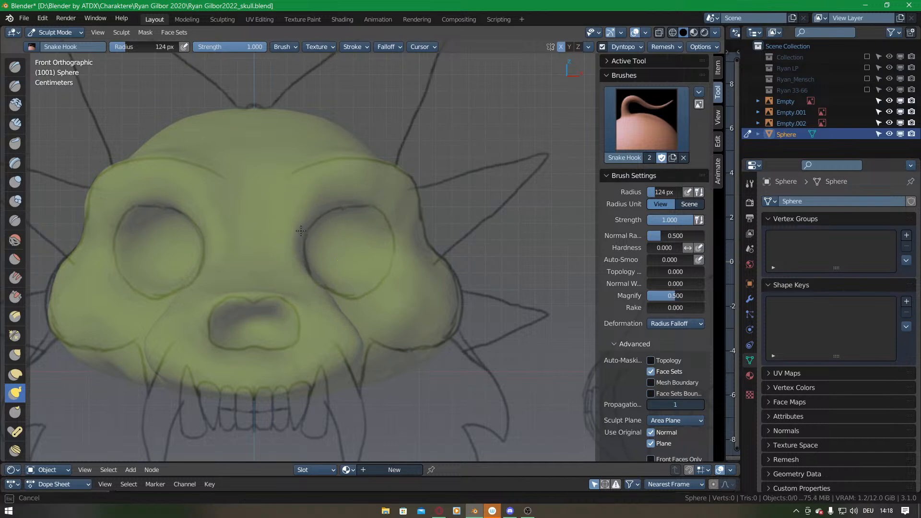
{"action": "mouse_move", "coordinate": [387, 255]}
{"action": "middle_mouse_down"}
{"action": "mouse_move", "coordinate": [290, 286]}
{"action": "mouse_move", "coordinate": [262, 270]}
{"action": "middle_mouse_up"}
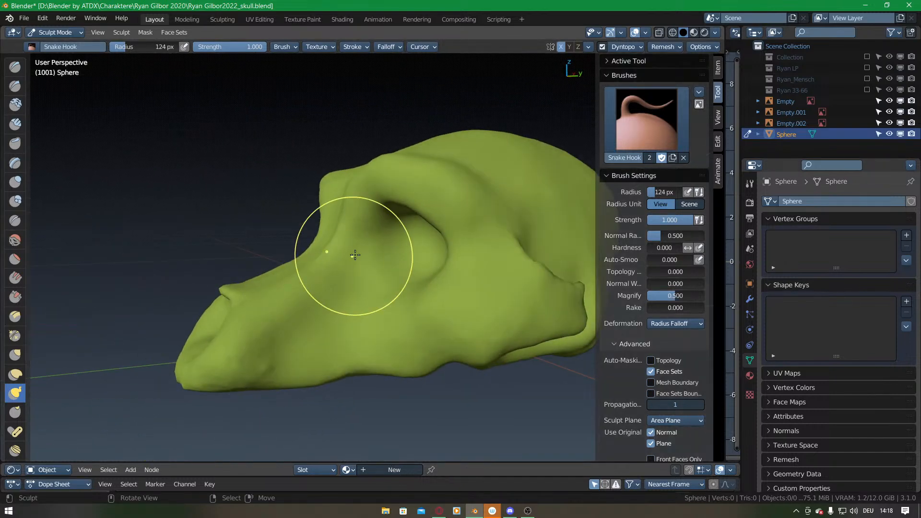
Fit the brow and forehead profile to the reference line with Snake Hook in right orthographic view.
{"action": "key", "text": "KP_3"}
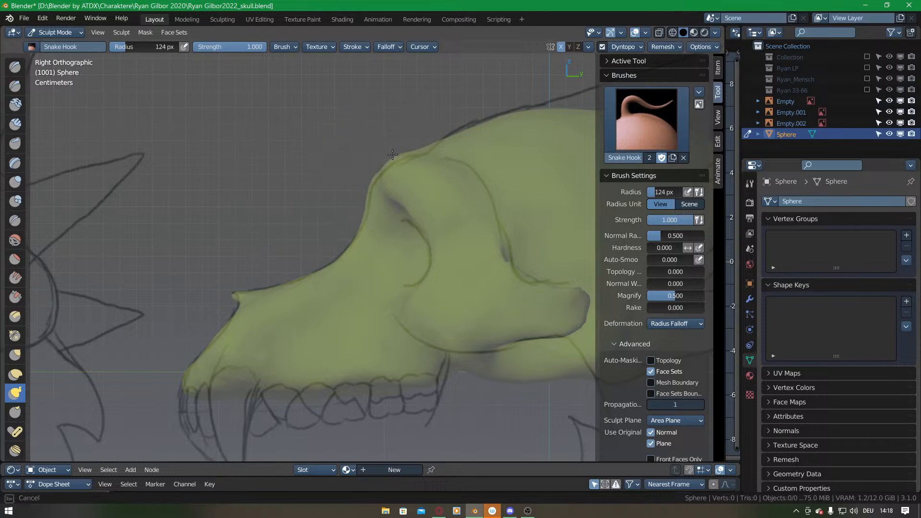
{"action": "left_click_drag", "start_coordinate": [420, 150], "coordinate": [425, 147]}
{"action": "mouse_move", "coordinate": [472, 167]}
{"action": "middle_mouse_down", "text": "shift"}
{"action": "mouse_move", "coordinate": [420, 198]}
{"action": "mouse_move", "coordinate": [342, 212]}
{"action": "middle_mouse_up", "text": "shift"}
{"action": "left_click_drag", "start_coordinate": [343, 183], "coordinate": [342, 171]}
Compare the jaw and cheekbone with the side reference and adjust the rear of the skull behind the cheekbone with Snake Hook.
{"action": "middle_click_drag", "start_coordinate": [386, 345], "coordinate": [390, 214], "text": "shift"}
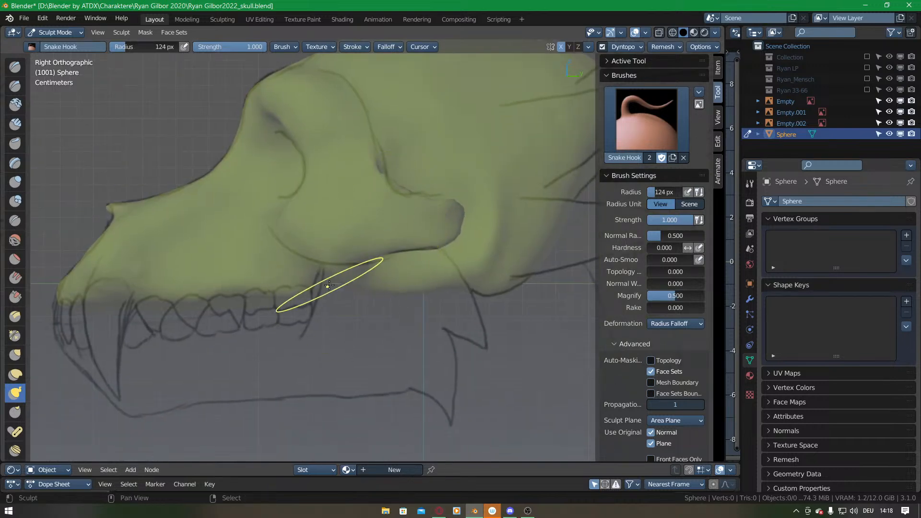
{"action": "middle_click_drag", "start_coordinate": [330, 284], "coordinate": [348, 273], "text": "shift"}
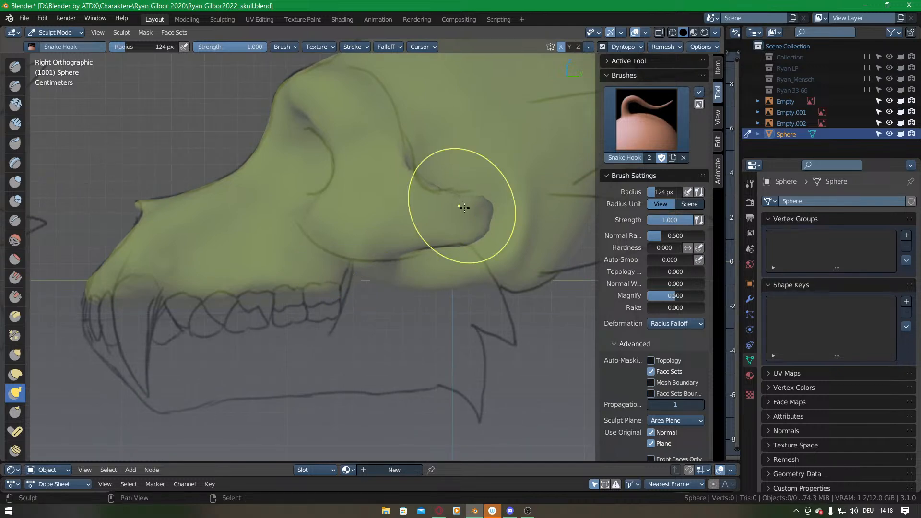
{"action": "middle_click_drag", "start_coordinate": [462, 211], "coordinate": [421, 203], "text": "shift"}
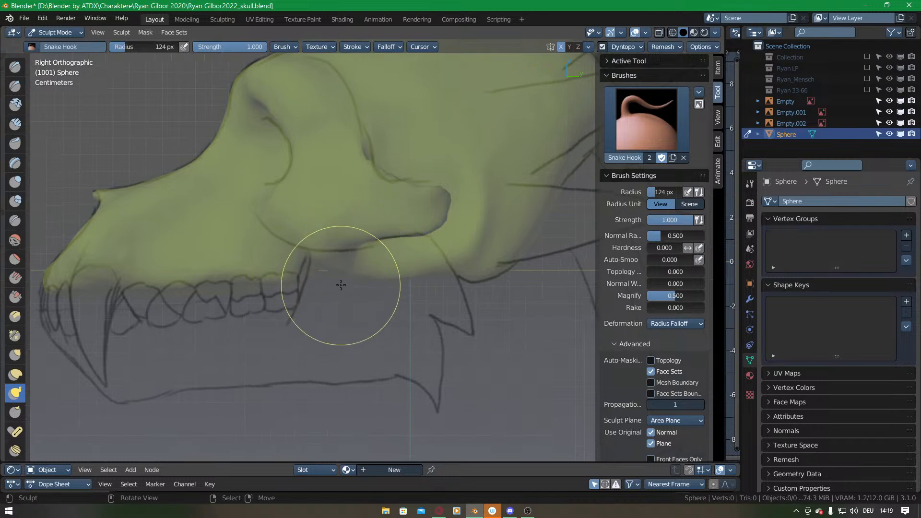
{"action": "scroll", "coordinate": [342, 247], "scroll_direction": "down", "scroll_amount": 3}
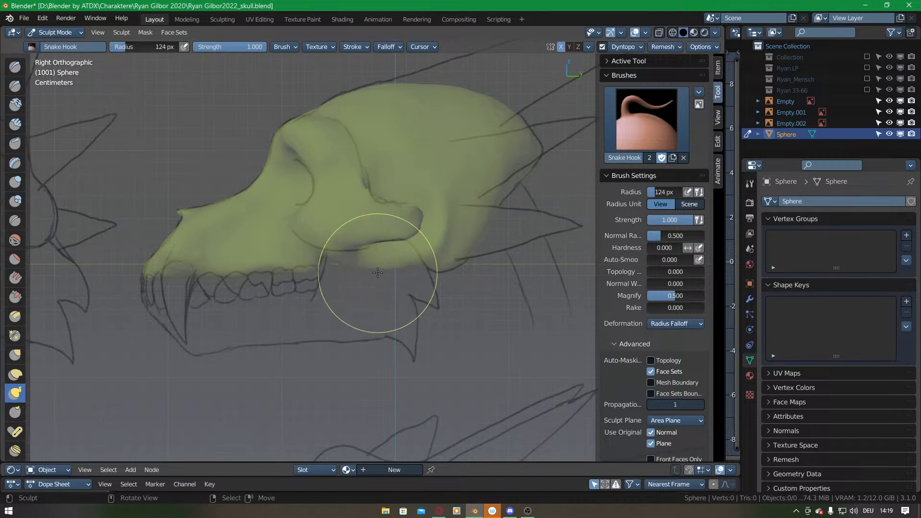
{"action": "left_click_drag", "start_coordinate": [447, 223], "coordinate": [451, 238]}
{"action": "mouse_move", "coordinate": [449, 202]}
{"action": "left_mouse_down"}
{"action": "mouse_move", "coordinate": [451, 225]}
{"action": "mouse_move", "coordinate": [448, 216]}
{"action": "mouse_move", "coordinate": [421, 222]}
{"action": "left_mouse_up"}
{"action": "middle_click_drag", "start_coordinate": [456, 142], "coordinate": [424, 194], "text": "shift"}
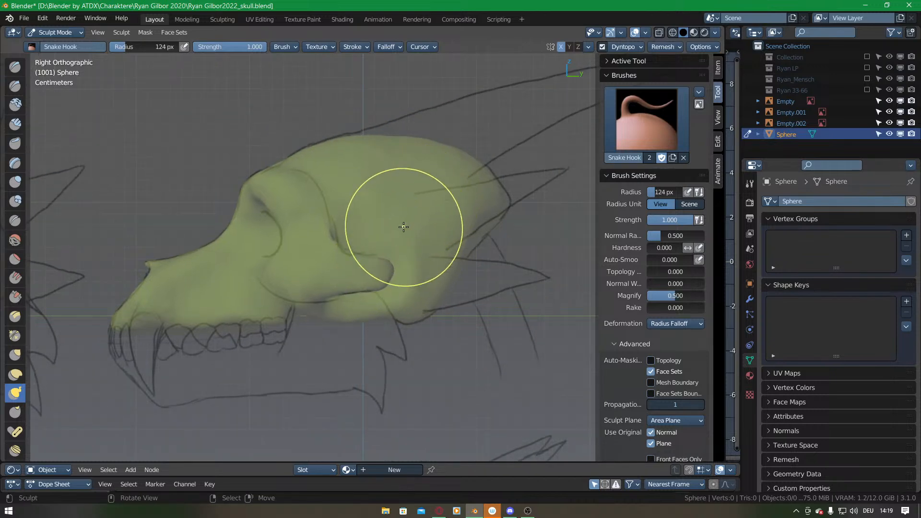
{"action": "middle_click_drag", "start_coordinate": [321, 220], "coordinate": [366, 278]}
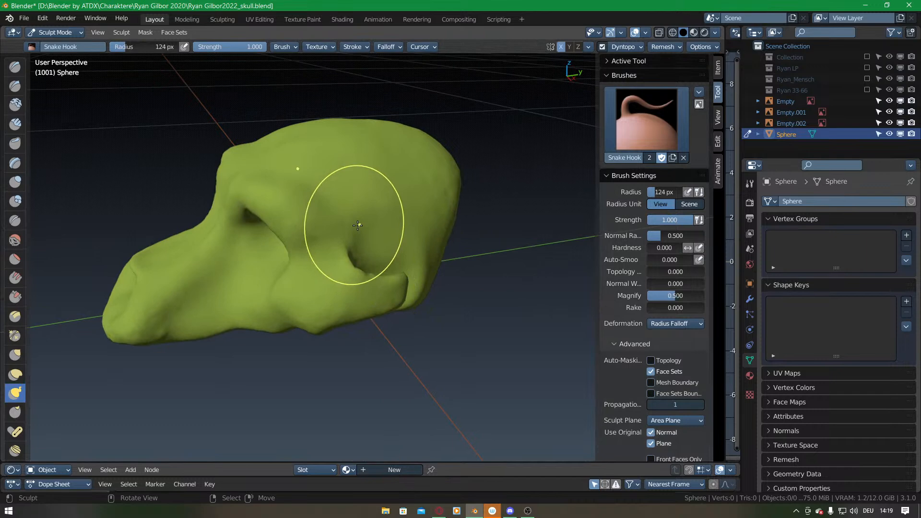
Build up raised horn bases on the upper rear of the cranium with the Clay brush, following the top and side references.
{"action": "key", "text": "KP_7"}
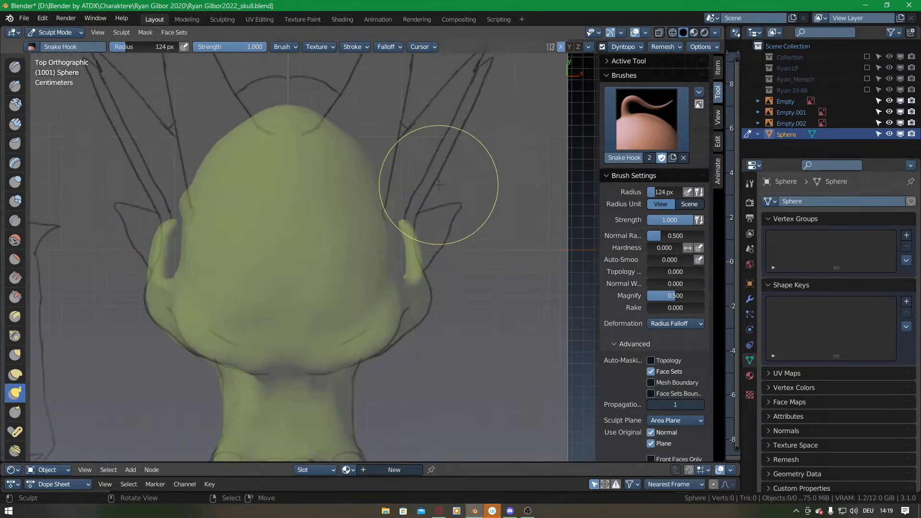
{"action": "middle_click_drag", "start_coordinate": [366, 181], "coordinate": [394, 238], "text": "shift"}
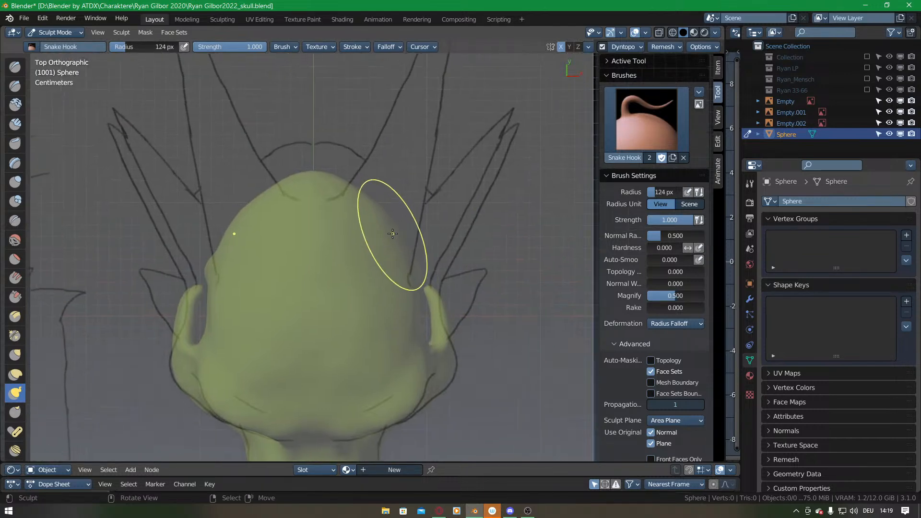
{"action": "key", "text": "c"}
{"action": "left_click_drag", "start_coordinate": [370, 242], "coordinate": [367, 239]}
{"action": "key", "text": "KP_3"}
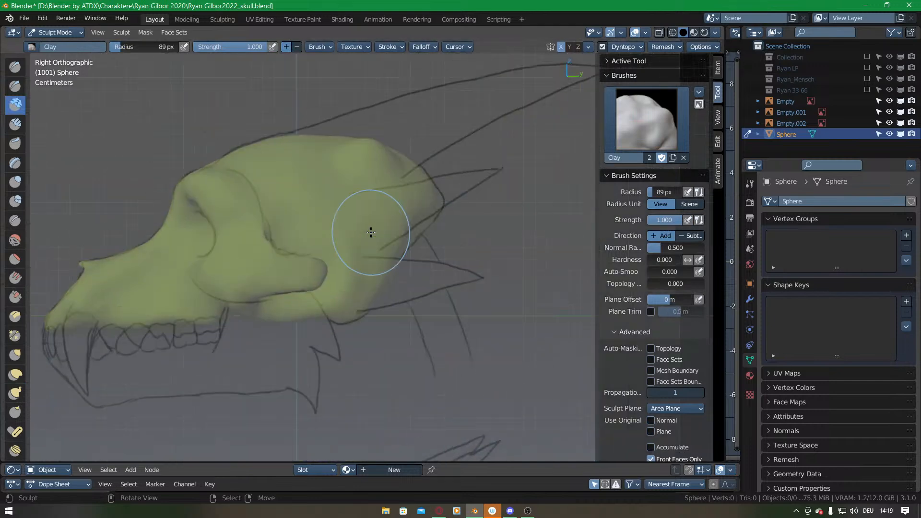
{"action": "mouse_move", "coordinate": [330, 149]}
{"action": "left_mouse_down"}
{"action": "mouse_move", "coordinate": [339, 153]}
{"action": "mouse_move", "coordinate": [327, 144]}
{"action": "mouse_move", "coordinate": [335, 144]}
{"action": "left_mouse_up"}
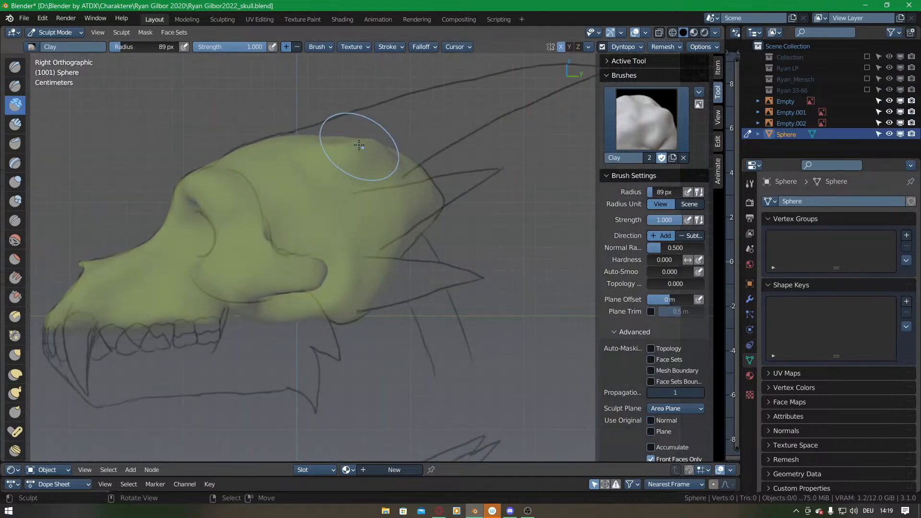
{"action": "key", "text": "KP_1"}
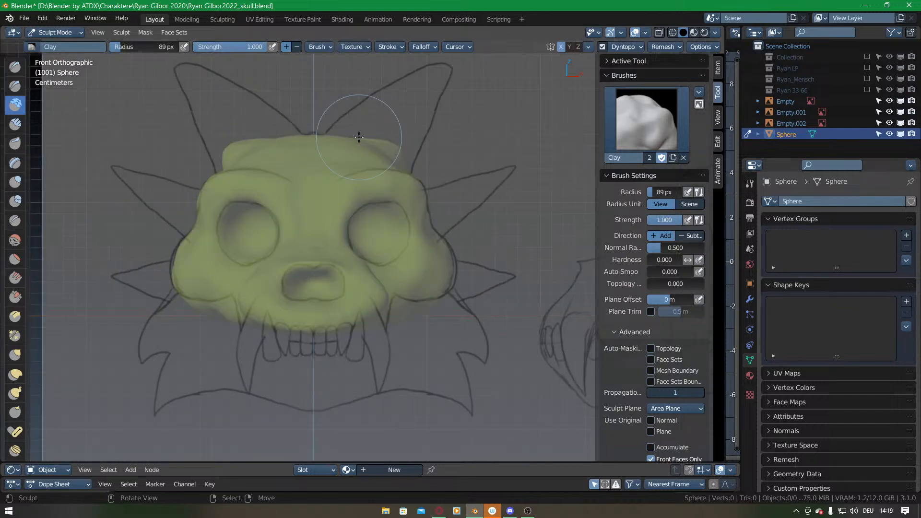
Pull the horn bases upward and backward out of the cranium with Snake Hook to start the two large horns.
{"action": "key", "text": "k"}
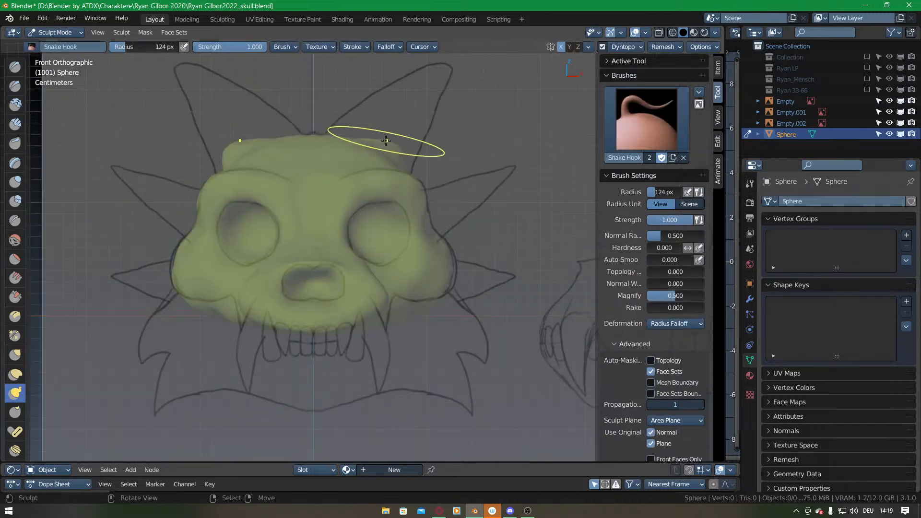
{"action": "mouse_move", "coordinate": [383, 144]}
{"action": "left_mouse_down"}
{"action": "mouse_move", "coordinate": [387, 132]}
{"action": "mouse_move", "coordinate": [367, 136]}
{"action": "mouse_move", "coordinate": [380, 123]}
{"action": "left_mouse_up"}
{"action": "key", "text": "KP_3"}
{"action": "mouse_move", "coordinate": [381, 124]}
{"action": "middle_mouse_down"}
{"action": "mouse_move", "coordinate": [390, 154]}
{"action": "mouse_move", "coordinate": [433, 133]}
{"action": "middle_mouse_up"}
{"action": "mouse_move", "coordinate": [433, 133]}
{"action": "left_mouse_down"}
{"action": "mouse_move", "coordinate": [499, 103]}
{"action": "mouse_move", "coordinate": [504, 79]}
{"action": "left_mouse_up"}
Stretch the large horns back to the reference tip and fill out their lower edge with Snake Hook in right orthographic view.
{"action": "key", "text": "KP_3"}
{"action": "middle_click_drag", "start_coordinate": [453, 117], "coordinate": [374, 203], "text": "shift"}
{"action": "left_click_drag", "start_coordinate": [423, 174], "coordinate": [461, 164]}
{"action": "left_click_drag", "start_coordinate": [465, 163], "coordinate": [523, 154]}
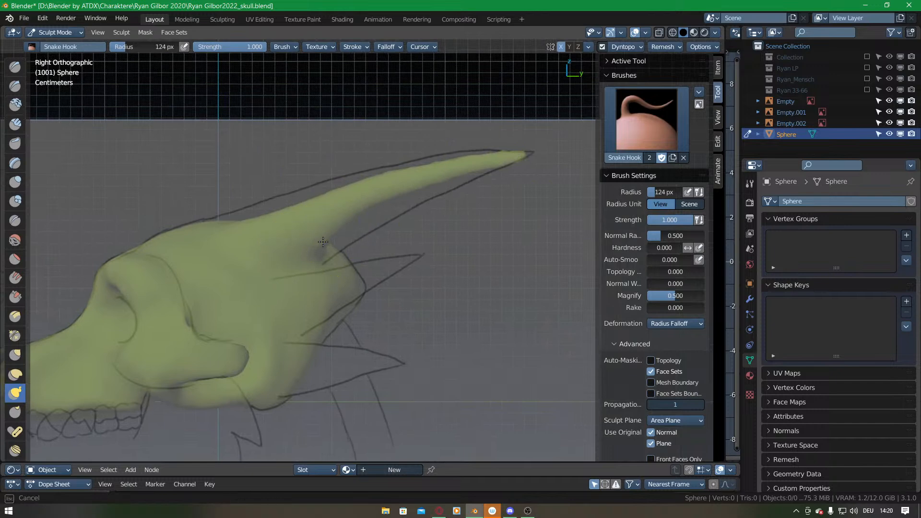
{"action": "left_click_drag", "start_coordinate": [335, 226], "coordinate": [390, 198]}
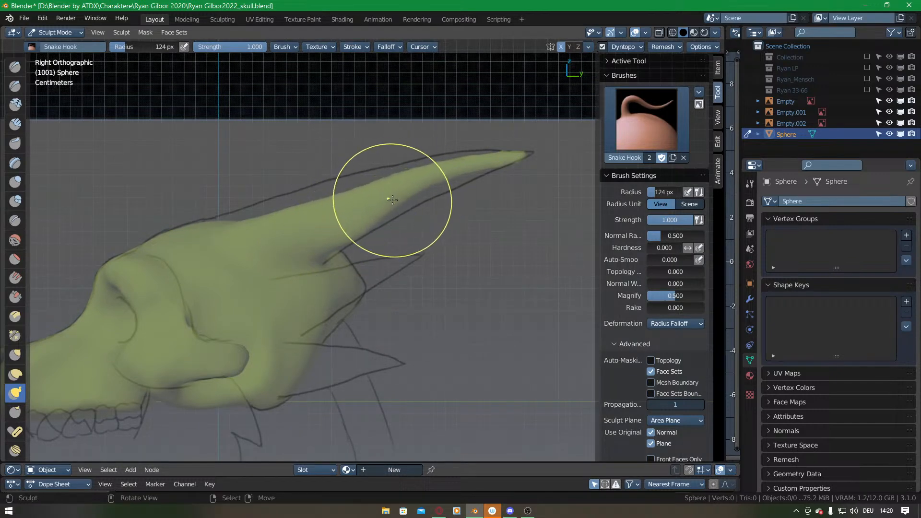
Thicken the large horns from shaft to base with Inflate/Deflate until they fill the side reference outline.
{"action": "key", "text": "i"}
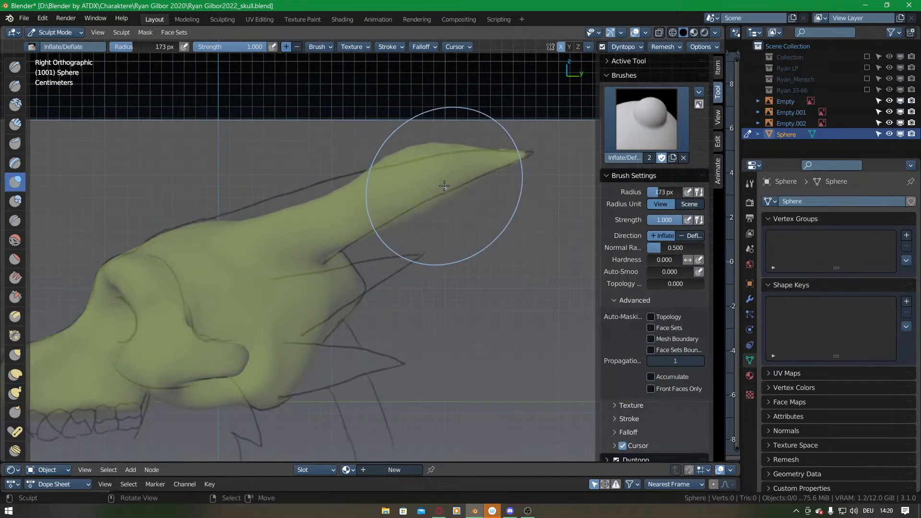
{"action": "mouse_move", "coordinate": [416, 183]}
{"action": "left_mouse_down"}
{"action": "mouse_move", "coordinate": [455, 168]}
{"action": "mouse_move", "coordinate": [240, 230]}
{"action": "mouse_move", "coordinate": [269, 224]}
{"action": "left_mouse_up"}
{"action": "left_click_drag", "start_coordinate": [332, 215], "coordinate": [392, 219]}
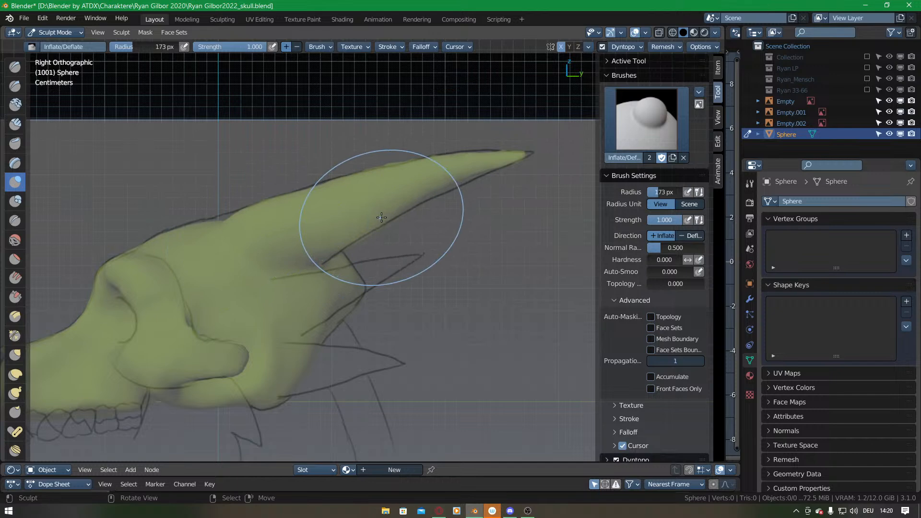
Align the large horns' inner edges and tips with the reference using Snake Hook in top orthographic view.
{"action": "key", "text": "k"}
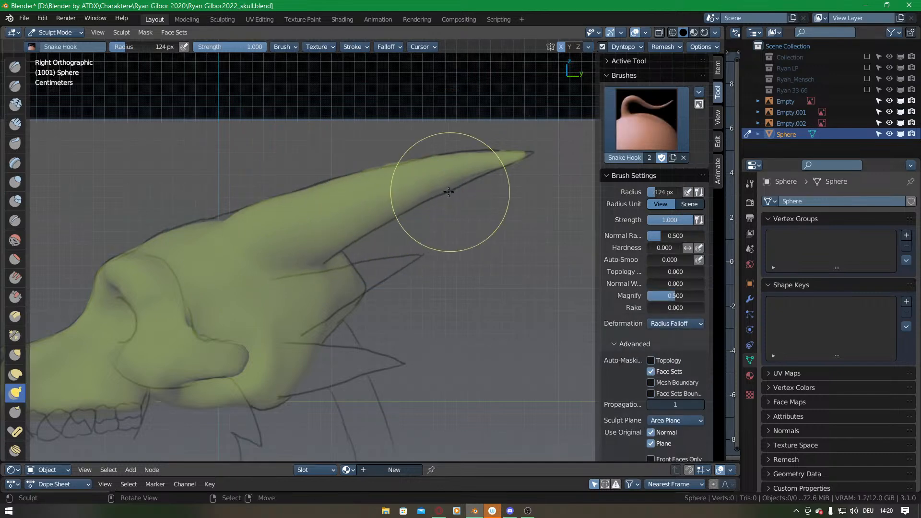
{"action": "key", "text": "KP_7"}
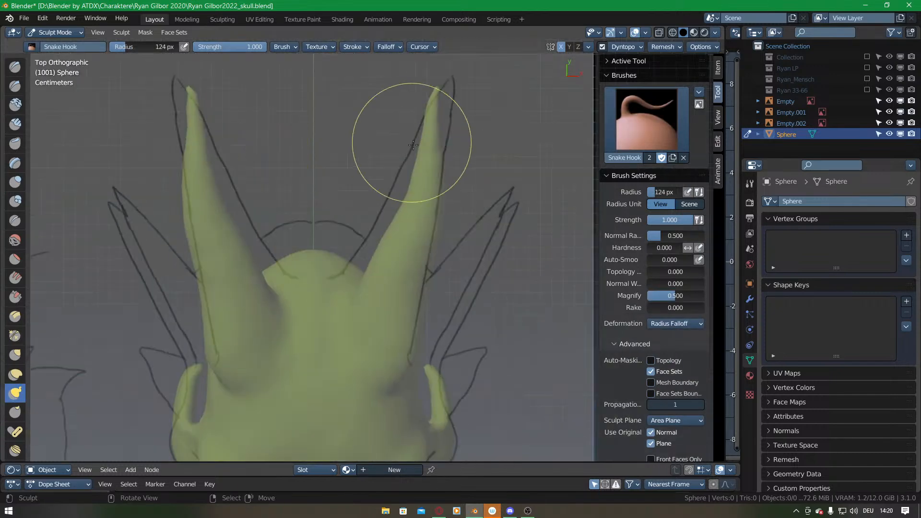
{"action": "scroll", "coordinate": [359, 272], "scroll_direction": "down", "scroll_amount": 3}
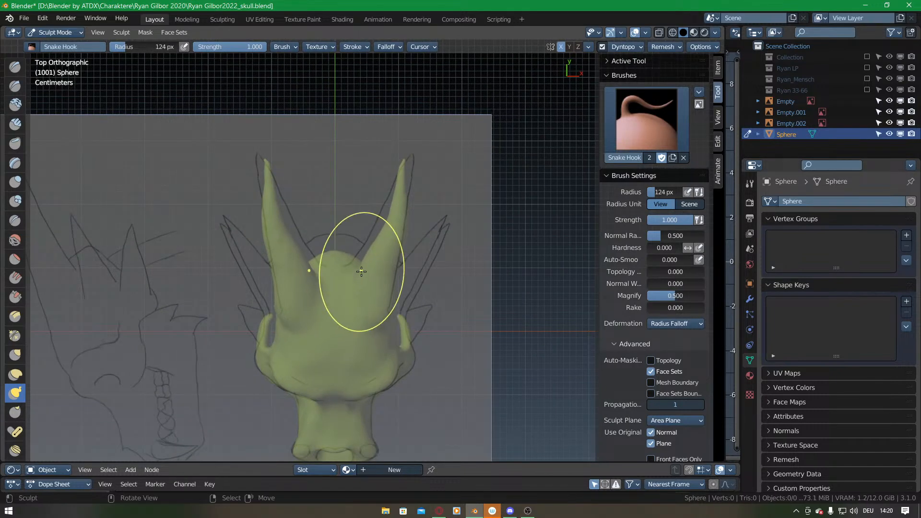
{"action": "left_click_drag", "start_coordinate": [352, 283], "coordinate": [388, 214]}
{"action": "left_click_drag", "start_coordinate": [404, 170], "coordinate": [407, 172]}
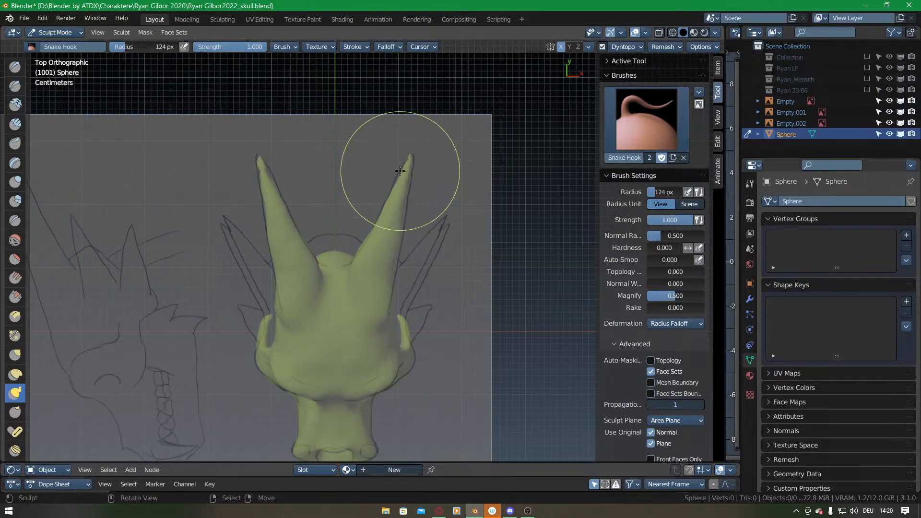
Adjust the horn tips to the side reference with Snake Hook in right orthographic view.
{"action": "key", "text": "KP_3"}
{"action": "left_click_drag", "start_coordinate": [450, 203], "coordinate": [452, 202]}
{"action": "scroll", "coordinate": [456, 185], "scroll_direction": "up", "scroll_amount": 3}
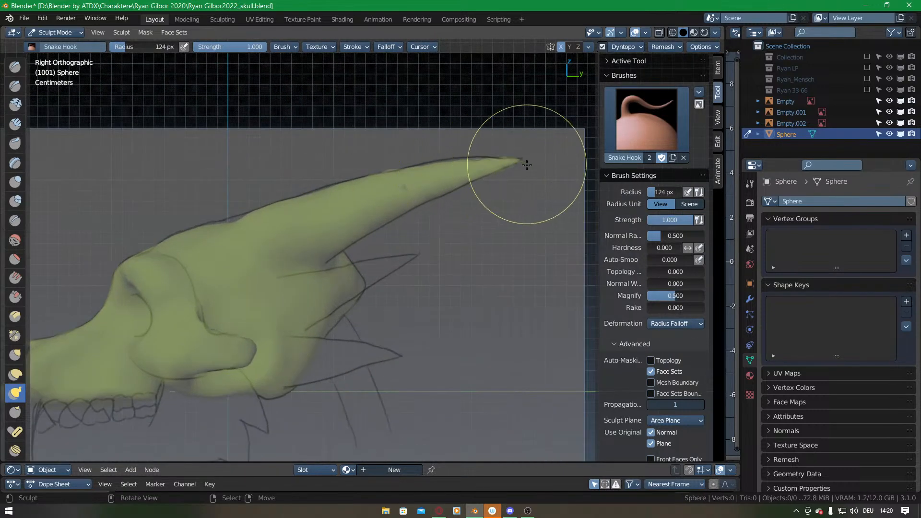
Thicken the upper horn shafts and tips with Inflate/Deflate in top orthographic view and compare them with the side reference.
{"action": "key", "text": "KP_7"}
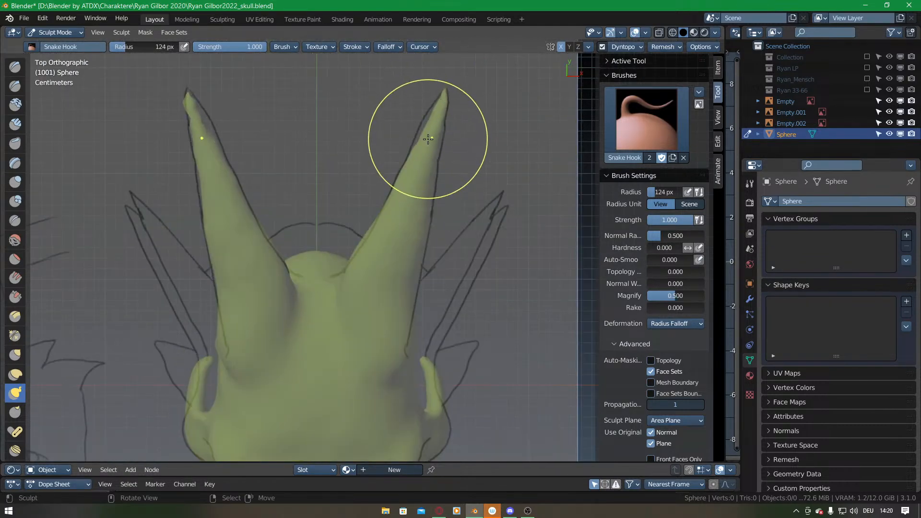
{"action": "key", "text": "i"}
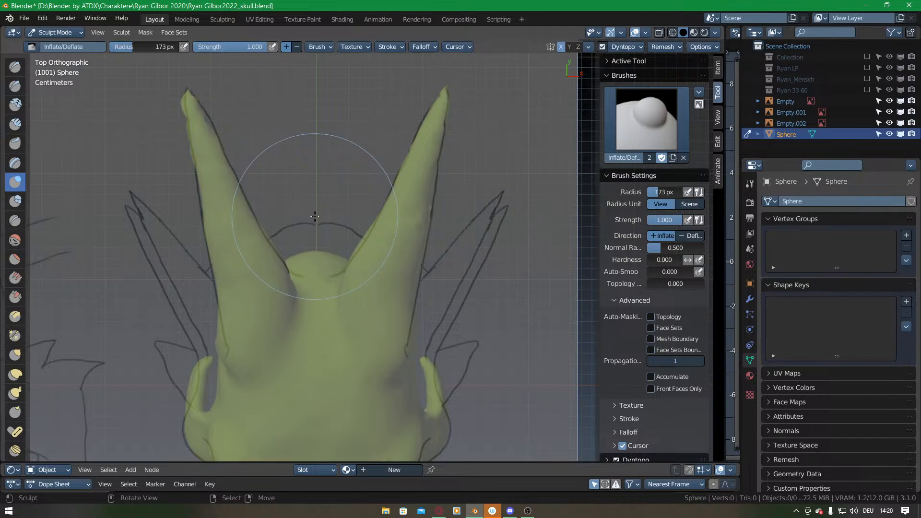
{"action": "key", "text": "KP_3"}
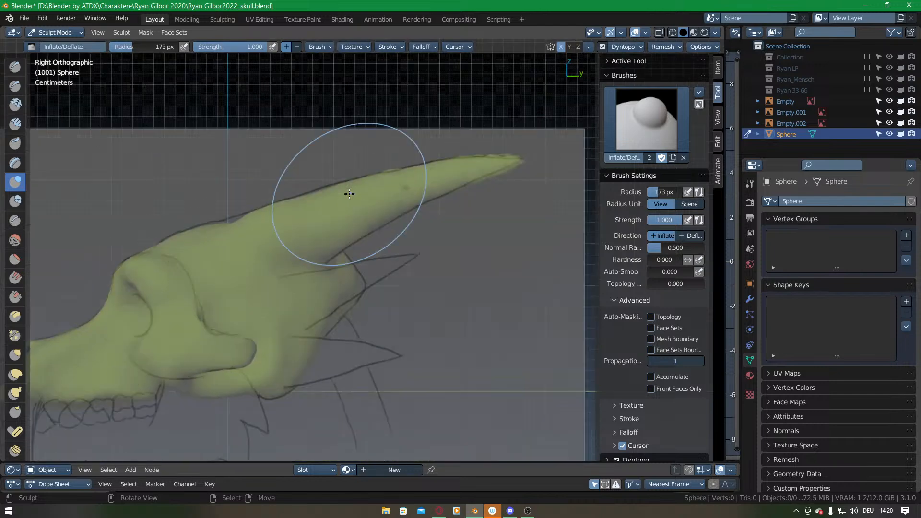
Shape the transition from the top of the cranium into the horns with Snake Hook along the side reference line.
{"action": "middle_click_drag", "start_coordinate": [379, 271], "coordinate": [497, 198], "text": "shift"}
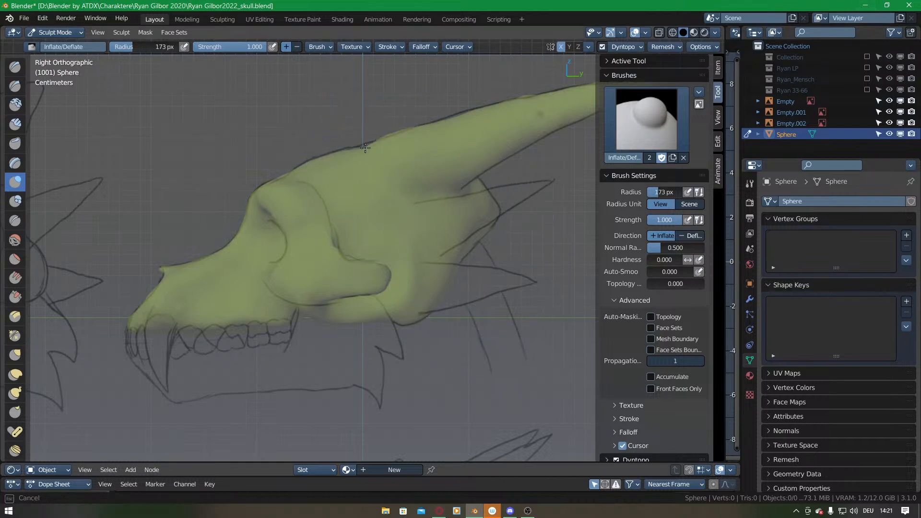
{"action": "key", "text": "k"}
{"action": "mouse_move", "coordinate": [347, 162]}
{"action": "left_mouse_down"}
{"action": "mouse_move", "coordinate": [360, 142]}
{"action": "mouse_move", "coordinate": [384, 144]}
{"action": "left_mouse_up"}
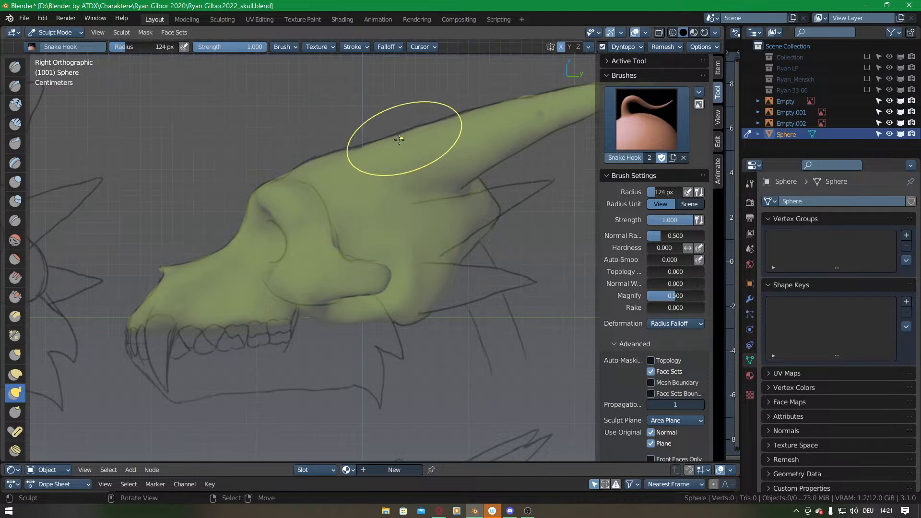
Build up the large horn's shaft with Clay and smooth it from the root toward the tip.
{"action": "middle_click_drag", "start_coordinate": [506, 191], "coordinate": [400, 170], "text": "shift"}
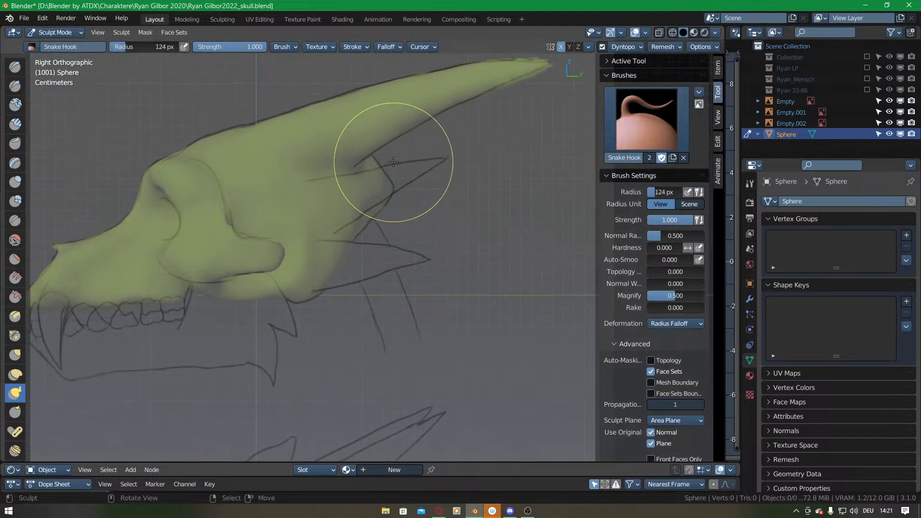
{"action": "middle_click_drag", "start_coordinate": [502, 67], "coordinate": [440, 144], "text": "shift"}
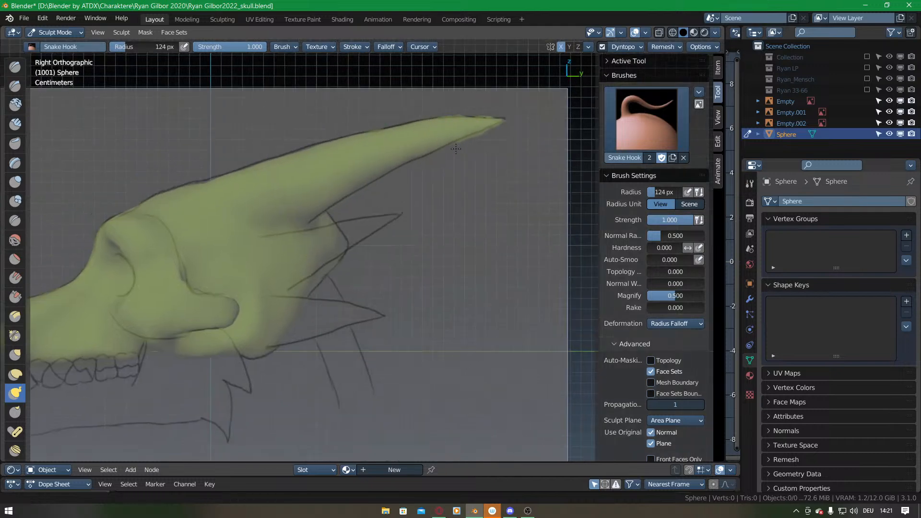
{"action": "left_click", "coordinate": [620, 48]}
{"action": "left_click", "coordinate": [631, 68]}
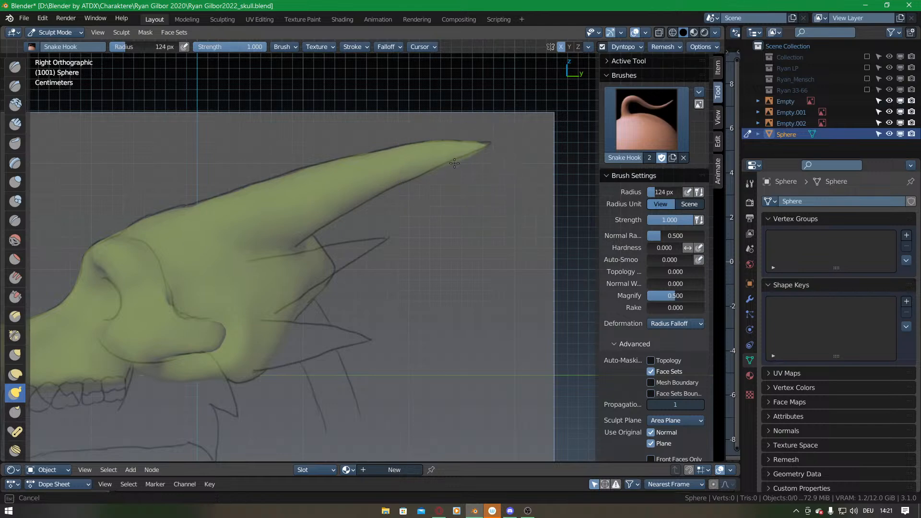
{"action": "mouse_move", "coordinate": [384, 174]}
{"action": "middle_mouse_down"}
{"action": "mouse_move", "coordinate": [394, 314]}
{"action": "mouse_move", "coordinate": [354, 267]}
{"action": "mouse_move", "coordinate": [387, 161]}
{"action": "mouse_move", "coordinate": [343, 297]}
{"action": "mouse_move", "coordinate": [398, 263]}
{"action": "middle_mouse_up"}
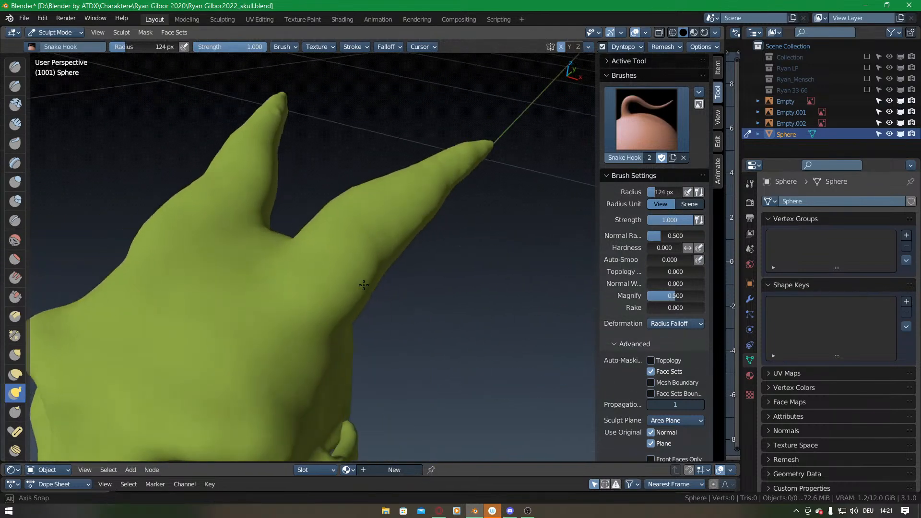
{"action": "key", "text": "c"}
{"action": "left_click_drag", "start_coordinate": [345, 258], "coordinate": [382, 230]}
{"action": "mouse_move", "coordinate": [424, 195]}
{"action": "left_mouse_down", "text": "shift"}
{"action": "mouse_move", "coordinate": [401, 221]}
{"action": "mouse_move", "coordinate": [456, 180]}
{"action": "left_mouse_up", "text": "shift"}
{"action": "left_click_drag", "start_coordinate": [459, 178], "coordinate": [371, 236], "text": "shift"}
Fill out the remaining sides of the large horns' lower shafts with Clay from several angles.
{"action": "middle_click_drag", "start_coordinate": [361, 231], "coordinate": [409, 251]}
{"action": "mouse_move", "coordinate": [409, 250]}
{"action": "left_mouse_down"}
{"action": "mouse_move", "coordinate": [405, 286]}
{"action": "mouse_move", "coordinate": [417, 273]}
{"action": "left_mouse_up"}
{"action": "mouse_move", "coordinate": [412, 251]}
{"action": "middle_mouse_down"}
{"action": "mouse_move", "coordinate": [366, 305]}
{"action": "mouse_move", "coordinate": [361, 325]}
{"action": "middle_mouse_up"}
{"action": "mouse_move", "coordinate": [362, 325]}
{"action": "left_mouse_down"}
{"action": "mouse_move", "coordinate": [386, 234]}
{"action": "mouse_move", "coordinate": [355, 240]}
{"action": "left_mouse_up"}
{"action": "mouse_move", "coordinate": [355, 240]}
{"action": "middle_mouse_down"}
{"action": "mouse_move", "coordinate": [376, 312]}
{"action": "mouse_move", "coordinate": [431, 295]}
{"action": "middle_mouse_up"}
{"action": "left_click_drag", "start_coordinate": [423, 274], "coordinate": [443, 278]}
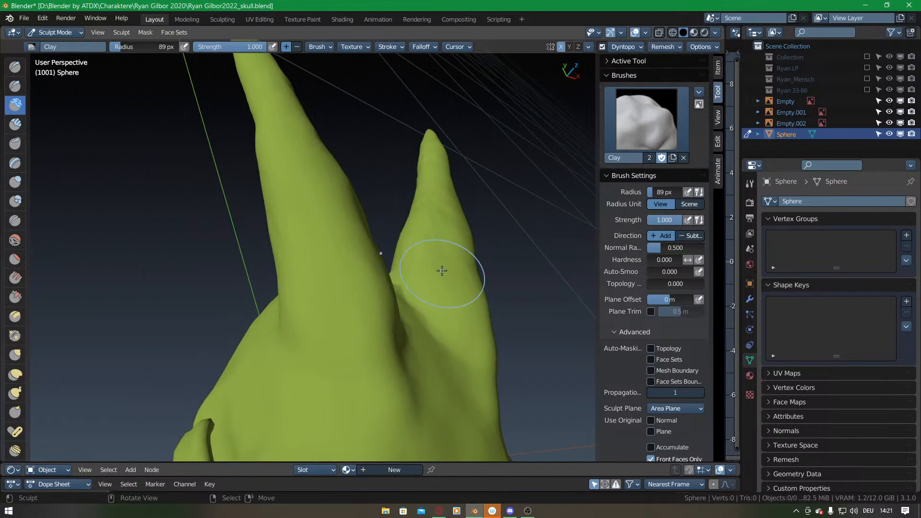
{"action": "middle_click_drag", "start_coordinate": [449, 203], "coordinate": [350, 282]}
{"action": "mouse_move", "coordinate": [357, 243]}
{"action": "middle_mouse_down"}
{"action": "mouse_move", "coordinate": [405, 171]}
{"action": "mouse_move", "coordinate": [363, 154]}
{"action": "mouse_move", "coordinate": [339, 226]}
{"action": "mouse_move", "coordinate": [352, 239]}
{"action": "mouse_move", "coordinate": [278, 288]}
{"action": "middle_mouse_up"}
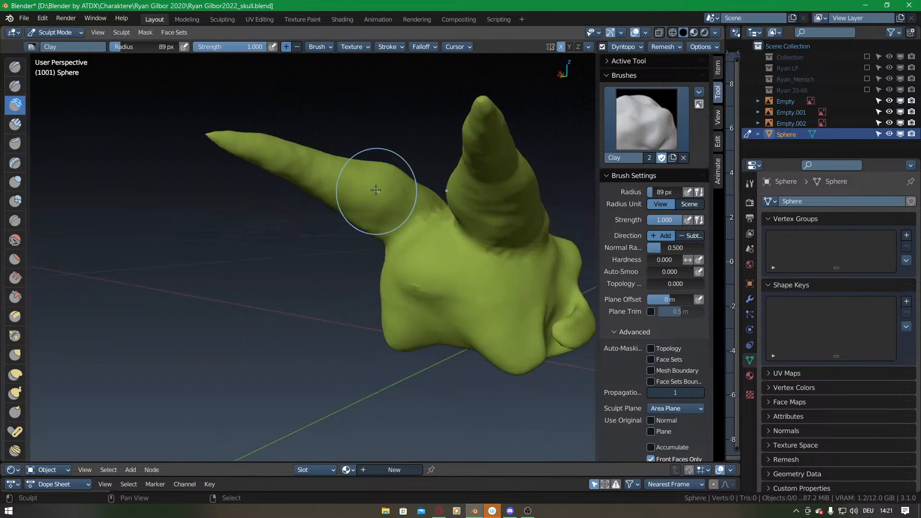
Pull the large horns' inner edges onto the reference lines with Snake Hook in top orthographic view.
{"action": "mouse_move", "coordinate": [349, 217]}
{"action": "middle_mouse_down"}
{"action": "mouse_move", "coordinate": [422, 174]}
{"action": "mouse_move", "coordinate": [436, 206]}
{"action": "mouse_move", "coordinate": [391, 185]}
{"action": "mouse_move", "coordinate": [403, 201]}
{"action": "middle_mouse_up"}
{"action": "key", "text": "KP_7"}
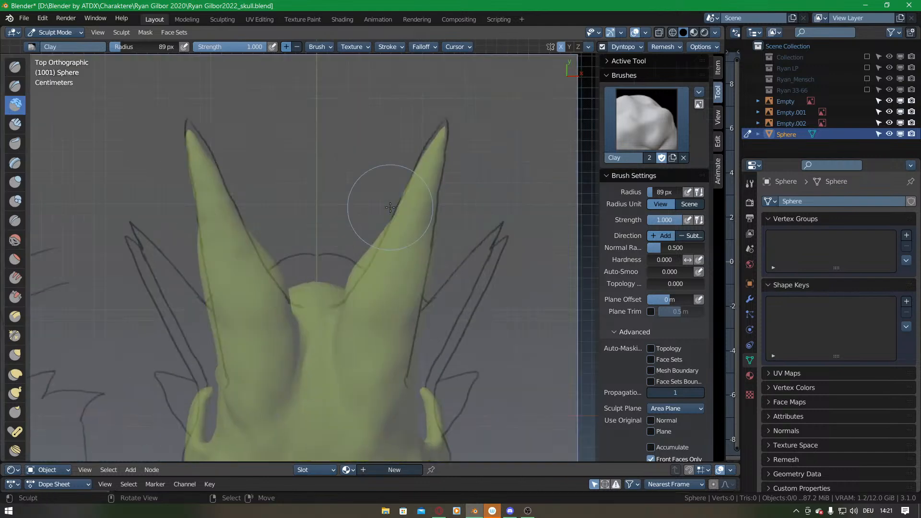
{"action": "middle_click_drag", "start_coordinate": [413, 250], "coordinate": [411, 211], "text": "shift"}
{"action": "key", "text": "k"}
{"action": "left_click_drag", "start_coordinate": [357, 223], "coordinate": [374, 213]}
{"action": "left_click_drag", "start_coordinate": [375, 209], "coordinate": [384, 201]}
Fit the large horns' outer edges to the top reference from the lower shaft up to the tips with Snake Hook.
{"action": "middle_click_drag", "start_coordinate": [424, 325], "coordinate": [411, 270], "text": "shift"}
{"action": "left_click_drag", "start_coordinate": [407, 257], "coordinate": [405, 251]}
{"action": "left_click_drag", "start_coordinate": [416, 208], "coordinate": [413, 204]}
{"action": "left_click_drag", "start_coordinate": [418, 197], "coordinate": [416, 188]}
{"action": "left_click_drag", "start_coordinate": [424, 170], "coordinate": [422, 160]}
{"action": "left_click_drag", "start_coordinate": [429, 147], "coordinate": [428, 138]}
{"action": "middle_click_drag", "start_coordinate": [431, 137], "coordinate": [414, 224], "text": "shift"}
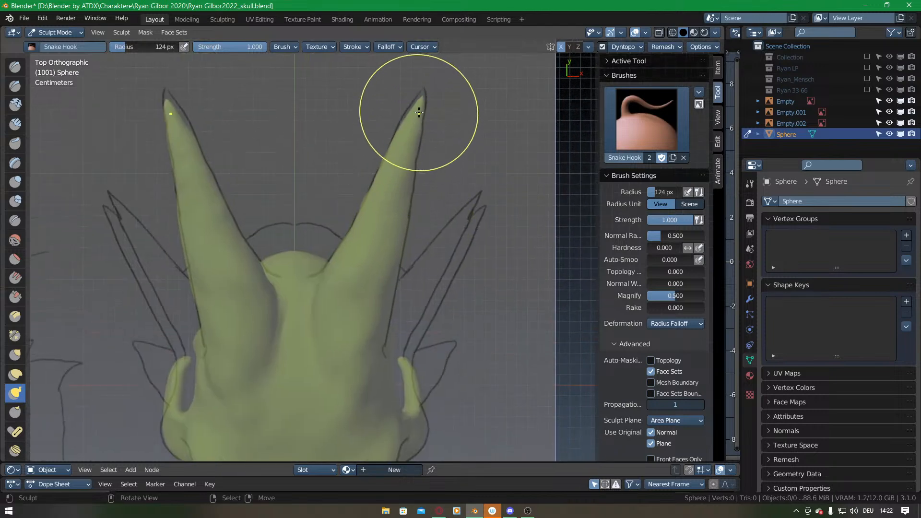
Fit the large horn's tip and upper contour to the side reference with Snake Hook in right orthographic view.
{"action": "key", "text": "KP_3"}
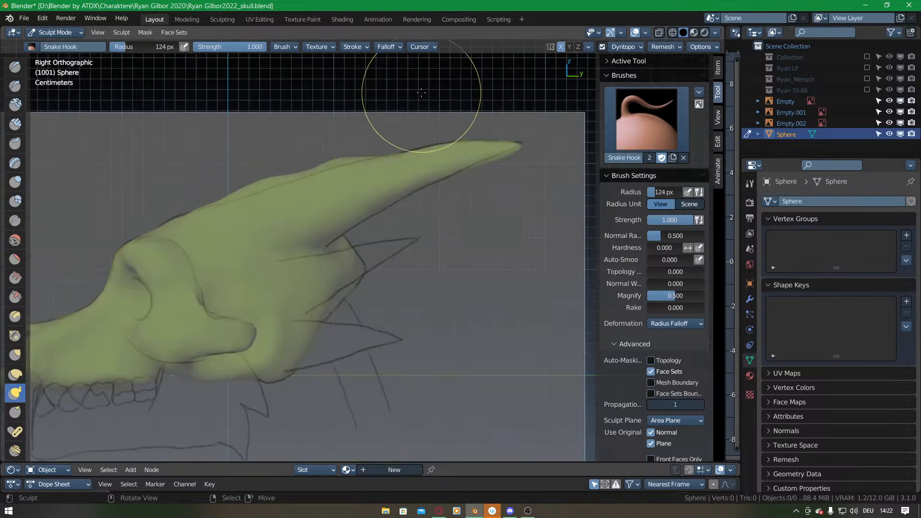
{"action": "left_click_drag", "start_coordinate": [499, 168], "coordinate": [501, 131]}
{"action": "key", "text": "ctrl+z"}
{"action": "left_click_drag", "start_coordinate": [508, 181], "coordinate": [503, 157]}
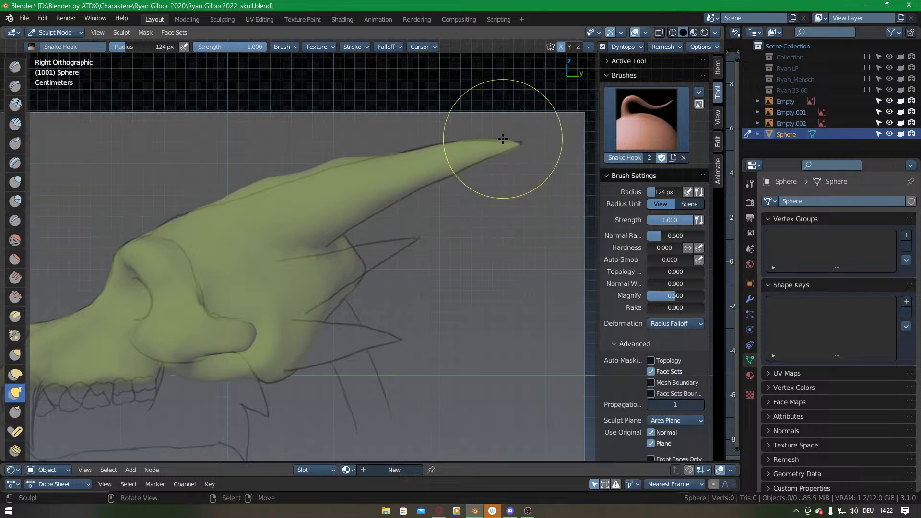
{"action": "middle_click_drag", "start_coordinate": [312, 227], "coordinate": [371, 207], "text": "shift"}
{"action": "left_click_drag", "start_coordinate": [300, 166], "coordinate": [302, 174]}
{"action": "left_click_drag", "start_coordinate": [391, 140], "coordinate": [397, 143]}
{"action": "mouse_move", "coordinate": [369, 246]}
{"action": "middle_mouse_down"}
{"action": "mouse_move", "coordinate": [381, 267]}
{"action": "mouse_move", "coordinate": [438, 181]}
{"action": "mouse_move", "coordinate": [351, 332]}
{"action": "mouse_move", "coordinate": [333, 291]}
{"action": "middle_mouse_up"}
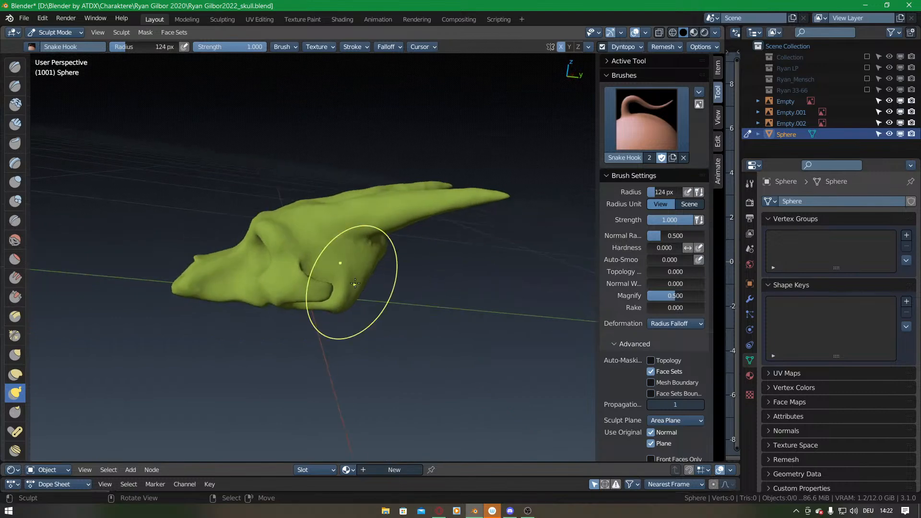
Set the Clay radius to 56 px and raise a small bump below the large horn where the upper side horn starts in the side reference.
{"action": "key", "text": "KP_3"}
{"action": "key", "text": "c"}
{"action": "mouse_move", "coordinate": [398, 295]}
{"action": "middle_mouse_down", "text": "ctrl"}
{"action": "mouse_move", "coordinate": [402, 256]}
{"action": "mouse_move", "coordinate": [375, 232]}
{"action": "middle_mouse_up", "text": "ctrl"}
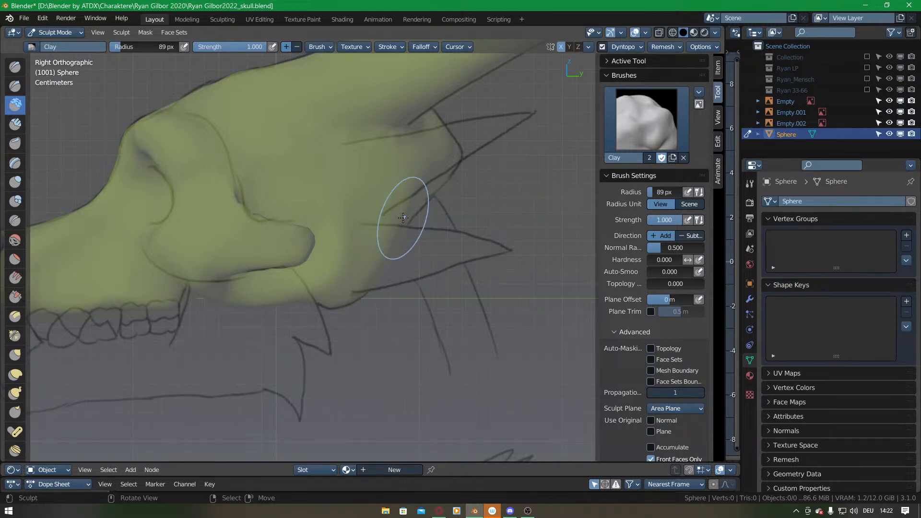
{"action": "middle_click_drag", "start_coordinate": [402, 165], "coordinate": [368, 206], "text": "ctrl"}
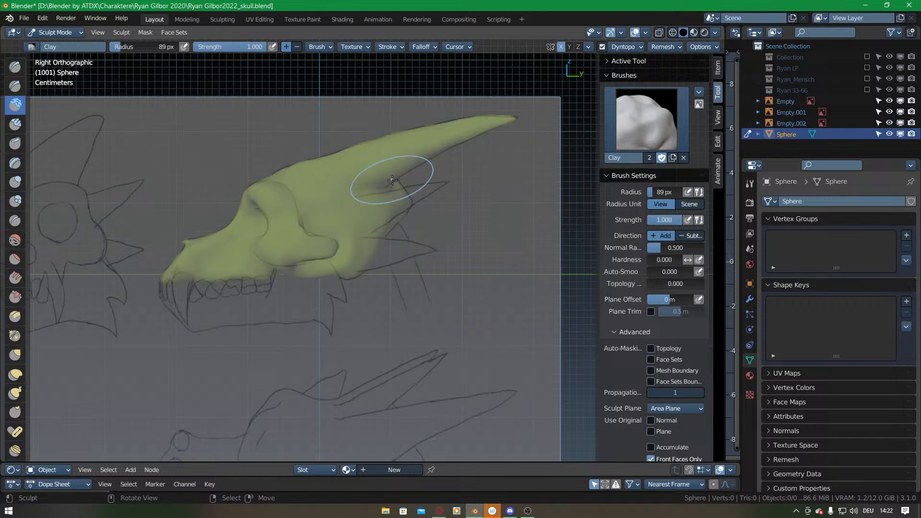
{"action": "scroll", "coordinate": [422, 225], "scroll_direction": "up", "scroll_amount": 4}
{"action": "scroll", "coordinate": [403, 203], "scroll_direction": "down", "scroll_amount": 2}
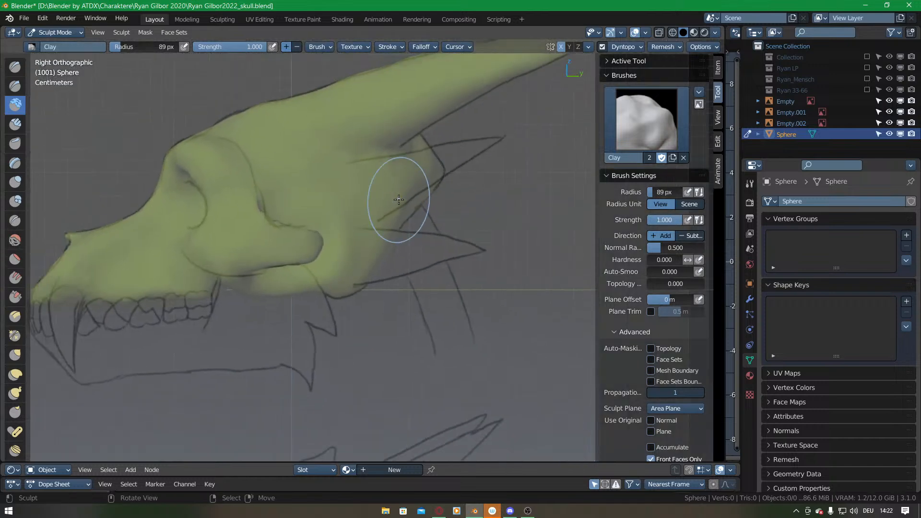
{"action": "key", "text": "f"}
{"action": "left_click", "coordinate": [365, 185]}
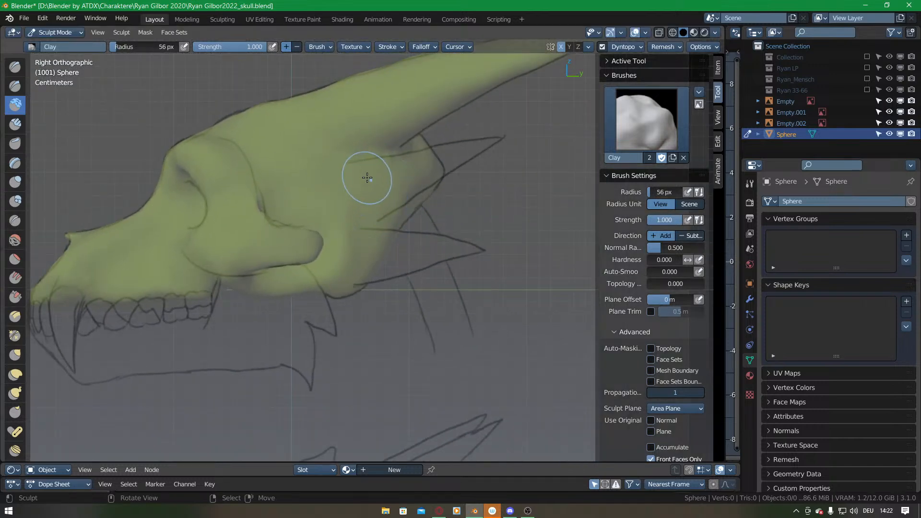
{"action": "mouse_move", "coordinate": [369, 179]}
{"action": "left_mouse_down"}
{"action": "mouse_move", "coordinate": [364, 174]}
{"action": "mouse_move", "coordinate": [375, 188]}
{"action": "mouse_move", "coordinate": [368, 175]}
{"action": "left_mouse_up"}
Build the upper side horn's bump outward into a stub with Clay and compare it with the top reference.
{"action": "key", "text": "KP_7"}
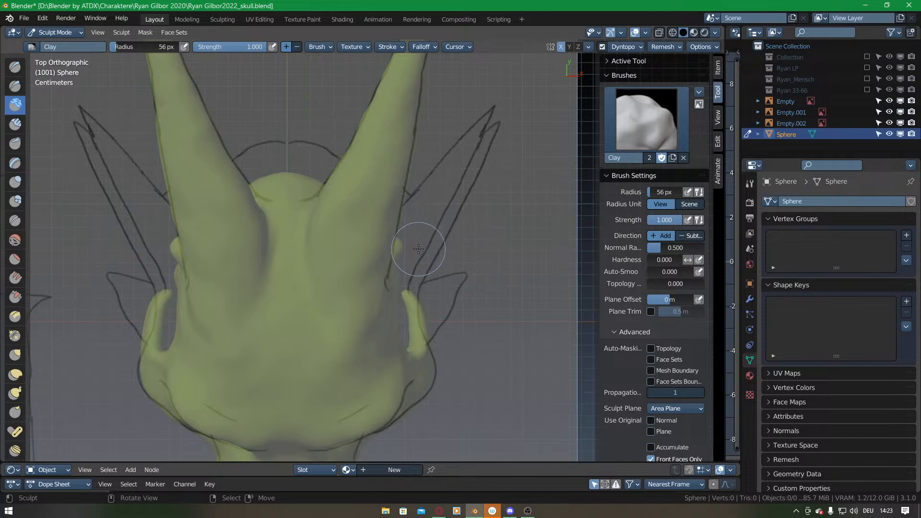
{"action": "middle_click_drag", "start_coordinate": [415, 244], "coordinate": [303, 251]}
{"action": "mouse_move", "coordinate": [304, 251]}
{"action": "left_mouse_down"}
{"action": "mouse_move", "coordinate": [305, 271]}
{"action": "mouse_move", "coordinate": [309, 259]}
{"action": "left_mouse_up"}
{"action": "middle_click_drag", "start_coordinate": [307, 274], "coordinate": [345, 212]}
{"action": "key", "text": "KP_7"}
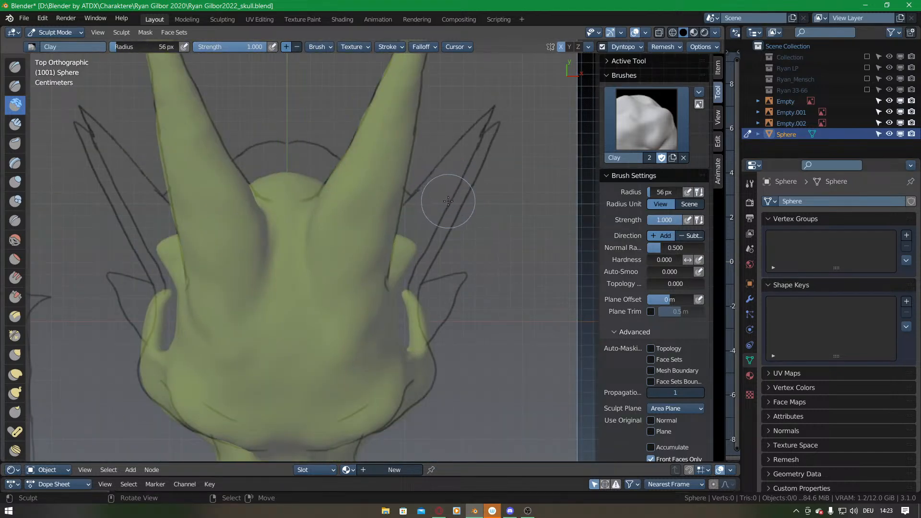
Pull the stub out into a side horn with Snake Hook, following the top reference from root to tip.
{"action": "key", "text": "k"}
{"action": "mouse_move", "coordinate": [403, 240]}
{"action": "left_mouse_down"}
{"action": "mouse_move", "coordinate": [445, 196]}
{"action": "mouse_move", "coordinate": [489, 115]}
{"action": "left_mouse_up"}
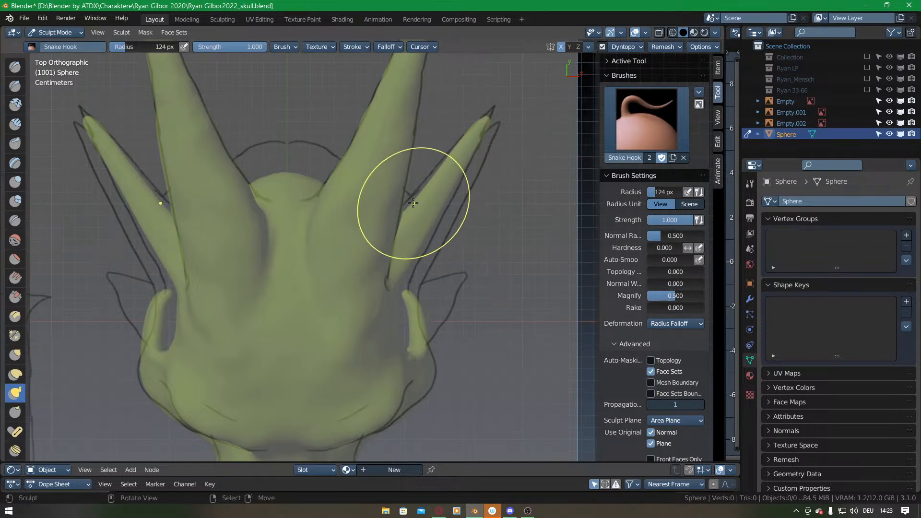
{"action": "left_click_drag", "start_coordinate": [424, 193], "coordinate": [419, 186]}
{"action": "mouse_move", "coordinate": [399, 288]}
{"action": "left_mouse_down"}
{"action": "mouse_move", "coordinate": [381, 298]}
{"action": "mouse_move", "coordinate": [440, 209]}
{"action": "mouse_move", "coordinate": [442, 175]}
{"action": "mouse_move", "coordinate": [435, 207]}
{"action": "left_mouse_up"}
Thicken the side horn's root with Inflate/Deflate at a radius of 96 px.
{"action": "key", "text": "KP_3"}
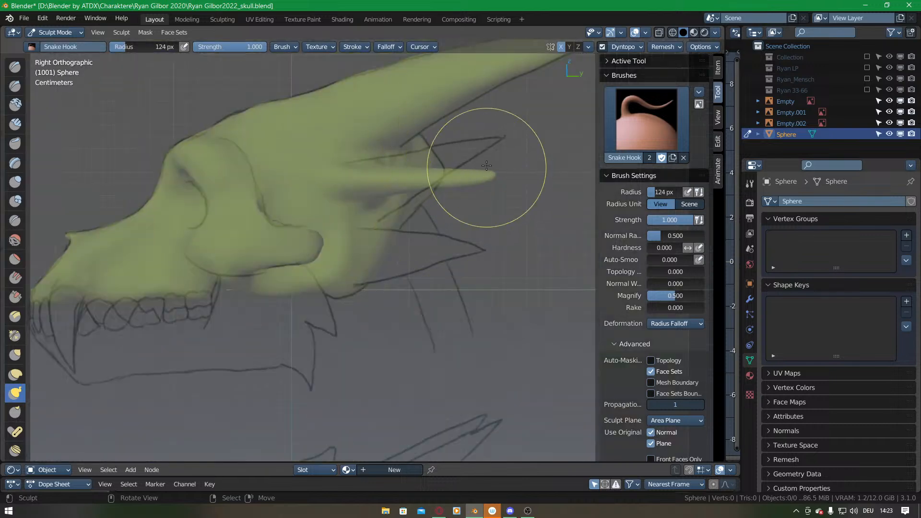
{"action": "scroll", "coordinate": [486, 171], "scroll_direction": "down", "scroll_amount": 2}
{"action": "scroll", "coordinate": [473, 209], "scroll_direction": "up", "scroll_amount": 1}
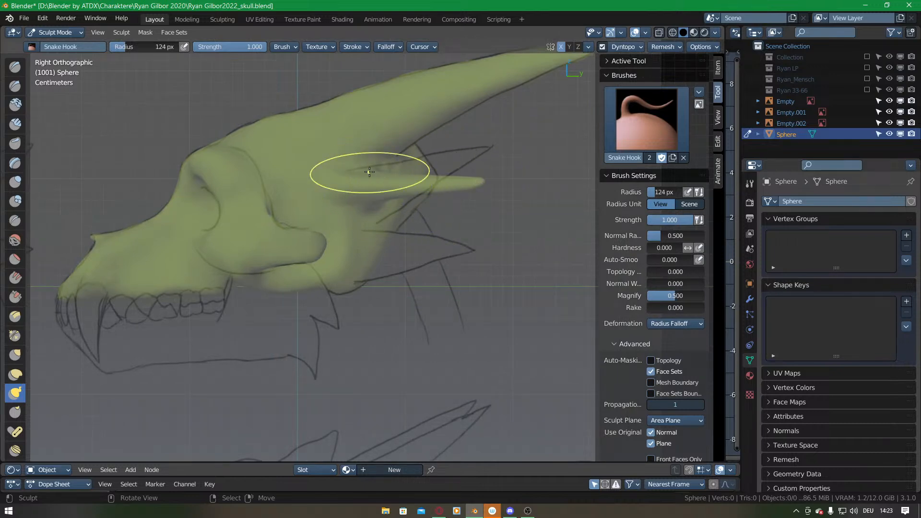
{"action": "key", "text": "i"}
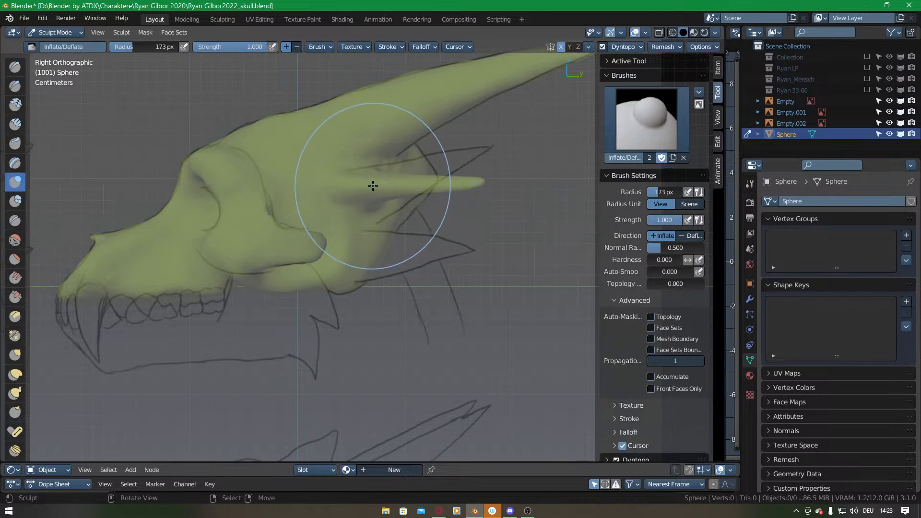
{"action": "key", "text": "f"}
{"action": "left_click", "coordinate": [360, 185]}
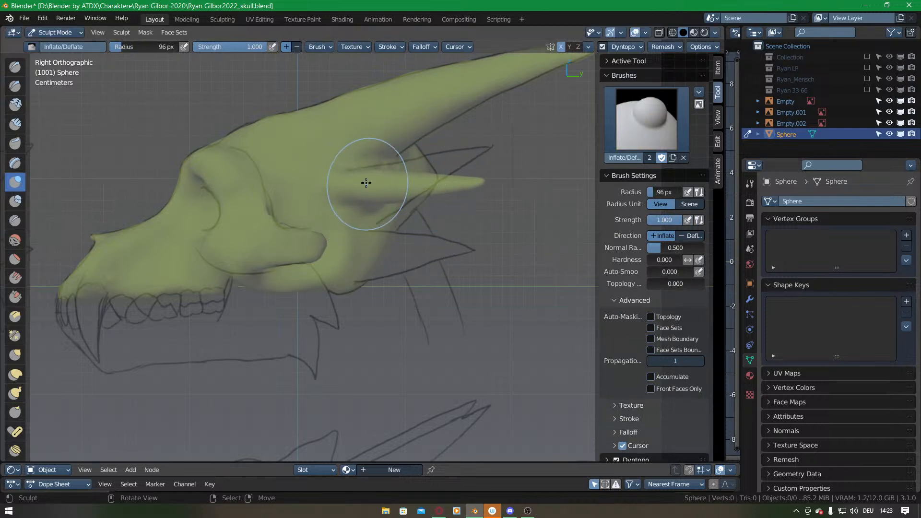
{"action": "key", "text": "KP_5"}
{"action": "mouse_move", "coordinate": [338, 179]}
{"action": "middle_mouse_down"}
{"action": "mouse_move", "coordinate": [364, 228]}
{"action": "mouse_move", "coordinate": [367, 187]}
{"action": "mouse_move", "coordinate": [377, 241]}
{"action": "middle_mouse_up"}
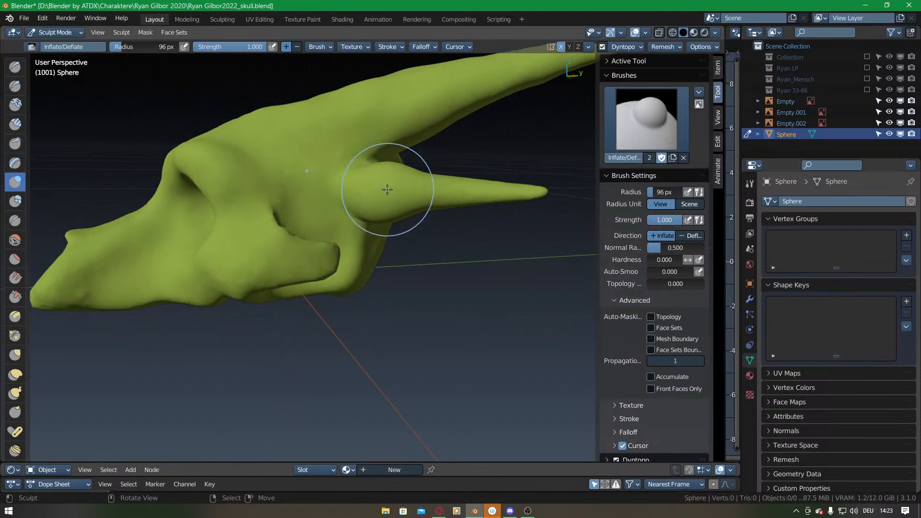
{"action": "left_click_drag", "start_coordinate": [386, 200], "coordinate": [382, 192]}
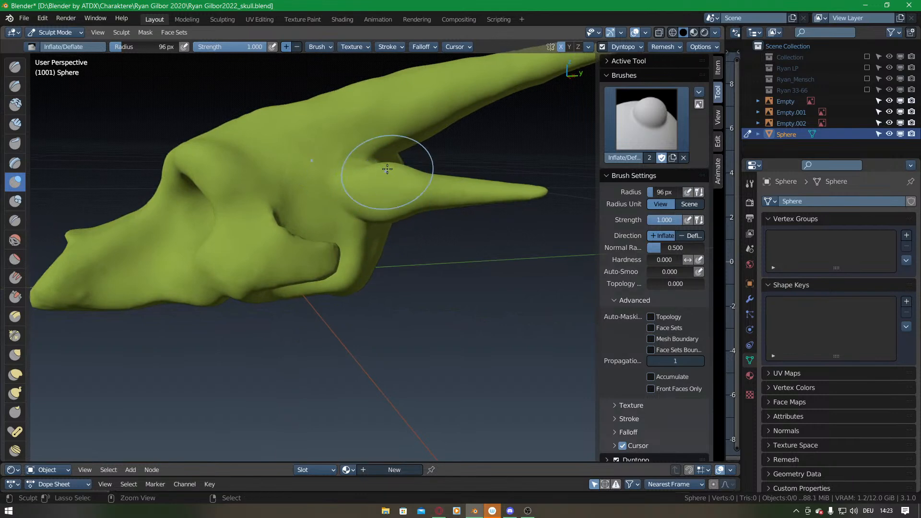
Add more volume around the side horn's root with Inflate/Deflate and compare it with the side reference.
{"action": "middle_click_drag", "start_coordinate": [387, 173], "coordinate": [369, 235]}
{"action": "middle_click_drag", "start_coordinate": [374, 311], "coordinate": [370, 187]}
{"action": "scroll", "coordinate": [372, 186], "scroll_direction": "up", "scroll_amount": 3}
{"action": "left_click_drag", "start_coordinate": [381, 181], "coordinate": [378, 138]}
{"action": "middle_click_drag", "start_coordinate": [378, 138], "coordinate": [379, 191]}
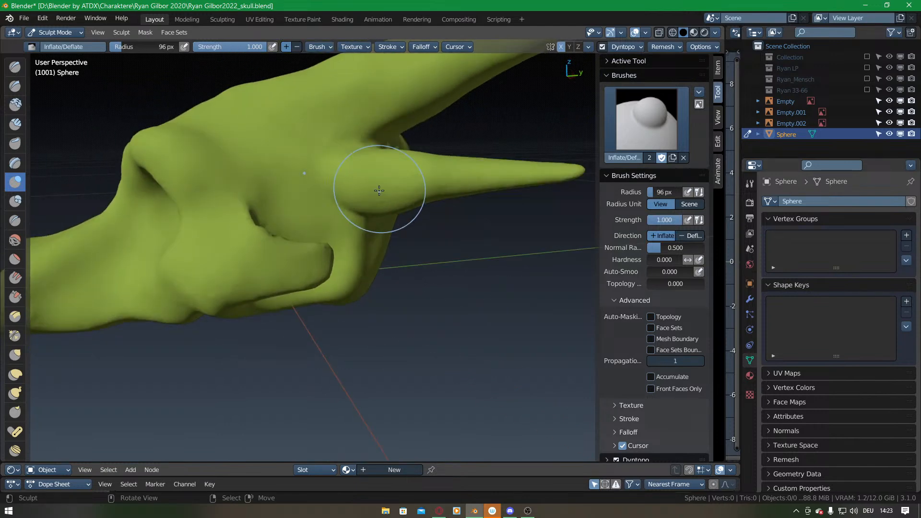
{"action": "key", "text": "KP_3"}
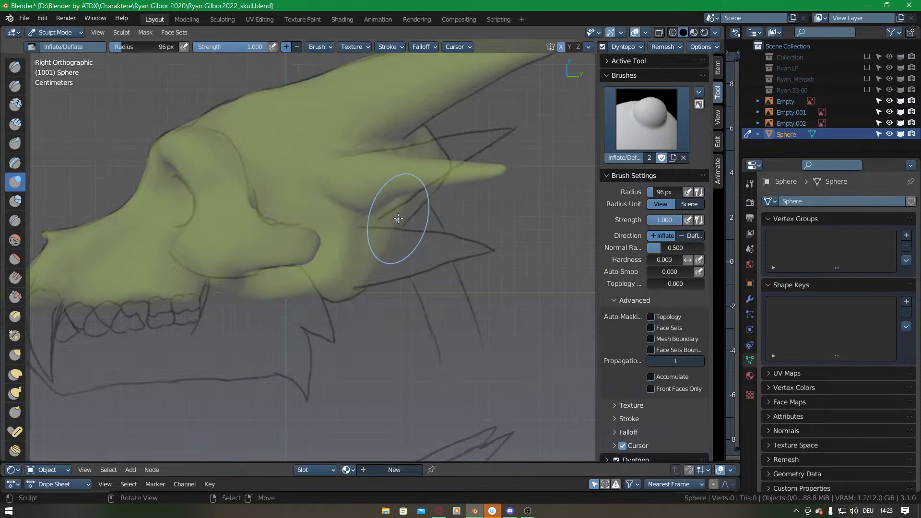
Push the side horn's outer edge and root into shape with Snake Hook in top orthographic view.
{"action": "key", "text": "KP_7"}
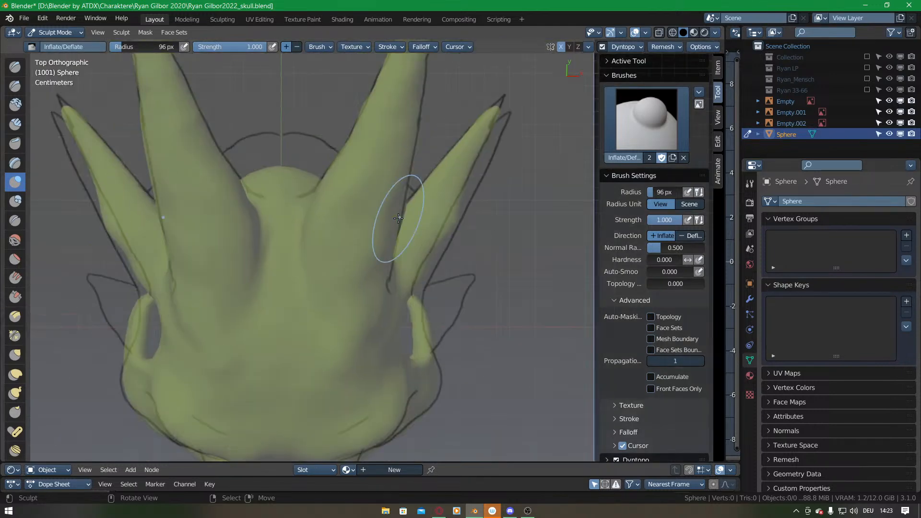
{"action": "key", "text": "k"}
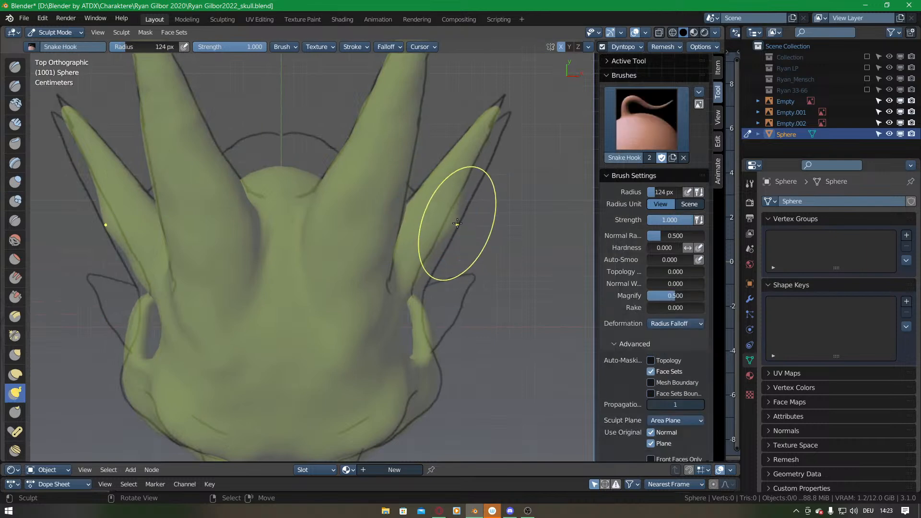
{"action": "left_click_drag", "start_coordinate": [451, 221], "coordinate": [451, 218]}
{"action": "left_click_drag", "start_coordinate": [426, 277], "coordinate": [422, 271]}
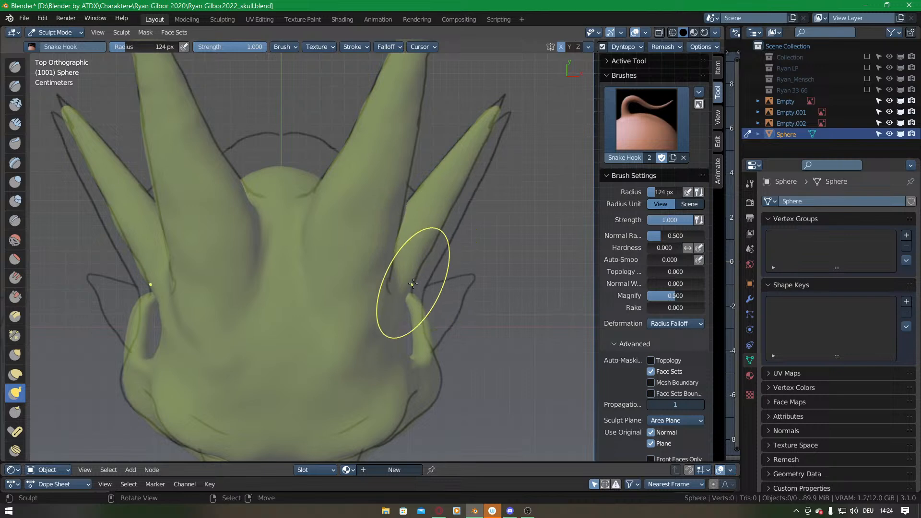
{"action": "middle_click_drag", "start_coordinate": [409, 336], "coordinate": [397, 242], "text": "shift"}
{"action": "left_click_drag", "start_coordinate": [387, 241], "coordinate": [391, 228]}
{"action": "middle_click_drag", "start_coordinate": [433, 143], "coordinate": [402, 223], "text": "shift"}
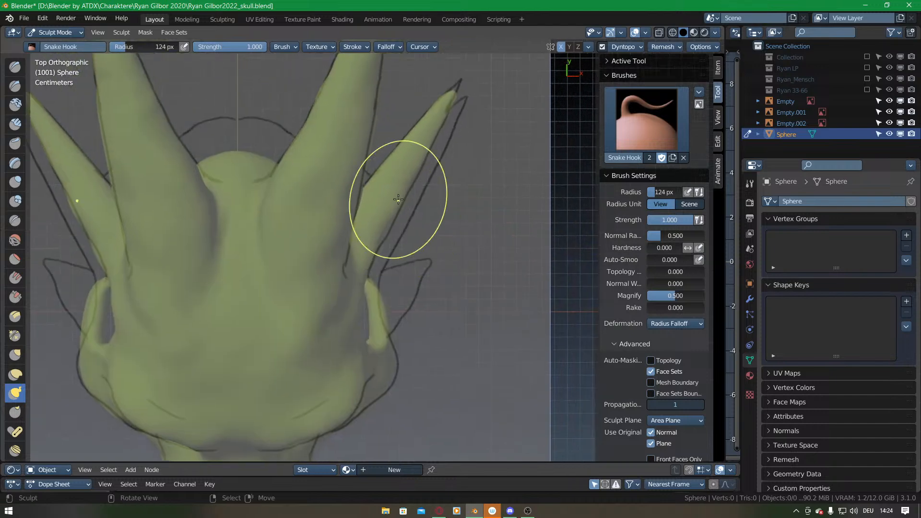
Adjust the side horn's tip toward the side reference with Snake Hook and compare it with the front reference.
{"action": "key", "text": "KP_3"}
{"action": "mouse_move", "coordinate": [435, 180]}
{"action": "middle_mouse_down", "text": "shift"}
{"action": "mouse_move", "coordinate": [350, 188]}
{"action": "mouse_move", "coordinate": [360, 116]}
{"action": "middle_mouse_up", "text": "shift"}
{"action": "middle_click_drag", "start_coordinate": [474, 115], "coordinate": [422, 212], "text": "shift"}
{"action": "left_click_drag", "start_coordinate": [470, 189], "coordinate": [483, 164]}
{"action": "mouse_move", "coordinate": [407, 163]}
{"action": "middle_mouse_down", "text": "ctrl"}
{"action": "mouse_move", "coordinate": [393, 200]}
{"action": "mouse_move", "coordinate": [444, 202]}
{"action": "middle_mouse_up", "text": "ctrl"}
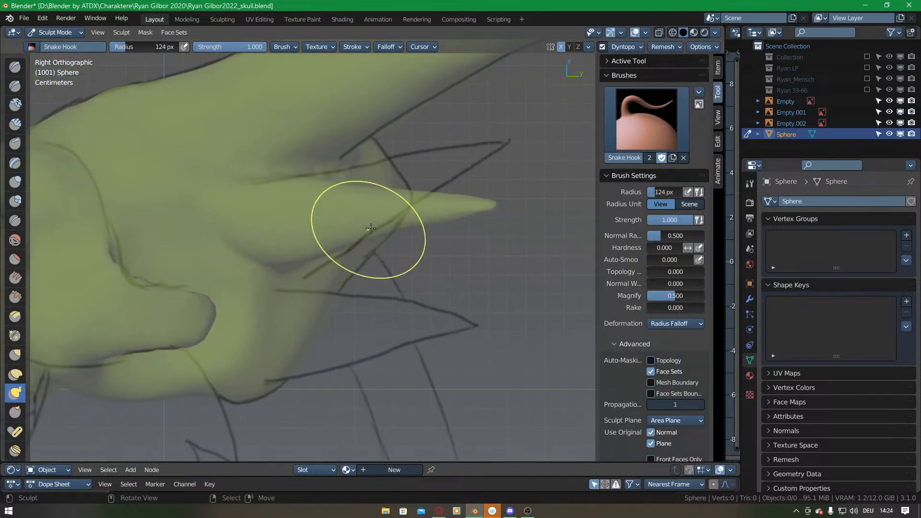
{"action": "mouse_move", "coordinate": [313, 212]}
{"action": "middle_mouse_down"}
{"action": "mouse_move", "coordinate": [368, 215]}
{"action": "mouse_move", "coordinate": [407, 235]}
{"action": "middle_mouse_up"}
{"action": "key", "text": "KP_1"}
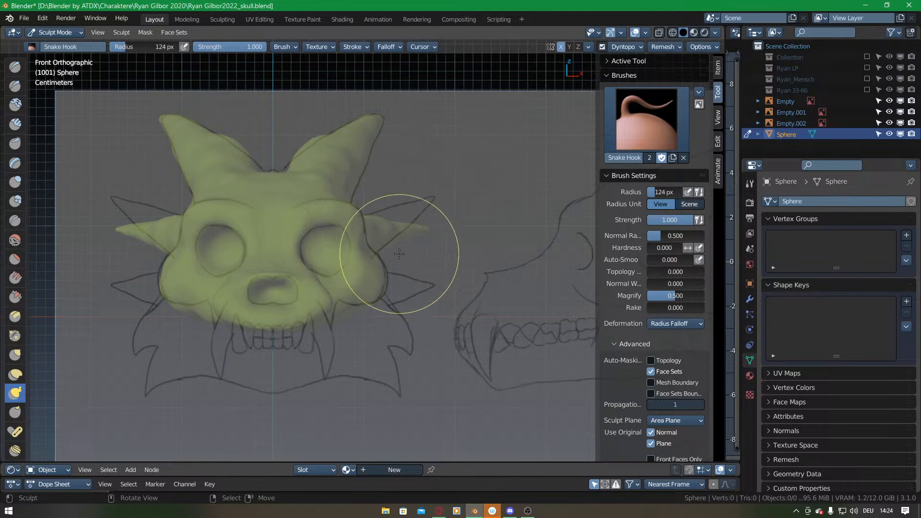
Build up a small starting bump for a lower side horn behind the cheekbone with Clay at a radius of 56 px.
{"action": "key", "text": "KP_3"}
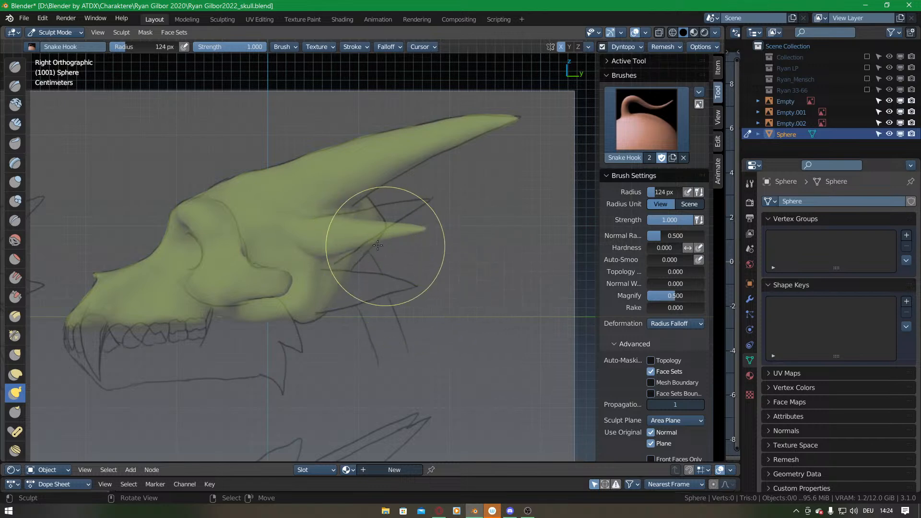
{"action": "middle_click_drag", "start_coordinate": [359, 279], "coordinate": [361, 254], "text": "shift"}
{"action": "scroll", "coordinate": [360, 255], "scroll_direction": "up", "scroll_amount": 3}
{"action": "key", "text": "c"}
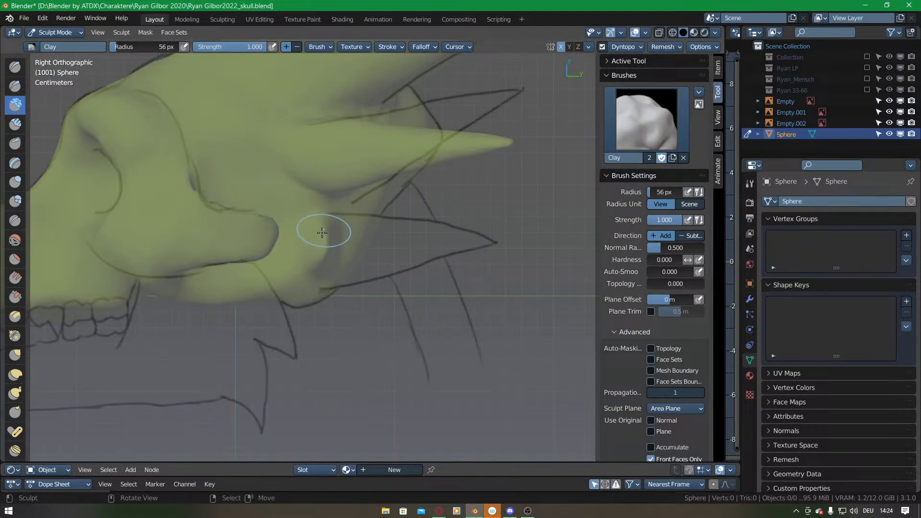
{"action": "mouse_move", "coordinate": [325, 236]}
{"action": "middle_mouse_down"}
{"action": "mouse_move", "coordinate": [331, 249]}
{"action": "mouse_move", "coordinate": [298, 263]}
{"action": "mouse_move", "coordinate": [302, 241]}
{"action": "mouse_move", "coordinate": [289, 235]}
{"action": "mouse_move", "coordinate": [258, 262]}
{"action": "middle_mouse_up"}
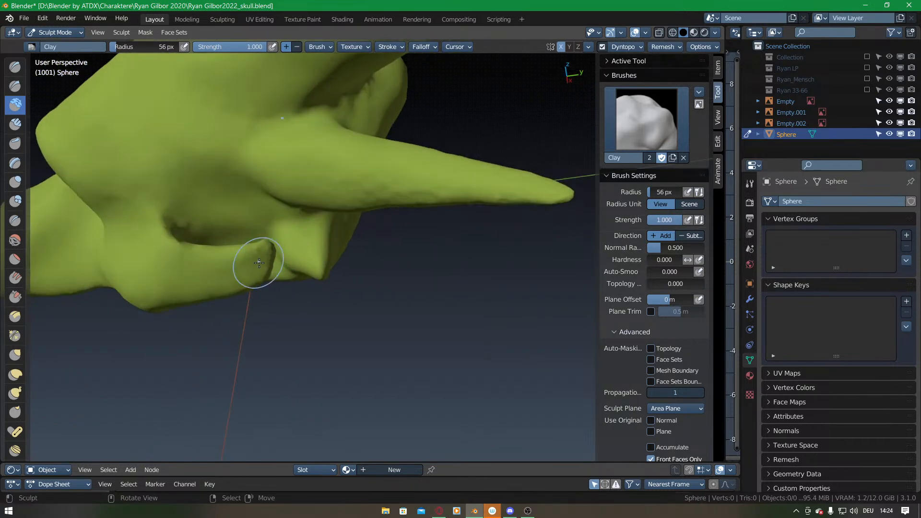
{"action": "middle_click_drag", "start_coordinate": [330, 261], "coordinate": [296, 219]}
{"action": "key", "text": "KP_7"}
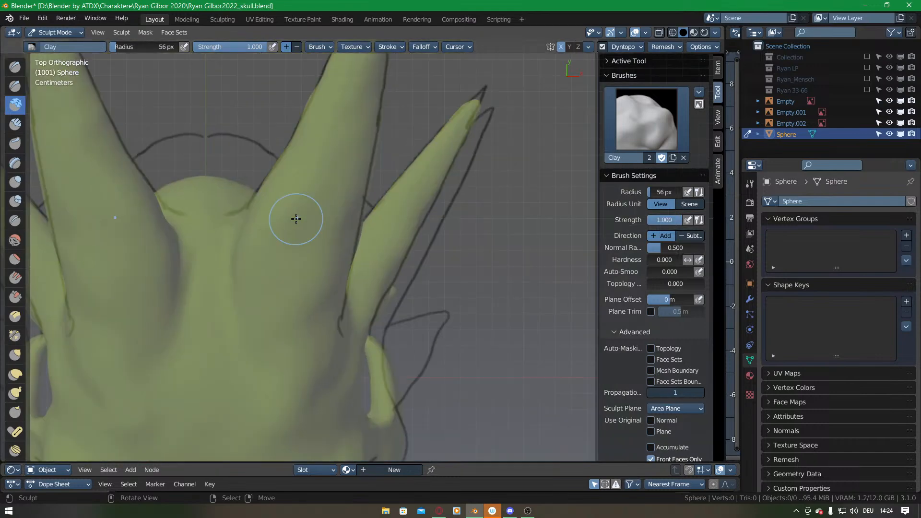
{"action": "key", "text": "ctrl+KP_7"}
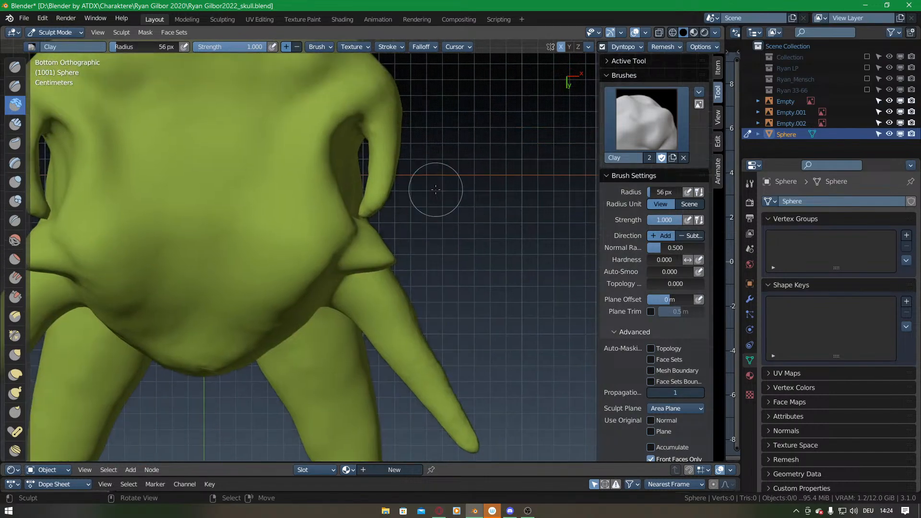
Pull the bump outward into a lower side horn with Snake Hook in bottom orthographic view.
{"action": "key", "text": "k"}
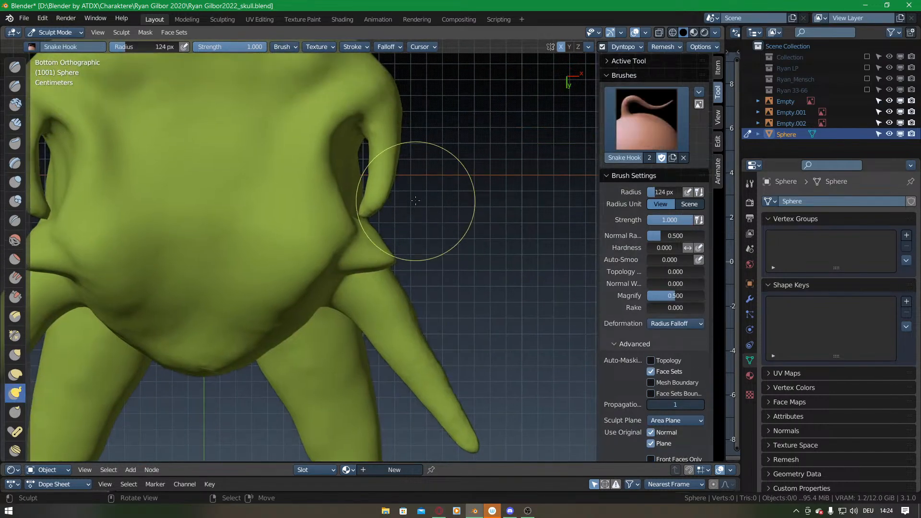
{"action": "scroll", "coordinate": [401, 226], "scroll_direction": "down", "scroll_amount": 3}
{"action": "left_click_drag", "start_coordinate": [379, 255], "coordinate": [391, 267]}
{"action": "key", "text": "ctrl+z"}
{"action": "middle_click_drag", "start_coordinate": [407, 295], "coordinate": [398, 246], "text": "ctrl"}
{"action": "middle_click_drag", "start_coordinate": [397, 273], "coordinate": [368, 222], "text": "shift"}
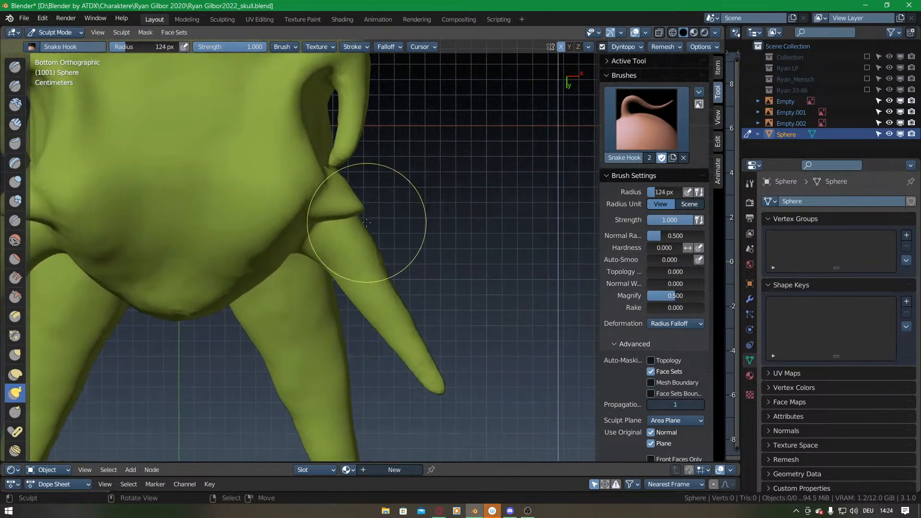
{"action": "left_click_drag", "start_coordinate": [359, 208], "coordinate": [381, 225]}
{"action": "left_click_drag", "start_coordinate": [455, 284], "coordinate": [454, 283]}
Bend the lower side horn's tip and shaft onto the top reference drawing with Snake Hook.
{"action": "key", "text": "KP_7"}
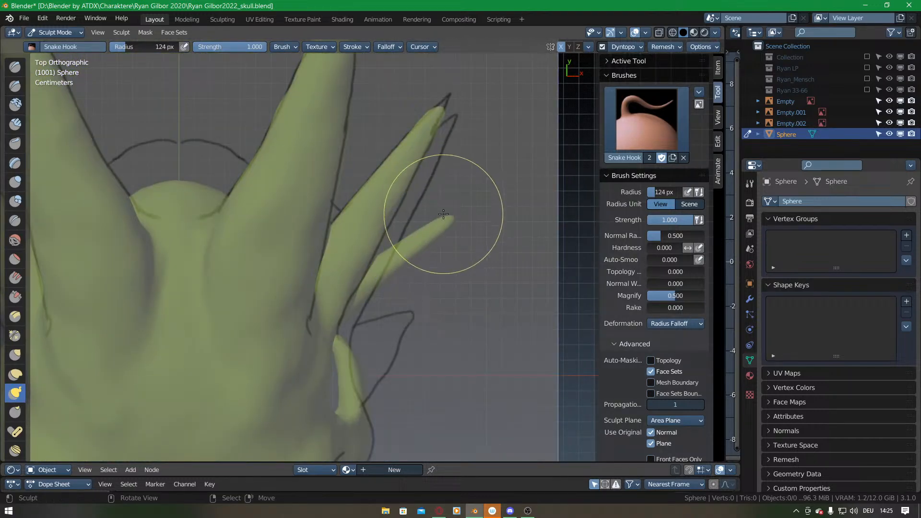
{"action": "mouse_move", "coordinate": [451, 218]}
{"action": "left_mouse_down"}
{"action": "mouse_move", "coordinate": [439, 144]}
{"action": "mouse_move", "coordinate": [453, 117]}
{"action": "left_mouse_up"}
{"action": "mouse_move", "coordinate": [423, 237]}
{"action": "left_mouse_down"}
{"action": "mouse_move", "coordinate": [403, 220]}
{"action": "mouse_move", "coordinate": [416, 192]}
{"action": "left_mouse_up"}
{"action": "left_click_drag", "start_coordinate": [395, 267], "coordinate": [390, 262]}
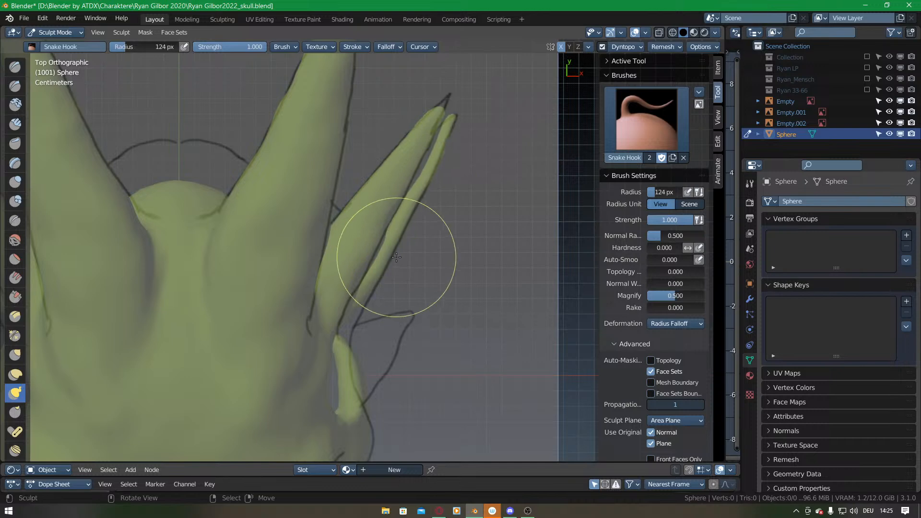
Refine the lower side horn's root and outer length with Snake Hook from below the skull.
{"action": "key", "text": "ctrl+KP_7"}
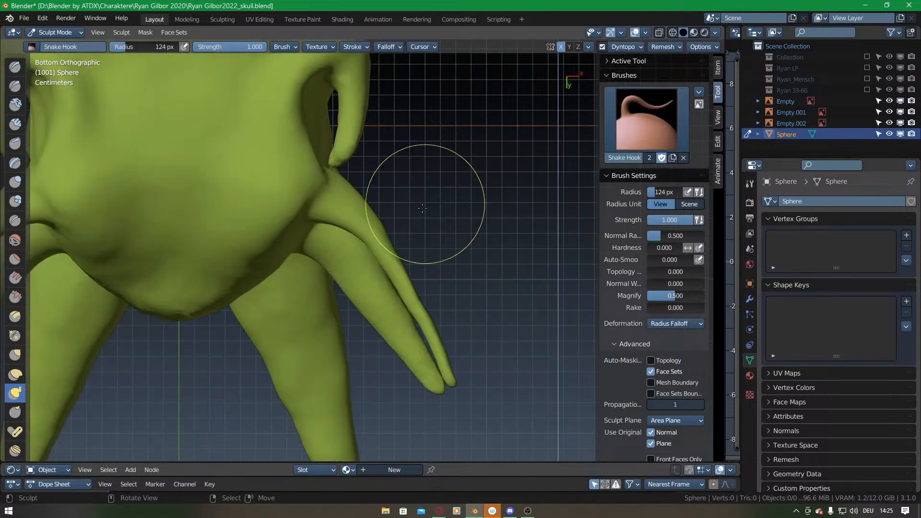
{"action": "left_click_drag", "start_coordinate": [348, 226], "coordinate": [359, 251]}
{"action": "left_click_drag", "start_coordinate": [410, 303], "coordinate": [431, 349]}
{"action": "left_click_drag", "start_coordinate": [323, 226], "coordinate": [340, 253]}
{"action": "left_click_drag", "start_coordinate": [388, 288], "coordinate": [384, 294]}
Pull the lower side horn's tip downward with Snake Hook in right orthographic view.
{"action": "middle_click_drag", "start_coordinate": [428, 239], "coordinate": [354, 248]}
{"action": "key", "text": "KP_3"}
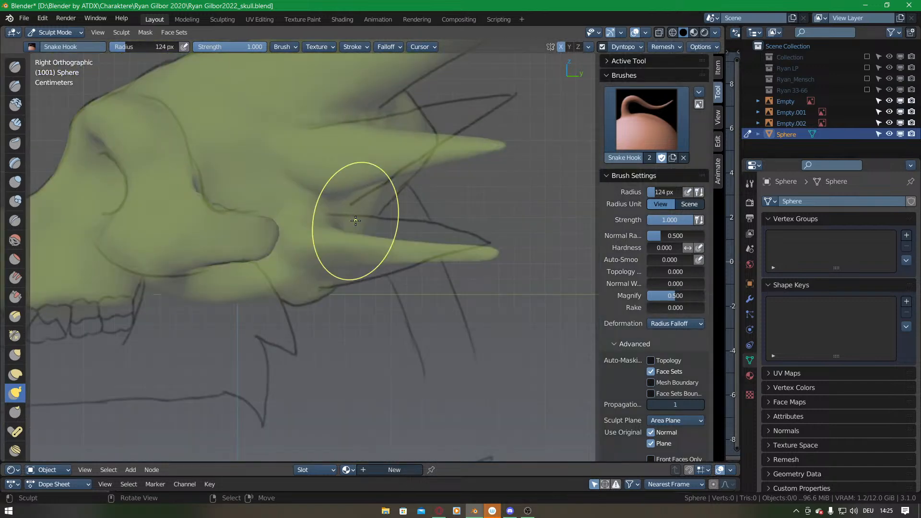
{"action": "scroll", "coordinate": [412, 245], "scroll_direction": "down", "scroll_amount": 1}
{"action": "mouse_move", "coordinate": [463, 247]}
{"action": "left_mouse_down"}
{"action": "mouse_move", "coordinate": [451, 264]}
{"action": "mouse_move", "coordinate": [420, 257]}
{"action": "mouse_move", "coordinate": [446, 283]}
{"action": "left_mouse_up"}
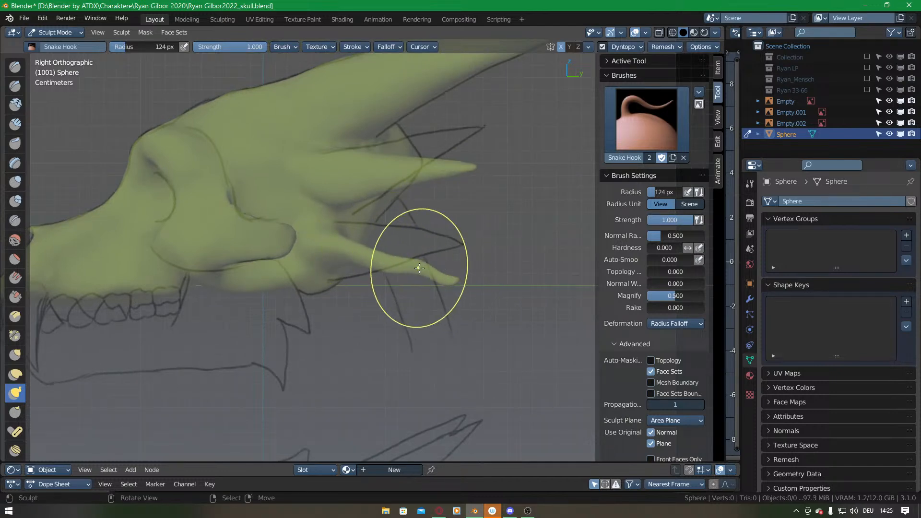
Thicken the lower side horn's root with Inflate/Deflate at a radius of 96 px and adjust it with Snake Hook.
{"action": "key", "text": "i"}
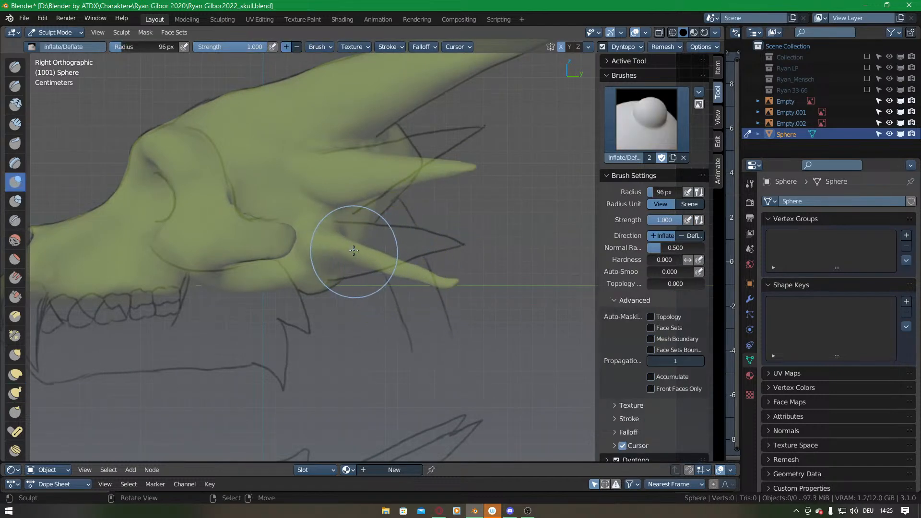
{"action": "mouse_move", "coordinate": [368, 259]}
{"action": "left_mouse_down"}
{"action": "mouse_move", "coordinate": [431, 279]}
{"action": "mouse_move", "coordinate": [320, 233]}
{"action": "mouse_move", "coordinate": [313, 259]}
{"action": "left_mouse_up"}
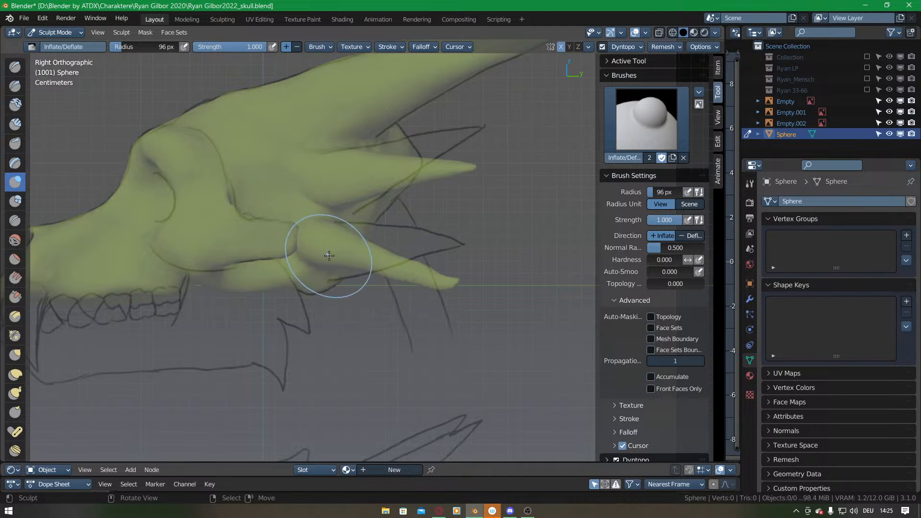
{"action": "key", "text": "k"}
{"action": "left_click_drag", "start_coordinate": [316, 225], "coordinate": [316, 223]}
{"action": "mouse_move", "coordinate": [323, 245]}
{"action": "middle_mouse_down"}
{"action": "mouse_move", "coordinate": [306, 212]}
{"action": "mouse_move", "coordinate": [319, 243]}
{"action": "mouse_move", "coordinate": [301, 288]}
{"action": "mouse_move", "coordinate": [295, 210]}
{"action": "mouse_move", "coordinate": [283, 262]}
{"action": "mouse_move", "coordinate": [330, 269]}
{"action": "mouse_move", "coordinate": [353, 290]}
{"action": "mouse_move", "coordinate": [341, 278]}
{"action": "middle_mouse_up"}
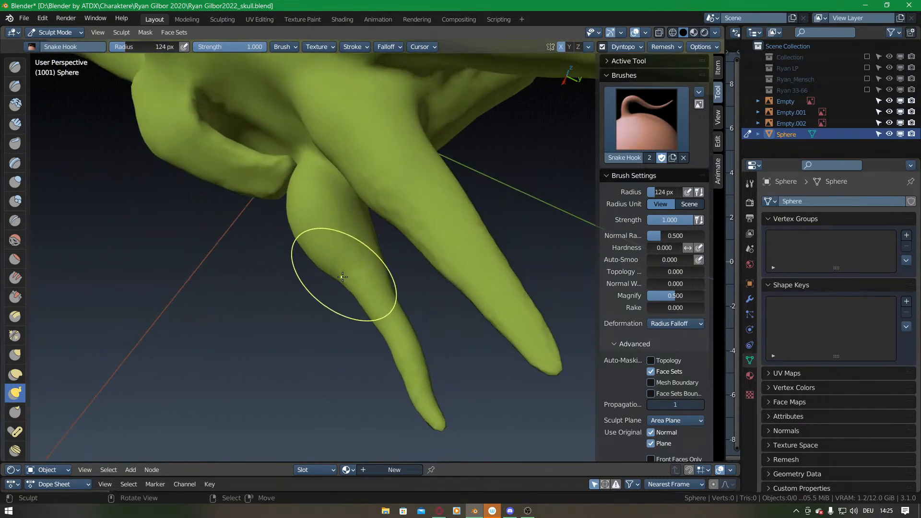
{"action": "mouse_move", "coordinate": [387, 350]}
{"action": "middle_mouse_down"}
{"action": "mouse_move", "coordinate": [342, 251]}
{"action": "mouse_move", "coordinate": [364, 212]}
{"action": "mouse_move", "coordinate": [344, 257]}
{"action": "middle_mouse_up"}
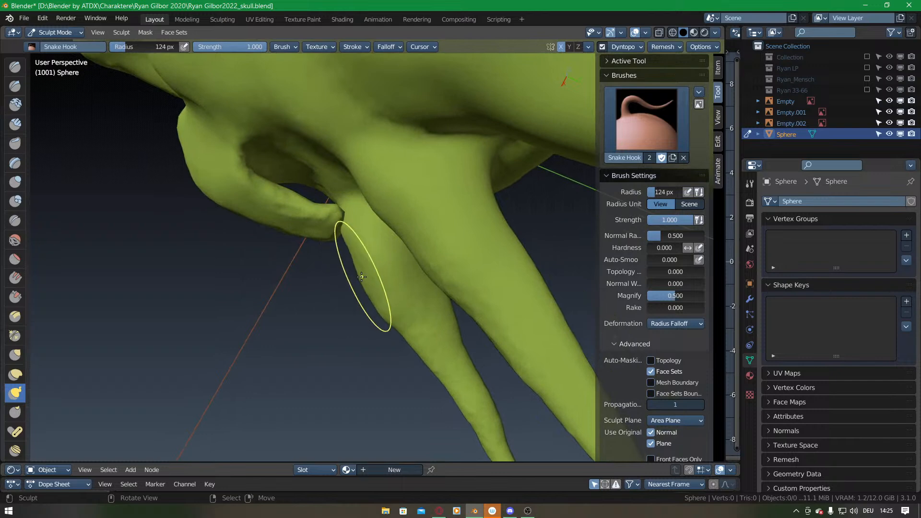
{"action": "mouse_move", "coordinate": [383, 331]}
{"action": "middle_mouse_down"}
{"action": "mouse_move", "coordinate": [406, 264]}
{"action": "mouse_move", "coordinate": [360, 206]}
{"action": "mouse_move", "coordinate": [358, 237]}
{"action": "mouse_move", "coordinate": [350, 196]}
{"action": "mouse_move", "coordinate": [384, 211]}
{"action": "mouse_move", "coordinate": [363, 219]}
{"action": "middle_mouse_up"}
Fill in the lower side horn's root and its transition to the skull with Clay at a radius of 56 px.
{"action": "key", "text": "c"}
{"action": "mouse_move", "coordinate": [405, 195]}
{"action": "left_mouse_down"}
{"action": "mouse_move", "coordinate": [403, 259]}
{"action": "mouse_move", "coordinate": [407, 231]}
{"action": "mouse_move", "coordinate": [405, 250]}
{"action": "left_mouse_up"}
{"action": "mouse_move", "coordinate": [391, 194]}
{"action": "left_mouse_down"}
{"action": "mouse_move", "coordinate": [381, 193]}
{"action": "mouse_move", "coordinate": [410, 223]}
{"action": "mouse_move", "coordinate": [397, 236]}
{"action": "left_mouse_up"}
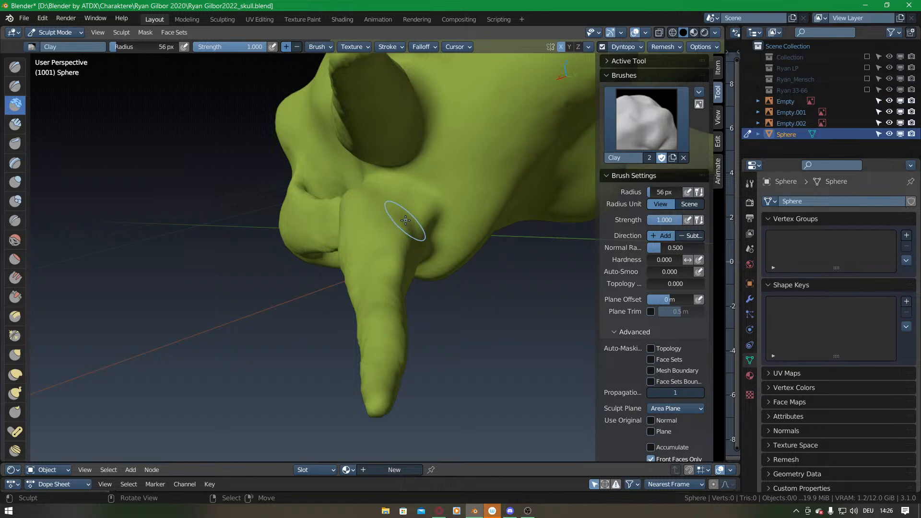
{"action": "middle_click_drag", "start_coordinate": [378, 198], "coordinate": [342, 280]}
{"action": "middle_click_drag", "start_coordinate": [415, 287], "coordinate": [370, 218]}
{"action": "mouse_move", "coordinate": [410, 214]}
{"action": "left_mouse_down"}
{"action": "mouse_move", "coordinate": [360, 252]}
{"action": "mouse_move", "coordinate": [290, 338]}
{"action": "mouse_move", "coordinate": [243, 376]}
{"action": "left_mouse_up"}
{"action": "mouse_move", "coordinate": [250, 370]}
{"action": "middle_mouse_down"}
{"action": "mouse_move", "coordinate": [355, 302]}
{"action": "mouse_move", "coordinate": [391, 195]}
{"action": "middle_mouse_up"}
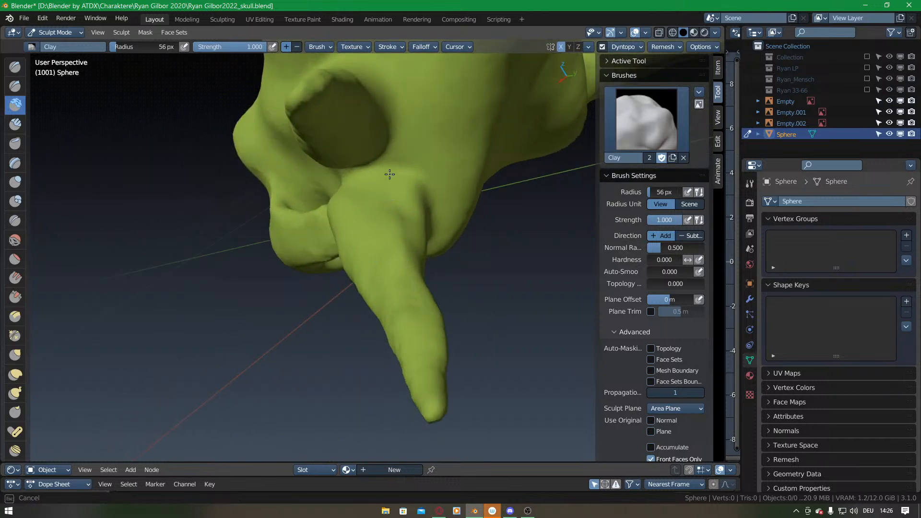
{"action": "mouse_move", "coordinate": [372, 248]}
{"action": "middle_mouse_down"}
{"action": "mouse_move", "coordinate": [372, 206]}
{"action": "mouse_move", "coordinate": [380, 231]}
{"action": "mouse_move", "coordinate": [411, 180]}
{"action": "mouse_move", "coordinate": [382, 203]}
{"action": "mouse_move", "coordinate": [349, 202]}
{"action": "mouse_move", "coordinate": [338, 190]}
{"action": "middle_mouse_up"}
{"action": "mouse_move", "coordinate": [326, 177]}
{"action": "left_mouse_down"}
{"action": "mouse_move", "coordinate": [310, 171]}
{"action": "mouse_move", "coordinate": [366, 206]}
{"action": "mouse_move", "coordinate": [328, 165]}
{"action": "left_mouse_up"}
{"action": "left_click_drag", "start_coordinate": [349, 195], "coordinate": [358, 204]}
Set the Dyntopo detail size to 10.
{"action": "left_click", "coordinate": [623, 45]}
{"action": "left_click", "coordinate": [625, 67]}
{"action": "type", "text": "10"}
{"action": "key", "text": "Return"}
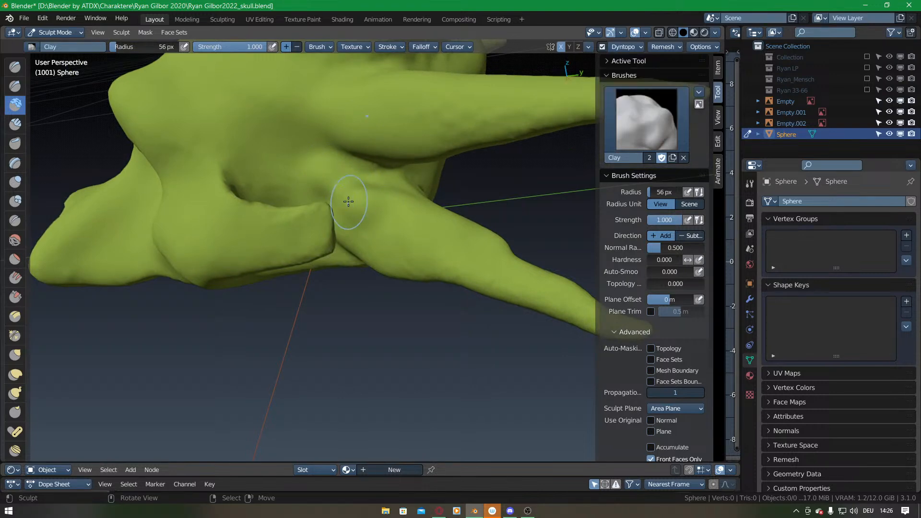
Blend the lower side horn into the skull with Clay at a radius of 93 px and smooth its shaft.
{"action": "key", "text": "f"}
{"action": "left_click", "coordinate": [360, 197]}
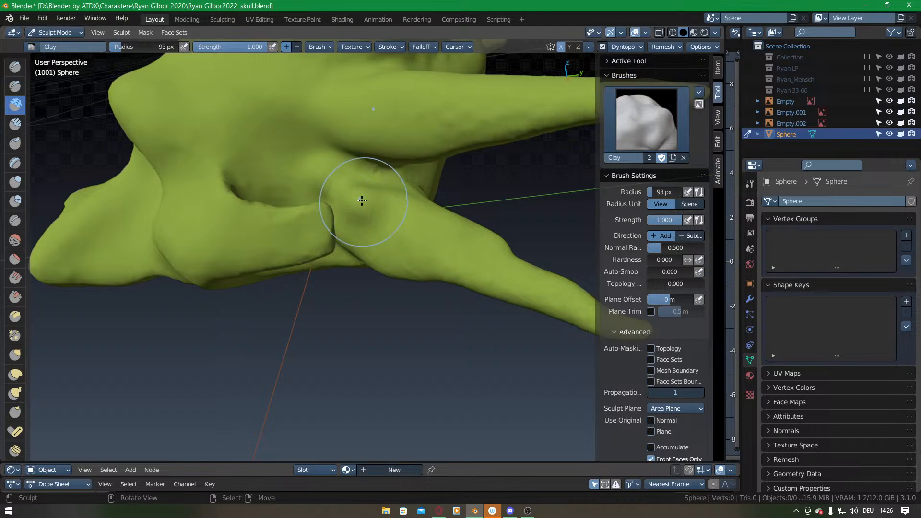
{"action": "mouse_move", "coordinate": [385, 209]}
{"action": "middle_mouse_down"}
{"action": "mouse_move", "coordinate": [353, 232]}
{"action": "mouse_move", "coordinate": [366, 195]}
{"action": "mouse_move", "coordinate": [345, 197]}
{"action": "middle_mouse_up"}
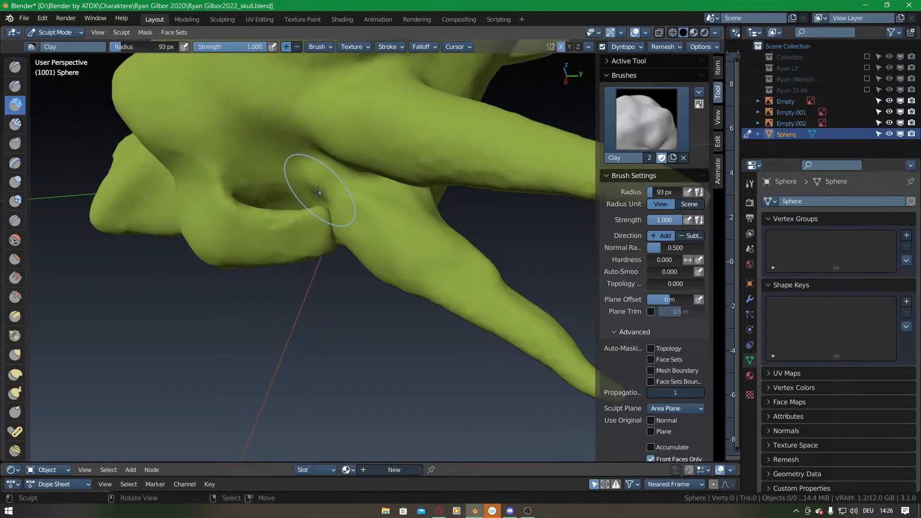
{"action": "mouse_move", "coordinate": [338, 207]}
{"action": "middle_mouse_down"}
{"action": "mouse_move", "coordinate": [370, 212]}
{"action": "mouse_move", "coordinate": [378, 229]}
{"action": "mouse_move", "coordinate": [393, 228]}
{"action": "mouse_move", "coordinate": [411, 246]}
{"action": "middle_mouse_up"}
{"action": "left_click_drag", "start_coordinate": [418, 234], "coordinate": [431, 159]}
{"action": "middle_click_drag", "start_coordinate": [448, 174], "coordinate": [412, 167]}
{"action": "mouse_move", "coordinate": [411, 167]}
{"action": "left_mouse_down", "text": "shift"}
{"action": "mouse_move", "coordinate": [405, 128]}
{"action": "mouse_move", "coordinate": [414, 140]}
{"action": "left_mouse_up", "text": "shift"}
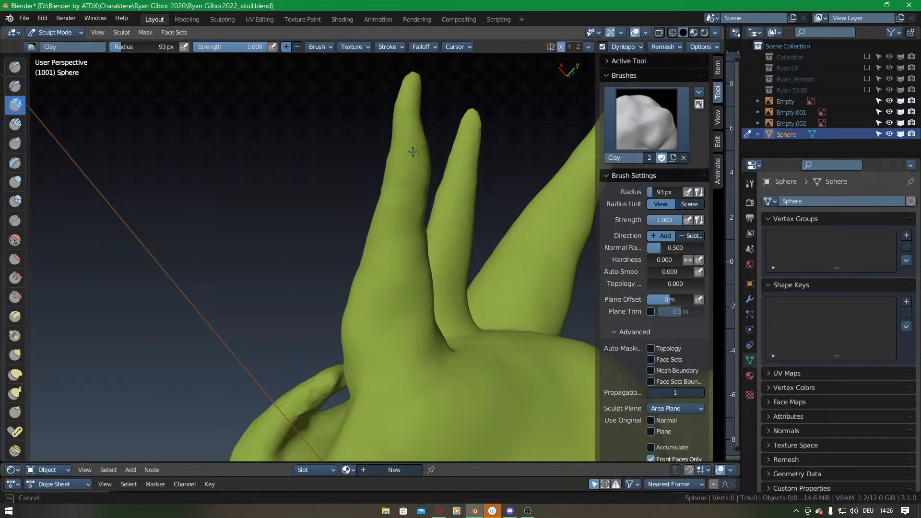
{"action": "middle_click_drag", "start_coordinate": [396, 250], "coordinate": [289, 211]}
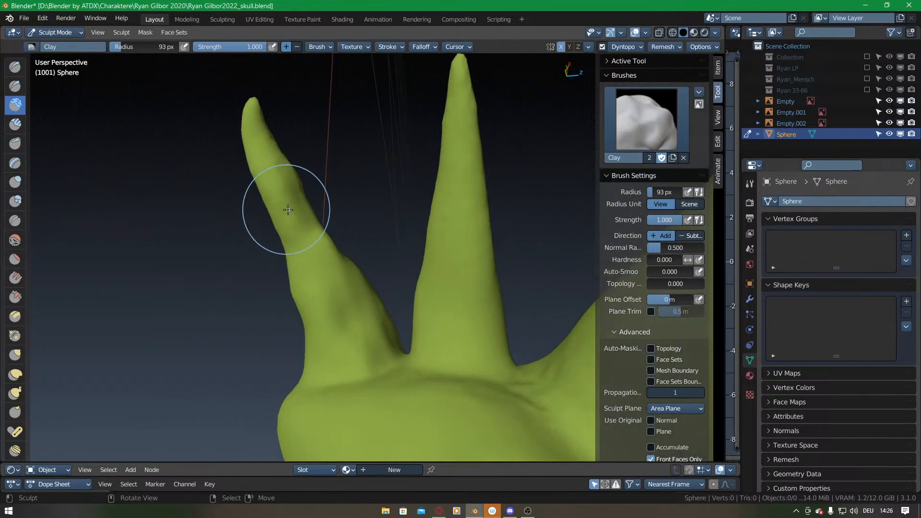
{"action": "middle_click_drag", "start_coordinate": [361, 335], "coordinate": [304, 318]}
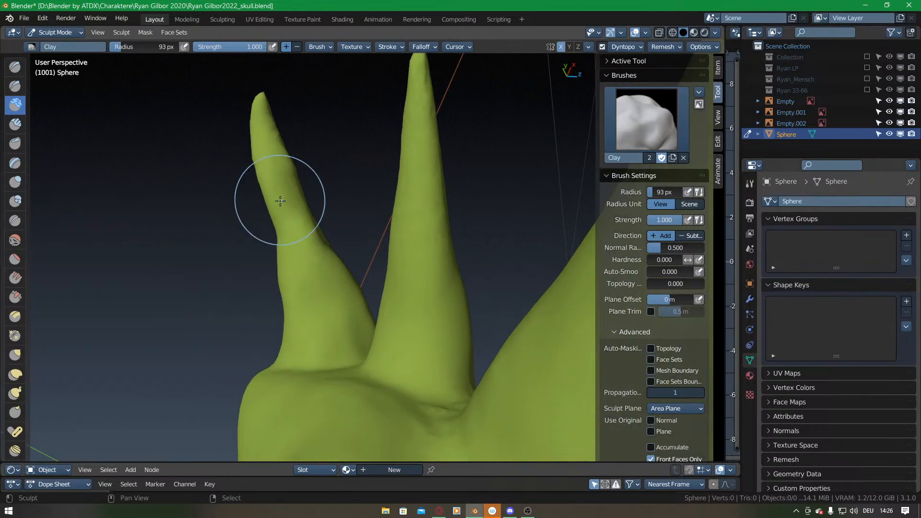
Straighten the lower side horn's bent shaft and even out its contour with Snake Hook.
{"action": "key", "text": "k"}
{"action": "left_click_drag", "start_coordinate": [274, 236], "coordinate": [272, 232]}
{"action": "middle_click_drag", "start_coordinate": [303, 230], "coordinate": [292, 253]}
{"action": "left_click_drag", "start_coordinate": [311, 235], "coordinate": [308, 223]}
{"action": "mouse_move", "coordinate": [263, 240]}
{"action": "middle_mouse_down"}
{"action": "mouse_move", "coordinate": [323, 267]}
{"action": "mouse_move", "coordinate": [363, 195]}
{"action": "middle_mouse_up"}
{"action": "left_click_drag", "start_coordinate": [363, 195], "coordinate": [372, 194]}
{"action": "left_click_drag", "start_coordinate": [380, 286], "coordinate": [385, 286]}
Refine the lower side horn's tip with Snake Hook.
{"action": "left_click", "coordinate": [355, 46]}
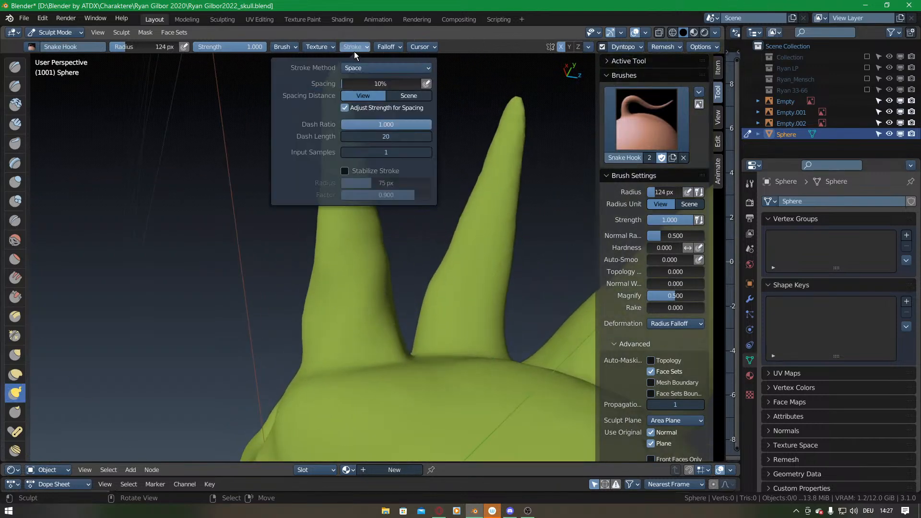
{"action": "middle_click_drag", "start_coordinate": [390, 124], "coordinate": [360, 140]}
{"action": "left_click_drag", "start_coordinate": [360, 139], "coordinate": [339, 167]}
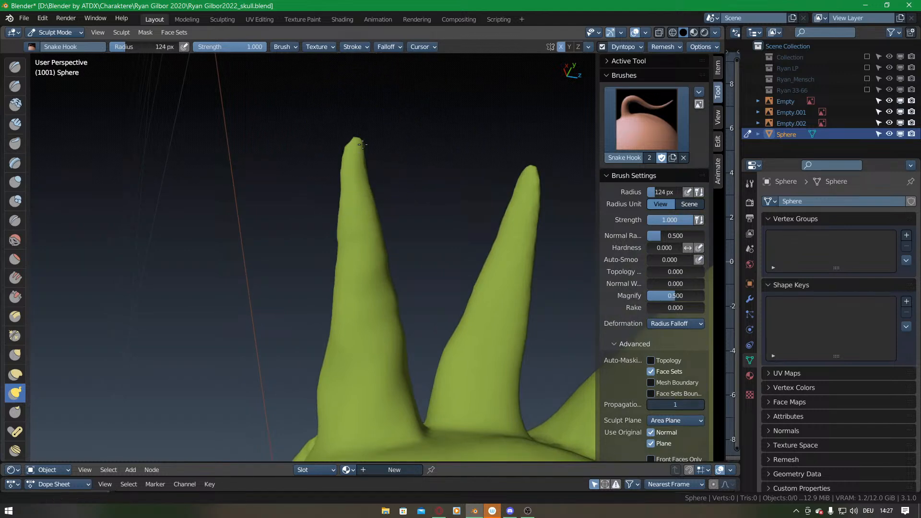
{"action": "scroll", "coordinate": [350, 159], "scroll_direction": "up", "scroll_amount": 2}
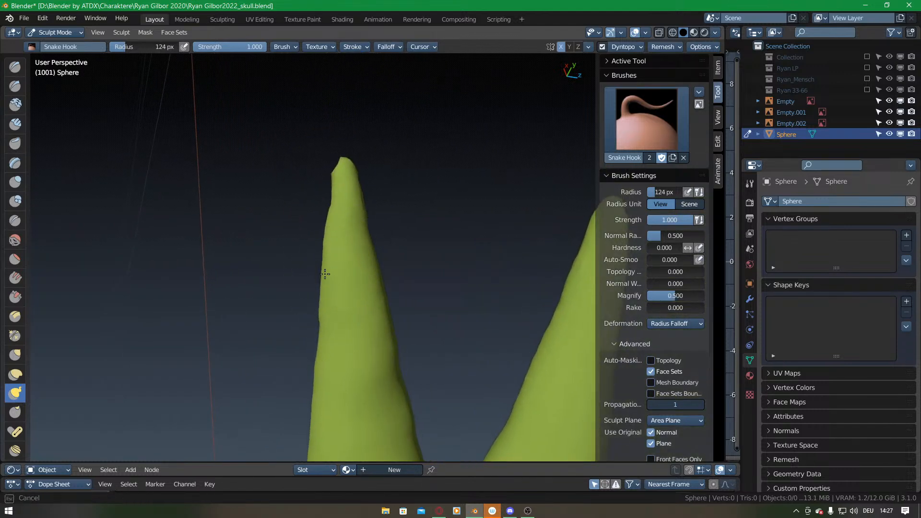
{"action": "scroll", "coordinate": [330, 269], "scroll_direction": "down", "scroll_amount": 4}
{"action": "middle_click_drag", "start_coordinate": [330, 184], "coordinate": [353, 287]}
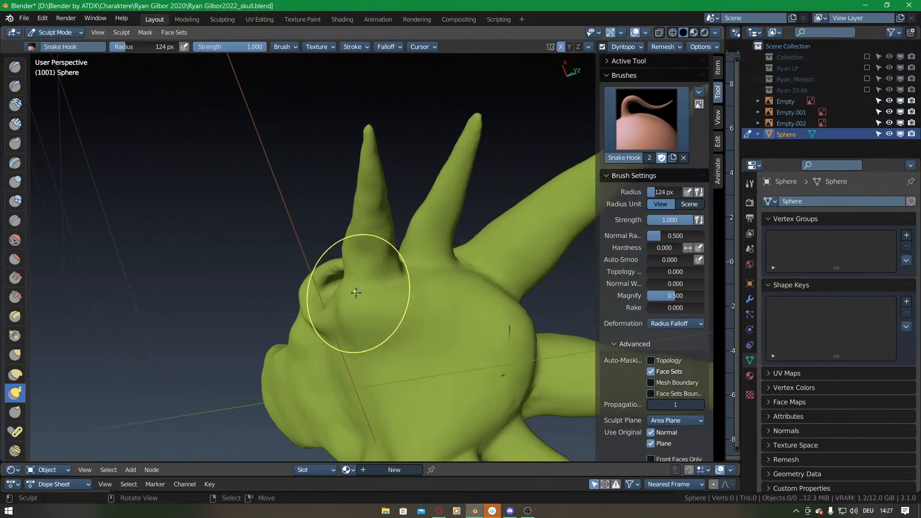
Examine the lower side horn's root and compare the side horns with the front and side reference drawings.
{"action": "key", "text": "c"}
{"action": "mouse_move", "coordinate": [384, 321]}
{"action": "middle_mouse_down"}
{"action": "mouse_move", "coordinate": [370, 207]}
{"action": "mouse_move", "coordinate": [357, 209]}
{"action": "middle_mouse_up"}
{"action": "scroll", "coordinate": [384, 248], "scroll_direction": "up", "scroll_amount": 3}
{"action": "key", "text": "k"}
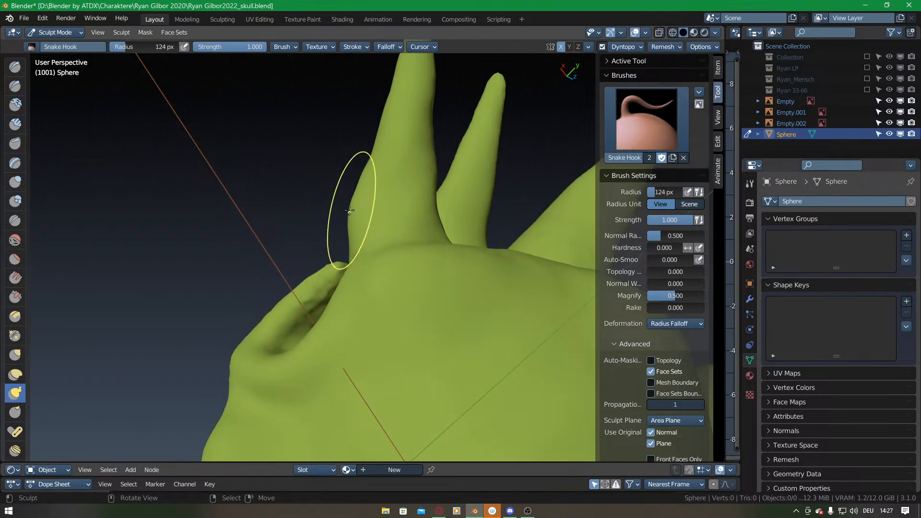
{"action": "mouse_move", "coordinate": [355, 254]}
{"action": "middle_mouse_down"}
{"action": "mouse_move", "coordinate": [390, 274]}
{"action": "mouse_move", "coordinate": [432, 210]}
{"action": "mouse_move", "coordinate": [385, 241]}
{"action": "middle_mouse_up"}
{"action": "key", "text": "KP_1"}
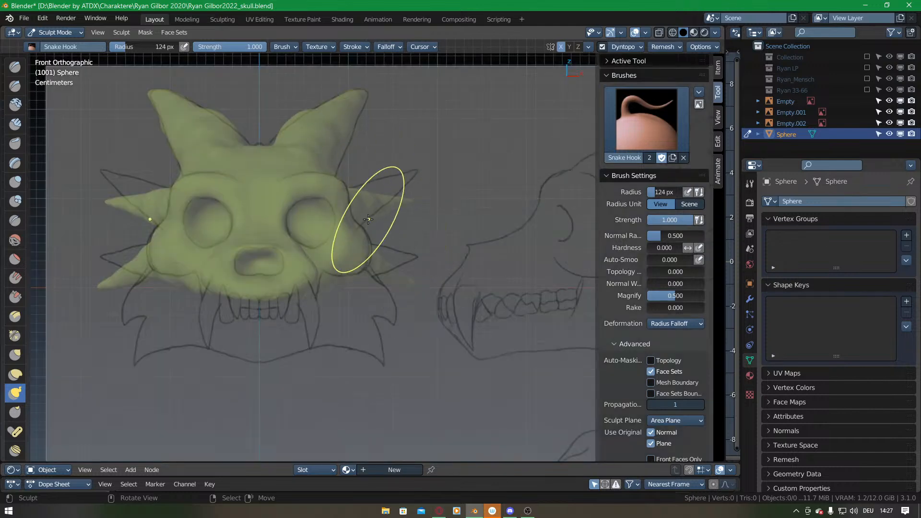
{"action": "middle_click_drag", "start_coordinate": [382, 217], "coordinate": [396, 223], "text": "shift"}
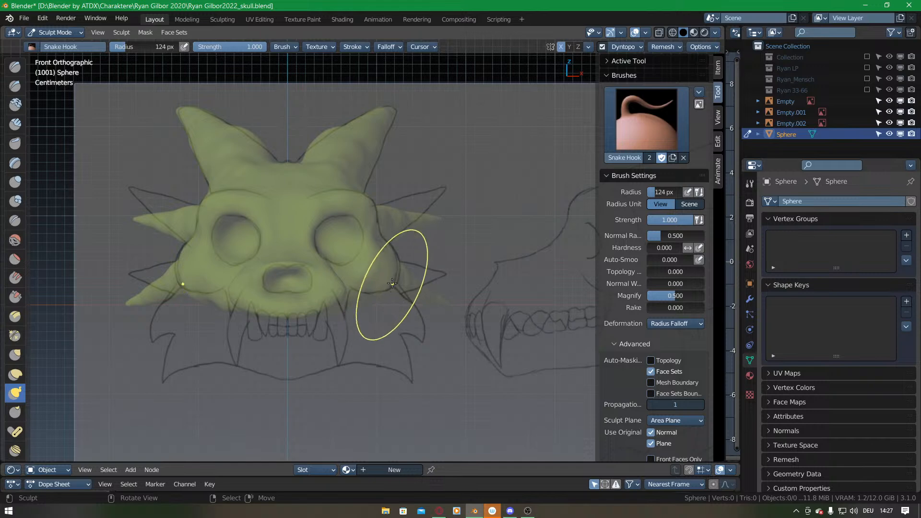
{"action": "middle_click_drag", "start_coordinate": [428, 276], "coordinate": [415, 259], "text": "shift"}
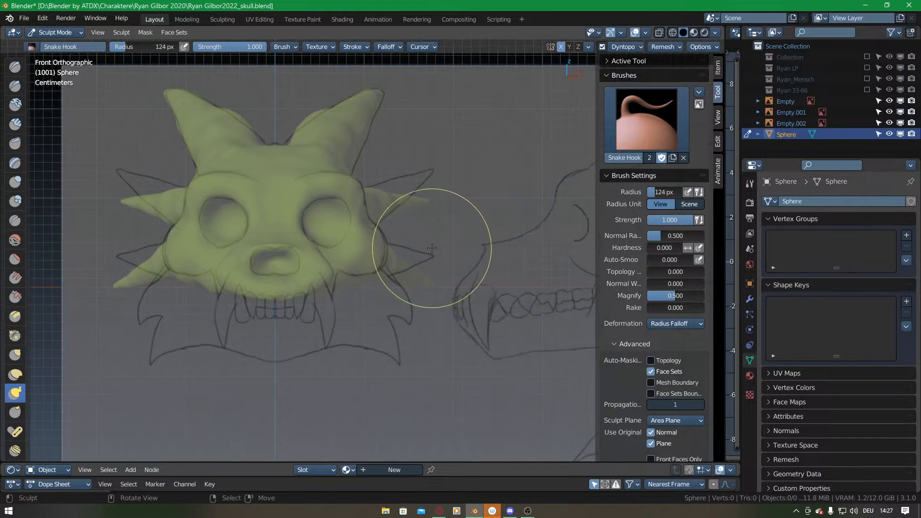
{"action": "key", "text": "KP_3"}
{"action": "mouse_move", "coordinate": [400, 192]}
{"action": "middle_mouse_down"}
{"action": "mouse_move", "coordinate": [370, 239]}
{"action": "mouse_move", "coordinate": [348, 238]}
{"action": "mouse_move", "coordinate": [381, 341]}
{"action": "mouse_move", "coordinate": [421, 251]}
{"action": "mouse_move", "coordinate": [421, 274]}
{"action": "mouse_move", "coordinate": [403, 244]}
{"action": "mouse_move", "coordinate": [371, 256]}
{"action": "middle_mouse_up"}
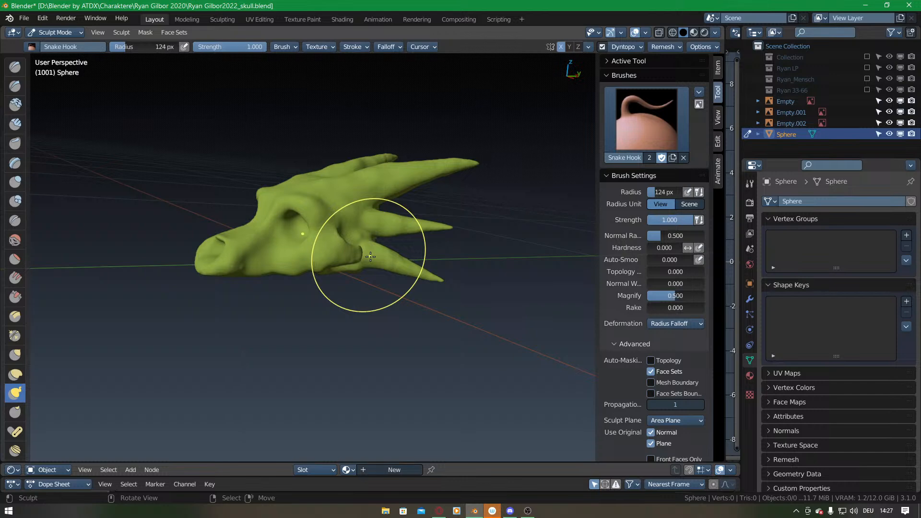
{"action": "mouse_move", "coordinate": [424, 209]}
{"action": "middle_mouse_down"}
{"action": "mouse_move", "coordinate": [370, 320]}
{"action": "mouse_move", "coordinate": [354, 246]}
{"action": "mouse_move", "coordinate": [402, 250]}
{"action": "middle_mouse_up"}
Switch to Object Mode, deselect the skull and check it against the side reference drawing.
{"action": "key", "text": "ctrl+Tab"}
{"action": "left_click", "coordinate": [343, 261]}
{"action": "mouse_move", "coordinate": [343, 261]}
{"action": "middle_mouse_down"}
{"action": "mouse_move", "coordinate": [414, 220]}
{"action": "mouse_move", "coordinate": [382, 282]}
{"action": "middle_mouse_up"}
{"action": "key", "text": "alt+a"}
{"action": "middle_click_drag", "start_coordinate": [474, 247], "coordinate": [403, 256]}
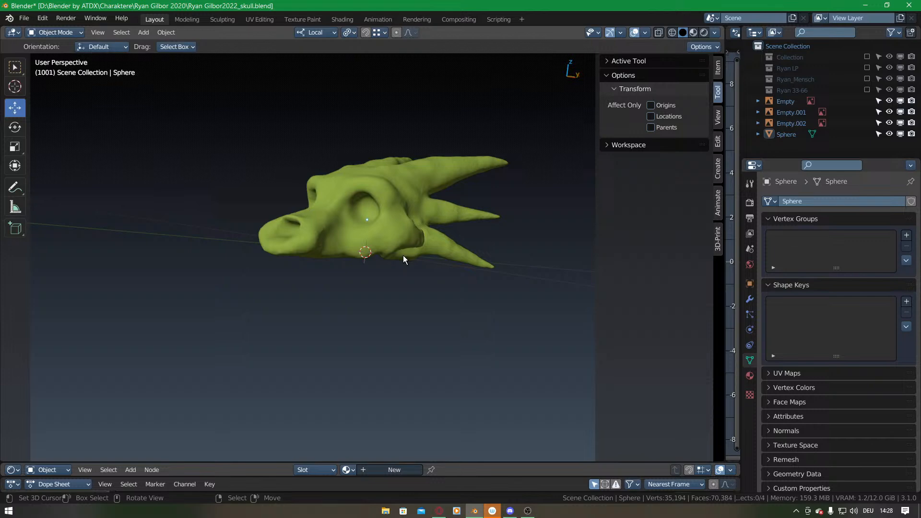
{"action": "key", "text": "KP_3"}
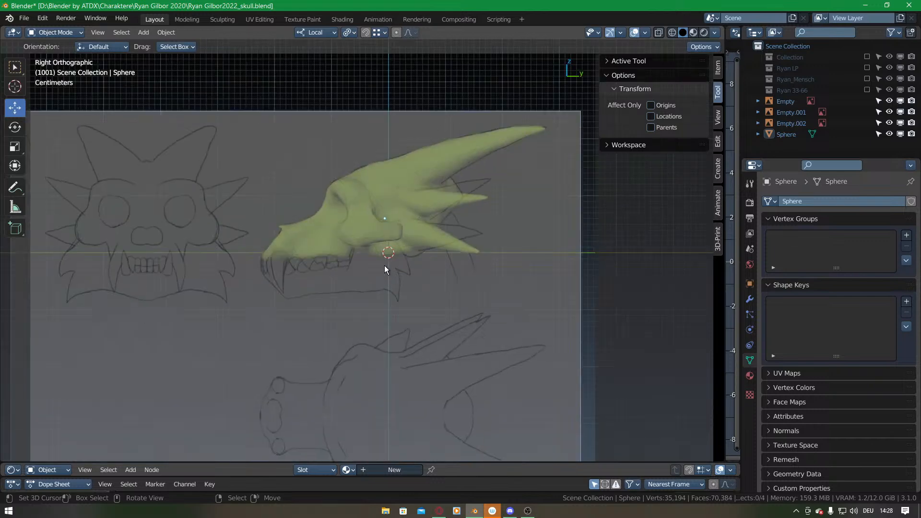
Save the file, then select the skull in the side view and return to Sculpt Mode.
{"action": "key", "text": "ctrl+s"}
{"action": "middle_click_drag", "start_coordinate": [381, 275], "coordinate": [402, 278], "text": "shift"}
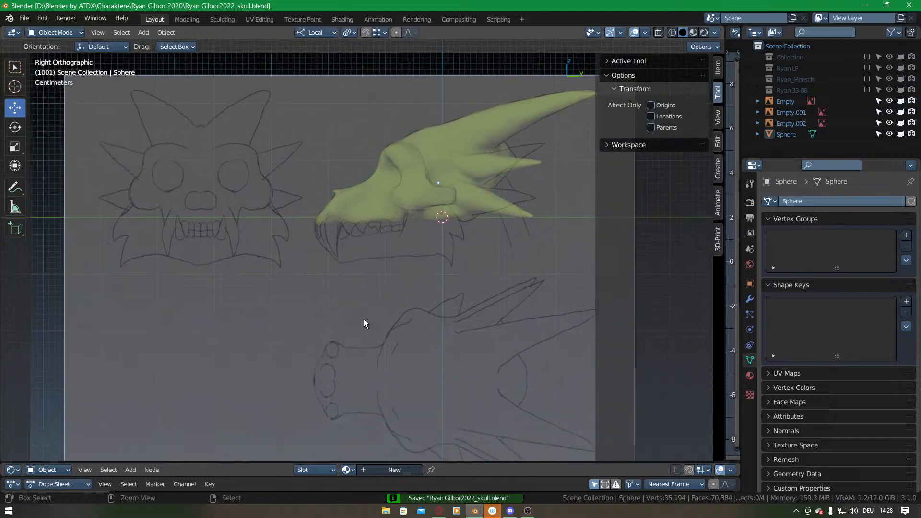
{"action": "scroll", "coordinate": [352, 264], "scroll_direction": "up", "scroll_amount": 4}
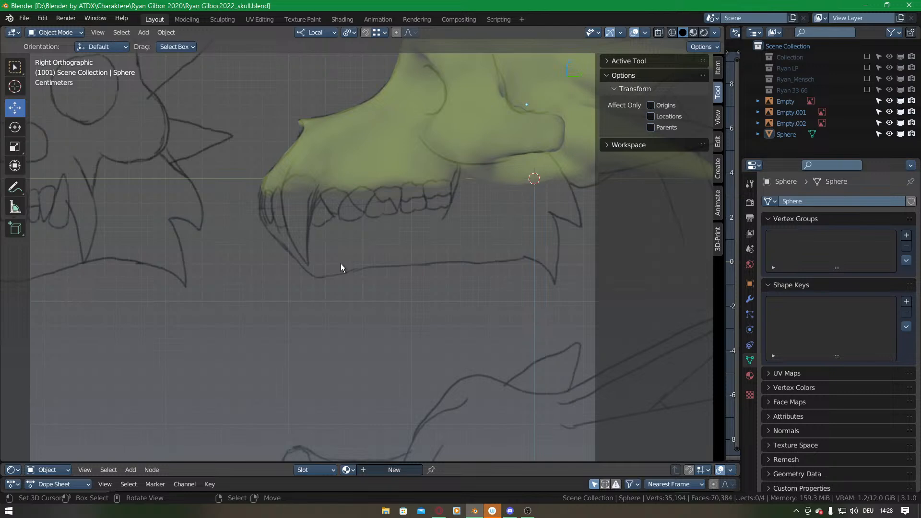
{"action": "mouse_move", "coordinate": [447, 175]}
{"action": "middle_mouse_down", "text": "shift"}
{"action": "mouse_move", "coordinate": [436, 188]}
{"action": "mouse_move", "coordinate": [381, 180]}
{"action": "middle_mouse_up", "text": "shift"}
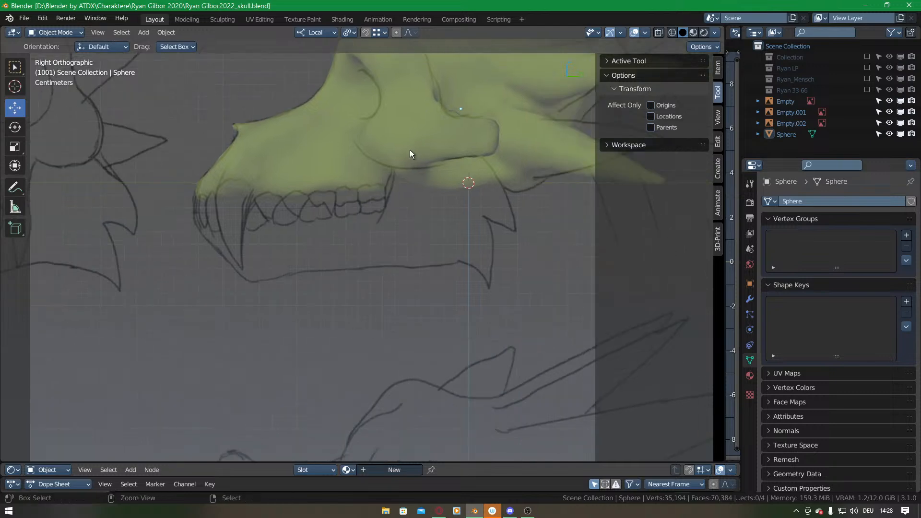
{"action": "left_click", "coordinate": [412, 152]}
{"action": "key", "text": "ctrl+Tab"}
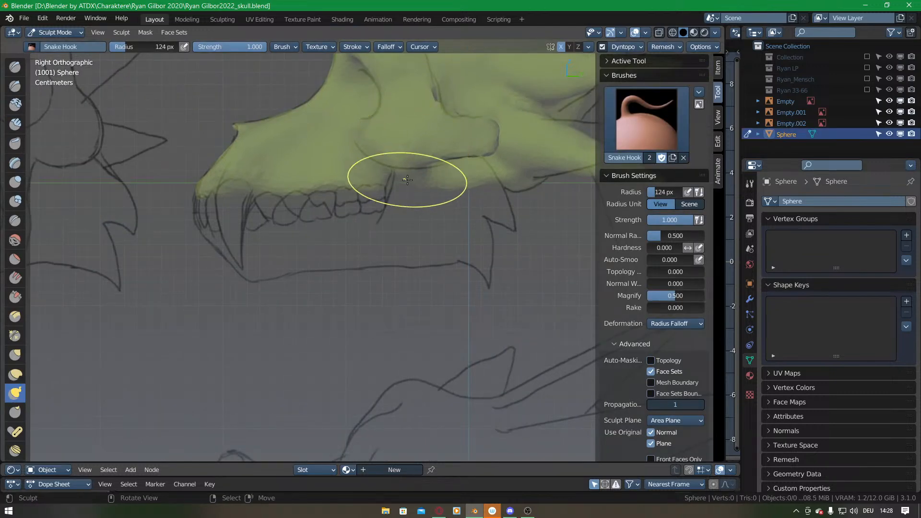
Turn on smooth shading for the skull in the Dyntopo settings.
{"action": "mouse_move", "coordinate": [411, 209]}
{"action": "middle_mouse_down"}
{"action": "mouse_move", "coordinate": [425, 221]}
{"action": "mouse_move", "coordinate": [412, 269]}
{"action": "mouse_move", "coordinate": [433, 264]}
{"action": "middle_mouse_up"}
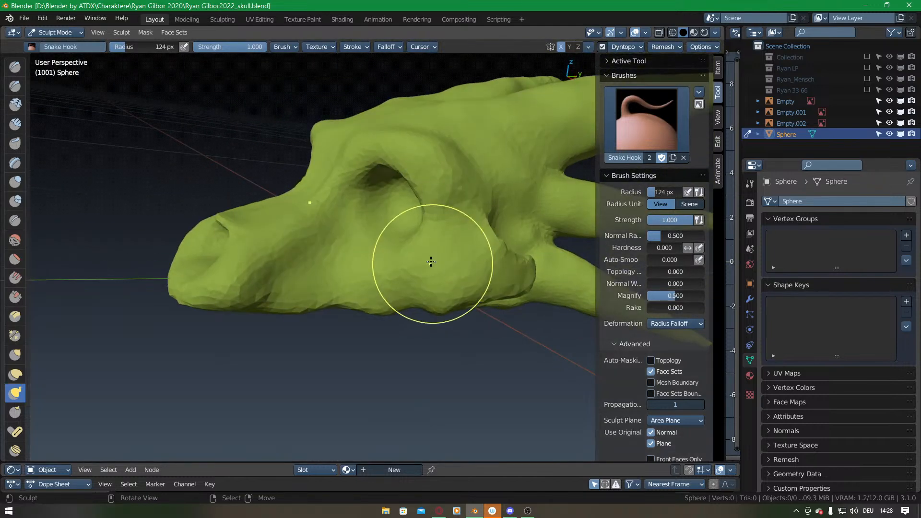
{"action": "key", "text": "alt+w"}
{"action": "mouse_move", "coordinate": [449, 288]}
{"action": "middle_mouse_down"}
{"action": "mouse_move", "coordinate": [483, 329]}
{"action": "mouse_move", "coordinate": [439, 291]}
{"action": "middle_mouse_up"}
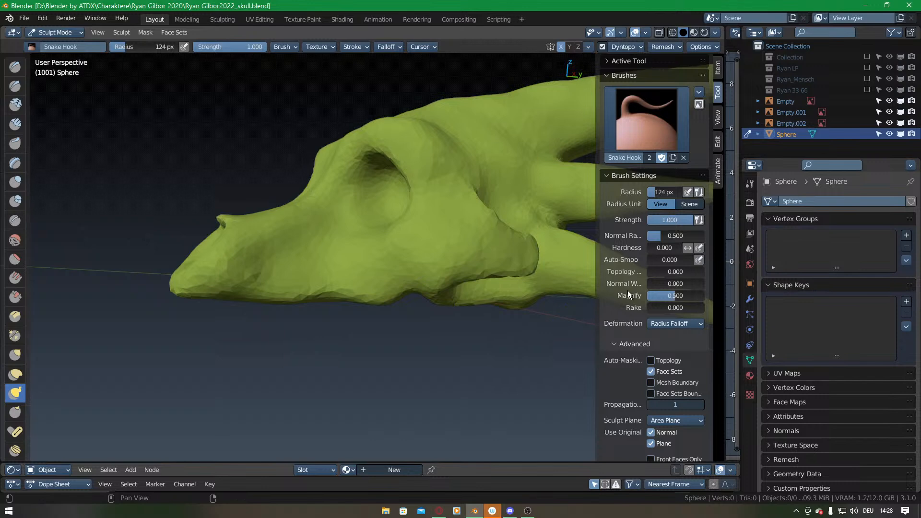
{"action": "left_click", "coordinate": [633, 47]}
{"action": "left_click", "coordinate": [617, 104]}
Build up a raised rim along the edges of the upper jaw's underside with the Clay brush at a 52 px radius.
{"action": "mouse_move", "coordinate": [456, 293]}
{"action": "middle_mouse_down"}
{"action": "mouse_move", "coordinate": [383, 294]}
{"action": "mouse_move", "coordinate": [400, 217]}
{"action": "mouse_move", "coordinate": [374, 234]}
{"action": "mouse_move", "coordinate": [348, 209]}
{"action": "middle_mouse_up"}
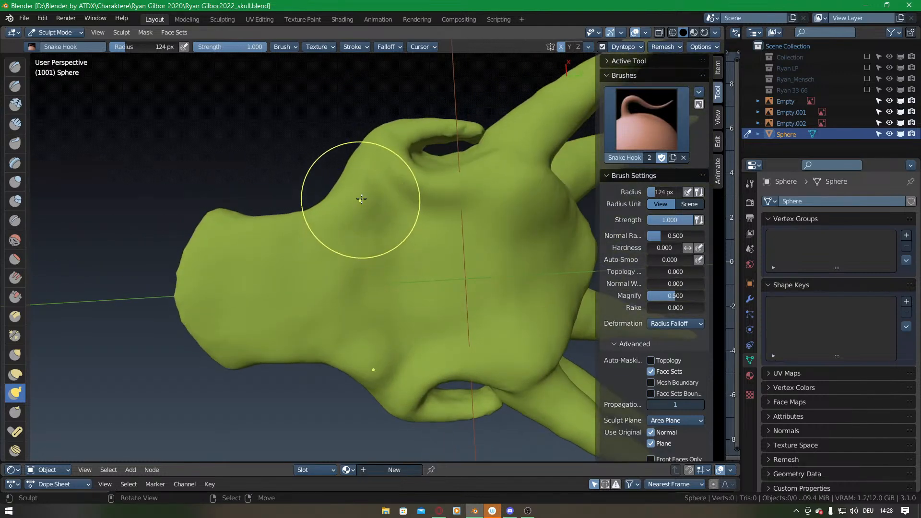
{"action": "left_click_drag", "start_coordinate": [365, 204], "coordinate": [363, 205]}
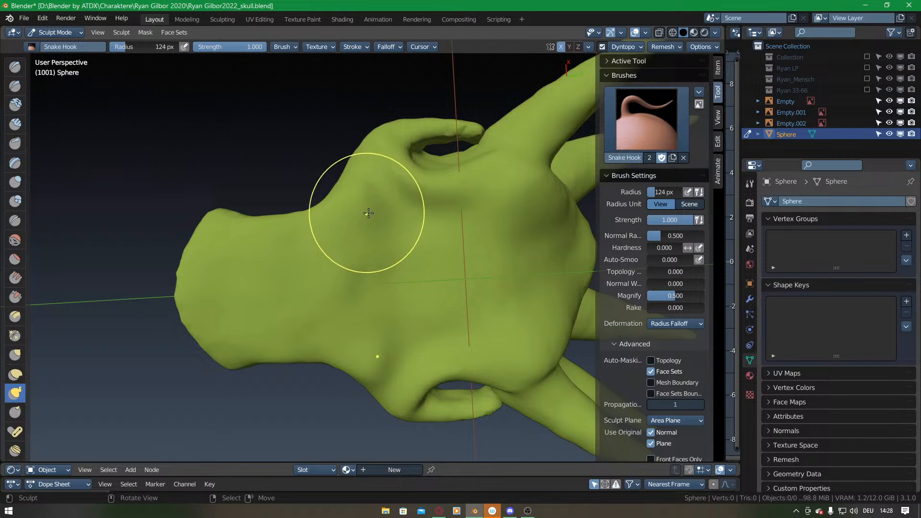
{"action": "key", "text": "c"}
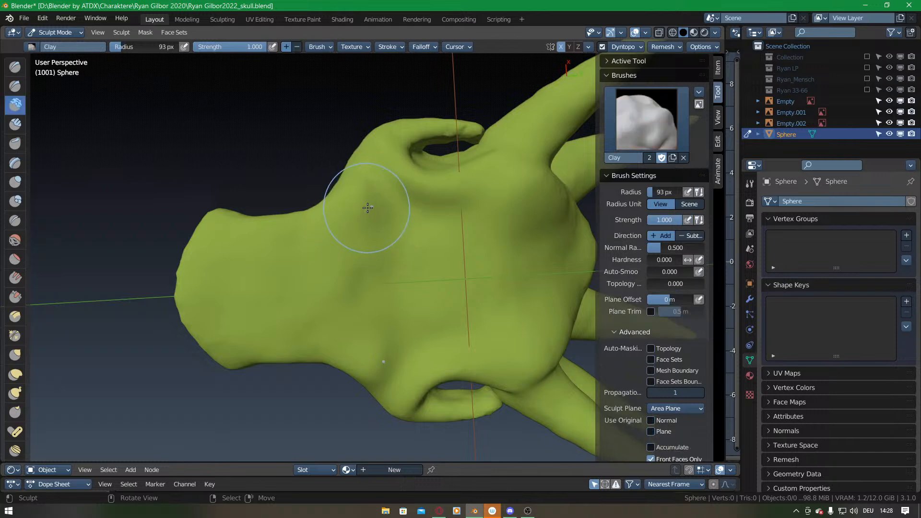
{"action": "middle_click_drag", "start_coordinate": [361, 219], "coordinate": [343, 253]}
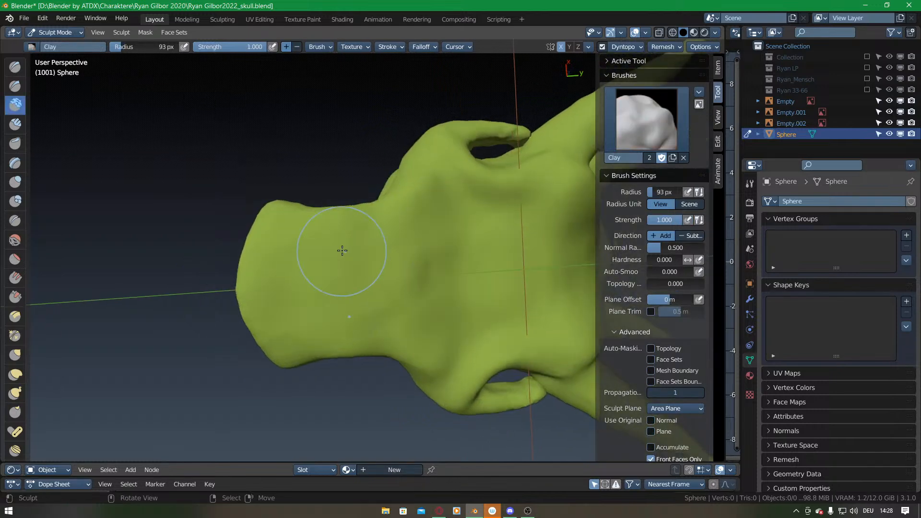
{"action": "key", "text": "f"}
{"action": "left_click", "coordinate": [311, 241]}
{"action": "mouse_move", "coordinate": [274, 220]}
{"action": "left_mouse_down"}
{"action": "mouse_move", "coordinate": [255, 247]}
{"action": "mouse_move", "coordinate": [258, 278]}
{"action": "mouse_move", "coordinate": [293, 204]}
{"action": "mouse_move", "coordinate": [383, 217]}
{"action": "mouse_move", "coordinate": [488, 198]}
{"action": "mouse_move", "coordinate": [294, 222]}
{"action": "mouse_move", "coordinate": [421, 208]}
{"action": "left_mouse_up"}
{"action": "mouse_move", "coordinate": [421, 208]}
{"action": "middle_mouse_down"}
{"action": "mouse_move", "coordinate": [364, 315]}
{"action": "mouse_move", "coordinate": [420, 226]}
{"action": "mouse_move", "coordinate": [453, 222]}
{"action": "mouse_move", "coordinate": [412, 201]}
{"action": "middle_mouse_up"}
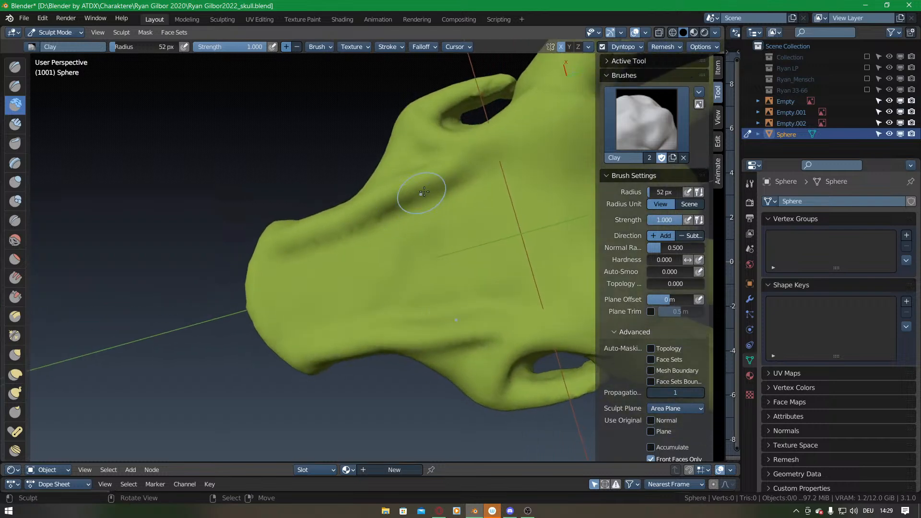
{"action": "left_click_drag", "start_coordinate": [454, 172], "coordinate": [409, 191]}
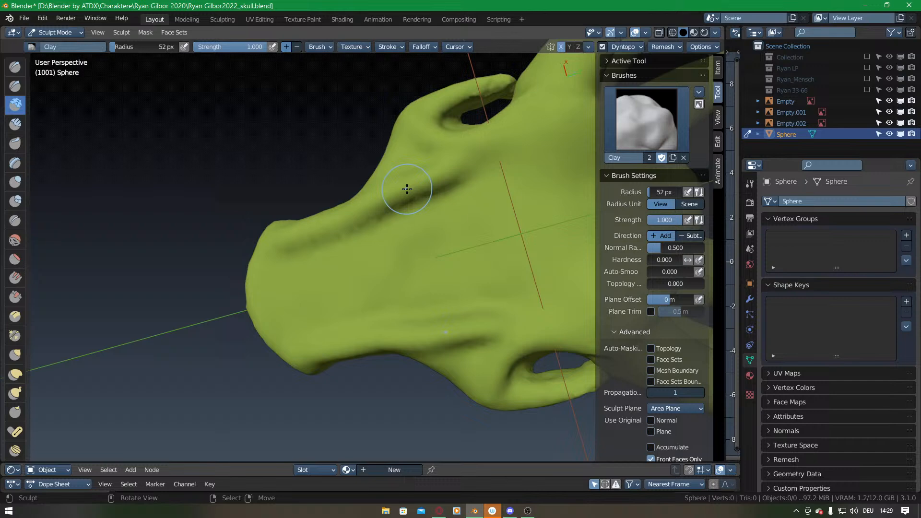
{"action": "mouse_move", "coordinate": [375, 128]}
{"action": "middle_mouse_down"}
{"action": "mouse_move", "coordinate": [421, 211]}
{"action": "mouse_move", "coordinate": [335, 246]}
{"action": "mouse_move", "coordinate": [298, 304]}
{"action": "mouse_move", "coordinate": [361, 313]}
{"action": "mouse_move", "coordinate": [338, 231]}
{"action": "middle_mouse_up"}
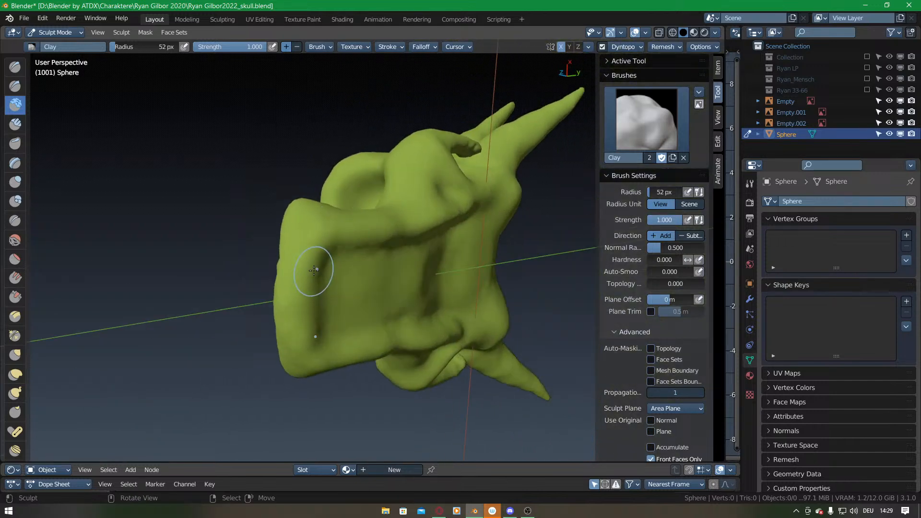
Pull the rear part of the upper jaw's lower rim upward against the side reference's tooth row with Snake Hook.
{"action": "mouse_move", "coordinate": [371, 178]}
{"action": "middle_mouse_down"}
{"action": "mouse_move", "coordinate": [406, 236]}
{"action": "mouse_move", "coordinate": [312, 375]}
{"action": "middle_mouse_up"}
{"action": "mouse_move", "coordinate": [366, 211]}
{"action": "middle_mouse_down"}
{"action": "mouse_move", "coordinate": [375, 249]}
{"action": "mouse_move", "coordinate": [401, 209]}
{"action": "middle_mouse_up"}
{"action": "key", "text": "KP_3"}
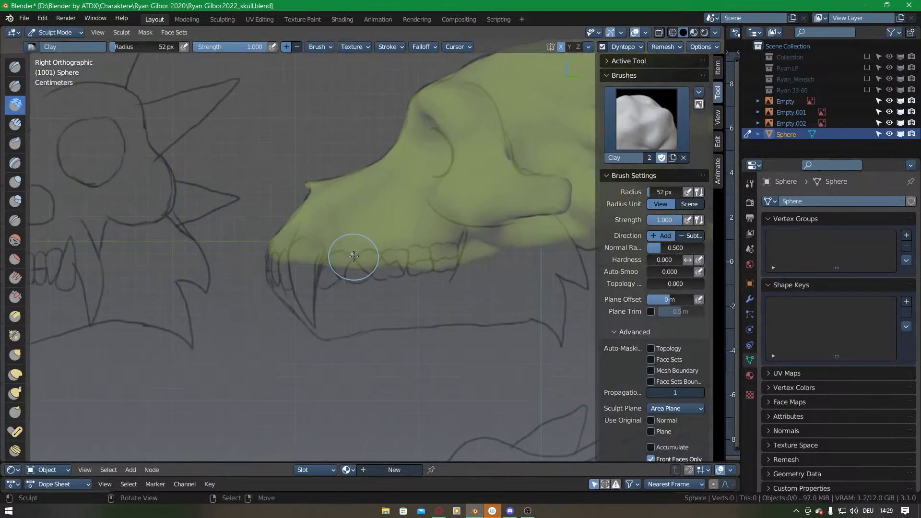
{"action": "key", "text": "k"}
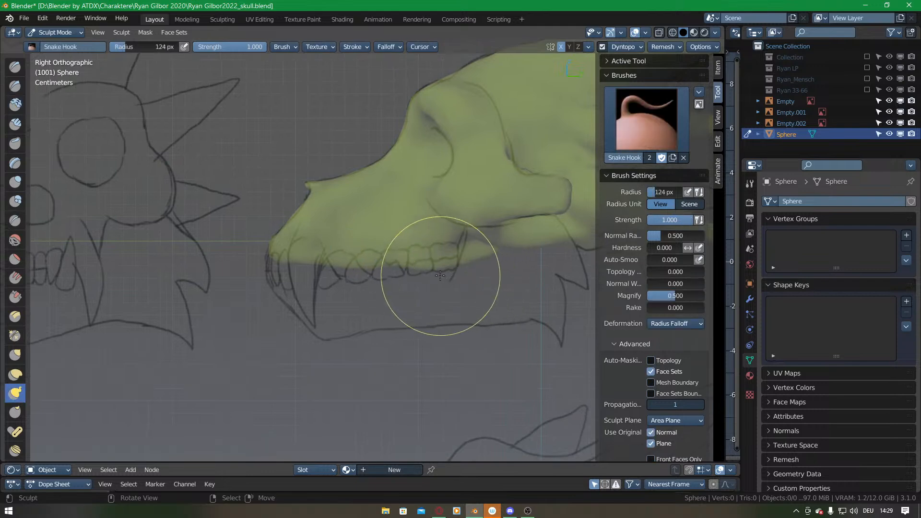
{"action": "left_click_drag", "start_coordinate": [434, 263], "coordinate": [476, 254]}
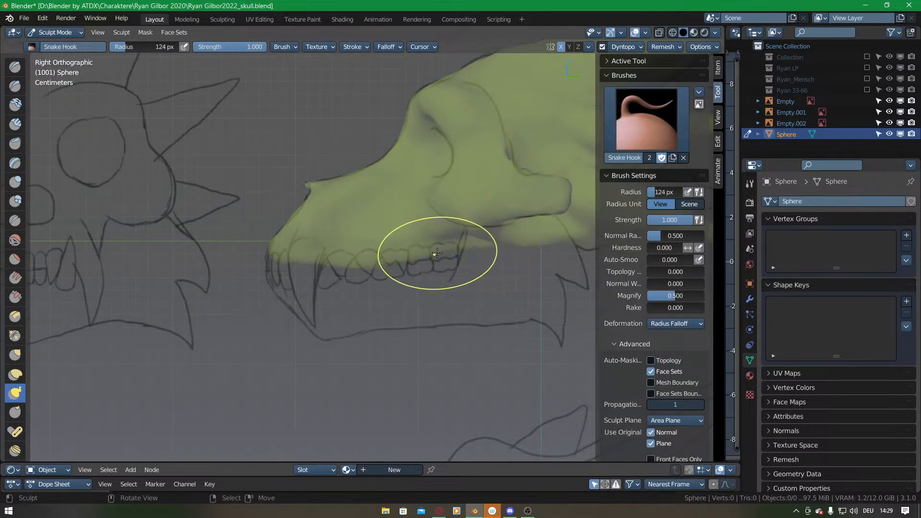
Pull the upper jaw's lower edge and the snout's front contour to the side-view reference drawing with the Snake Hook brush.
{"action": "left_click_drag", "start_coordinate": [364, 267], "coordinate": [335, 259]}
{"action": "left_click_drag", "start_coordinate": [335, 260], "coordinate": [336, 258]}
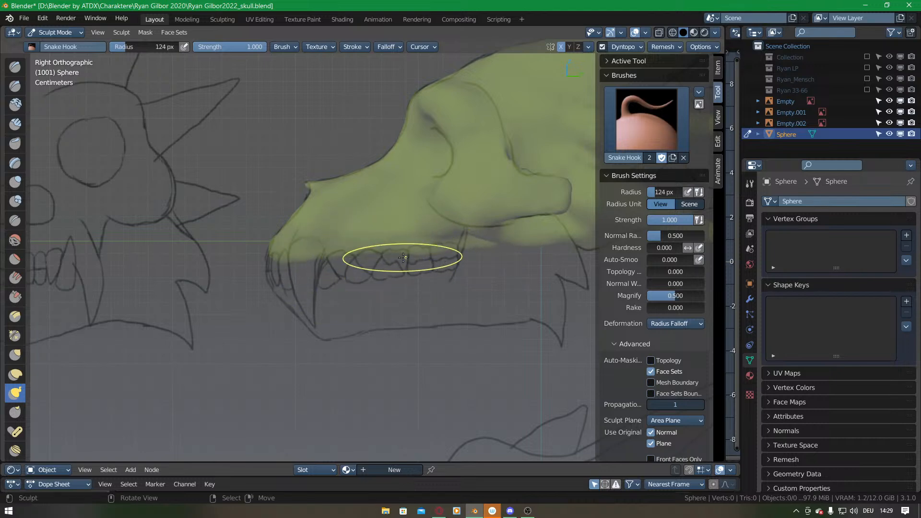
{"action": "left_click_drag", "start_coordinate": [418, 254], "coordinate": [429, 250]}
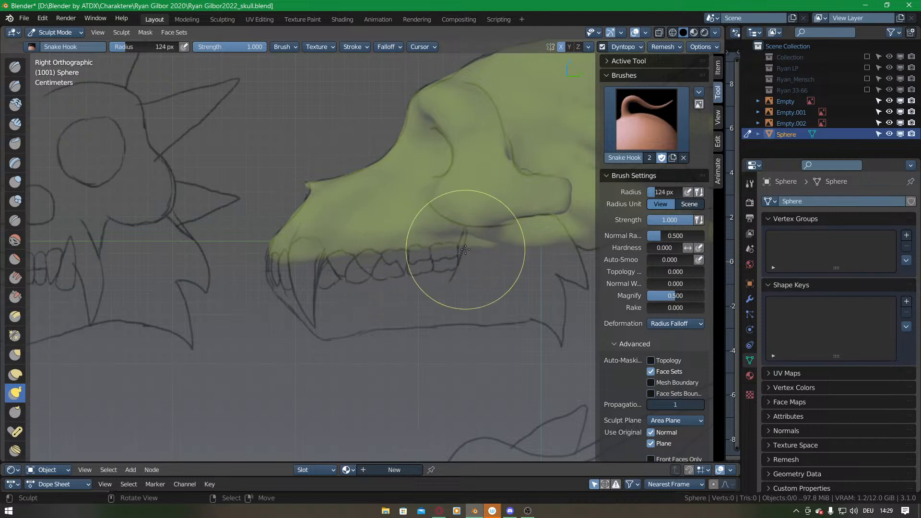
{"action": "mouse_move", "coordinate": [270, 281]}
{"action": "left_mouse_down"}
{"action": "mouse_move", "coordinate": [284, 263]}
{"action": "mouse_move", "coordinate": [272, 246]}
{"action": "left_mouse_up"}
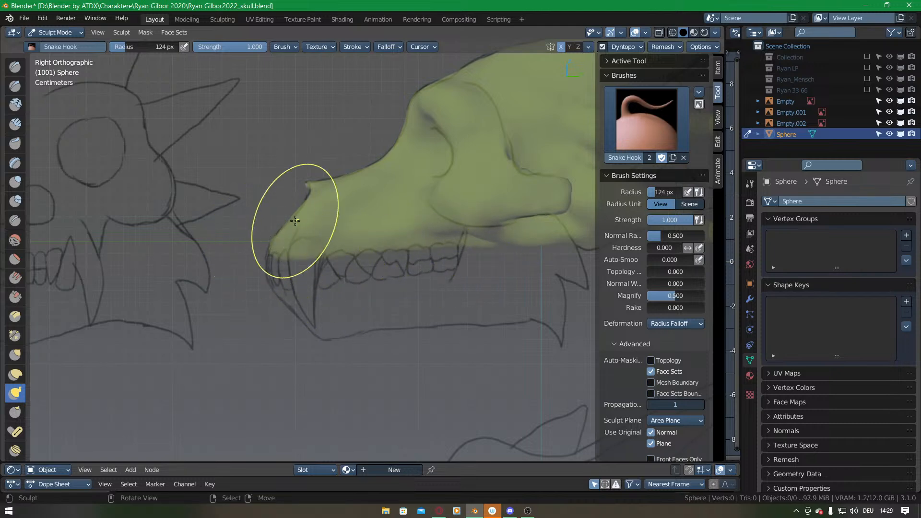
{"action": "left_click_drag", "start_coordinate": [296, 217], "coordinate": [299, 212]}
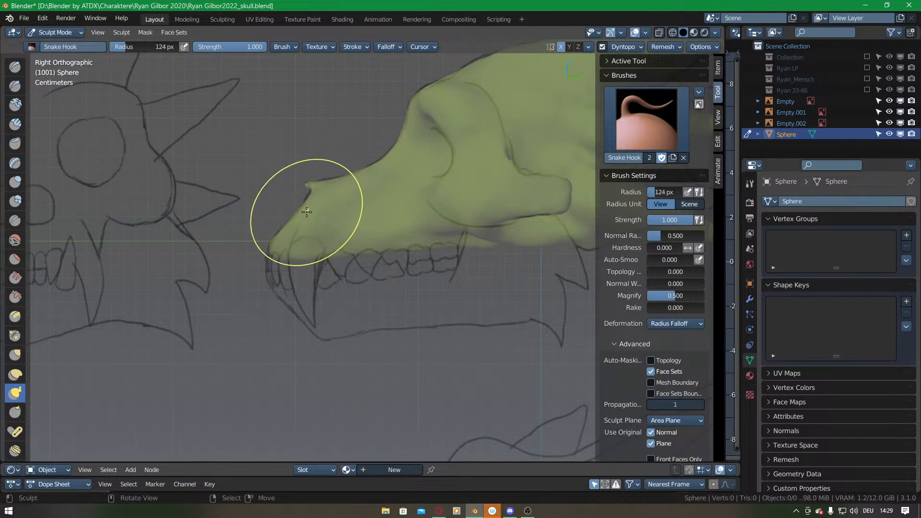
Shape the front corners of the snout from below and to the top-view reference outline with the Snake Hook brush.
{"action": "mouse_move", "coordinate": [306, 214]}
{"action": "middle_mouse_down"}
{"action": "mouse_move", "coordinate": [340, 307]}
{"action": "mouse_move", "coordinate": [420, 284]}
{"action": "mouse_move", "coordinate": [370, 206]}
{"action": "mouse_move", "coordinate": [383, 288]}
{"action": "mouse_move", "coordinate": [370, 263]}
{"action": "mouse_move", "coordinate": [371, 195]}
{"action": "mouse_move", "coordinate": [390, 174]}
{"action": "middle_mouse_up"}
{"action": "scroll", "coordinate": [391, 182], "scroll_direction": "up", "scroll_amount": 3}
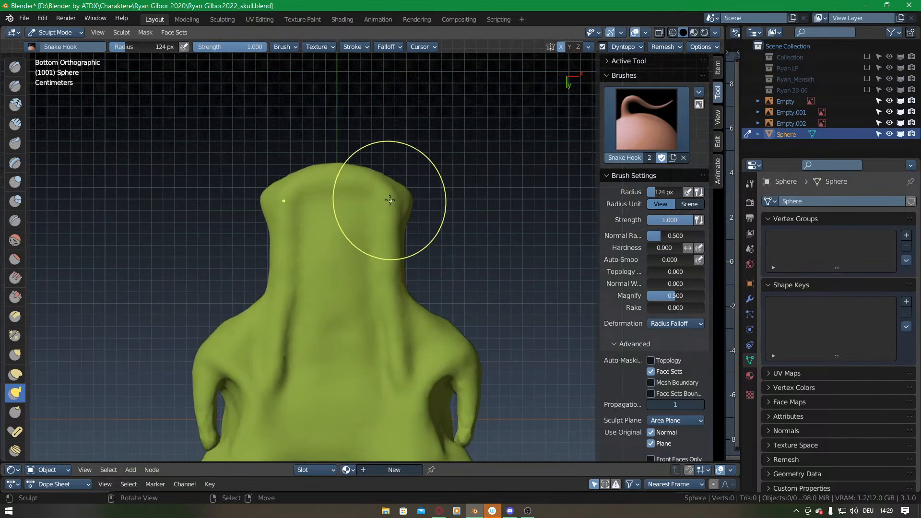
{"action": "left_click_drag", "start_coordinate": [389, 202], "coordinate": [406, 199]}
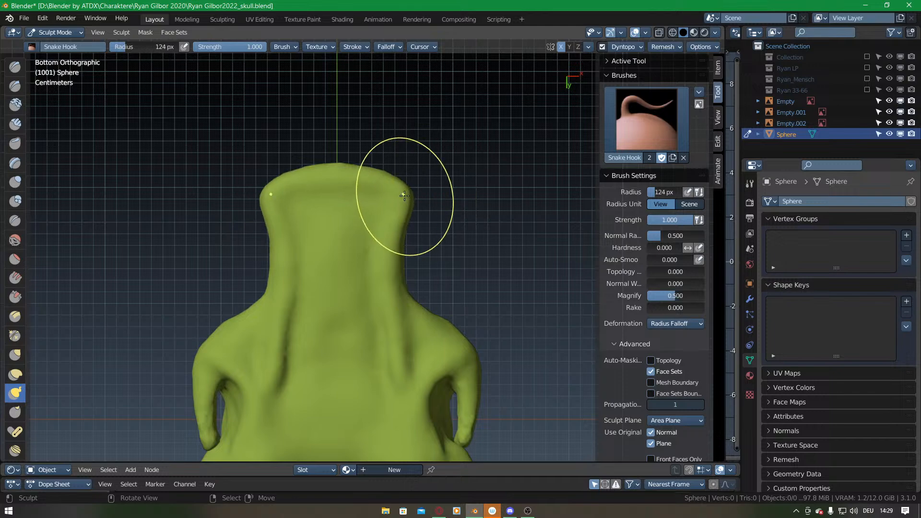
{"action": "key", "text": "KP_7"}
{"action": "scroll", "coordinate": [408, 317], "scroll_direction": "up", "scroll_amount": 2}
{"action": "middle_click_drag", "start_coordinate": [417, 311], "coordinate": [407, 259], "text": "shift"}
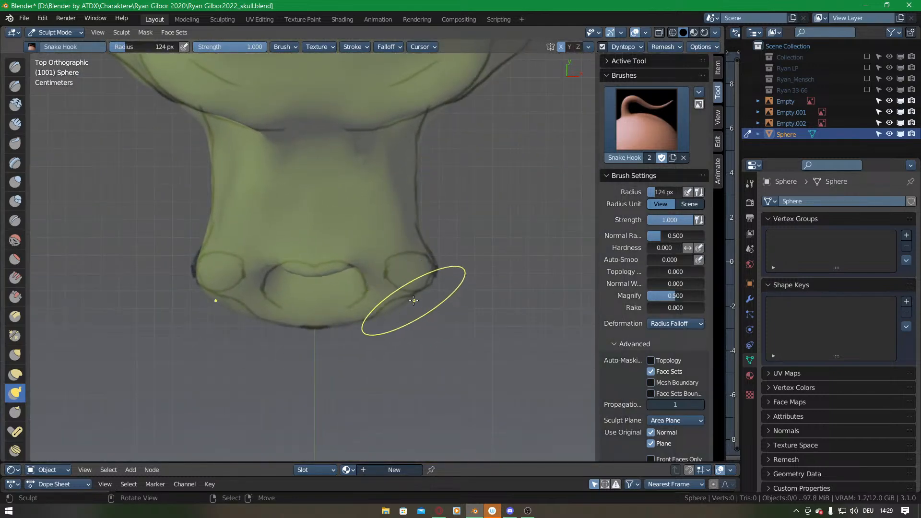
{"action": "left_click_drag", "start_coordinate": [396, 312], "coordinate": [395, 305]}
{"action": "mouse_move", "coordinate": [385, 341]}
{"action": "middle_mouse_down"}
{"action": "mouse_move", "coordinate": [360, 237]}
{"action": "mouse_move", "coordinate": [311, 271]}
{"action": "mouse_move", "coordinate": [364, 192]}
{"action": "mouse_move", "coordinate": [384, 206]}
{"action": "mouse_move", "coordinate": [369, 209]}
{"action": "mouse_move", "coordinate": [376, 206]}
{"action": "middle_mouse_up"}
{"action": "key", "text": "c"}
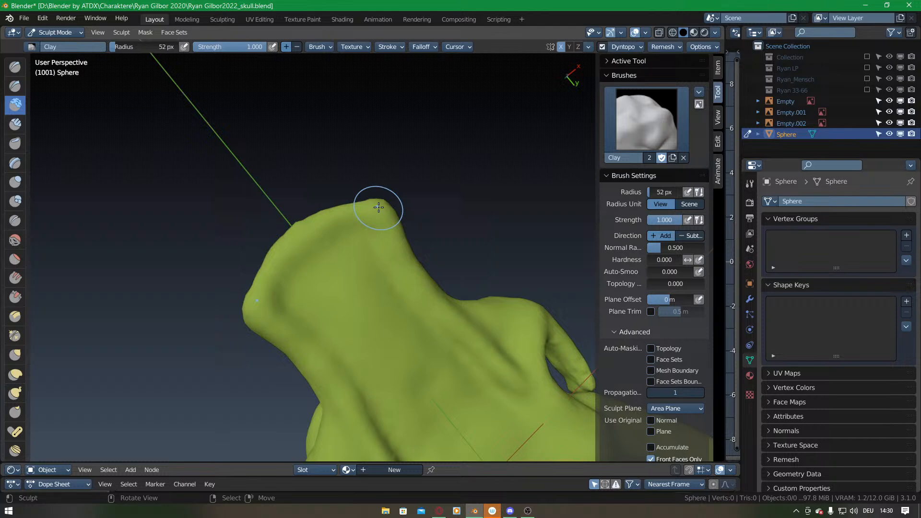
{"action": "middle_click_drag", "start_coordinate": [391, 181], "coordinate": [373, 265]}
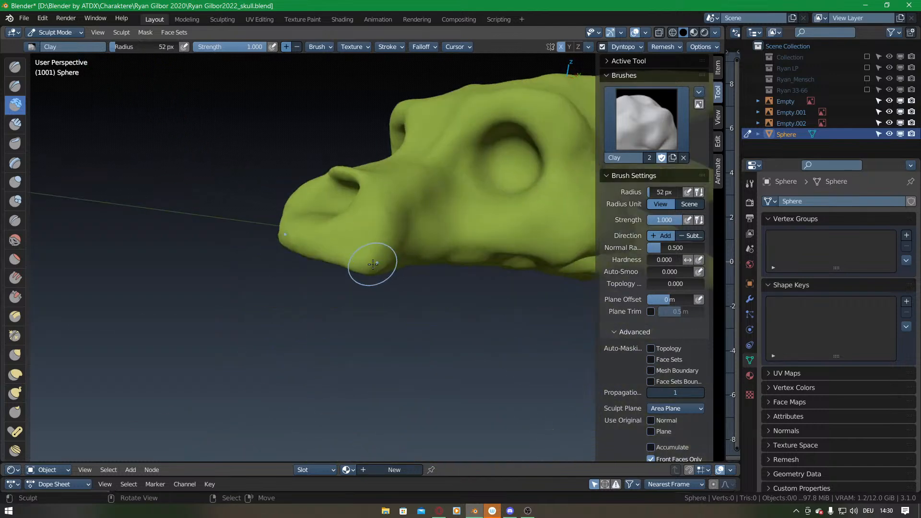
Switch the skull from Sculpt Mode to Object Mode and enable the Ryan LP collection.
{"action": "key", "text": "ctrl+Tab"}
{"action": "left_click", "coordinate": [309, 267]}
{"action": "middle_click_drag", "start_coordinate": [310, 269], "coordinate": [423, 270]}
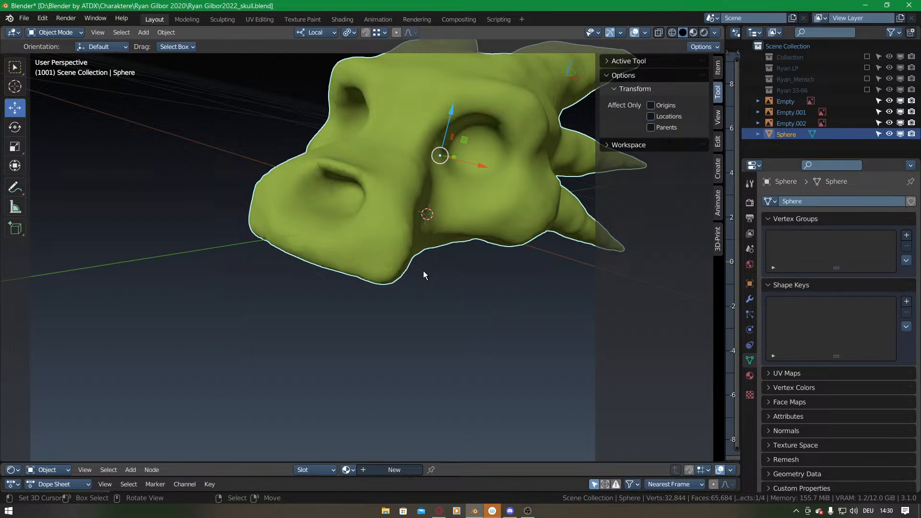
{"action": "left_click", "coordinate": [867, 68]}
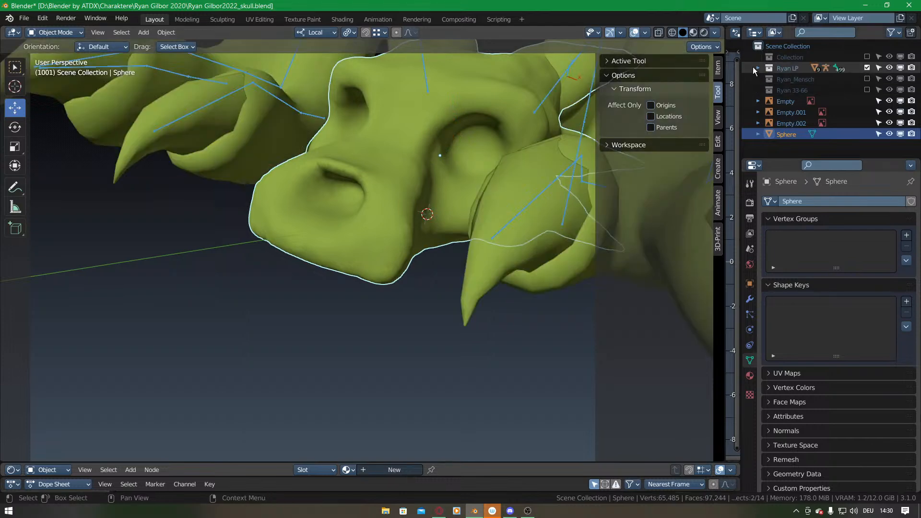
Expand the Ryan LP collection and select its Gebiss teeth object.
{"action": "left_click", "coordinate": [758, 67]}
{"action": "scroll", "coordinate": [531, 254], "scroll_direction": "down", "scroll_amount": 8}
{"action": "middle_click_drag", "start_coordinate": [488, 289], "coordinate": [554, 208]}
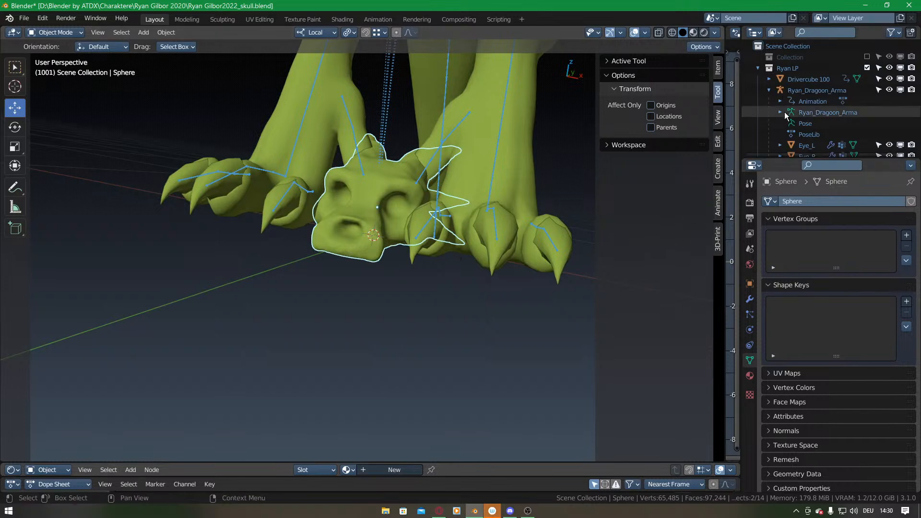
{"action": "scroll", "coordinate": [798, 108], "scroll_direction": "down", "scroll_amount": 5}
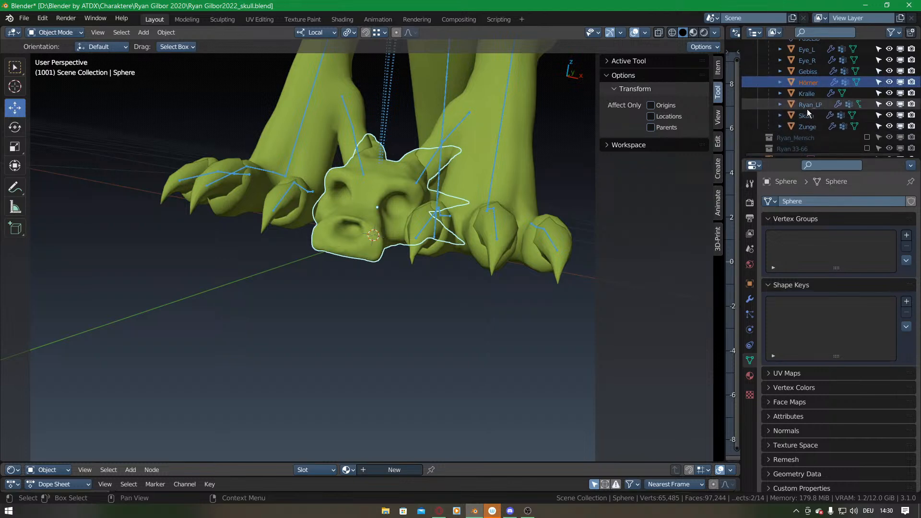
{"action": "left_click", "coordinate": [810, 71]}
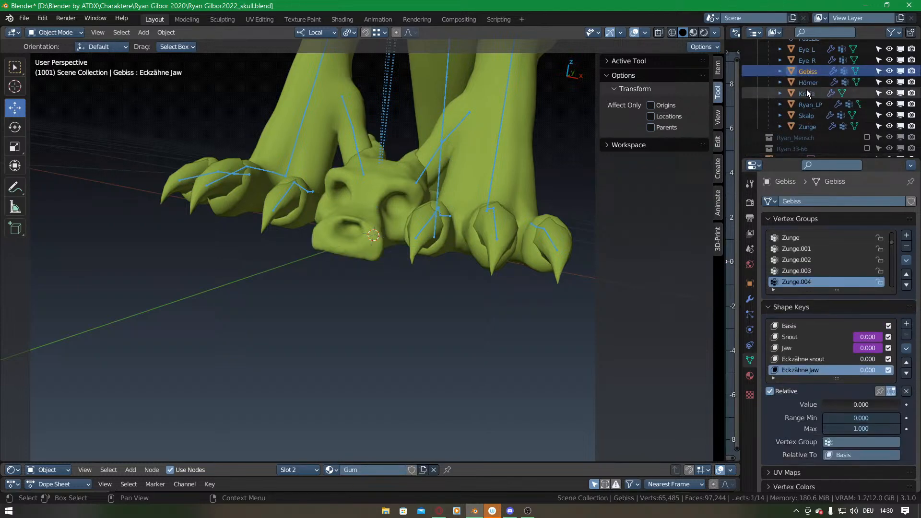
Duplicate the Gebiss teeth on the dragon's head, keeping the copy in its original place.
{"action": "scroll", "coordinate": [482, 116], "scroll_direction": "down", "scroll_amount": 5}
{"action": "middle_click_drag", "start_coordinate": [429, 128], "coordinate": [405, 254], "text": "shift"}
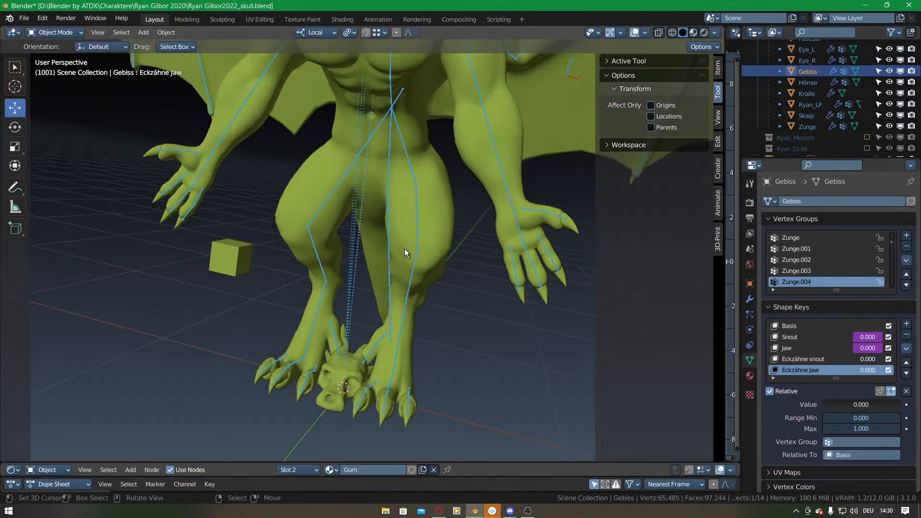
{"action": "scroll", "coordinate": [405, 255], "scroll_direction": "down", "scroll_amount": 1}
{"action": "middle_click_drag", "start_coordinate": [418, 93], "coordinate": [404, 260], "text": "shift"}
{"action": "middle_click_drag", "start_coordinate": [359, 140], "coordinate": [339, 188]}
{"action": "scroll", "coordinate": [322, 191], "scroll_direction": "up", "scroll_amount": 3}
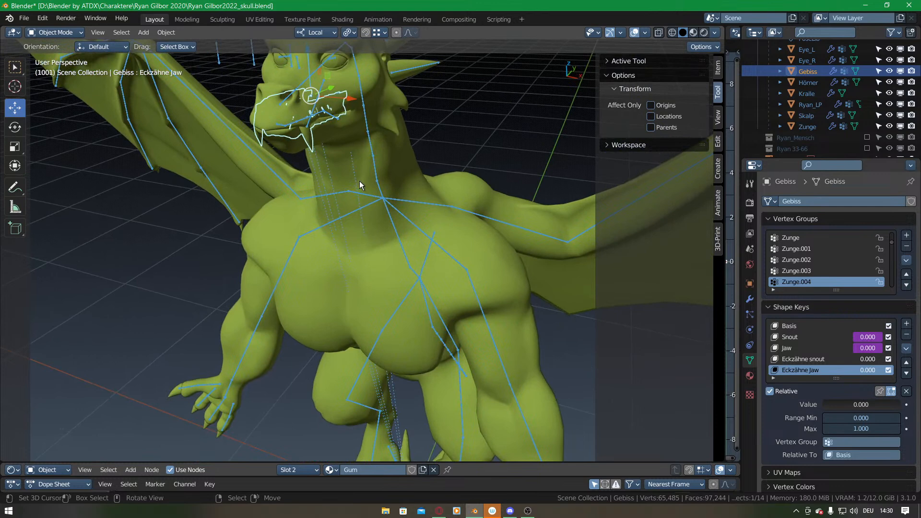
{"action": "key", "text": "shift+d"}
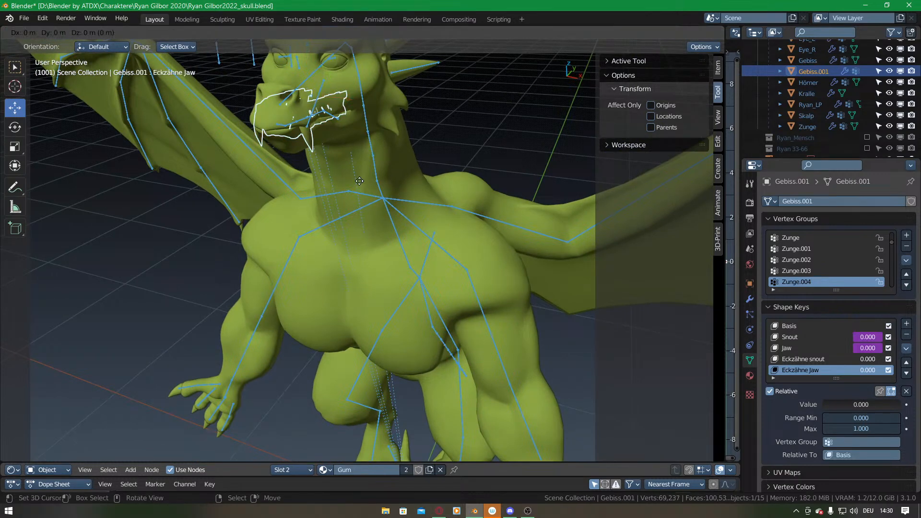
{"action": "right_click", "coordinate": [360, 181]}
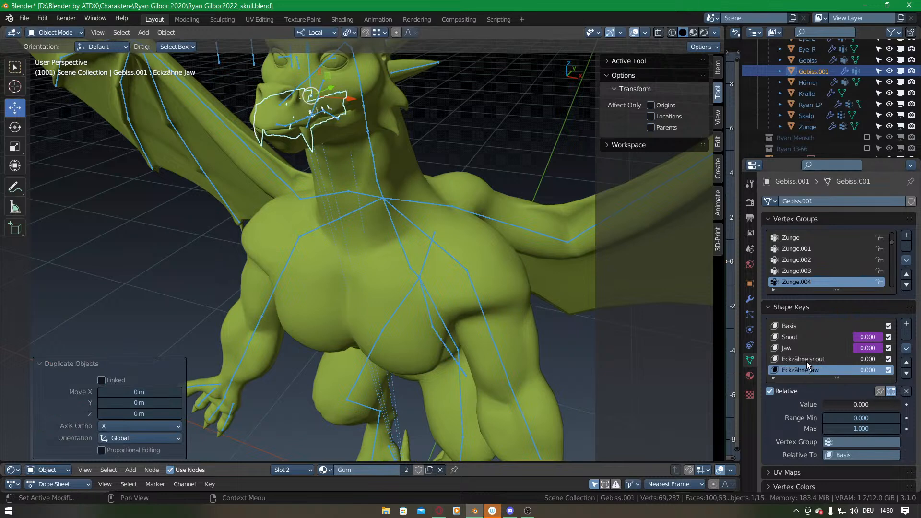
Delete the drivers from the Snout and Jaw shape key values of the duplicated teeth.
{"action": "right_click", "coordinate": [811, 338]}
{"action": "left_click", "coordinate": [818, 338]}
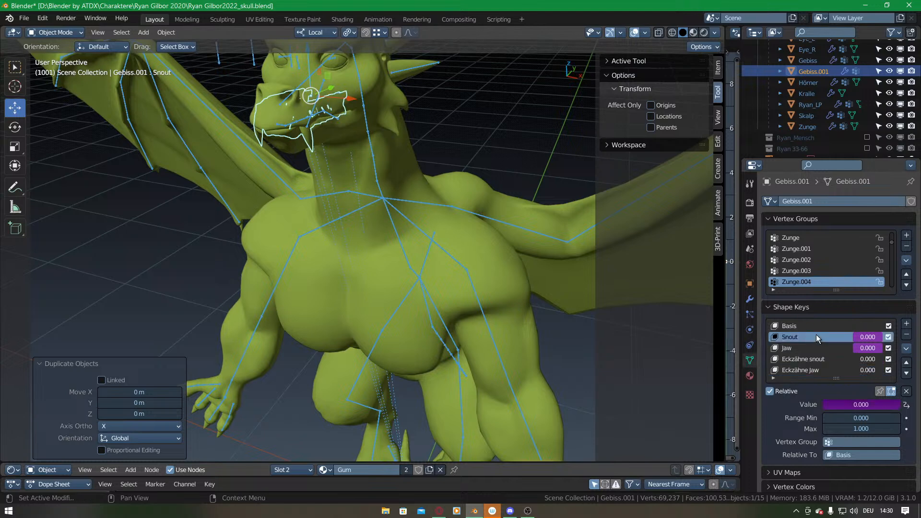
{"action": "right_click", "coordinate": [832, 405]}
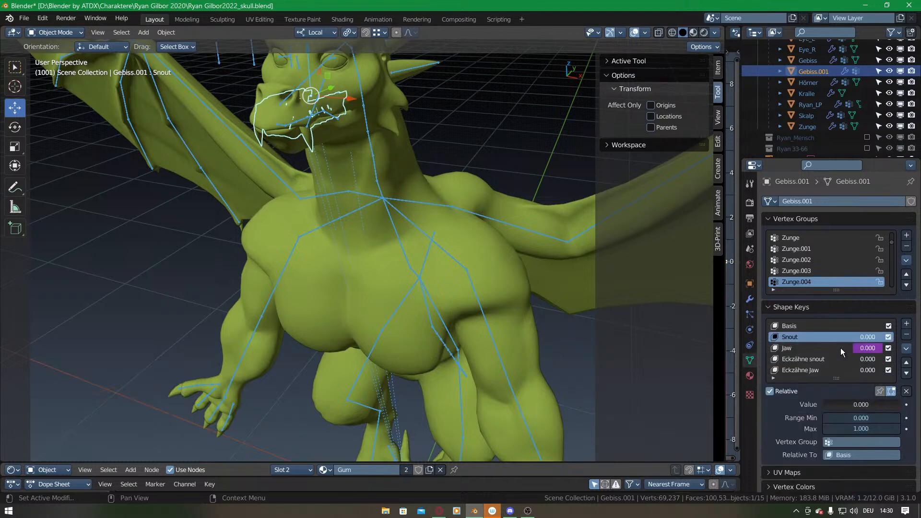
{"action": "left_click", "coordinate": [831, 348]}
{"action": "right_click", "coordinate": [853, 405]}
{"action": "left_click", "coordinate": [827, 353]}
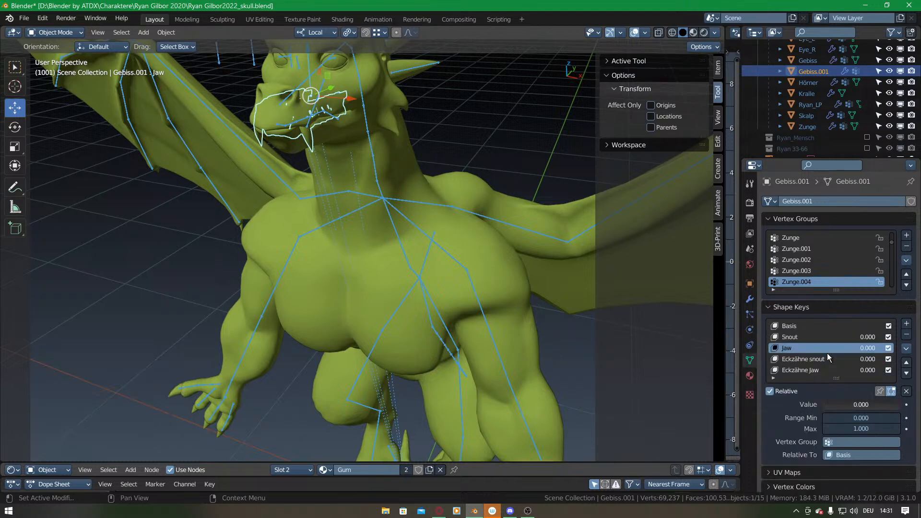
Remove all shape keys from the duplicated teeth, ending with Basis.
{"action": "scroll", "coordinate": [837, 347], "scroll_direction": "down", "scroll_amount": 3}
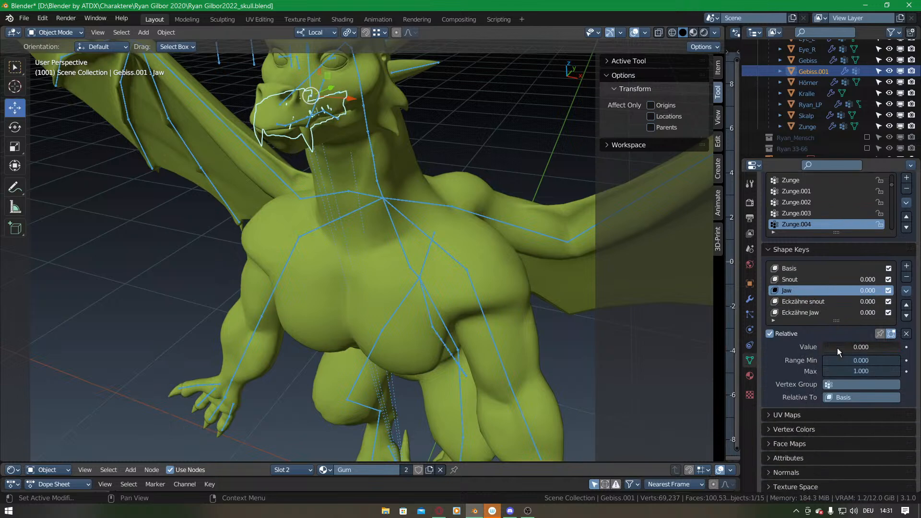
{"action": "left_click", "coordinate": [859, 312]}
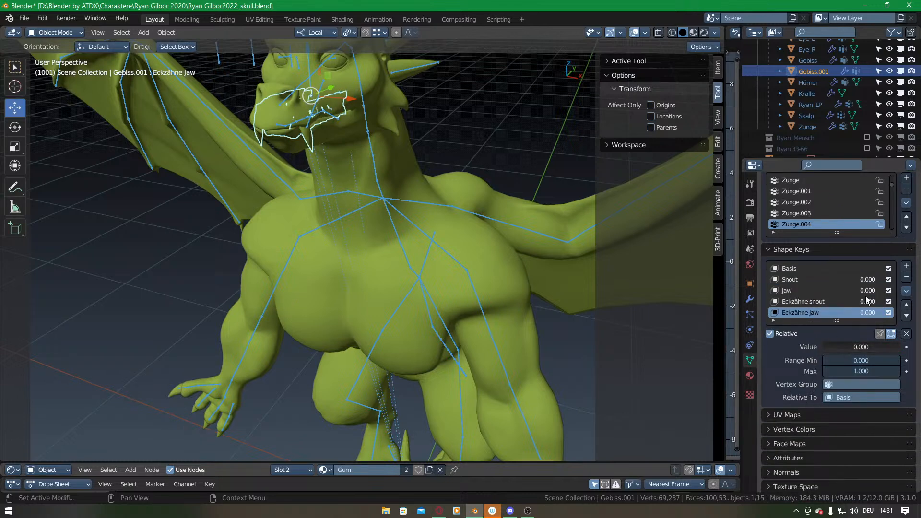
{"action": "left_click", "coordinate": [907, 280]}
{"action": "left_click", "coordinate": [907, 279]}
{"action": "left_click", "coordinate": [906, 280]}
{"action": "left_click", "coordinate": [906, 279]}
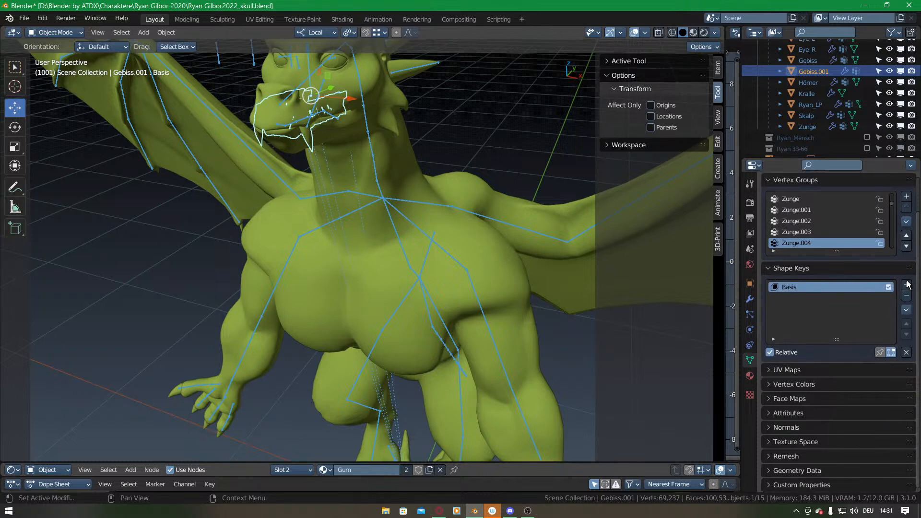
{"action": "left_click", "coordinate": [907, 295]}
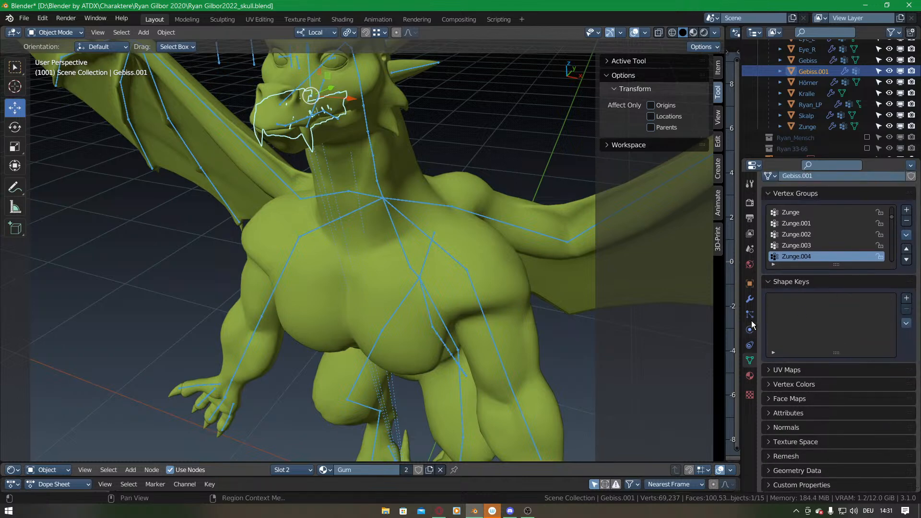
Apply the Armature modifier on the duplicated teeth.
{"action": "left_click", "coordinate": [750, 299]}
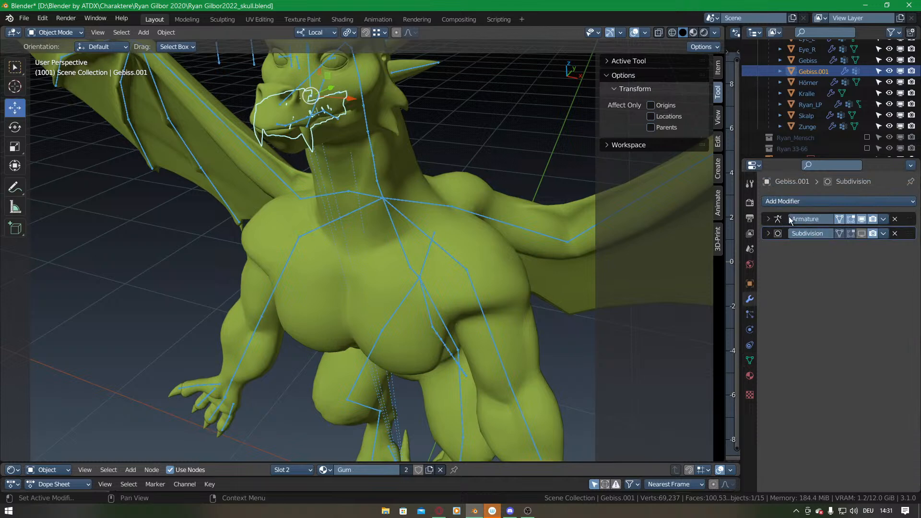
{"action": "left_click", "coordinate": [883, 219]}
{"action": "left_click", "coordinate": [867, 229]}
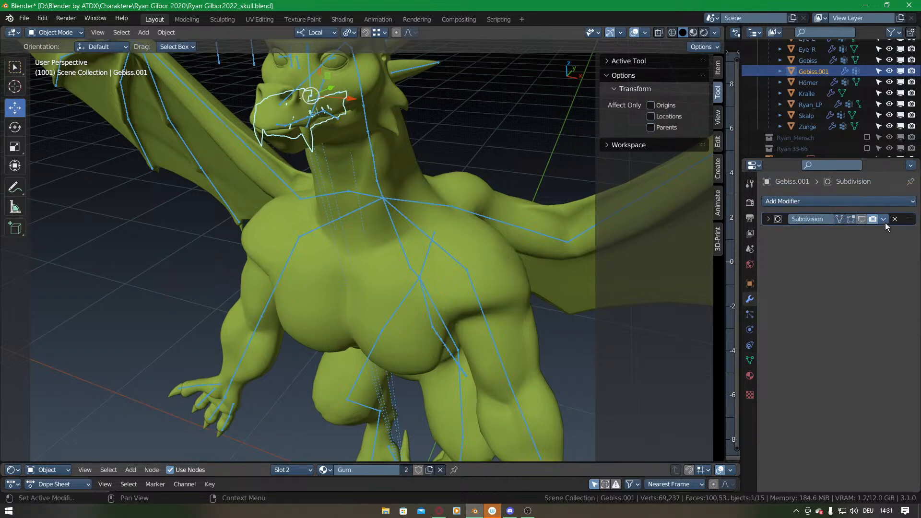
Delete all vertex groups from the duplicated teeth.
{"action": "left_click", "coordinate": [750, 360]}
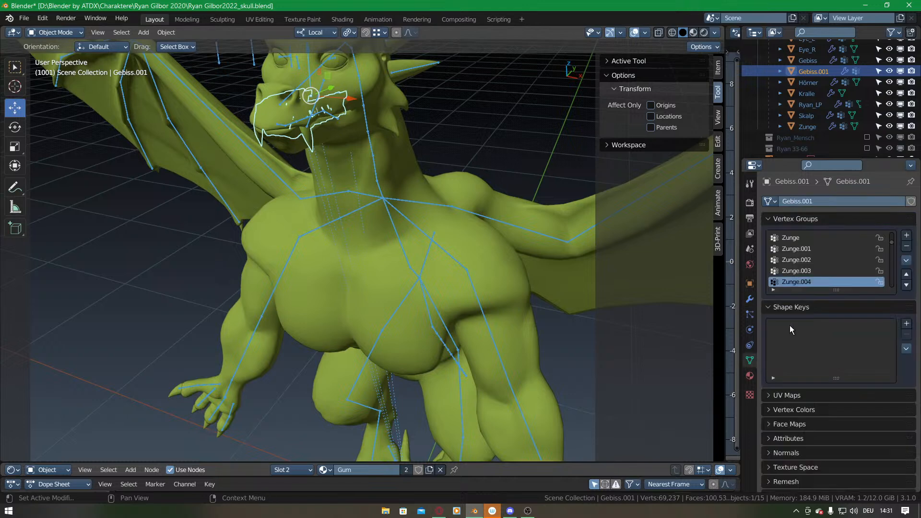
{"action": "left_click", "coordinate": [907, 261]}
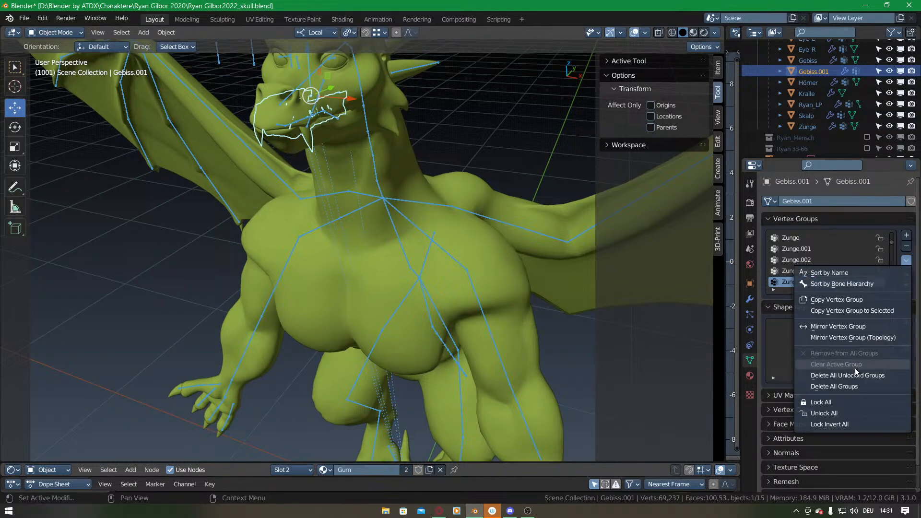
{"action": "left_click", "coordinate": [853, 386]}
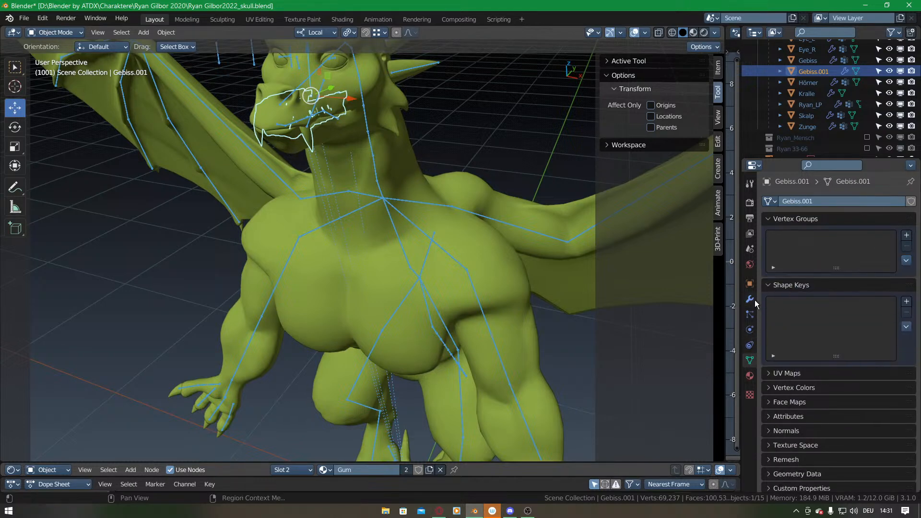
Clear the duplicated teeth's armature parent and move the object out of the Ryan LP collection into the Scene Collection.
{"action": "left_click", "coordinate": [750, 283]}
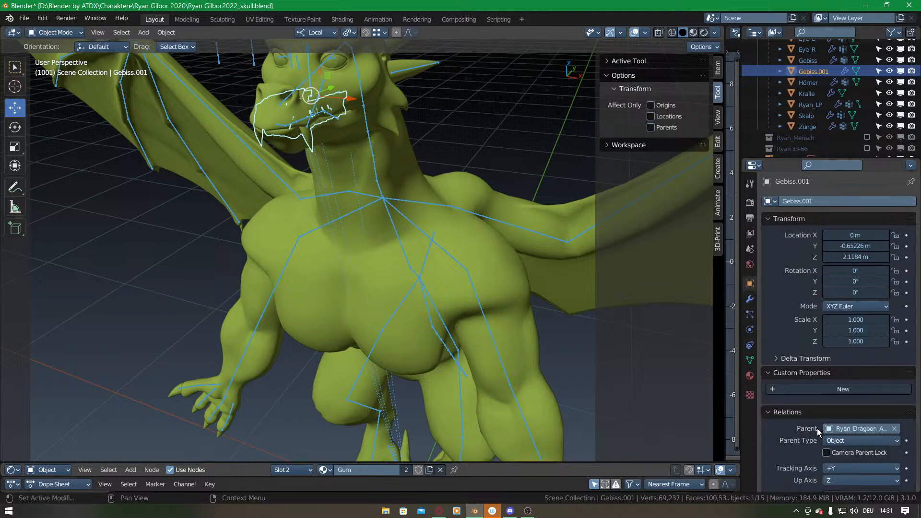
{"action": "left_click", "coordinate": [895, 429]}
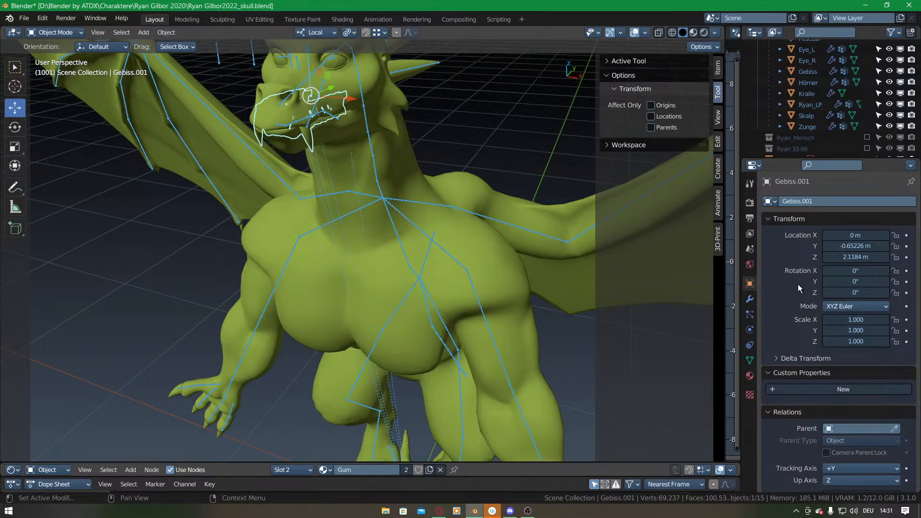
{"action": "scroll", "coordinate": [791, 135], "scroll_direction": "up", "scroll_amount": 5}
{"action": "left_click", "coordinate": [769, 70]}
{"action": "scroll", "coordinate": [767, 70], "scroll_direction": "up", "scroll_amount": 1}
{"action": "left_click_drag", "start_coordinate": [798, 70], "coordinate": [797, 150]}
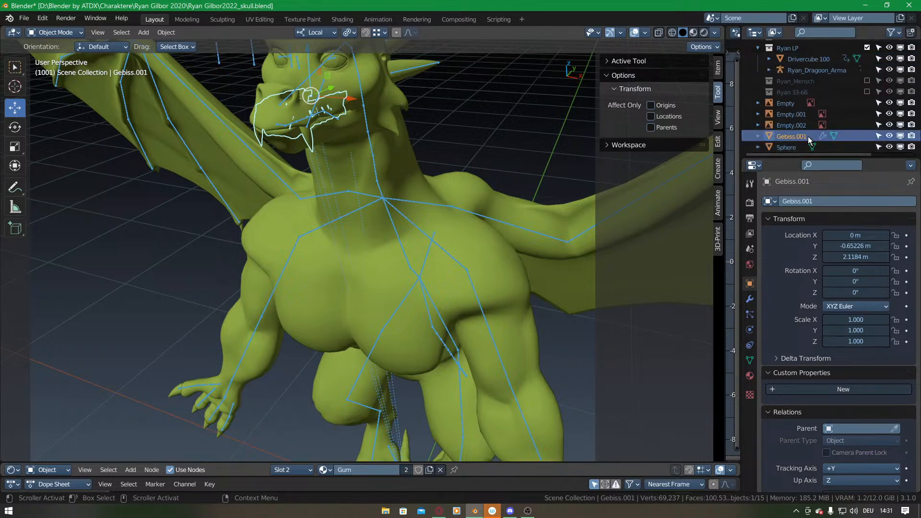
Move the duplicated teeth down to the skull in right view, about 0.27 m in Y and -1.9 m in Z.
{"action": "key", "text": "KP_3"}
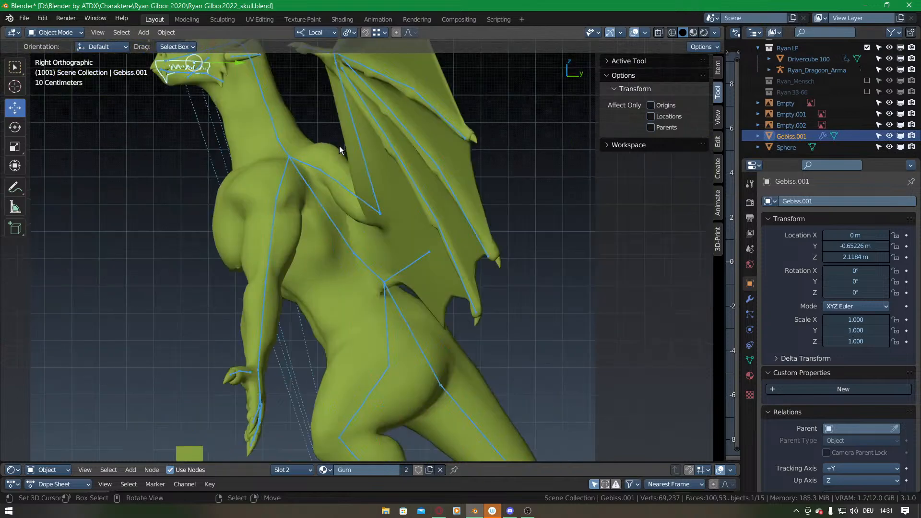
{"action": "scroll", "coordinate": [339, 146], "scroll_direction": "down", "scroll_amount": 3}
{"action": "left_click_drag", "start_coordinate": [281, 160], "coordinate": [316, 410]}
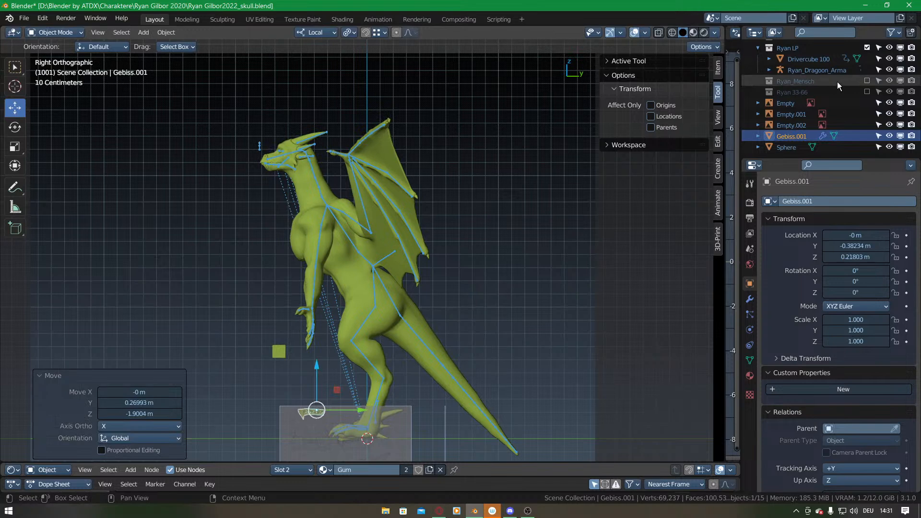
Exclude the Ryan LP collection from the view layer and move the teeth to about Y -0.294 m, Z 0.041 m, in front of the skull.
{"action": "left_click", "coordinate": [759, 47]}
{"action": "left_click", "coordinate": [869, 68]}
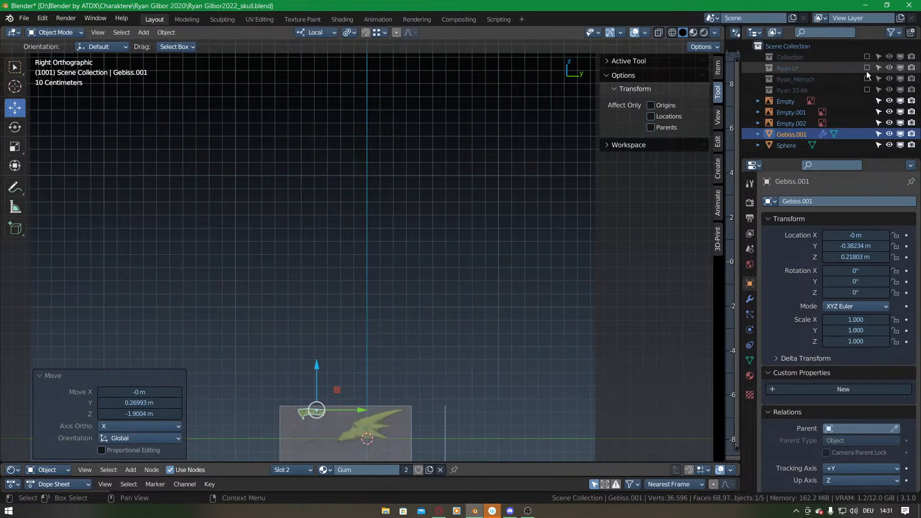
{"action": "middle_click_drag", "start_coordinate": [371, 431], "coordinate": [402, 289], "text": "shift"}
{"action": "scroll", "coordinate": [402, 289], "scroll_direction": "up", "scroll_amount": 8}
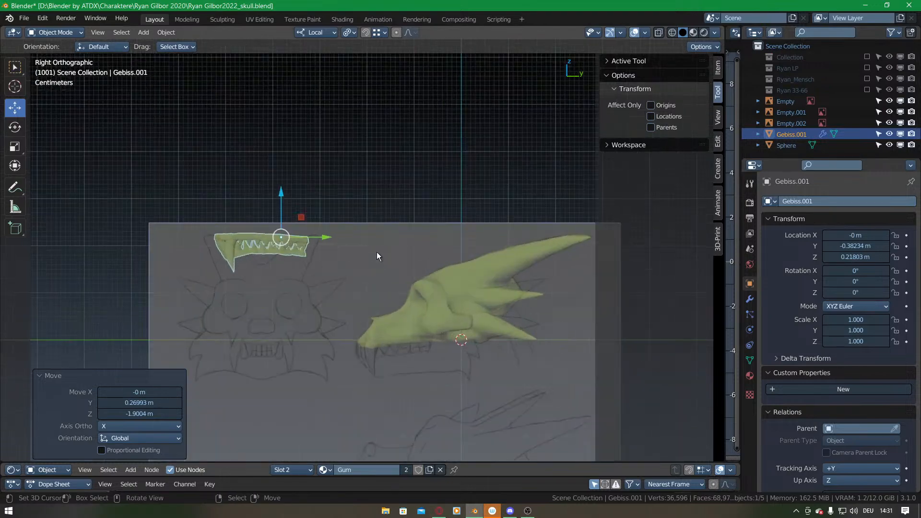
{"action": "left_click_drag", "start_coordinate": [257, 255], "coordinate": [317, 375]}
Delete the linked gum geometry from the teeth mesh, keeping only the teeth, and return to Object Mode.
{"action": "middle_click_drag", "start_coordinate": [312, 269], "coordinate": [362, 321]}
{"action": "key", "text": "ctrl+Tab"}
{"action": "left_click", "coordinate": [412, 324]}
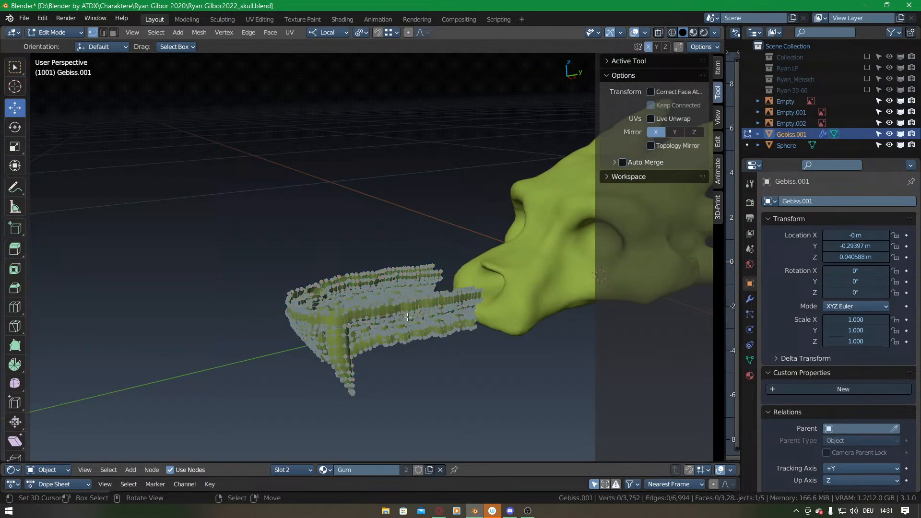
{"action": "key", "text": "l"}
{"action": "key", "text": "l"}
{"action": "key", "text": "x"}
{"action": "left_click", "coordinate": [390, 345]}
{"action": "middle_click_drag", "start_coordinate": [392, 374], "coordinate": [287, 275]}
{"action": "key", "text": "ctrl+Tab"}
{"action": "left_click", "coordinate": [334, 331]}
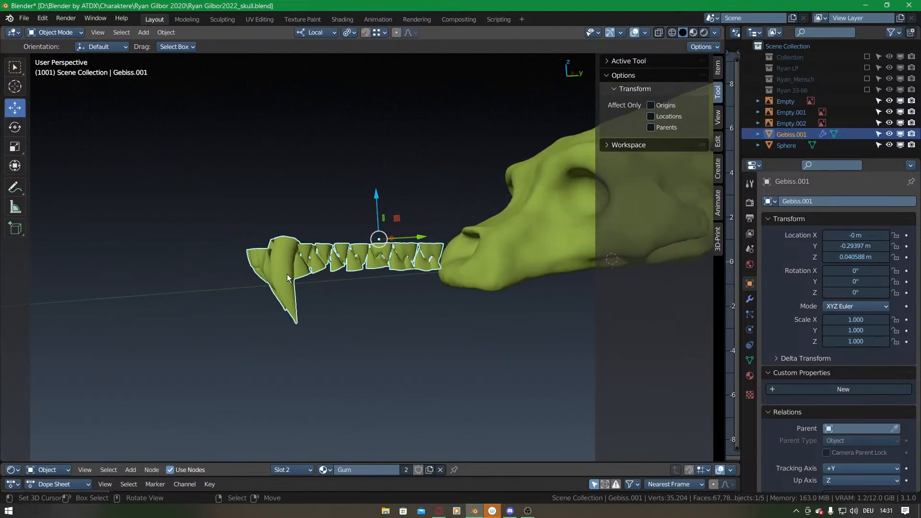
Move the teeth onto the skull's upper jaw in right view, about 0.211 m in Y and -0.051 m in Z.
{"action": "key", "text": "KP_3"}
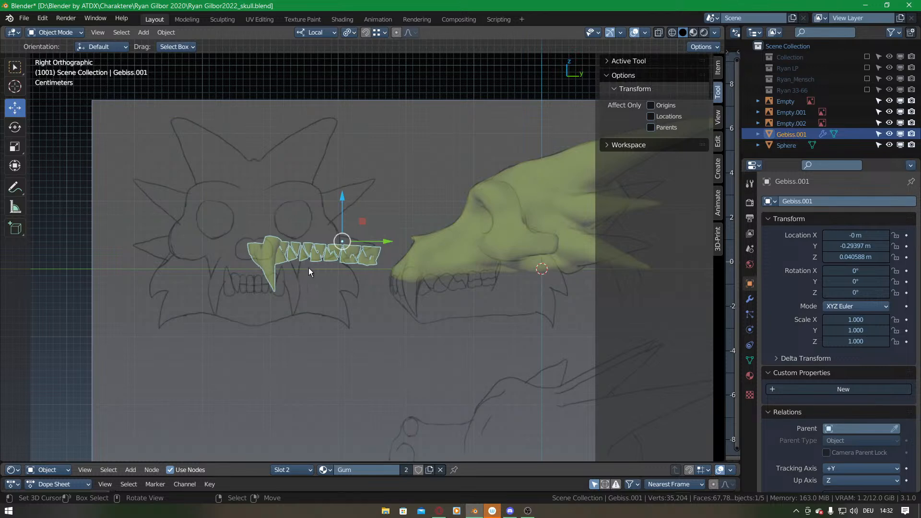
{"action": "scroll", "coordinate": [301, 271], "scroll_direction": "up", "scroll_amount": 3}
{"action": "middle_click_drag", "start_coordinate": [383, 319], "coordinate": [311, 249], "text": "shift"}
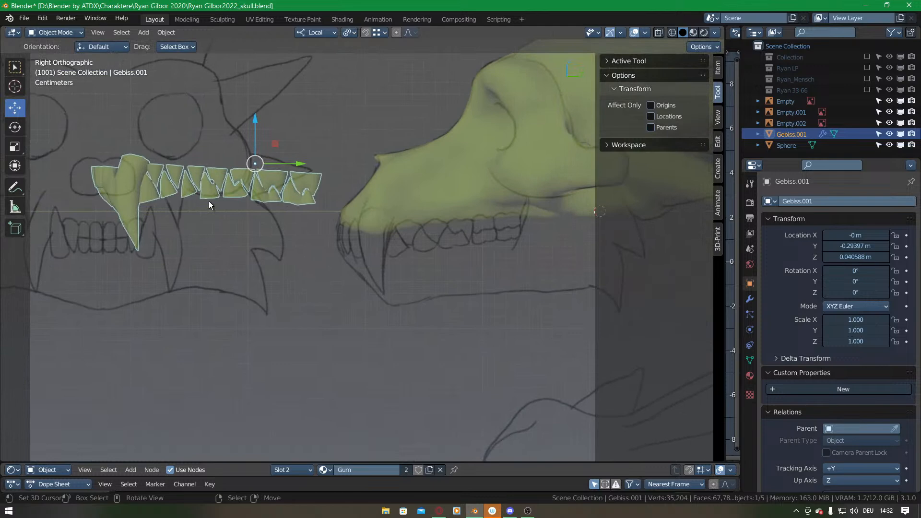
{"action": "key", "text": "g"}
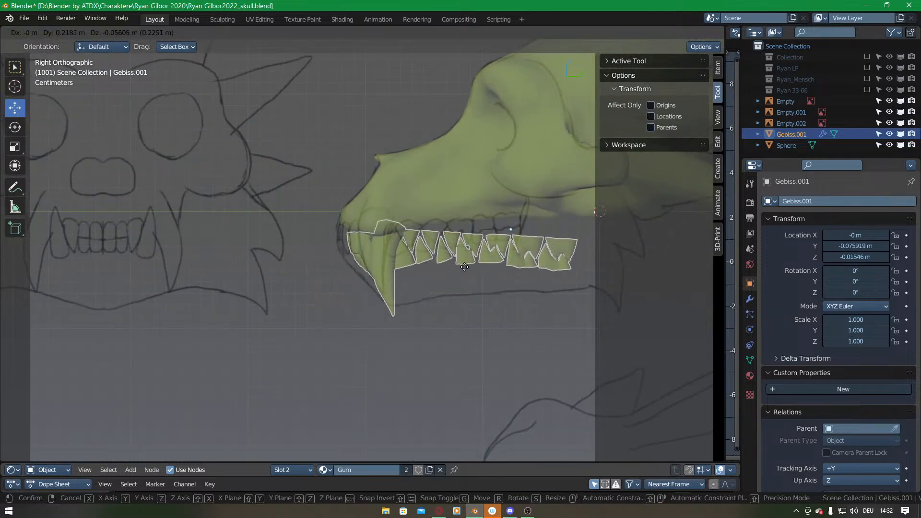
{"action": "left_click", "coordinate": [456, 261]}
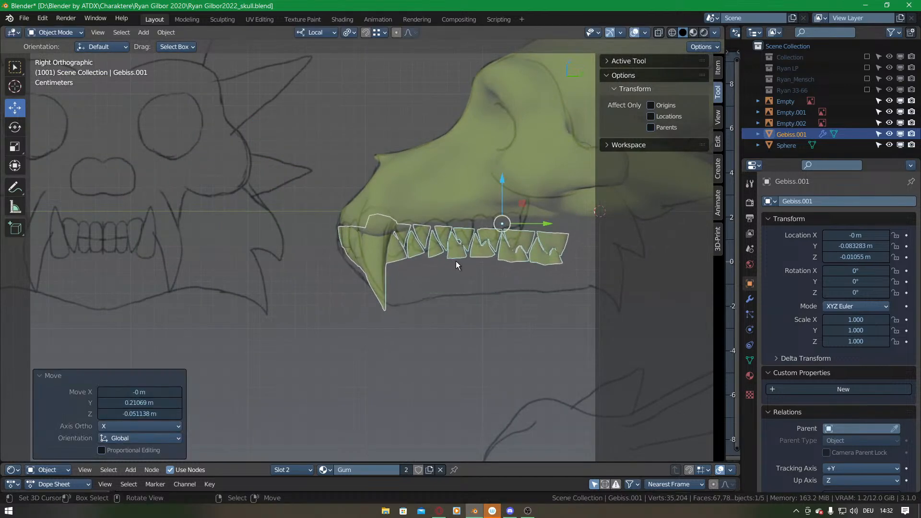
Rotate the teeth about -3.08° in right view and raise them about 0.012 m against the upper jaw.
{"action": "key", "text": "r"}
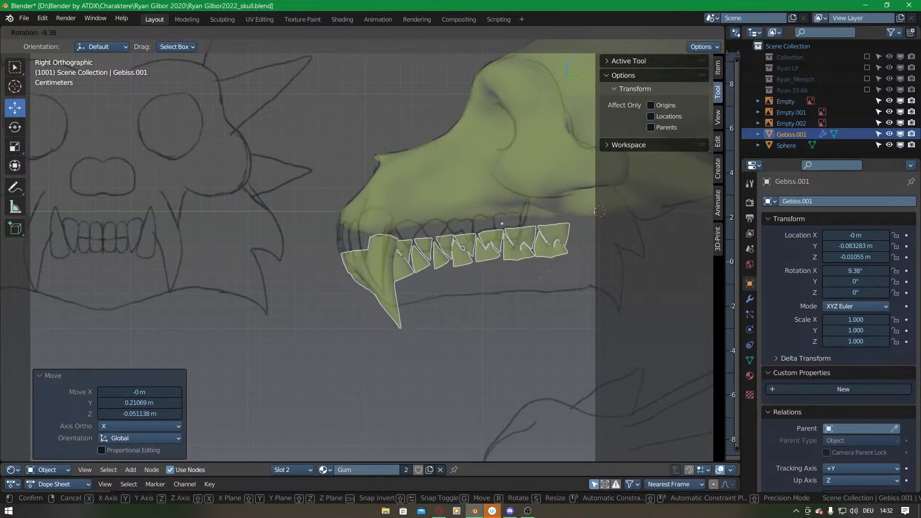
{"action": "left_click", "coordinate": [539, 278]}
{"action": "key", "text": "g"}
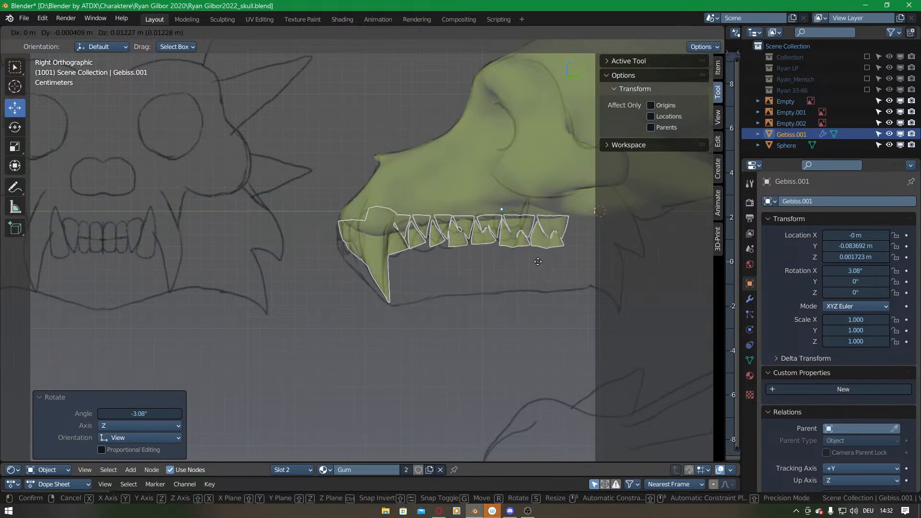
{"action": "left_click", "coordinate": [538, 261]}
Delete all linked teeth on the negative X side of the mesh, leaving only the positive X half.
{"action": "middle_click_drag", "start_coordinate": [364, 251], "coordinate": [400, 184]}
{"action": "key", "text": "ctrl+Tab"}
{"action": "left_click", "coordinate": [464, 185]}
{"action": "middle_click_drag", "start_coordinate": [340, 177], "coordinate": [369, 265]}
{"action": "key", "text": "a"}
{"action": "key", "text": "alt+a"}
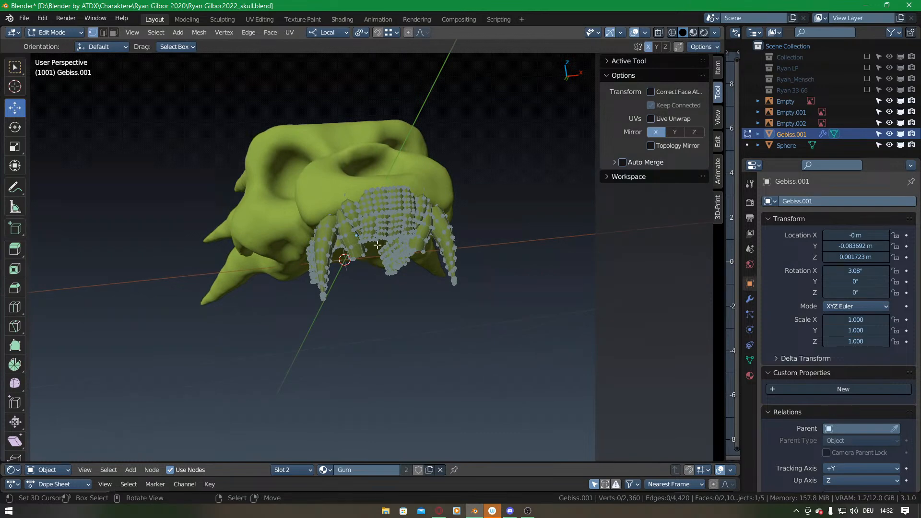
{"action": "left_click", "coordinate": [113, 33]}
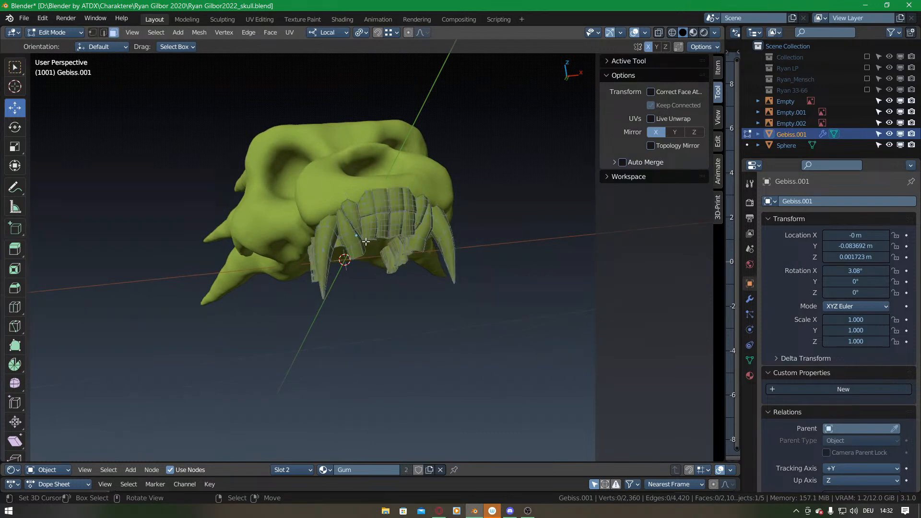
{"action": "scroll", "coordinate": [366, 242], "scroll_direction": "up", "scroll_amount": 3}
{"action": "key", "text": "l"}
{"action": "key", "text": "l"}
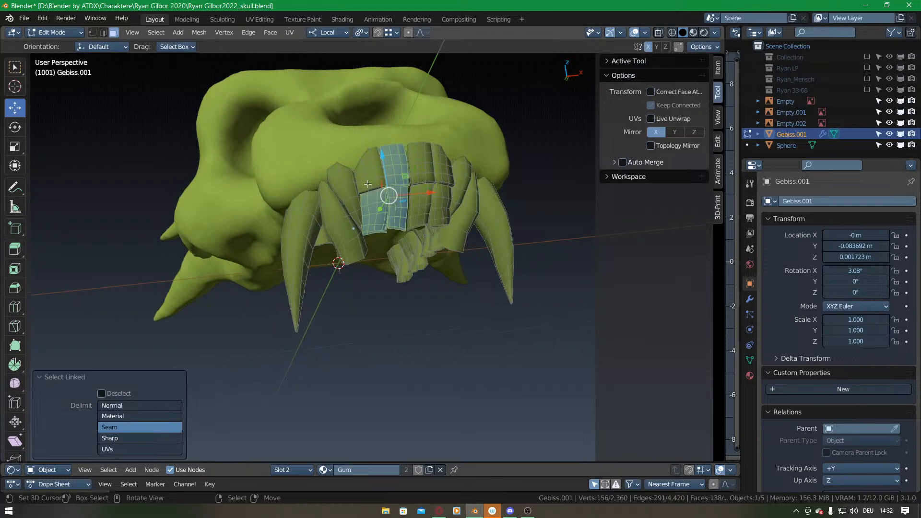
{"action": "key", "text": "l"}
{"action": "key", "text": "l"}
{"action": "key", "text": "l"}
{"action": "middle_click_drag", "start_coordinate": [352, 198], "coordinate": [420, 157]}
{"action": "key", "text": "l"}
{"action": "key", "text": "l"}
{"action": "key", "text": "l"}
{"action": "key", "text": "l"}
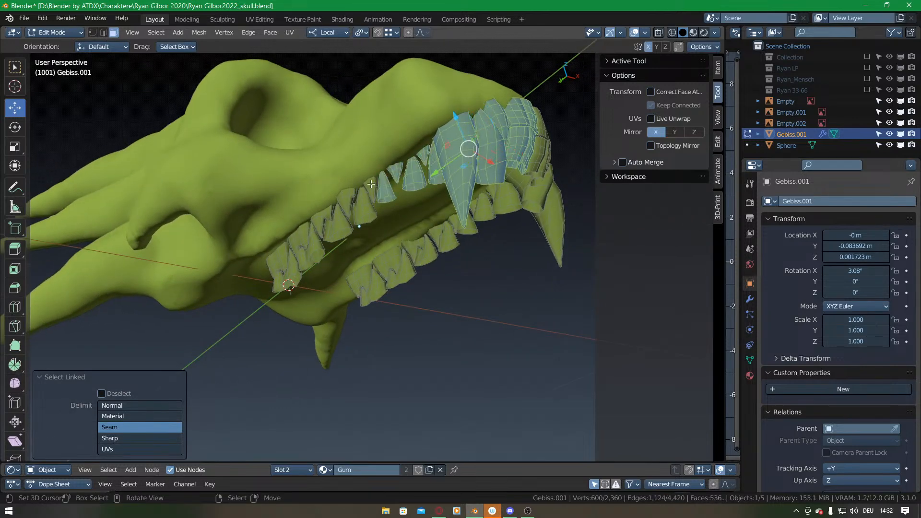
{"action": "key", "text": "l"}
{"action": "key", "text": "l"}
{"action": "key", "text": "l"}
{"action": "key", "text": "l"}
{"action": "key", "text": "l"}
{"action": "key", "text": "l"}
{"action": "key", "text": "l"}
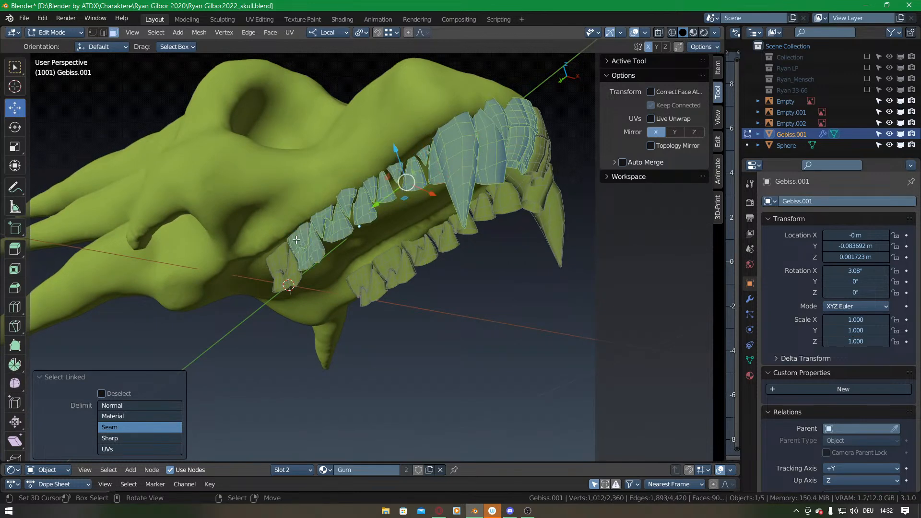
{"action": "key", "text": "l"}
{"action": "key", "text": "l"}
{"action": "key", "text": "x"}
{"action": "left_click", "coordinate": [270, 257]}
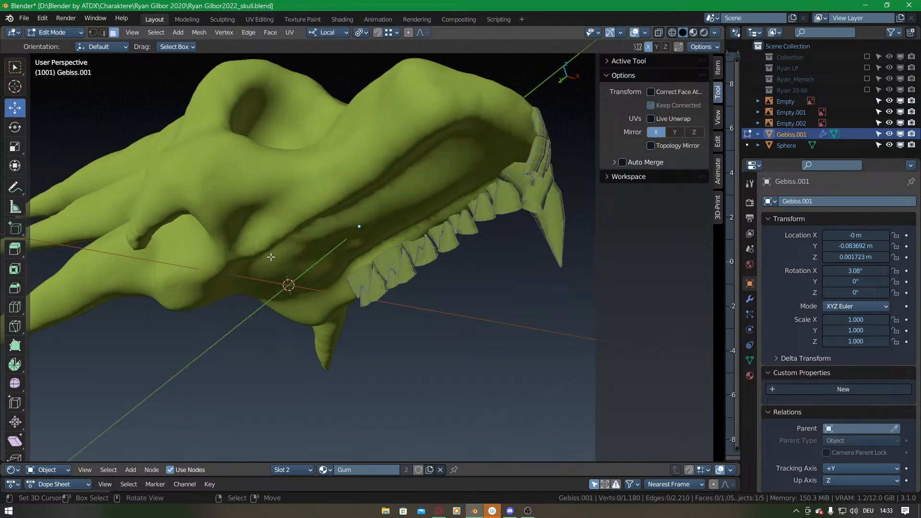
Add an X-axis Mirror modifier to the teeth, place it before the Subdivision modifier, and turn off Merge.
{"action": "mouse_move", "coordinate": [401, 224]}
{"action": "middle_mouse_down"}
{"action": "mouse_move", "coordinate": [390, 206]}
{"action": "mouse_move", "coordinate": [381, 217]}
{"action": "mouse_move", "coordinate": [394, 215]}
{"action": "middle_mouse_up"}
{"action": "left_click", "coordinate": [750, 299]}
{"action": "left_click", "coordinate": [795, 203]}
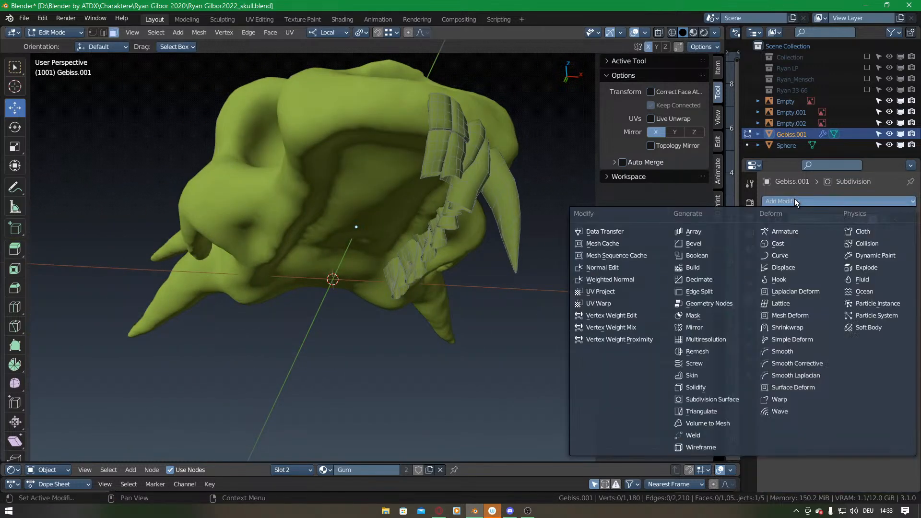
{"action": "left_click", "coordinate": [741, 327]}
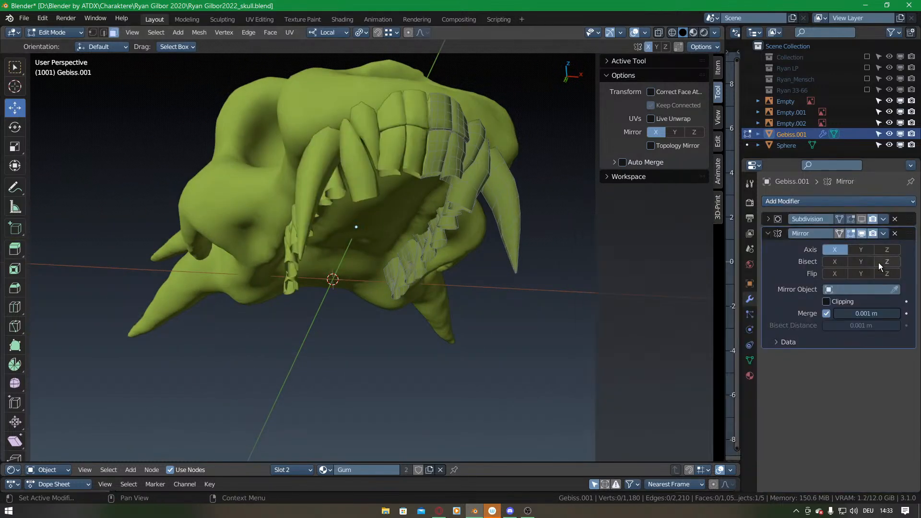
{"action": "left_click_drag", "start_coordinate": [907, 234], "coordinate": [907, 219]}
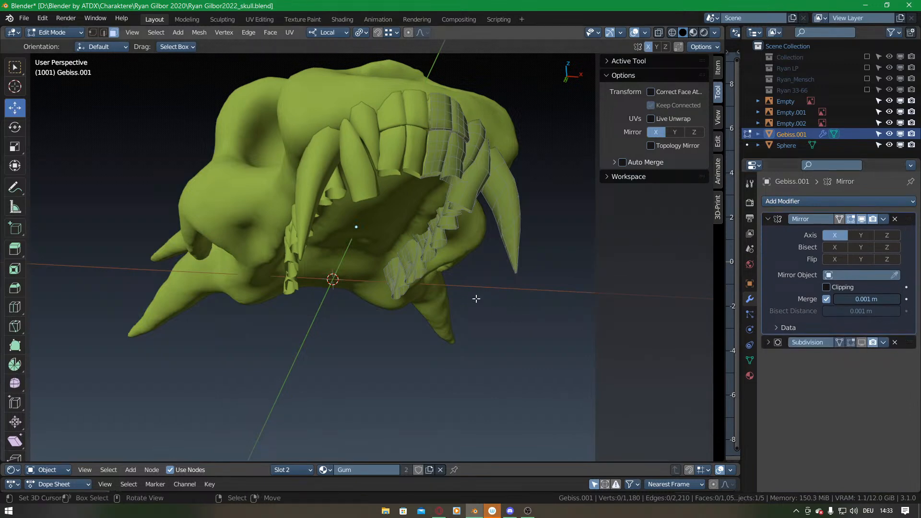
{"action": "middle_click_drag", "start_coordinate": [494, 312], "coordinate": [392, 251]}
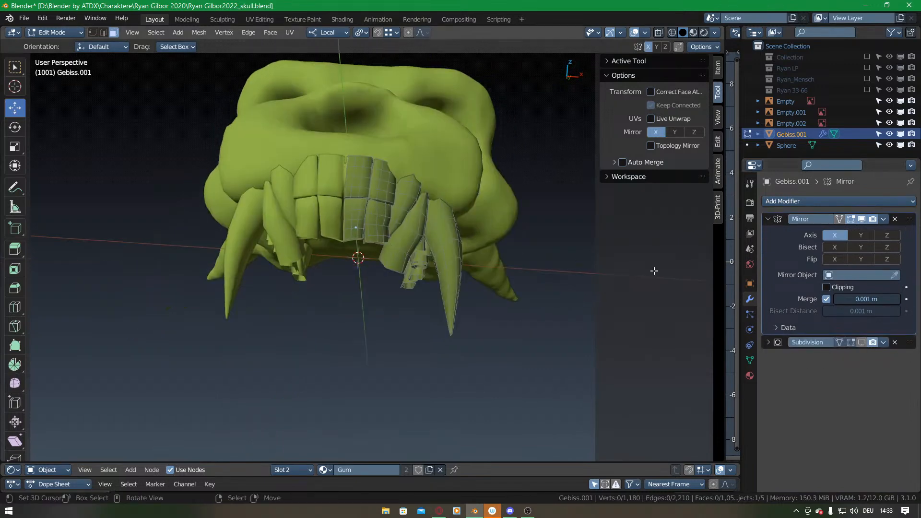
{"action": "left_click", "coordinate": [826, 299]}
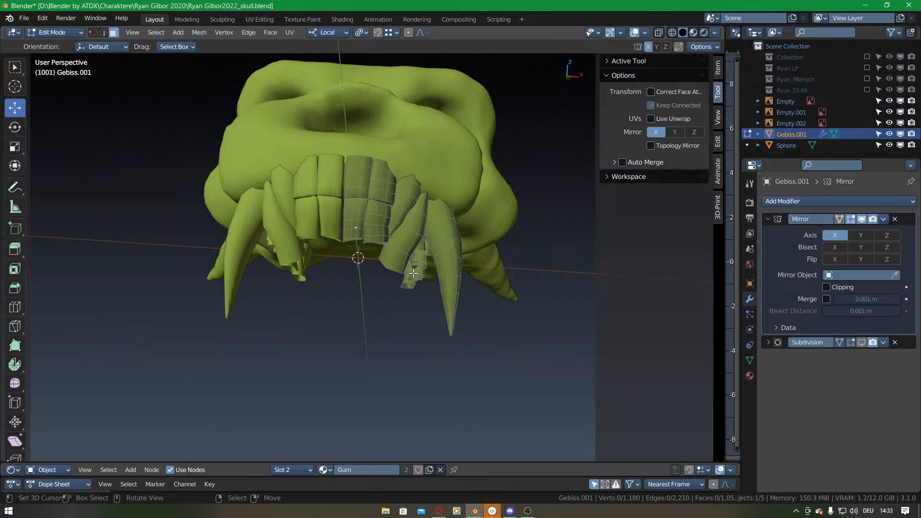
Hide all linked lower teeth in the mesh so that only the upper row remains for editing.
{"action": "middle_click_drag", "start_coordinate": [461, 142], "coordinate": [273, 111]}
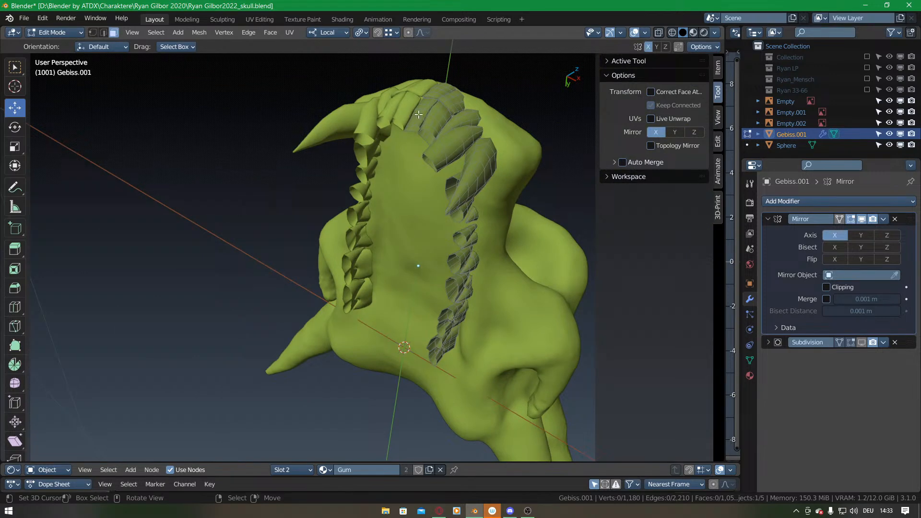
{"action": "key", "text": "l"}
{"action": "key", "text": "l"}
{"action": "key", "text": "l"}
{"action": "middle_click_drag", "start_coordinate": [511, 223], "coordinate": [384, 171]}
{"action": "key", "text": "l"}
{"action": "key", "text": "l"}
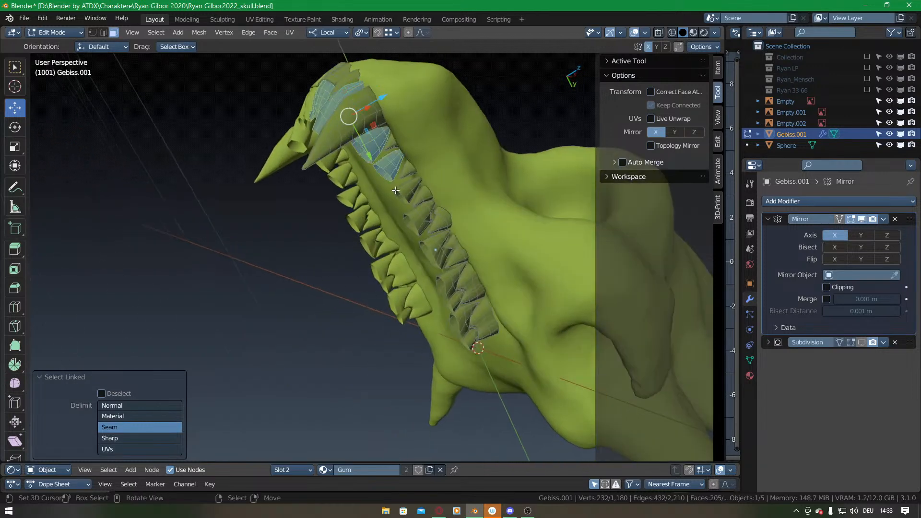
{"action": "key", "text": "l"}
{"action": "key", "text": "l"}
{"action": "key", "text": "l"}
{"action": "key", "text": "l"}
{"action": "key", "text": "l"}
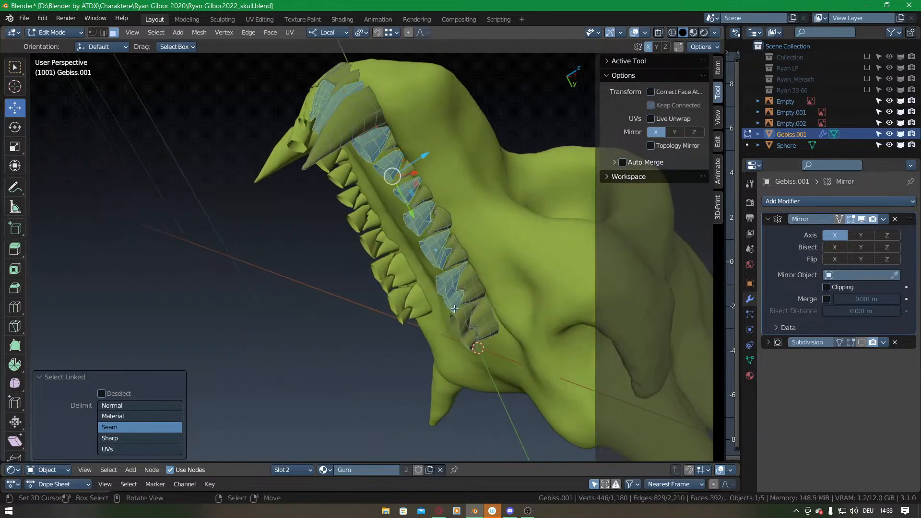
{"action": "key", "text": "KP_3"}
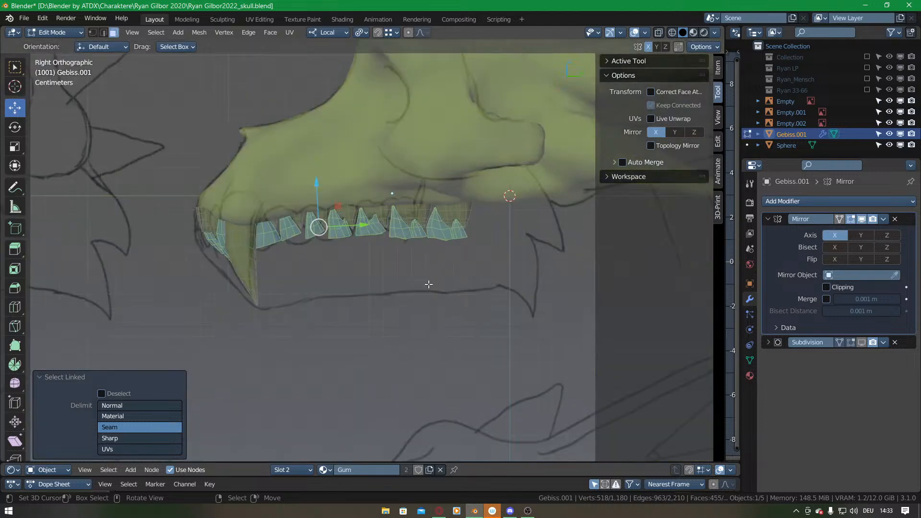
{"action": "key", "text": "g"}
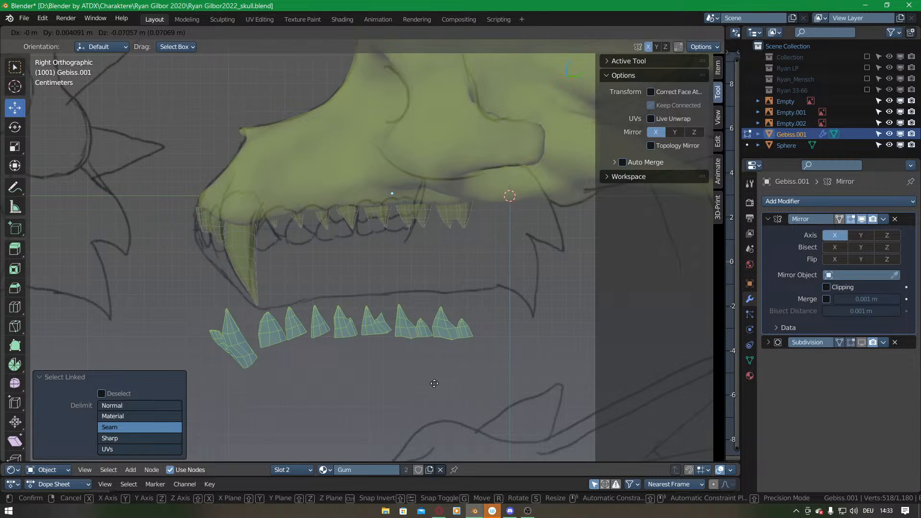
{"action": "key", "text": "Escape"}
{"action": "key", "text": "h"}
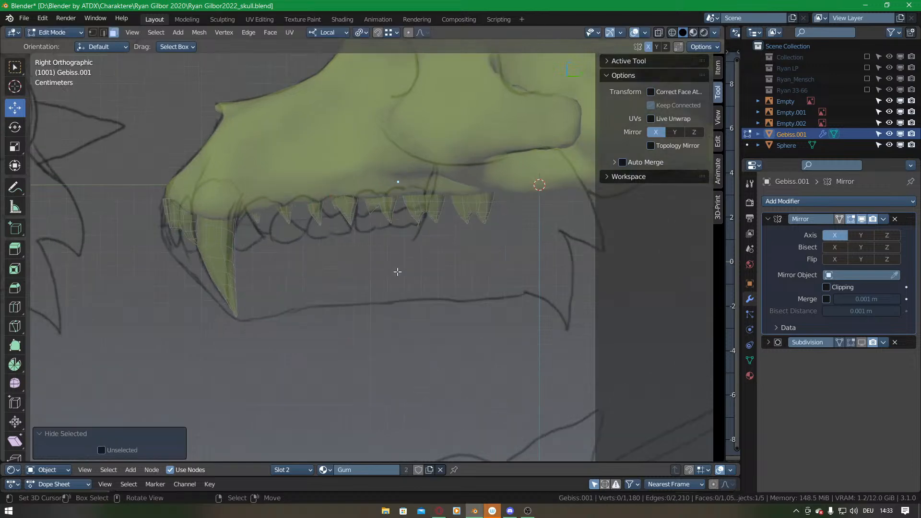
Move the large upper fang outward about 0.0156 m along X in bottom view.
{"action": "middle_click_drag", "start_coordinate": [188, 270], "coordinate": [273, 169]}
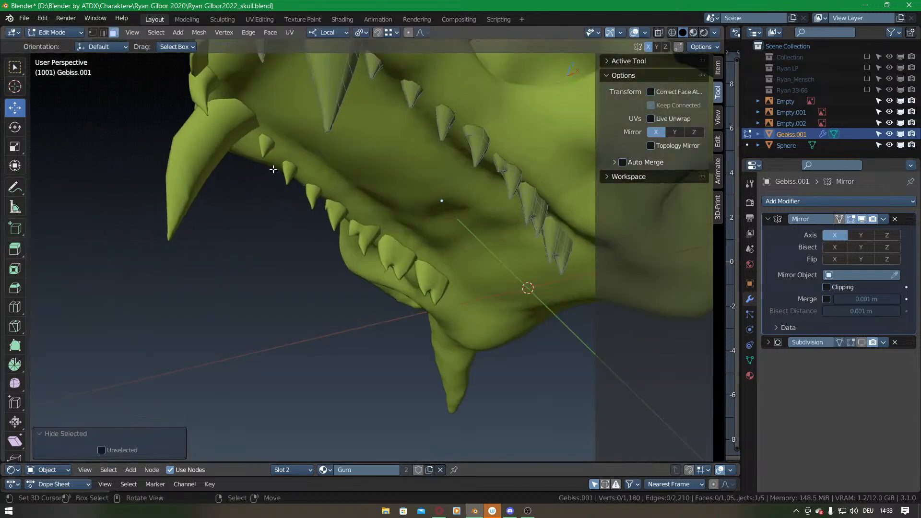
{"action": "key", "text": "ctrl+KP_7"}
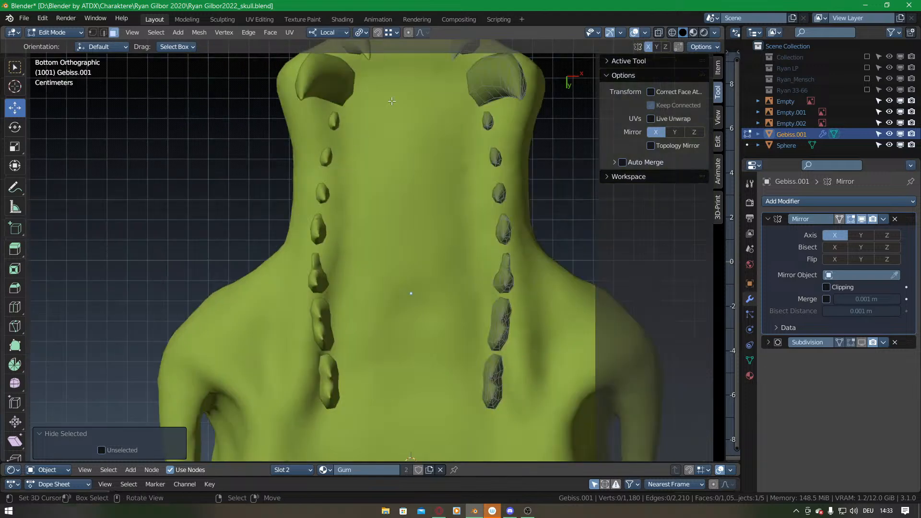
{"action": "middle_click_drag", "start_coordinate": [443, 122], "coordinate": [400, 179], "text": "shift"}
{"action": "key", "text": "l"}
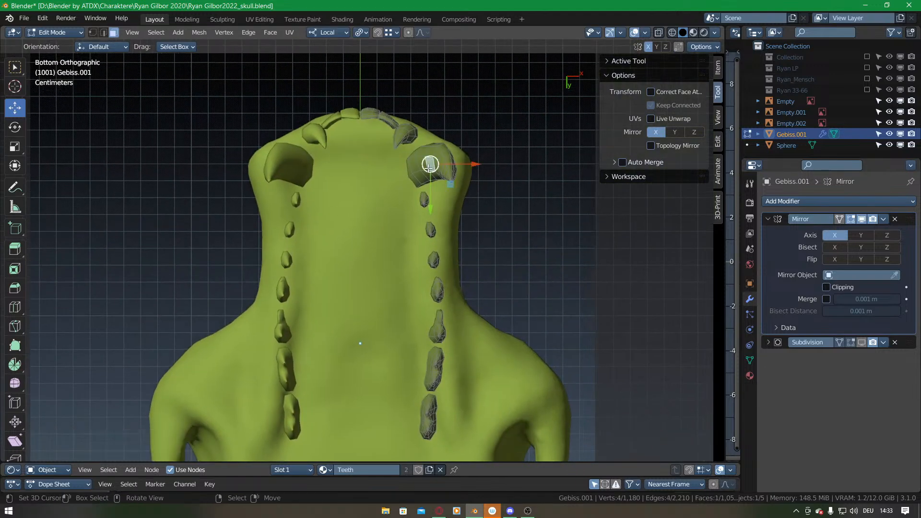
{"action": "left_click_drag", "start_coordinate": [484, 170], "coordinate": [512, 170]}
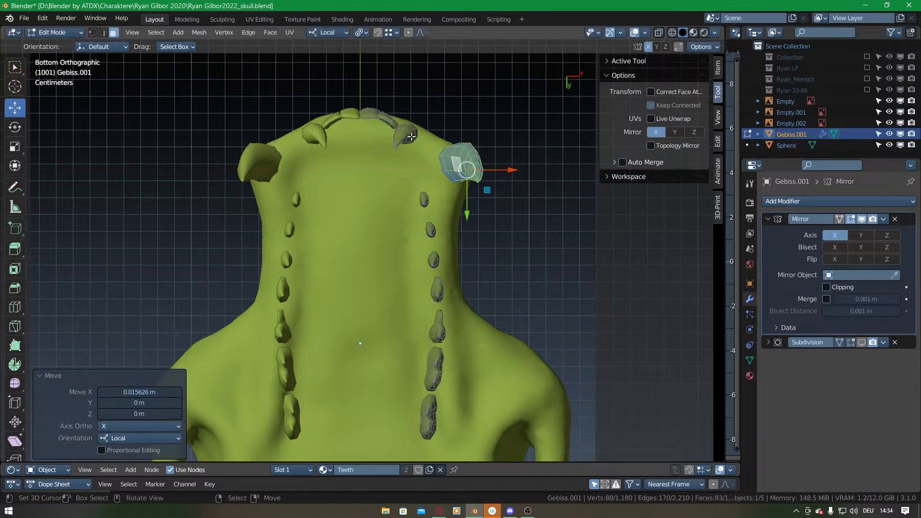
Move the first small tooth behind the fang about 0.0108 m outward along X, and enlarge it about 1.35 times to fit the side drawing.
{"action": "key", "text": "l"}
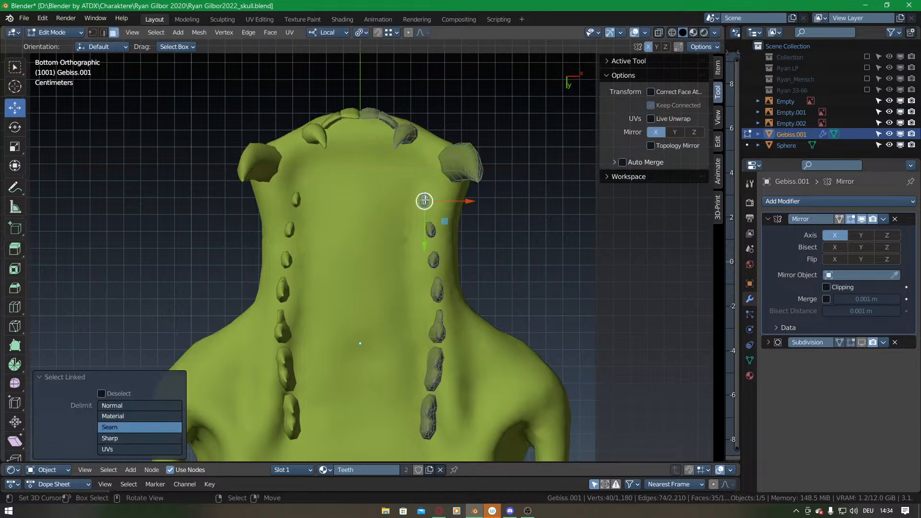
{"action": "left_click_drag", "start_coordinate": [464, 201], "coordinate": [483, 201]}
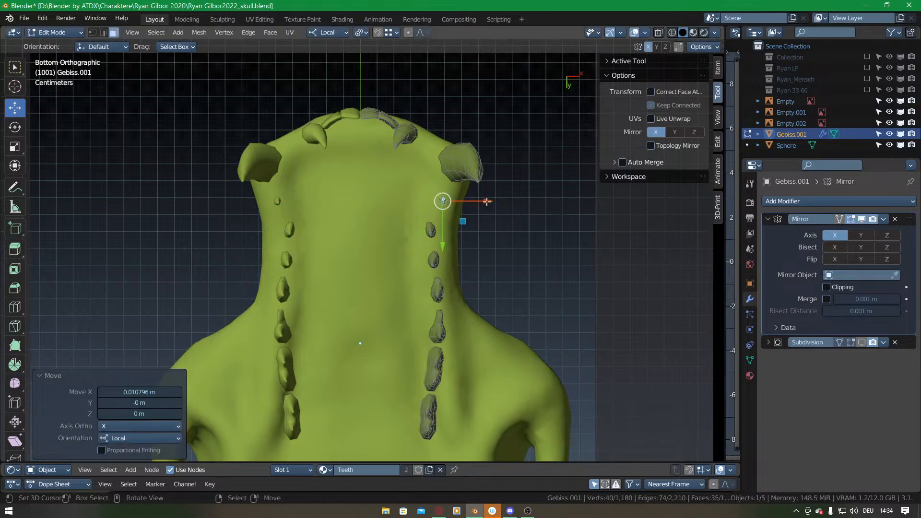
{"action": "key", "text": "KP_3"}
{"action": "scroll", "coordinate": [487, 202], "scroll_direction": "up", "scroll_amount": 2}
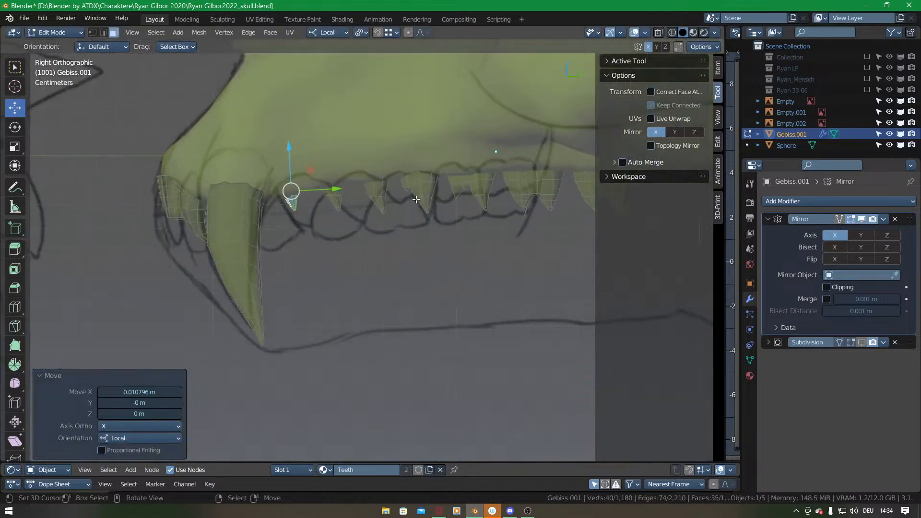
{"action": "key", "text": "g"}
{"action": "left_click", "coordinate": [351, 221]}
{"action": "key", "text": "s"}
{"action": "left_click", "coordinate": [368, 237]}
{"action": "key", "text": "g"}
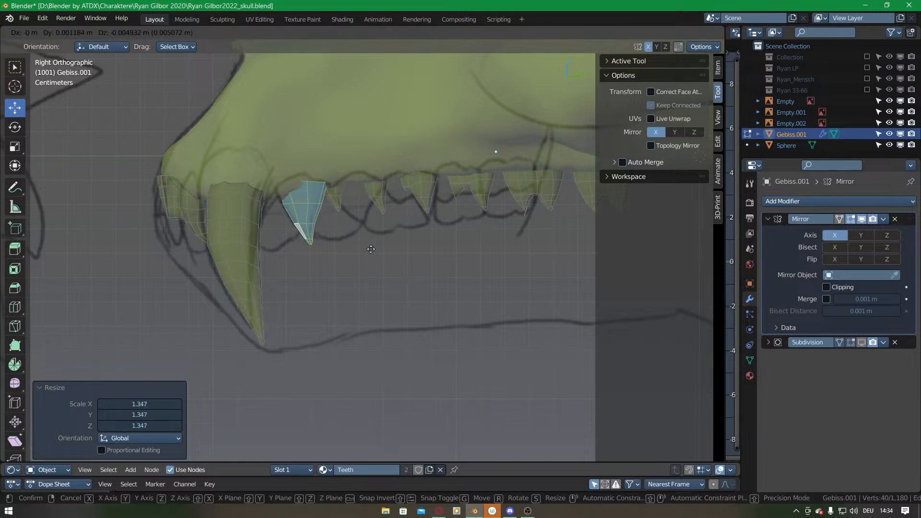
{"action": "left_click", "coordinate": [369, 242]}
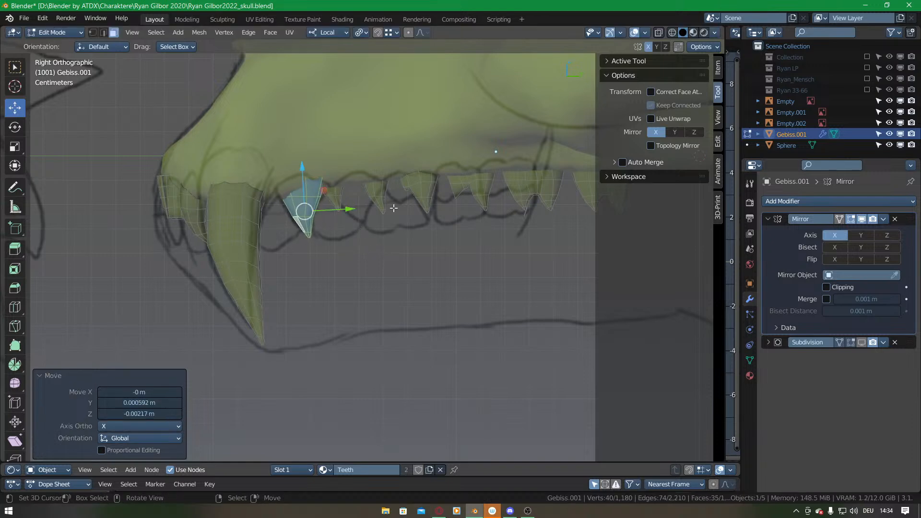
Delete the second small tooth behind the fang as a linked piece.
{"action": "scroll", "coordinate": [339, 194], "scroll_direction": "down", "scroll_amount": 4}
{"action": "key", "text": "alt+a"}
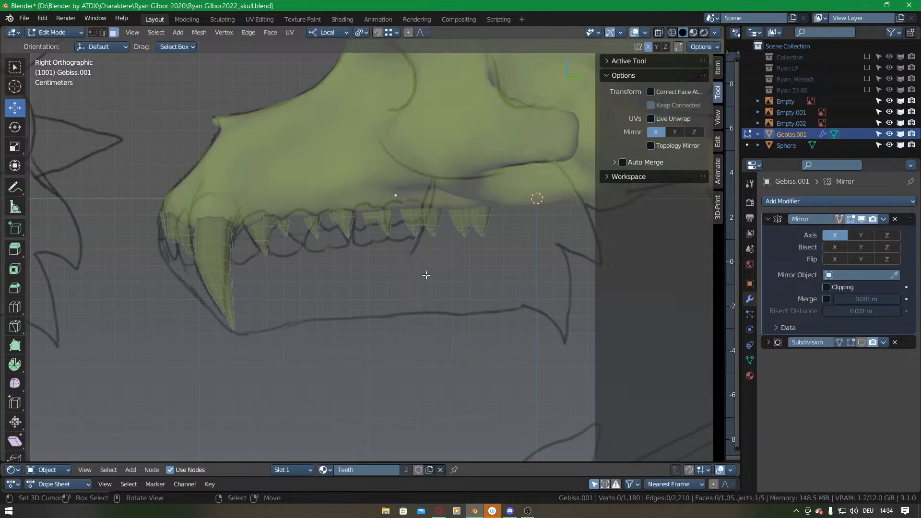
{"action": "key", "text": "l"}
{"action": "key", "text": "x"}
{"action": "left_click", "coordinate": [285, 229]}
Move the next linked tooth forward and down onto the second tooth outline behind the fang in the side drawing.
{"action": "key", "text": "l"}
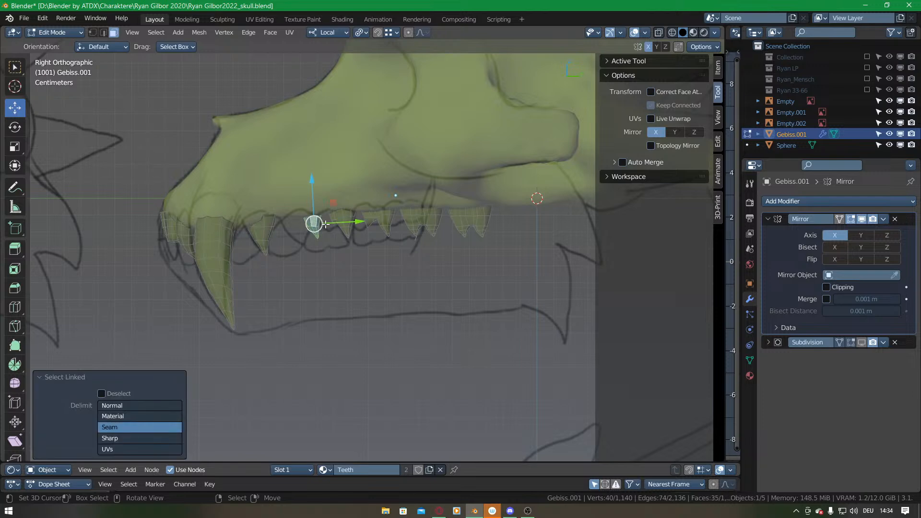
{"action": "key", "text": "g"}
{"action": "left_click", "coordinate": [310, 232]}
{"action": "key", "text": "s"}
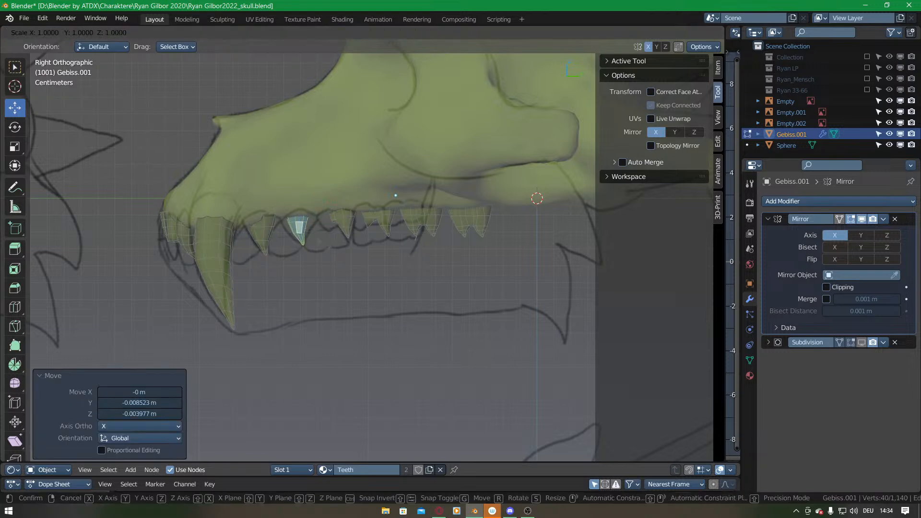
{"action": "key", "text": "g"}
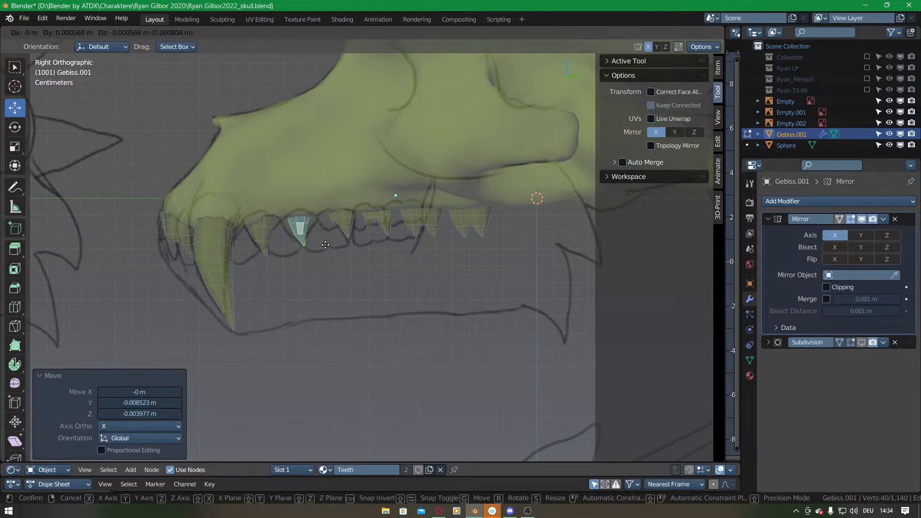
{"action": "left_click", "coordinate": [325, 249]}
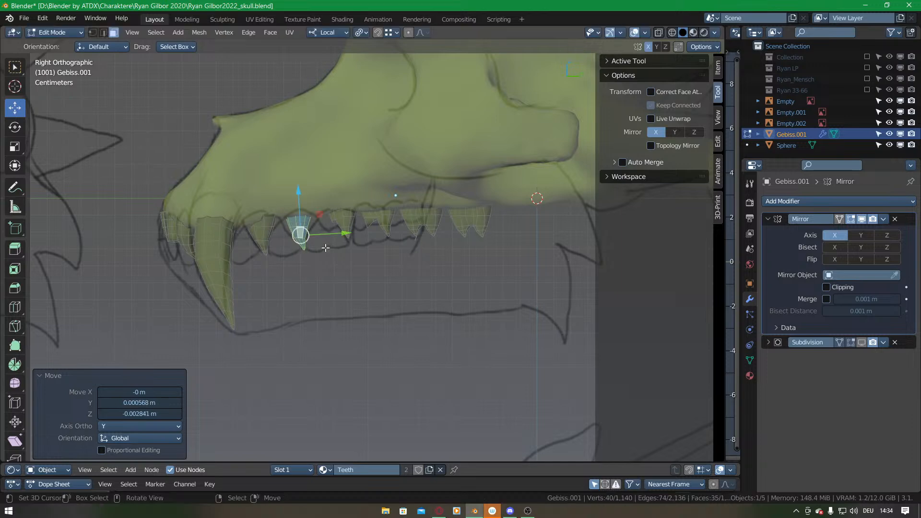
In Sculpt Mode, widen the base of the second tooth behind the fang to its drawn outline with Snake Hook.
{"action": "key", "text": "ctrl+Tab"}
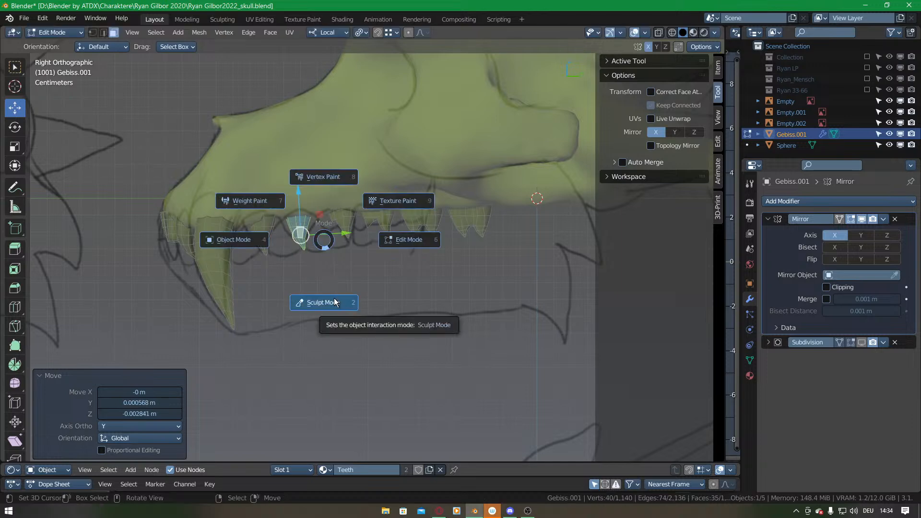
{"action": "left_click", "coordinate": [334, 302]}
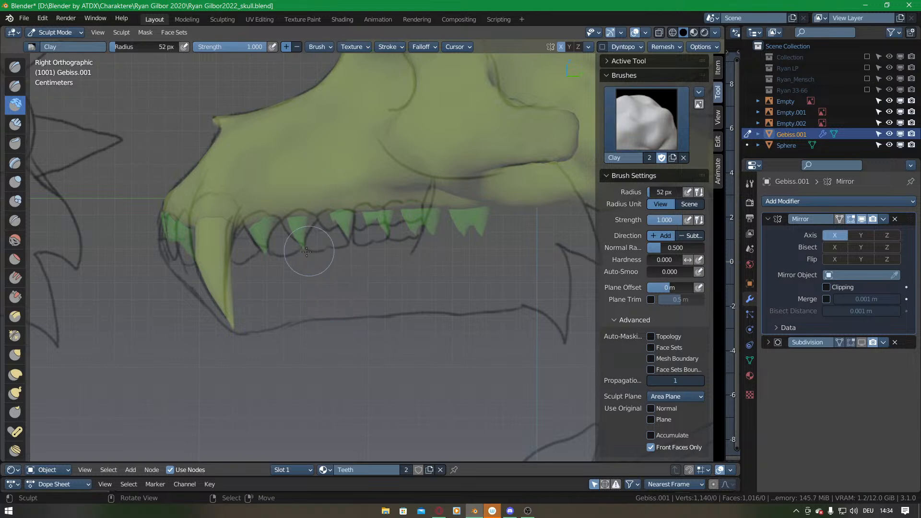
{"action": "scroll", "coordinate": [295, 222], "scroll_direction": "up", "scroll_amount": 3}
{"action": "key", "text": "k"}
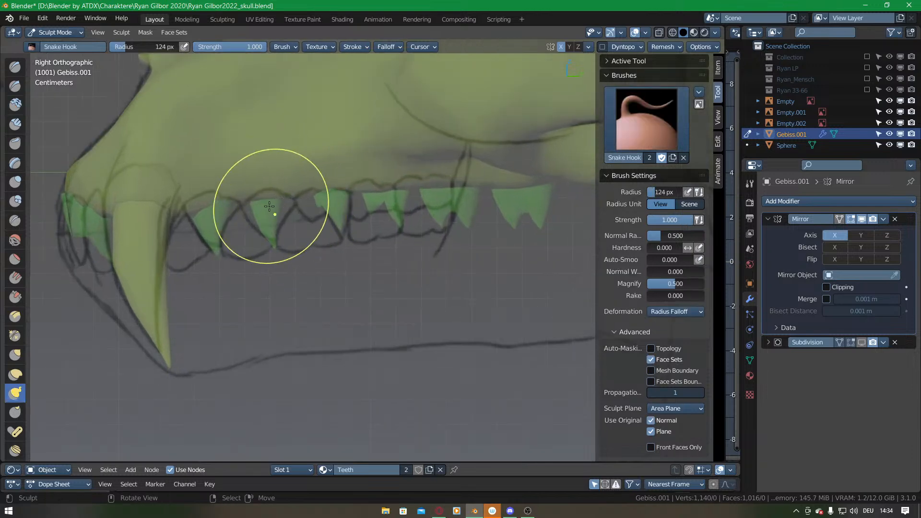
{"action": "scroll", "coordinate": [360, 206], "scroll_direction": "up", "scroll_amount": 2}
{"action": "left_click_drag", "start_coordinate": [303, 171], "coordinate": [318, 171]}
{"action": "left_click_drag", "start_coordinate": [249, 175], "coordinate": [209, 167]}
Auto-mask the brush by Topology instead of Face Sets, and pull the third tooth behind the fang toward its drawn outline.
{"action": "left_click", "coordinate": [651, 360]}
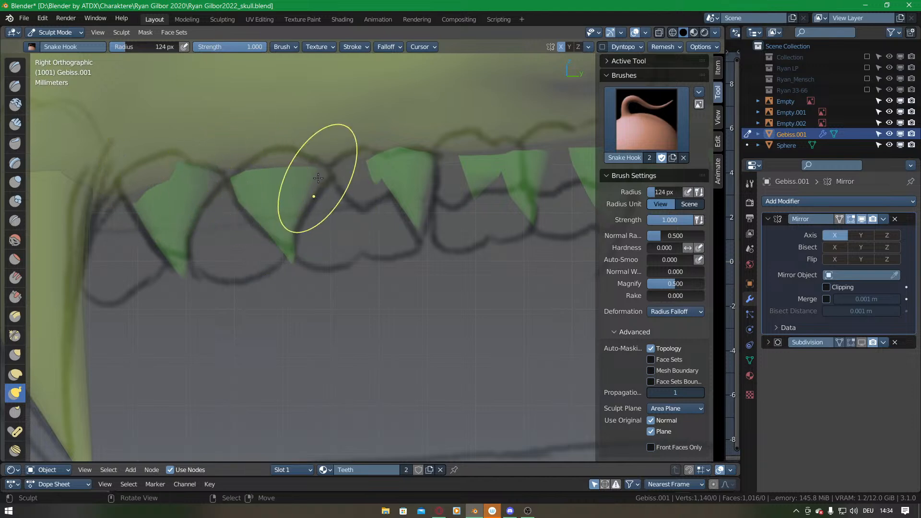
{"action": "middle_click_drag", "start_coordinate": [331, 179], "coordinate": [307, 245], "text": "ctrl"}
{"action": "mouse_move", "coordinate": [309, 245]}
{"action": "left_mouse_down"}
{"action": "mouse_move", "coordinate": [309, 255]}
{"action": "mouse_move", "coordinate": [284, 232]}
{"action": "left_mouse_up"}
{"action": "middle_click_drag", "start_coordinate": [392, 221], "coordinate": [324, 233], "text": "shift"}
{"action": "mouse_move", "coordinate": [305, 204]}
{"action": "left_mouse_down"}
{"action": "mouse_move", "coordinate": [274, 202]}
{"action": "mouse_move", "coordinate": [284, 221]}
{"action": "mouse_move", "coordinate": [277, 199]}
{"action": "left_mouse_up"}
{"action": "mouse_move", "coordinate": [322, 222]}
{"action": "left_mouse_down"}
{"action": "mouse_move", "coordinate": [313, 209]}
{"action": "mouse_move", "coordinate": [308, 222]}
{"action": "mouse_move", "coordinate": [290, 225]}
{"action": "left_mouse_up"}
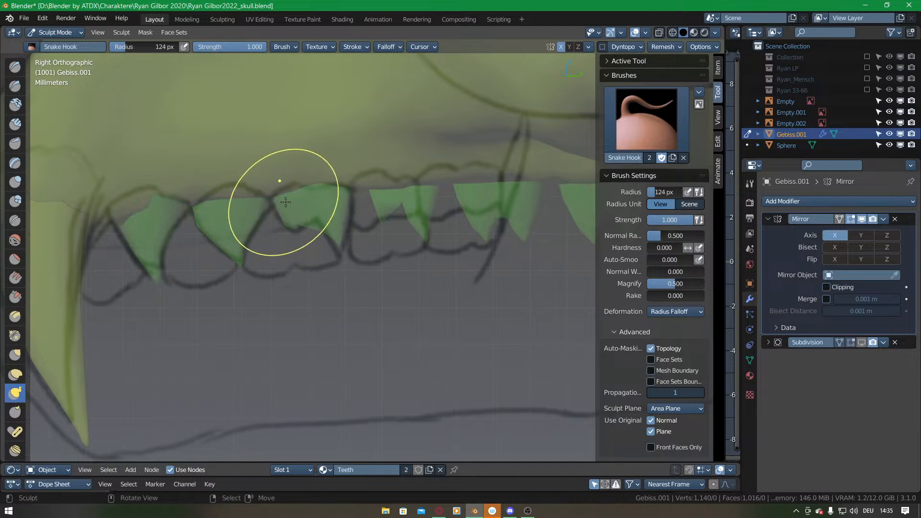
{"action": "left_click_drag", "start_coordinate": [342, 243], "coordinate": [310, 235]}
{"action": "left_click_drag", "start_coordinate": [310, 235], "coordinate": [309, 229]}
{"action": "middle_click_drag", "start_coordinate": [300, 240], "coordinate": [263, 216], "text": "ctrl"}
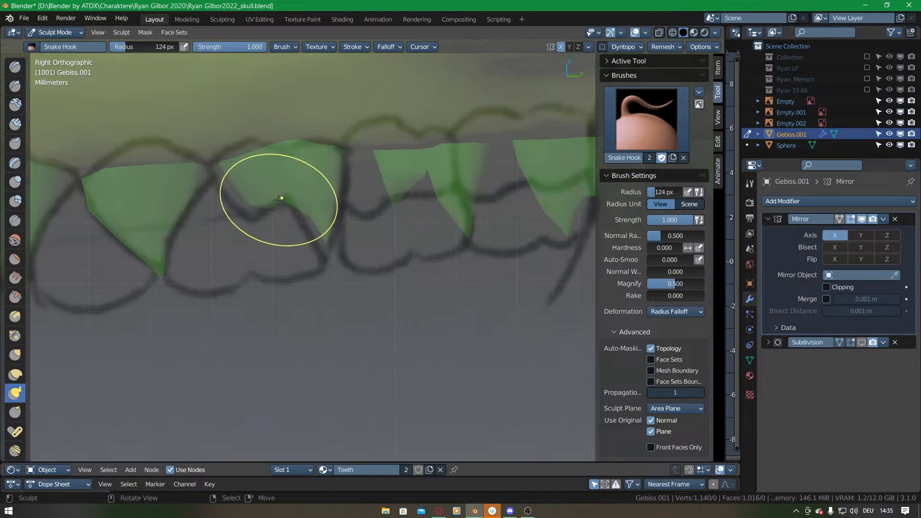
Set the Snake Hook radius to 108 px and refine the front lobe and rear tip of the third tooth.
{"action": "key", "text": "f"}
{"action": "left_click", "coordinate": [274, 212]}
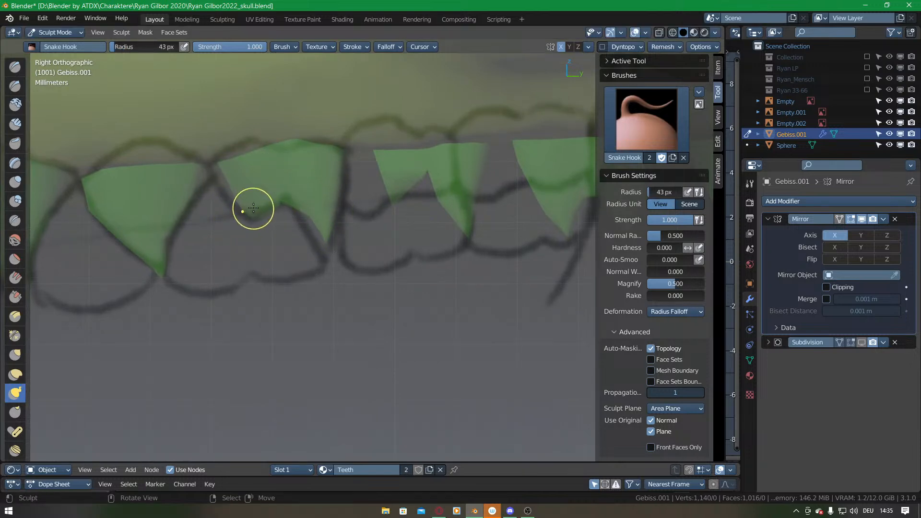
{"action": "key", "text": "f"}
{"action": "left_click", "coordinate": [304, 219]}
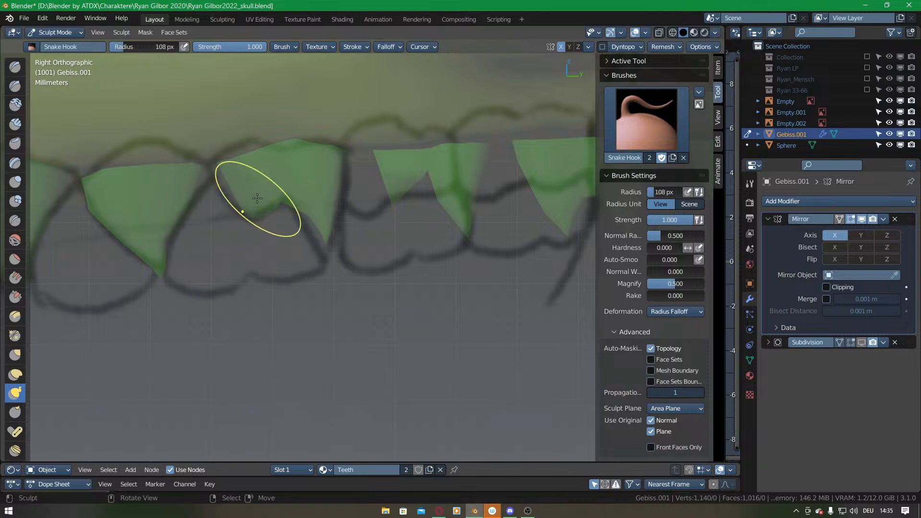
{"action": "left_click_drag", "start_coordinate": [235, 201], "coordinate": [228, 192]}
{"action": "left_click_drag", "start_coordinate": [322, 238], "coordinate": [318, 247]}
Return to Edit Mode and delete the linked fourth tooth behind the fang.
{"action": "scroll", "coordinate": [331, 211], "scroll_direction": "down", "scroll_amount": 4}
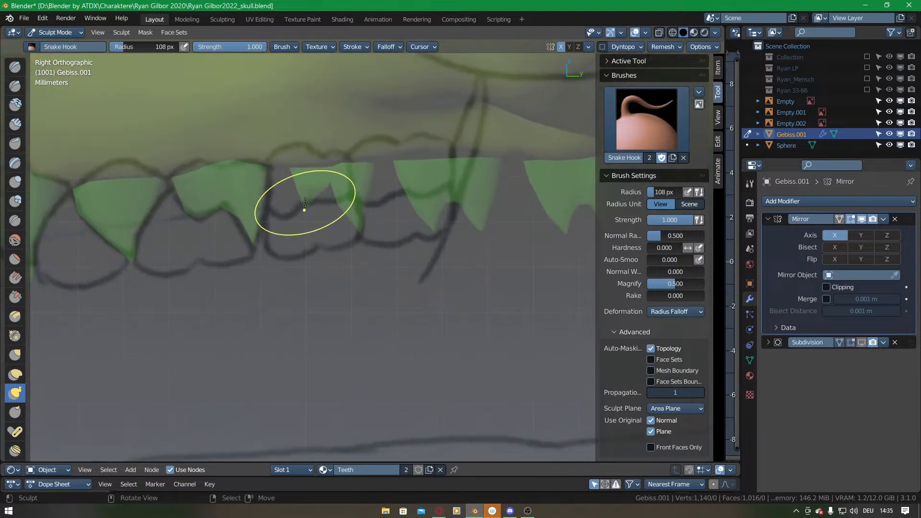
{"action": "scroll", "coordinate": [339, 220], "scroll_direction": "down", "scroll_amount": 2}
{"action": "scroll", "coordinate": [339, 220], "scroll_direction": "up", "scroll_amount": 2}
{"action": "key", "text": "ctrl+Tab"}
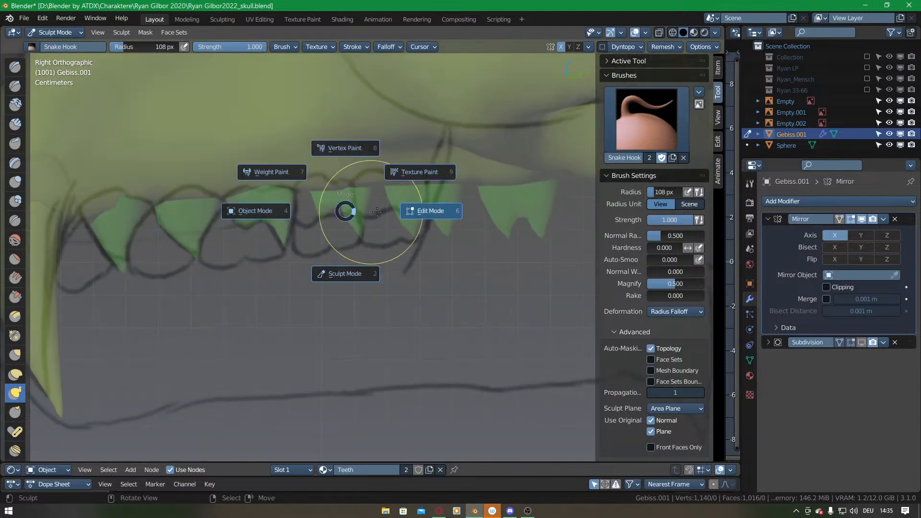
{"action": "left_click", "coordinate": [354, 207]}
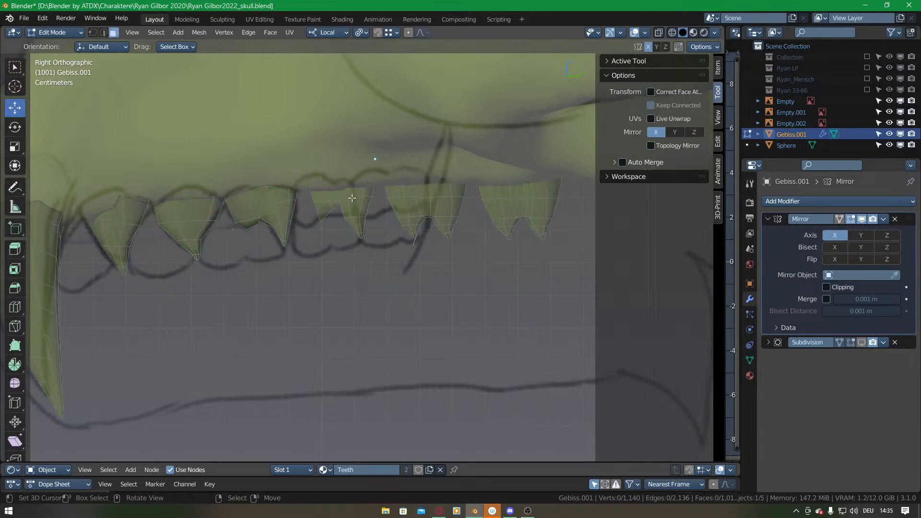
{"action": "key", "text": "l"}
{"action": "key", "text": "x"}
{"action": "left_click", "coordinate": [355, 199]}
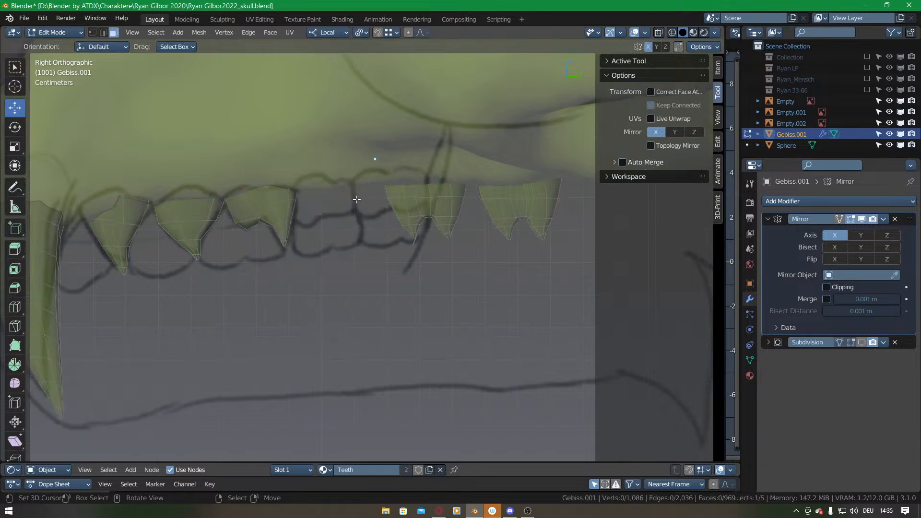
Duplicate the front one of the two double-pointed rear teeth about 0.0263 m forward and 0.0016 m down into the gap.
{"action": "key", "text": "l"}
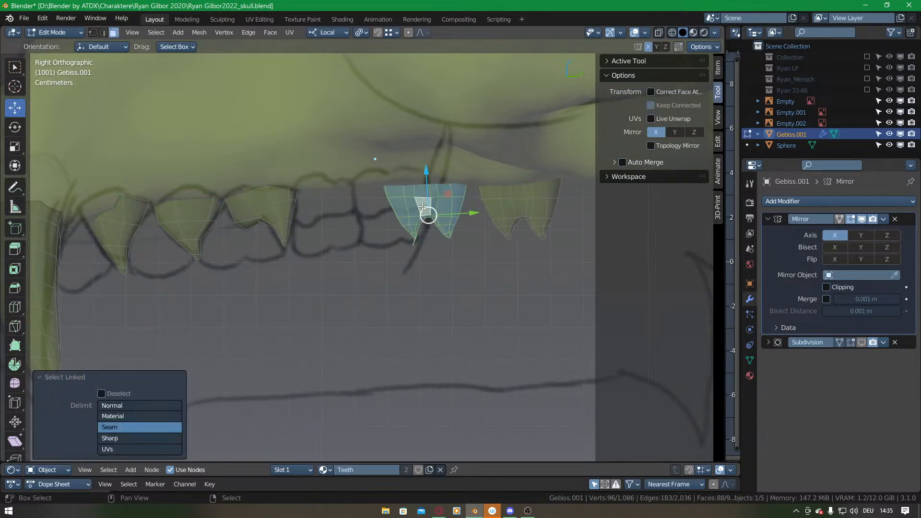
{"action": "key", "text": "shift+d"}
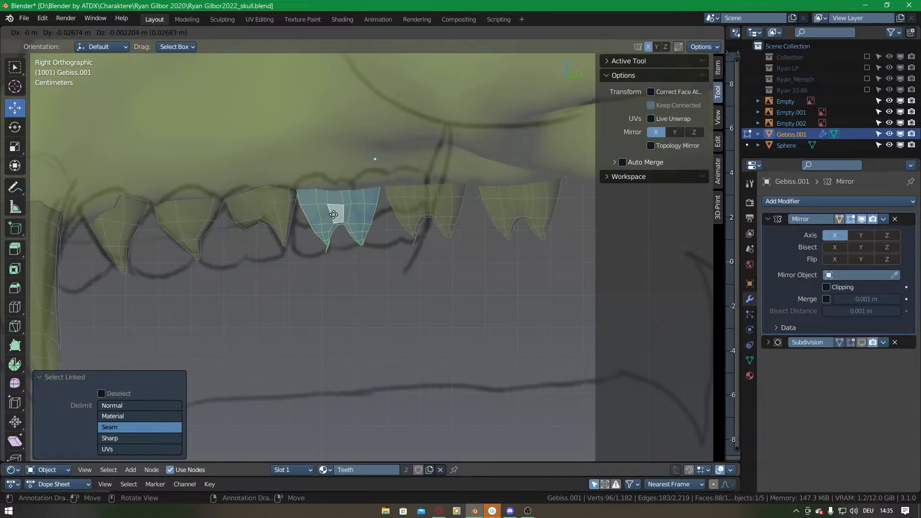
{"action": "left_click", "coordinate": [335, 213]}
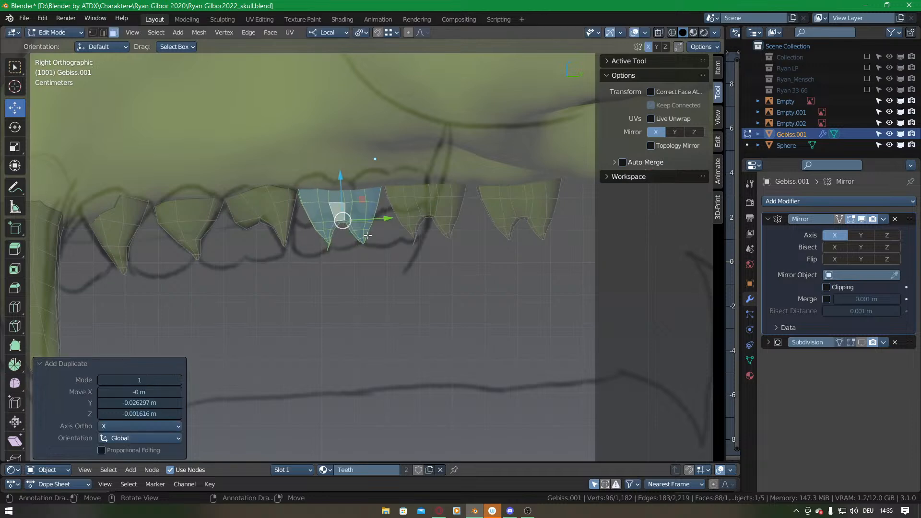
Sculpt the duplicated fourth tooth with Snake Hook, shortening its points and fitting its front and rear edges to the drawn molar.
{"action": "left_click", "coordinate": [390, 283]}
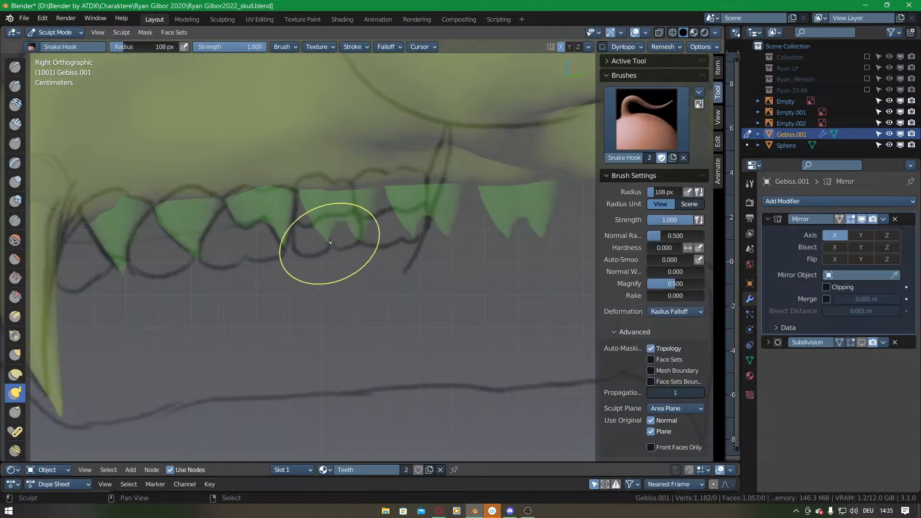
{"action": "mouse_move", "coordinate": [328, 252]}
{"action": "left_mouse_down"}
{"action": "mouse_move", "coordinate": [373, 206]}
{"action": "mouse_move", "coordinate": [367, 192]}
{"action": "left_mouse_up"}
{"action": "mouse_move", "coordinate": [367, 194]}
{"action": "left_mouse_down"}
{"action": "mouse_move", "coordinate": [354, 216]}
{"action": "mouse_move", "coordinate": [358, 235]}
{"action": "left_mouse_up"}
{"action": "scroll", "coordinate": [288, 216], "scroll_direction": "up", "scroll_amount": 2}
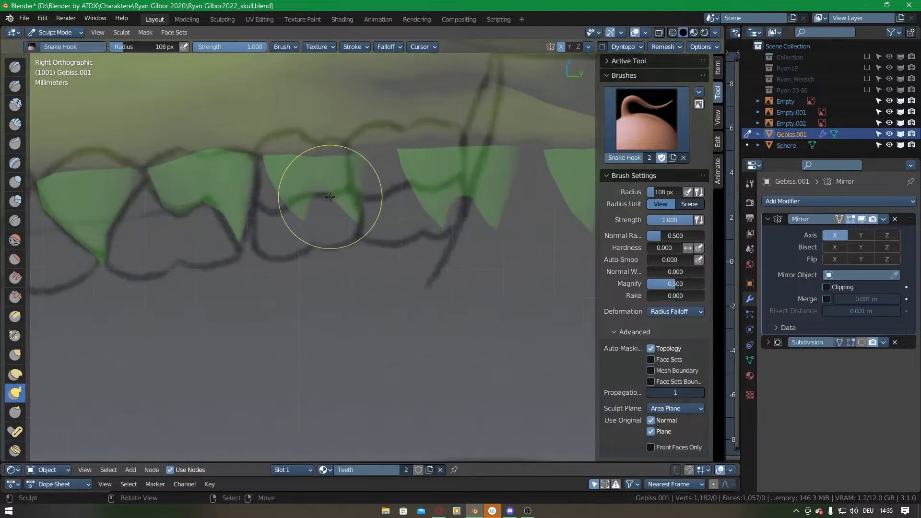
{"action": "left_click_drag", "start_coordinate": [297, 215], "coordinate": [282, 212]}
{"action": "left_click_drag", "start_coordinate": [270, 177], "coordinate": [265, 178]}
{"action": "mouse_move", "coordinate": [363, 226]}
{"action": "left_mouse_down"}
{"action": "mouse_move", "coordinate": [330, 195]}
{"action": "mouse_move", "coordinate": [337, 192]}
{"action": "mouse_move", "coordinate": [334, 200]}
{"action": "left_mouse_up"}
{"action": "left_click_drag", "start_coordinate": [365, 155], "coordinate": [350, 156]}
{"action": "mouse_move", "coordinate": [351, 156]}
{"action": "left_mouse_down"}
{"action": "mouse_move", "coordinate": [344, 169]}
{"action": "mouse_move", "coordinate": [347, 155]}
{"action": "left_mouse_up"}
{"action": "mouse_move", "coordinate": [339, 160]}
{"action": "middle_mouse_down", "text": "ctrl"}
{"action": "mouse_move", "coordinate": [360, 193]}
{"action": "mouse_move", "coordinate": [336, 195]}
{"action": "middle_mouse_up", "text": "ctrl"}
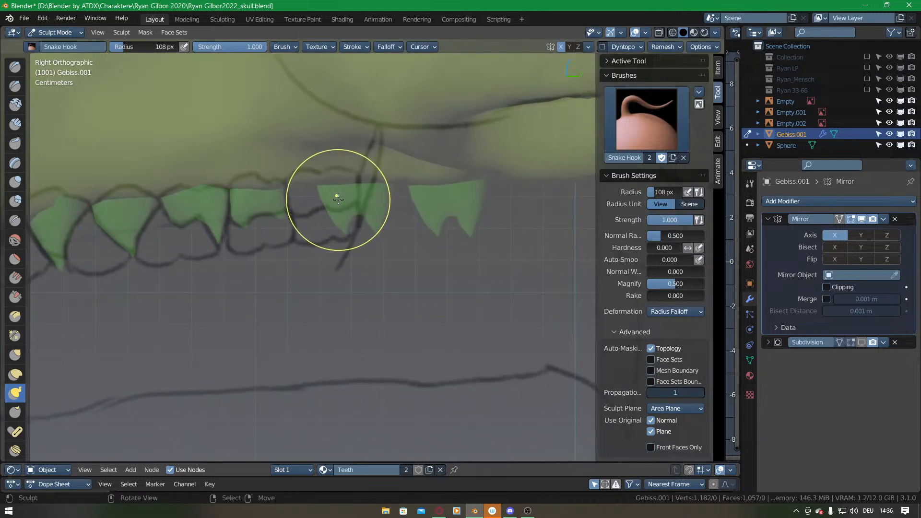
Delete the two original double-pointed teeth at the rear of the row in Edit Mode.
{"action": "key", "text": "Tab"}
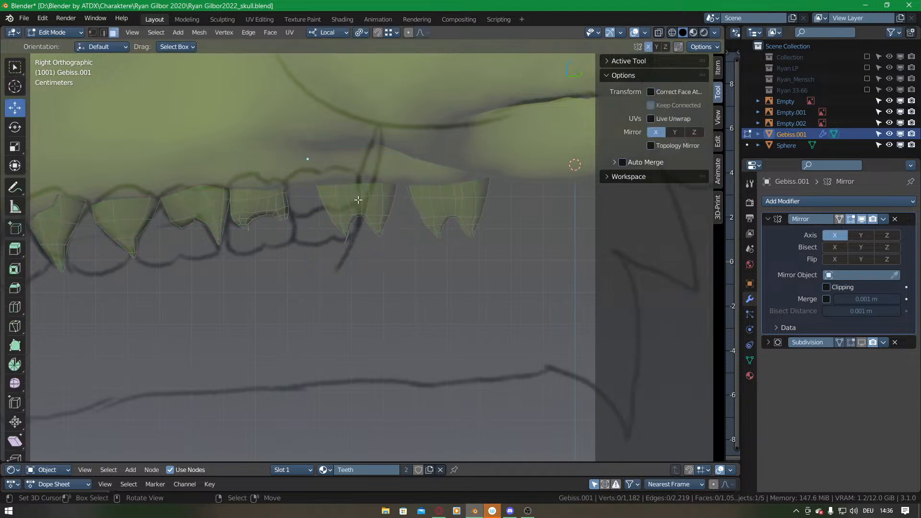
{"action": "key", "text": "l"}
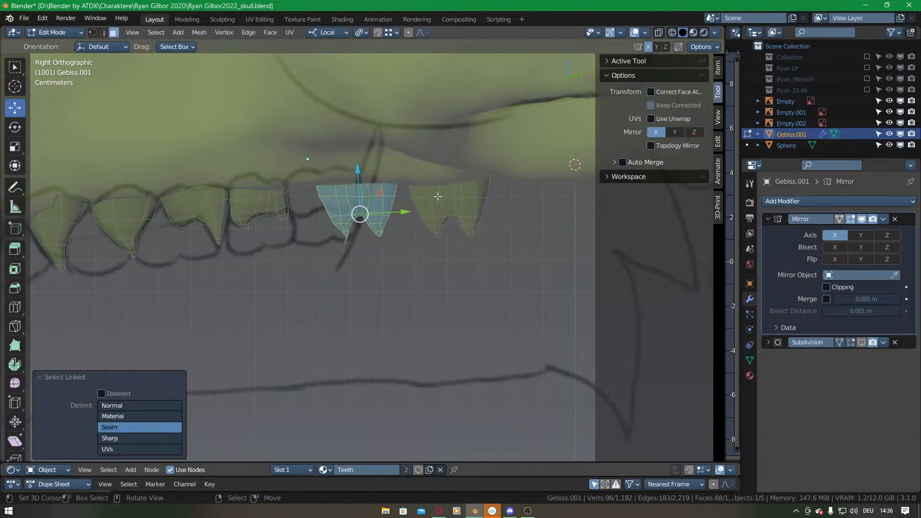
{"action": "key", "text": "l"}
{"action": "key", "text": "x"}
{"action": "left_click", "coordinate": [425, 197]}
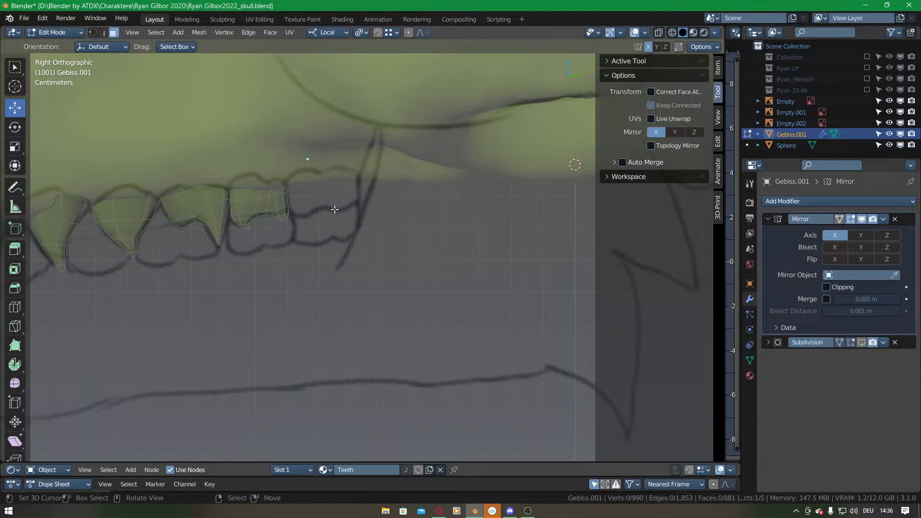
Duplicate the reshaped fourth tooth about 0.0195 m backward along Y onto the last tooth outline, cancelling the placement of a further copy.
{"action": "key", "text": "l"}
{"action": "key", "text": "shift+d"}
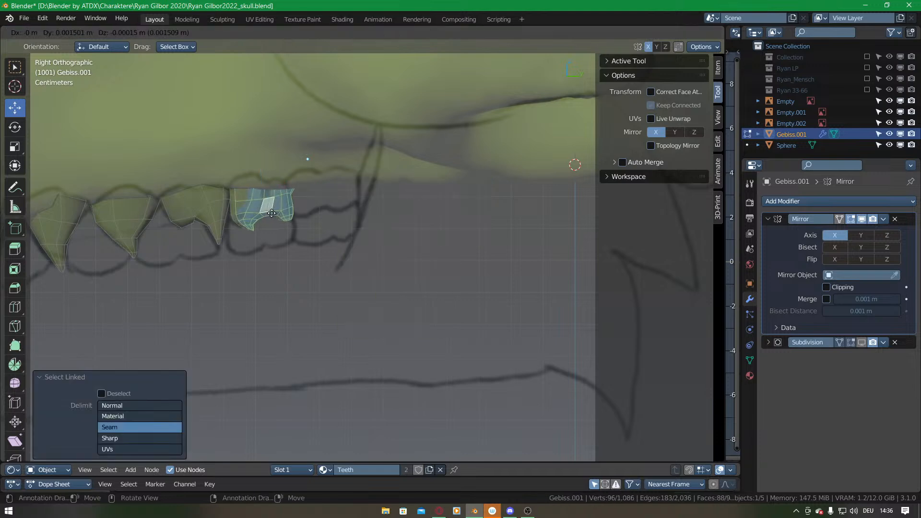
{"action": "left_click", "coordinate": [329, 214]}
{"action": "key", "text": "shift+d"}
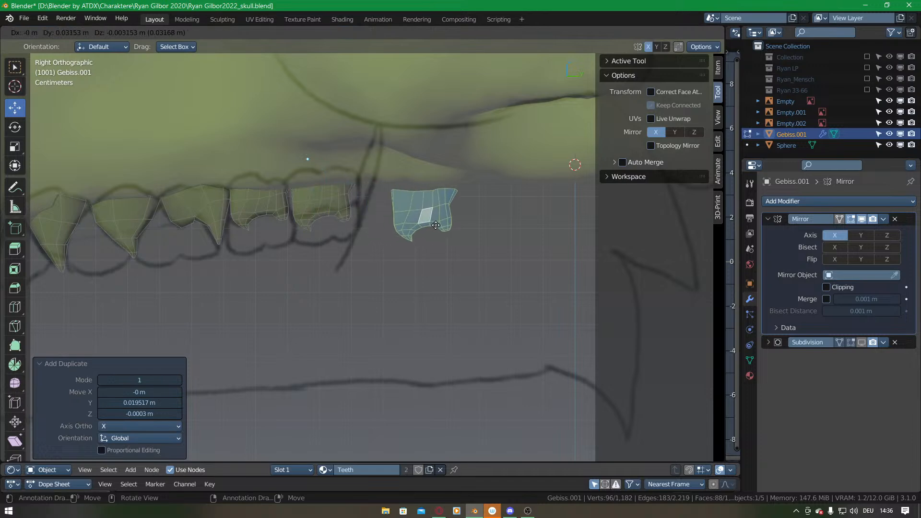
{"action": "right_click", "coordinate": [425, 213]}
Pull the rear edge of the last tooth toward its outline with Snake Hook in Sculpt Mode and inspect it from below.
{"action": "key", "text": "ctrl+Tab"}
{"action": "left_click", "coordinate": [405, 279]}
{"action": "mouse_move", "coordinate": [346, 193]}
{"action": "left_mouse_down"}
{"action": "mouse_move", "coordinate": [360, 230]}
{"action": "mouse_move", "coordinate": [356, 221]}
{"action": "left_mouse_up"}
{"action": "mouse_move", "coordinate": [350, 259]}
{"action": "middle_mouse_down"}
{"action": "mouse_move", "coordinate": [360, 116]}
{"action": "mouse_move", "coordinate": [342, 196]}
{"action": "middle_mouse_up"}
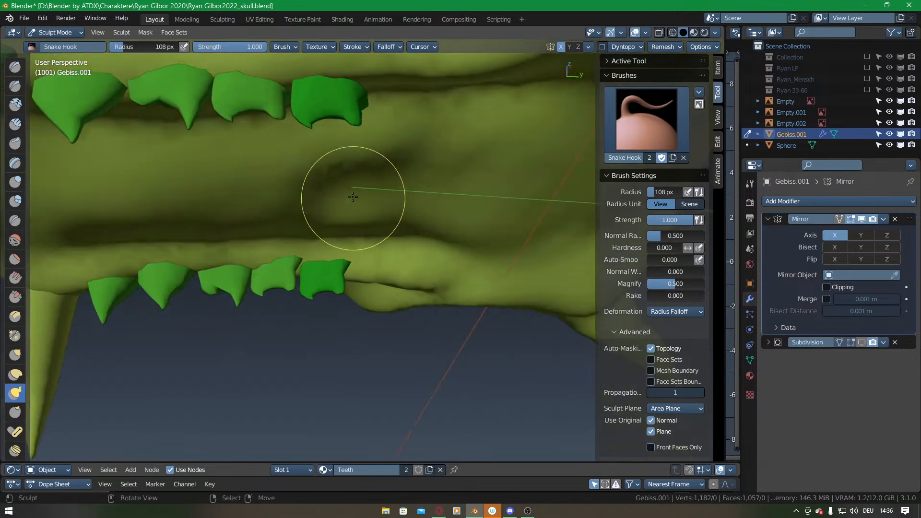
Remove the overlapping copy of the last tooth in Edit Mode, and adjust the remaining tooth's rear corner with Snake Hook.
{"action": "key", "text": "Tab"}
{"action": "key", "text": "ctrl+Tab"}
{"action": "left_click", "coordinate": [349, 235]}
{"action": "left_click_drag", "start_coordinate": [356, 113], "coordinate": [363, 100]}
{"action": "key", "text": "KP_3"}
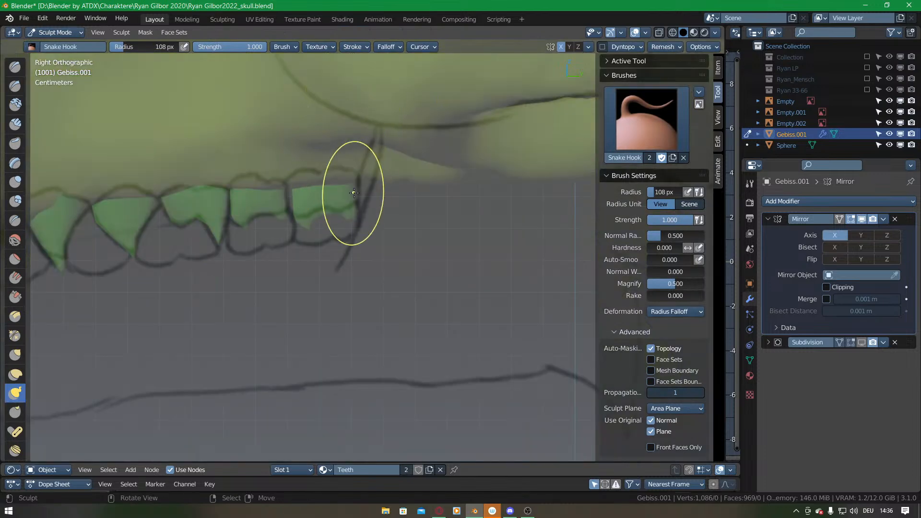
Touch up the last upper tooth with Snake Hook, and duplicate it in Edit Mode about 0.0224 m backward along Y.
{"action": "mouse_move", "coordinate": [306, 226]}
{"action": "left_mouse_down"}
{"action": "mouse_move", "coordinate": [299, 217]}
{"action": "mouse_move", "coordinate": [347, 216]}
{"action": "mouse_move", "coordinate": [352, 184]}
{"action": "left_mouse_up"}
{"action": "key", "text": "ctrl+Tab"}
{"action": "left_click", "coordinate": [432, 199]}
{"action": "key", "text": "shift+d"}
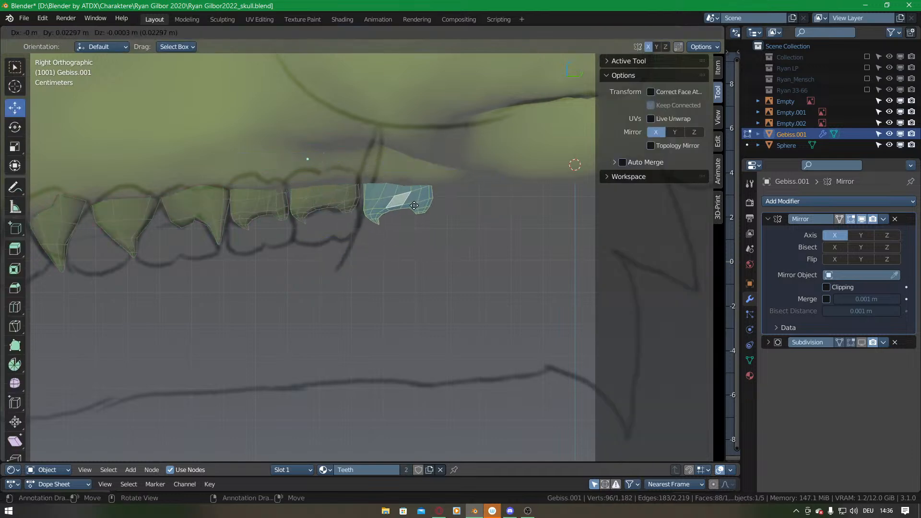
{"action": "left_click", "coordinate": [412, 206]}
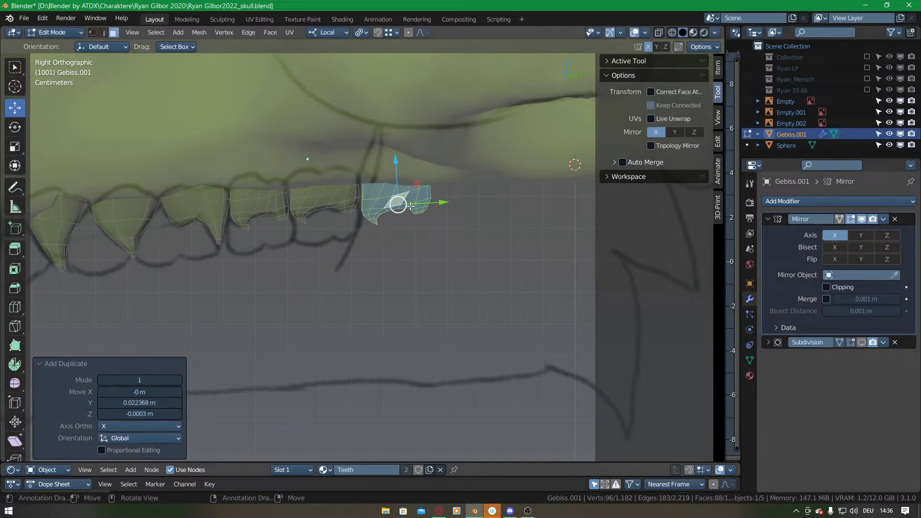
Pull the new rear tooth's front point upward with Snake Hook in Sculpt Mode to flatten its lower edge.
{"action": "key", "text": "Tab"}
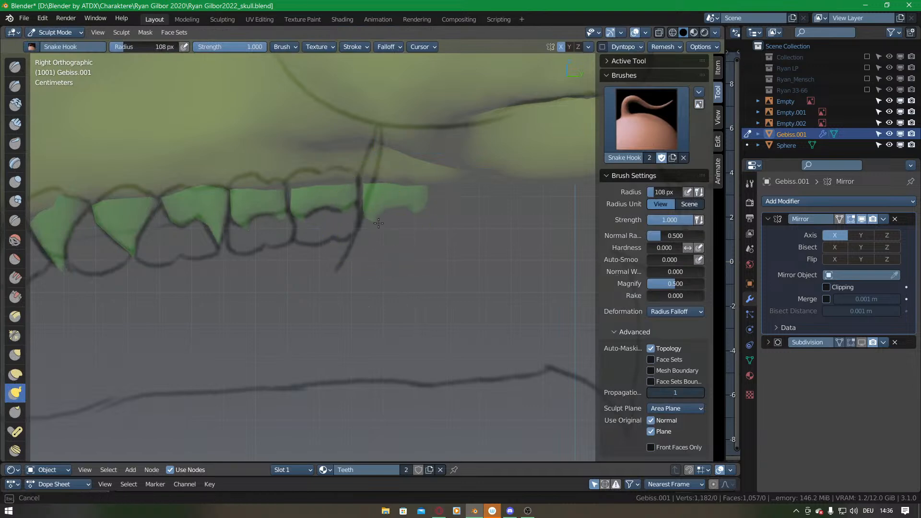
{"action": "middle_click_drag", "start_coordinate": [375, 221], "coordinate": [380, 188], "text": "ctrl"}
{"action": "mouse_move", "coordinate": [380, 187]}
{"action": "left_mouse_down"}
{"action": "mouse_move", "coordinate": [385, 165]}
{"action": "mouse_move", "coordinate": [376, 154]}
{"action": "left_mouse_up"}
{"action": "left_click_drag", "start_coordinate": [376, 123], "coordinate": [366, 118]}
{"action": "middle_click_drag", "start_coordinate": [430, 129], "coordinate": [427, 202], "text": "ctrl"}
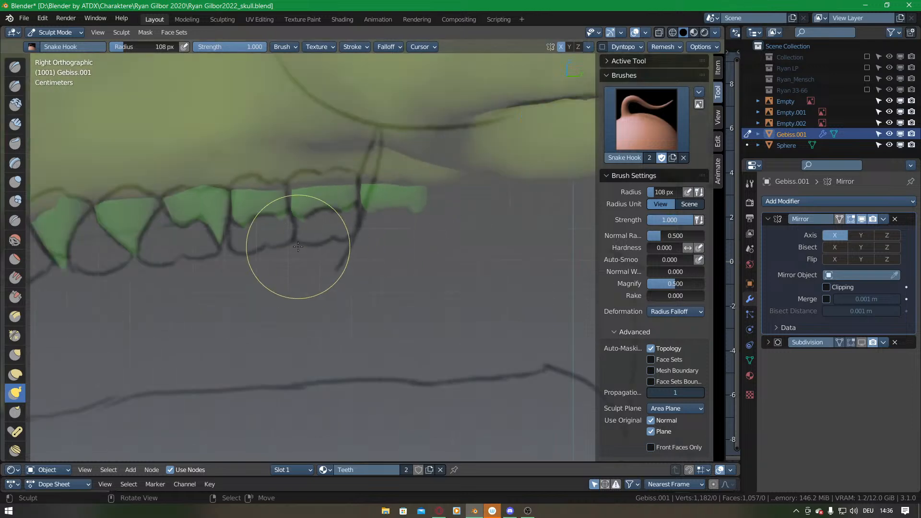
In Edit Mode, move the whole small tooth directly behind the large fang about -0.0037 m along X, viewed from below.
{"action": "middle_click_drag", "start_coordinate": [300, 251], "coordinate": [223, 106]}
{"action": "middle_click_drag", "start_coordinate": [323, 238], "coordinate": [397, 184]}
{"action": "middle_click_drag", "start_coordinate": [483, 228], "coordinate": [380, 185]}
{"action": "key", "text": "Tab"}
{"action": "middle_click_drag", "start_coordinate": [435, 283], "coordinate": [412, 229]}
{"action": "left_click", "coordinate": [421, 188]}
{"action": "key", "text": "l"}
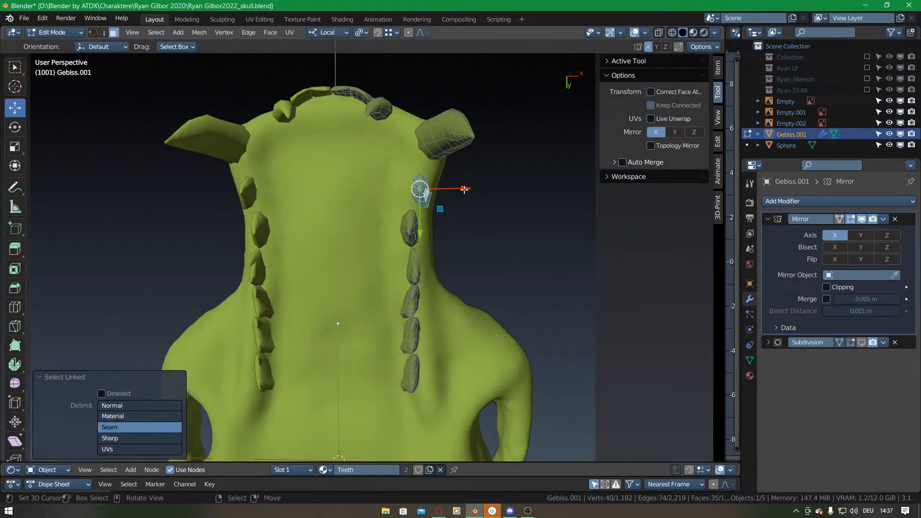
{"action": "left_click_drag", "start_coordinate": [465, 189], "coordinate": [458, 189]}
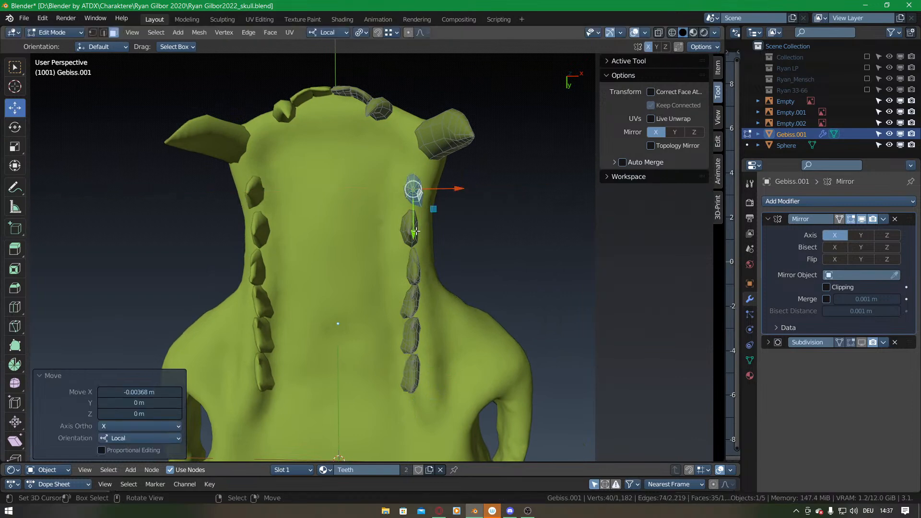
From the bottom view, move the rearmost tooth about 0.0066 m outward along X and rotate it to follow the jaw.
{"action": "middle_click_drag", "start_coordinate": [404, 284], "coordinate": [402, 189]}
{"action": "key", "text": "ctrl+KP_7"}
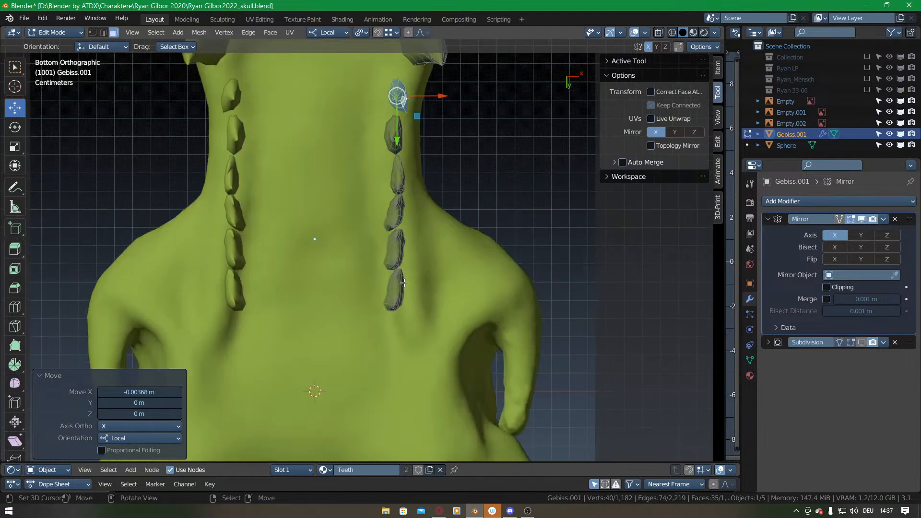
{"action": "left_click", "coordinate": [400, 293]}
{"action": "key", "text": "grave"}
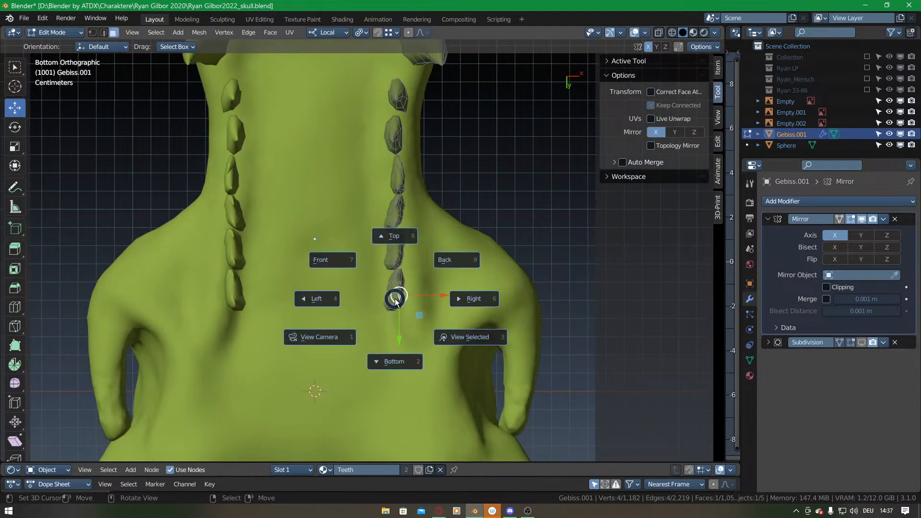
{"action": "key", "text": "l"}
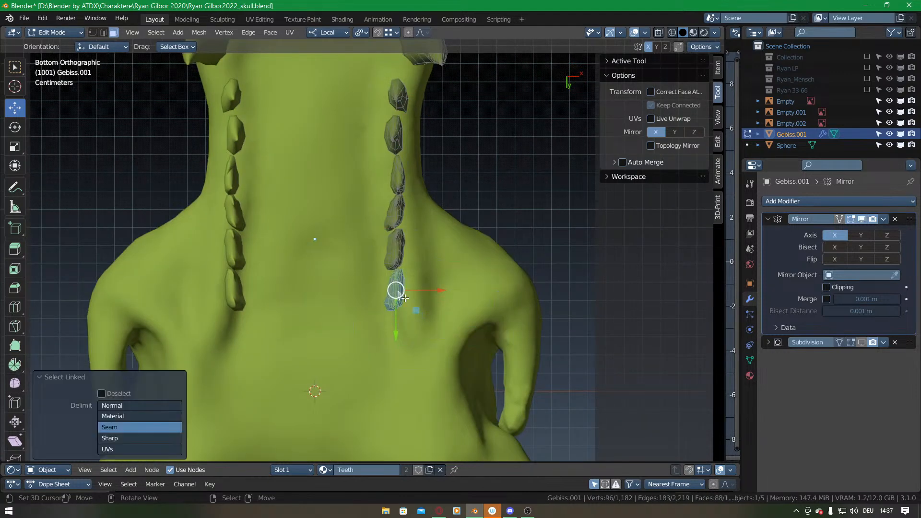
{"action": "key", "text": "g"}
{"action": "left_click", "coordinate": [451, 291]}
{"action": "key", "text": "r"}
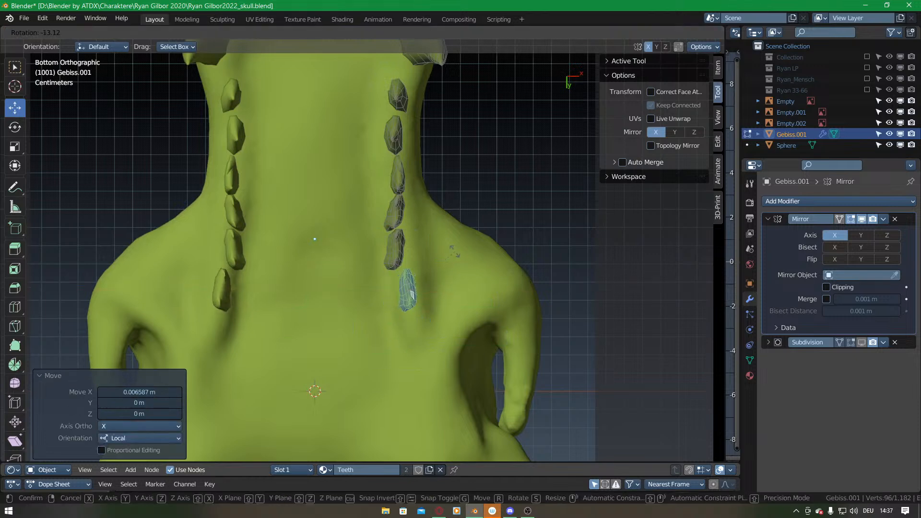
{"action": "left_click", "coordinate": [449, 248]}
Move the second-to-last tooth about 0.0032 m outward along X and rotate it in line with the rearmost tooth.
{"action": "left_click", "coordinate": [393, 245]}
{"action": "key", "text": "l"}
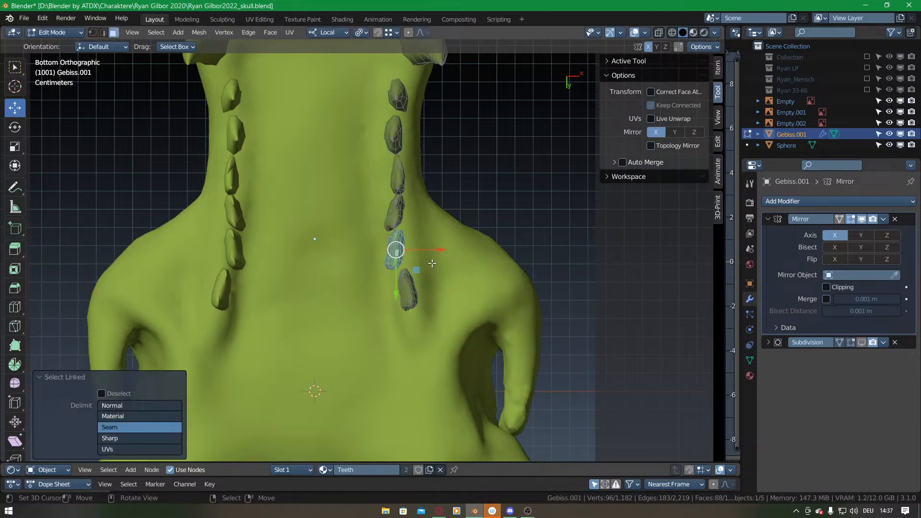
{"action": "key", "text": "g"}
{"action": "left_click", "coordinate": [445, 250]}
{"action": "key", "text": "r"}
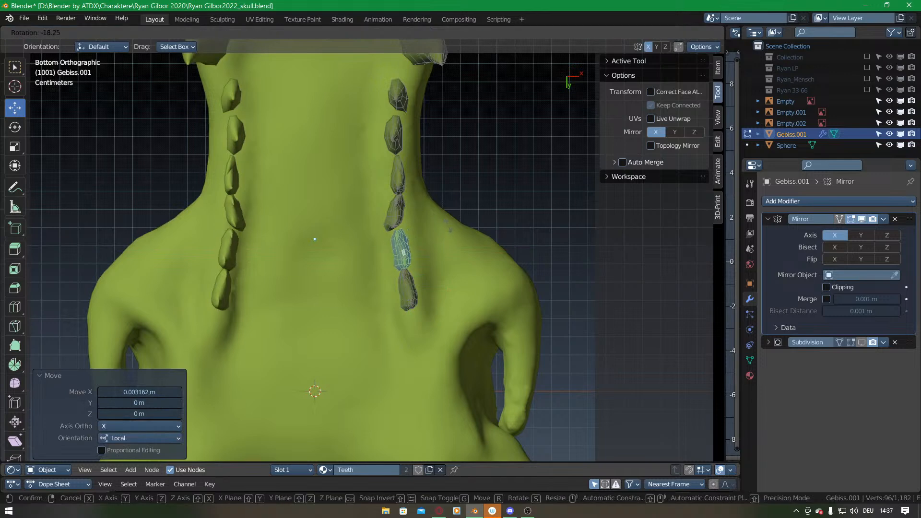
{"action": "left_click", "coordinate": [445, 228]}
Rotate the third tooth from the rear by -17.5° and nudge it into line with the teeth behind it.
{"action": "left_click", "coordinate": [399, 213]}
{"action": "key", "text": "l"}
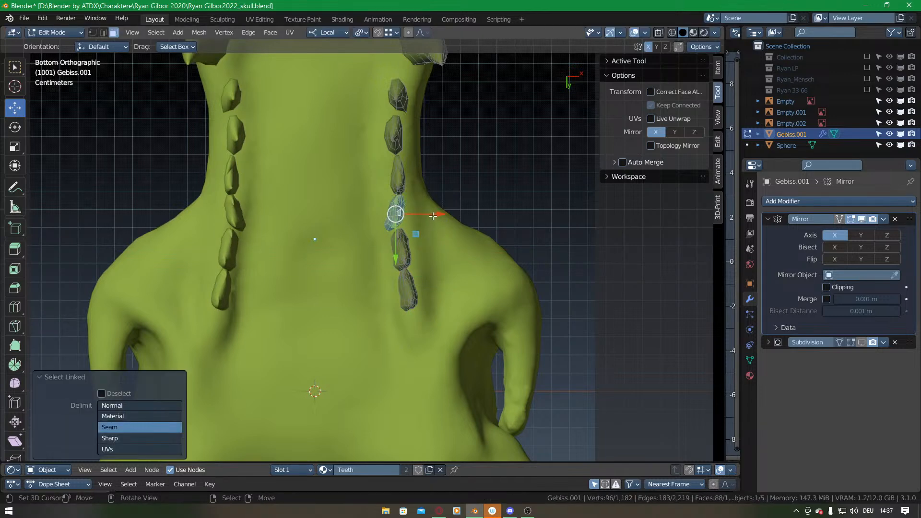
{"action": "key", "text": "r"}
{"action": "left_click", "coordinate": [456, 204]}
{"action": "key", "text": "g"}
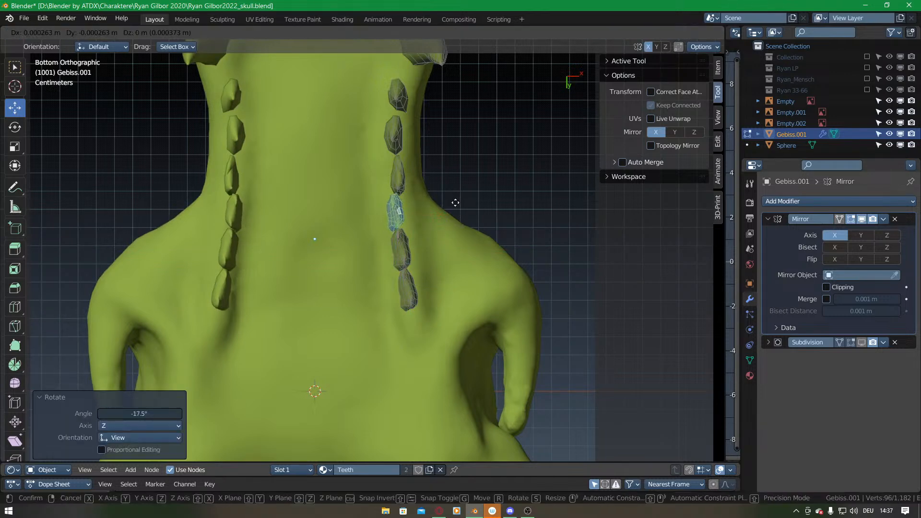
{"action": "left_click", "coordinate": [456, 206]}
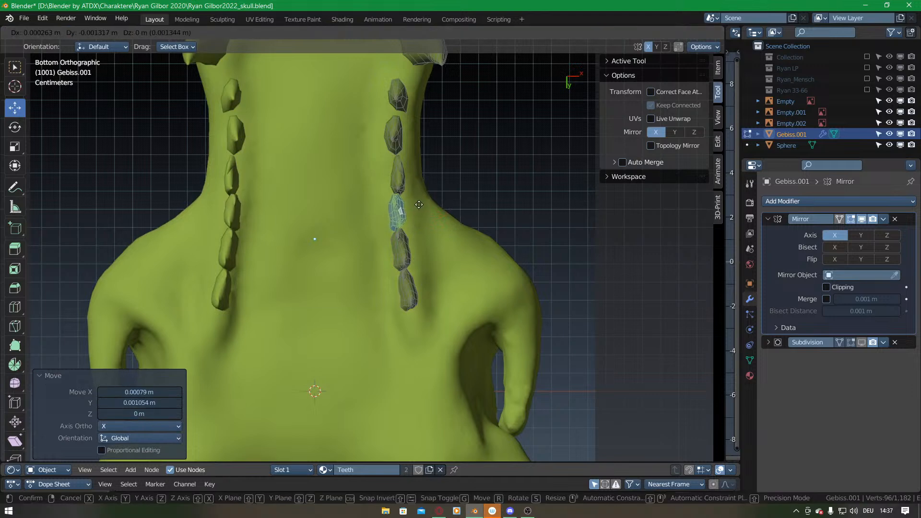
Move the entire fourth tooth from the rear about -0.0024 m along X to align it with the row.
{"action": "left_click", "coordinate": [408, 178]}
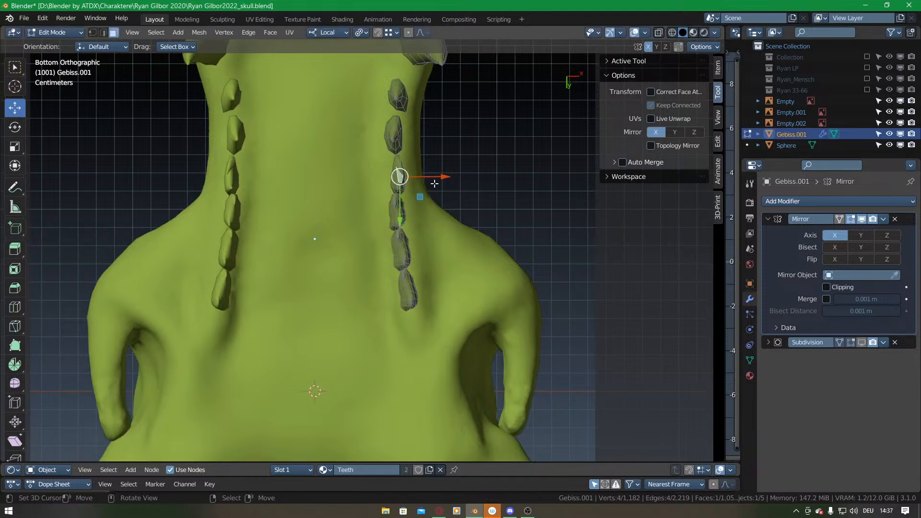
{"action": "key", "text": "ctrl+l"}
{"action": "left_click_drag", "start_coordinate": [445, 182], "coordinate": [440, 180]}
{"action": "middle_click_drag", "start_coordinate": [435, 148], "coordinate": [431, 206], "text": "shift"}
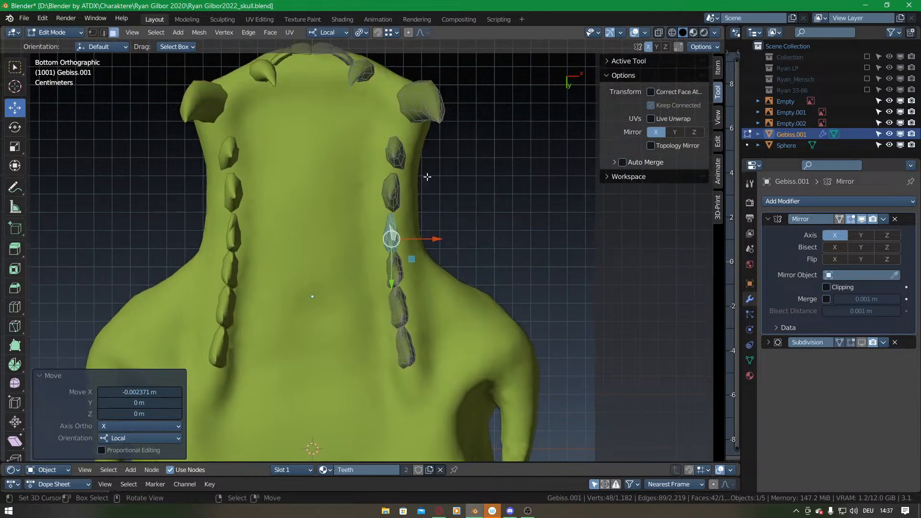
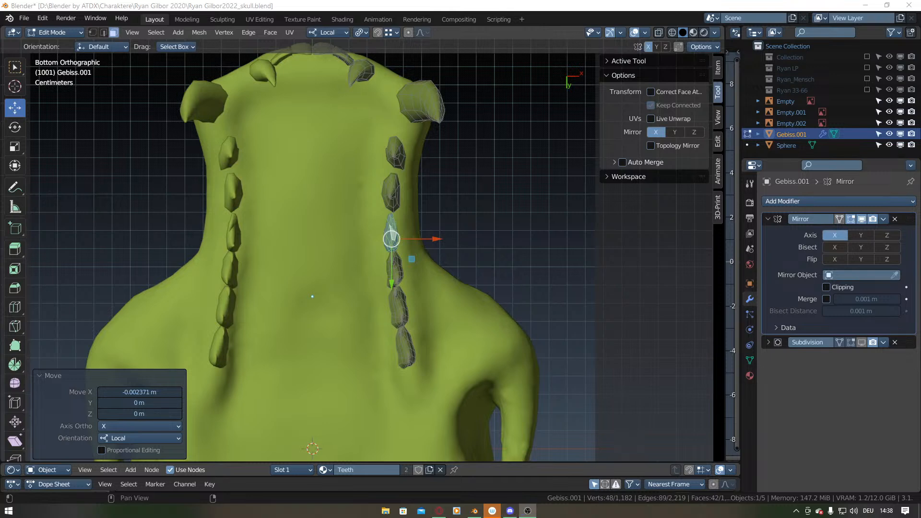
Try rotating the large fang together with the small tooth behind it by 11.9° in front view, and undo the rotation.
{"action": "left_click", "coordinate": [563, 22]}
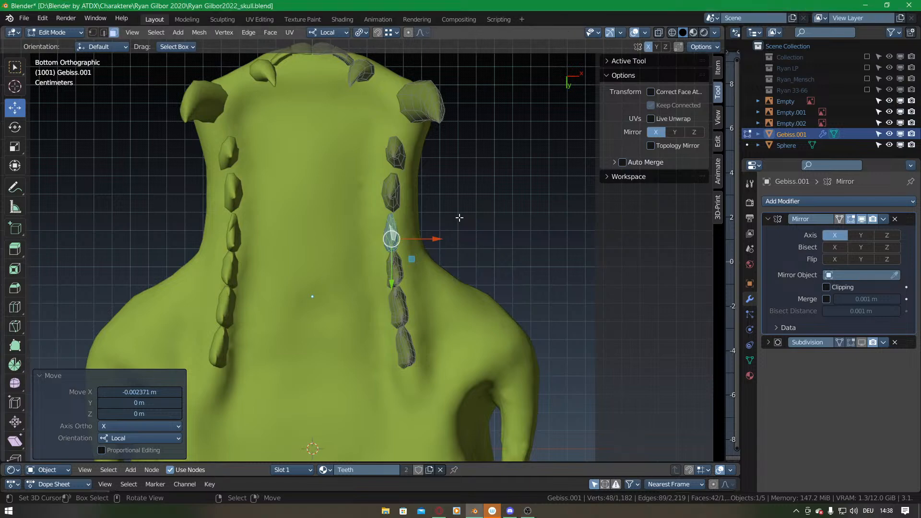
{"action": "middle_click_drag", "start_coordinate": [425, 129], "coordinate": [411, 279]}
{"action": "key", "text": "KP_1"}
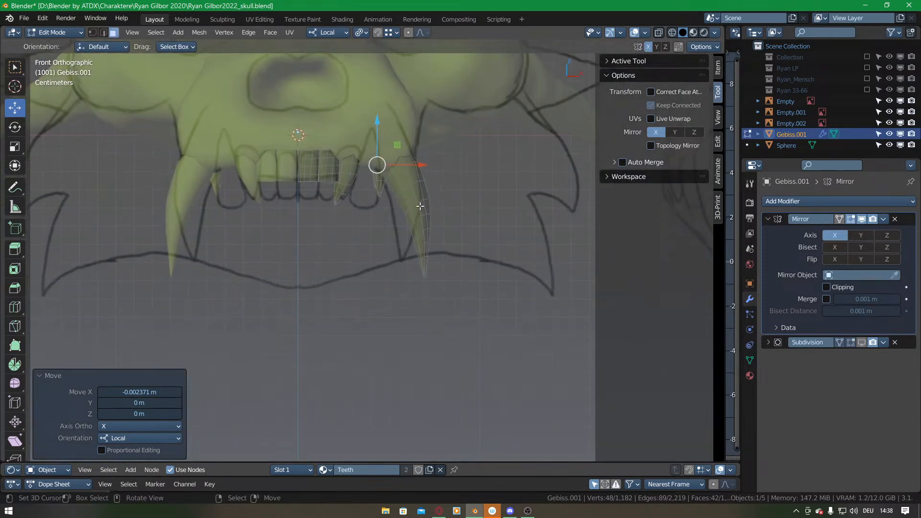
{"action": "key", "text": "l"}
{"action": "key", "text": "r"}
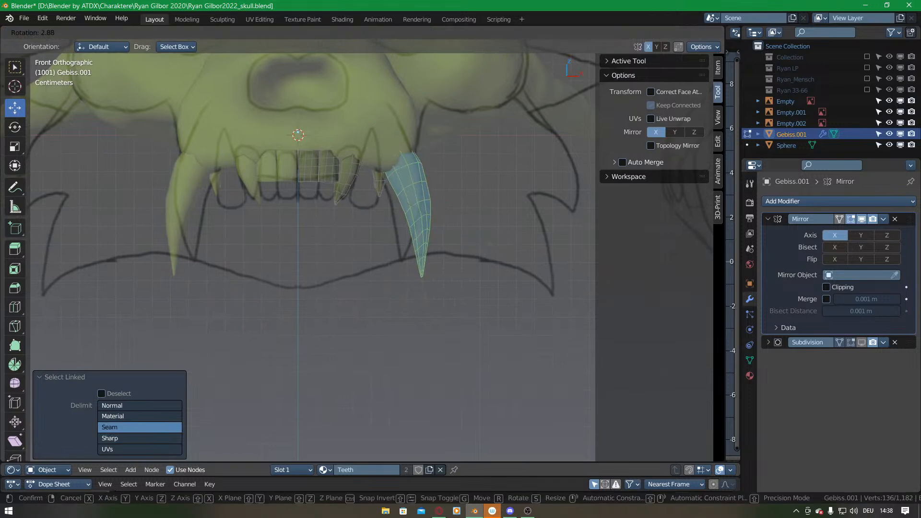
{"action": "left_click", "coordinate": [473, 256]}
{"action": "key", "text": "g"}
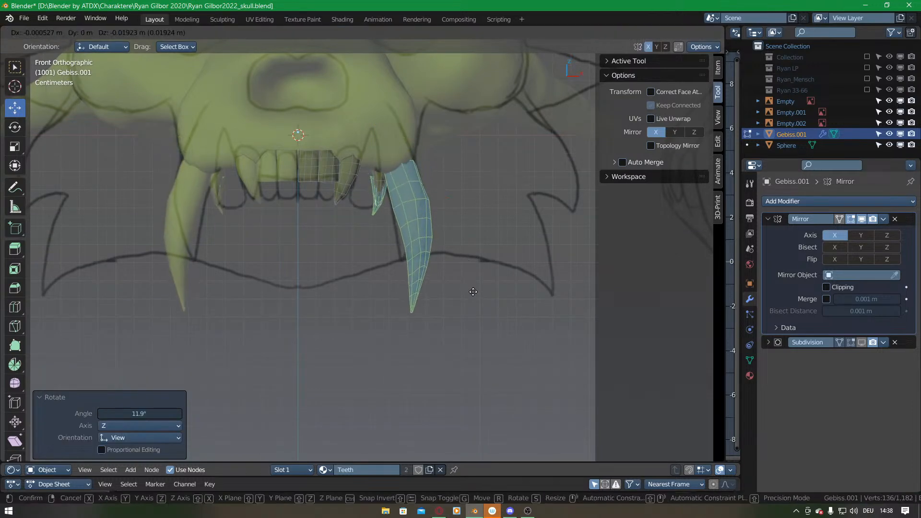
{"action": "right_click", "coordinate": [468, 257]}
{"action": "key", "text": "ctrl+z"}
{"action": "key", "text": "ctrl+z"}
Rotate only the large fang by 13° and back by 5.68° in front view, and move it onto its reference outline.
{"action": "key", "text": "l"}
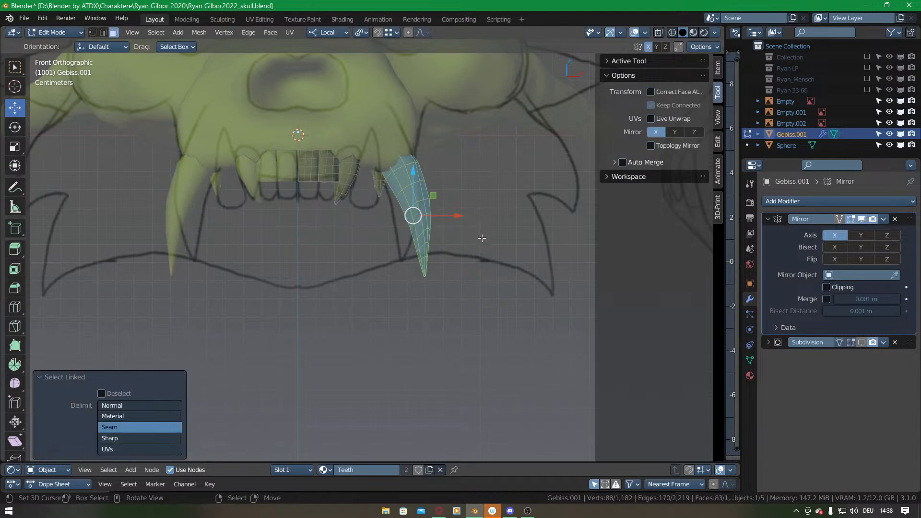
{"action": "key", "text": "r"}
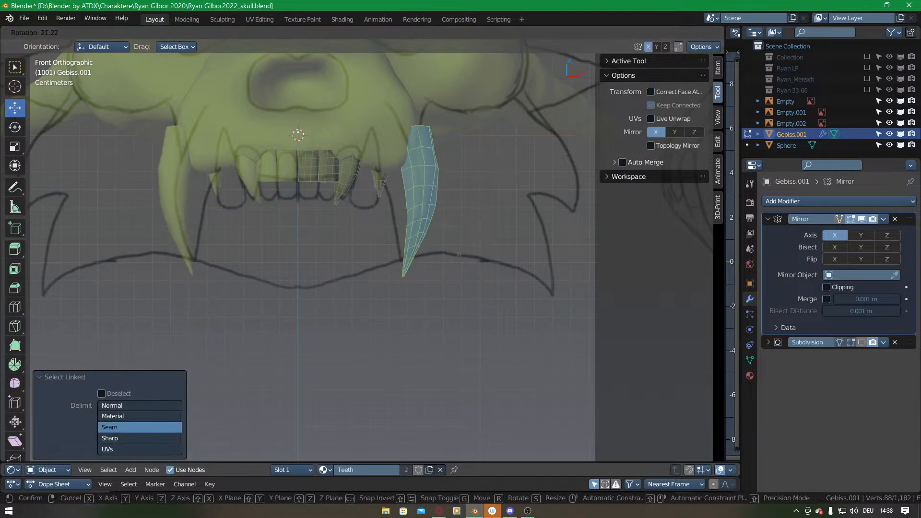
{"action": "left_click", "coordinate": [411, 212]}
{"action": "key", "text": "g"}
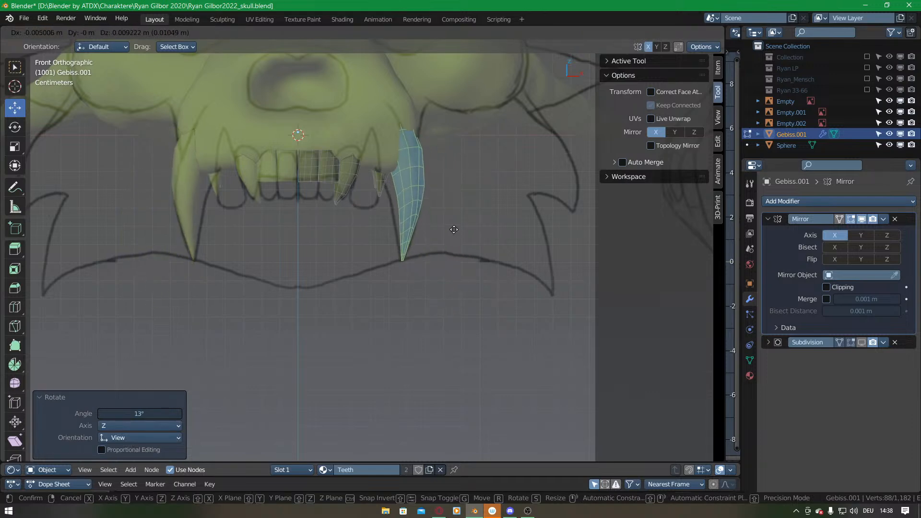
{"action": "left_click", "coordinate": [449, 232]}
{"action": "key", "text": "r"}
{"action": "left_click", "coordinate": [466, 257]}
{"action": "key", "text": "g"}
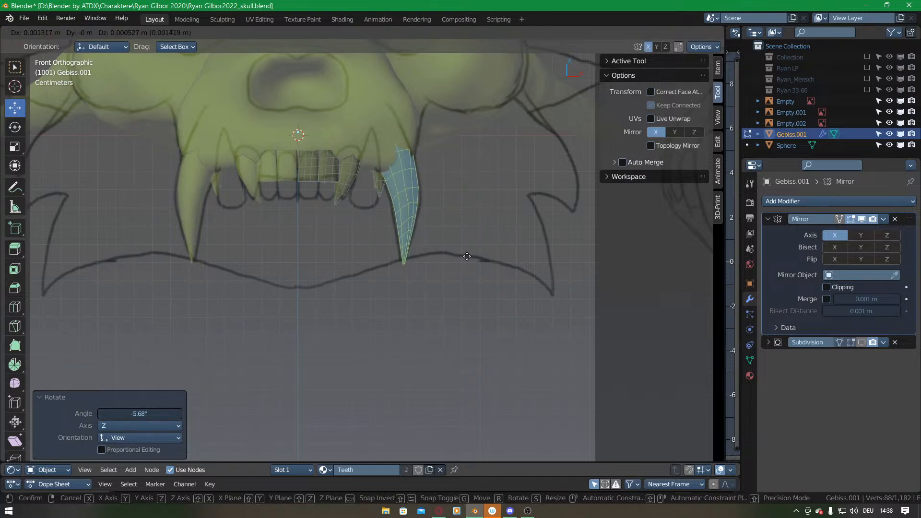
{"action": "left_click", "coordinate": [467, 259]}
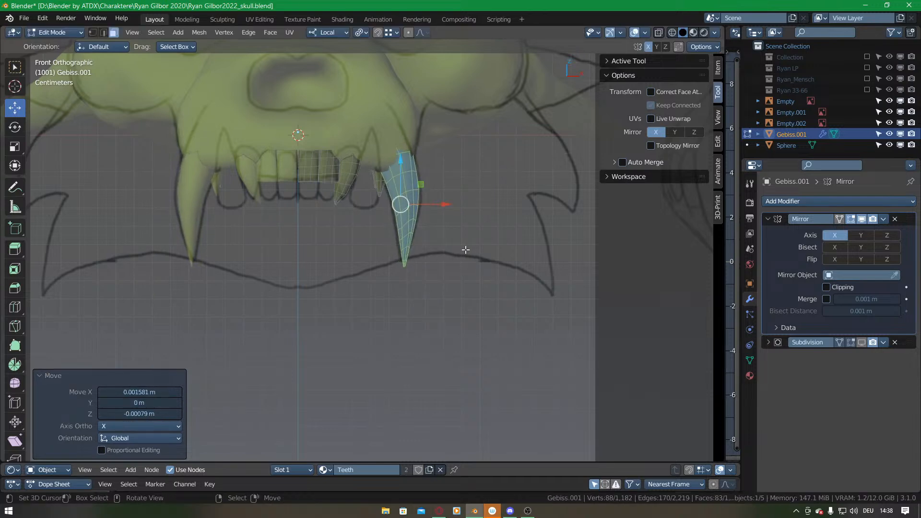
With X-Ray on, delete the faces of the fang's top two rings, undoing a first vertex deletion, and turn X-Ray off.
{"action": "middle_click_drag", "start_coordinate": [462, 250], "coordinate": [377, 248]}
{"action": "middle_click_drag", "start_coordinate": [386, 173], "coordinate": [408, 56]}
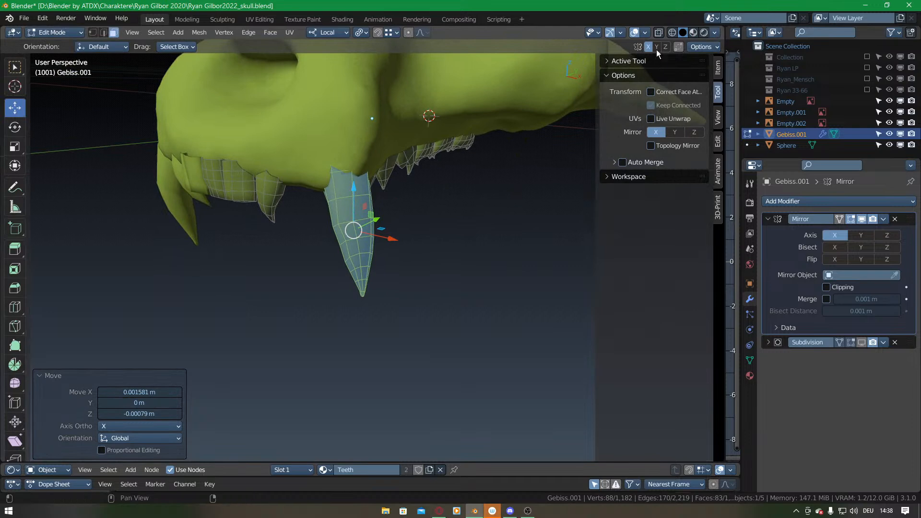
{"action": "left_click", "coordinate": [659, 32]}
{"action": "right_click", "coordinate": [350, 125], "text": "alt"}
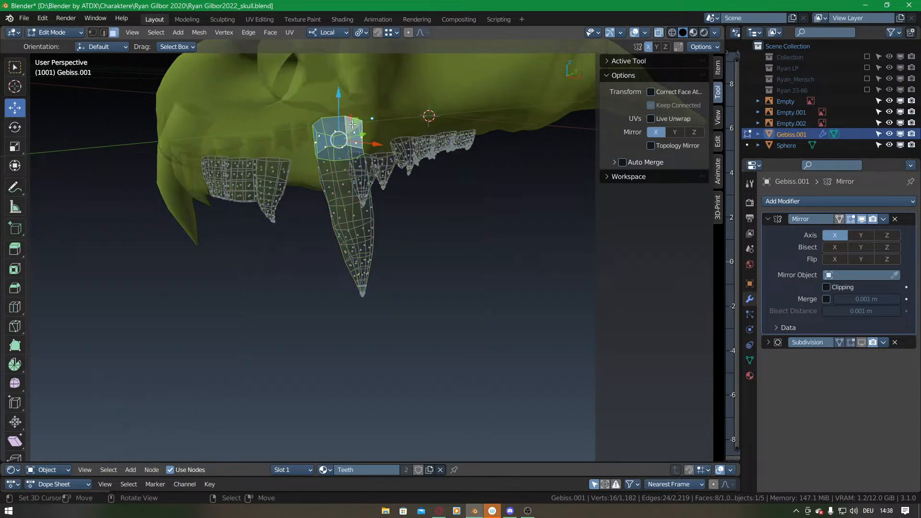
{"action": "middle_click_drag", "start_coordinate": [344, 123], "coordinate": [378, 158]}
{"action": "key", "text": "ctrl+KP_Add"}
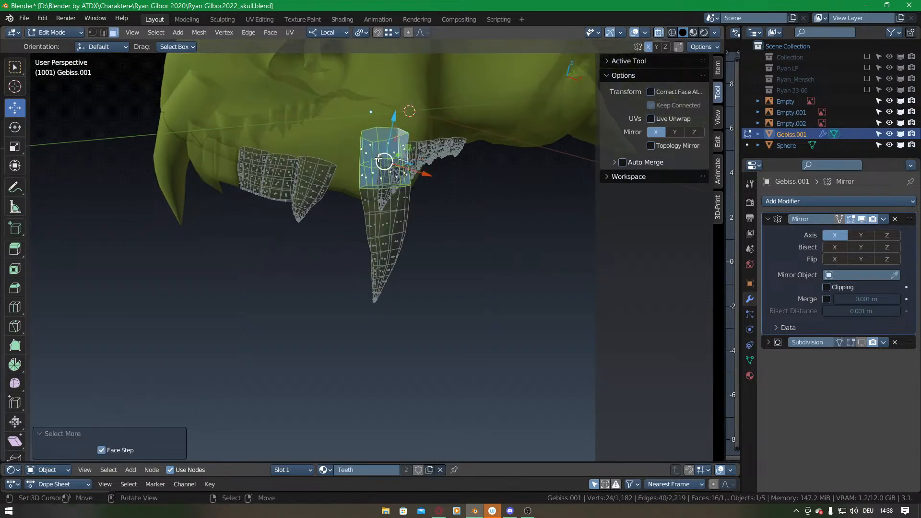
{"action": "key", "text": "x"}
{"action": "left_click", "coordinate": [419, 174]}
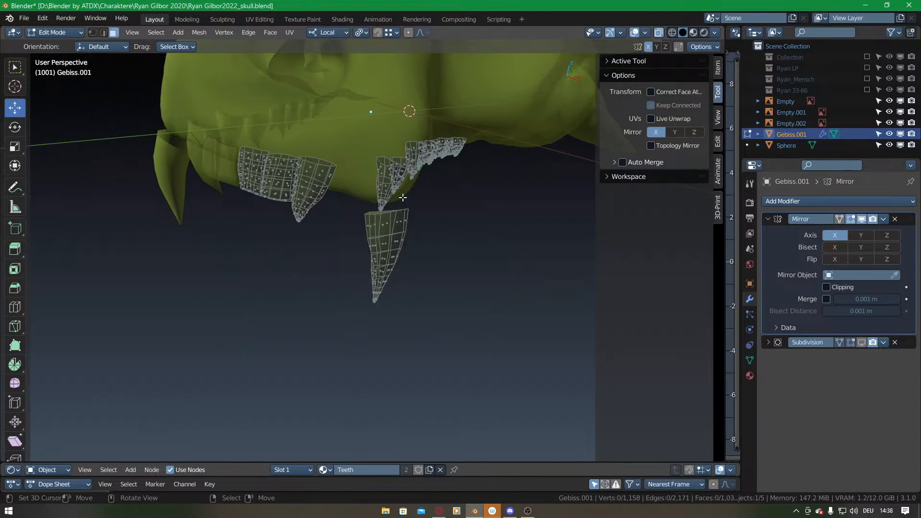
{"action": "key", "text": "ctrl+z"}
{"action": "key", "text": "x"}
{"action": "left_click", "coordinate": [381, 241]}
{"action": "mouse_move", "coordinate": [384, 241]}
{"action": "middle_mouse_down"}
{"action": "mouse_move", "coordinate": [414, 273]}
{"action": "mouse_move", "coordinate": [498, 136]}
{"action": "mouse_move", "coordinate": [510, 154]}
{"action": "mouse_move", "coordinate": [364, 206]}
{"action": "mouse_move", "coordinate": [430, 200]}
{"action": "middle_mouse_up"}
{"action": "left_click", "coordinate": [659, 32]}
Examine the front teeth and fangs against the reference outlines in front view, staying in Edit Mode.
{"action": "key", "text": "ctrl+Tab"}
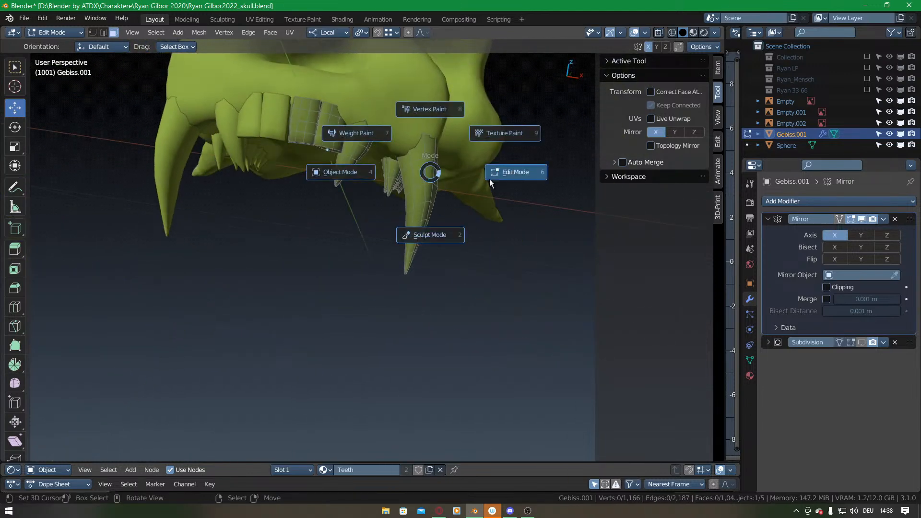
{"action": "left_click", "coordinate": [526, 174]}
{"action": "middle_click_drag", "start_coordinate": [453, 248], "coordinate": [413, 246]}
{"action": "key", "text": "KP_1"}
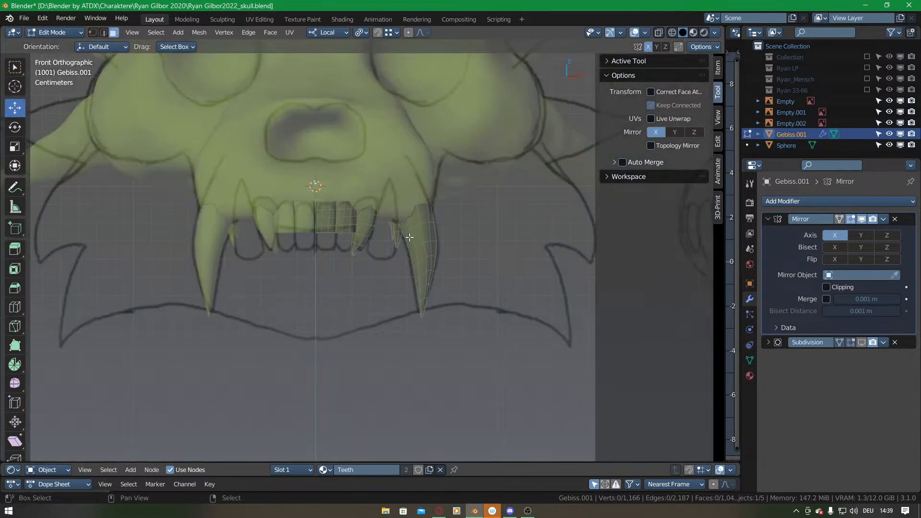
{"action": "scroll", "coordinate": [384, 220], "scroll_direction": "up", "scroll_amount": 4}
{"action": "middle_click_drag", "start_coordinate": [348, 165], "coordinate": [370, 220], "text": "shift"}
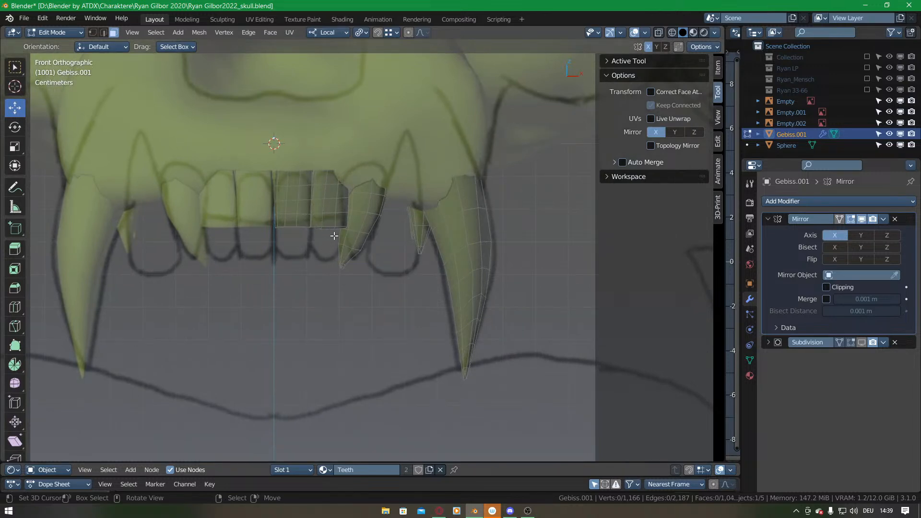
{"action": "middle_click_drag", "start_coordinate": [320, 211], "coordinate": [341, 216], "text": "shift"}
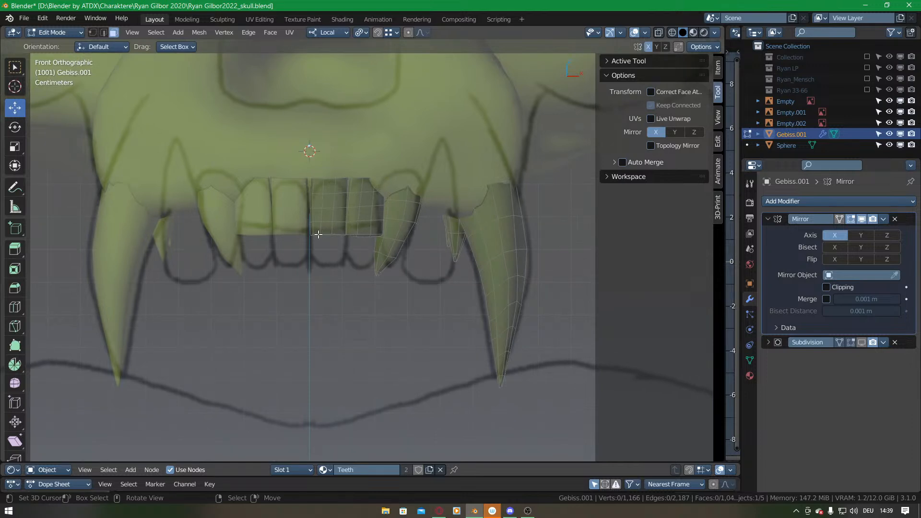
In Sculpt Mode, reshape the lower edges of the central upper incisors with the Snake Hook brush in front view.
{"action": "key", "text": "ctrl+Tab"}
{"action": "left_click", "coordinate": [320, 257]}
{"action": "middle_click_drag", "start_coordinate": [324, 247], "coordinate": [319, 198], "text": "ctrl"}
{"action": "left_click_drag", "start_coordinate": [258, 214], "coordinate": [262, 206]}
{"action": "left_click_drag", "start_coordinate": [324, 216], "coordinate": [321, 202]}
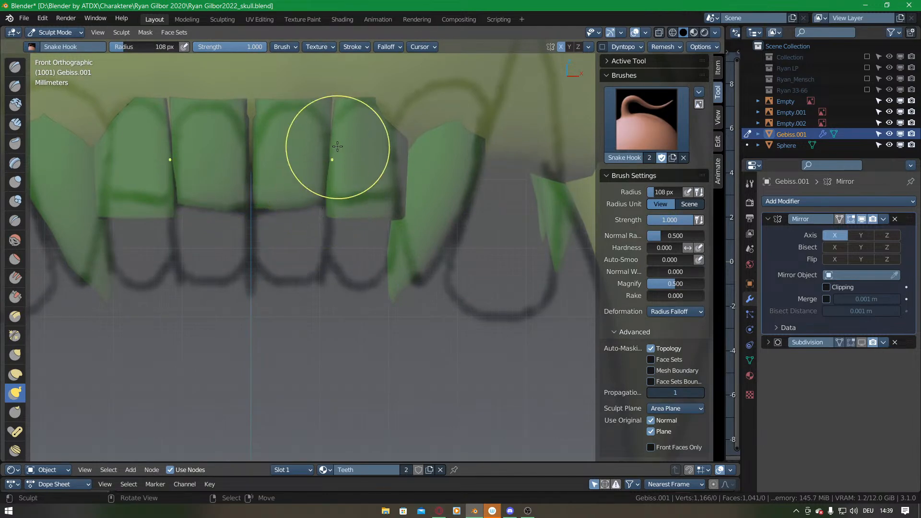
Raise the outer incisor's lower edge and pull in its outer corners with the Snake Hook brush.
{"action": "middle_click_drag", "start_coordinate": [328, 141], "coordinate": [343, 192], "text": "shift"}
{"action": "left_click_drag", "start_coordinate": [346, 262], "coordinate": [351, 247]}
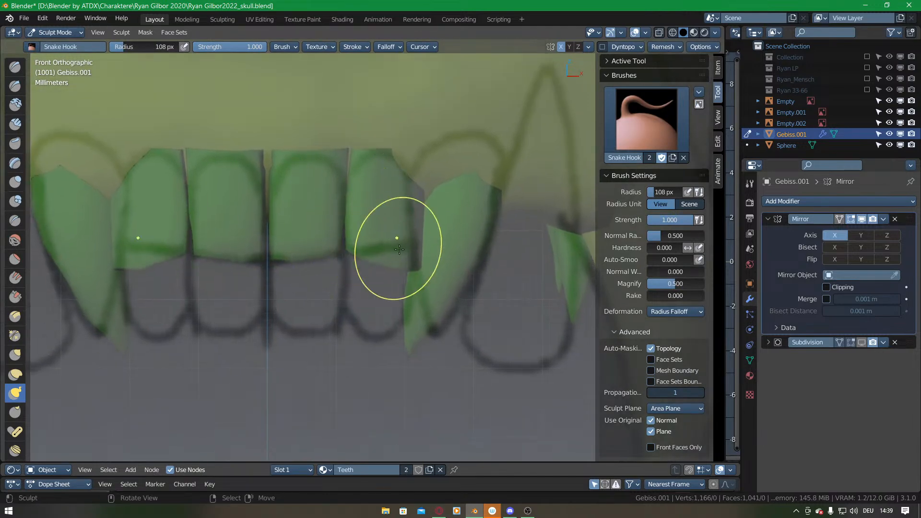
{"action": "left_click_drag", "start_coordinate": [415, 266], "coordinate": [415, 247]}
{"action": "left_click_drag", "start_coordinate": [391, 261], "coordinate": [387, 247]}
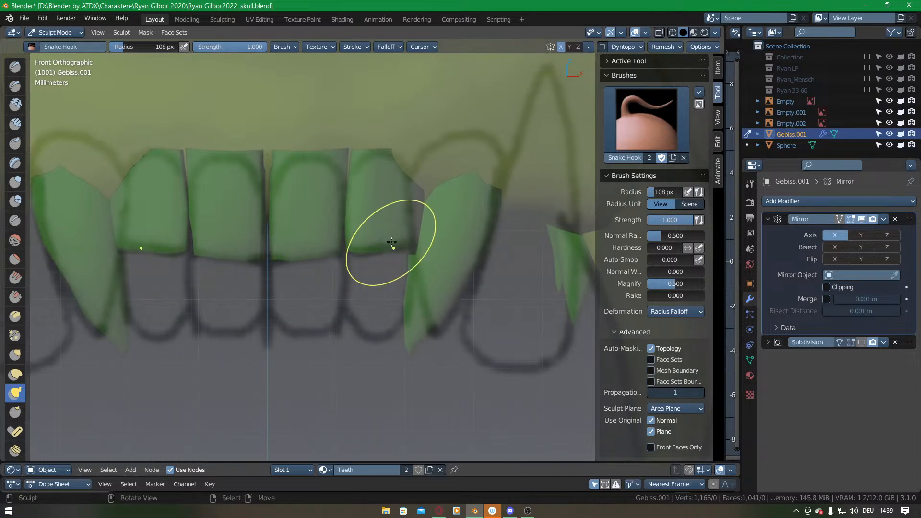
{"action": "mouse_move", "coordinate": [421, 195]}
{"action": "left_mouse_down"}
{"action": "mouse_move", "coordinate": [410, 189]}
{"action": "mouse_move", "coordinate": [409, 224]}
{"action": "left_mouse_up"}
{"action": "left_click_drag", "start_coordinate": [409, 255], "coordinate": [415, 252]}
{"action": "middle_click_drag", "start_coordinate": [402, 199], "coordinate": [383, 204], "text": "shift"}
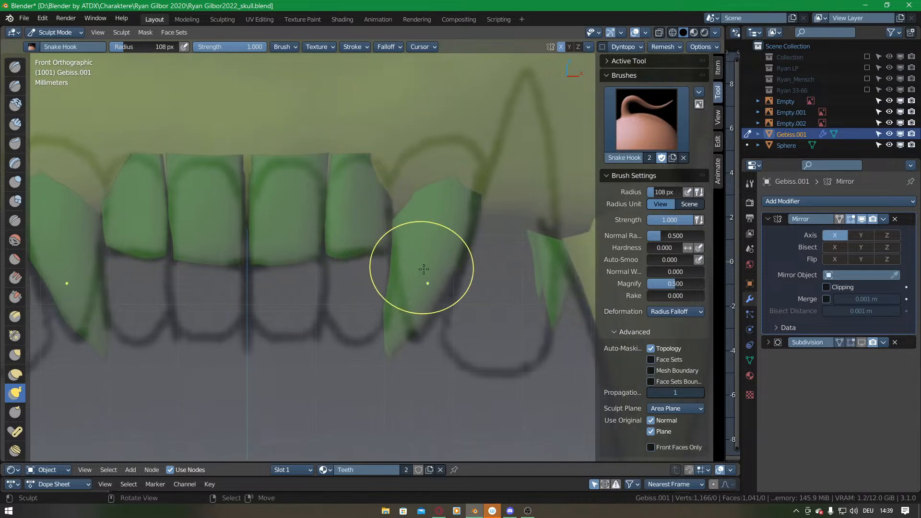
In Edit Mode, rotate the small fang beside the incisors and move it by X 0.001761 m, Z 0.003756 m onto its front-view outline.
{"action": "key", "text": "Tab"}
{"action": "scroll", "coordinate": [446, 212], "scroll_direction": "down", "scroll_amount": 3}
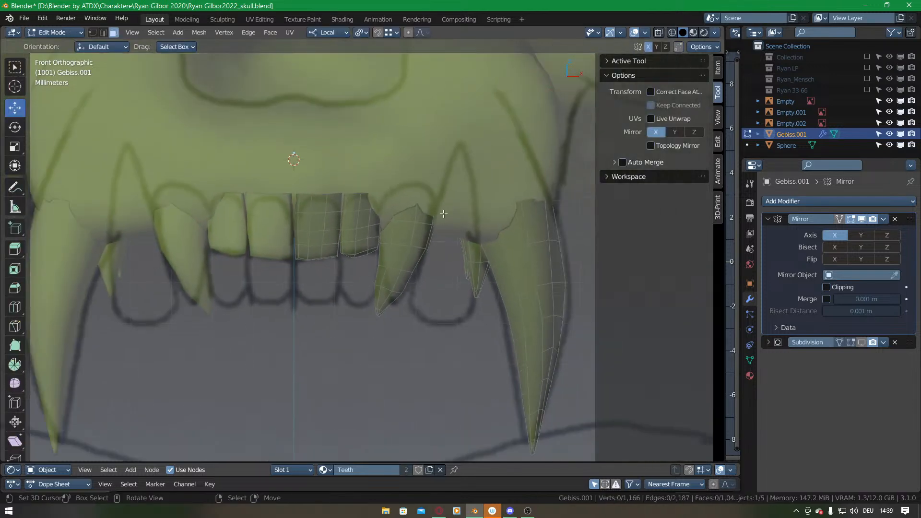
{"action": "key", "text": "l"}
{"action": "key", "text": "r"}
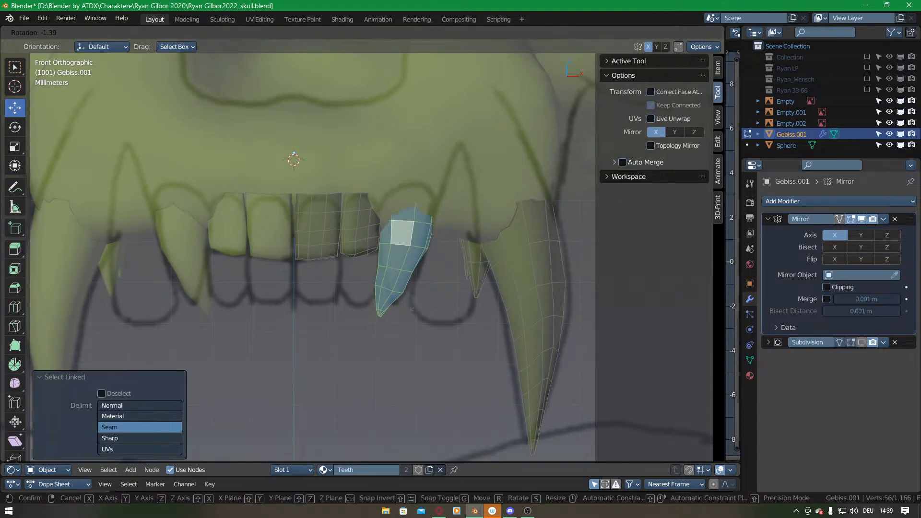
{"action": "left_click", "coordinate": [418, 276]}
{"action": "key", "text": "g"}
{"action": "left_click", "coordinate": [429, 283]}
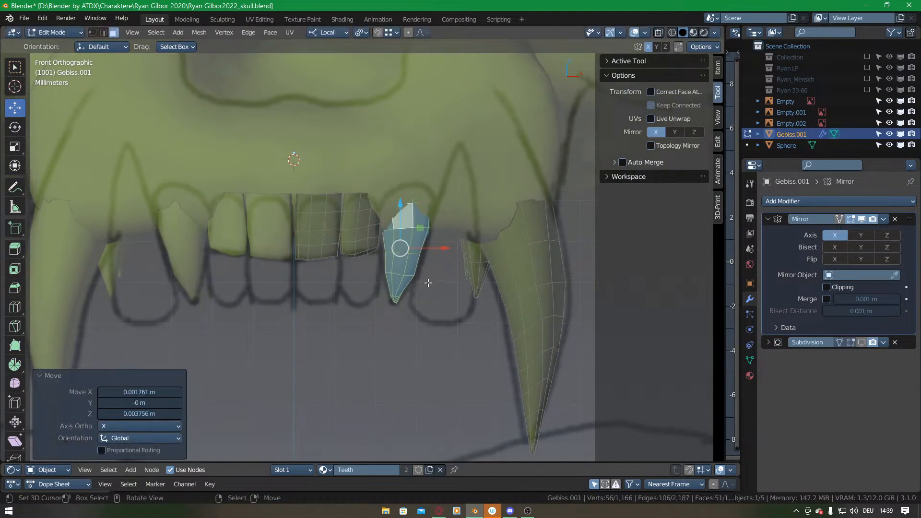
In right side view, rotate the small fang more upright and move it -0.010221 m along local Y.
{"action": "middle_click_drag", "start_coordinate": [464, 295], "coordinate": [440, 265]}
{"action": "key", "text": "KP_3"}
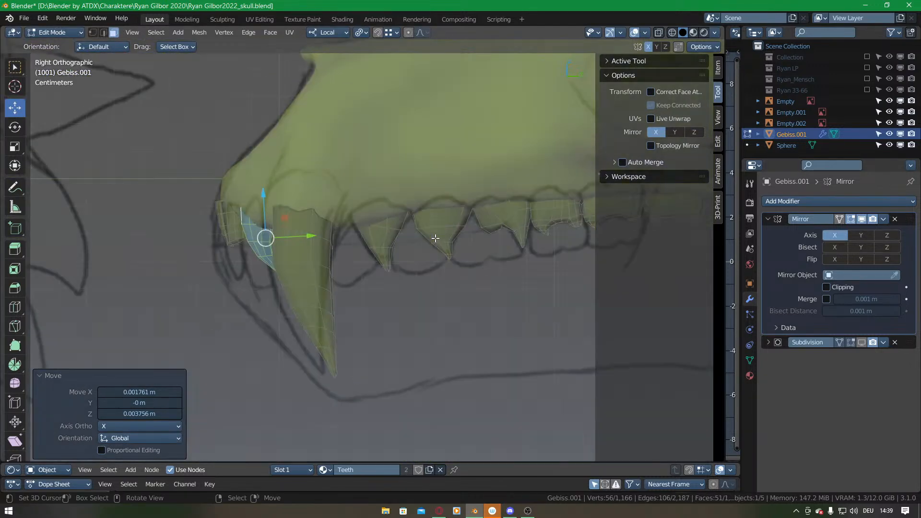
{"action": "middle_click_drag", "start_coordinate": [281, 272], "coordinate": [387, 271], "text": "shift"}
{"action": "scroll", "coordinate": [388, 271], "scroll_direction": "up", "scroll_amount": 3}
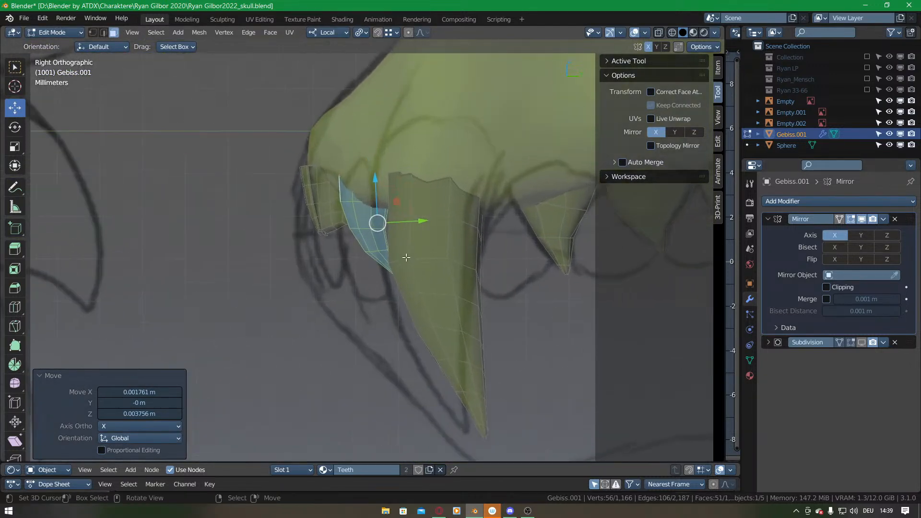
{"action": "key", "text": "r"}
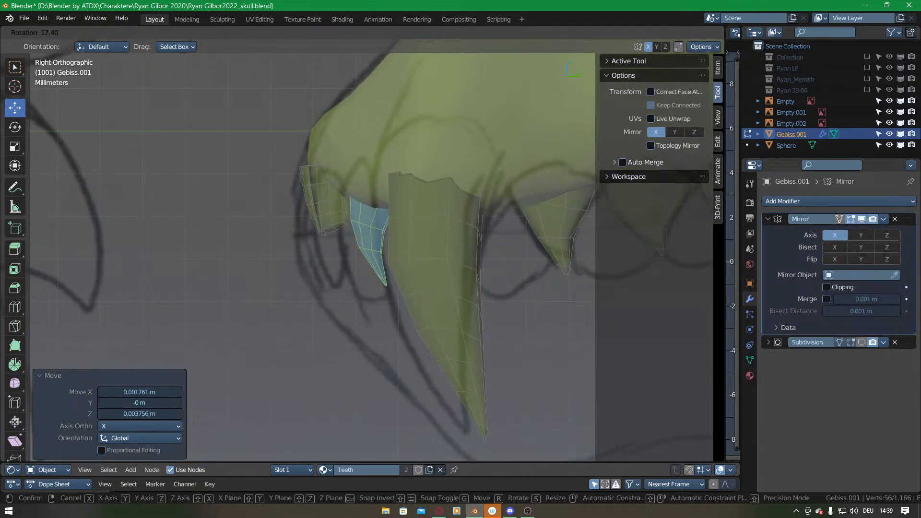
{"action": "left_click", "coordinate": [415, 296]}
{"action": "left_click_drag", "start_coordinate": [425, 220], "coordinate": [381, 229]}
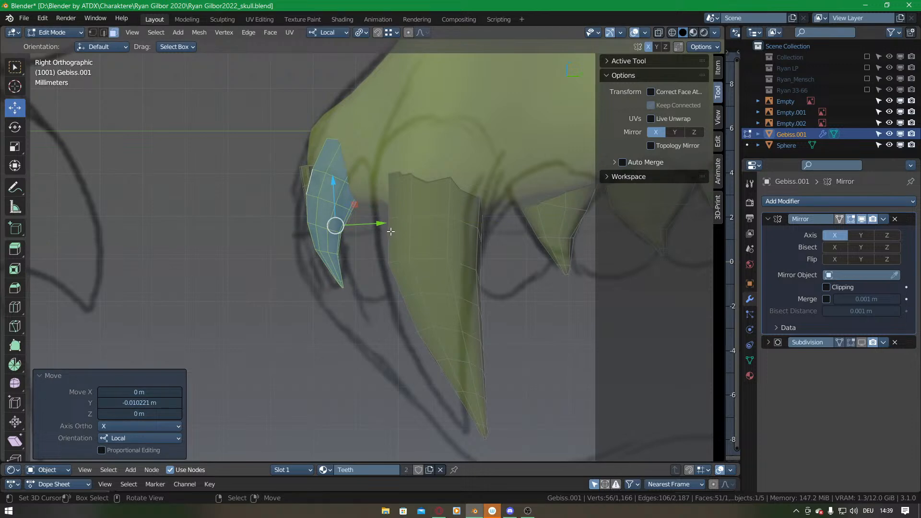
Select the whole large fang and shift it slightly forward along Y onto its side-view outline.
{"action": "left_click", "coordinate": [427, 239]}
{"action": "key", "text": "l"}
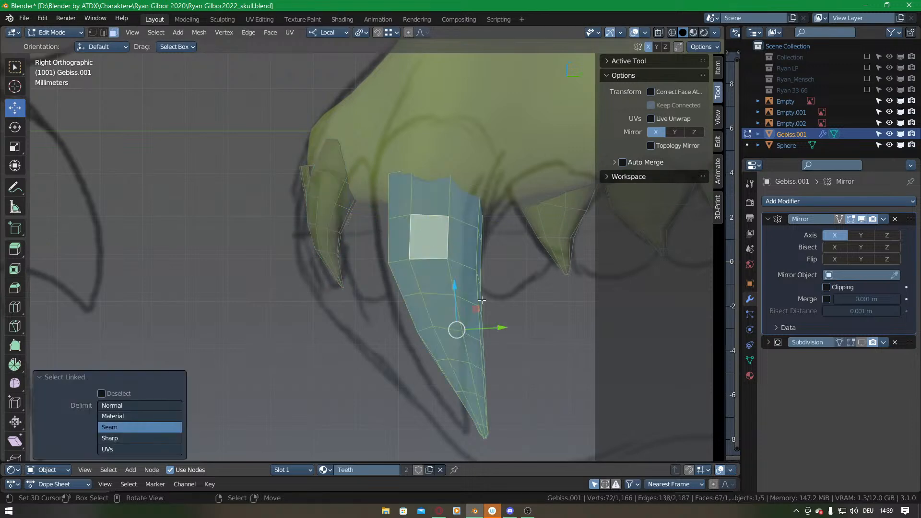
{"action": "left_click_drag", "start_coordinate": [502, 326], "coordinate": [490, 332]}
In Sculpt Mode, reshape the large fang's front edge with Snake Hook to follow the curved reference outline.
{"action": "key", "text": "ctrl+Tab"}
{"action": "left_click", "coordinate": [434, 325]}
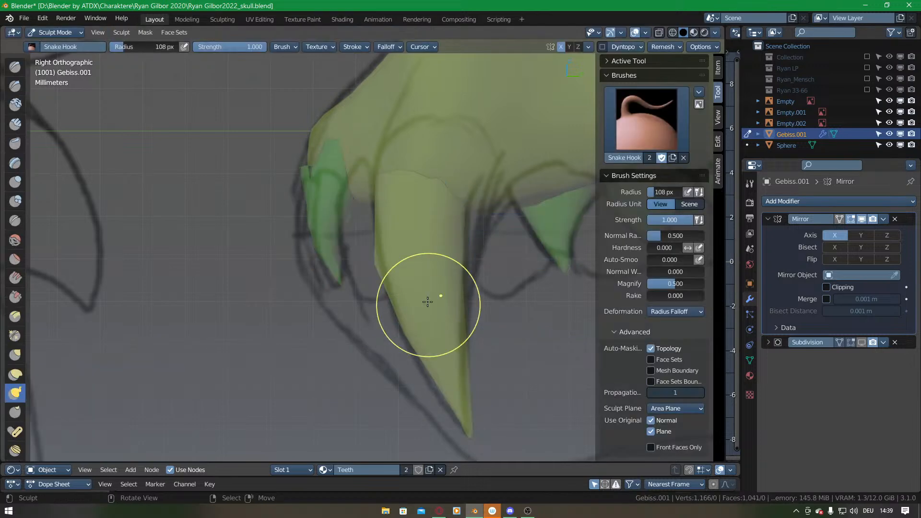
{"action": "left_click_drag", "start_coordinate": [376, 262], "coordinate": [383, 263]}
{"action": "mouse_move", "coordinate": [397, 257]}
{"action": "middle_mouse_down"}
{"action": "mouse_move", "coordinate": [480, 178]}
{"action": "mouse_move", "coordinate": [473, 243]}
{"action": "mouse_move", "coordinate": [493, 275]}
{"action": "middle_mouse_up"}
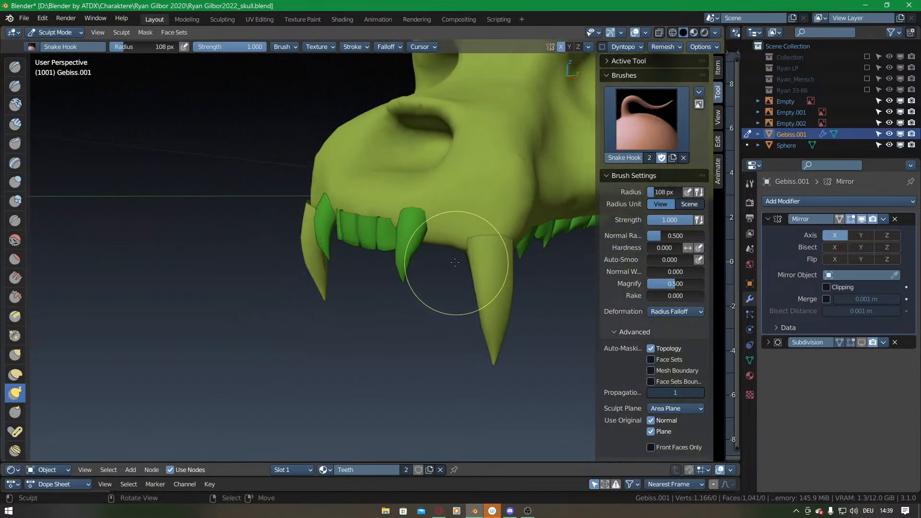
{"action": "middle_click_drag", "start_coordinate": [401, 264], "coordinate": [427, 284]}
{"action": "key", "text": "KP_3"}
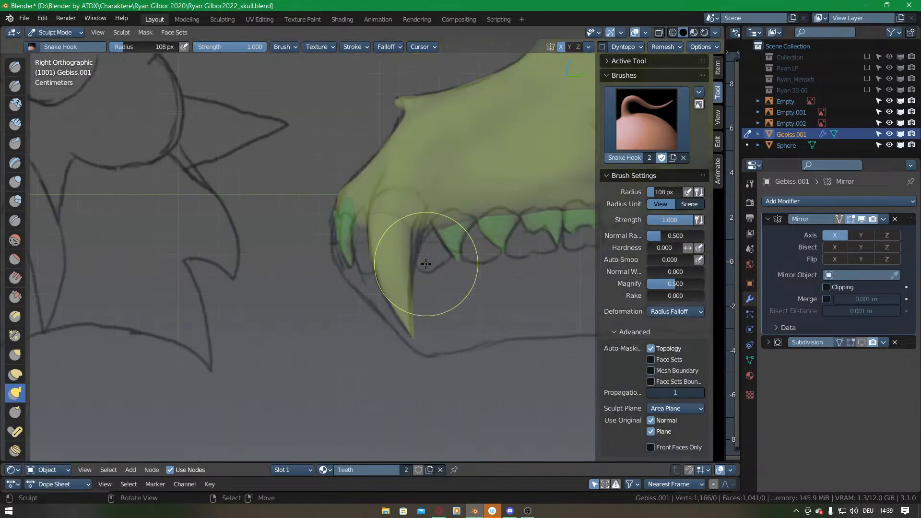
In Edit Mode, select both upper incisors, rotate them in right side view, and move them by Y -0.002488 m, Z 0.000553 m.
{"action": "scroll", "coordinate": [356, 254], "scroll_direction": "up", "scroll_amount": 1}
{"action": "key", "text": "Tab"}
{"action": "middle_click_drag", "start_coordinate": [400, 280], "coordinate": [384, 230], "text": "ctrl"}
{"action": "middle_click_drag", "start_coordinate": [327, 235], "coordinate": [417, 218]}
{"action": "key", "text": "alt+a"}
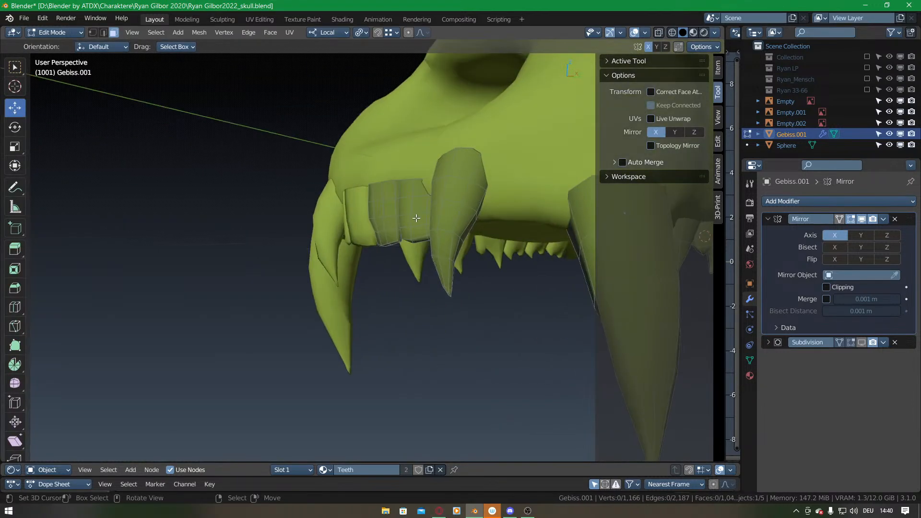
{"action": "key", "text": "l"}
{"action": "key", "text": "l"}
{"action": "key", "text": "KP_3"}
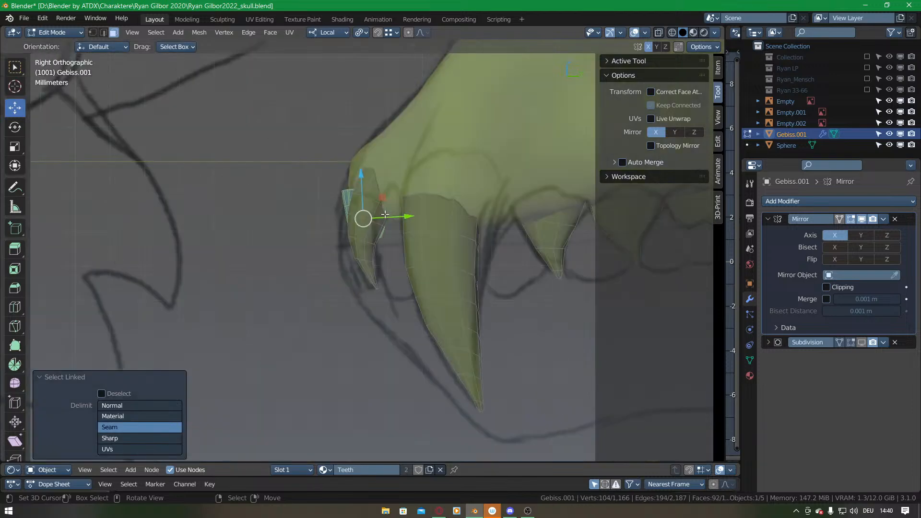
{"action": "key", "text": "r"}
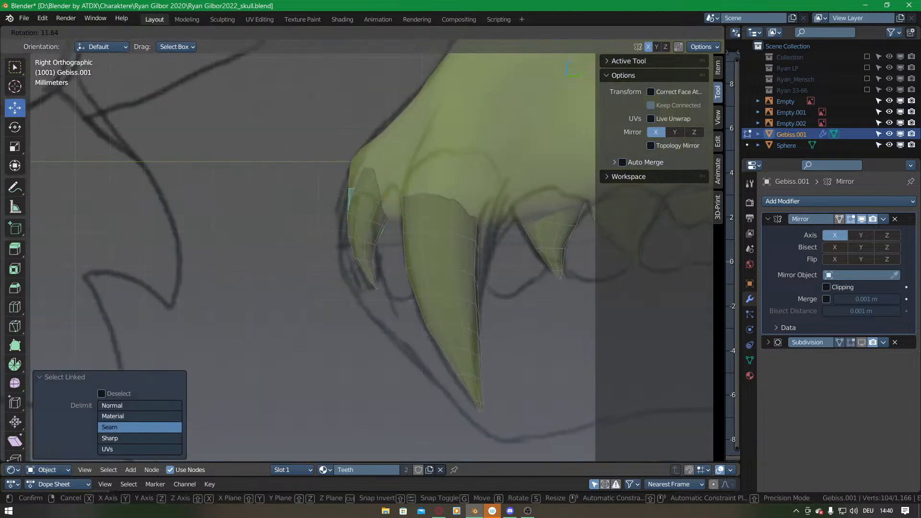
{"action": "left_click", "coordinate": [420, 279]}
{"action": "key", "text": "g"}
{"action": "left_click", "coordinate": [402, 273]}
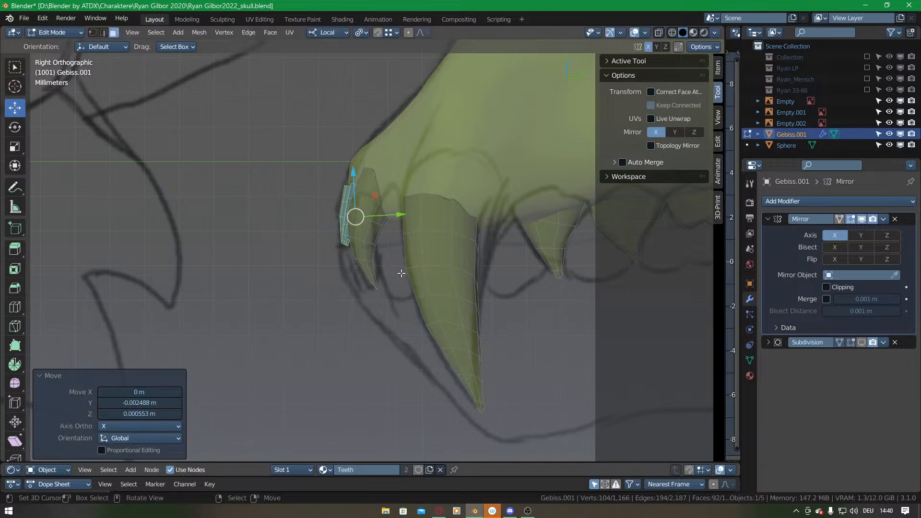
Select the small fang beside the incisors and nudge it slightly outward.
{"action": "middle_click_drag", "start_coordinate": [397, 271], "coordinate": [451, 230]}
{"action": "left_click", "coordinate": [447, 216]}
{"action": "key", "text": "l"}
{"action": "left_click_drag", "start_coordinate": [470, 254], "coordinate": [475, 257]}
Move the outer incisor 0.000509 m along local X and check the tooth spacing from the side.
{"action": "left_click", "coordinate": [401, 235]}
{"action": "key", "text": "l"}
{"action": "key", "text": "g"}
{"action": "key", "text": "x"}
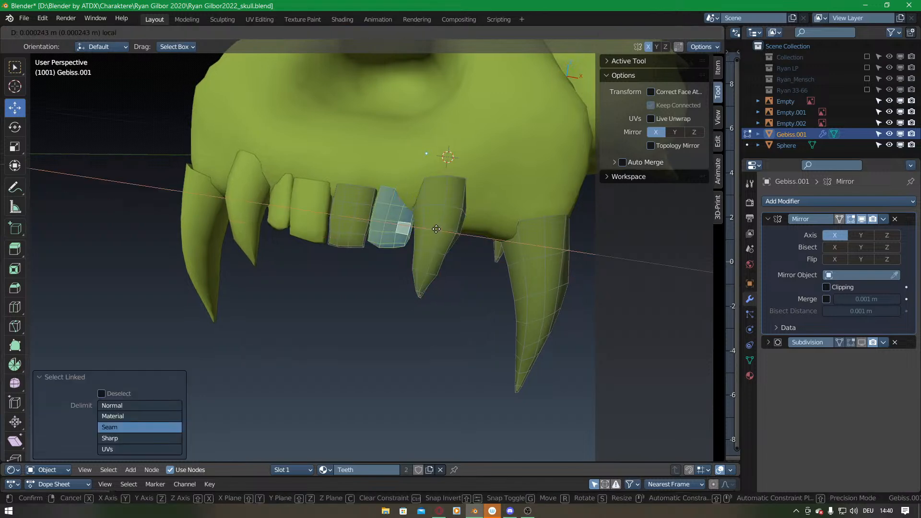
{"action": "left_click_drag", "start_coordinate": [437, 228], "coordinate": [437, 228]}
{"action": "middle_click_drag", "start_coordinate": [434, 230], "coordinate": [412, 245]}
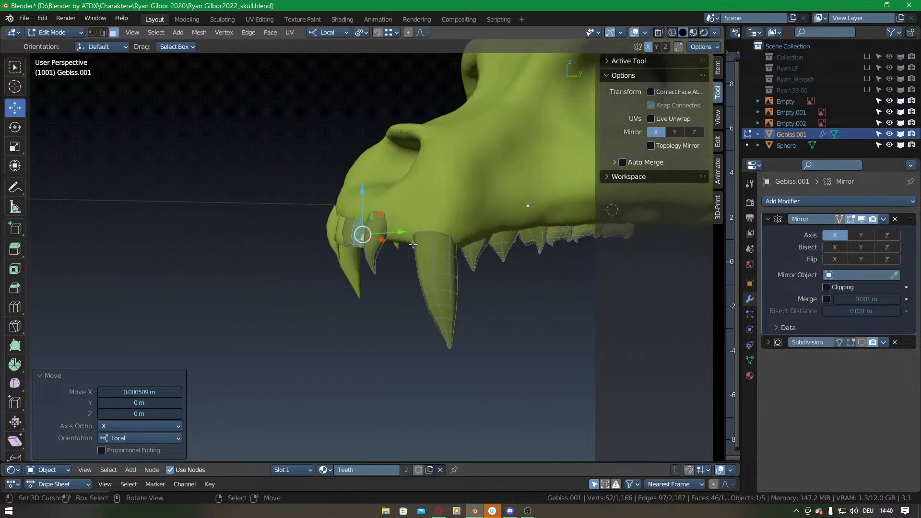
{"action": "mouse_move", "coordinate": [395, 284]}
{"action": "middle_mouse_down"}
{"action": "mouse_move", "coordinate": [404, 315]}
{"action": "mouse_move", "coordinate": [406, 284]}
{"action": "middle_mouse_up"}
Switch from the teeth to sculpting the skull and pull its gum edge around the front teeth with Snake Hook.
{"action": "key", "text": "ctrl+Tab"}
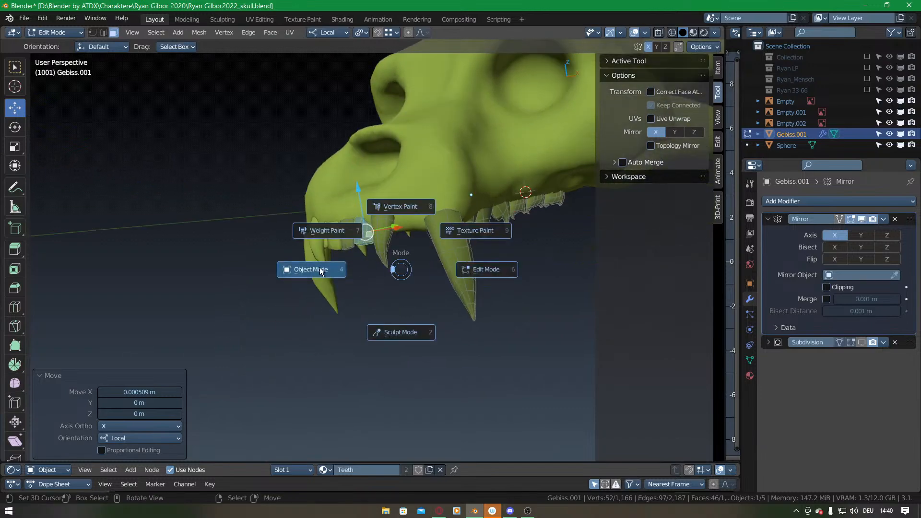
{"action": "left_click", "coordinate": [338, 269]}
{"action": "right_click", "coordinate": [417, 169]}
{"action": "key", "text": "ctrl+Tab"}
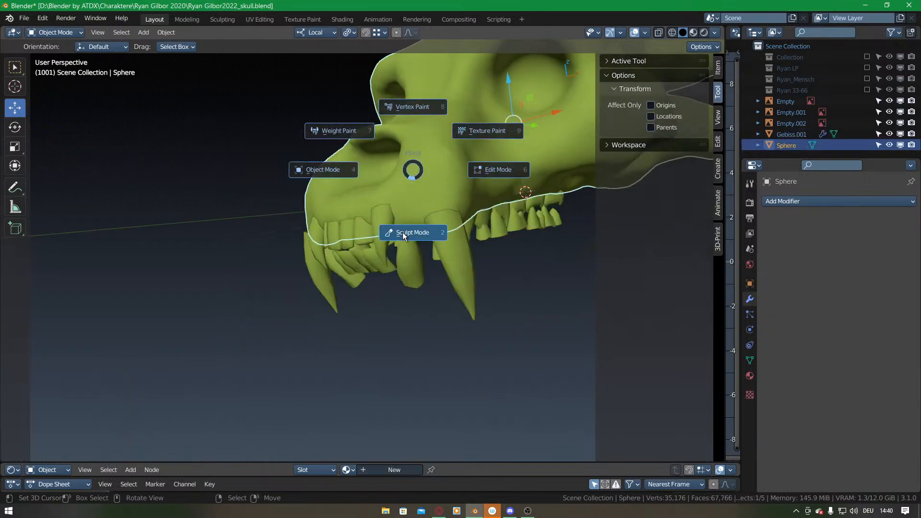
{"action": "left_click", "coordinate": [402, 232]}
{"action": "mouse_move", "coordinate": [391, 309]}
{"action": "middle_mouse_down"}
{"action": "mouse_move", "coordinate": [370, 195]}
{"action": "mouse_move", "coordinate": [368, 222]}
{"action": "mouse_move", "coordinate": [385, 216]}
{"action": "middle_mouse_up"}
{"action": "left_click_drag", "start_coordinate": [388, 214], "coordinate": [372, 206]}
{"action": "middle_click_drag", "start_coordinate": [371, 206], "coordinate": [391, 276]}
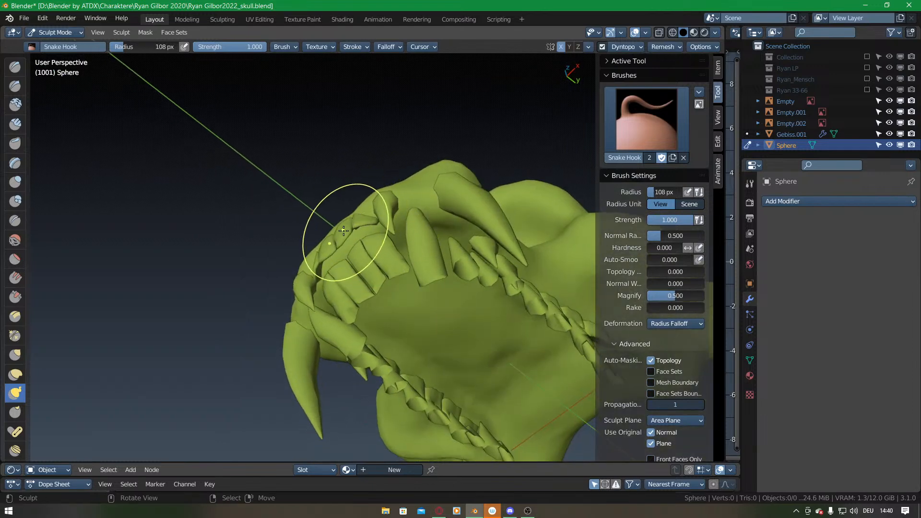
{"action": "mouse_move", "coordinate": [343, 230]}
{"action": "middle_mouse_down"}
{"action": "mouse_move", "coordinate": [386, 291]}
{"action": "mouse_move", "coordinate": [366, 264]}
{"action": "mouse_move", "coordinate": [376, 180]}
{"action": "middle_mouse_up"}
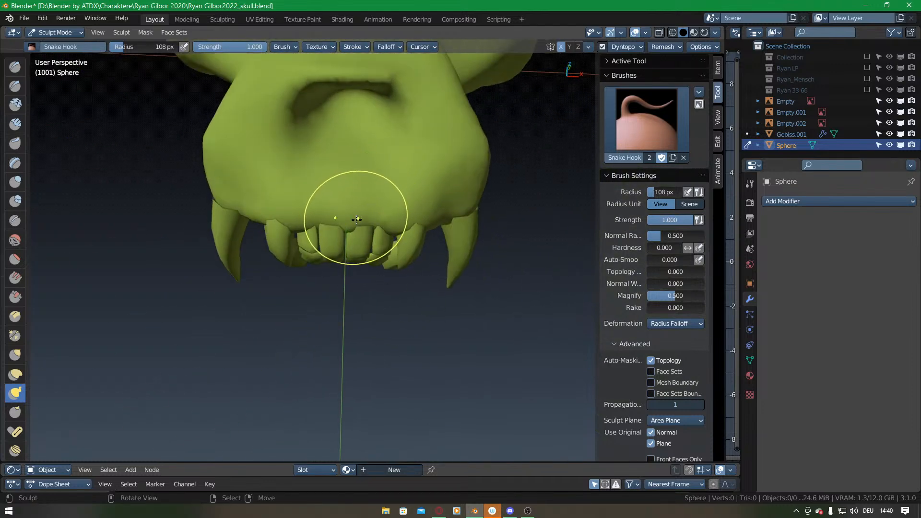
{"action": "middle_click_drag", "start_coordinate": [355, 220], "coordinate": [362, 239]}
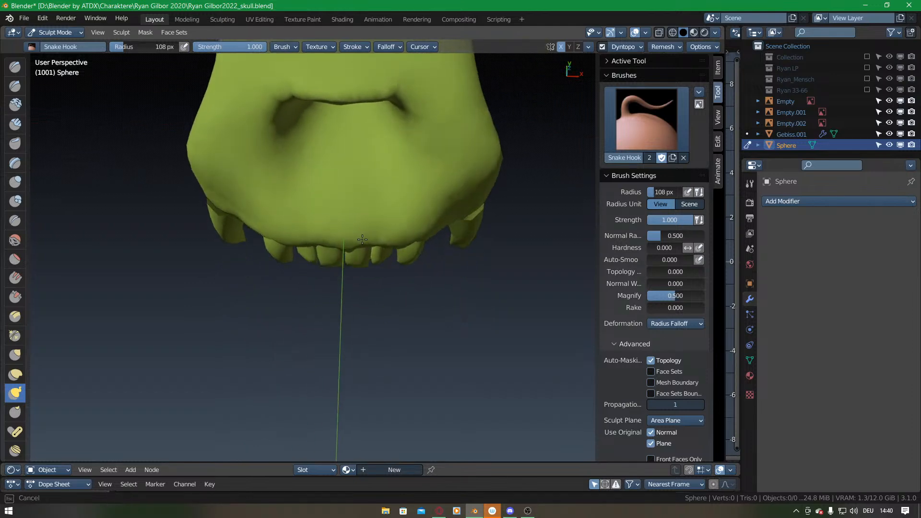
In Edit Mode, select the whole skull mesh and symmetrize it from +X to -X.
{"action": "key", "text": "ctrl+Tab"}
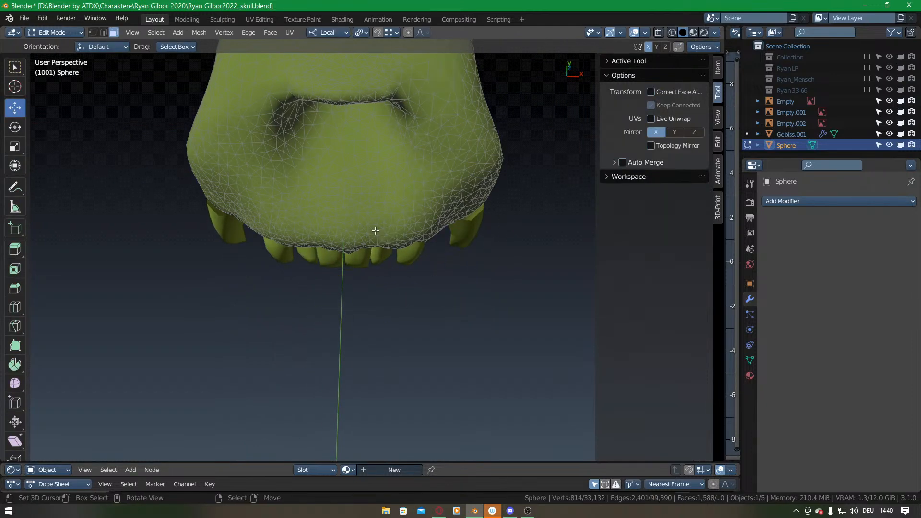
{"action": "middle_click_drag", "start_coordinate": [374, 150], "coordinate": [366, 218]}
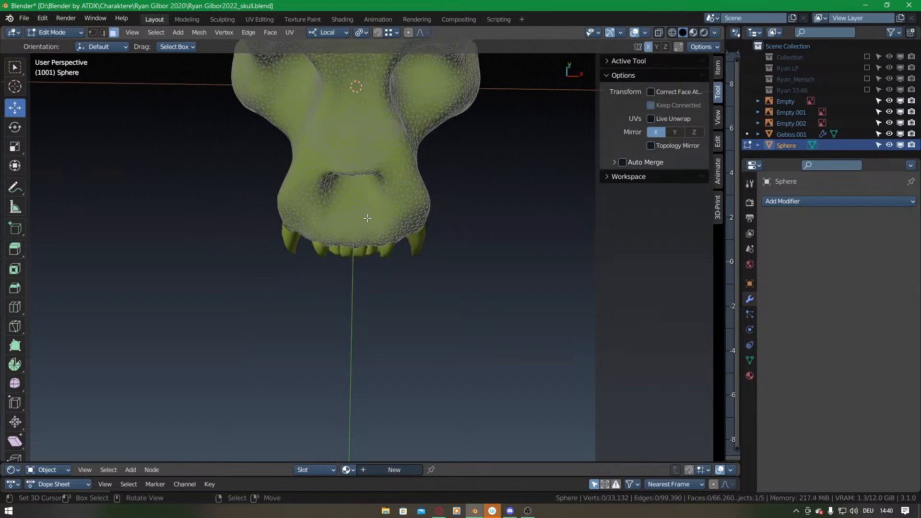
{"action": "key", "text": "a"}
{"action": "left_click", "coordinate": [203, 32]}
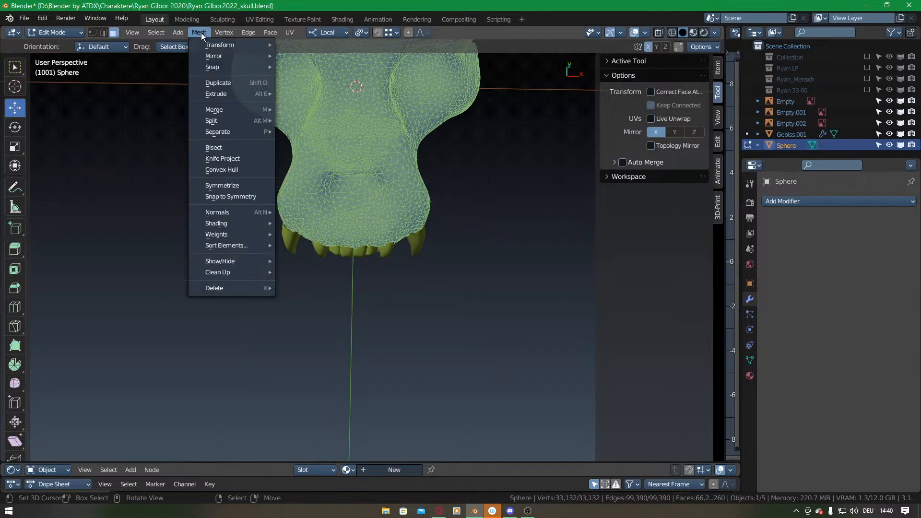
{"action": "left_click", "coordinate": [225, 186]}
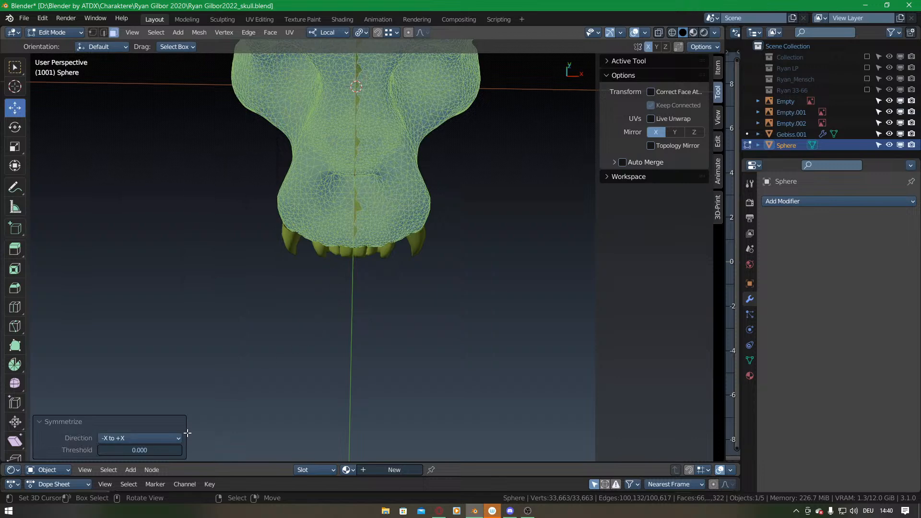
{"action": "left_click", "coordinate": [155, 439]}
{"action": "left_click", "coordinate": [149, 417]}
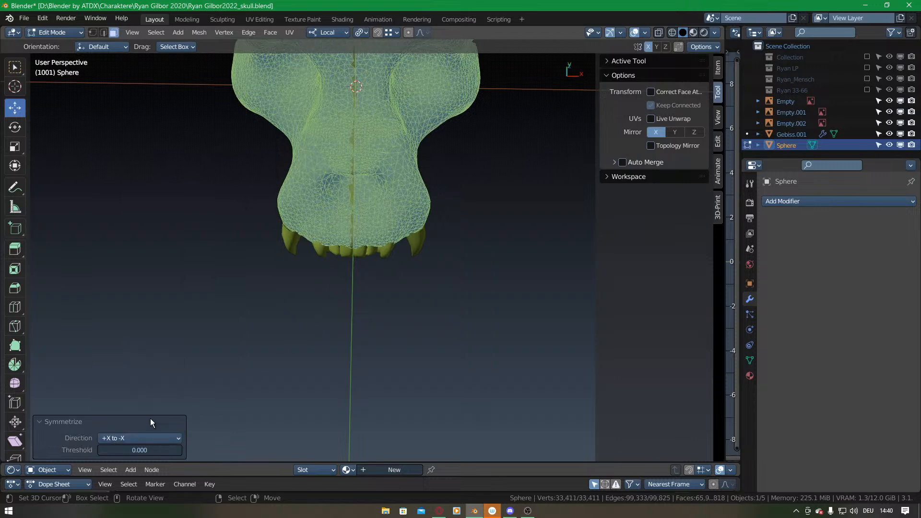
Return the skull to Sculpt Mode and re-enable Dyntopo for sculpting the gum line above the front teeth.
{"action": "key", "text": "ctrl+Tab"}
{"action": "left_click", "coordinate": [352, 312]}
{"action": "middle_click_drag", "start_coordinate": [356, 328], "coordinate": [325, 204]}
{"action": "middle_click_drag", "start_coordinate": [370, 228], "coordinate": [356, 239]}
{"action": "mouse_move", "coordinate": [378, 269]}
{"action": "middle_mouse_down"}
{"action": "mouse_move", "coordinate": [329, 205]}
{"action": "mouse_move", "coordinate": [336, 202]}
{"action": "mouse_move", "coordinate": [339, 226]}
{"action": "middle_mouse_up"}
{"action": "scroll", "coordinate": [336, 201], "scroll_direction": "up", "scroll_amount": 5}
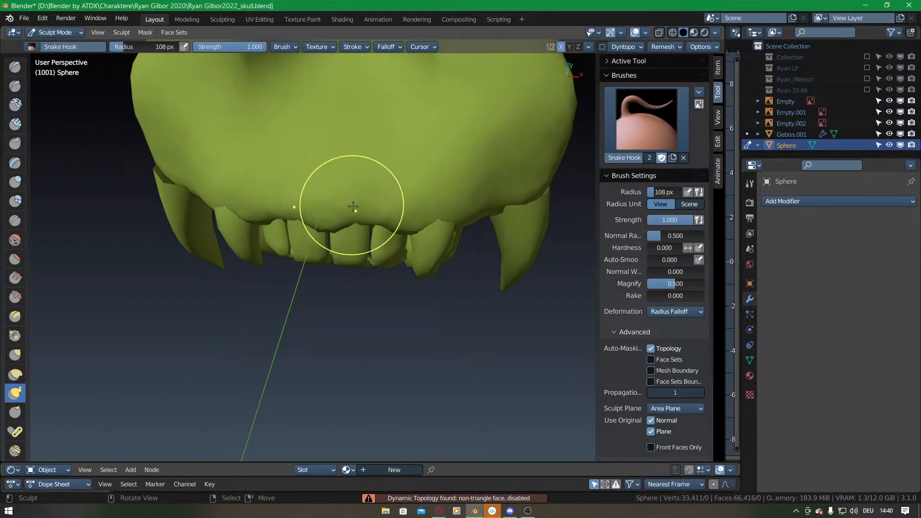
{"action": "left_click", "coordinate": [602, 46]}
{"action": "mouse_move", "coordinate": [370, 226]}
{"action": "middle_mouse_down"}
{"action": "mouse_move", "coordinate": [350, 277]}
{"action": "mouse_move", "coordinate": [359, 239]}
{"action": "middle_mouse_up"}
{"action": "middle_click_drag", "start_coordinate": [358, 254], "coordinate": [374, 195]}
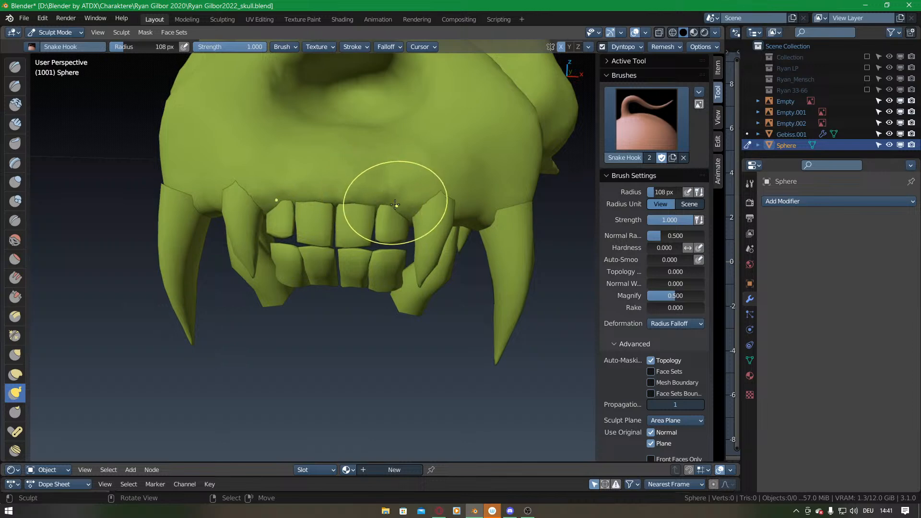
Pull the skull's bulge above the large fang slightly inward with the Snake Hook brush.
{"action": "mouse_move", "coordinate": [401, 208]}
{"action": "middle_mouse_down"}
{"action": "mouse_move", "coordinate": [332, 231]}
{"action": "mouse_move", "coordinate": [309, 185]}
{"action": "mouse_move", "coordinate": [338, 199]}
{"action": "mouse_move", "coordinate": [350, 189]}
{"action": "mouse_move", "coordinate": [427, 190]}
{"action": "mouse_move", "coordinate": [479, 210]}
{"action": "mouse_move", "coordinate": [311, 243]}
{"action": "middle_mouse_up"}
{"action": "mouse_move", "coordinate": [305, 206]}
{"action": "middle_mouse_down"}
{"action": "mouse_move", "coordinate": [401, 329]}
{"action": "mouse_move", "coordinate": [419, 336]}
{"action": "middle_mouse_up"}
{"action": "left_click_drag", "start_coordinate": [419, 336], "coordinate": [409, 330]}
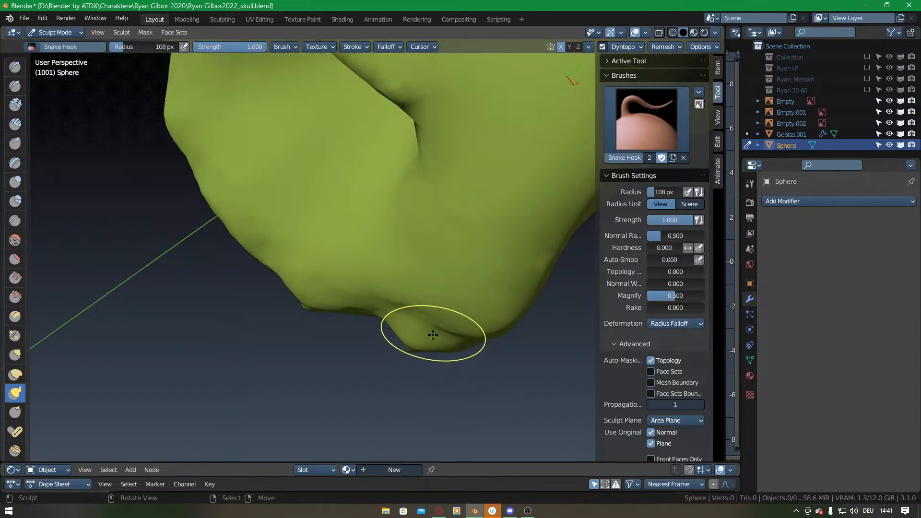
Build up the skull surface above the large fang using the Clay Strips brush at a radius of 84 px.
{"action": "mouse_move", "coordinate": [422, 318]}
{"action": "middle_mouse_down"}
{"action": "mouse_move", "coordinate": [384, 206]}
{"action": "mouse_move", "coordinate": [330, 241]}
{"action": "mouse_move", "coordinate": [391, 216]}
{"action": "mouse_move", "coordinate": [425, 151]}
{"action": "middle_mouse_up"}
{"action": "key", "text": "c"}
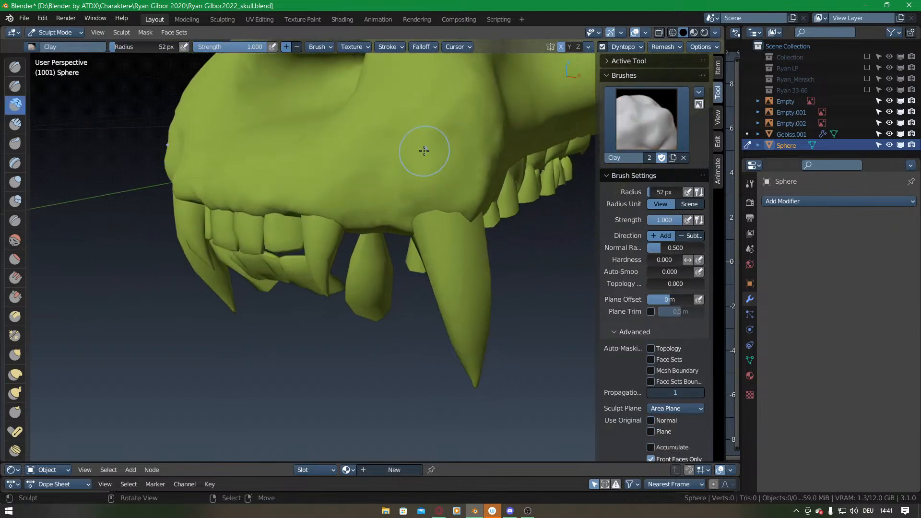
{"action": "left_click", "coordinate": [15, 124]}
{"action": "middle_click_drag", "start_coordinate": [379, 206], "coordinate": [413, 187]}
{"action": "key", "text": "f"}
{"action": "left_click", "coordinate": [477, 206]}
{"action": "mouse_move", "coordinate": [438, 129]}
{"action": "left_mouse_down"}
{"action": "mouse_move", "coordinate": [434, 217]}
{"action": "mouse_move", "coordinate": [427, 191]}
{"action": "left_mouse_up"}
{"action": "mouse_move", "coordinate": [448, 183]}
{"action": "middle_mouse_down"}
{"action": "mouse_move", "coordinate": [373, 221]}
{"action": "mouse_move", "coordinate": [395, 204]}
{"action": "middle_mouse_up"}
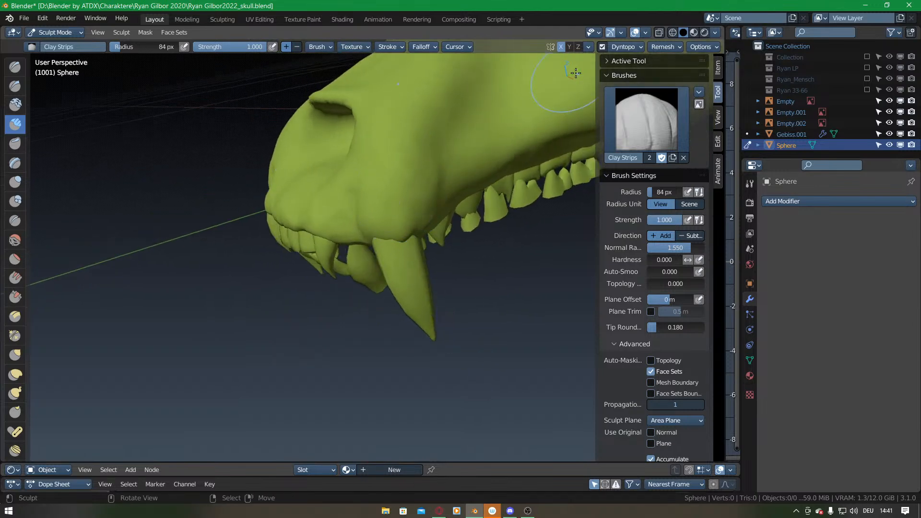
{"action": "middle_click_drag", "start_coordinate": [488, 149], "coordinate": [425, 224]}
{"action": "mouse_move", "coordinate": [514, 274]}
{"action": "middle_mouse_down"}
{"action": "mouse_move", "coordinate": [432, 163]}
{"action": "mouse_move", "coordinate": [476, 214]}
{"action": "mouse_move", "coordinate": [442, 185]}
{"action": "middle_mouse_up"}
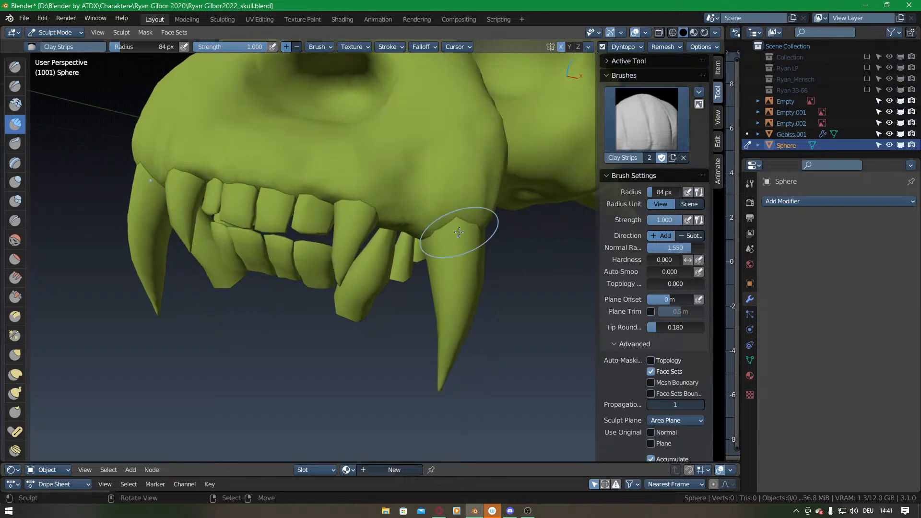
Add volume to the gum around the base of the large fang using the Clay brush.
{"action": "key", "text": "shift+c"}
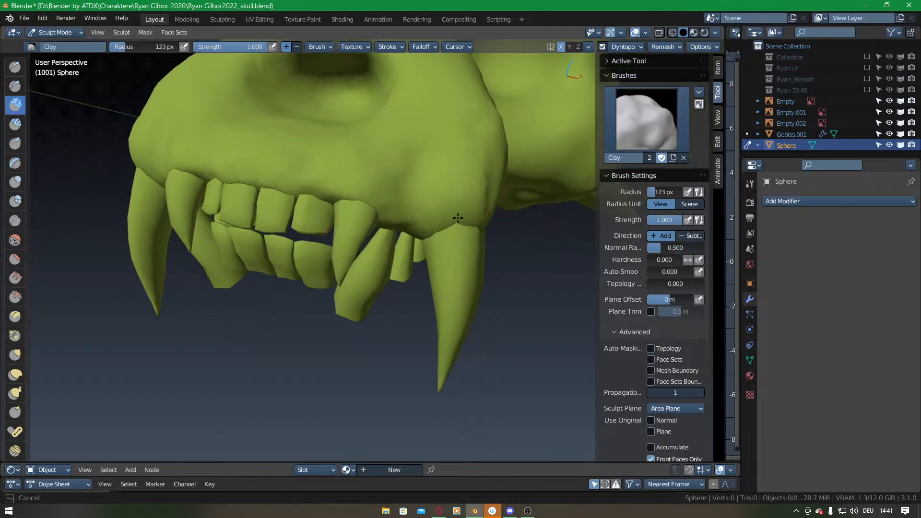
{"action": "mouse_move", "coordinate": [523, 206]}
{"action": "middle_mouse_down"}
{"action": "mouse_move", "coordinate": [396, 189]}
{"action": "mouse_move", "coordinate": [401, 240]}
{"action": "mouse_move", "coordinate": [393, 232]}
{"action": "middle_mouse_up"}
{"action": "left_click_drag", "start_coordinate": [377, 223], "coordinate": [365, 201]}
{"action": "middle_click_drag", "start_coordinate": [384, 207], "coordinate": [422, 194]}
{"action": "mouse_move", "coordinate": [422, 195]}
{"action": "middle_mouse_down", "text": "ctrl"}
{"action": "mouse_move", "coordinate": [427, 220]}
{"action": "mouse_move", "coordinate": [473, 226]}
{"action": "middle_mouse_up", "text": "ctrl"}
{"action": "middle_click_drag", "start_coordinate": [415, 216], "coordinate": [418, 315]}
{"action": "middle_click_drag", "start_coordinate": [418, 315], "coordinate": [408, 217]}
{"action": "mouse_move", "coordinate": [458, 294]}
{"action": "middle_mouse_down"}
{"action": "mouse_move", "coordinate": [396, 258]}
{"action": "mouse_move", "coordinate": [473, 254]}
{"action": "middle_mouse_up"}
{"action": "mouse_move", "coordinate": [410, 252]}
{"action": "middle_mouse_down", "text": "ctrl"}
{"action": "mouse_move", "coordinate": [411, 218]}
{"action": "mouse_move", "coordinate": [372, 269]}
{"action": "mouse_move", "coordinate": [386, 218]}
{"action": "mouse_move", "coordinate": [401, 215]}
{"action": "mouse_move", "coordinate": [384, 197]}
{"action": "mouse_move", "coordinate": [391, 236]}
{"action": "mouse_move", "coordinate": [387, 150]}
{"action": "mouse_move", "coordinate": [374, 165]}
{"action": "mouse_move", "coordinate": [381, 150]}
{"action": "middle_mouse_up", "text": "ctrl"}
Carve the groove between the front teeth and the large fang with the Clay brush, subtracting at a radius of 77 px.
{"action": "key", "text": "f"}
{"action": "left_click", "coordinate": [391, 219]}
{"action": "mouse_move", "coordinate": [366, 189]}
{"action": "middle_mouse_down"}
{"action": "mouse_move", "coordinate": [367, 244]}
{"action": "mouse_move", "coordinate": [373, 217]}
{"action": "middle_mouse_up"}
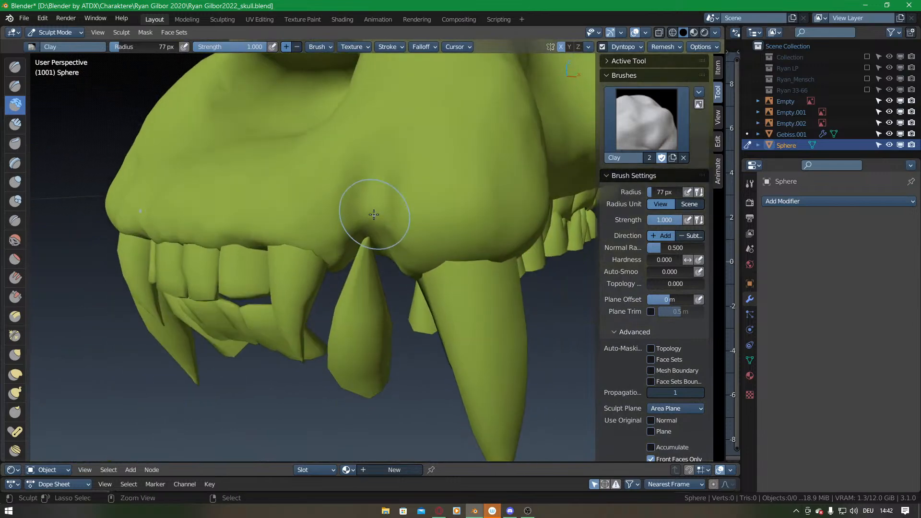
{"action": "middle_click_drag", "start_coordinate": [378, 265], "coordinate": [388, 207]}
{"action": "mouse_move", "coordinate": [405, 180]}
{"action": "left_mouse_down", "text": "ctrl"}
{"action": "mouse_move", "coordinate": [385, 230]}
{"action": "mouse_move", "coordinate": [391, 253]}
{"action": "left_mouse_up", "text": "ctrl"}
{"action": "middle_click_drag", "start_coordinate": [391, 252], "coordinate": [391, 288], "text": "ctrl"}
{"action": "middle_click_drag", "start_coordinate": [391, 288], "coordinate": [326, 259]}
{"action": "mouse_move", "coordinate": [449, 242]}
{"action": "middle_mouse_down"}
{"action": "mouse_move", "coordinate": [469, 247]}
{"action": "mouse_move", "coordinate": [350, 329]}
{"action": "mouse_move", "coordinate": [351, 182]}
{"action": "mouse_move", "coordinate": [351, 234]}
{"action": "middle_mouse_up"}
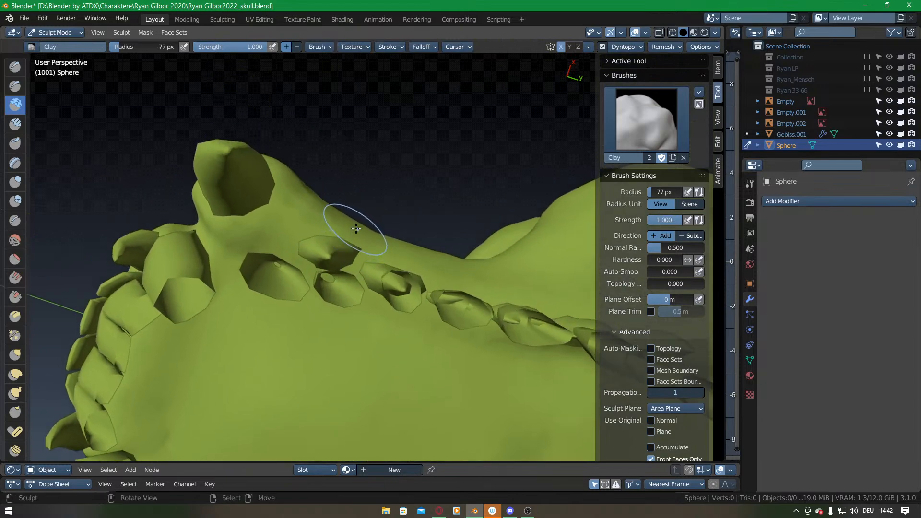
Pull the gum edge above the side teeth slightly upward with the Grab brush at a radius of 179 px.
{"action": "key", "text": "g"}
{"action": "mouse_move", "coordinate": [357, 228]}
{"action": "middle_mouse_down"}
{"action": "mouse_move", "coordinate": [329, 168]}
{"action": "mouse_move", "coordinate": [343, 247]}
{"action": "mouse_move", "coordinate": [405, 267]}
{"action": "mouse_move", "coordinate": [301, 320]}
{"action": "mouse_move", "coordinate": [331, 288]}
{"action": "mouse_move", "coordinate": [326, 353]}
{"action": "mouse_move", "coordinate": [321, 306]}
{"action": "middle_mouse_up"}
{"action": "middle_click_drag", "start_coordinate": [304, 271], "coordinate": [379, 293], "text": "shift"}
{"action": "mouse_move", "coordinate": [316, 294]}
{"action": "middle_mouse_down"}
{"action": "mouse_move", "coordinate": [289, 316]}
{"action": "mouse_move", "coordinate": [236, 288]}
{"action": "middle_mouse_up"}
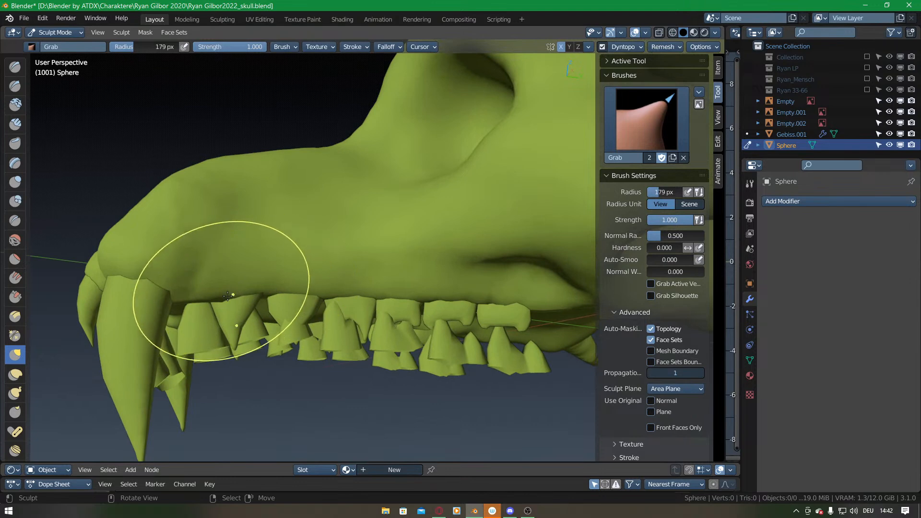
{"action": "mouse_move", "coordinate": [291, 290]}
{"action": "left_mouse_down"}
{"action": "mouse_move", "coordinate": [289, 299]}
{"action": "mouse_move", "coordinate": [269, 289]}
{"action": "mouse_move", "coordinate": [267, 274]}
{"action": "left_mouse_up"}
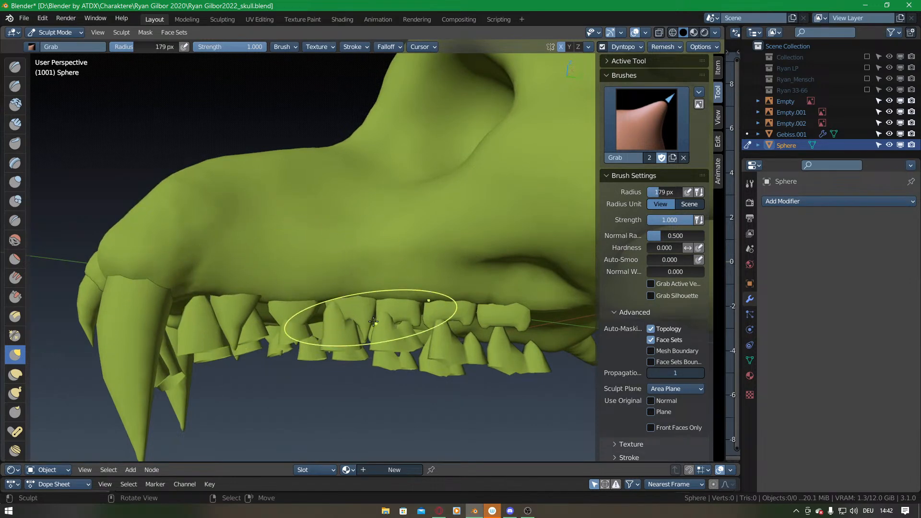
{"action": "middle_click_drag", "start_coordinate": [360, 319], "coordinate": [391, 287]}
{"action": "mouse_move", "coordinate": [474, 278]}
{"action": "middle_mouse_down"}
{"action": "mouse_move", "coordinate": [459, 317]}
{"action": "mouse_move", "coordinate": [411, 333]}
{"action": "mouse_move", "coordinate": [411, 304]}
{"action": "middle_mouse_up"}
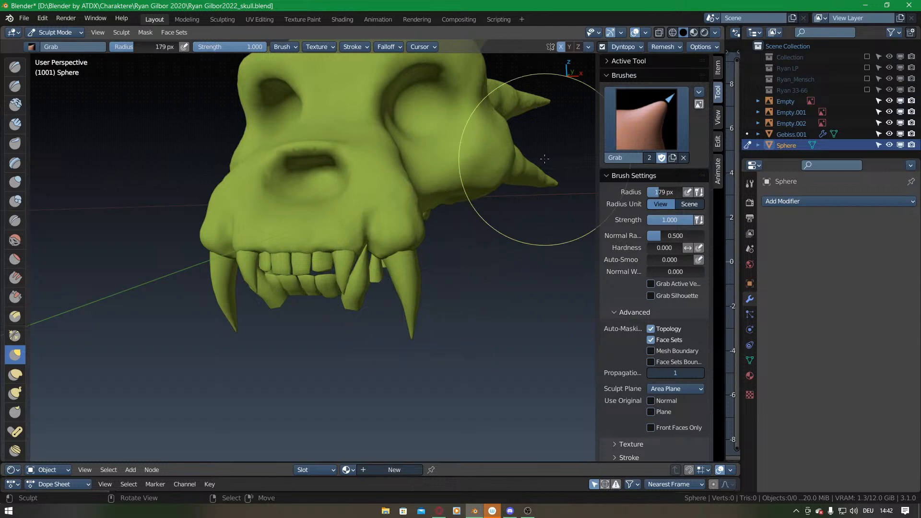
In Object Mode, rename both the skull object and its mesh data to Dragonskull.
{"action": "left_click", "coordinate": [749, 283]}
{"action": "key", "text": "ctrl+Tab"}
{"action": "left_click", "coordinate": [433, 183]}
{"action": "left_click", "coordinate": [825, 201]}
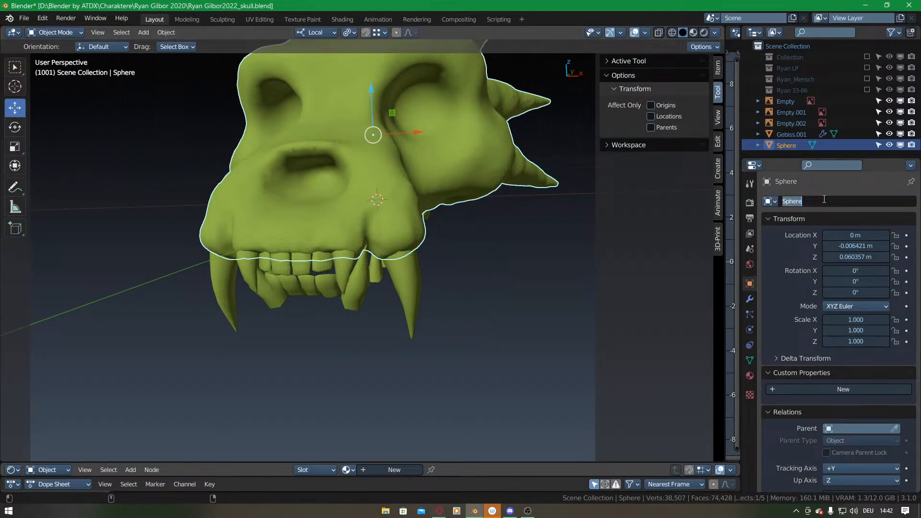
{"action": "type", "text": "Dragons"}
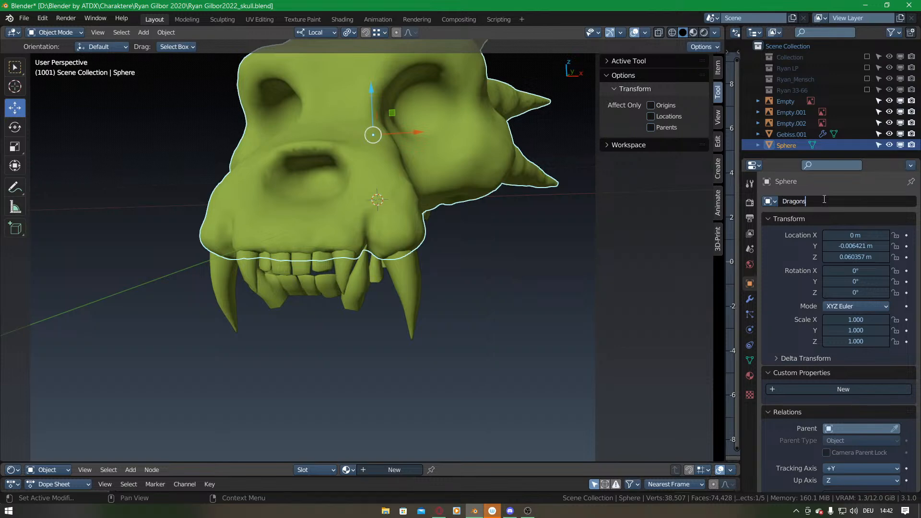
{"action": "type", "text": "kull"}
{"action": "key", "text": "Return"}
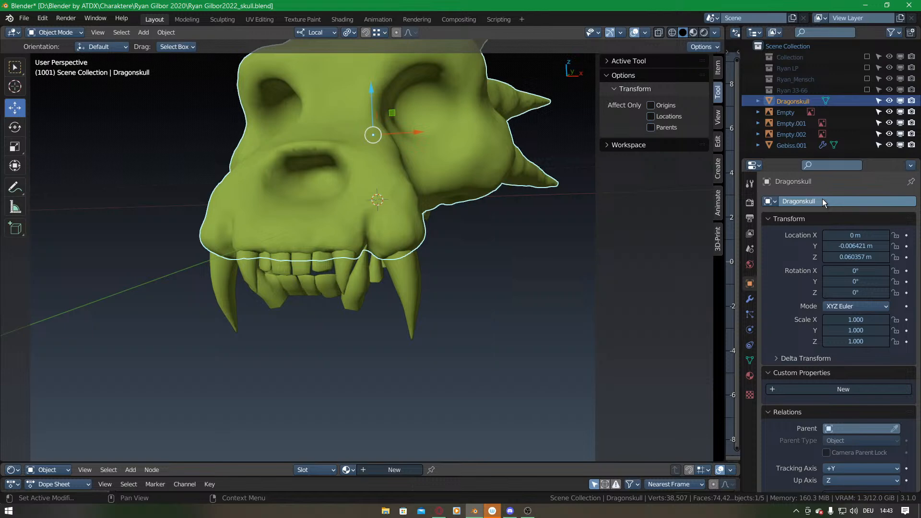
{"action": "left_click", "coordinate": [749, 359]}
{"action": "type", "text": "Dragonskull"}
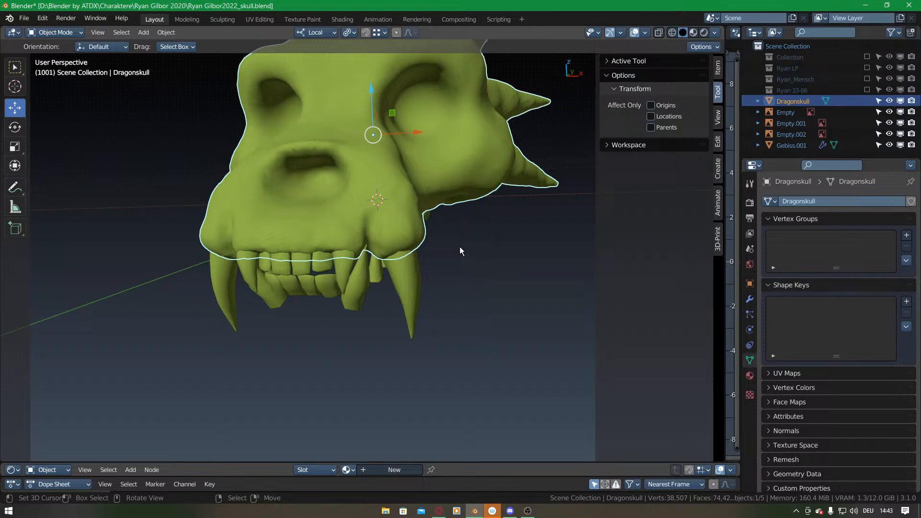
In the right side view, add an ico sphere about 4 cm across at the front of the lower jaw.
{"action": "key", "text": "KP_3"}
{"action": "scroll", "coordinate": [460, 247], "scroll_direction": "down", "scroll_amount": 3}
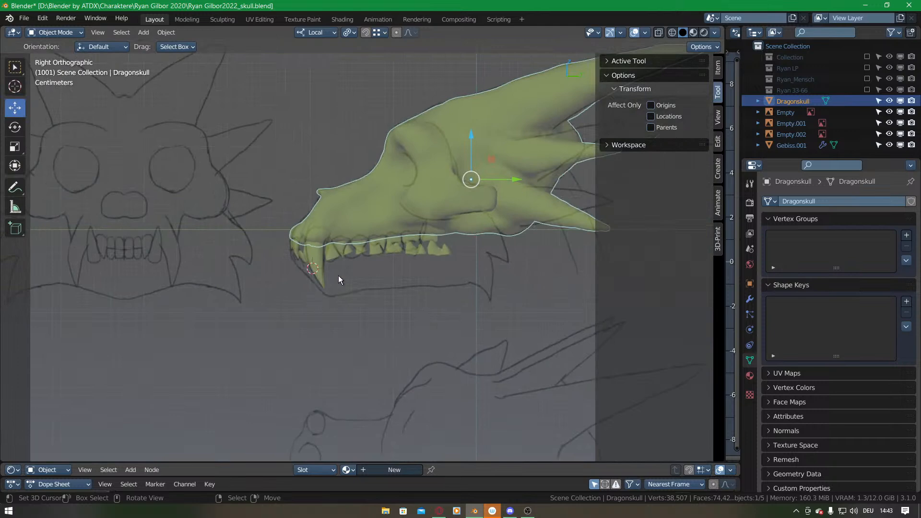
{"action": "key", "text": "shift+a"}
{"action": "mouse_move", "coordinate": [338, 276]}
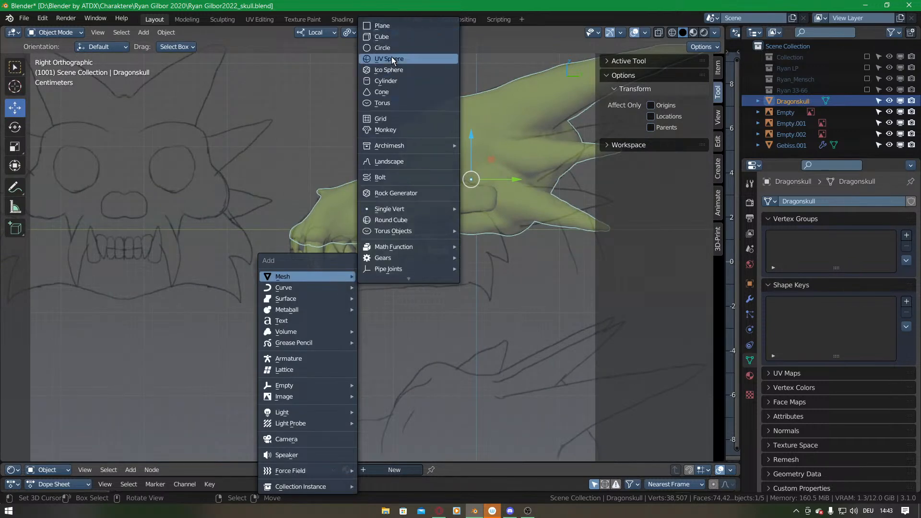
{"action": "left_click", "coordinate": [395, 68]}
{"action": "left_click_drag", "start_coordinate": [137, 357], "coordinate": [80, 356]}
Put the new ico sphere into Sculpt Mode and enable Dyntopo.
{"action": "key", "text": "ctrl+Tab"}
{"action": "left_click", "coordinate": [347, 331]}
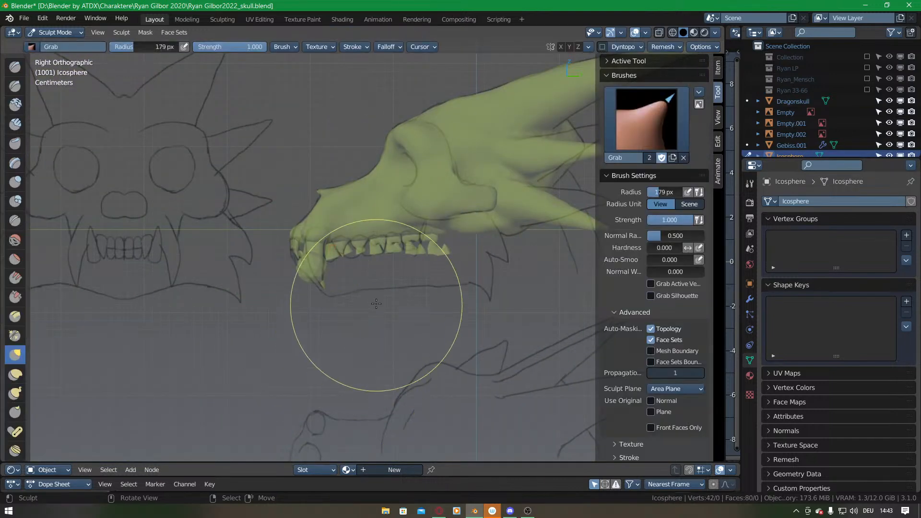
{"action": "left_click", "coordinate": [605, 48]}
{"action": "left_click", "coordinate": [597, 66]}
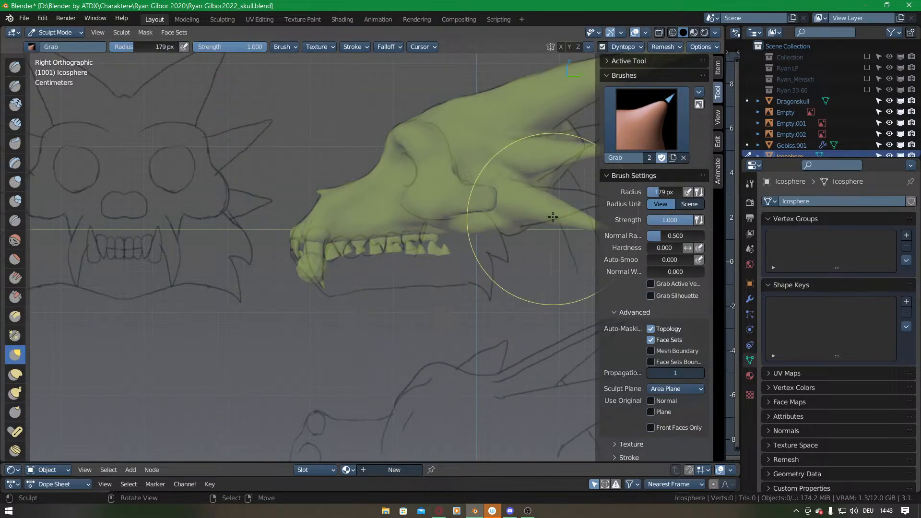
Rename both the ico sphere object and its mesh data to Dragon_jaw.
{"action": "left_click", "coordinate": [750, 284]}
{"action": "left_click", "coordinate": [824, 200]}
{"action": "type", "text": "Drag"}
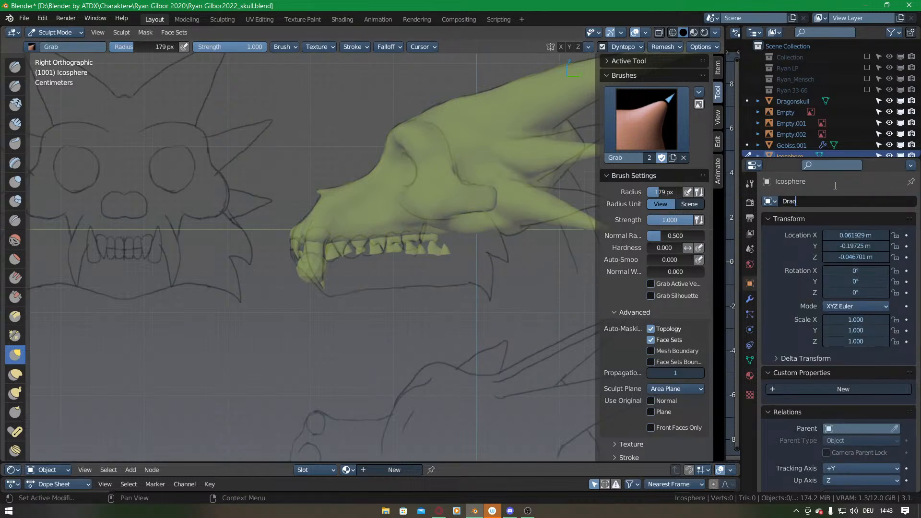
{"action": "type", "text": "on_jaw"}
{"action": "key", "text": "Return"}
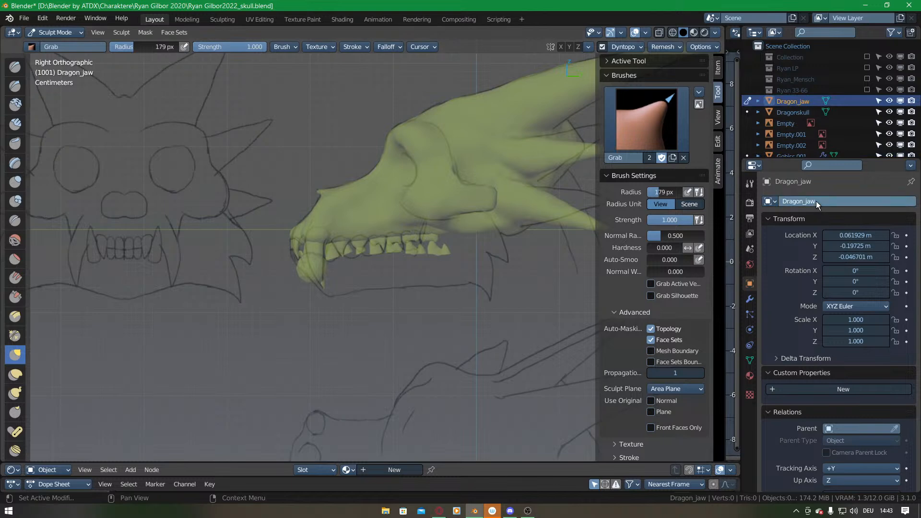
{"action": "left_click", "coordinate": [749, 360]}
{"action": "type", "text": "Dragon_jaw"}
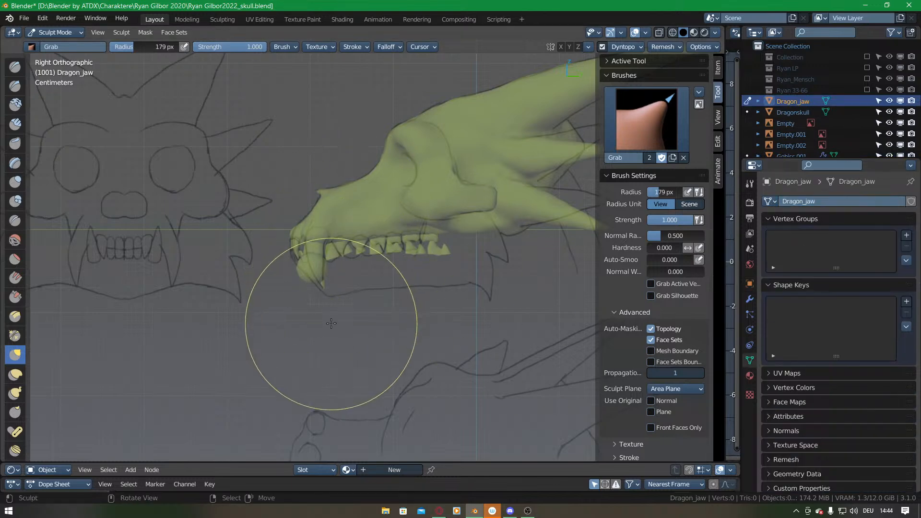
Hide the Gebiss.001 teeth and enable X mirror symmetry for sculpting the jaw.
{"action": "scroll", "coordinate": [331, 324], "scroll_direction": "up", "scroll_amount": 7}
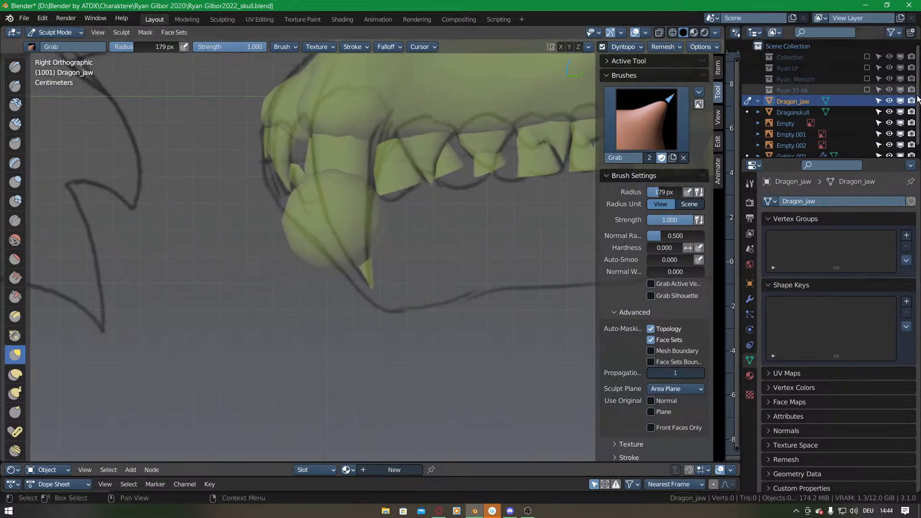
{"action": "scroll", "coordinate": [902, 114], "scroll_direction": "down", "scroll_amount": 1}
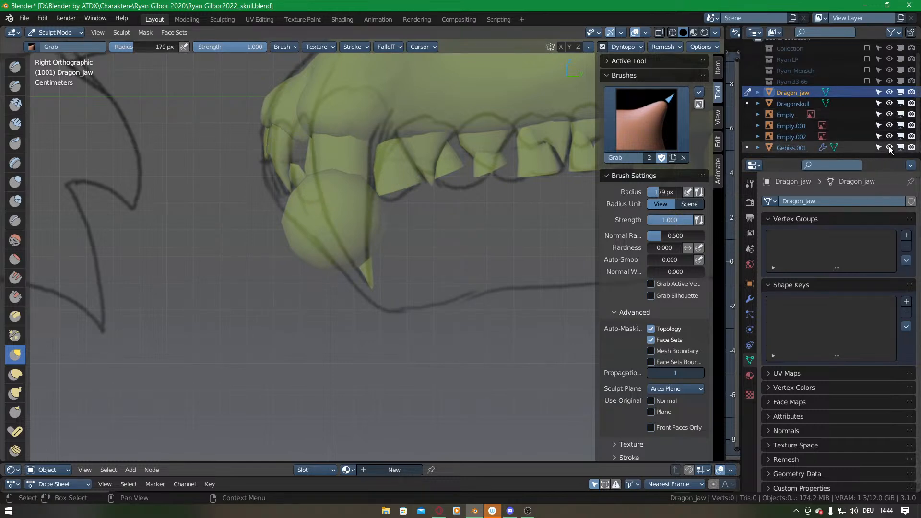
{"action": "left_click", "coordinate": [889, 147]}
{"action": "mouse_move", "coordinate": [316, 261]}
{"action": "left_mouse_down"}
{"action": "mouse_move", "coordinate": [309, 185]}
{"action": "mouse_move", "coordinate": [290, 175]}
{"action": "left_mouse_up"}
{"action": "scroll", "coordinate": [647, 287], "scroll_direction": "down", "scroll_amount": 5}
{"action": "scroll", "coordinate": [647, 286], "scroll_direction": "down", "scroll_amount": 2}
{"action": "key", "text": "ctrl+z"}
{"action": "key", "text": "ctrl+z"}
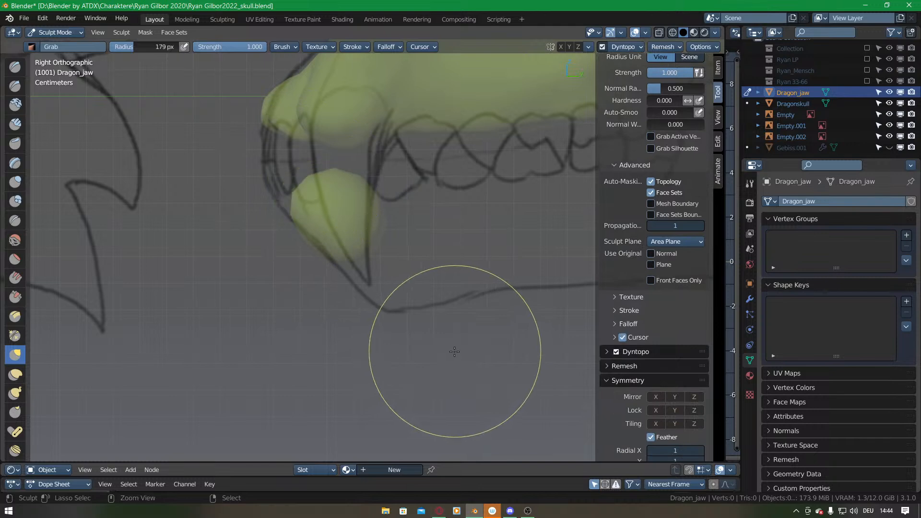
{"action": "left_click", "coordinate": [656, 397]}
{"action": "mouse_move", "coordinate": [305, 212]}
{"action": "left_mouse_down"}
{"action": "mouse_move", "coordinate": [264, 174]}
{"action": "mouse_move", "coordinate": [288, 193]}
{"action": "mouse_move", "coordinate": [282, 188]}
{"action": "mouse_move", "coordinate": [340, 189]}
{"action": "left_mouse_up"}
{"action": "mouse_move", "coordinate": [288, 248]}
{"action": "left_mouse_down"}
{"action": "mouse_move", "coordinate": [290, 240]}
{"action": "mouse_move", "coordinate": [401, 283]}
{"action": "mouse_move", "coordinate": [390, 196]}
{"action": "left_mouse_up"}
{"action": "key", "text": "KP_1"}
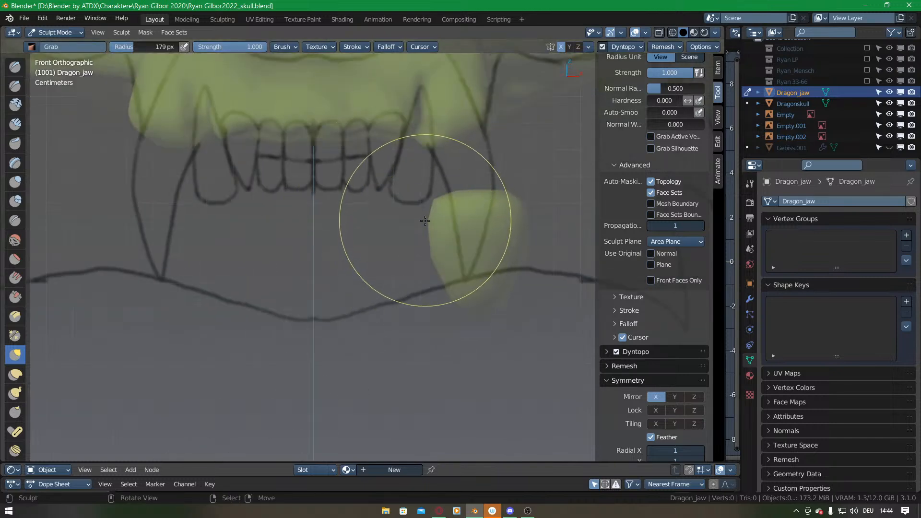
{"action": "key", "text": "Tab"}
{"action": "mouse_move", "coordinate": [525, 235]}
{"action": "left_mouse_down"}
{"action": "mouse_move", "coordinate": [447, 237]}
{"action": "mouse_move", "coordinate": [544, 243]}
{"action": "mouse_move", "coordinate": [499, 245]}
{"action": "mouse_move", "coordinate": [526, 248]}
{"action": "left_mouse_up"}
{"action": "key", "text": "Tab"}
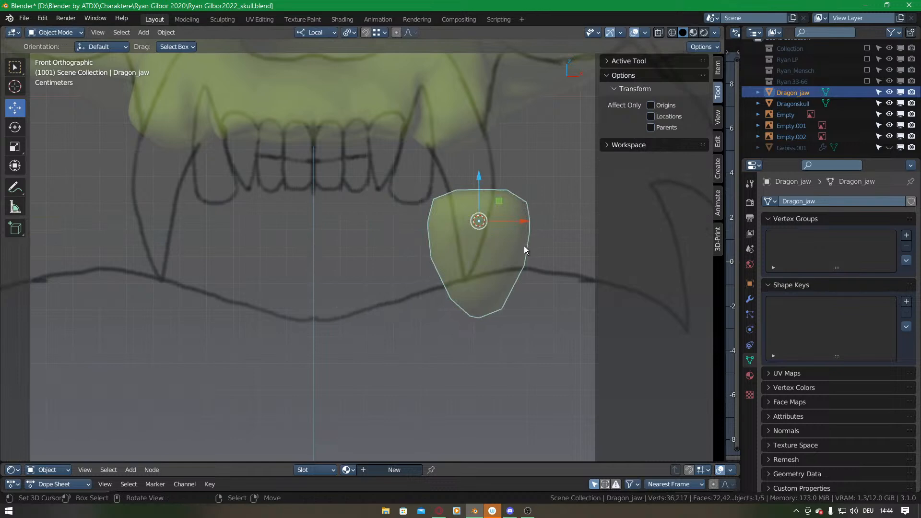
{"action": "key", "text": "ctrl+z"}
{"action": "key", "text": "ctrl+z"}
{"action": "key", "text": "ctrl+z"}
{"action": "key", "text": "ctrl+z"}
{"action": "key", "text": "ctrl+z"}
{"action": "key", "text": "ctrl+z"}
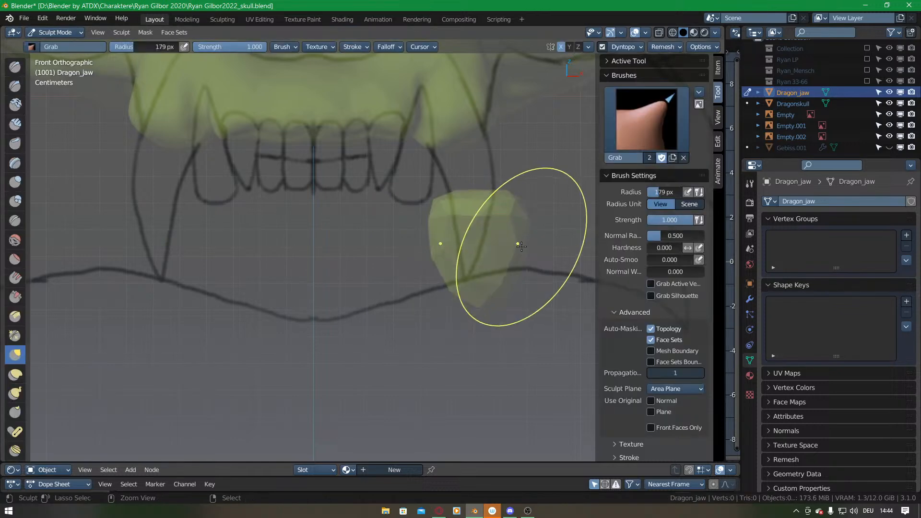
{"action": "key", "text": "ctrl+z"}
{"action": "key", "text": "ctrl+z"}
{"action": "key", "text": "ctrl+z"}
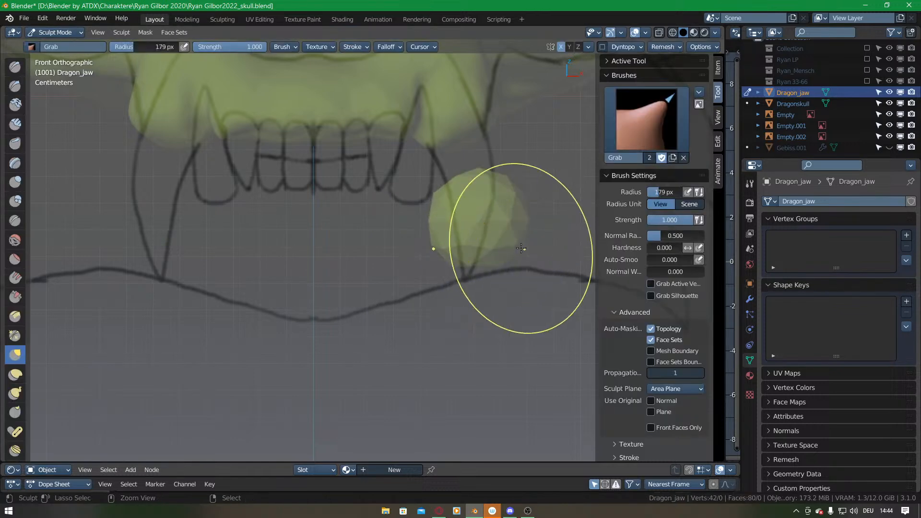
In Object Mode, move the jaw sphere to the skull's midline and set its X location to 0 m.
{"action": "key", "text": "ctrl+Tab"}
{"action": "left_click", "coordinate": [425, 239]}
{"action": "left_click_drag", "start_coordinate": [519, 223], "coordinate": [371, 225]}
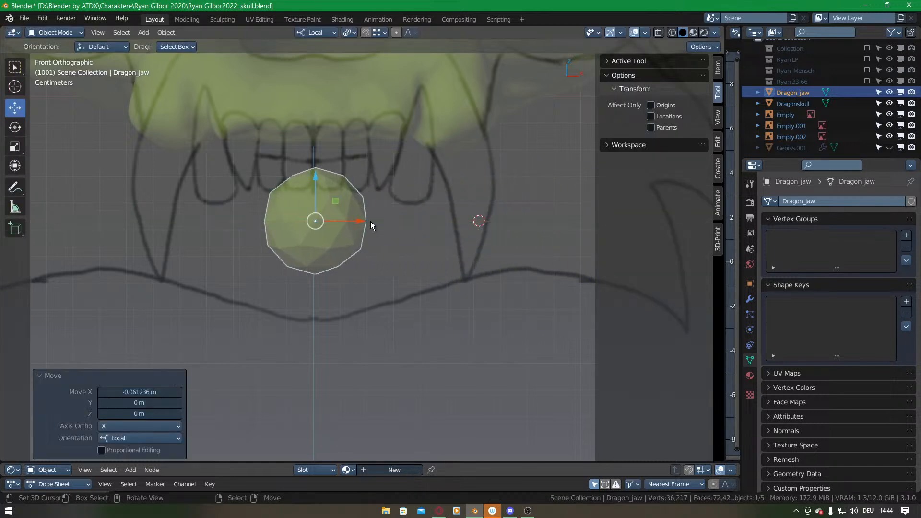
{"action": "left_click", "coordinate": [720, 71]}
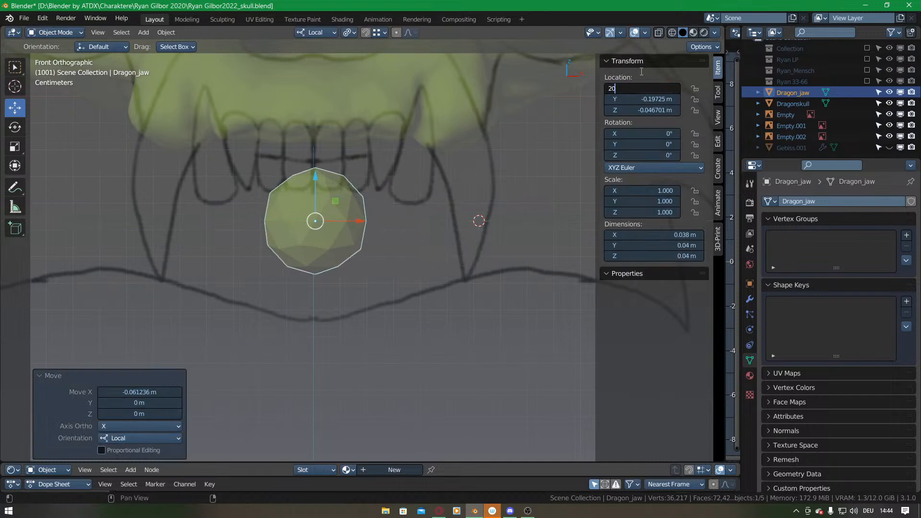
{"action": "key", "text": "Return"}
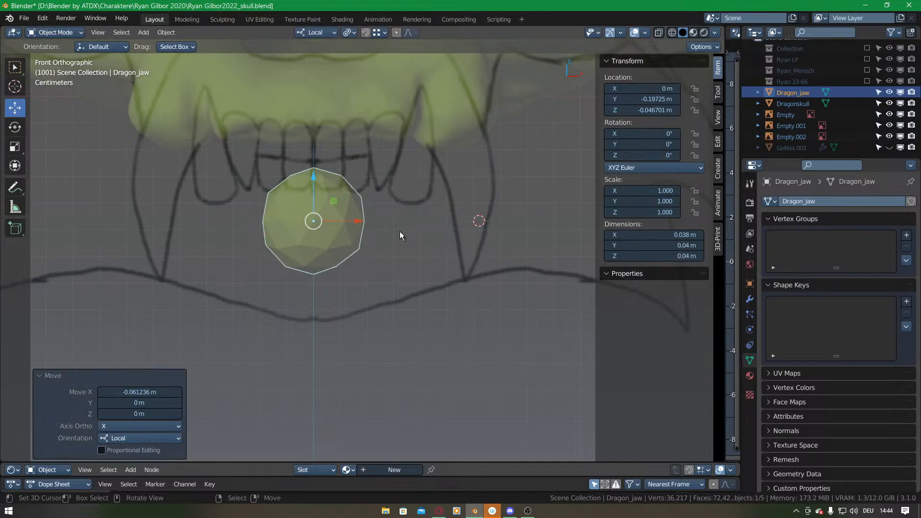
Return the centred jaw sphere to Sculpt Mode and re-enable Dyntopo.
{"action": "key", "text": "ctrl+Tab"}
{"action": "left_click", "coordinate": [396, 290]}
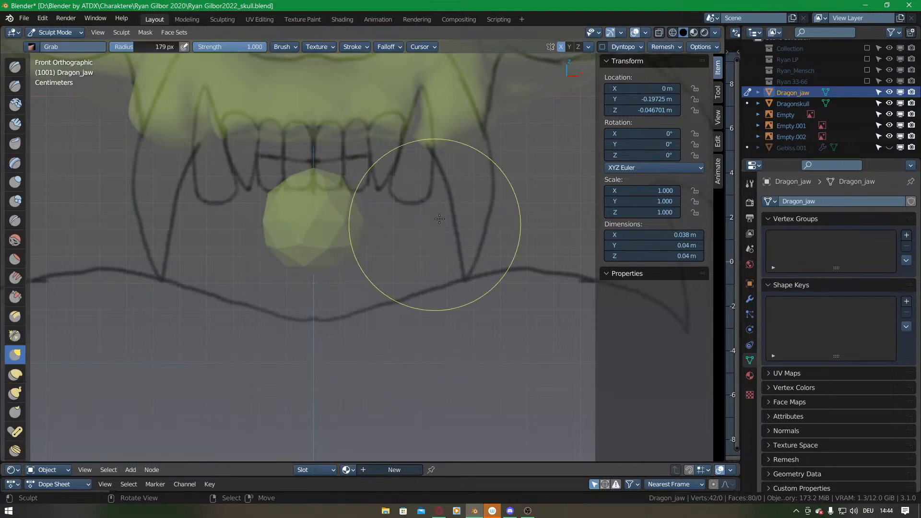
{"action": "left_click", "coordinate": [602, 46]}
{"action": "left_click", "coordinate": [600, 72]}
Pull the jaw sphere toward the chin outline of the side reference drawing with the Grab brush.
{"action": "left_click_drag", "start_coordinate": [349, 248], "coordinate": [357, 249]}
{"action": "key", "text": "KP_3"}
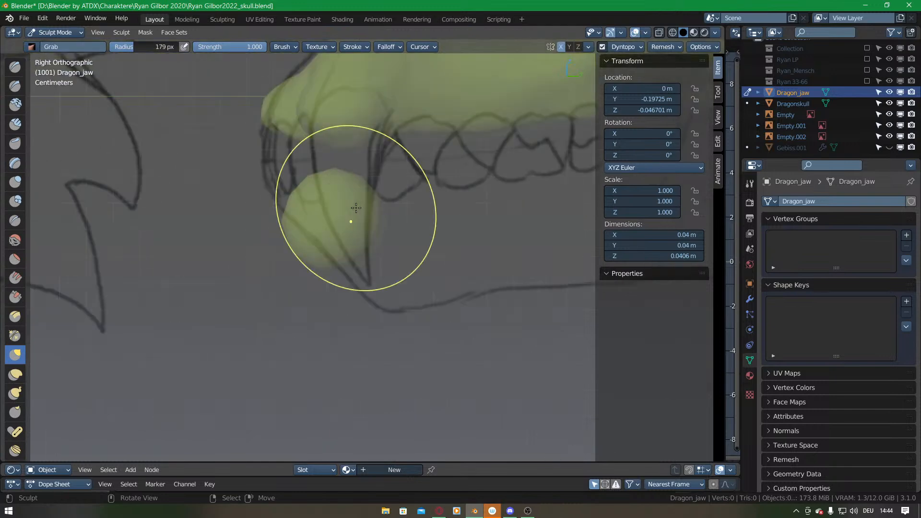
{"action": "mouse_move", "coordinate": [332, 173]}
{"action": "left_mouse_down"}
{"action": "mouse_move", "coordinate": [325, 190]}
{"action": "mouse_move", "coordinate": [281, 198]}
{"action": "left_mouse_up"}
{"action": "mouse_move", "coordinate": [298, 245]}
{"action": "left_mouse_down"}
{"action": "mouse_move", "coordinate": [363, 266]}
{"action": "mouse_move", "coordinate": [397, 291]}
{"action": "left_mouse_up"}
{"action": "key", "text": "KP_1"}
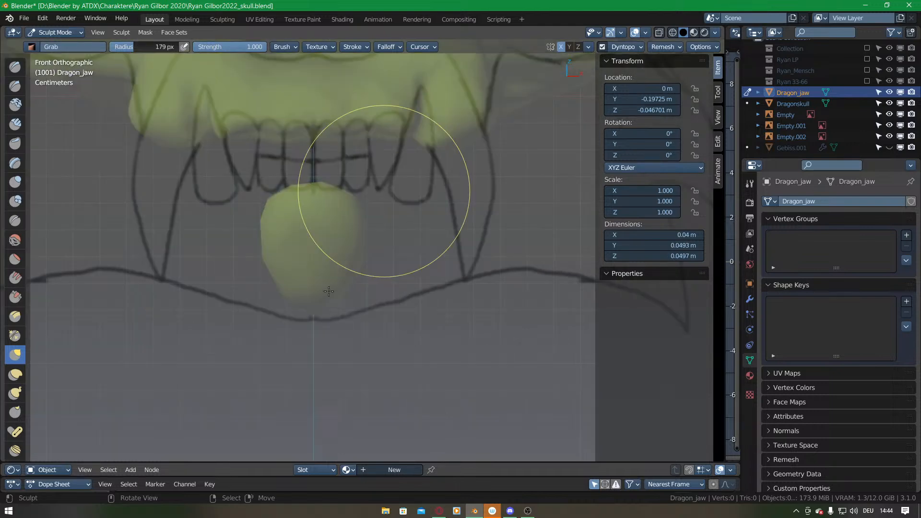
In the front view, pull the chin down to the reference outline and widen the jaw to about 7 cm.
{"action": "left_click_drag", "start_coordinate": [320, 304], "coordinate": [318, 311]}
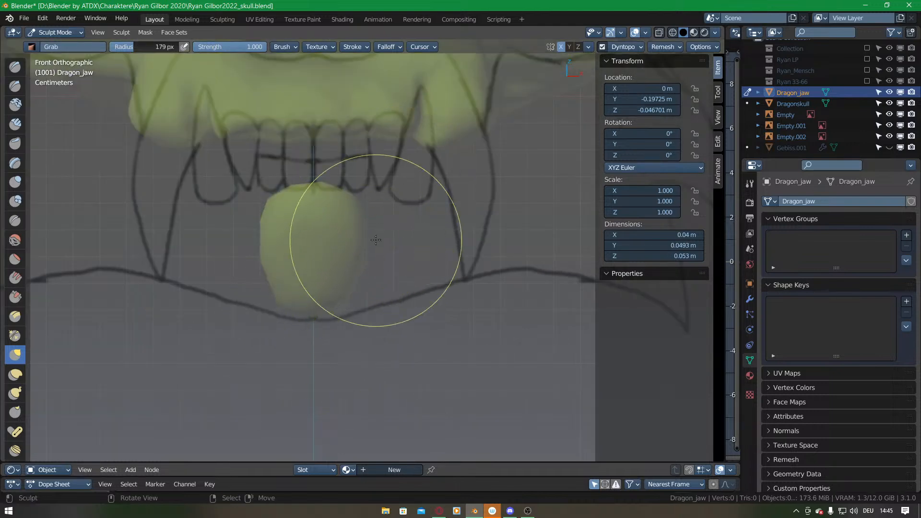
{"action": "left_click_drag", "start_coordinate": [364, 249], "coordinate": [372, 251]}
{"action": "left_click_drag", "start_coordinate": [361, 205], "coordinate": [382, 209]}
{"action": "left_click_drag", "start_coordinate": [365, 276], "coordinate": [391, 287]}
{"action": "scroll", "coordinate": [399, 225], "scroll_direction": "down", "scroll_amount": 3}
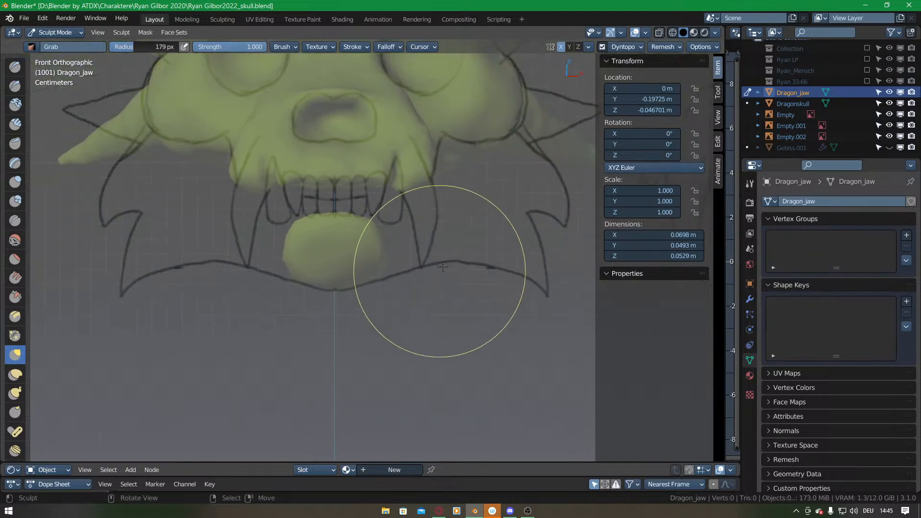
Widen the jaw to about 8 cm in the front view with the Snake Hook brush and compare it with the snout from below.
{"action": "key", "text": "k"}
{"action": "mouse_move", "coordinate": [369, 265]}
{"action": "left_mouse_down"}
{"action": "mouse_move", "coordinate": [392, 265]}
{"action": "mouse_move", "coordinate": [383, 236]}
{"action": "left_mouse_up"}
{"action": "left_click", "coordinate": [380, 242]}
{"action": "key", "text": "ctrl+KP_7"}
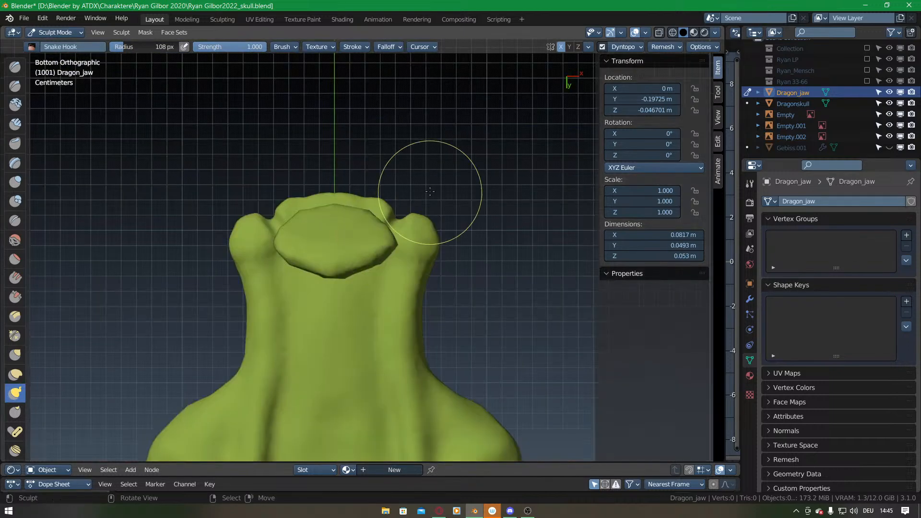
{"action": "middle_click_drag", "start_coordinate": [440, 150], "coordinate": [390, 248]}
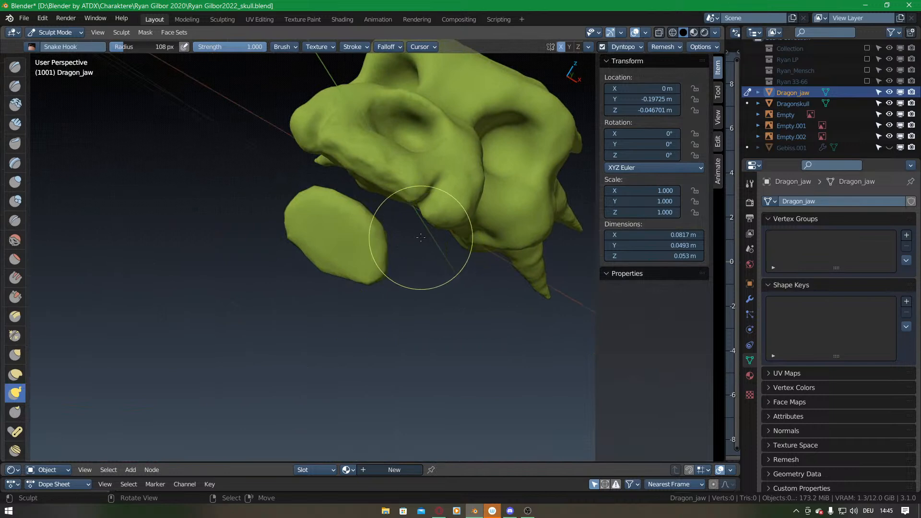
Pull the jaw's rear sides backward with Snake Hook into two long symmetric arms, making the jaw about 19 cm long and 14 cm wide.
{"action": "key", "text": "KP_3"}
{"action": "middle_click_drag", "start_coordinate": [424, 212], "coordinate": [319, 224], "text": "shift"}
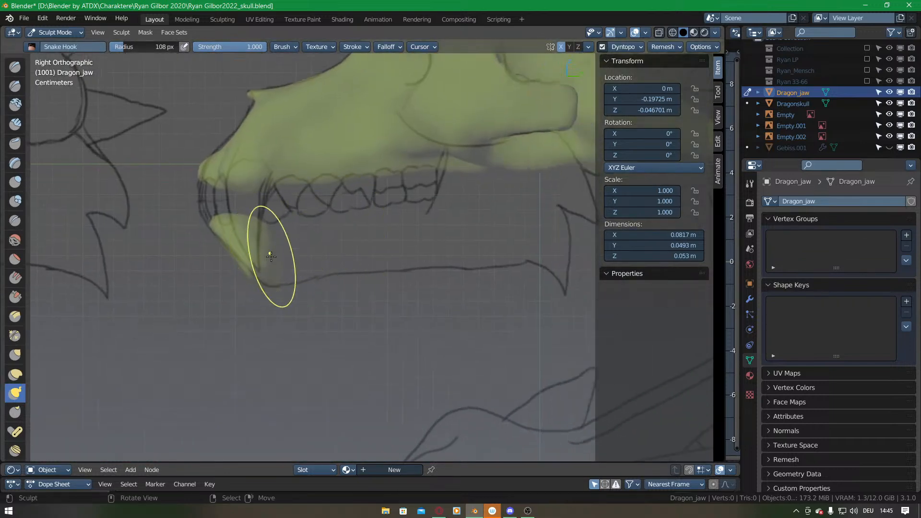
{"action": "mouse_move", "coordinate": [251, 252]}
{"action": "left_mouse_down"}
{"action": "mouse_move", "coordinate": [254, 259]}
{"action": "mouse_move", "coordinate": [254, 239]}
{"action": "left_mouse_up"}
{"action": "mouse_move", "coordinate": [254, 240]}
{"action": "middle_mouse_down"}
{"action": "mouse_move", "coordinate": [344, 148]}
{"action": "mouse_move", "coordinate": [319, 181]}
{"action": "middle_mouse_up"}
{"action": "mouse_move", "coordinate": [320, 182]}
{"action": "left_mouse_down"}
{"action": "mouse_move", "coordinate": [435, 256]}
{"action": "mouse_move", "coordinate": [531, 287]}
{"action": "left_mouse_up"}
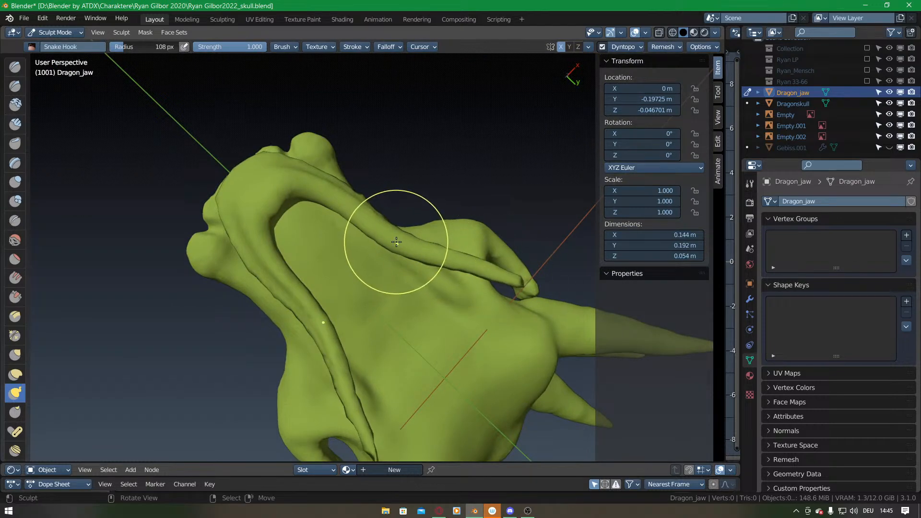
{"action": "middle_click_drag", "start_coordinate": [380, 196], "coordinate": [358, 218]}
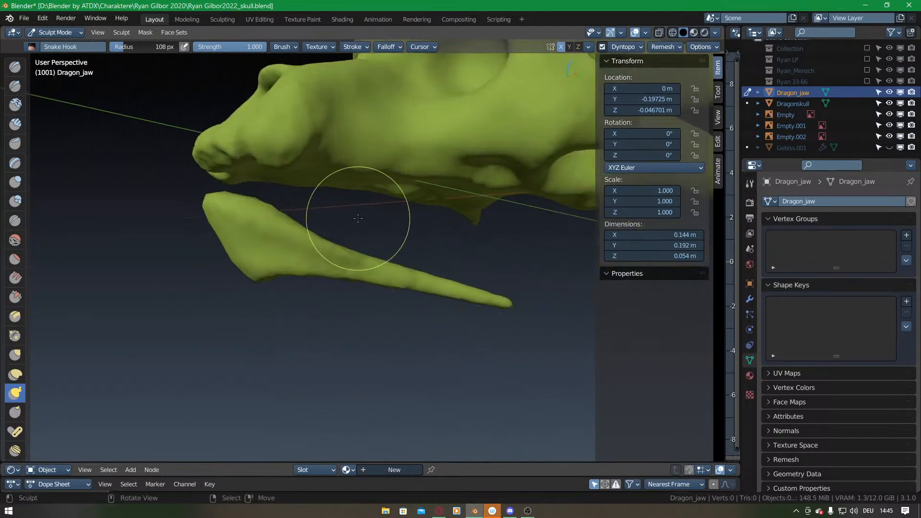
In the side view, thicken the jaw arms with Inflate and extend them along the reference's lower jaw line to about 22.6 cm long.
{"action": "key", "text": "KP_3"}
{"action": "scroll", "coordinate": [400, 277], "scroll_direction": "up", "scroll_amount": 3}
{"action": "mouse_move", "coordinate": [400, 276]}
{"action": "left_mouse_down"}
{"action": "mouse_move", "coordinate": [403, 267]}
{"action": "mouse_move", "coordinate": [329, 267]}
{"action": "mouse_move", "coordinate": [366, 267]}
{"action": "mouse_move", "coordinate": [283, 244]}
{"action": "left_mouse_up"}
{"action": "mouse_move", "coordinate": [310, 254]}
{"action": "left_mouse_down"}
{"action": "mouse_move", "coordinate": [313, 244]}
{"action": "mouse_move", "coordinate": [404, 250]}
{"action": "left_mouse_up"}
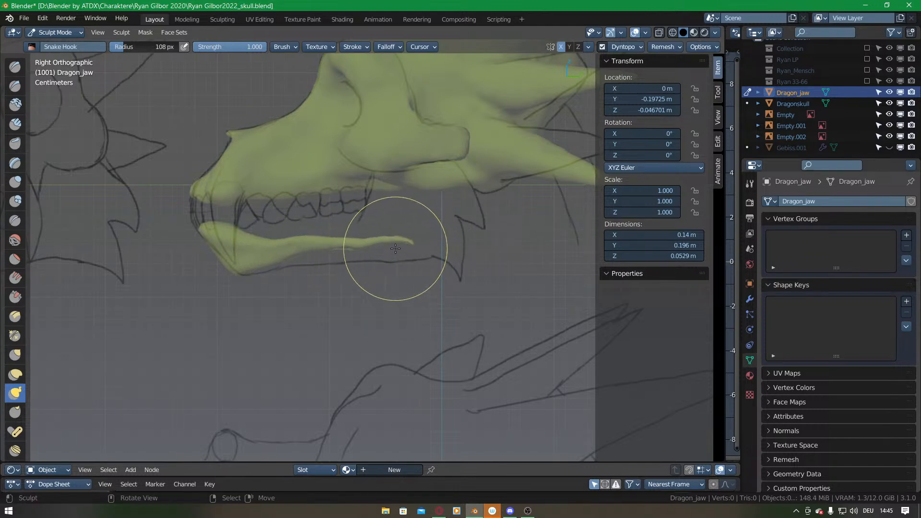
{"action": "key", "text": "i"}
{"action": "mouse_move", "coordinate": [329, 247]}
{"action": "left_mouse_down"}
{"action": "mouse_move", "coordinate": [398, 240]}
{"action": "mouse_move", "coordinate": [308, 249]}
{"action": "mouse_move", "coordinate": [443, 245]}
{"action": "left_mouse_up"}
{"action": "key", "text": "k"}
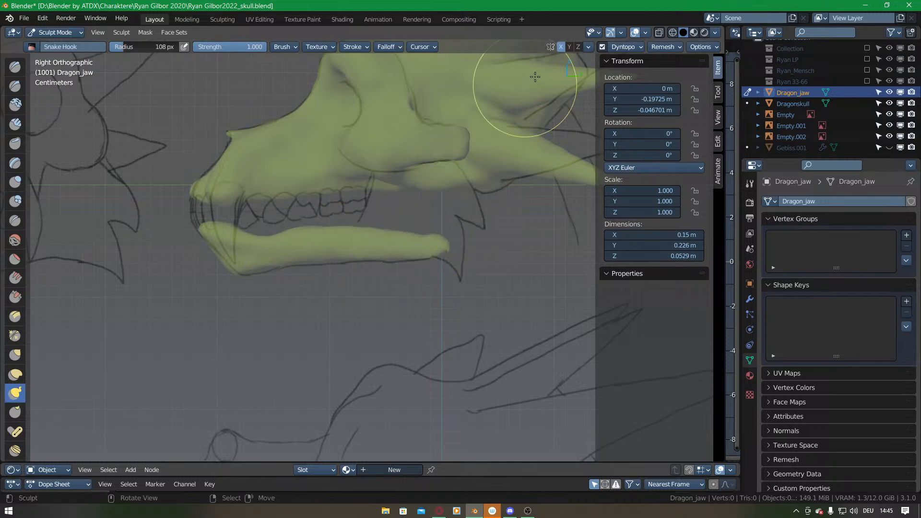
Pull the jaw's upper edge to the reference line below the teeth with Snake Hook and raise its rear, about 7.8 cm high overall.
{"action": "left_click", "coordinate": [624, 48]}
{"action": "mouse_move", "coordinate": [364, 255]}
{"action": "middle_mouse_down", "text": "ctrl"}
{"action": "mouse_move", "coordinate": [377, 210]}
{"action": "mouse_move", "coordinate": [447, 219]}
{"action": "middle_mouse_up", "text": "ctrl"}
{"action": "left_click_drag", "start_coordinate": [302, 236], "coordinate": [303, 225]}
{"action": "mouse_move", "coordinate": [303, 225]}
{"action": "left_mouse_down"}
{"action": "mouse_move", "coordinate": [282, 230]}
{"action": "mouse_move", "coordinate": [335, 212]}
{"action": "mouse_move", "coordinate": [481, 226]}
{"action": "mouse_move", "coordinate": [541, 219]}
{"action": "mouse_move", "coordinate": [546, 251]}
{"action": "mouse_move", "coordinate": [551, 245]}
{"action": "mouse_move", "coordinate": [501, 206]}
{"action": "mouse_move", "coordinate": [500, 176]}
{"action": "mouse_move", "coordinate": [495, 199]}
{"action": "left_mouse_up"}
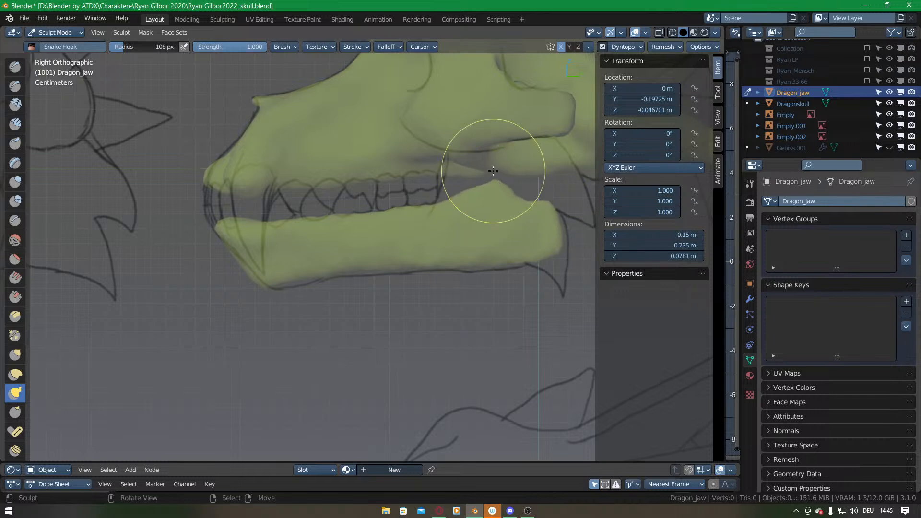
Spread the rear ends of the jaw arms outward beneath the cheekbones, widening the jaw to about 19 cm.
{"action": "key", "text": "KP_1"}
{"action": "middle_click_drag", "start_coordinate": [481, 179], "coordinate": [368, 232]}
{"action": "left_click_drag", "start_coordinate": [368, 232], "coordinate": [359, 227]}
{"action": "middle_click_drag", "start_coordinate": [359, 227], "coordinate": [388, 170]}
{"action": "left_click_drag", "start_coordinate": [388, 169], "coordinate": [378, 169]}
{"action": "left_click_drag", "start_coordinate": [378, 169], "coordinate": [366, 161]}
{"action": "left_click_drag", "start_coordinate": [385, 156], "coordinate": [373, 155]}
{"action": "left_click_drag", "start_coordinate": [392, 201], "coordinate": [385, 201]}
{"action": "mouse_move", "coordinate": [384, 201]}
{"action": "middle_mouse_down"}
{"action": "mouse_move", "coordinate": [390, 191]}
{"action": "mouse_move", "coordinate": [384, 208]}
{"action": "middle_mouse_up"}
{"action": "mouse_move", "coordinate": [399, 221]}
{"action": "left_mouse_down"}
{"action": "mouse_move", "coordinate": [393, 194]}
{"action": "mouse_move", "coordinate": [375, 179]}
{"action": "left_mouse_up"}
{"action": "left_click_drag", "start_coordinate": [381, 179], "coordinate": [376, 174]}
{"action": "left_click_drag", "start_coordinate": [383, 182], "coordinate": [375, 177]}
{"action": "mouse_move", "coordinate": [418, 263]}
{"action": "left_mouse_down"}
{"action": "mouse_move", "coordinate": [407, 260]}
{"action": "mouse_move", "coordinate": [410, 292]}
{"action": "left_mouse_up"}
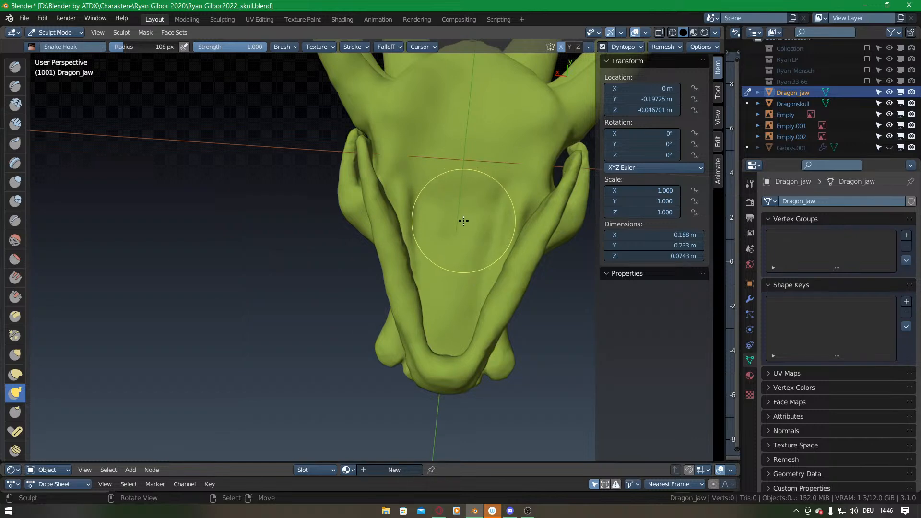
Pull a process up from each jaw arm's rear toward the cheekbone and push it outward, making the jaw about 9 cm high.
{"action": "middle_click_drag", "start_coordinate": [458, 227], "coordinate": [494, 195]}
{"action": "key", "text": "KP_3"}
{"action": "scroll", "coordinate": [480, 250], "scroll_direction": "up", "scroll_amount": 4}
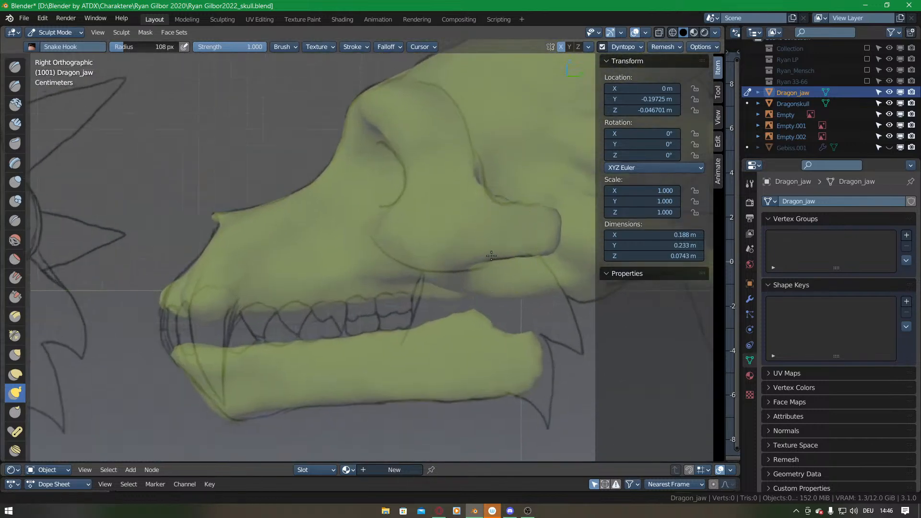
{"action": "left_click_drag", "start_coordinate": [338, 293], "coordinate": [353, 266]}
{"action": "middle_click_drag", "start_coordinate": [351, 273], "coordinate": [374, 275]}
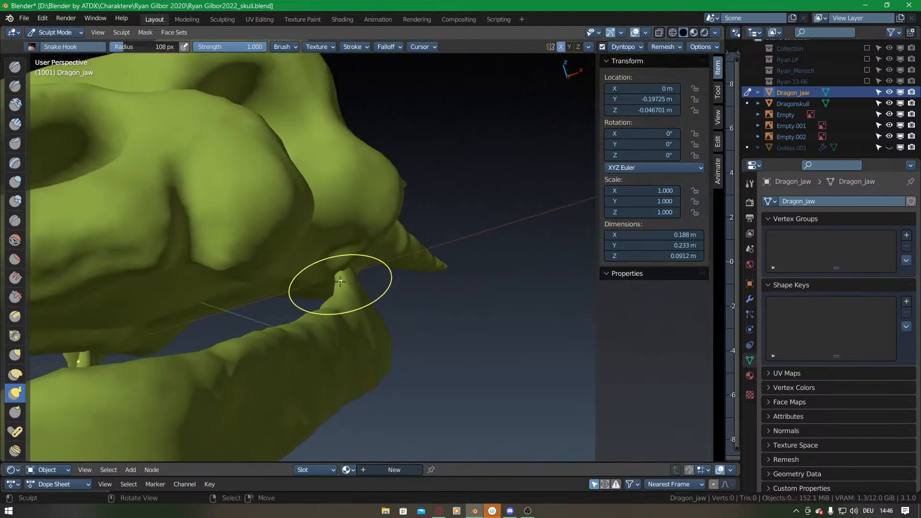
{"action": "left_click_drag", "start_coordinate": [346, 275], "coordinate": [359, 270]}
{"action": "mouse_move", "coordinate": [358, 266]}
{"action": "middle_mouse_down"}
{"action": "mouse_move", "coordinate": [361, 226]}
{"action": "mouse_move", "coordinate": [353, 244]}
{"action": "middle_mouse_up"}
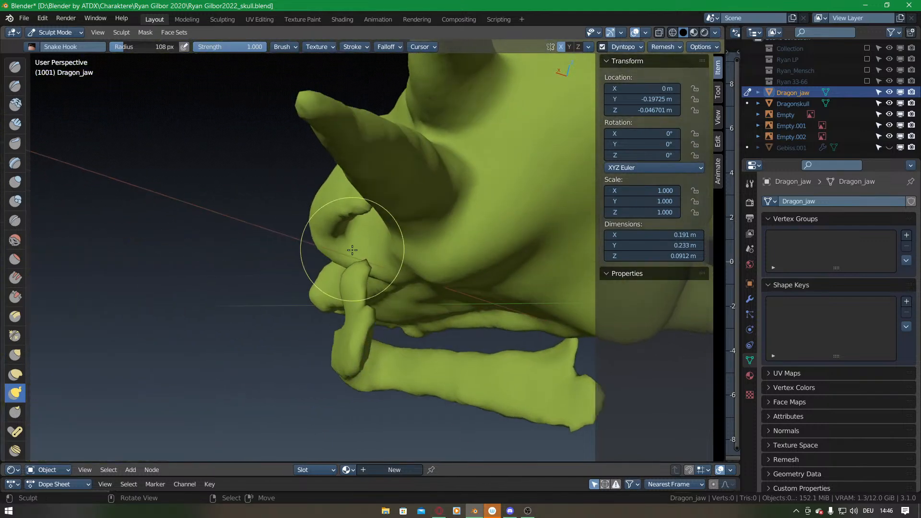
{"action": "middle_click_drag", "start_coordinate": [360, 312], "coordinate": [400, 267]}
Extend the rear jaw process up to the cheekbone's lower edge in the side view, bringing the jaw height to about 11 cm.
{"action": "key", "text": "KP_3"}
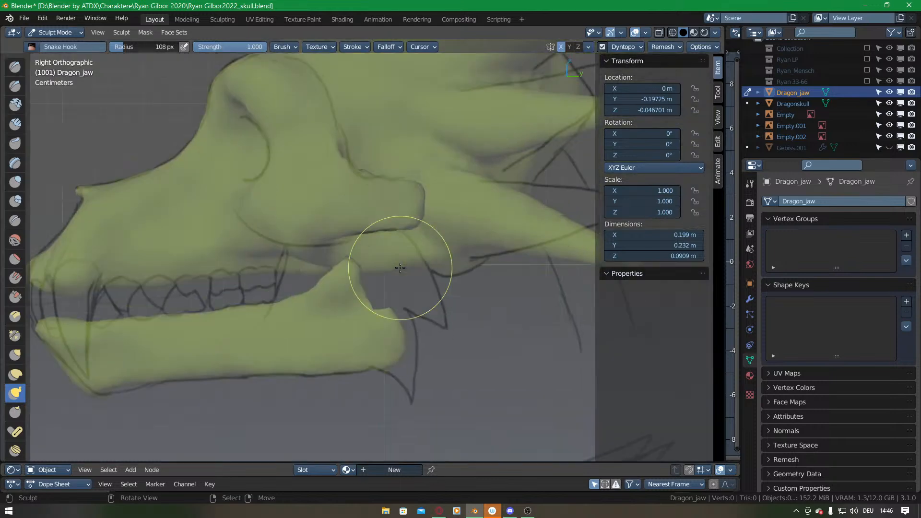
{"action": "scroll", "coordinate": [379, 259], "scroll_direction": "up", "scroll_amount": 2}
{"action": "left_click_drag", "start_coordinate": [356, 229], "coordinate": [356, 231]}
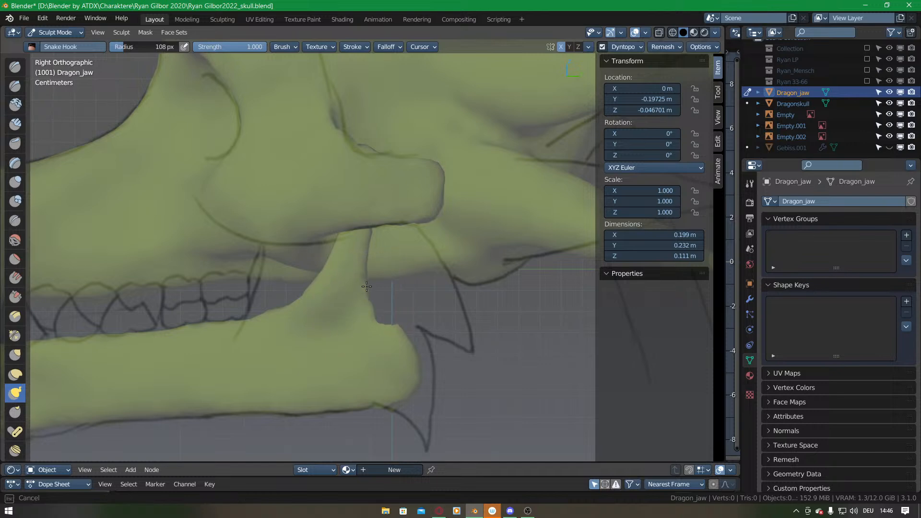
Shape the lower and upper rear spikes and the curved back edge of the jaw to the side reference, about 25.6 cm long overall.
{"action": "mouse_move", "coordinate": [419, 391]}
{"action": "left_mouse_down"}
{"action": "mouse_move", "coordinate": [426, 410]}
{"action": "mouse_move", "coordinate": [420, 403]}
{"action": "left_mouse_up"}
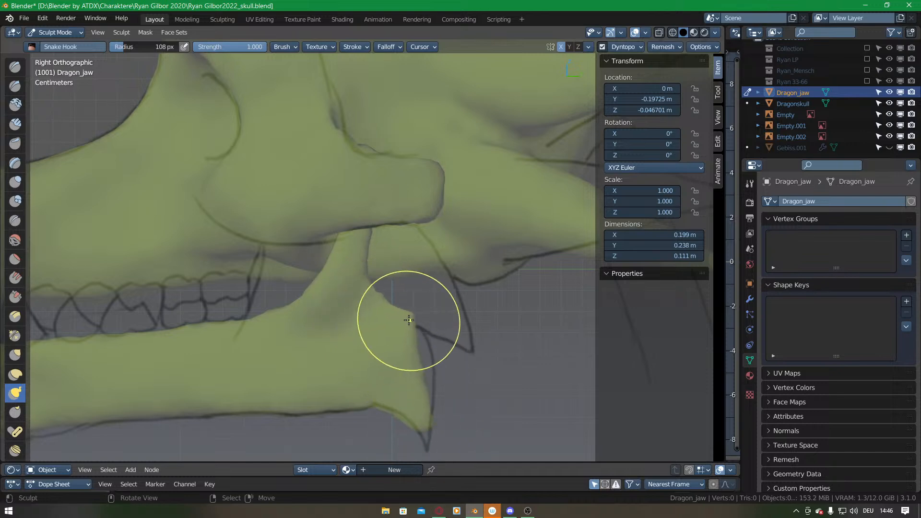
{"action": "mouse_move", "coordinate": [376, 293]}
{"action": "left_mouse_down"}
{"action": "mouse_move", "coordinate": [387, 267]}
{"action": "mouse_move", "coordinate": [396, 295]}
{"action": "mouse_move", "coordinate": [411, 296]}
{"action": "left_mouse_up"}
{"action": "mouse_move", "coordinate": [461, 327]}
{"action": "left_mouse_down"}
{"action": "mouse_move", "coordinate": [468, 335]}
{"action": "mouse_move", "coordinate": [428, 327]}
{"action": "left_mouse_up"}
{"action": "left_click_drag", "start_coordinate": [416, 372], "coordinate": [427, 371]}
{"action": "left_click_drag", "start_coordinate": [435, 428], "coordinate": [403, 421]}
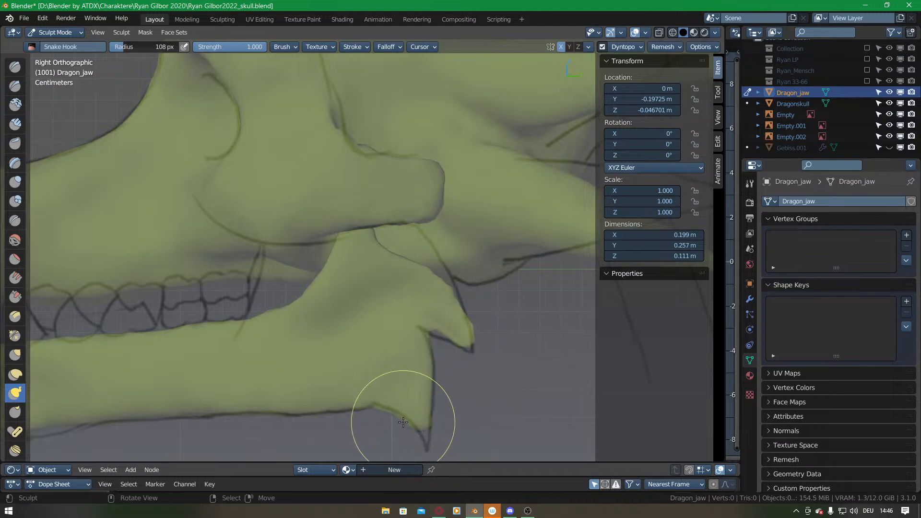
{"action": "mouse_move", "coordinate": [382, 249]}
{"action": "left_mouse_down"}
{"action": "mouse_move", "coordinate": [395, 238]}
{"action": "mouse_move", "coordinate": [432, 263]}
{"action": "mouse_move", "coordinate": [458, 317]}
{"action": "mouse_move", "coordinate": [426, 338]}
{"action": "left_mouse_up"}
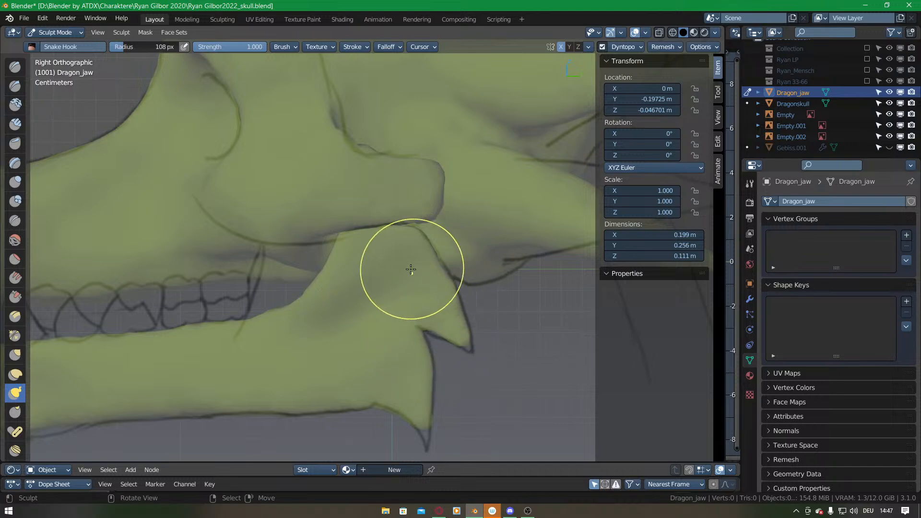
Build up the hollow on the outer face of the jaw's rear branch with the Clay brush.
{"action": "middle_click_drag", "start_coordinate": [356, 284], "coordinate": [391, 278]}
{"action": "key", "text": "c"}
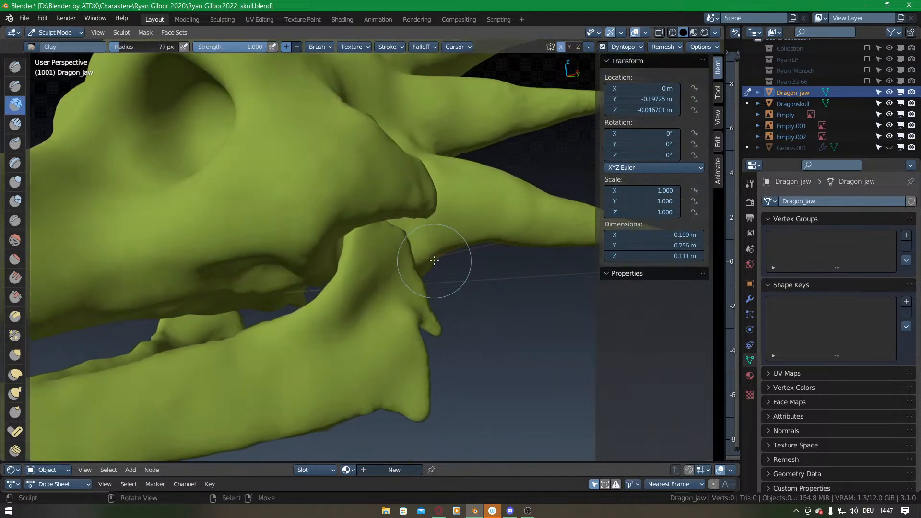
{"action": "left_click_drag", "start_coordinate": [332, 340], "coordinate": [400, 271]}
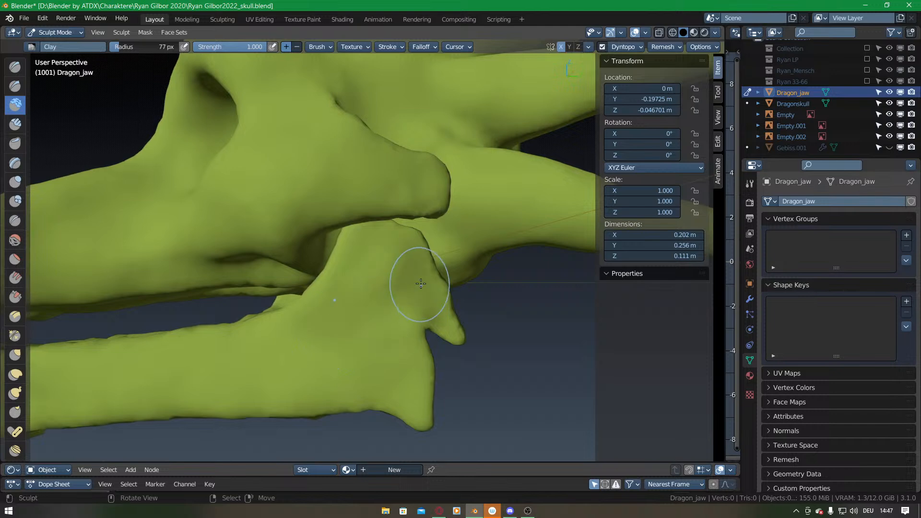
Compare the jaw with the front reference and pull its rear spikes outward with Snake Hook, widening the jaw to about 24 cm.
{"action": "key", "text": "KP_1"}
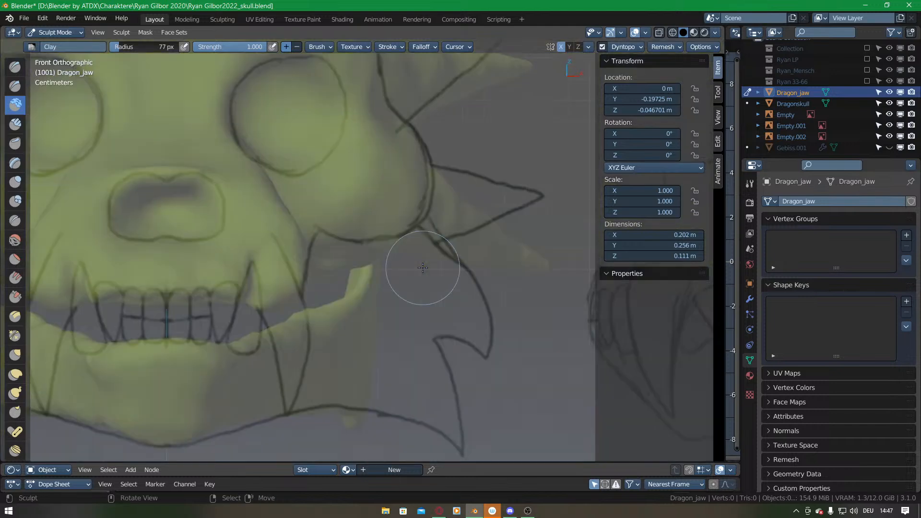
{"action": "middle_click_drag", "start_coordinate": [427, 203], "coordinate": [427, 269], "text": "ctrl"}
{"action": "middle_click_drag", "start_coordinate": [408, 308], "coordinate": [412, 284], "text": "shift"}
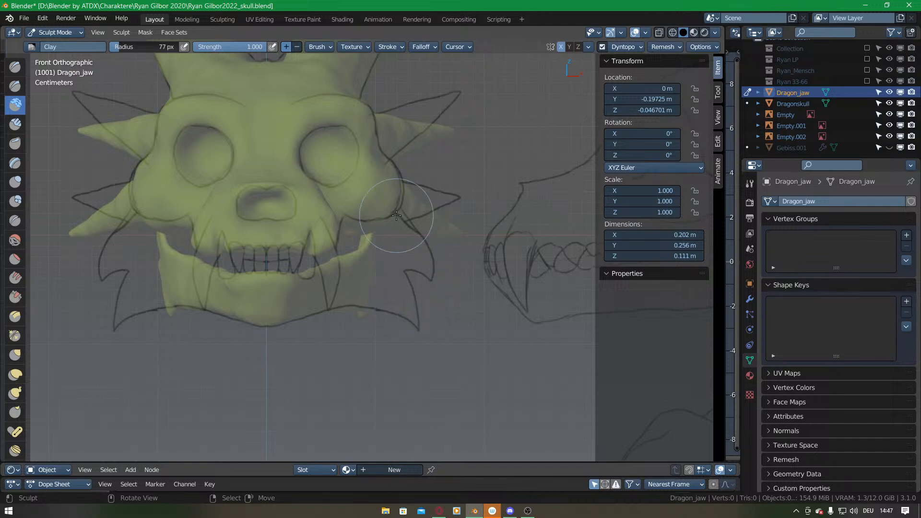
{"action": "middle_click_drag", "start_coordinate": [435, 308], "coordinate": [350, 228]}
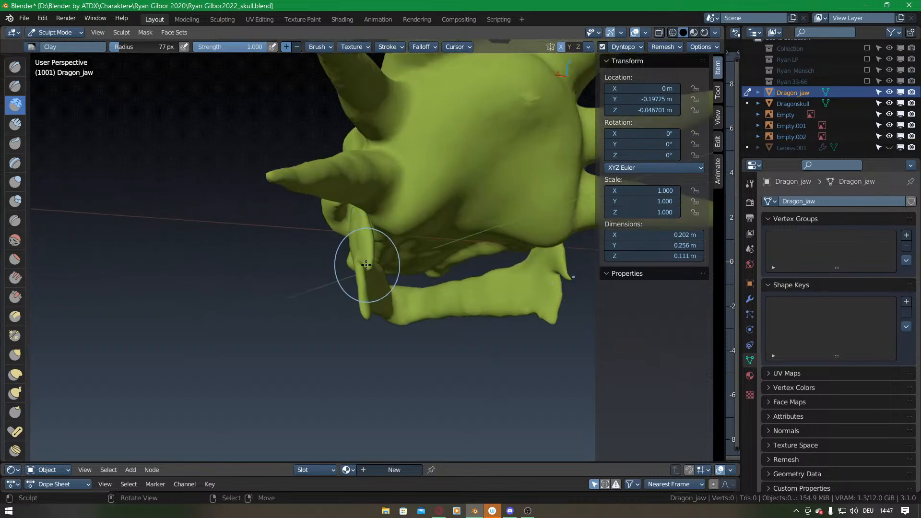
{"action": "key", "text": "k"}
{"action": "middle_click_drag", "start_coordinate": [366, 266], "coordinate": [357, 205]}
{"action": "left_click_drag", "start_coordinate": [362, 208], "coordinate": [350, 212]}
{"action": "left_click_drag", "start_coordinate": [363, 272], "coordinate": [352, 270]}
{"action": "left_click_drag", "start_coordinate": [355, 218], "coordinate": [351, 215]}
{"action": "middle_click_drag", "start_coordinate": [347, 202], "coordinate": [358, 215]}
{"action": "left_click_drag", "start_coordinate": [359, 216], "coordinate": [354, 216]}
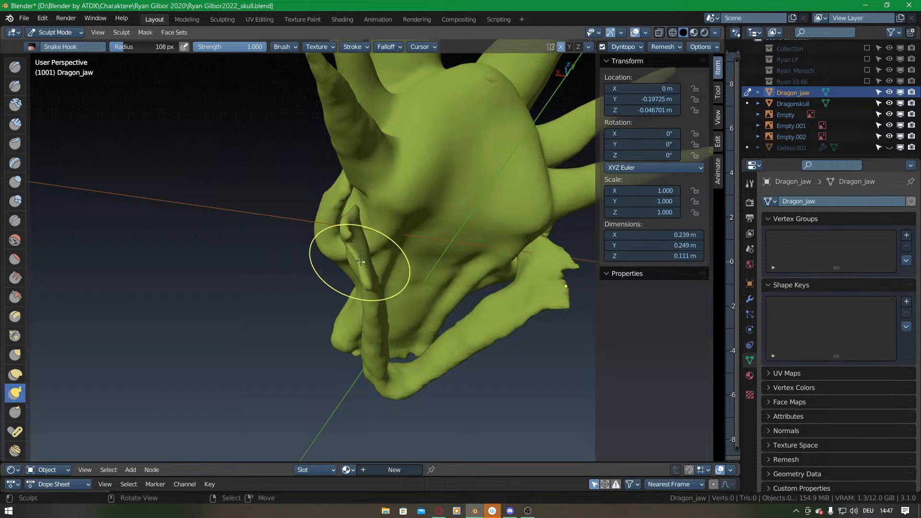
{"action": "middle_click_drag", "start_coordinate": [366, 288], "coordinate": [351, 236]}
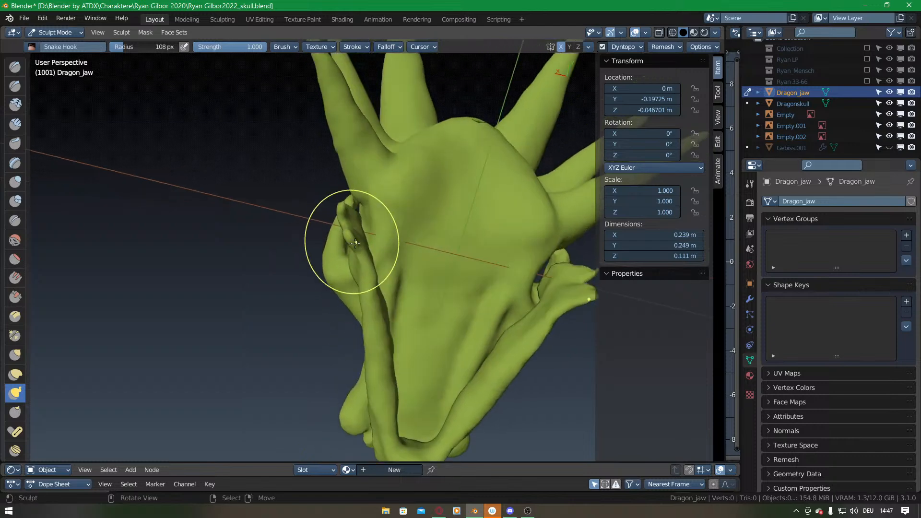
In the front view, pull the jaw's rear edge and spikes toward the reference outline to a width of about 27 cm.
{"action": "mouse_move", "coordinate": [370, 304]}
{"action": "middle_mouse_down"}
{"action": "mouse_move", "coordinate": [418, 322]}
{"action": "mouse_move", "coordinate": [416, 265]}
{"action": "middle_mouse_up"}
{"action": "key", "text": "KP_1"}
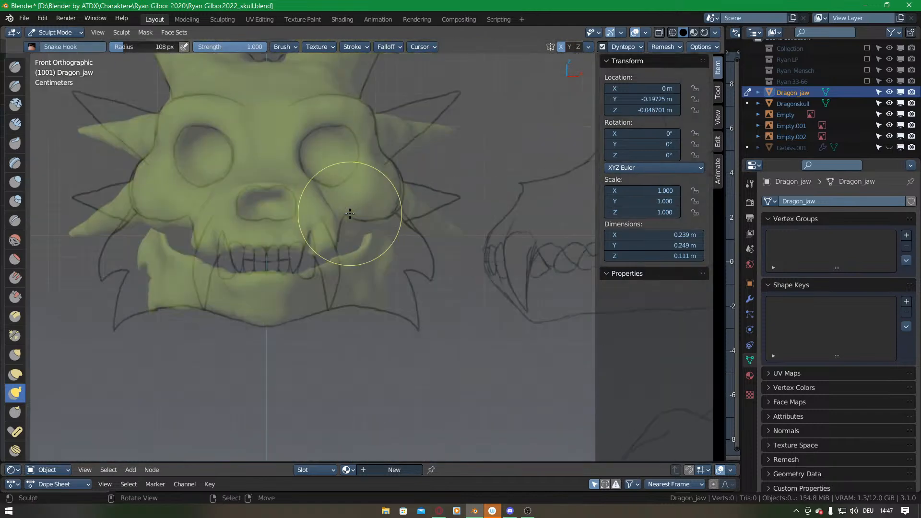
{"action": "scroll", "coordinate": [436, 266], "scroll_direction": "up", "scroll_amount": 2}
{"action": "left_click_drag", "start_coordinate": [417, 287], "coordinate": [425, 287]}
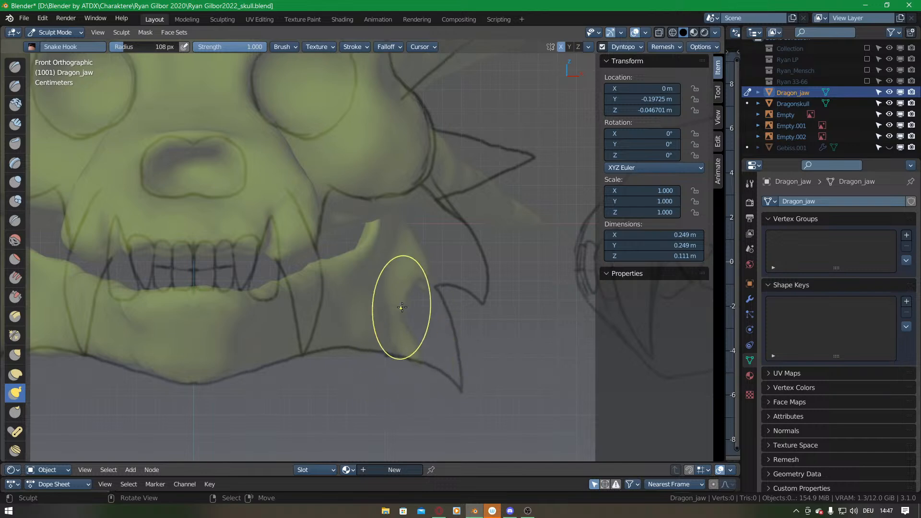
{"action": "left_click_drag", "start_coordinate": [415, 315], "coordinate": [443, 282]}
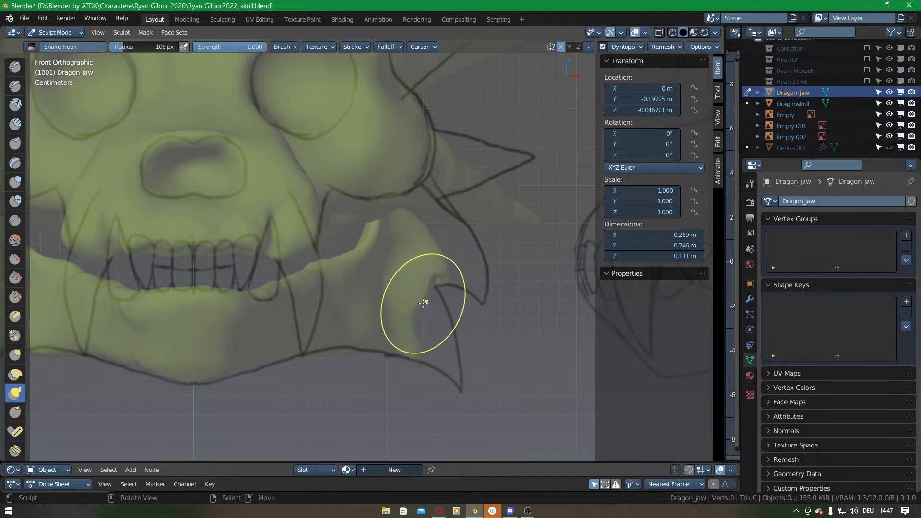
In the side view, realign both rear jaw spikes and the notch between them with the reference outline.
{"action": "key", "text": "KP_3"}
{"action": "left_click_drag", "start_coordinate": [437, 275], "coordinate": [458, 291]}
{"action": "left_click_drag", "start_coordinate": [420, 222], "coordinate": [443, 262]}
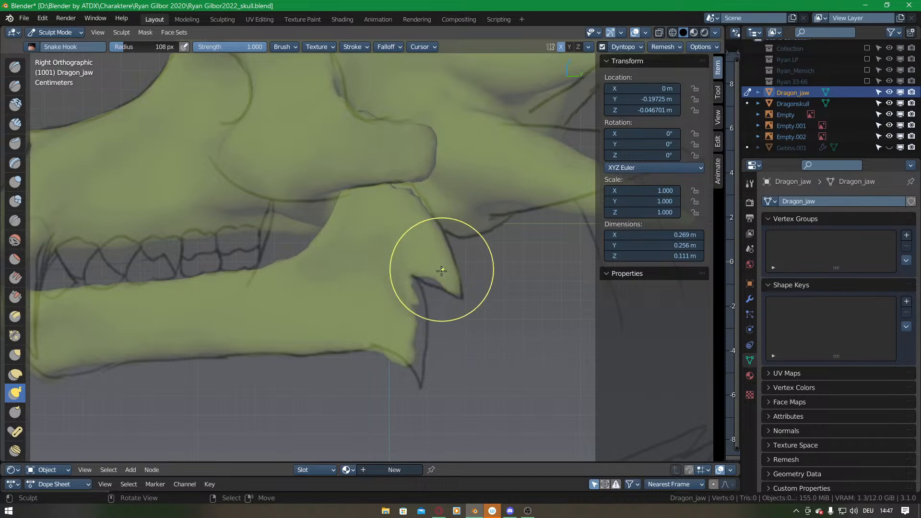
{"action": "mouse_move", "coordinate": [421, 305]}
{"action": "left_mouse_down", "text": "shift"}
{"action": "mouse_move", "coordinate": [419, 296]}
{"action": "mouse_move", "coordinate": [413, 346]}
{"action": "mouse_move", "coordinate": [402, 359]}
{"action": "mouse_move", "coordinate": [421, 384]}
{"action": "left_mouse_up", "text": "shift"}
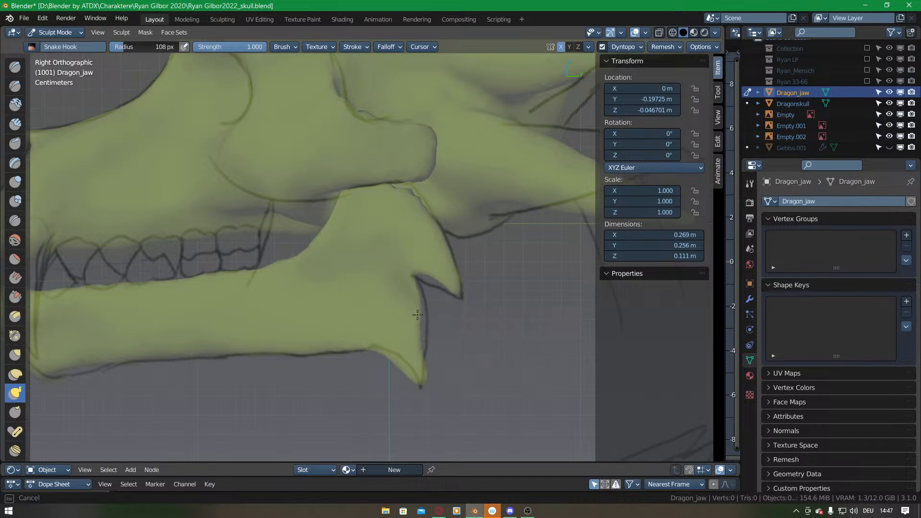
{"action": "left_click_drag", "start_coordinate": [426, 298], "coordinate": [420, 306], "text": "shift"}
{"action": "left_click_drag", "start_coordinate": [430, 269], "coordinate": [429, 275]}
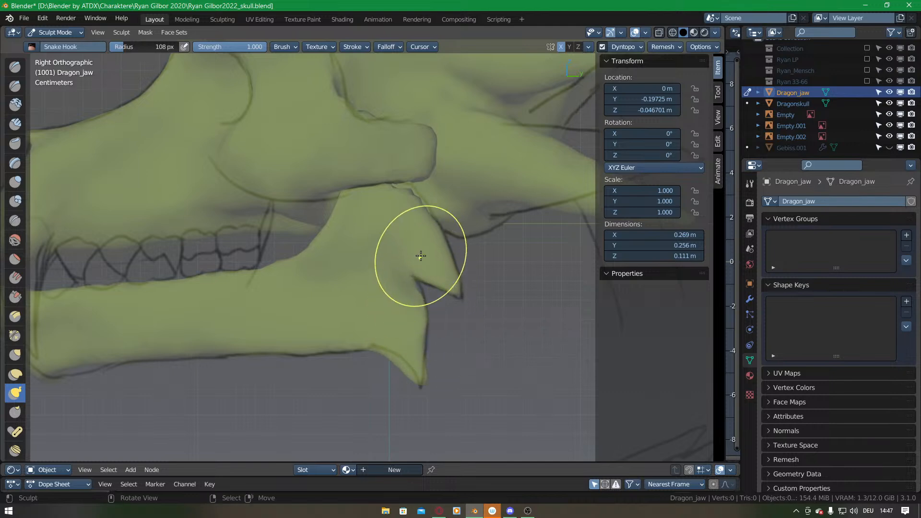
In the front view, pull the upper and lower rear jaw spikes out to the reference spike tips, about 30 cm wide overall.
{"action": "key", "text": "KP_1"}
{"action": "scroll", "coordinate": [415, 262], "scroll_direction": "up", "scroll_amount": 5}
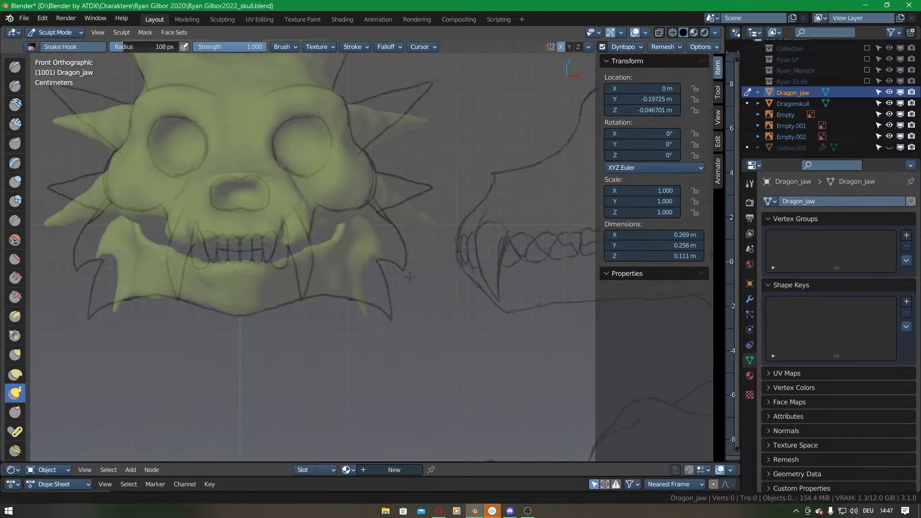
{"action": "middle_click_drag", "start_coordinate": [362, 250], "coordinate": [363, 276], "text": "ctrl"}
{"action": "left_click_drag", "start_coordinate": [364, 292], "coordinate": [384, 302]}
{"action": "left_click_drag", "start_coordinate": [370, 260], "coordinate": [376, 260]}
{"action": "mouse_move", "coordinate": [376, 260]}
{"action": "left_mouse_down"}
{"action": "mouse_move", "coordinate": [370, 284]}
{"action": "mouse_move", "coordinate": [374, 228]}
{"action": "mouse_move", "coordinate": [392, 254]}
{"action": "left_mouse_up"}
{"action": "scroll", "coordinate": [399, 269], "scroll_direction": "up", "scroll_amount": 4}
{"action": "mouse_move", "coordinate": [380, 298]}
{"action": "left_mouse_down"}
{"action": "mouse_move", "coordinate": [407, 280]}
{"action": "mouse_move", "coordinate": [386, 278]}
{"action": "left_mouse_up"}
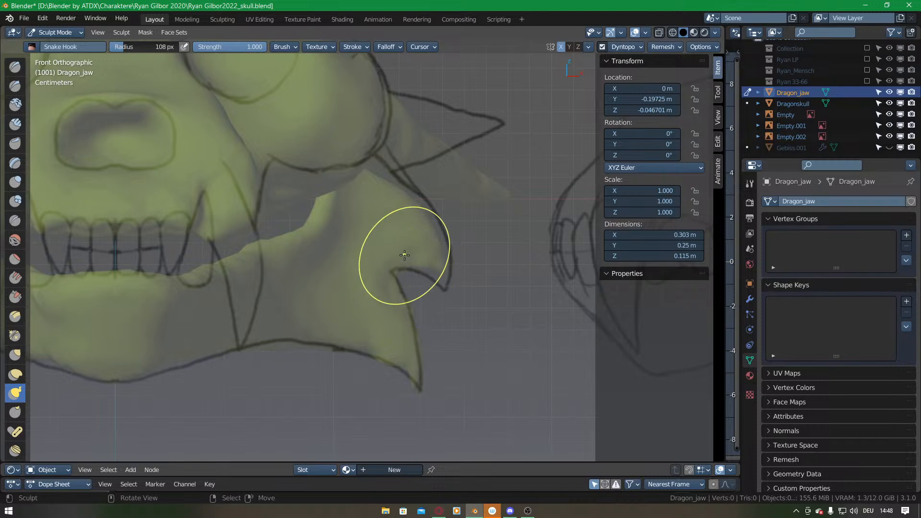
In the side view, refit the upper spike, the top of the rear branch and the lower spike to the reference outline.
{"action": "key", "text": "KP_3"}
{"action": "left_click_drag", "start_coordinate": [460, 236], "coordinate": [474, 282]}
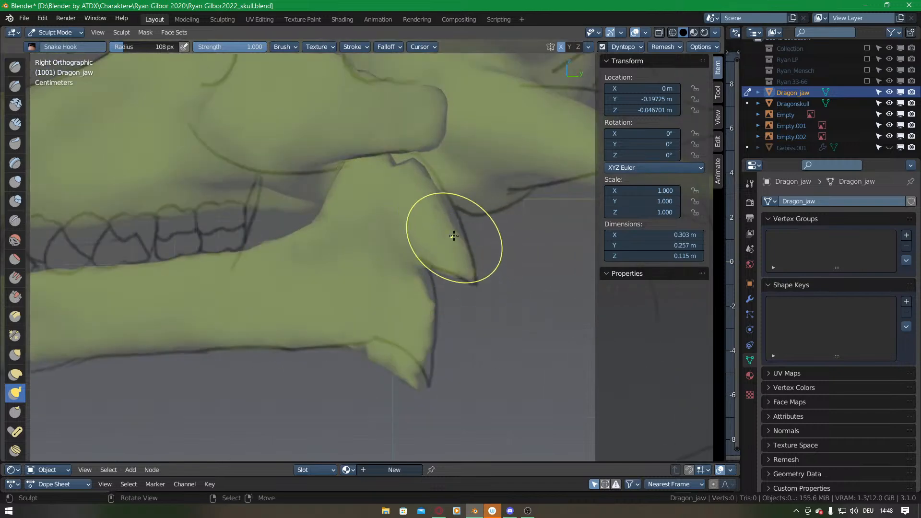
{"action": "left_click_drag", "start_coordinate": [398, 170], "coordinate": [416, 165]}
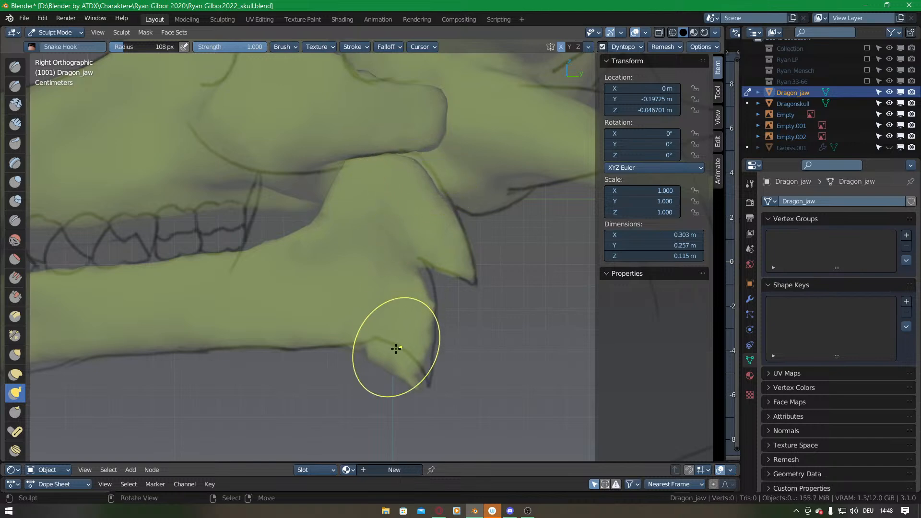
{"action": "mouse_move", "coordinate": [388, 359]}
{"action": "left_mouse_down"}
{"action": "mouse_move", "coordinate": [384, 350]}
{"action": "mouse_move", "coordinate": [406, 367]}
{"action": "left_mouse_up"}
{"action": "left_click_drag", "start_coordinate": [406, 366], "coordinate": [413, 379]}
{"action": "left_click_drag", "start_coordinate": [418, 388], "coordinate": [426, 382]}
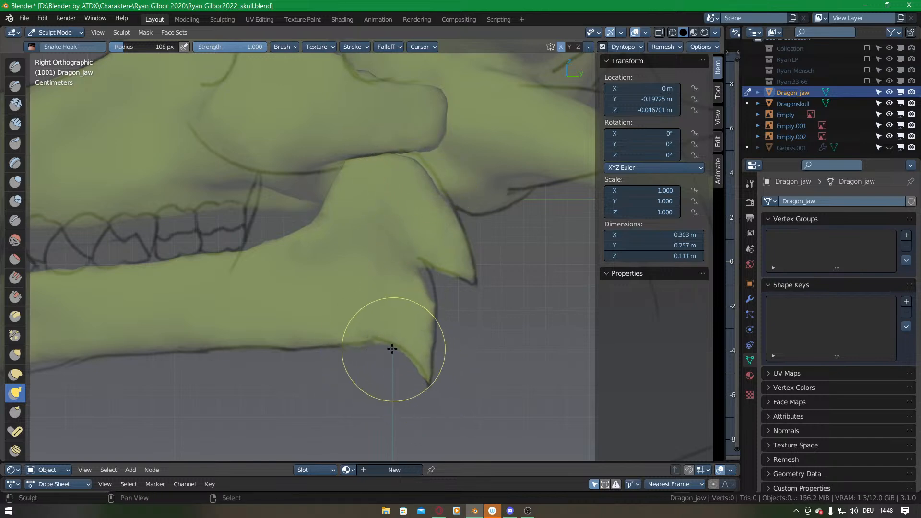
In the side view, nudge the jaw's rear edge above the lower spike onto the reference outline with Snake Hook.
{"action": "left_click_drag", "start_coordinate": [422, 284], "coordinate": [430, 301]}
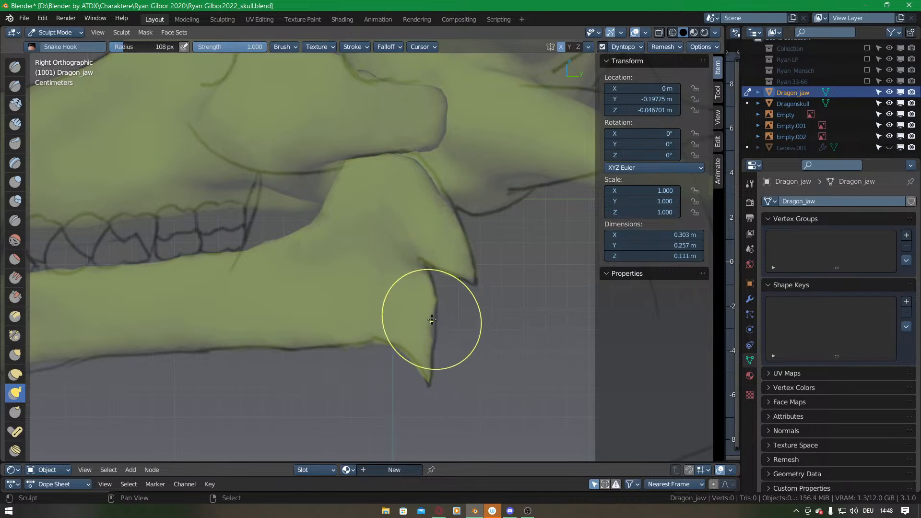
{"action": "middle_click_drag", "start_coordinate": [428, 237], "coordinate": [365, 254], "text": "ctrl"}
{"action": "mouse_move", "coordinate": [365, 254]}
{"action": "middle_mouse_down"}
{"action": "mouse_move", "coordinate": [329, 267]}
{"action": "mouse_move", "coordinate": [428, 284]}
{"action": "mouse_move", "coordinate": [376, 251]}
{"action": "mouse_move", "coordinate": [354, 160]}
{"action": "mouse_move", "coordinate": [392, 176]}
{"action": "mouse_move", "coordinate": [362, 210]}
{"action": "middle_mouse_up"}
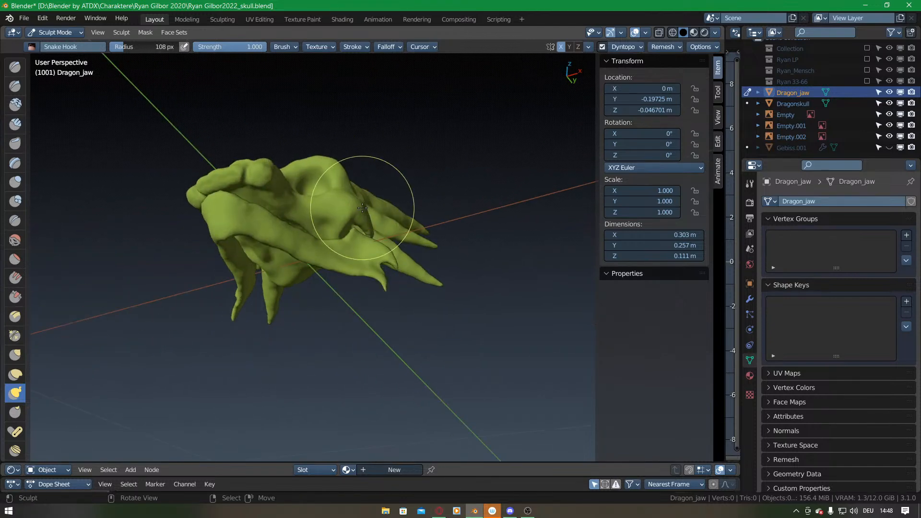
{"action": "middle_click_drag", "start_coordinate": [412, 165], "coordinate": [366, 292]}
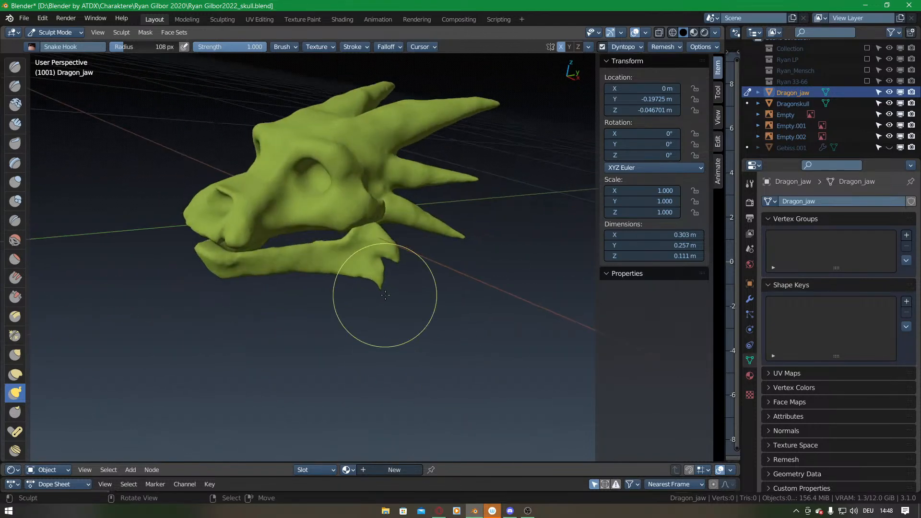
Shape the outer surface of the jaw's rear branch beside the spikes with the Clay brush.
{"action": "scroll", "coordinate": [366, 288], "scroll_direction": "up", "scroll_amount": 6}
{"action": "key", "text": "c"}
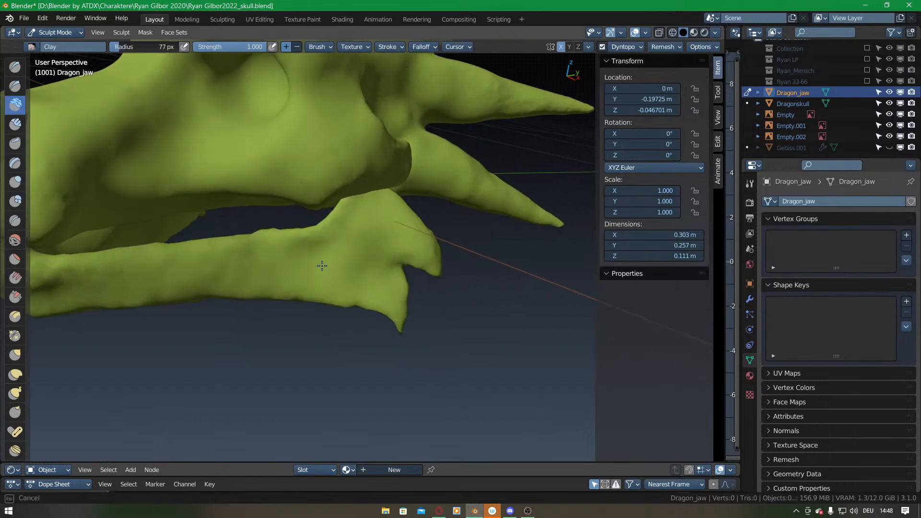
{"action": "middle_click_drag", "start_coordinate": [405, 240], "coordinate": [345, 281]}
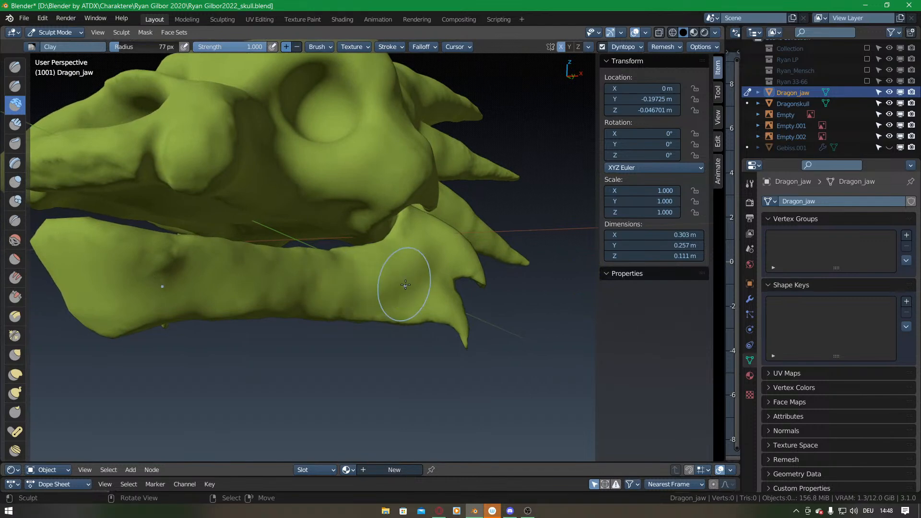
{"action": "middle_click_drag", "start_coordinate": [425, 289], "coordinate": [414, 258]}
{"action": "mouse_move", "coordinate": [431, 263]}
{"action": "left_mouse_down"}
{"action": "mouse_move", "coordinate": [458, 269]}
{"action": "mouse_move", "coordinate": [457, 243]}
{"action": "mouse_move", "coordinate": [470, 214]}
{"action": "left_mouse_up"}
Adjust the curve of both jaw arms from below and from the side with the Snake Hook brush.
{"action": "mouse_move", "coordinate": [429, 184]}
{"action": "middle_mouse_down"}
{"action": "mouse_move", "coordinate": [469, 288]}
{"action": "mouse_move", "coordinate": [347, 312]}
{"action": "mouse_move", "coordinate": [415, 311]}
{"action": "mouse_move", "coordinate": [421, 245]}
{"action": "mouse_move", "coordinate": [353, 261]}
{"action": "mouse_move", "coordinate": [425, 250]}
{"action": "mouse_move", "coordinate": [411, 236]}
{"action": "mouse_move", "coordinate": [393, 247]}
{"action": "middle_mouse_up"}
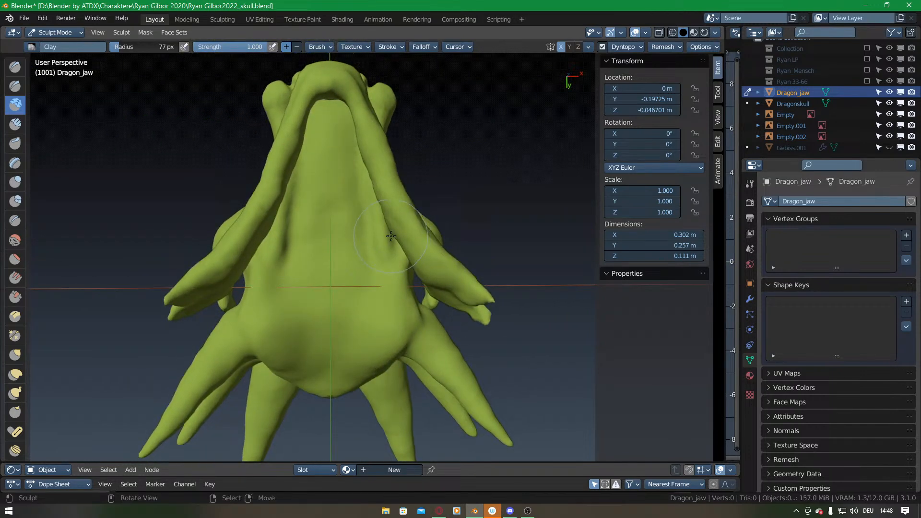
{"action": "key", "text": "k"}
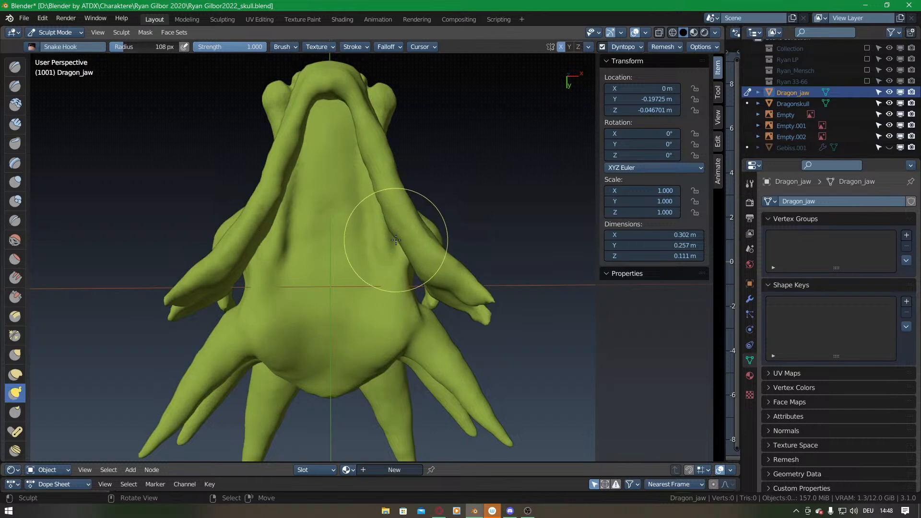
{"action": "left_click_drag", "start_coordinate": [395, 233], "coordinate": [390, 238]}
{"action": "middle_click_drag", "start_coordinate": [387, 237], "coordinate": [367, 249]}
{"action": "left_click_drag", "start_coordinate": [367, 250], "coordinate": [378, 246]}
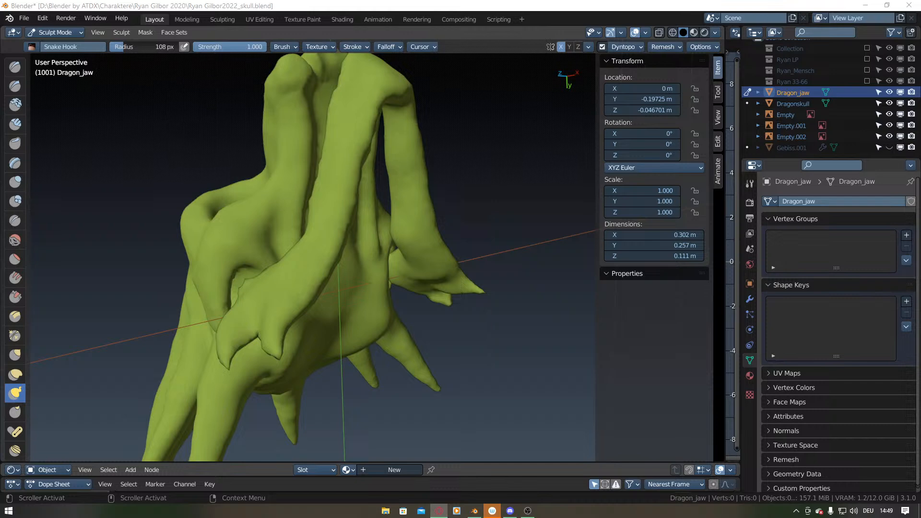
{"action": "left_click", "coordinate": [573, 11]}
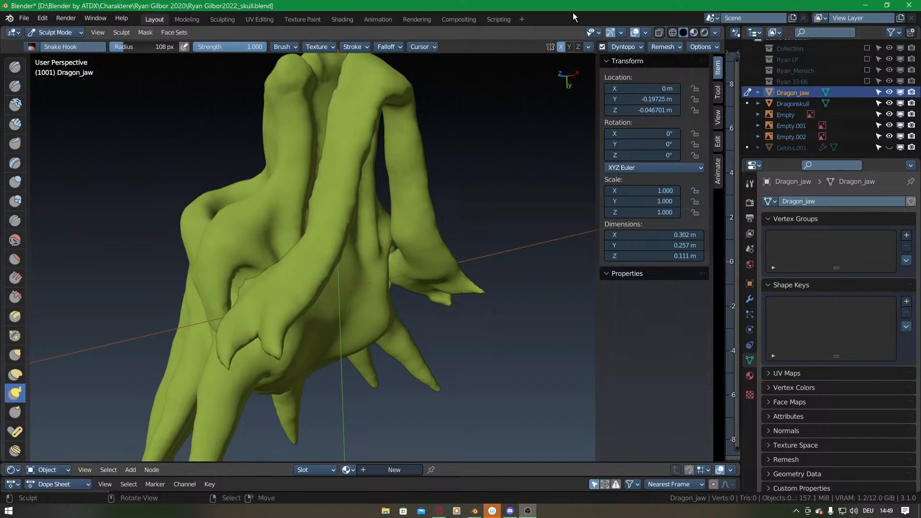
{"action": "mouse_move", "coordinate": [474, 196]}
{"action": "middle_mouse_down"}
{"action": "mouse_move", "coordinate": [365, 211]}
{"action": "mouse_move", "coordinate": [319, 199]}
{"action": "mouse_move", "coordinate": [340, 251]}
{"action": "mouse_move", "coordinate": [358, 208]}
{"action": "mouse_move", "coordinate": [354, 172]}
{"action": "middle_mouse_up"}
{"action": "left_click_drag", "start_coordinate": [344, 139], "coordinate": [357, 143]}
{"action": "mouse_move", "coordinate": [360, 138]}
{"action": "middle_mouse_down"}
{"action": "mouse_move", "coordinate": [329, 282]}
{"action": "mouse_move", "coordinate": [307, 266]}
{"action": "mouse_move", "coordinate": [328, 260]}
{"action": "middle_mouse_up"}
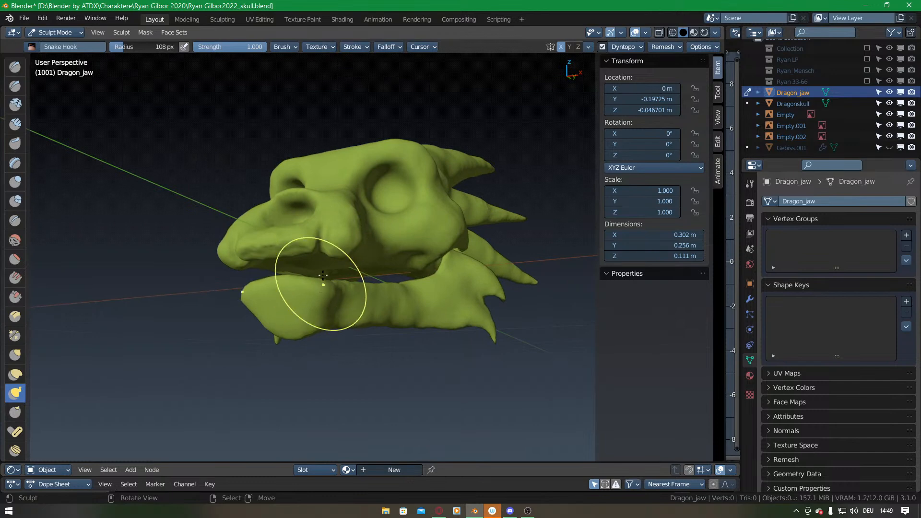
Shape the outer side of the jaw arm between the chin and the rear branch with the Clay brush.
{"action": "mouse_move", "coordinate": [309, 298]}
{"action": "middle_mouse_down"}
{"action": "mouse_move", "coordinate": [309, 309]}
{"action": "mouse_move", "coordinate": [346, 283]}
{"action": "mouse_move", "coordinate": [408, 262]}
{"action": "mouse_move", "coordinate": [438, 283]}
{"action": "mouse_move", "coordinate": [455, 273]}
{"action": "mouse_move", "coordinate": [422, 316]}
{"action": "middle_mouse_up"}
{"action": "scroll", "coordinate": [418, 259], "scroll_direction": "up", "scroll_amount": 3}
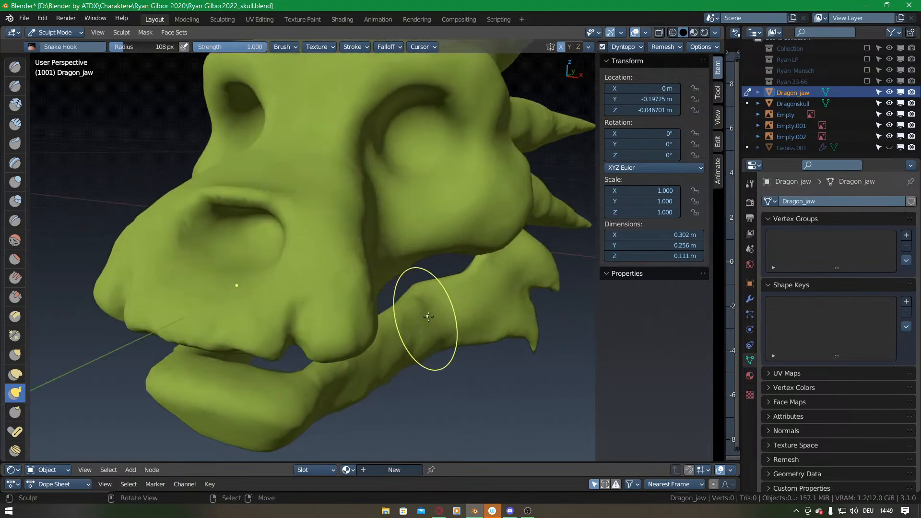
{"action": "key", "text": "c"}
{"action": "left_click_drag", "start_coordinate": [429, 305], "coordinate": [431, 329]}
{"action": "middle_click_drag", "start_coordinate": [422, 336], "coordinate": [411, 339]}
{"action": "key", "text": "k"}
Switch the jaw to Object Mode, unhide the teeth object Gebiss.001 and clear the selection.
{"action": "mouse_move", "coordinate": [405, 274]}
{"action": "middle_mouse_down"}
{"action": "mouse_move", "coordinate": [442, 294]}
{"action": "mouse_move", "coordinate": [433, 294]}
{"action": "mouse_move", "coordinate": [396, 372]}
{"action": "mouse_move", "coordinate": [401, 365]}
{"action": "middle_mouse_up"}
{"action": "scroll", "coordinate": [411, 324], "scroll_direction": "down", "scroll_amount": 3}
{"action": "middle_click_drag", "start_coordinate": [408, 324], "coordinate": [413, 320]}
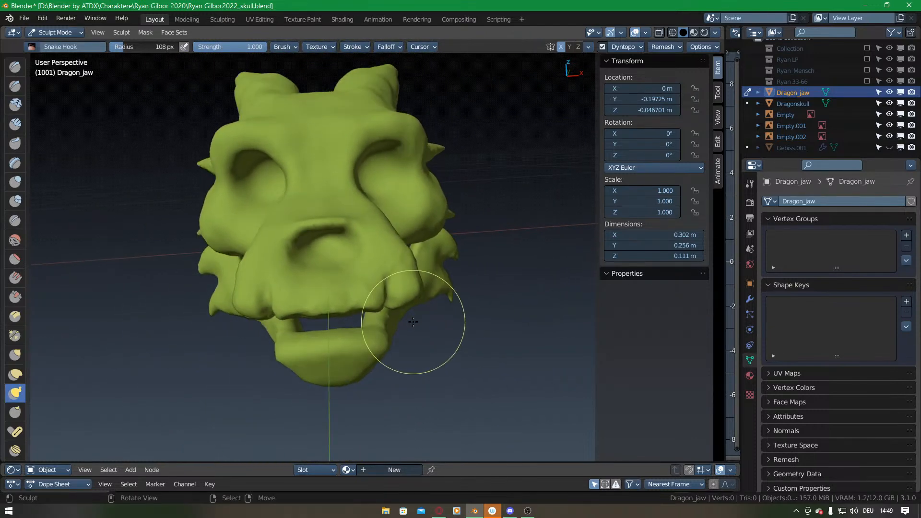
{"action": "mouse_move", "coordinate": [406, 375]}
{"action": "middle_mouse_down"}
{"action": "mouse_move", "coordinate": [393, 235]}
{"action": "mouse_move", "coordinate": [457, 243]}
{"action": "mouse_move", "coordinate": [398, 232]}
{"action": "mouse_move", "coordinate": [405, 257]}
{"action": "middle_mouse_up"}
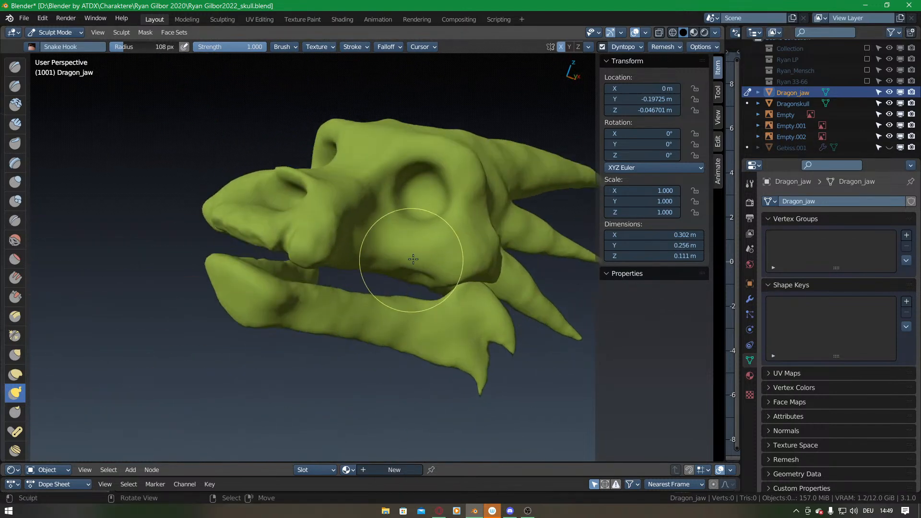
{"action": "key", "text": "ctrl+Tab"}
{"action": "left_click", "coordinate": [336, 268]}
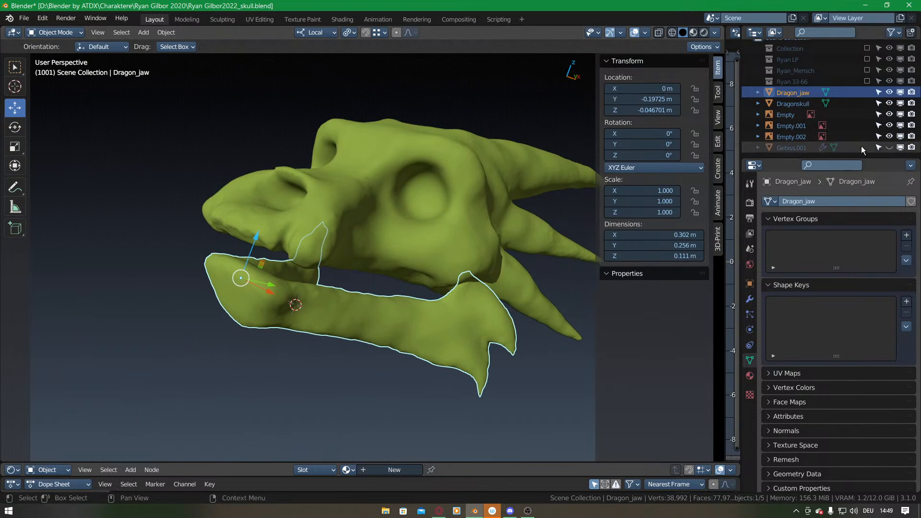
{"action": "left_click", "coordinate": [889, 148]}
{"action": "left_click", "coordinate": [536, 252]}
{"action": "middle_click_drag", "start_coordinate": [479, 237], "coordinate": [440, 249]}
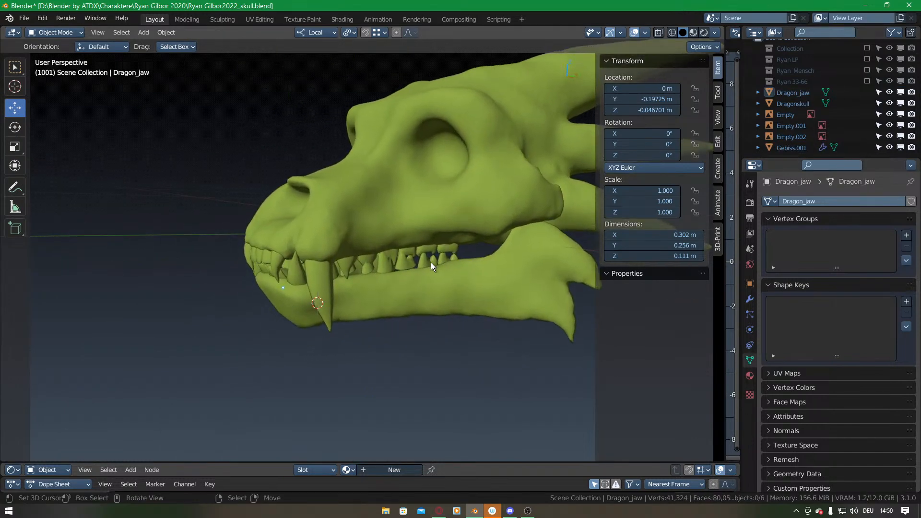
Select the teeth object Gebiss.001 and open it in Edit Mode.
{"action": "key", "text": "ctrl+Tab"}
{"action": "left_click", "coordinate": [343, 266]}
{"action": "left_click", "coordinate": [392, 261]}
{"action": "key", "text": "ctrl+Tab"}
{"action": "left_click", "coordinate": [477, 267]}
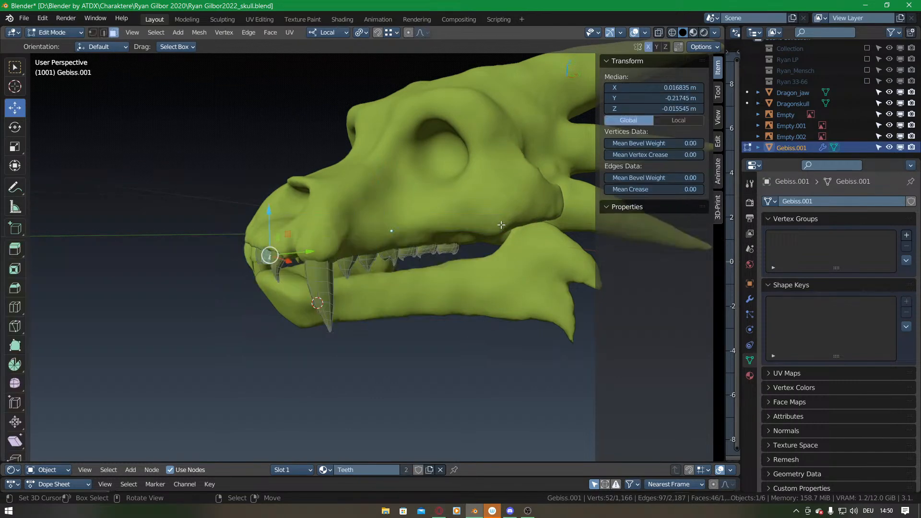
Set the solid viewport shading color to Random so skull, jaw and teeth have different colors.
{"action": "left_click", "coordinate": [716, 33]}
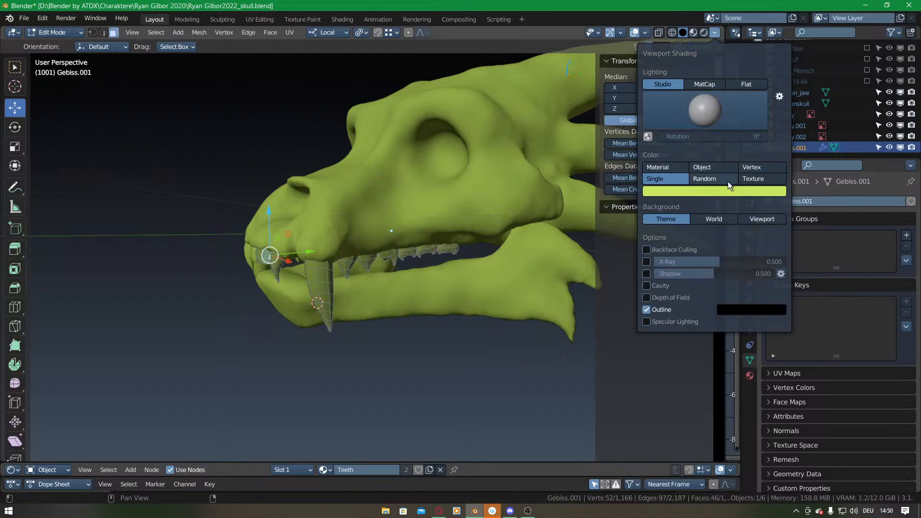
{"action": "left_click", "coordinate": [713, 180]}
{"action": "middle_click_drag", "start_coordinate": [446, 281], "coordinate": [427, 285]}
Deselect the upper teeth and reveal the hidden lower teeth of Gebiss.001.
{"action": "key", "text": "alt+a"}
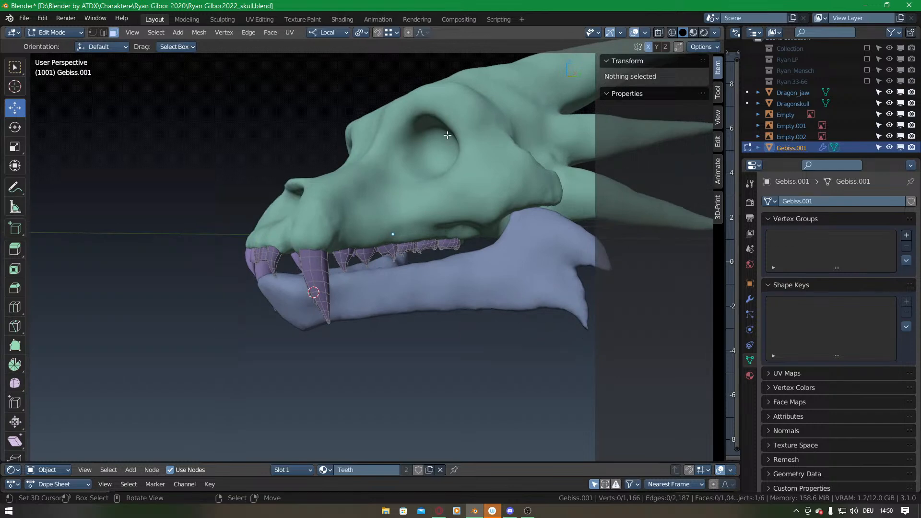
{"action": "middle_click_drag", "start_coordinate": [401, 224], "coordinate": [399, 217]}
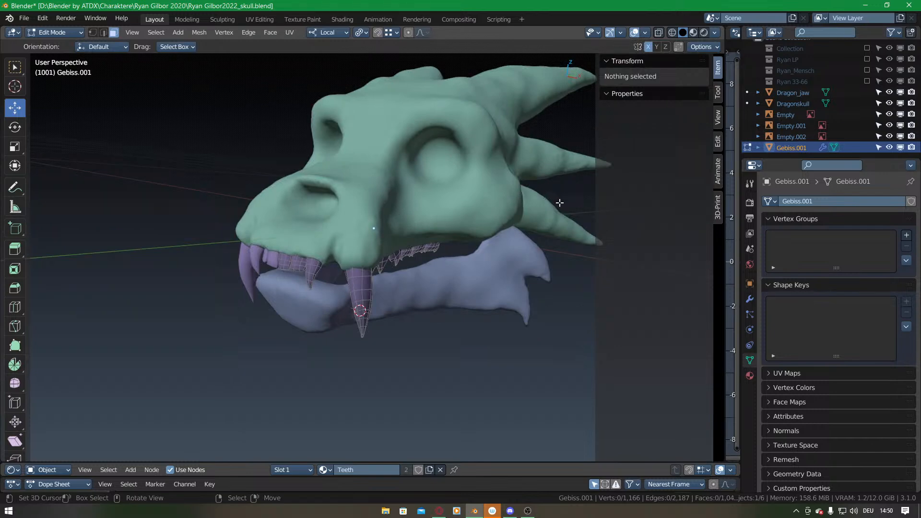
{"action": "middle_click_drag", "start_coordinate": [560, 199], "coordinate": [452, 248]}
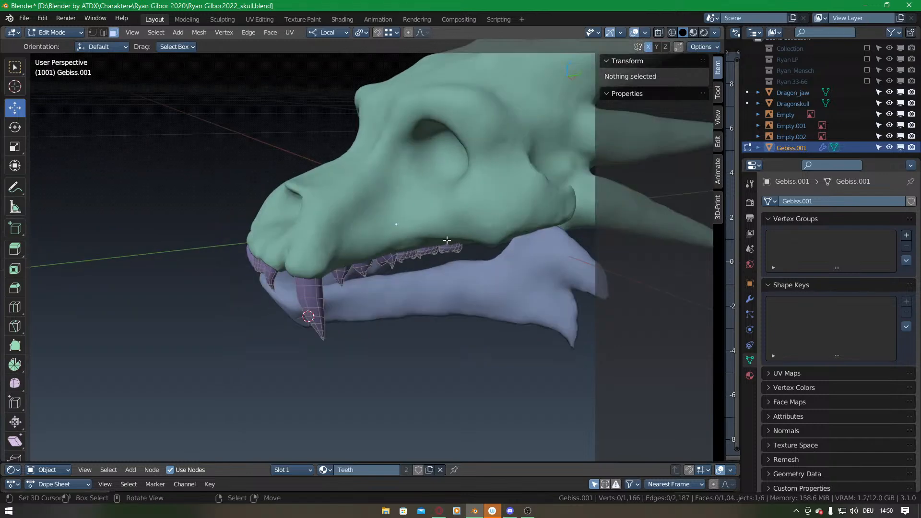
{"action": "key", "text": "alt+h"}
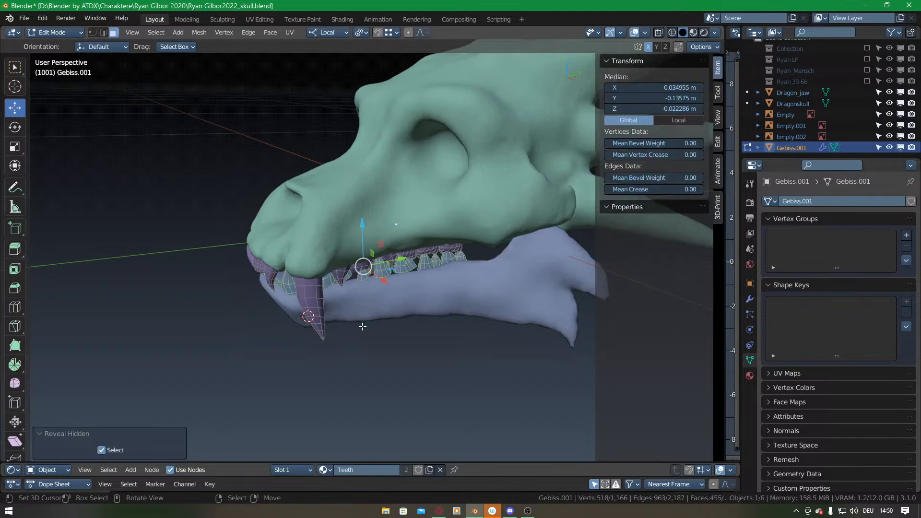
{"action": "middle_click_drag", "start_coordinate": [372, 319], "coordinate": [332, 275]}
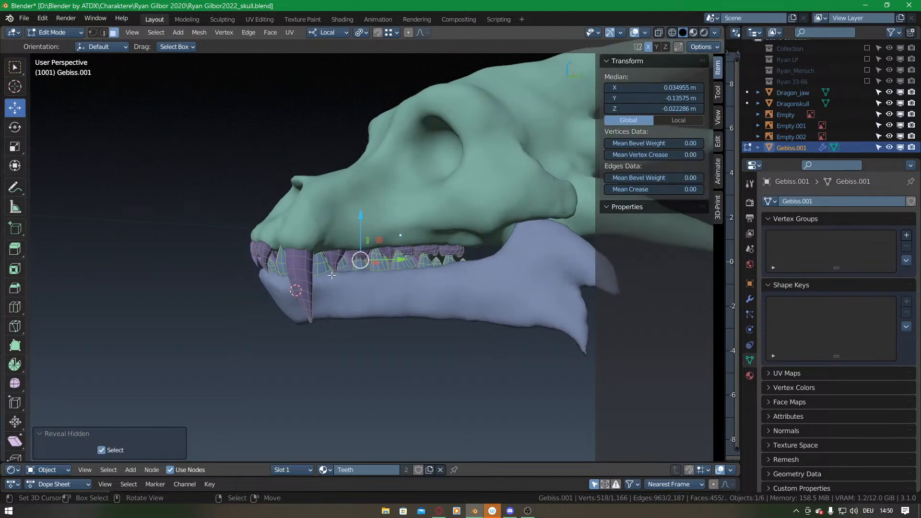
In the side view, select the whole third lower tooth behind the large fang and delete it.
{"action": "key", "text": "KP_3"}
{"action": "scroll", "coordinate": [366, 279], "scroll_direction": "up", "scroll_amount": 5}
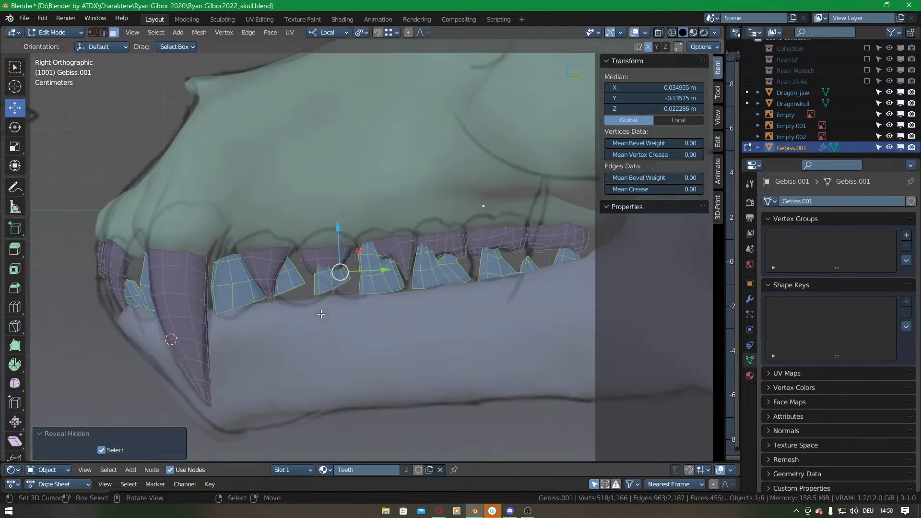
{"action": "middle_click_drag", "start_coordinate": [323, 293], "coordinate": [317, 293], "text": "shift"}
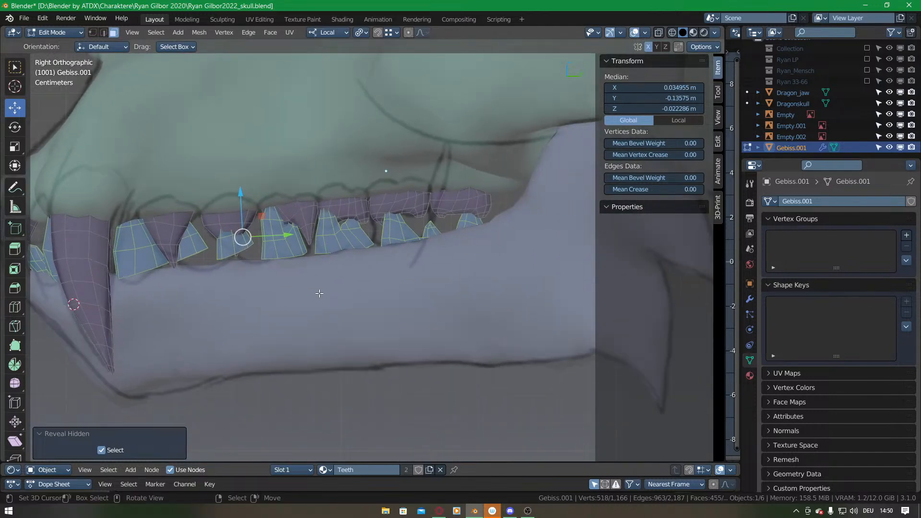
{"action": "left_click", "coordinate": [196, 250]}
{"action": "key", "text": "ctrl+l"}
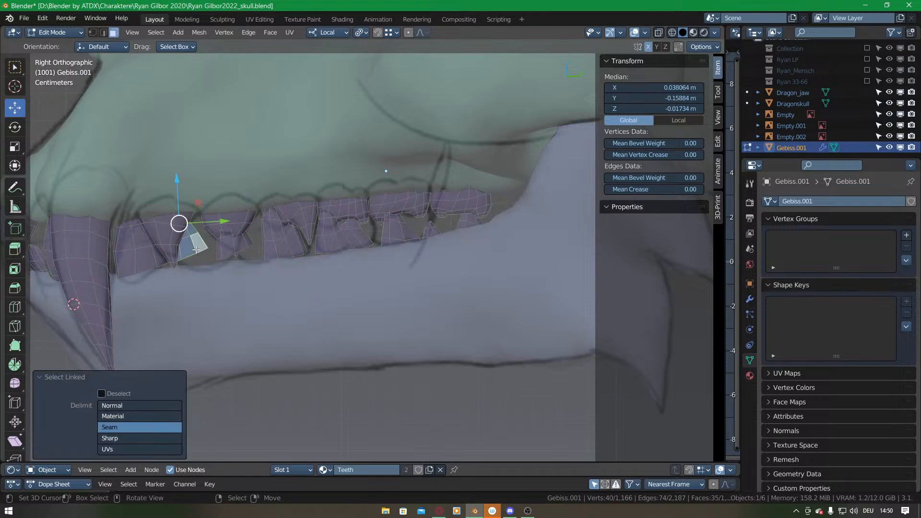
{"action": "left_click", "coordinate": [224, 253]}
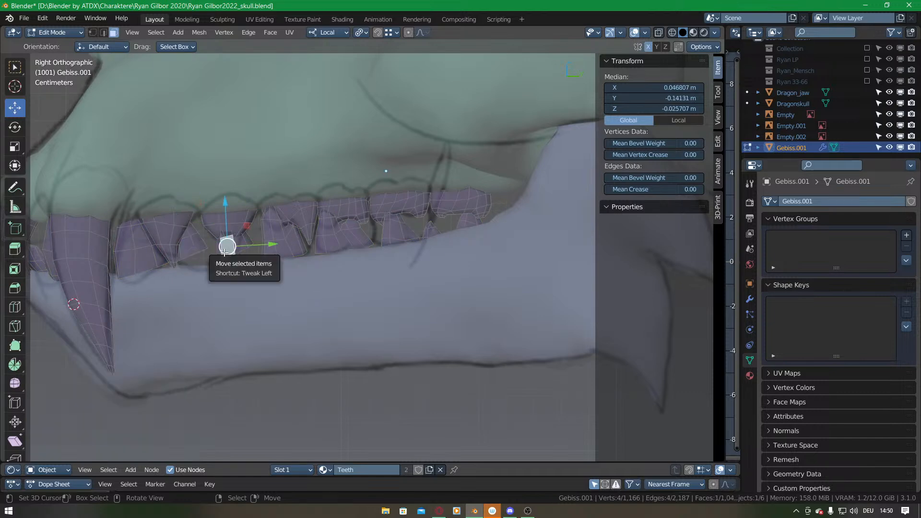
{"action": "key", "text": "ctrl+l"}
{"action": "scroll", "coordinate": [223, 250], "scroll_direction": "down", "scroll_amount": 3}
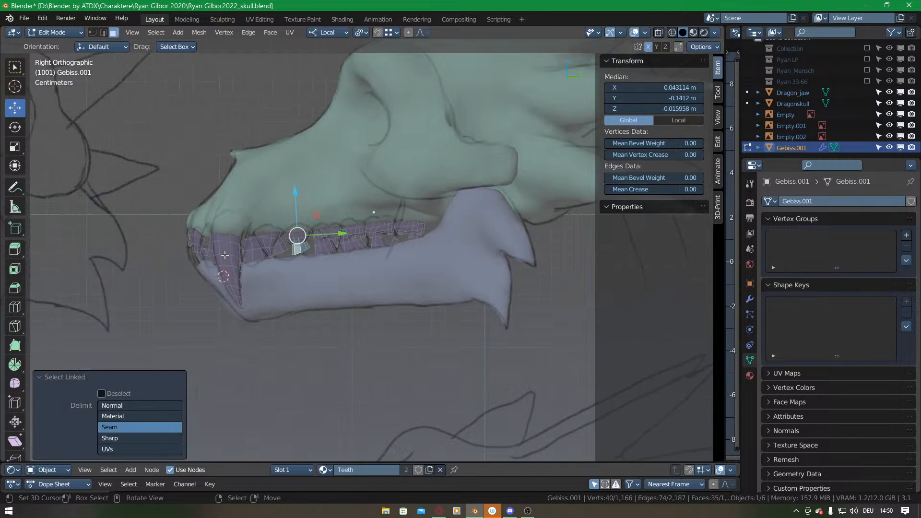
{"action": "key", "text": "x"}
{"action": "left_click", "coordinate": [224, 255]}
Move the first lower tooth behind the large fang about 1 mm forward and 1.7 mm down onto the reference tooth.
{"action": "scroll", "coordinate": [224, 254], "scroll_direction": "up", "scroll_amount": 4}
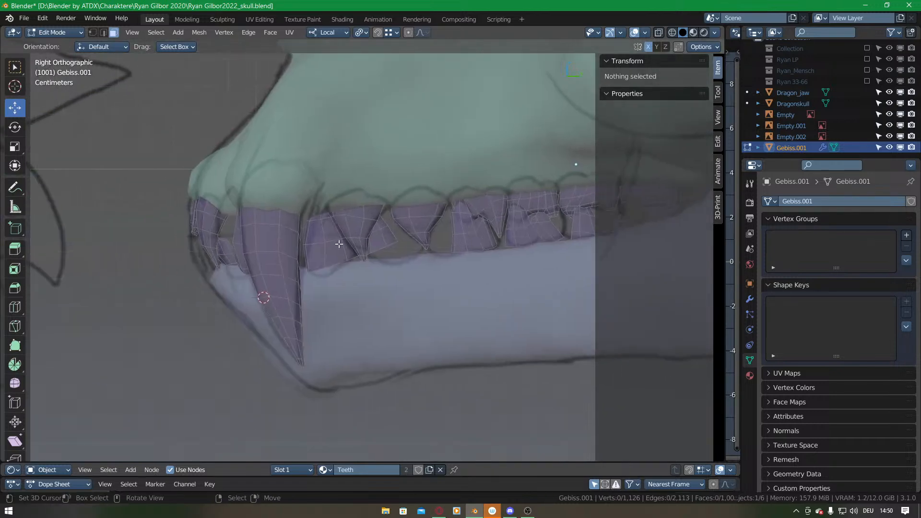
{"action": "left_click", "coordinate": [327, 245]}
{"action": "key", "text": "ctrl+l"}
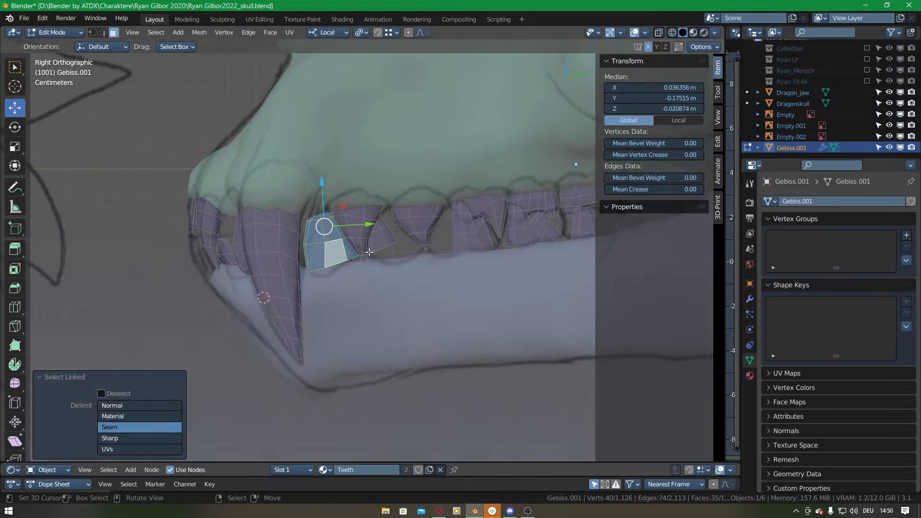
{"action": "key", "text": "g"}
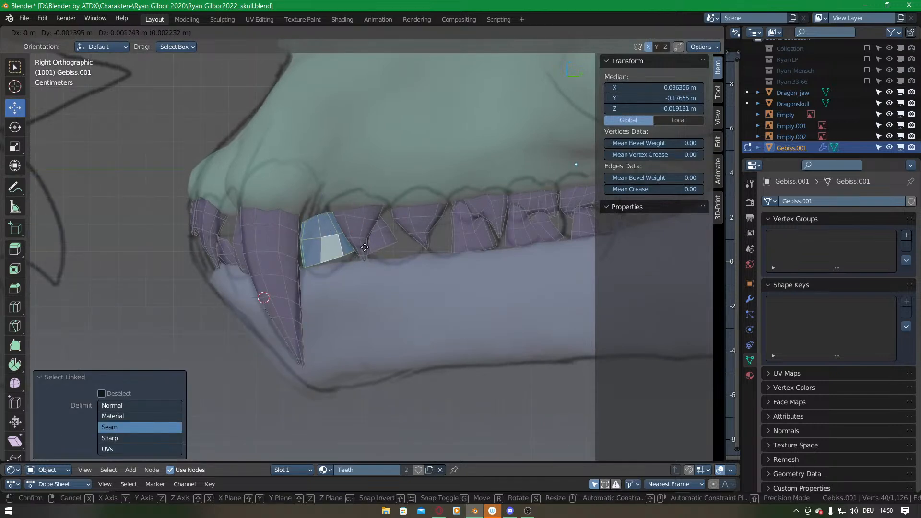
{"action": "left_click", "coordinate": [366, 256]}
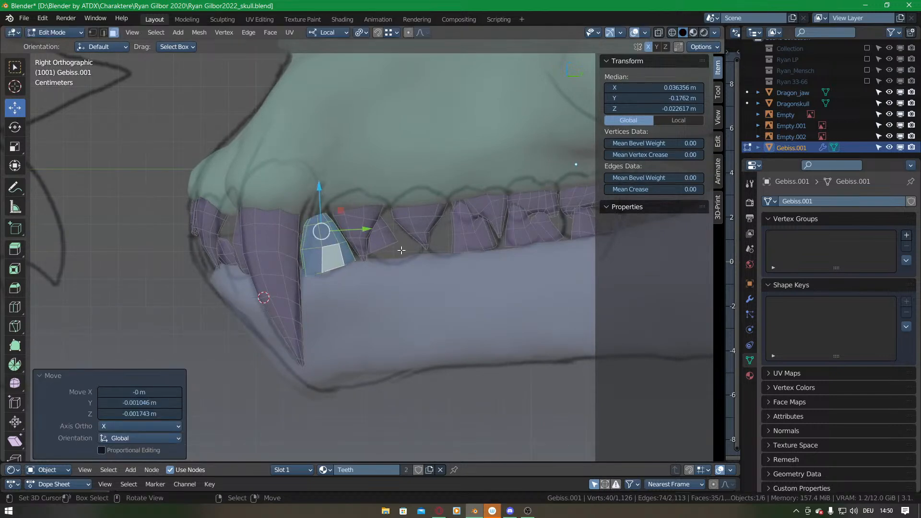
Move the second lower tooth behind the large fang about 7.5 mm back and 6.5 mm down, and rotate it to match the reference tooth.
{"action": "left_click", "coordinate": [384, 244]}
{"action": "key", "text": "ctrl+l"}
{"action": "key", "text": "g"}
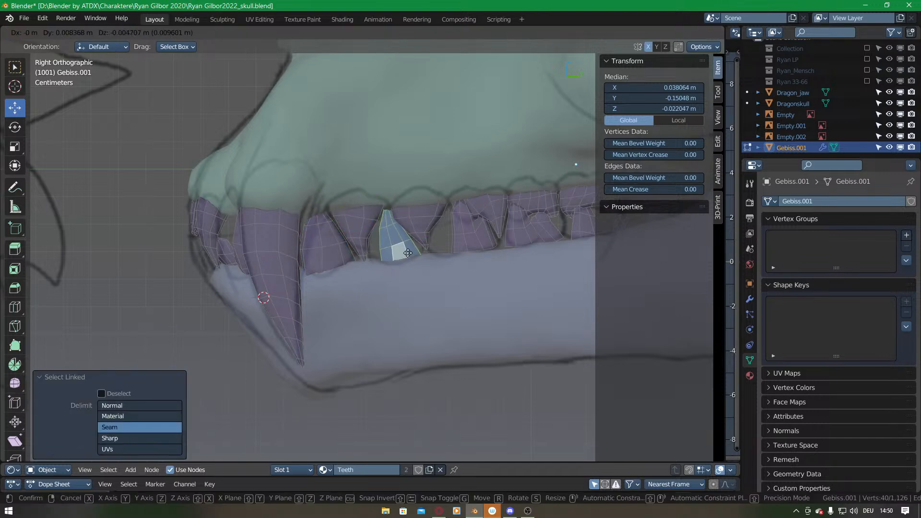
{"action": "left_click", "coordinate": [405, 259]}
{"action": "key", "text": "r"}
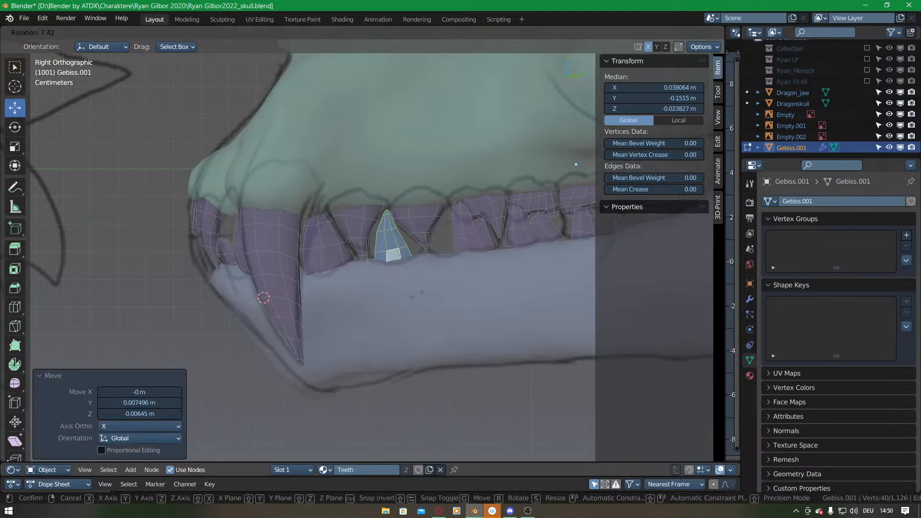
{"action": "left_click", "coordinate": [417, 294]}
Reshape the second lower tooth behind the large fang with Snake Hook to match the side reference.
{"action": "key", "text": "ctrl+Tab"}
{"action": "left_click", "coordinate": [420, 366]}
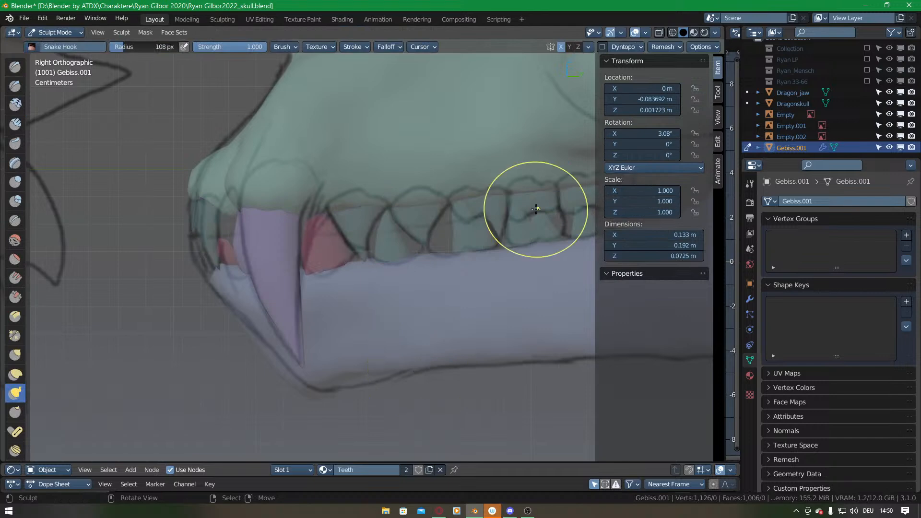
{"action": "scroll", "coordinate": [304, 267], "scroll_direction": "up", "scroll_amount": 4}
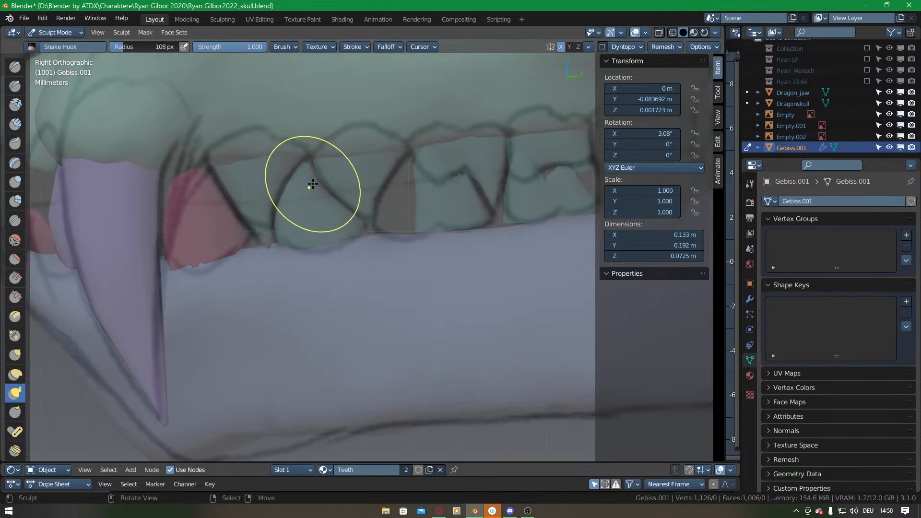
{"action": "scroll", "coordinate": [368, 258], "scroll_direction": "down", "scroll_amount": 3}
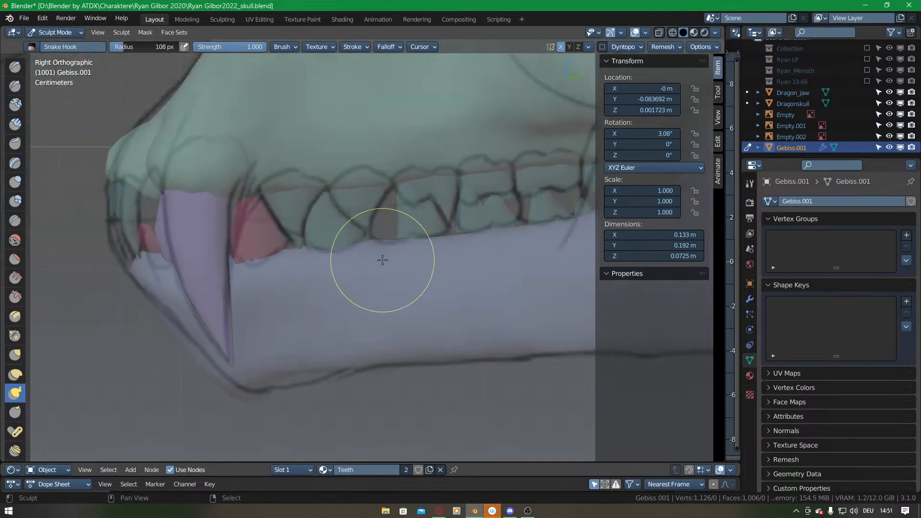
Select the whole third lower tooth behind the large fang and move it forward and down onto its reference tooth.
{"action": "key", "text": "Tab"}
{"action": "key", "text": "alt+a"}
{"action": "left_click", "coordinate": [353, 214]}
{"action": "key", "text": "ctrl+l"}
{"action": "key", "text": "g"}
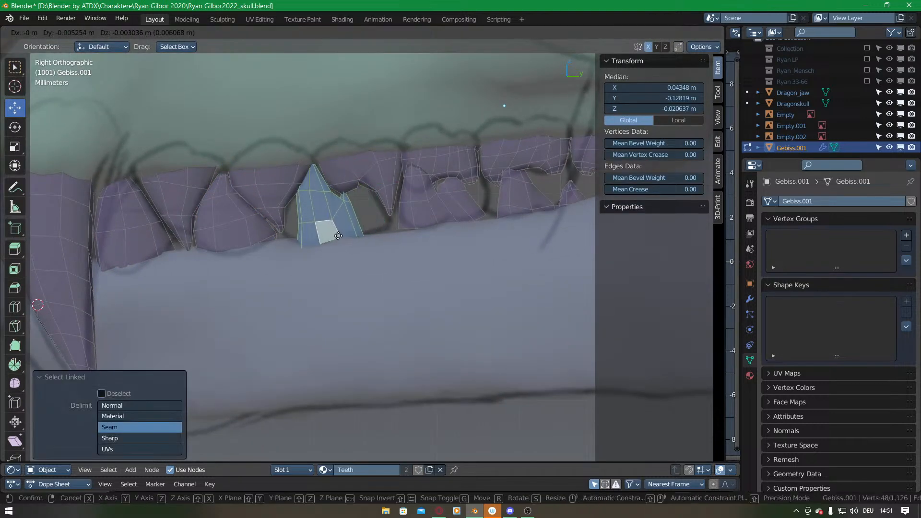
{"action": "left_click", "coordinate": [345, 246]}
{"action": "key", "text": "g"}
{"action": "left_click", "coordinate": [344, 251]}
Reshape the third lower tooth with Snake Hook so its cusps and edges follow the reference outline.
{"action": "key", "text": "ctrl+Tab"}
{"action": "left_click", "coordinate": [344, 307]}
{"action": "mouse_move", "coordinate": [308, 248]}
{"action": "left_mouse_down"}
{"action": "mouse_move", "coordinate": [292, 244]}
{"action": "mouse_move", "coordinate": [302, 213]}
{"action": "mouse_move", "coordinate": [358, 209]}
{"action": "left_mouse_up"}
{"action": "left_click_drag", "start_coordinate": [356, 208], "coordinate": [372, 235]}
{"action": "left_click_drag", "start_coordinate": [373, 235], "coordinate": [362, 185]}
{"action": "middle_click_drag", "start_coordinate": [322, 191], "coordinate": [352, 202], "text": "shift"}
{"action": "left_click_drag", "start_coordinate": [341, 179], "coordinate": [341, 183]}
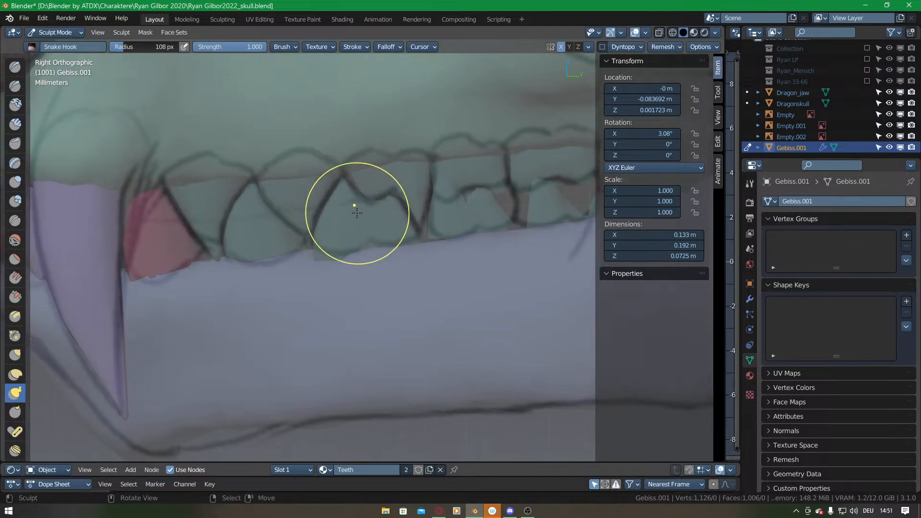
{"action": "middle_click_drag", "start_coordinate": [391, 255], "coordinate": [366, 247], "text": "shift"}
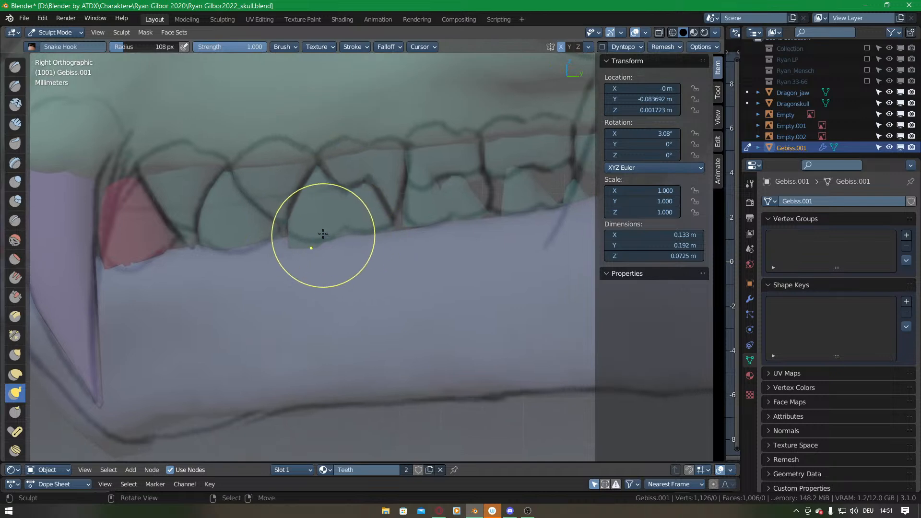
Try to fit the fourth lower tooth to the reference by moving it and reshaping it with Snake Hook.
{"action": "middle_click_drag", "start_coordinate": [428, 222], "coordinate": [344, 233], "text": "shift"}
{"action": "key", "text": "ctrl+Tab"}
{"action": "left_click", "coordinate": [402, 232]}
{"action": "key", "text": "alt+a"}
{"action": "right_click", "coordinate": [359, 223]}
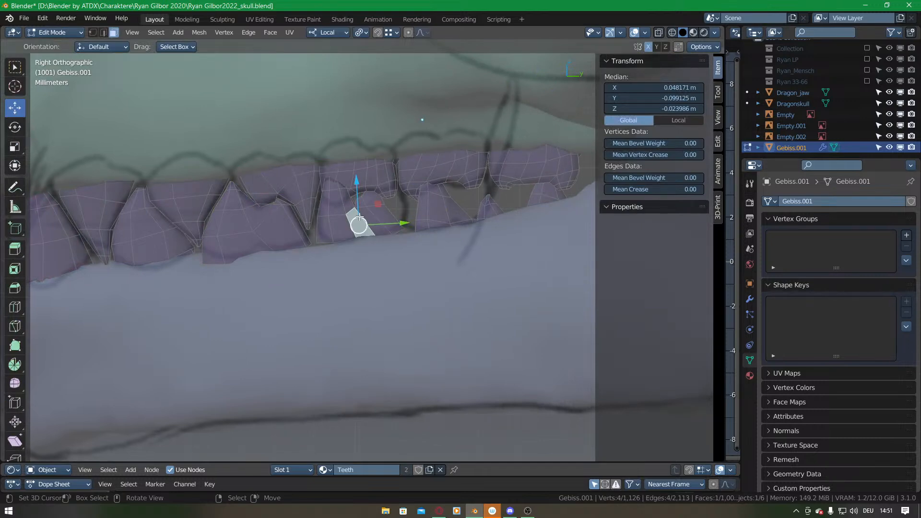
{"action": "key", "text": "l"}
{"action": "key", "text": "g"}
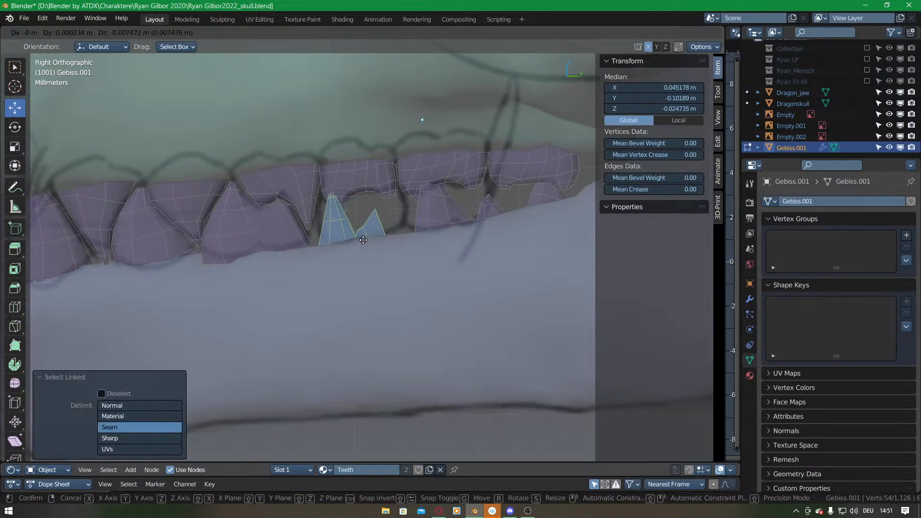
{"action": "left_click", "coordinate": [359, 218]}
{"action": "key", "text": "ctrl+Tab"}
{"action": "left_click", "coordinate": [364, 225]}
{"action": "mouse_move", "coordinate": [334, 183]}
{"action": "left_mouse_down"}
{"action": "mouse_move", "coordinate": [329, 235]}
{"action": "mouse_move", "coordinate": [331, 227]}
{"action": "mouse_move", "coordinate": [296, 246]}
{"action": "mouse_move", "coordinate": [323, 208]}
{"action": "left_mouse_up"}
Delete the faces of the three rearmost lower teeth, starting with the fourth tooth behind the large fang.
{"action": "key", "text": "ctrl+Tab"}
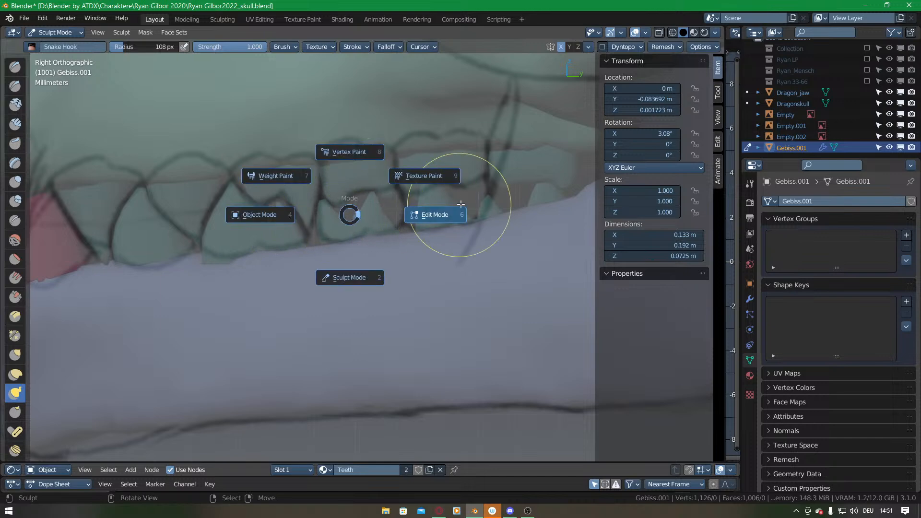
{"action": "left_click", "coordinate": [359, 219]}
{"action": "key", "text": "x"}
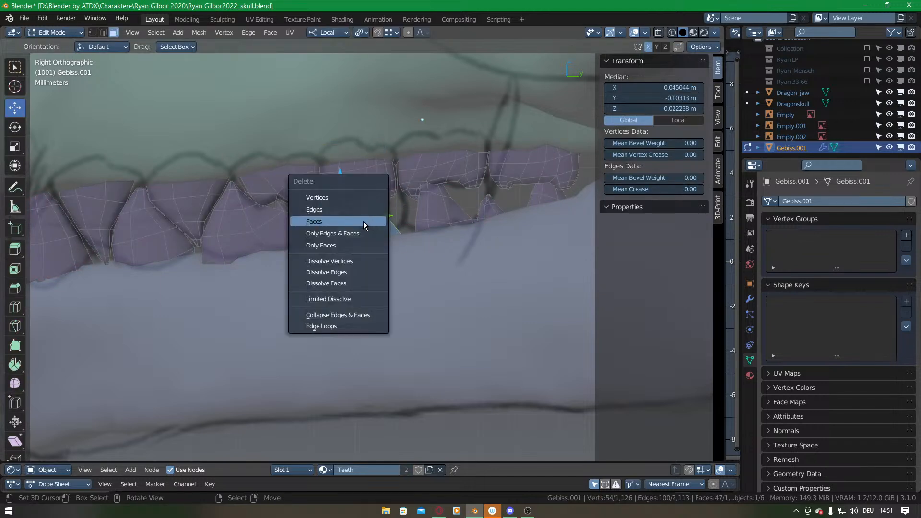
{"action": "left_click", "coordinate": [361, 220]}
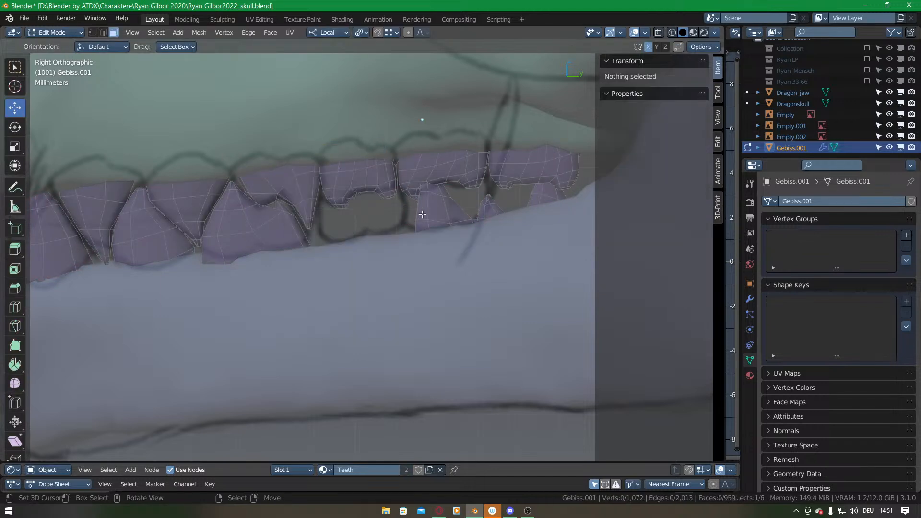
{"action": "key", "text": "l"}
{"action": "key", "text": "g"}
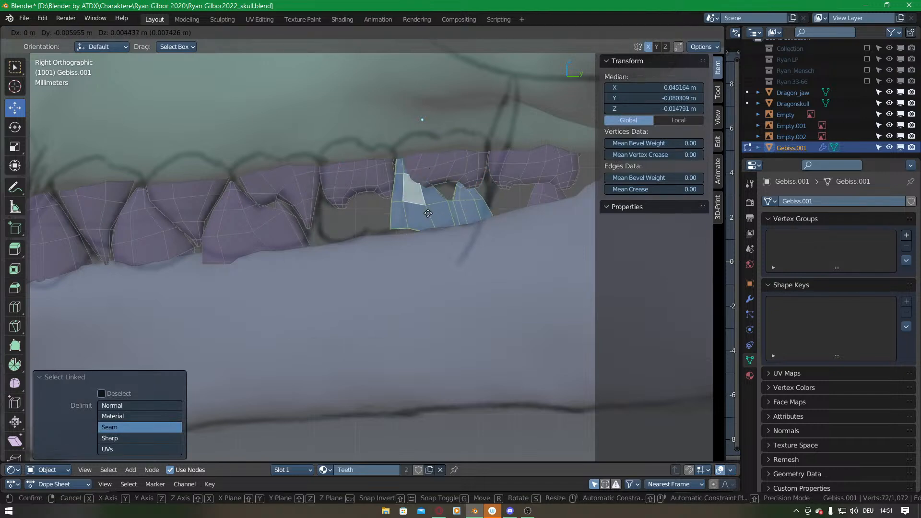
{"action": "right_click", "coordinate": [426, 221]}
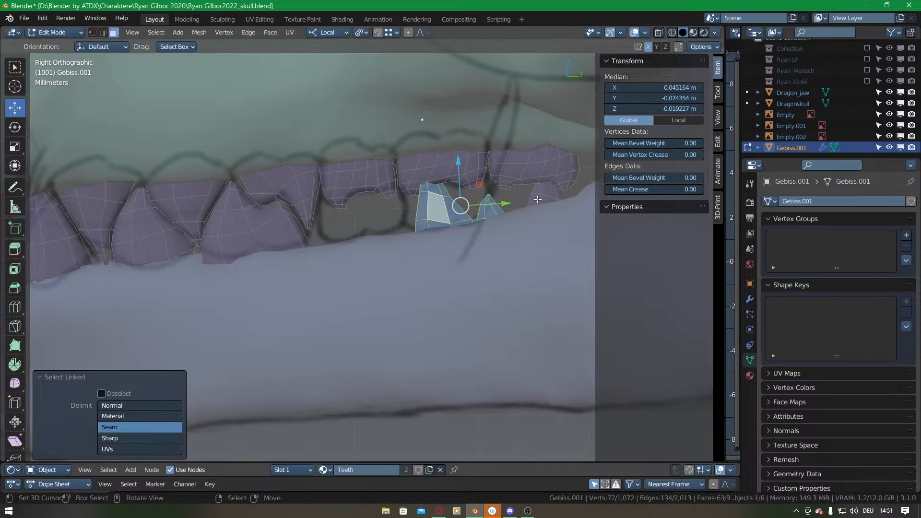
{"action": "key", "text": "l"}
{"action": "key", "text": "x"}
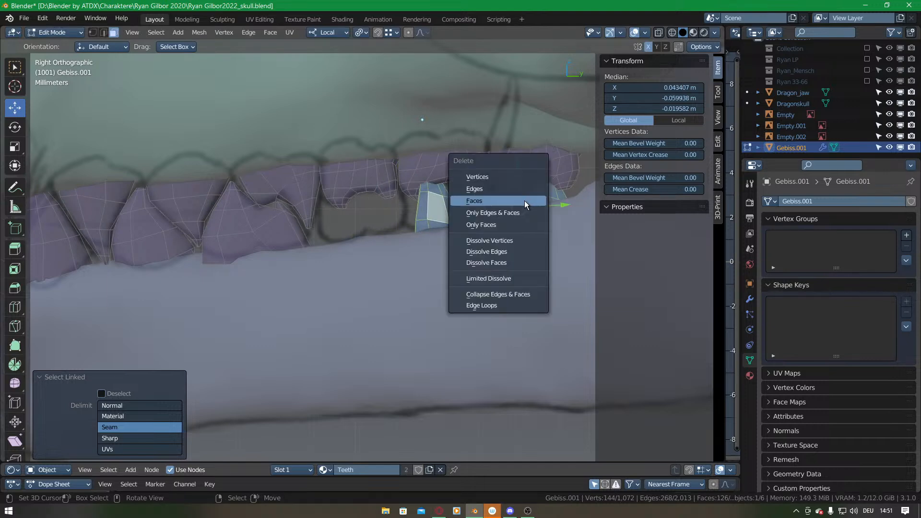
{"action": "left_click", "coordinate": [525, 201]}
Duplicate the three rearmost upper teeth and place the copies about 6.8 mm lower.
{"action": "key", "text": "l"}
{"action": "key", "text": "l"}
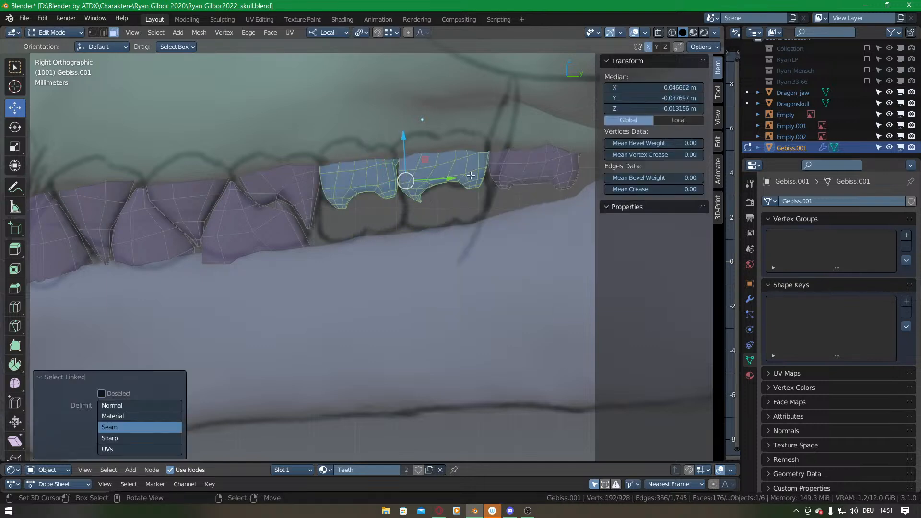
{"action": "key", "text": "l"}
{"action": "key", "text": "shift+d"}
{"action": "left_click", "coordinate": [513, 207]}
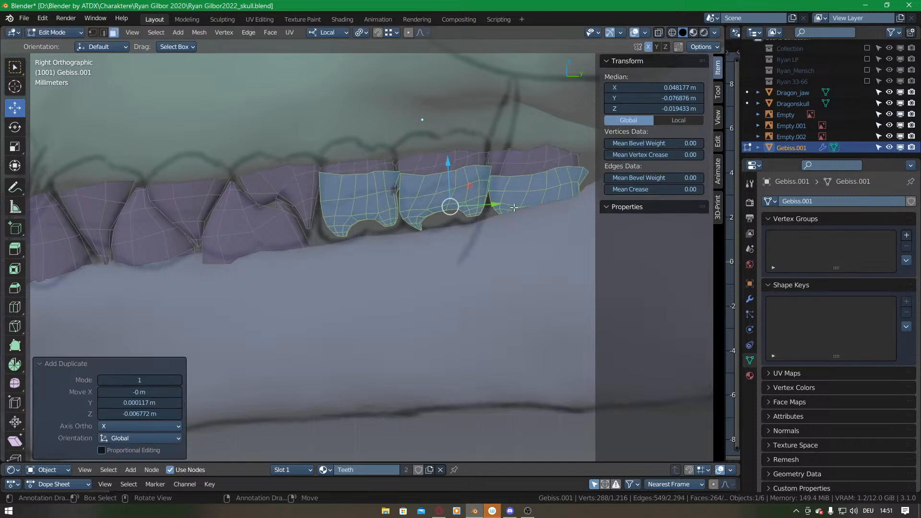
Rotate the three copied teeth upside down and move them about 3.3 mm forward and 0.6 mm up onto the lower jaw.
{"action": "key", "text": "r"}
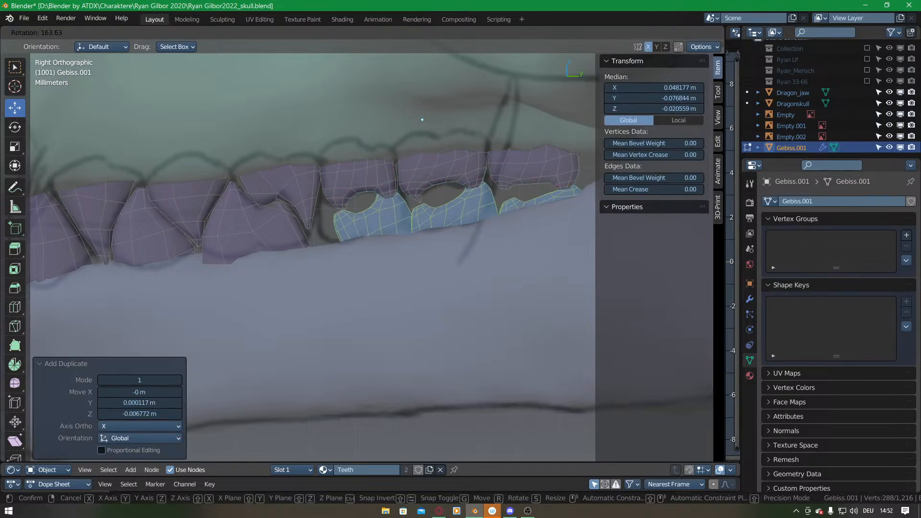
{"action": "left_click", "coordinate": [443, 187]}
{"action": "left_click_drag", "start_coordinate": [455, 210], "coordinate": [440, 208]}
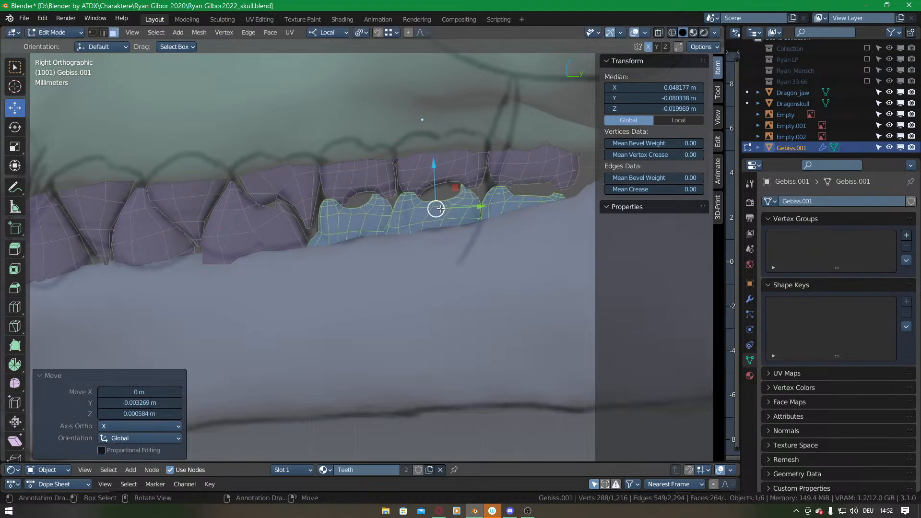
Select the two rearmost copied lower teeth and move them about 5.7 mm back along the jaw.
{"action": "key", "text": "alt+a"}
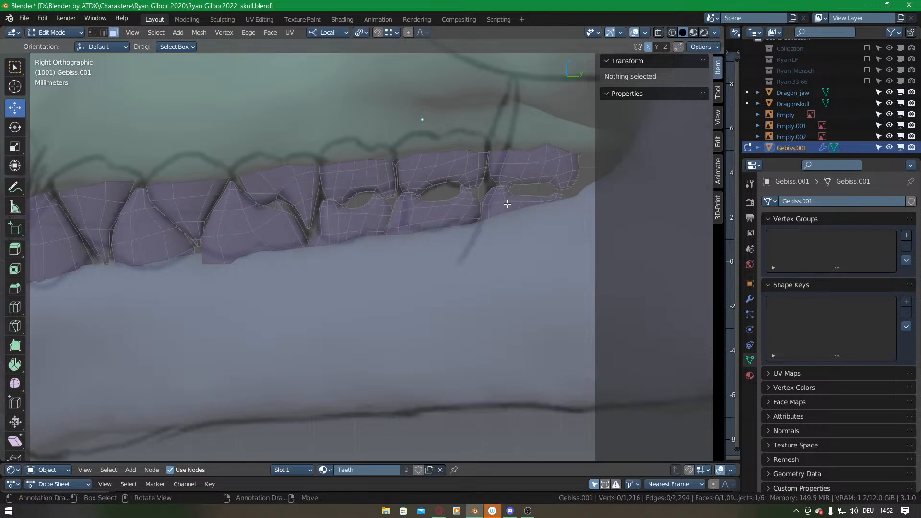
{"action": "key", "text": "l"}
{"action": "key", "text": "g"}
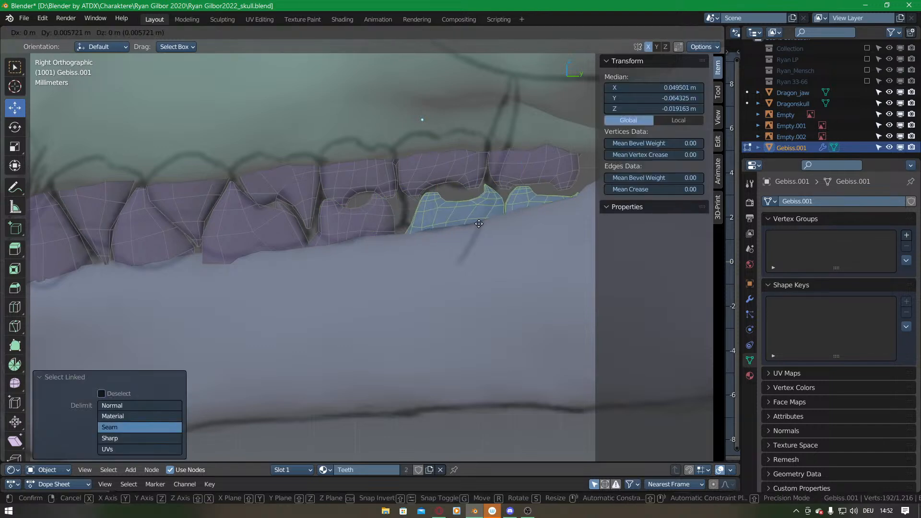
{"action": "left_click", "coordinate": [479, 225]}
Reshape the foremost copied lower tooth with Snake Hook to fill its reference outline.
{"action": "key", "text": "alt+a"}
{"action": "key", "text": "l"}
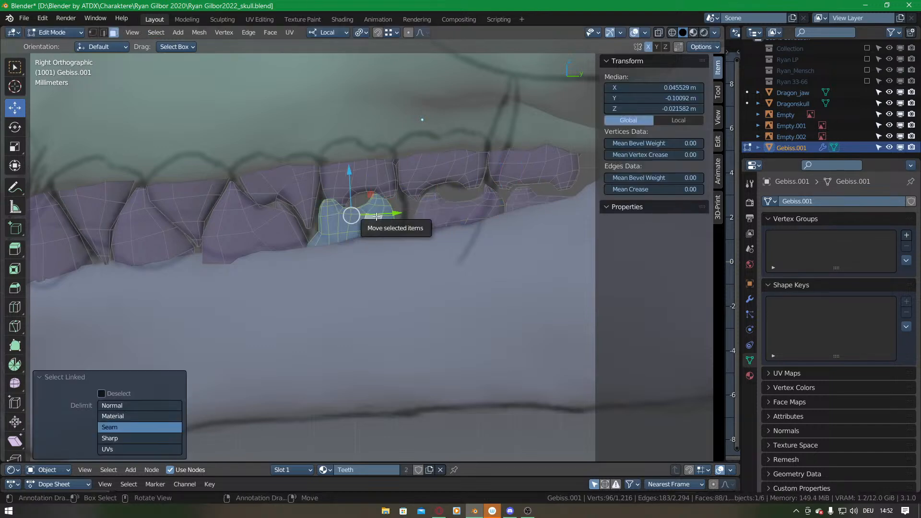
{"action": "key", "text": "ctrl+Tab"}
{"action": "left_click", "coordinate": [377, 270]}
{"action": "middle_click_drag", "start_coordinate": [350, 245], "coordinate": [354, 171], "text": "ctrl"}
{"action": "mouse_move", "coordinate": [288, 224]}
{"action": "left_mouse_down"}
{"action": "mouse_move", "coordinate": [304, 212]}
{"action": "mouse_move", "coordinate": [307, 193]}
{"action": "mouse_move", "coordinate": [381, 178]}
{"action": "left_mouse_up"}
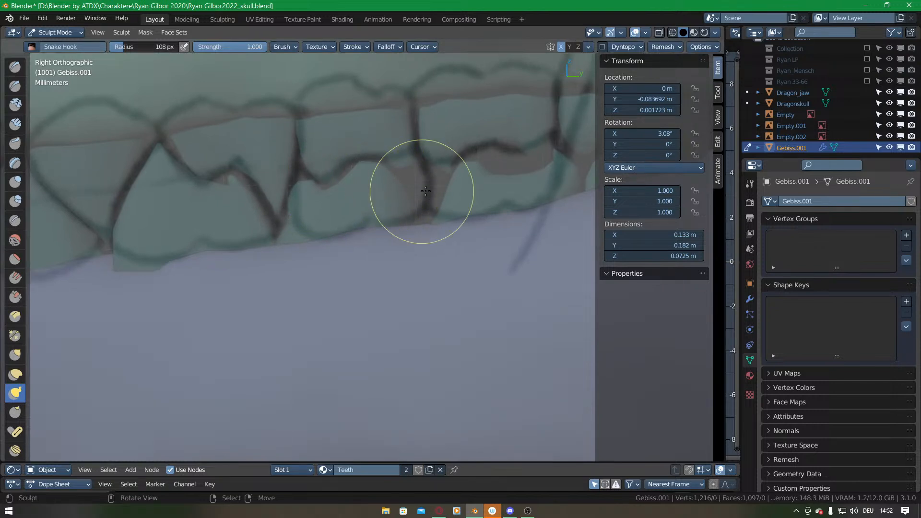
{"action": "middle_click_drag", "start_coordinate": [469, 182], "coordinate": [381, 187], "text": "shift"}
{"action": "key", "text": "a"}
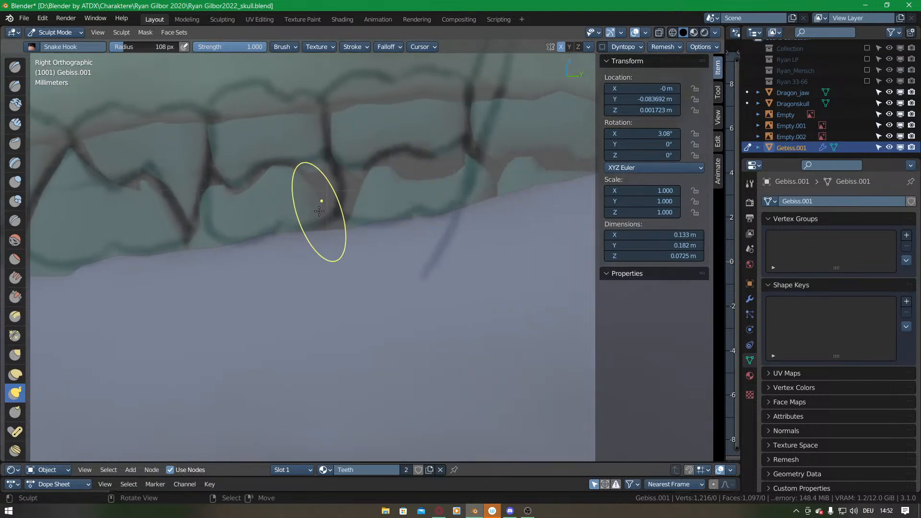
{"action": "key", "text": "a"}
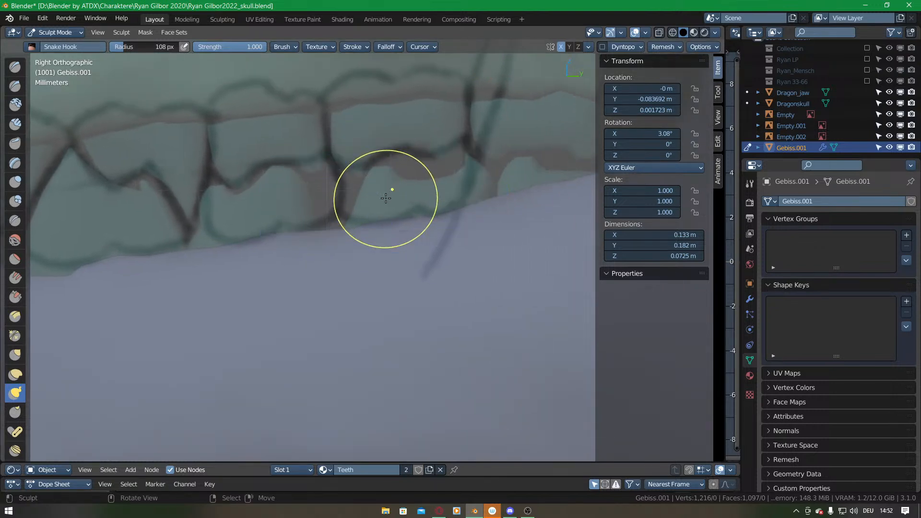
Reshape the middle copied lower tooth with Snake Hook, pulling its front edge and cusps onto the reference outline.
{"action": "left_click_drag", "start_coordinate": [360, 200], "coordinate": [342, 233]}
{"action": "left_click_drag", "start_coordinate": [346, 186], "coordinate": [330, 194]}
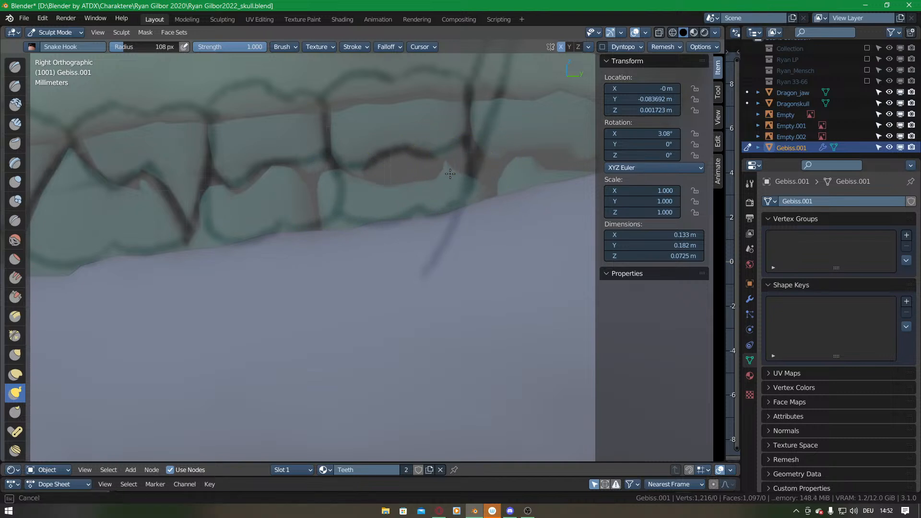
{"action": "mouse_move", "coordinate": [441, 175]}
{"action": "left_mouse_down"}
{"action": "mouse_move", "coordinate": [413, 180]}
{"action": "mouse_move", "coordinate": [419, 170]}
{"action": "left_mouse_up"}
{"action": "left_click_drag", "start_coordinate": [487, 200], "coordinate": [406, 156]}
{"action": "mouse_move", "coordinate": [383, 180]}
{"action": "left_mouse_down"}
{"action": "mouse_move", "coordinate": [370, 177]}
{"action": "mouse_move", "coordinate": [389, 158]}
{"action": "left_mouse_up"}
{"action": "mouse_move", "coordinate": [465, 188]}
{"action": "middle_mouse_down", "text": "shift"}
{"action": "mouse_move", "coordinate": [386, 205]}
{"action": "mouse_move", "coordinate": [351, 196]}
{"action": "middle_mouse_up", "text": "shift"}
{"action": "middle_click_drag", "start_coordinate": [279, 168], "coordinate": [322, 169], "text": "shift"}
{"action": "left_click_drag", "start_coordinate": [310, 169], "coordinate": [321, 169]}
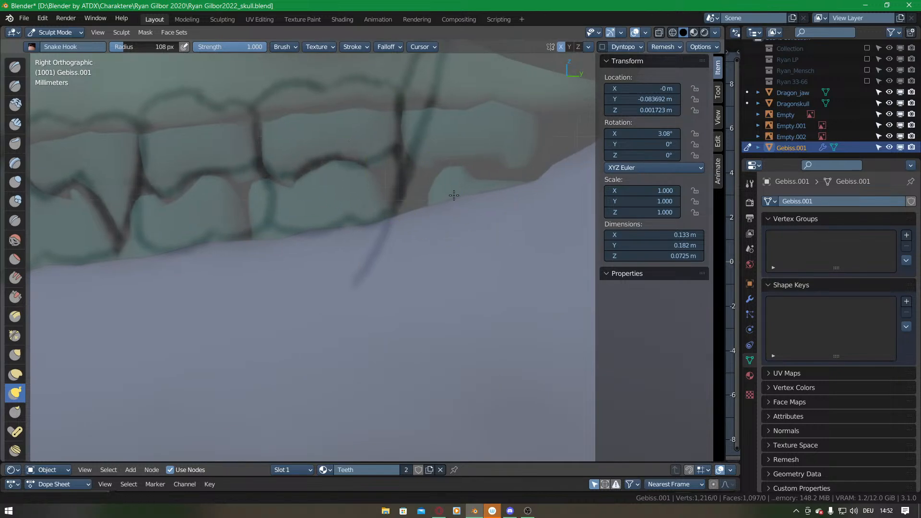
In the right side view, select the rearmost lower tooth and move it about 3.4 mm forward.
{"action": "middle_click_drag", "start_coordinate": [461, 194], "coordinate": [407, 187], "text": "shift"}
{"action": "key", "text": "ctrl+Tab"}
{"action": "left_click", "coordinate": [482, 173]}
{"action": "key", "text": "alt+a"}
{"action": "key", "text": "grave"}
{"action": "left_click", "coordinate": [371, 189]}
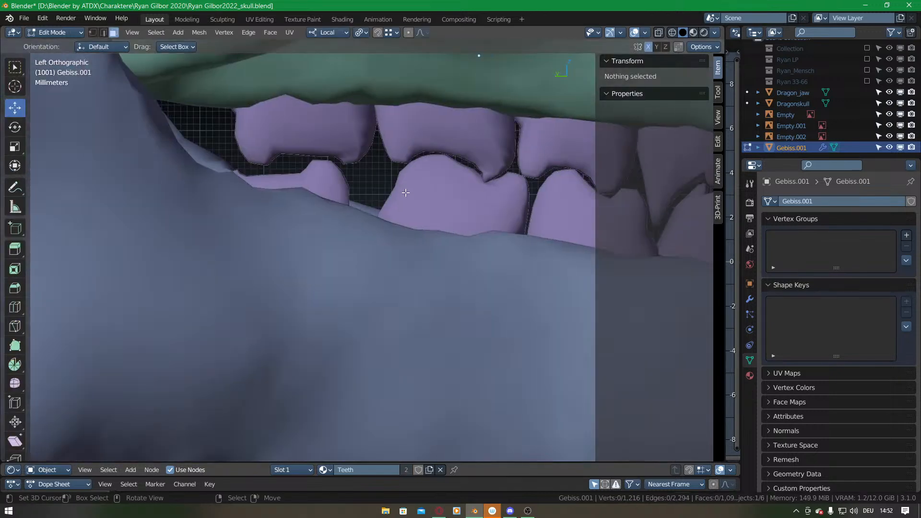
{"action": "key", "text": "KP_3"}
{"action": "key", "text": "alt+z"}
{"action": "key", "text": "l"}
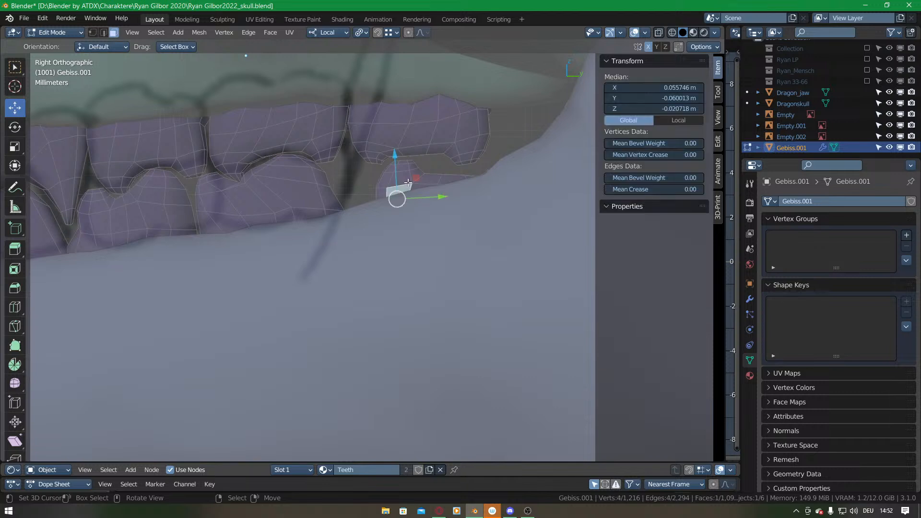
{"action": "key", "text": "g"}
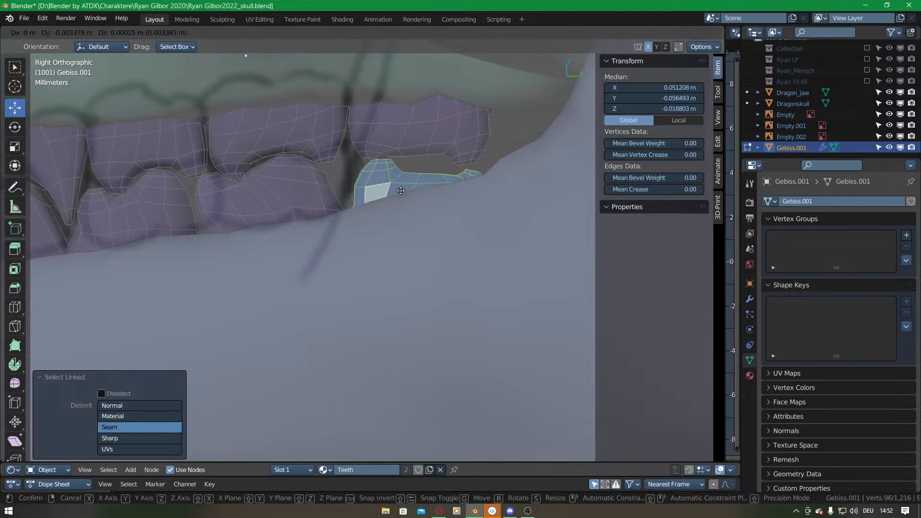
{"action": "left_click", "coordinate": [400, 188]}
Reshape the rearmost lower tooth with Snake Hook so its crown follows the upper tooth above it.
{"action": "key", "text": "ctrl+Tab"}
{"action": "left_click", "coordinate": [409, 206]}
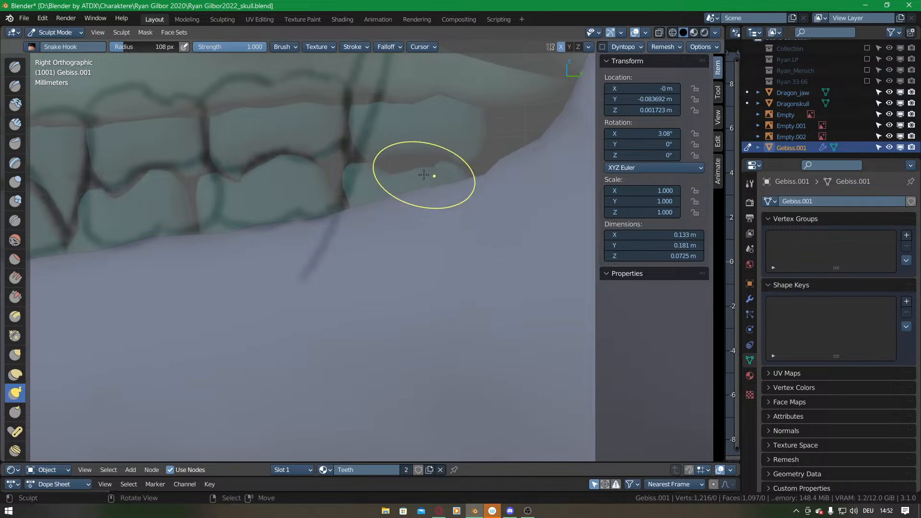
{"action": "scroll", "coordinate": [366, 207], "scroll_direction": "down", "scroll_amount": 3}
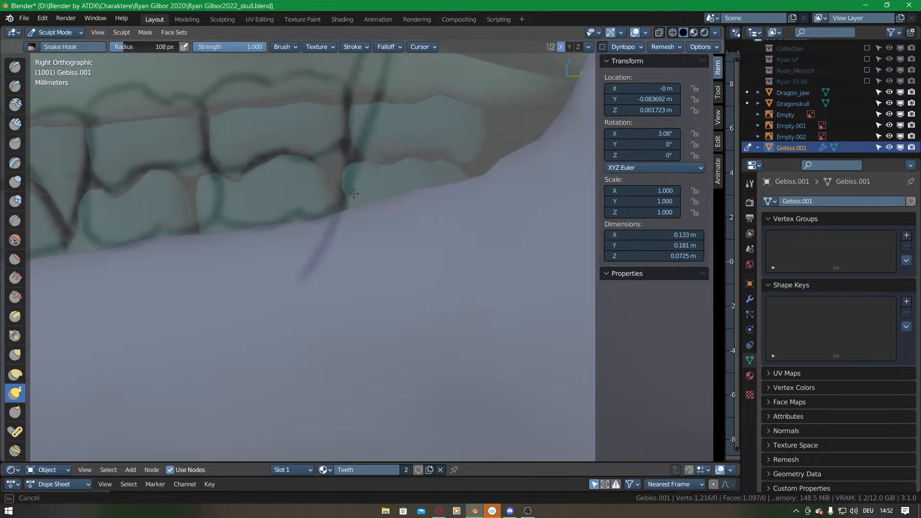
Pull the tip of the lower canine slightly upward with Snake Hook.
{"action": "middle_click_drag", "start_coordinate": [380, 134], "coordinate": [393, 209]}
{"action": "scroll", "coordinate": [350, 273], "scroll_direction": "down", "scroll_amount": 3}
{"action": "middle_click_drag", "start_coordinate": [350, 273], "coordinate": [394, 222]}
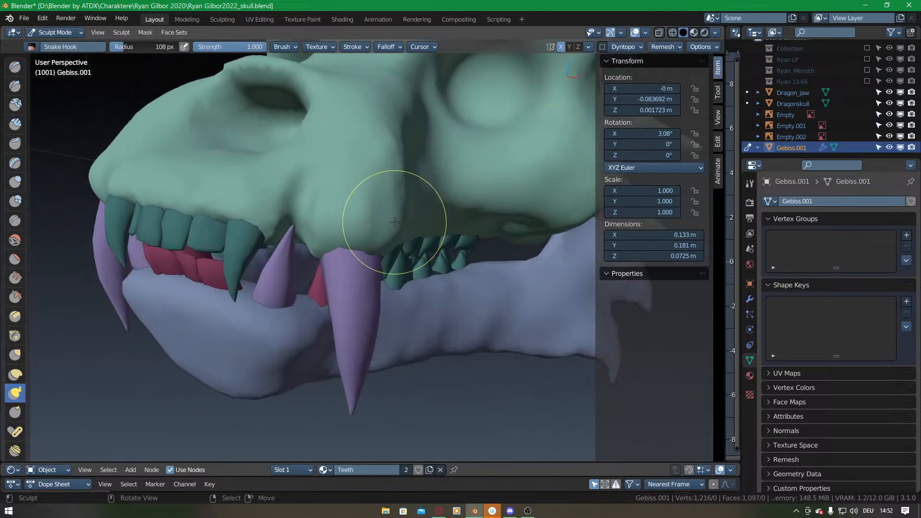
{"action": "mouse_move", "coordinate": [267, 298]}
{"action": "middle_mouse_down"}
{"action": "mouse_move", "coordinate": [381, 288]}
{"action": "mouse_move", "coordinate": [394, 241]}
{"action": "mouse_move", "coordinate": [298, 216]}
{"action": "mouse_move", "coordinate": [335, 214]}
{"action": "middle_mouse_up"}
{"action": "key", "text": "ctrl+Tab"}
{"action": "left_click", "coordinate": [320, 281]}
{"action": "scroll", "coordinate": [324, 202], "scroll_direction": "down", "scroll_amount": 6}
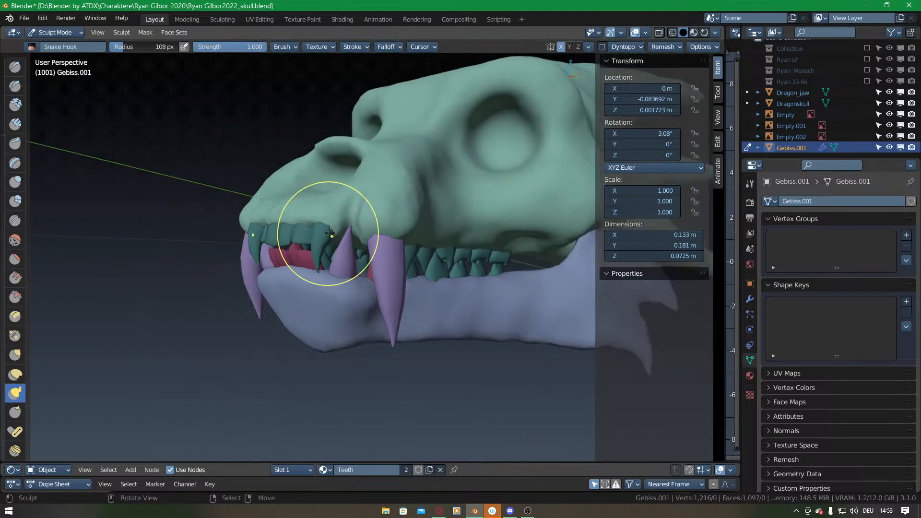
{"action": "left_click_drag", "start_coordinate": [348, 230], "coordinate": [350, 223]}
In the front view, stretch the lower canine's tip upward with Snake Hook and shift its body outward onto the reference outline.
{"action": "mouse_move", "coordinate": [351, 227]}
{"action": "middle_mouse_down"}
{"action": "mouse_move", "coordinate": [364, 278]}
{"action": "mouse_move", "coordinate": [431, 196]}
{"action": "mouse_move", "coordinate": [350, 219]}
{"action": "mouse_move", "coordinate": [352, 192]}
{"action": "middle_mouse_up"}
{"action": "key", "text": "KP_1"}
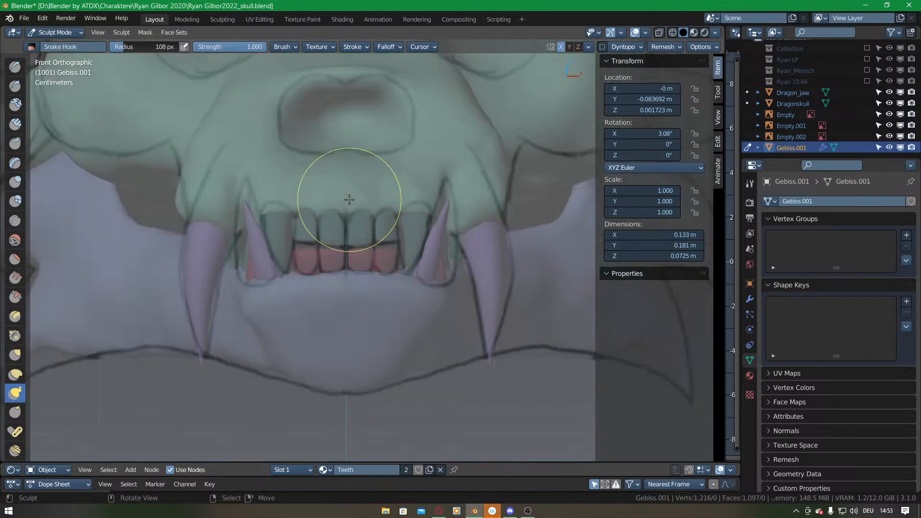
{"action": "middle_click_drag", "start_coordinate": [454, 222], "coordinate": [390, 193], "text": "shift"}
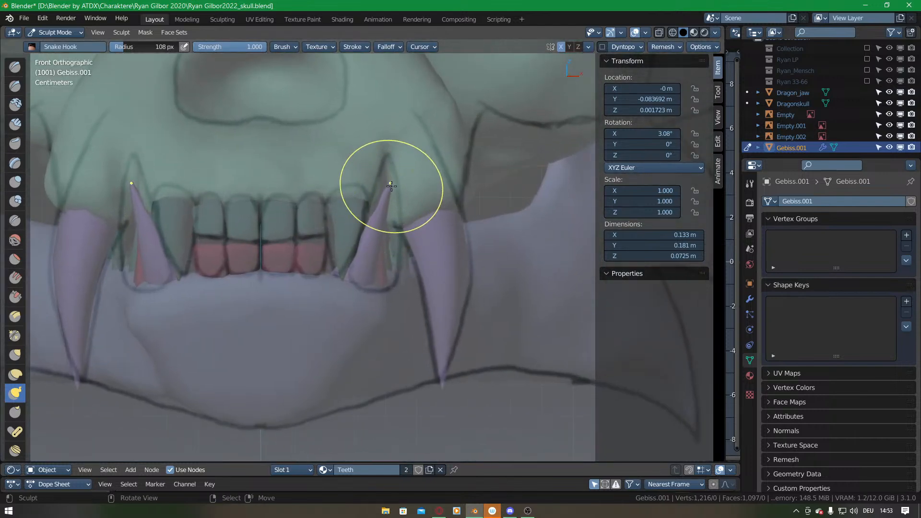
{"action": "left_click_drag", "start_coordinate": [391, 185], "coordinate": [388, 161]}
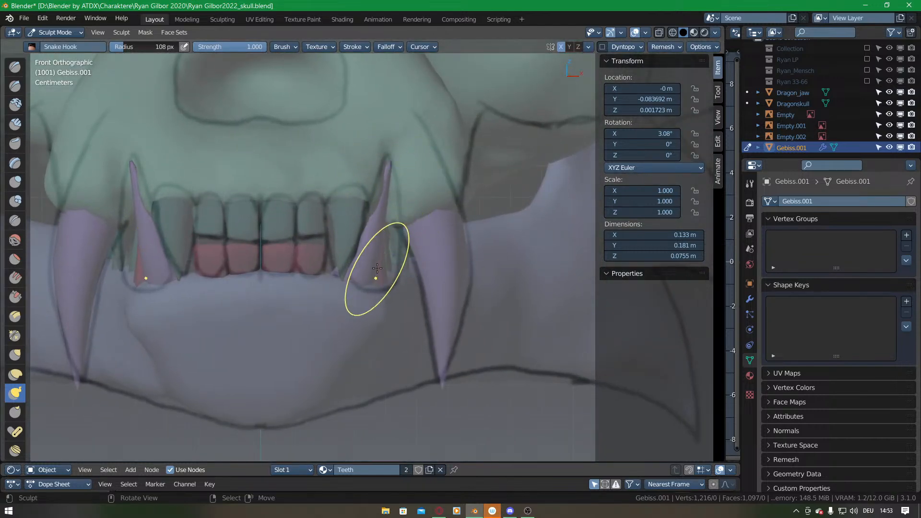
{"action": "mouse_move", "coordinate": [375, 268]}
{"action": "left_mouse_down"}
{"action": "mouse_move", "coordinate": [392, 225]}
{"action": "mouse_move", "coordinate": [391, 181]}
{"action": "left_mouse_up"}
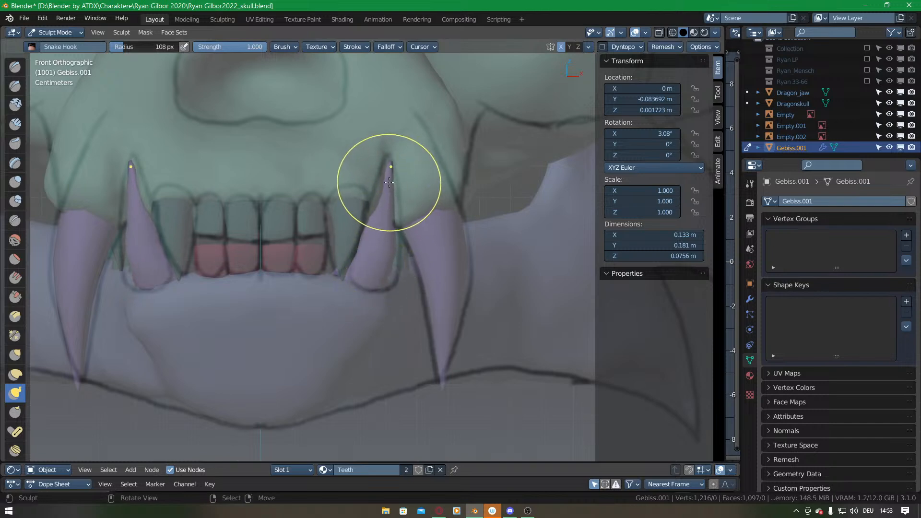
{"action": "left_click", "coordinate": [608, 48]}
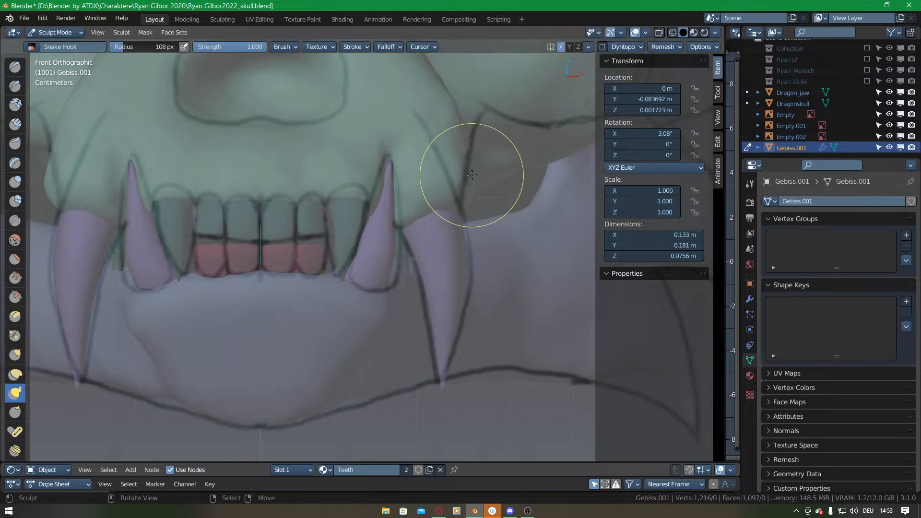
Add extra loop cuts around the lower canine in Edit Mode and return to Sculpt Mode.
{"action": "middle_click_drag", "start_coordinate": [471, 175], "coordinate": [330, 216]}
{"action": "key", "text": "Tab"}
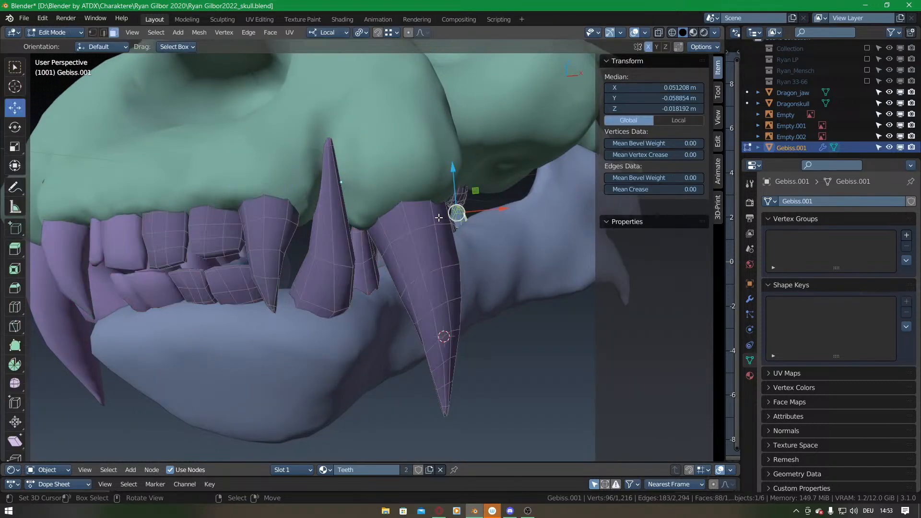
{"action": "key", "text": "ctrl+r"}
{"action": "scroll", "coordinate": [341, 221], "scroll_direction": "up", "scroll_amount": 2}
{"action": "left_click", "coordinate": [342, 225]}
{"action": "right_click", "coordinate": [345, 228]}
{"action": "key", "text": "ctrl+Tab"}
{"action": "left_click", "coordinate": [346, 292]}
{"action": "key", "text": "ctrl+Tab"}
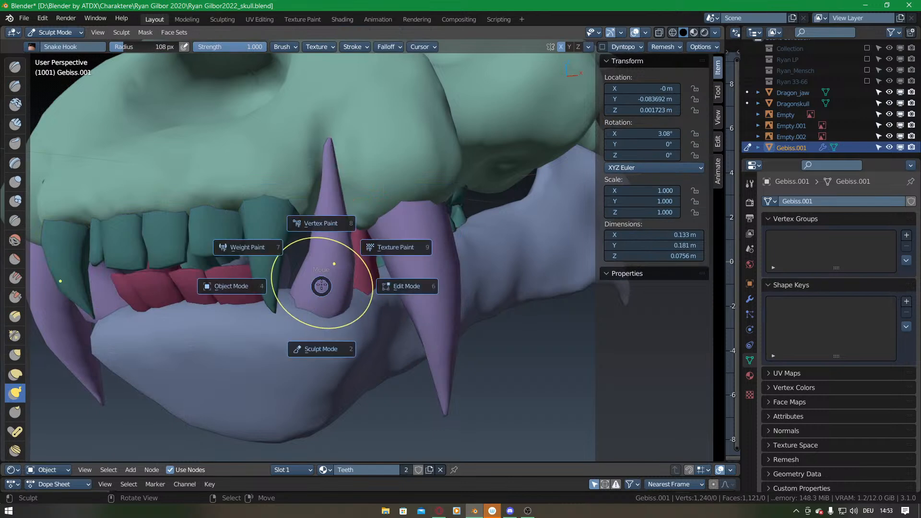
{"action": "right_click", "coordinate": [391, 284]}
{"action": "key", "text": "ctrl+Tab"}
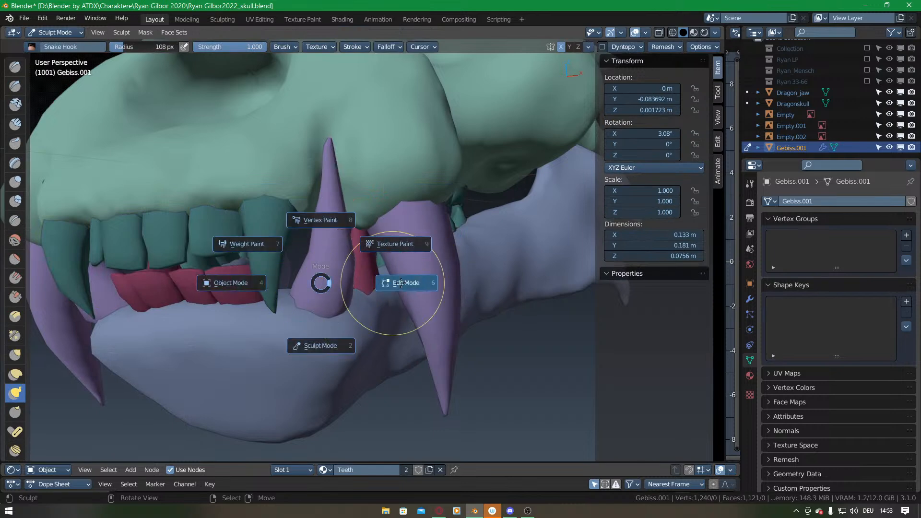
{"action": "left_click", "coordinate": [366, 283]}
{"action": "key", "text": "ctrl+Tab"}
{"action": "left_click", "coordinate": [330, 287]}
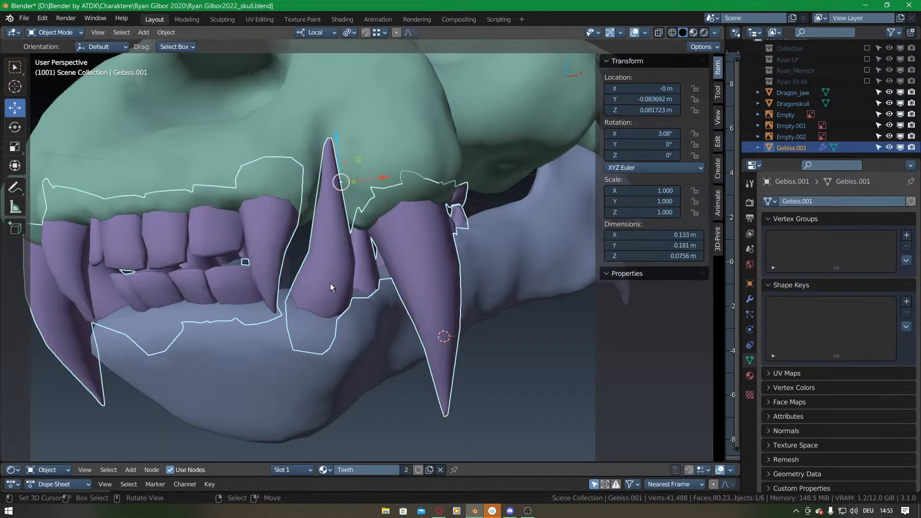
{"action": "key", "text": "ctrl+Tab"}
Fill out the lower canine's body with Snake Hook and fit its base and upper edge to the front reference outline.
{"action": "left_click_drag", "start_coordinate": [339, 224], "coordinate": [340, 183]}
{"action": "middle_click_drag", "start_coordinate": [337, 217], "coordinate": [352, 208]}
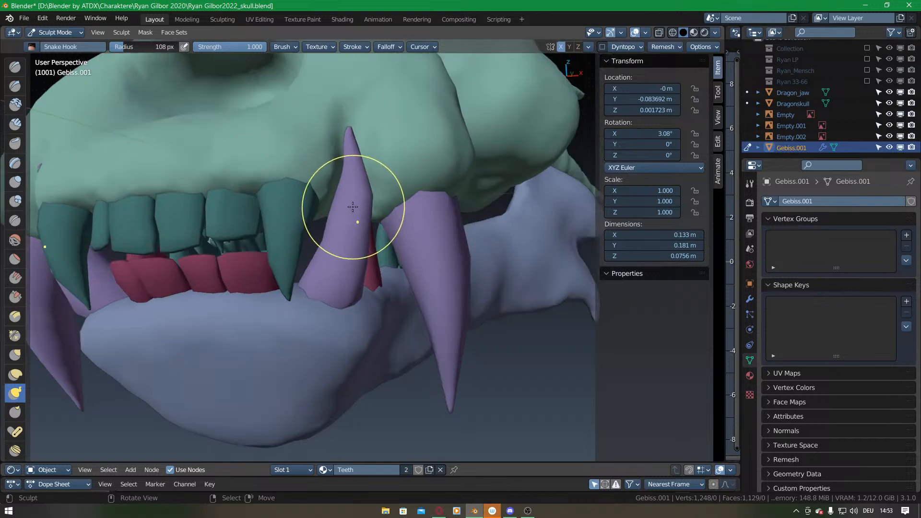
{"action": "left_click_drag", "start_coordinate": [330, 248], "coordinate": [320, 248]}
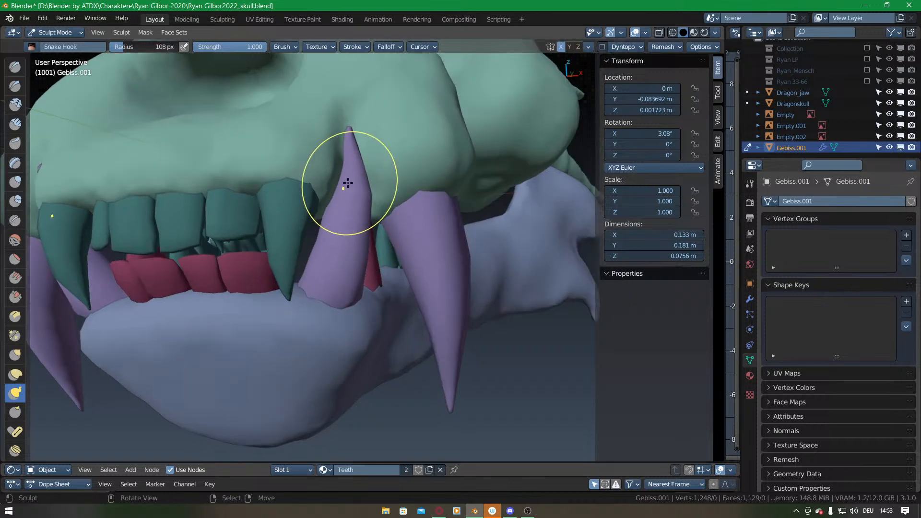
{"action": "key", "text": "KP_1"}
{"action": "key", "text": "alt+z"}
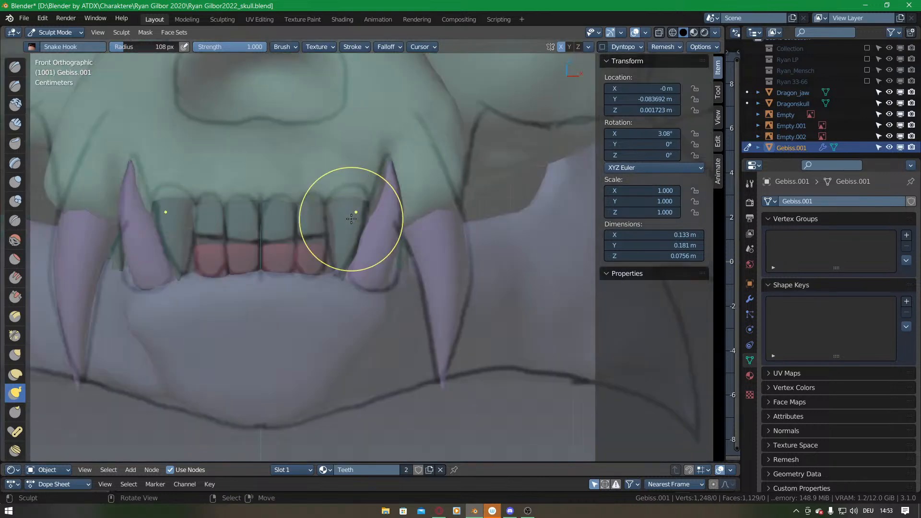
{"action": "left_click_drag", "start_coordinate": [390, 279], "coordinate": [397, 279]}
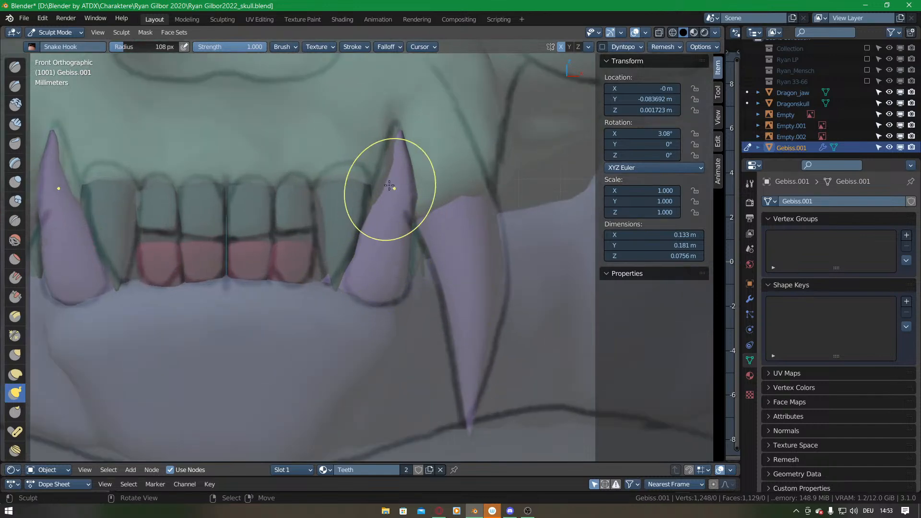
{"action": "left_click_drag", "start_coordinate": [397, 175], "coordinate": [392, 171]}
From above, pull the lower canine's tip back toward the groove in the upper jaw with Snake Hook.
{"action": "mouse_move", "coordinate": [395, 177]}
{"action": "middle_mouse_down"}
{"action": "mouse_move", "coordinate": [360, 352]}
{"action": "mouse_move", "coordinate": [360, 165]}
{"action": "mouse_move", "coordinate": [360, 192]}
{"action": "middle_mouse_up"}
{"action": "middle_click_drag", "start_coordinate": [360, 192], "coordinate": [354, 246], "text": "shift"}
{"action": "left_click_drag", "start_coordinate": [354, 239], "coordinate": [355, 223]}
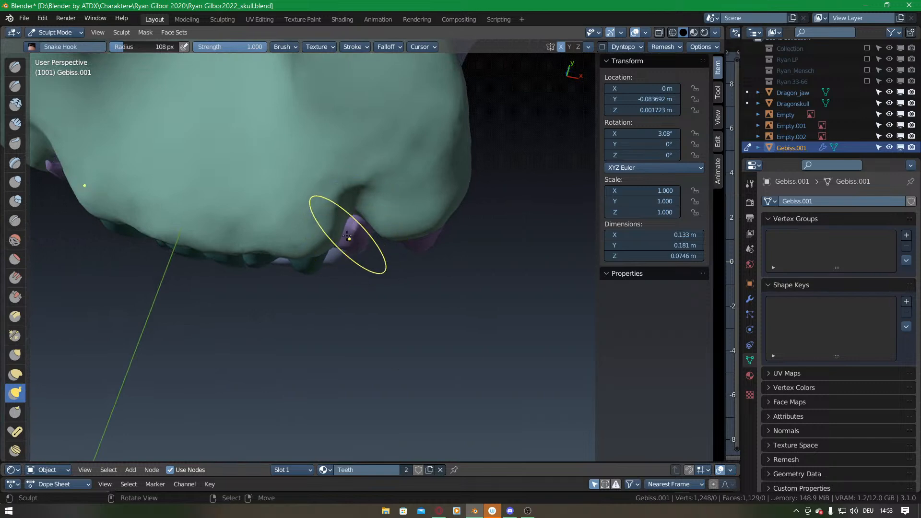
{"action": "mouse_move", "coordinate": [352, 262]}
{"action": "middle_mouse_down"}
{"action": "mouse_move", "coordinate": [365, 189]}
{"action": "mouse_move", "coordinate": [412, 212]}
{"action": "mouse_move", "coordinate": [384, 207]}
{"action": "mouse_move", "coordinate": [351, 238]}
{"action": "mouse_move", "coordinate": [347, 172]}
{"action": "middle_mouse_up"}
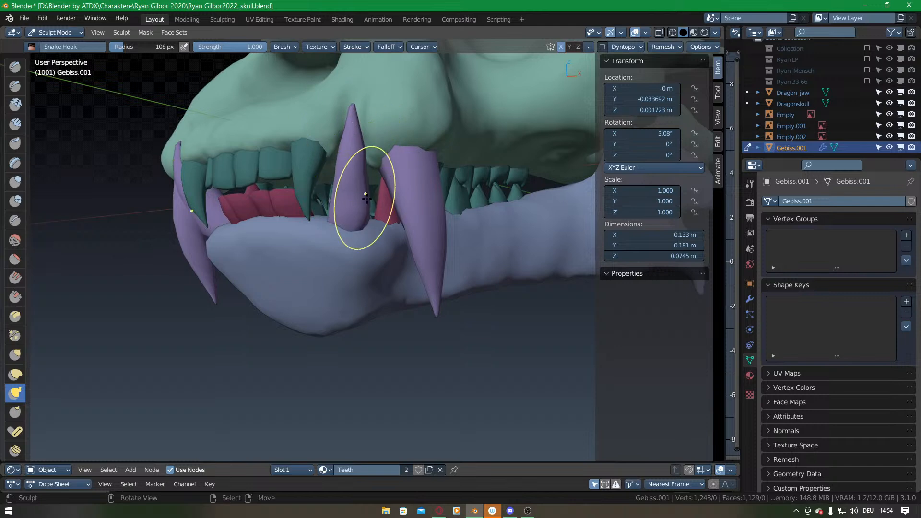
Bulge the large upper fang's outer side outward with Snake Hook and adjust its front contour.
{"action": "mouse_move", "coordinate": [369, 218]}
{"action": "middle_mouse_down"}
{"action": "mouse_move", "coordinate": [359, 230]}
{"action": "mouse_move", "coordinate": [330, 215]}
{"action": "mouse_move", "coordinate": [336, 187]}
{"action": "middle_mouse_up"}
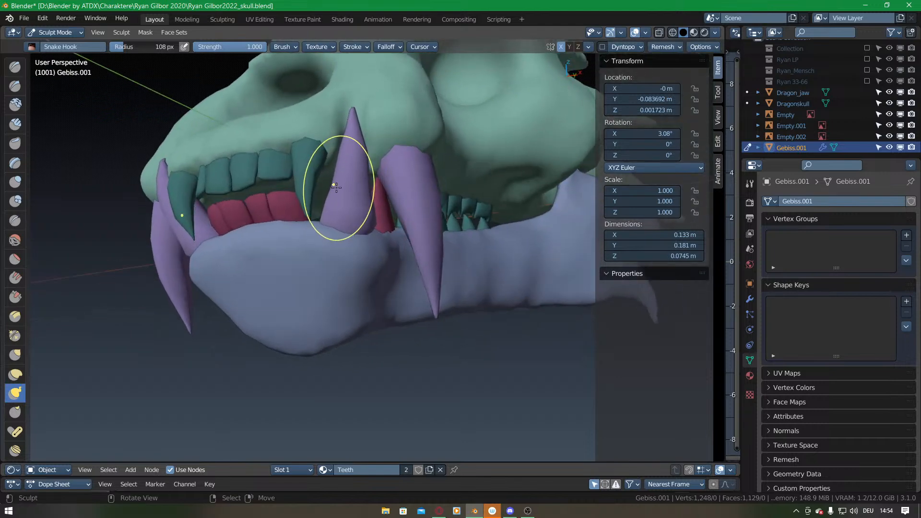
{"action": "mouse_move", "coordinate": [376, 210]}
{"action": "middle_mouse_down"}
{"action": "mouse_move", "coordinate": [364, 232]}
{"action": "mouse_move", "coordinate": [380, 227]}
{"action": "mouse_move", "coordinate": [360, 242]}
{"action": "mouse_move", "coordinate": [374, 186]}
{"action": "mouse_move", "coordinate": [362, 171]}
{"action": "middle_mouse_up"}
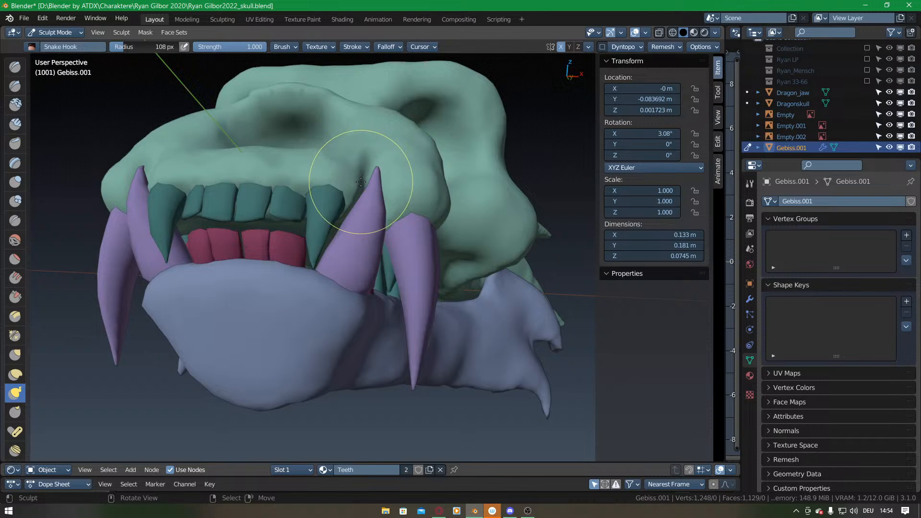
{"action": "middle_click_drag", "start_coordinate": [361, 182], "coordinate": [437, 222]}
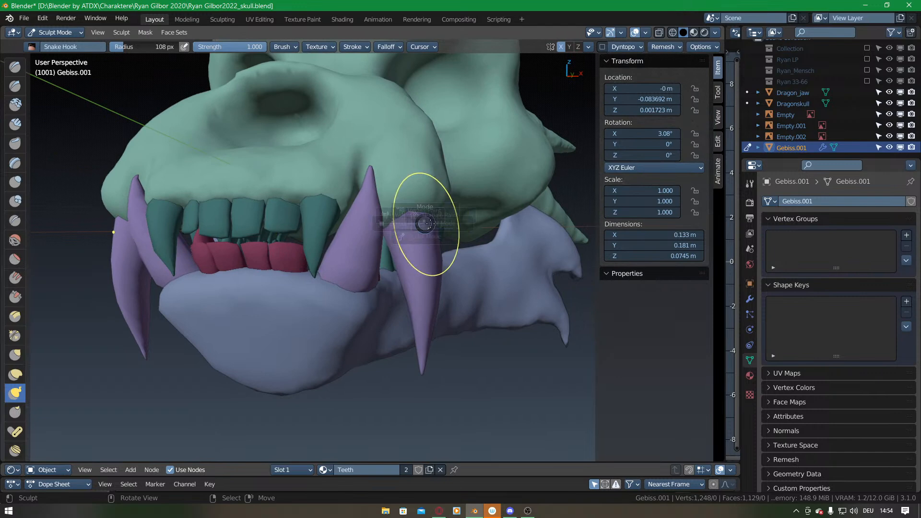
{"action": "key", "text": "Tab"}
{"action": "key", "text": "Tab"}
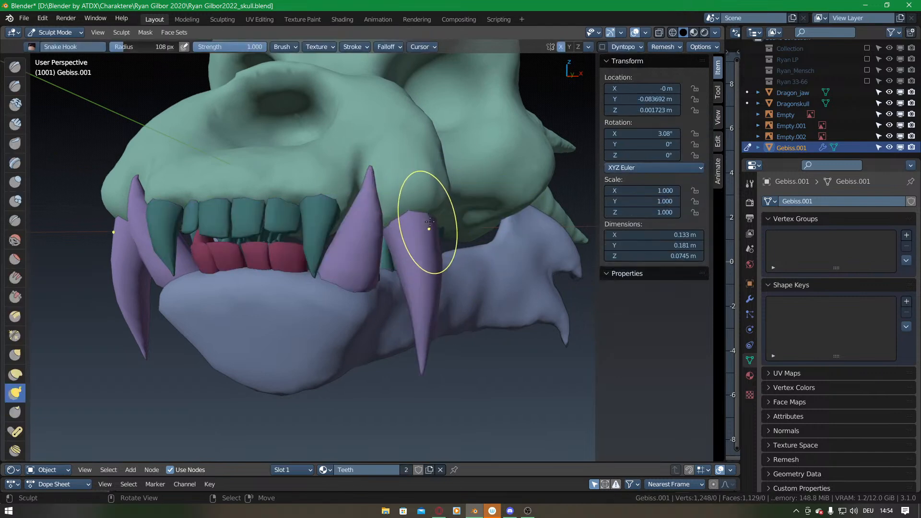
{"action": "left_click_drag", "start_coordinate": [438, 261], "coordinate": [445, 286]}
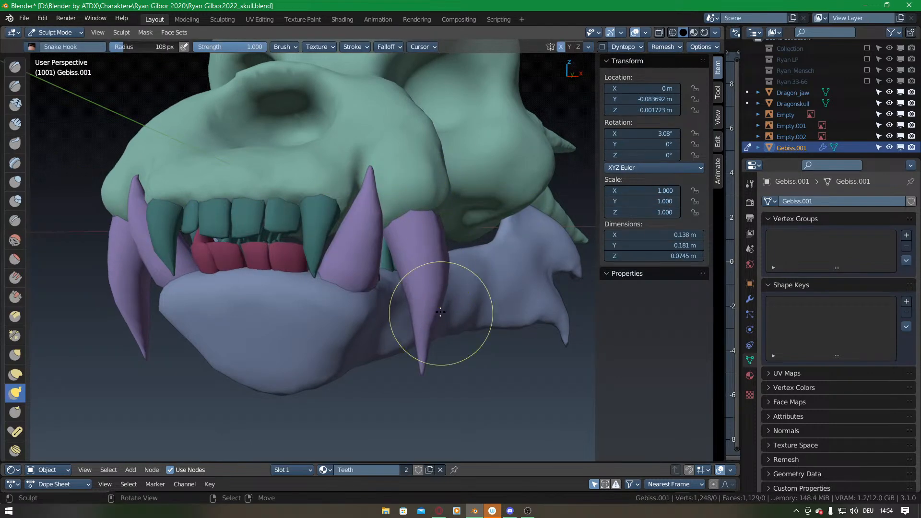
{"action": "middle_click_drag", "start_coordinate": [438, 311], "coordinate": [416, 284], "text": "shift"}
{"action": "left_click_drag", "start_coordinate": [406, 288], "coordinate": [400, 288]}
From the side, pull the large upper fang's front edge slightly forward with Snake Hook at two heights.
{"action": "key", "text": "i"}
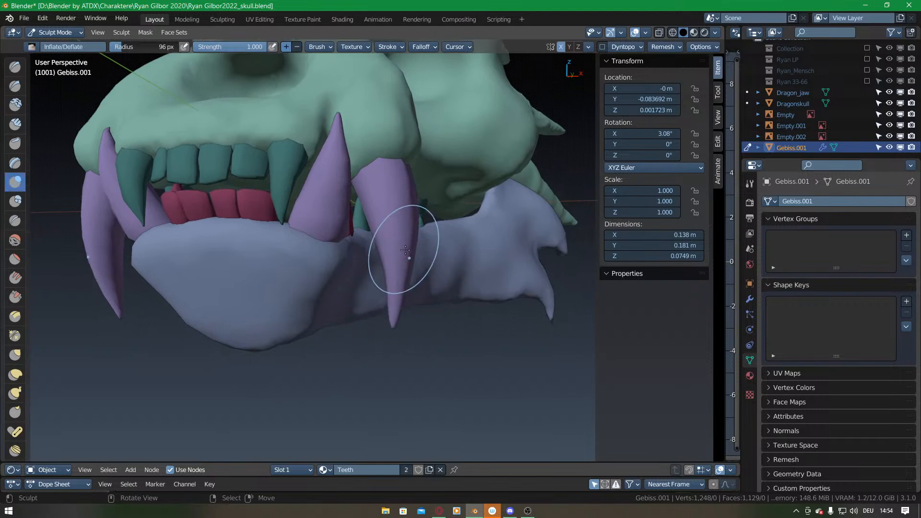
{"action": "key", "text": "ctrl+Tab"}
{"action": "left_click", "coordinate": [403, 298]}
{"action": "middle_click_drag", "start_coordinate": [390, 278], "coordinate": [282, 267]}
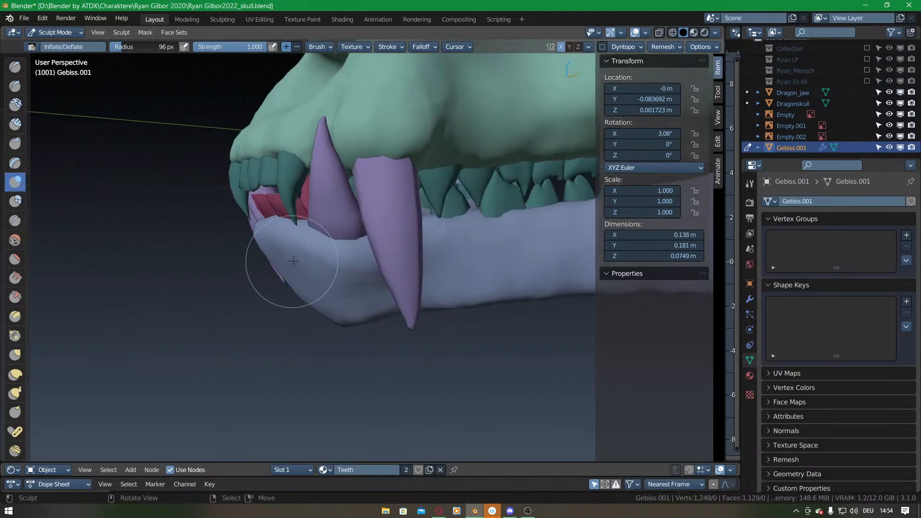
{"action": "mouse_move", "coordinate": [397, 236]}
{"action": "middle_mouse_down"}
{"action": "mouse_move", "coordinate": [354, 233]}
{"action": "mouse_move", "coordinate": [364, 175]}
{"action": "middle_mouse_up"}
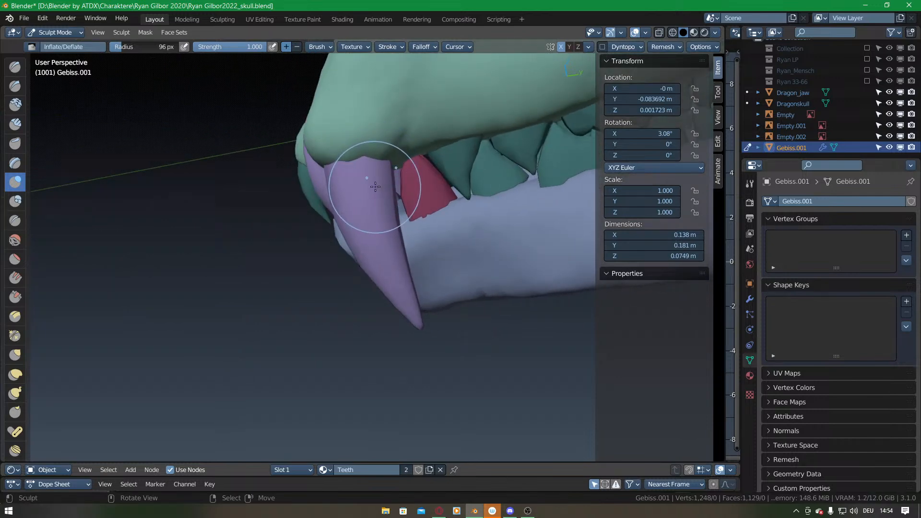
{"action": "key", "text": "k"}
{"action": "mouse_move", "coordinate": [367, 180]}
{"action": "middle_mouse_down"}
{"action": "mouse_move", "coordinate": [308, 232]}
{"action": "mouse_move", "coordinate": [346, 189]}
{"action": "mouse_move", "coordinate": [339, 199]}
{"action": "middle_mouse_up"}
{"action": "left_click_drag", "start_coordinate": [299, 177], "coordinate": [291, 182]}
{"action": "left_click_drag", "start_coordinate": [311, 216], "coordinate": [303, 220]}
Fit the pointed outer upper incisor to the front reference with Snake Hook, shifting its inner edge and tip toward the midline.
{"action": "mouse_move", "coordinate": [300, 248]}
{"action": "middle_mouse_down"}
{"action": "mouse_move", "coordinate": [422, 236]}
{"action": "mouse_move", "coordinate": [446, 256]}
{"action": "mouse_move", "coordinate": [365, 274]}
{"action": "mouse_move", "coordinate": [364, 243]}
{"action": "mouse_move", "coordinate": [360, 281]}
{"action": "mouse_move", "coordinate": [391, 195]}
{"action": "middle_mouse_up"}
{"action": "key", "text": "KP_1"}
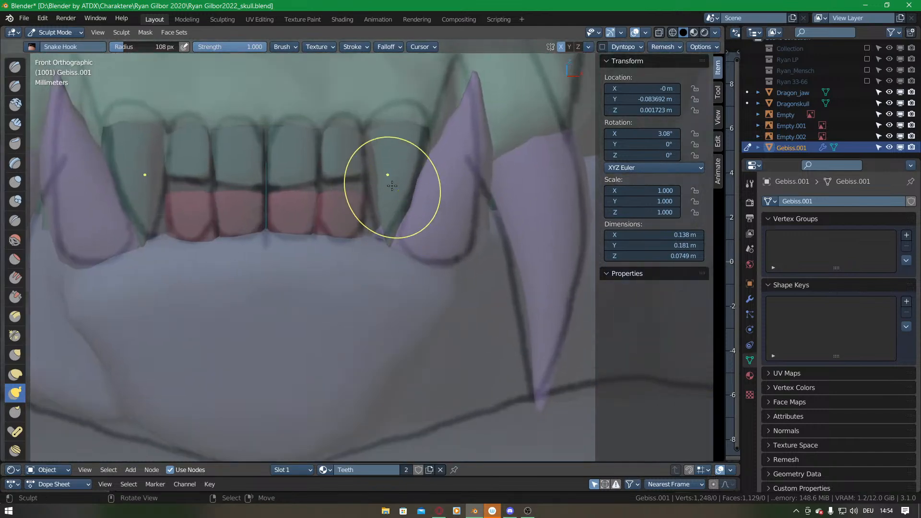
{"action": "left_click_drag", "start_coordinate": [376, 142], "coordinate": [367, 137]}
{"action": "left_click_drag", "start_coordinate": [381, 169], "coordinate": [373, 170]}
{"action": "left_click_drag", "start_coordinate": [389, 241], "coordinate": [382, 242]}
{"action": "key", "text": "alt+z"}
{"action": "mouse_move", "coordinate": [374, 227]}
{"action": "middle_mouse_down"}
{"action": "mouse_move", "coordinate": [366, 273]}
{"action": "mouse_move", "coordinate": [336, 212]}
{"action": "mouse_move", "coordinate": [308, 222]}
{"action": "mouse_move", "coordinate": [327, 224]}
{"action": "middle_mouse_up"}
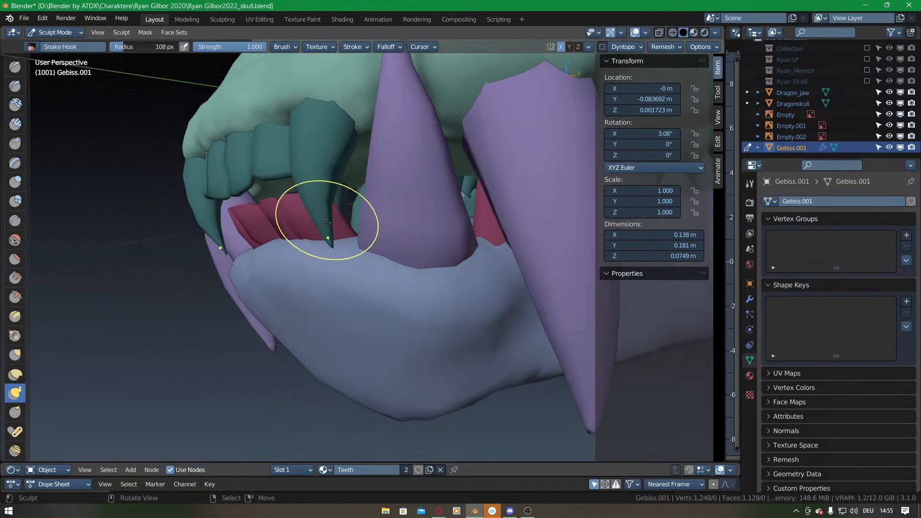
{"action": "left_click_drag", "start_coordinate": [322, 202], "coordinate": [328, 205]}
In the right side view, select only the lower incisors and move them about 5.6 mm forward and 0.9 mm up.
{"action": "mouse_move", "coordinate": [328, 205]}
{"action": "middle_mouse_down"}
{"action": "mouse_move", "coordinate": [290, 216]}
{"action": "mouse_move", "coordinate": [383, 217]}
{"action": "mouse_move", "coordinate": [371, 219]}
{"action": "mouse_move", "coordinate": [330, 217]}
{"action": "mouse_move", "coordinate": [385, 207]}
{"action": "mouse_move", "coordinate": [375, 256]}
{"action": "mouse_move", "coordinate": [321, 233]}
{"action": "middle_mouse_up"}
{"action": "key", "text": "ctrl+Tab"}
{"action": "left_click", "coordinate": [398, 214]}
{"action": "key", "text": "l"}
{"action": "key", "text": "l"}
{"action": "key", "text": "KP_3"}
{"action": "scroll", "coordinate": [342, 203], "scroll_direction": "up", "scroll_amount": 2}
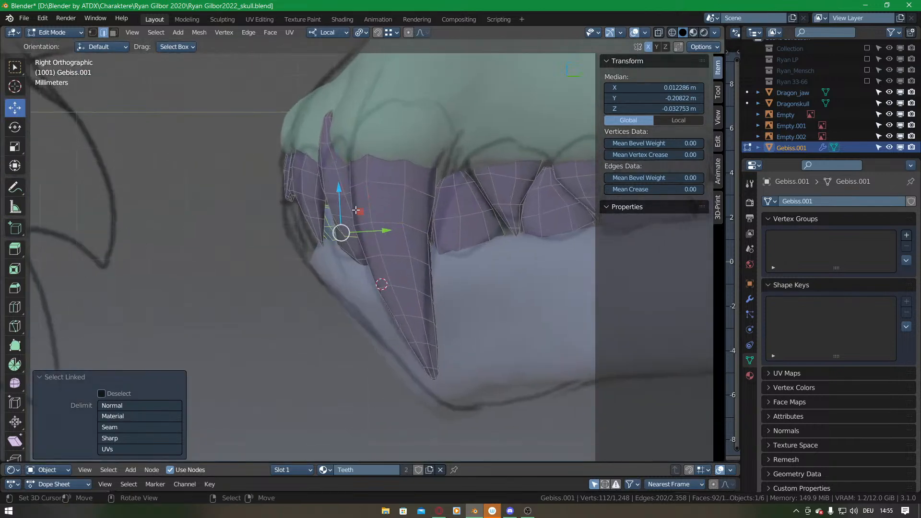
{"action": "key", "text": "g"}
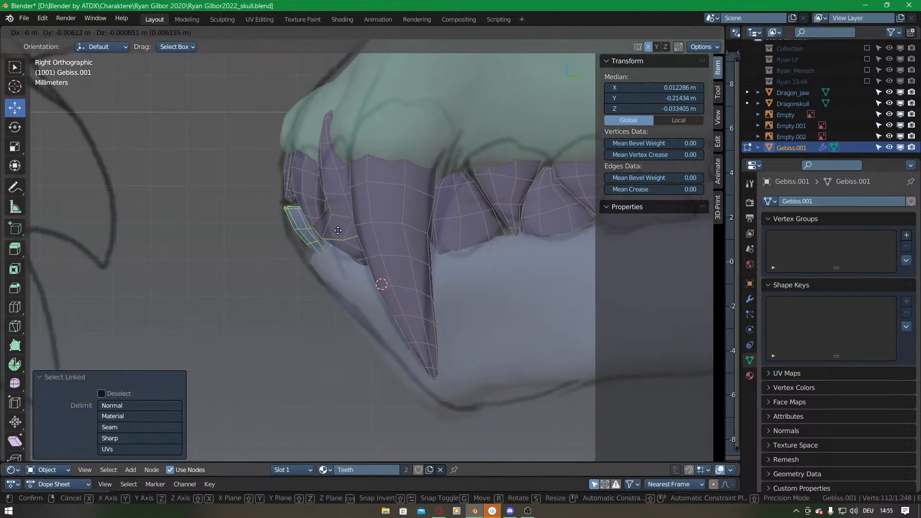
{"action": "right_click", "coordinate": [318, 224]}
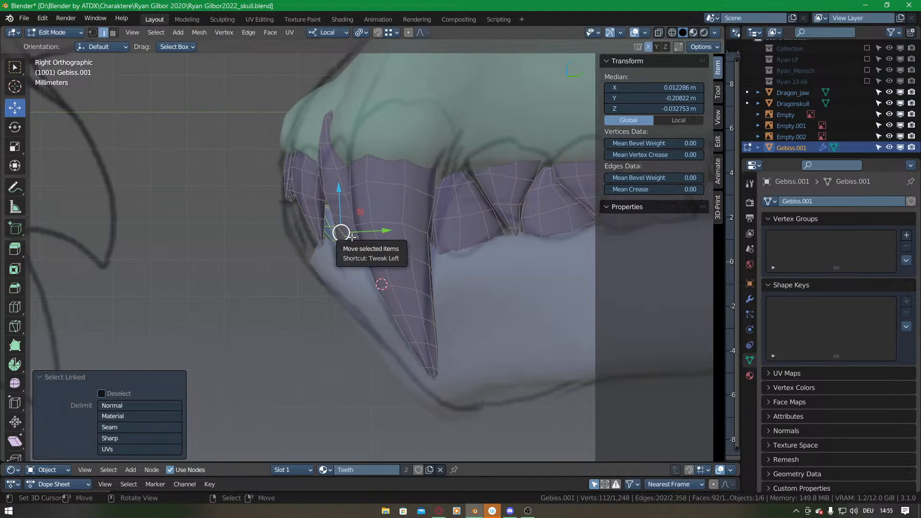
{"action": "right_click", "coordinate": [351, 241], "text": "alt+shift"}
{"action": "left_click_drag", "start_coordinate": [365, 234], "coordinate": [342, 232]}
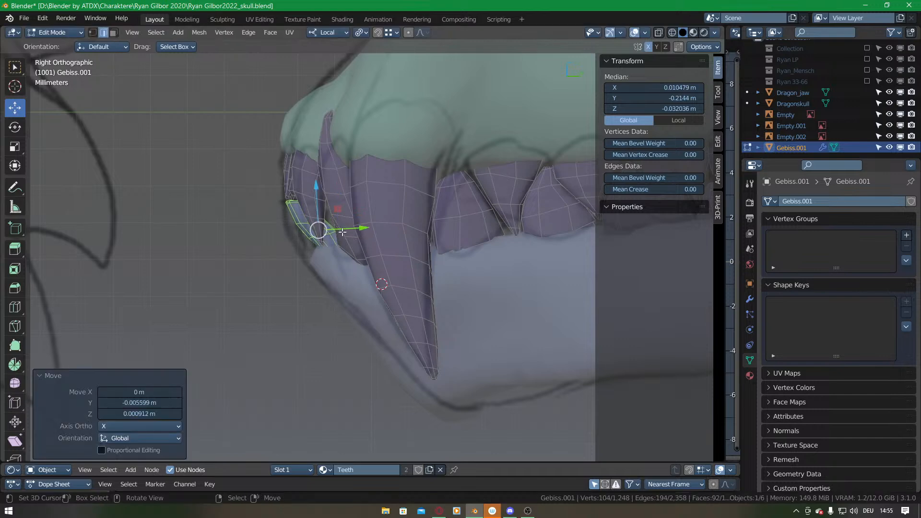
Rotate the selected lower incisors and reposition them along the front edge of the lower jaw.
{"action": "key", "text": "r"}
{"action": "left_click", "coordinate": [361, 246]}
{"action": "key", "text": "g"}
{"action": "left_click", "coordinate": [352, 242]}
Back in Sculpt Mode, reshape the tops of the lower incisors with Snake Hook and smooth the inner incisor's upper edge.
{"action": "mouse_move", "coordinate": [353, 243]}
{"action": "middle_mouse_down"}
{"action": "mouse_move", "coordinate": [338, 232]}
{"action": "mouse_move", "coordinate": [437, 213]}
{"action": "middle_mouse_up"}
{"action": "middle_click_drag", "start_coordinate": [329, 216], "coordinate": [358, 217]}
{"action": "key", "text": "ctrl+Tab"}
{"action": "left_click", "coordinate": [356, 270]}
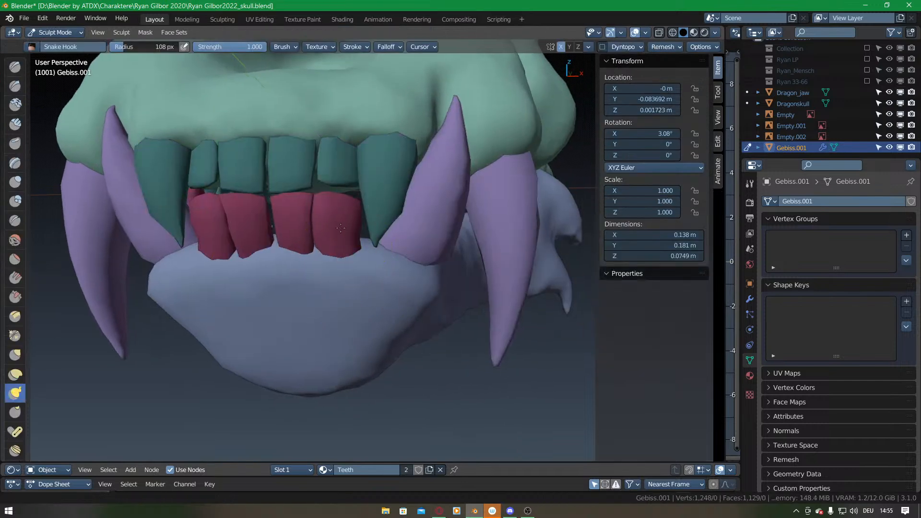
{"action": "scroll", "coordinate": [344, 222], "scroll_direction": "up", "scroll_amount": 1}
{"action": "mouse_move", "coordinate": [313, 178]}
{"action": "left_mouse_down"}
{"action": "mouse_move", "coordinate": [317, 169]}
{"action": "mouse_move", "coordinate": [352, 172]}
{"action": "left_mouse_up"}
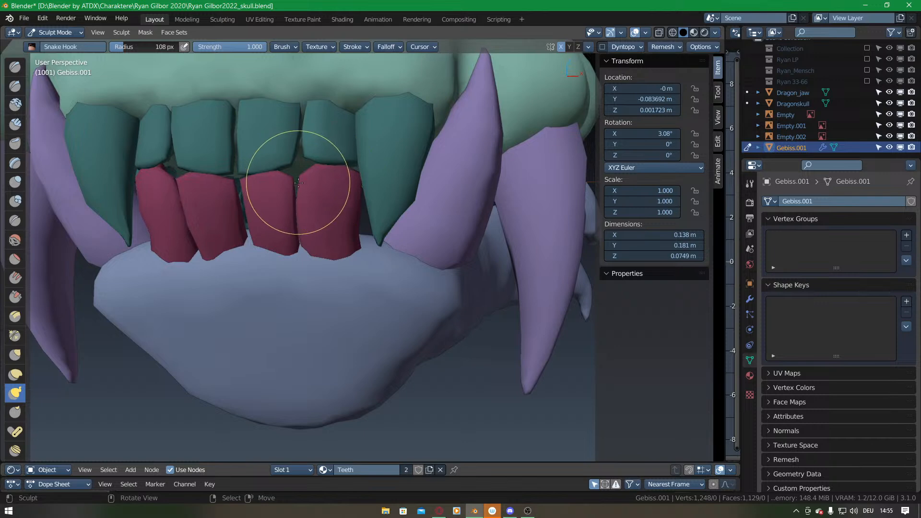
{"action": "middle_click_drag", "start_coordinate": [325, 202], "coordinate": [297, 169]}
{"action": "left_click_drag", "start_coordinate": [295, 169], "coordinate": [295, 165], "text": "shift"}
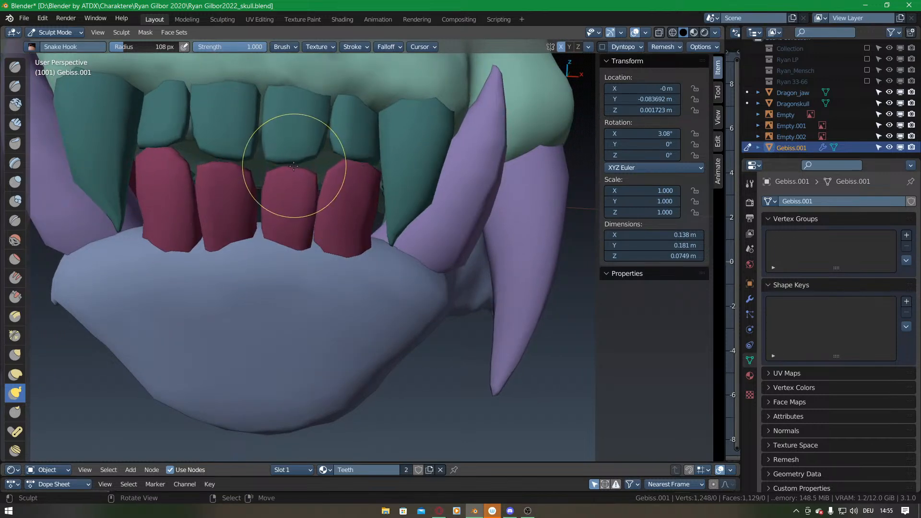
{"action": "middle_click_drag", "start_coordinate": [284, 170], "coordinate": [308, 194], "text": "shift"}
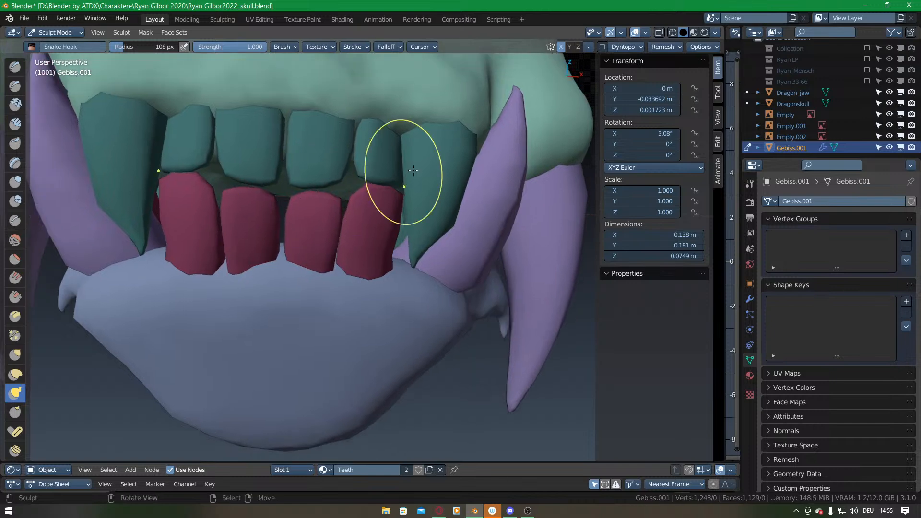
Turn on Face Sets auto-masking for Snake Hook and adjust the upper edges of the lower incisors.
{"action": "left_click", "coordinate": [716, 96]}
{"action": "left_click", "coordinate": [651, 359]}
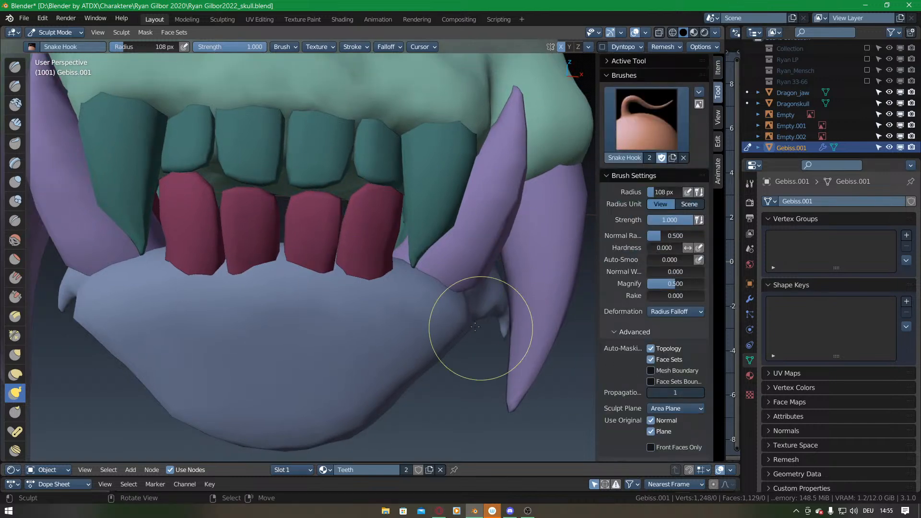
{"action": "left_click_drag", "start_coordinate": [330, 204], "coordinate": [332, 197]}
{"action": "mouse_move", "coordinate": [377, 189]}
{"action": "middle_mouse_down"}
{"action": "mouse_move", "coordinate": [302, 226]}
{"action": "mouse_move", "coordinate": [302, 198]}
{"action": "mouse_move", "coordinate": [331, 201]}
{"action": "middle_mouse_up"}
{"action": "mouse_move", "coordinate": [332, 201]}
{"action": "left_mouse_down"}
{"action": "mouse_move", "coordinate": [339, 202]}
{"action": "mouse_move", "coordinate": [330, 200]}
{"action": "left_mouse_up"}
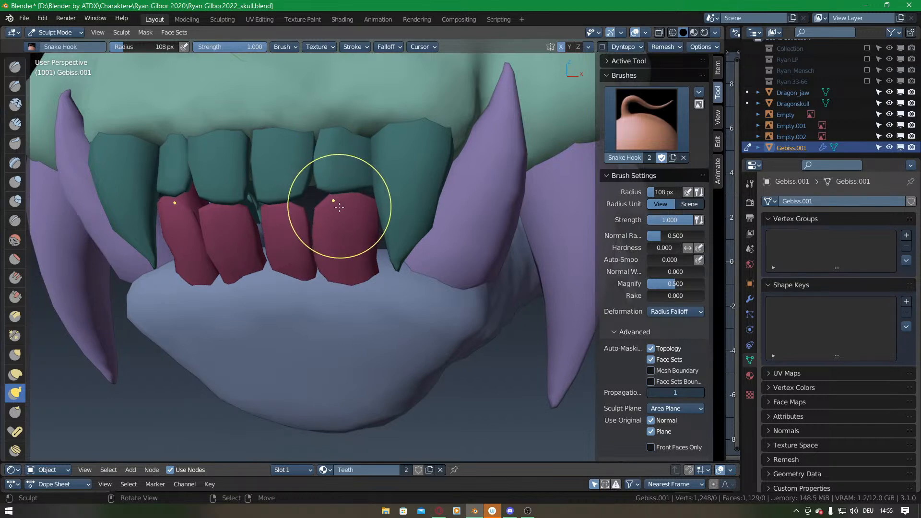
{"action": "left_click_drag", "start_coordinate": [367, 206], "coordinate": [355, 194]}
From the side, reshape the rear edge and tip of the pointed outer upper incisor with Snake Hook.
{"action": "mouse_move", "coordinate": [354, 194]}
{"action": "middle_mouse_down"}
{"action": "mouse_move", "coordinate": [352, 200]}
{"action": "mouse_move", "coordinate": [330, 175]}
{"action": "mouse_move", "coordinate": [319, 187]}
{"action": "mouse_move", "coordinate": [308, 181]}
{"action": "mouse_move", "coordinate": [318, 198]}
{"action": "mouse_move", "coordinate": [370, 206]}
{"action": "mouse_move", "coordinate": [372, 189]}
{"action": "mouse_move", "coordinate": [336, 166]}
{"action": "middle_mouse_up"}
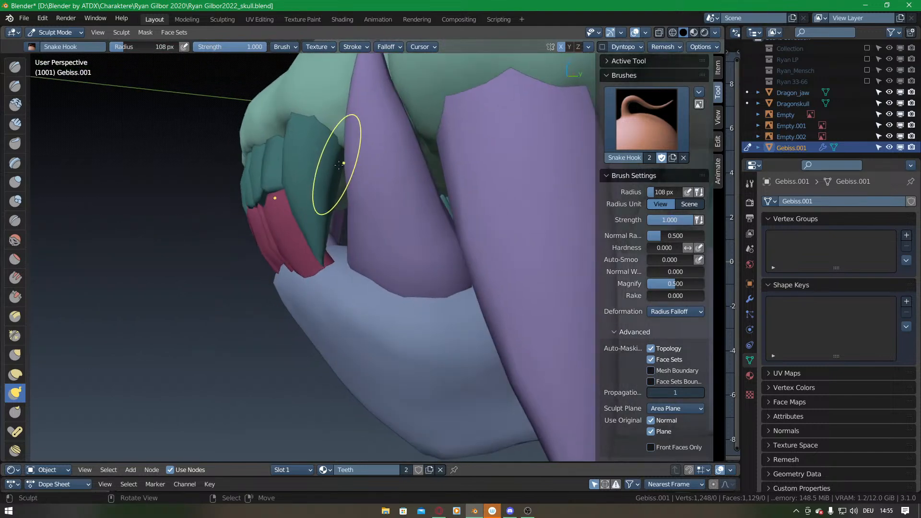
{"action": "left_click_drag", "start_coordinate": [337, 152], "coordinate": [351, 158]}
{"action": "left_click_drag", "start_coordinate": [336, 194], "coordinate": [341, 191]}
{"action": "left_click_drag", "start_coordinate": [323, 227], "coordinate": [326, 242]}
{"action": "middle_click_drag", "start_coordinate": [322, 245], "coordinate": [359, 236]}
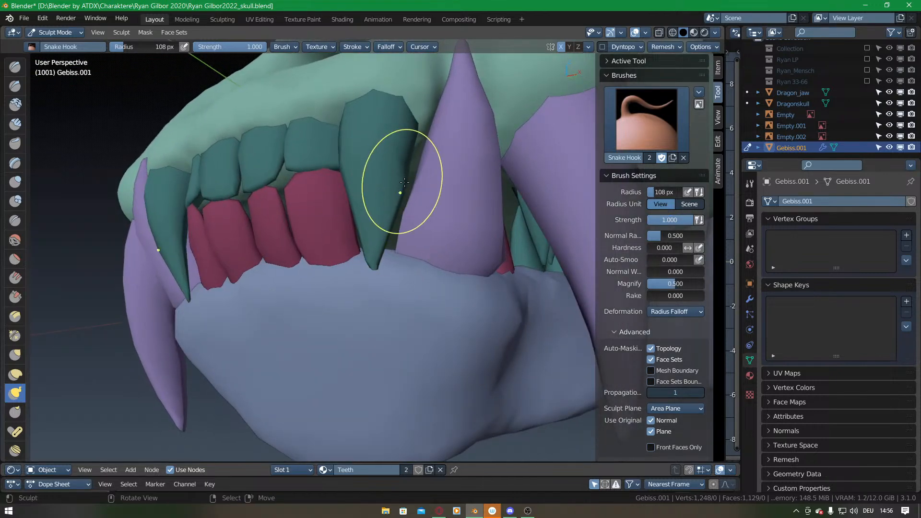
In Edit Mode, add two centred loop cuts near the tip of the pointed outer upper incisor and return to Sculpt Mode.
{"action": "middle_click_drag", "start_coordinate": [408, 134], "coordinate": [448, 181]}
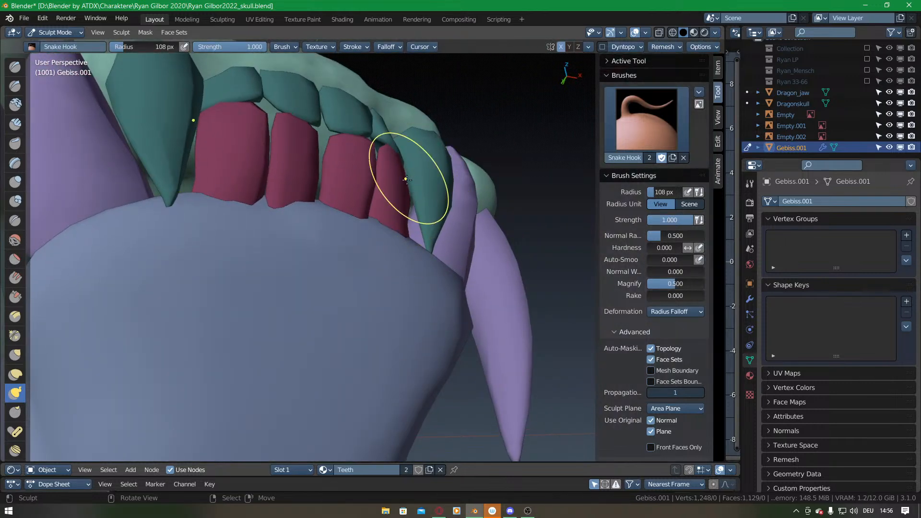
{"action": "middle_click_drag", "start_coordinate": [405, 161], "coordinate": [339, 235]}
{"action": "key", "text": "Tab"}
{"action": "middle_click_drag", "start_coordinate": [433, 237], "coordinate": [384, 230]}
{"action": "key", "text": "alt+a"}
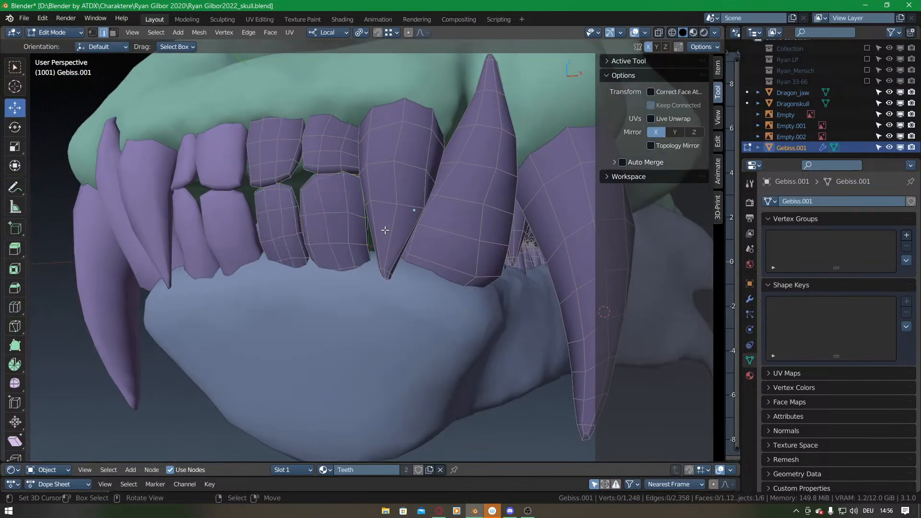
{"action": "key", "text": "ctrl+r"}
{"action": "scroll", "coordinate": [386, 230], "scroll_direction": "up", "scroll_amount": 1}
{"action": "left_click", "coordinate": [386, 231]}
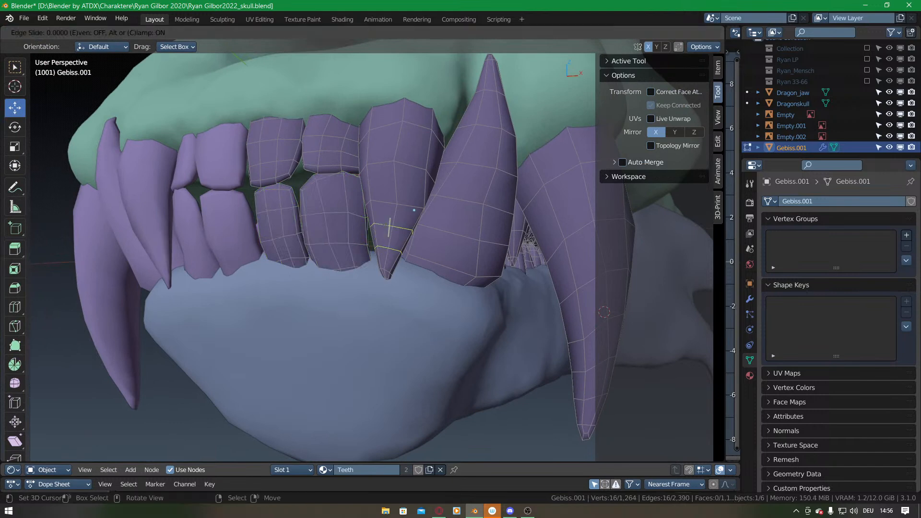
{"action": "right_click", "coordinate": [387, 233]}
{"action": "key", "text": "ctrl+Tab"}
{"action": "left_click", "coordinate": [380, 254]}
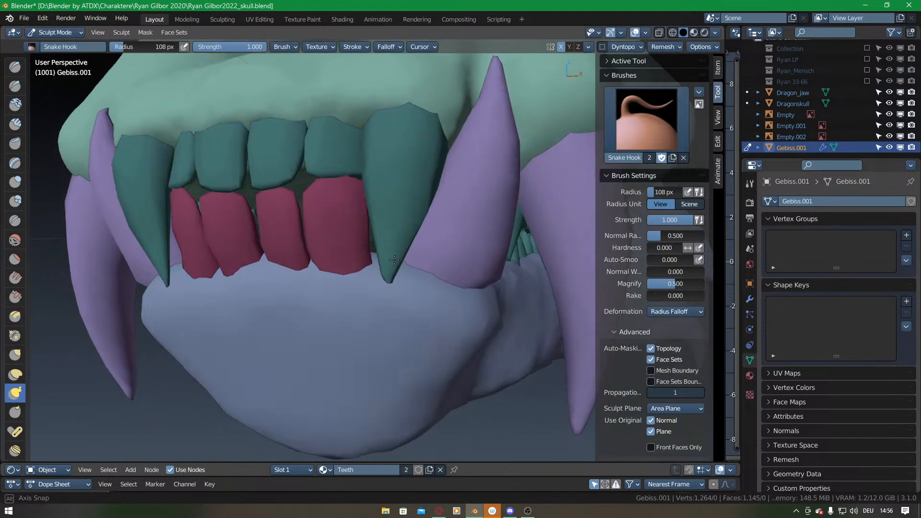
Check the front teeth from the side and save the skull file.
{"action": "middle_click_drag", "start_coordinate": [405, 234], "coordinate": [309, 278]}
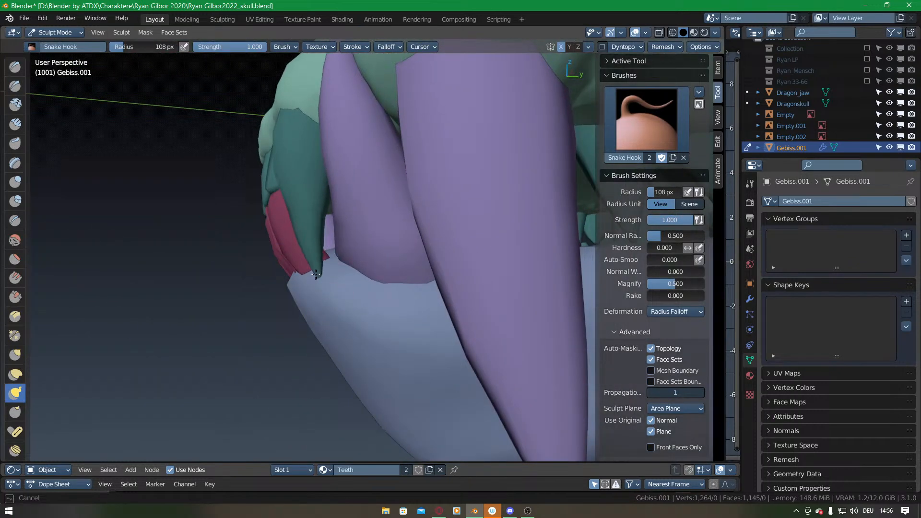
{"action": "mouse_move", "coordinate": [320, 231]}
{"action": "middle_mouse_down"}
{"action": "mouse_move", "coordinate": [325, 253]}
{"action": "mouse_move", "coordinate": [377, 160]}
{"action": "mouse_move", "coordinate": [398, 248]}
{"action": "mouse_move", "coordinate": [377, 294]}
{"action": "middle_mouse_up"}
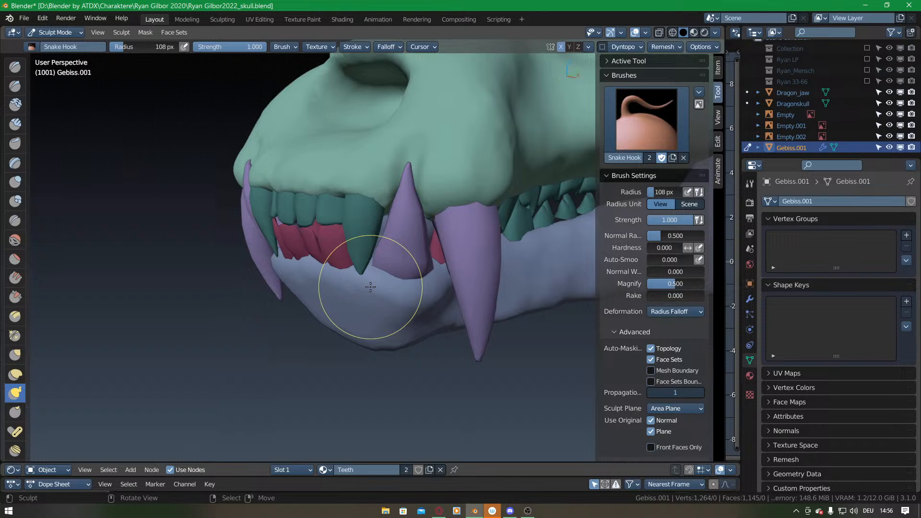
{"action": "key", "text": "ctrl+s"}
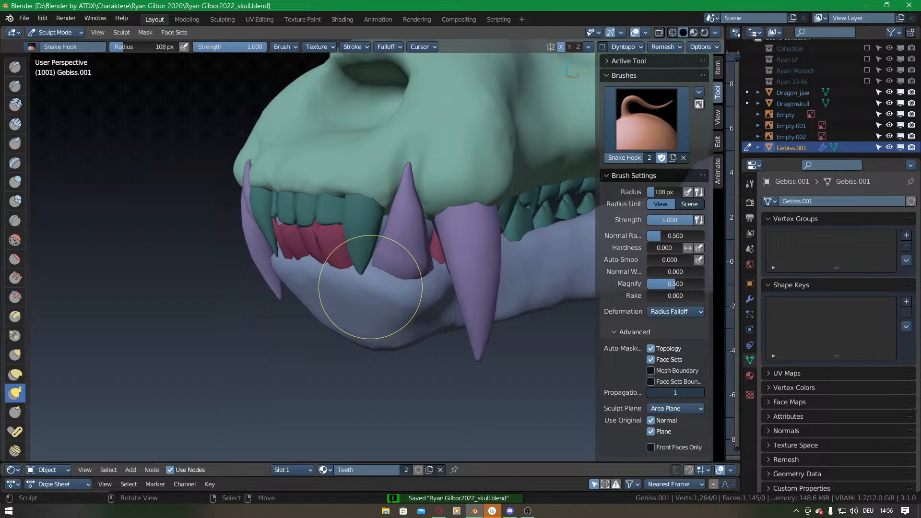
Switch to Quora in the browser and open an answer to the question about altering our DNA to change appearance or species.
{"action": "key", "text": "alt+Tab"}
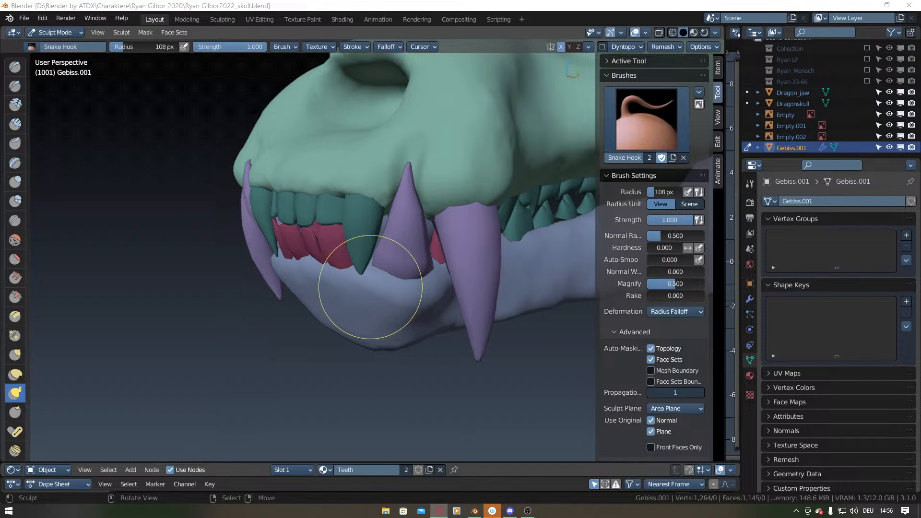
{"action": "left_click_drag", "start_coordinate": [920, 82], "coordinate": [532, 0]}
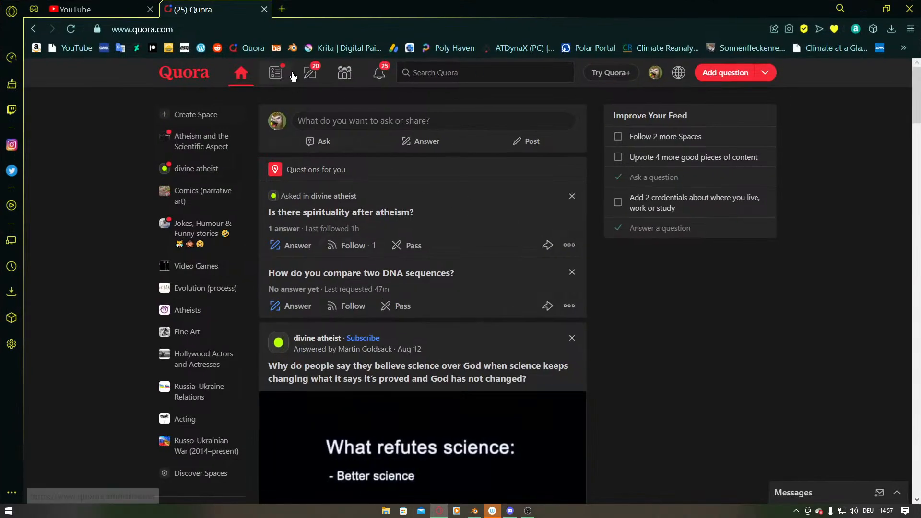
{"action": "left_click", "coordinate": [310, 73]}
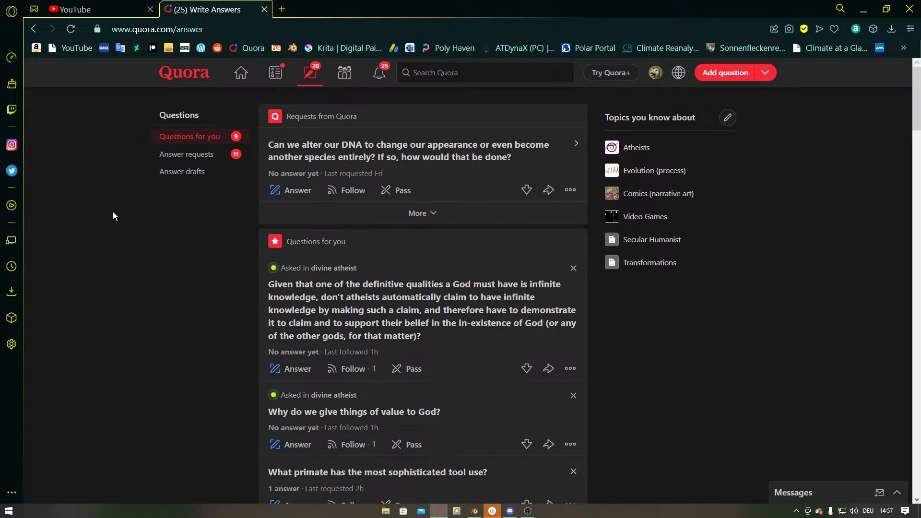
{"action": "left_click", "coordinate": [289, 192]}
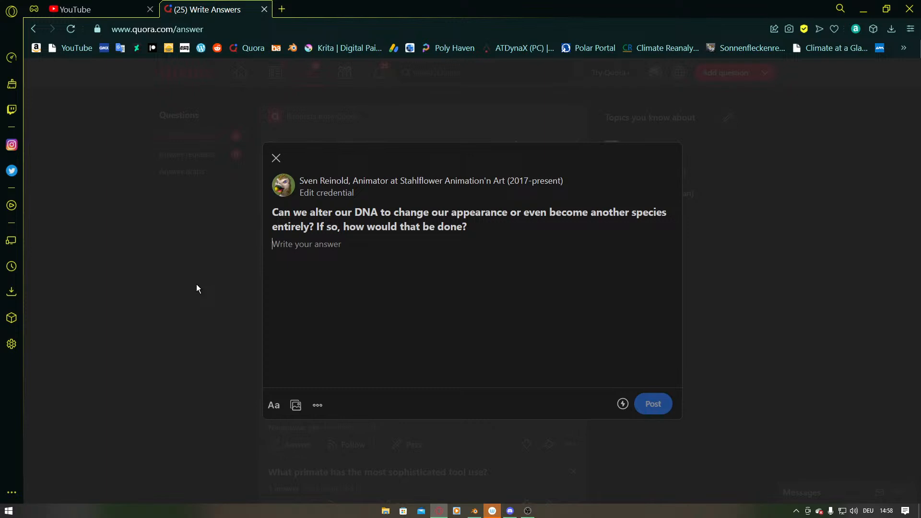
Begin the answer with "We can alter it by exposing ourselves to radioactive radiation.".
{"action": "type", "text": "We can al"}
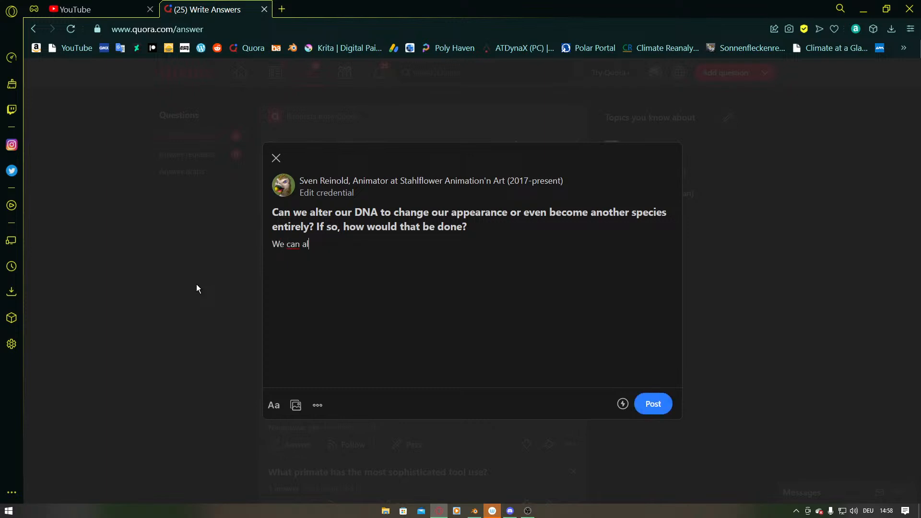
{"action": "type", "text": "ter it by bein"}
{"action": "key", "text": "BackSpace"}
{"action": "key", "text": "BackSpace"}
{"action": "key", "text": "BackSpace"}
{"action": "key", "text": "BackSpace"}
{"action": "type", "text": "exposing ourselves to "}
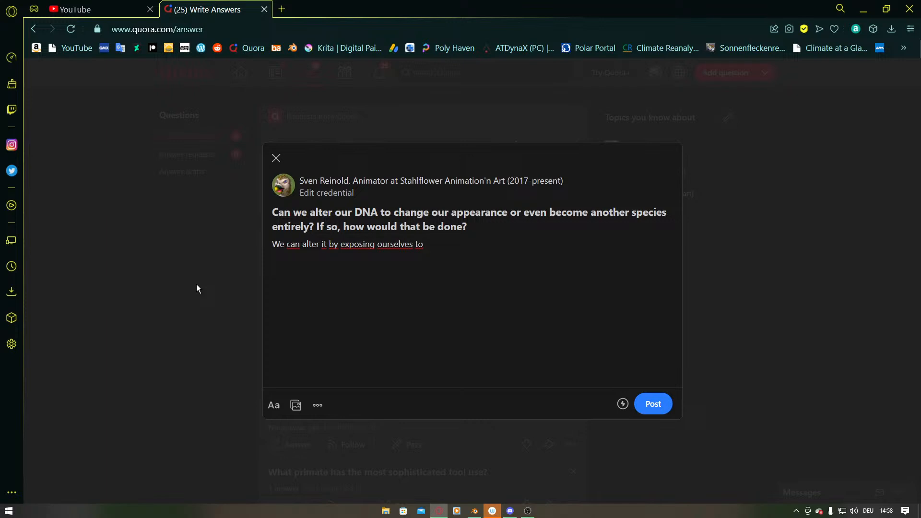
{"action": "type", "text": "radioactive radiation."}
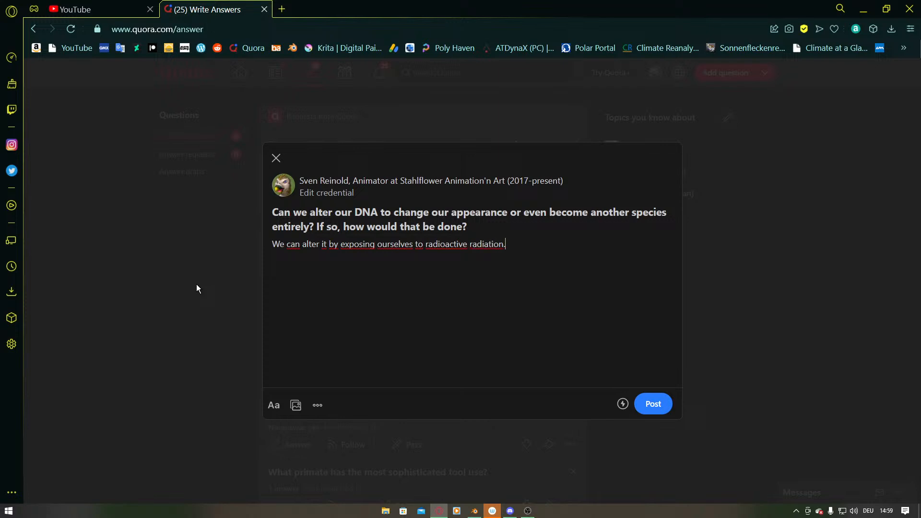
Continue the answer with "But that results in the formation of cancer, which can alter our appearance. The way you want it doesn't currently work.".
{"action": "type", "text": " But that results in the "}
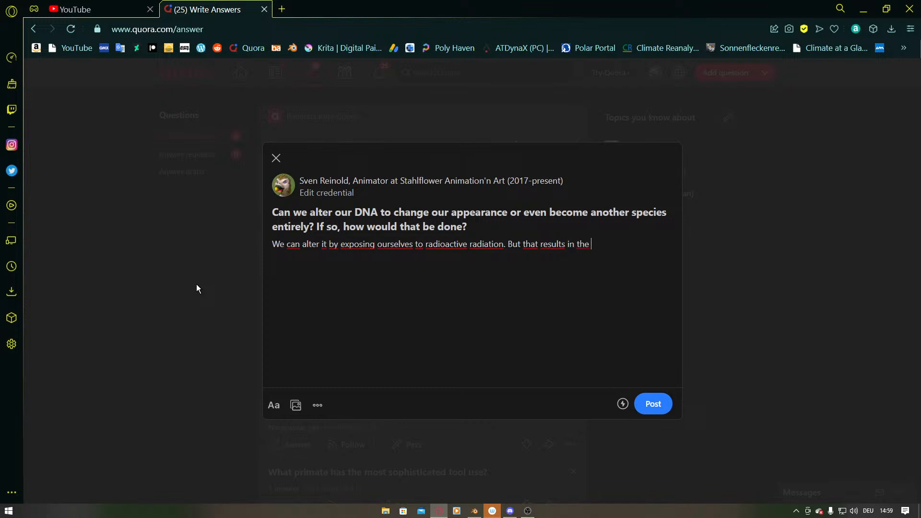
{"action": "type", "text": "formation of cancer, which can"}
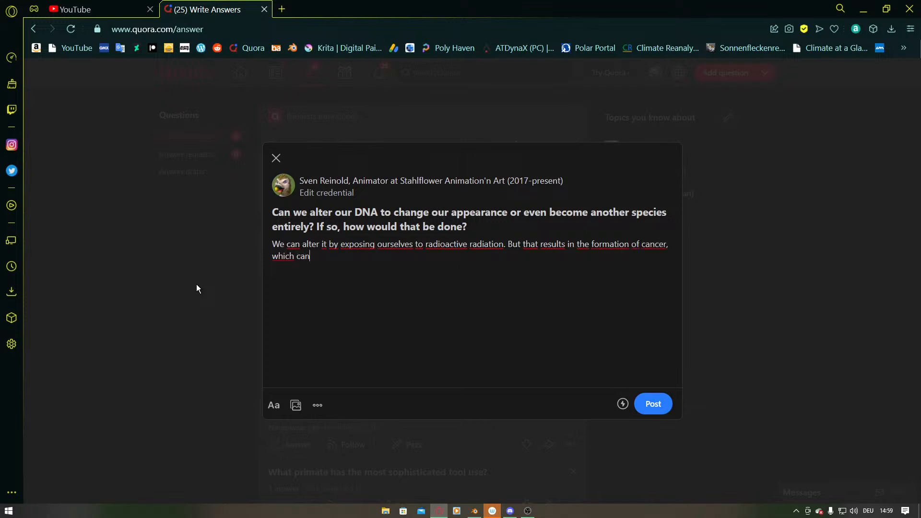
{"action": "type", "text": " alter our appearw"}
{"action": "key", "text": "BackSpace"}
{"action": "type", "text": "ance."}
{"action": "type", "text": "The"}
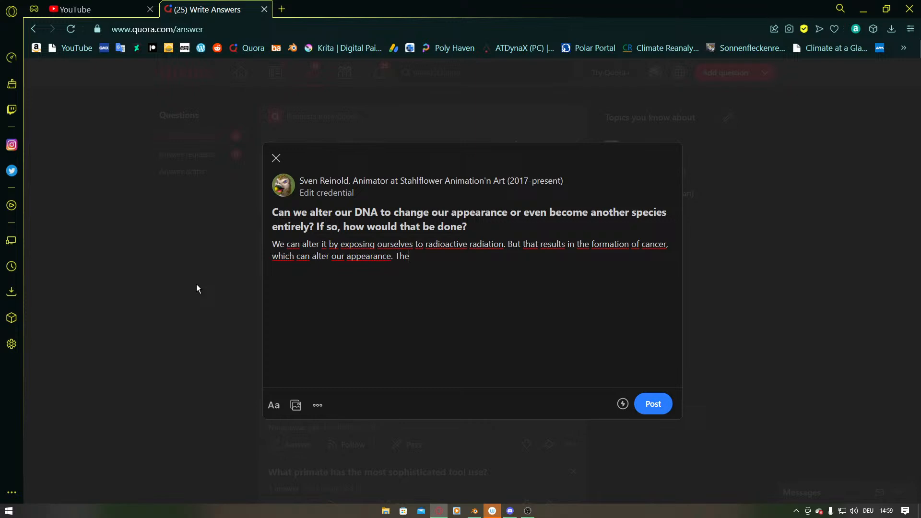
{"action": "type", "text": " way you want it doesn't currently work."}
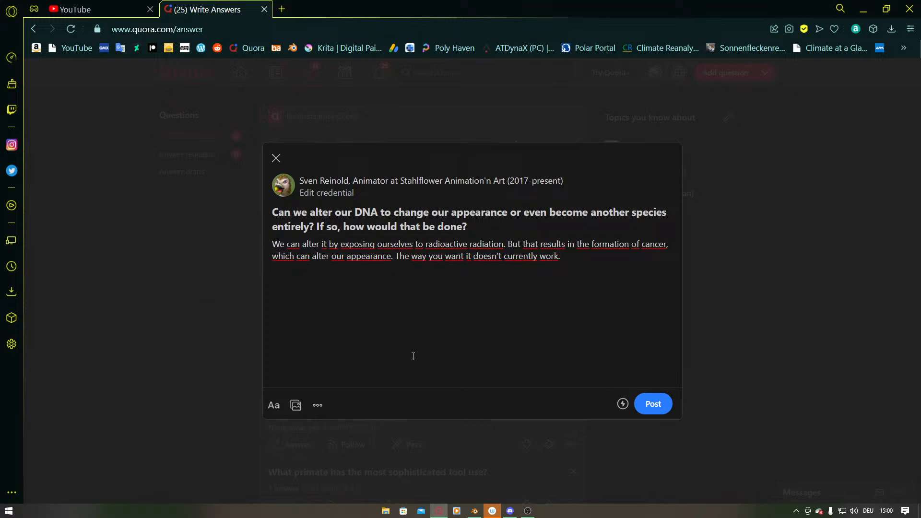
Post the answer and choose the credential "I study evolution, especially the human one, since 1994" for it.
{"action": "left_click", "coordinate": [653, 404]}
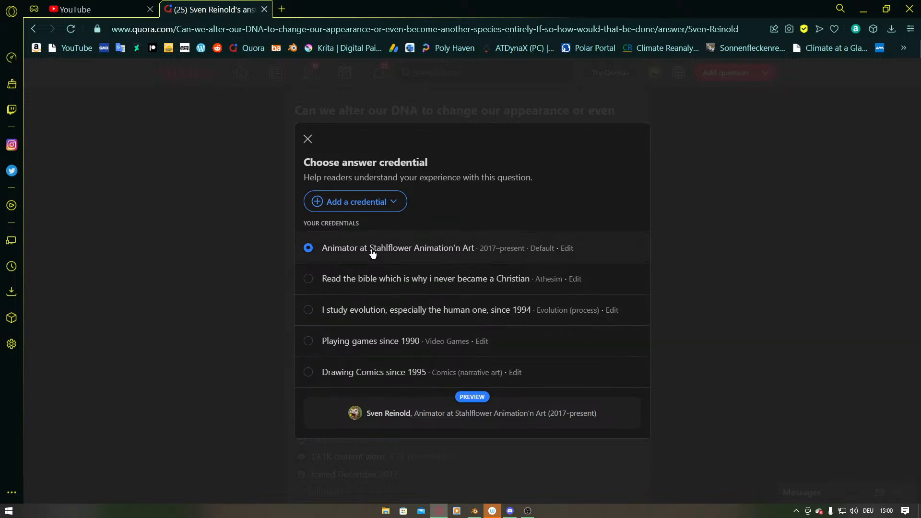
{"action": "left_click", "coordinate": [373, 310]}
{"action": "left_click", "coordinate": [308, 139]}
Return to the list of questions to answer and pass on the first three requests from Quora.
{"action": "left_click", "coordinate": [310, 72]}
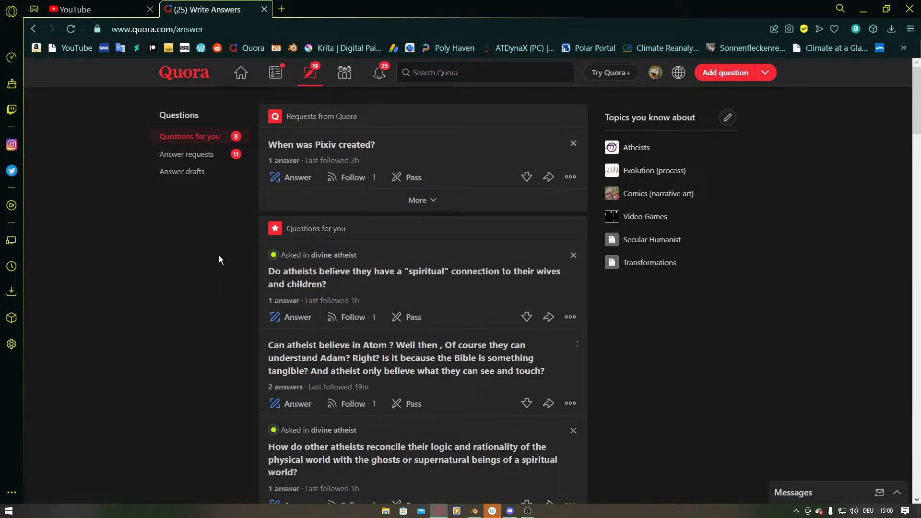
{"action": "left_click", "coordinate": [408, 178]}
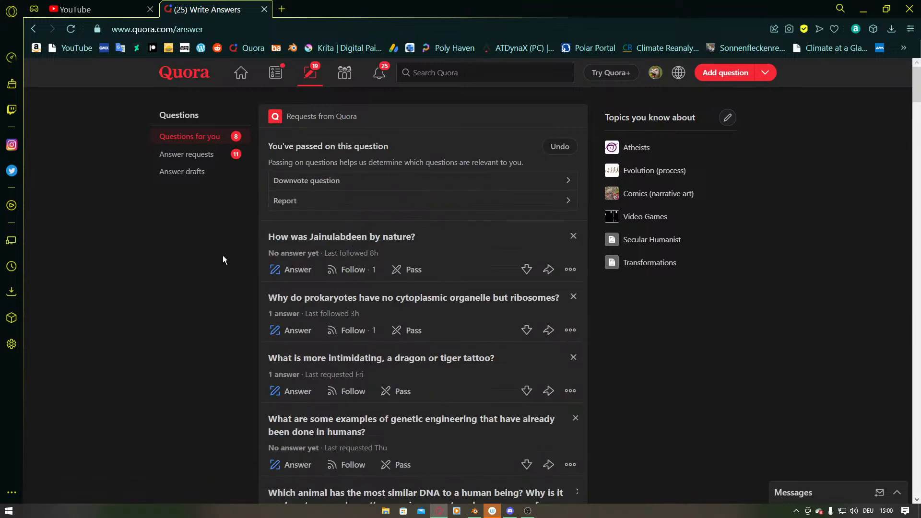
{"action": "left_click", "coordinate": [413, 270]}
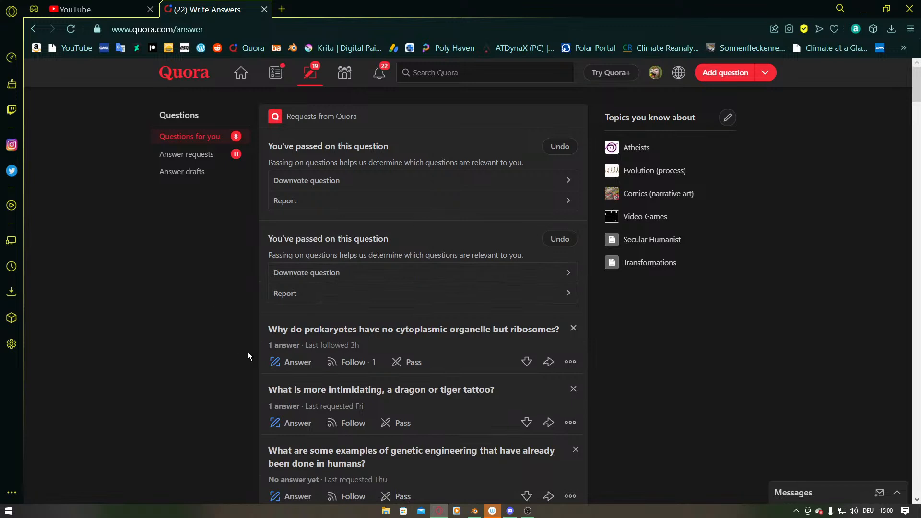
{"action": "left_click", "coordinate": [409, 361]}
{"action": "scroll", "coordinate": [224, 304], "scroll_direction": "down", "scroll_amount": 4}
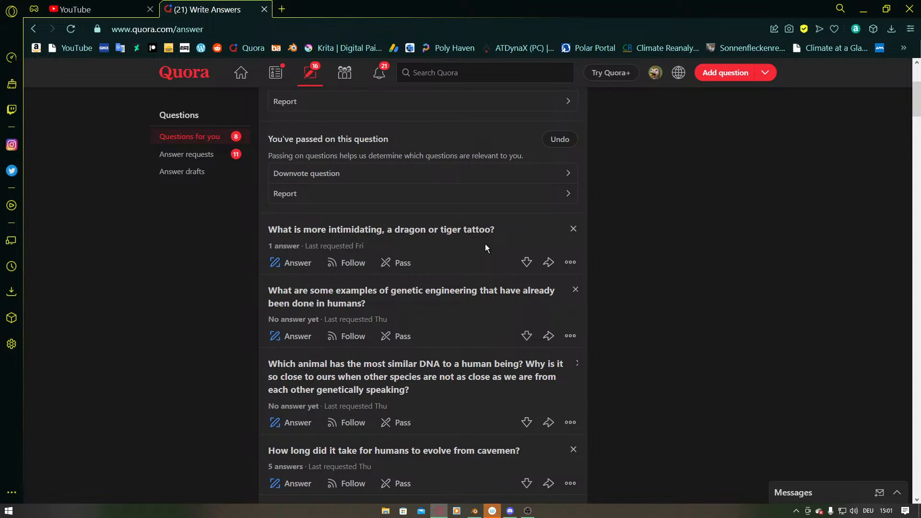
Start answering the dragon or tiger tattoo question with "A dragon would be more intimidating, if it is not fliffy and".
{"action": "left_click", "coordinate": [301, 265]}
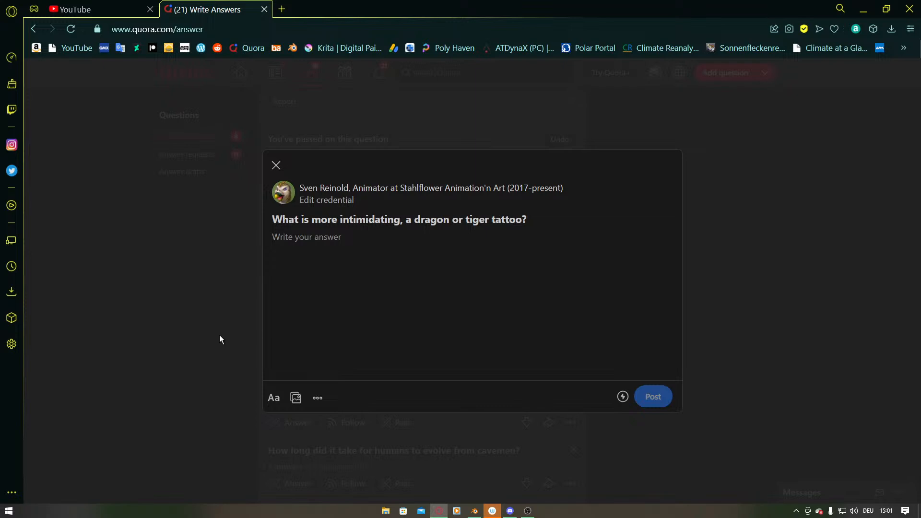
{"action": "type", "text": "A draf"}
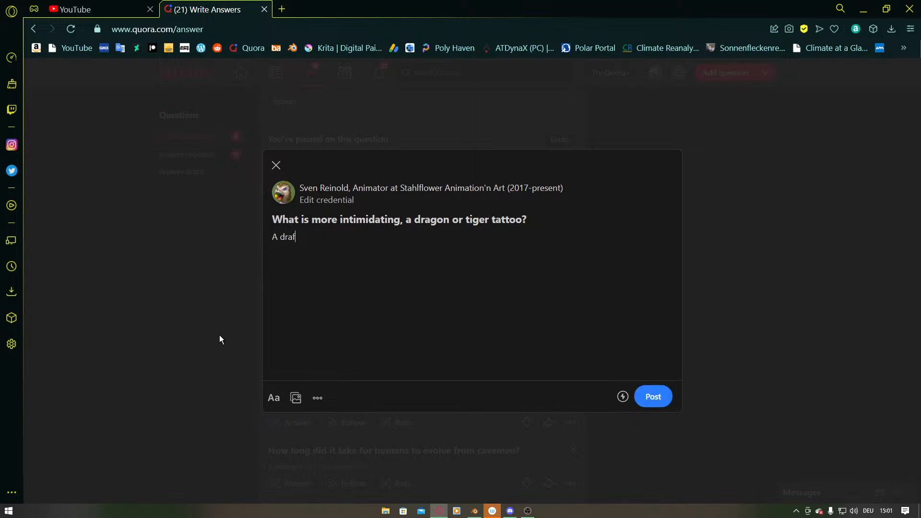
{"action": "key", "text": "BackSpace"}
{"action": "type", "text": "gon would be more intimidat"}
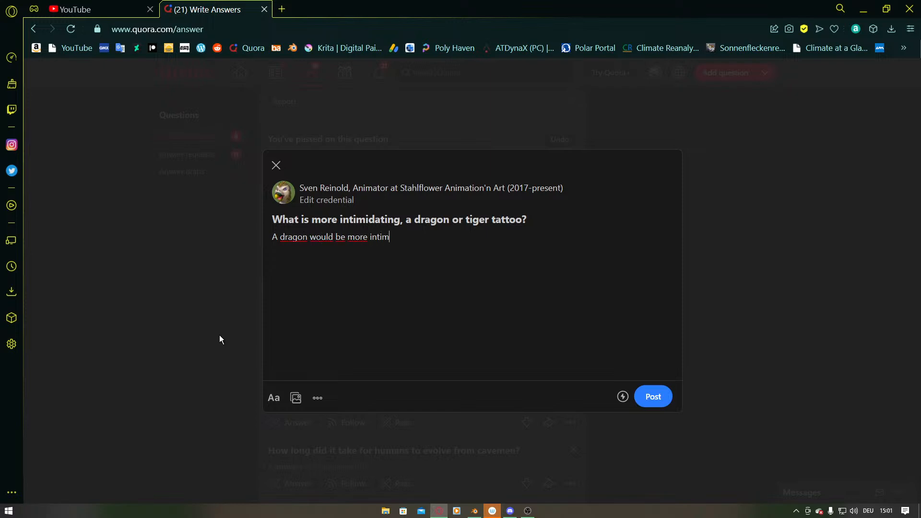
{"action": "type", "text": "ing, if it is not fliffy and "}
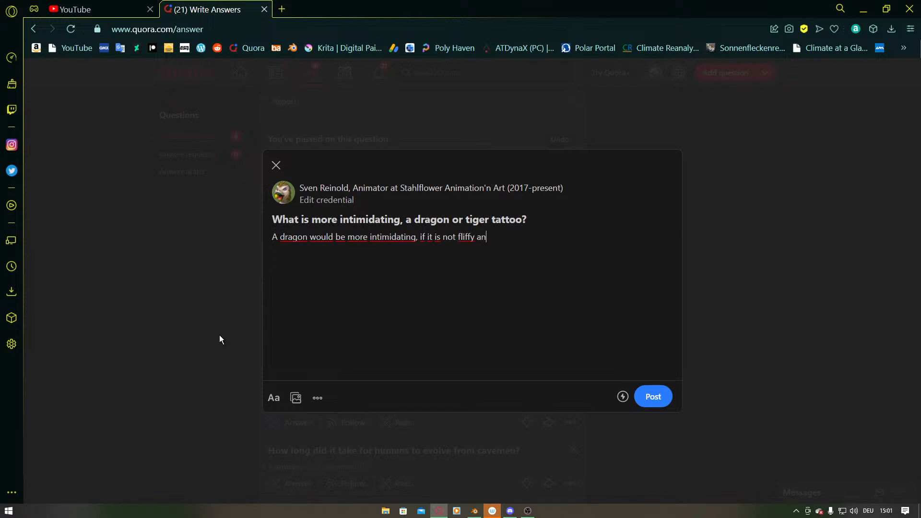
Finish the answer with "bigger than the tiger, since its wings makes it appear bigger and the spikes and horns add to the dangerous appearance.".
{"action": "type", "text": "bigger than the tiger, since its "}
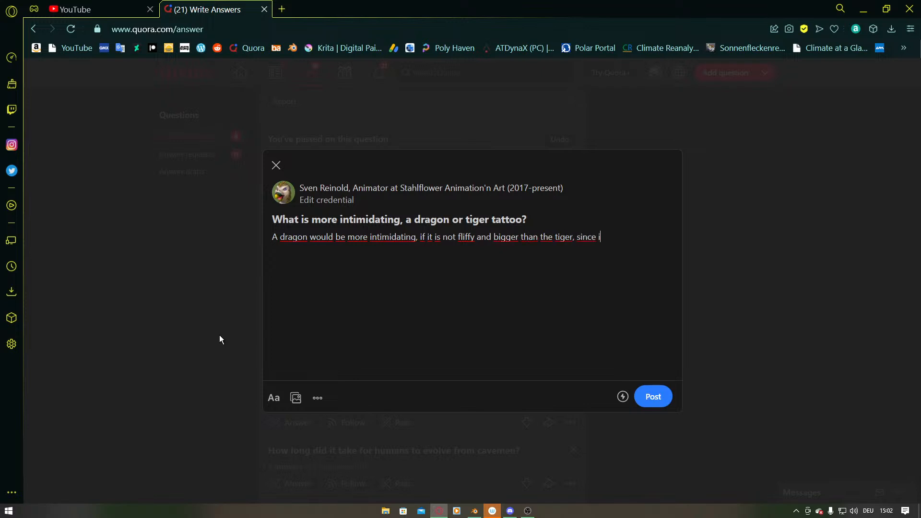
{"action": "type", "text": "wings makes it appear b"}
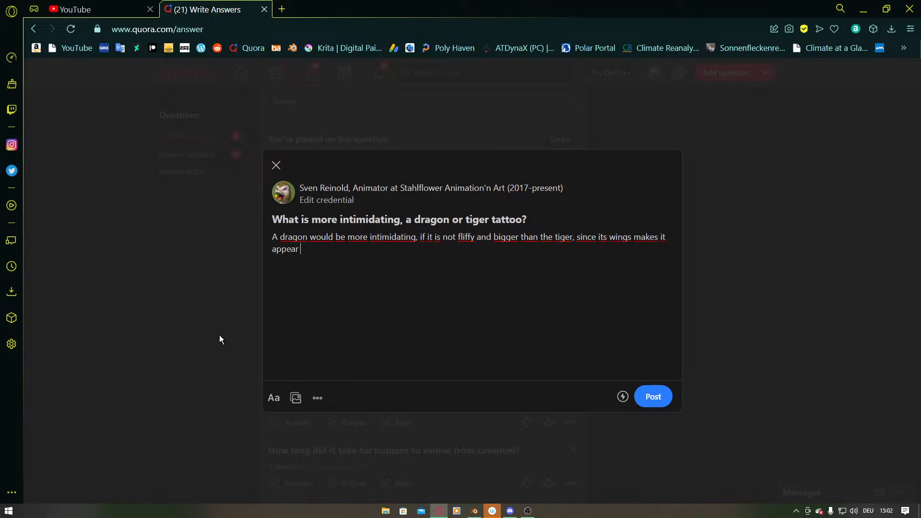
{"action": "type", "text": "igger and the spikes and h"}
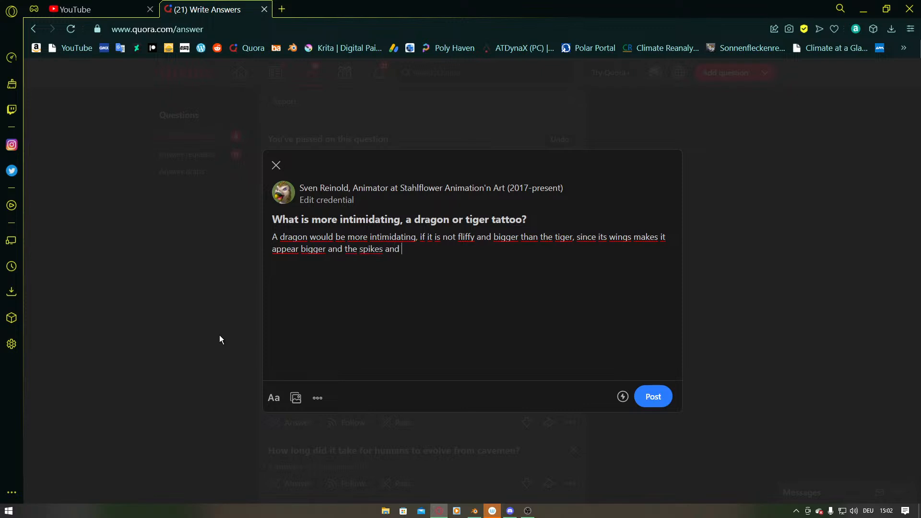
{"action": "type", "text": "orns add to the dangerous appea"}
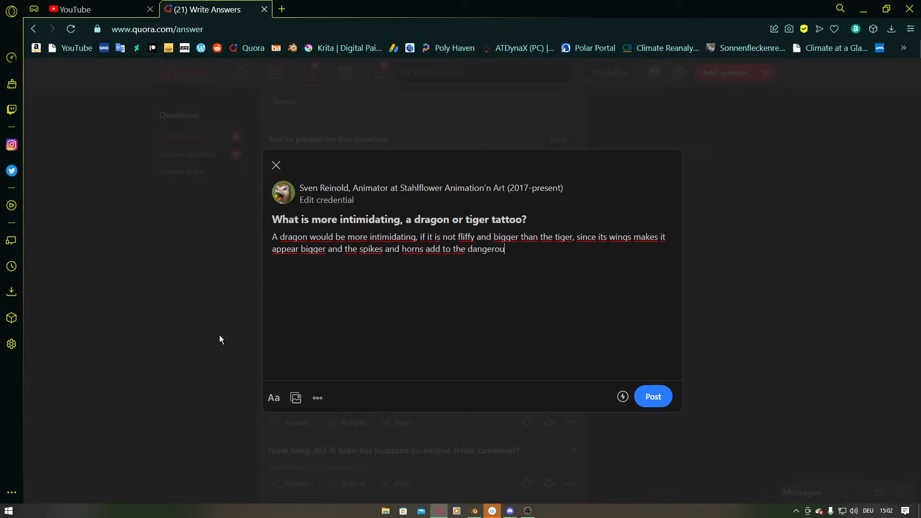
{"action": "type", "text": "rance."}
Post the tattoo answer and choose the credential "Drawing Comics since 1995" for it.
{"action": "left_click", "coordinate": [652, 398]}
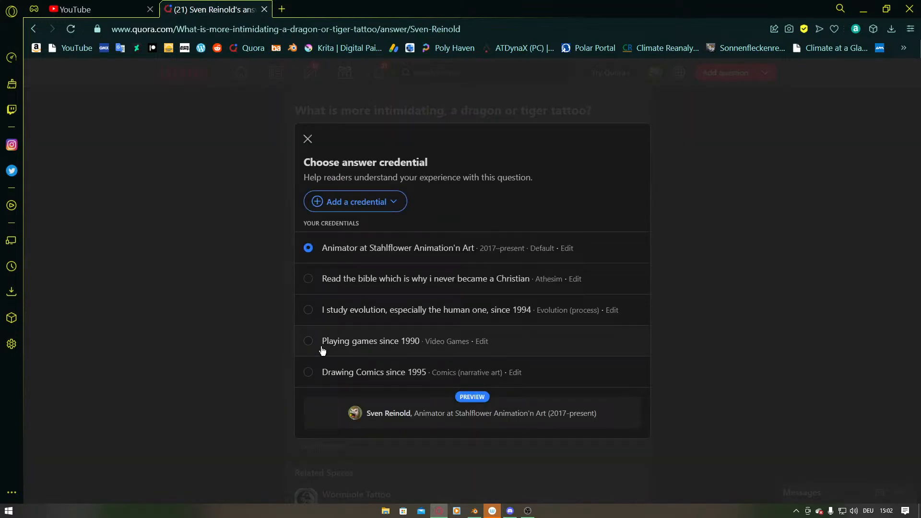
{"action": "left_click", "coordinate": [374, 374]}
{"action": "left_click", "coordinate": [308, 140]}
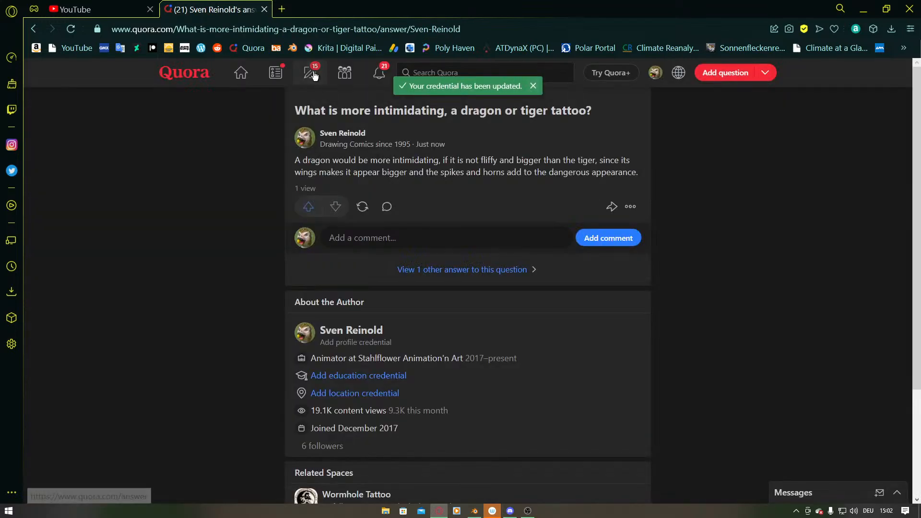
Return to the list of questions to answer, expand the requests from Quora and pass on the genetic engineering examples question.
{"action": "left_click", "coordinate": [310, 72]}
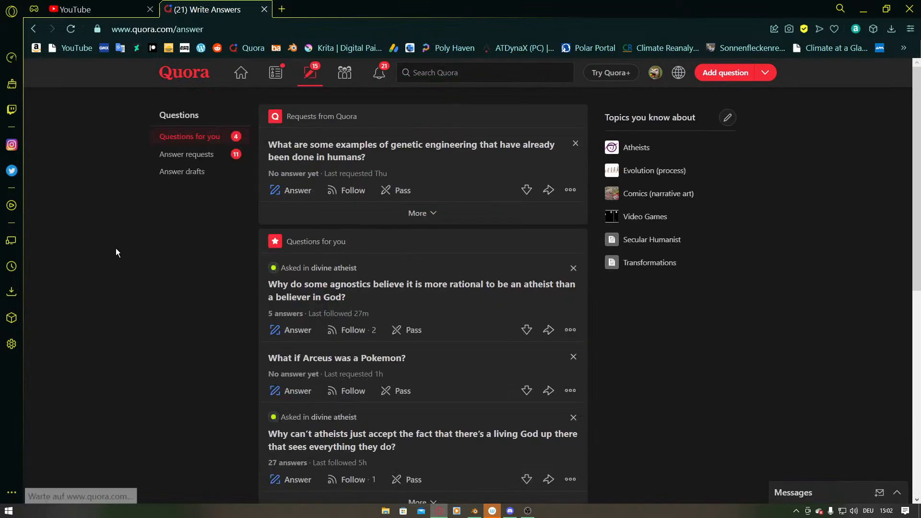
{"action": "left_click", "coordinate": [417, 212]}
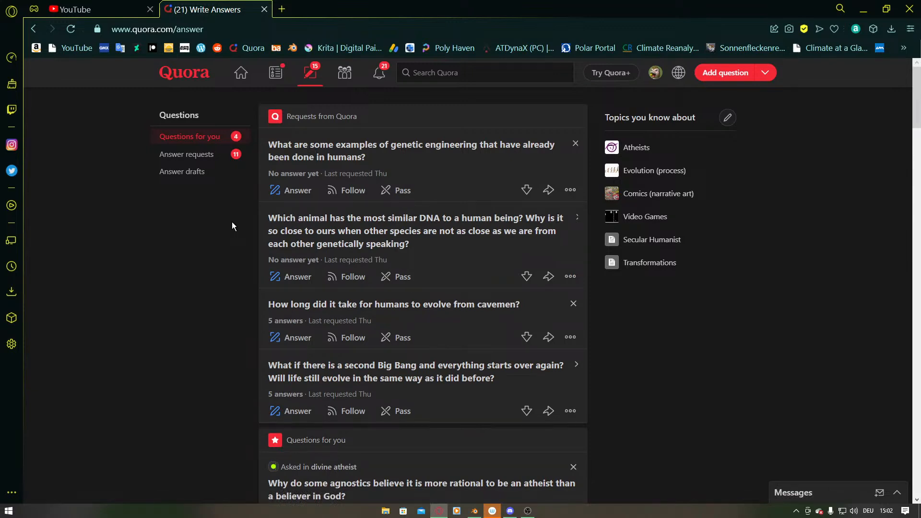
{"action": "left_click", "coordinate": [399, 191]}
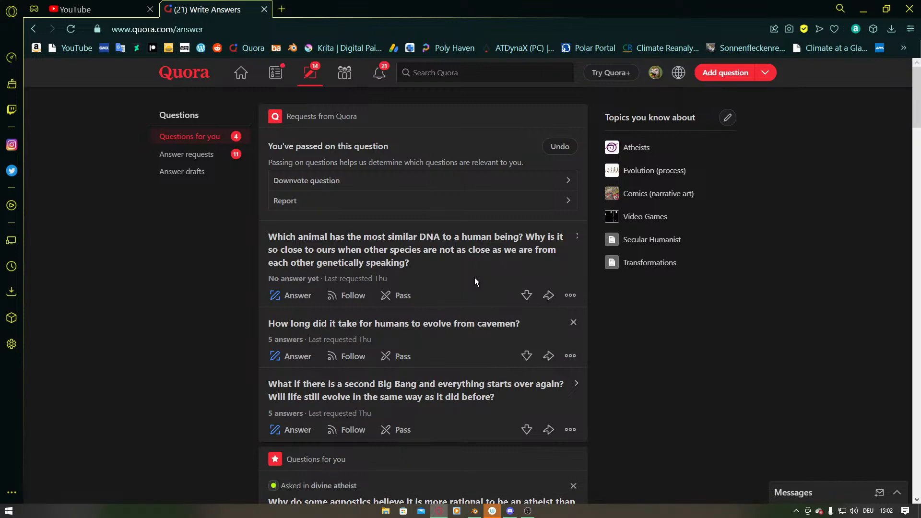
Start answering the question about the animal with the most human-like DNA with "That animal is the Chimpanzee.".
{"action": "left_click", "coordinate": [291, 296]}
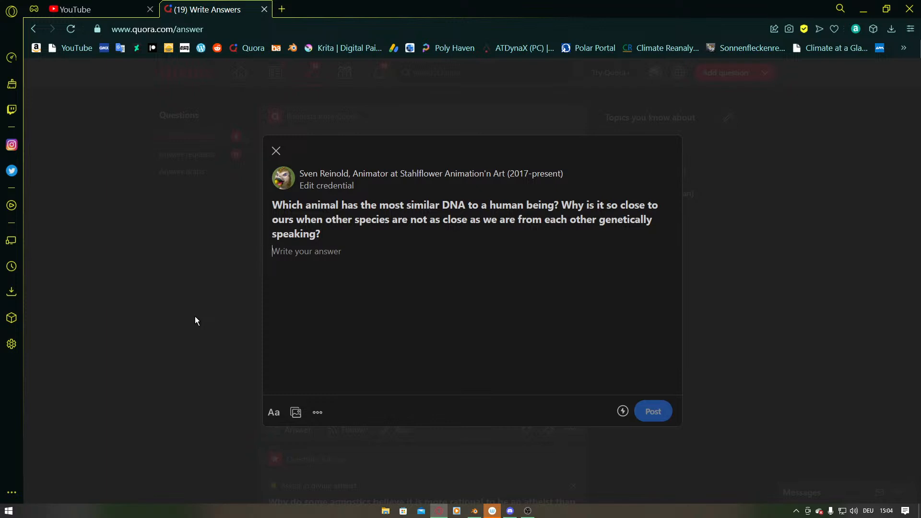
{"action": "type", "text": "That"}
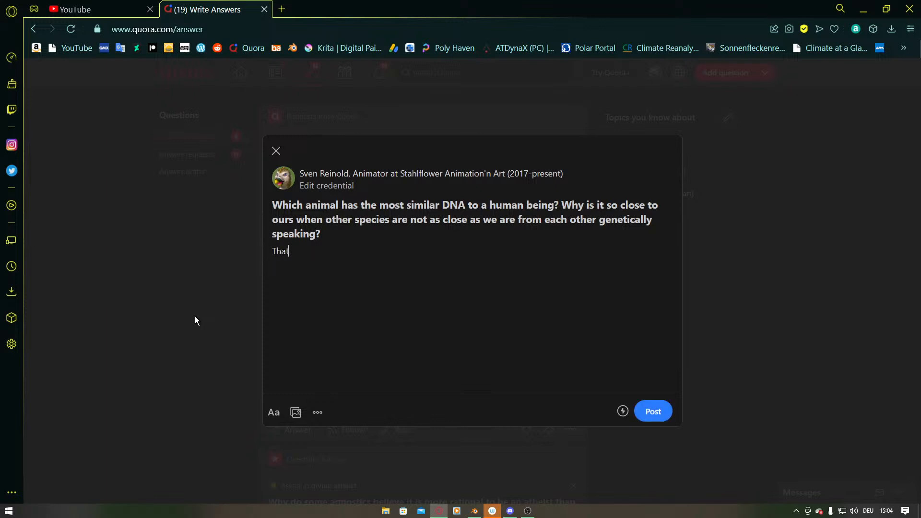
{"action": "type", "text": " animal is the Chimpanzee"}
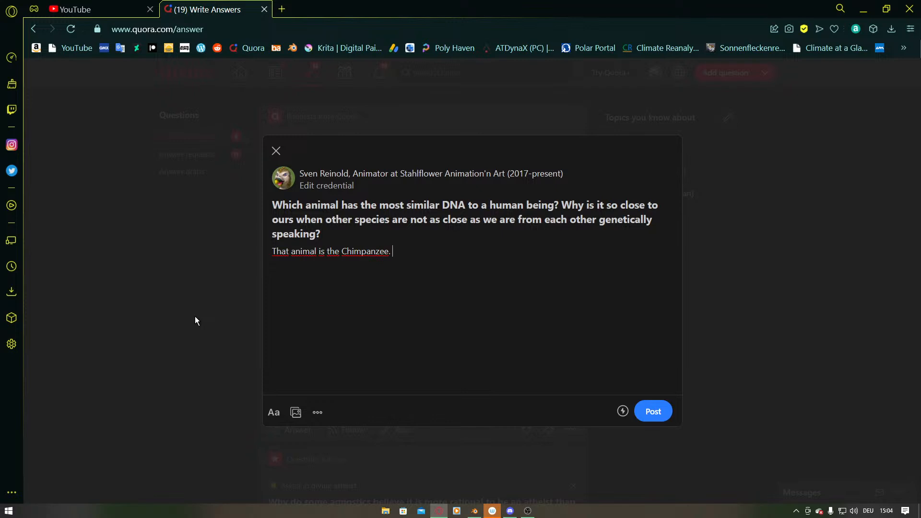
Continue the answer with "The reason it shares 99.8% of our DNA is because the ape that is the common ancestor lived 6 million years ago.".
{"action": "type", "text": ". The reason it shares 99"}
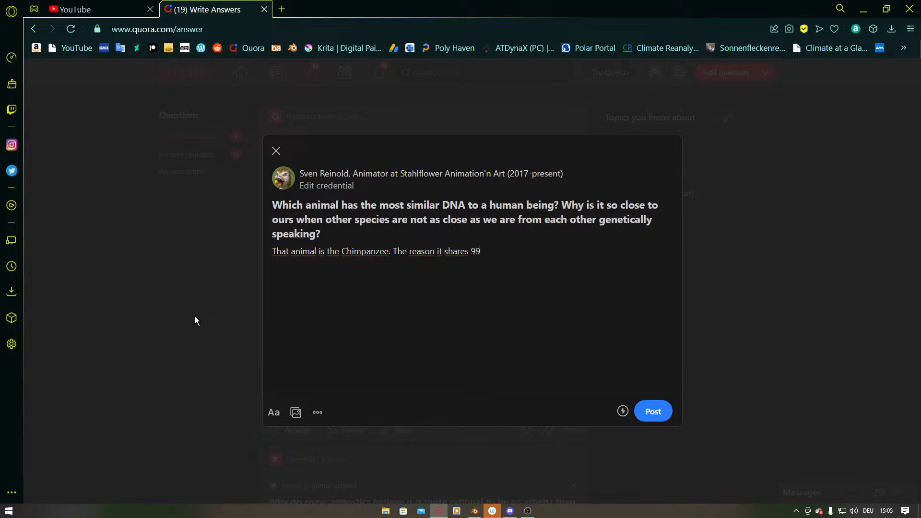
{"action": "type", "text": ".8% of our DNA is because the ape"}
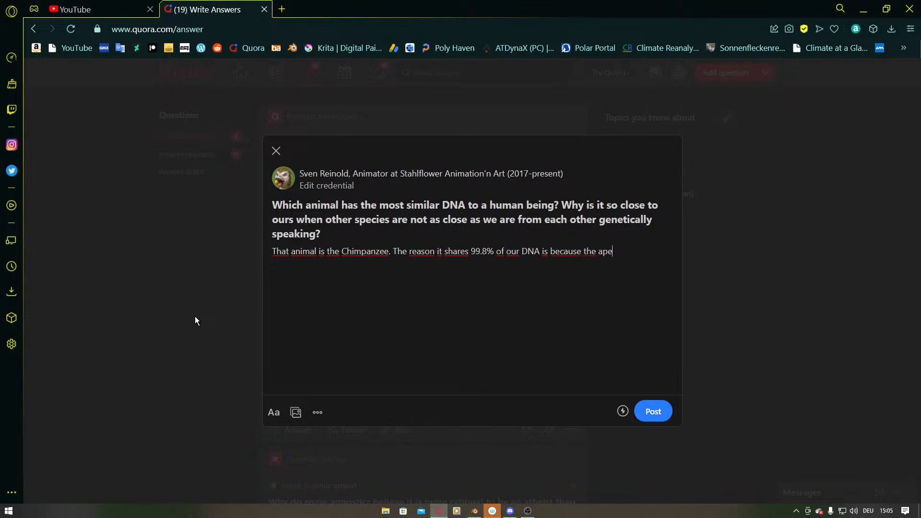
{"action": "type", "text": " that is the common a"}
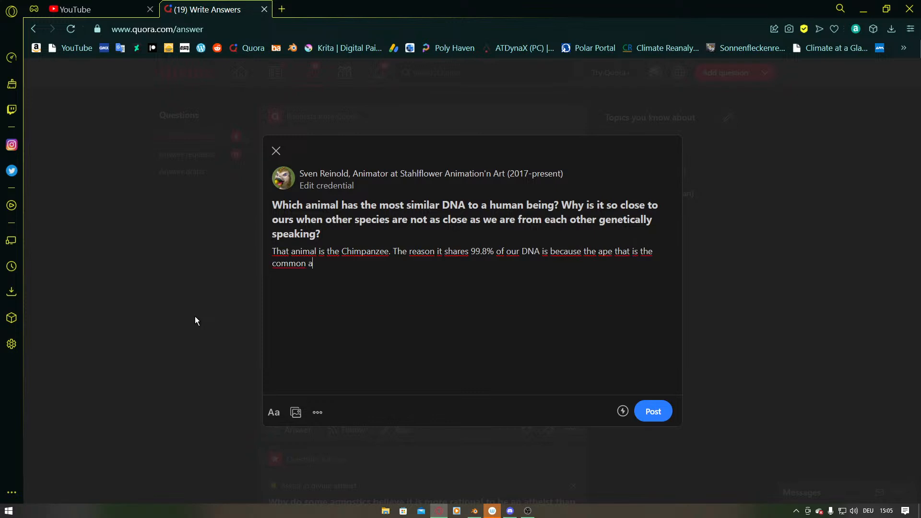
{"action": "type", "text": "ncestor lived 6 million years ag"}
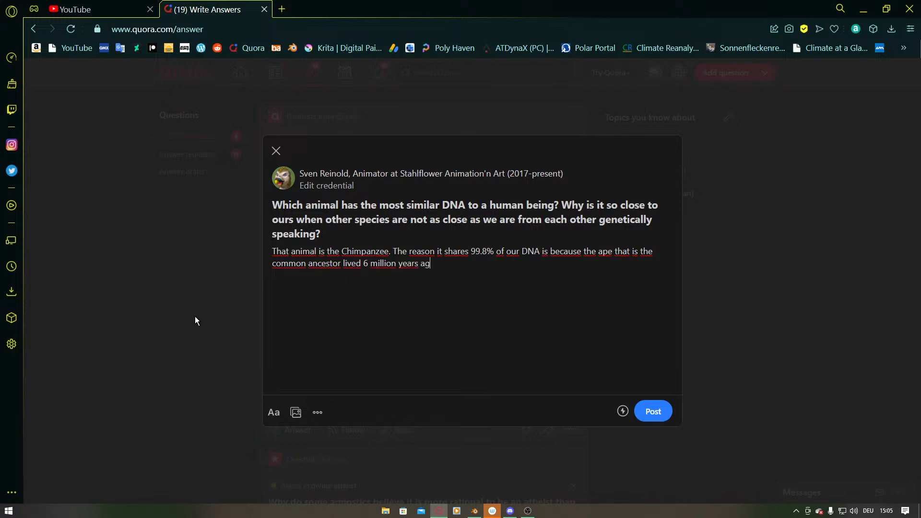
Add the sentence "All other species share common ancestors, that live earlier." to the answer.
{"action": "type", "text": "o. All other species share commpo"}
{"action": "key", "text": "BackSpace"}
{"action": "key", "text": "BackSpace"}
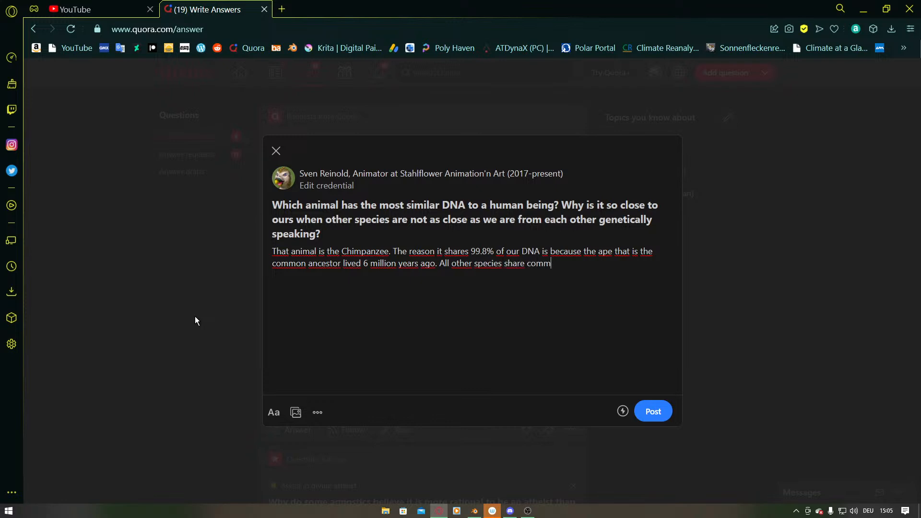
{"action": "type", "text": "on ancestors , that live"}
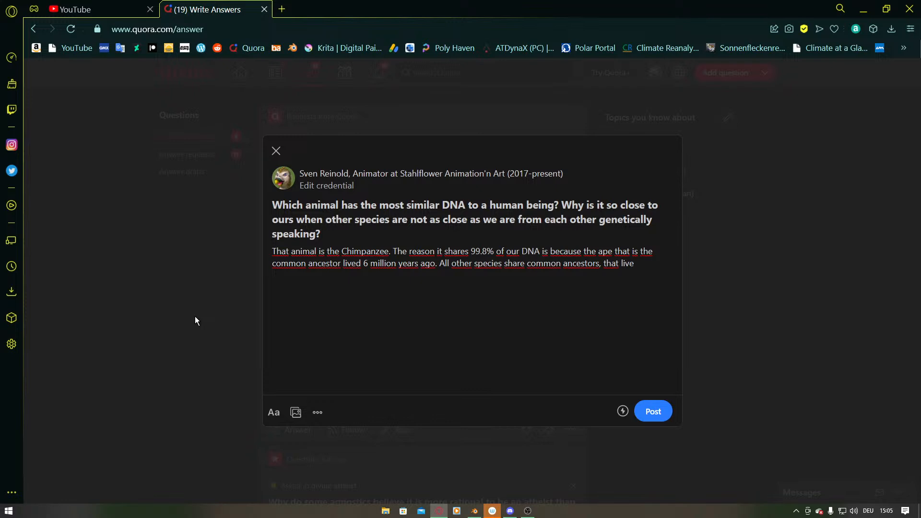
{"action": "type", "text": " earlier"}
{"action": "type", "text": "."}
Continue the answer with "For example, Dryopithecus lived 20.1 millionyear".
{"action": "type", "text": " For exa"}
{"action": "type", "text": "mple "}
{"action": "type", "text": ", Dr"}
{"action": "type", "text": "yo"}
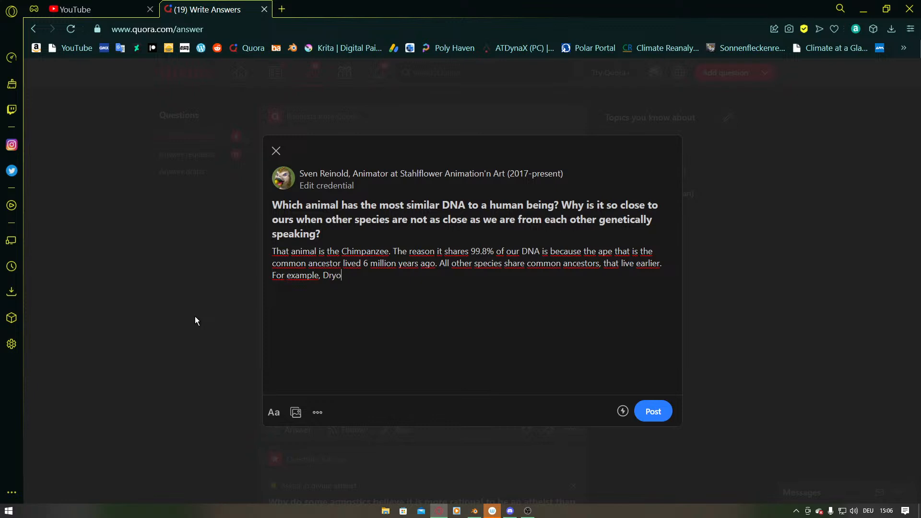
{"action": "type", "text": "pithecus lived 20.1 millionyear"}
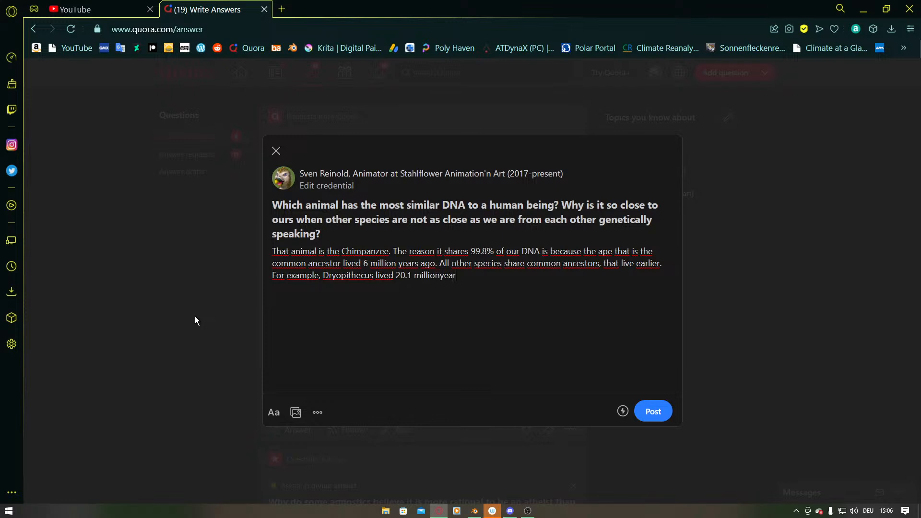
Complete the Dryopithecus sentence, saying it lived 20.1 million years ago and was the common ancestor of humans, Chimps, Gorillas and Orangutans.
{"action": "type", "text": "s ago and was the common a"}
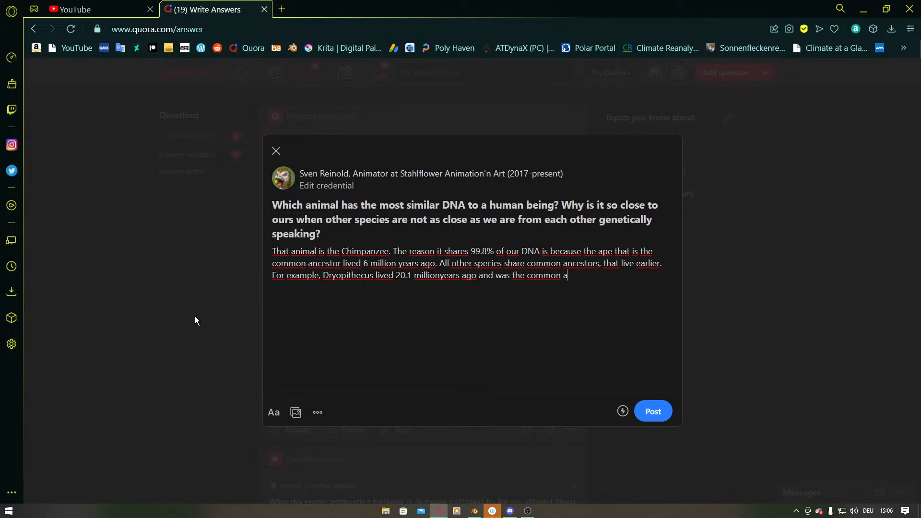
{"action": "type", "text": "ncestor of humans, Chimp"}
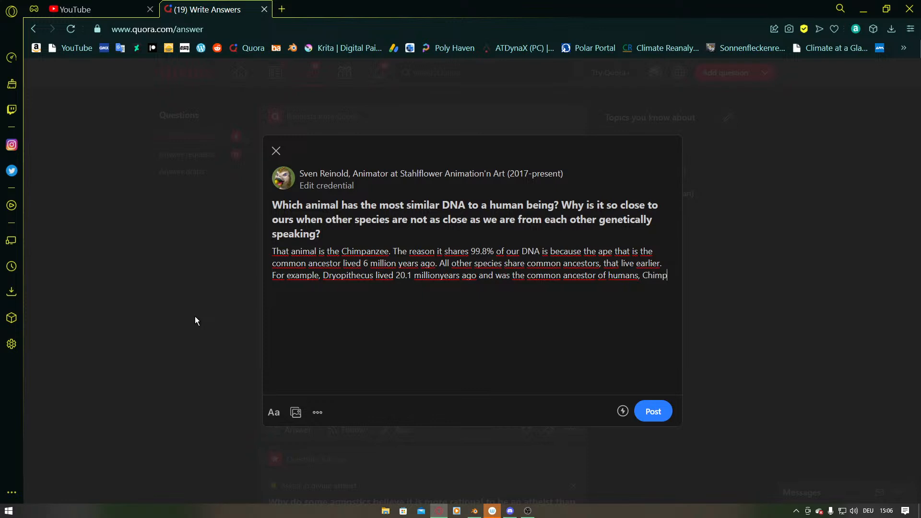
{"action": "type", "text": "s, Gorillas and"}
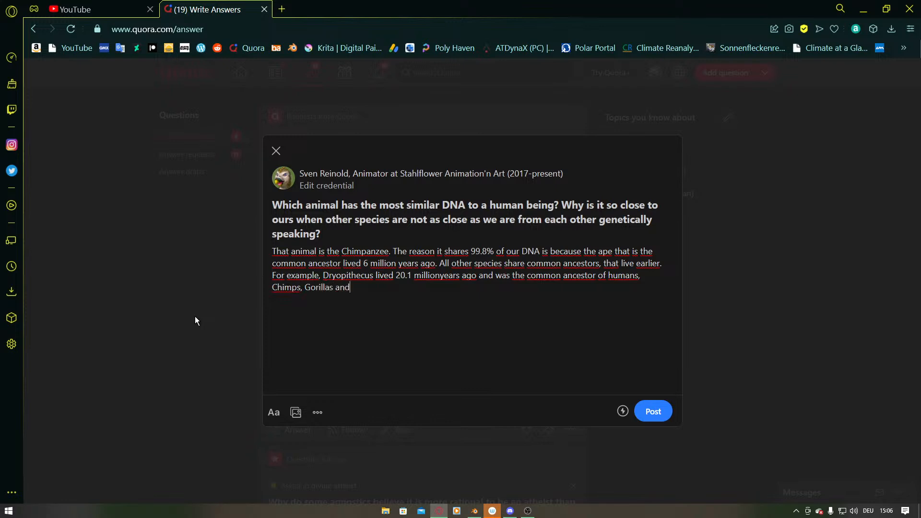
{"action": "type", "text": " Orangut"}
{"action": "type", "text": "ans,"}
Add the sentence "Orangutans only share 87% of our DNA." to the answer and begin the following one with "The further".
{"action": "type", "text": "Orangutan"}
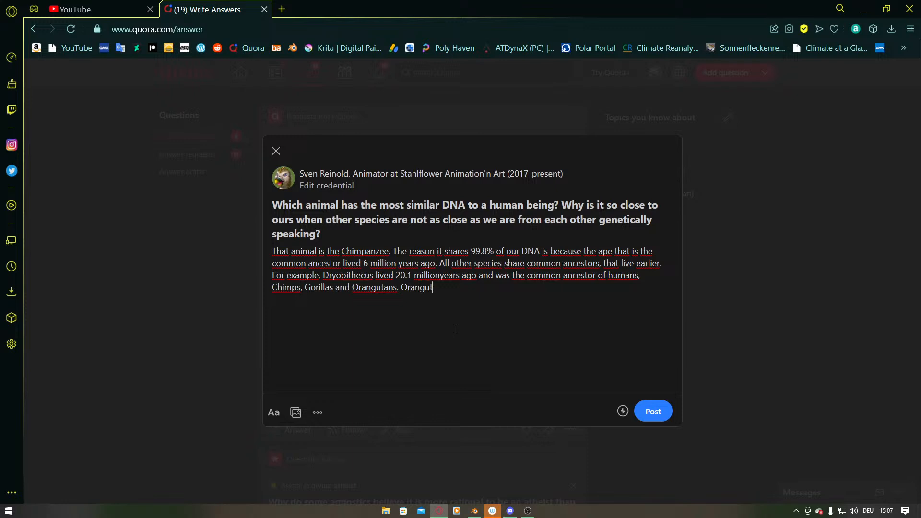
{"action": "type", "text": "s only share 87%"}
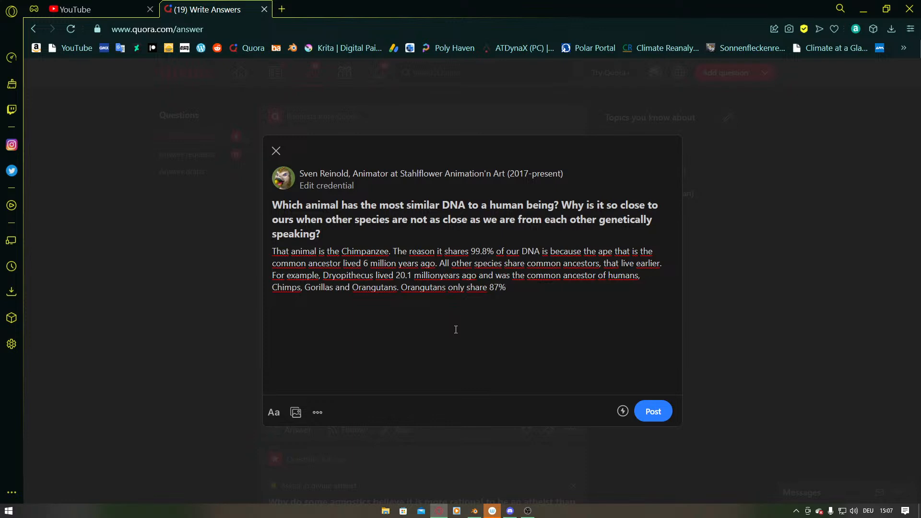
{"action": "type", "text": " of our DNA. The further "}
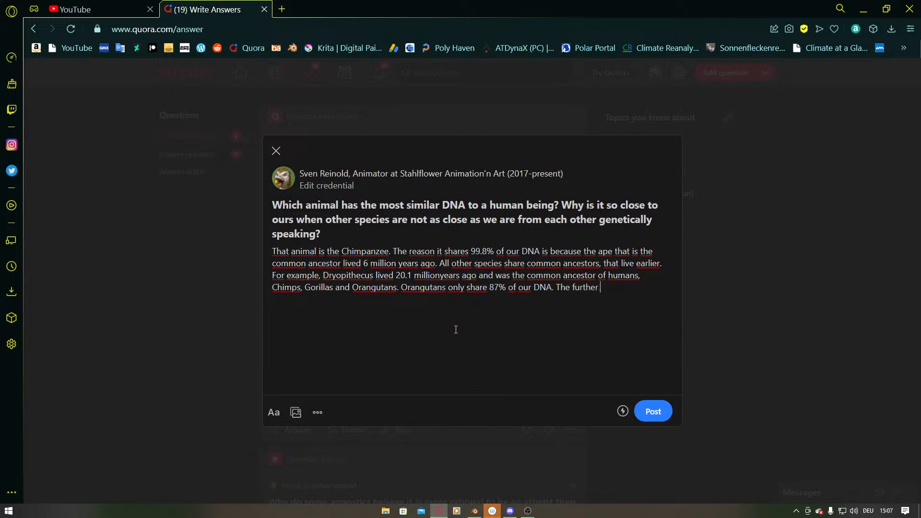
Write the closing sentence that the further back the common ancestor lived, the less the amount of shared DNA is.
{"action": "type", "text": "back the"}
{"action": "type", "text": " common a"}
{"action": "type", "text": "ncestor "}
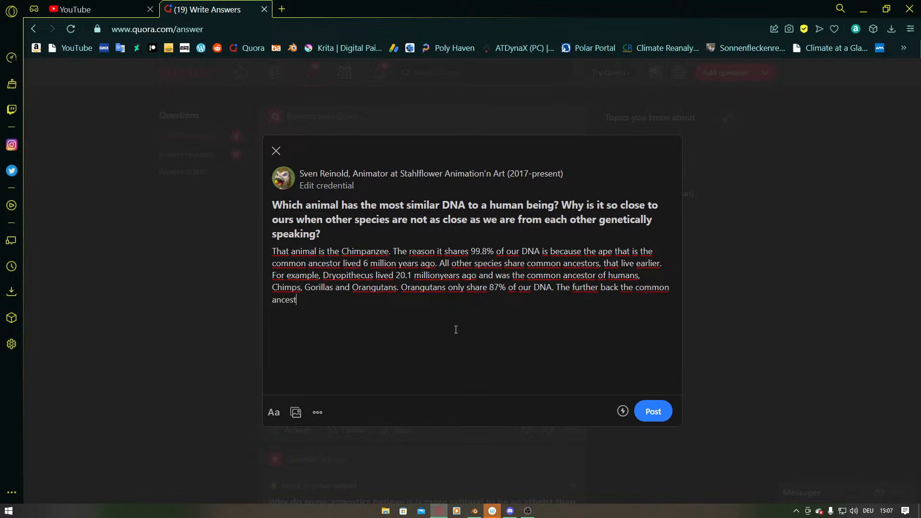
{"action": "type", "text": "lived"}
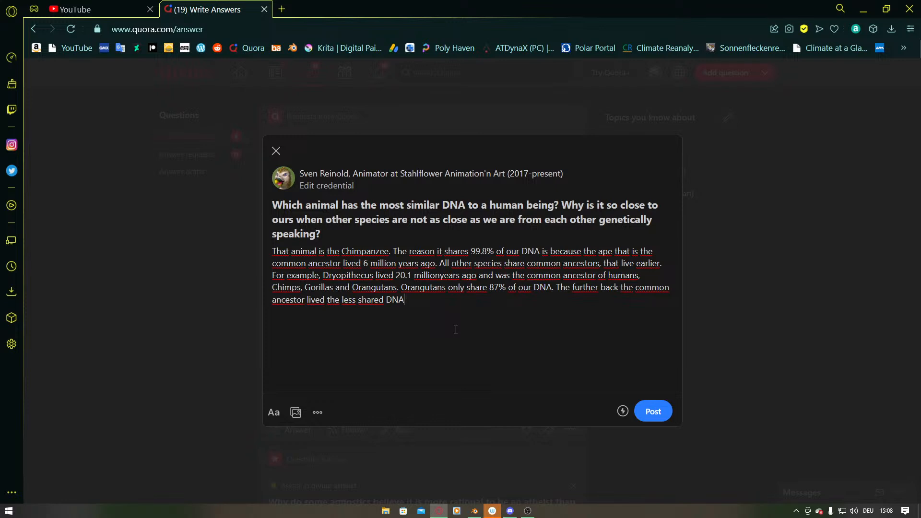
{"action": "type", "text": "th"}
{"action": "key", "text": "BackSpace"}
{"action": "key", "text": "BackSpace"}
{"action": "type", "text": "thwe"}
{"action": "key", "text": "BackSpace"}
{"action": "type", "text": "e"}
{"action": "type", "text": "amount of"}
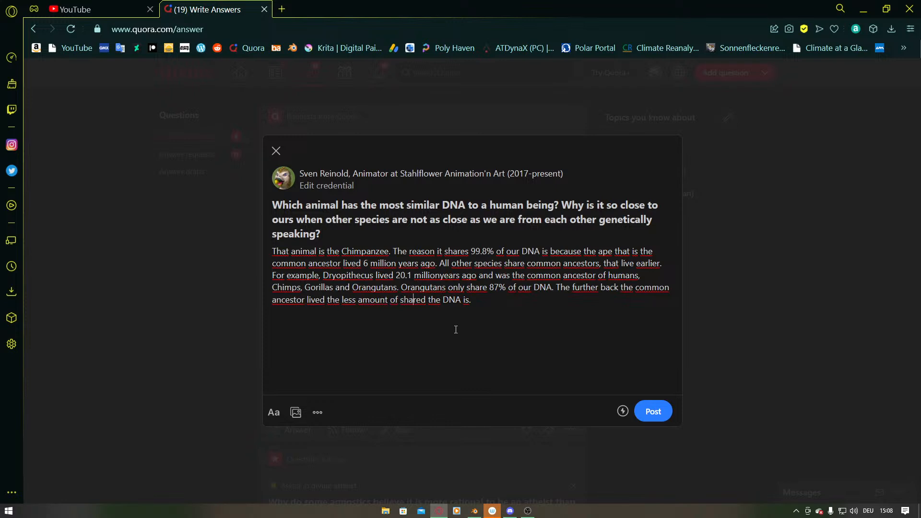
Correct the end of the closing sentence to "shared DNA is present." and post the answer.
{"action": "key", "text": "Delete"}
{"action": "key", "text": "Delete"}
{"action": "key", "text": "Delete"}
{"action": "key", "text": "Delete"}
{"action": "type", "text": "."}
{"action": "left_click", "coordinate": [643, 409]}
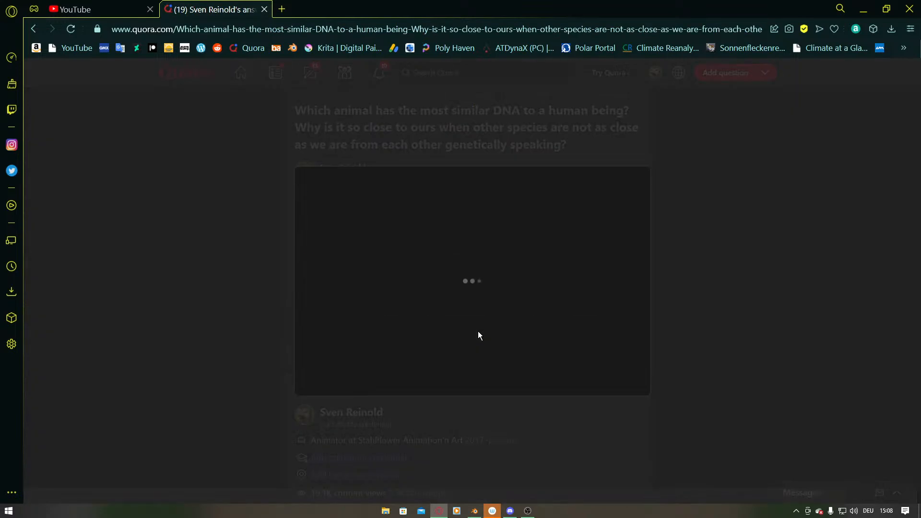
Choose "I study evolution, especially the human one, since 1994" as the answer credential, close the dialog and switch to Blender.
{"action": "left_click", "coordinate": [442, 311]}
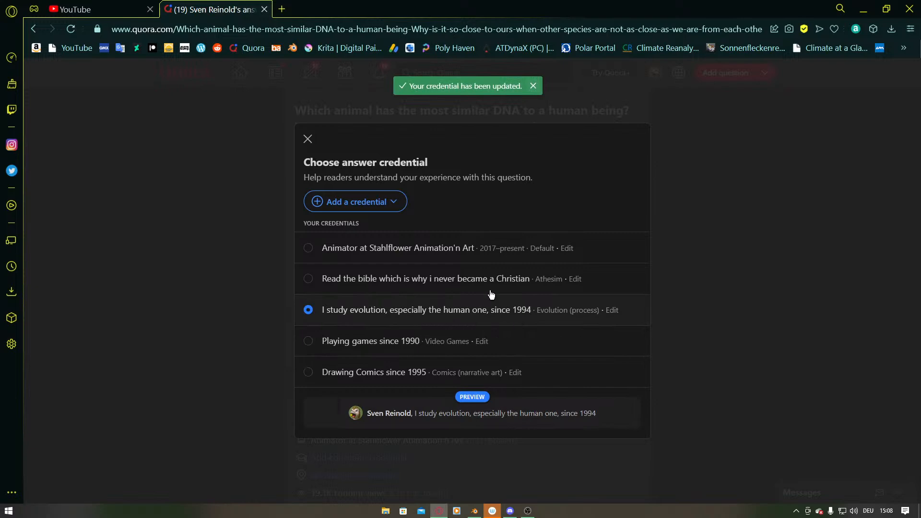
{"action": "left_click", "coordinate": [308, 139]}
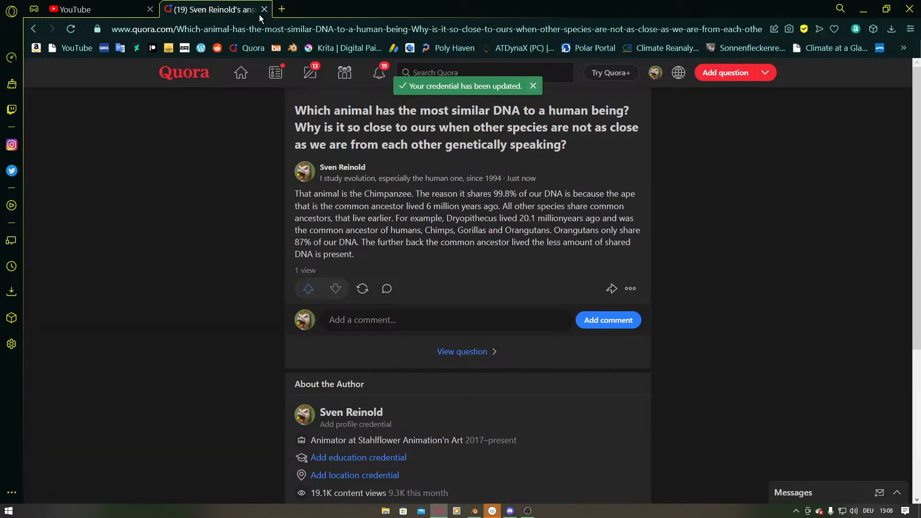
{"action": "left_click", "coordinate": [864, 9]}
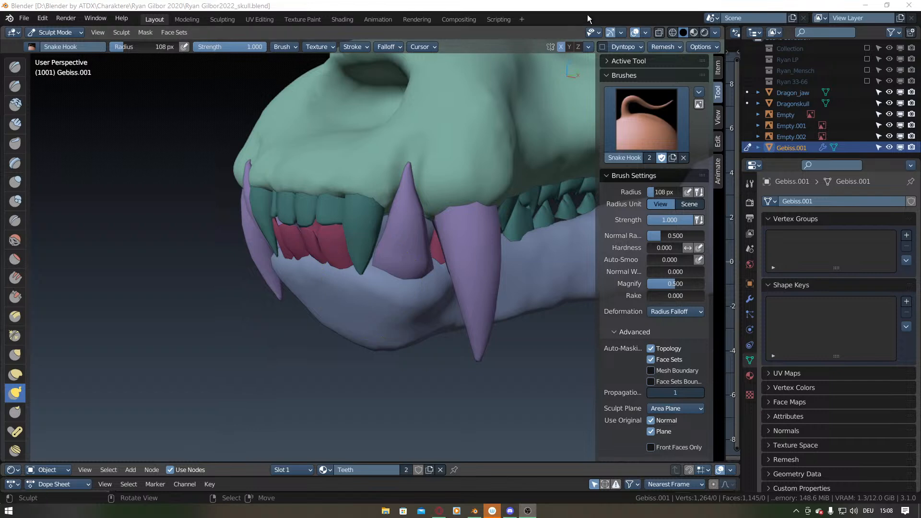
Leave Sculpt Mode on the teeth, select the Dragon_jaw object and put it into Sculpt Mode.
{"action": "mouse_move", "coordinate": [390, 292]}
{"action": "middle_mouse_down"}
{"action": "mouse_move", "coordinate": [371, 249]}
{"action": "mouse_move", "coordinate": [387, 214]}
{"action": "middle_mouse_up"}
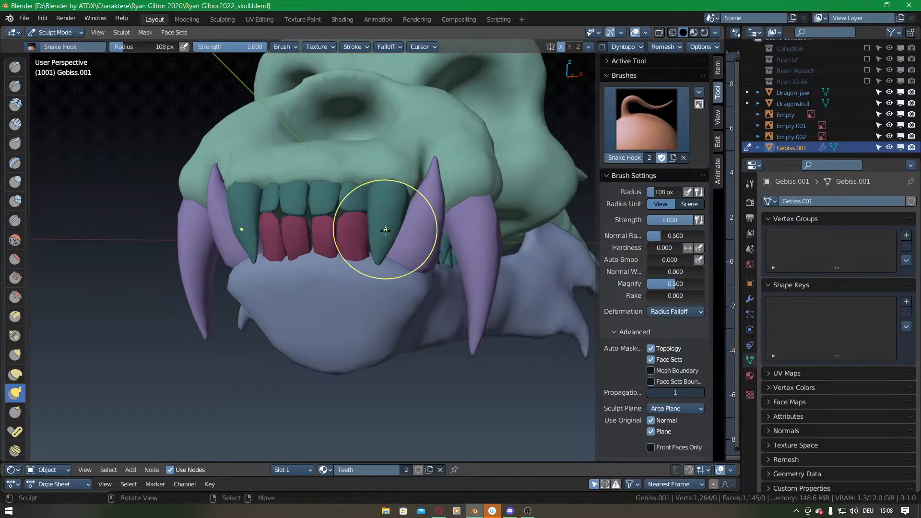
{"action": "key", "text": "ctrl+Tab"}
{"action": "left_click", "coordinate": [354, 307]}
{"action": "key", "text": "ctrl+Tab"}
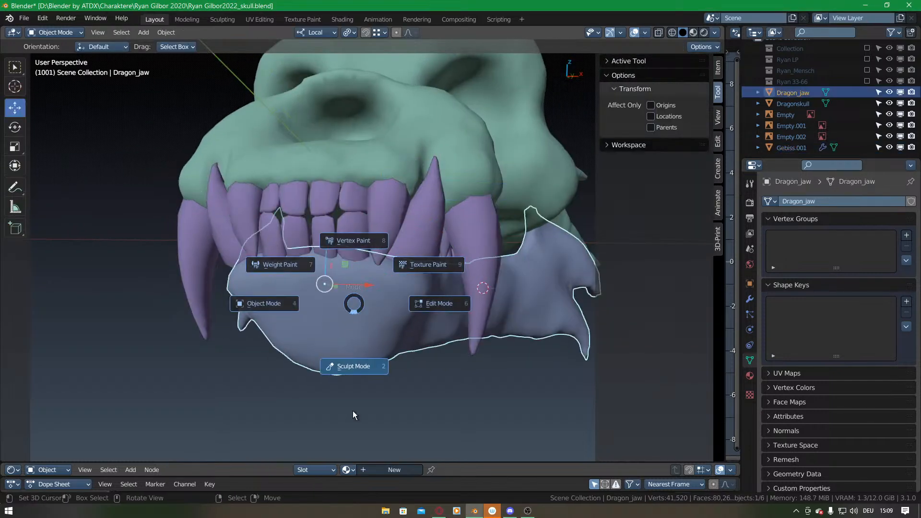
{"action": "left_click", "coordinate": [384, 366]}
Try a Clay brush stroke on the inner side of the jaw below the front teeth.
{"action": "mouse_move", "coordinate": [381, 165]}
{"action": "middle_mouse_down"}
{"action": "mouse_move", "coordinate": [380, 278]}
{"action": "mouse_move", "coordinate": [393, 300]}
{"action": "mouse_move", "coordinate": [348, 285]}
{"action": "mouse_move", "coordinate": [381, 247]}
{"action": "mouse_move", "coordinate": [401, 274]}
{"action": "mouse_move", "coordinate": [429, 235]}
{"action": "mouse_move", "coordinate": [455, 249]}
{"action": "mouse_move", "coordinate": [380, 262]}
{"action": "mouse_move", "coordinate": [368, 249]}
{"action": "mouse_move", "coordinate": [473, 157]}
{"action": "mouse_move", "coordinate": [432, 226]}
{"action": "mouse_move", "coordinate": [380, 219]}
{"action": "mouse_move", "coordinate": [393, 242]}
{"action": "mouse_move", "coordinate": [390, 267]}
{"action": "mouse_move", "coordinate": [380, 264]}
{"action": "middle_mouse_up"}
{"action": "scroll", "coordinate": [383, 242], "scroll_direction": "up", "scroll_amount": 2}
{"action": "key", "text": "c"}
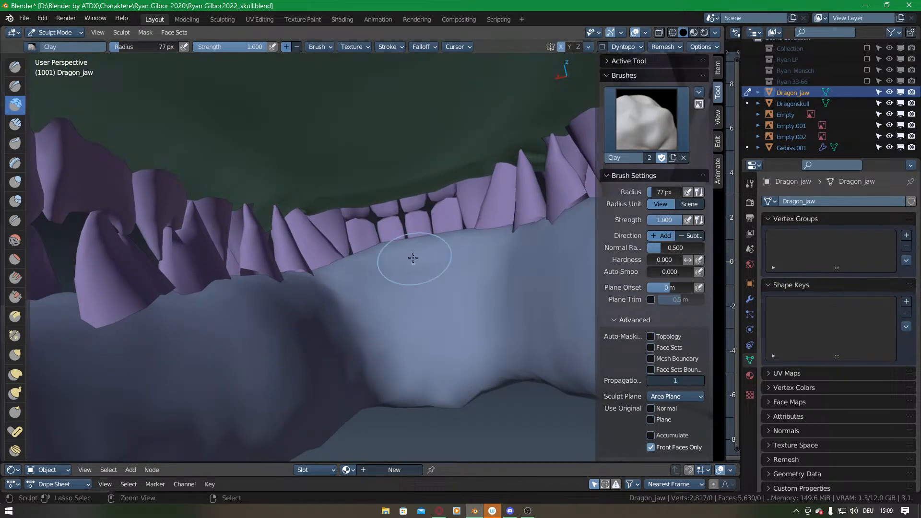
{"action": "mouse_move", "coordinate": [381, 262]}
{"action": "left_mouse_down"}
{"action": "mouse_move", "coordinate": [409, 333]}
{"action": "mouse_move", "coordinate": [418, 280]}
{"action": "left_mouse_up"}
{"action": "key", "text": "ctrl+z"}
{"action": "scroll", "coordinate": [399, 245], "scroll_direction": "up", "scroll_amount": 2}
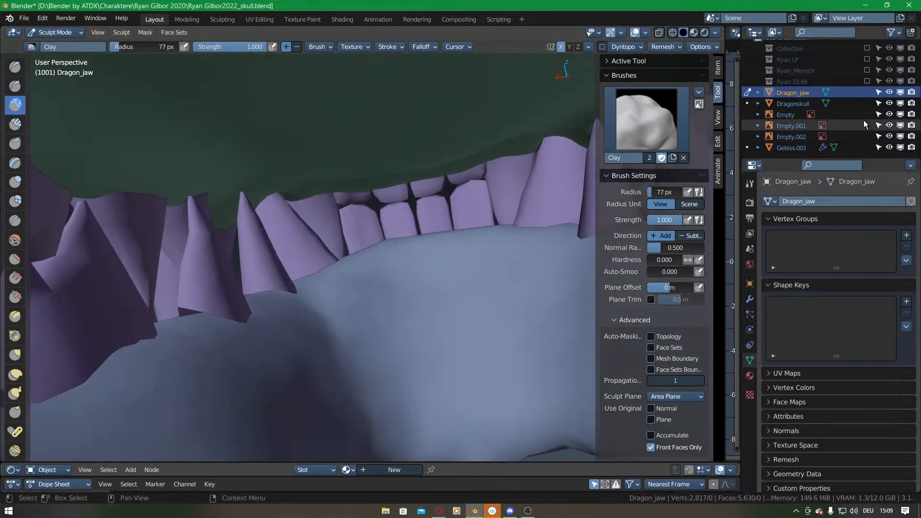
Hide the Dragonskull object and set up the Snake Hook brush with a radius of about 209 px over the inner jaw.
{"action": "left_click", "coordinate": [889, 103]}
{"action": "mouse_move", "coordinate": [417, 230]}
{"action": "middle_mouse_down"}
{"action": "mouse_move", "coordinate": [403, 248]}
{"action": "mouse_move", "coordinate": [390, 236]}
{"action": "mouse_move", "coordinate": [390, 292]}
{"action": "middle_mouse_up"}
{"action": "key", "text": "k"}
{"action": "key", "text": "f"}
{"action": "left_click", "coordinate": [402, 272]}
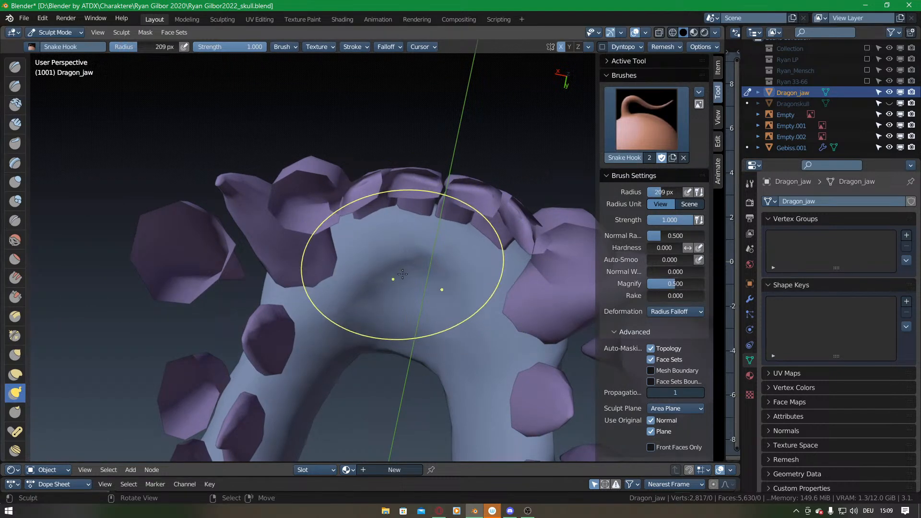
Pull and smooth the inner jaw surface behind the front teeth with Snake Hook, enabling Dyntopo for the final stroke.
{"action": "left_click_drag", "start_coordinate": [391, 262], "coordinate": [412, 244]}
{"action": "mouse_move", "coordinate": [398, 323]}
{"action": "left_mouse_down"}
{"action": "mouse_move", "coordinate": [407, 325]}
{"action": "mouse_move", "coordinate": [403, 314]}
{"action": "left_mouse_up"}
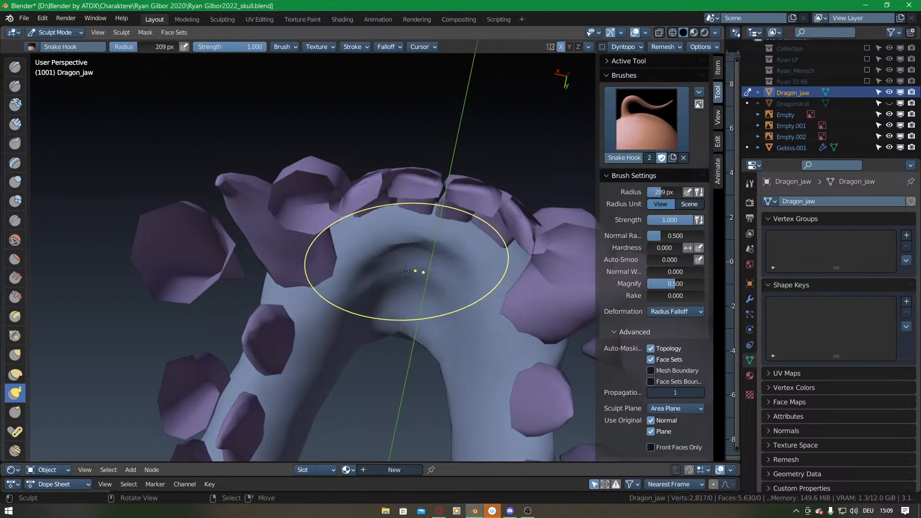
{"action": "mouse_move", "coordinate": [411, 272]}
{"action": "left_mouse_down", "text": "shift"}
{"action": "mouse_move", "coordinate": [411, 298]}
{"action": "mouse_move", "coordinate": [427, 259]}
{"action": "left_mouse_up", "text": "shift"}
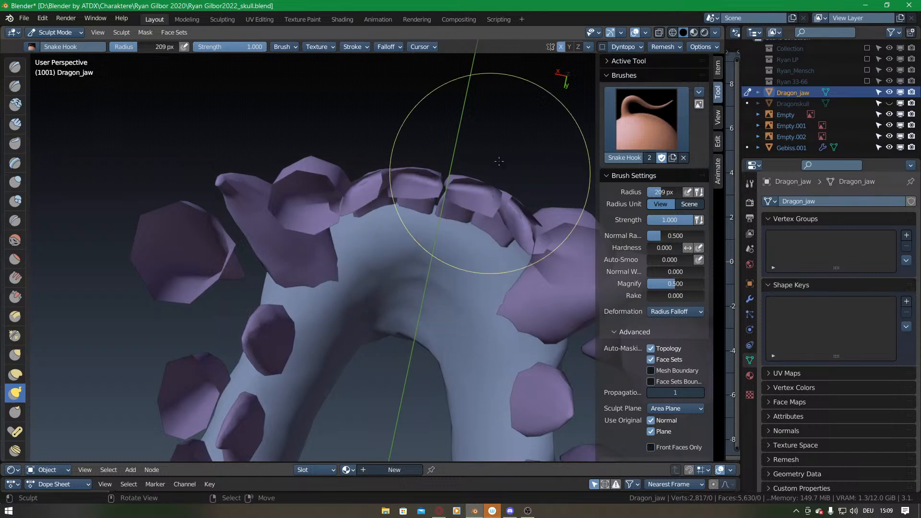
{"action": "left_click", "coordinate": [602, 46]}
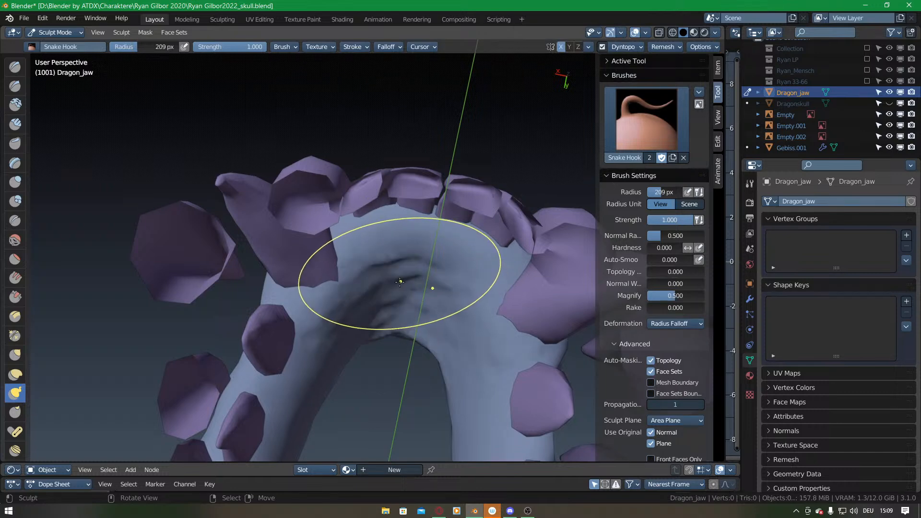
{"action": "left_click_drag", "start_coordinate": [400, 336], "coordinate": [401, 306]}
Reshape the outer front of the jaw around the base of the lower canine with the Snake Hook brush.
{"action": "mouse_move", "coordinate": [308, 442]}
{"action": "middle_mouse_down"}
{"action": "mouse_move", "coordinate": [345, 355]}
{"action": "mouse_move", "coordinate": [485, 261]}
{"action": "mouse_move", "coordinate": [474, 240]}
{"action": "middle_mouse_up"}
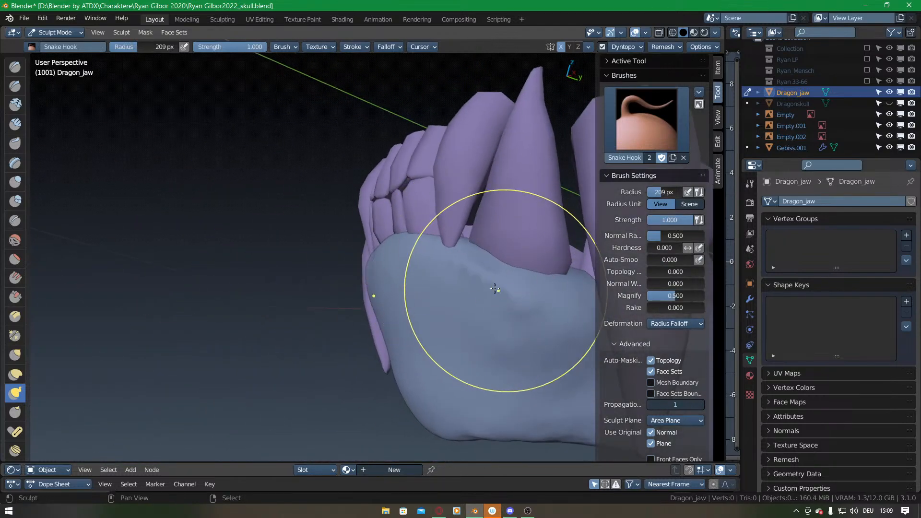
{"action": "mouse_move", "coordinate": [446, 305]}
{"action": "middle_mouse_down"}
{"action": "mouse_move", "coordinate": [473, 308]}
{"action": "mouse_move", "coordinate": [359, 269]}
{"action": "mouse_move", "coordinate": [401, 240]}
{"action": "mouse_move", "coordinate": [349, 246]}
{"action": "mouse_move", "coordinate": [319, 236]}
{"action": "mouse_move", "coordinate": [370, 267]}
{"action": "mouse_move", "coordinate": [403, 273]}
{"action": "mouse_move", "coordinate": [425, 263]}
{"action": "middle_mouse_up"}
{"action": "mouse_move", "coordinate": [409, 263]}
{"action": "left_mouse_down"}
{"action": "mouse_move", "coordinate": [417, 254]}
{"action": "mouse_move", "coordinate": [449, 272]}
{"action": "mouse_move", "coordinate": [459, 263]}
{"action": "left_mouse_up"}
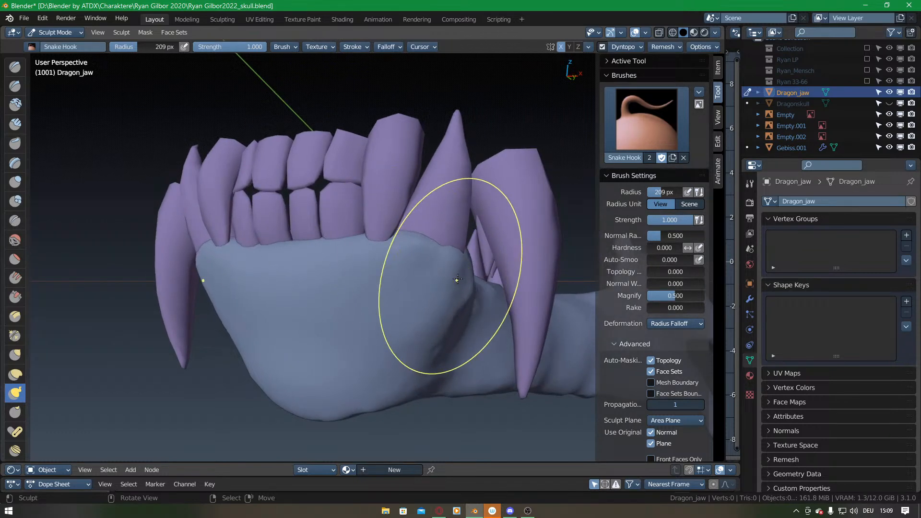
{"action": "middle_click_drag", "start_coordinate": [459, 278], "coordinate": [500, 273]}
{"action": "left_click_drag", "start_coordinate": [437, 259], "coordinate": [441, 283]}
{"action": "left_click_drag", "start_coordinate": [398, 344], "coordinate": [407, 350]}
Shape the jaw bone along the side teeth with the Snake Hook brush so it follows their roots.
{"action": "mouse_move", "coordinate": [399, 288]}
{"action": "middle_mouse_down"}
{"action": "mouse_move", "coordinate": [330, 280]}
{"action": "mouse_move", "coordinate": [408, 325]}
{"action": "mouse_move", "coordinate": [412, 275]}
{"action": "mouse_move", "coordinate": [401, 347]}
{"action": "mouse_move", "coordinate": [428, 302]}
{"action": "mouse_move", "coordinate": [370, 350]}
{"action": "mouse_move", "coordinate": [417, 269]}
{"action": "mouse_move", "coordinate": [448, 241]}
{"action": "mouse_move", "coordinate": [477, 267]}
{"action": "mouse_move", "coordinate": [463, 307]}
{"action": "mouse_move", "coordinate": [468, 353]}
{"action": "mouse_move", "coordinate": [415, 241]}
{"action": "mouse_move", "coordinate": [395, 309]}
{"action": "mouse_move", "coordinate": [405, 276]}
{"action": "mouse_move", "coordinate": [371, 268]}
{"action": "mouse_move", "coordinate": [422, 260]}
{"action": "middle_mouse_up"}
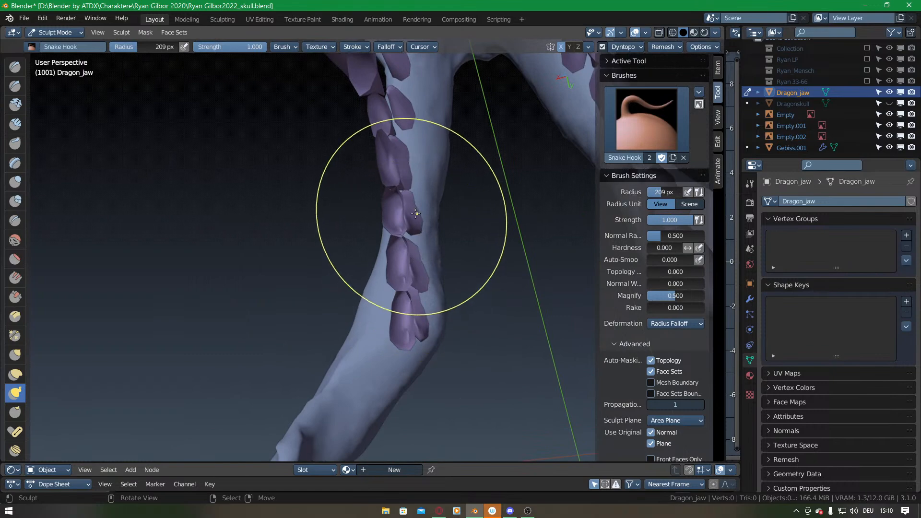
{"action": "middle_click_drag", "start_coordinate": [417, 213], "coordinate": [416, 275]}
{"action": "mouse_move", "coordinate": [434, 219]}
{"action": "middle_mouse_down"}
{"action": "mouse_move", "coordinate": [398, 249]}
{"action": "mouse_move", "coordinate": [387, 304]}
{"action": "mouse_move", "coordinate": [366, 193]}
{"action": "mouse_move", "coordinate": [412, 206]}
{"action": "mouse_move", "coordinate": [452, 201]}
{"action": "mouse_move", "coordinate": [498, 177]}
{"action": "middle_mouse_up"}
{"action": "scroll", "coordinate": [461, 183], "scroll_direction": "up", "scroll_amount": 2}
{"action": "mouse_move", "coordinate": [453, 204]}
{"action": "middle_mouse_down"}
{"action": "mouse_move", "coordinate": [460, 183]}
{"action": "mouse_move", "coordinate": [450, 243]}
{"action": "middle_mouse_up"}
{"action": "mouse_move", "coordinate": [437, 284]}
{"action": "middle_mouse_down"}
{"action": "mouse_move", "coordinate": [411, 304]}
{"action": "mouse_move", "coordinate": [421, 304]}
{"action": "middle_mouse_up"}
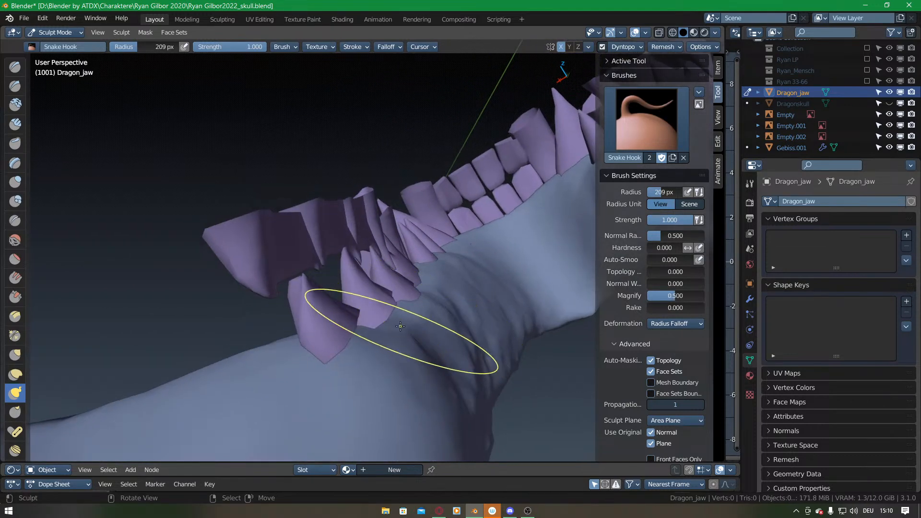
{"action": "middle_click_drag", "start_coordinate": [384, 363], "coordinate": [381, 329]}
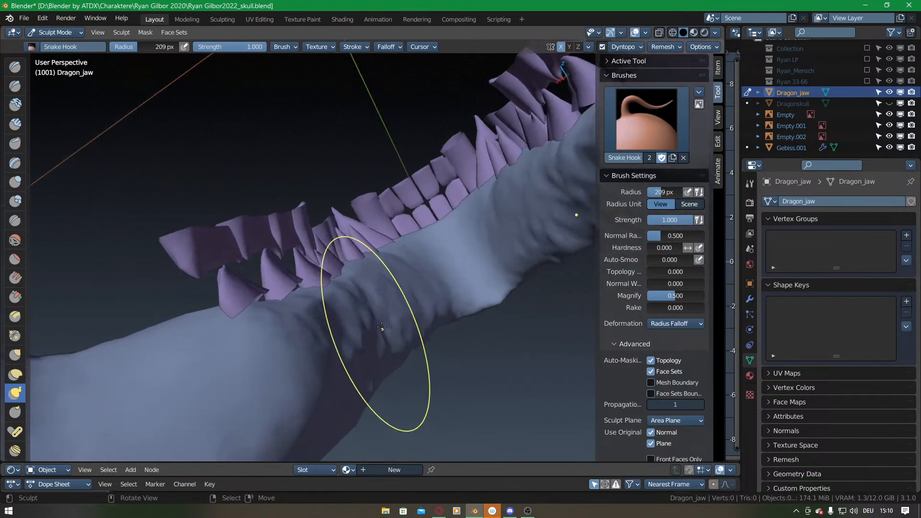
{"action": "mouse_move", "coordinate": [405, 283]}
{"action": "middle_mouse_down"}
{"action": "mouse_move", "coordinate": [421, 231]}
{"action": "mouse_move", "coordinate": [387, 313]}
{"action": "middle_mouse_up"}
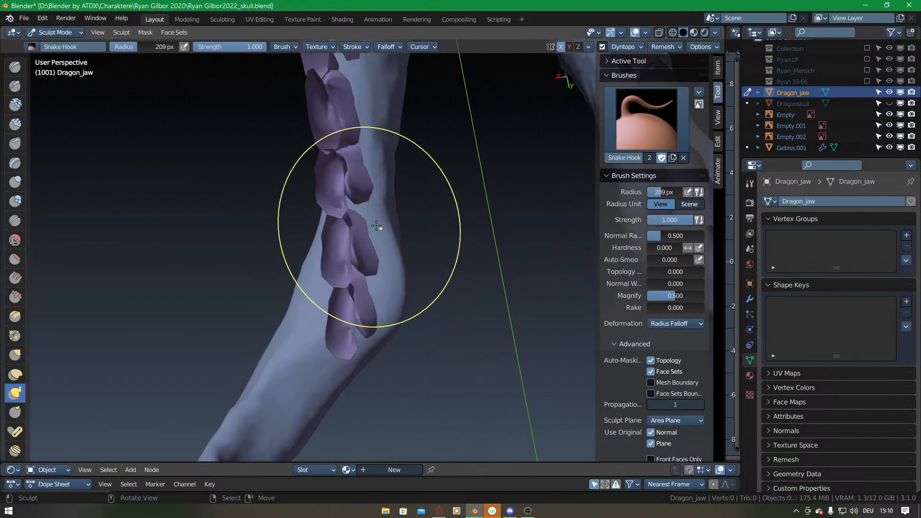
{"action": "mouse_move", "coordinate": [401, 295]}
{"action": "middle_mouse_down"}
{"action": "mouse_move", "coordinate": [355, 171]}
{"action": "mouse_move", "coordinate": [370, 210]}
{"action": "mouse_move", "coordinate": [400, 233]}
{"action": "mouse_move", "coordinate": [366, 199]}
{"action": "mouse_move", "coordinate": [453, 200]}
{"action": "mouse_move", "coordinate": [401, 277]}
{"action": "mouse_move", "coordinate": [421, 280]}
{"action": "mouse_move", "coordinate": [321, 269]}
{"action": "middle_mouse_up"}
{"action": "mouse_move", "coordinate": [367, 315]}
{"action": "middle_mouse_down"}
{"action": "mouse_move", "coordinate": [442, 247]}
{"action": "mouse_move", "coordinate": [401, 304]}
{"action": "mouse_move", "coordinate": [432, 288]}
{"action": "middle_mouse_up"}
Return to Object Mode, select the teeth object Gebiss.001 and enter Edit Mode on it.
{"action": "key", "text": "ctrl+Tab"}
{"action": "left_click", "coordinate": [410, 278]}
{"action": "right_click", "coordinate": [395, 262]}
{"action": "key", "text": "ctrl+Tab"}
{"action": "left_click", "coordinate": [419, 264]}
Move the small lower tooth behind the canine about 0.01 m along local X, and shift a neighbouring side tooth outward.
{"action": "middle_click_drag", "start_coordinate": [418, 247], "coordinate": [398, 313]}
{"action": "key", "text": "l"}
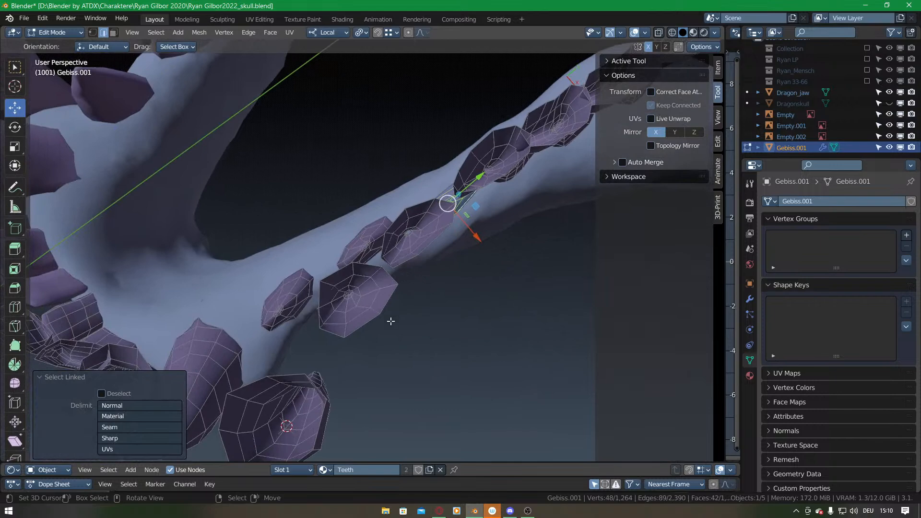
{"action": "middle_click_drag", "start_coordinate": [362, 351], "coordinate": [348, 309]}
{"action": "key", "text": "alt+a"}
{"action": "middle_click_drag", "start_coordinate": [348, 223], "coordinate": [331, 321]}
{"action": "right_click", "coordinate": [307, 290]}
{"action": "key", "text": "l"}
{"action": "left_click_drag", "start_coordinate": [331, 322], "coordinate": [356, 346]}
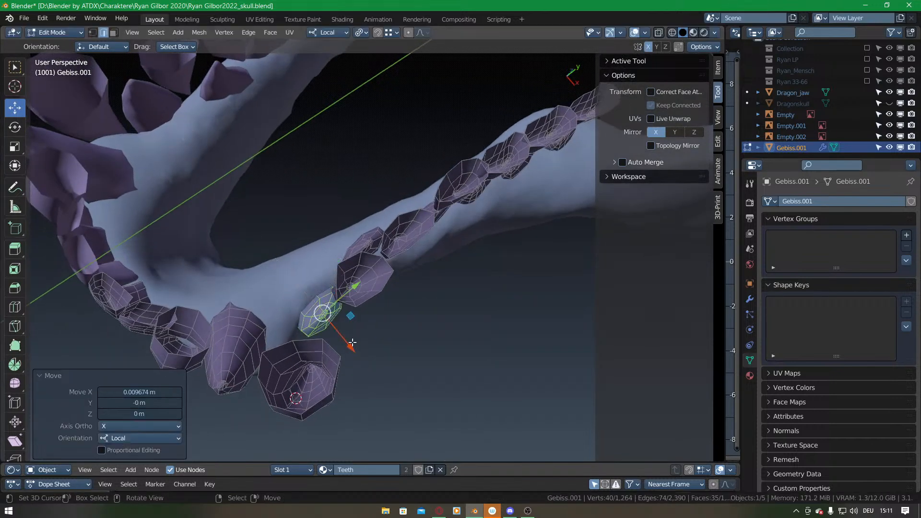
{"action": "left_click", "coordinate": [366, 237]}
{"action": "left_click_drag", "start_coordinate": [391, 284], "coordinate": [404, 295]}
Select the whole third-to-last lower side tooth and rotate it about -17.4° around its local Z axis.
{"action": "middle_click_drag", "start_coordinate": [432, 245], "coordinate": [354, 279], "text": "shift"}
{"action": "key", "text": "l"}
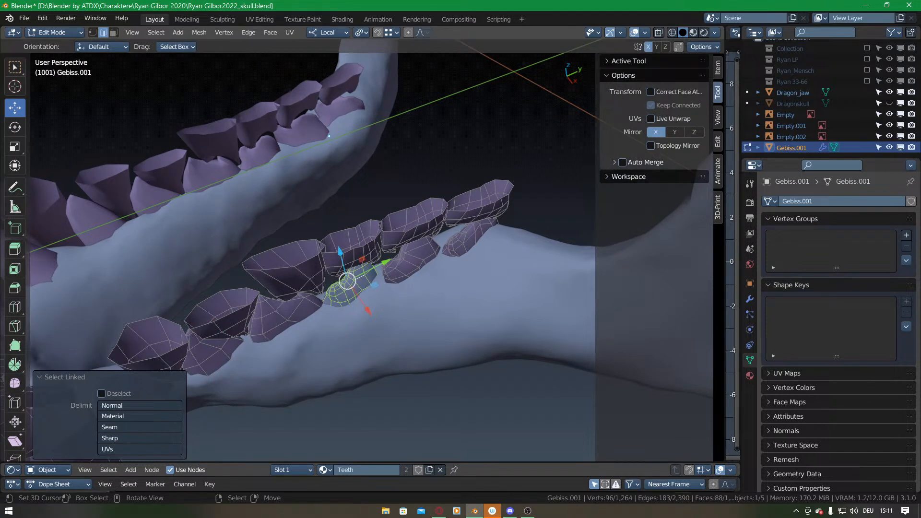
{"action": "key", "text": "r"}
{"action": "key", "text": "z"}
{"action": "key", "text": "z"}
{"action": "left_click", "coordinate": [434, 323]}
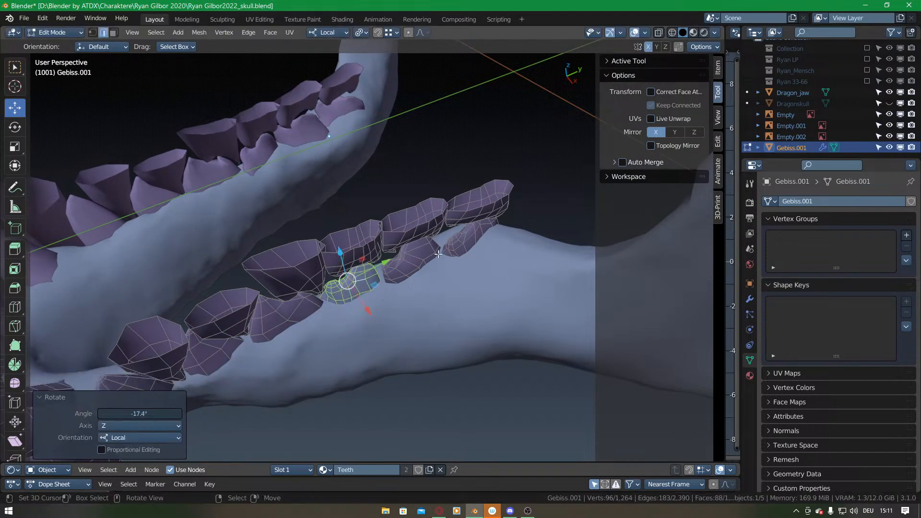
Select the whole second-to-last lower side tooth and rotate it about -15° around its local Z axis.
{"action": "left_click", "coordinate": [411, 257]}
{"action": "key", "text": "l"}
{"action": "key", "text": "r"}
{"action": "key", "text": "z"}
{"action": "key", "text": "z"}
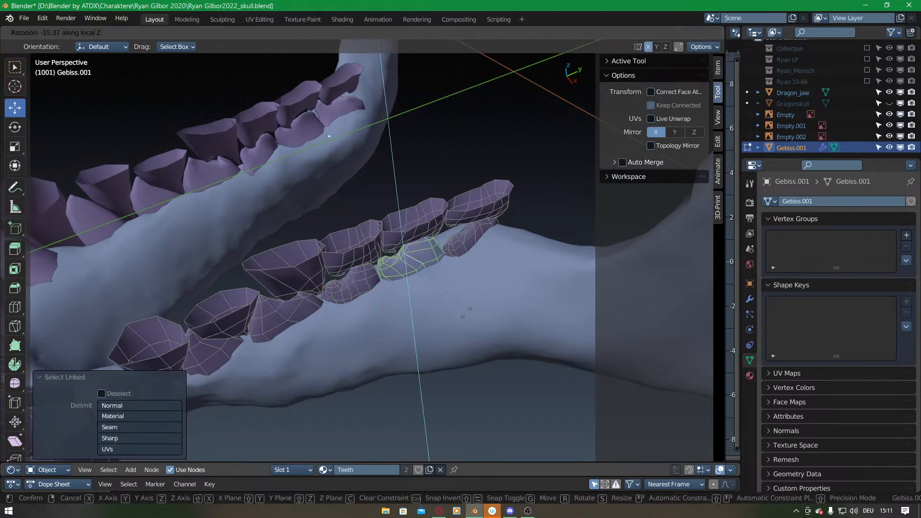
{"action": "left_click", "coordinate": [462, 315]}
Select the whole rearmost lower side tooth and rotate it slightly around its local Z axis.
{"action": "left_click", "coordinate": [478, 240]}
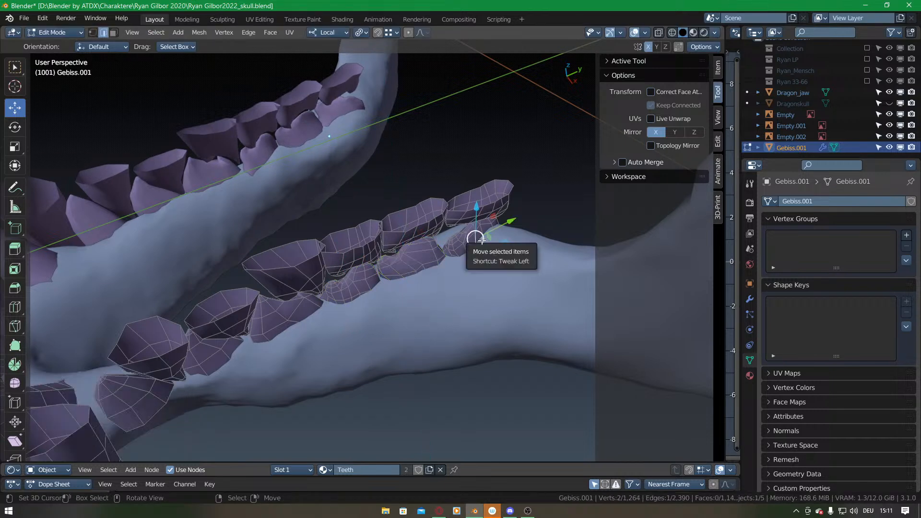
{"action": "key", "text": "l"}
{"action": "key", "text": "r"}
{"action": "key", "text": "z"}
{"action": "key", "text": "z"}
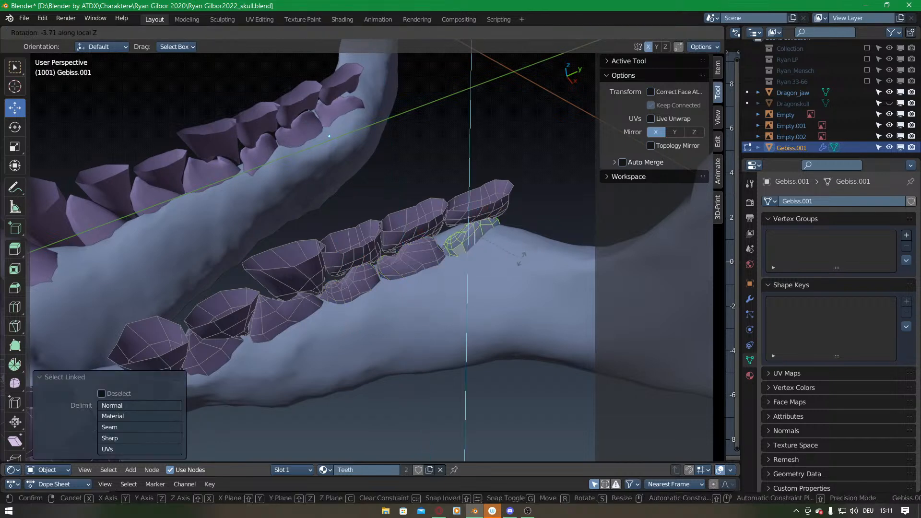
{"action": "left_click", "coordinate": [501, 277]}
Finish editing the teeth, select Dragon_jaw and enter Sculpt Mode with Dyntopo enabled.
{"action": "middle_click_drag", "start_coordinate": [435, 350], "coordinate": [430, 315]}
{"action": "key", "text": "Tab"}
{"action": "left_click", "coordinate": [429, 314]}
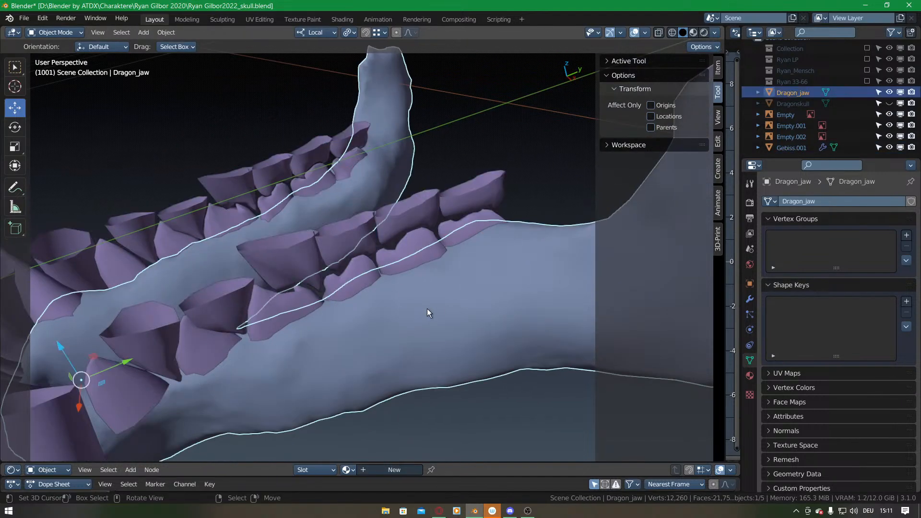
{"action": "key", "text": "ctrl+Tab"}
{"action": "left_click", "coordinate": [425, 365]}
{"action": "mouse_move", "coordinate": [404, 355]}
{"action": "middle_mouse_down"}
{"action": "mouse_move", "coordinate": [333, 316]}
{"action": "mouse_move", "coordinate": [374, 243]}
{"action": "middle_mouse_up"}
{"action": "left_click", "coordinate": [602, 47]}
{"action": "left_click", "coordinate": [605, 60]}
Reshape the front part of the jaw bone around the canine and first side teeth with the Snake Hook brush.
{"action": "middle_click_drag", "start_coordinate": [453, 191], "coordinate": [346, 336]}
{"action": "left_click_drag", "start_coordinate": [274, 273], "coordinate": [268, 284]}
{"action": "middle_click_drag", "start_coordinate": [269, 283], "coordinate": [362, 276], "text": "shift"}
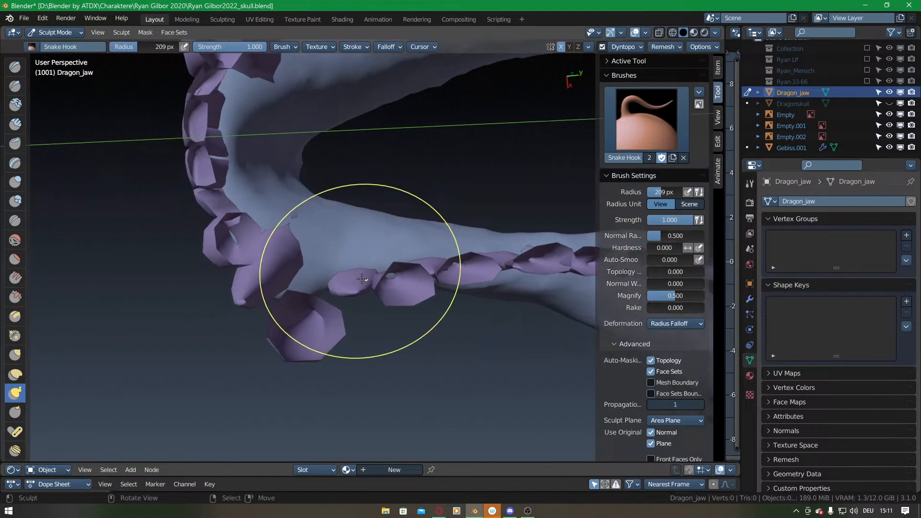
{"action": "scroll", "coordinate": [361, 277], "scroll_direction": "up", "scroll_amount": 3}
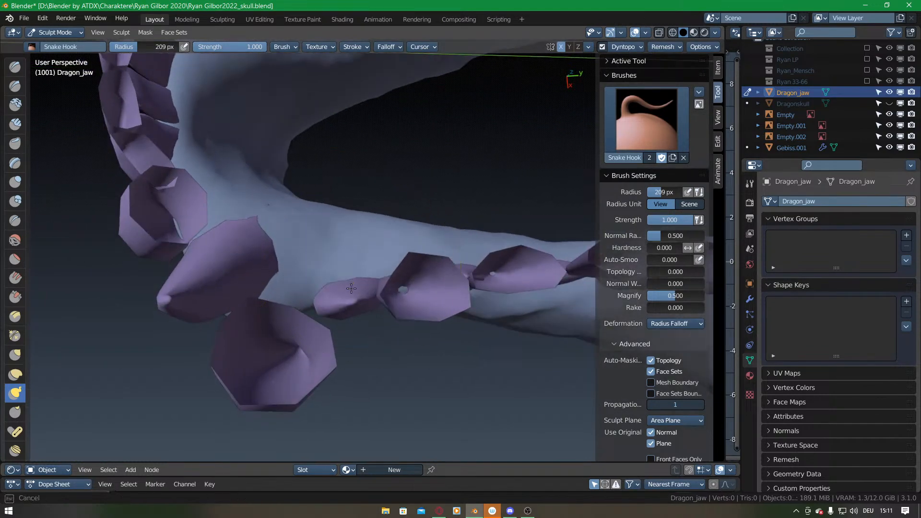
{"action": "mouse_move", "coordinate": [377, 321]}
{"action": "middle_mouse_down"}
{"action": "mouse_move", "coordinate": [331, 280]}
{"action": "mouse_move", "coordinate": [408, 250]}
{"action": "mouse_move", "coordinate": [373, 260]}
{"action": "middle_mouse_up"}
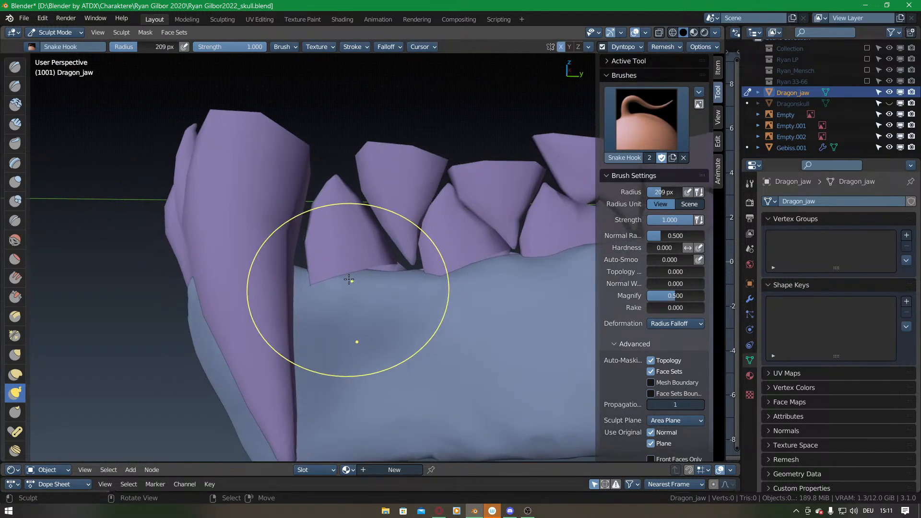
{"action": "mouse_move", "coordinate": [338, 293]}
{"action": "middle_mouse_down"}
{"action": "mouse_move", "coordinate": [282, 323]}
{"action": "mouse_move", "coordinate": [296, 276]}
{"action": "mouse_move", "coordinate": [383, 300]}
{"action": "mouse_move", "coordinate": [366, 316]}
{"action": "mouse_move", "coordinate": [329, 292]}
{"action": "mouse_move", "coordinate": [350, 235]}
{"action": "mouse_move", "coordinate": [365, 296]}
{"action": "mouse_move", "coordinate": [326, 273]}
{"action": "middle_mouse_up"}
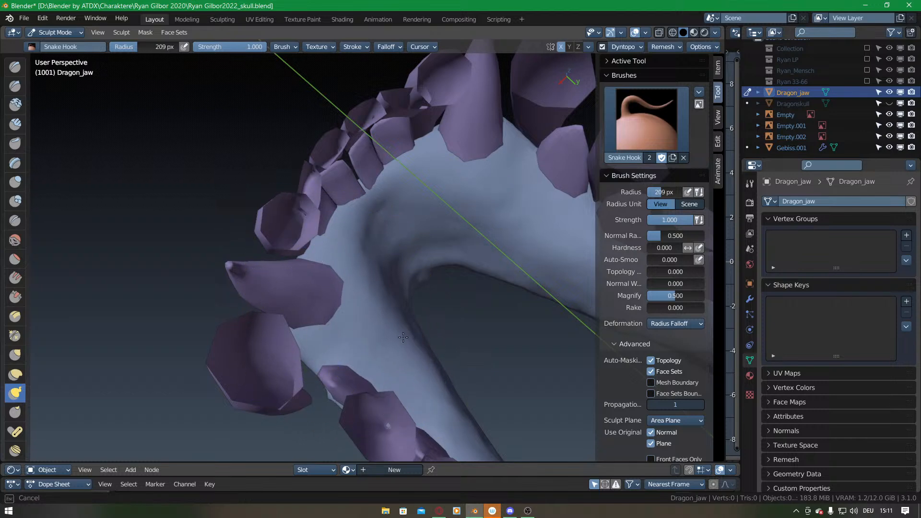
{"action": "middle_click_drag", "start_coordinate": [406, 336], "coordinate": [403, 339]}
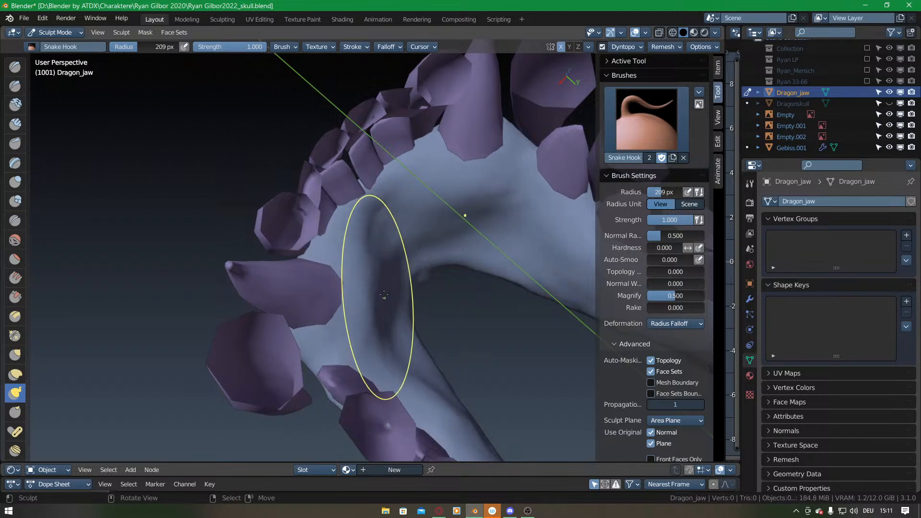
Reshape the jaw ridge beneath the rear side teeth and the upright rear process with the Snake Hook brush.
{"action": "mouse_move", "coordinate": [419, 339]}
{"action": "middle_mouse_down"}
{"action": "mouse_move", "coordinate": [391, 277]}
{"action": "mouse_move", "coordinate": [395, 299]}
{"action": "mouse_move", "coordinate": [344, 312]}
{"action": "mouse_move", "coordinate": [451, 273]}
{"action": "mouse_move", "coordinate": [451, 261]}
{"action": "mouse_move", "coordinate": [396, 341]}
{"action": "mouse_move", "coordinate": [422, 386]}
{"action": "middle_mouse_up"}
{"action": "mouse_move", "coordinate": [432, 356]}
{"action": "middle_mouse_down"}
{"action": "mouse_move", "coordinate": [446, 288]}
{"action": "mouse_move", "coordinate": [365, 292]}
{"action": "mouse_move", "coordinate": [377, 291]}
{"action": "middle_mouse_up"}
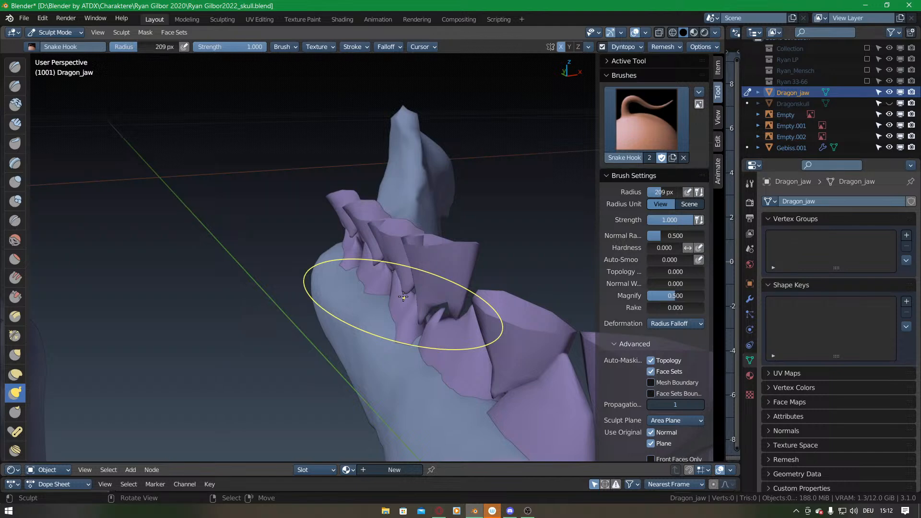
{"action": "middle_click_drag", "start_coordinate": [401, 287], "coordinate": [516, 343]}
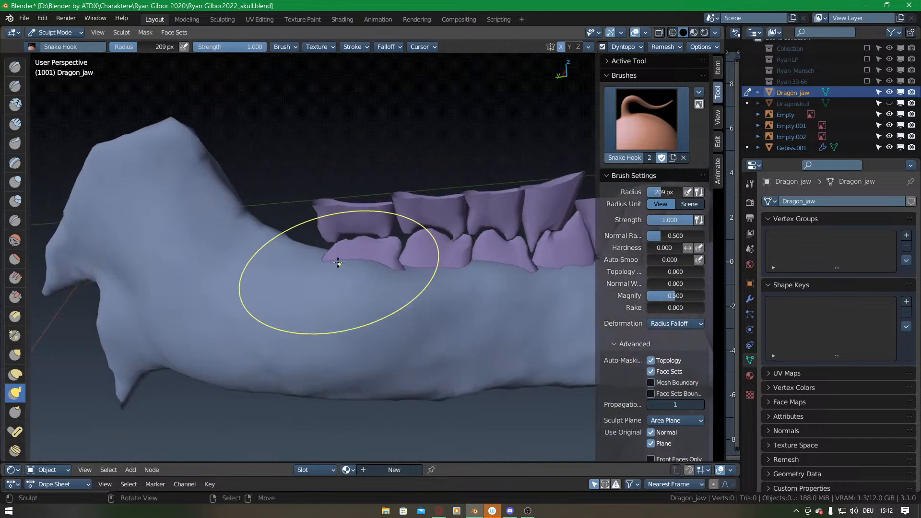
{"action": "mouse_move", "coordinate": [437, 284]}
{"action": "middle_mouse_down"}
{"action": "mouse_move", "coordinate": [329, 292]}
{"action": "mouse_move", "coordinate": [376, 308]}
{"action": "mouse_move", "coordinate": [329, 288]}
{"action": "mouse_move", "coordinate": [401, 251]}
{"action": "mouse_move", "coordinate": [504, 226]}
{"action": "mouse_move", "coordinate": [370, 341]}
{"action": "mouse_move", "coordinate": [353, 339]}
{"action": "mouse_move", "coordinate": [413, 284]}
{"action": "mouse_move", "coordinate": [370, 325]}
{"action": "mouse_move", "coordinate": [381, 311]}
{"action": "mouse_move", "coordinate": [380, 226]}
{"action": "mouse_move", "coordinate": [336, 309]}
{"action": "mouse_move", "coordinate": [319, 319]}
{"action": "mouse_move", "coordinate": [438, 261]}
{"action": "mouse_move", "coordinate": [371, 297]}
{"action": "middle_mouse_up"}
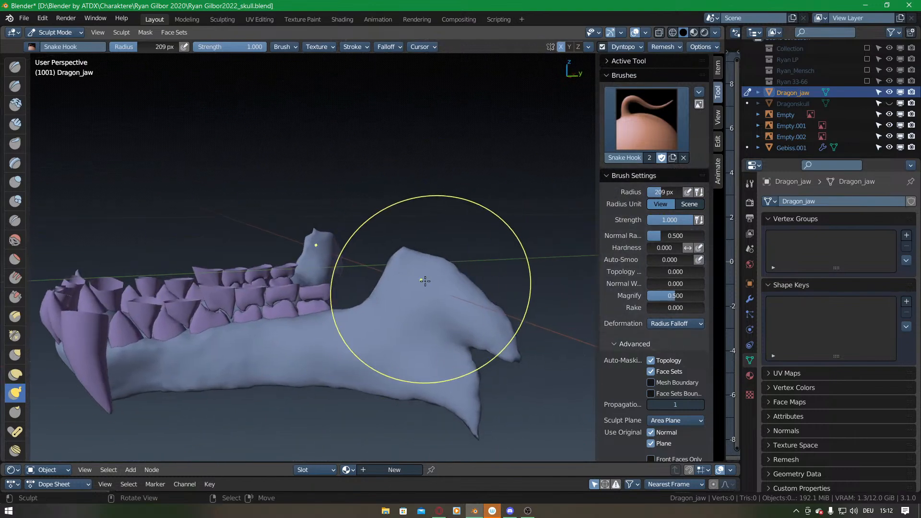
{"action": "scroll", "coordinate": [425, 280], "scroll_direction": "up", "scroll_amount": 2}
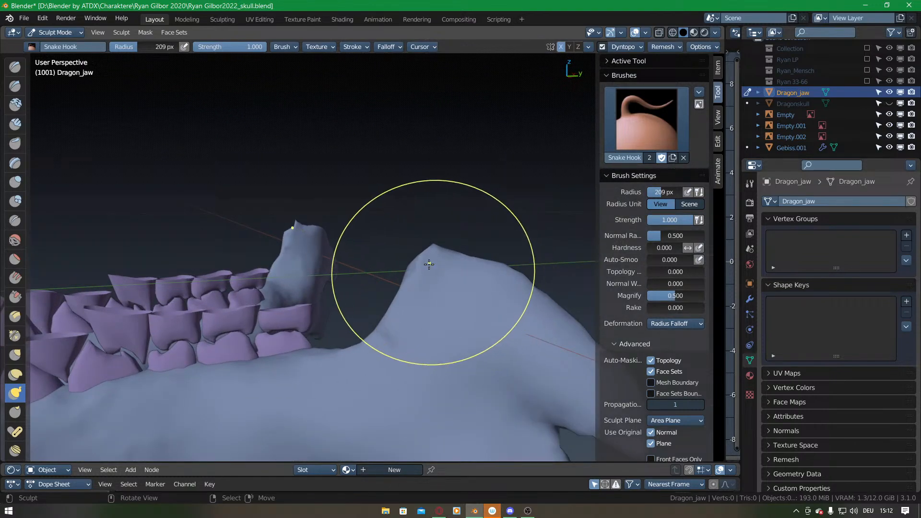
{"action": "middle_click_drag", "start_coordinate": [415, 179], "coordinate": [438, 160]}
{"action": "middle_click_drag", "start_coordinate": [356, 281], "coordinate": [376, 258]}
Symmetrize the jaw mesh from +X to -X in Edit Mode and return to Sculpt Mode.
{"action": "key", "text": "Tab"}
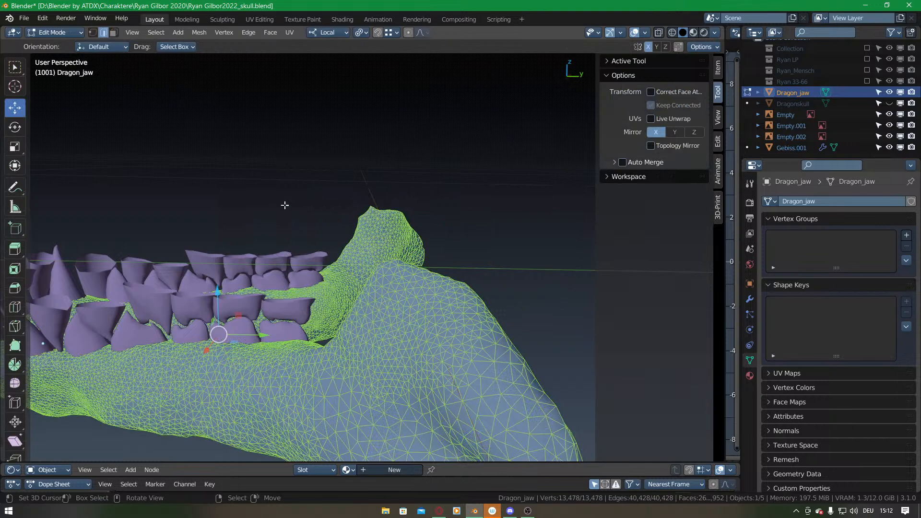
{"action": "left_click", "coordinate": [210, 33]}
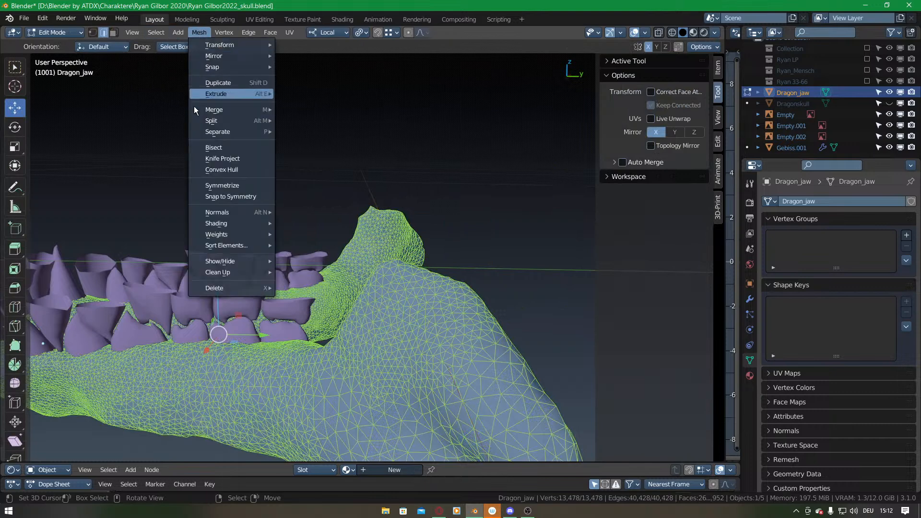
{"action": "left_click", "coordinate": [241, 187]}
{"action": "key", "text": "ctrl+Tab"}
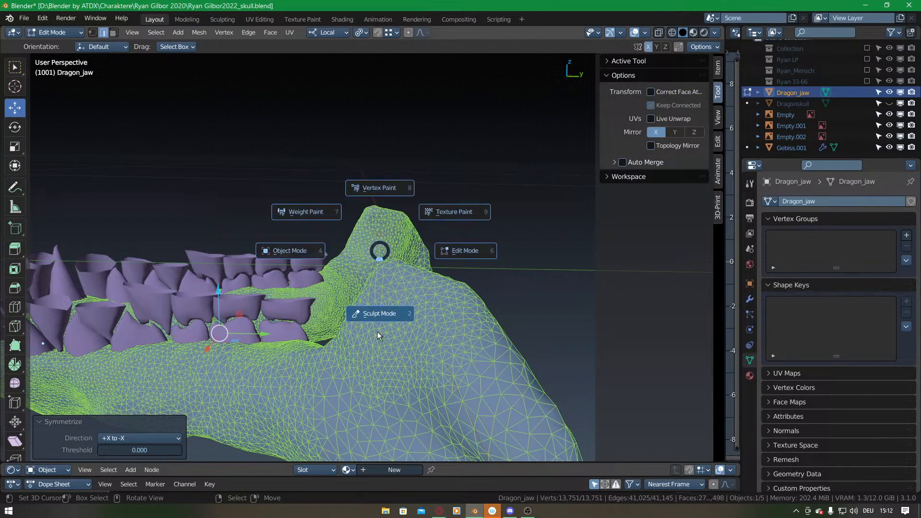
{"action": "left_click", "coordinate": [379, 314]}
{"action": "middle_click_drag", "start_coordinate": [370, 259], "coordinate": [388, 311]}
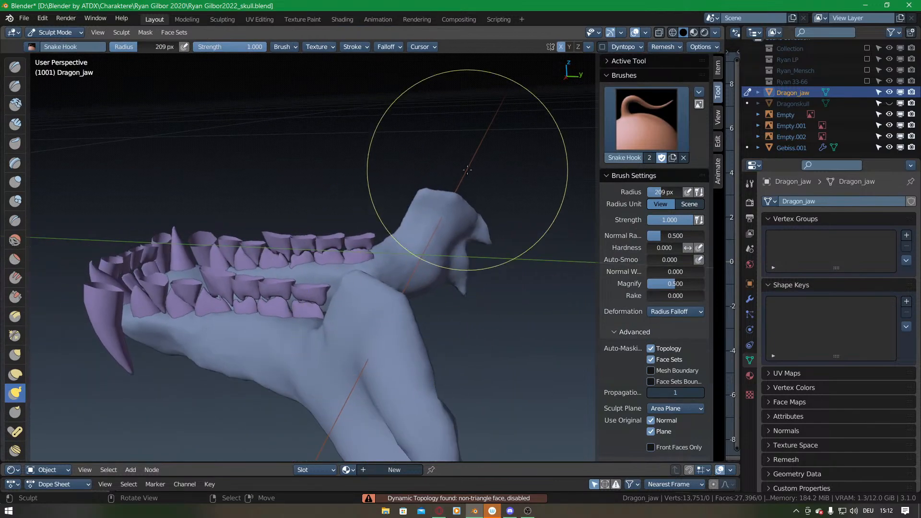
Unhide the Dragonskull and adjust the jaw's upright rear process beneath the cheekbone with the Snake Hook brush.
{"action": "left_click", "coordinate": [889, 104]}
{"action": "mouse_move", "coordinate": [345, 299]}
{"action": "middle_mouse_down"}
{"action": "mouse_move", "coordinate": [383, 185]}
{"action": "mouse_move", "coordinate": [417, 212]}
{"action": "mouse_move", "coordinate": [420, 247]}
{"action": "mouse_move", "coordinate": [406, 228]}
{"action": "middle_mouse_up"}
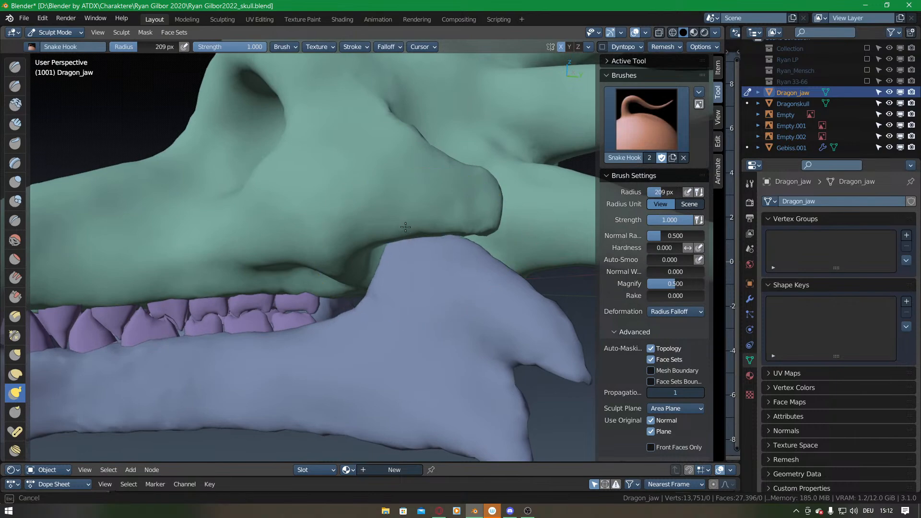
{"action": "left_click_drag", "start_coordinate": [399, 222], "coordinate": [400, 220]}
{"action": "mouse_move", "coordinate": [411, 259]}
{"action": "middle_mouse_down"}
{"action": "mouse_move", "coordinate": [401, 176]}
{"action": "mouse_move", "coordinate": [328, 325]}
{"action": "mouse_move", "coordinate": [396, 216]}
{"action": "middle_mouse_up"}
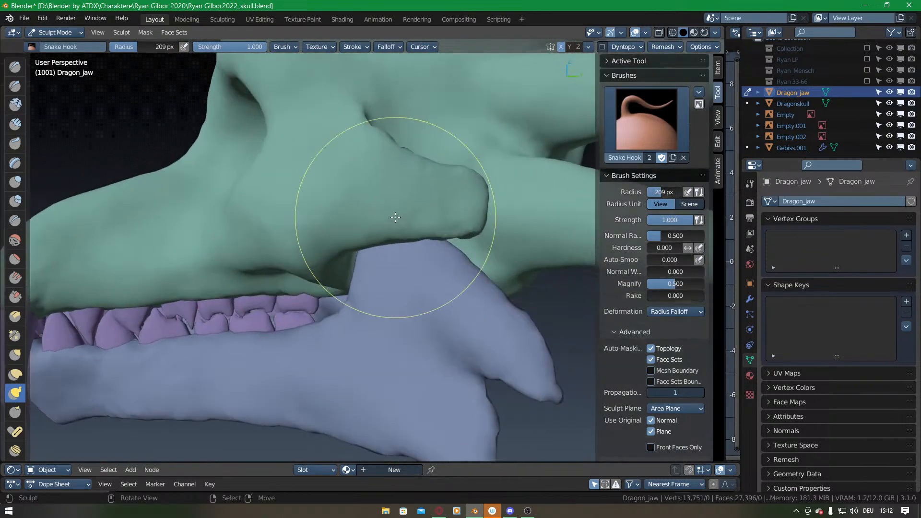
{"action": "left_click_drag", "start_coordinate": [392, 219], "coordinate": [400, 196]}
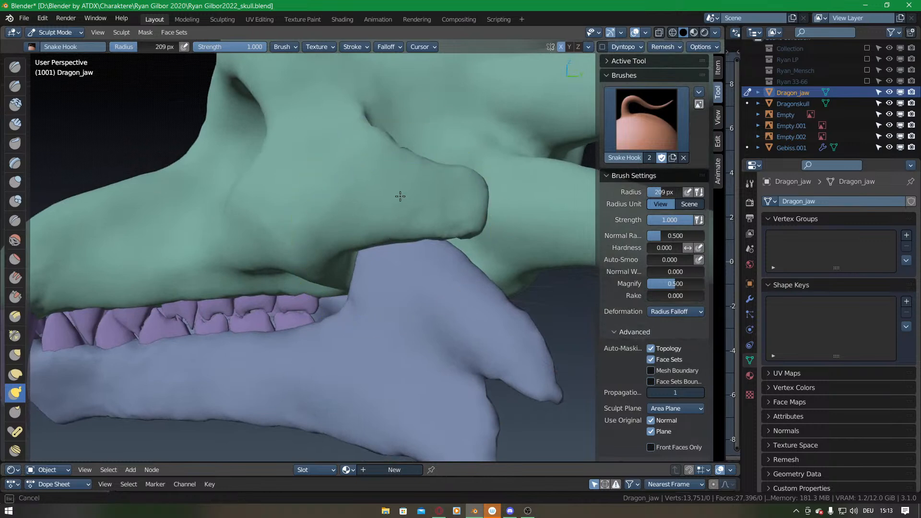
Examine how the jaw's rear process fits under the skull's cheekbone from the side, above and the front reference view.
{"action": "scroll", "coordinate": [393, 211], "scroll_direction": "down", "scroll_amount": 5}
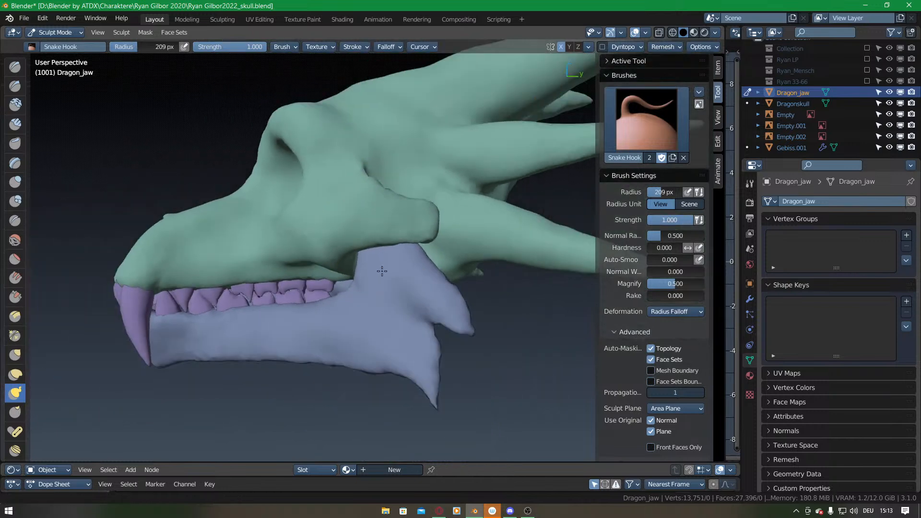
{"action": "scroll", "coordinate": [382, 288], "scroll_direction": "up", "scroll_amount": 4}
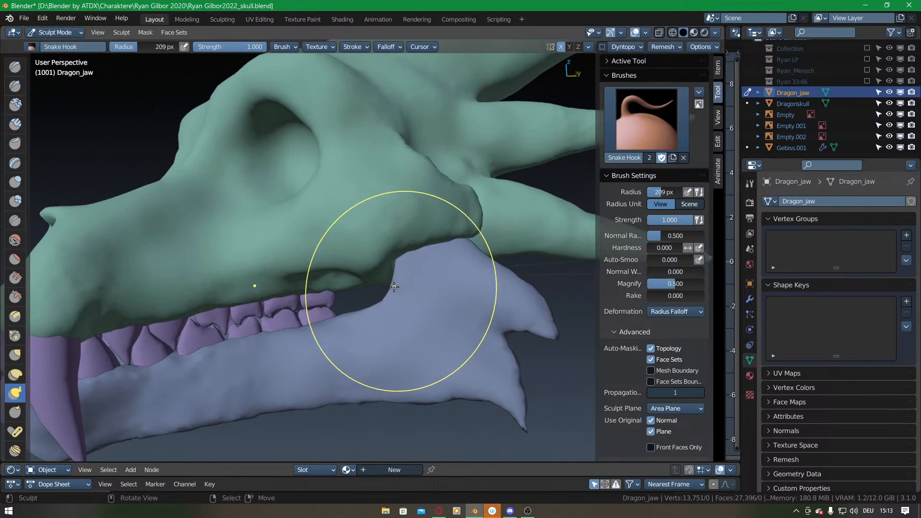
{"action": "middle_click_drag", "start_coordinate": [388, 284], "coordinate": [447, 290]}
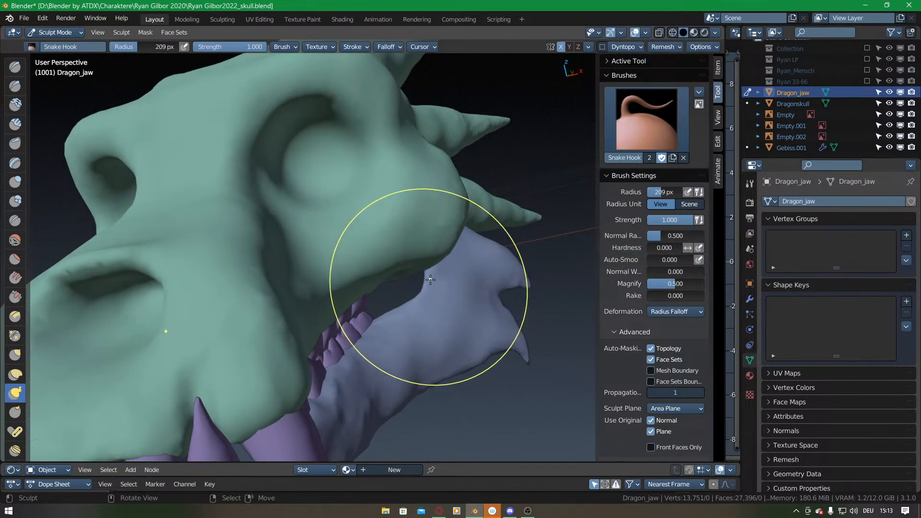
{"action": "scroll", "coordinate": [431, 286], "scroll_direction": "down", "scroll_amount": 4}
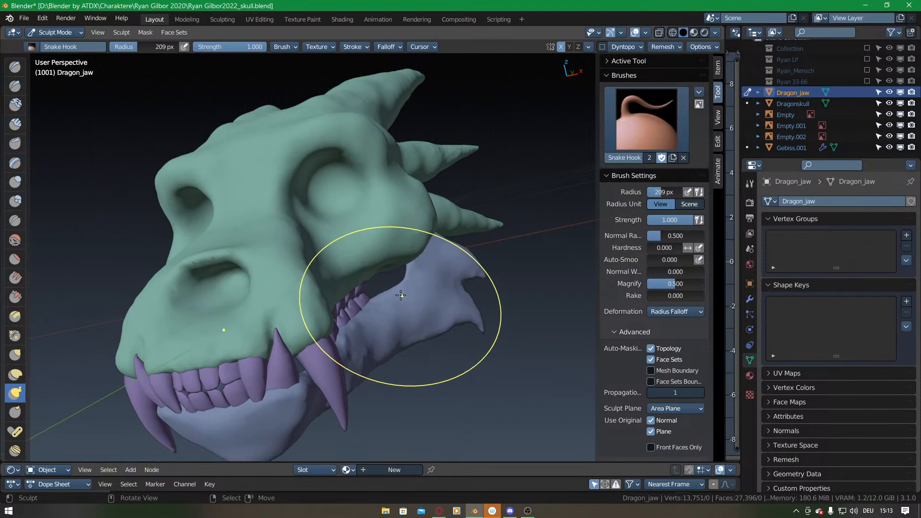
{"action": "middle_click_drag", "start_coordinate": [401, 295], "coordinate": [380, 289]}
{"action": "key", "text": "KP_1"}
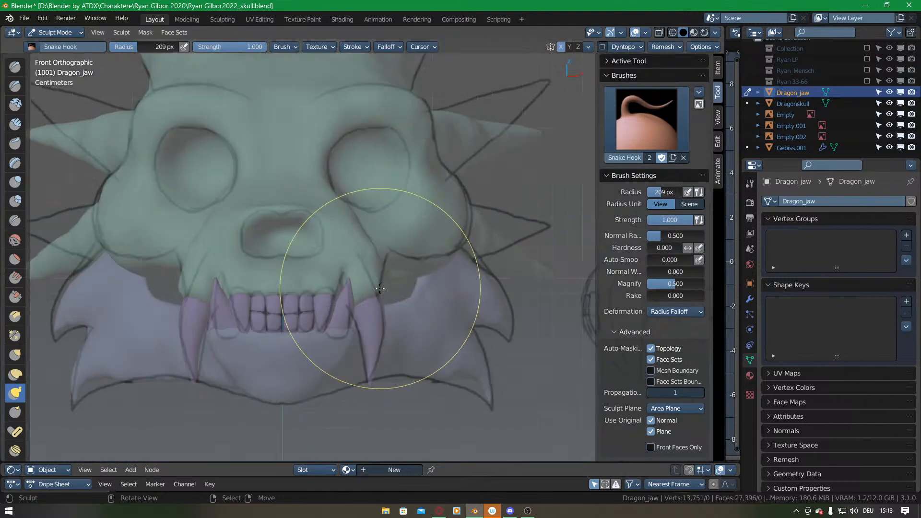
{"action": "scroll", "coordinate": [380, 289], "scroll_direction": "up", "scroll_amount": 2}
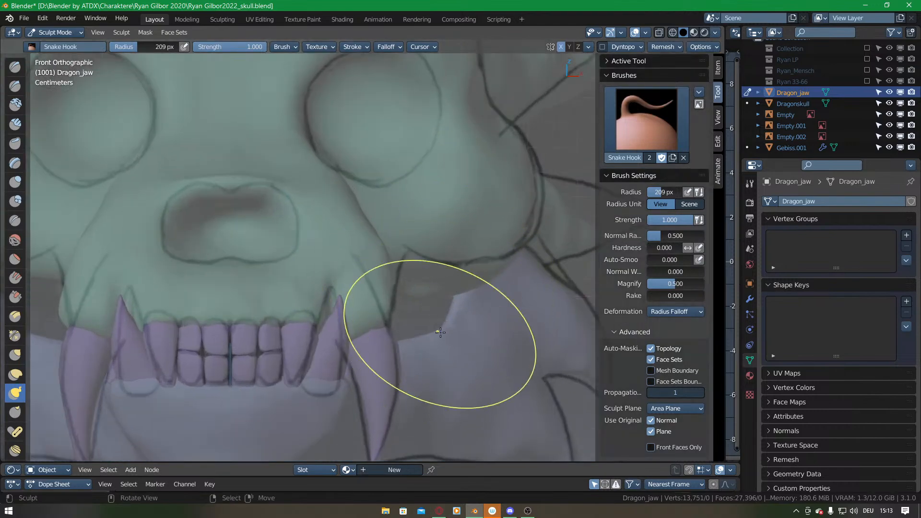
{"action": "middle_click_drag", "start_coordinate": [462, 314], "coordinate": [412, 368]}
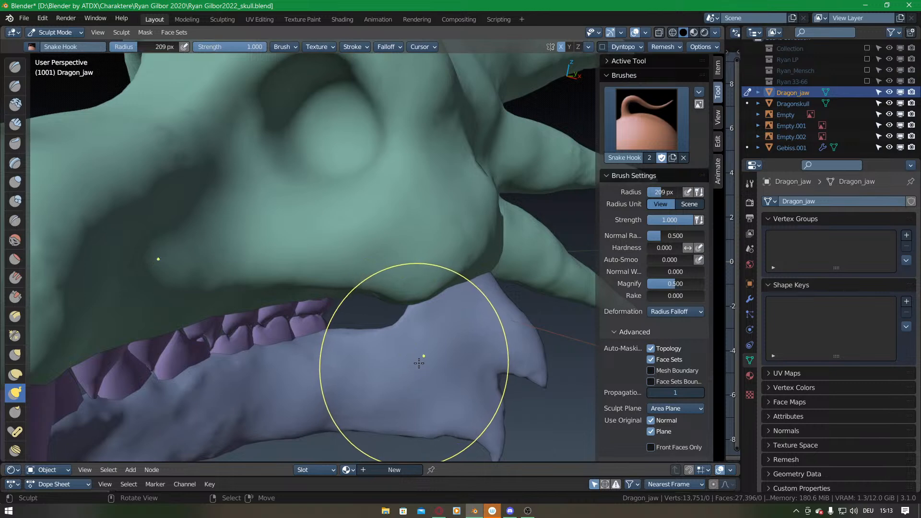
{"action": "mouse_move", "coordinate": [414, 358]}
{"action": "middle_mouse_down"}
{"action": "mouse_move", "coordinate": [370, 210]}
{"action": "mouse_move", "coordinate": [384, 190]}
{"action": "mouse_move", "coordinate": [370, 185]}
{"action": "mouse_move", "coordinate": [368, 241]}
{"action": "middle_mouse_up"}
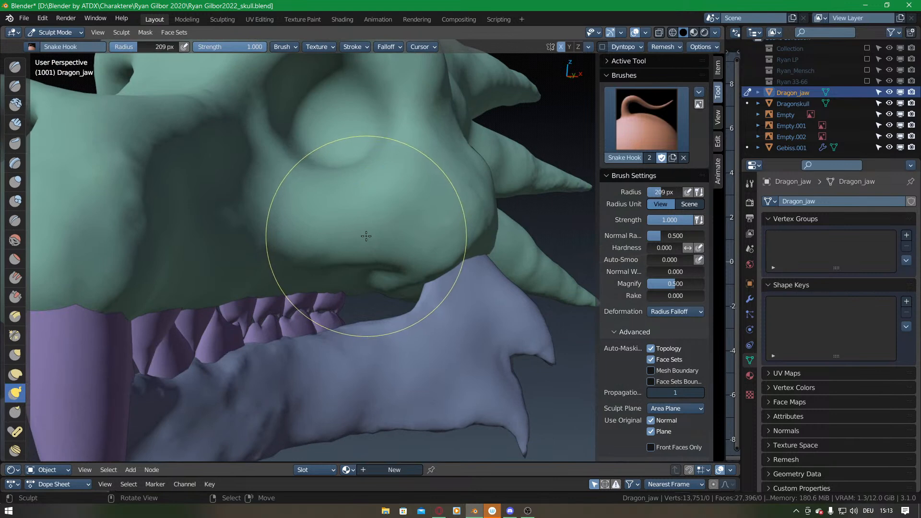
{"action": "middle_click_drag", "start_coordinate": [361, 191], "coordinate": [395, 280], "text": "ctrl"}
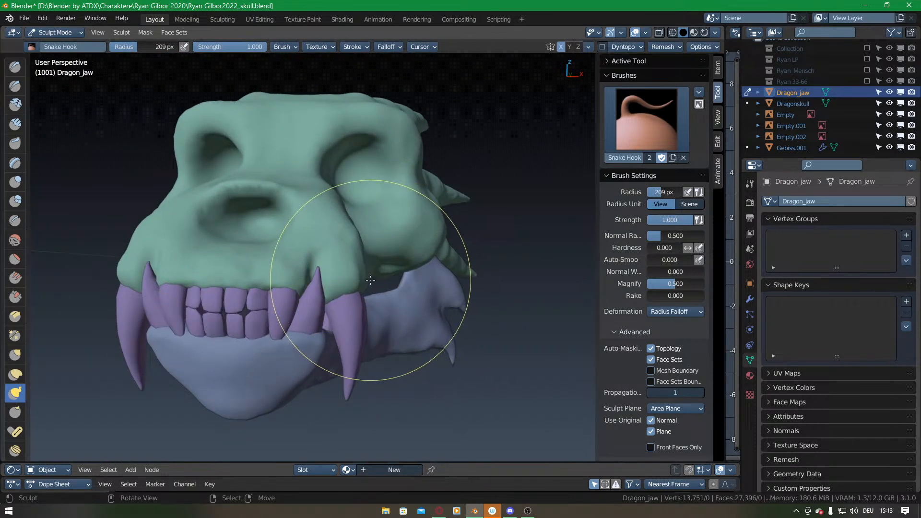
{"action": "mouse_move", "coordinate": [390, 276]}
{"action": "middle_mouse_down"}
{"action": "mouse_move", "coordinate": [391, 288]}
{"action": "mouse_move", "coordinate": [393, 273]}
{"action": "middle_mouse_up"}
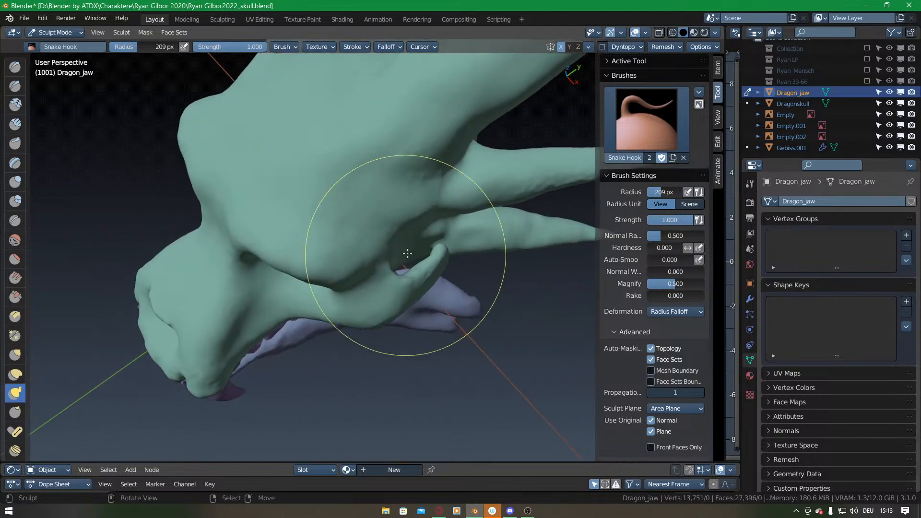
{"action": "middle_click_drag", "start_coordinate": [363, 315], "coordinate": [423, 247]}
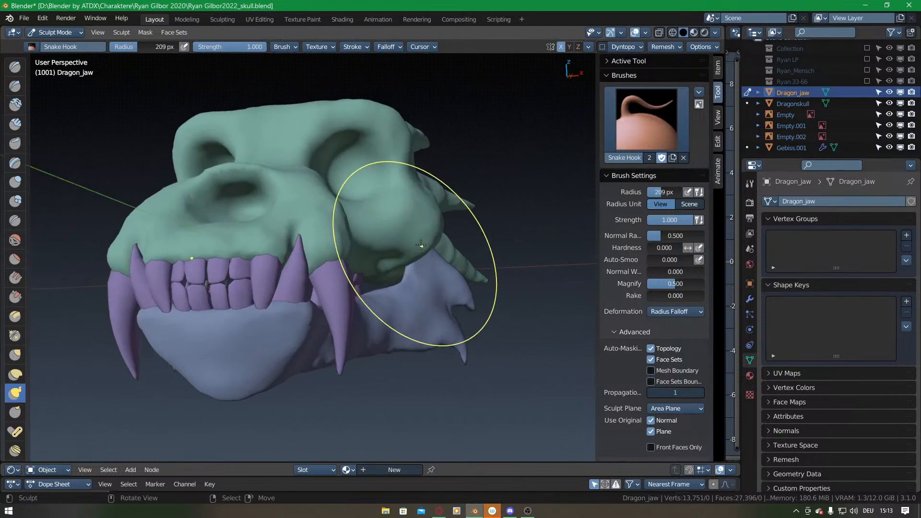
In front view, pull the front edge of the jaw's rear process inward with the Snake Hook brush.
{"action": "key", "text": "KP_1"}
{"action": "scroll", "coordinate": [390, 226], "scroll_direction": "up", "scroll_amount": 5}
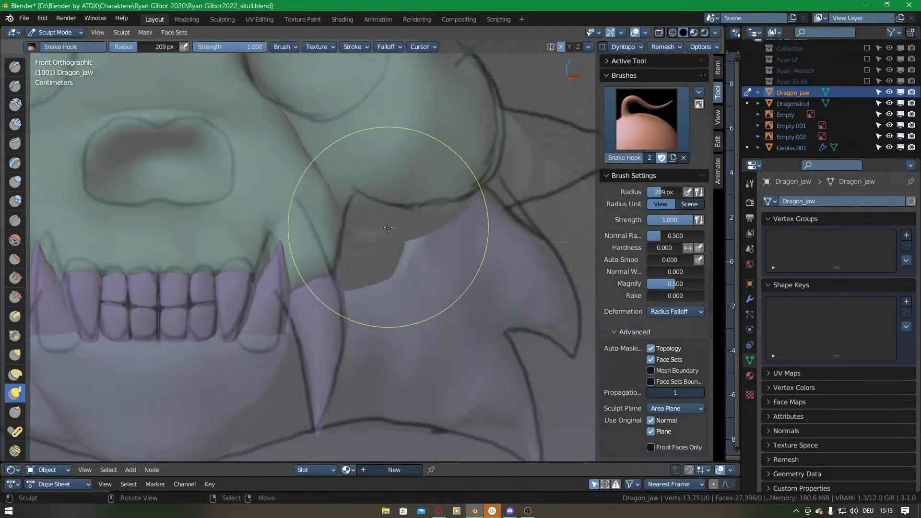
{"action": "left_click_drag", "start_coordinate": [402, 268], "coordinate": [378, 270]}
{"action": "left_click_drag", "start_coordinate": [404, 227], "coordinate": [379, 225]}
{"action": "left_click_drag", "start_coordinate": [376, 255], "coordinate": [359, 263]}
{"action": "left_click_drag", "start_coordinate": [366, 279], "coordinate": [360, 281]}
{"action": "mouse_move", "coordinate": [373, 331]}
{"action": "middle_mouse_down"}
{"action": "mouse_move", "coordinate": [354, 294]}
{"action": "mouse_move", "coordinate": [331, 307]}
{"action": "middle_mouse_up"}
{"action": "left_click_drag", "start_coordinate": [319, 313], "coordinate": [314, 314]}
{"action": "mouse_move", "coordinate": [360, 286]}
{"action": "middle_mouse_down"}
{"action": "mouse_move", "coordinate": [376, 195]}
{"action": "mouse_move", "coordinate": [391, 193]}
{"action": "mouse_move", "coordinate": [362, 201]}
{"action": "mouse_move", "coordinate": [403, 241]}
{"action": "mouse_move", "coordinate": [375, 241]}
{"action": "middle_mouse_up"}
{"action": "scroll", "coordinate": [362, 200], "scroll_direction": "down", "scroll_amount": 2}
Switch to sculpting the Dragonskull and adjust its cheekbone area above the jaw's rear process with the Snake Hook brush.
{"action": "key", "text": "ctrl+Tab"}
{"action": "left_click", "coordinate": [359, 227]}
{"action": "left_click", "coordinate": [801, 103]}
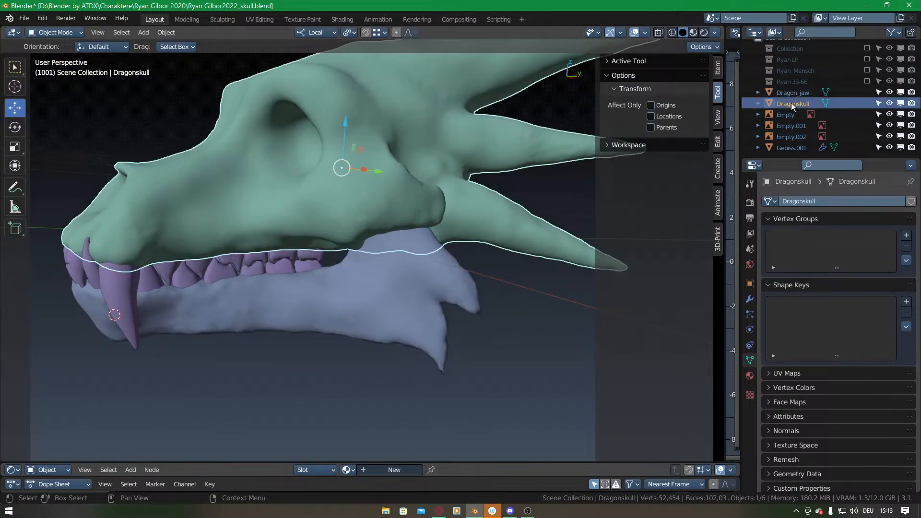
{"action": "key", "text": "ctrl+Tab"}
{"action": "left_click", "coordinate": [358, 275]}
{"action": "middle_click_drag", "start_coordinate": [449, 186], "coordinate": [362, 188]}
{"action": "left_click_drag", "start_coordinate": [360, 243], "coordinate": [348, 247]}
{"action": "middle_click_drag", "start_coordinate": [349, 246], "coordinate": [355, 312]}
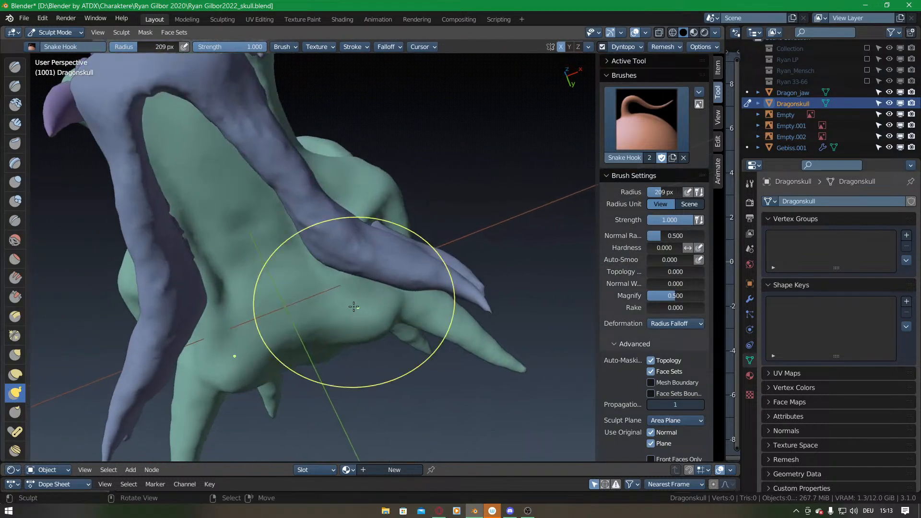
{"action": "mouse_move", "coordinate": [354, 229]}
{"action": "middle_mouse_down"}
{"action": "mouse_move", "coordinate": [318, 304]}
{"action": "mouse_move", "coordinate": [348, 287]}
{"action": "middle_mouse_up"}
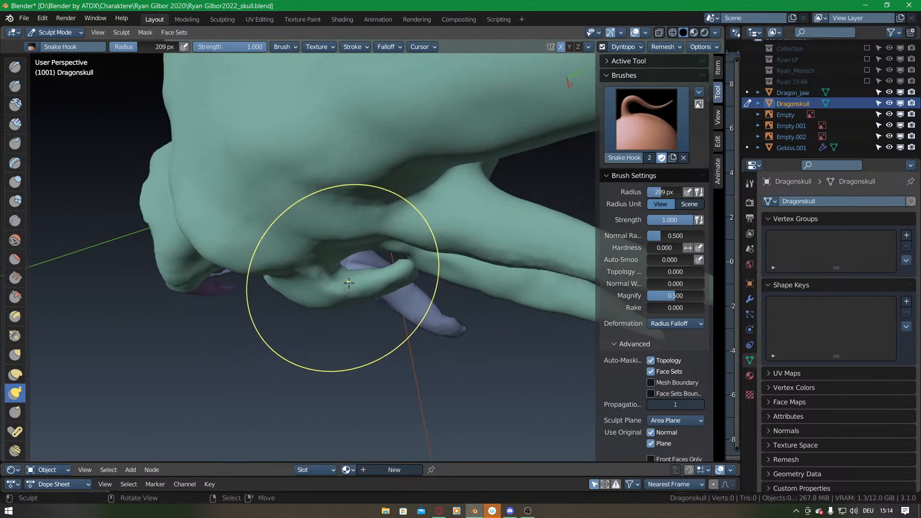
Switch back to sculpting Dragon_jaw and pull its rear process outward beneath the cheekbone arch with the Snake Hook brush.
{"action": "key", "text": "ctrl+Tab"}
{"action": "right_click", "coordinate": [409, 307]}
{"action": "key", "text": "ctrl+Tab"}
{"action": "left_click", "coordinate": [401, 369]}
{"action": "mouse_move", "coordinate": [383, 284]}
{"action": "middle_mouse_down"}
{"action": "mouse_move", "coordinate": [391, 274]}
{"action": "mouse_move", "coordinate": [373, 262]}
{"action": "middle_mouse_up"}
{"action": "left_click_drag", "start_coordinate": [379, 276], "coordinate": [408, 294]}
{"action": "left_click_drag", "start_coordinate": [382, 267], "coordinate": [413, 296]}
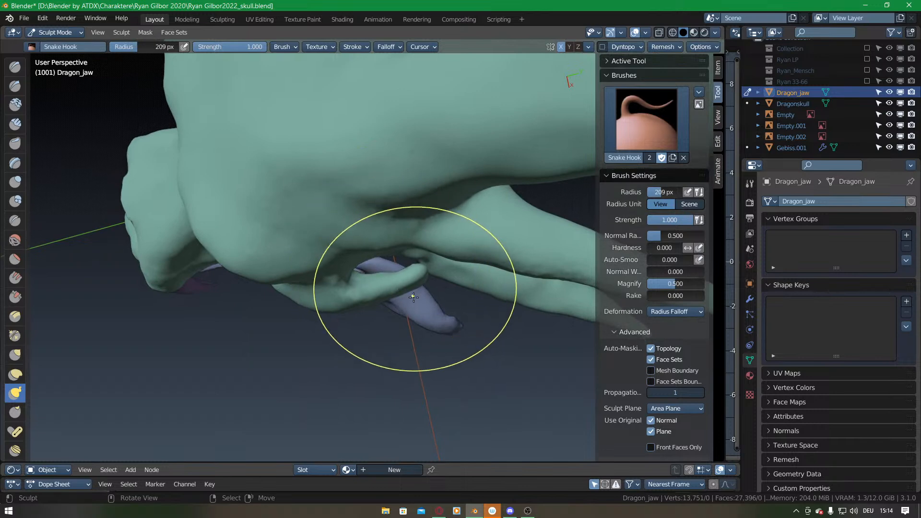
{"action": "middle_click_drag", "start_coordinate": [380, 278], "coordinate": [350, 237]}
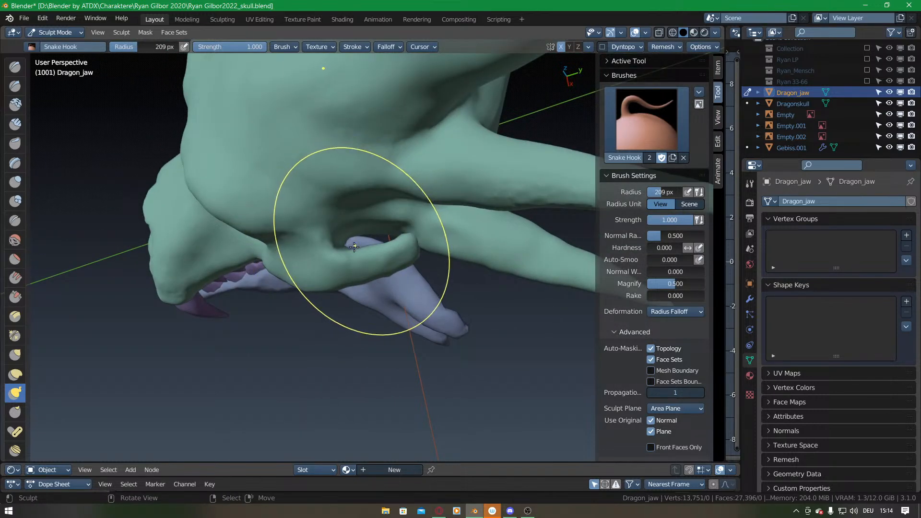
Switch from sculpting Dragon_jaw to sculpting the Dragonskull object.
{"action": "key", "text": "ctrl+Tab"}
{"action": "left_click", "coordinate": [267, 261]}
{"action": "left_click", "coordinate": [390, 186]}
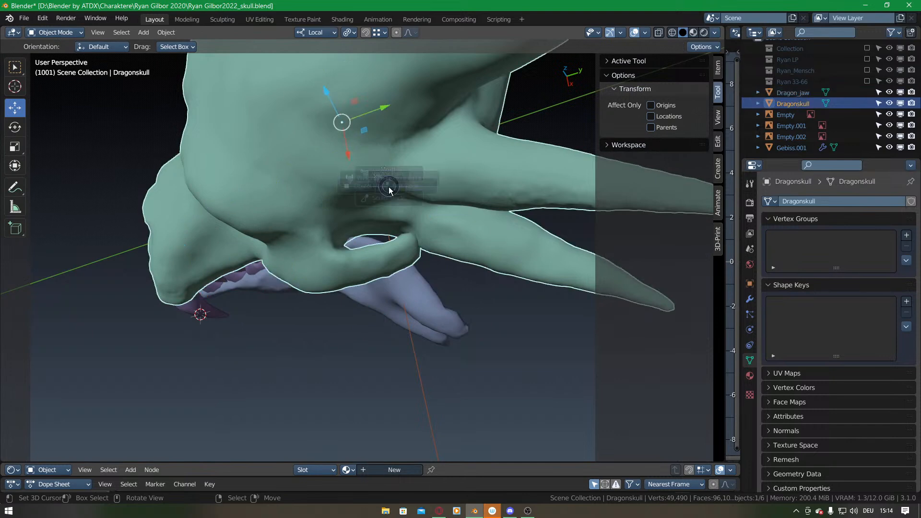
{"action": "key", "text": "ctrl+Tab"}
{"action": "left_click", "coordinate": [389, 257]}
Examine the cheekbones, snout and jaw fit from below, the side and the front, including against the front reference sketch.
{"action": "middle_click_drag", "start_coordinate": [389, 264], "coordinate": [398, 227]}
{"action": "mouse_move", "coordinate": [320, 288]}
{"action": "middle_mouse_down"}
{"action": "mouse_move", "coordinate": [350, 187]}
{"action": "mouse_move", "coordinate": [364, 192]}
{"action": "mouse_move", "coordinate": [411, 175]}
{"action": "mouse_move", "coordinate": [309, 278]}
{"action": "mouse_move", "coordinate": [400, 139]}
{"action": "middle_mouse_up"}
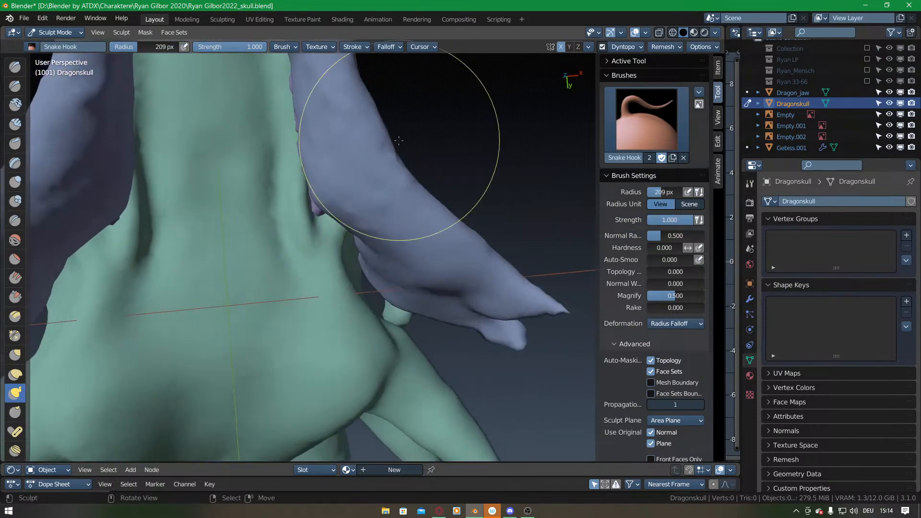
{"action": "scroll", "coordinate": [400, 140], "scroll_direction": "down", "scroll_amount": 2}
{"action": "scroll", "coordinate": [379, 268], "scroll_direction": "down", "scroll_amount": 2}
{"action": "middle_click_drag", "start_coordinate": [358, 274], "coordinate": [311, 319]}
{"action": "middle_click_drag", "start_coordinate": [359, 288], "coordinate": [401, 220]}
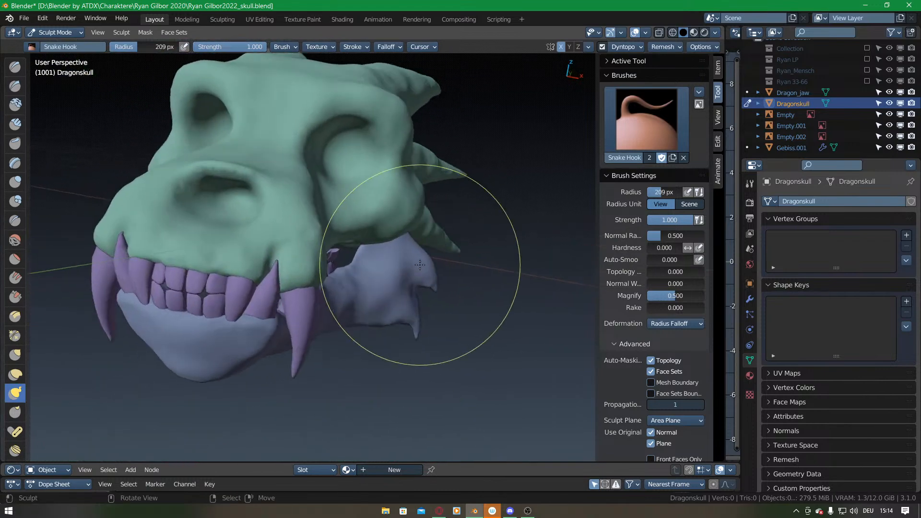
{"action": "key", "text": "KP_1"}
{"action": "scroll", "coordinate": [394, 278], "scroll_direction": "up", "scroll_amount": 3}
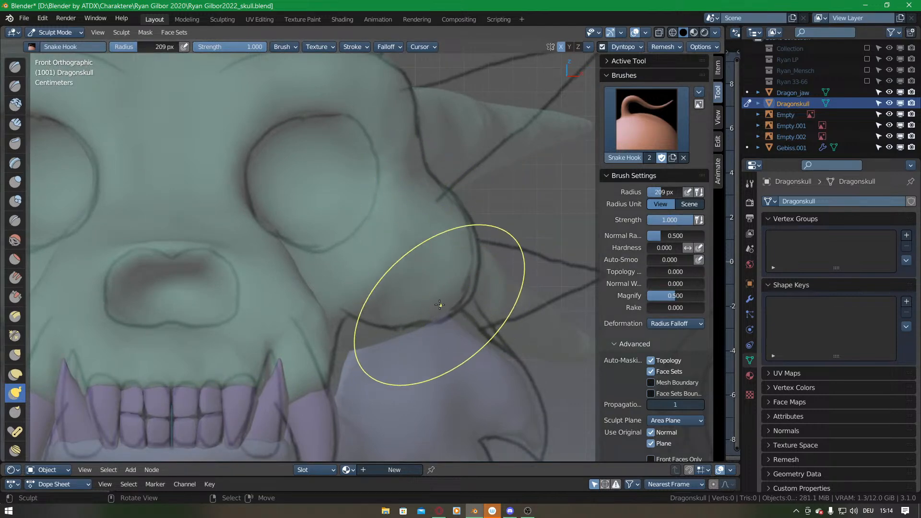
{"action": "mouse_move", "coordinate": [397, 314]}
{"action": "middle_mouse_down"}
{"action": "mouse_move", "coordinate": [368, 314]}
{"action": "mouse_move", "coordinate": [401, 287]}
{"action": "mouse_move", "coordinate": [377, 260]}
{"action": "middle_mouse_up"}
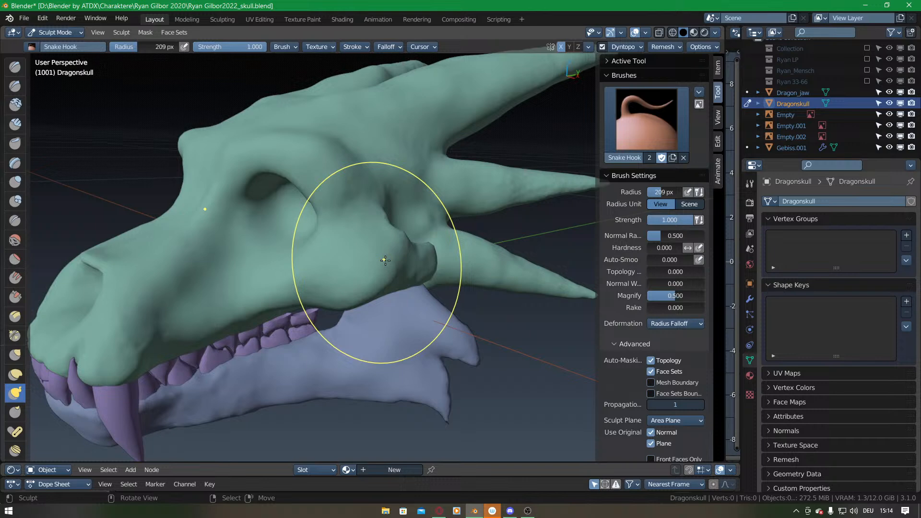
{"action": "mouse_move", "coordinate": [349, 191]}
{"action": "middle_mouse_down"}
{"action": "mouse_move", "coordinate": [386, 211]}
{"action": "mouse_move", "coordinate": [352, 266]}
{"action": "mouse_move", "coordinate": [434, 369]}
{"action": "middle_mouse_up"}
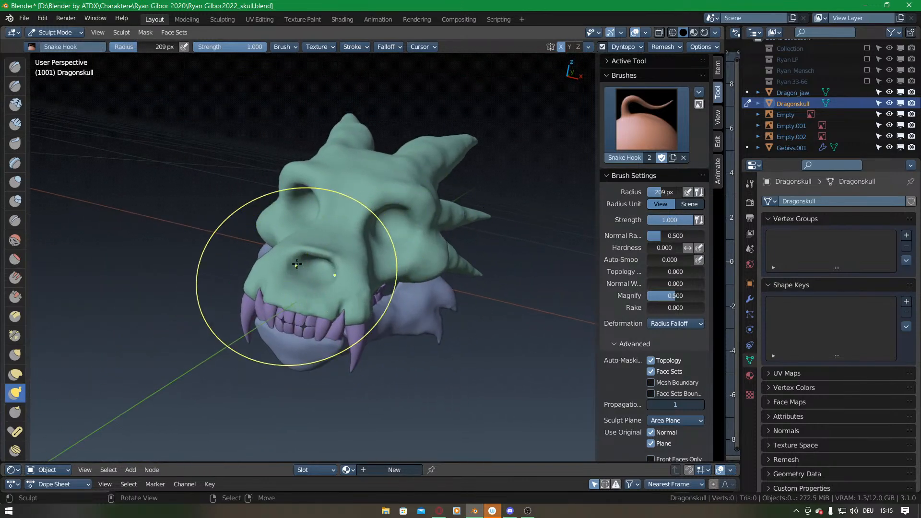
{"action": "middle_click_drag", "start_coordinate": [385, 259], "coordinate": [321, 319]}
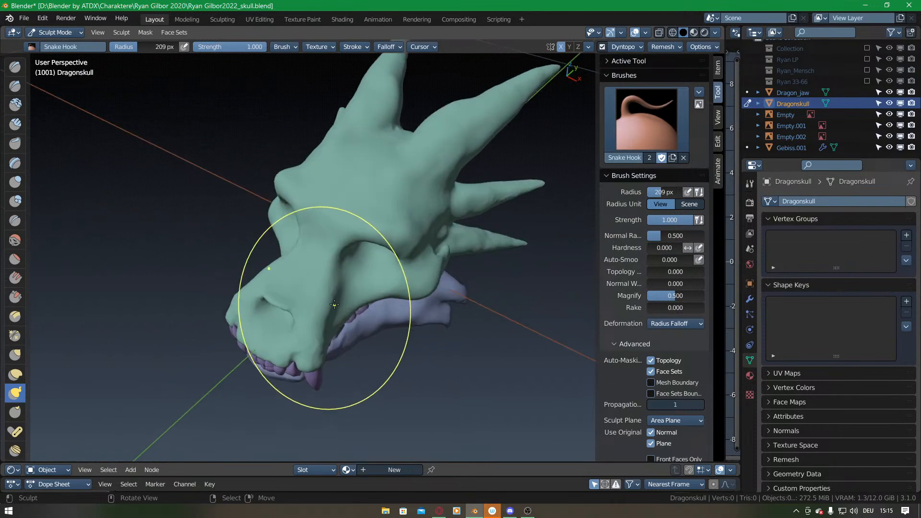
{"action": "key", "text": "KP_3"}
{"action": "mouse_move", "coordinate": [269, 289]}
{"action": "middle_mouse_down"}
{"action": "mouse_move", "coordinate": [397, 286]}
{"action": "mouse_move", "coordinate": [373, 236]}
{"action": "mouse_move", "coordinate": [435, 171]}
{"action": "mouse_move", "coordinate": [370, 308]}
{"action": "middle_mouse_up"}
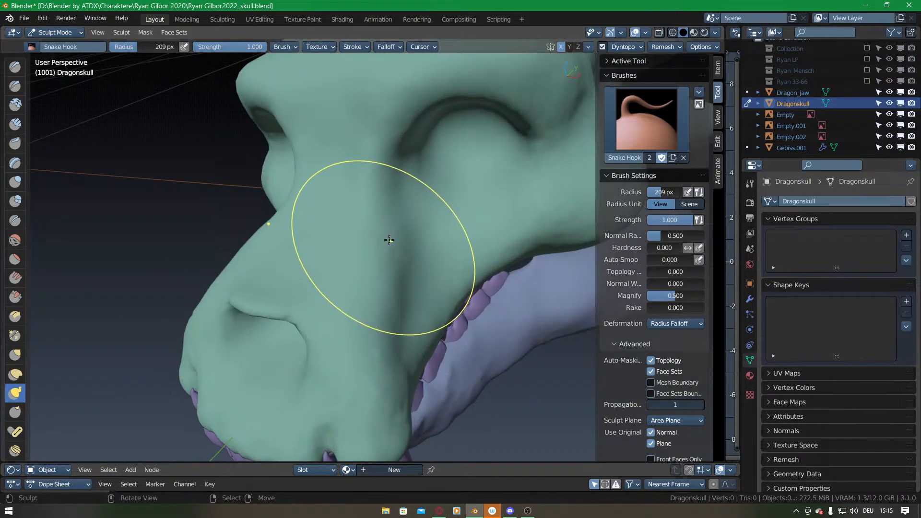
Carve into the side of the snout below the eye socket and build up the area behind the nostril with the Clay brush.
{"action": "key", "text": "c"}
{"action": "mouse_move", "coordinate": [394, 226]}
{"action": "middle_mouse_down", "text": "ctrl"}
{"action": "mouse_move", "coordinate": [387, 263]}
{"action": "mouse_move", "coordinate": [377, 257]}
{"action": "mouse_move", "coordinate": [362, 273]}
{"action": "mouse_move", "coordinate": [368, 278]}
{"action": "mouse_move", "coordinate": [399, 182]}
{"action": "middle_mouse_up", "text": "ctrl"}
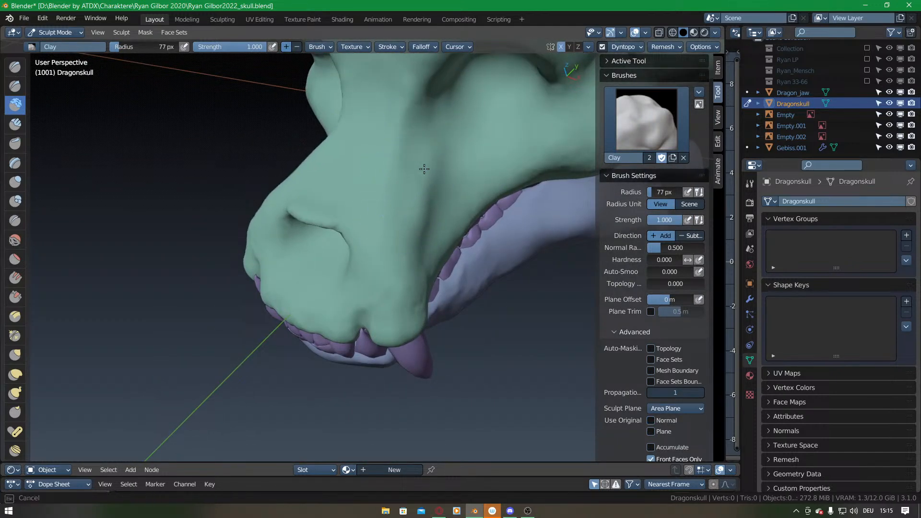
{"action": "middle_click_drag", "start_coordinate": [407, 150], "coordinate": [408, 202]}
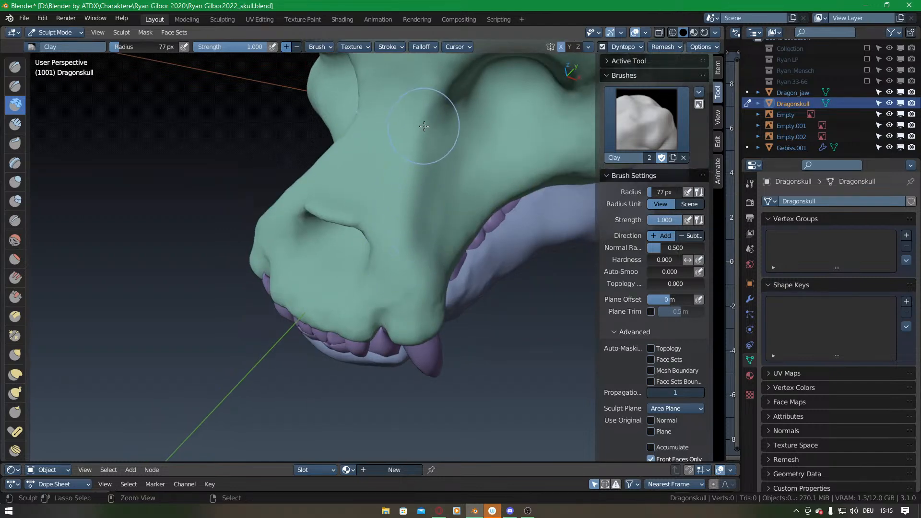
{"action": "left_click_drag", "start_coordinate": [423, 127], "coordinate": [418, 191], "text": "ctrl"}
{"action": "middle_click_drag", "start_coordinate": [432, 227], "coordinate": [323, 191]}
{"action": "left_click_drag", "start_coordinate": [323, 220], "coordinate": [319, 175]}
{"action": "mouse_move", "coordinate": [318, 175]}
{"action": "middle_mouse_down"}
{"action": "mouse_move", "coordinate": [436, 175]}
{"action": "mouse_move", "coordinate": [461, 128]}
{"action": "mouse_move", "coordinate": [467, 160]}
{"action": "mouse_move", "coordinate": [342, 220]}
{"action": "middle_mouse_up"}
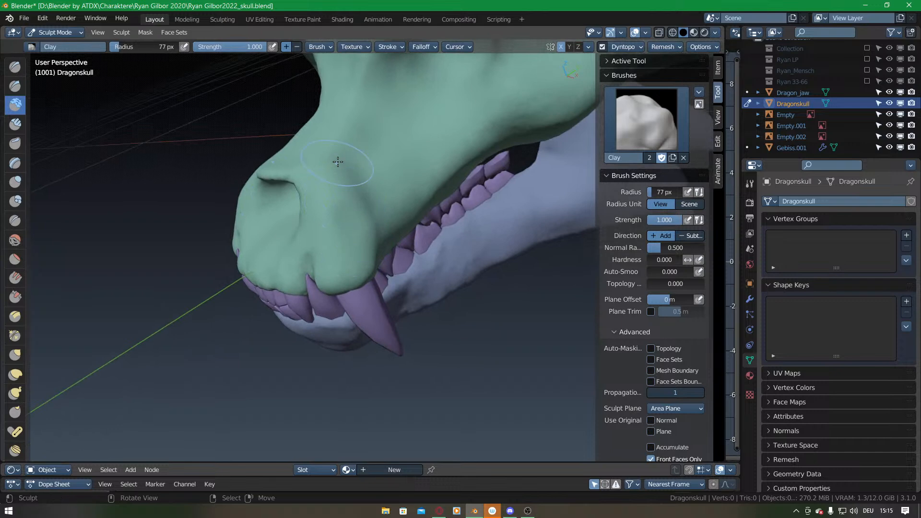
In front view, adjust the nasal opening's rim toward the reference sketch with the Snake Hook brush, reducing its radius to 137 px.
{"action": "key", "text": "KP_1"}
{"action": "middle_click_drag", "start_coordinate": [456, 177], "coordinate": [359, 243], "text": "shift"}
{"action": "middle_click_drag", "start_coordinate": [417, 273], "coordinate": [424, 229], "text": "ctrl"}
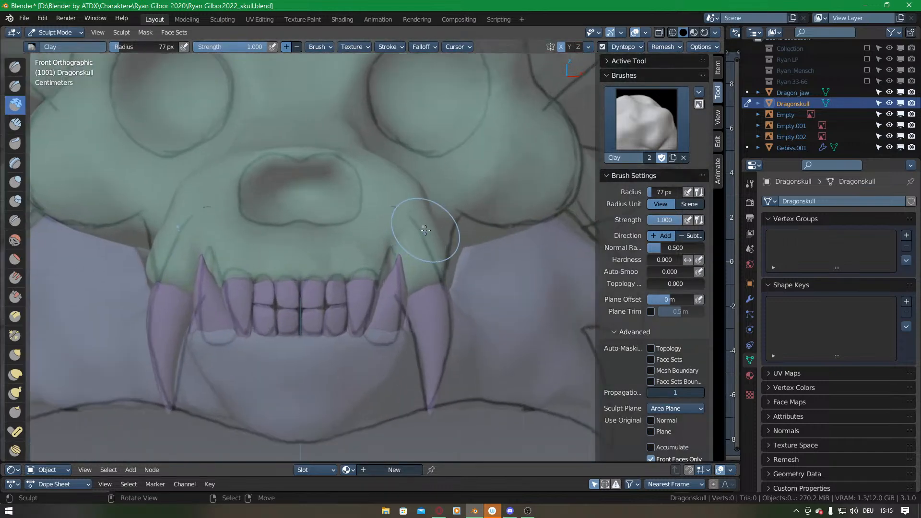
{"action": "key", "text": "k"}
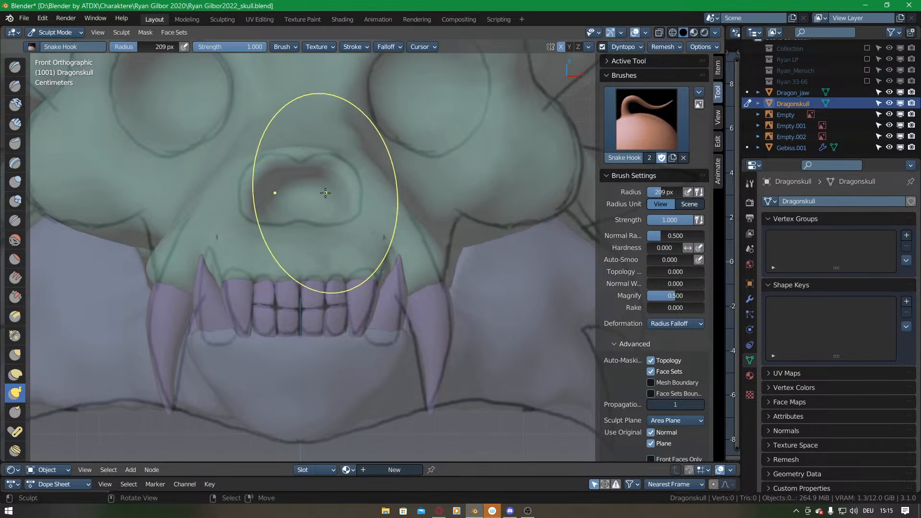
{"action": "key", "text": "f"}
{"action": "left_click", "coordinate": [333, 191]}
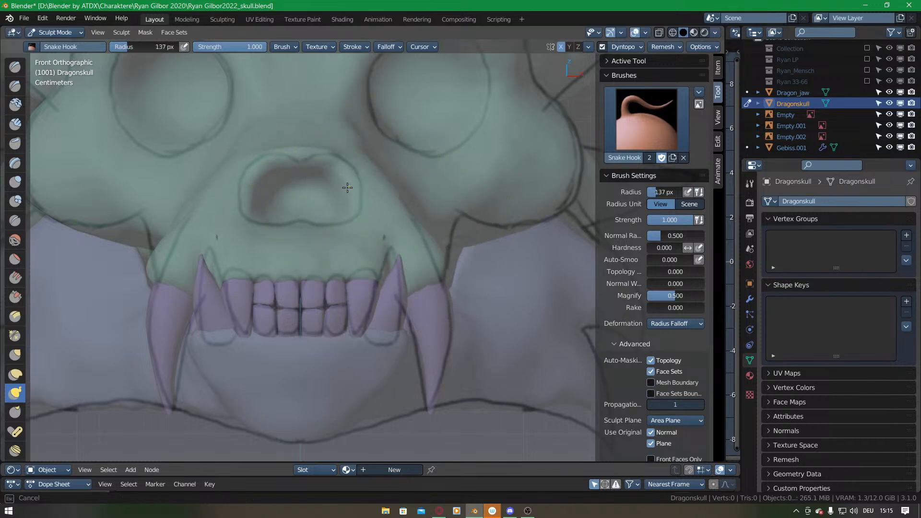
Carve away material along the upper side of the snout between the eye socket and nostril with the Clay brush.
{"action": "mouse_move", "coordinate": [331, 175]}
{"action": "middle_mouse_down"}
{"action": "mouse_move", "coordinate": [350, 231]}
{"action": "mouse_move", "coordinate": [292, 275]}
{"action": "middle_mouse_up"}
{"action": "key", "text": "c"}
{"action": "scroll", "coordinate": [350, 202], "scroll_direction": "down", "scroll_amount": 2}
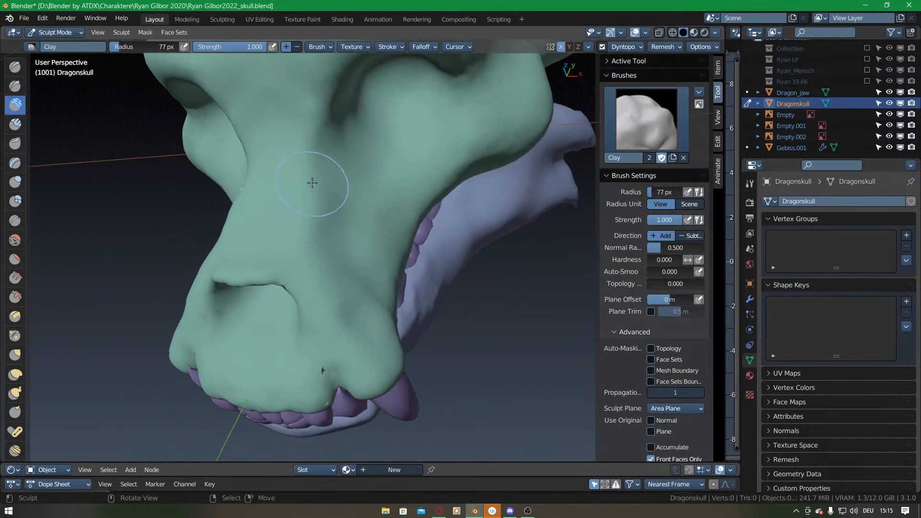
{"action": "mouse_move", "coordinate": [314, 169]}
{"action": "left_mouse_down", "text": "ctrl"}
{"action": "mouse_move", "coordinate": [317, 242]}
{"action": "mouse_move", "coordinate": [321, 182]}
{"action": "left_mouse_up", "text": "ctrl"}
{"action": "mouse_move", "coordinate": [321, 148]}
{"action": "left_mouse_down", "text": "ctrl"}
{"action": "mouse_move", "coordinate": [316, 241]}
{"action": "mouse_move", "coordinate": [322, 236]}
{"action": "left_mouse_up", "text": "ctrl"}
{"action": "middle_click_drag", "start_coordinate": [322, 236], "coordinate": [343, 191]}
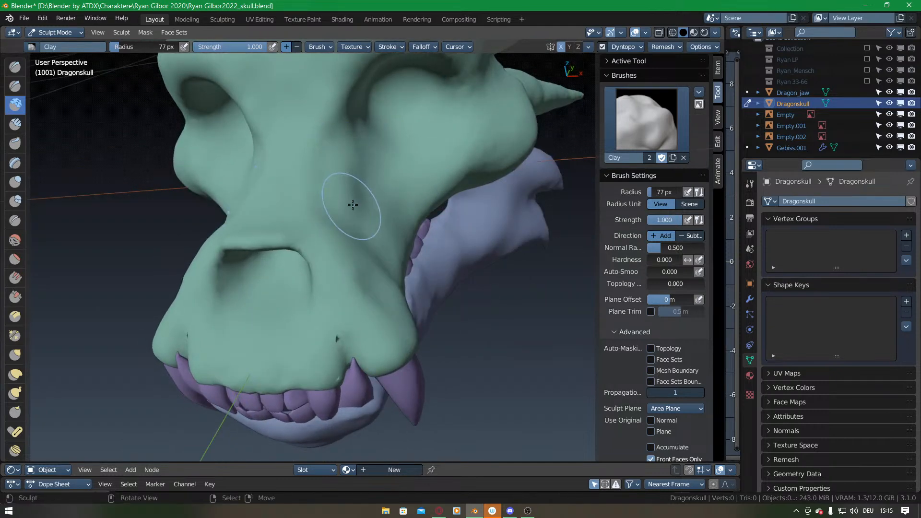
Compare the snout and cheekbones with the front reference sketch and inspect the gap above the rear teeth from the side.
{"action": "mouse_move", "coordinate": [350, 218]}
{"action": "middle_mouse_down"}
{"action": "mouse_move", "coordinate": [348, 239]}
{"action": "mouse_move", "coordinate": [442, 192]}
{"action": "middle_mouse_up"}
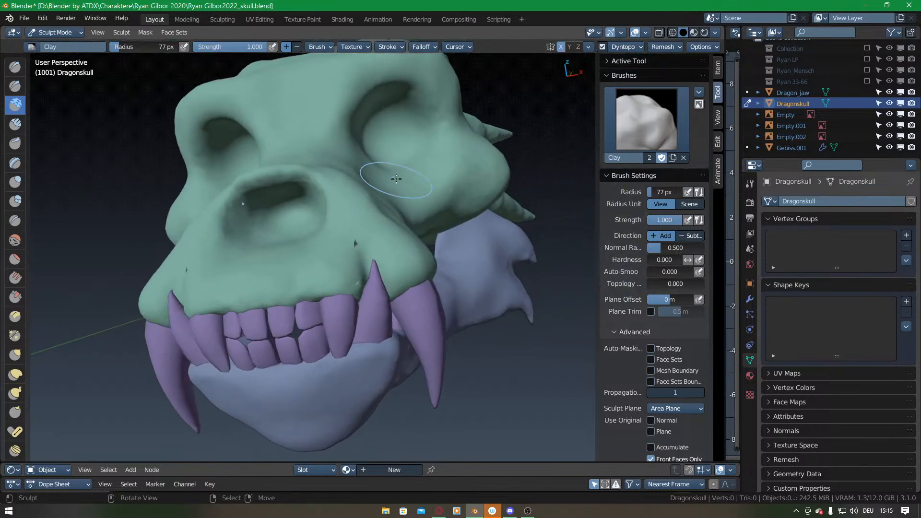
{"action": "key", "text": "KP_1"}
{"action": "key", "text": "alt+z"}
{"action": "middle_click_drag", "start_coordinate": [368, 167], "coordinate": [374, 196], "text": "shift"}
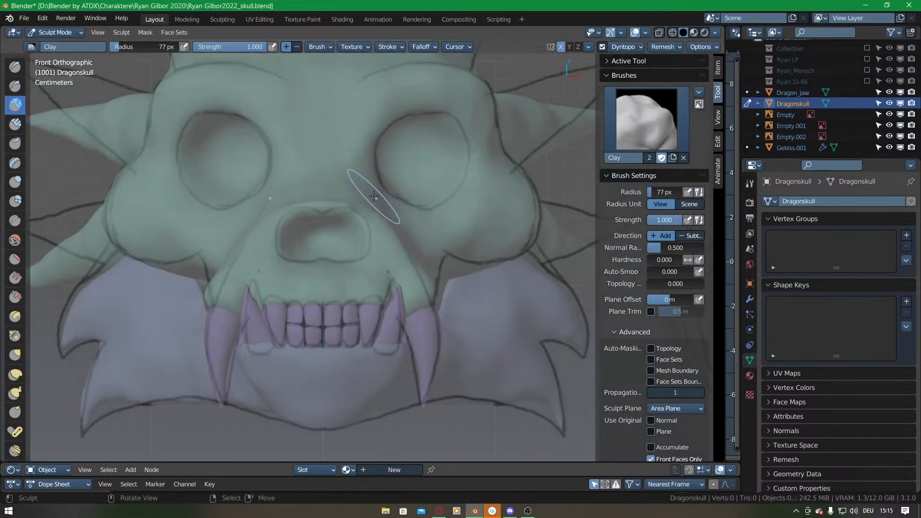
{"action": "key", "text": "alt+z"}
{"action": "middle_click_drag", "start_coordinate": [414, 218], "coordinate": [350, 268]}
{"action": "middle_click_drag", "start_coordinate": [424, 279], "coordinate": [394, 272]}
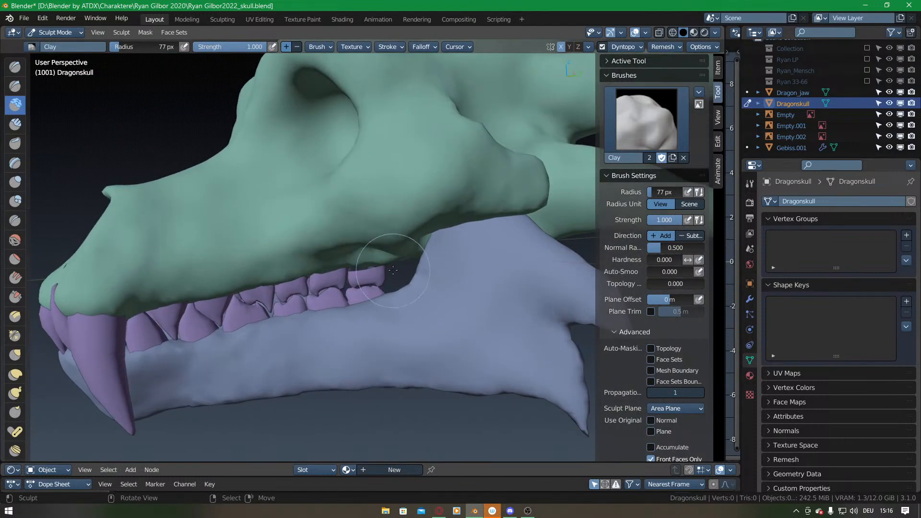
Shape the skull's upper jaw bone above the rearmost teeth with the Clay brush and the Snake Hook brush.
{"action": "left_click_drag", "start_coordinate": [368, 258], "coordinate": [369, 262]}
{"action": "key", "text": "k"}
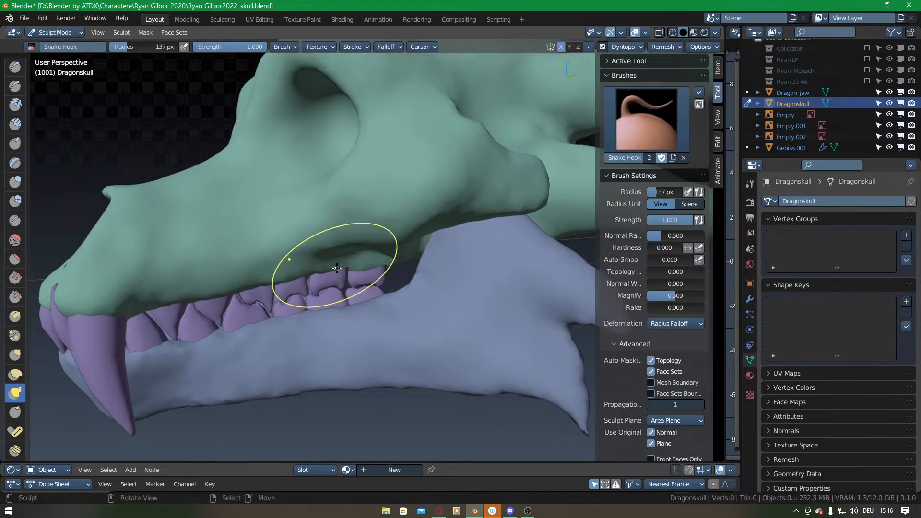
{"action": "middle_click_drag", "start_coordinate": [335, 269], "coordinate": [339, 268]}
{"action": "mouse_move", "coordinate": [524, 161]}
{"action": "middle_mouse_down"}
{"action": "mouse_move", "coordinate": [447, 213]}
{"action": "mouse_move", "coordinate": [322, 151]}
{"action": "mouse_move", "coordinate": [326, 91]}
{"action": "mouse_move", "coordinate": [335, 87]}
{"action": "middle_mouse_up"}
{"action": "left_click_drag", "start_coordinate": [369, 240], "coordinate": [356, 235]}
{"action": "middle_click_drag", "start_coordinate": [356, 235], "coordinate": [407, 257]}
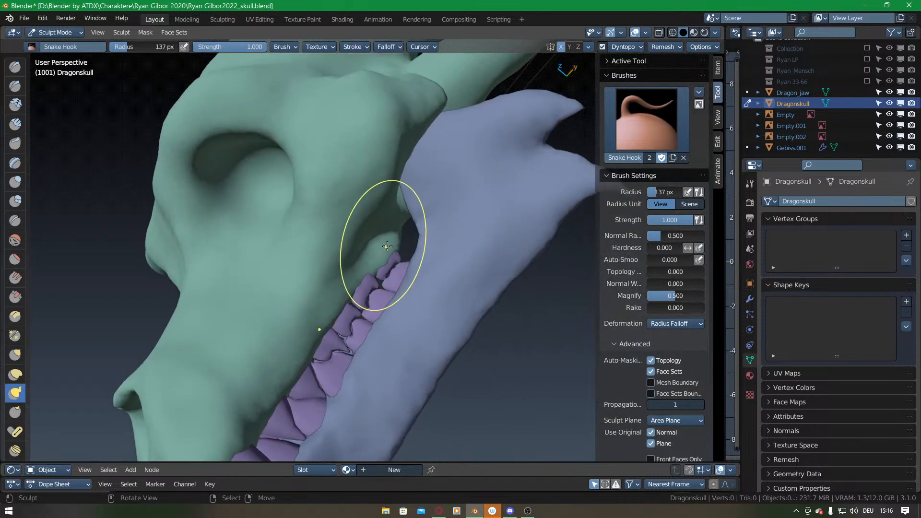
{"action": "middle_click_drag", "start_coordinate": [337, 290], "coordinate": [379, 260]}
{"action": "left_click_drag", "start_coordinate": [373, 256], "coordinate": [376, 255]}
{"action": "mouse_move", "coordinate": [245, 364]}
{"action": "left_mouse_down"}
{"action": "mouse_move", "coordinate": [229, 366]}
{"action": "mouse_move", "coordinate": [235, 361]}
{"action": "left_mouse_up"}
Examine the overall skull, jaw and horns from the side, the front and behind.
{"action": "middle_click_drag", "start_coordinate": [436, 200], "coordinate": [356, 309]}
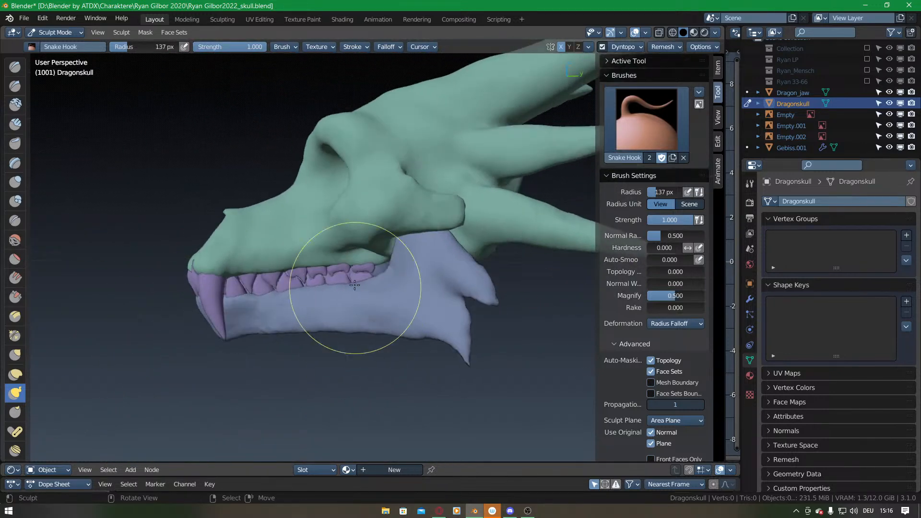
{"action": "middle_click_drag", "start_coordinate": [339, 257], "coordinate": [360, 283]}
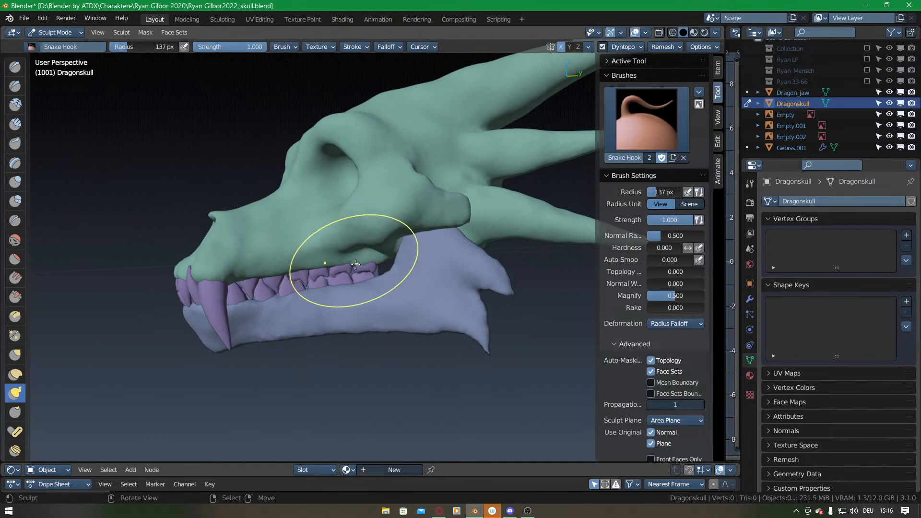
{"action": "middle_click_drag", "start_coordinate": [357, 264], "coordinate": [367, 273]}
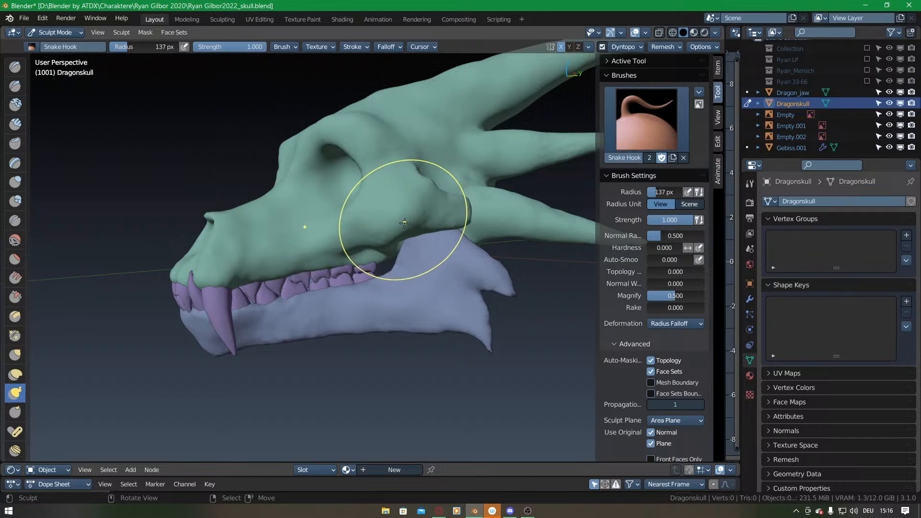
{"action": "middle_click_drag", "start_coordinate": [372, 257], "coordinate": [424, 275]}
{"action": "mouse_move", "coordinate": [387, 199]}
{"action": "middle_mouse_down"}
{"action": "mouse_move", "coordinate": [387, 234]}
{"action": "mouse_move", "coordinate": [424, 313]}
{"action": "mouse_move", "coordinate": [309, 330]}
{"action": "middle_mouse_up"}
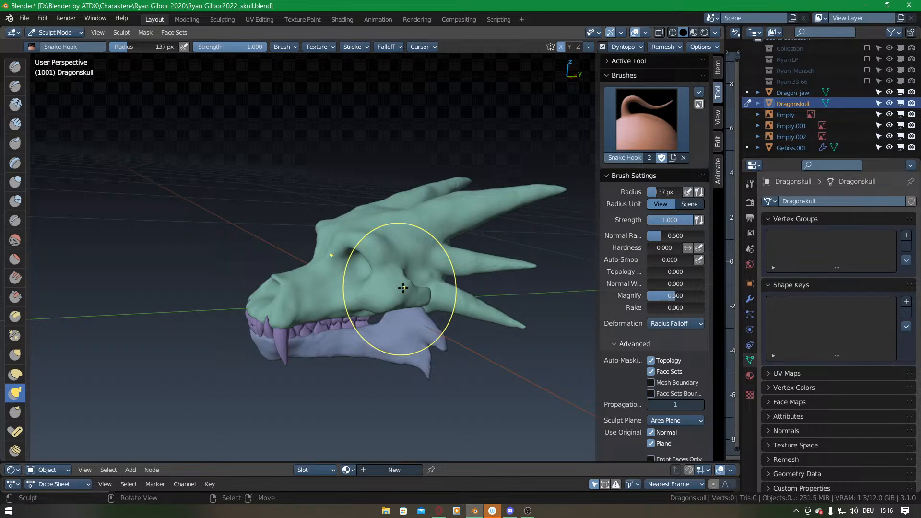
{"action": "mouse_move", "coordinate": [456, 302]}
{"action": "middle_mouse_down"}
{"action": "mouse_move", "coordinate": [374, 281]}
{"action": "mouse_move", "coordinate": [434, 270]}
{"action": "mouse_move", "coordinate": [390, 277]}
{"action": "mouse_move", "coordinate": [370, 247]}
{"action": "middle_mouse_up"}
{"action": "mouse_move", "coordinate": [401, 284]}
{"action": "middle_mouse_down"}
{"action": "mouse_move", "coordinate": [407, 226]}
{"action": "mouse_move", "coordinate": [398, 311]}
{"action": "middle_mouse_up"}
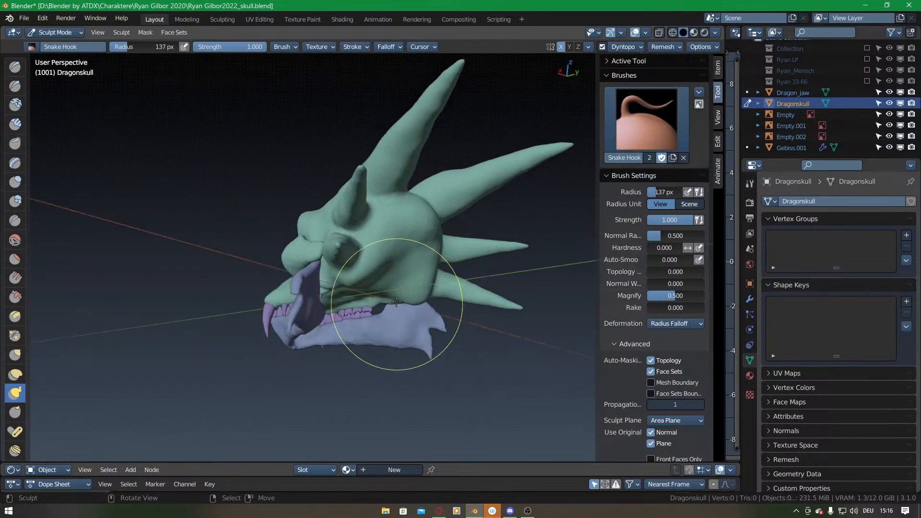
{"action": "mouse_move", "coordinate": [421, 241]}
{"action": "middle_mouse_down"}
{"action": "mouse_move", "coordinate": [310, 271]}
{"action": "mouse_move", "coordinate": [359, 264]}
{"action": "mouse_move", "coordinate": [446, 280]}
{"action": "middle_mouse_up"}
Undo the last sculpt change and build up the back of the skull near the side horns with the Clay brush.
{"action": "key", "text": "ctrl+z"}
{"action": "key", "text": "KP_3"}
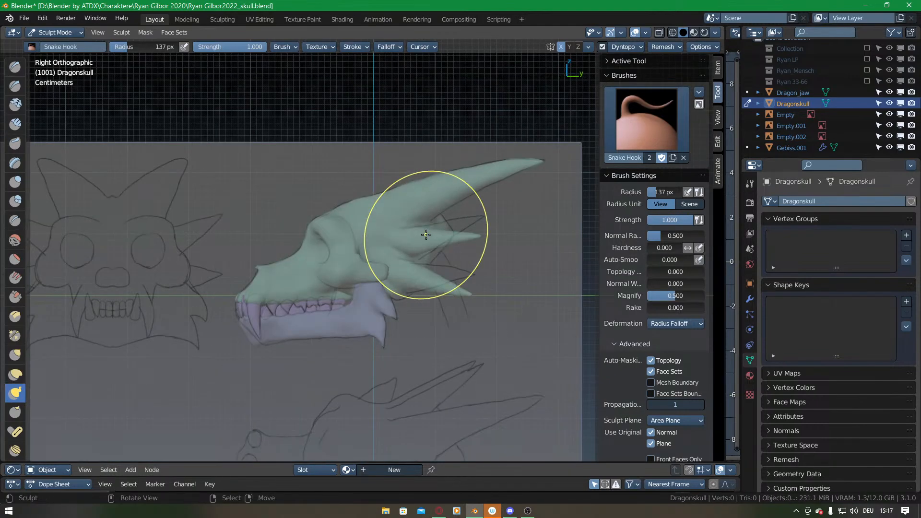
{"action": "scroll", "coordinate": [460, 231], "scroll_direction": "up", "scroll_amount": 6}
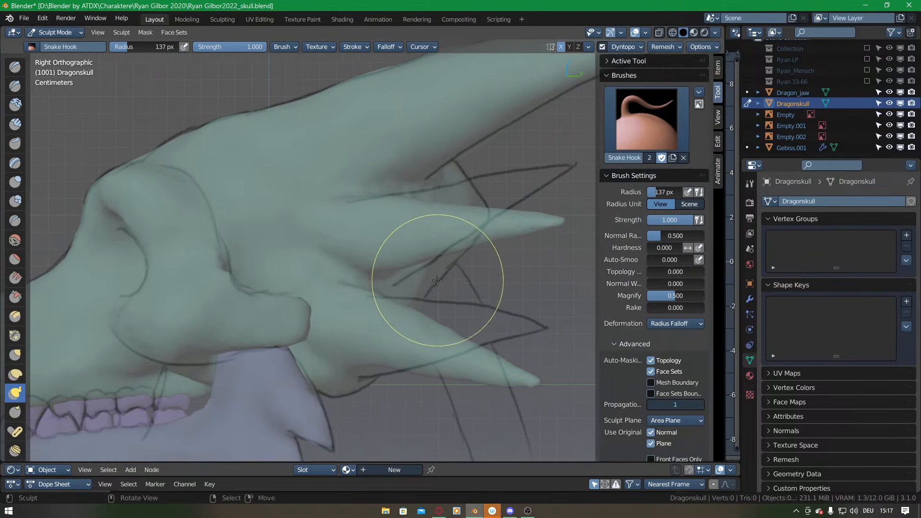
{"action": "mouse_move", "coordinate": [477, 293]}
{"action": "middle_mouse_down"}
{"action": "mouse_move", "coordinate": [375, 274]}
{"action": "mouse_move", "coordinate": [389, 217]}
{"action": "mouse_move", "coordinate": [395, 276]}
{"action": "mouse_move", "coordinate": [381, 255]}
{"action": "middle_mouse_up"}
{"action": "key", "text": "c"}
{"action": "mouse_move", "coordinate": [361, 251]}
{"action": "left_mouse_down"}
{"action": "mouse_move", "coordinate": [344, 307]}
{"action": "mouse_move", "coordinate": [374, 275]}
{"action": "mouse_move", "coordinate": [389, 337]}
{"action": "left_mouse_up"}
{"action": "mouse_move", "coordinate": [341, 305]}
{"action": "left_mouse_down"}
{"action": "mouse_move", "coordinate": [360, 318]}
{"action": "mouse_move", "coordinate": [318, 288]}
{"action": "mouse_move", "coordinate": [308, 298]}
{"action": "mouse_move", "coordinate": [329, 229]}
{"action": "mouse_move", "coordinate": [364, 311]}
{"action": "left_mouse_up"}
{"action": "mouse_move", "coordinate": [362, 216]}
{"action": "middle_mouse_down"}
{"action": "mouse_move", "coordinate": [394, 255]}
{"action": "mouse_move", "coordinate": [391, 281]}
{"action": "mouse_move", "coordinate": [384, 232]}
{"action": "mouse_move", "coordinate": [393, 272]}
{"action": "middle_mouse_up"}
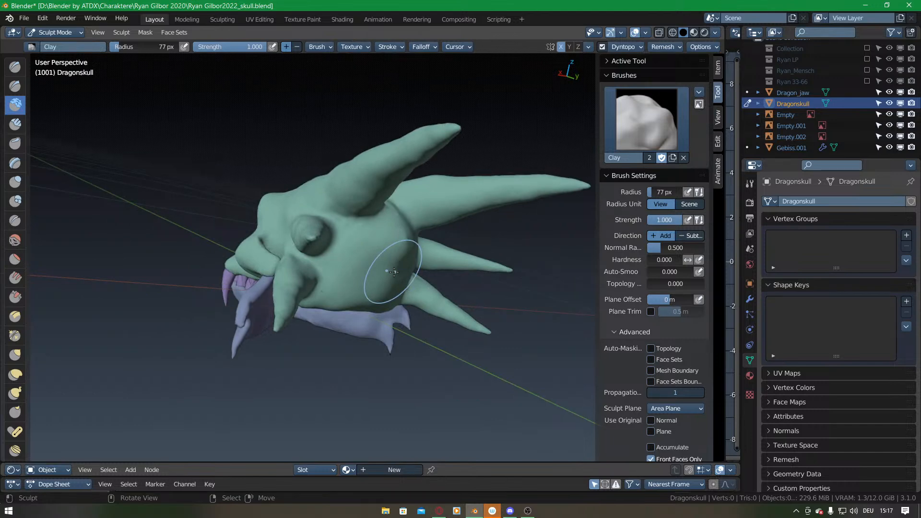
{"action": "mouse_move", "coordinate": [384, 228]}
{"action": "middle_mouse_down"}
{"action": "mouse_move", "coordinate": [373, 274]}
{"action": "mouse_move", "coordinate": [304, 294]}
{"action": "middle_mouse_up"}
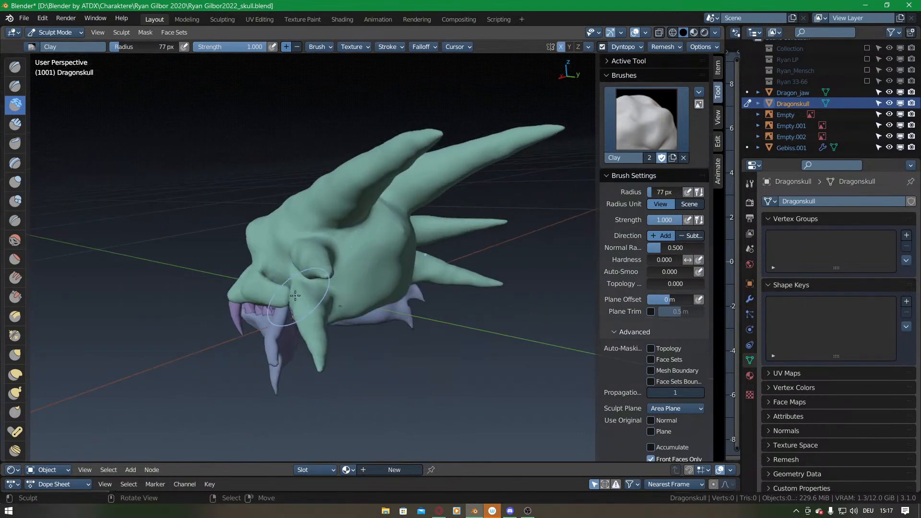
{"action": "mouse_move", "coordinate": [277, 260]}
{"action": "middle_mouse_down"}
{"action": "mouse_move", "coordinate": [293, 275]}
{"action": "mouse_move", "coordinate": [310, 272]}
{"action": "mouse_move", "coordinate": [386, 245]}
{"action": "mouse_move", "coordinate": [317, 267]}
{"action": "middle_mouse_up"}
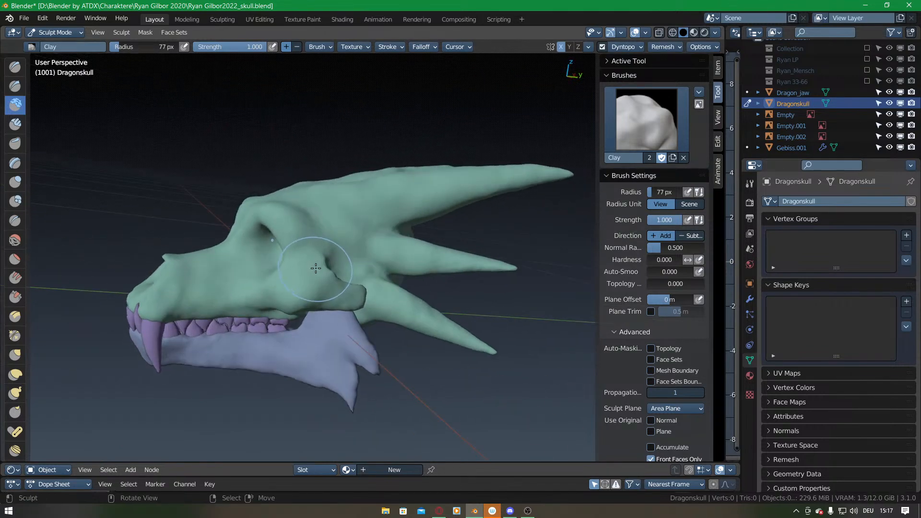
{"action": "middle_click_drag", "start_coordinate": [448, 248], "coordinate": [436, 227]}
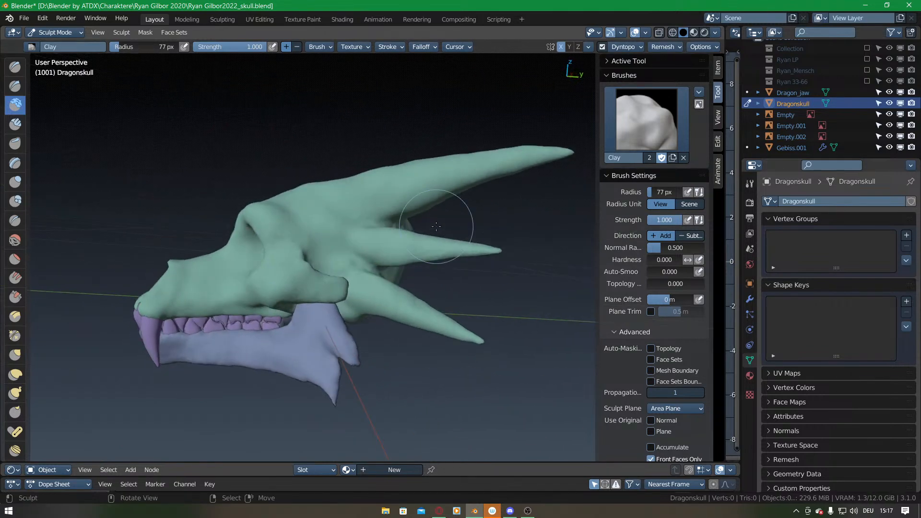
In right side view, return to Object Mode, deselect everything and save the Blender file.
{"action": "key", "text": "KP_3"}
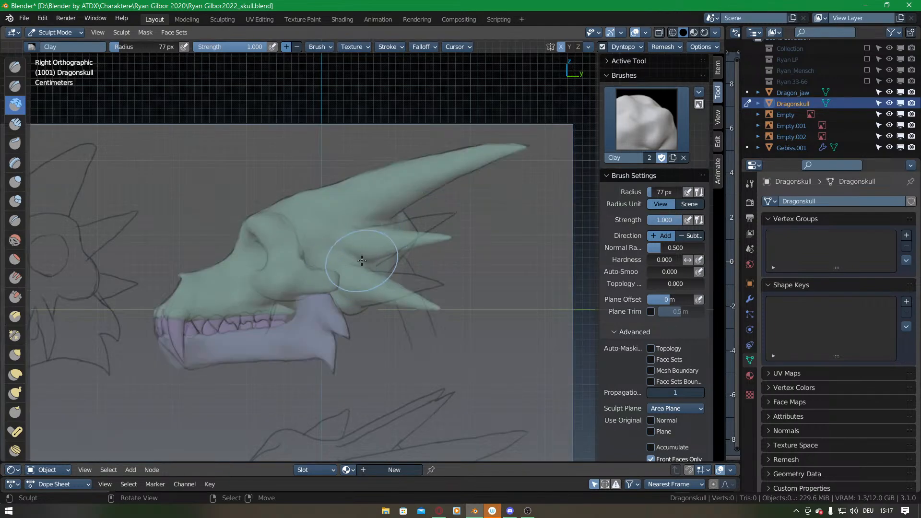
{"action": "key", "text": "ctrl+Tab"}
{"action": "key", "text": "alt+a"}
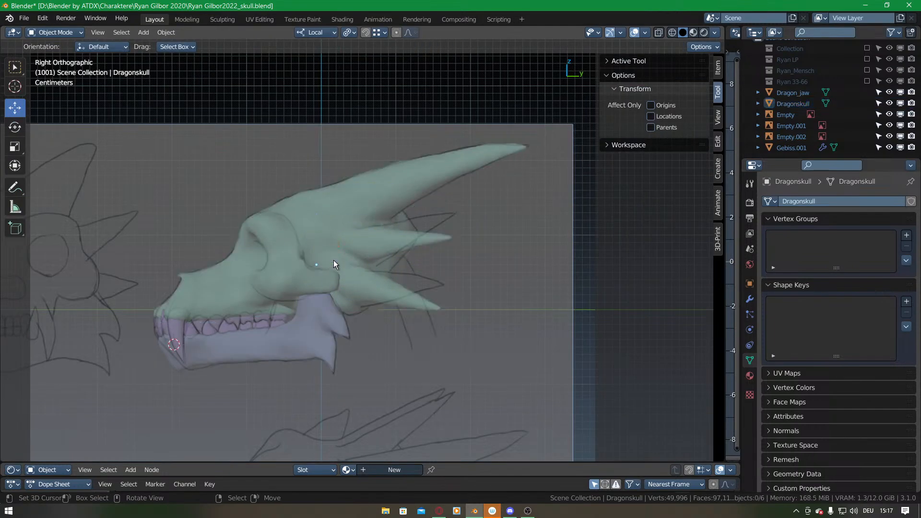
{"action": "key", "text": "ctrl+s"}
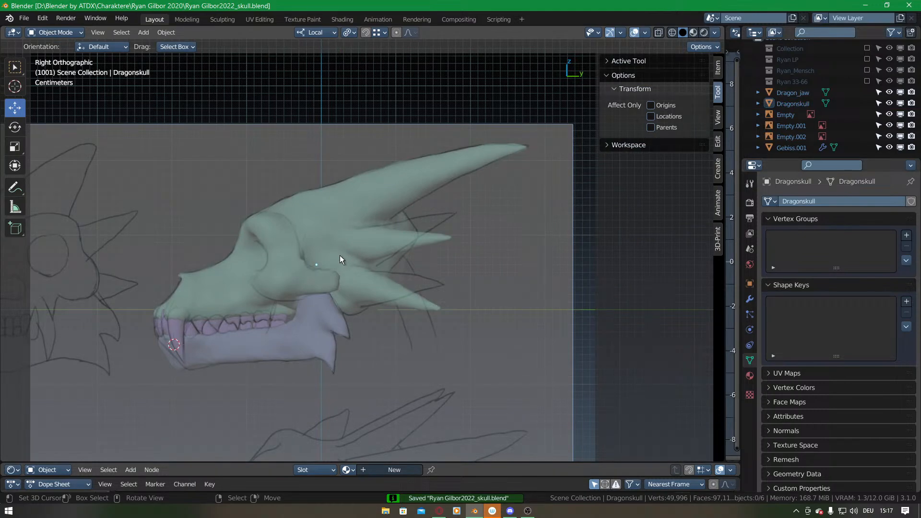
Switch from sculpting the skull to sculpting the Dragon_jaw object and choose the Snake Hook brush.
{"action": "mouse_move", "coordinate": [243, 346]}
{"action": "middle_mouse_down", "text": "shift"}
{"action": "mouse_move", "coordinate": [255, 324]}
{"action": "mouse_move", "coordinate": [343, 265]}
{"action": "middle_mouse_up", "text": "shift"}
{"action": "key", "text": "ctrl+Tab"}
{"action": "key", "text": "ctrl+Tab"}
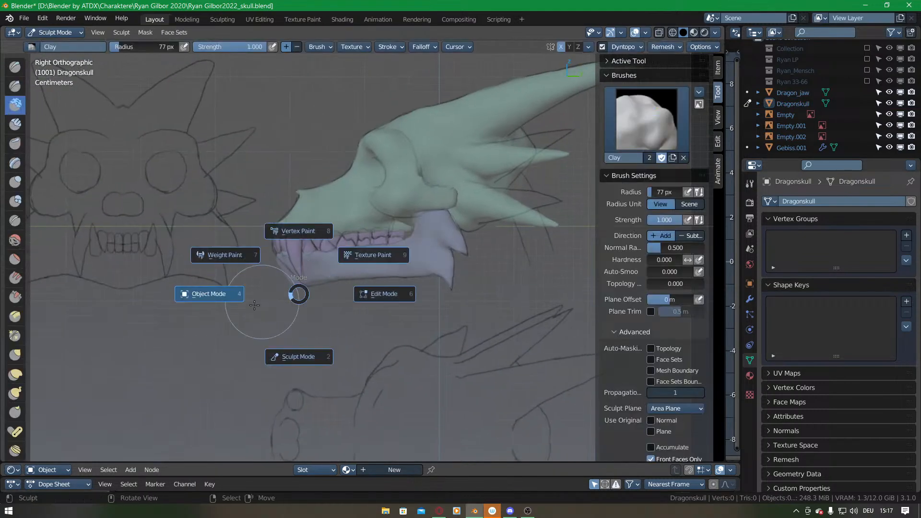
{"action": "left_click", "coordinate": [216, 292]}
{"action": "left_click", "coordinate": [364, 270]}
{"action": "key", "text": "ctrl+Tab"}
{"action": "left_click", "coordinate": [349, 319]}
{"action": "middle_click_drag", "start_coordinate": [308, 347], "coordinate": [288, 283], "text": "ctrl"}
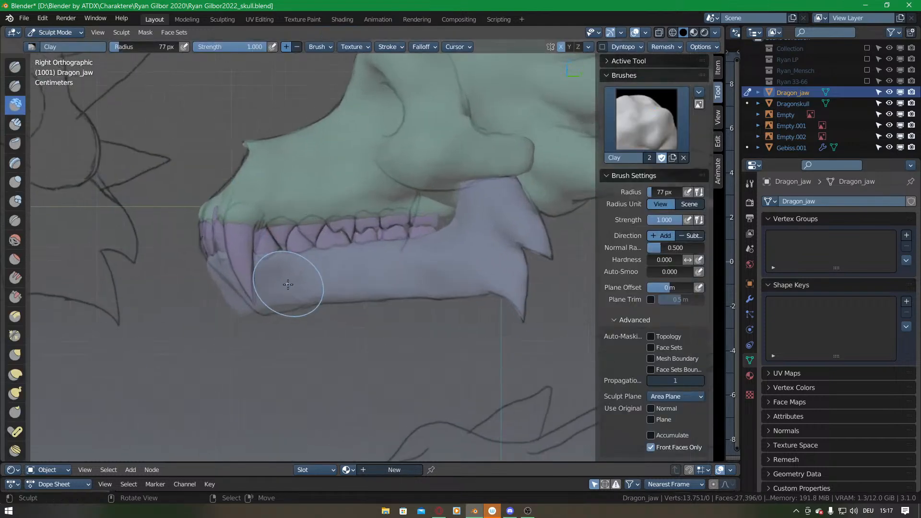
{"action": "key", "text": "k"}
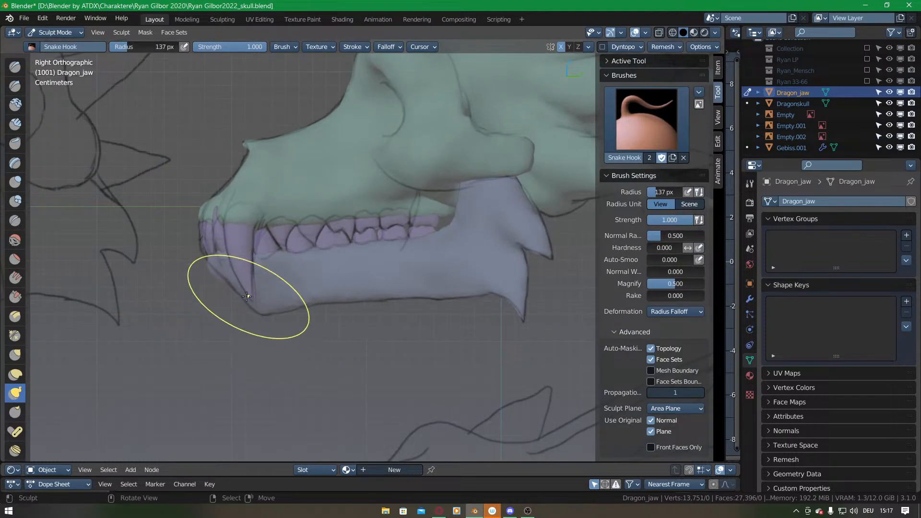
Check the lower jaw against the side reference, then return to Object Mode, deselect everything and save the file.
{"action": "scroll", "coordinate": [202, 295], "scroll_direction": "up", "scroll_amount": 4}
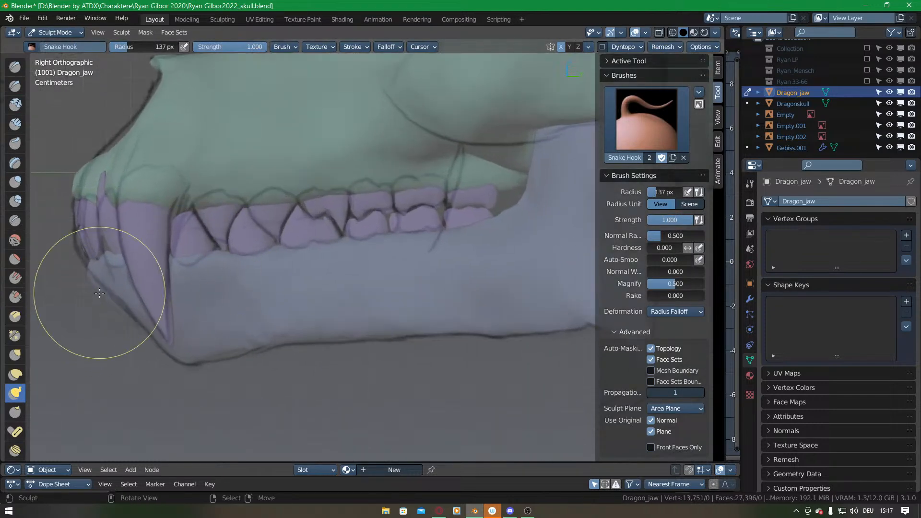
{"action": "scroll", "coordinate": [331, 301], "scroll_direction": "down", "scroll_amount": 4}
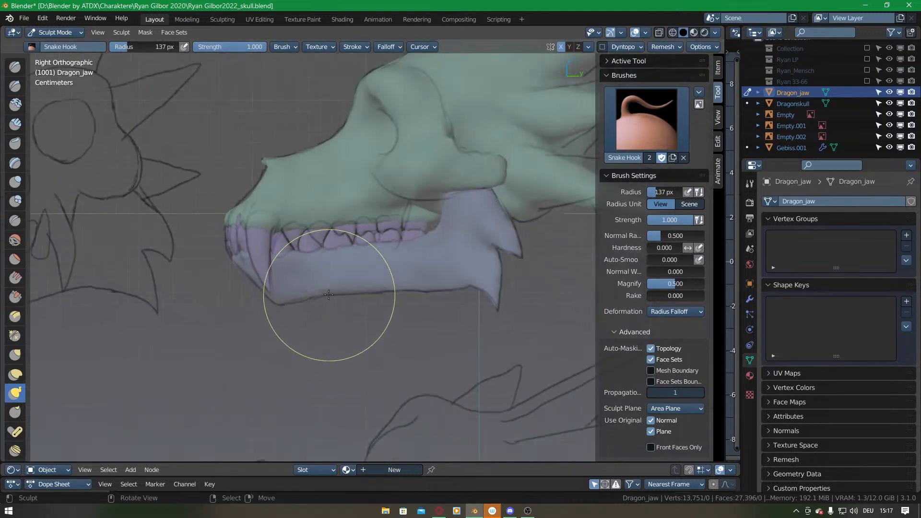
{"action": "mouse_move", "coordinate": [298, 257]}
{"action": "middle_mouse_down"}
{"action": "mouse_move", "coordinate": [317, 278]}
{"action": "mouse_move", "coordinate": [309, 272]}
{"action": "mouse_move", "coordinate": [386, 217]}
{"action": "middle_mouse_up"}
{"action": "middle_click_drag", "start_coordinate": [367, 253], "coordinate": [333, 286]}
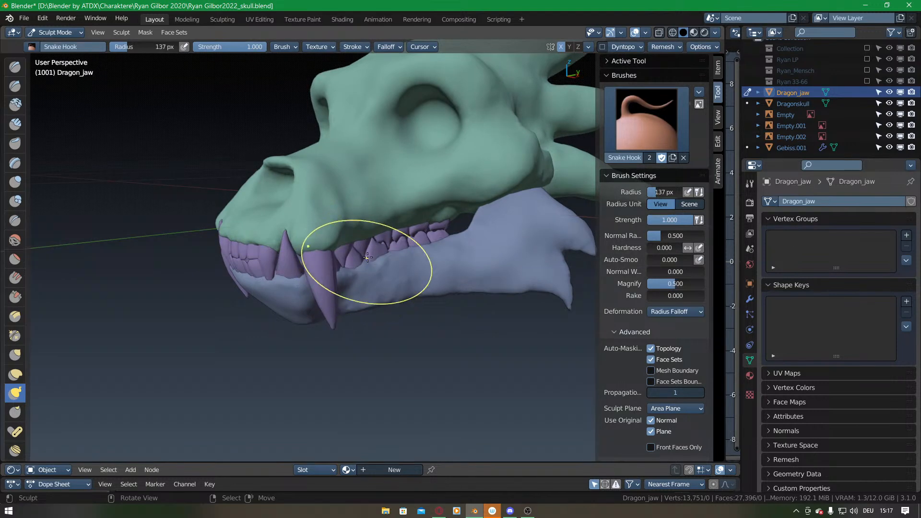
{"action": "mouse_move", "coordinate": [360, 257]}
{"action": "middle_mouse_down"}
{"action": "mouse_move", "coordinate": [382, 237]}
{"action": "mouse_move", "coordinate": [413, 252]}
{"action": "mouse_move", "coordinate": [340, 236]}
{"action": "middle_mouse_up"}
{"action": "key", "text": "ctrl+Tab"}
{"action": "mouse_move", "coordinate": [349, 203]}
{"action": "middle_mouse_down", "text": "ctrl"}
{"action": "mouse_move", "coordinate": [413, 257]}
{"action": "mouse_move", "coordinate": [349, 298]}
{"action": "middle_mouse_up", "text": "ctrl"}
{"action": "key", "text": "alt+a"}
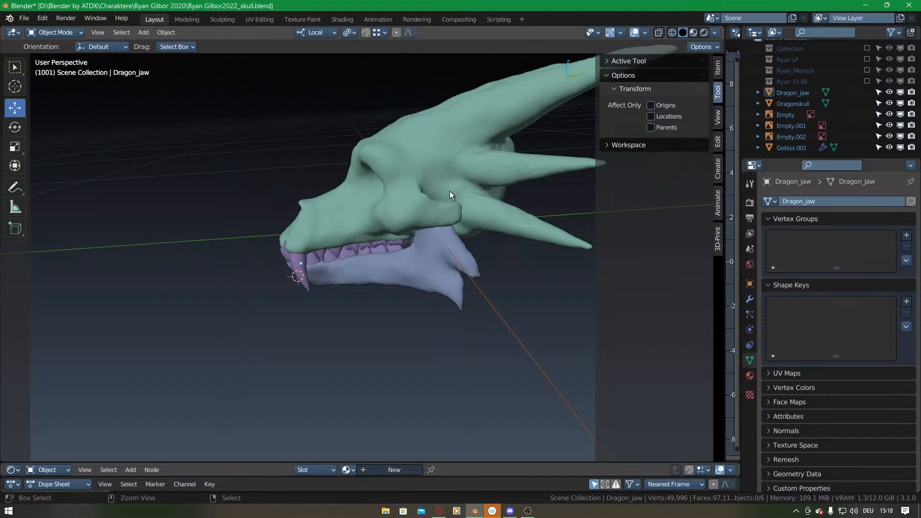
{"action": "key", "text": "ctrl+s"}
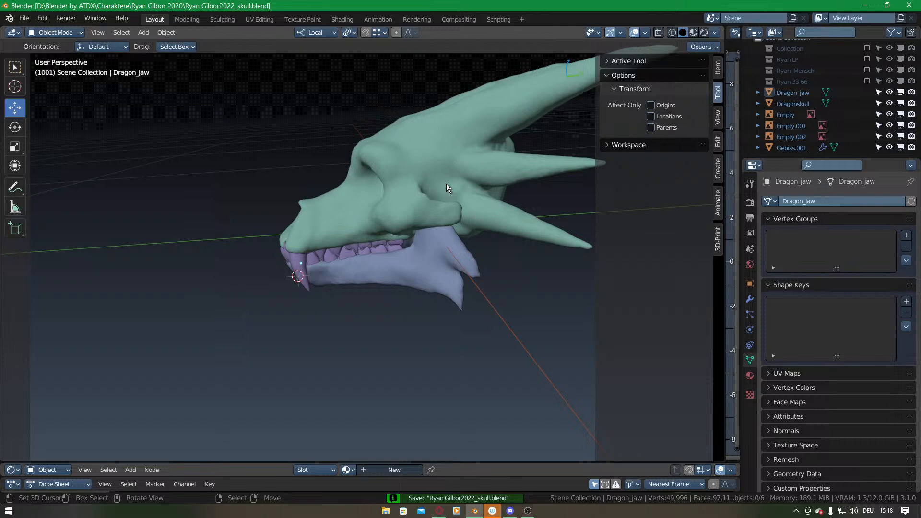
In right side view, set the 3D cursor's X location to 0 m.
{"action": "key", "text": "KP_3"}
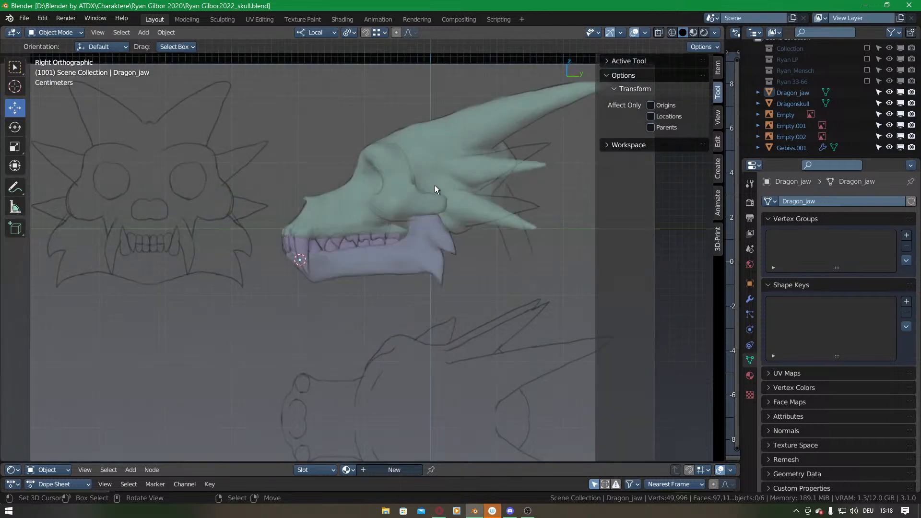
{"action": "middle_click_drag", "start_coordinate": [432, 183], "coordinate": [428, 255], "text": "shift"}
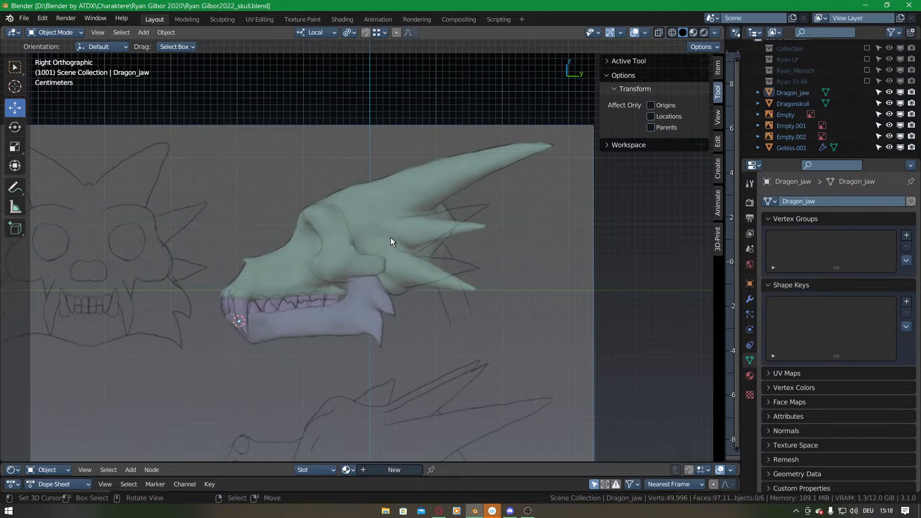
{"action": "left_click", "coordinate": [717, 68]}
{"action": "left_click", "coordinate": [718, 116]}
{"action": "left_click", "coordinate": [665, 240]}
{"action": "type", "text": "0"}
{"action": "key", "text": "Return"}
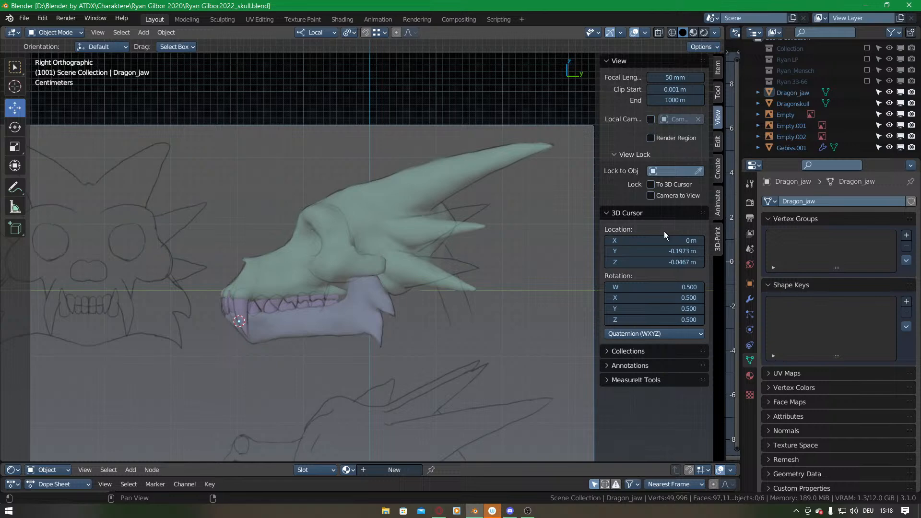
Add an ico sphere mesh at the 3D cursor with a radius of 0.09 m.
{"action": "key", "text": "shift+a"}
{"action": "mouse_move", "coordinate": [329, 293]}
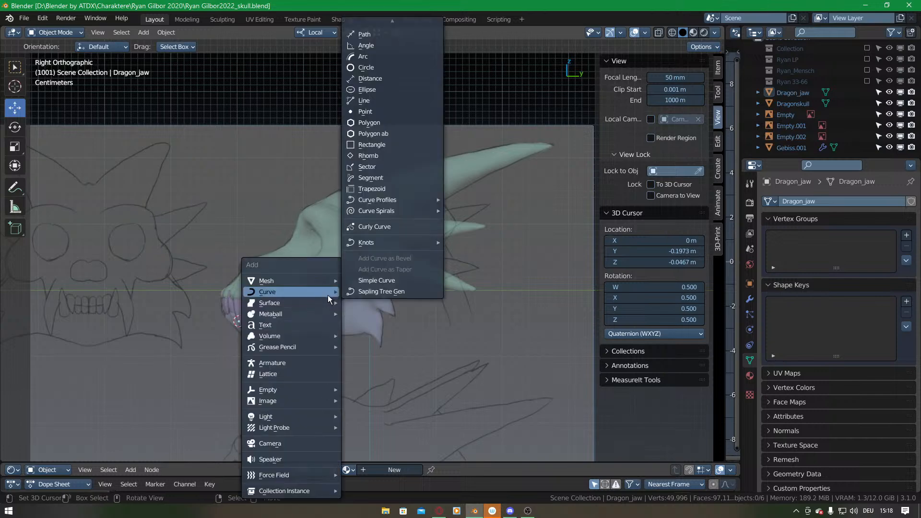
{"action": "mouse_move", "coordinate": [394, 18]}
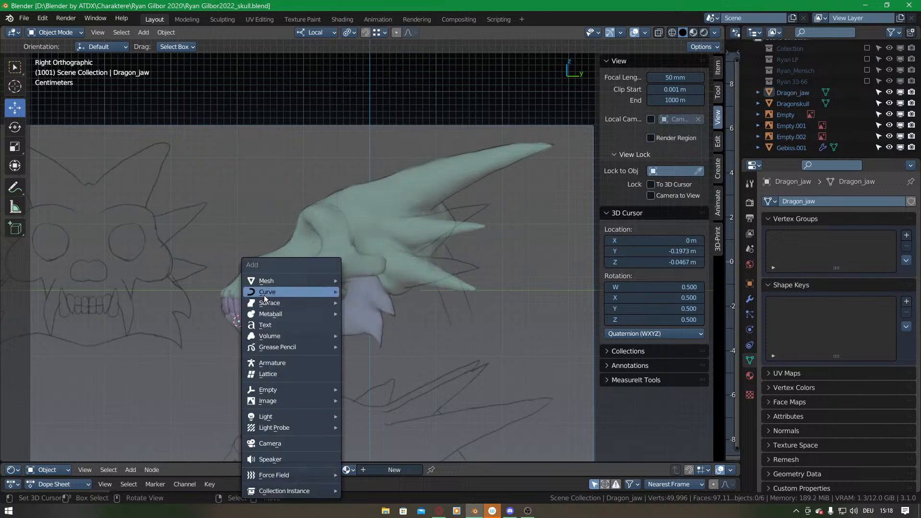
{"action": "mouse_move", "coordinate": [277, 280]}
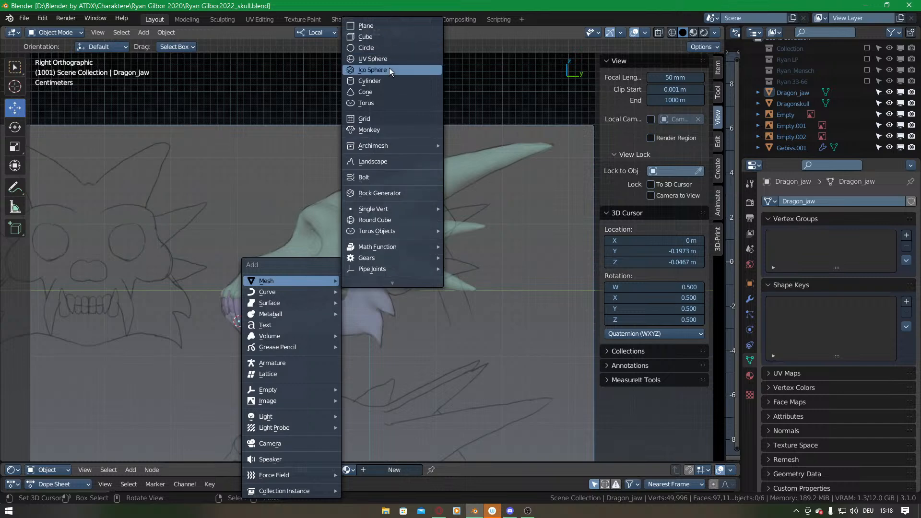
{"action": "left_click", "coordinate": [389, 70]}
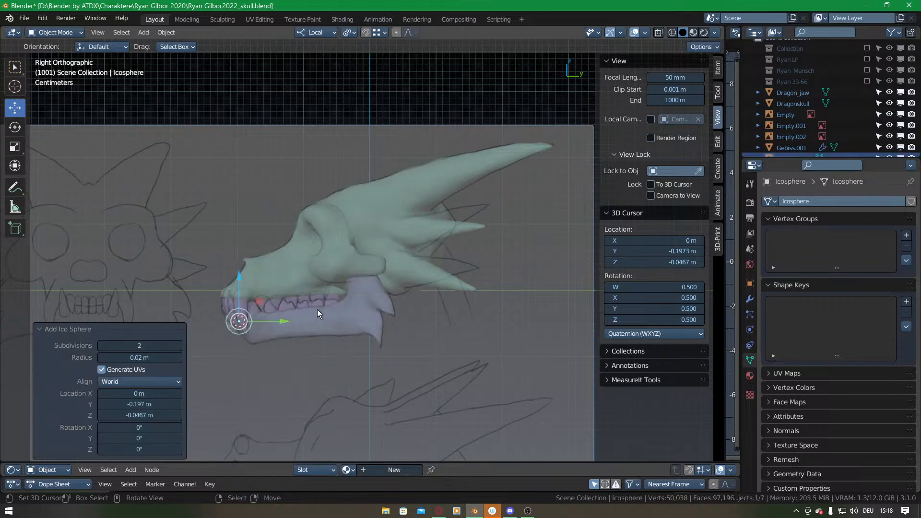
{"action": "mouse_move", "coordinate": [124, 357]}
{"action": "left_mouse_down"}
{"action": "mouse_move", "coordinate": [147, 357]}
{"action": "mouse_move", "coordinate": [133, 357]}
{"action": "left_mouse_up"}
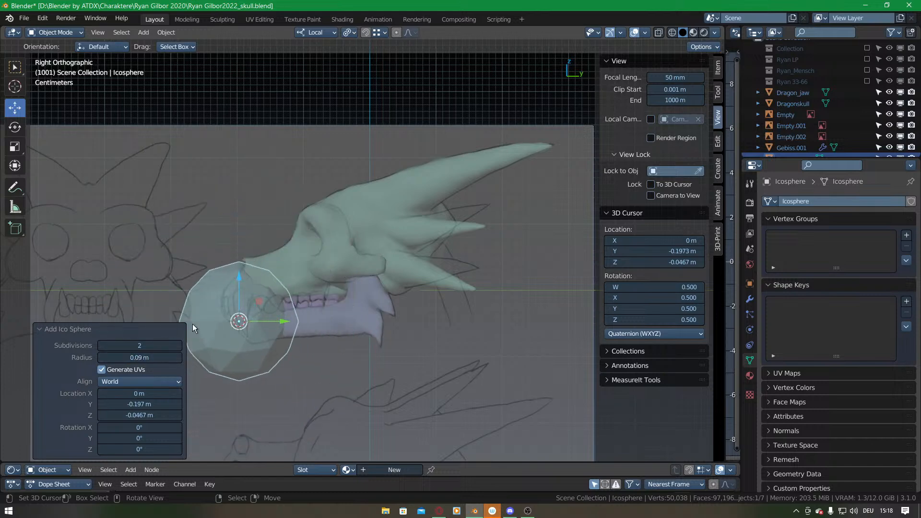
Move the ico sphere into the braincase area behind the eye socket and put it in Sculpt Mode.
{"action": "key", "text": "ctrl+Tab"}
{"action": "key", "text": "ctrl+Tab"}
{"action": "left_click", "coordinate": [232, 340]}
{"action": "left_click_drag", "start_coordinate": [243, 347], "coordinate": [389, 257]}
{"action": "key", "text": "ctrl+Tab"}
{"action": "left_click", "coordinate": [385, 299]}
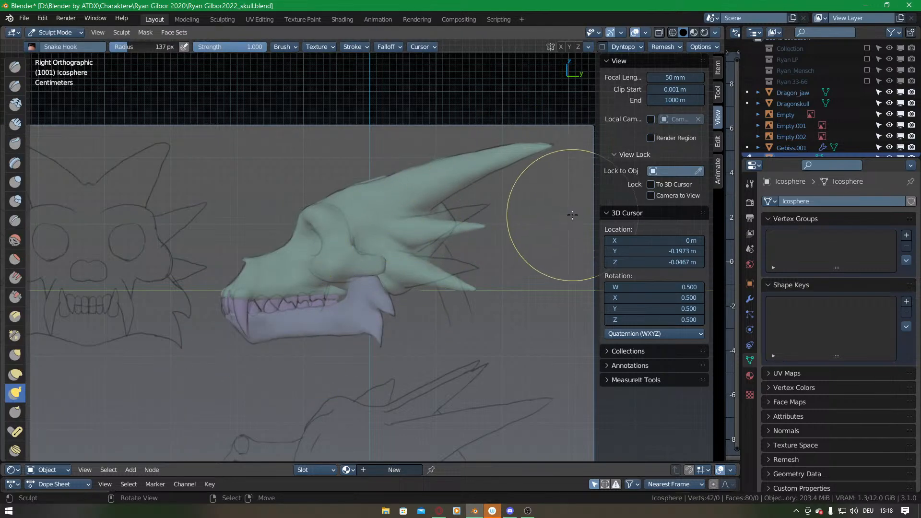
Set the ico sphere to display in front of other objects and enable dynamic topology for sculpting it.
{"action": "left_click", "coordinate": [750, 283]}
{"action": "scroll", "coordinate": [815, 384], "scroll_direction": "down", "scroll_amount": 5}
{"action": "left_click", "coordinate": [826, 455]}
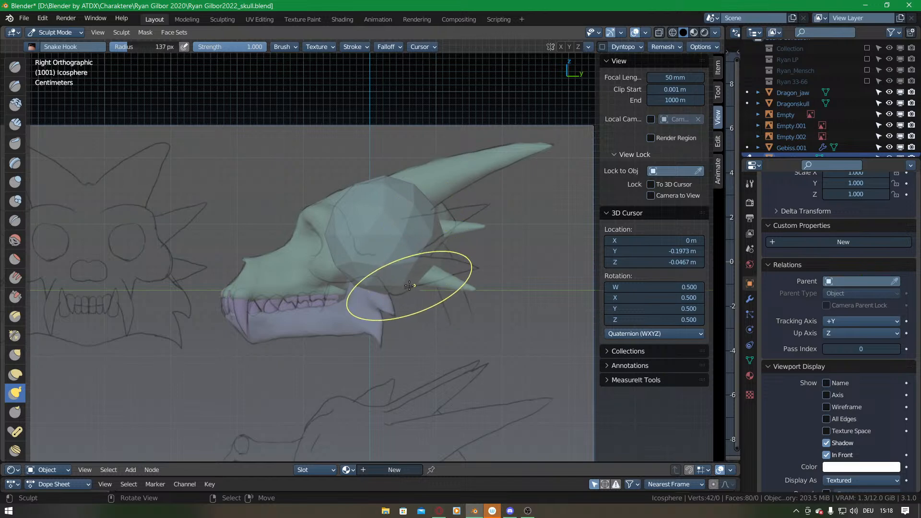
{"action": "left_click", "coordinate": [602, 47]}
{"action": "left_click", "coordinate": [601, 64]}
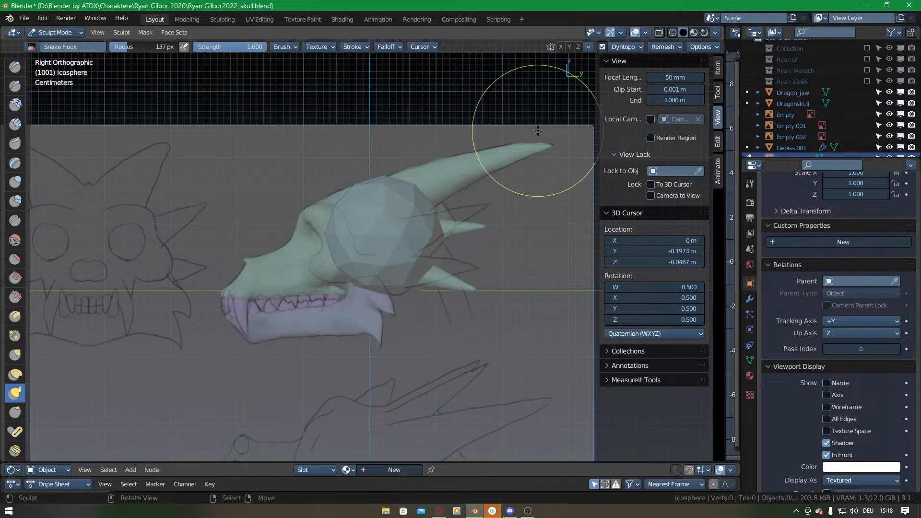
Shape the ico sphere in side view to fit inside the skull's braincase outline with the Snake Hook brush.
{"action": "left_click_drag", "start_coordinate": [402, 291], "coordinate": [397, 274]}
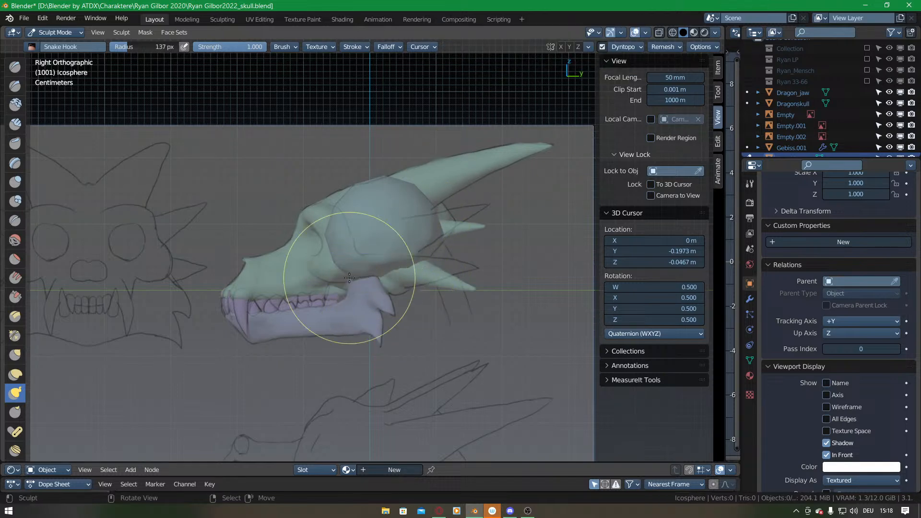
{"action": "left_click_drag", "start_coordinate": [339, 228], "coordinate": [323, 231]}
{"action": "mouse_move", "coordinate": [354, 185]}
{"action": "left_mouse_down"}
{"action": "mouse_move", "coordinate": [363, 194]}
{"action": "mouse_move", "coordinate": [405, 187]}
{"action": "left_mouse_up"}
{"action": "left_click_drag", "start_coordinate": [429, 227], "coordinate": [439, 217]}
{"action": "left_click_drag", "start_coordinate": [328, 222], "coordinate": [361, 196]}
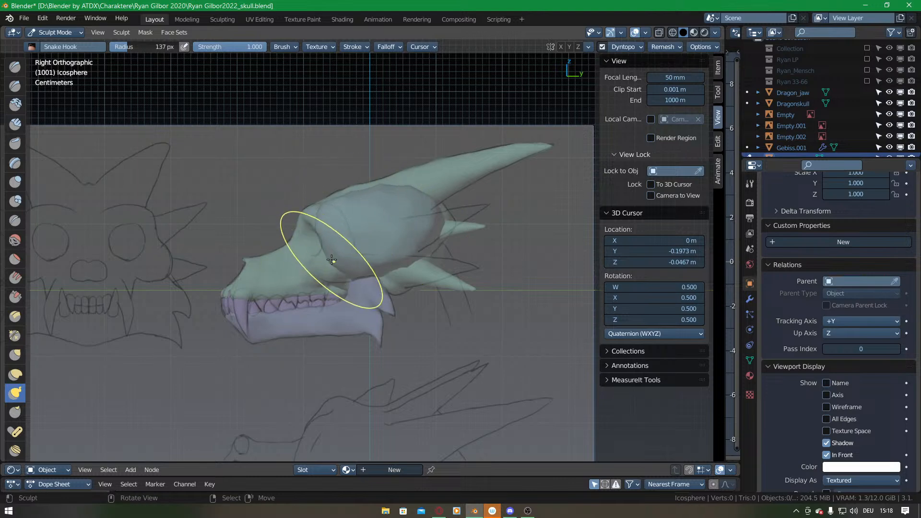
{"action": "left_click_drag", "start_coordinate": [331, 258], "coordinate": [319, 228]}
{"action": "left_click_drag", "start_coordinate": [319, 227], "coordinate": [333, 231]}
{"action": "left_click_drag", "start_coordinate": [358, 273], "coordinate": [364, 269]}
In top view, symmetrize the brain shape's mesh from +X to -X and return to Sculpt Mode.
{"action": "middle_click_drag", "start_coordinate": [451, 235], "coordinate": [362, 249]}
{"action": "key", "text": "KP_7"}
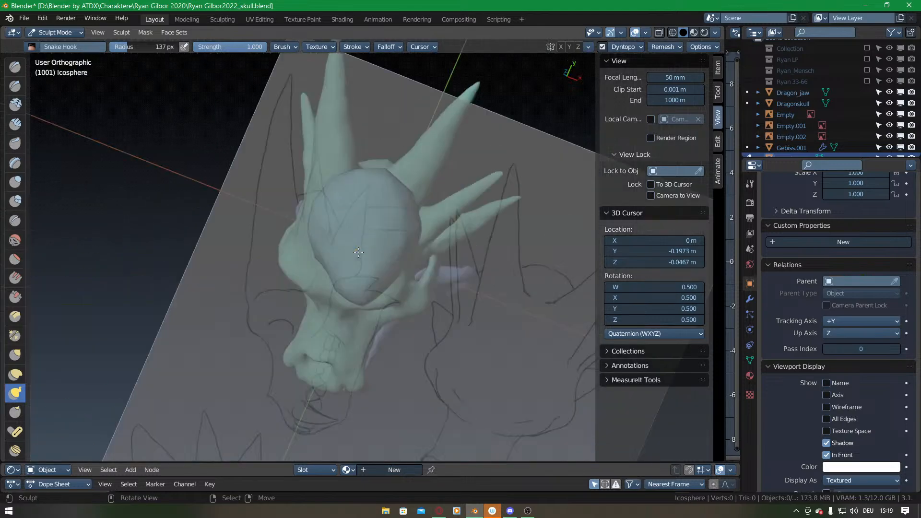
{"action": "key", "text": "Tab"}
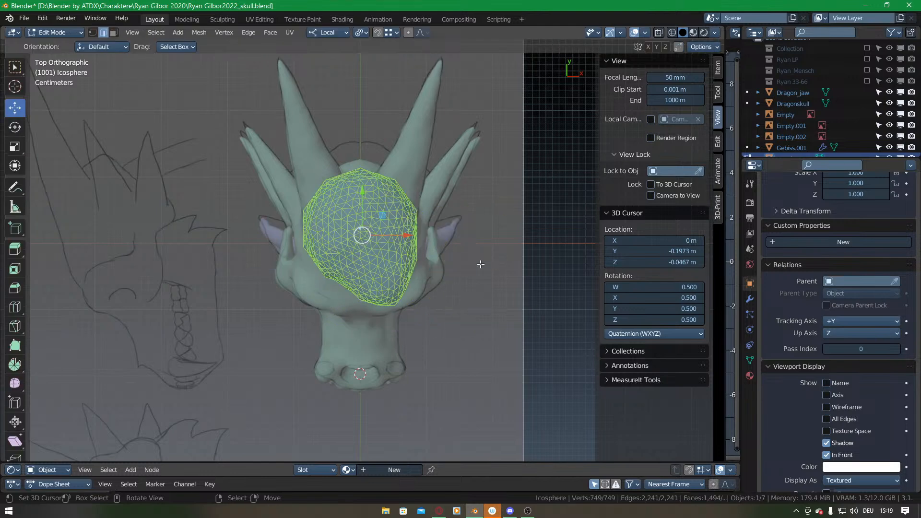
{"action": "left_click", "coordinate": [199, 33]}
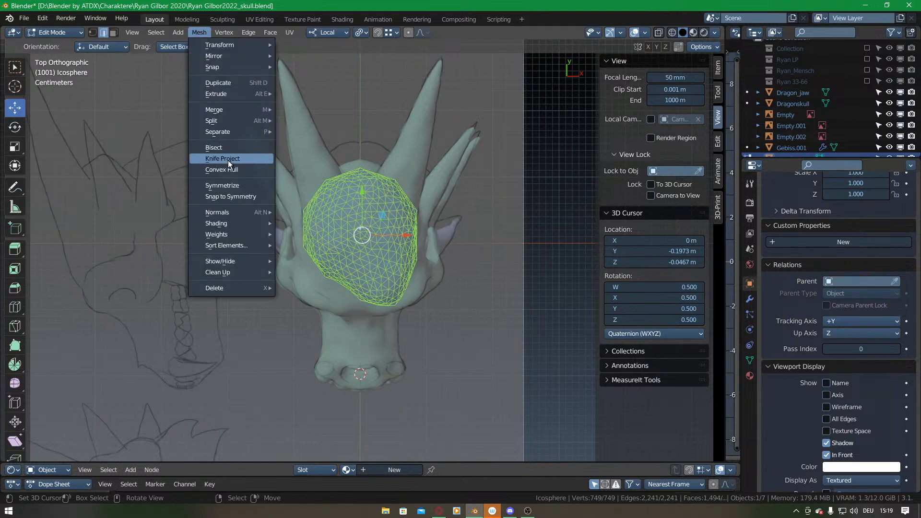
{"action": "left_click", "coordinate": [237, 185]}
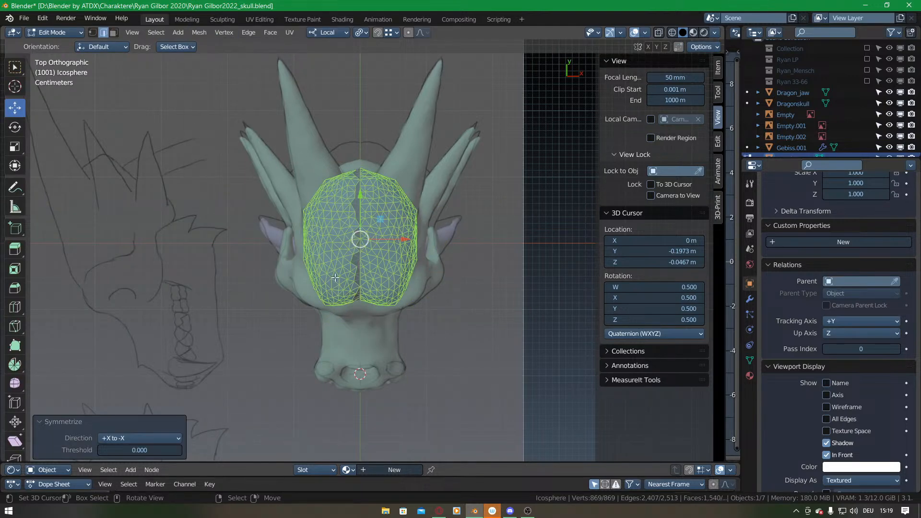
{"action": "key", "text": "Tab"}
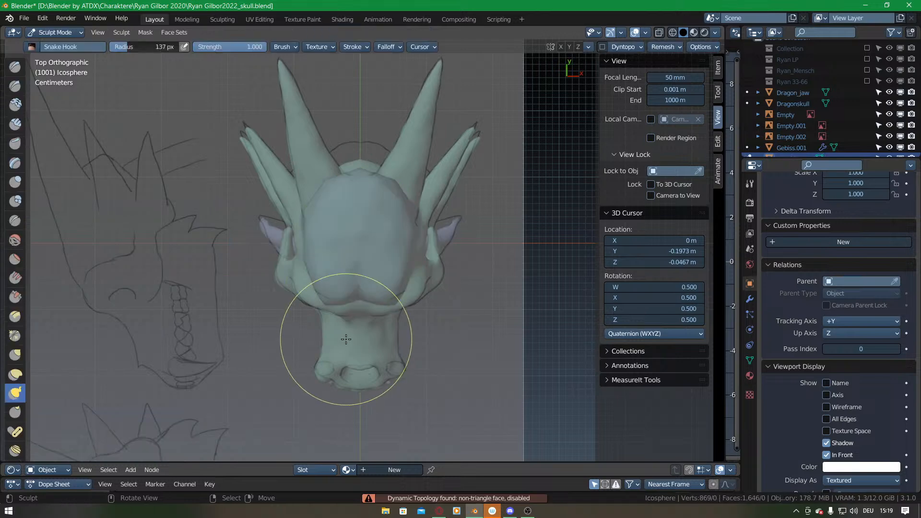
Enable X-axis mirror symmetry for sculpting the brain shape.
{"action": "left_click", "coordinate": [717, 92]}
{"action": "scroll", "coordinate": [659, 140], "scroll_direction": "down", "scroll_amount": 10}
{"action": "left_click", "coordinate": [655, 361]}
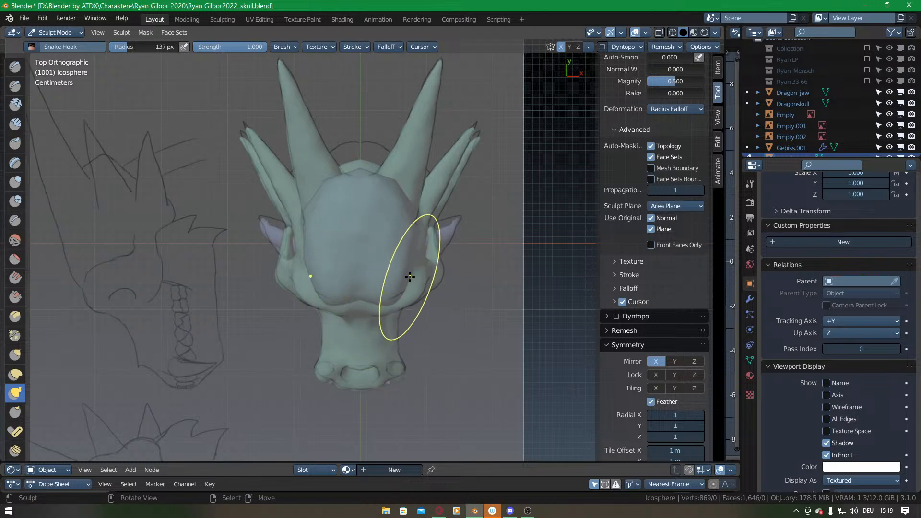
Adjust the lower edges of the brain shape with the Snake Hook brush and return to Object Mode.
{"action": "mouse_move", "coordinate": [391, 257]}
{"action": "middle_mouse_down"}
{"action": "mouse_move", "coordinate": [438, 210]}
{"action": "mouse_move", "coordinate": [405, 159]}
{"action": "mouse_move", "coordinate": [339, 282]}
{"action": "mouse_move", "coordinate": [352, 312]}
{"action": "mouse_move", "coordinate": [369, 300]}
{"action": "mouse_move", "coordinate": [366, 390]}
{"action": "mouse_move", "coordinate": [365, 252]}
{"action": "mouse_move", "coordinate": [332, 285]}
{"action": "mouse_move", "coordinate": [360, 261]}
{"action": "mouse_move", "coordinate": [377, 274]}
{"action": "middle_mouse_up"}
{"action": "left_click_drag", "start_coordinate": [363, 261], "coordinate": [365, 270]}
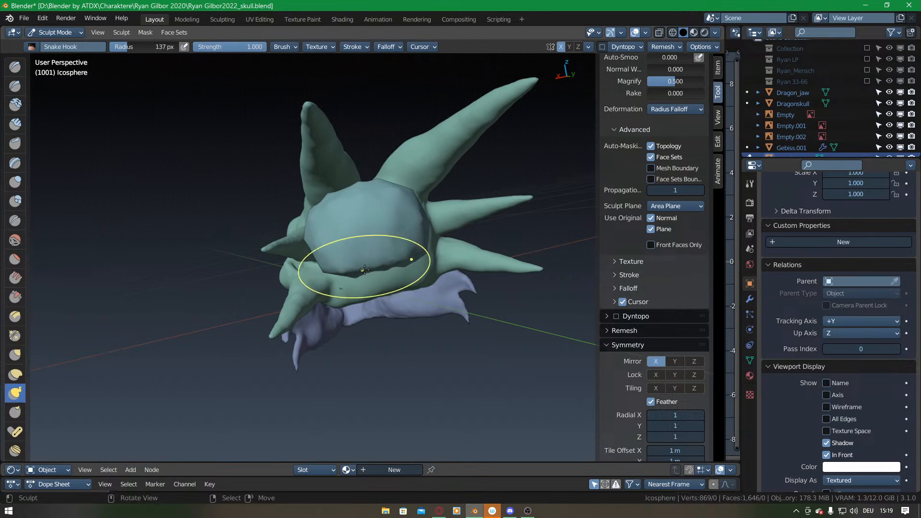
{"action": "mouse_move", "coordinate": [391, 261]}
{"action": "middle_mouse_down"}
{"action": "mouse_move", "coordinate": [401, 246]}
{"action": "mouse_move", "coordinate": [392, 215]}
{"action": "mouse_move", "coordinate": [369, 288]}
{"action": "mouse_move", "coordinate": [461, 301]}
{"action": "mouse_move", "coordinate": [448, 276]}
{"action": "mouse_move", "coordinate": [407, 269]}
{"action": "mouse_move", "coordinate": [375, 285]}
{"action": "mouse_move", "coordinate": [375, 242]}
{"action": "mouse_move", "coordinate": [361, 263]}
{"action": "mouse_move", "coordinate": [395, 267]}
{"action": "mouse_move", "coordinate": [362, 261]}
{"action": "mouse_move", "coordinate": [375, 325]}
{"action": "mouse_move", "coordinate": [345, 324]}
{"action": "middle_mouse_up"}
{"action": "left_click_drag", "start_coordinate": [331, 275], "coordinate": [346, 271]}
{"action": "middle_click_drag", "start_coordinate": [380, 350], "coordinate": [348, 264]}
{"action": "key", "text": "ctrl+Tab"}
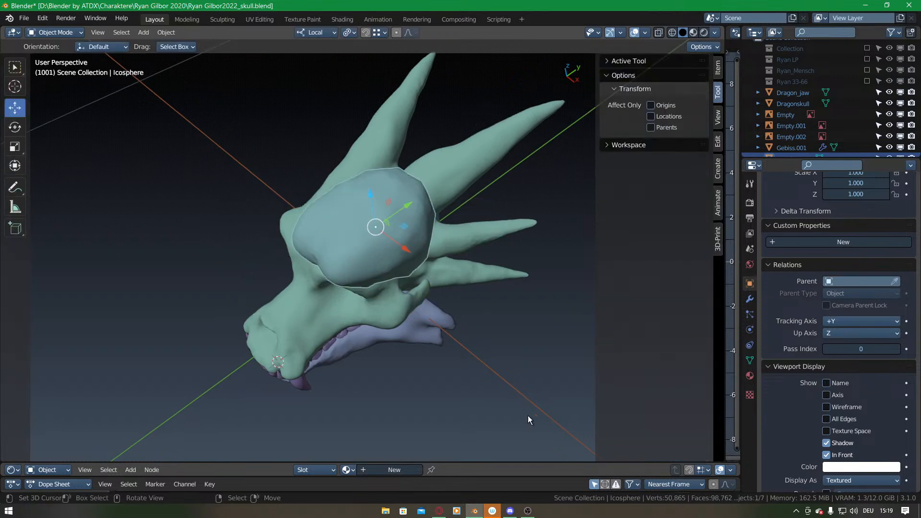
Measure the brain shape's volume with the 3D-Print analysis tools.
{"action": "middle_click_drag", "start_coordinate": [539, 415], "coordinate": [296, 276]}
{"action": "middle_click_drag", "start_coordinate": [330, 213], "coordinate": [422, 300]}
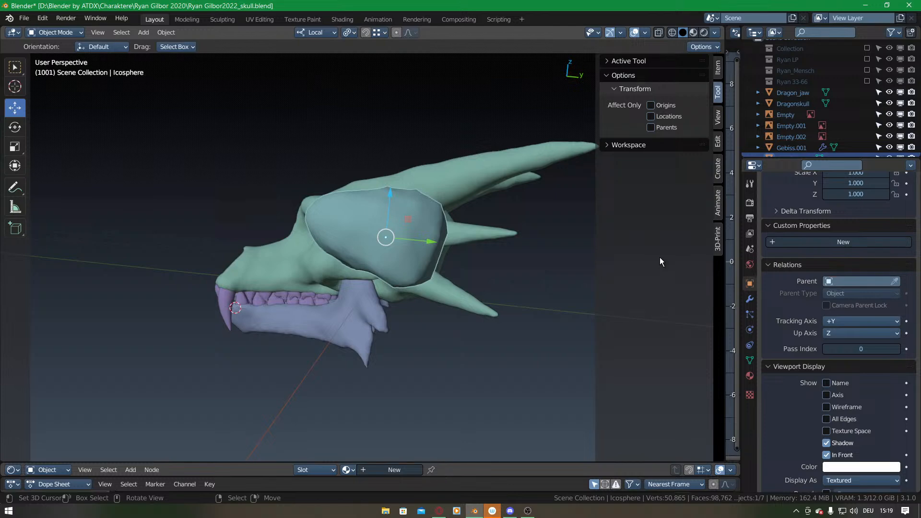
{"action": "left_click", "coordinate": [718, 240]}
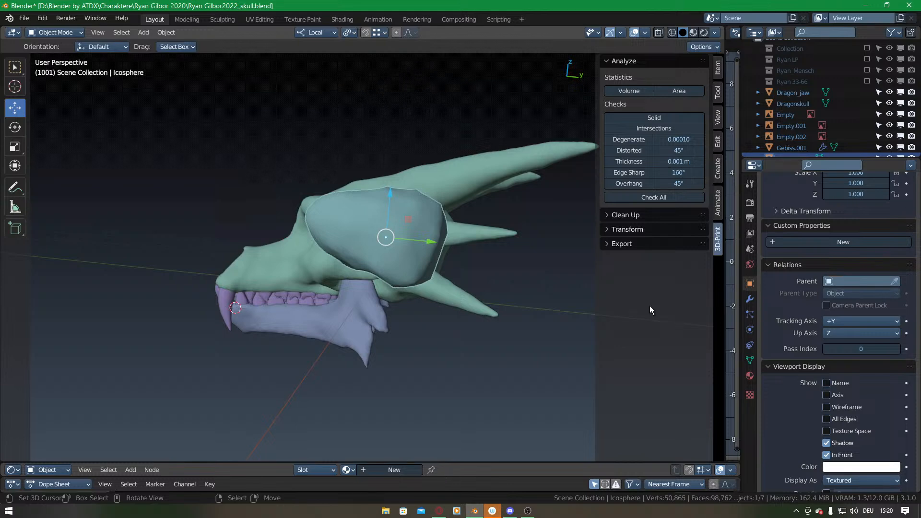
{"action": "left_click", "coordinate": [630, 91]}
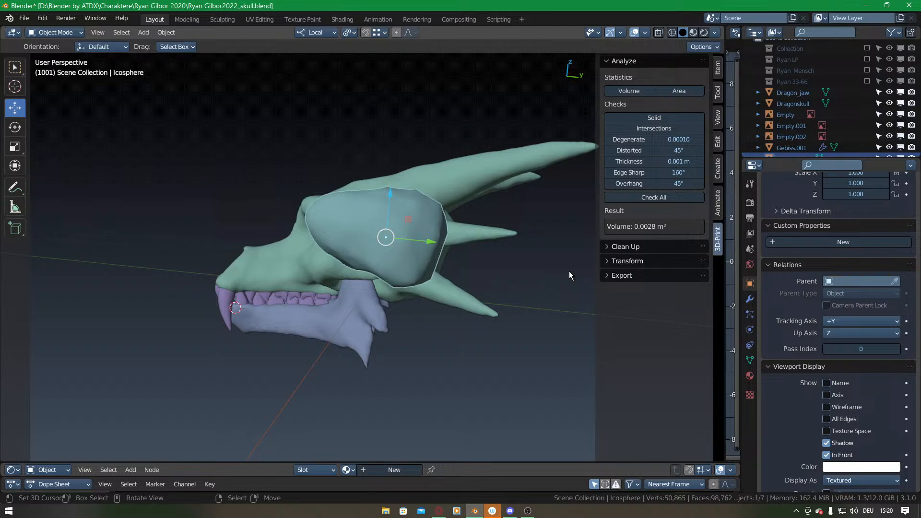
In right side view, pull the brain shape's front end toward the eye socket and check its volume again in Object Mode.
{"action": "key", "text": "KP_3"}
{"action": "mouse_move", "coordinate": [425, 230]}
{"action": "middle_mouse_down", "text": "ctrl"}
{"action": "mouse_move", "coordinate": [402, 292]}
{"action": "mouse_move", "coordinate": [367, 214]}
{"action": "middle_mouse_up", "text": "ctrl"}
{"action": "key", "text": "ctrl+Tab"}
{"action": "left_click_drag", "start_coordinate": [314, 204], "coordinate": [305, 213]}
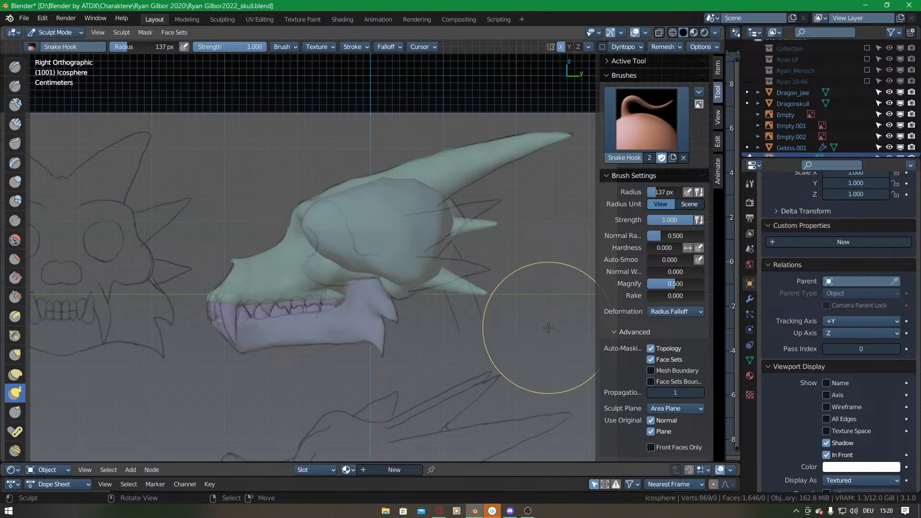
{"action": "key", "text": "ctrl+Tab"}
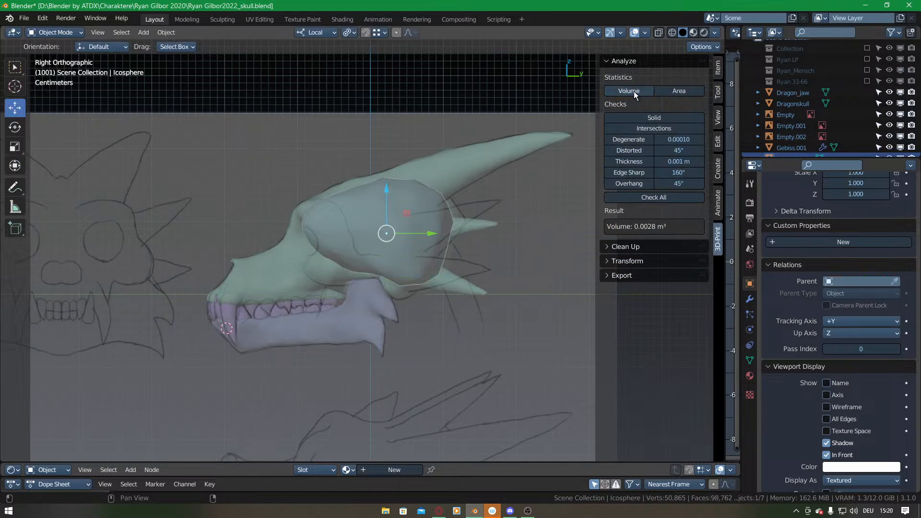
{"action": "scroll", "coordinate": [497, 234], "scroll_direction": "down", "scroll_amount": 2}
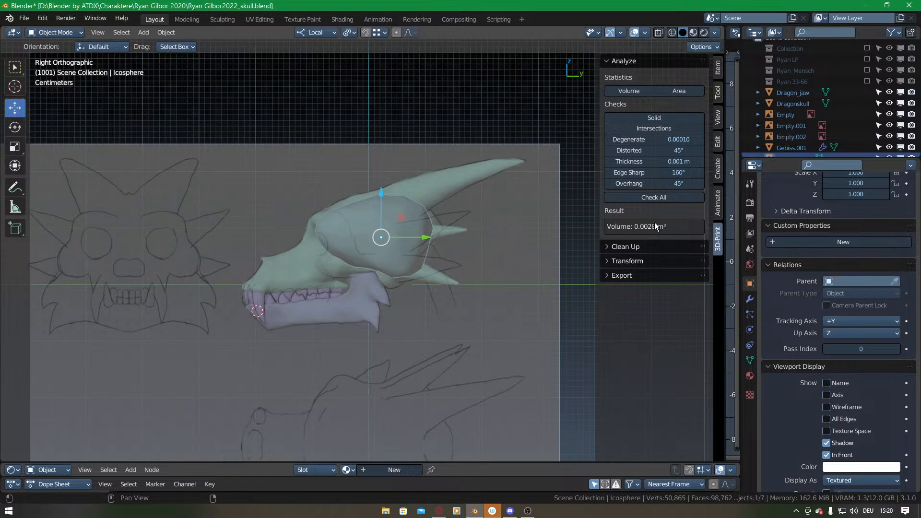
Switch the scene's length unit to Centimeters and recalculate the brain shape's volume.
{"action": "scroll", "coordinate": [768, 294], "scroll_direction": "up", "scroll_amount": 7}
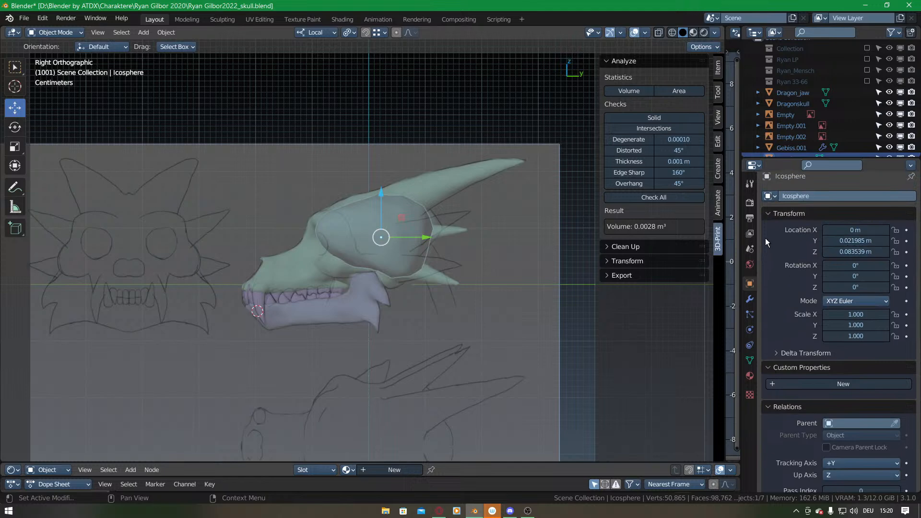
{"action": "left_click", "coordinate": [750, 249]}
{"action": "left_click", "coordinate": [768, 260]}
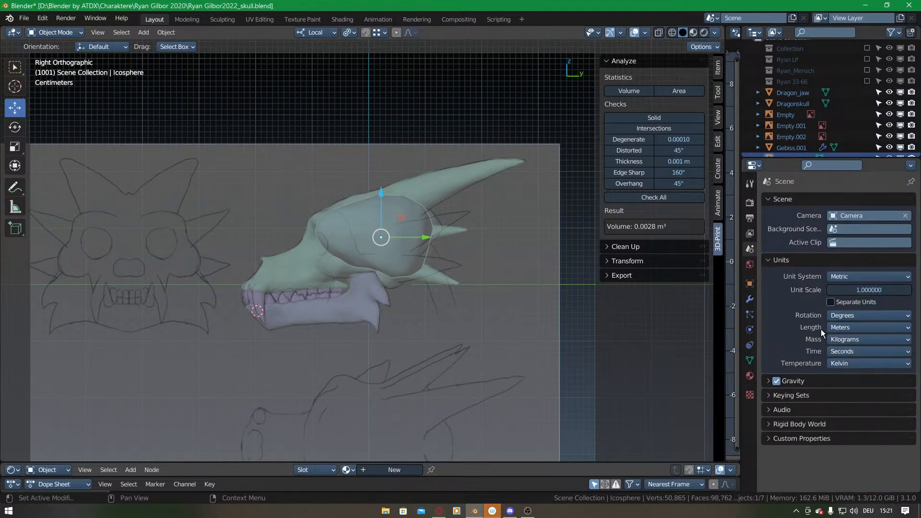
{"action": "left_click", "coordinate": [850, 327]}
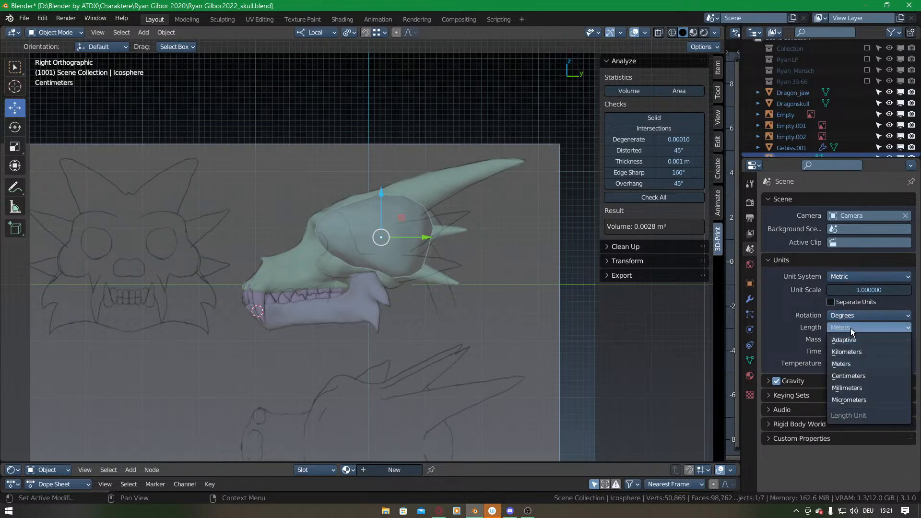
{"action": "left_click", "coordinate": [854, 377]}
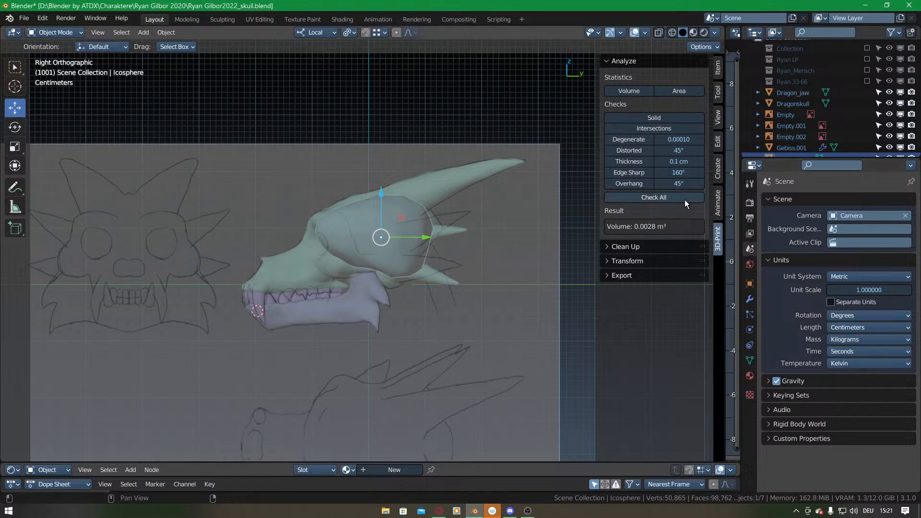
{"action": "left_click", "coordinate": [637, 92]}
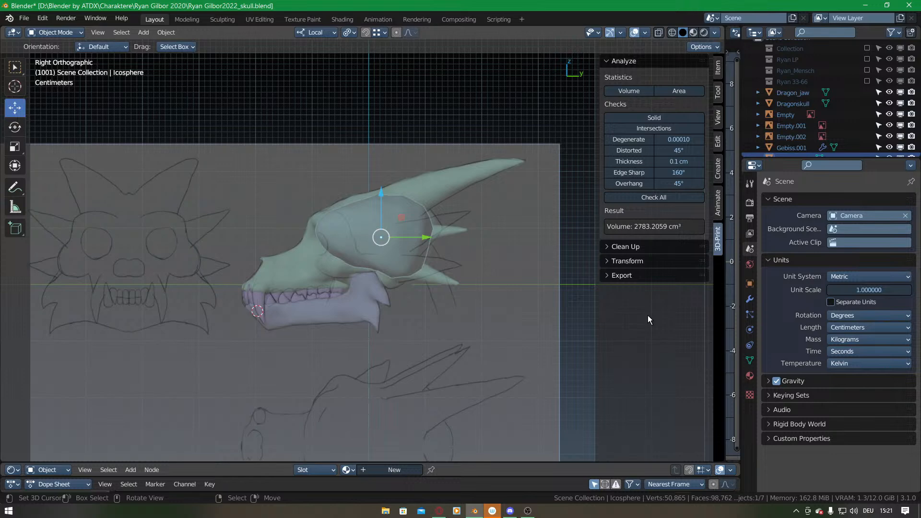
Set the scene's length unit to Meters and delete the brain shape.
{"action": "left_click", "coordinate": [842, 329]}
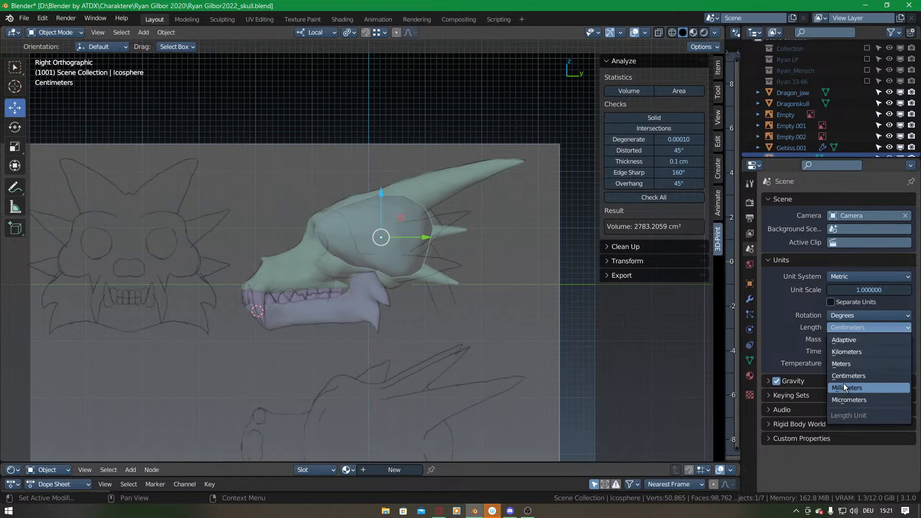
{"action": "left_click", "coordinate": [846, 363]}
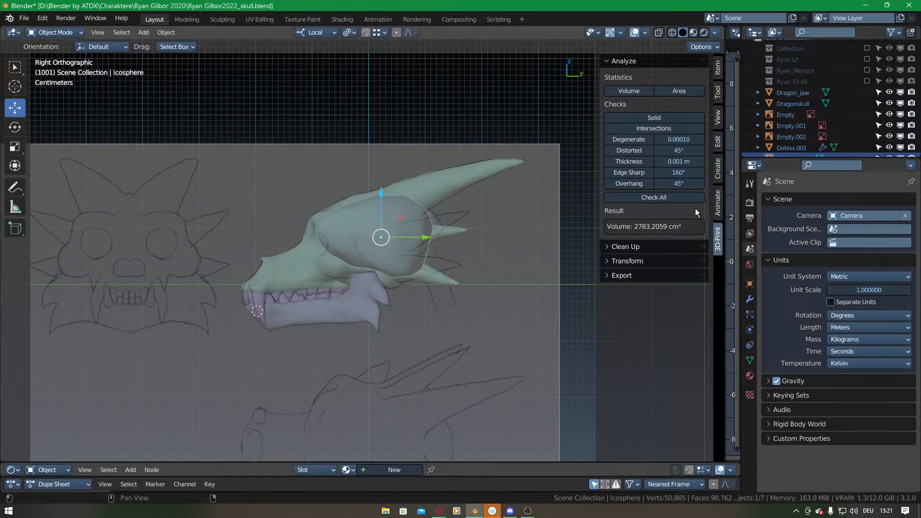
{"action": "left_click", "coordinate": [612, 60]}
{"action": "key", "text": "x"}
{"action": "left_click", "coordinate": [424, 249]}
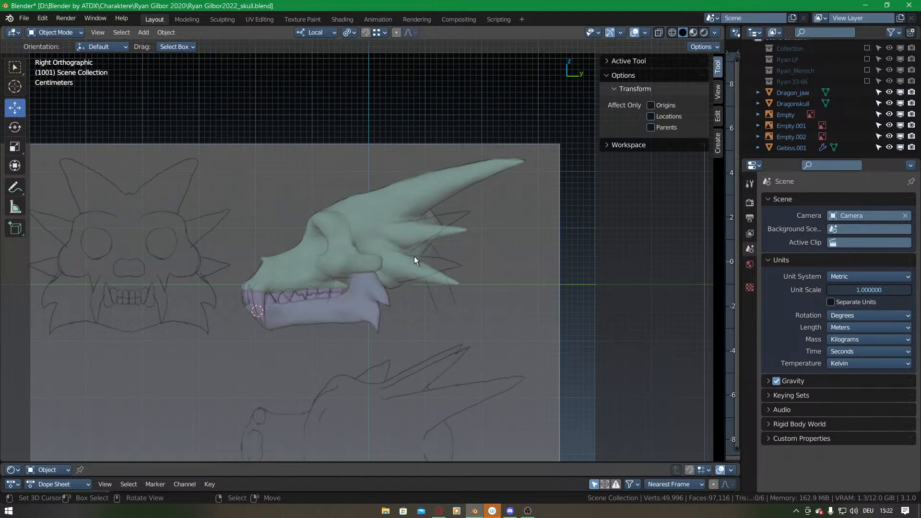
{"action": "middle_click_drag", "start_coordinate": [350, 234], "coordinate": [362, 336]}
{"action": "middle_click_drag", "start_coordinate": [406, 293], "coordinate": [391, 302]}
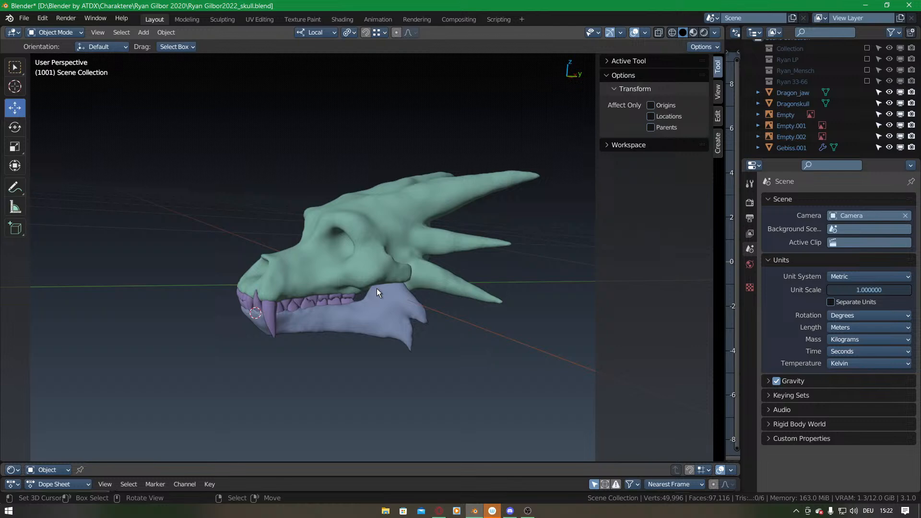
{"action": "key", "text": "KP_3"}
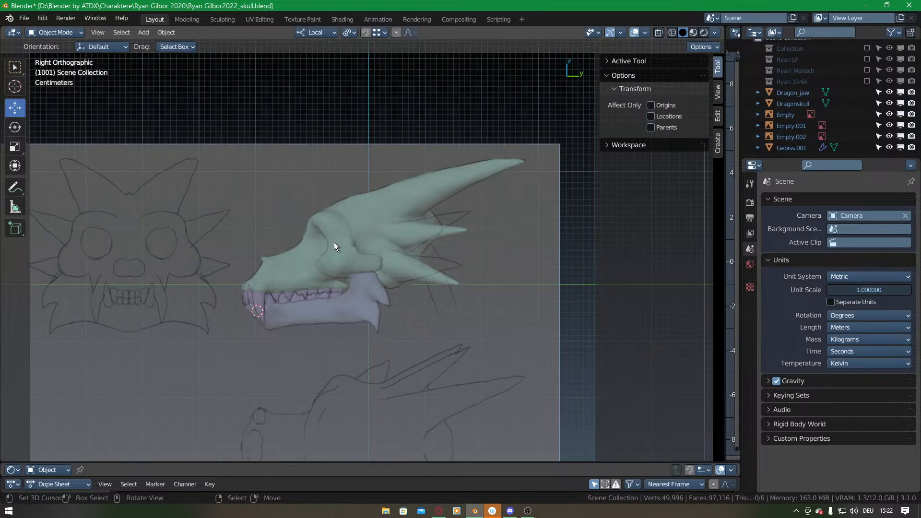
{"action": "middle_click_drag", "start_coordinate": [314, 240], "coordinate": [393, 232]}
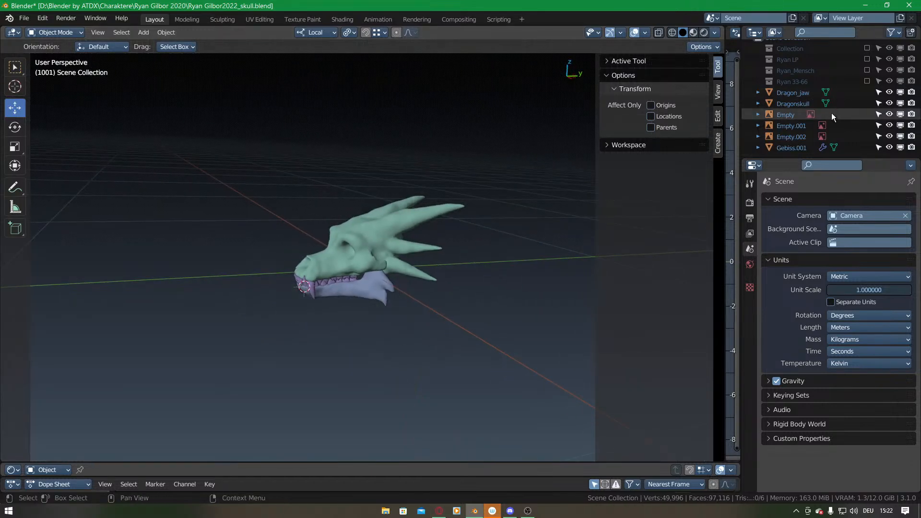
Temporarily enable the Ryan LP collection to examine the full dragon character's head and body, and exclude it again.
{"action": "scroll", "coordinate": [837, 79], "scroll_direction": "up", "scroll_amount": 2}
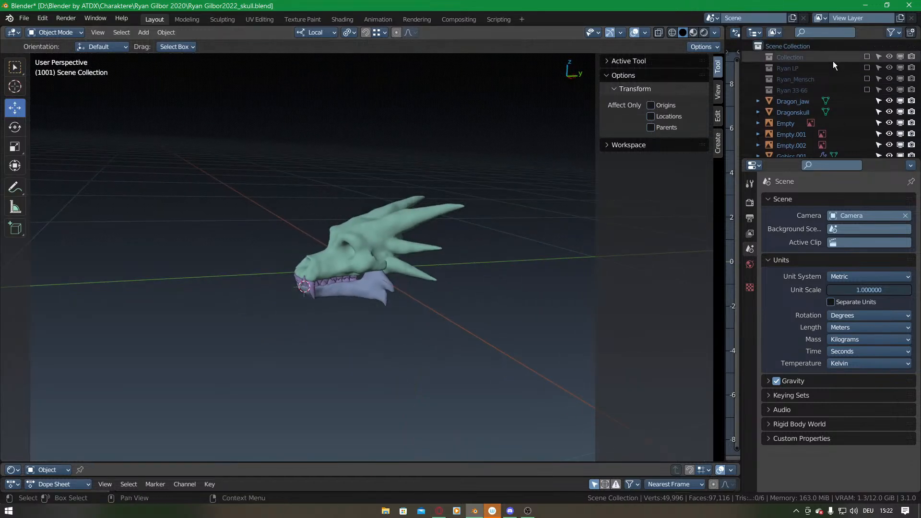
{"action": "left_click", "coordinate": [867, 68]}
{"action": "scroll", "coordinate": [462, 200], "scroll_direction": "down", "scroll_amount": 6}
{"action": "middle_click_drag", "start_coordinate": [434, 223], "coordinate": [382, 249]}
{"action": "scroll", "coordinate": [336, 328], "scroll_direction": "up", "scroll_amount": 2}
{"action": "middle_click_drag", "start_coordinate": [362, 293], "coordinate": [388, 282]}
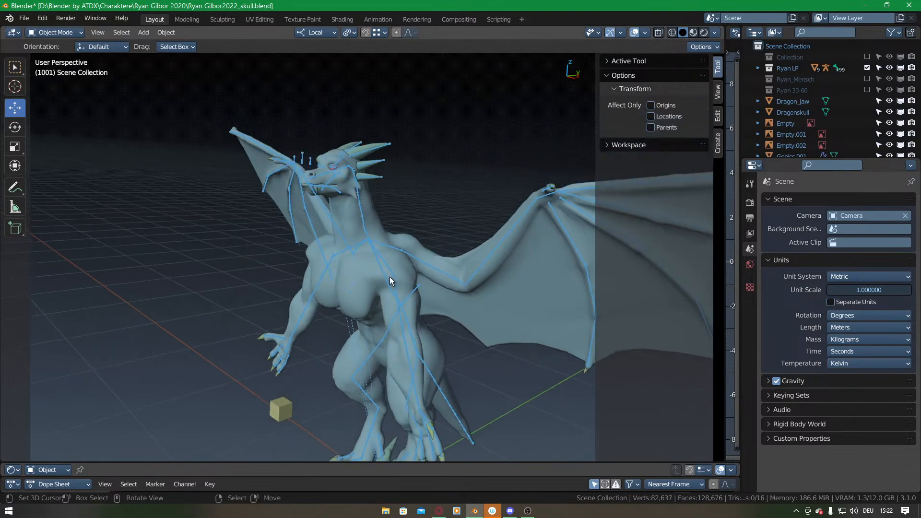
{"action": "middle_click_drag", "start_coordinate": [383, 244], "coordinate": [396, 266]}
{"action": "scroll", "coordinate": [395, 265], "scroll_direction": "up", "scroll_amount": 3}
{"action": "middle_click_drag", "start_coordinate": [389, 200], "coordinate": [431, 215]}
{"action": "scroll", "coordinate": [438, 312], "scroll_direction": "down", "scroll_amount": 3}
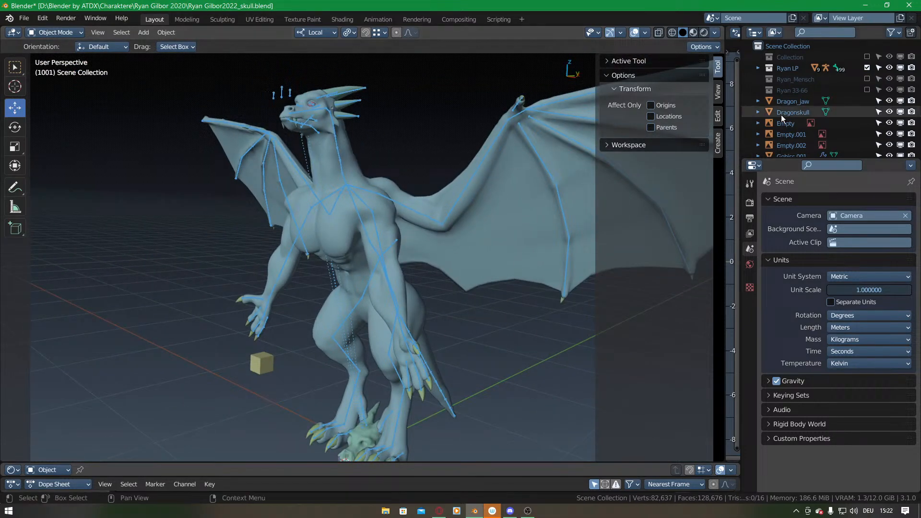
{"action": "left_click", "coordinate": [867, 67]}
{"action": "scroll", "coordinate": [768, 96], "scroll_direction": "down", "scroll_amount": 1}
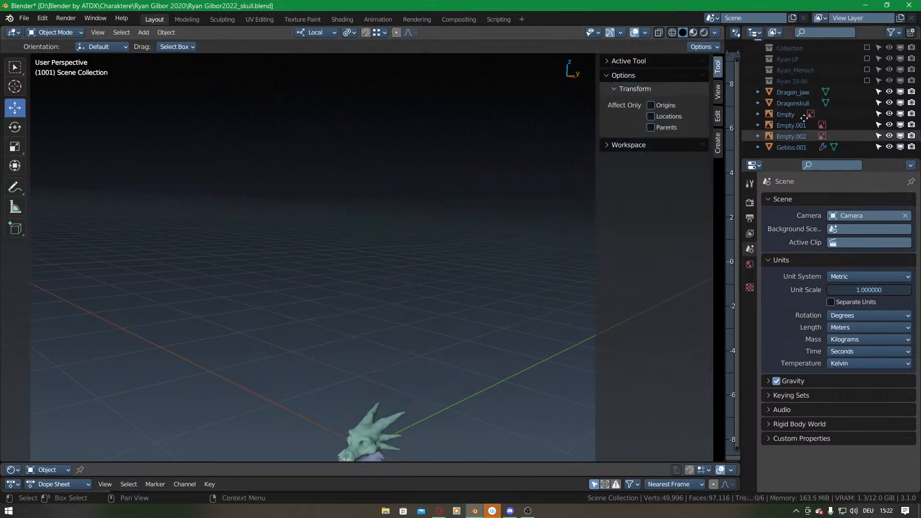
Examine the dragon skull and jaw against the reference drawings in right side view.
{"action": "middle_click_drag", "start_coordinate": [471, 365], "coordinate": [358, 263], "text": "shift"}
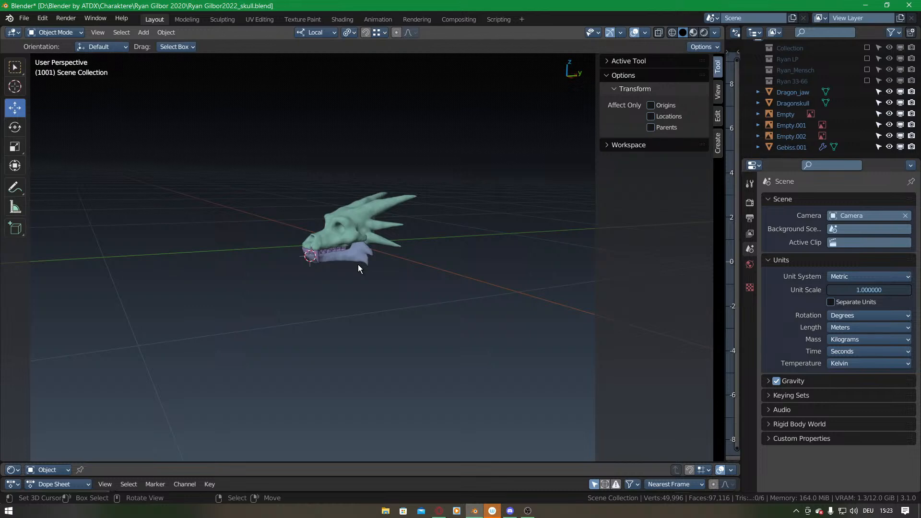
{"action": "middle_click_drag", "start_coordinate": [358, 263], "coordinate": [401, 226]}
{"action": "key", "text": "KP_3"}
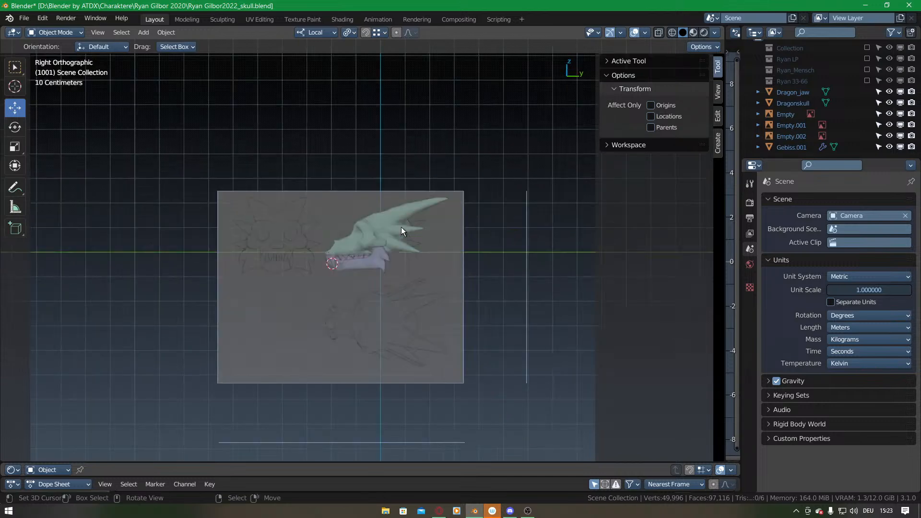
{"action": "scroll", "coordinate": [401, 227], "scroll_direction": "up", "scroll_amount": 4}
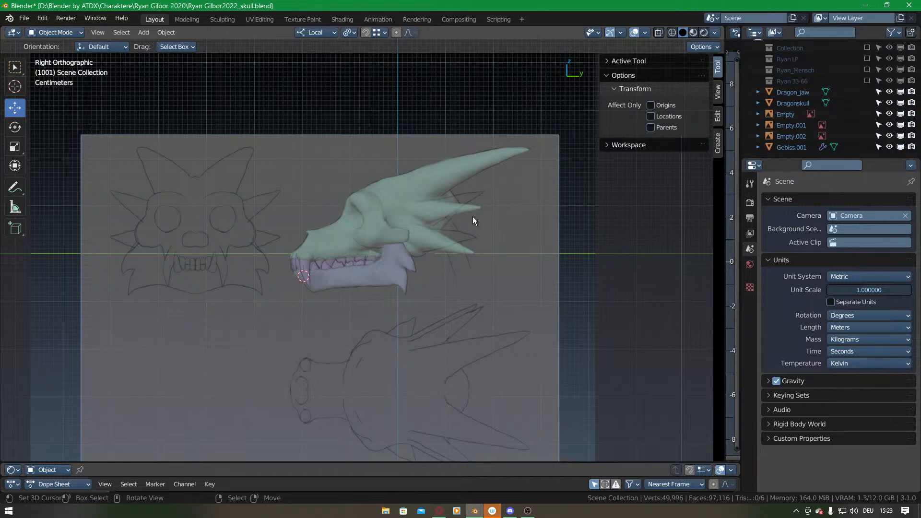
{"action": "middle_click_drag", "start_coordinate": [470, 271], "coordinate": [451, 192], "text": "shift"}
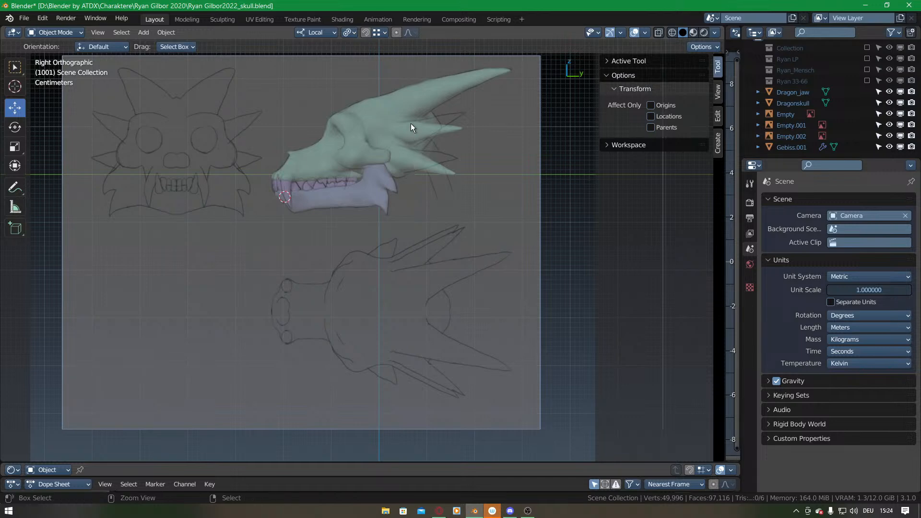
{"action": "middle_click_drag", "start_coordinate": [411, 125], "coordinate": [405, 180], "text": "ctrl"}
{"action": "mouse_move", "coordinate": [402, 223]}
{"action": "middle_mouse_down", "text": "ctrl"}
{"action": "mouse_move", "coordinate": [399, 200]}
{"action": "mouse_move", "coordinate": [394, 231]}
{"action": "middle_mouse_up", "text": "ctrl"}
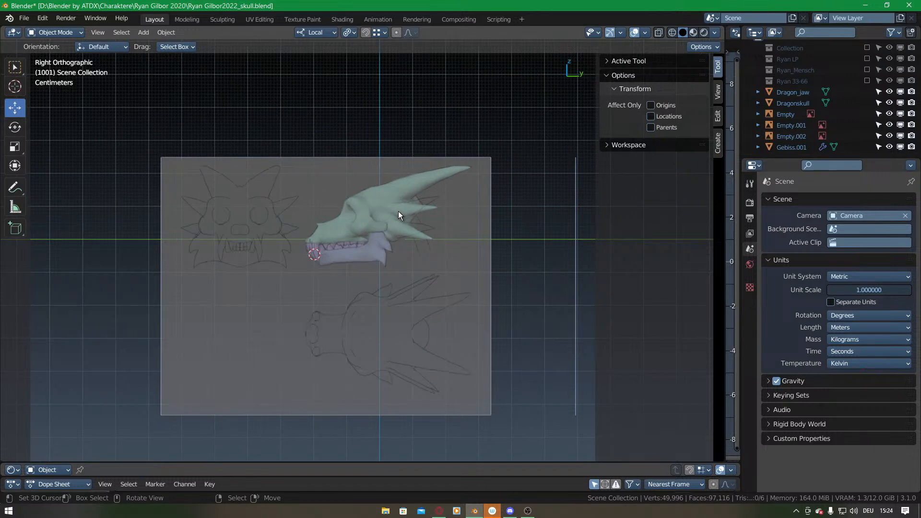
{"action": "middle_click_drag", "start_coordinate": [404, 208], "coordinate": [394, 267]}
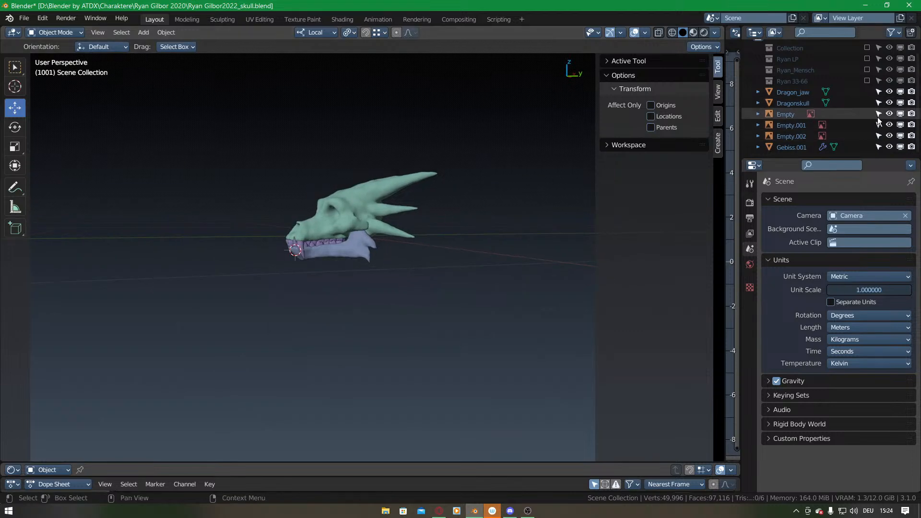
Hide the three reference image empties, the Gebiss.001 teeth and the Dragon_jaw so only the Dragonskull is shown.
{"action": "left_click_drag", "start_coordinate": [889, 114], "coordinate": [889, 137]}
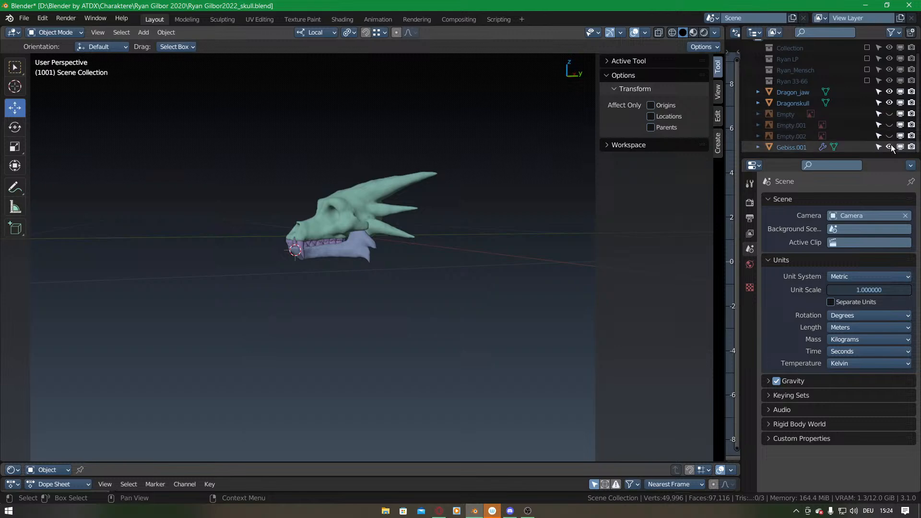
{"action": "left_click", "coordinate": [889, 147]}
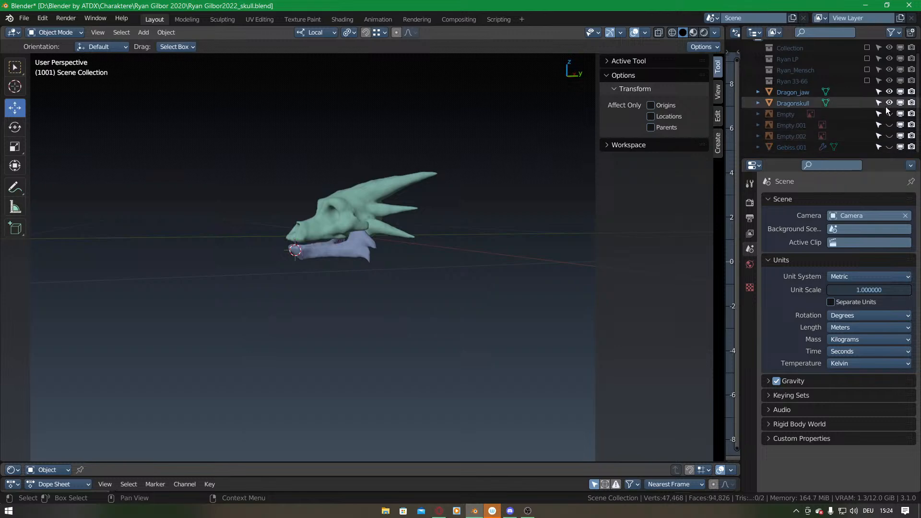
{"action": "left_click", "coordinate": [889, 92]}
{"action": "middle_click_drag", "start_coordinate": [359, 290], "coordinate": [385, 262]}
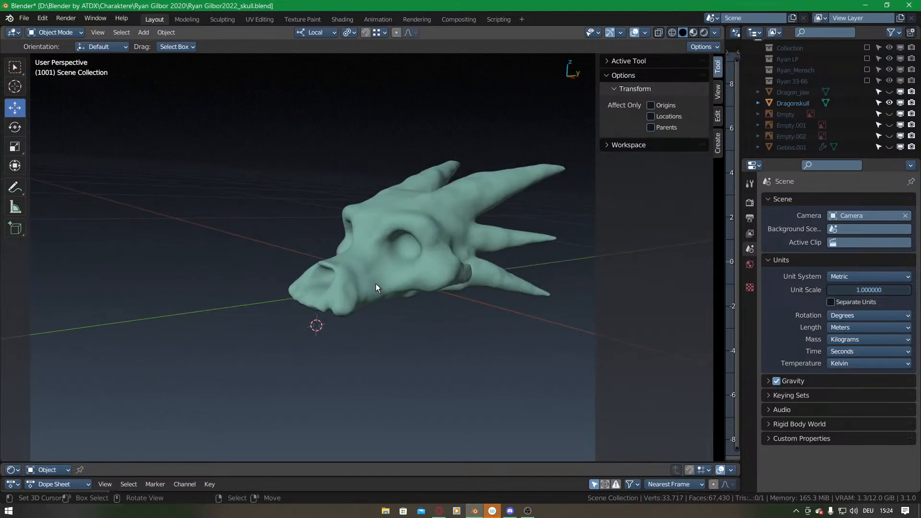
Add a plane at the 3D cursor and divide it lengthwise along Y with one centered loop cut in Edit Mode.
{"action": "key", "text": "shift+a"}
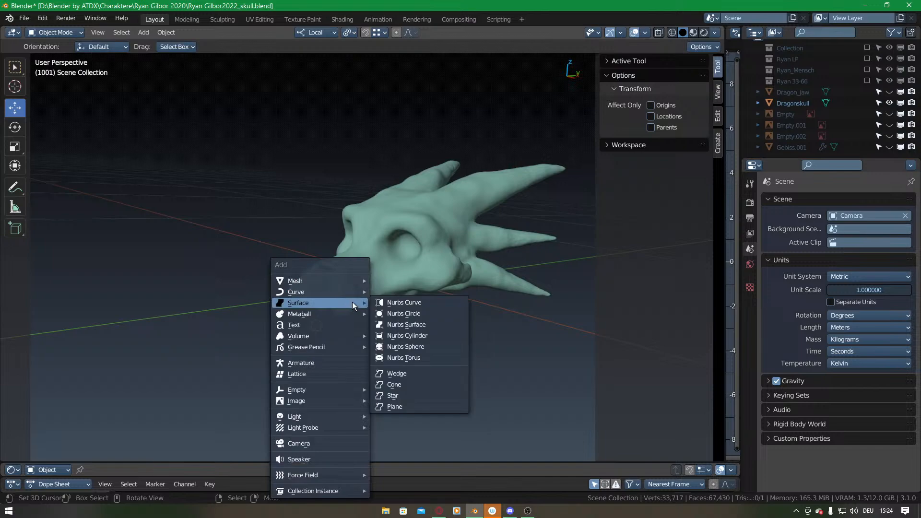
{"action": "mouse_move", "coordinate": [347, 280]}
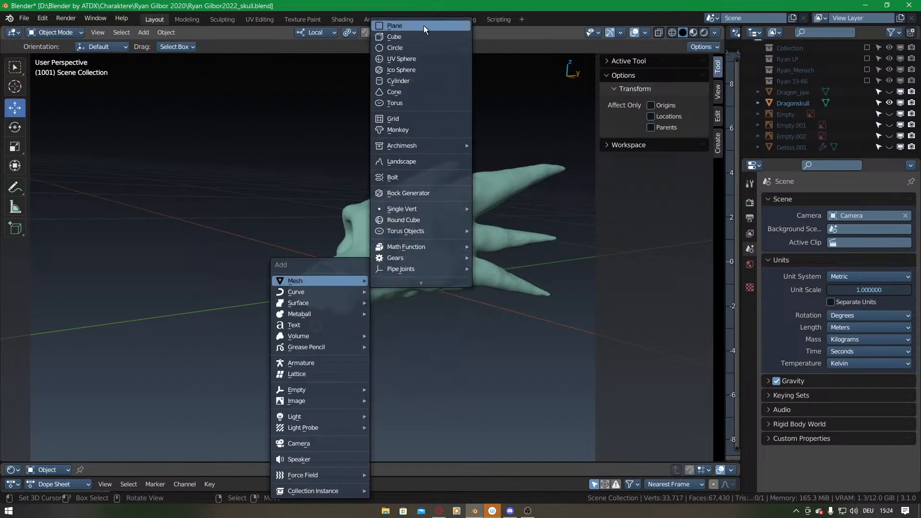
{"action": "left_click", "coordinate": [424, 25]}
{"action": "middle_click_drag", "start_coordinate": [390, 257], "coordinate": [355, 314]}
{"action": "key", "text": "Tab"}
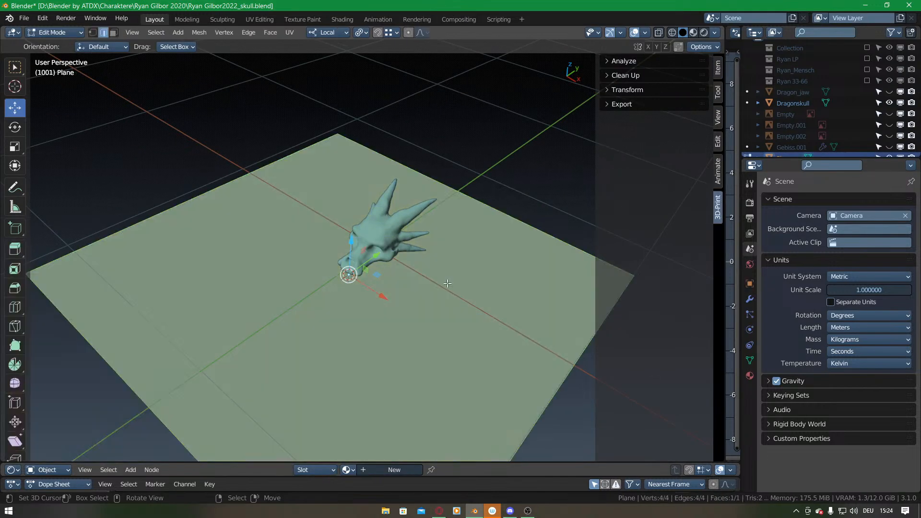
{"action": "key", "text": "ctrl+r"}
{"action": "left_click", "coordinate": [448, 198]}
{"action": "right_click", "coordinate": [448, 199]}
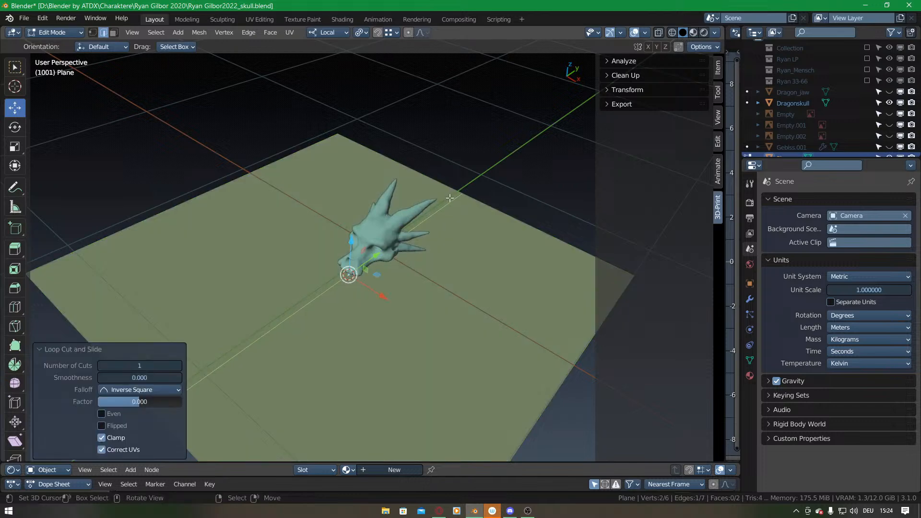
Delete the half of the plane on the negative X side of the center cut.
{"action": "left_click", "coordinate": [226, 190]}
{"action": "key", "text": "x"}
{"action": "key", "text": "Escape"}
{"action": "key", "text": "x"}
{"action": "left_click", "coordinate": [239, 170]}
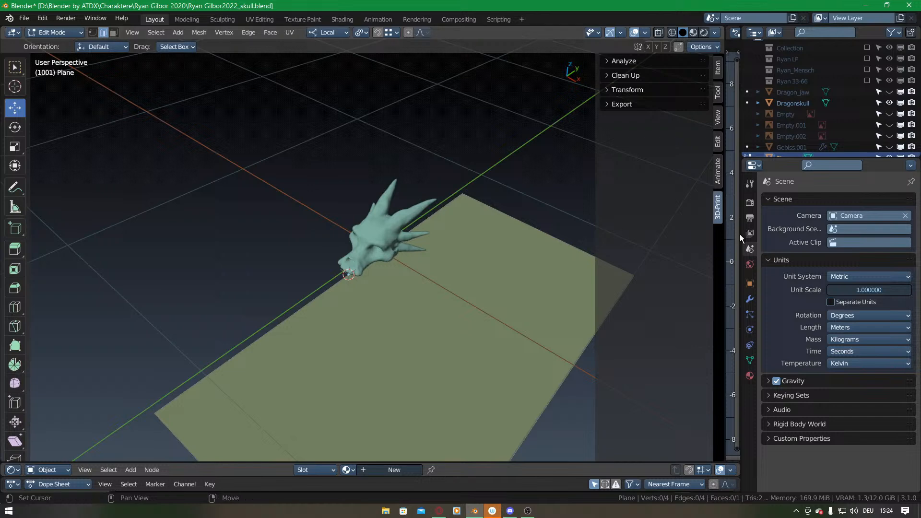
Add a Mirror modifier on the X axis to the half plane with Clipping enabled.
{"action": "left_click", "coordinate": [750, 298]}
{"action": "left_click", "coordinate": [799, 201]}
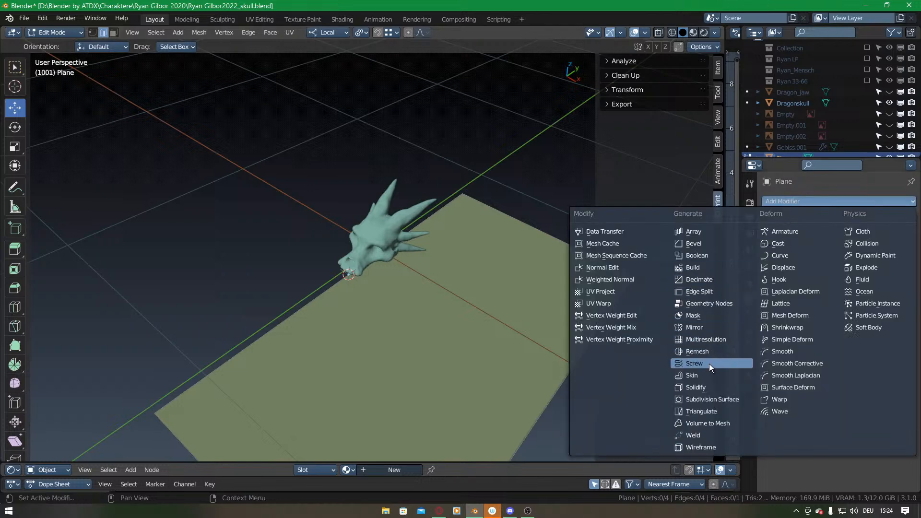
{"action": "left_click", "coordinate": [712, 328]}
{"action": "left_click", "coordinate": [826, 287]}
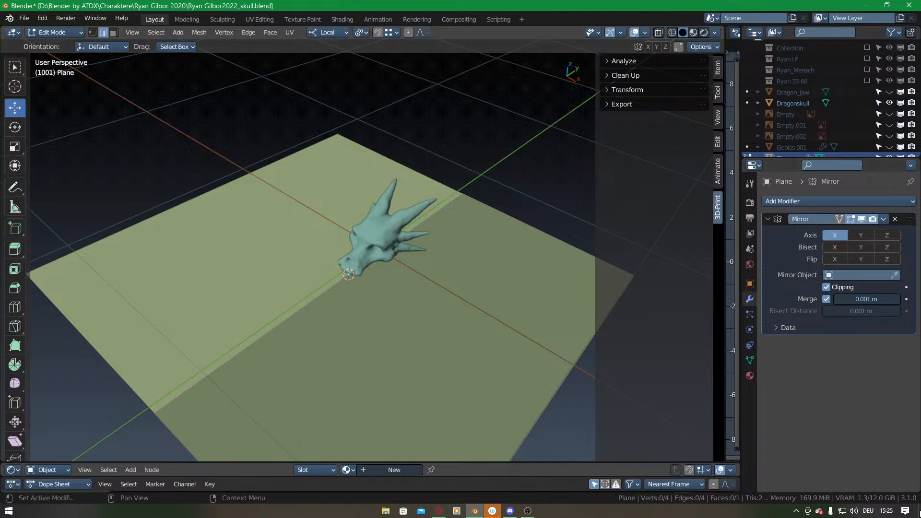
Switch to File Explorer and browse to D:\Krita\TIMES\Comics\Instagram_Comic\Ryan als 5-jähriger, finding the comic pages numbered in the thirties.
{"action": "left_click", "coordinate": [382, 513]}
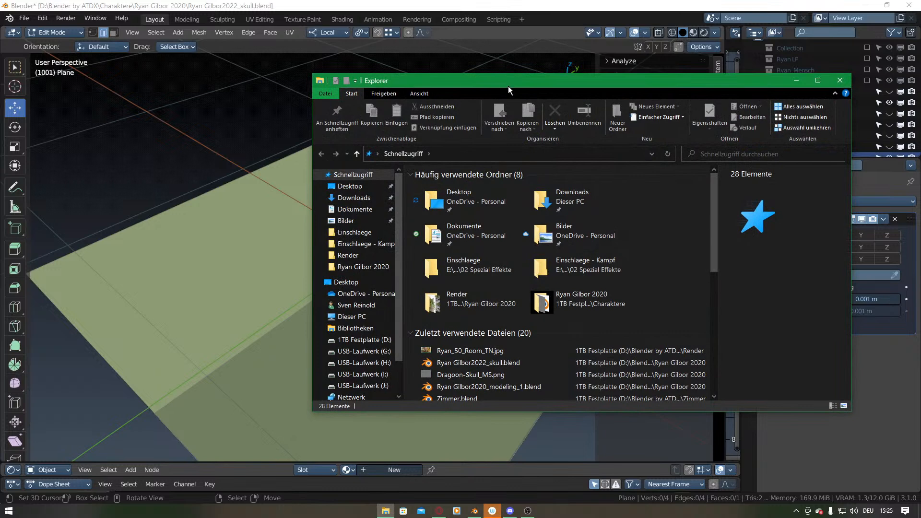
{"action": "left_click", "coordinate": [370, 340]}
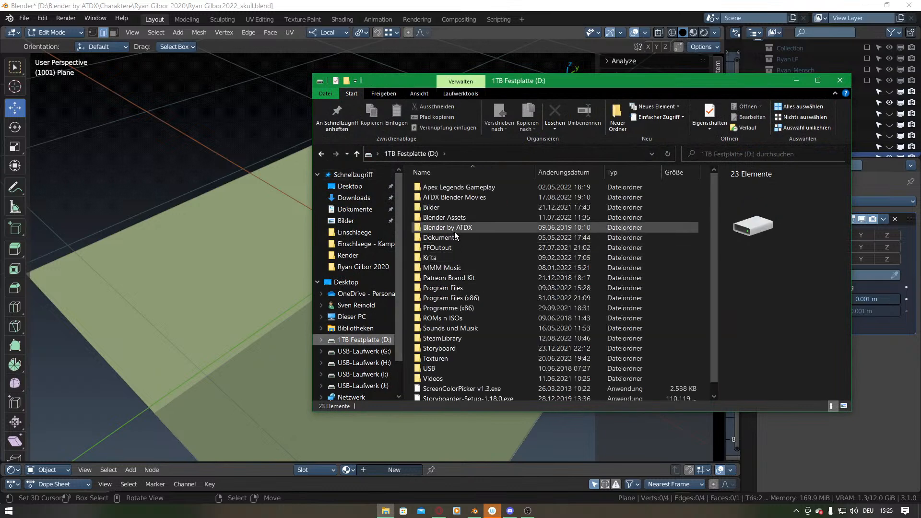
{"action": "double_click", "coordinate": [449, 255]}
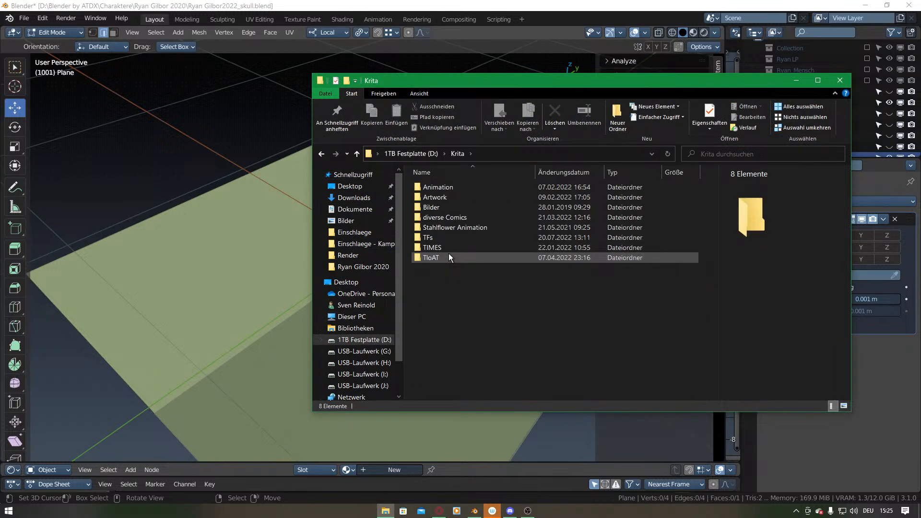
{"action": "double_click", "coordinate": [442, 247]}
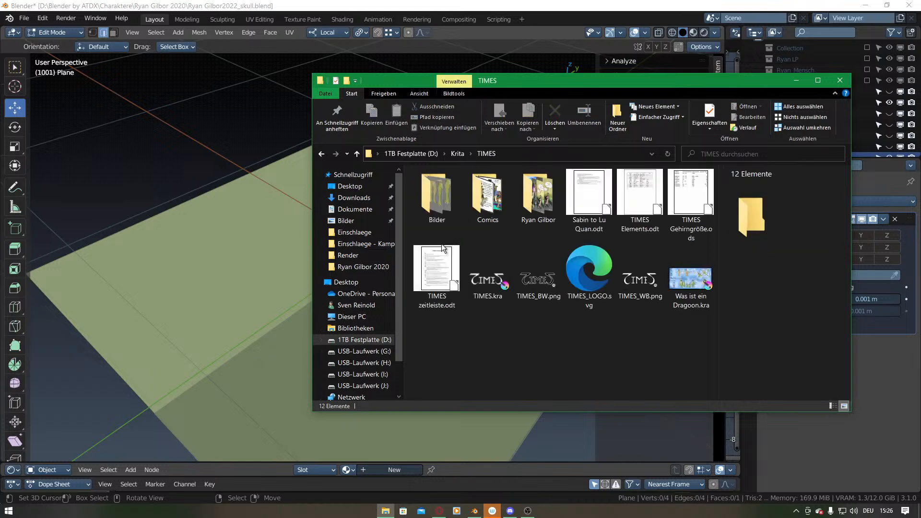
{"action": "double_click", "coordinate": [477, 200]}
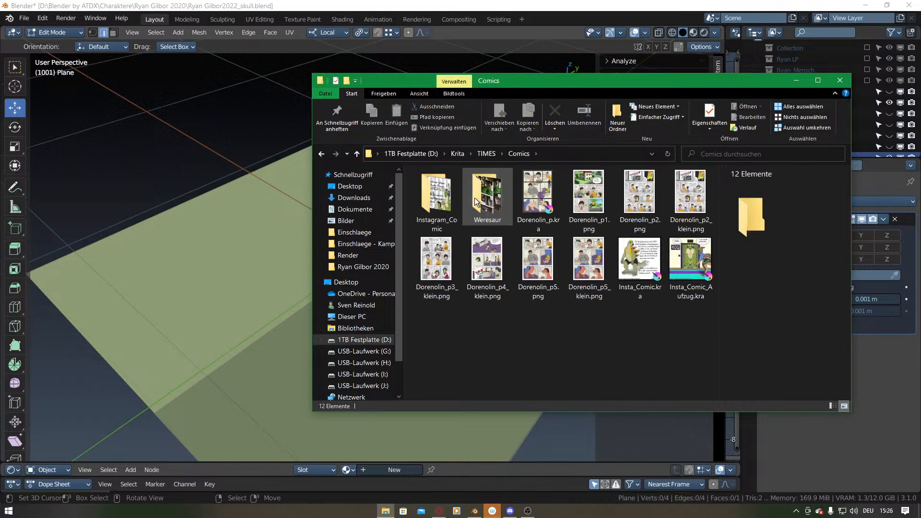
{"action": "double_click", "coordinate": [437, 194]}
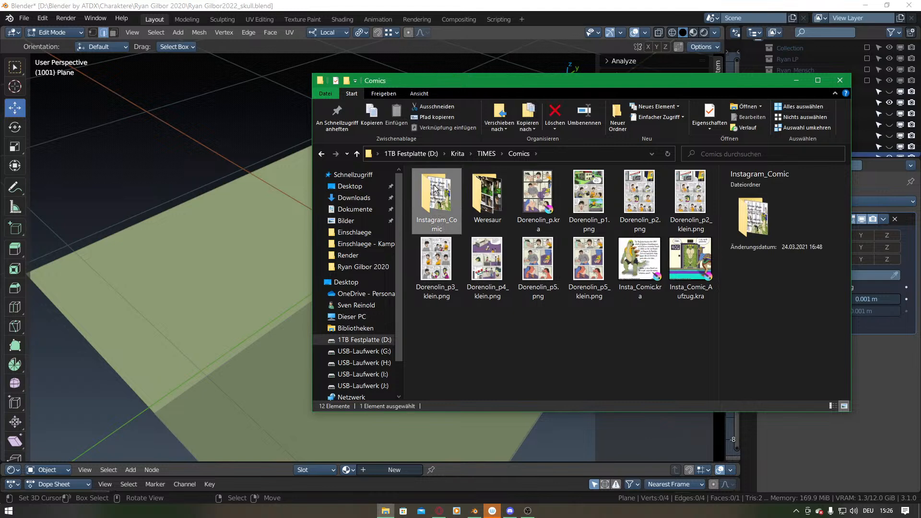
{"action": "double_click", "coordinate": [461, 227]}
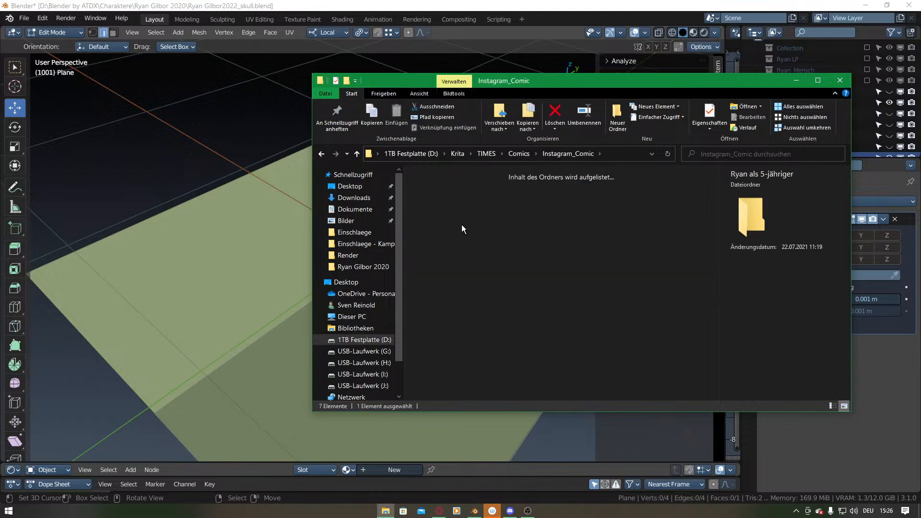
{"action": "scroll", "coordinate": [585, 244], "scroll_direction": "down", "scroll_amount": 6}
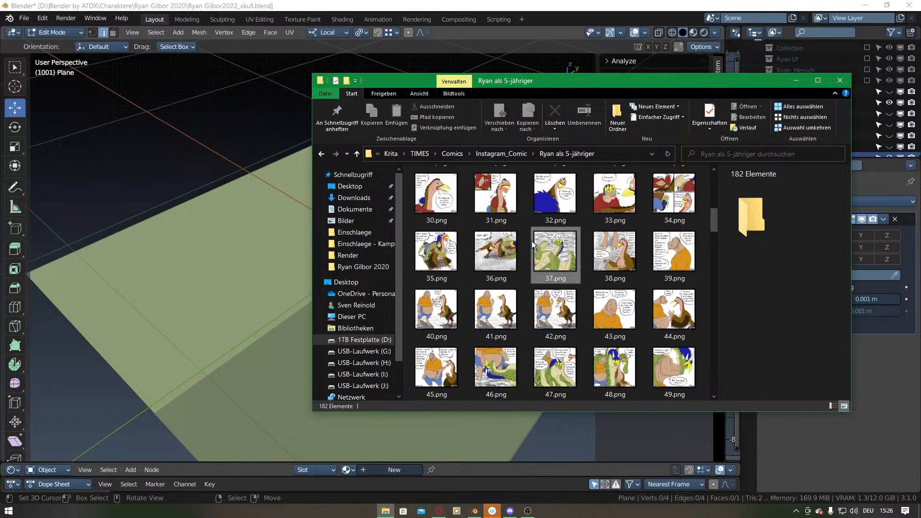
Examine the dragoon comic pages from 33.png to 43.png, starting at 37.png, and close the image viewer.
{"action": "double_click", "coordinate": [562, 248]}
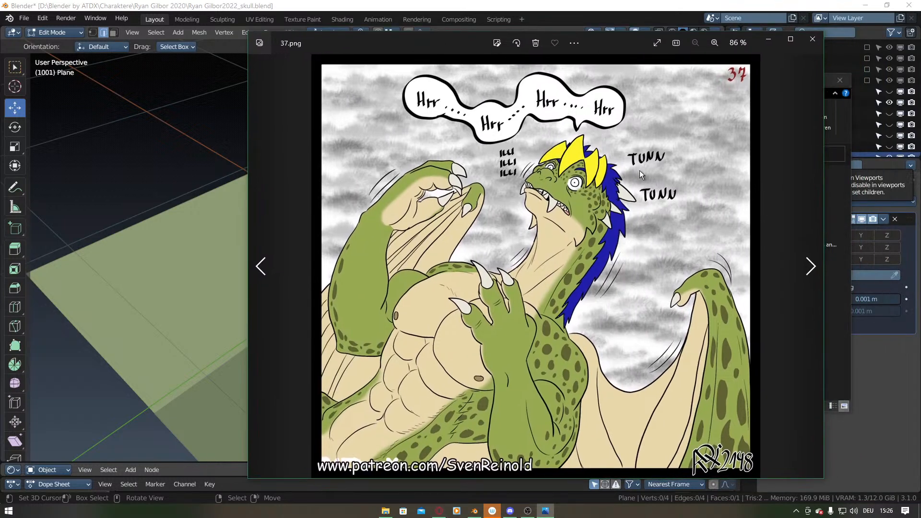
{"action": "key", "text": "Left"}
{"action": "key", "text": "Left"}
{"action": "key", "text": "Left"}
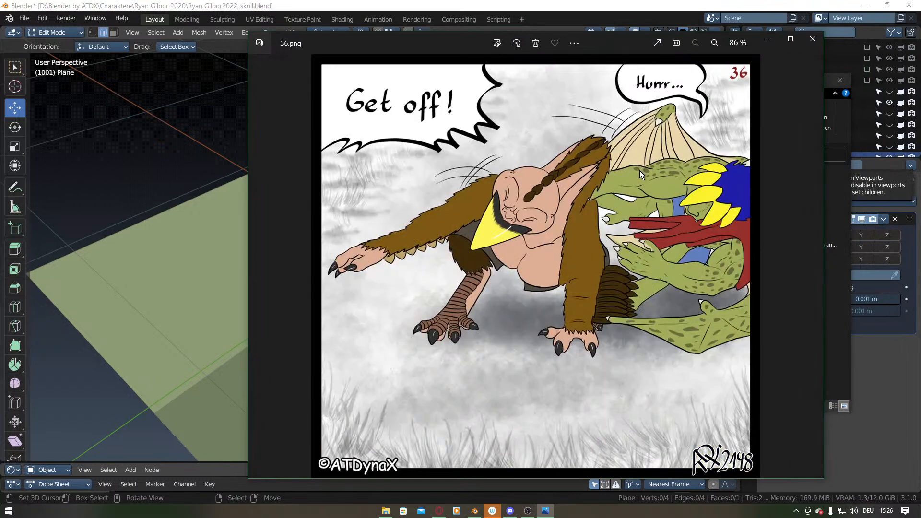
{"action": "key", "text": "Left"}
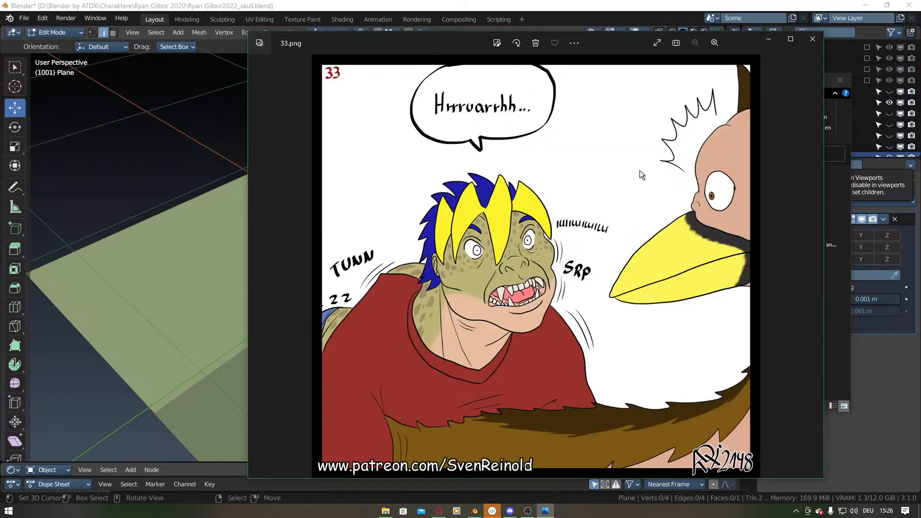
{"action": "key", "text": "Right"}
{"action": "key", "text": "Right"}
{"action": "key", "text": "Right"}
{"action": "key", "text": "Right"}
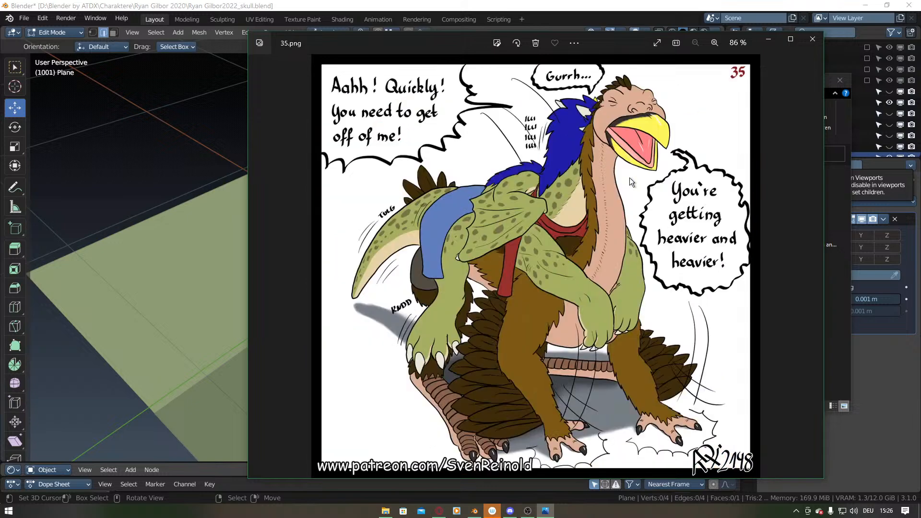
{"action": "key", "text": "Right"}
{"action": "key", "text": "Right"}
{"action": "key", "text": "Right"}
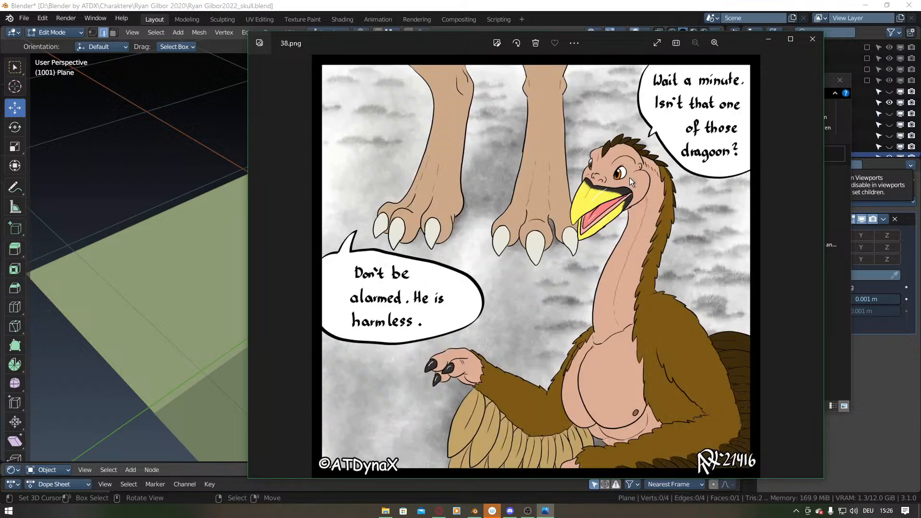
{"action": "key", "text": "Right"}
{"action": "key", "text": "Right"}
{"action": "key", "text": "Right"}
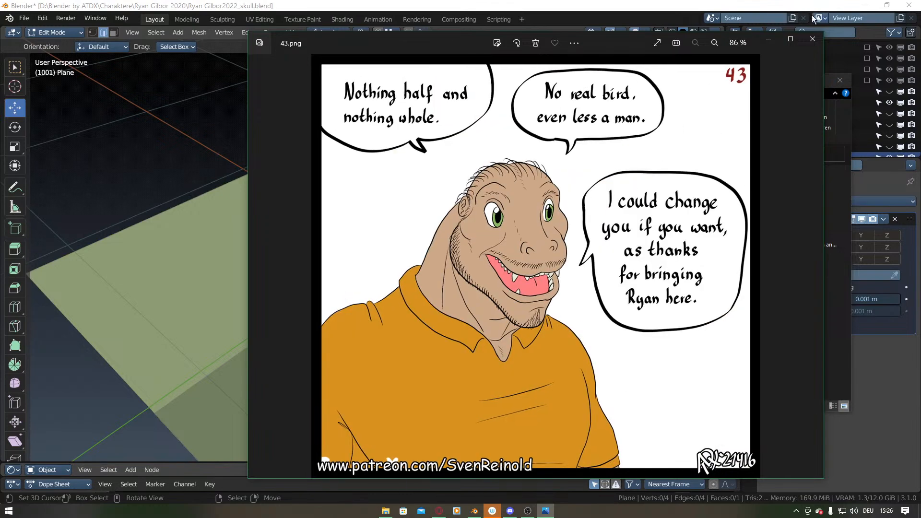
{"action": "left_click", "coordinate": [813, 39]}
Read comic pages 57.png to 62.png for how a dragoon is made and from which beings.
{"action": "scroll", "coordinate": [568, 255], "scroll_direction": "down", "scroll_amount": 3}
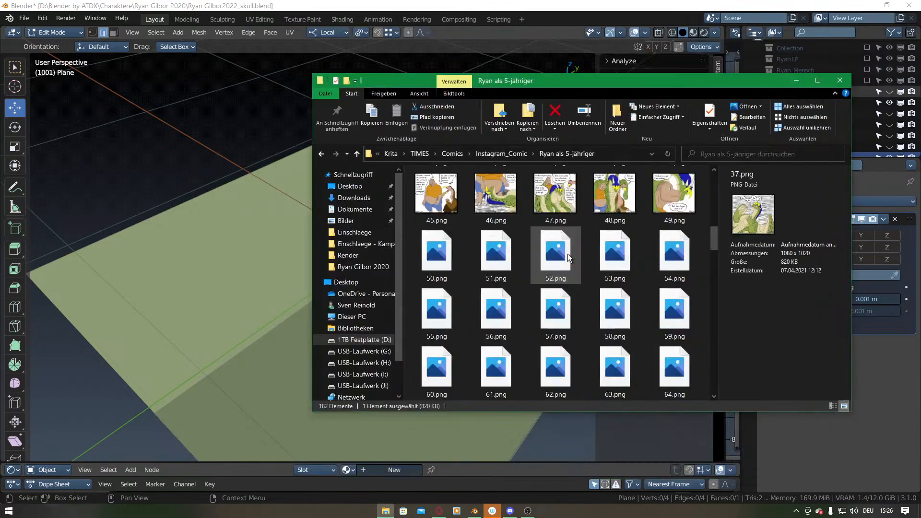
{"action": "double_click", "coordinate": [550, 304]}
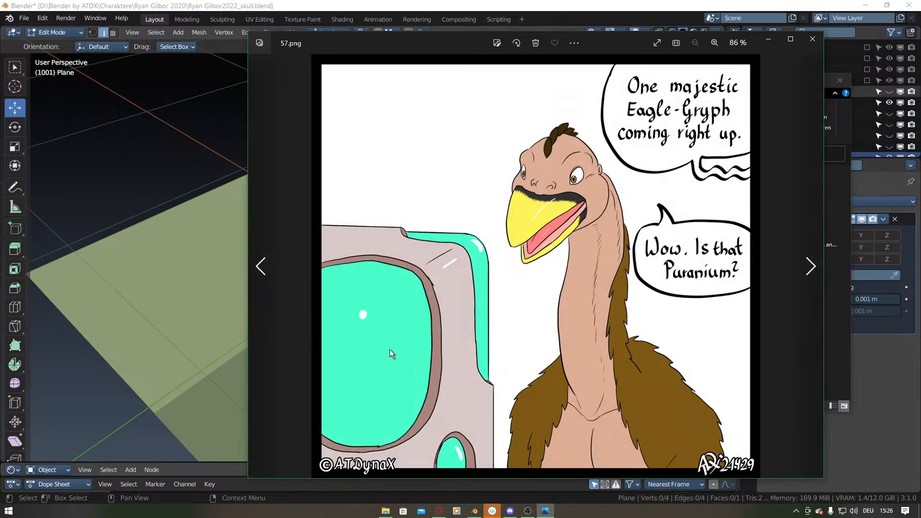
{"action": "key", "text": "Right"}
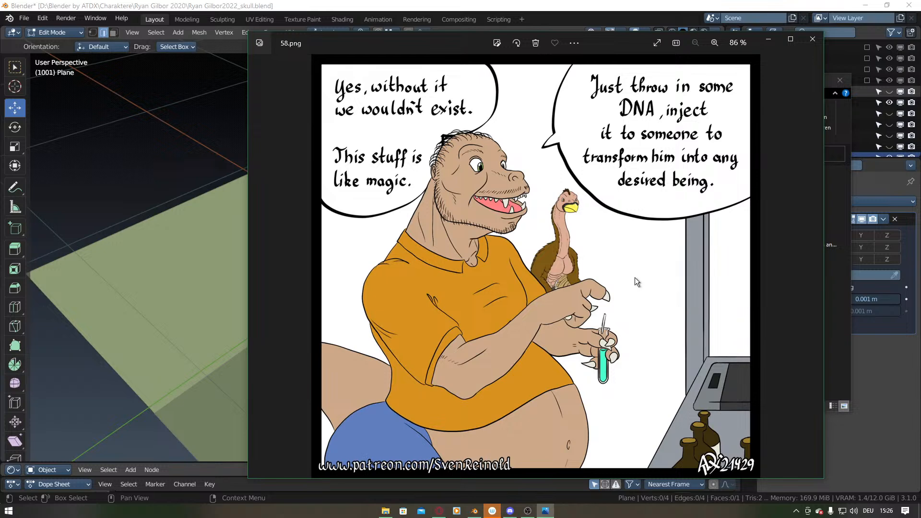
{"action": "key", "text": "Right"}
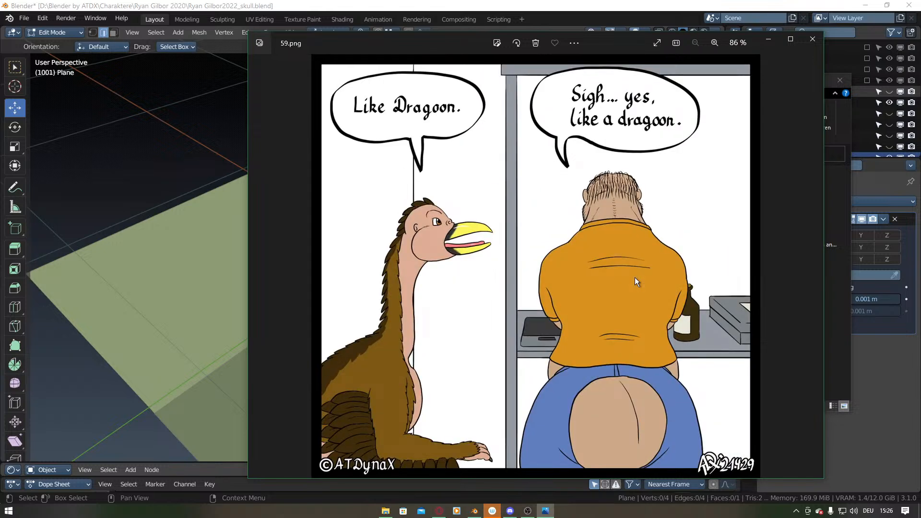
{"action": "key", "text": "Right"}
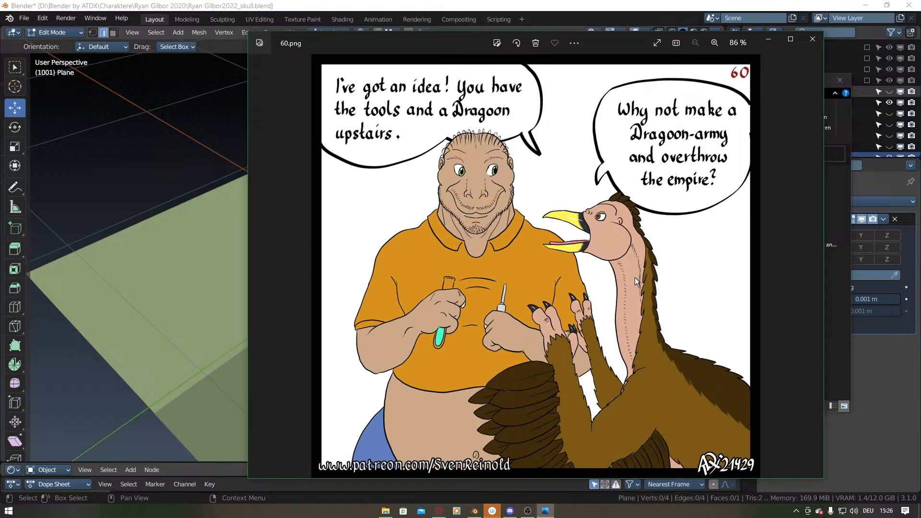
{"action": "key", "text": "Right"}
{"action": "key", "text": "Right"}
{"action": "key", "text": "Left"}
{"action": "key", "text": "Left"}
{"action": "key", "text": "Right"}
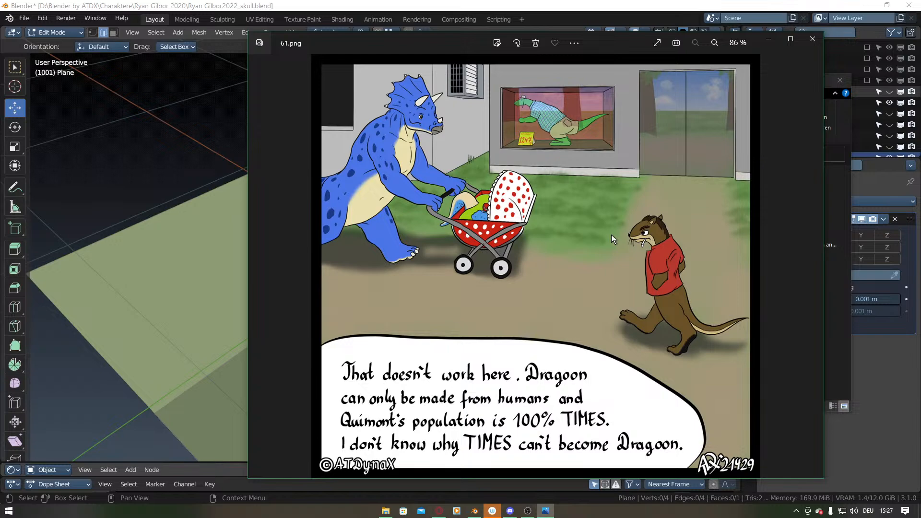
{"action": "key", "text": "Right"}
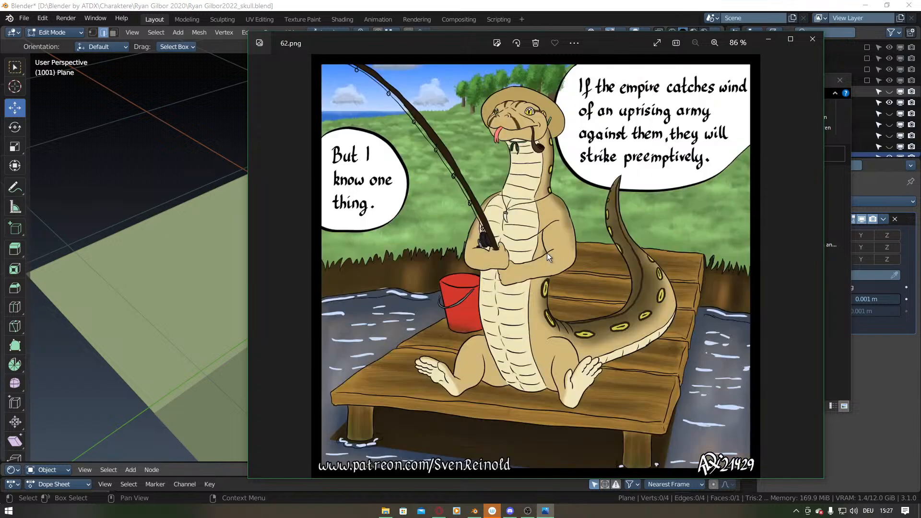
Go through comic pages 64.png to 82.png to follow the Gryph transformation, and close the image viewer.
{"action": "key", "text": "Right"}
{"action": "key", "text": "Right"}
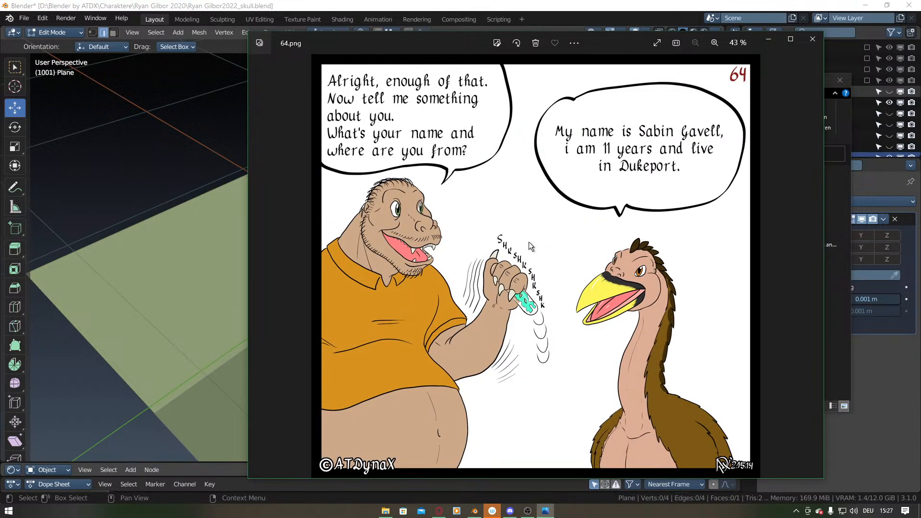
{"action": "key", "text": "Right"}
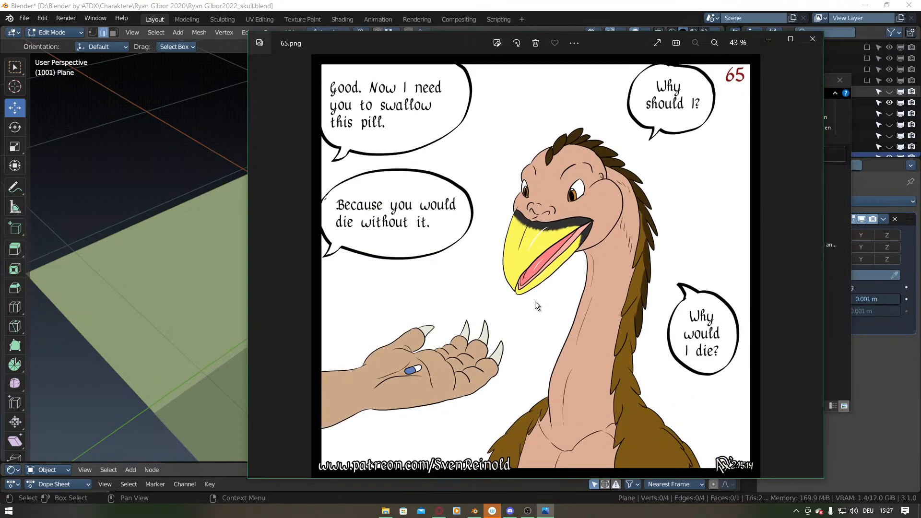
{"action": "key", "text": "Right"}
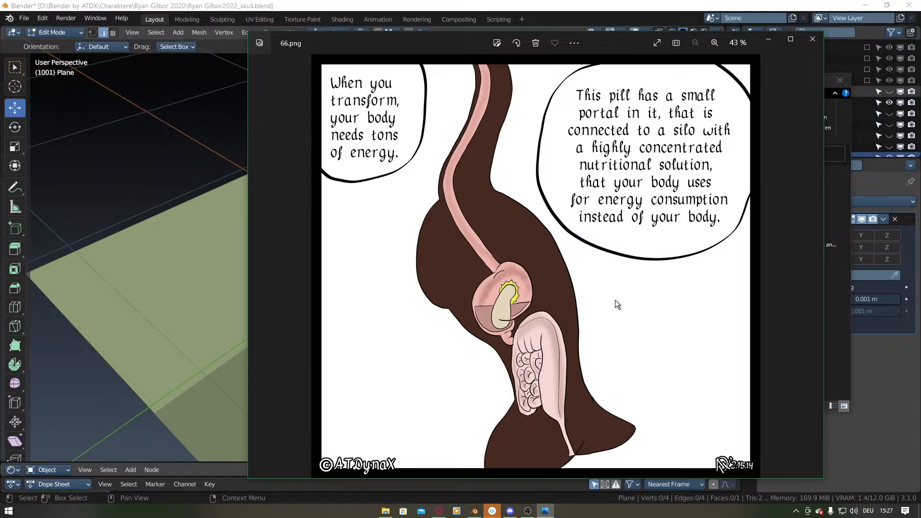
{"action": "key", "text": "Right"}
{"action": "key", "text": "Right"}
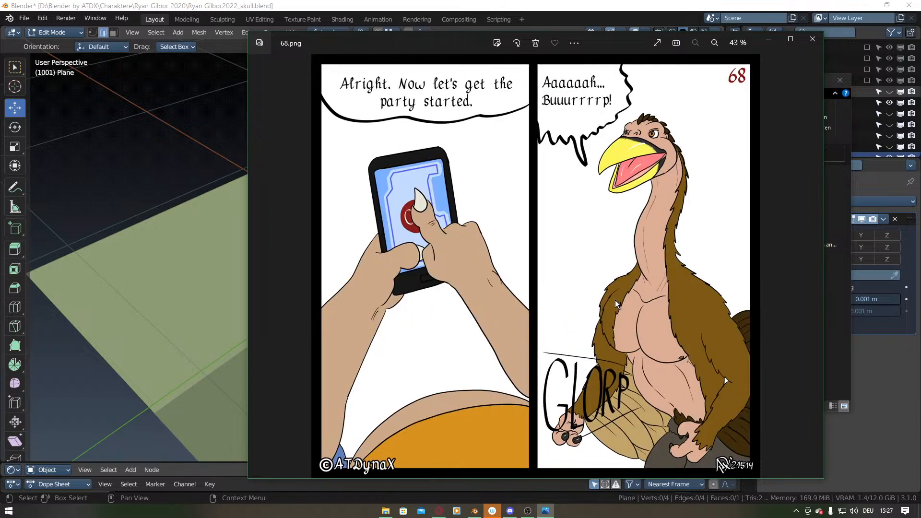
{"action": "key", "text": "Right"}
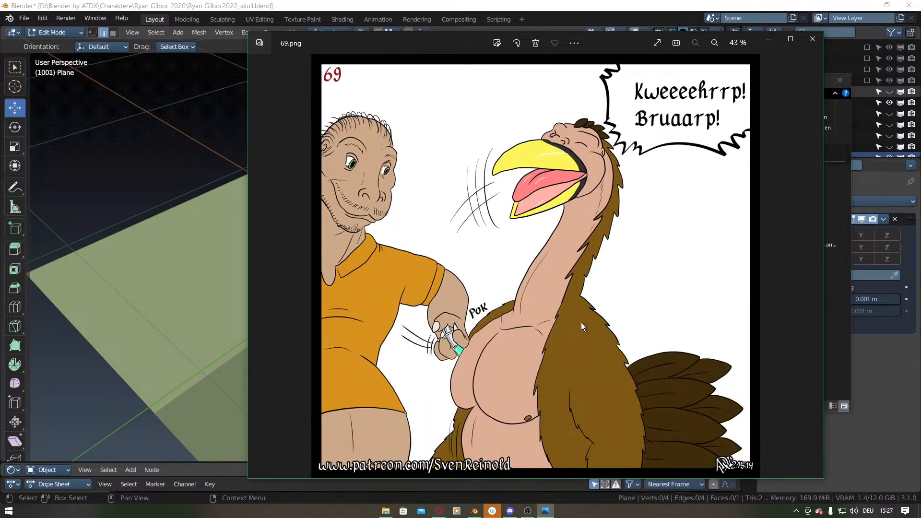
{"action": "key", "text": "Right"}
{"action": "key", "text": "Right"}
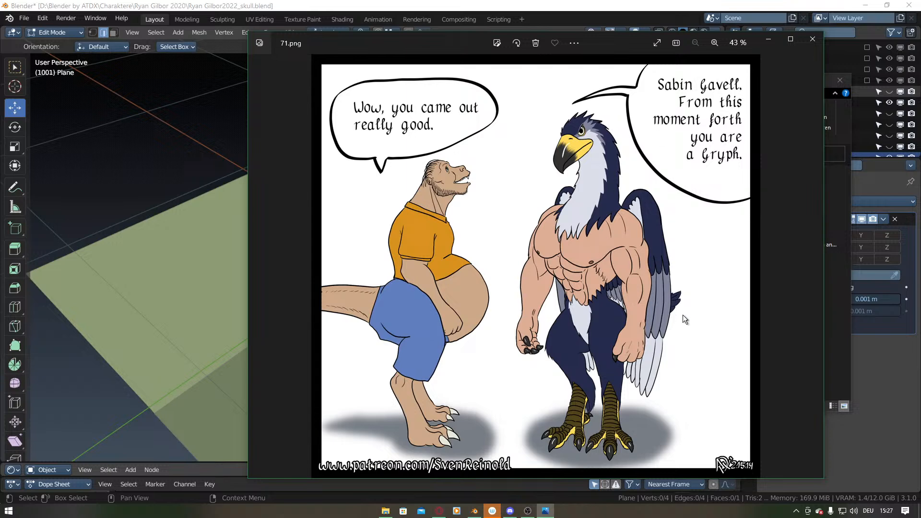
{"action": "key", "text": "Right"}
{"action": "key", "text": "Right"}
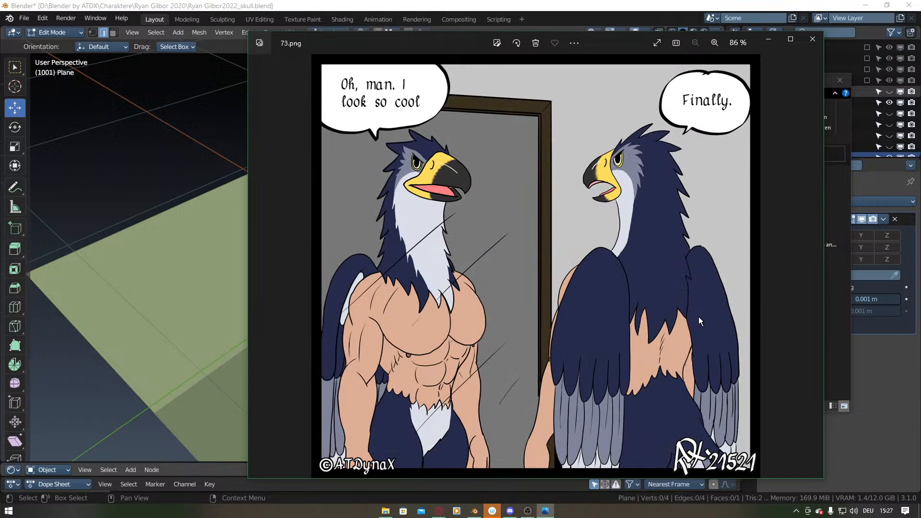
{"action": "key", "text": "Right"}
{"action": "key", "text": "Right"}
{"action": "key", "text": "Right"}
{"action": "key", "text": "Right"}
{"action": "key", "text": "Right"}
{"action": "key", "text": "Right"}
{"action": "key", "text": "Right"}
{"action": "key", "text": "Right"}
{"action": "key", "text": "Right"}
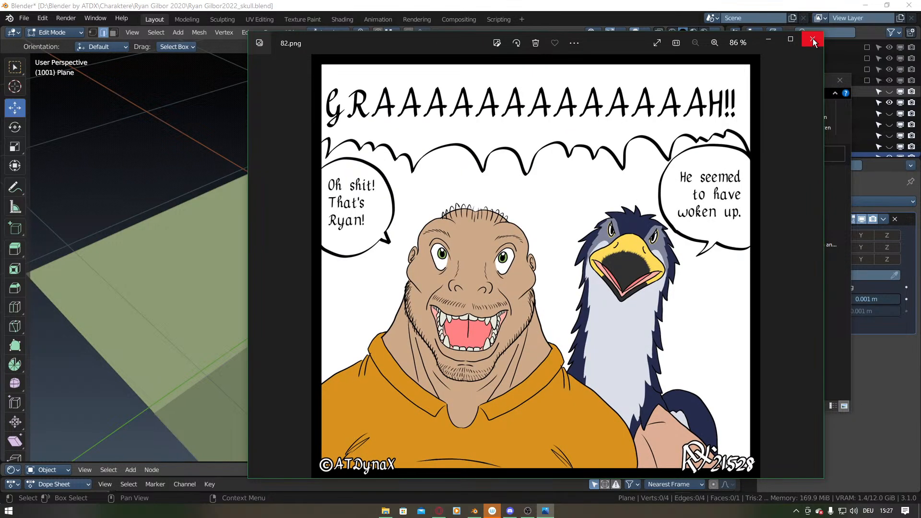
{"action": "left_click", "coordinate": [813, 39]}
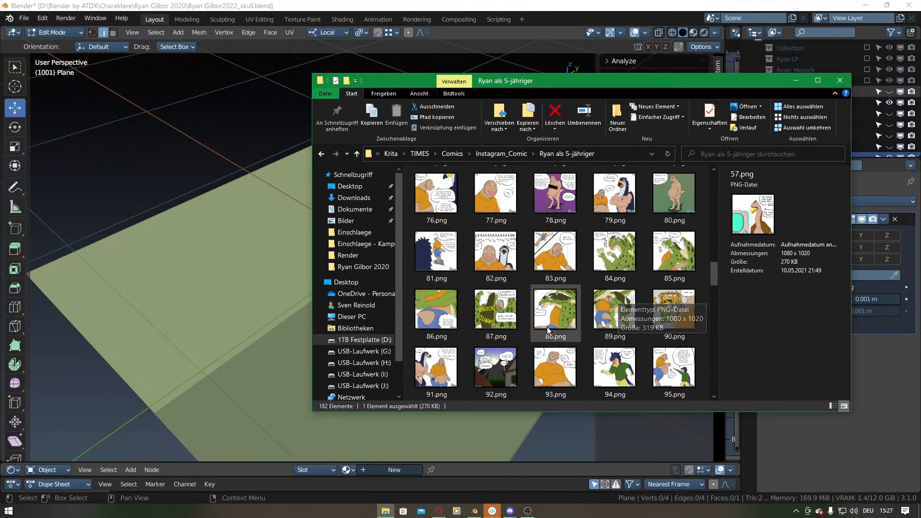
Examine the green dragon's head, horns and back plates on comic pages 84.png to 93.png, and close the image viewer.
{"action": "double_click", "coordinate": [605, 253]}
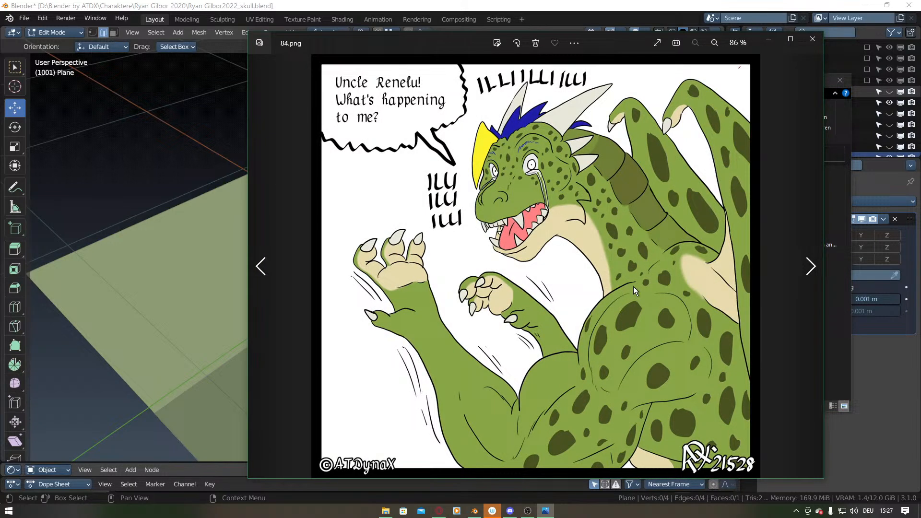
{"action": "key", "text": "Right"}
{"action": "key", "text": "Right"}
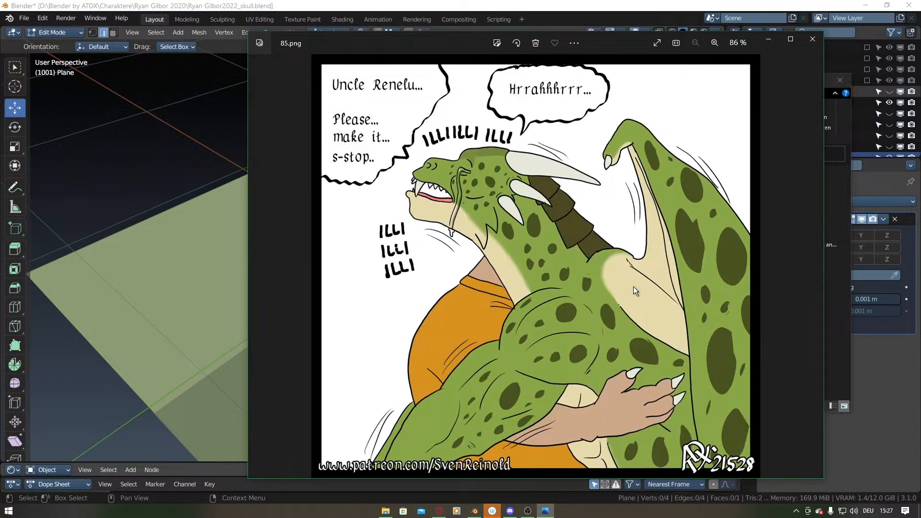
{"action": "key", "text": "Right"}
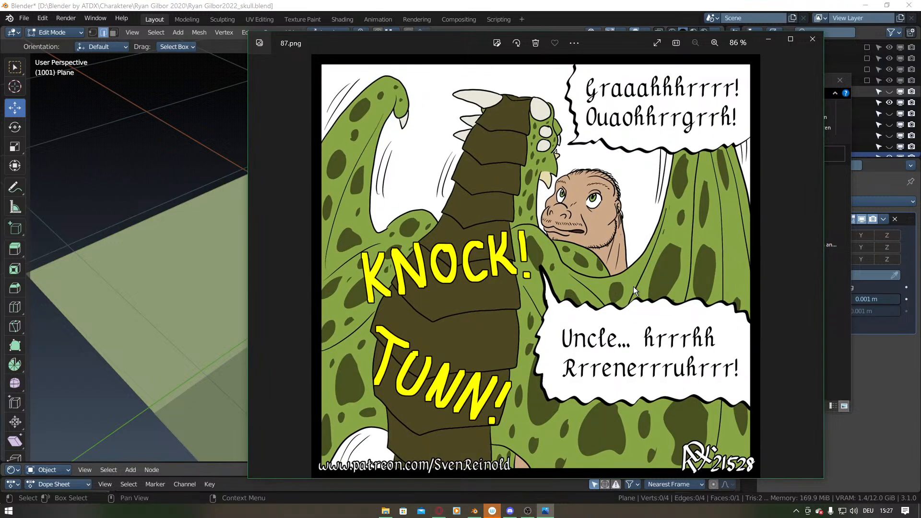
{"action": "key", "text": "Right"}
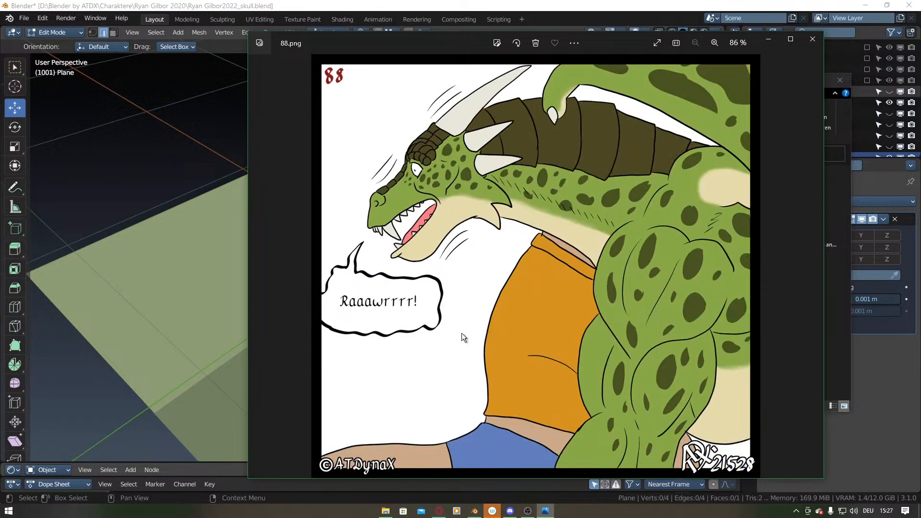
{"action": "key", "text": "Right"}
{"action": "key", "text": "Right"}
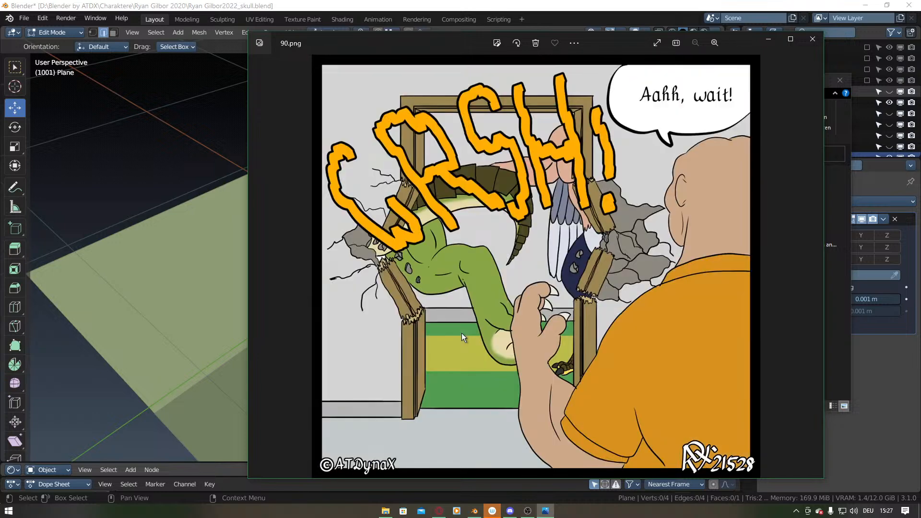
{"action": "key", "text": "Right"}
{"action": "key", "text": "Right"}
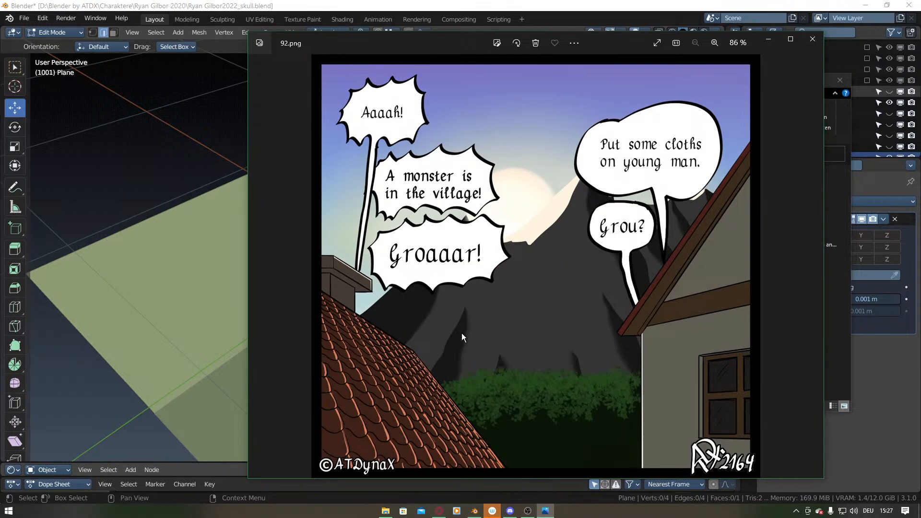
{"action": "key", "text": "Right"}
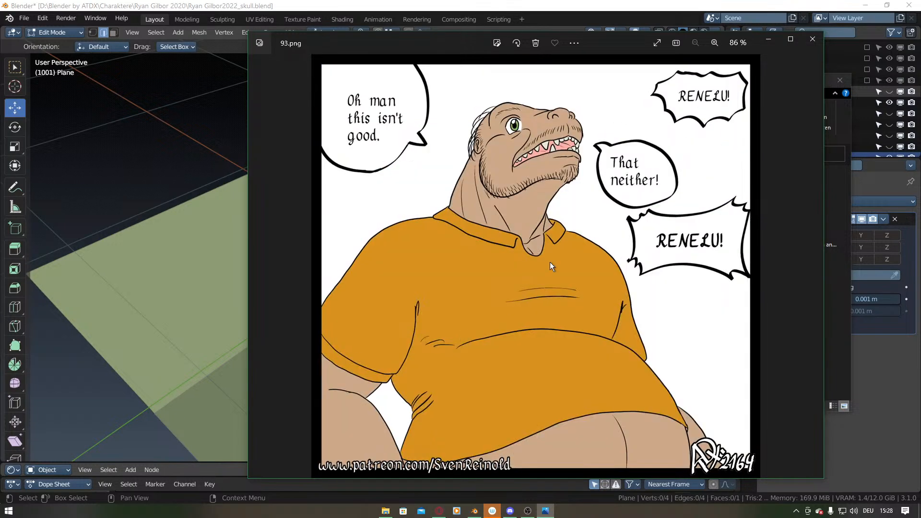
{"action": "left_click", "coordinate": [812, 39]}
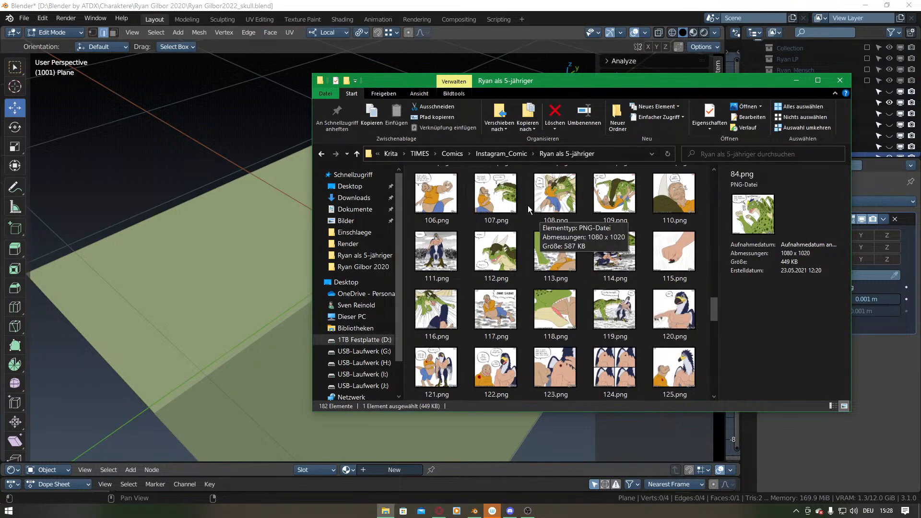
Open comic page 102.png and study the dragon's back, head and body on the pages up to 110.png.
{"action": "scroll", "coordinate": [551, 288], "scroll_direction": "up", "scroll_amount": 3}
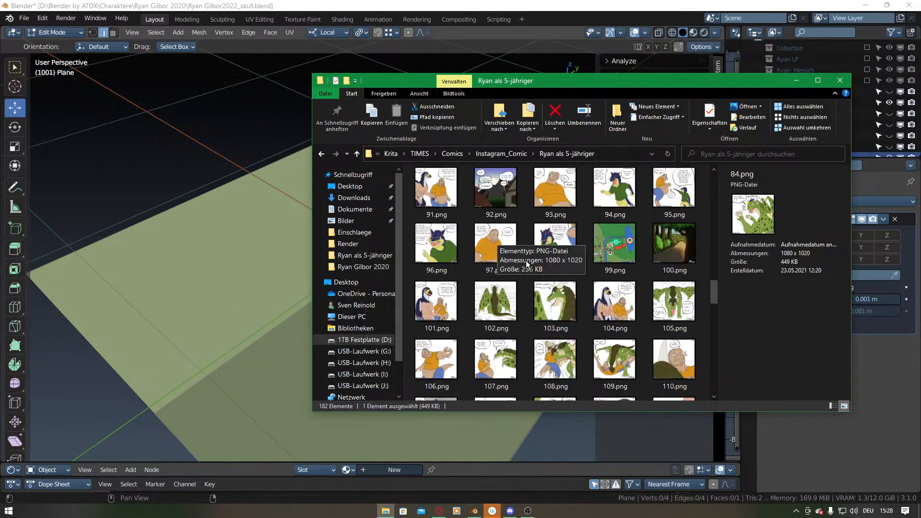
{"action": "double_click", "coordinate": [496, 302]}
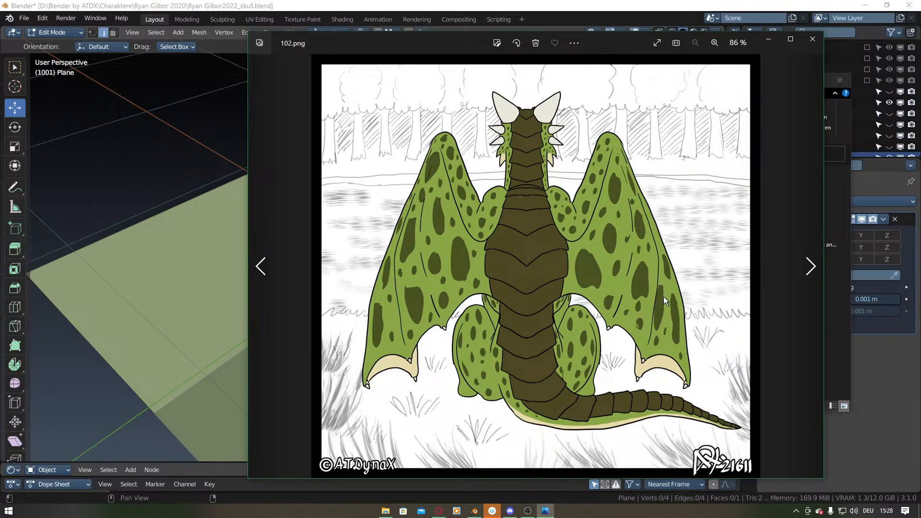
{"action": "scroll", "coordinate": [665, 299], "scroll_direction": "down", "scroll_amount": 1}
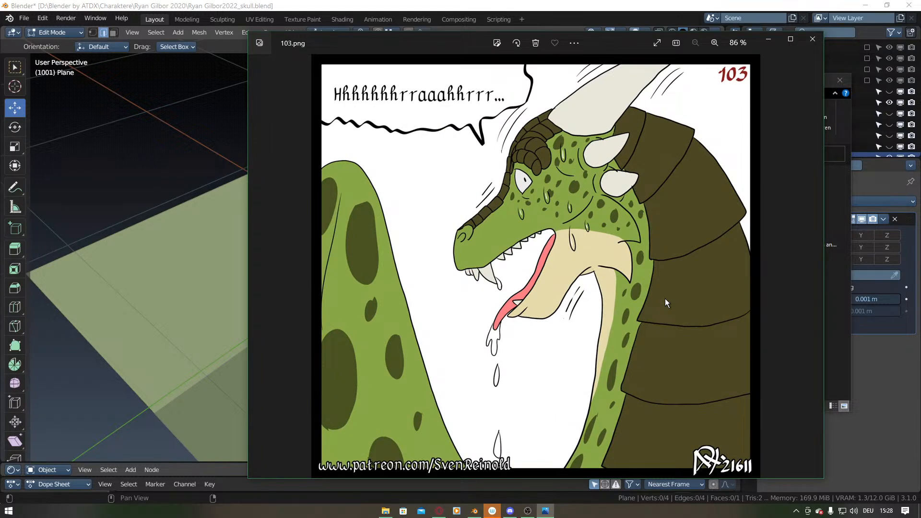
{"action": "scroll", "coordinate": [665, 299], "scroll_direction": "down", "scroll_amount": 1}
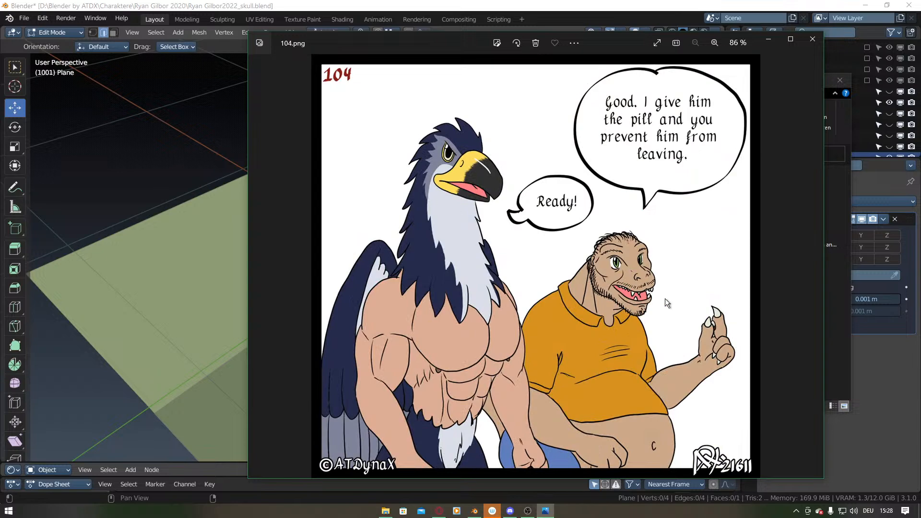
{"action": "scroll", "coordinate": [665, 299], "scroll_direction": "down", "scroll_amount": 1}
{"action": "scroll", "coordinate": [665, 298], "scroll_direction": "down", "scroll_amount": 1}
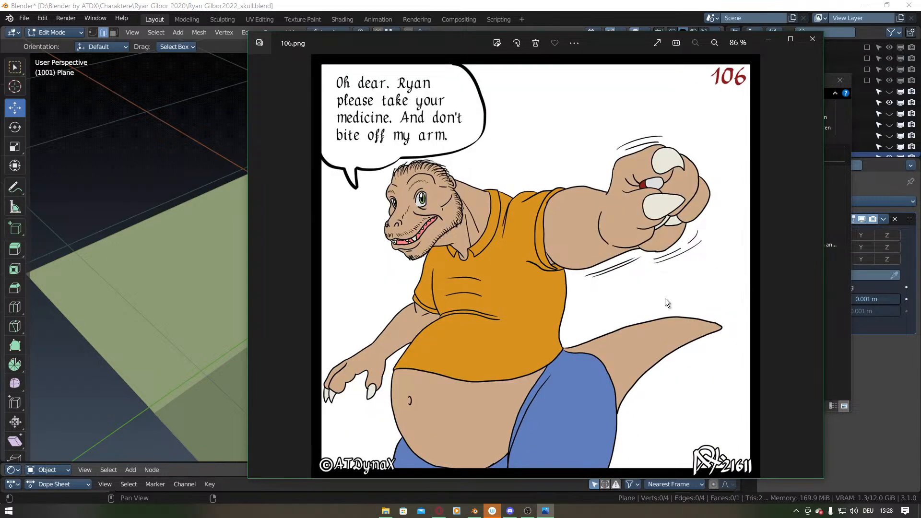
{"action": "scroll", "coordinate": [665, 298], "scroll_direction": "down", "scroll_amount": 1}
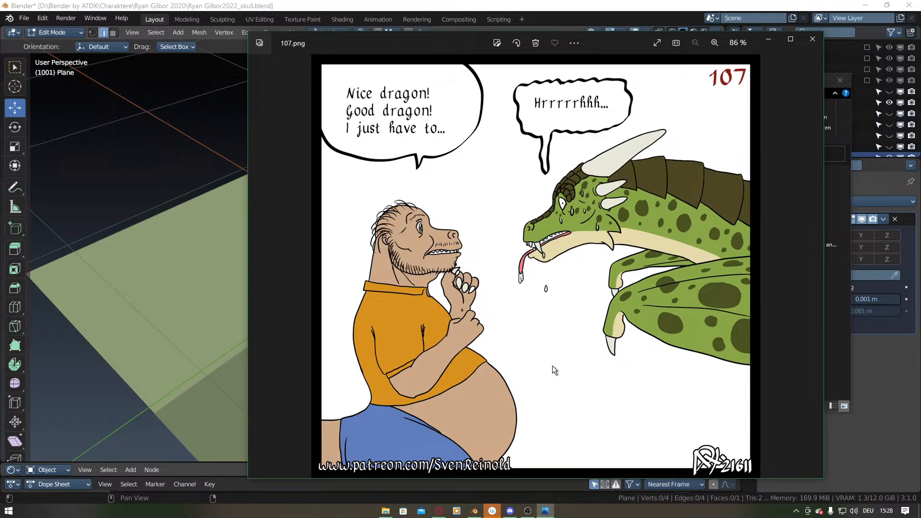
{"action": "scroll", "coordinate": [563, 363], "scroll_direction": "down", "scroll_amount": 1}
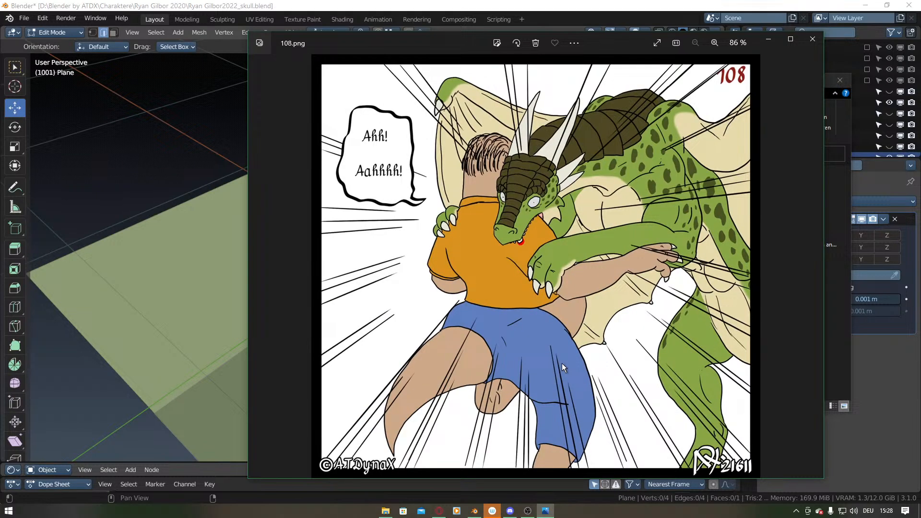
{"action": "scroll", "coordinate": [637, 355], "scroll_direction": "down", "scroll_amount": 1}
{"action": "scroll", "coordinate": [622, 348], "scroll_direction": "down", "scroll_amount": 1}
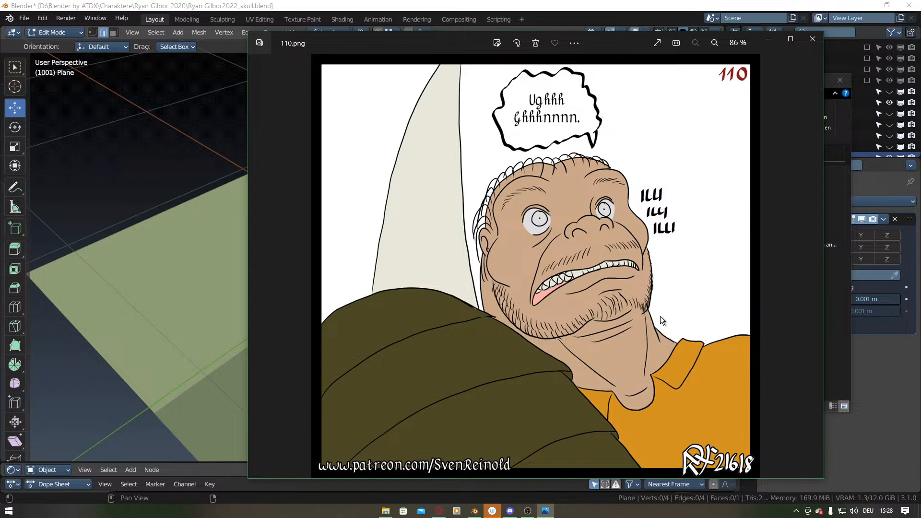
Continue through comic pages 111.png to 119.png, studying the dragon's head armour, horns, teeth and neck.
{"action": "scroll", "coordinate": [661, 319], "scroll_direction": "down", "scroll_amount": 1}
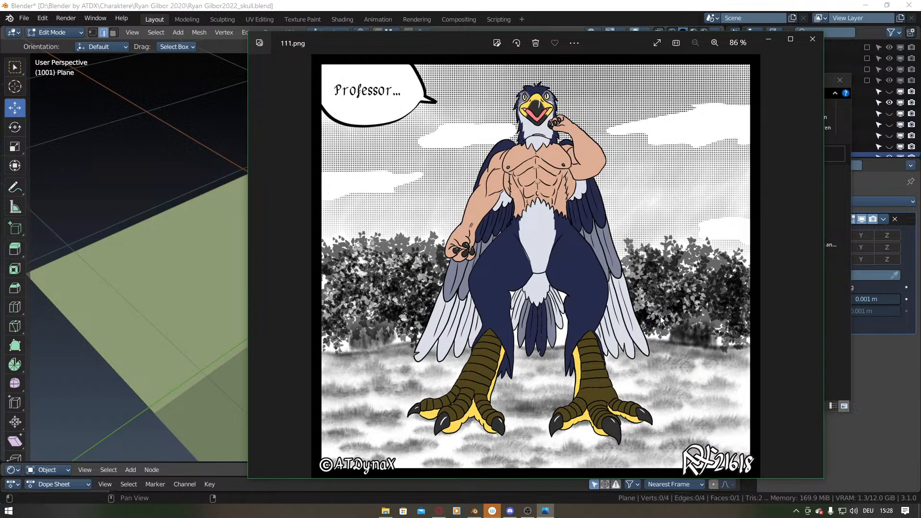
{"action": "scroll", "coordinate": [661, 319], "scroll_direction": "down", "scroll_amount": 1}
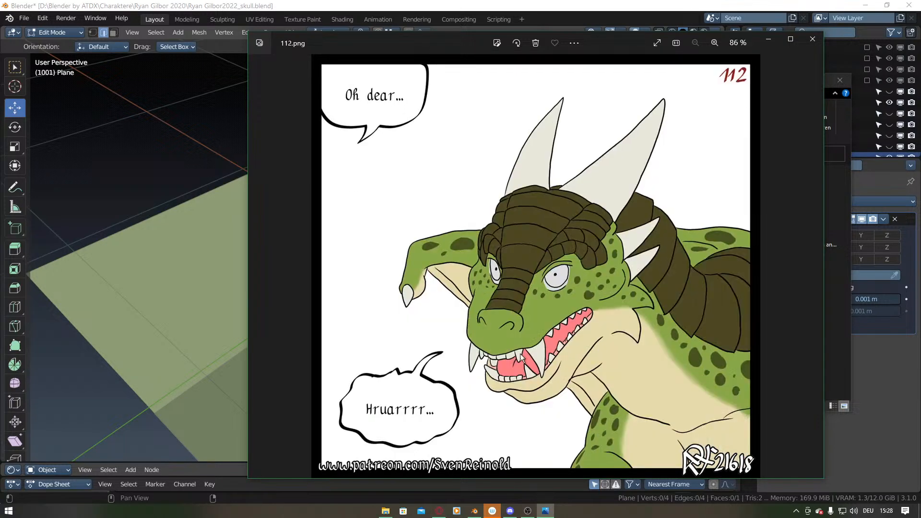
{"action": "scroll", "coordinate": [522, 346], "scroll_direction": "down", "scroll_amount": 1}
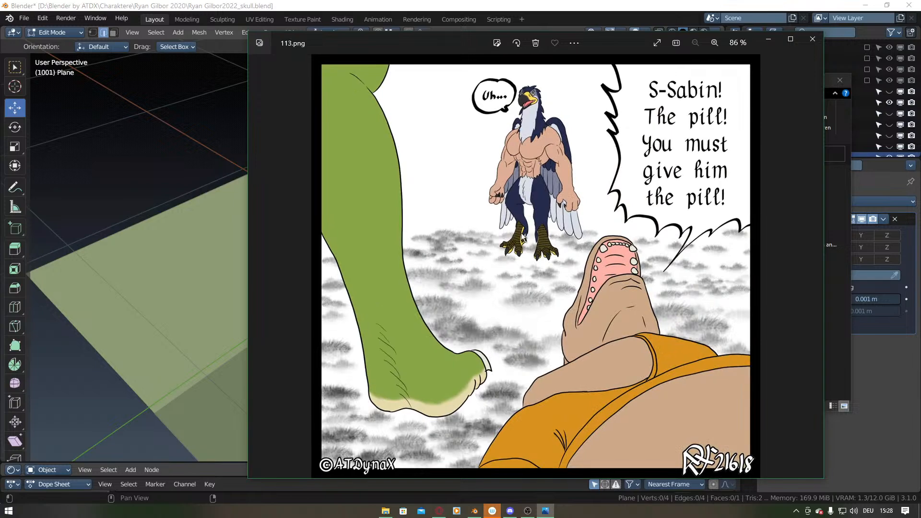
{"action": "scroll", "coordinate": [530, 287], "scroll_direction": "down", "scroll_amount": 1}
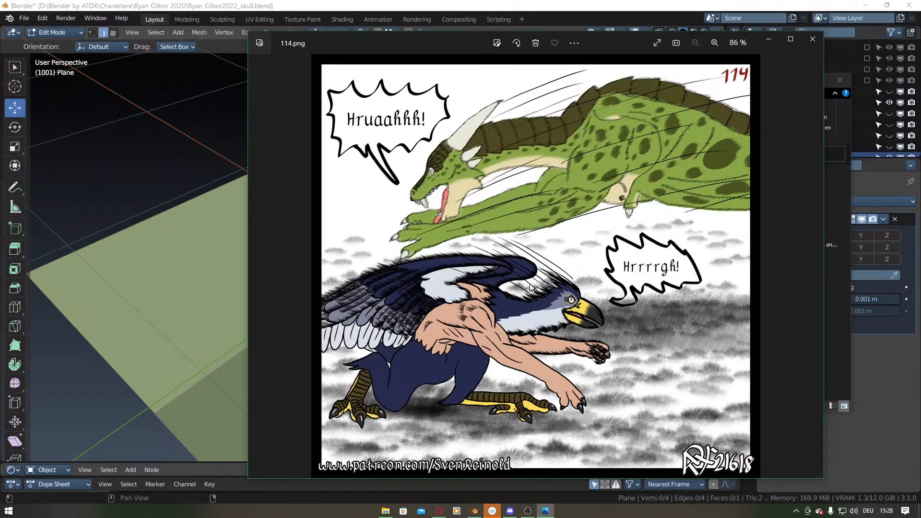
{"action": "scroll", "coordinate": [530, 286], "scroll_direction": "down", "scroll_amount": 1}
{"action": "scroll", "coordinate": [530, 287], "scroll_direction": "down", "scroll_amount": 1}
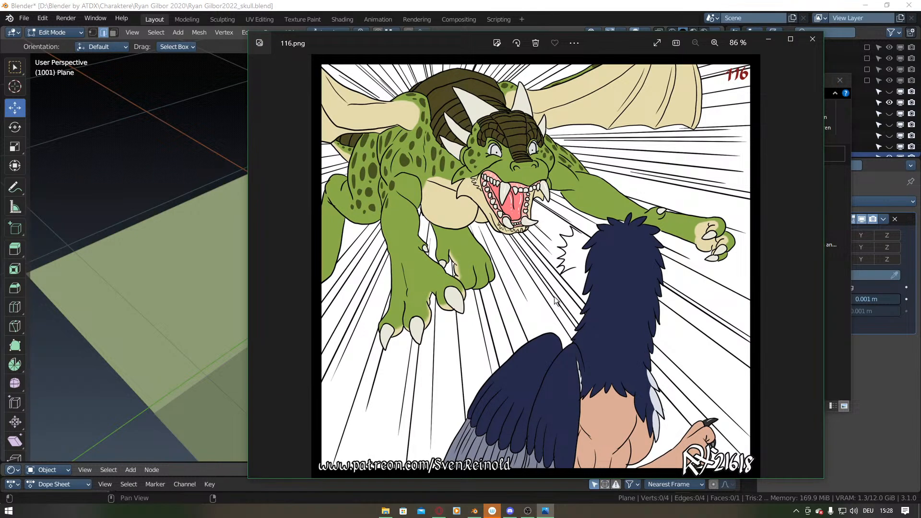
{"action": "scroll", "coordinate": [552, 294], "scroll_direction": "down", "scroll_amount": 1}
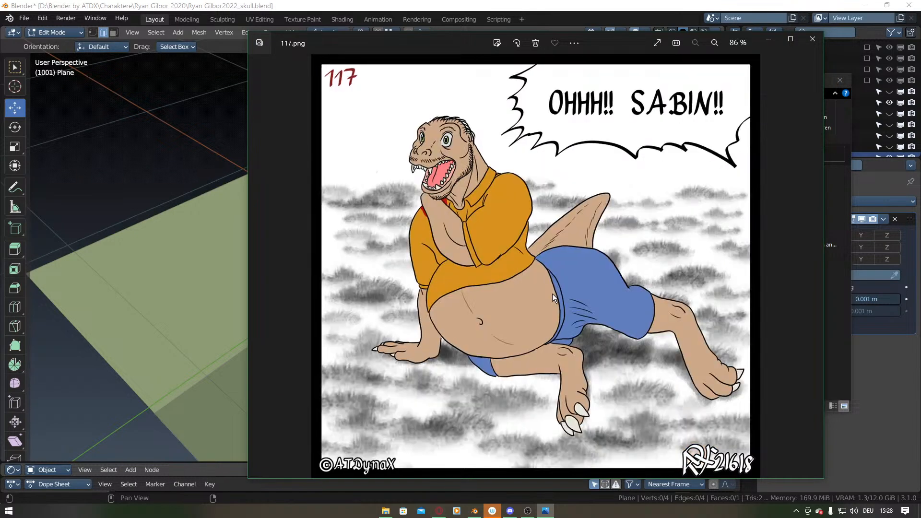
{"action": "scroll", "coordinate": [552, 293], "scroll_direction": "down", "scroll_amount": 1}
{"action": "scroll", "coordinate": [552, 294], "scroll_direction": "down", "scroll_amount": 1}
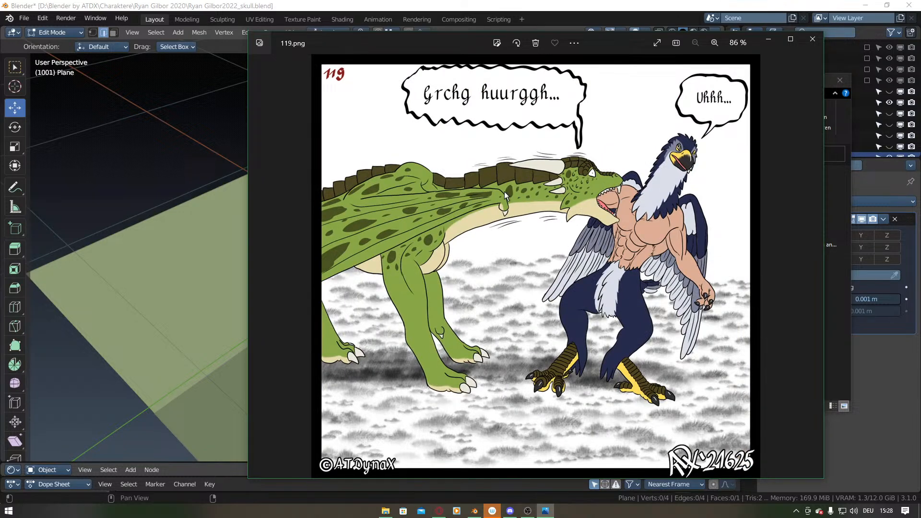
Go through comic pages 120.png to 136.png, close the image viewer and File Explorer, and return to Blender.
{"action": "scroll", "coordinate": [625, 272], "scroll_direction": "down", "scroll_amount": 2}
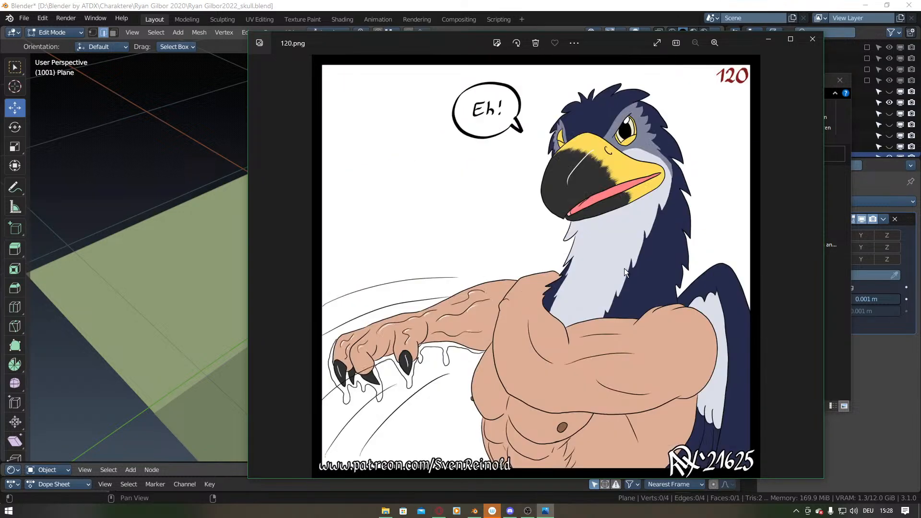
{"action": "scroll", "coordinate": [625, 272], "scroll_direction": "down", "scroll_amount": 1}
{"action": "scroll", "coordinate": [625, 272], "scroll_direction": "down", "scroll_amount": 1}
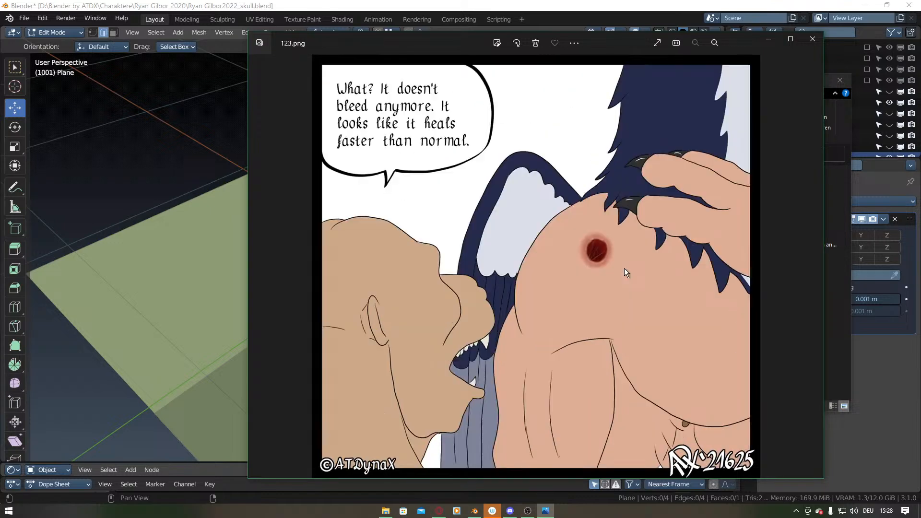
{"action": "scroll", "coordinate": [625, 273], "scroll_direction": "down", "scroll_amount": 1}
{"action": "scroll", "coordinate": [608, 288], "scroll_direction": "down", "scroll_amount": 1}
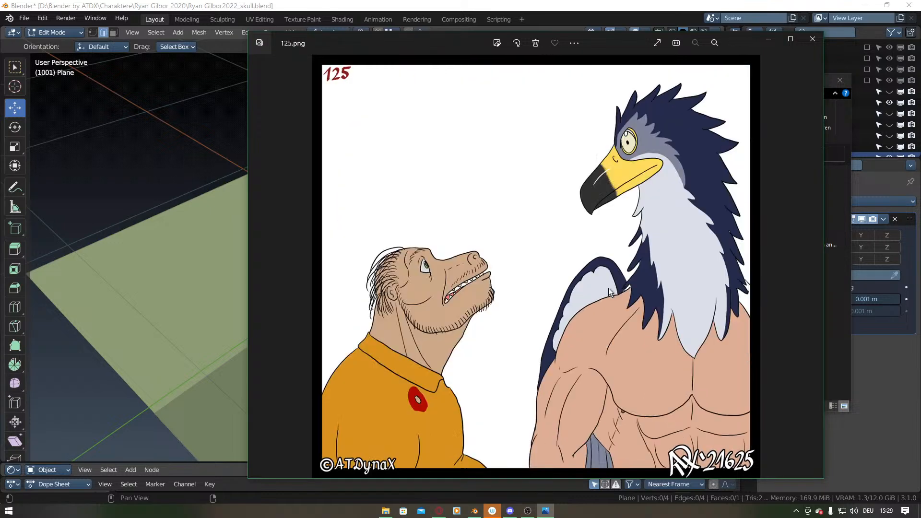
{"action": "scroll", "coordinate": [609, 288], "scroll_direction": "down", "scroll_amount": 2}
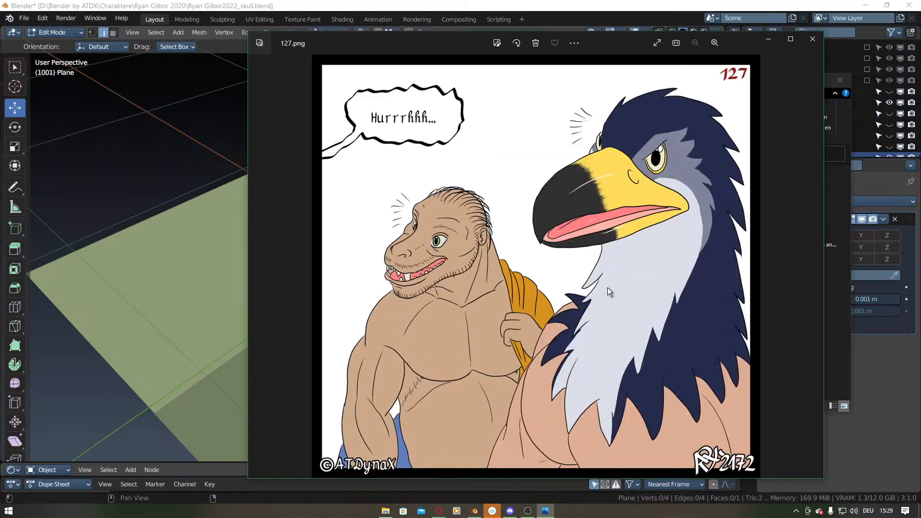
{"action": "scroll", "coordinate": [600, 286], "scroll_direction": "down", "scroll_amount": 1}
{"action": "scroll", "coordinate": [593, 286], "scroll_direction": "down", "scroll_amount": 2}
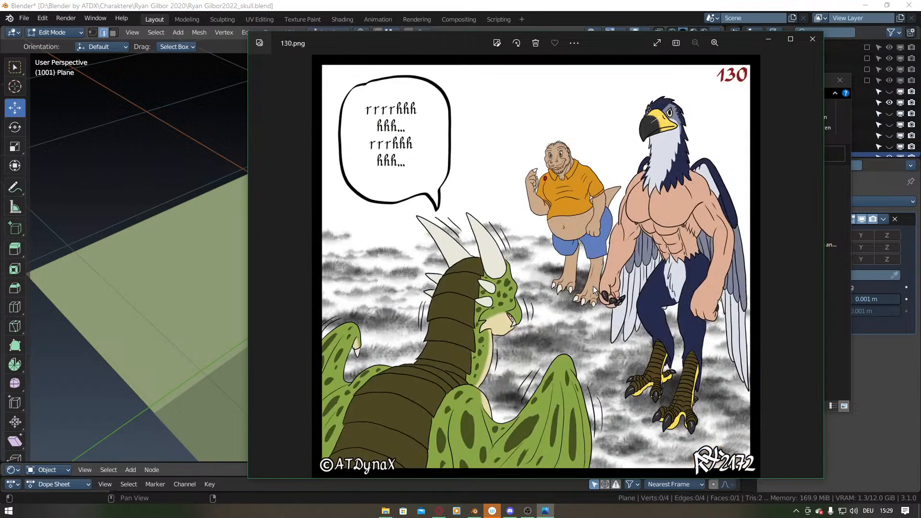
{"action": "scroll", "coordinate": [593, 286], "scroll_direction": "down", "scroll_amount": 1}
{"action": "scroll", "coordinate": [593, 286], "scroll_direction": "down", "scroll_amount": 2}
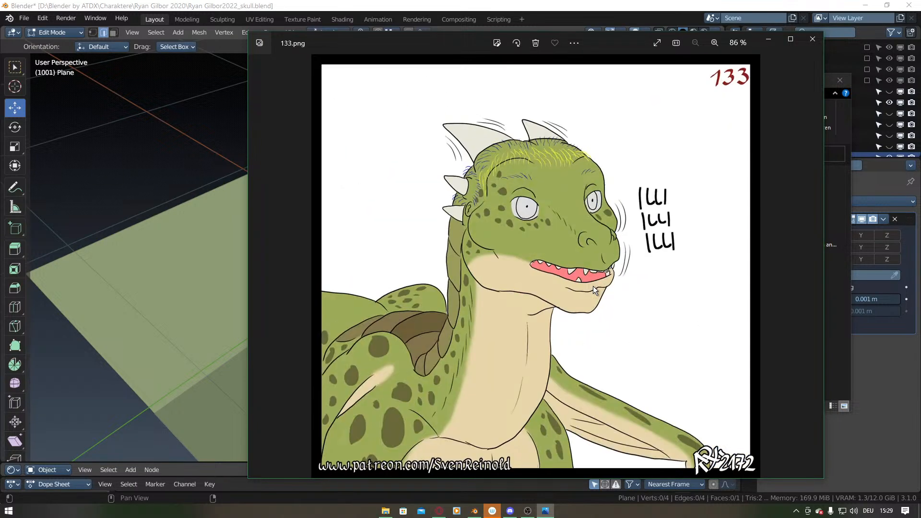
{"action": "scroll", "coordinate": [593, 286], "scroll_direction": "down", "scroll_amount": 3}
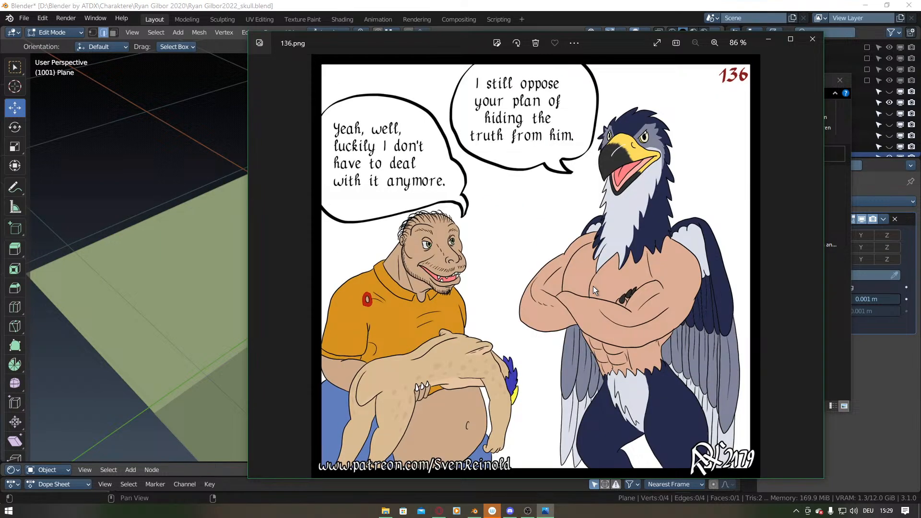
{"action": "scroll", "coordinate": [593, 286], "scroll_direction": "down", "scroll_amount": 1}
{"action": "left_click", "coordinate": [812, 39]}
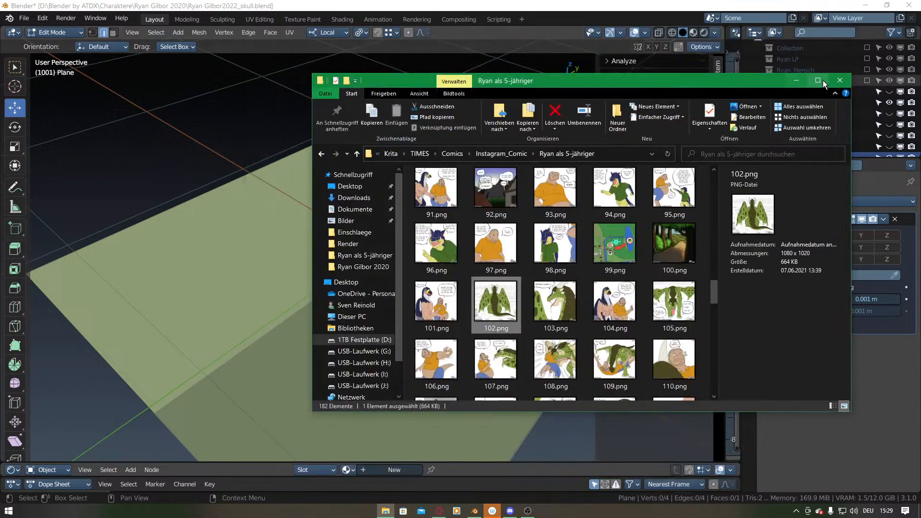
{"action": "left_click", "coordinate": [838, 85]}
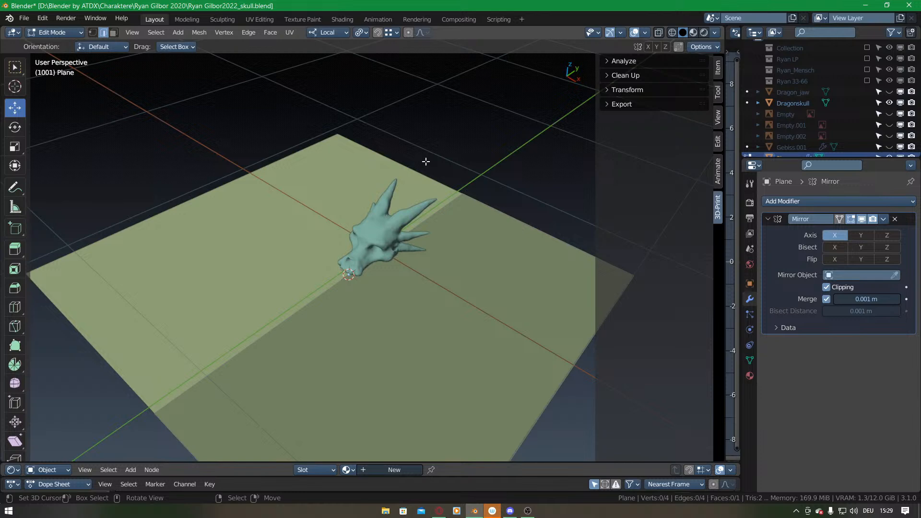
Set the snapping target to Face and enable snapping for editing the plane around the dragon skull.
{"action": "scroll", "coordinate": [420, 231], "scroll_direction": "down", "scroll_amount": 5}
{"action": "left_click", "coordinate": [386, 32]}
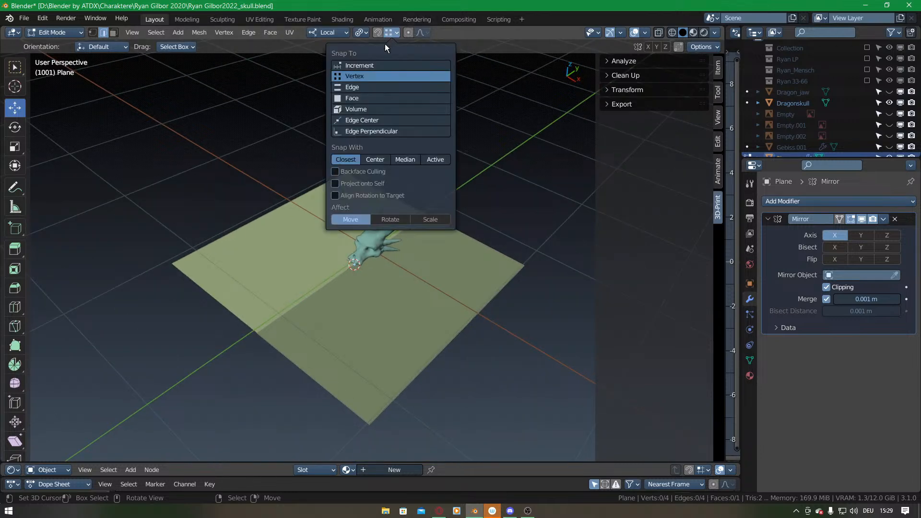
{"action": "left_click", "coordinate": [361, 98]}
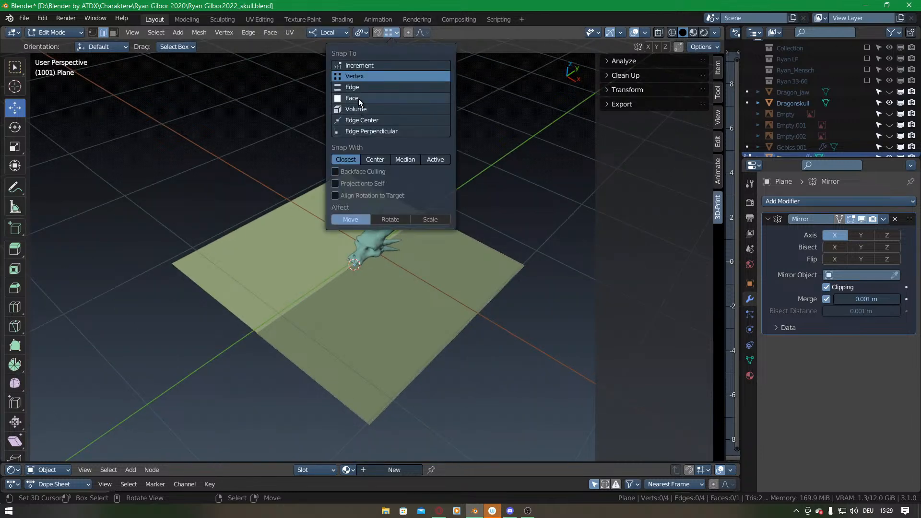
{"action": "left_click", "coordinate": [378, 32]}
{"action": "scroll", "coordinate": [499, 260], "scroll_direction": "up", "scroll_amount": 4}
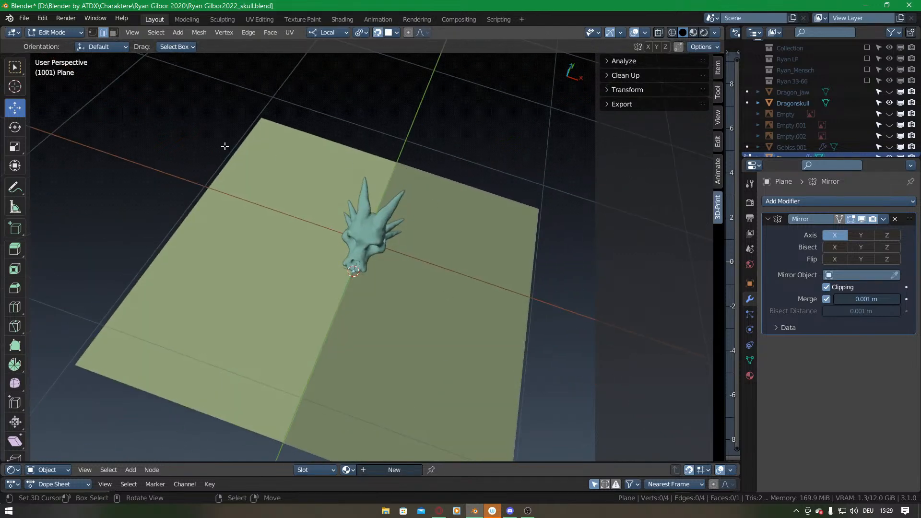
Enable vertex selection as well and move the plane's corners one by one onto the dragon skull's forehead.
{"action": "left_click", "coordinate": [92, 32], "text": "shift"}
{"action": "left_click_drag", "start_coordinate": [399, 163], "coordinate": [355, 300]}
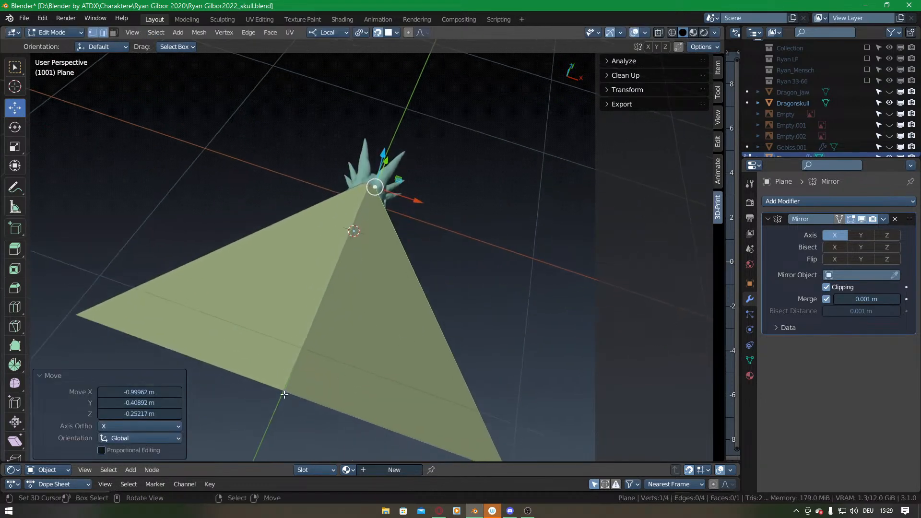
{"action": "key", "text": "g"}
{"action": "left_click", "coordinate": [358, 195]}
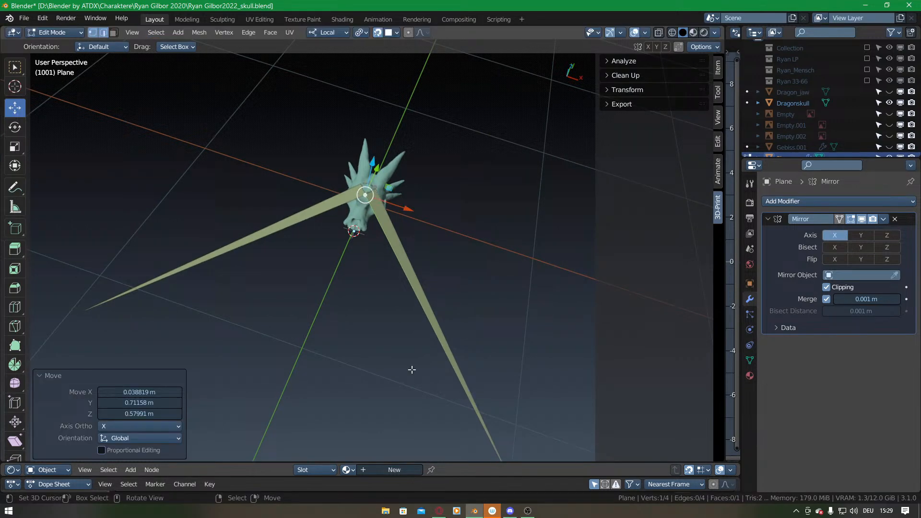
{"action": "middle_click_drag", "start_coordinate": [520, 436], "coordinate": [494, 419], "text": "shift"}
{"action": "key", "text": "g"}
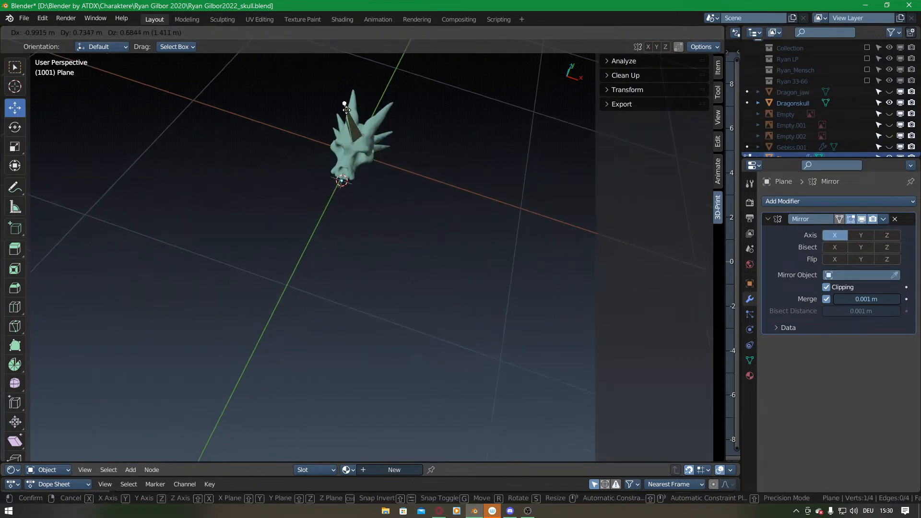
{"action": "left_click", "coordinate": [358, 148]}
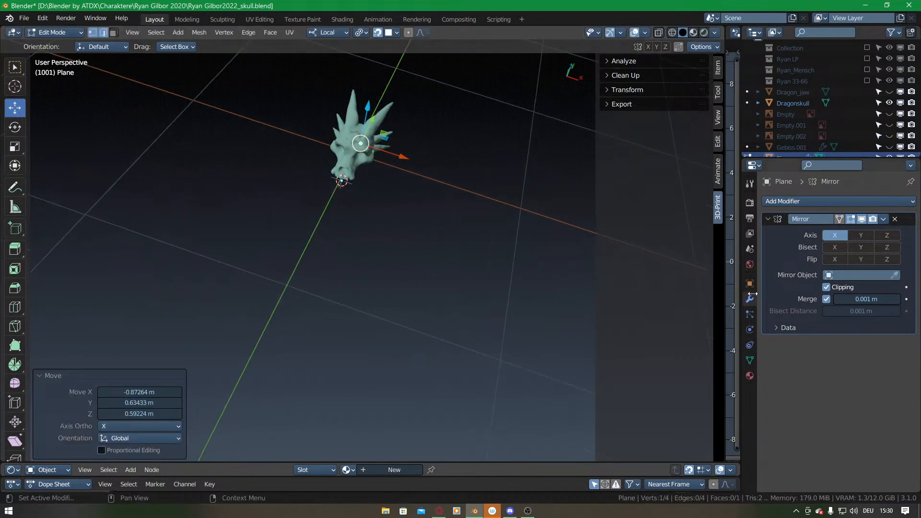
Set the plane to display In Front in its object viewport display settings.
{"action": "left_click", "coordinate": [750, 283]}
{"action": "scroll", "coordinate": [808, 335], "scroll_direction": "down", "scroll_amount": 2}
{"action": "scroll", "coordinate": [808, 335], "scroll_direction": "down", "scroll_amount": 5}
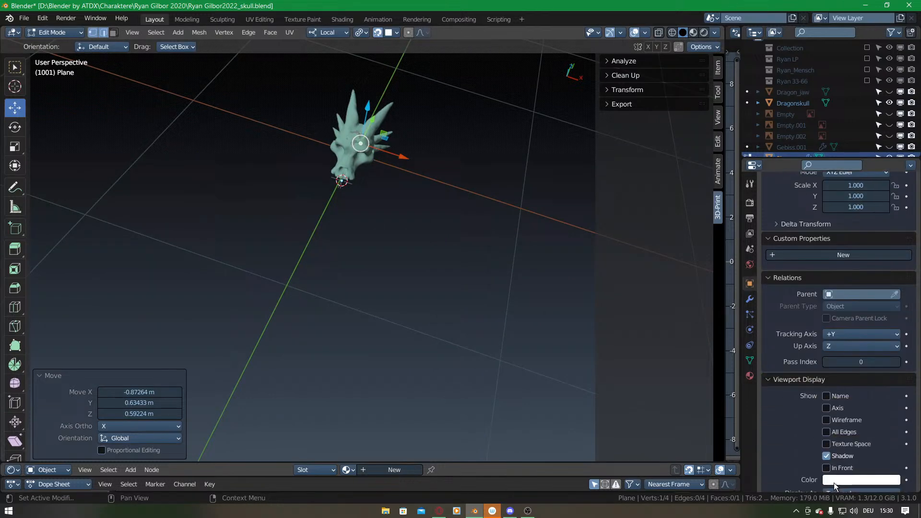
{"action": "middle_click_drag", "start_coordinate": [435, 159], "coordinate": [369, 272], "text": "shift"}
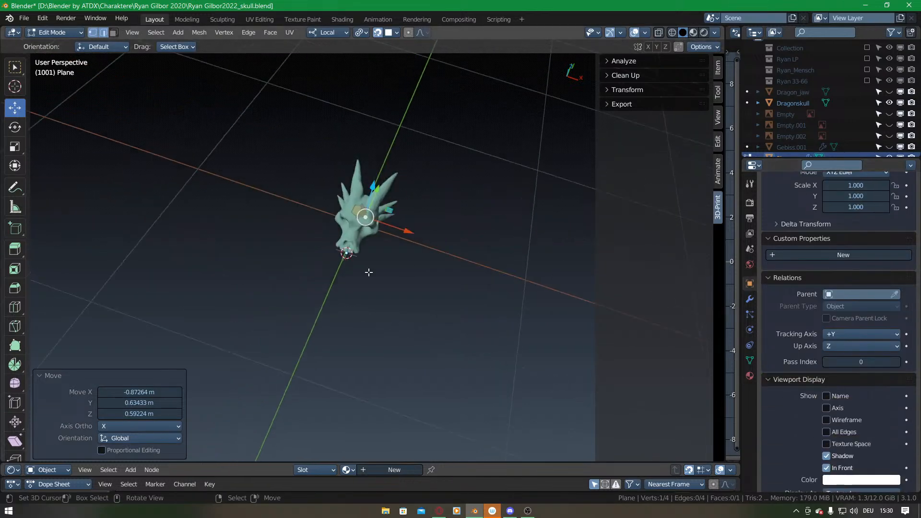
{"action": "scroll", "coordinate": [369, 272], "scroll_direction": "up", "scroll_amount": 5}
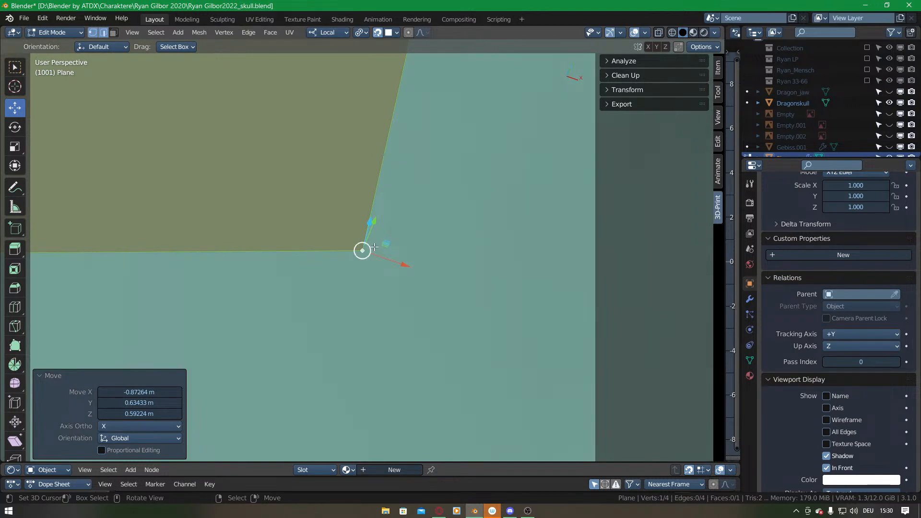
{"action": "scroll", "coordinate": [372, 259], "scroll_direction": "down", "scroll_amount": 5}
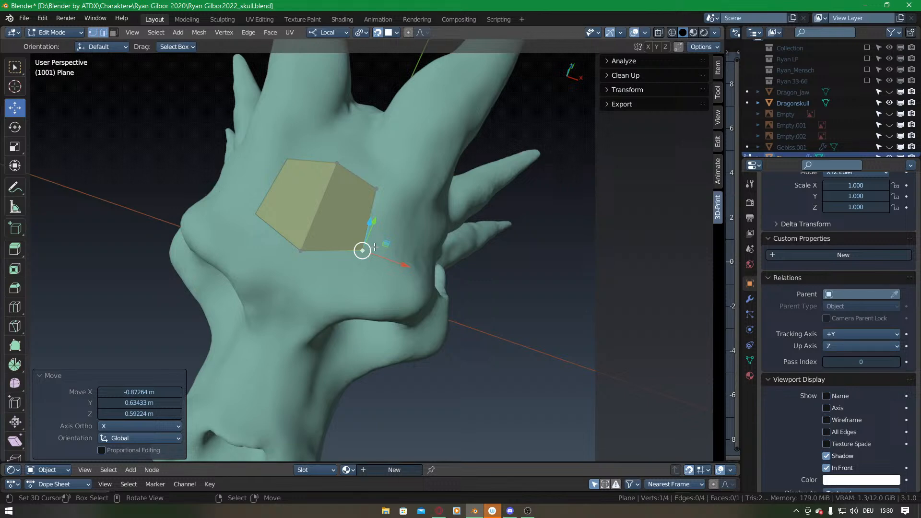
{"action": "left_click", "coordinate": [826, 166]}
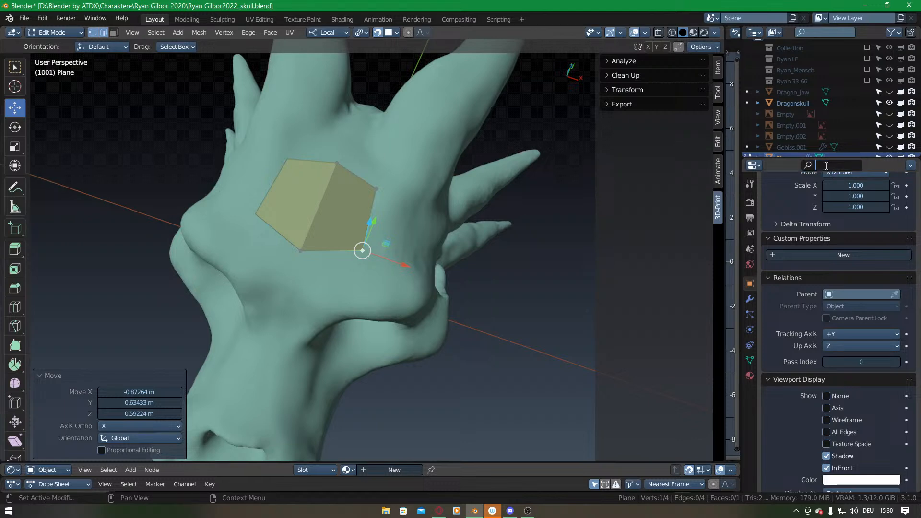
{"action": "type", "text": "Pur"}
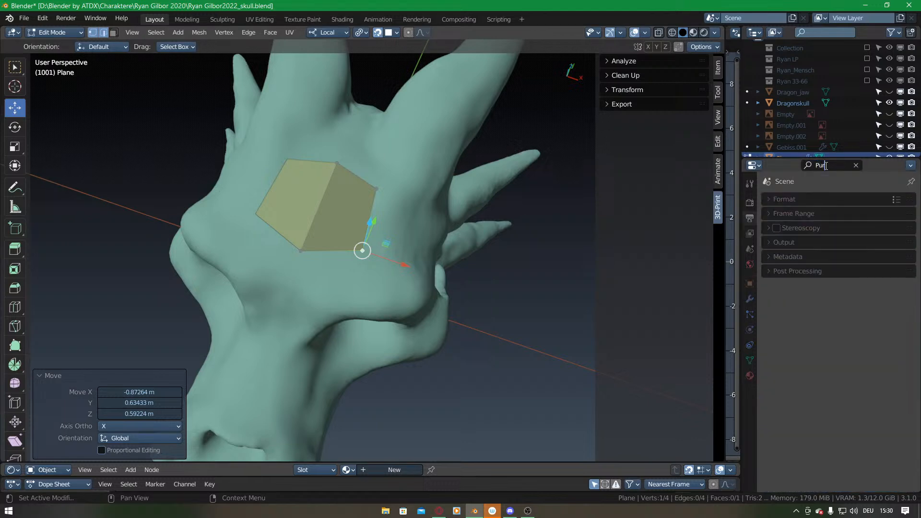
{"action": "type", "text": "anium"}
{"action": "left_click", "coordinate": [857, 166]}
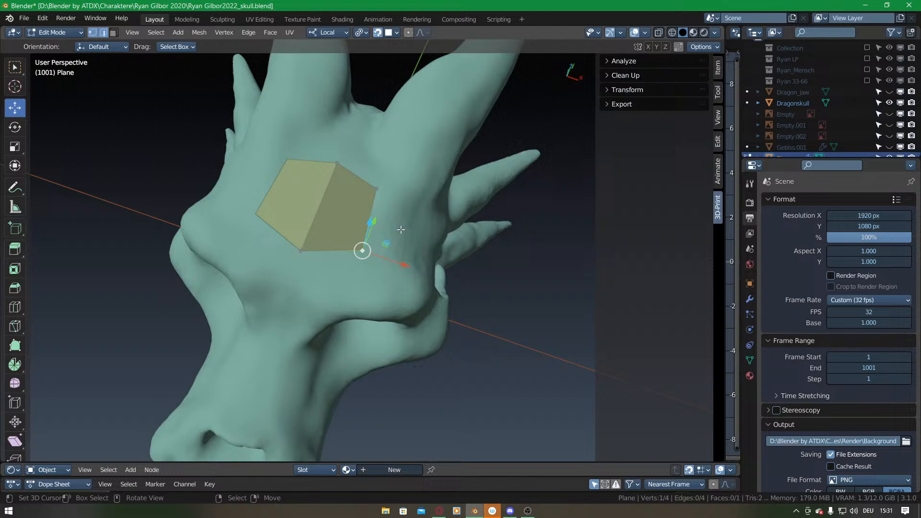
Use the Poly Build tool to nudge the plane's front midline vertex along the skull's forehead.
{"action": "middle_click_drag", "start_coordinate": [474, 171], "coordinate": [462, 179]}
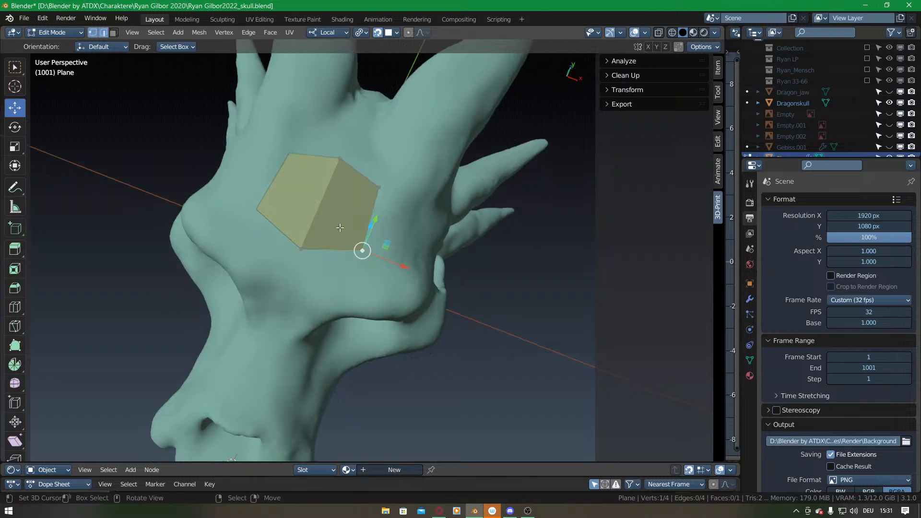
{"action": "right_click", "coordinate": [308, 237], "text": "shift"}
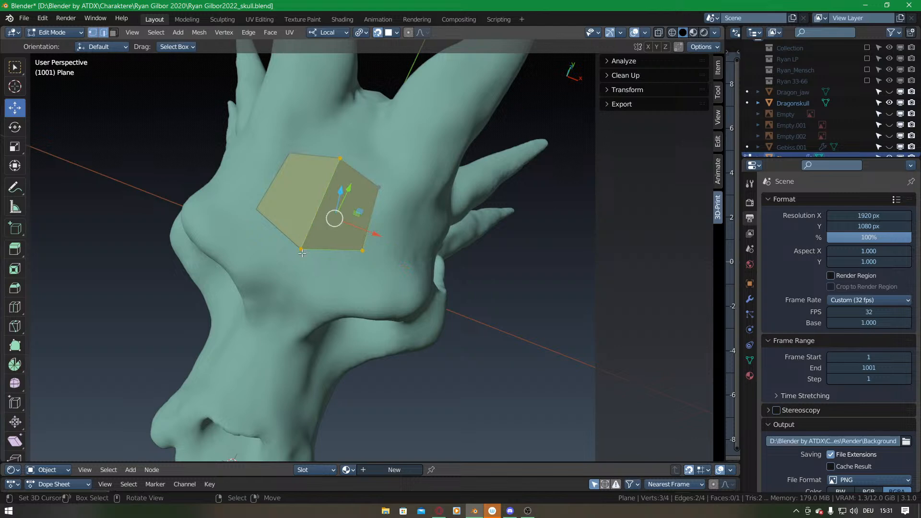
{"action": "left_click", "coordinate": [15, 345]}
{"action": "left_click", "coordinate": [308, 231]}
{"action": "middle_click_drag", "start_coordinate": [352, 225], "coordinate": [321, 238]}
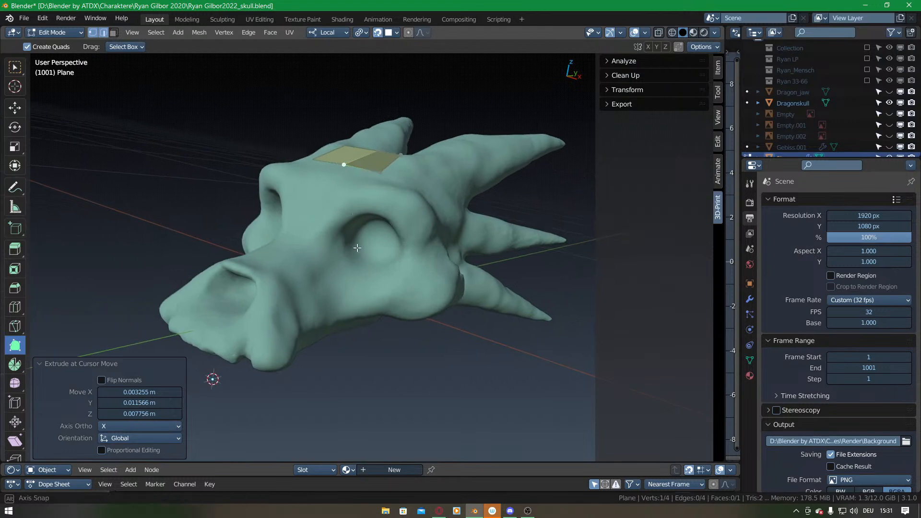
{"action": "scroll", "coordinate": [350, 264], "scroll_direction": "up", "scroll_amount": 3}
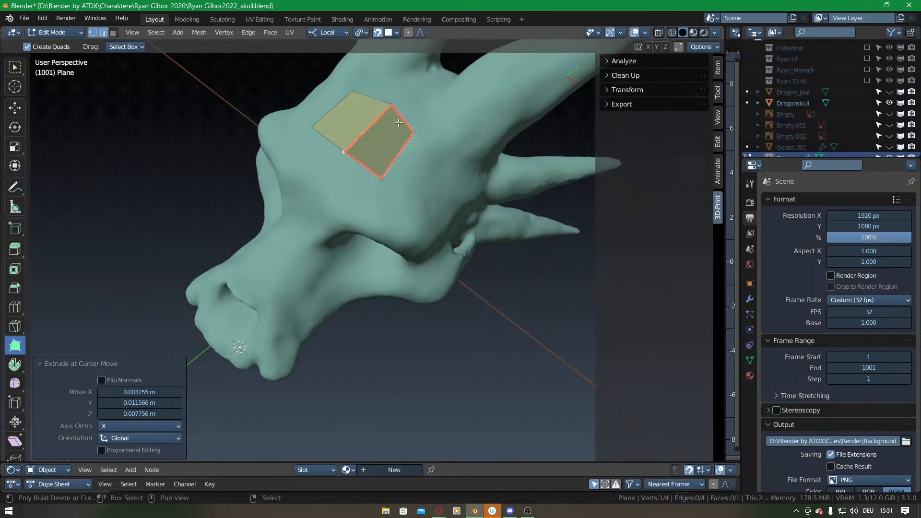
Move the whole face from the forehead onto the bridge of the snout and place its vertices on the surface.
{"action": "key", "text": "a"}
{"action": "middle_click_drag", "start_coordinate": [378, 183], "coordinate": [402, 199], "text": "shift"}
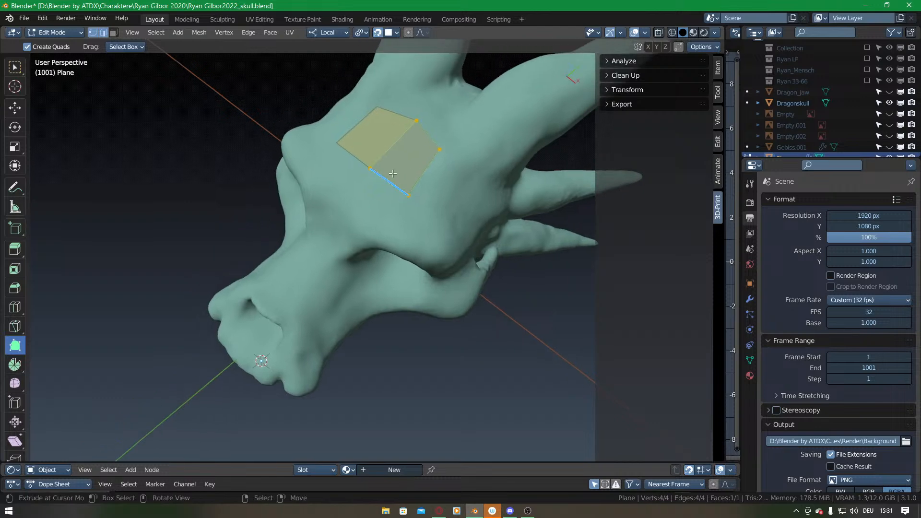
{"action": "key", "text": "g"}
{"action": "left_click", "coordinate": [292, 295]}
{"action": "left_click_drag", "start_coordinate": [306, 319], "coordinate": [297, 311]}
{"action": "left_click_drag", "start_coordinate": [325, 242], "coordinate": [317, 256]}
{"action": "middle_click_drag", "start_coordinate": [342, 270], "coordinate": [312, 276]}
{"action": "left_click_drag", "start_coordinate": [312, 277], "coordinate": [306, 356]}
{"action": "mouse_move", "coordinate": [307, 356]}
{"action": "middle_mouse_down"}
{"action": "mouse_move", "coordinate": [336, 223]}
{"action": "mouse_move", "coordinate": [351, 252]}
{"action": "mouse_move", "coordinate": [370, 251]}
{"action": "mouse_move", "coordinate": [397, 211]}
{"action": "mouse_move", "coordinate": [349, 231]}
{"action": "mouse_move", "coordinate": [373, 210]}
{"action": "middle_mouse_up"}
Turn on backface culling and extrude the face's side edge into a band around the snout to the underside midline, aligning its end vertices.
{"action": "left_click", "coordinate": [714, 32]}
{"action": "left_click", "coordinate": [645, 238]}
{"action": "key", "text": "e"}
{"action": "left_click", "coordinate": [356, 239]}
{"action": "key", "text": "e"}
{"action": "left_click", "coordinate": [355, 238]}
{"action": "key", "text": "e"}
{"action": "left_click", "coordinate": [347, 248]}
{"action": "key", "text": "e"}
{"action": "left_click", "coordinate": [331, 248]}
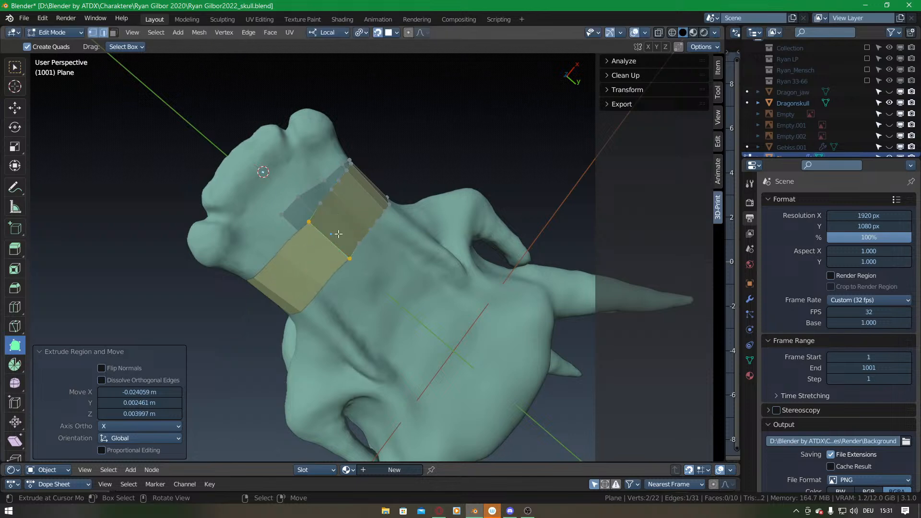
{"action": "left_click_drag", "start_coordinate": [315, 231], "coordinate": [315, 229]}
{"action": "left_click_drag", "start_coordinate": [349, 256], "coordinate": [350, 259]}
Extend a strip of faces from the band's underside forward along the midline toward the snout's tip.
{"action": "middle_click_drag", "start_coordinate": [347, 181], "coordinate": [348, 267]}
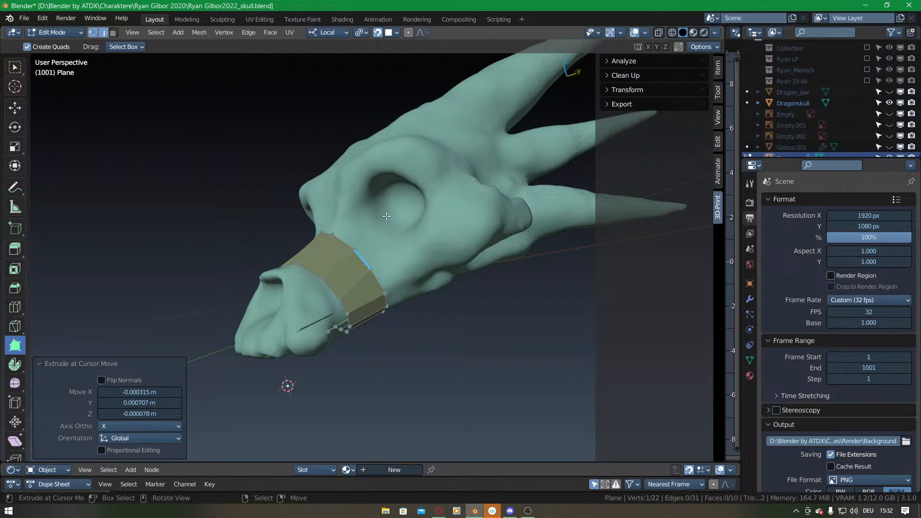
{"action": "middle_click_drag", "start_coordinate": [388, 219], "coordinate": [360, 144]}
{"action": "middle_click_drag", "start_coordinate": [360, 260], "coordinate": [394, 257], "text": "ctrl"}
{"action": "middle_click_drag", "start_coordinate": [393, 257], "coordinate": [392, 294]}
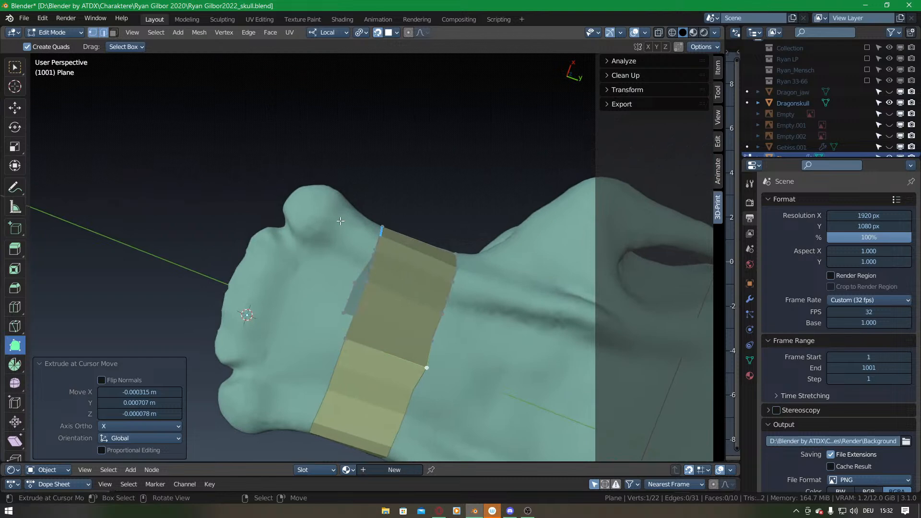
{"action": "middle_click_drag", "start_coordinate": [342, 325], "coordinate": [302, 296]}
{"action": "left_click_drag", "start_coordinate": [298, 292], "coordinate": [267, 282]}
{"action": "middle_click_drag", "start_coordinate": [266, 280], "coordinate": [267, 263]}
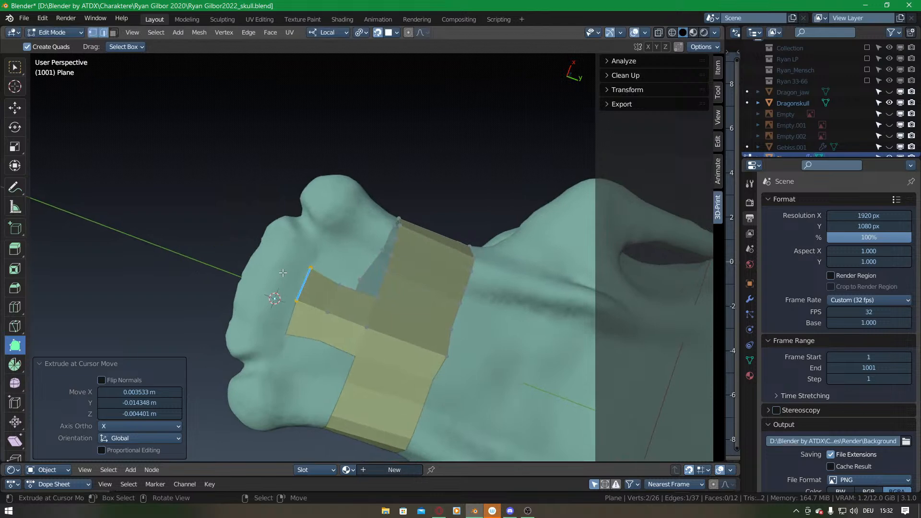
{"action": "left_click_drag", "start_coordinate": [274, 273], "coordinate": [233, 250]}
{"action": "middle_click_drag", "start_coordinate": [233, 250], "coordinate": [296, 275]}
{"action": "left_click_drag", "start_coordinate": [294, 286], "coordinate": [281, 281]}
Continue the midline strip around the snout's tip and up its front into the nasal opening.
{"action": "middle_click_drag", "start_coordinate": [275, 257], "coordinate": [369, 246]}
{"action": "middle_click_drag", "start_coordinate": [456, 218], "coordinate": [405, 350]}
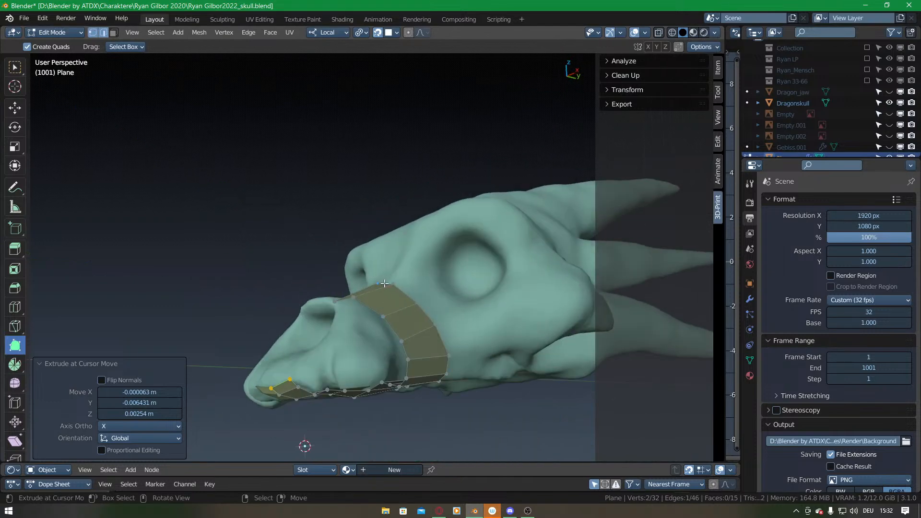
{"action": "middle_click_drag", "start_coordinate": [372, 244], "coordinate": [406, 191]}
{"action": "middle_click_drag", "start_coordinate": [393, 232], "coordinate": [439, 240]}
{"action": "middle_click_drag", "start_coordinate": [362, 333], "coordinate": [354, 272], "text": "ctrl"}
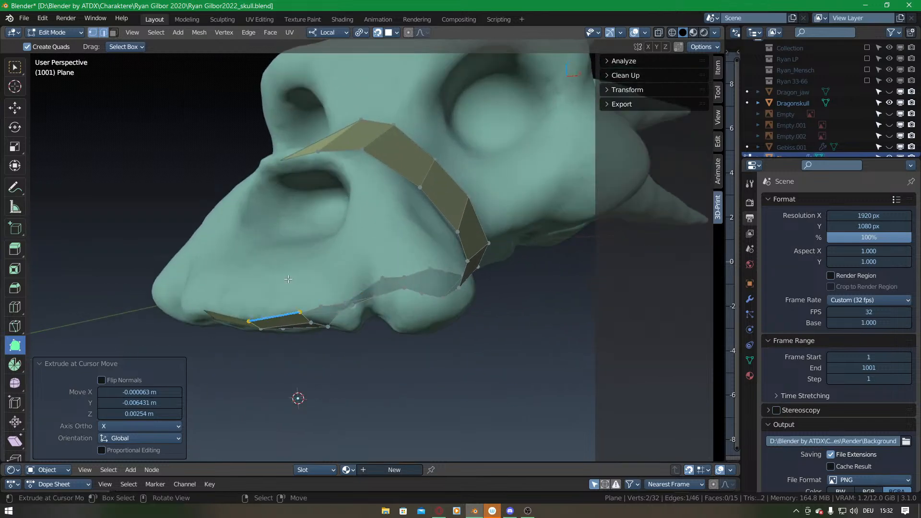
{"action": "left_click_drag", "start_coordinate": [273, 282], "coordinate": [272, 252]}
{"action": "left_click_drag", "start_coordinate": [249, 295], "coordinate": [274, 240]}
{"action": "middle_click_drag", "start_coordinate": [274, 240], "coordinate": [325, 269]}
{"action": "left_click_drag", "start_coordinate": [292, 245], "coordinate": [298, 210]}
{"action": "mouse_move", "coordinate": [299, 212]}
{"action": "middle_mouse_down"}
{"action": "mouse_move", "coordinate": [311, 225]}
{"action": "mouse_move", "coordinate": [314, 216]}
{"action": "middle_mouse_up"}
{"action": "left_click_drag", "start_coordinate": [307, 230], "coordinate": [310, 164]}
{"action": "middle_click_drag", "start_coordinate": [310, 166], "coordinate": [314, 189], "text": "shift"}
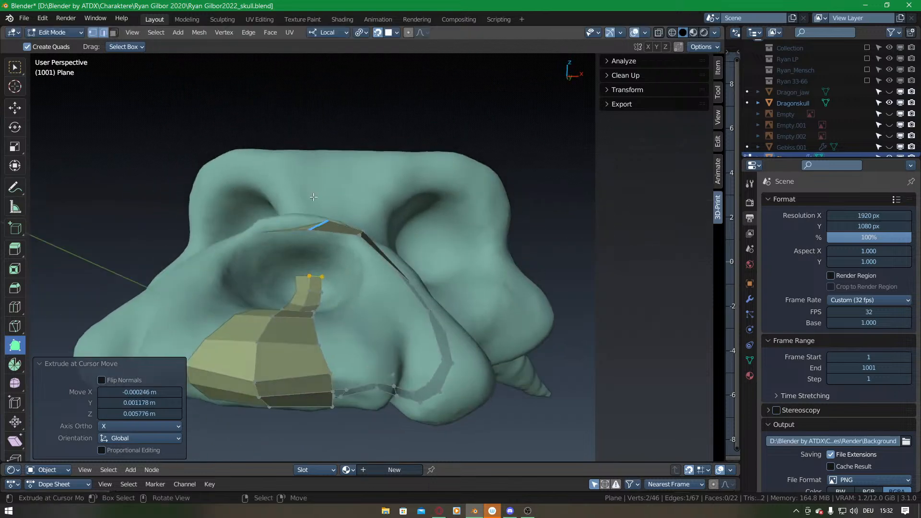
Extrude the midline strip up through the nasal opening and close it to the band on the snout's bridge.
{"action": "left_click_drag", "start_coordinate": [315, 257], "coordinate": [313, 231]}
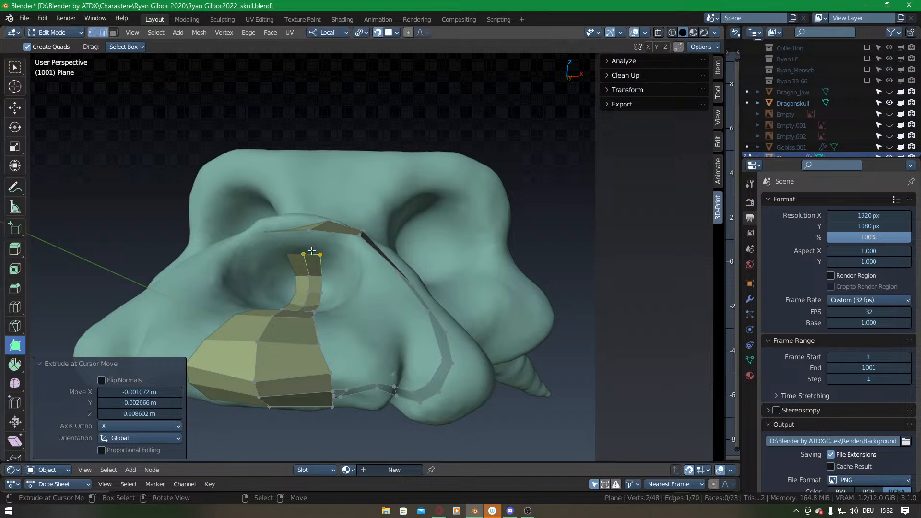
{"action": "key", "text": "e"}
{"action": "left_click", "coordinate": [321, 247]}
{"action": "middle_click_drag", "start_coordinate": [321, 246], "coordinate": [333, 231]}
{"action": "key", "text": "e"}
{"action": "left_click", "coordinate": [325, 246]}
{"action": "key", "text": "e"}
{"action": "left_click", "coordinate": [322, 241]}
{"action": "key", "text": "e"}
{"action": "left_click", "coordinate": [310, 248]}
{"action": "key", "text": "f"}
{"action": "key", "text": "alt+a"}
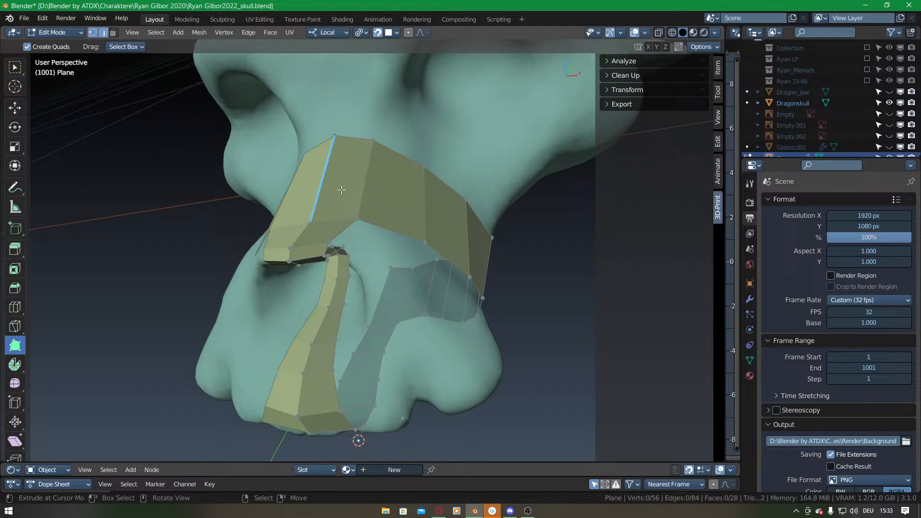
Extrude a branch of faces from the midline strip sideways along the inner wall of the nasal opening.
{"action": "middle_click_drag", "start_coordinate": [348, 243], "coordinate": [327, 287]}
{"action": "mouse_move", "coordinate": [327, 286]}
{"action": "left_mouse_down"}
{"action": "mouse_move", "coordinate": [331, 296]}
{"action": "mouse_move", "coordinate": [335, 290]}
{"action": "left_mouse_up"}
{"action": "middle_click_drag", "start_coordinate": [335, 289], "coordinate": [337, 300]}
{"action": "left_click_drag", "start_coordinate": [336, 300], "coordinate": [379, 274]}
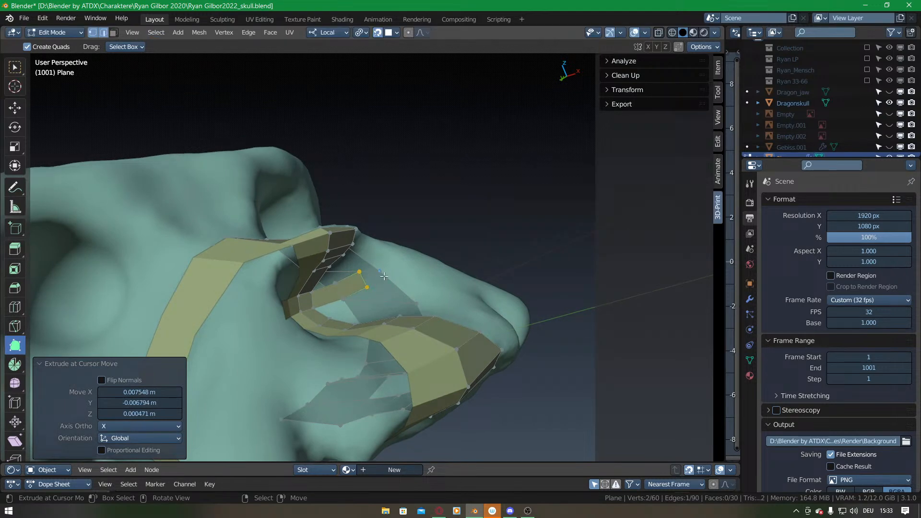
{"action": "key", "text": "e"}
{"action": "left_click", "coordinate": [394, 264]}
{"action": "left_click_drag", "start_coordinate": [388, 271], "coordinate": [394, 267]}
Add quads inside the nasal opening and fill the gaps between the side branch and the upper strip.
{"action": "middle_click_drag", "start_coordinate": [394, 267], "coordinate": [353, 244]}
{"action": "left_click_drag", "start_coordinate": [317, 286], "coordinate": [330, 253], "text": "ctrl"}
{"action": "right_click", "coordinate": [322, 280]}
{"action": "key", "text": "f"}
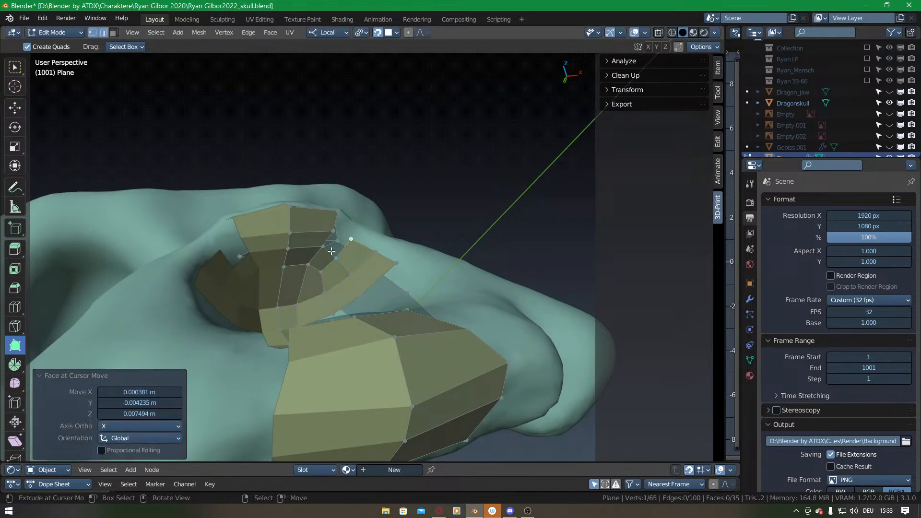
{"action": "key", "text": "f"}
{"action": "middle_click_drag", "start_coordinate": [339, 255], "coordinate": [304, 244]}
{"action": "left_click_drag", "start_coordinate": [314, 245], "coordinate": [337, 256], "text": "ctrl"}
{"action": "right_click", "coordinate": [317, 255]}
{"action": "key", "text": "f"}
{"action": "middle_click_drag", "start_coordinate": [319, 257], "coordinate": [323, 281]}
{"action": "left_click_drag", "start_coordinate": [323, 281], "coordinate": [356, 286], "text": "ctrl"}
{"action": "key", "text": "ctrl+z"}
Insert a loop cut across the midline strip just below the nasal opening and shift it slightly.
{"action": "key", "text": "ctrl+r"}
{"action": "left_click", "coordinate": [321, 317]}
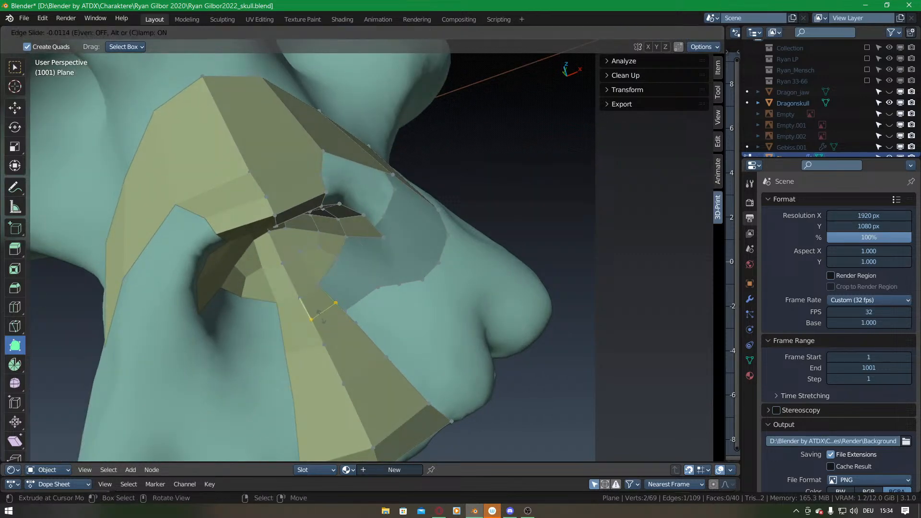
{"action": "left_click", "coordinate": [324, 315]}
{"action": "key", "text": "g"}
{"action": "left_click", "coordinate": [330, 302]}
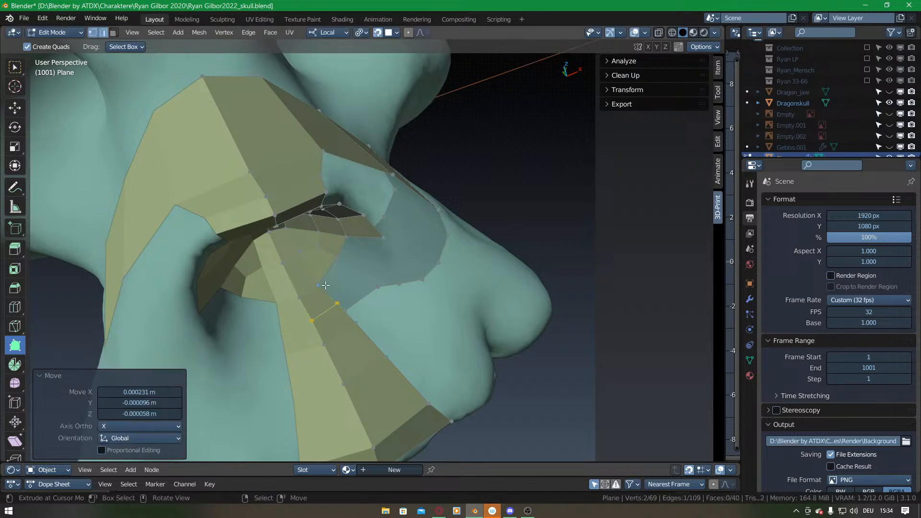
Fill faces between the midline strip and the lower rim of the nasal opening, and adjust the rim vertices.
{"action": "left_click_drag", "start_coordinate": [324, 283], "coordinate": [361, 274], "text": "ctrl"}
{"action": "left_click", "coordinate": [341, 246]}
{"action": "key", "text": "f"}
{"action": "middle_click_drag", "start_coordinate": [326, 277], "coordinate": [424, 216]}
{"action": "left_click_drag", "start_coordinate": [402, 224], "coordinate": [391, 235]}
{"action": "left_click_drag", "start_coordinate": [365, 266], "coordinate": [377, 263]}
{"action": "middle_click_drag", "start_coordinate": [376, 263], "coordinate": [358, 267]}
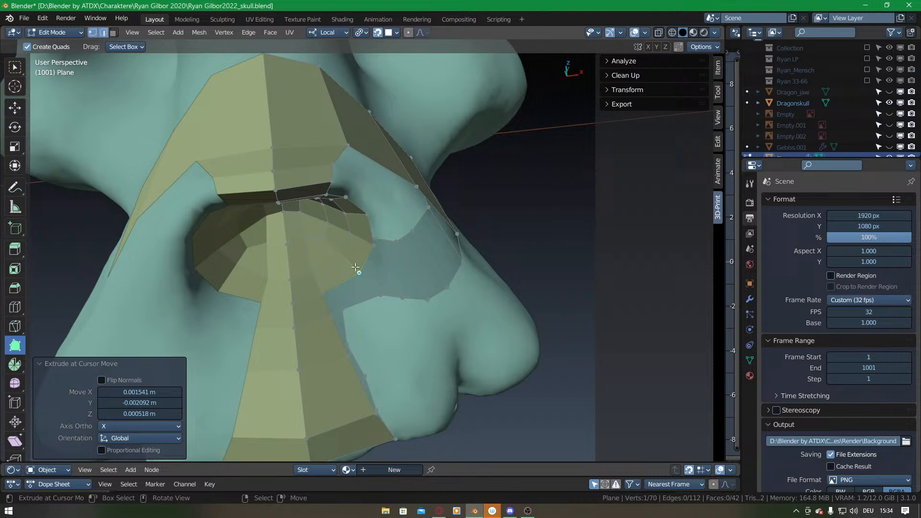
Add an outer row of quads around the side of the nasal opening and fill the remaining gap in it.
{"action": "middle_click_drag", "start_coordinate": [349, 266], "coordinate": [343, 177]}
{"action": "left_click_drag", "start_coordinate": [321, 181], "coordinate": [344, 172], "text": "ctrl"}
{"action": "left_click_drag", "start_coordinate": [340, 186], "coordinate": [373, 191], "text": "ctrl"}
{"action": "left_click_drag", "start_coordinate": [365, 201], "coordinate": [390, 230], "text": "ctrl"}
{"action": "left_click_drag", "start_coordinate": [325, 289], "coordinate": [370, 275], "text": "ctrl"}
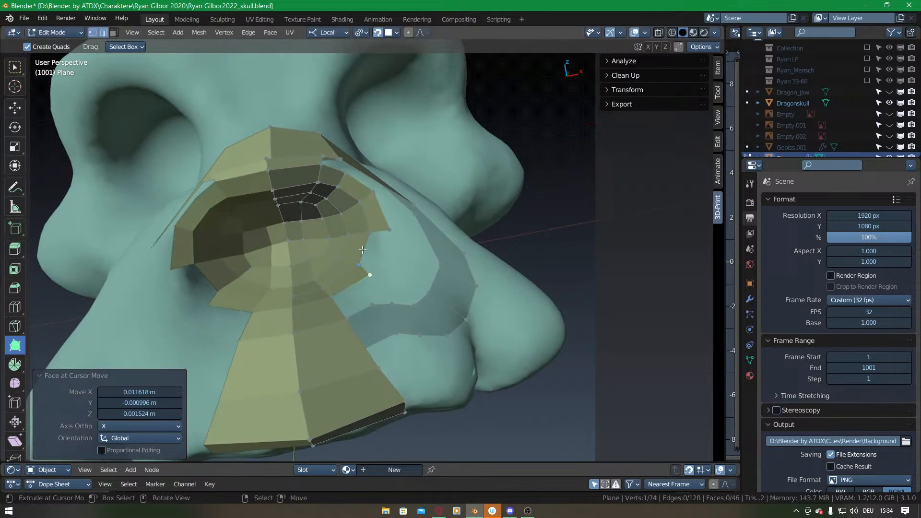
{"action": "right_click", "coordinate": [366, 247]}
{"action": "key", "text": "f"}
Reposition the vertices around the nasal opening's rim to follow the skull's surface evenly.
{"action": "middle_click_drag", "start_coordinate": [356, 231], "coordinate": [394, 292]}
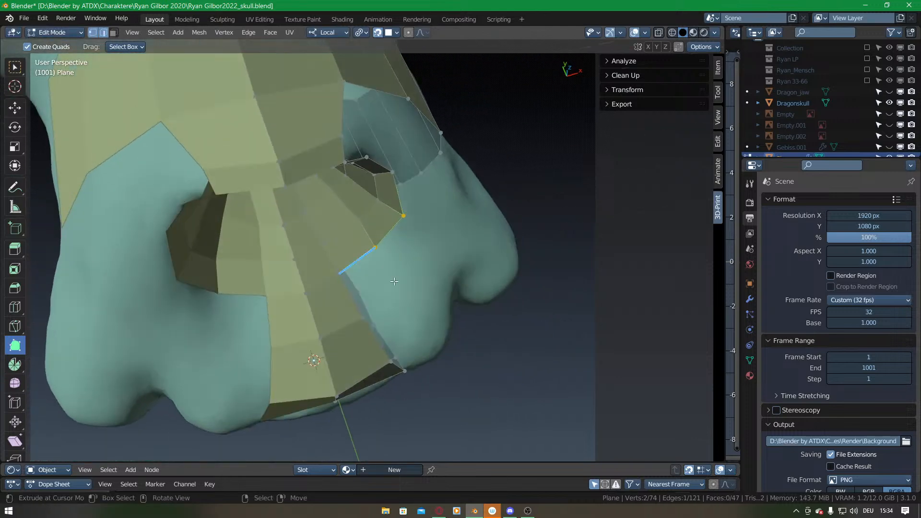
{"action": "left_click", "coordinate": [371, 226], "text": "ctrl"}
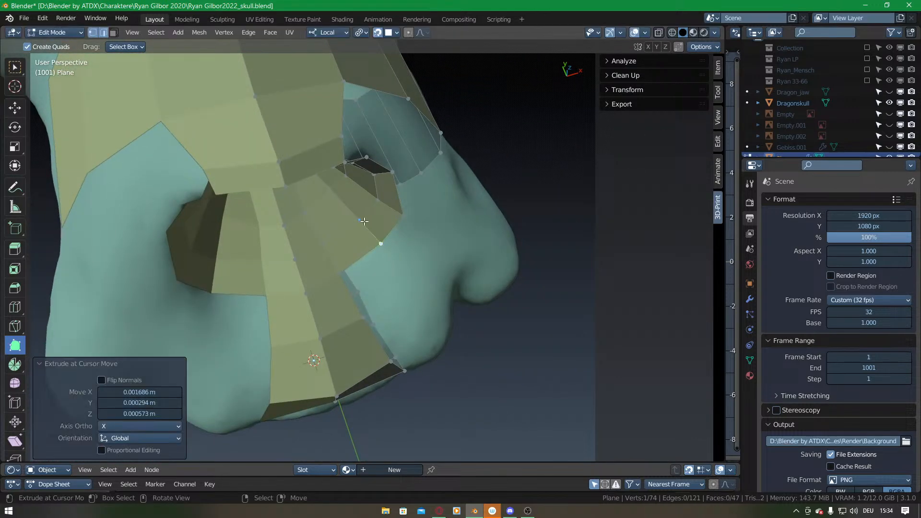
{"action": "left_click", "coordinate": [331, 194], "text": "ctrl"}
{"action": "mouse_move", "coordinate": [357, 236]}
{"action": "middle_mouse_down"}
{"action": "mouse_move", "coordinate": [366, 278]}
{"action": "mouse_move", "coordinate": [359, 253]}
{"action": "middle_mouse_up"}
{"action": "middle_click_drag", "start_coordinate": [374, 199], "coordinate": [360, 253]}
{"action": "middle_click_drag", "start_coordinate": [336, 183], "coordinate": [359, 216]}
{"action": "left_click_drag", "start_coordinate": [369, 231], "coordinate": [361, 231]}
{"action": "middle_click_drag", "start_coordinate": [364, 225], "coordinate": [291, 207]}
{"action": "left_click_drag", "start_coordinate": [291, 207], "coordinate": [370, 252]}
{"action": "middle_click_drag", "start_coordinate": [370, 252], "coordinate": [379, 235]}
{"action": "left_click_drag", "start_coordinate": [378, 238], "coordinate": [393, 251], "text": "ctrl"}
{"action": "key", "text": "ctrl+z"}
Add three quads down the front of the snout beside the midline strip, below the nasal opening.
{"action": "mouse_move", "coordinate": [393, 251]}
{"action": "middle_mouse_down"}
{"action": "mouse_move", "coordinate": [394, 297]}
{"action": "mouse_move", "coordinate": [365, 245]}
{"action": "mouse_move", "coordinate": [393, 247]}
{"action": "middle_mouse_up"}
{"action": "left_click_drag", "start_coordinate": [320, 257], "coordinate": [365, 270], "text": "ctrl"}
{"action": "middle_click_drag", "start_coordinate": [364, 270], "coordinate": [351, 305]}
{"action": "left_click_drag", "start_coordinate": [340, 262], "coordinate": [395, 250], "text": "ctrl"}
{"action": "middle_click_drag", "start_coordinate": [395, 250], "coordinate": [354, 265]}
{"action": "left_click_drag", "start_coordinate": [356, 268], "coordinate": [394, 294], "text": "ctrl"}
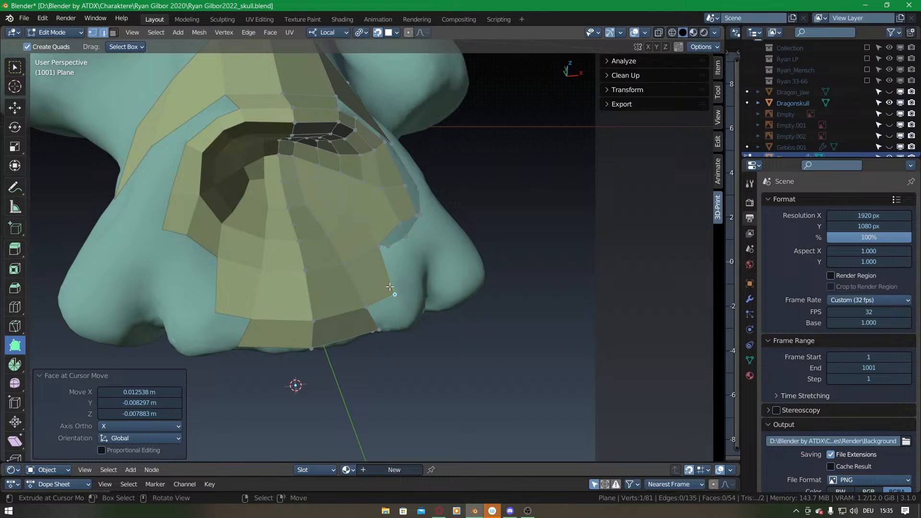
Shift vertices of the new faces on the snout's front toward the midline, undoing the last move.
{"action": "middle_click_drag", "start_coordinate": [393, 219], "coordinate": [331, 247]}
{"action": "scroll", "coordinate": [345, 269], "scroll_direction": "up", "scroll_amount": 2}
{"action": "left_click_drag", "start_coordinate": [331, 247], "coordinate": [312, 250]}
{"action": "middle_click_drag", "start_coordinate": [324, 253], "coordinate": [334, 213]}
{"action": "left_click_drag", "start_coordinate": [341, 243], "coordinate": [316, 177]}
{"action": "left_click_drag", "start_coordinate": [334, 281], "coordinate": [317, 276]}
{"action": "key", "text": "ctrl+z"}
Even out the spacing of the inner and outer vertex columns on the side of the snout's front.
{"action": "middle_click_drag", "start_coordinate": [316, 276], "coordinate": [336, 240]}
{"action": "left_click_drag", "start_coordinate": [336, 241], "coordinate": [309, 240]}
{"action": "left_click_drag", "start_coordinate": [312, 317], "coordinate": [306, 311]}
{"action": "left_click_drag", "start_coordinate": [319, 188], "coordinate": [314, 190]}
{"action": "middle_click_drag", "start_coordinate": [315, 191], "coordinate": [327, 248]}
{"action": "left_click_drag", "start_coordinate": [349, 267], "coordinate": [325, 270]}
{"action": "middle_click_drag", "start_coordinate": [321, 226], "coordinate": [329, 279]}
{"action": "left_click_drag", "start_coordinate": [358, 293], "coordinate": [331, 300]}
{"action": "left_click_drag", "start_coordinate": [343, 344], "coordinate": [338, 347]}
{"action": "right_click", "coordinate": [332, 300]}
Add three quads beside the midline strip around the snout's tip and onto its underside.
{"action": "middle_click_drag", "start_coordinate": [332, 300], "coordinate": [323, 270]}
{"action": "left_click_drag", "start_coordinate": [303, 264], "coordinate": [361, 292]}
{"action": "middle_click_drag", "start_coordinate": [360, 292], "coordinate": [358, 246]}
{"action": "left_click_drag", "start_coordinate": [308, 228], "coordinate": [358, 253]}
{"action": "middle_click_drag", "start_coordinate": [314, 271], "coordinate": [322, 203]}
{"action": "left_click_drag", "start_coordinate": [312, 170], "coordinate": [360, 232], "text": "ctrl"}
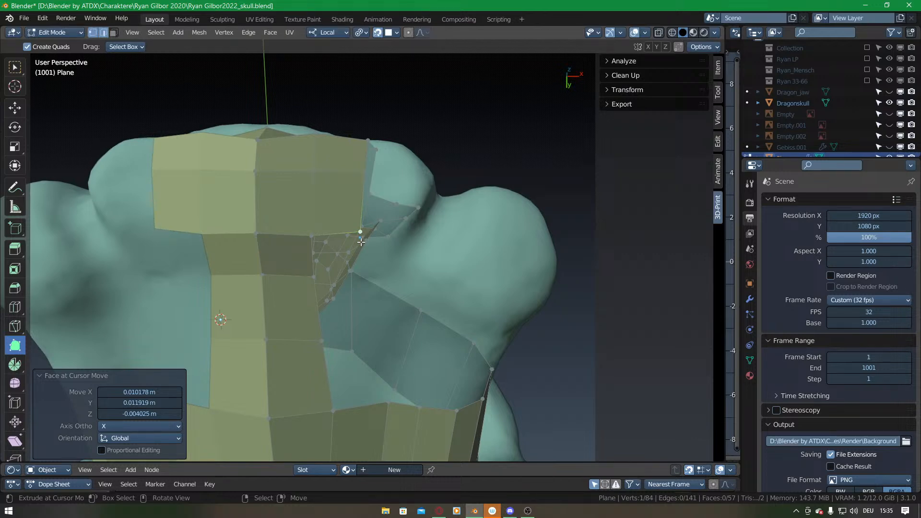
Add one quad at the outer end of the face row below the snout's tip, beside the midline strip.
{"action": "middle_click_drag", "start_coordinate": [361, 242], "coordinate": [345, 217]}
{"action": "left_click_drag", "start_coordinate": [308, 206], "coordinate": [355, 235], "text": "ctrl"}
{"action": "middle_click_drag", "start_coordinate": [355, 235], "coordinate": [398, 219]}
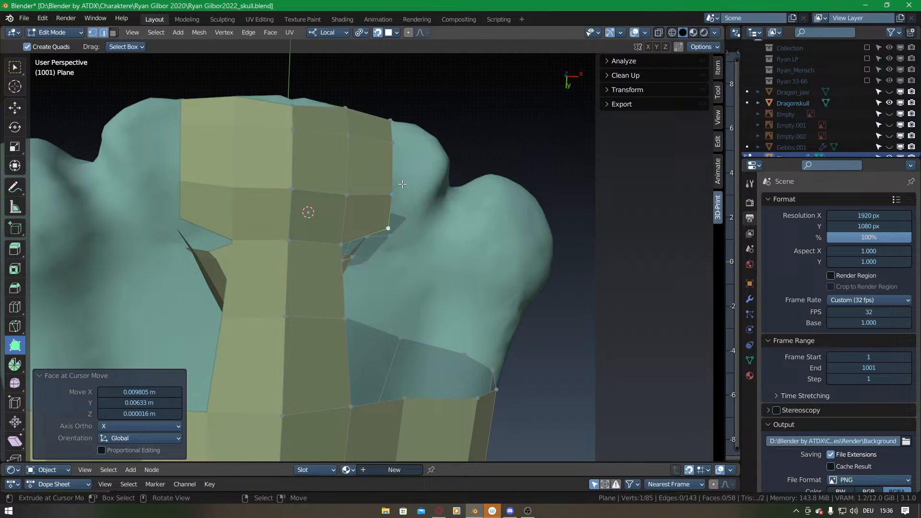
Insert two horizontal loop cuts across the two-face-wide side of the snout's front.
{"action": "middle_click_drag", "start_coordinate": [383, 206], "coordinate": [349, 286]}
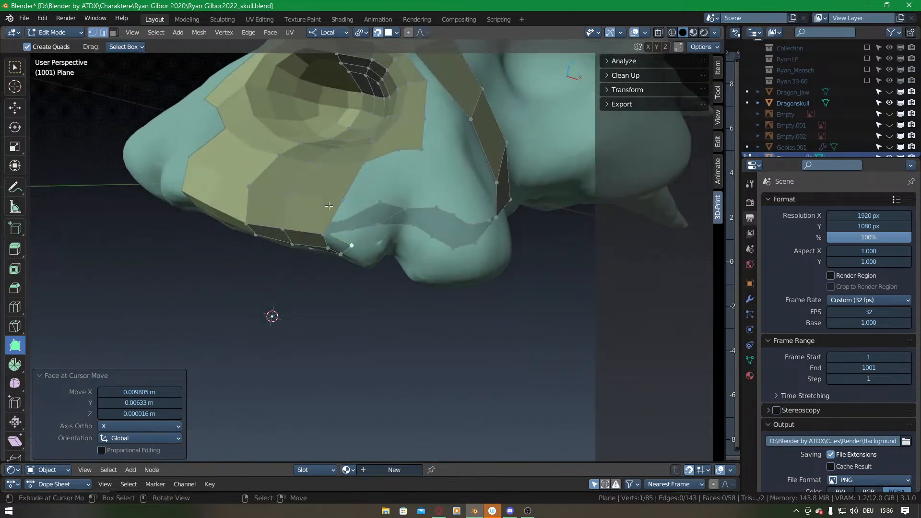
{"action": "scroll", "coordinate": [349, 286], "scroll_direction": "up", "scroll_amount": 5}
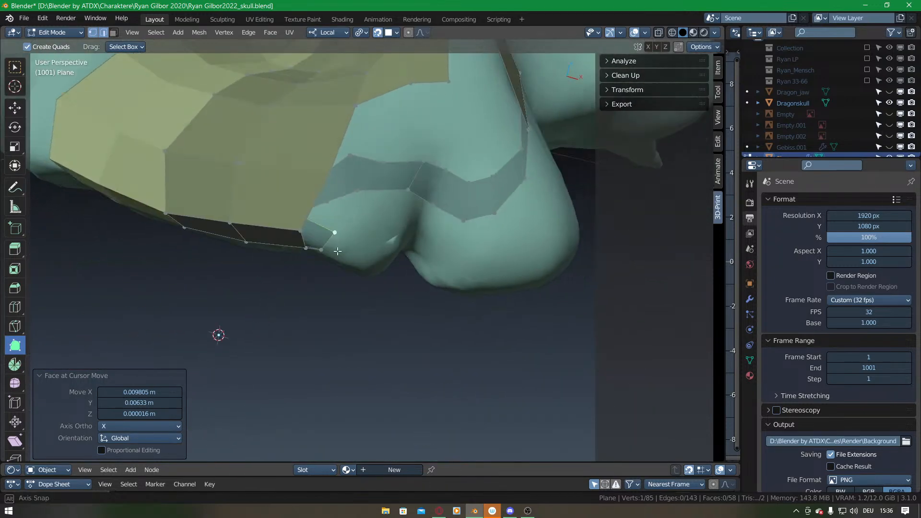
{"action": "key", "text": "ctrl+r"}
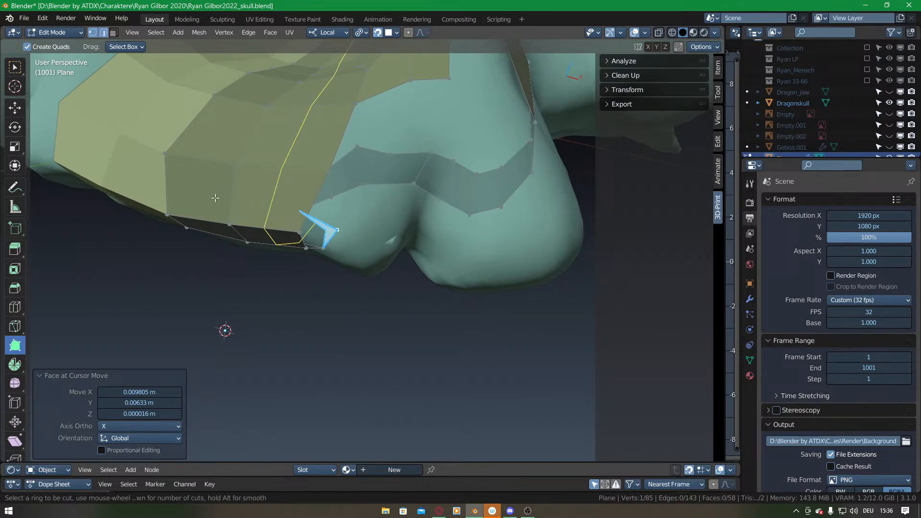
{"action": "left_click", "coordinate": [254, 199]}
{"action": "left_click", "coordinate": [238, 197]}
{"action": "left_click_drag", "start_coordinate": [237, 196], "coordinate": [176, 186]}
{"action": "middle_click_drag", "start_coordinate": [308, 205], "coordinate": [272, 232]}
{"action": "key", "text": "ctrl+r"}
{"action": "left_click", "coordinate": [271, 231]}
{"action": "left_click", "coordinate": [264, 228]}
Snap the three vertices of the new edge loop onto the sculpted surface of the snout.
{"action": "left_click", "coordinate": [204, 229]}
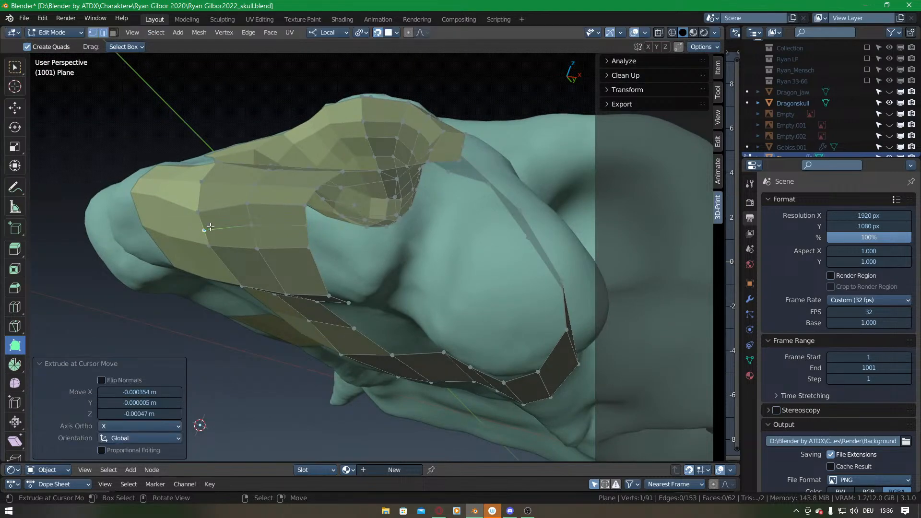
{"action": "left_click", "coordinate": [251, 224]}
{"action": "left_click", "coordinate": [305, 226]}
Move both new edge loops downward over the snout's front to even out the height of the face rows.
{"action": "mouse_move", "coordinate": [306, 216]}
{"action": "middle_mouse_down"}
{"action": "mouse_move", "coordinate": [286, 273]}
{"action": "mouse_move", "coordinate": [317, 214]}
{"action": "middle_mouse_up"}
{"action": "middle_click_drag", "start_coordinate": [374, 247], "coordinate": [405, 245]}
{"action": "middle_click_drag", "start_coordinate": [292, 267], "coordinate": [321, 222]}
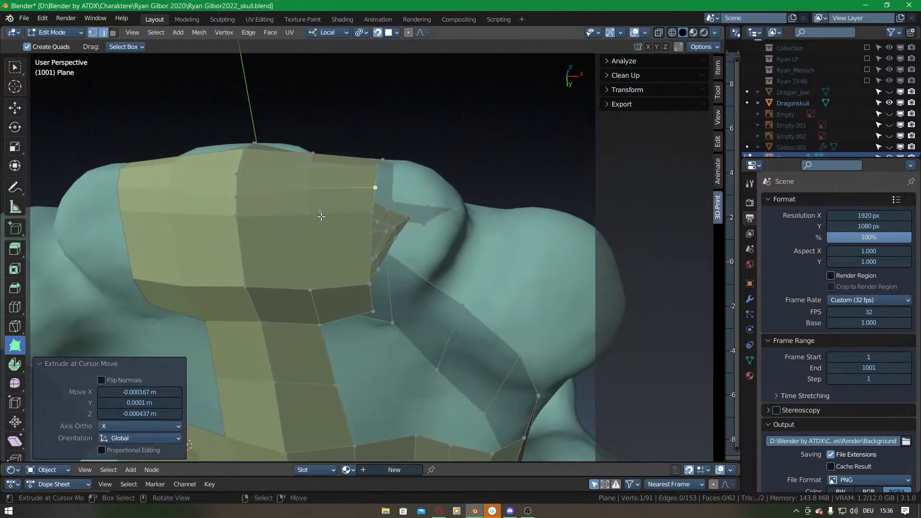
{"action": "right_click", "coordinate": [322, 211], "text": "alt"}
{"action": "key", "text": "g"}
{"action": "left_click", "coordinate": [330, 249]}
{"action": "key", "text": "g"}
{"action": "right_click", "coordinate": [330, 249]}
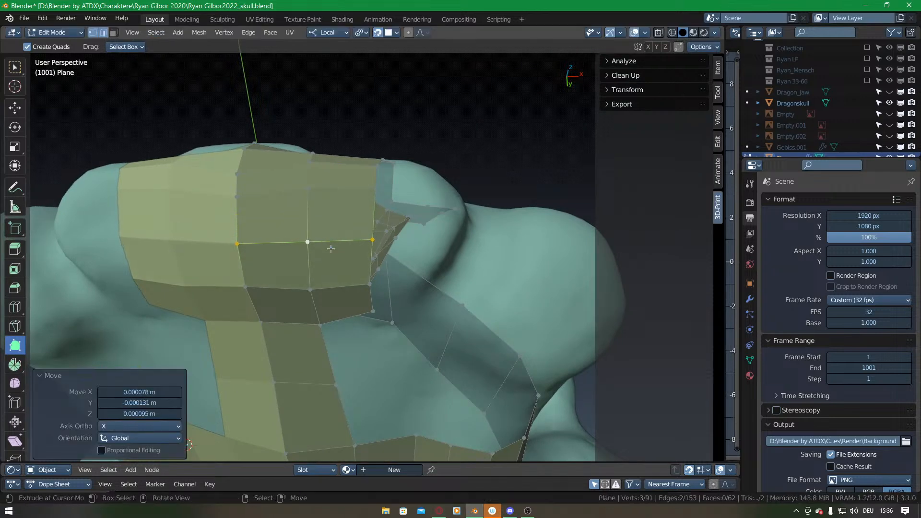
{"action": "right_click", "coordinate": [342, 189], "text": "alt"}
{"action": "key", "text": "g"}
{"action": "left_click", "coordinate": [334, 205]}
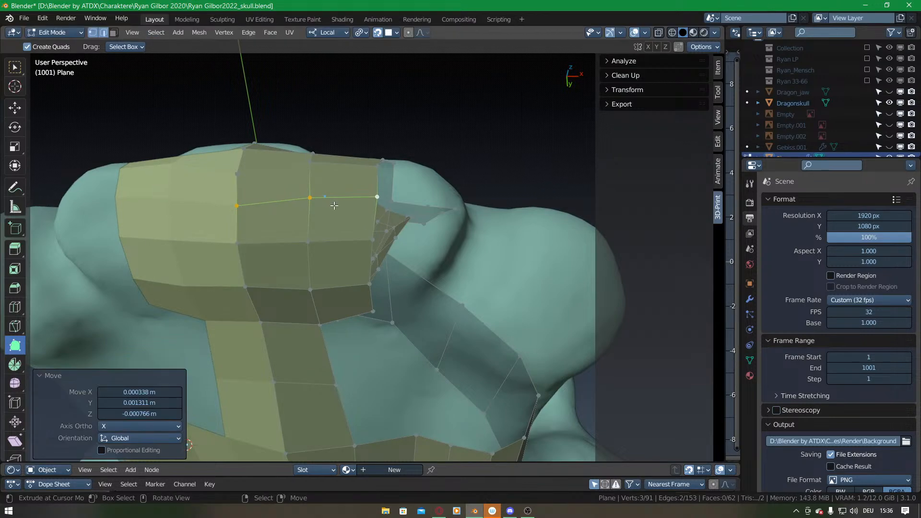
Nudge individual vertices of the upper edge loop downward on the surface of the snout's front.
{"action": "middle_click_drag", "start_coordinate": [328, 198], "coordinate": [318, 290]}
{"action": "middle_click_drag", "start_coordinate": [294, 177], "coordinate": [296, 204]}
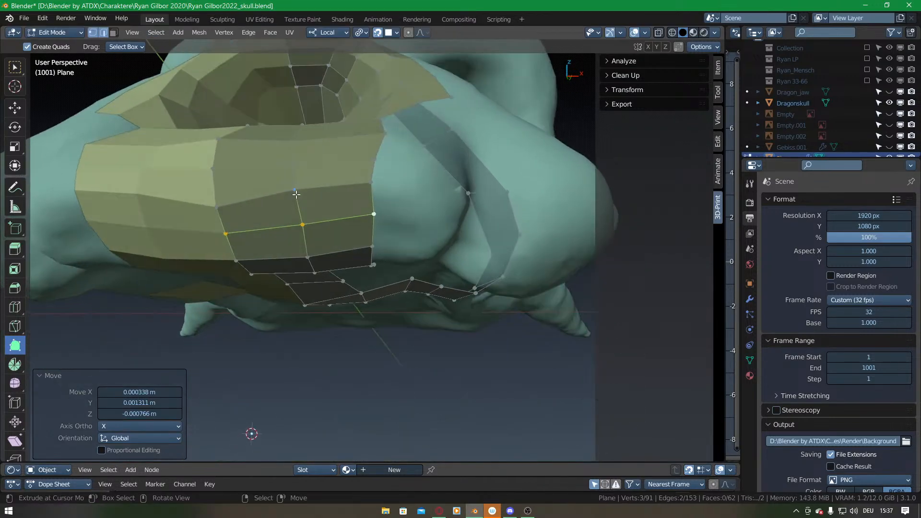
{"action": "left_click_drag", "start_coordinate": [295, 191], "coordinate": [296, 199]}
{"action": "right_click", "coordinate": [367, 187], "text": "ctrl"}
{"action": "middle_click_drag", "start_coordinate": [363, 191], "coordinate": [353, 140]}
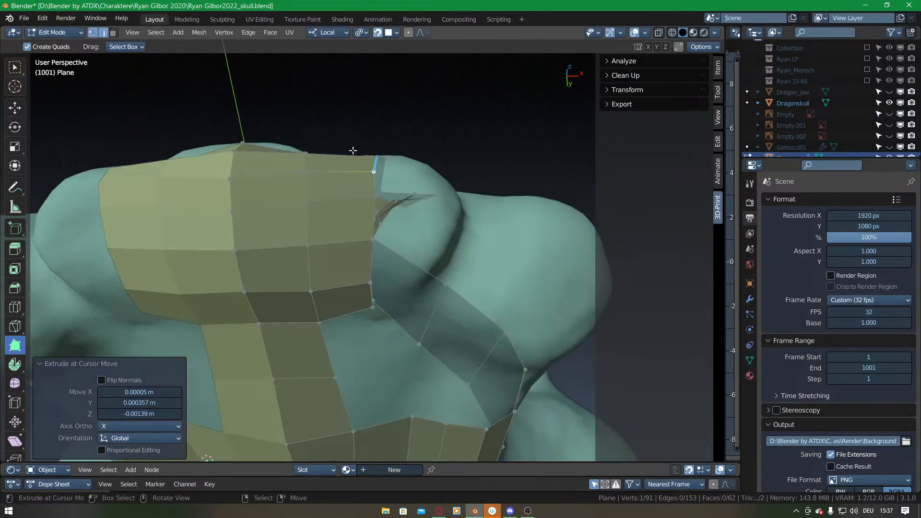
{"action": "left_click_drag", "start_coordinate": [371, 198], "coordinate": [371, 206]}
{"action": "left_click_drag", "start_coordinate": [309, 200], "coordinate": [309, 206]}
Switch the render engine to Cycles to check its sampling settings, and return it to Eevee.
{"action": "middle_click_drag", "start_coordinate": [356, 180], "coordinate": [308, 188]}
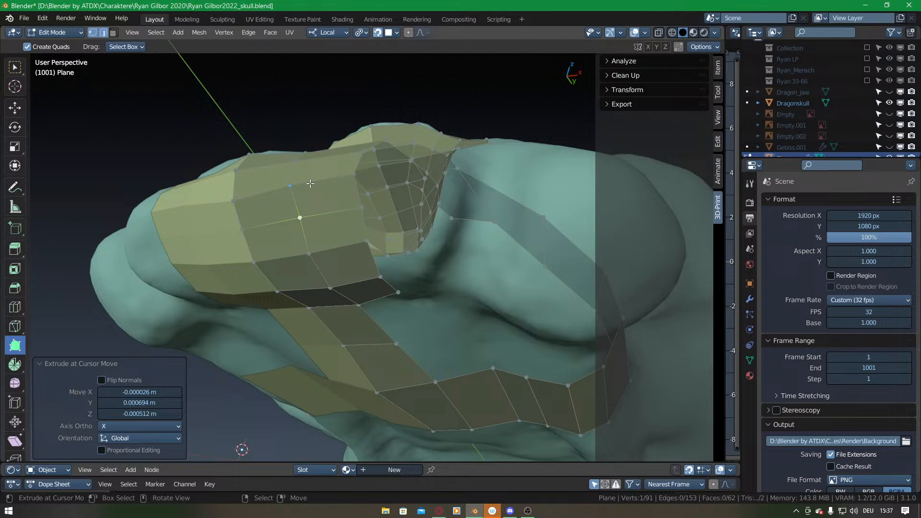
{"action": "middle_click_drag", "start_coordinate": [313, 182], "coordinate": [352, 297]}
{"action": "middle_click_drag", "start_coordinate": [420, 236], "coordinate": [389, 269]}
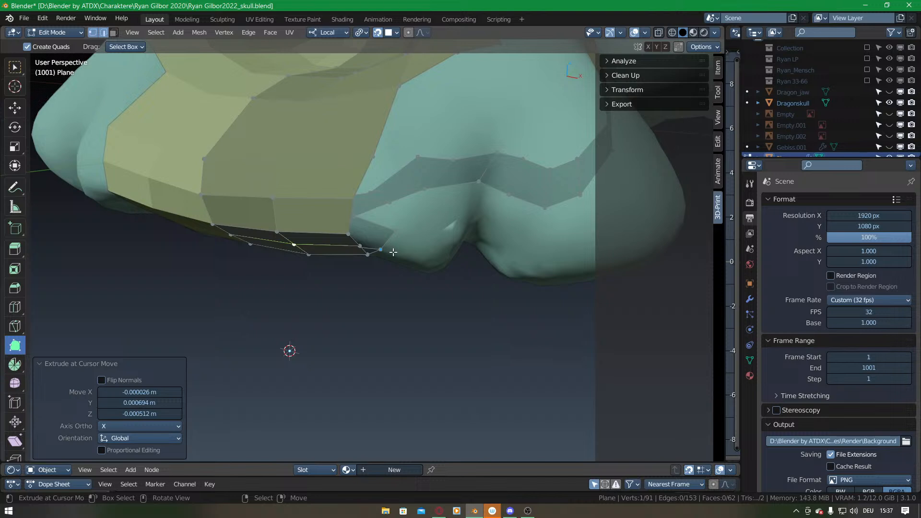
{"action": "left_click", "coordinate": [581, 194]}
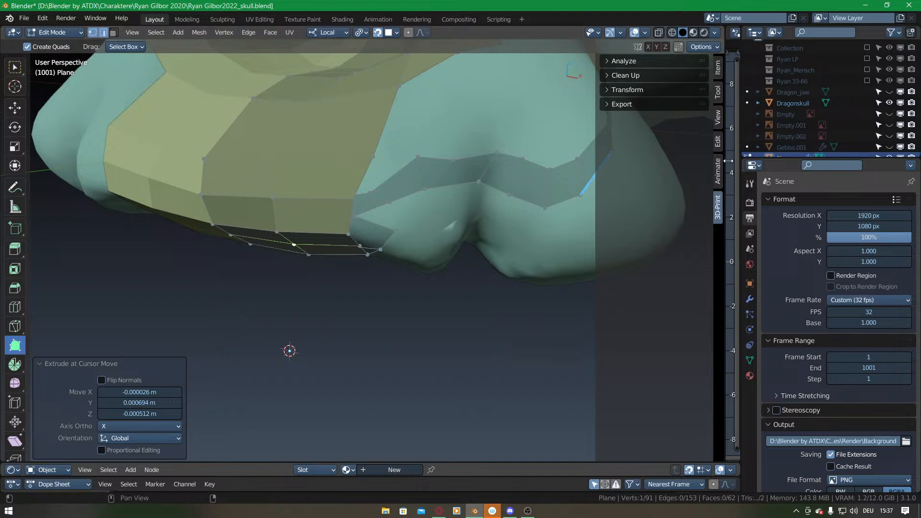
{"action": "left_click", "coordinate": [751, 203]}
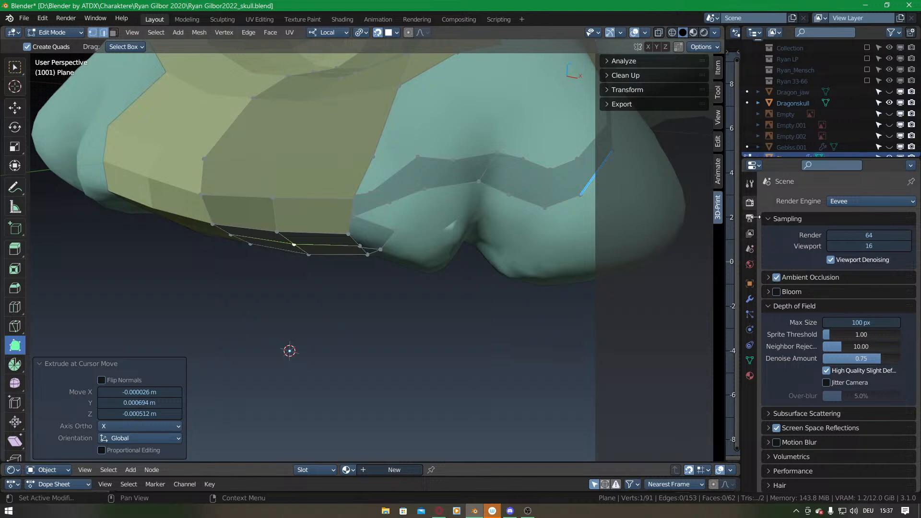
{"action": "left_click", "coordinate": [841, 202]}
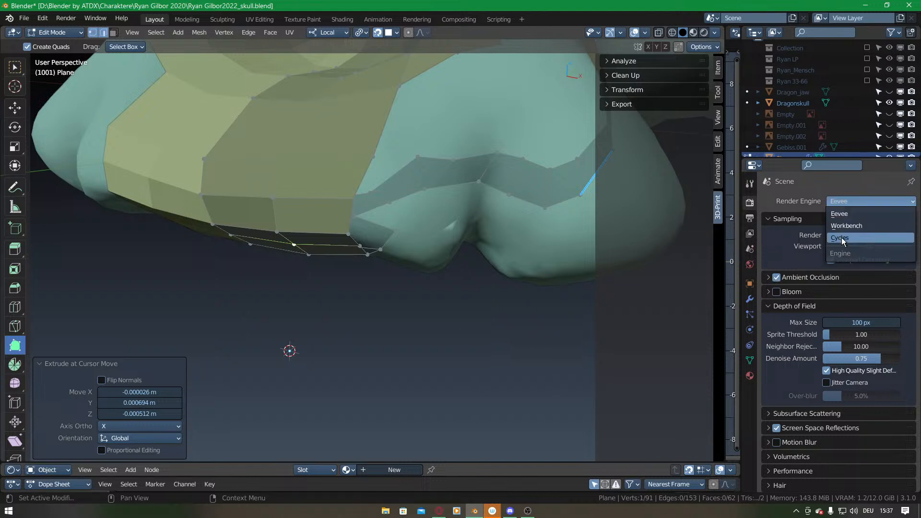
{"action": "left_click", "coordinate": [845, 238]}
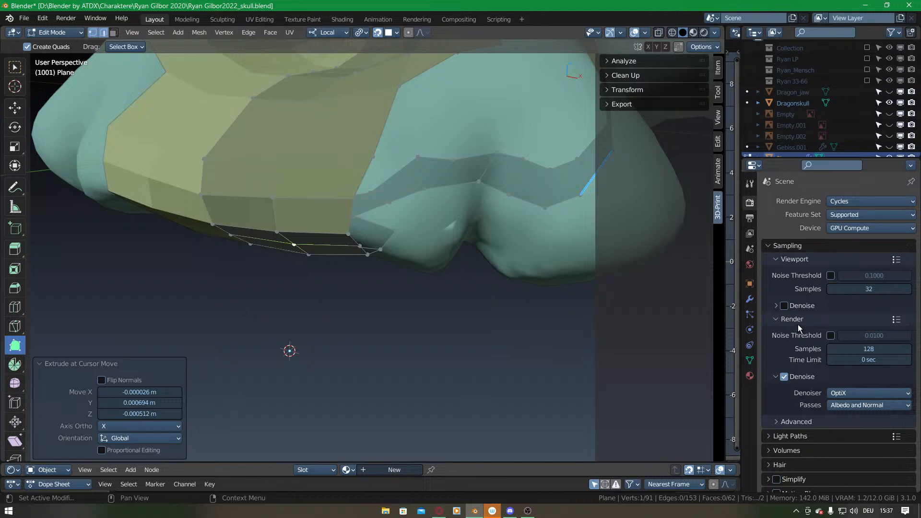
{"action": "left_click", "coordinate": [856, 201]}
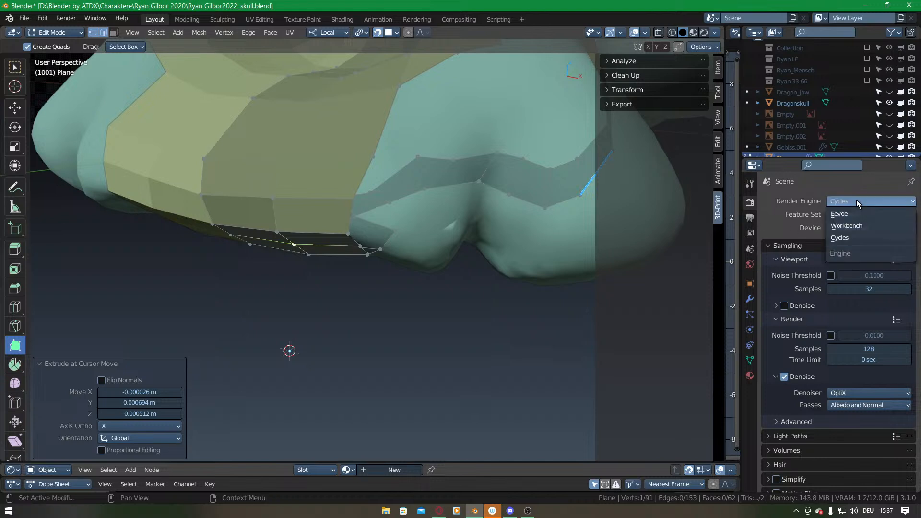
{"action": "left_click", "coordinate": [854, 215]}
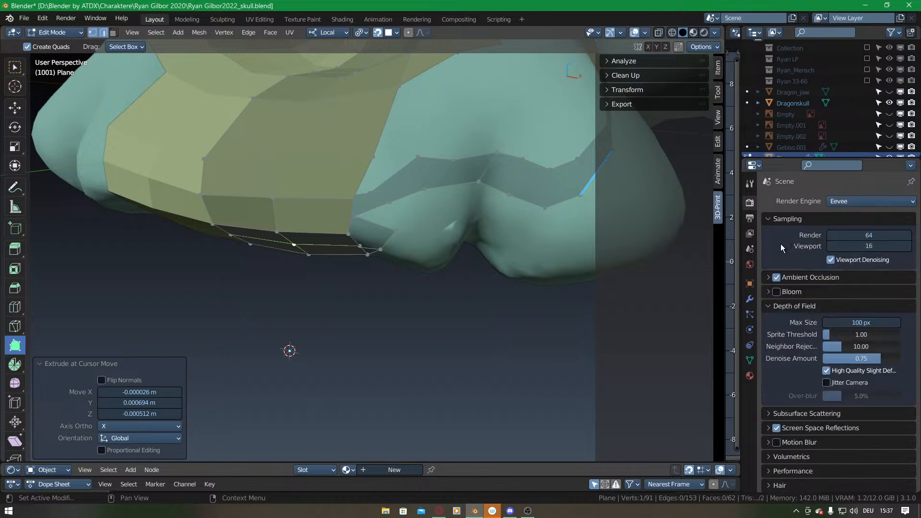
Extrude a strip of eight quads from the outer edge of the snout's front backward along the lip.
{"action": "middle_click_drag", "start_coordinate": [433, 303], "coordinate": [377, 324]}
{"action": "left_click", "coordinate": [378, 288]}
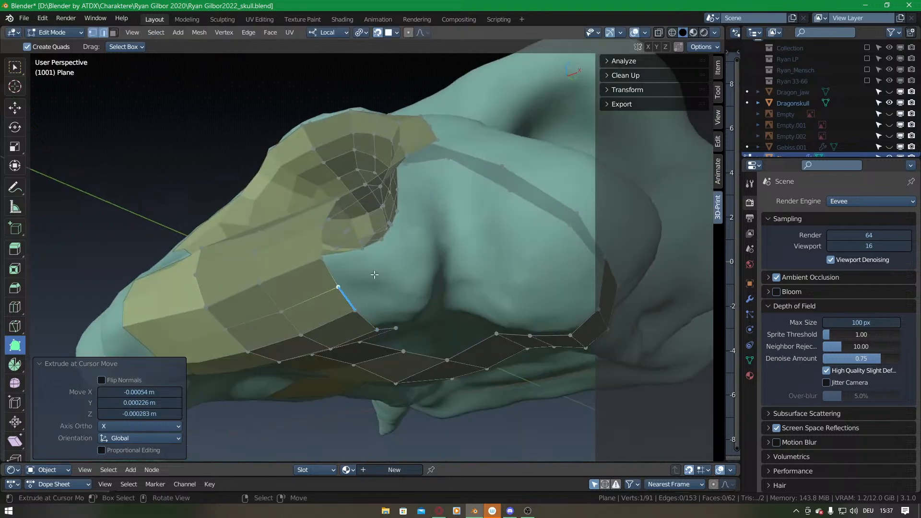
{"action": "middle_click_drag", "start_coordinate": [377, 259], "coordinate": [363, 229]}
{"action": "middle_click_drag", "start_coordinate": [392, 259], "coordinate": [377, 220]}
{"action": "left_click_drag", "start_coordinate": [378, 220], "coordinate": [410, 219]}
{"action": "mouse_move", "coordinate": [410, 218]}
{"action": "middle_mouse_down"}
{"action": "mouse_move", "coordinate": [420, 223]}
{"action": "mouse_move", "coordinate": [402, 228]}
{"action": "middle_mouse_up"}
{"action": "left_click_drag", "start_coordinate": [403, 229], "coordinate": [445, 216]}
{"action": "middle_click_drag", "start_coordinate": [445, 215], "coordinate": [452, 209]}
{"action": "left_click_drag", "start_coordinate": [452, 208], "coordinate": [475, 212]}
{"action": "left_click_drag", "start_coordinate": [477, 211], "coordinate": [508, 212]}
{"action": "middle_click_drag", "start_coordinate": [508, 212], "coordinate": [468, 199]}
{"action": "left_click_drag", "start_coordinate": [468, 199], "coordinate": [550, 181]}
Extend the lip strip with three more quads toward the vertical band behind the snout.
{"action": "middle_click_drag", "start_coordinate": [539, 196], "coordinate": [436, 222]}
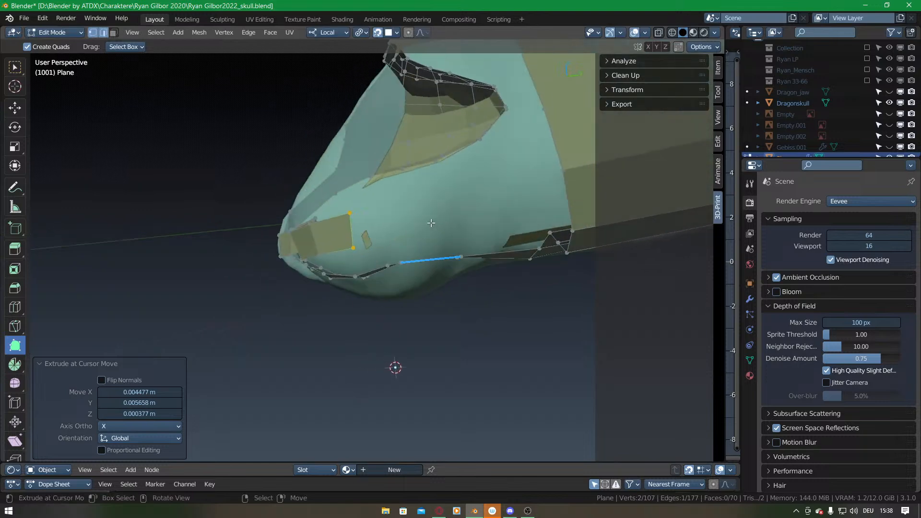
{"action": "left_click_drag", "start_coordinate": [389, 220], "coordinate": [494, 204]}
{"action": "middle_click_drag", "start_coordinate": [492, 200], "coordinate": [464, 219]}
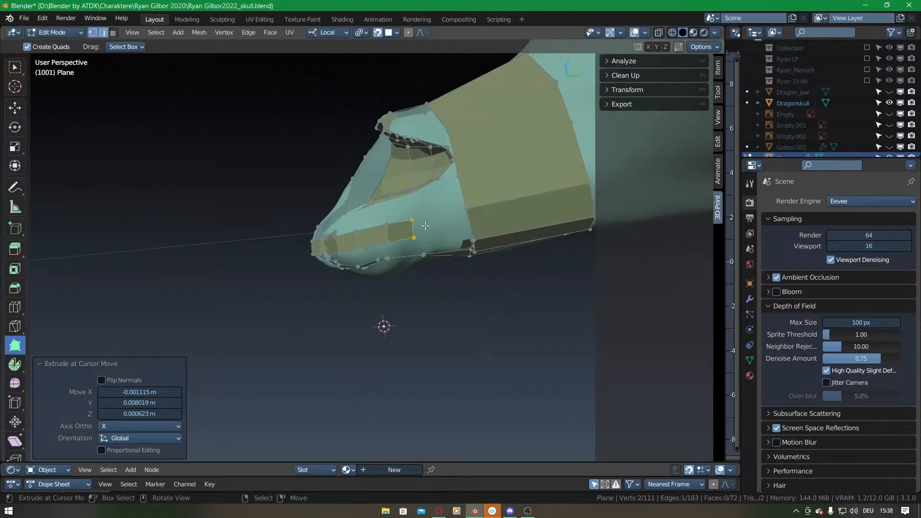
{"action": "left_click_drag", "start_coordinate": [432, 226], "coordinate": [460, 221]}
{"action": "middle_click_drag", "start_coordinate": [463, 238], "coordinate": [499, 174]}
Loop cut the lower part of the band behind the snout and fill the face joining it to the lip strip.
{"action": "key", "text": "ctrl+r"}
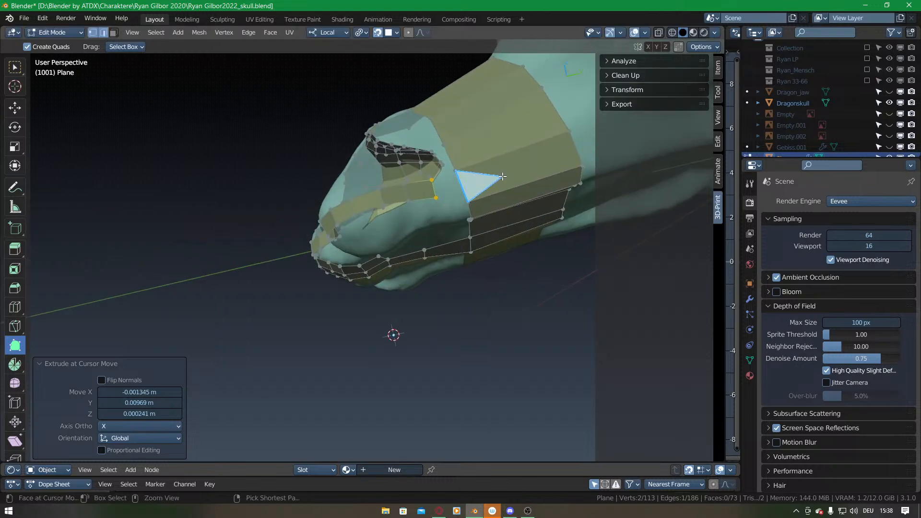
{"action": "left_click", "coordinate": [499, 174]}
{"action": "left_click", "coordinate": [473, 189]}
{"action": "left_click_drag", "start_coordinate": [463, 182], "coordinate": [466, 183]}
{"action": "left_click", "coordinate": [460, 182]}
{"action": "key", "text": "f"}
{"action": "middle_click_drag", "start_coordinate": [452, 182], "coordinate": [431, 248]}
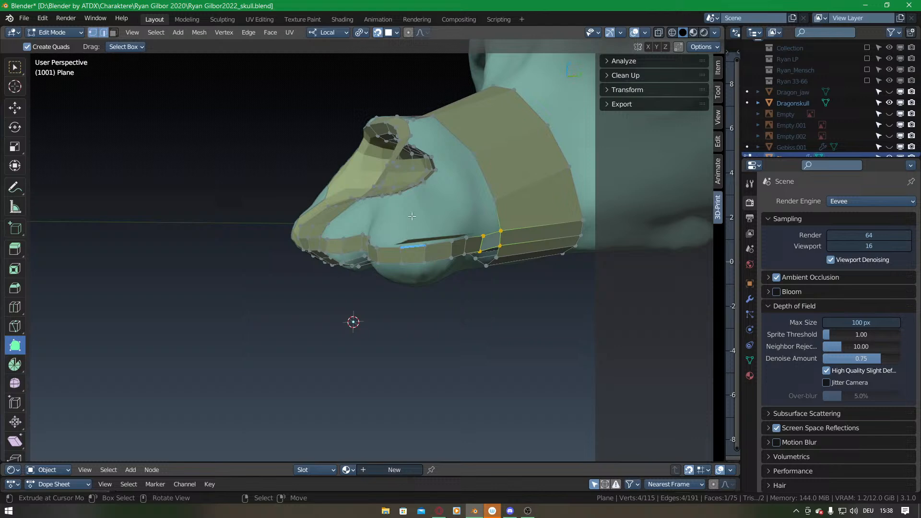
Reposition the lower outer corner vertex of the nasal opening's surrounding faces on the sculpt.
{"action": "middle_click_drag", "start_coordinate": [372, 254], "coordinate": [414, 271]}
{"action": "scroll", "coordinate": [442, 319], "scroll_direction": "up", "scroll_amount": 2}
{"action": "middle_click_drag", "start_coordinate": [424, 234], "coordinate": [389, 259]}
{"action": "left_click_drag", "start_coordinate": [384, 240], "coordinate": [382, 242]}
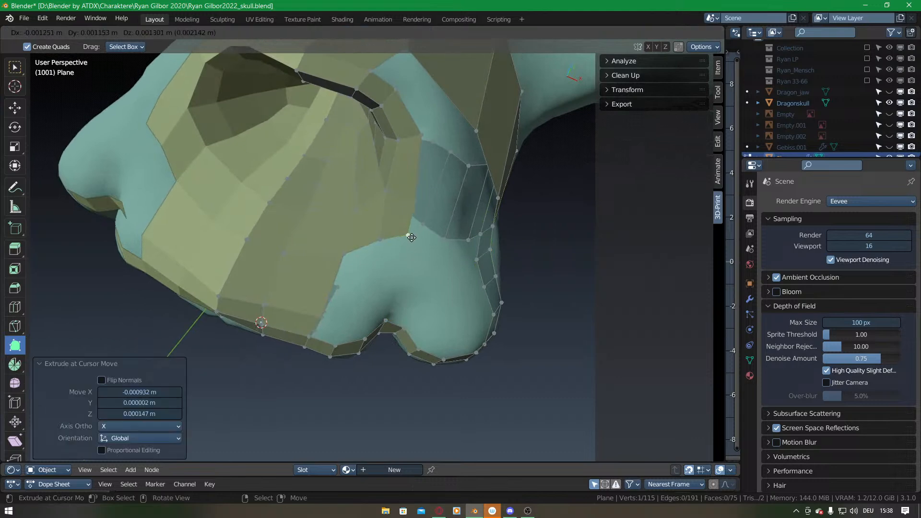
Add and fill faces on the snout's side between the nasal opening's lower rim and the lip strip.
{"action": "middle_click_drag", "start_coordinate": [382, 241], "coordinate": [351, 288]}
{"action": "left_click_drag", "start_coordinate": [350, 289], "coordinate": [375, 270], "text": "ctrl"}
{"action": "middle_click_drag", "start_coordinate": [374, 269], "coordinate": [339, 297]}
{"action": "left_click_drag", "start_coordinate": [339, 299], "coordinate": [369, 244], "text": "ctrl"}
{"action": "right_click", "coordinate": [338, 264]}
{"action": "key", "text": "f"}
{"action": "middle_click_drag", "start_coordinate": [334, 265], "coordinate": [343, 279]}
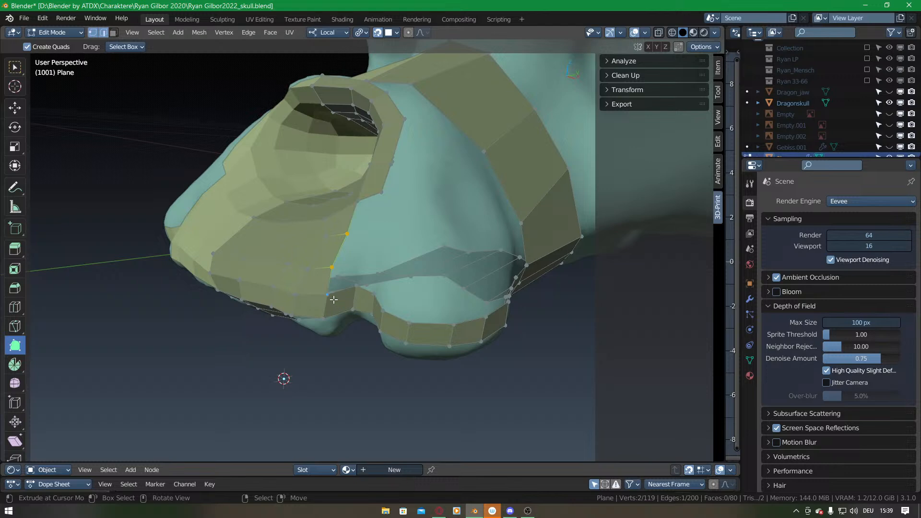
Extrude the first faces upward from the lip strip beside the snout's front and adjust their vertices.
{"action": "middle_click_drag", "start_coordinate": [340, 241], "coordinate": [329, 242]}
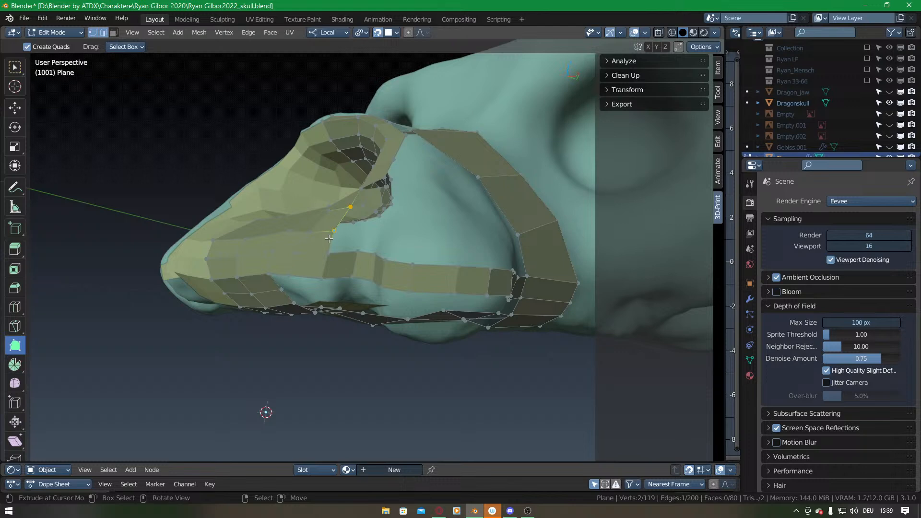
{"action": "mouse_move", "coordinate": [407, 169]}
{"action": "middle_mouse_down"}
{"action": "mouse_move", "coordinate": [410, 283]}
{"action": "mouse_move", "coordinate": [417, 260]}
{"action": "mouse_move", "coordinate": [331, 316]}
{"action": "mouse_move", "coordinate": [362, 330]}
{"action": "mouse_move", "coordinate": [357, 324]}
{"action": "middle_mouse_up"}
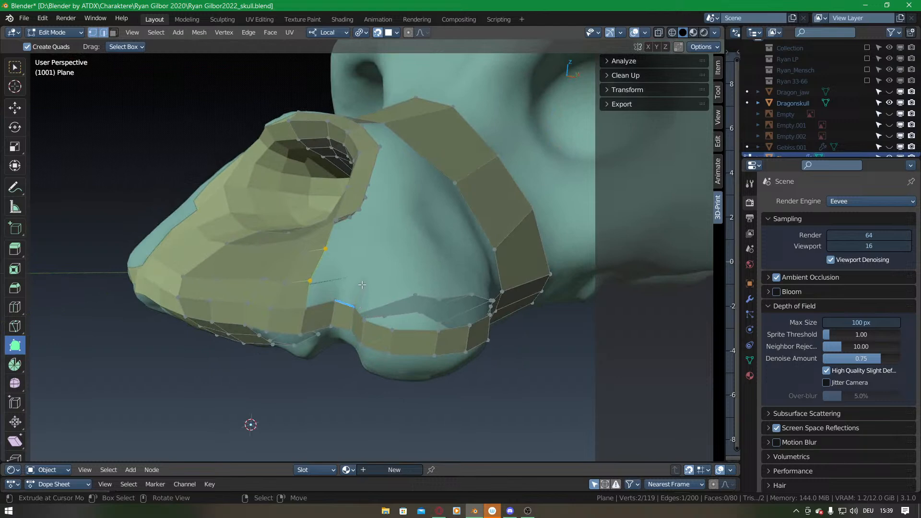
{"action": "middle_click_drag", "start_coordinate": [362, 284], "coordinate": [354, 329]}
{"action": "scroll", "coordinate": [363, 307], "scroll_direction": "up", "scroll_amount": 3}
{"action": "left_click_drag", "start_coordinate": [344, 340], "coordinate": [374, 287]}
{"action": "middle_click_drag", "start_coordinate": [353, 221], "coordinate": [406, 336]}
{"action": "scroll", "coordinate": [368, 274], "scroll_direction": "down", "scroll_amount": 1}
{"action": "left_click_drag", "start_coordinate": [387, 261], "coordinate": [390, 272]}
{"action": "middle_click_drag", "start_coordinate": [418, 290], "coordinate": [397, 321]}
Extrude a column of quads from the lip strip up over the side bulge, alongside the nasal opening's rim.
{"action": "middle_click_drag", "start_coordinate": [384, 353], "coordinate": [379, 312]}
{"action": "left_click_drag", "start_coordinate": [430, 241], "coordinate": [426, 230]}
{"action": "middle_click_drag", "start_coordinate": [426, 230], "coordinate": [420, 301]}
{"action": "left_click_drag", "start_coordinate": [420, 300], "coordinate": [411, 250]}
{"action": "middle_click_drag", "start_coordinate": [411, 250], "coordinate": [406, 212]}
{"action": "left_click_drag", "start_coordinate": [407, 212], "coordinate": [401, 188]}
{"action": "middle_click_drag", "start_coordinate": [401, 187], "coordinate": [403, 212]}
{"action": "left_click_drag", "start_coordinate": [390, 227], "coordinate": [398, 155]}
{"action": "middle_click_drag", "start_coordinate": [399, 155], "coordinate": [403, 266], "text": "shift"}
{"action": "left_click_drag", "start_coordinate": [407, 290], "coordinate": [414, 231]}
{"action": "left_click_drag", "start_coordinate": [392, 243], "coordinate": [390, 238]}
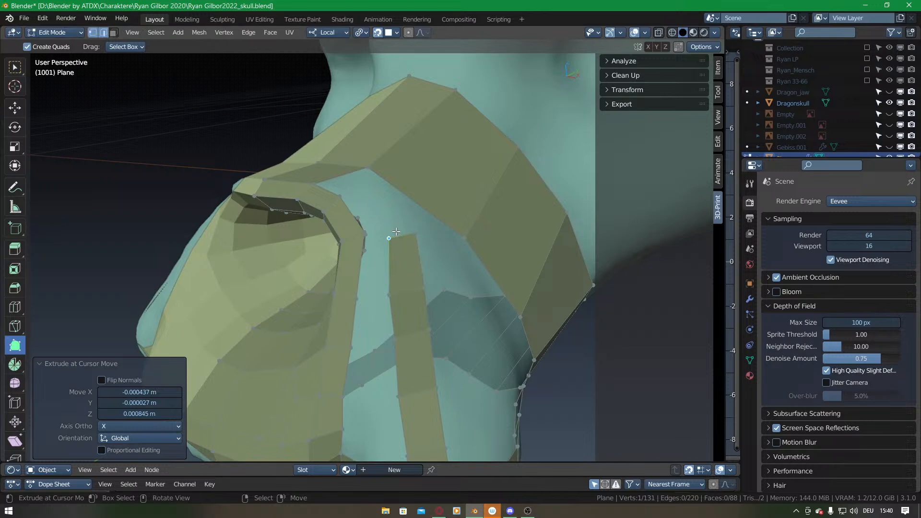
Widen the column on the side bulge with further rows of quads between it and the rear band.
{"action": "middle_click_drag", "start_coordinate": [399, 283], "coordinate": [389, 229], "text": "shift"}
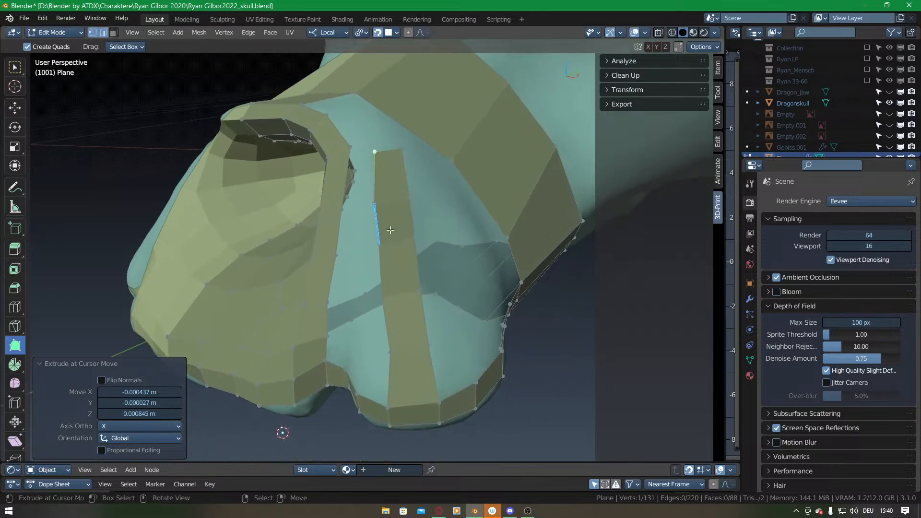
{"action": "middle_click_drag", "start_coordinate": [402, 286], "coordinate": [392, 301]}
{"action": "left_click_drag", "start_coordinate": [392, 301], "coordinate": [437, 216], "text": "ctrl"}
{"action": "left_click_drag", "start_coordinate": [445, 291], "coordinate": [475, 240], "text": "ctrl"}
{"action": "middle_click_drag", "start_coordinate": [475, 240], "coordinate": [399, 286]}
{"action": "left_click_drag", "start_coordinate": [418, 325], "coordinate": [429, 296]}
{"action": "left_click_drag", "start_coordinate": [367, 287], "coordinate": [421, 245], "text": "ctrl"}
{"action": "left_click_drag", "start_coordinate": [397, 288], "coordinate": [434, 202], "text": "ctrl"}
{"action": "middle_click_drag", "start_coordinate": [422, 240], "coordinate": [426, 266]}
{"action": "left_click_drag", "start_coordinate": [416, 271], "coordinate": [451, 195], "text": "ctrl"}
Even out the vertex spacing of the widened column and add one more quad at its upper end.
{"action": "middle_click_drag", "start_coordinate": [394, 314], "coordinate": [417, 268]}
{"action": "left_click_drag", "start_coordinate": [372, 365], "coordinate": [373, 362]}
{"action": "left_click_drag", "start_coordinate": [387, 319], "coordinate": [391, 316]}
{"action": "middle_click_drag", "start_coordinate": [390, 317], "coordinate": [440, 335]}
{"action": "left_click_drag", "start_coordinate": [426, 361], "coordinate": [425, 359]}
{"action": "left_click_drag", "start_coordinate": [435, 306], "coordinate": [426, 304]}
{"action": "left_click_drag", "start_coordinate": [442, 248], "coordinate": [434, 247]}
{"action": "left_click_drag", "start_coordinate": [449, 207], "coordinate": [437, 207]}
{"action": "left_click_drag", "start_coordinate": [454, 149], "coordinate": [443, 148]}
{"action": "middle_click_drag", "start_coordinate": [442, 153], "coordinate": [402, 245]}
{"action": "left_click_drag", "start_coordinate": [402, 245], "coordinate": [397, 185], "text": "ctrl"}
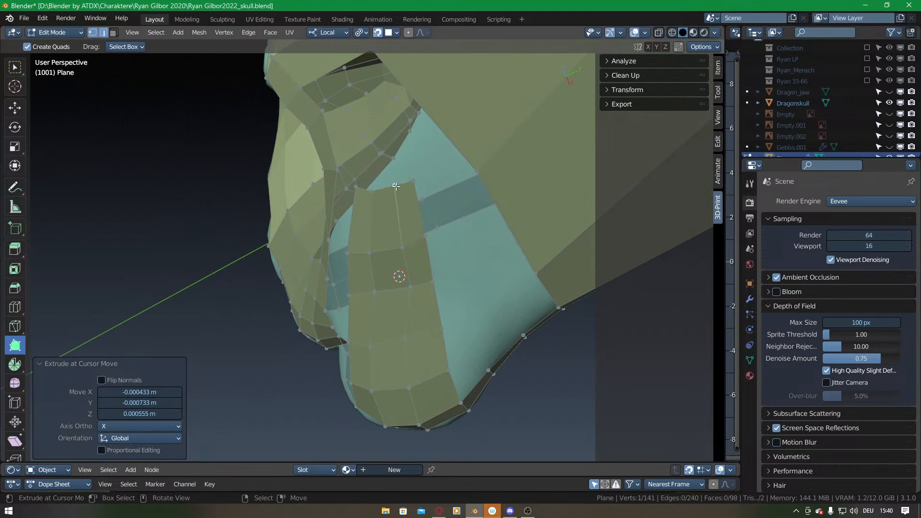
Loop cut the band behind the nasal opening next to the rim, with a slide factor of about 0.44.
{"action": "middle_click_drag", "start_coordinate": [366, 237], "coordinate": [477, 218]}
{"action": "key", "text": "ctrl+r"}
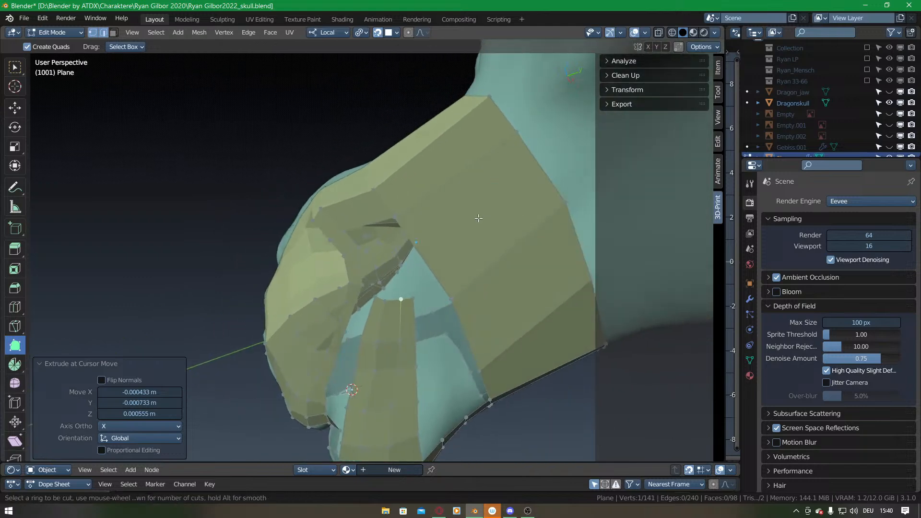
{"action": "left_click", "coordinate": [425, 253]}
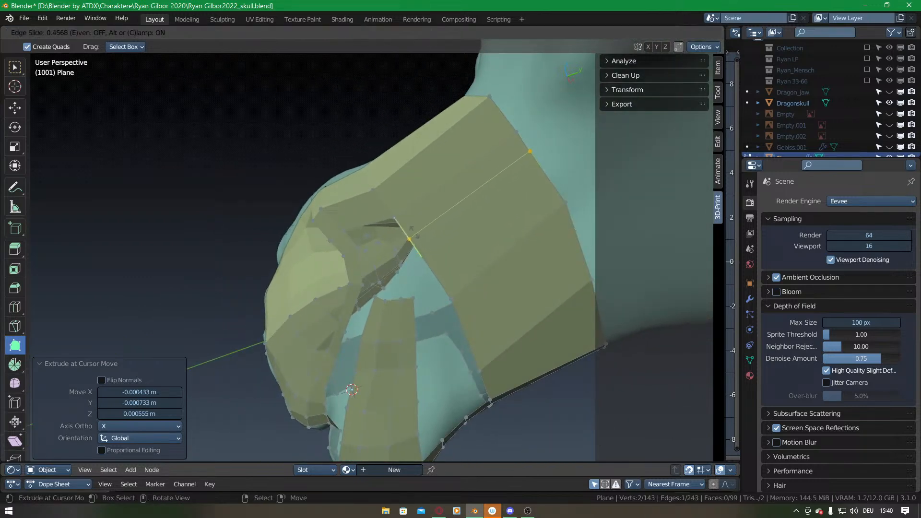
{"action": "left_click", "coordinate": [434, 218]}
{"action": "key", "text": "g"}
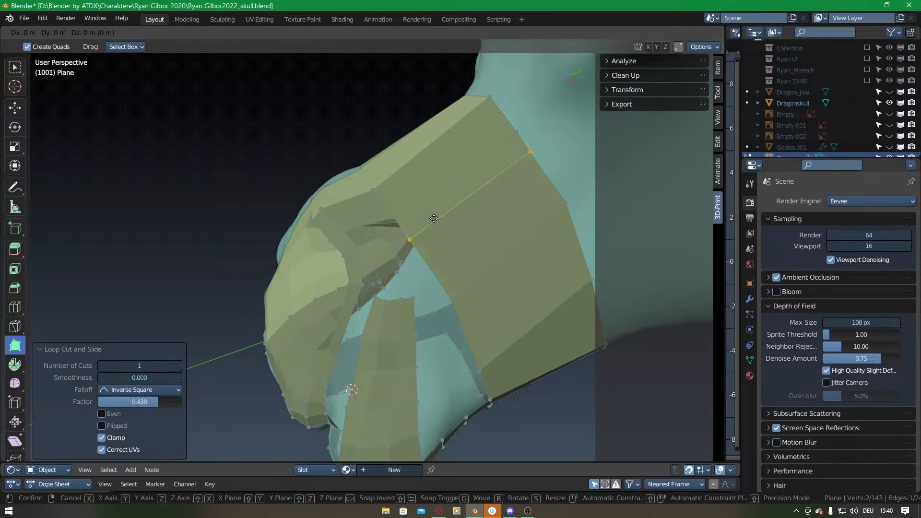
{"action": "left_click", "coordinate": [434, 218]}
Fill a face between the nasal rim and the cut band, and reposition nearby band and column vertices.
{"action": "middle_click_drag", "start_coordinate": [434, 218], "coordinate": [415, 265]}
{"action": "left_click", "coordinate": [383, 232]}
{"action": "key", "text": "f"}
{"action": "left_click_drag", "start_coordinate": [416, 269], "coordinate": [413, 256]}
{"action": "left_click_drag", "start_coordinate": [554, 220], "coordinate": [548, 203]}
{"action": "left_click_drag", "start_coordinate": [557, 236], "coordinate": [555, 229]}
{"action": "left_click_drag", "start_coordinate": [425, 293], "coordinate": [423, 282]}
Fill faces in the gap between the upper part of the column and the nasal opening's rim.
{"action": "middle_click_drag", "start_coordinate": [463, 291], "coordinate": [438, 263]}
{"action": "right_click", "coordinate": [398, 270]}
{"action": "right_click", "coordinate": [421, 274], "text": "shift"}
{"action": "key", "text": "f"}
{"action": "right_click", "coordinate": [420, 253]}
{"action": "key", "text": "f"}
{"action": "key", "text": "f"}
Close the remaining gap between the column and the snout's side with added quads and filled faces.
{"action": "scroll", "coordinate": [438, 264], "scroll_direction": "up", "scroll_amount": 5}
{"action": "scroll", "coordinate": [438, 263], "scroll_direction": "down", "scroll_amount": 4}
{"action": "left_click_drag", "start_coordinate": [463, 298], "coordinate": [436, 263]}
{"action": "left_click_drag", "start_coordinate": [447, 293], "coordinate": [434, 242], "text": "ctrl"}
{"action": "right_click", "coordinate": [495, 317]}
{"action": "key", "text": "f"}
{"action": "left_click_drag", "start_coordinate": [438, 261], "coordinate": [456, 239], "text": "ctrl"}
{"action": "key", "text": "f"}
Move the front-edge vertex of the rear band upward toward the back corner of the nasal rim.
{"action": "middle_click_drag", "start_coordinate": [491, 207], "coordinate": [376, 241]}
{"action": "middle_click_drag", "start_coordinate": [439, 295], "coordinate": [389, 194]}
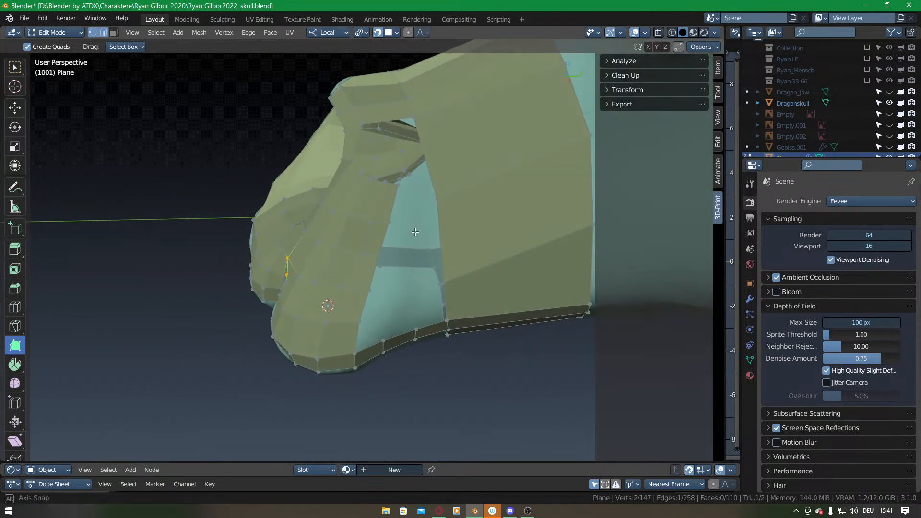
{"action": "left_click", "coordinate": [438, 197], "text": "ctrl"}
{"action": "middle_click_drag", "start_coordinate": [437, 194], "coordinate": [428, 253]}
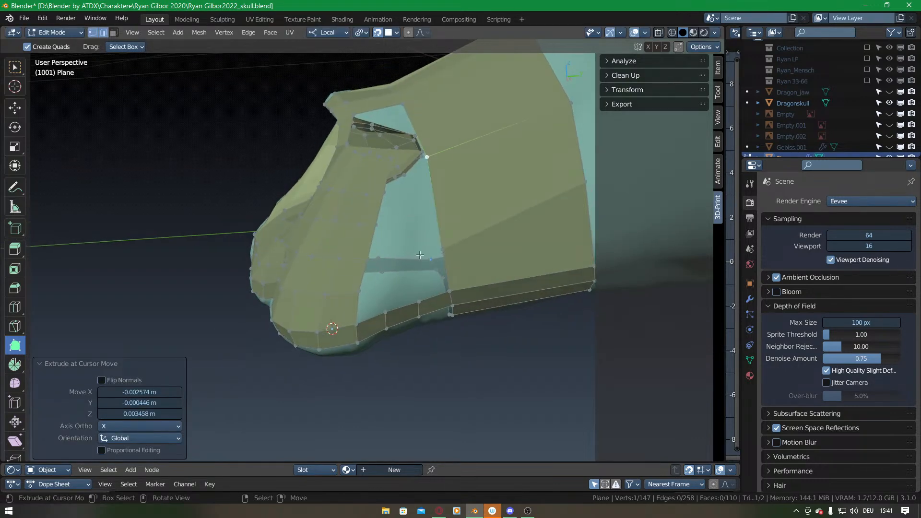
Cut two edge loops across the rear side band behind the nasal opening and snap them onto the skull surface.
{"action": "key", "text": "ctrl+r"}
{"action": "scroll", "coordinate": [454, 213], "scroll_direction": "up", "scroll_amount": 1}
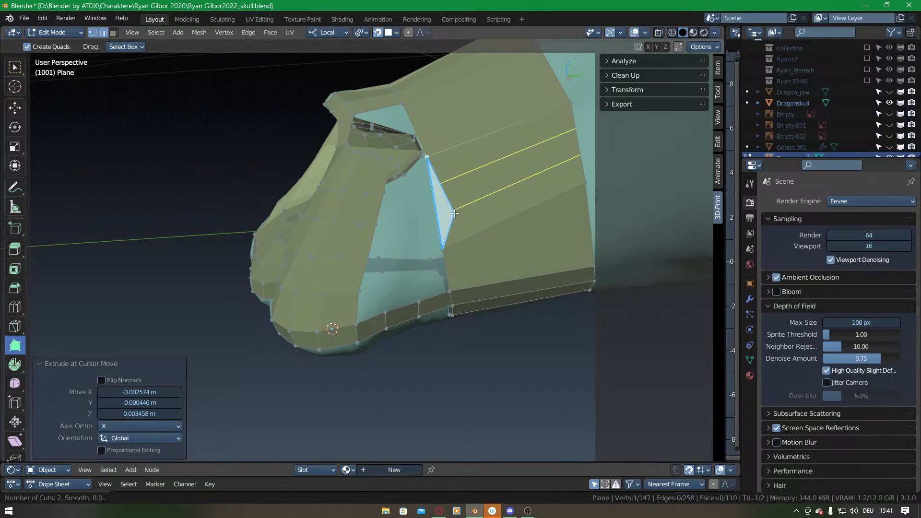
{"action": "left_click", "coordinate": [454, 213]}
{"action": "right_click", "coordinate": [454, 213]}
{"action": "key", "text": "g"}
{"action": "left_click", "coordinate": [454, 213]}
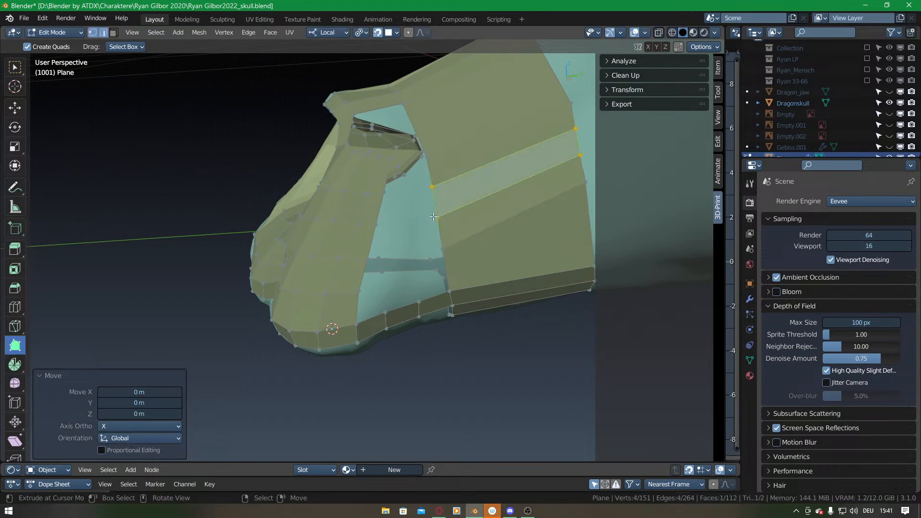
Bridge the gap between the snout's side and the rear band with two filled faces, one below the nasal opening and one lower down.
{"action": "right_click", "coordinate": [387, 178]}
{"action": "right_click", "coordinate": [428, 175], "text": "shift"}
{"action": "key", "text": "g"}
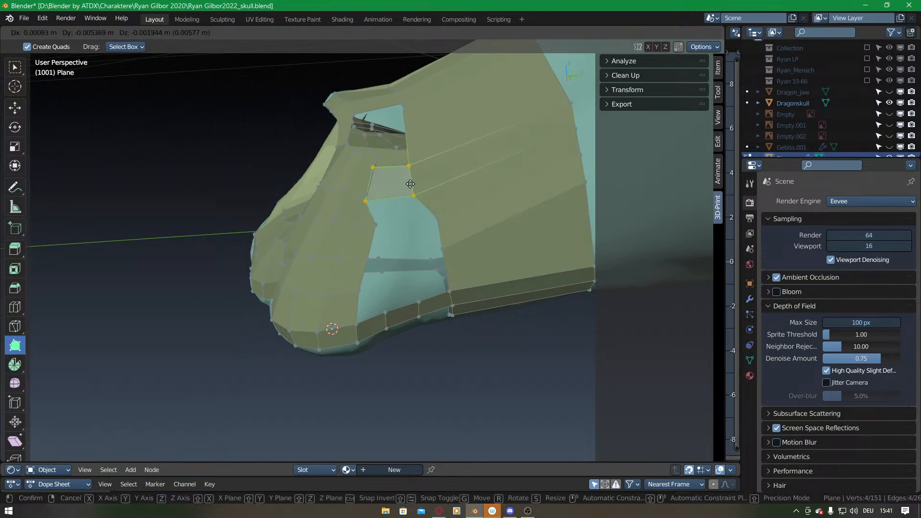
{"action": "left_click", "coordinate": [407, 208]}
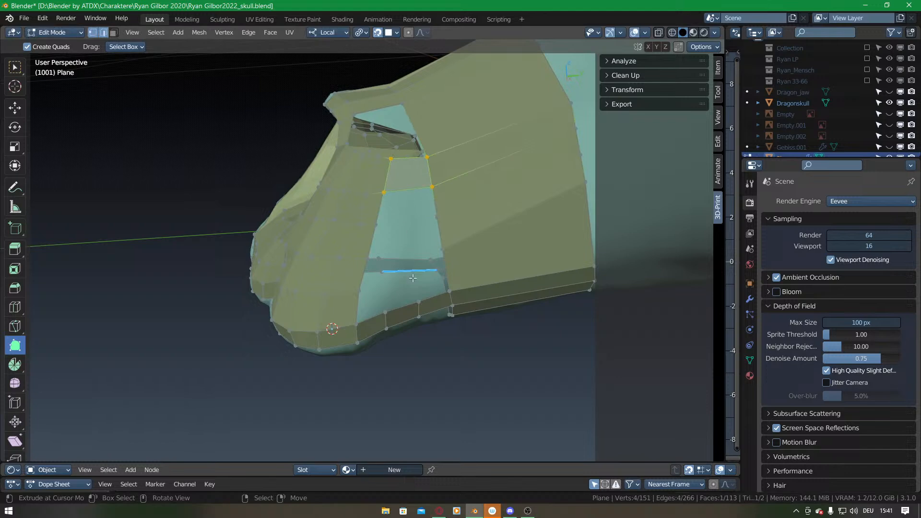
{"action": "middle_click_drag", "start_coordinate": [419, 242], "coordinate": [417, 240]}
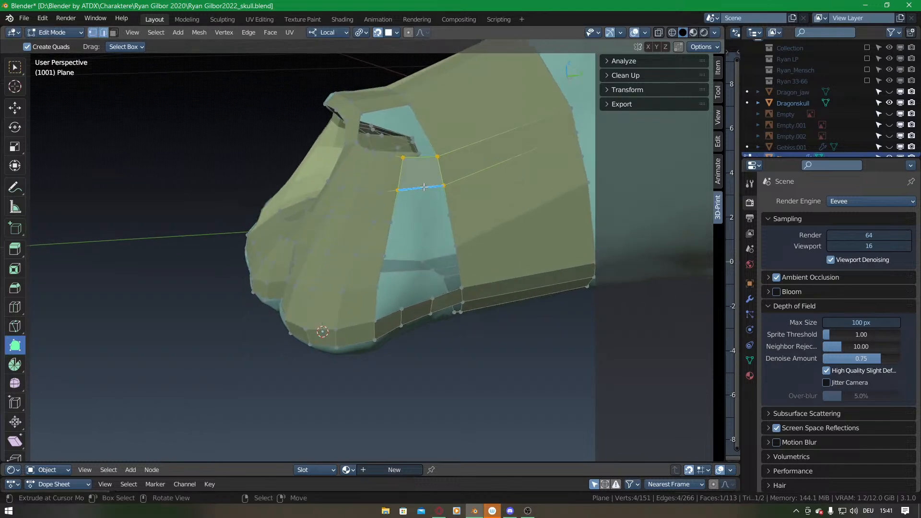
{"action": "right_click", "coordinate": [390, 231]}
{"action": "right_click", "coordinate": [452, 228], "text": "shift"}
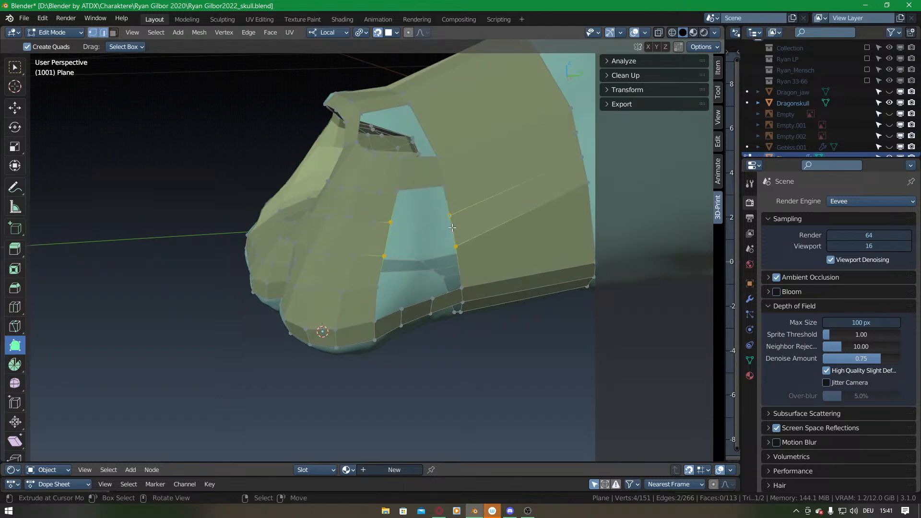
{"action": "key", "text": "f"}
Cut one edge loop through the lower face of the rear band and snap it onto the skull surface.
{"action": "key", "text": "ctrl+r"}
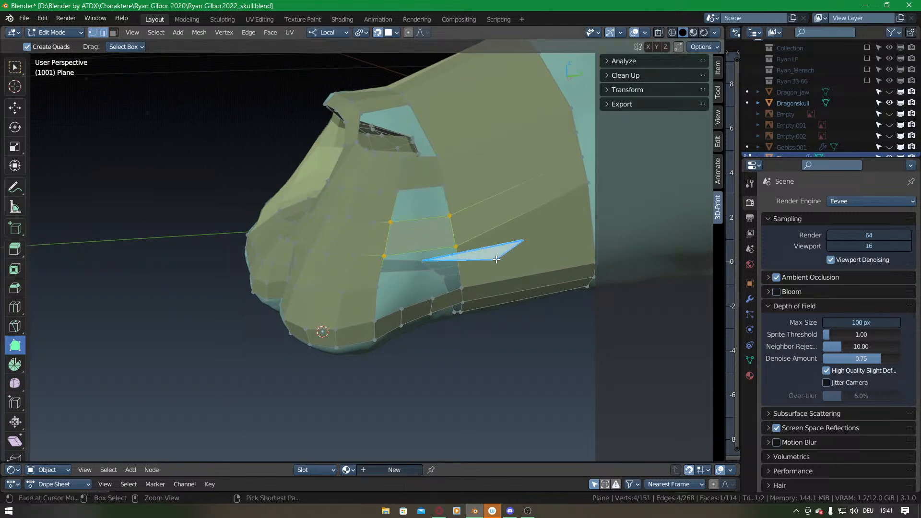
{"action": "left_click", "coordinate": [509, 263]}
{"action": "right_click", "coordinate": [508, 263]}
{"action": "middle_click_drag", "start_coordinate": [508, 263], "coordinate": [445, 261]}
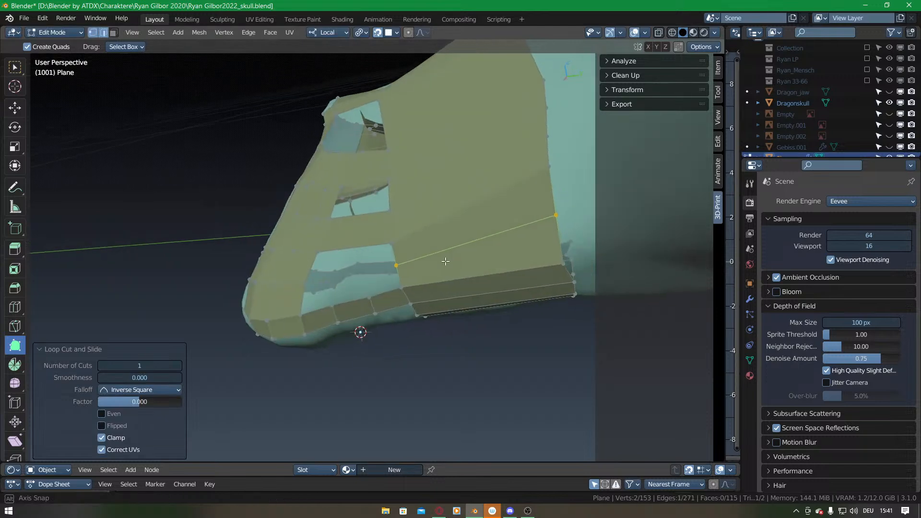
{"action": "key", "text": "g"}
{"action": "left_click", "coordinate": [446, 262]}
Reposition vertices on the front and rear edges of the rear band to even out its rows.
{"action": "left_click_drag", "start_coordinate": [392, 243], "coordinate": [388, 228]}
{"action": "left_click_drag", "start_coordinate": [549, 166], "coordinate": [548, 179]}
{"action": "left_click_drag", "start_coordinate": [559, 215], "coordinate": [558, 232]}
{"action": "middle_click_drag", "start_coordinate": [404, 222], "coordinate": [428, 235]}
{"action": "left_click_drag", "start_coordinate": [421, 228], "coordinate": [418, 221]}
Cut two edge loops through the lower bridging face and snap them onto the skull surface.
{"action": "key", "text": "ctrl+r"}
{"action": "scroll", "coordinate": [383, 241], "scroll_direction": "up", "scroll_amount": 1}
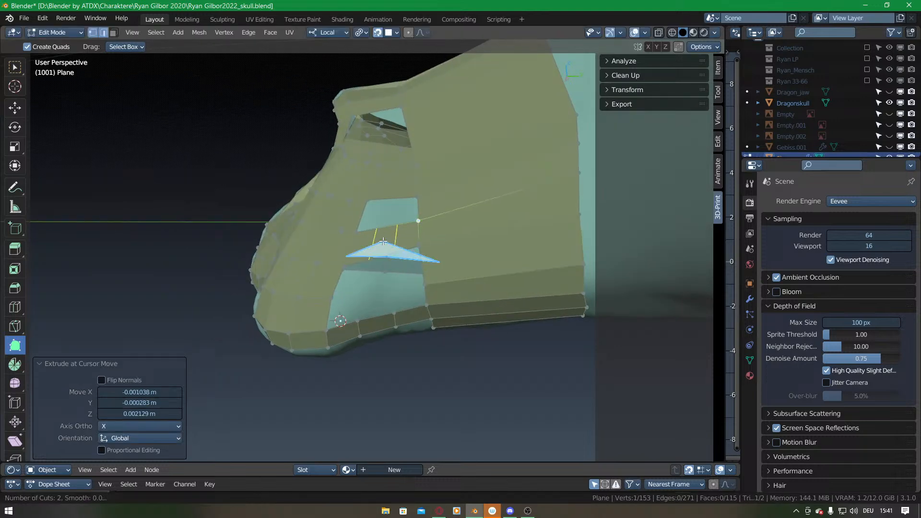
{"action": "left_click", "coordinate": [383, 241]}
{"action": "right_click", "coordinate": [382, 242]}
{"action": "middle_click_drag", "start_coordinate": [383, 241], "coordinate": [403, 245]}
{"action": "key", "text": "g"}
{"action": "left_click", "coordinate": [403, 245]}
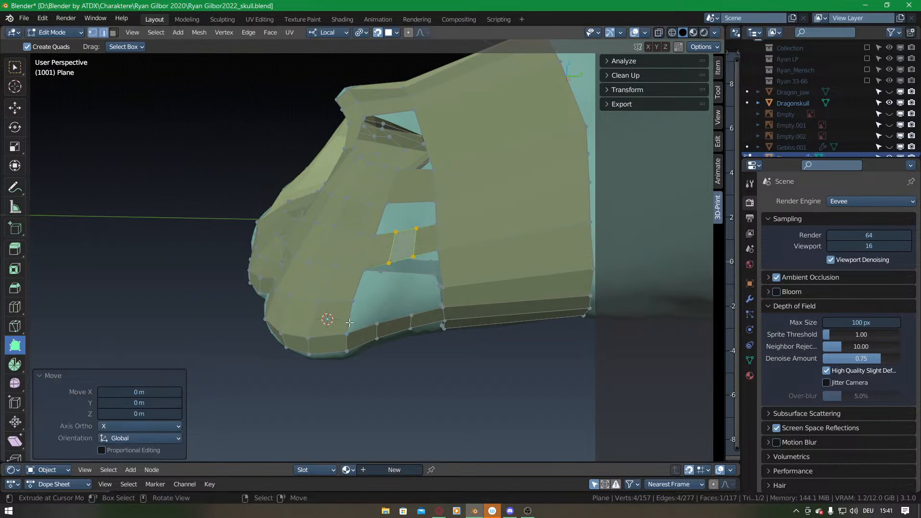
Grid-fill the opening between the lower bridging faces and the lip strip, and snap the new vertices to the skull.
{"action": "left_click", "coordinate": [359, 331], "text": "alt"}
{"action": "key", "text": "ctrl+f"}
{"action": "left_click", "coordinate": [360, 331]}
{"action": "key", "text": "g"}
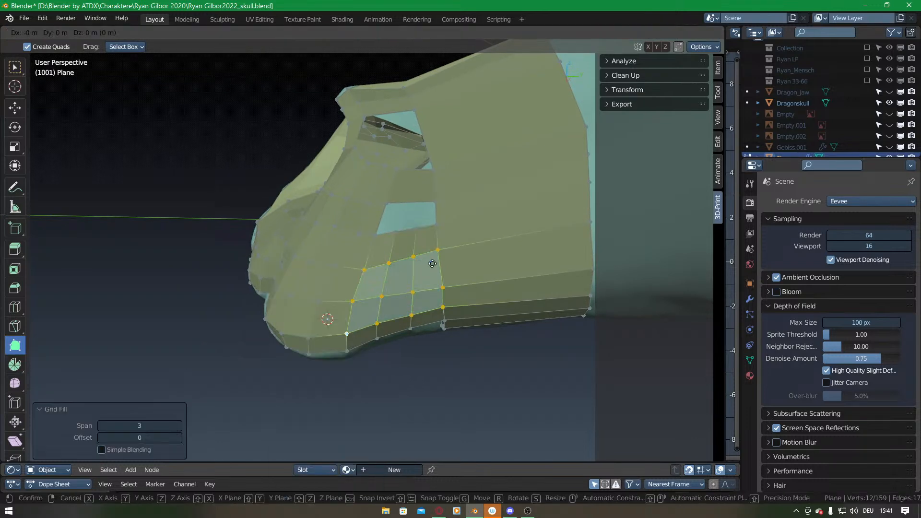
{"action": "left_click", "coordinate": [432, 263]}
Close the opening between the upper and lower bridging faces with a new quad and filled faces.
{"action": "middle_click_drag", "start_coordinate": [374, 217], "coordinate": [380, 271]}
{"action": "scroll", "coordinate": [416, 280], "scroll_direction": "up", "scroll_amount": 2}
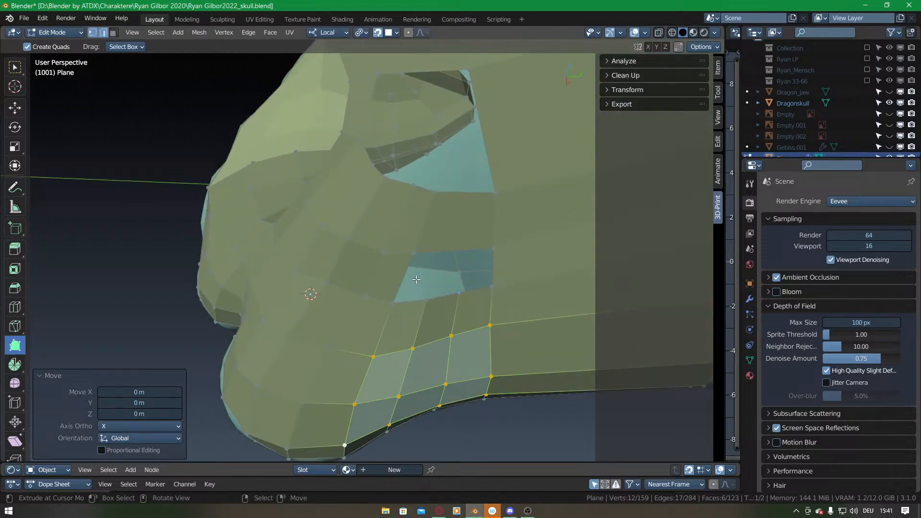
{"action": "middle_click_drag", "start_coordinate": [392, 266], "coordinate": [370, 268]}
{"action": "left_click_drag", "start_coordinate": [376, 287], "coordinate": [432, 265], "text": "ctrl"}
{"action": "right_click", "coordinate": [446, 284]}
{"action": "key", "text": "f"}
{"action": "key", "text": "f"}
Adjust the vertices below the nasal rim gap and fill a face between them along the gap's lower edge.
{"action": "middle_click_drag", "start_coordinate": [394, 232], "coordinate": [389, 258]}
{"action": "left_click_drag", "start_coordinate": [389, 258], "coordinate": [393, 278]}
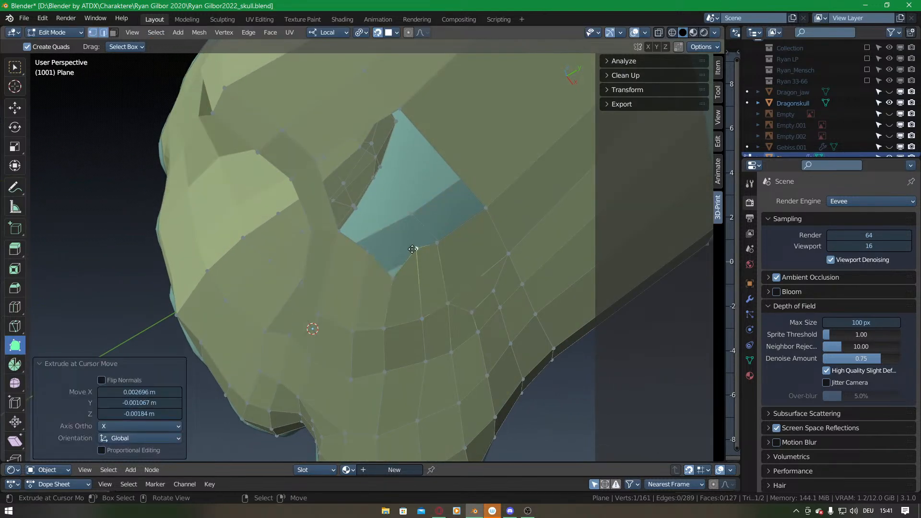
{"action": "left_click_drag", "start_coordinate": [416, 249], "coordinate": [421, 275]}
{"action": "right_click", "coordinate": [408, 273]}
{"action": "key", "text": "f"}
{"action": "left_click", "coordinate": [434, 244]}
{"action": "middle_click_drag", "start_coordinate": [396, 271], "coordinate": [394, 271]}
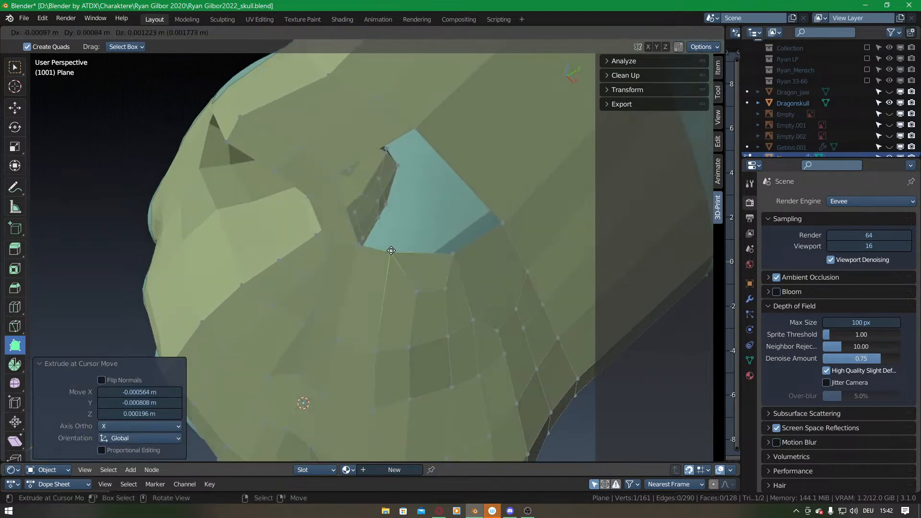
{"action": "left_click", "coordinate": [443, 244]}
{"action": "middle_click_drag", "start_coordinate": [443, 244], "coordinate": [426, 307]}
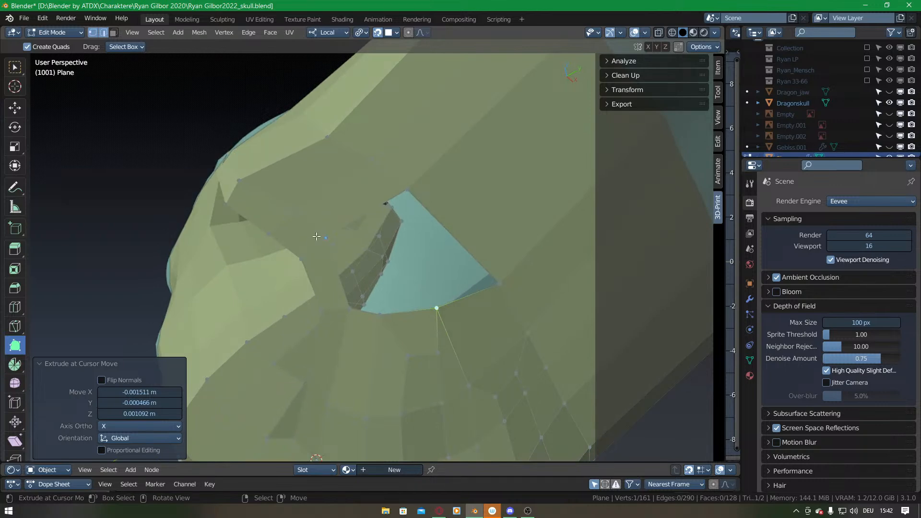
Cut two edge loops through the band above the nasal opening and snap them onto the skull surface.
{"action": "middle_click_drag", "start_coordinate": [313, 245], "coordinate": [344, 304]}
{"action": "key", "text": "ctrl+r"}
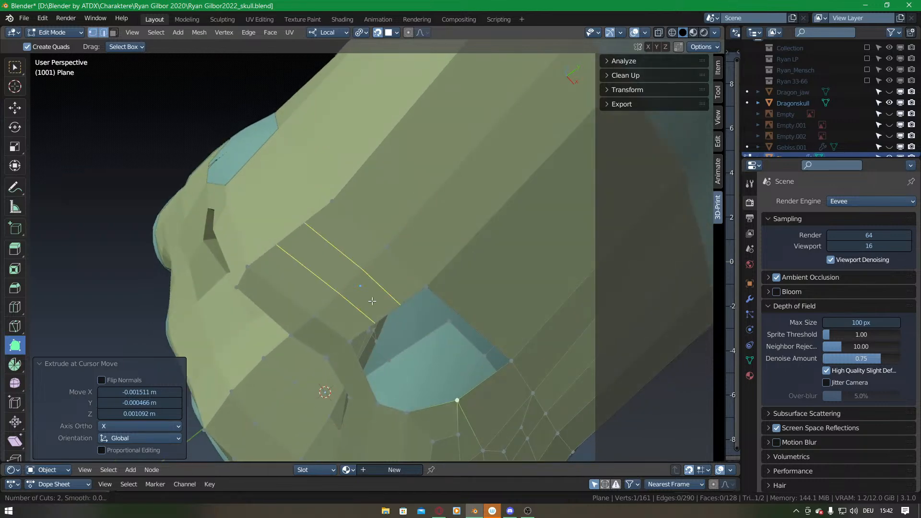
{"action": "left_click", "coordinate": [373, 300]}
{"action": "right_click", "coordinate": [372, 301]}
{"action": "key", "text": "g"}
{"action": "left_click", "coordinate": [371, 301]}
Fill the remaining gap behind the nasal rim with faces from its rear edge.
{"action": "middle_click_drag", "start_coordinate": [426, 372], "coordinate": [468, 299]}
{"action": "right_click", "coordinate": [469, 294]}
{"action": "key", "text": "f"}
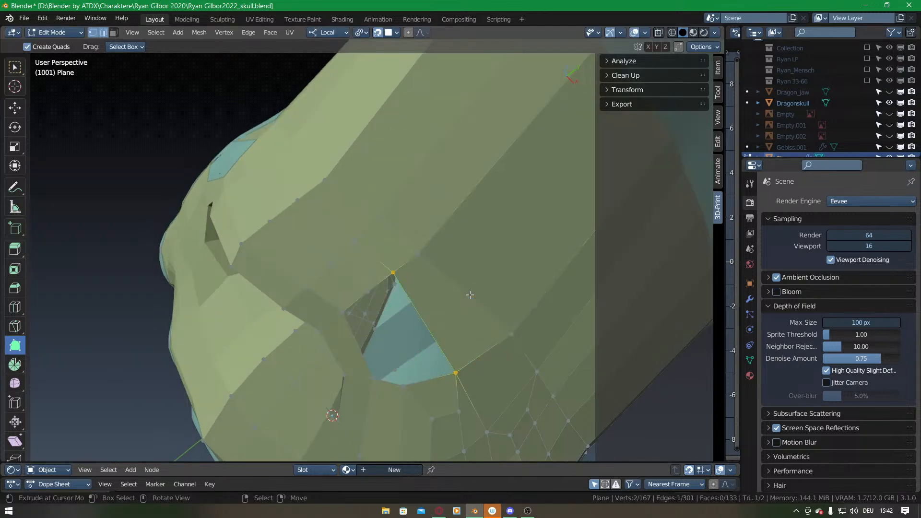
{"action": "key", "text": "f"}
{"action": "key", "text": "f"}
{"action": "scroll", "coordinate": [469, 295], "scroll_direction": "down", "scroll_amount": 2}
{"action": "middle_click_drag", "start_coordinate": [426, 376], "coordinate": [381, 339]}
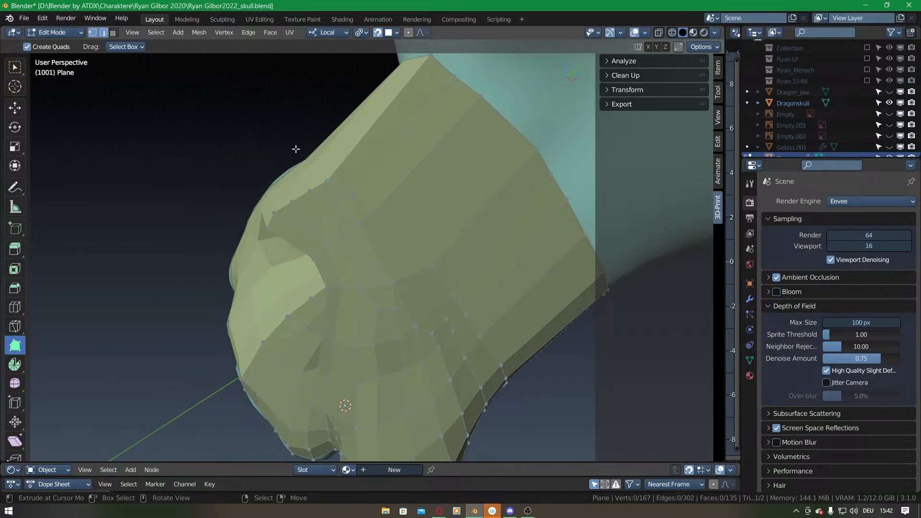
Smooth the newly filled faces behind the nasal opening with the Smooth tool and snap them back onto the skull surface.
{"action": "left_click", "coordinate": [114, 32]}
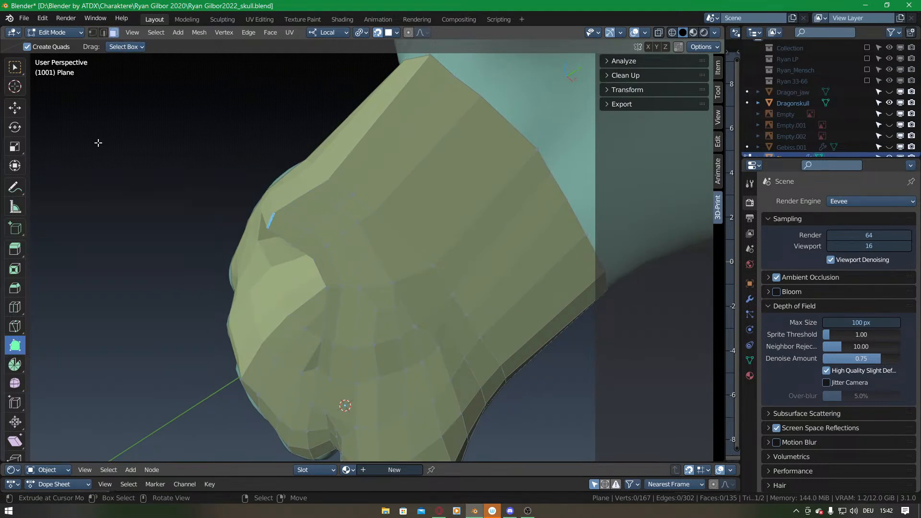
{"action": "left_click", "coordinate": [15, 383]}
{"action": "middle_click_drag", "start_coordinate": [353, 332], "coordinate": [367, 278]}
{"action": "key", "text": "c"}
{"action": "mouse_move", "coordinate": [363, 285]}
{"action": "left_mouse_down"}
{"action": "mouse_move", "coordinate": [400, 277]}
{"action": "mouse_move", "coordinate": [422, 295]}
{"action": "mouse_move", "coordinate": [394, 312]}
{"action": "mouse_move", "coordinate": [387, 311]}
{"action": "mouse_move", "coordinate": [497, 296]}
{"action": "mouse_move", "coordinate": [410, 301]}
{"action": "mouse_move", "coordinate": [435, 299]}
{"action": "left_mouse_up"}
{"action": "key", "text": "Escape"}
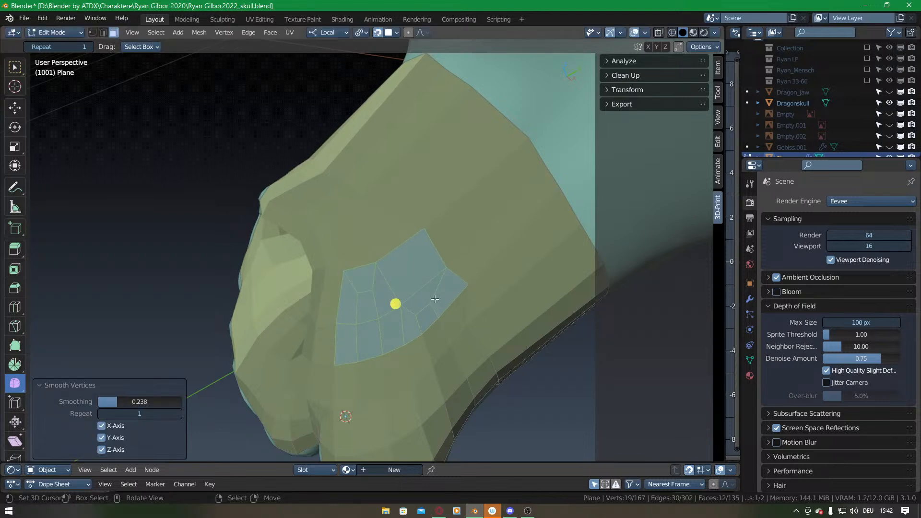
{"action": "key", "text": "g"}
{"action": "left_click", "coordinate": [435, 299]}
{"action": "key", "text": "alt+a"}
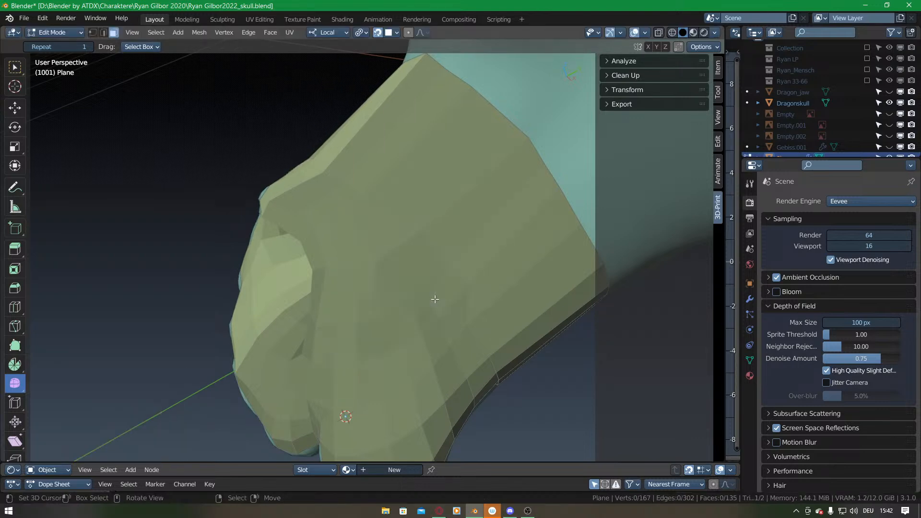
{"action": "mouse_move", "coordinate": [360, 306]}
{"action": "middle_mouse_down"}
{"action": "mouse_move", "coordinate": [387, 359]}
{"action": "mouse_move", "coordinate": [407, 327]}
{"action": "mouse_move", "coordinate": [360, 294]}
{"action": "middle_mouse_up"}
{"action": "key", "text": "c"}
{"action": "mouse_move", "coordinate": [350, 292]}
{"action": "left_mouse_down"}
{"action": "mouse_move", "coordinate": [352, 305]}
{"action": "mouse_move", "coordinate": [457, 299]}
{"action": "left_mouse_up"}
{"action": "right_click", "coordinate": [353, 304]}
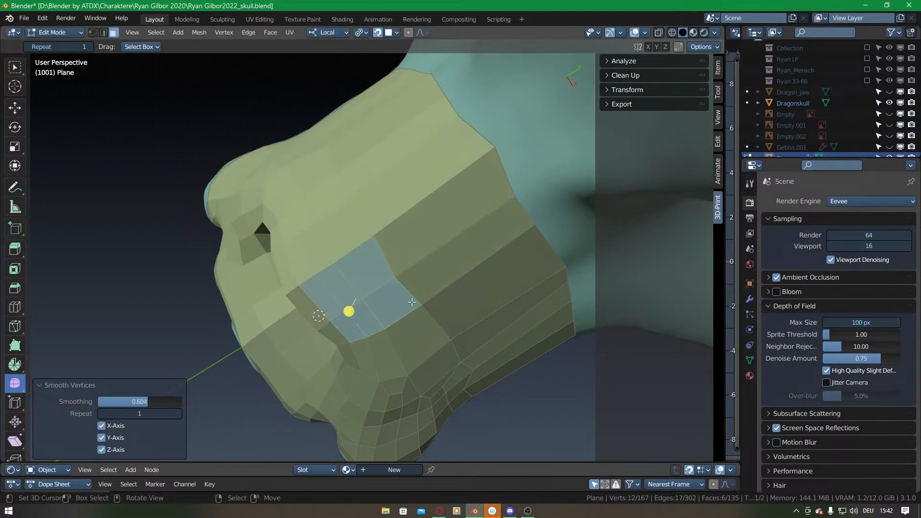
{"action": "key", "text": "ctrl+z"}
{"action": "key", "text": "ctrl+z"}
{"action": "middle_click_drag", "start_coordinate": [412, 301], "coordinate": [378, 292]}
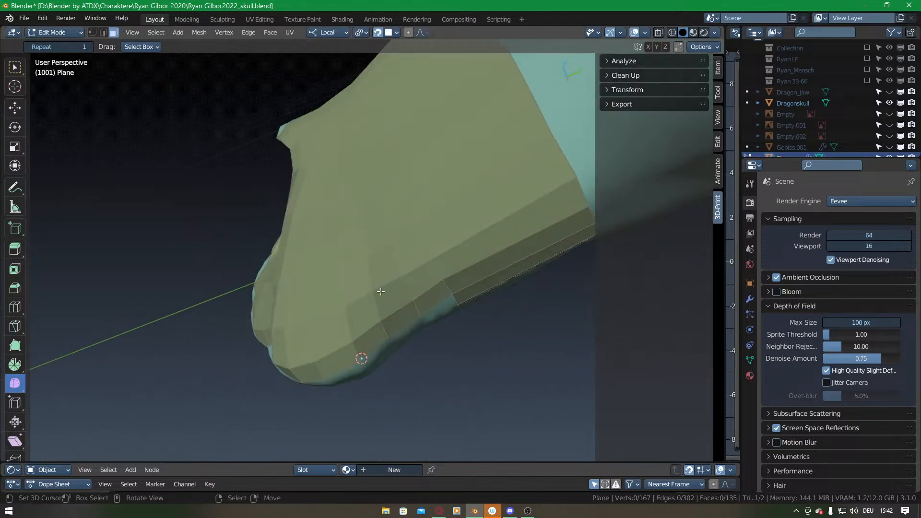
Return to the Poly Build tool with vertex and edge selection on the underside of the snout.
{"action": "left_click", "coordinate": [14, 345]}
{"action": "middle_click_drag", "start_coordinate": [259, 331], "coordinate": [353, 274]}
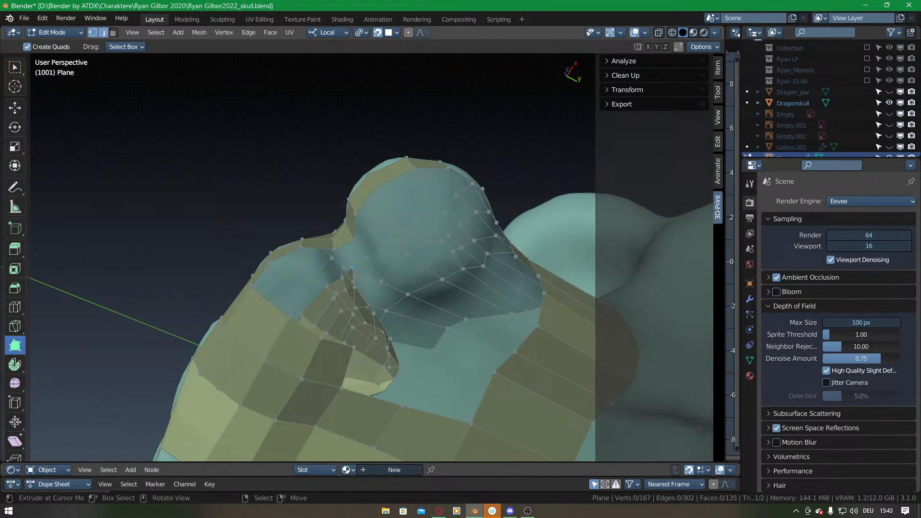
{"action": "key", "text": "alt+Tab"}
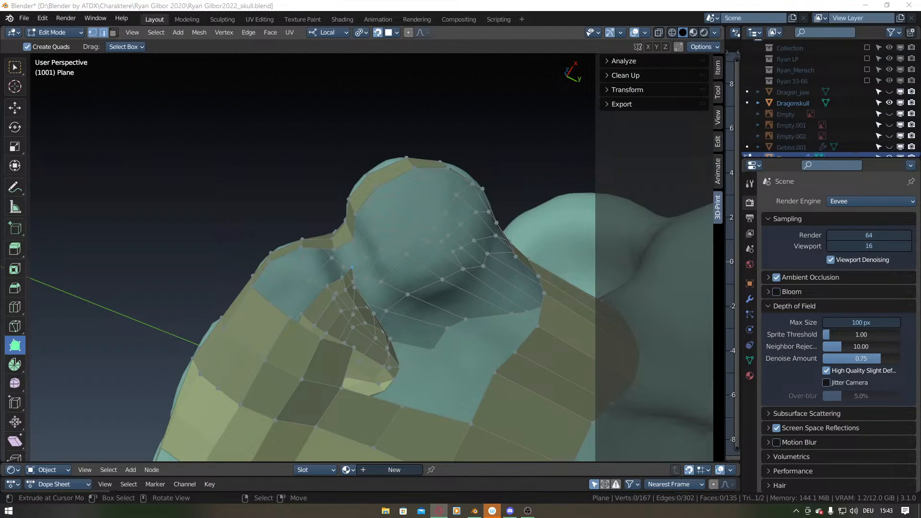
{"action": "key", "text": "alt+Tab"}
{"action": "key", "text": "alt+Tab"}
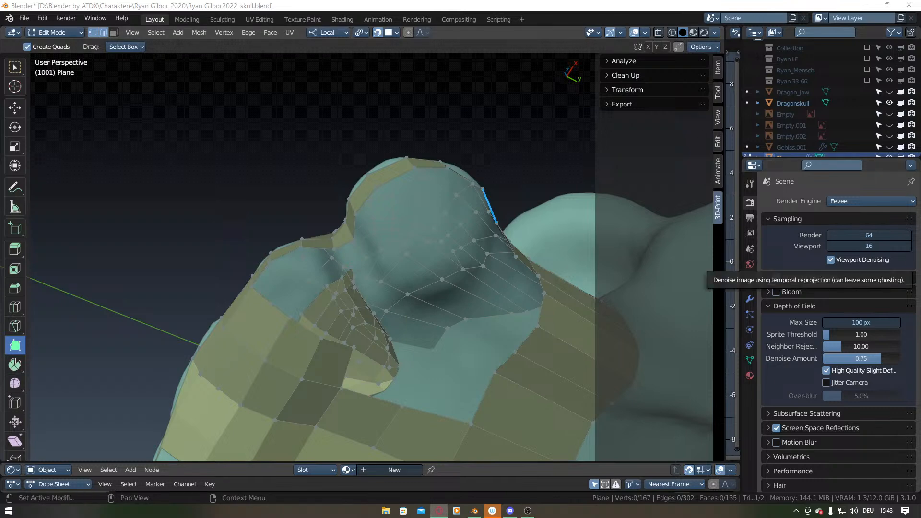
{"action": "key", "text": "alt+Tab"}
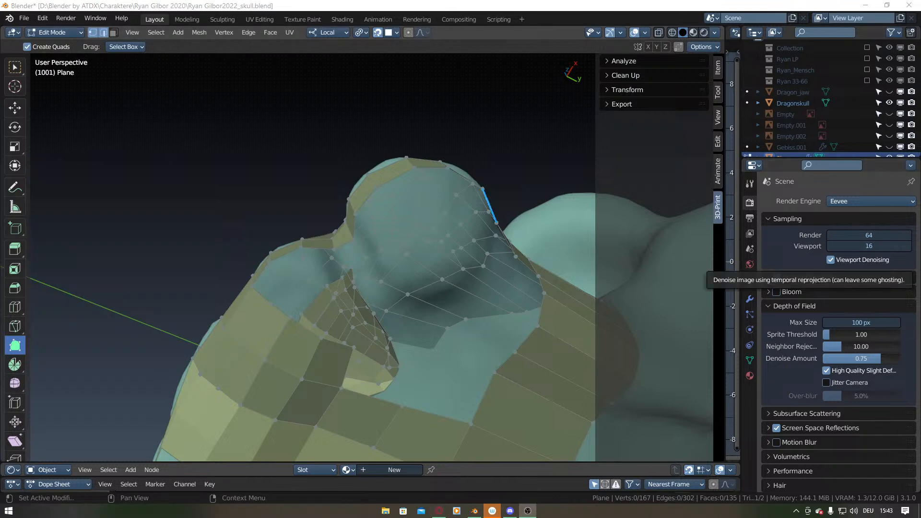
{"action": "key", "text": "alt+Tab"}
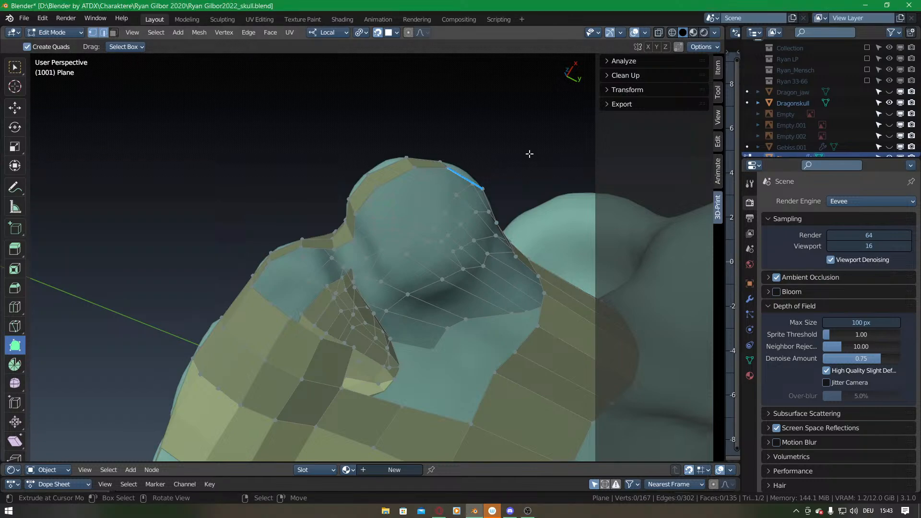
Build quads inward from the front lip edge on the snout's underside and adjust their vertices.
{"action": "middle_click_drag", "start_coordinate": [391, 200], "coordinate": [360, 311]}
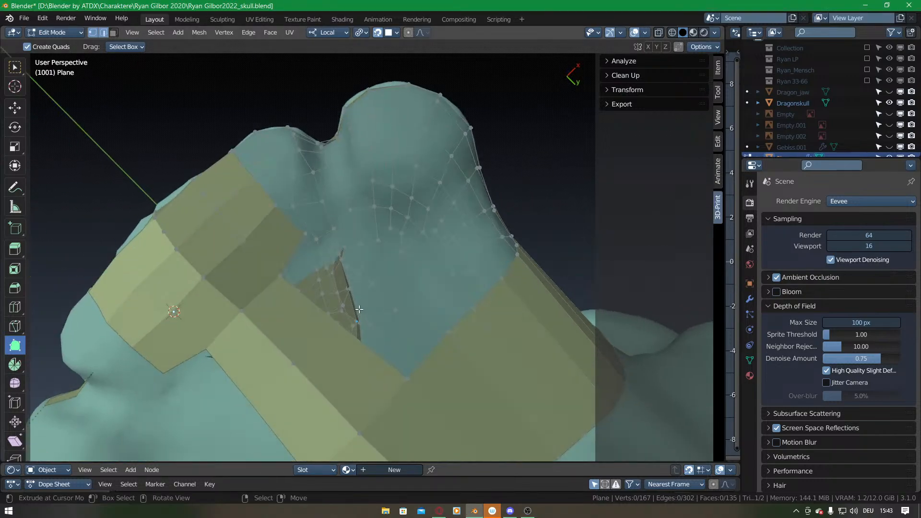
{"action": "middle_click_drag", "start_coordinate": [405, 251], "coordinate": [355, 308]}
{"action": "left_click_drag", "start_coordinate": [262, 258], "coordinate": [332, 255], "text": "ctrl"}
{"action": "left_click_drag", "start_coordinate": [341, 243], "coordinate": [356, 261], "text": "ctrl"}
{"action": "middle_click_drag", "start_coordinate": [354, 259], "coordinate": [325, 245]}
{"action": "left_click_drag", "start_coordinate": [308, 253], "coordinate": [324, 250]}
{"action": "middle_click_drag", "start_coordinate": [320, 251], "coordinate": [325, 249]}
{"action": "left_click_drag", "start_coordinate": [265, 263], "coordinate": [376, 325], "text": "ctrl"}
{"action": "left_click", "coordinate": [299, 230]}
{"action": "key", "text": "f"}
{"action": "key", "text": "ctrl+z"}
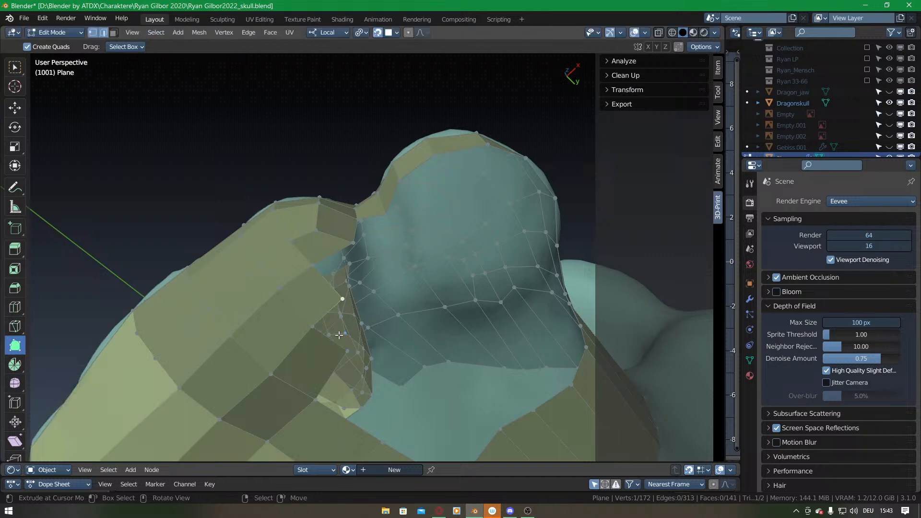
Continue the inner row of quads from the front of the underside through the notch toward the side bulge.
{"action": "middle_click_drag", "start_coordinate": [341, 298], "coordinate": [322, 254]}
{"action": "left_click_drag", "start_coordinate": [325, 284], "coordinate": [353, 286], "text": "ctrl"}
{"action": "middle_click_drag", "start_coordinate": [341, 311], "coordinate": [338, 294]}
{"action": "left_click_drag", "start_coordinate": [360, 283], "coordinate": [378, 293], "text": "ctrl"}
{"action": "middle_click_drag", "start_coordinate": [367, 262], "coordinate": [395, 275]}
{"action": "left_click_drag", "start_coordinate": [384, 258], "coordinate": [405, 273], "text": "ctrl"}
{"action": "left_click_drag", "start_coordinate": [396, 236], "coordinate": [434, 251], "text": "ctrl"}
{"action": "middle_click_drag", "start_coordinate": [434, 251], "coordinate": [320, 251]}
Extend the inner row of quads around the side bulge to the rear lip strip and adjust a vertex on its inner edge.
{"action": "left_click_drag", "start_coordinate": [313, 243], "coordinate": [368, 261], "text": "ctrl"}
{"action": "left_click_drag", "start_coordinate": [369, 232], "coordinate": [405, 267], "text": "ctrl"}
{"action": "middle_click_drag", "start_coordinate": [405, 267], "coordinate": [367, 266]}
{"action": "left_click_drag", "start_coordinate": [292, 232], "coordinate": [310, 264], "text": "ctrl"}
{"action": "middle_click_drag", "start_coordinate": [310, 264], "coordinate": [313, 207]}
{"action": "left_click_drag", "start_coordinate": [312, 208], "coordinate": [362, 311], "text": "ctrl"}
{"action": "left_click", "coordinate": [391, 300], "text": "ctrl"}
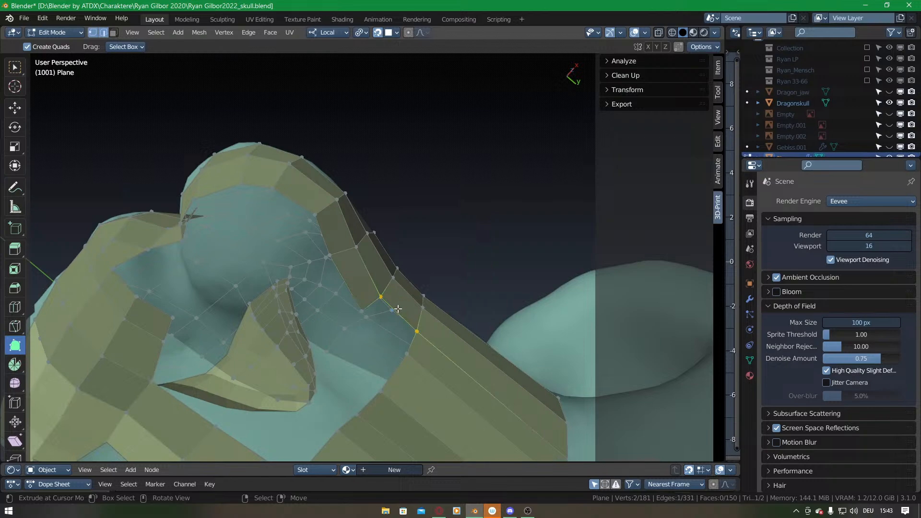
{"action": "middle_click_drag", "start_coordinate": [391, 300], "coordinate": [366, 295]}
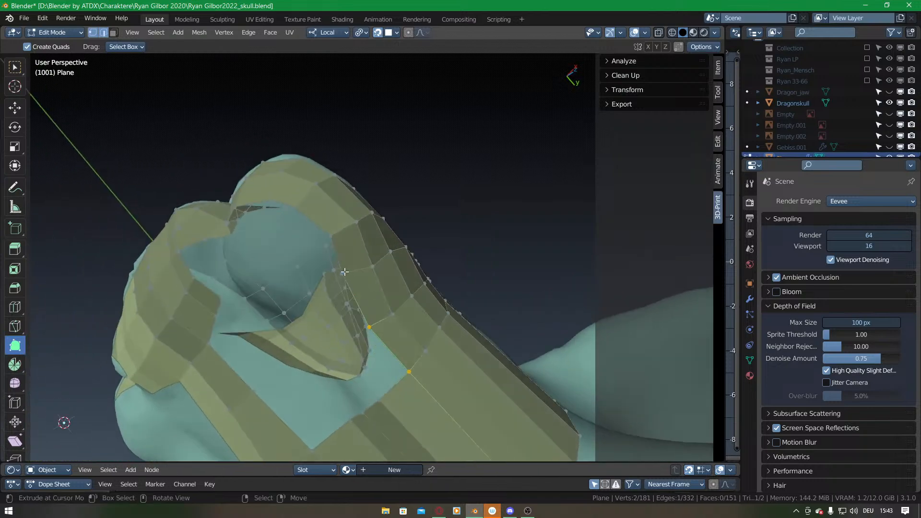
{"action": "left_click_drag", "start_coordinate": [344, 272], "coordinate": [348, 279]}
{"action": "middle_click_drag", "start_coordinate": [348, 280], "coordinate": [396, 223]}
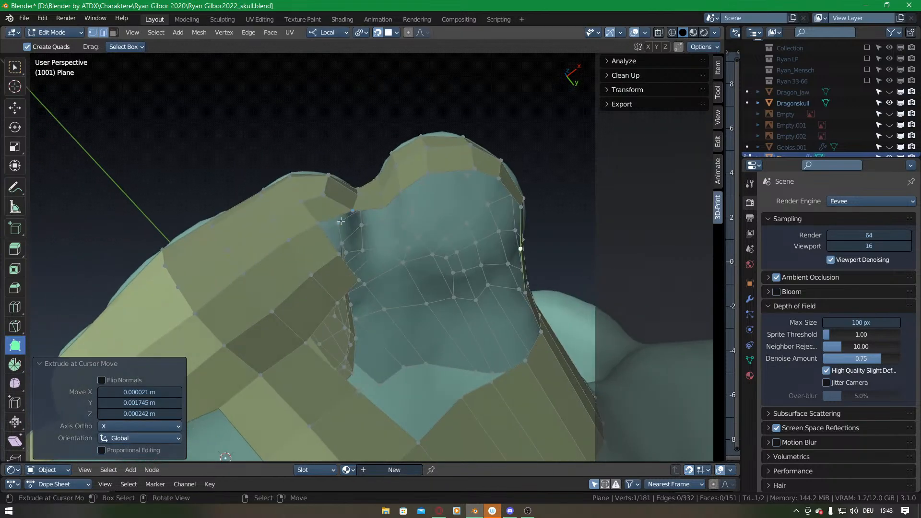
Build another row of quads inward on the snout's underside, from beside the midline past the notch to the side bulge.
{"action": "left_click_drag", "start_coordinate": [321, 225], "coordinate": [376, 260], "text": "ctrl"}
{"action": "left_click_drag", "start_coordinate": [356, 211], "coordinate": [387, 235], "text": "ctrl"}
{"action": "middle_click_drag", "start_coordinate": [392, 224], "coordinate": [367, 222]}
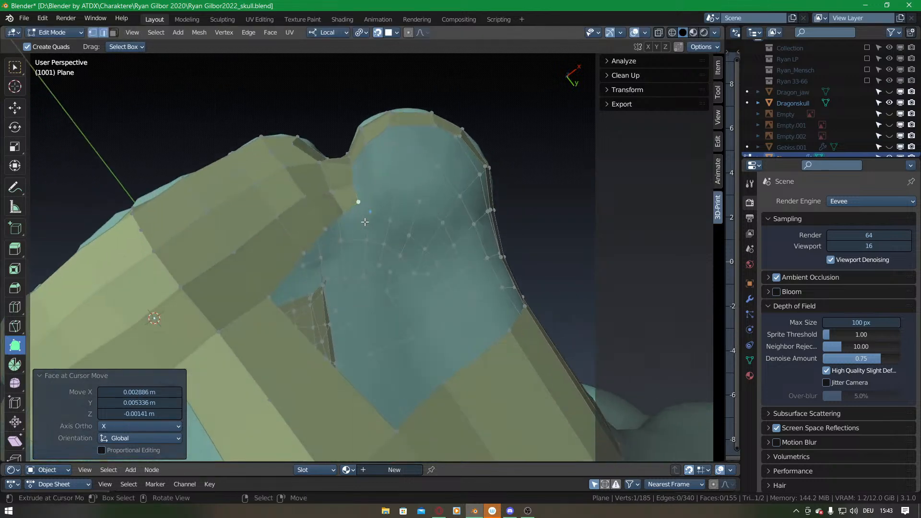
{"action": "left_click_drag", "start_coordinate": [278, 305], "coordinate": [354, 313], "text": "ctrl"}
{"action": "left_click_drag", "start_coordinate": [307, 259], "coordinate": [361, 275], "text": "ctrl"}
{"action": "left_click_drag", "start_coordinate": [334, 236], "coordinate": [381, 254], "text": "ctrl"}
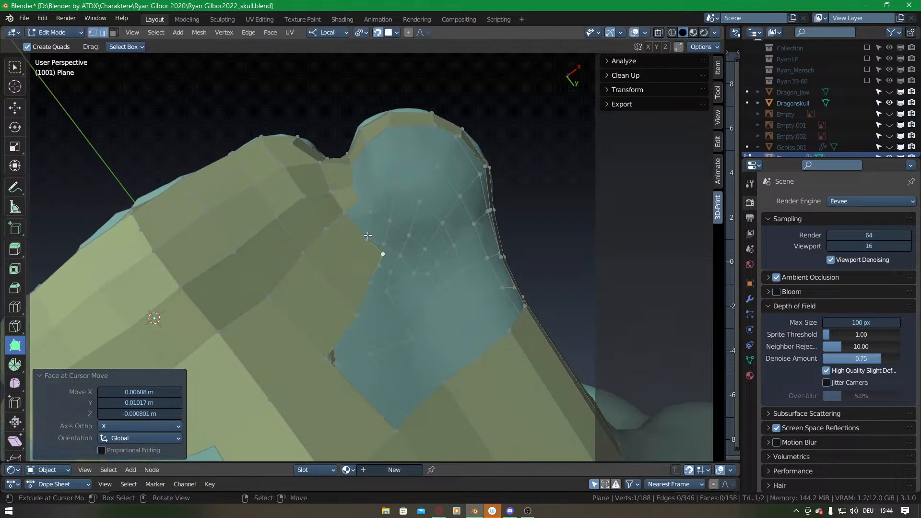
{"action": "middle_click_drag", "start_coordinate": [369, 231], "coordinate": [357, 249]}
{"action": "left_click_drag", "start_coordinate": [349, 250], "coordinate": [394, 266], "text": "ctrl"}
{"action": "middle_click_drag", "start_coordinate": [393, 265], "coordinate": [351, 298]}
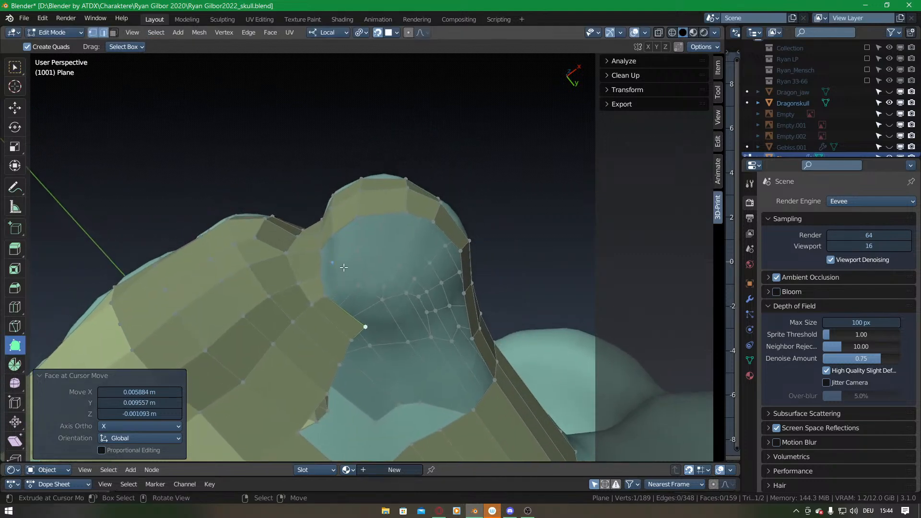
Continue the quad row from the notch around the underside of the side bulge to its outer lip strip.
{"action": "middle_click_drag", "start_coordinate": [341, 252], "coordinate": [366, 257]}
{"action": "left_click_drag", "start_coordinate": [354, 259], "coordinate": [367, 260], "text": "ctrl"}
{"action": "left_click_drag", "start_coordinate": [362, 235], "coordinate": [425, 238], "text": "ctrl"}
{"action": "middle_click_drag", "start_coordinate": [428, 239], "coordinate": [390, 229]}
{"action": "left_click_drag", "start_coordinate": [369, 210], "coordinate": [381, 239], "text": "ctrl"}
{"action": "left_click_drag", "start_coordinate": [392, 227], "coordinate": [404, 259], "text": "ctrl"}
{"action": "left_click_drag", "start_coordinate": [420, 240], "coordinate": [413, 283], "text": "ctrl"}
{"action": "middle_click_drag", "start_coordinate": [394, 259], "coordinate": [360, 233]}
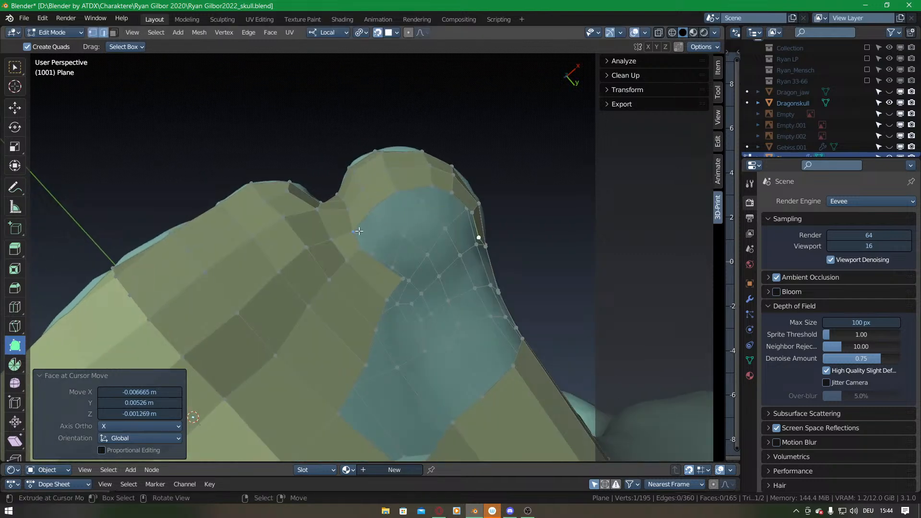
Fill the underside of the side bulge with a further inner row of quads joined to the outer lip strip.
{"action": "left_click_drag", "start_coordinate": [357, 232], "coordinate": [386, 231], "text": "ctrl"}
{"action": "left_click_drag", "start_coordinate": [377, 210], "coordinate": [438, 205], "text": "ctrl"}
{"action": "left_click_drag", "start_coordinate": [373, 245], "coordinate": [415, 255], "text": "ctrl"}
{"action": "left_click_drag", "start_coordinate": [398, 225], "coordinate": [411, 234], "text": "ctrl"}
{"action": "left_click_drag", "start_coordinate": [408, 216], "coordinate": [431, 223], "text": "ctrl"}
{"action": "middle_click_drag", "start_coordinate": [431, 223], "coordinate": [333, 245]}
{"action": "left_click_drag", "start_coordinate": [335, 261], "coordinate": [354, 289], "text": "ctrl"}
{"action": "right_click", "coordinate": [345, 256]}
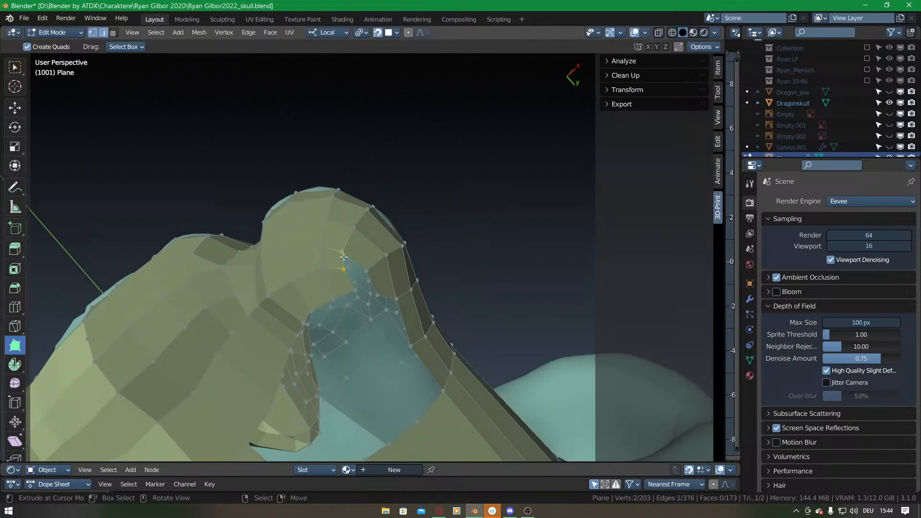
{"action": "left_click_drag", "start_coordinate": [342, 258], "coordinate": [347, 284], "text": "ctrl"}
Even out the front boundary of the remaining underside opening by repositioning its vertices.
{"action": "middle_click_drag", "start_coordinate": [403, 234], "coordinate": [323, 270]}
{"action": "left_click_drag", "start_coordinate": [304, 301], "coordinate": [301, 273]}
{"action": "left_click_drag", "start_coordinate": [249, 309], "coordinate": [244, 271]}
{"action": "left_click_drag", "start_coordinate": [353, 285], "coordinate": [440, 225]}
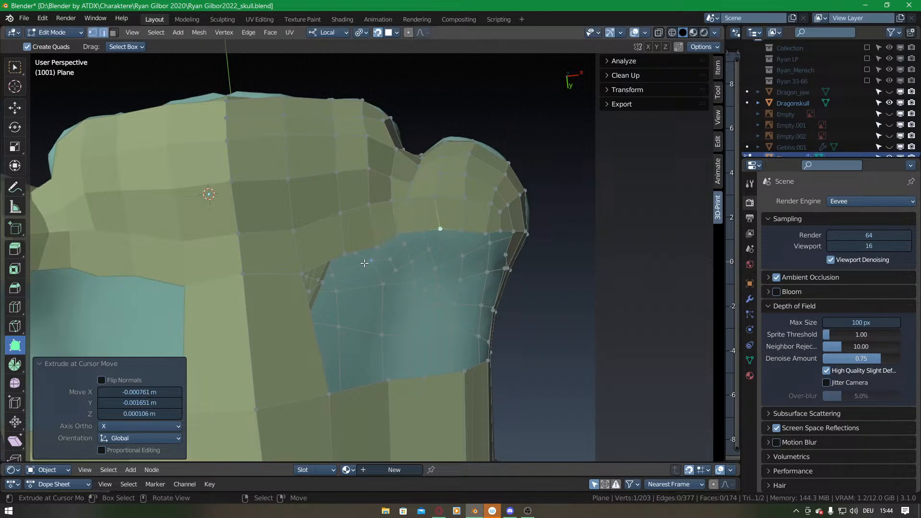
Fill the quad at the opening's inner side beside the midline column and space the neighbouring rear strip vertices.
{"action": "middle_click_drag", "start_coordinate": [305, 287], "coordinate": [347, 259]}
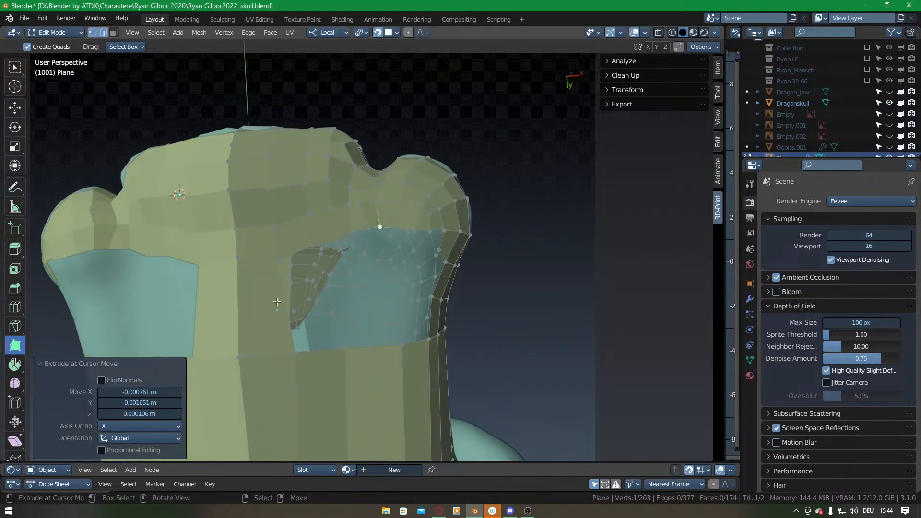
{"action": "right_click", "coordinate": [284, 297]}
{"action": "middle_click_drag", "start_coordinate": [310, 282], "coordinate": [337, 272]}
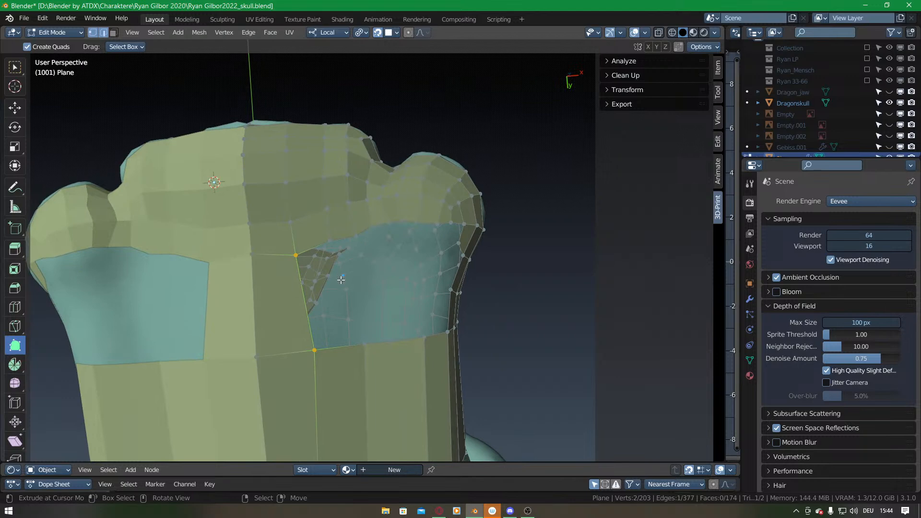
{"action": "left_click_drag", "start_coordinate": [352, 349], "coordinate": [328, 343]}
{"action": "right_click", "coordinate": [291, 303]}
{"action": "key", "text": "f"}
{"action": "mouse_move", "coordinate": [318, 246]}
{"action": "middle_mouse_down", "text": "ctrl"}
{"action": "mouse_move", "coordinate": [337, 324]}
{"action": "mouse_move", "coordinate": [332, 244]}
{"action": "middle_mouse_up", "text": "ctrl"}
{"action": "left_click_drag", "start_coordinate": [301, 322], "coordinate": [298, 321]}
{"action": "left_click_drag", "start_coordinate": [329, 317], "coordinate": [346, 315]}
{"action": "middle_click_drag", "start_coordinate": [338, 245], "coordinate": [331, 287], "text": "shift"}
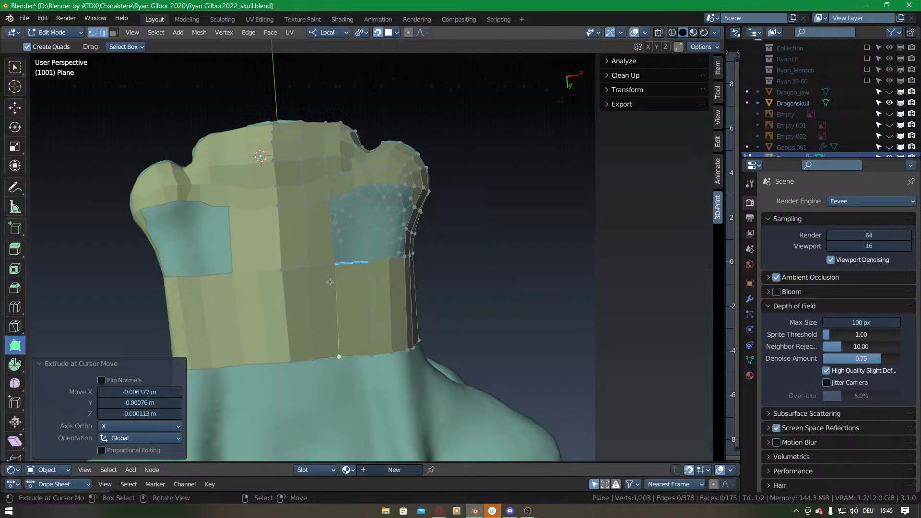
Fill quads along the opening's outer side down to the rear strip and shift a vertex on the rear edge.
{"action": "middle_click_drag", "start_coordinate": [329, 282], "coordinate": [380, 217]}
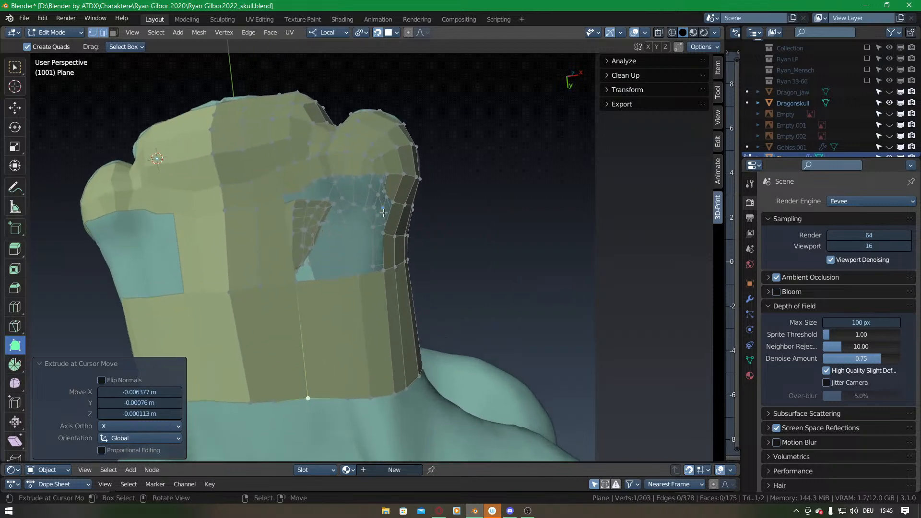
{"action": "left_click", "coordinate": [381, 218]}
{"action": "right_click", "coordinate": [383, 251]}
{"action": "key", "text": "f"}
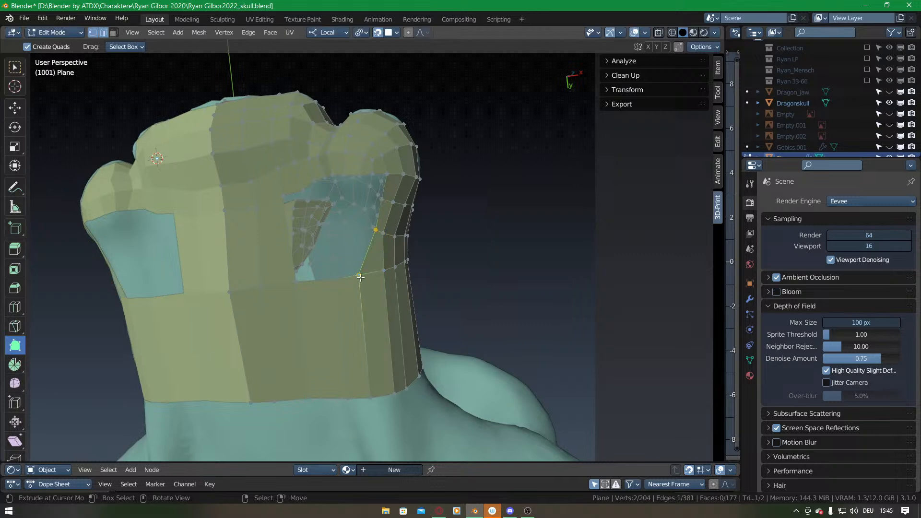
{"action": "right_click", "coordinate": [373, 390], "text": "ctrl"}
{"action": "middle_click_drag", "start_coordinate": [374, 389], "coordinate": [385, 341]}
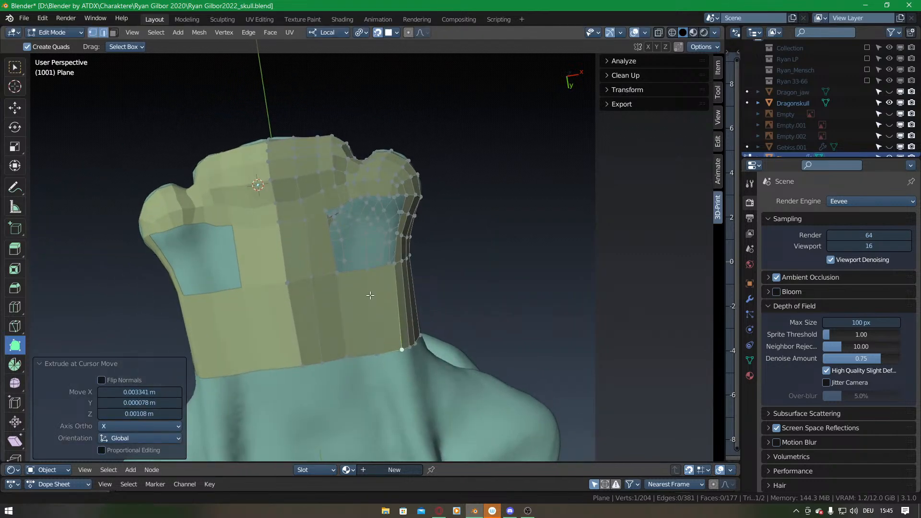
{"action": "middle_click_drag", "start_coordinate": [367, 298], "coordinate": [369, 266], "text": "ctrl"}
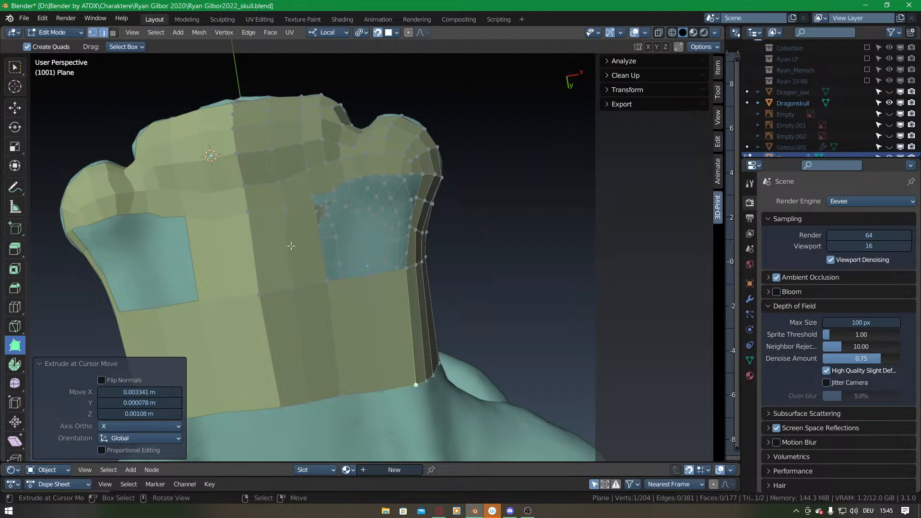
{"action": "middle_click_drag", "start_coordinate": [270, 291], "coordinate": [305, 233], "text": "ctrl"}
{"action": "middle_click_drag", "start_coordinate": [365, 183], "coordinate": [331, 253]}
{"action": "middle_click_drag", "start_coordinate": [332, 300], "coordinate": [387, 335]}
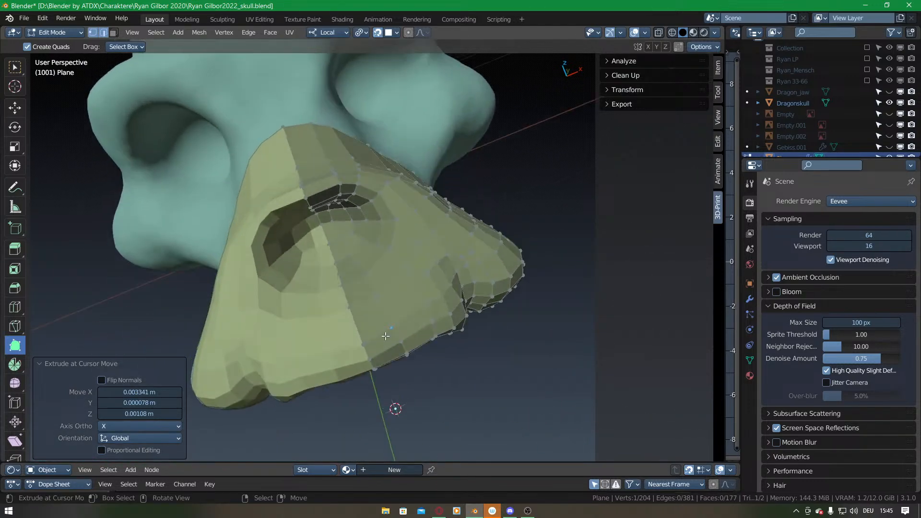
{"action": "scroll", "coordinate": [387, 335], "scroll_direction": "up", "scroll_amount": 2}
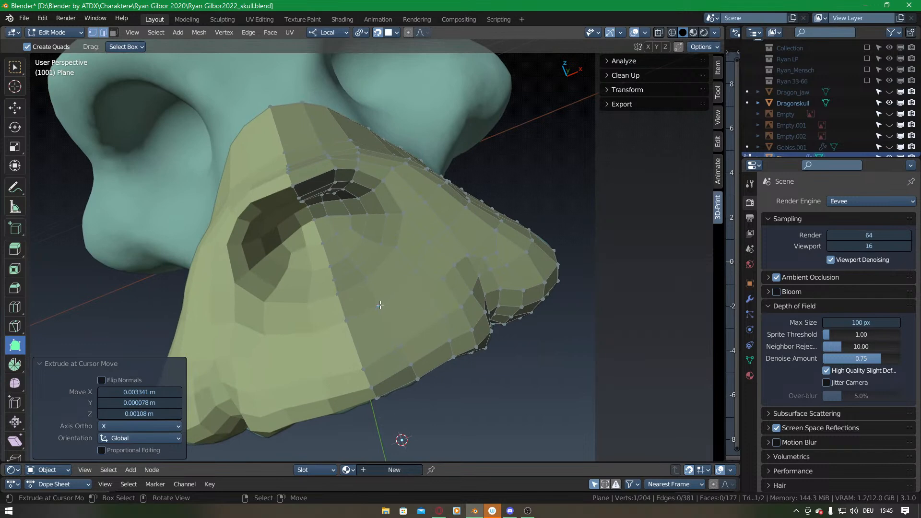
{"action": "middle_click_drag", "start_coordinate": [388, 344], "coordinate": [384, 305]}
{"action": "left_click_drag", "start_coordinate": [378, 294], "coordinate": [369, 294]}
{"action": "left_click_drag", "start_coordinate": [397, 325], "coordinate": [394, 354]}
{"action": "key", "text": "ctrl+z"}
{"action": "middle_click_drag", "start_coordinate": [395, 354], "coordinate": [350, 223]}
{"action": "left_click_drag", "start_coordinate": [377, 242], "coordinate": [358, 244]}
{"action": "left_click_drag", "start_coordinate": [382, 259], "coordinate": [366, 262]}
{"action": "left_click_drag", "start_coordinate": [388, 279], "coordinate": [382, 283]}
{"action": "middle_click_drag", "start_coordinate": [382, 288], "coordinate": [370, 239]}
{"action": "left_click_drag", "start_coordinate": [362, 183], "coordinate": [345, 187]}
{"action": "left_click_drag", "start_coordinate": [370, 219], "coordinate": [356, 226]}
{"action": "key", "text": "ctrl+z"}
{"action": "left_click_drag", "start_coordinate": [382, 253], "coordinate": [366, 256]}
{"action": "middle_click_drag", "start_coordinate": [387, 301], "coordinate": [366, 273]}
{"action": "left_click_drag", "start_coordinate": [381, 289], "coordinate": [367, 294]}
{"action": "left_click_drag", "start_coordinate": [414, 433], "coordinate": [407, 423]}
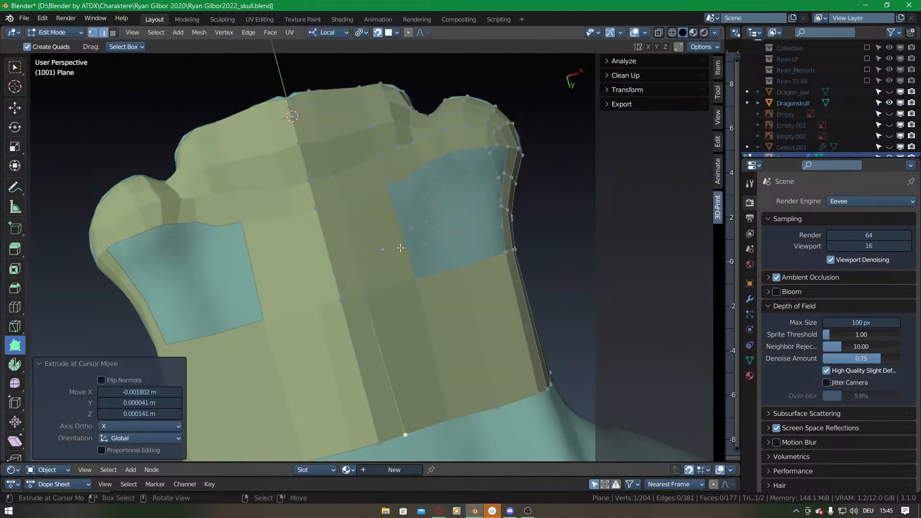
{"action": "middle_click_drag", "start_coordinate": [415, 194], "coordinate": [389, 284]}
{"action": "middle_click_drag", "start_coordinate": [359, 252], "coordinate": [374, 234]}
{"action": "key", "text": "ctrl+z"}
{"action": "key", "text": "ctrl+z"}
{"action": "key", "text": "ctrl+z"}
{"action": "key", "text": "ctrl+z"}
{"action": "key", "text": "ctrl+z"}
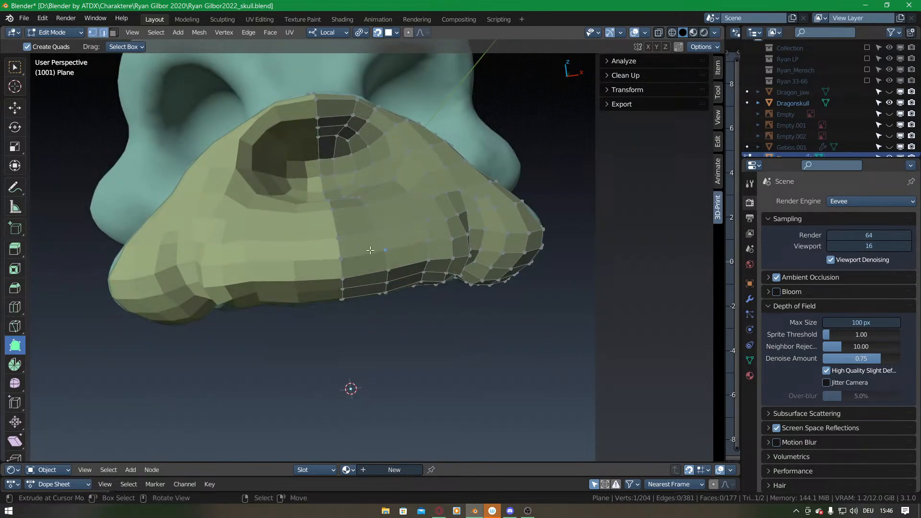
Insert one centred loop cut through the column of quads beside the midline.
{"action": "key", "text": "ctrl+r"}
{"action": "left_click", "coordinate": [371, 250]}
{"action": "middle_click_drag", "start_coordinate": [370, 250], "coordinate": [367, 270]}
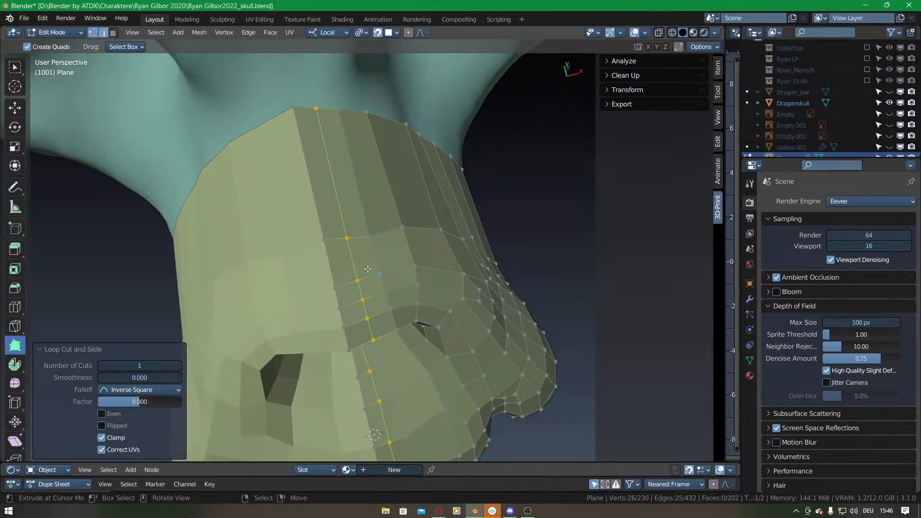
Snap the new loop's vertices to the sculpt surface along the snout bridge down to the nostril rim.
{"action": "left_click", "coordinate": [318, 107]}
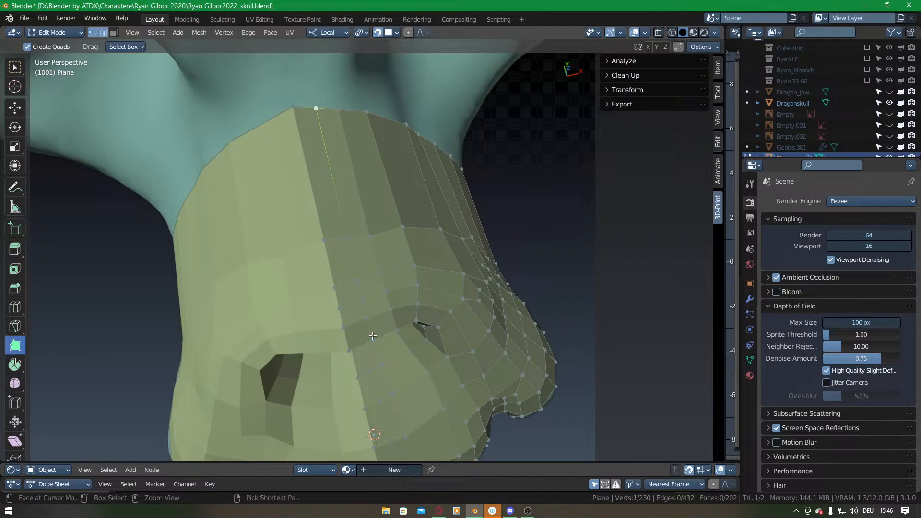
{"action": "left_click", "coordinate": [373, 332], "text": "ctrl"}
{"action": "right_click", "coordinate": [368, 320]}
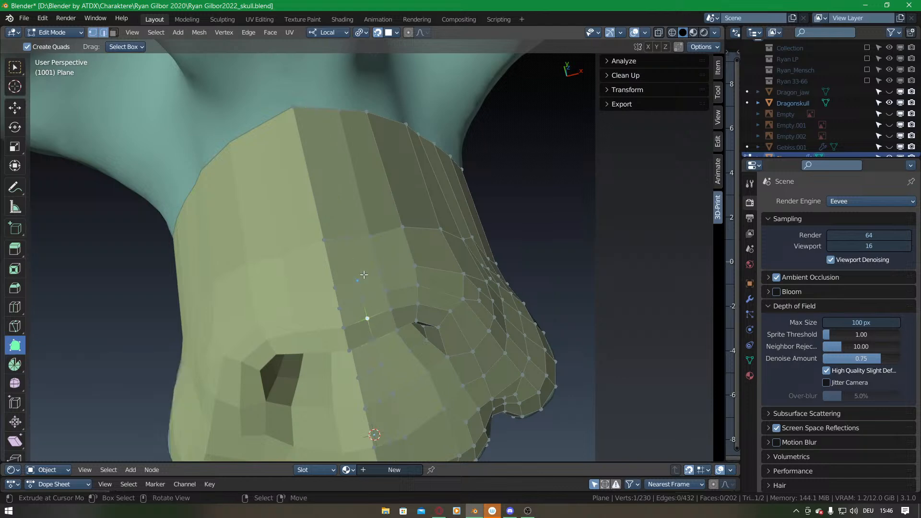
{"action": "right_click", "coordinate": [318, 108], "text": "ctrl"}
{"action": "key", "text": "g"}
{"action": "left_click", "coordinate": [346, 160]}
{"action": "middle_click_drag", "start_coordinate": [346, 163], "coordinate": [332, 204]}
{"action": "right_click", "coordinate": [326, 190]}
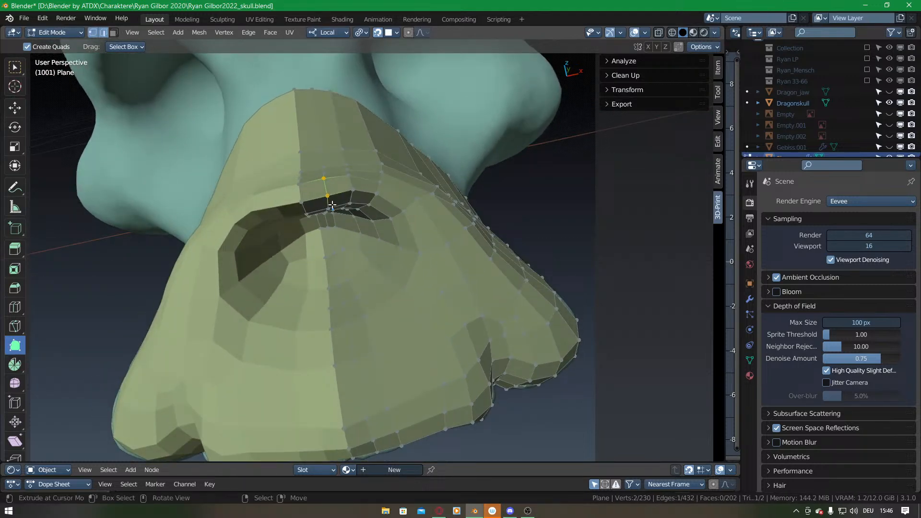
{"action": "key", "text": "g"}
{"action": "left_click", "coordinate": [332, 205]}
Snap the new loop's vertices inside the nostril and on the snout front just below it to the sculpt.
{"action": "middle_click_drag", "start_coordinate": [342, 240], "coordinate": [321, 141]}
{"action": "right_click", "coordinate": [320, 138]}
{"action": "right_click", "coordinate": [323, 186], "text": "ctrl"}
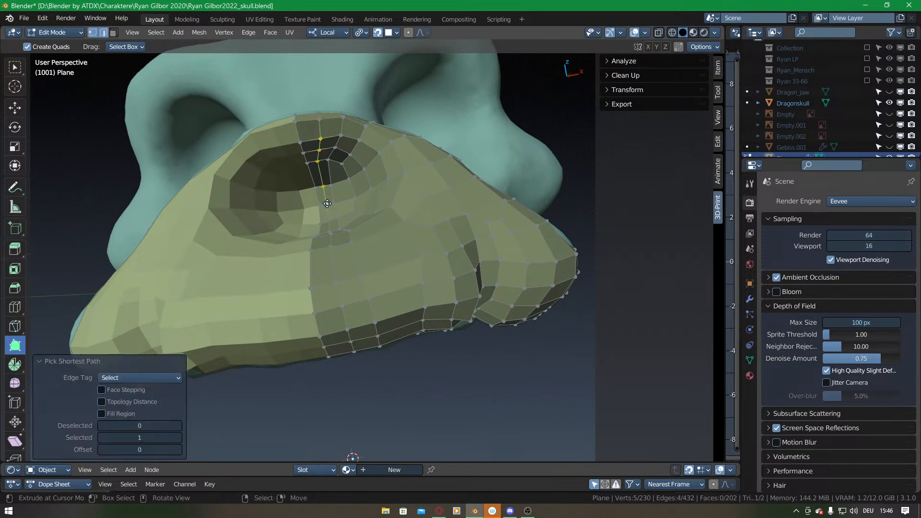
{"action": "key", "text": "g"}
{"action": "left_click", "coordinate": [327, 203]}
{"action": "middle_click_drag", "start_coordinate": [327, 204], "coordinate": [339, 243]}
{"action": "right_click", "coordinate": [338, 241]}
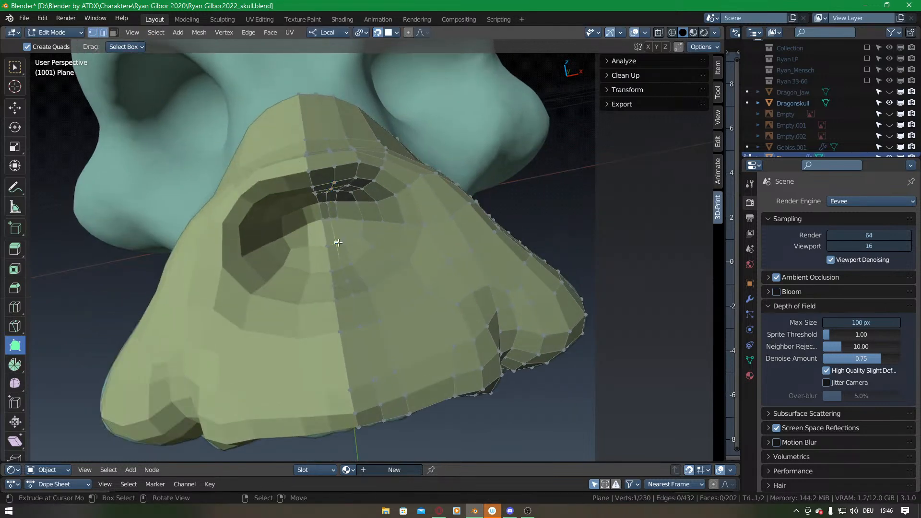
{"action": "right_click", "coordinate": [361, 324], "text": "ctrl"}
{"action": "key", "text": "g"}
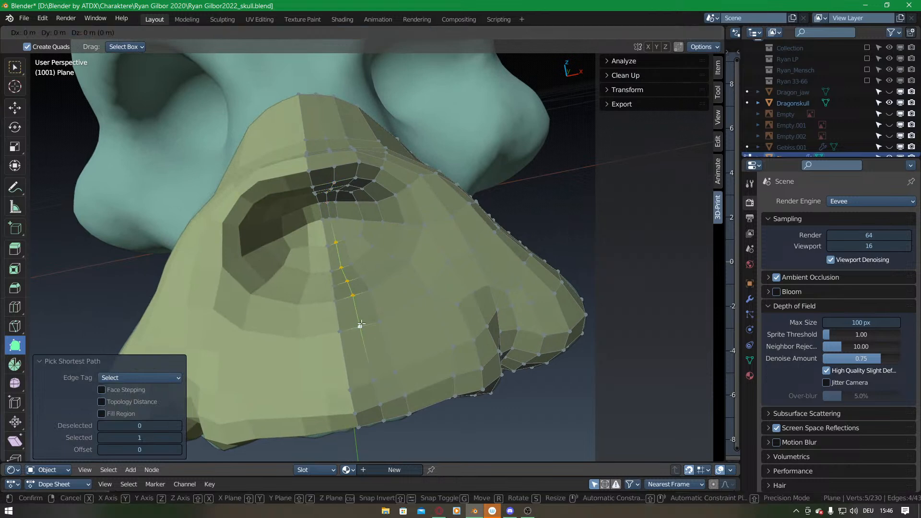
{"action": "left_click", "coordinate": [362, 327]}
Snap the remaining vertices of the new loop to the sculpt, from the snout front over the lip to the underside's rear edge.
{"action": "right_click", "coordinate": [376, 378]}
{"action": "middle_click_drag", "start_coordinate": [367, 363], "coordinate": [350, 283]}
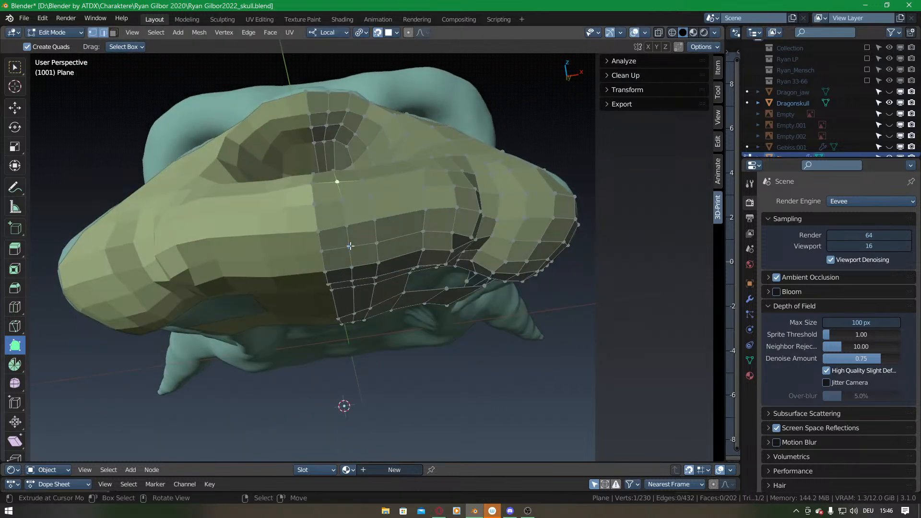
{"action": "right_click", "coordinate": [351, 247], "text": "ctrl"}
{"action": "key", "text": "g"}
{"action": "mouse_move", "coordinate": [350, 248]}
{"action": "middle_mouse_down"}
{"action": "mouse_move", "coordinate": [376, 300]}
{"action": "mouse_move", "coordinate": [367, 243]}
{"action": "middle_mouse_up"}
{"action": "left_click", "coordinate": [375, 299]}
{"action": "right_click", "coordinate": [332, 150]}
{"action": "middle_click_drag", "start_coordinate": [375, 324], "coordinate": [397, 290]}
{"action": "right_click", "coordinate": [358, 346], "text": "ctrl"}
{"action": "key", "text": "g"}
{"action": "left_click", "coordinate": [357, 345]}
Shift vertices of the loops beside the midline outward on the snout front, undoing the last vertex move.
{"action": "middle_click_drag", "start_coordinate": [372, 243], "coordinate": [358, 230]}
{"action": "left_click_drag", "start_coordinate": [341, 205], "coordinate": [348, 203]}
{"action": "middle_click_drag", "start_coordinate": [343, 194], "coordinate": [351, 270]}
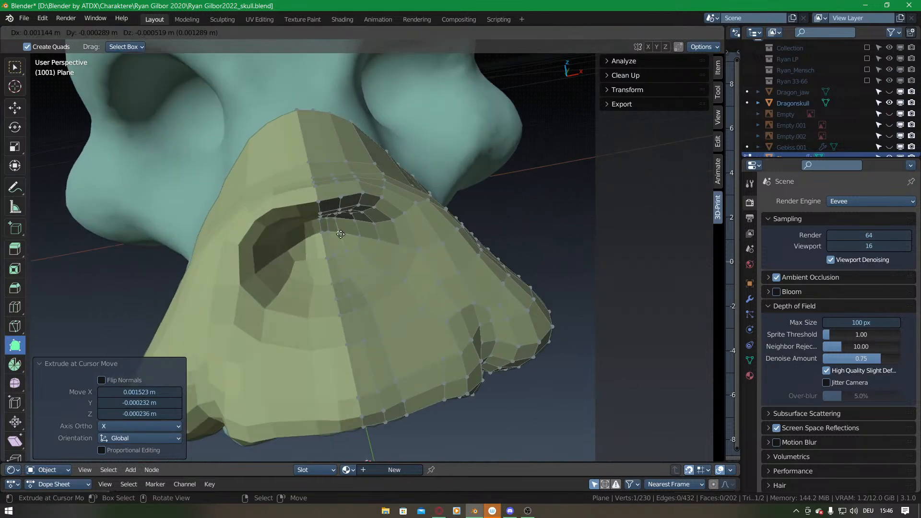
{"action": "left_click_drag", "start_coordinate": [355, 270], "coordinate": [416, 409]}
{"action": "middle_click_drag", "start_coordinate": [416, 409], "coordinate": [368, 274]}
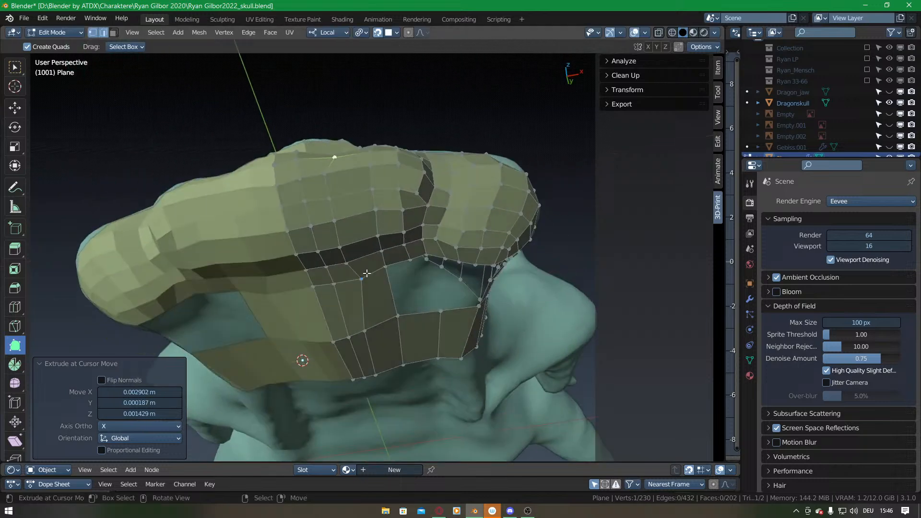
{"action": "left_click_drag", "start_coordinate": [325, 183], "coordinate": [350, 228]}
{"action": "key", "text": "ctrl+z"}
Spread the vertices beside the midline outward across the lip and underside to the rear edge.
{"action": "middle_click_drag", "start_coordinate": [350, 221], "coordinate": [360, 198]}
{"action": "left_click_drag", "start_coordinate": [360, 196], "coordinate": [373, 192]}
{"action": "left_click_drag", "start_coordinate": [360, 227], "coordinate": [376, 241]}
{"action": "middle_click_drag", "start_coordinate": [377, 262], "coordinate": [361, 237]}
{"action": "left_click_drag", "start_coordinate": [363, 283], "coordinate": [375, 278]}
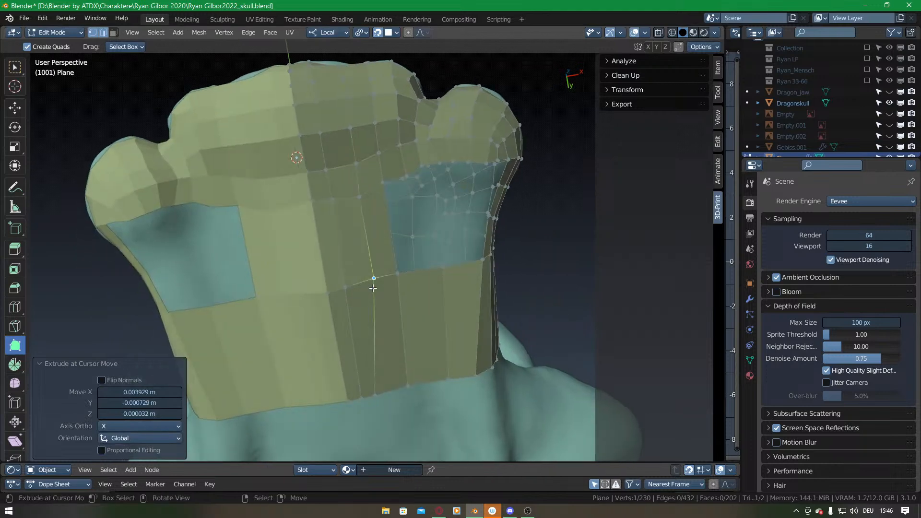
{"action": "left_click_drag", "start_coordinate": [378, 398], "coordinate": [391, 395]}
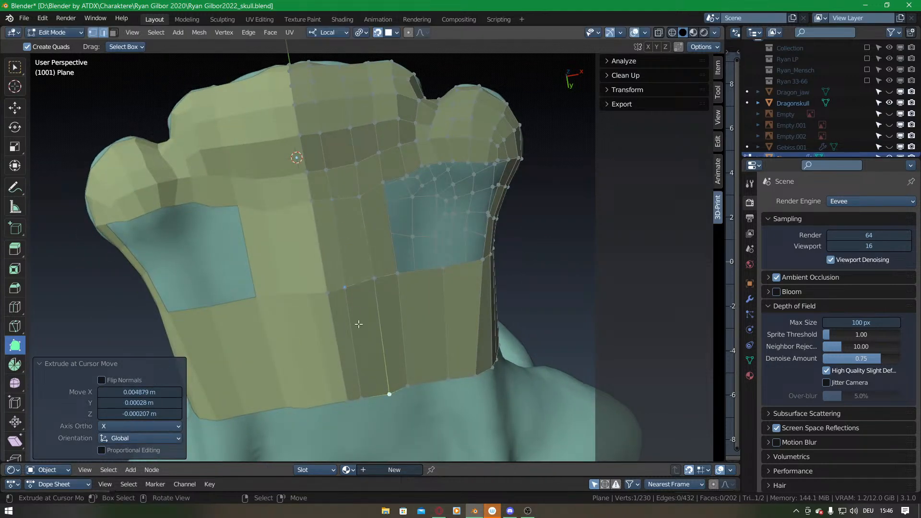
Fine-tune the vertex spacing of the columns beside the midline around the front lip.
{"action": "left_click_drag", "start_coordinate": [320, 158], "coordinate": [318, 82]}
{"action": "middle_click_drag", "start_coordinate": [318, 82], "coordinate": [352, 249]}
{"action": "left_click_drag", "start_coordinate": [364, 318], "coordinate": [369, 315]}
{"action": "left_click_drag", "start_coordinate": [358, 296], "coordinate": [345, 250]}
{"action": "middle_click_drag", "start_coordinate": [345, 243], "coordinate": [372, 349]}
{"action": "left_click_drag", "start_coordinate": [385, 386], "coordinate": [384, 379]}
{"action": "left_click_drag", "start_coordinate": [365, 342], "coordinate": [366, 335]}
Adjust the vertices beside the midline on the snout front below the nostril.
{"action": "middle_click_drag", "start_coordinate": [366, 335], "coordinate": [362, 312]}
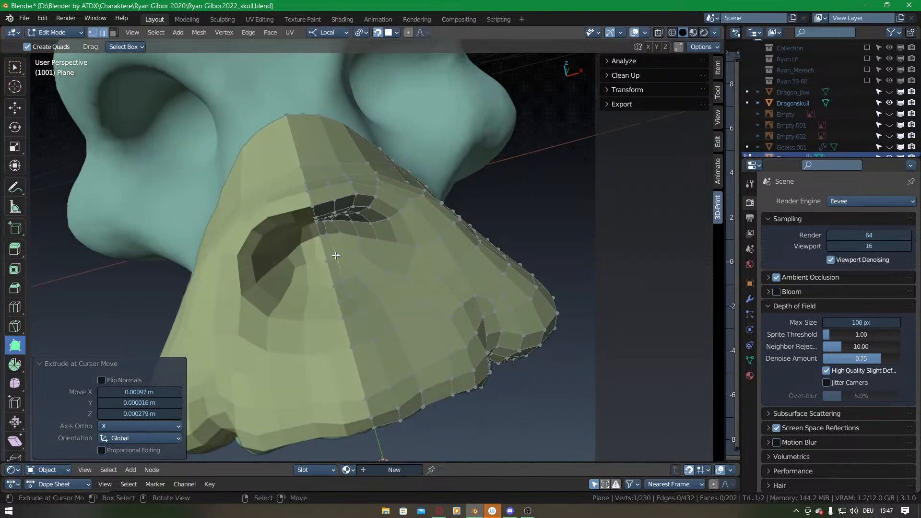
{"action": "left_click_drag", "start_coordinate": [329, 243], "coordinate": [332, 241]}
{"action": "left_click_drag", "start_coordinate": [343, 281], "coordinate": [356, 299]}
{"action": "middle_click_drag", "start_coordinate": [442, 426], "coordinate": [358, 292]}
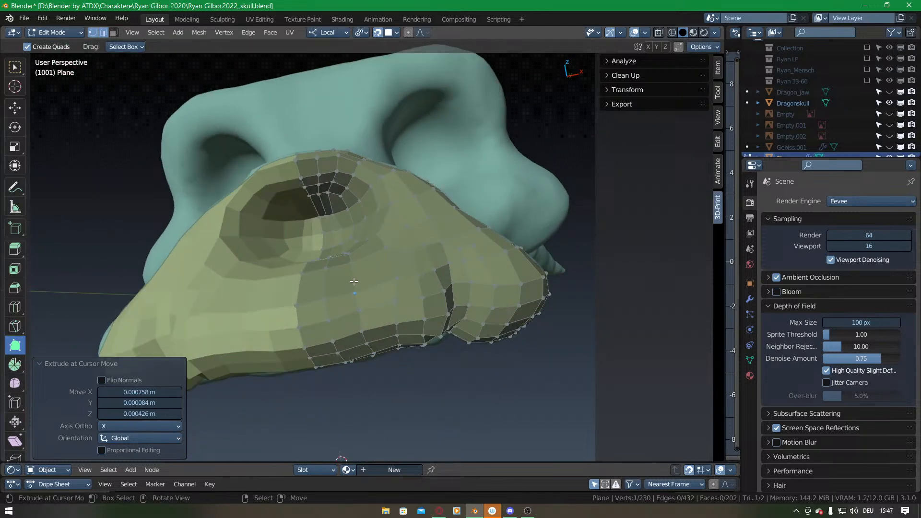
{"action": "middle_click_drag", "start_coordinate": [400, 398], "coordinate": [354, 253]}
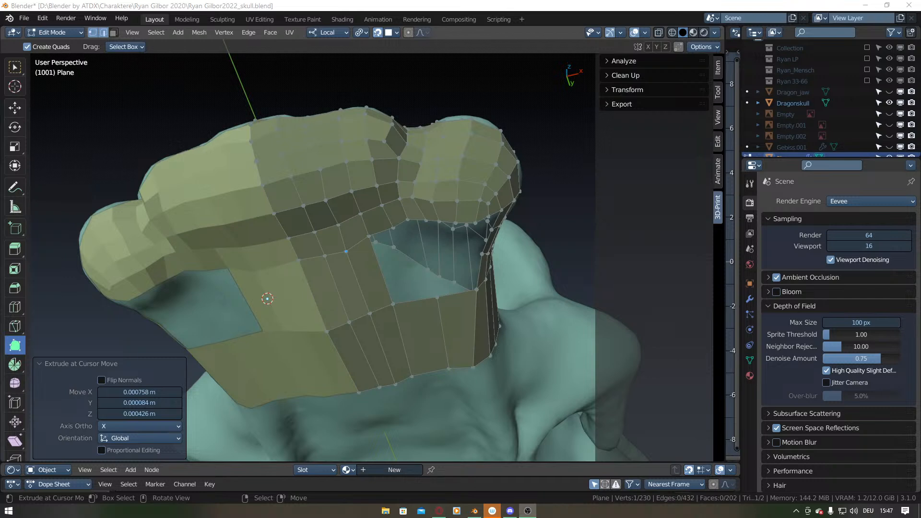
Insert a centred loop cut through the underside's rear strip quad at the opening's inner corner and snap it to the surface.
{"action": "left_click", "coordinate": [492, 190]}
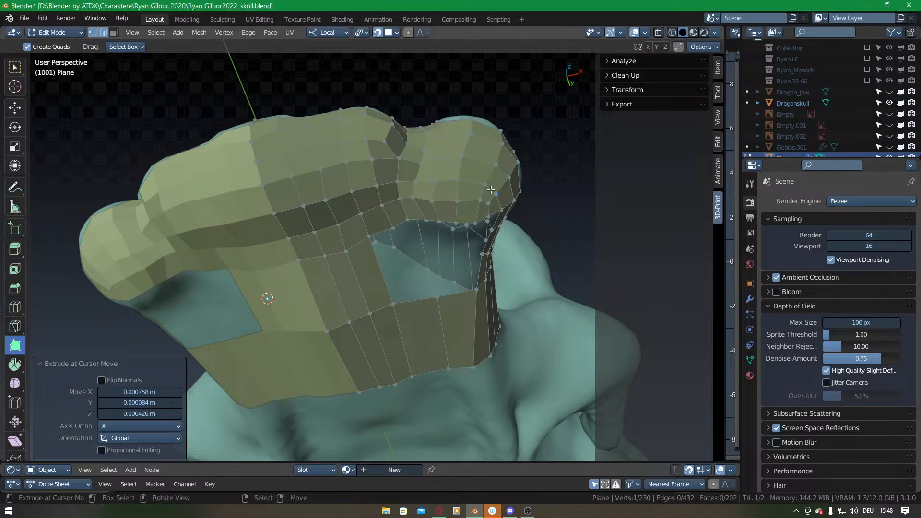
{"action": "middle_click_drag", "start_coordinate": [430, 371], "coordinate": [389, 291]}
{"action": "middle_click_drag", "start_coordinate": [395, 259], "coordinate": [396, 292]}
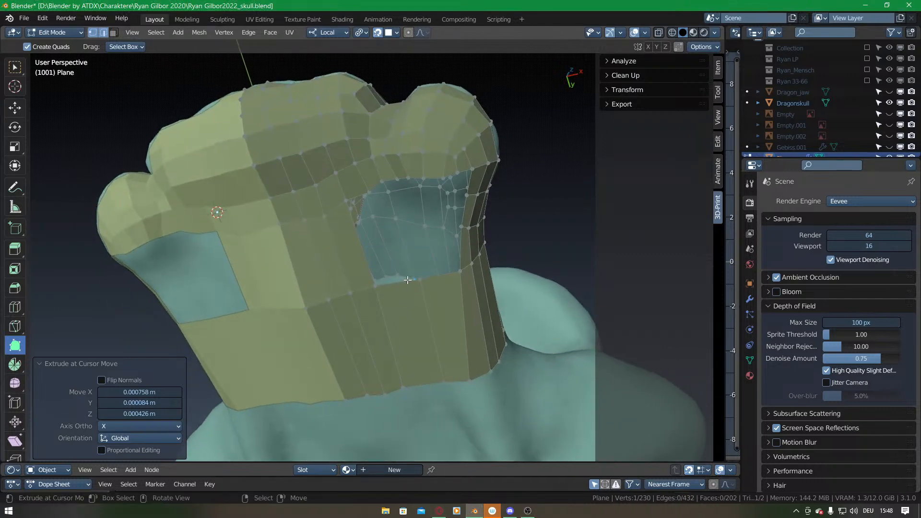
{"action": "key", "text": "ctrl+r"}
{"action": "left_click", "coordinate": [416, 383]}
{"action": "left_click", "coordinate": [417, 380]}
{"action": "key", "text": "g"}
{"action": "left_click", "coordinate": [417, 380]}
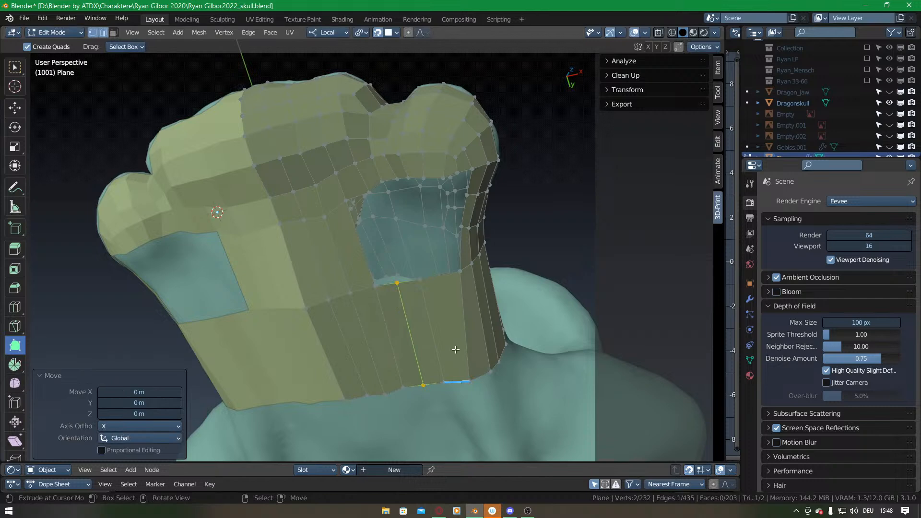
Fill a quad along the inner side of the snout underside's opening, up to the rear strip.
{"action": "middle_click_drag", "start_coordinate": [447, 344], "coordinate": [405, 214]}
{"action": "left_click", "coordinate": [354, 245]}
{"action": "key", "text": "f"}
{"action": "scroll", "coordinate": [449, 266], "scroll_direction": "up", "scroll_amount": 1}
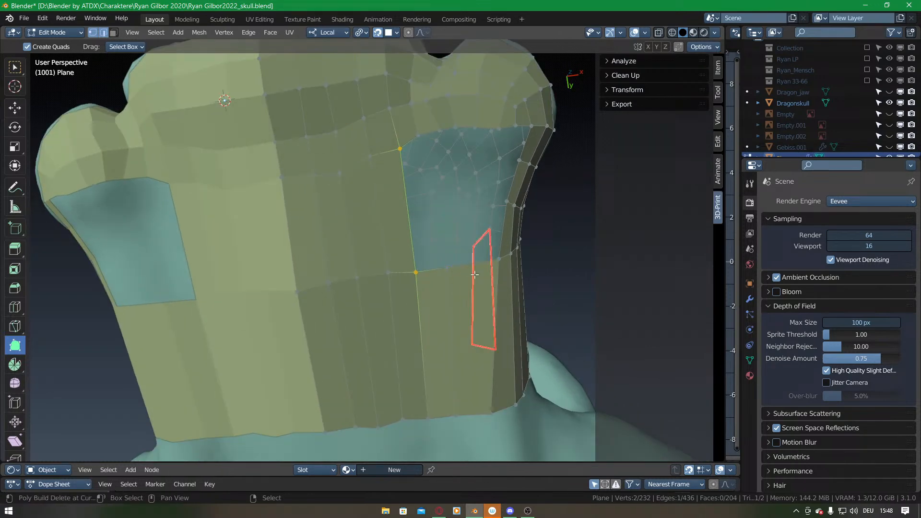
Insert a loop cut through the long quads beside the underside opening, offset towards the front, and snap it to the surface.
{"action": "middle_click_drag", "start_coordinate": [449, 266], "coordinate": [432, 322]}
{"action": "scroll", "coordinate": [361, 205], "scroll_direction": "up", "scroll_amount": 1}
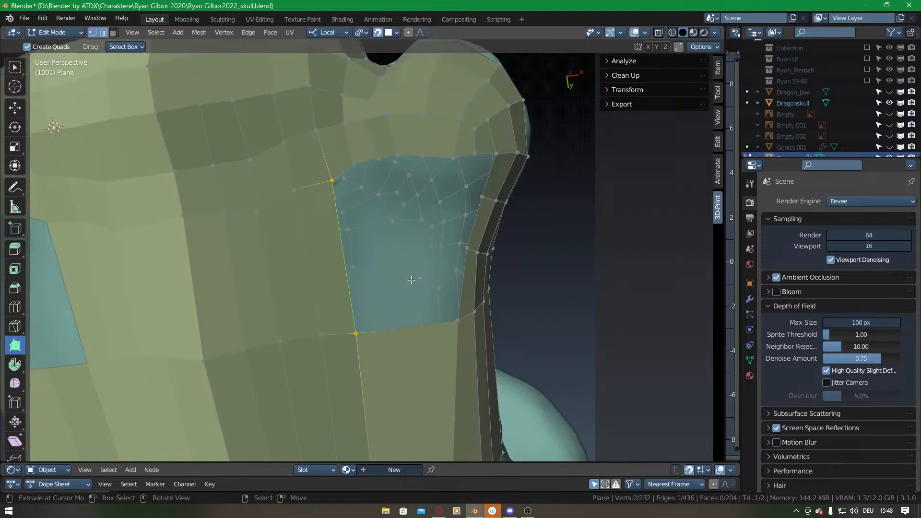
{"action": "scroll", "coordinate": [410, 274], "scroll_direction": "down", "scroll_amount": 1}
{"action": "scroll", "coordinate": [297, 307], "scroll_direction": "down", "scroll_amount": 1}
{"action": "middle_click_drag", "start_coordinate": [297, 307], "coordinate": [299, 300]}
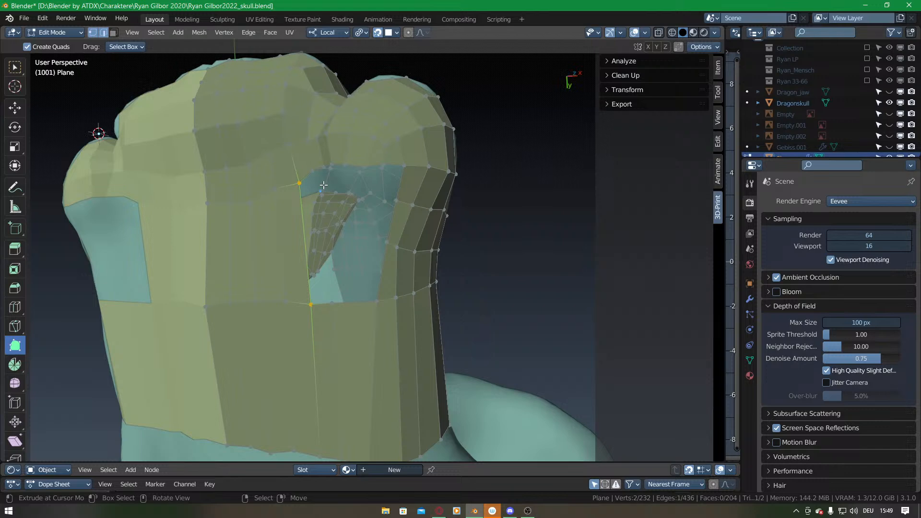
{"action": "scroll", "coordinate": [324, 185], "scroll_direction": "up", "scroll_amount": 5}
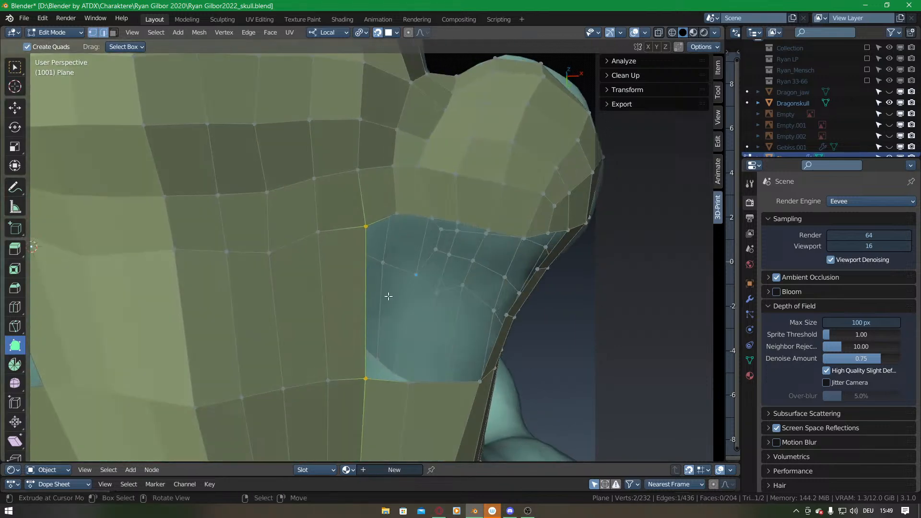
{"action": "middle_click_drag", "start_coordinate": [388, 296], "coordinate": [352, 269]}
{"action": "left_click_drag", "start_coordinate": [344, 237], "coordinate": [359, 243], "text": "ctrl"}
{"action": "key", "text": "ctrl+r"}
{"action": "left_click", "coordinate": [297, 323]}
{"action": "left_click", "coordinate": [296, 284]}
{"action": "key", "text": "g"}
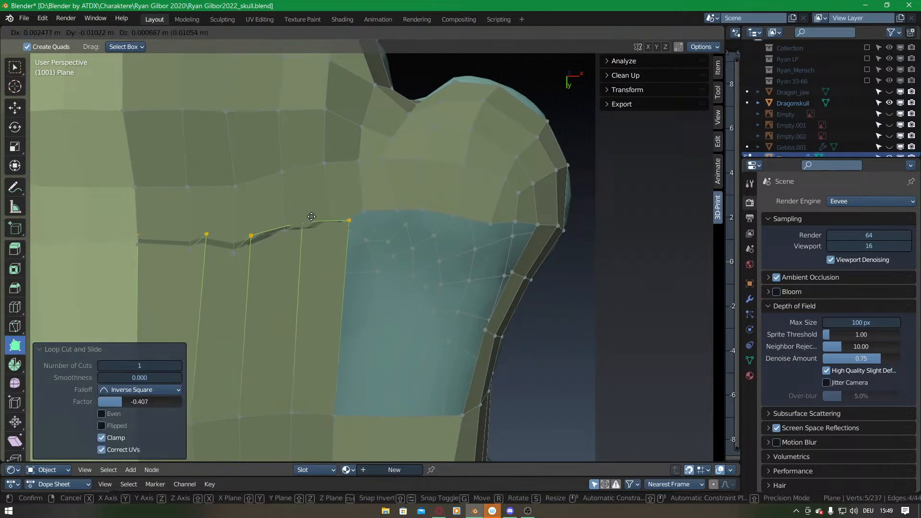
{"action": "left_click", "coordinate": [311, 276]}
Build a row of quads along the opening's front edge, fill the adjoining gap, and adjust the row's outer vertex.
{"action": "left_click_drag", "start_coordinate": [335, 226], "coordinate": [363, 240], "text": "ctrl"}
{"action": "left_click_drag", "start_coordinate": [367, 213], "coordinate": [393, 244], "text": "ctrl"}
{"action": "left_click_drag", "start_coordinate": [402, 210], "coordinate": [418, 272], "text": "ctrl"}
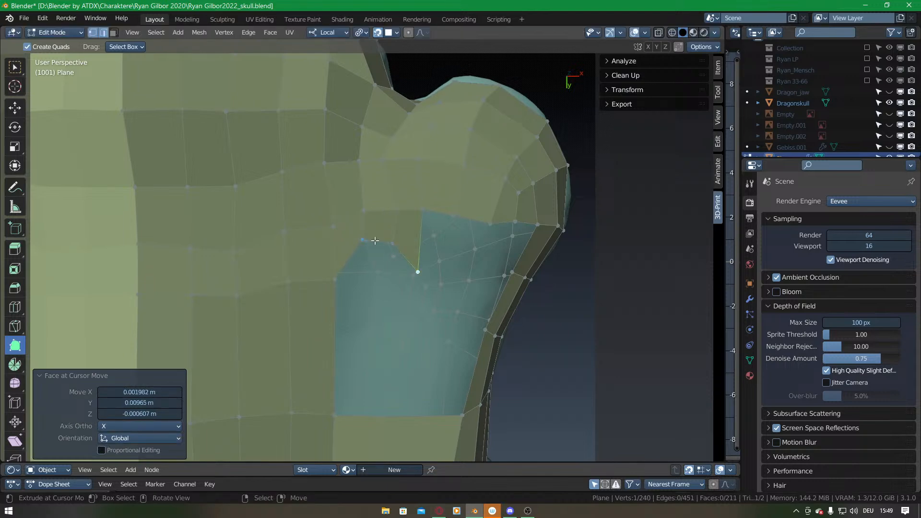
{"action": "right_click", "coordinate": [381, 240]}
{"action": "key", "text": "f"}
{"action": "mouse_move", "coordinate": [398, 232]}
{"action": "middle_mouse_down"}
{"action": "mouse_move", "coordinate": [352, 240]}
{"action": "mouse_move", "coordinate": [394, 232]}
{"action": "middle_mouse_up"}
{"action": "left_click_drag", "start_coordinate": [409, 270], "coordinate": [395, 269]}
Extend the next row of quads along the opening's front edge to the outer rim and even out its vertex spacing.
{"action": "scroll", "coordinate": [395, 269], "scroll_direction": "down", "scroll_amount": 5}
{"action": "middle_click_drag", "start_coordinate": [384, 360], "coordinate": [395, 233], "text": "shift"}
{"action": "scroll", "coordinate": [393, 250], "scroll_direction": "down", "scroll_amount": 3}
{"action": "middle_click_drag", "start_coordinate": [392, 265], "coordinate": [367, 285], "text": "shift"}
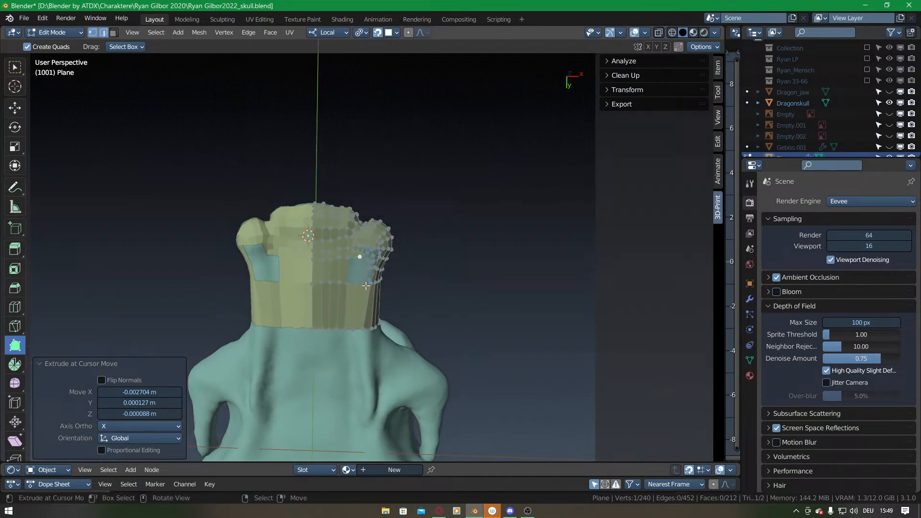
{"action": "scroll", "coordinate": [367, 259], "scroll_direction": "up", "scroll_amount": 8}
{"action": "left_click_drag", "start_coordinate": [367, 223], "coordinate": [383, 265], "text": "ctrl"}
{"action": "left_click_drag", "start_coordinate": [396, 229], "coordinate": [409, 270], "text": "ctrl"}
{"action": "left_click_drag", "start_coordinate": [483, 240], "coordinate": [446, 276], "text": "ctrl"}
{"action": "left_click", "coordinate": [453, 236]}
{"action": "key", "text": "f"}
{"action": "left_click_drag", "start_coordinate": [410, 271], "coordinate": [448, 284]}
Insert a centred loop cut through the quads between the opening's inner edge and the midline, and snap it to the surface.
{"action": "middle_click_drag", "start_coordinate": [417, 295], "coordinate": [465, 254], "text": "shift"}
{"action": "middle_click_drag", "start_coordinate": [397, 267], "coordinate": [336, 257]}
{"action": "middle_click_drag", "start_coordinate": [317, 288], "coordinate": [266, 288]}
{"action": "key", "text": "ctrl+r"}
{"action": "left_click", "coordinate": [267, 288]}
{"action": "left_click", "coordinate": [267, 290]}
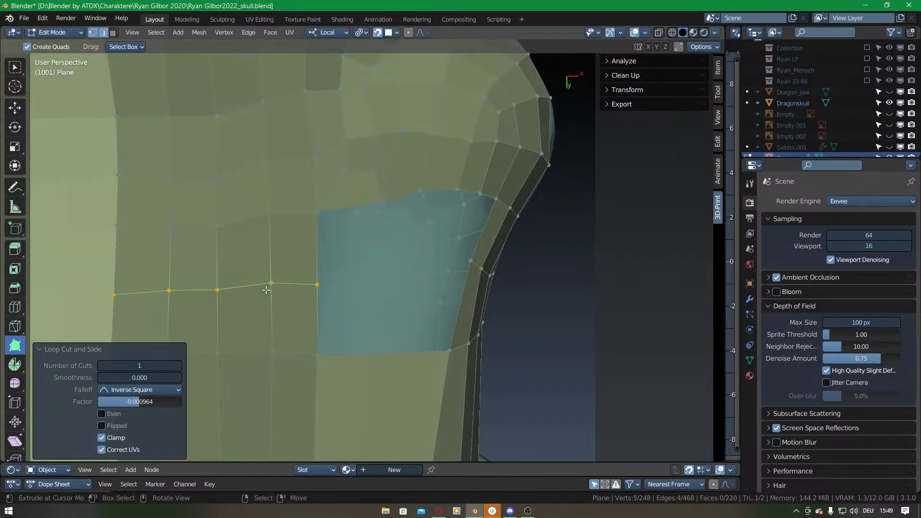
{"action": "left_click", "coordinate": [272, 289]}
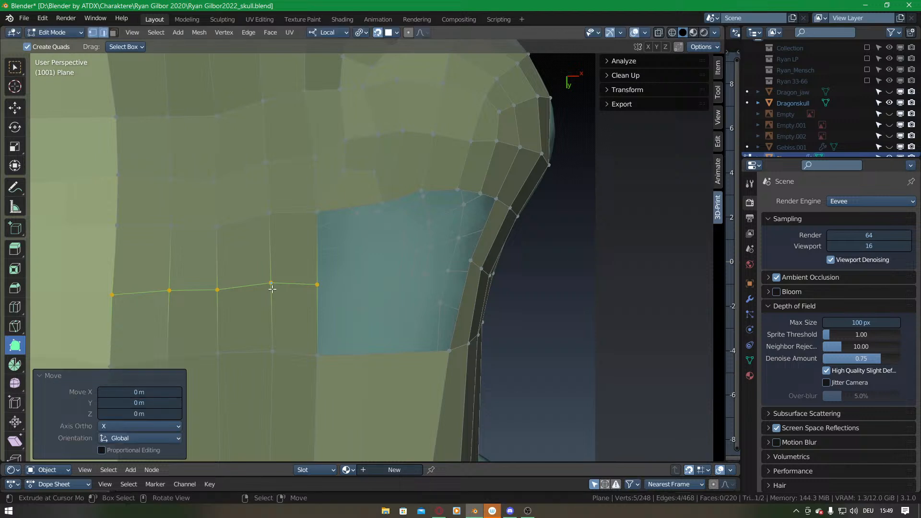
Add another row of quads along the opening's front edge, fill it towards the outer rim, and adjust its vertex.
{"action": "left_click_drag", "start_coordinate": [335, 236], "coordinate": [357, 275], "text": "ctrl"}
{"action": "left_click_drag", "start_coordinate": [392, 225], "coordinate": [427, 349], "text": "ctrl"}
{"action": "key", "text": "ctrl+z"}
{"action": "left_click_drag", "start_coordinate": [427, 220], "coordinate": [453, 258], "text": "ctrl"}
{"action": "right_click", "coordinate": [489, 195]}
{"action": "key", "text": "f"}
{"action": "middle_click_drag", "start_coordinate": [434, 259], "coordinate": [401, 243]}
{"action": "left_click_drag", "start_coordinate": [411, 253], "coordinate": [406, 260]}
Fine-tune the vertex spacing of the new quads between the opening and the outer rim.
{"action": "middle_click_drag", "start_coordinate": [364, 216], "coordinate": [393, 224]}
{"action": "left_click_drag", "start_coordinate": [404, 202], "coordinate": [392, 201]}
{"action": "mouse_move", "coordinate": [423, 165]}
{"action": "left_mouse_down"}
{"action": "mouse_move", "coordinate": [407, 164]}
{"action": "mouse_move", "coordinate": [448, 163]}
{"action": "mouse_move", "coordinate": [428, 163]}
{"action": "left_mouse_up"}
{"action": "left_click_drag", "start_coordinate": [484, 172], "coordinate": [474, 171]}
{"action": "middle_click_drag", "start_coordinate": [435, 256], "coordinate": [399, 239]}
{"action": "left_click_drag", "start_coordinate": [395, 246], "coordinate": [376, 251]}
{"action": "left_click_drag", "start_coordinate": [407, 177], "coordinate": [391, 179]}
{"action": "left_click_drag", "start_coordinate": [456, 128], "coordinate": [440, 124]}
{"action": "mouse_move", "coordinate": [415, 243]}
{"action": "left_mouse_down"}
{"action": "mouse_move", "coordinate": [400, 240]}
{"action": "mouse_move", "coordinate": [431, 243]}
{"action": "left_mouse_up"}
{"action": "left_click_drag", "start_coordinate": [469, 178], "coordinate": [460, 178]}
Fill the notch at the opening's outer front corner with a quad and reposition its inner vertex.
{"action": "middle_click_drag", "start_coordinate": [401, 220], "coordinate": [408, 212]}
{"action": "middle_click_drag", "start_coordinate": [401, 170], "coordinate": [402, 298], "text": "ctrl"}
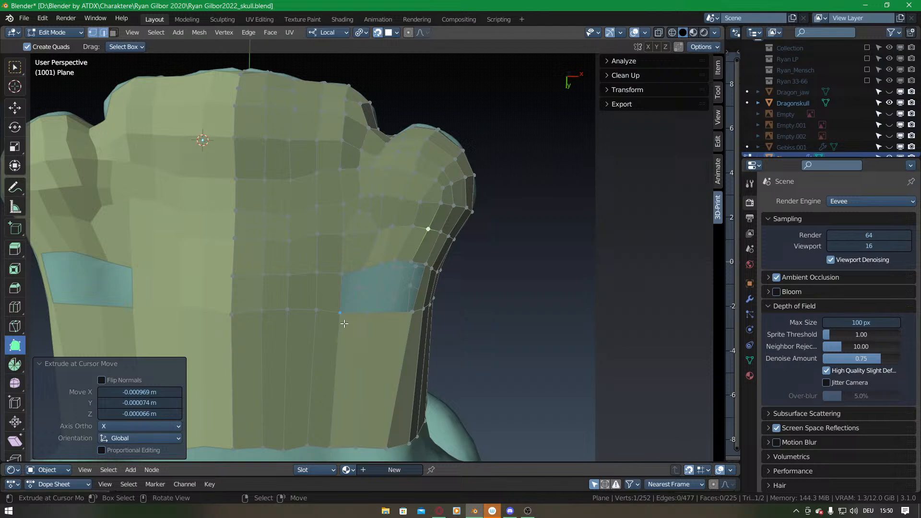
{"action": "middle_click_drag", "start_coordinate": [365, 312], "coordinate": [392, 218]}
{"action": "right_click_drag", "start_coordinate": [389, 200], "coordinate": [400, 177]}
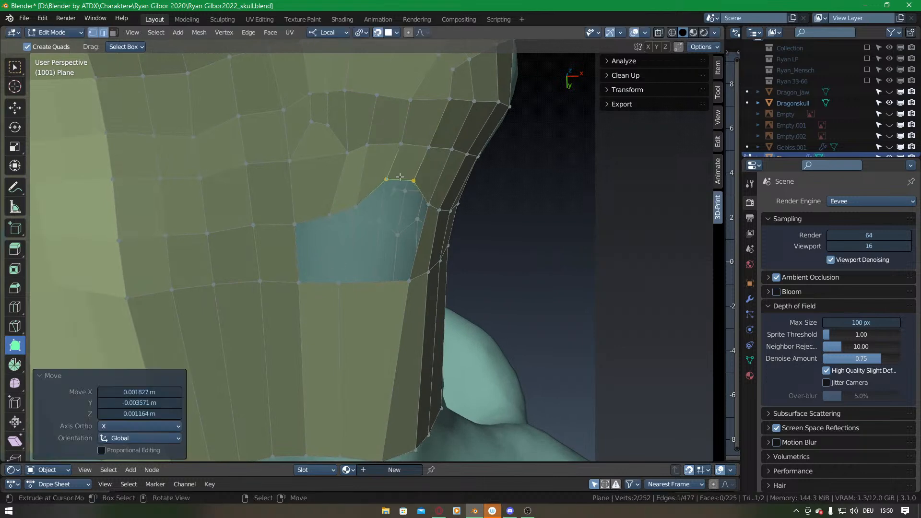
{"action": "key", "text": "f"}
{"action": "left_click", "coordinate": [366, 207], "text": "ctrl"}
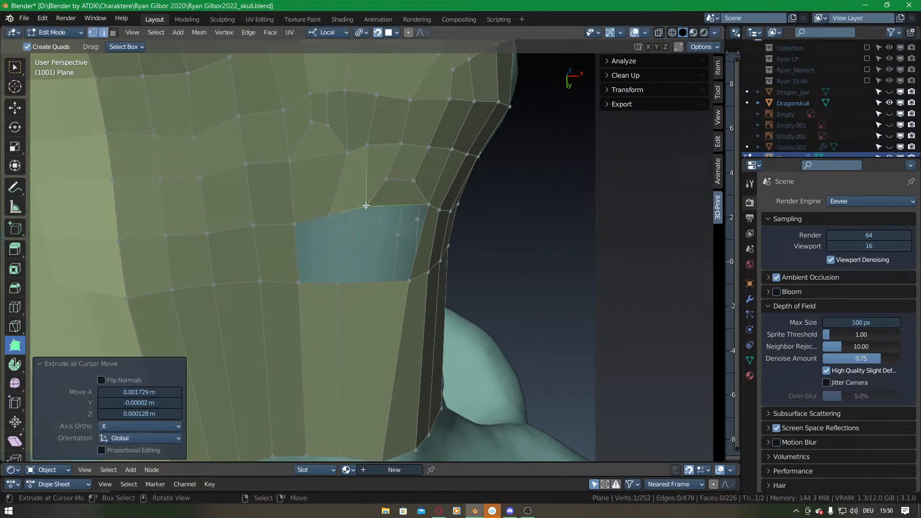
Insert a centred loop cut through the wide rear strip quad below the opening and snap it to the surface.
{"action": "key", "text": "ctrl+r"}
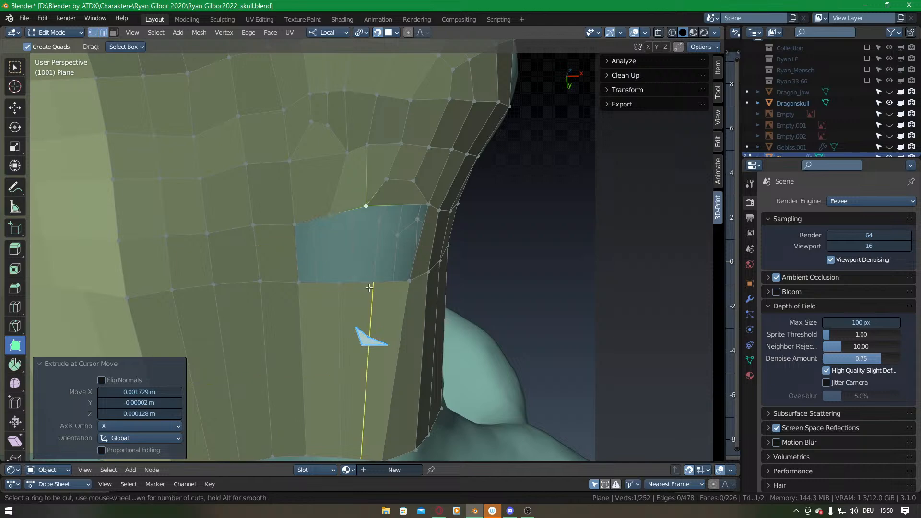
{"action": "left_click", "coordinate": [369, 288]}
{"action": "right_click", "coordinate": [370, 288]}
{"action": "key", "text": "g"}
{"action": "left_click", "coordinate": [370, 288]}
Close the remaining underside opening with three quads from its inner edge to the outer rim.
{"action": "right_click", "coordinate": [296, 250]}
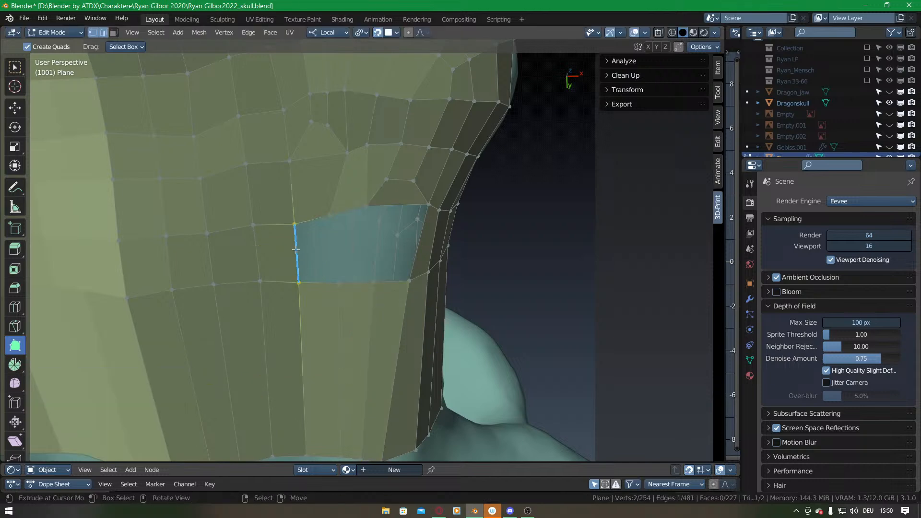
{"action": "key", "text": "f"}
{"action": "key", "text": "f"}
{"action": "key", "text": "f"}
{"action": "scroll", "coordinate": [298, 250], "scroll_direction": "down", "scroll_amount": 4}
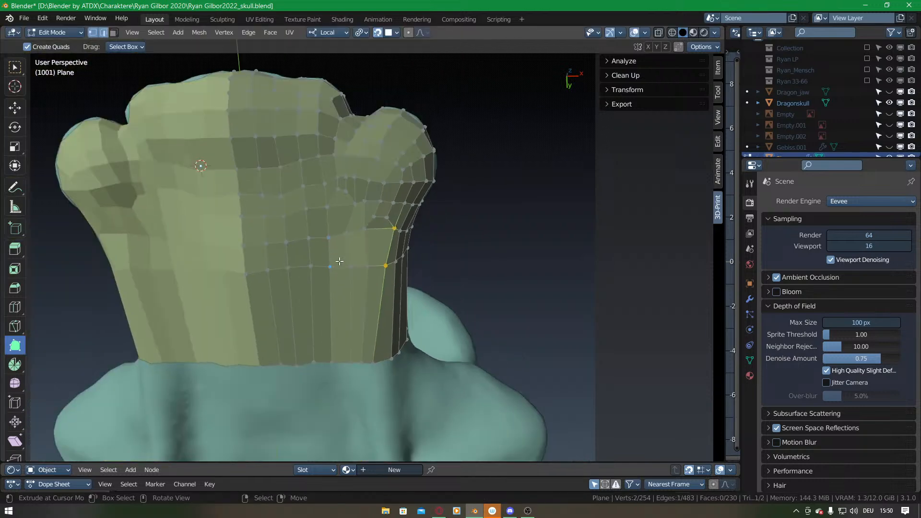
Adjust the vertices at the outer front corner of the newly closed area for more even quads.
{"action": "scroll", "coordinate": [347, 267], "scroll_direction": "up", "scroll_amount": 3}
{"action": "left_click_drag", "start_coordinate": [366, 214], "coordinate": [373, 211]}
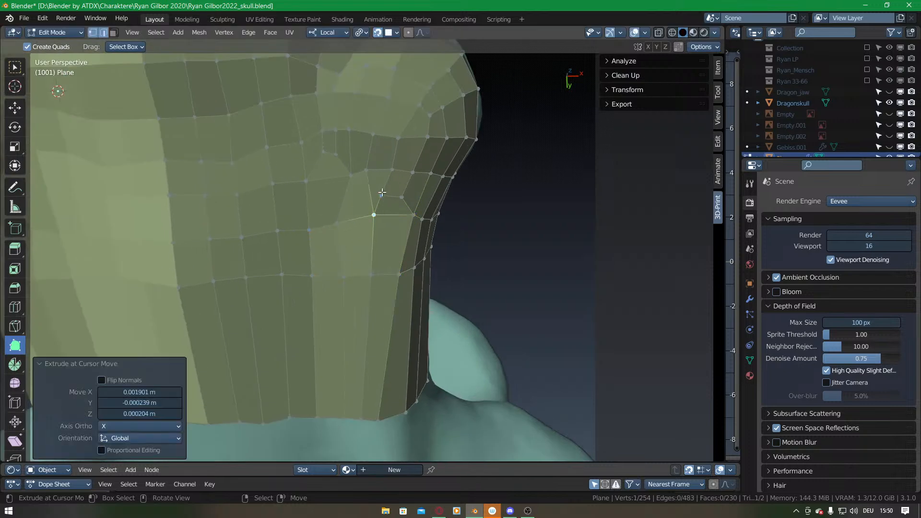
{"action": "scroll", "coordinate": [387, 197], "scroll_direction": "down", "scroll_amount": 2}
{"action": "middle_click_drag", "start_coordinate": [383, 340], "coordinate": [380, 280], "text": "shift"}
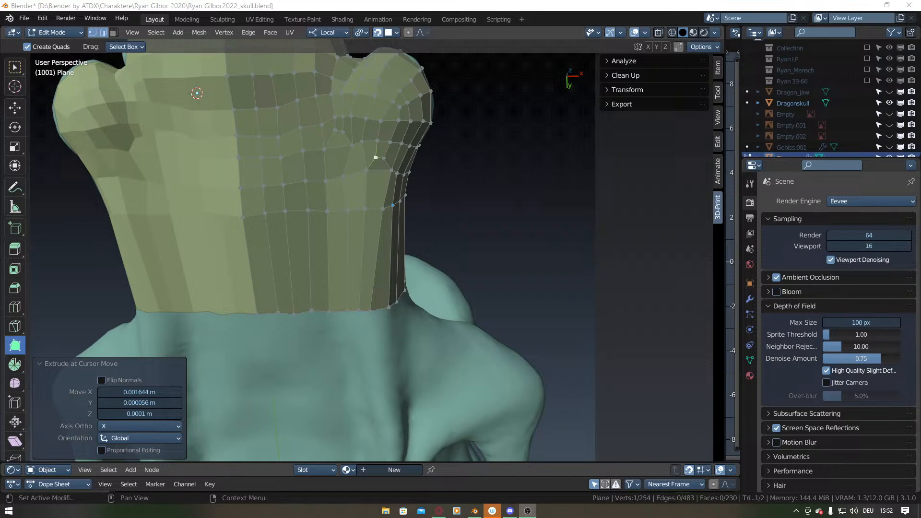
Add two loop cuts across the long band of faces at the rear of the snout's retopology mesh.
{"action": "middle_click_drag", "start_coordinate": [547, 169], "coordinate": [364, 247]}
{"action": "key", "text": "ctrl+r"}
{"action": "scroll", "coordinate": [365, 245], "scroll_direction": "up", "scroll_amount": 1}
{"action": "left_click", "coordinate": [366, 246]}
{"action": "right_click", "coordinate": [366, 245]}
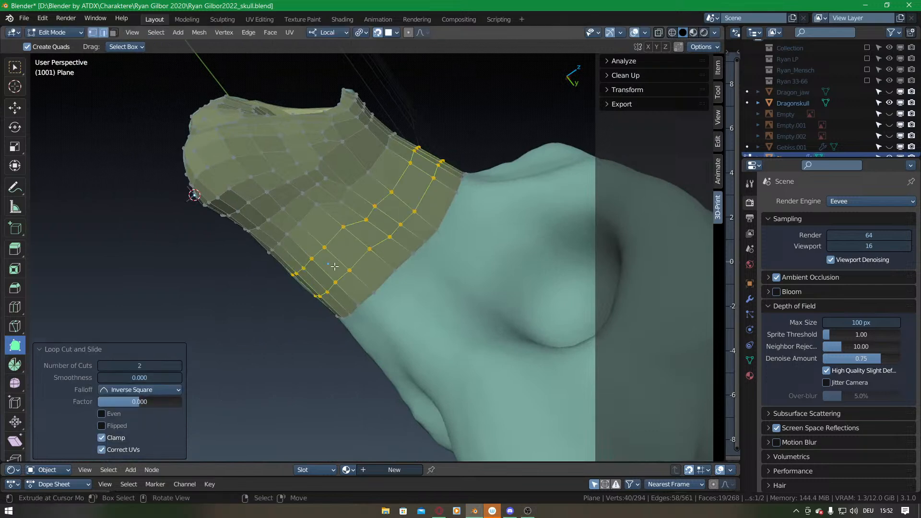
Select the strip of faces between the two new loops on the snout's side and snap it to the skull with a zero-distance move.
{"action": "key", "text": "alt+a"}
{"action": "key", "text": "3"}
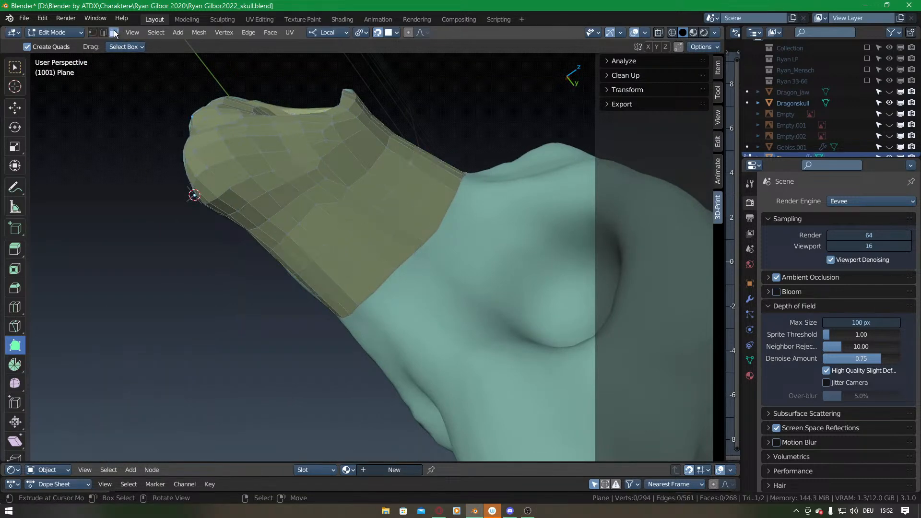
{"action": "left_click", "coordinate": [326, 270]}
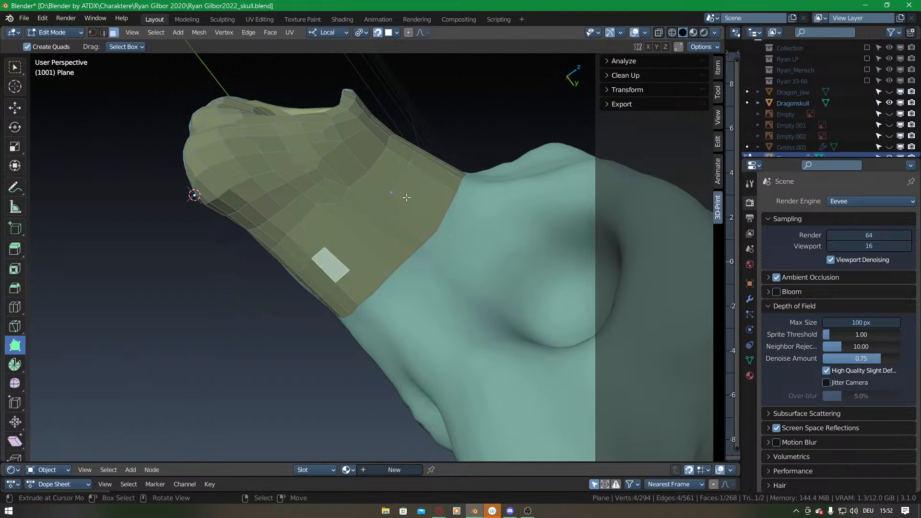
{"action": "left_click", "coordinate": [411, 193], "text": "shift"}
{"action": "right_click", "coordinate": [410, 195]}
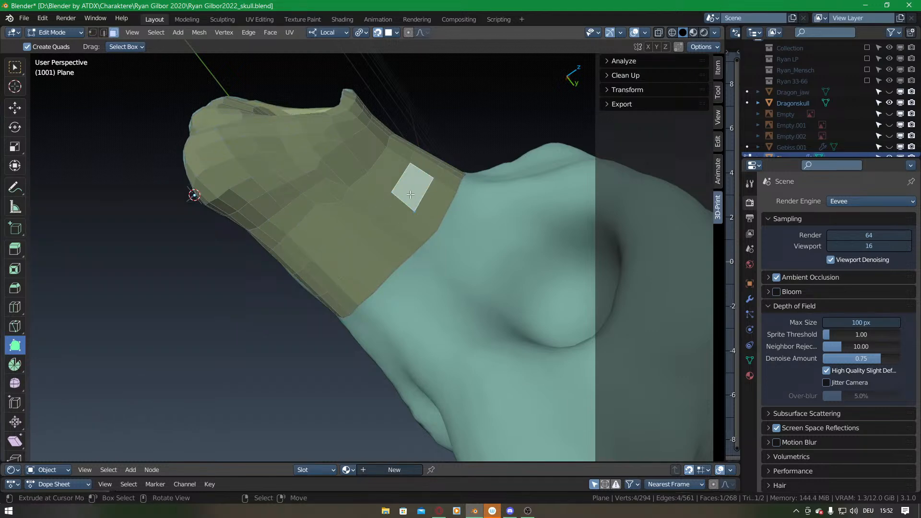
{"action": "left_click", "coordinate": [345, 258], "text": "shift"}
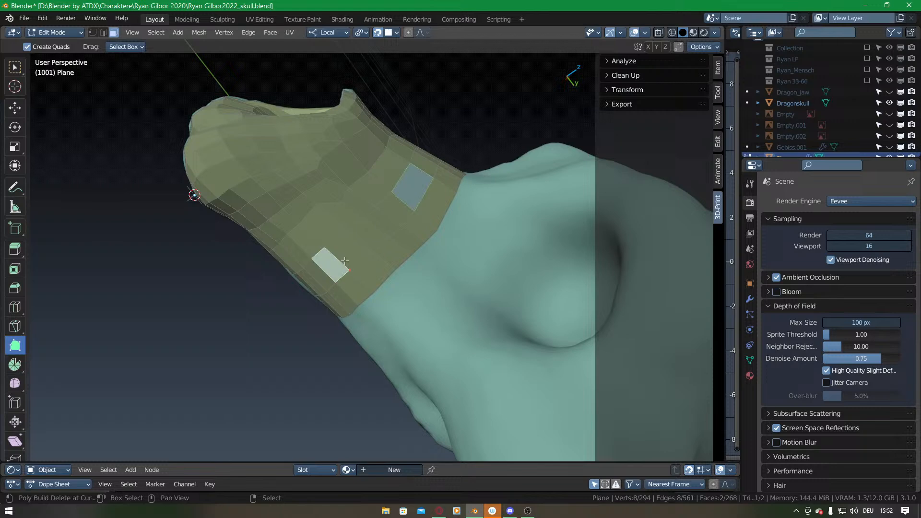
{"action": "right_click", "coordinate": [367, 234], "text": "shift"}
{"action": "right_click", "coordinate": [393, 209], "text": "shift"}
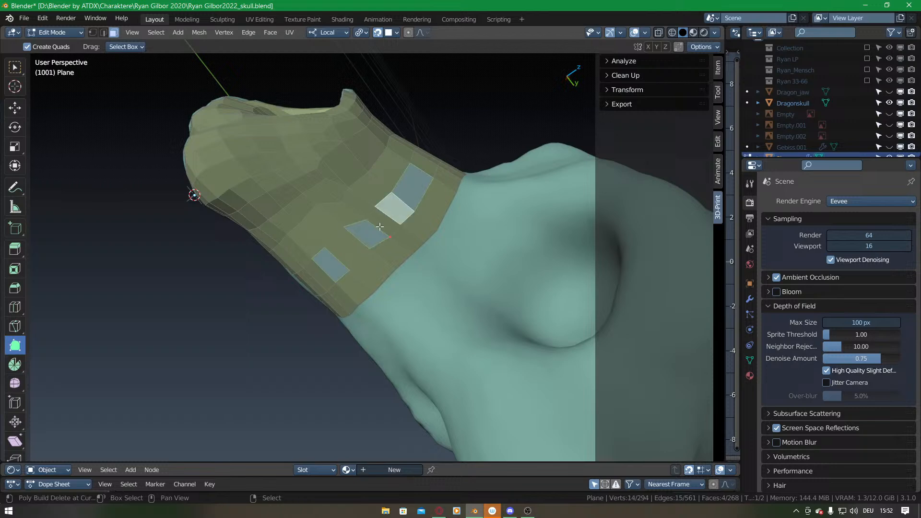
{"action": "right_click", "coordinate": [384, 222], "text": "shift"}
{"action": "right_click", "coordinate": [347, 248], "text": "shift"}
{"action": "key", "text": "g"}
{"action": "left_click", "coordinate": [360, 253]}
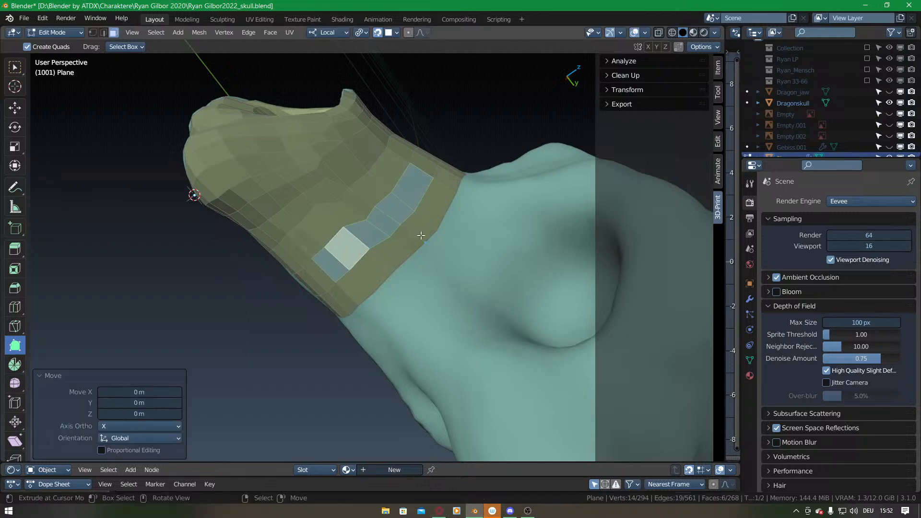
{"action": "key", "text": "alt+a"}
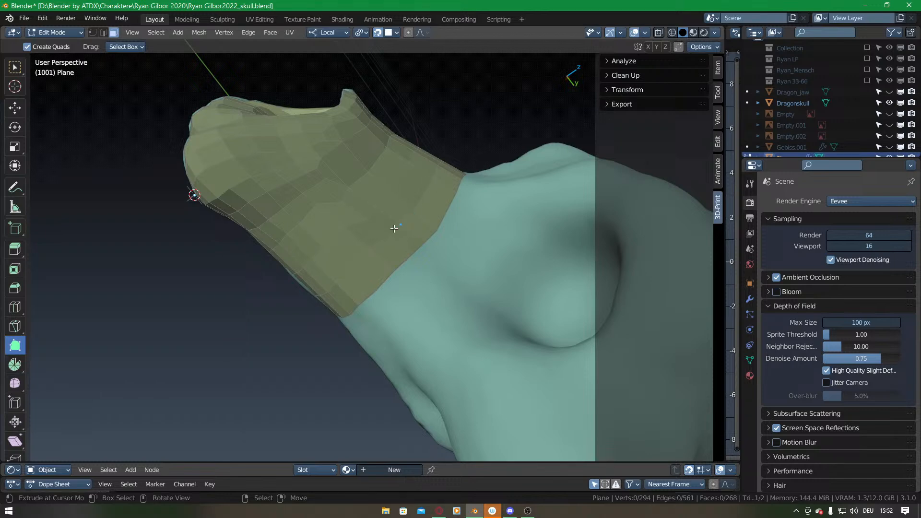
Reselect the middle side strip with a shortest-path pick and confirm another in-place move to snap it to the skull surface.
{"action": "right_click", "coordinate": [337, 269]}
{"action": "right_click", "coordinate": [404, 195], "text": "shift"}
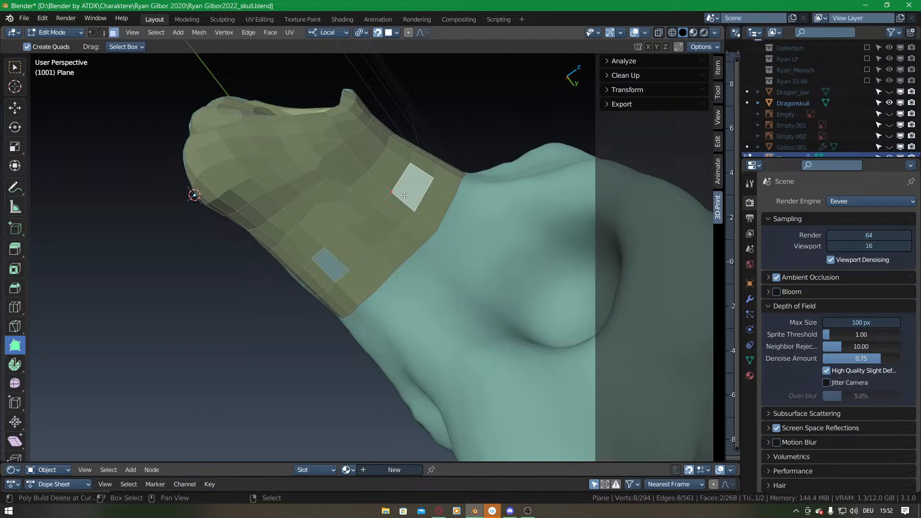
{"action": "right_click", "coordinate": [395, 209], "text": "shift"}
{"action": "right_click", "coordinate": [401, 203], "text": "ctrl"}
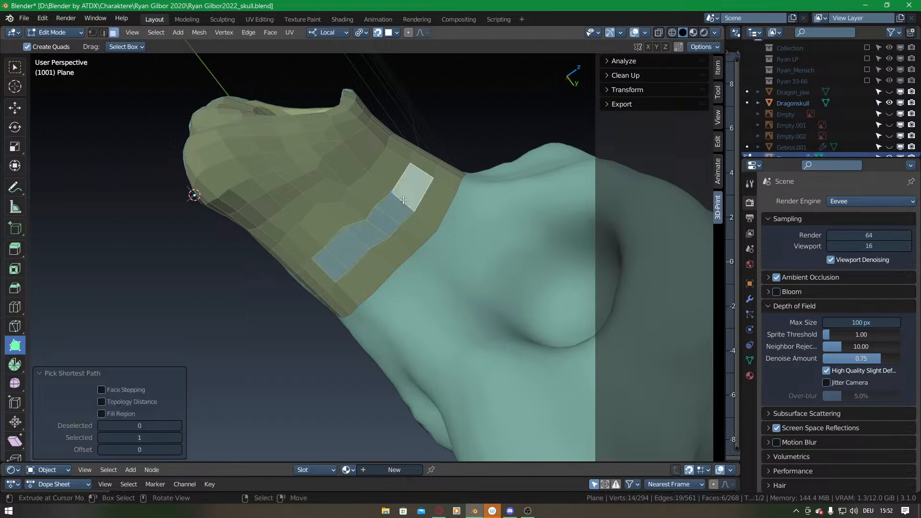
{"action": "key", "text": "g"}
{"action": "left_click", "coordinate": [403, 201]}
Select three adjacent faces of the same band farther around the snout, snap them in place, and deselect everything.
{"action": "middle_click_drag", "start_coordinate": [456, 189], "coordinate": [405, 234]}
{"action": "right_click", "coordinate": [416, 213]}
{"action": "right_click", "coordinate": [428, 196], "text": "shift"}
{"action": "right_click", "coordinate": [443, 184], "text": "shift"}
{"action": "key", "text": "g"}
{"action": "left_click", "coordinate": [444, 183]}
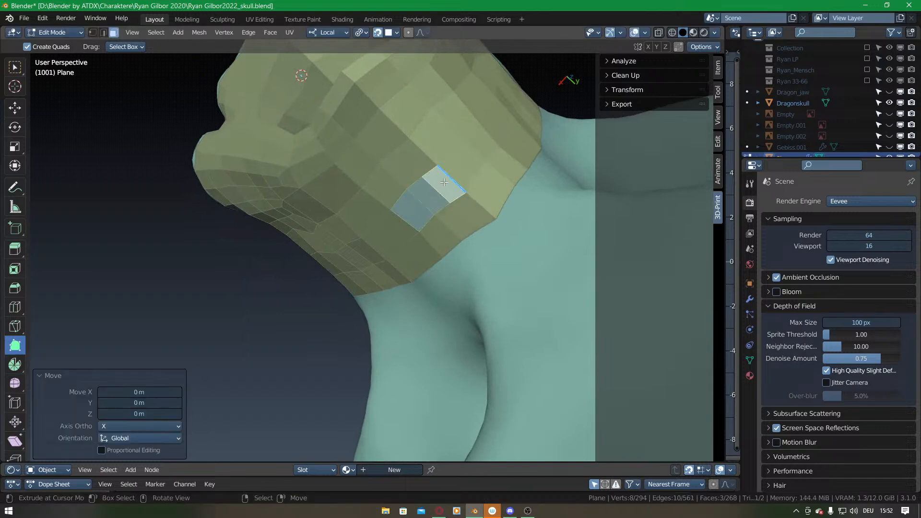
{"action": "key", "text": "alt+a"}
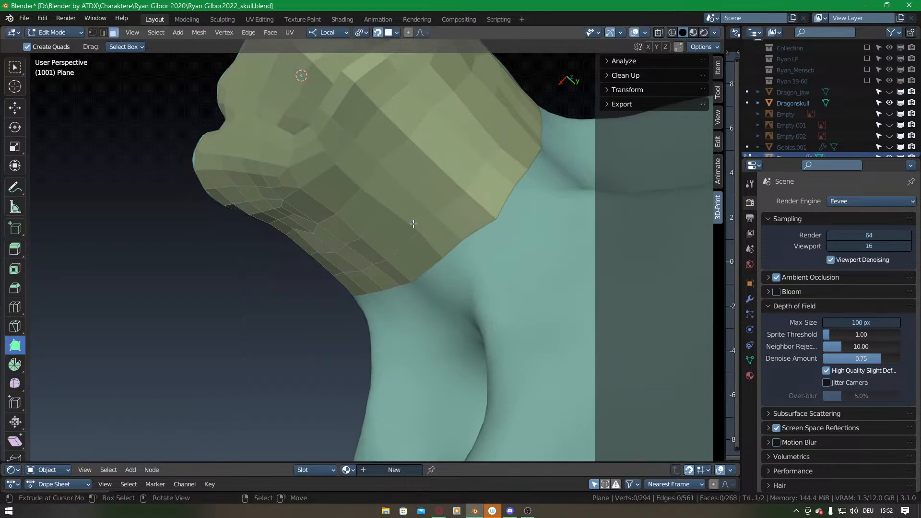
Select the band's remaining faces up to the mirror centre line with a shortest-path pick, snap them in place, and deselect.
{"action": "middle_click_drag", "start_coordinate": [355, 315], "coordinate": [456, 225]}
{"action": "middle_click_drag", "start_coordinate": [304, 314], "coordinate": [337, 252]}
{"action": "right_click", "coordinate": [367, 246]}
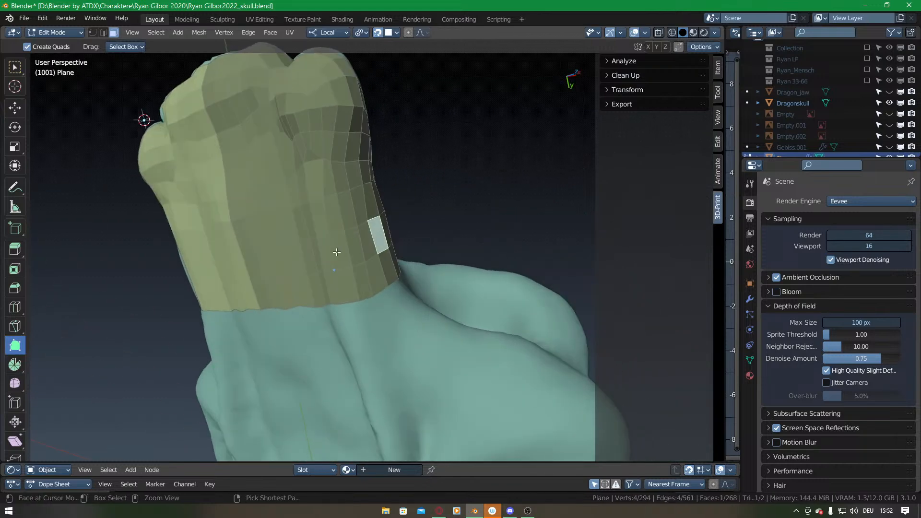
{"action": "right_click", "coordinate": [324, 250], "text": "ctrl"}
{"action": "right_click_drag", "start_coordinate": [324, 251], "coordinate": [327, 256]}
{"action": "middle_click_drag", "start_coordinate": [327, 256], "coordinate": [393, 251]}
{"action": "right_click", "coordinate": [376, 245]}
{"action": "right_click", "coordinate": [287, 263], "text": "ctrl"}
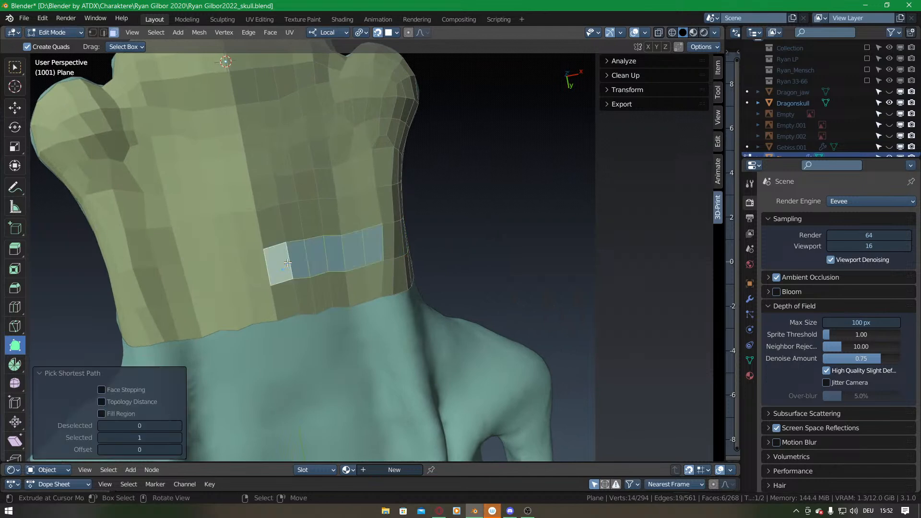
{"action": "key", "text": "g"}
{"action": "left_click", "coordinate": [288, 263]}
{"action": "key", "text": "alt+a"}
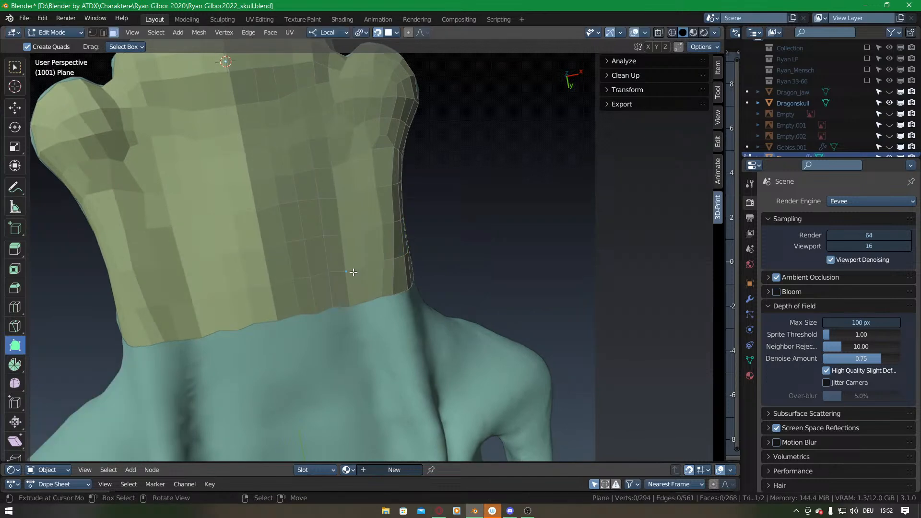
Return to vertex selection and save the file.
{"action": "middle_click_drag", "start_coordinate": [404, 304], "coordinate": [295, 334]}
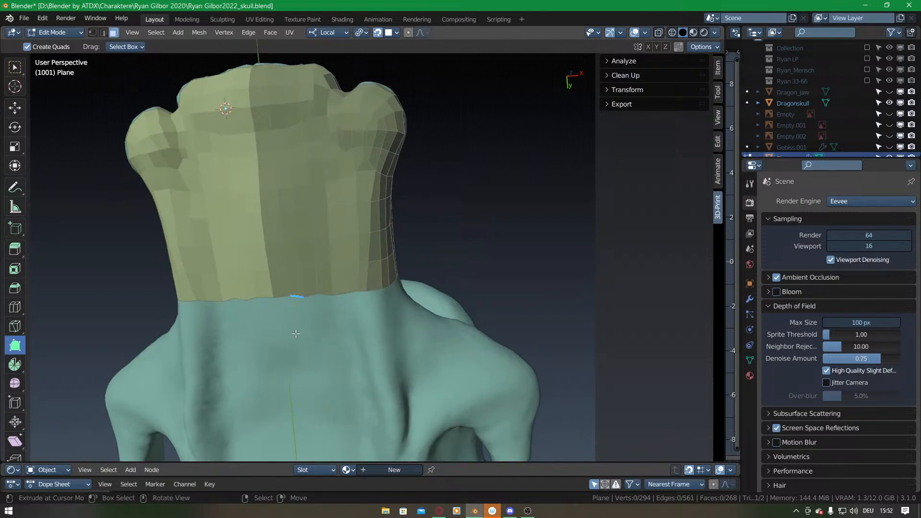
{"action": "left_click", "coordinate": [93, 33]}
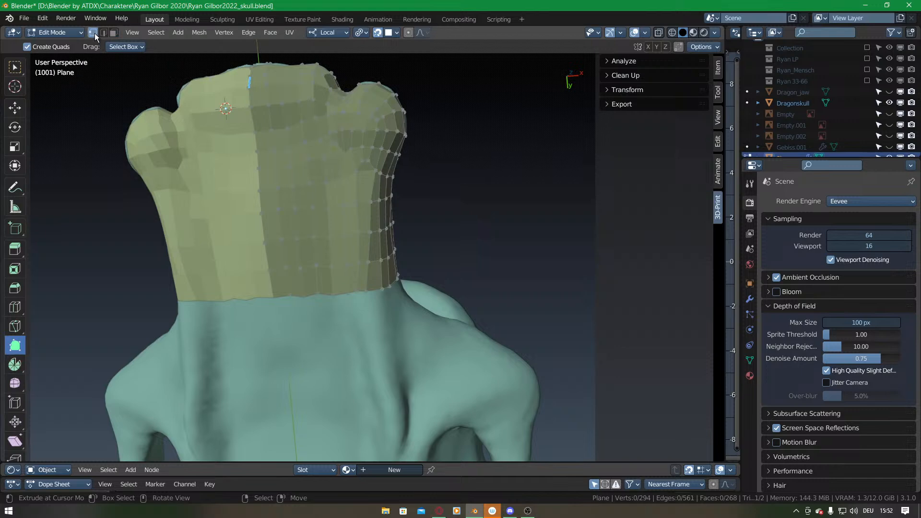
{"action": "middle_click_drag", "start_coordinate": [349, 187], "coordinate": [415, 321]}
{"action": "key", "text": "ctrl+s"}
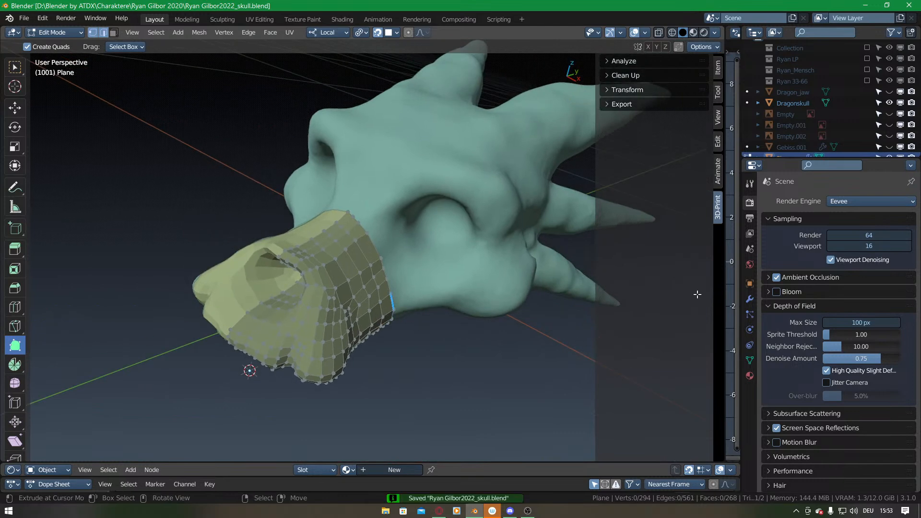
Switch to Object Mode and rename both the sculpted skull object and its mesh data as Dragonskull_HP.
{"action": "left_click", "coordinate": [750, 284]}
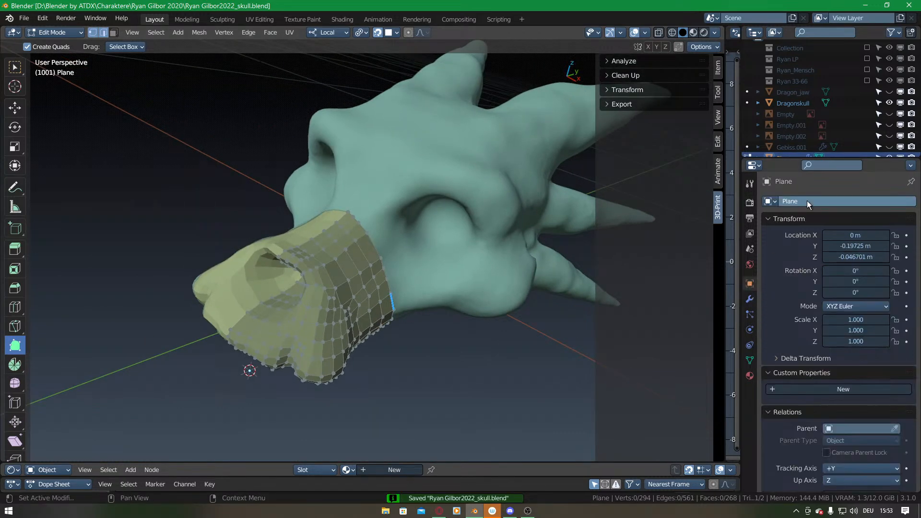
{"action": "left_click", "coordinate": [807, 200]}
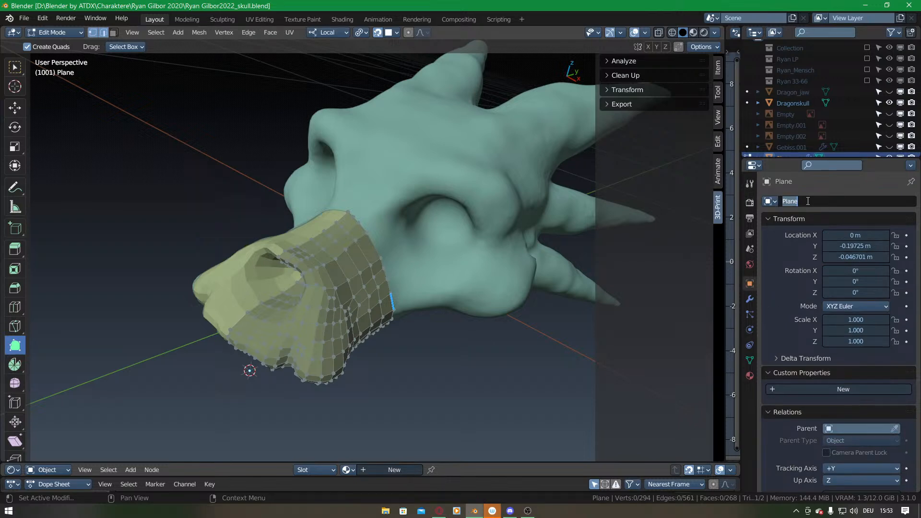
{"action": "key", "text": "Return"}
{"action": "key", "text": "Tab"}
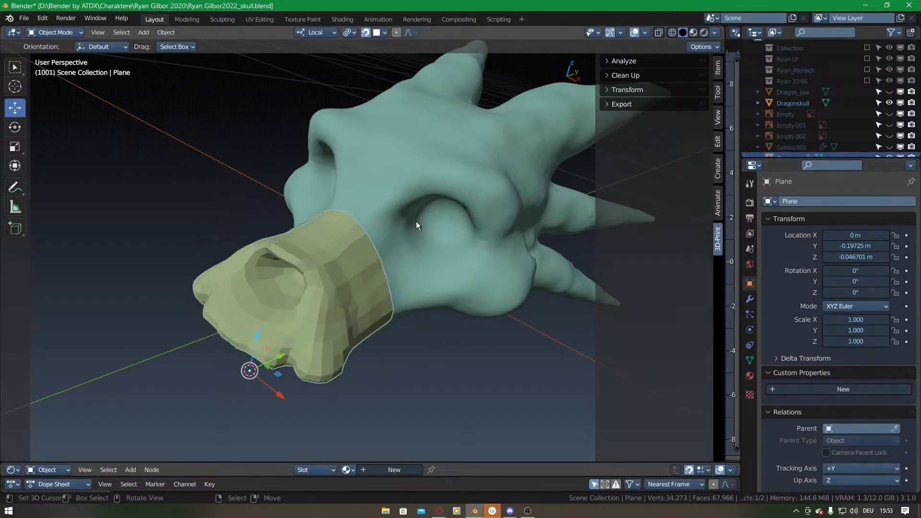
{"action": "left_click", "coordinate": [416, 221]}
{"action": "left_click", "coordinate": [830, 203]}
{"action": "left_click", "coordinate": [830, 203]}
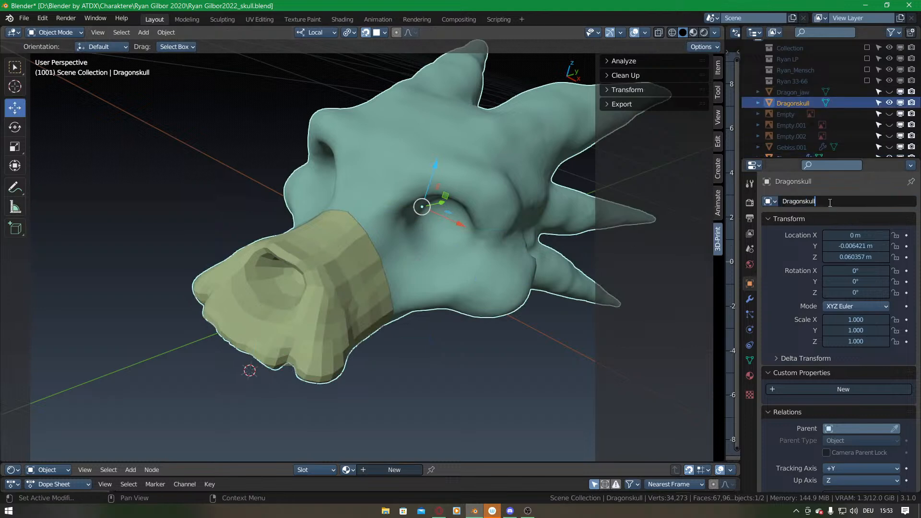
{"action": "type", "text": "_HP"}
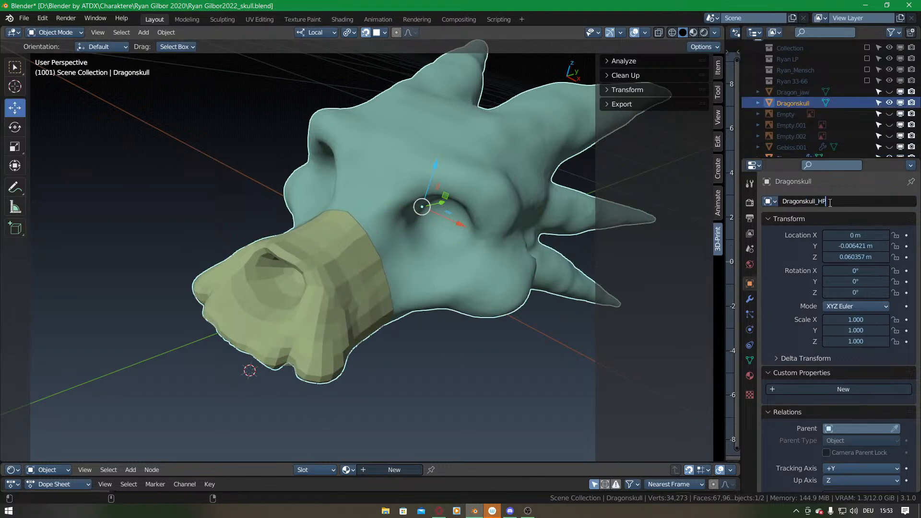
{"action": "key", "text": "Return"}
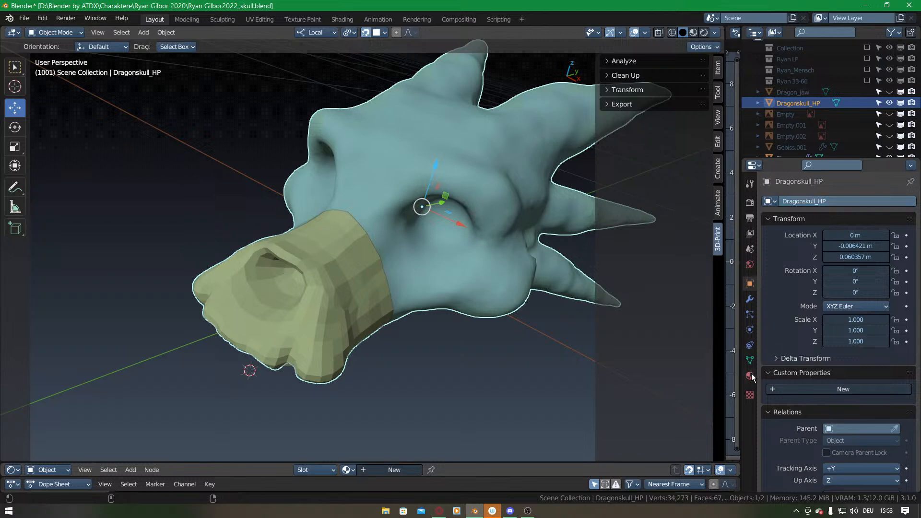
{"action": "left_click", "coordinate": [750, 360]}
{"action": "type", "text": "Dragonskull_HP"}
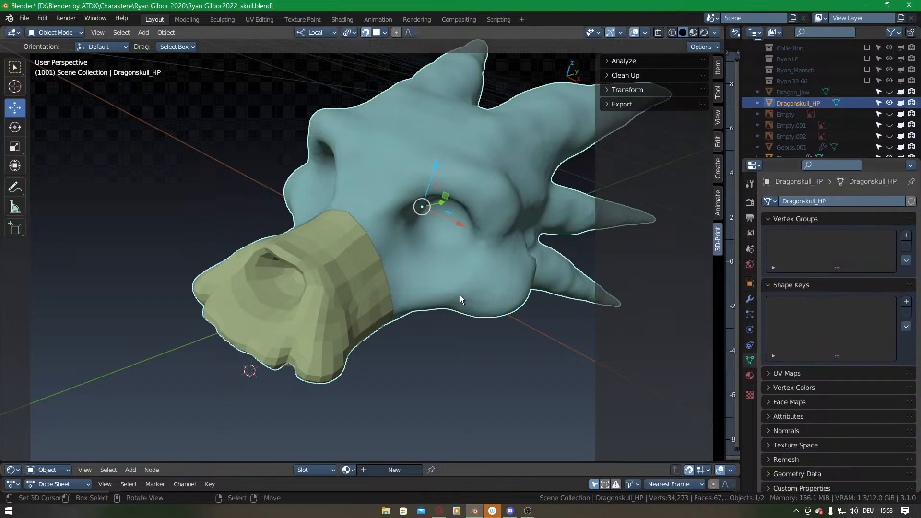
Rename the mesh data and the object of the retopology plane as Dragonskull_LP.
{"action": "left_click", "coordinate": [352, 307]}
{"action": "double_click", "coordinate": [814, 200]}
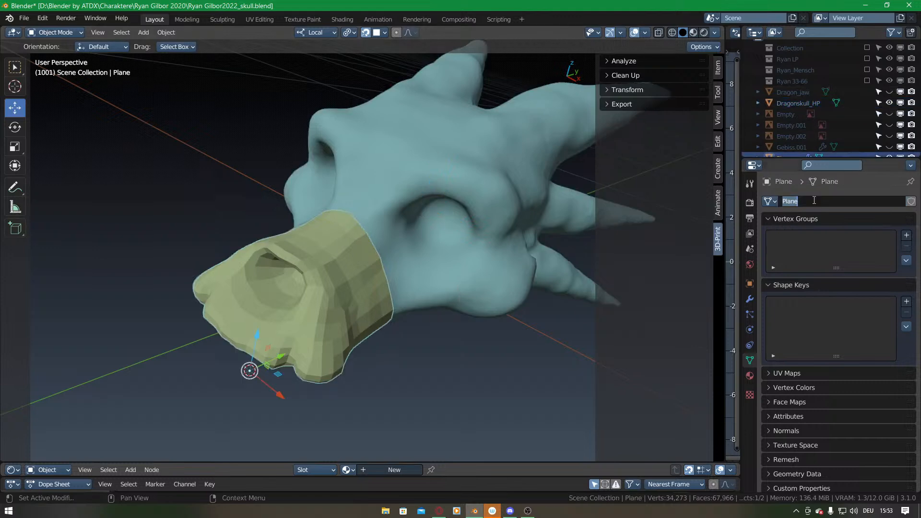
{"action": "type", "text": "Dragonskull_LP"}
{"action": "key", "text": "Return"}
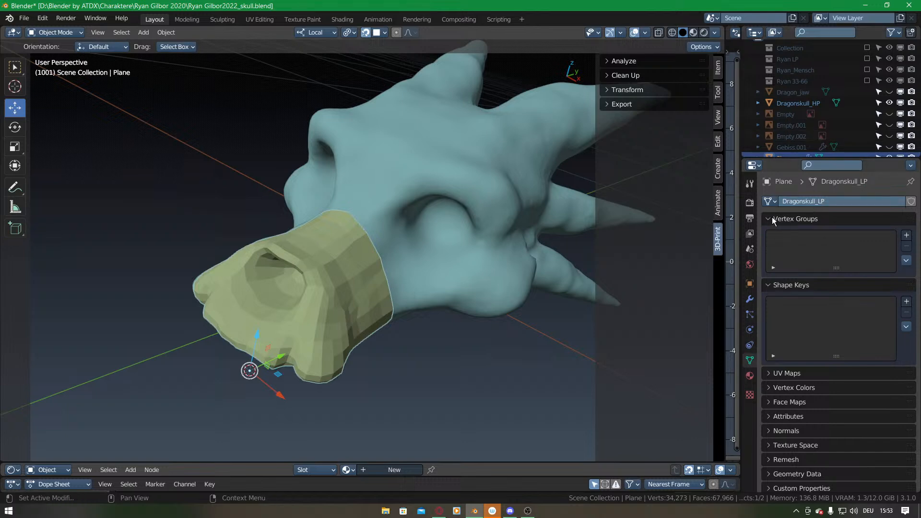
{"action": "left_click", "coordinate": [750, 284]}
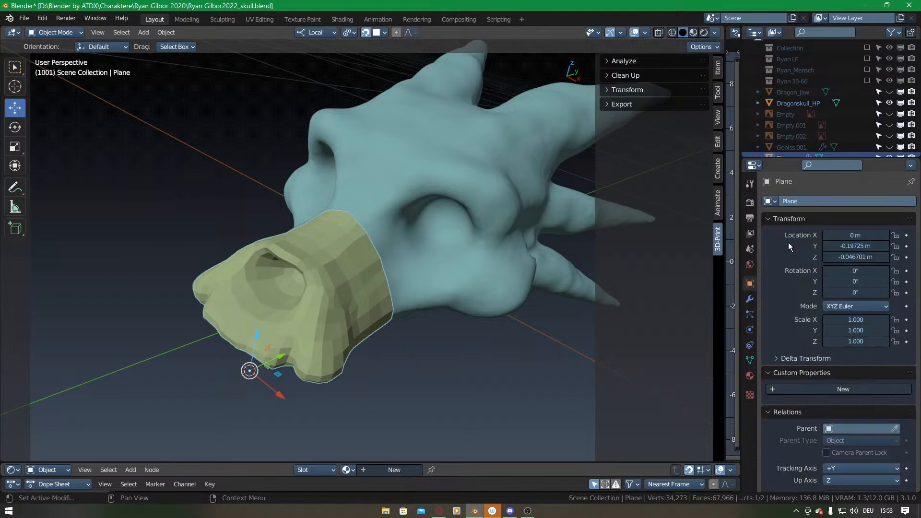
{"action": "left_click", "coordinate": [750, 361]}
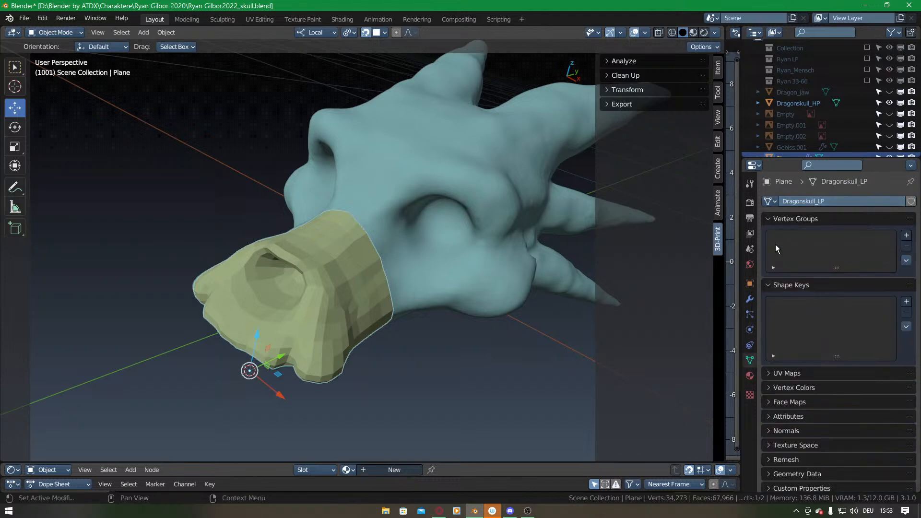
{"action": "left_click", "coordinate": [751, 284]}
{"action": "type", "text": "Dragonskull_LP"}
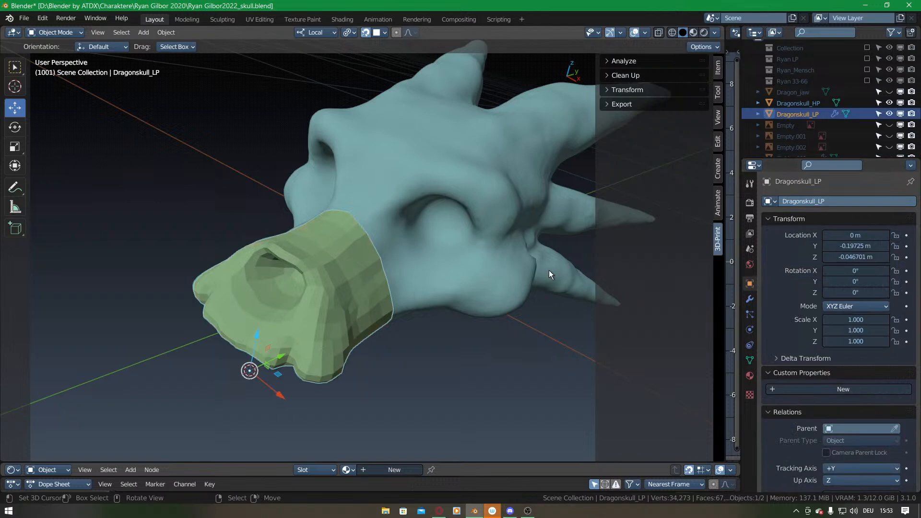
Enter Edit Mode on Dragonskull_LP and reposition vertices on the snout's side to even out the new edge loops.
{"action": "middle_click_drag", "start_coordinate": [391, 325], "coordinate": [395, 295]}
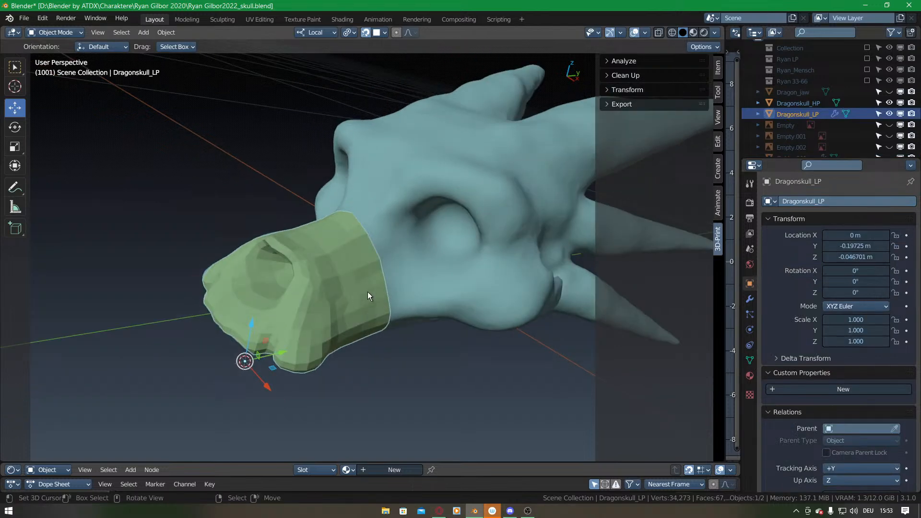
{"action": "key", "text": "ctrl+Tab"}
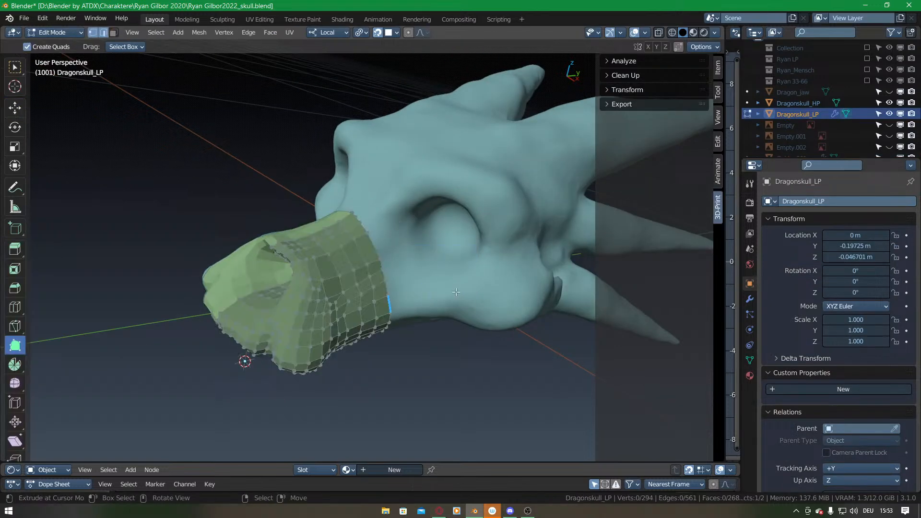
{"action": "scroll", "coordinate": [456, 292], "scroll_direction": "up", "scroll_amount": 3}
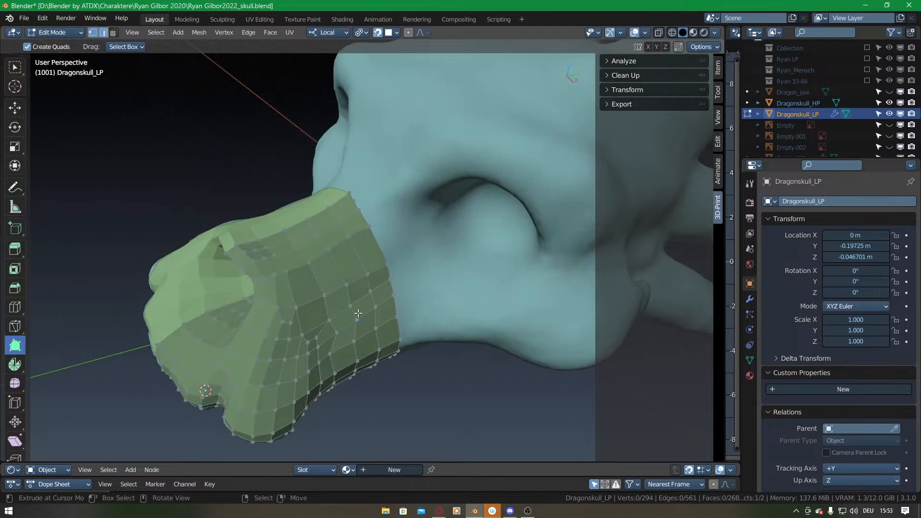
{"action": "middle_click_drag", "start_coordinate": [338, 291], "coordinate": [370, 282]}
{"action": "scroll", "coordinate": [369, 282], "scroll_direction": "up", "scroll_amount": 1}
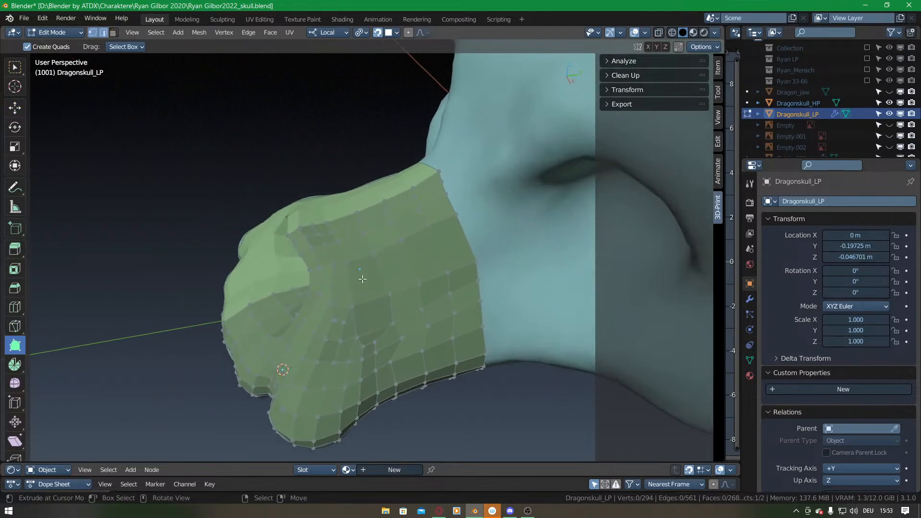
{"action": "left_click_drag", "start_coordinate": [335, 304], "coordinate": [416, 273]}
{"action": "left_click_drag", "start_coordinate": [448, 273], "coordinate": [474, 249]}
{"action": "middle_click_drag", "start_coordinate": [378, 324], "coordinate": [362, 308]}
{"action": "left_click_drag", "start_coordinate": [352, 327], "coordinate": [417, 290]}
{"action": "left_click_drag", "start_coordinate": [451, 288], "coordinate": [448, 280]}
{"action": "left_click_drag", "start_coordinate": [480, 276], "coordinate": [478, 270]}
Reposition vertices across the snout's side and top to even out the spacing of the edge loops.
{"action": "middle_click_drag", "start_coordinate": [428, 304], "coordinate": [426, 393]}
{"action": "left_click_drag", "start_coordinate": [347, 285], "coordinate": [348, 290]}
{"action": "left_click_drag", "start_coordinate": [374, 273], "coordinate": [464, 255]}
{"action": "left_click_drag", "start_coordinate": [339, 260], "coordinate": [371, 261]}
{"action": "left_click_drag", "start_coordinate": [392, 242], "coordinate": [427, 250]}
{"action": "left_click_drag", "start_coordinate": [455, 230], "coordinate": [458, 237]}
{"action": "left_click_drag", "start_coordinate": [335, 245], "coordinate": [368, 246]}
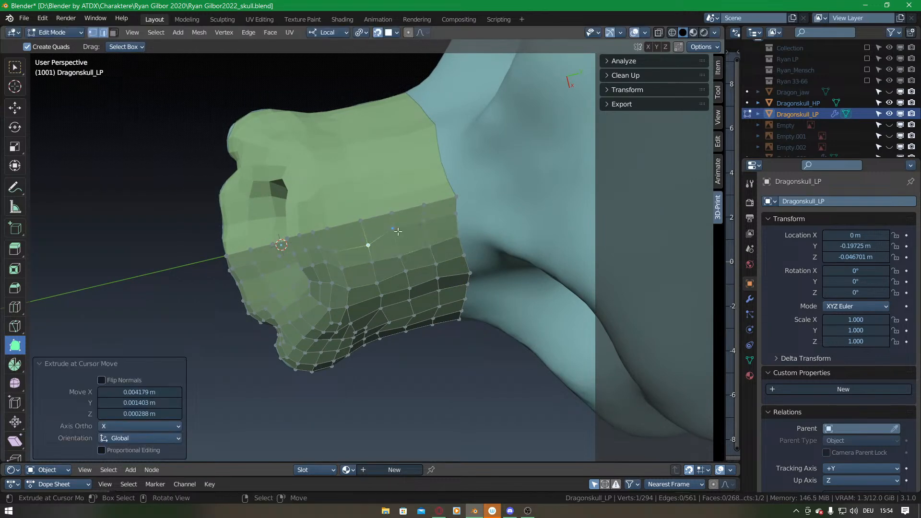
{"action": "left_click_drag", "start_coordinate": [423, 221], "coordinate": [457, 218]}
Extrude a strip of quads from the snout mesh's rear edge beside the centre line up between the eye sockets.
{"action": "middle_click_drag", "start_coordinate": [417, 354], "coordinate": [413, 299]}
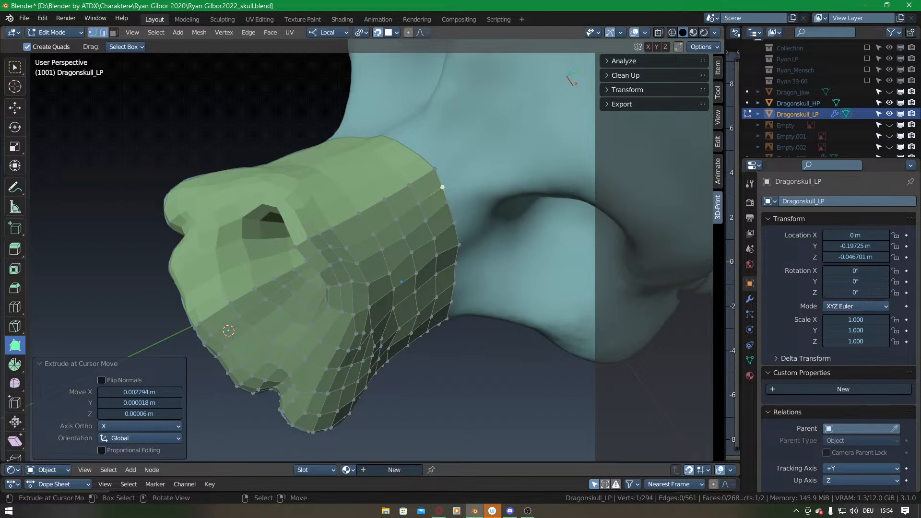
{"action": "middle_click_drag", "start_coordinate": [401, 282], "coordinate": [442, 339]}
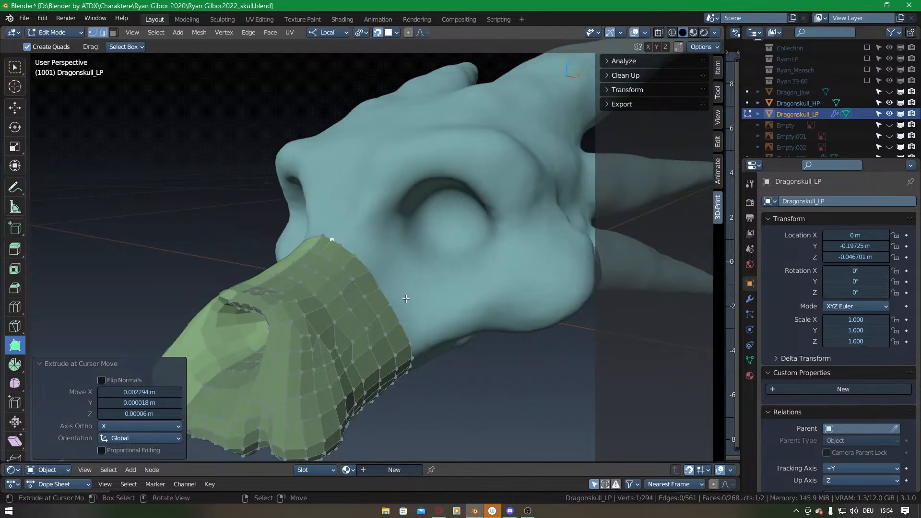
{"action": "middle_click_drag", "start_coordinate": [487, 245], "coordinate": [447, 299]}
{"action": "middle_click_drag", "start_coordinate": [394, 276], "coordinate": [379, 306]}
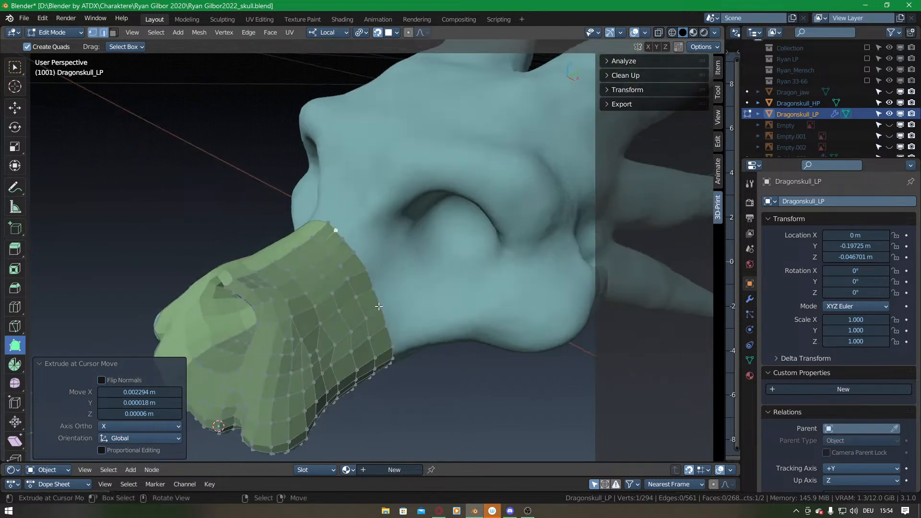
{"action": "right_click", "coordinate": [364, 255]}
{"action": "middle_click_drag", "start_coordinate": [366, 273], "coordinate": [333, 208]}
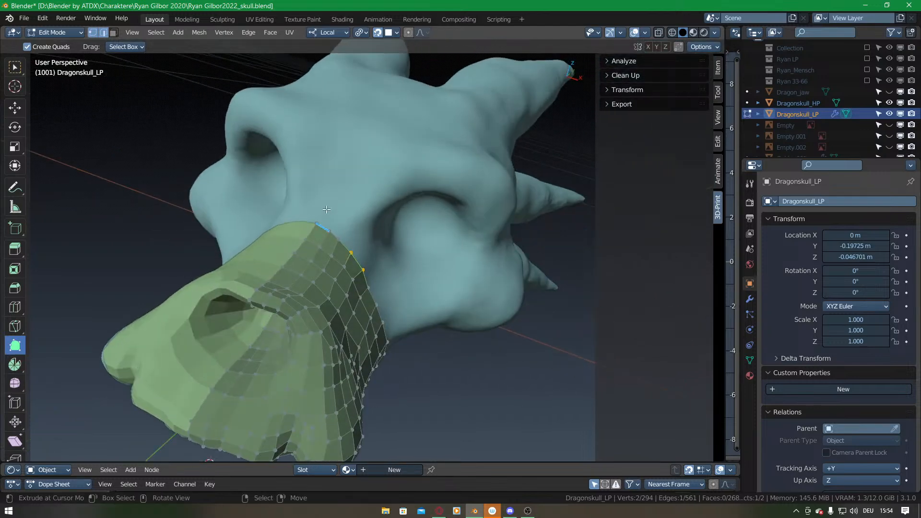
{"action": "key", "text": "e"}
{"action": "left_click_drag", "start_coordinate": [333, 208], "coordinate": [343, 196]}
{"action": "left_click_drag", "start_coordinate": [344, 195], "coordinate": [350, 176]}
{"action": "left_click_drag", "start_coordinate": [351, 177], "coordinate": [360, 151]}
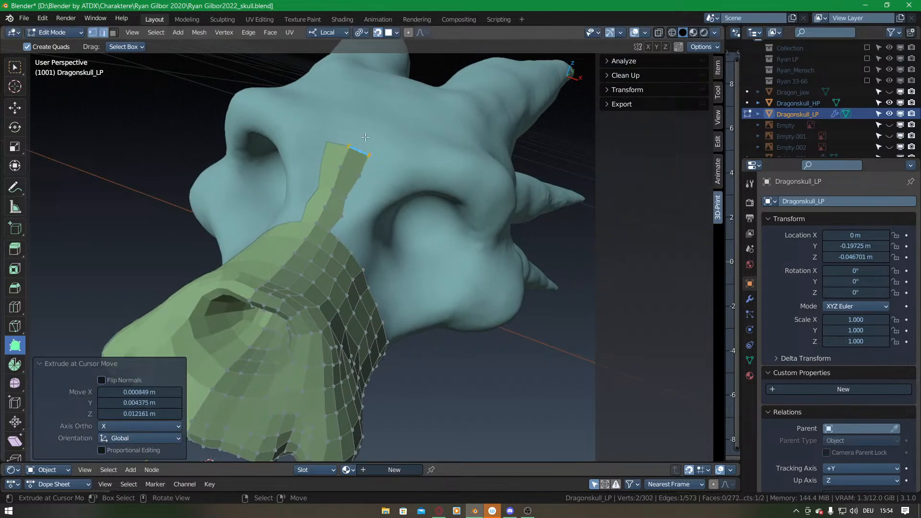
Extrude a side branch of quads from the central strip across to the eye socket's inner rim.
{"action": "middle_click_drag", "start_coordinate": [356, 193], "coordinate": [349, 187]}
{"action": "left_click_drag", "start_coordinate": [374, 200], "coordinate": [397, 208]}
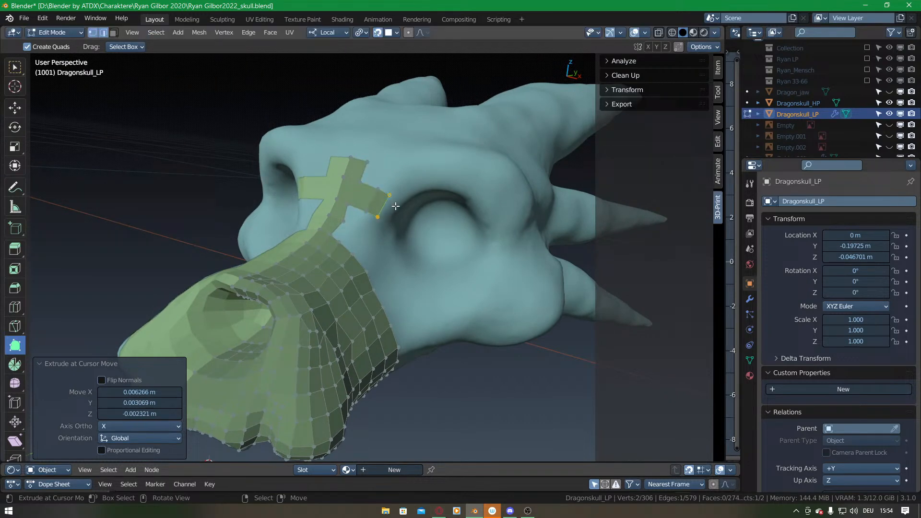
{"action": "middle_click_drag", "start_coordinate": [396, 208], "coordinate": [361, 191]}
{"action": "left_click_drag", "start_coordinate": [389, 207], "coordinate": [421, 215]}
{"action": "middle_click_drag", "start_coordinate": [422, 215], "coordinate": [397, 211]}
{"action": "left_click_drag", "start_coordinate": [397, 211], "coordinate": [418, 217]}
Extrude quads along the upper and lower rim of the eye socket to outline it as a ring.
{"action": "left_click", "coordinate": [383, 195]}
{"action": "left_click_drag", "start_coordinate": [392, 187], "coordinate": [403, 164]}
{"action": "left_click_drag", "start_coordinate": [389, 242], "coordinate": [394, 260]}
{"action": "left_click_drag", "start_coordinate": [380, 246], "coordinate": [384, 250]}
{"action": "middle_click_drag", "start_coordinate": [406, 246], "coordinate": [432, 290]}
{"action": "left_click_drag", "start_coordinate": [388, 263], "coordinate": [437, 282]}
{"action": "middle_click_drag", "start_coordinate": [394, 264], "coordinate": [458, 280]}
{"action": "left_click_drag", "start_coordinate": [433, 254], "coordinate": [450, 246]}
{"action": "left_click_drag", "start_coordinate": [435, 246], "coordinate": [463, 223]}
{"action": "middle_click_drag", "start_coordinate": [463, 224], "coordinate": [506, 207]}
{"action": "left_click_drag", "start_coordinate": [420, 203], "coordinate": [423, 230]}
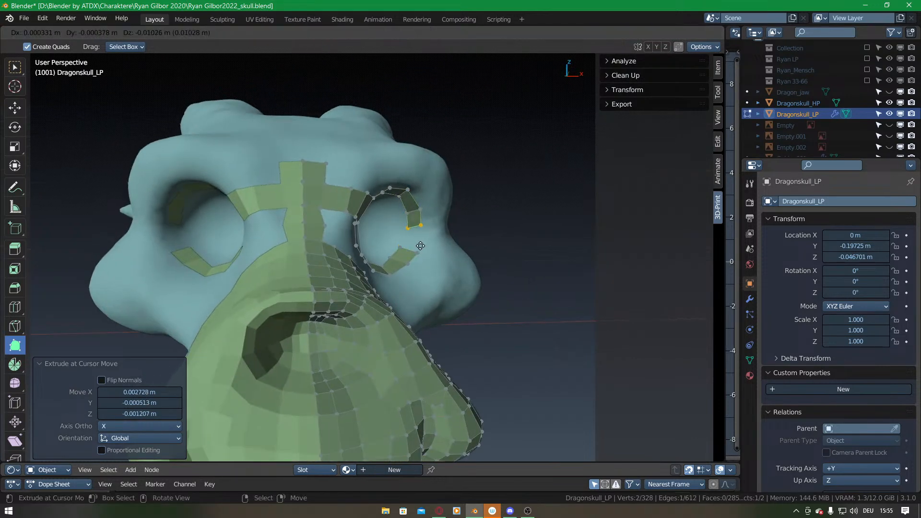
Fill the remaining gap at the outer side of the eye-socket ring with a face and clear the selection.
{"action": "left_click", "coordinate": [409, 249], "text": "shift"}
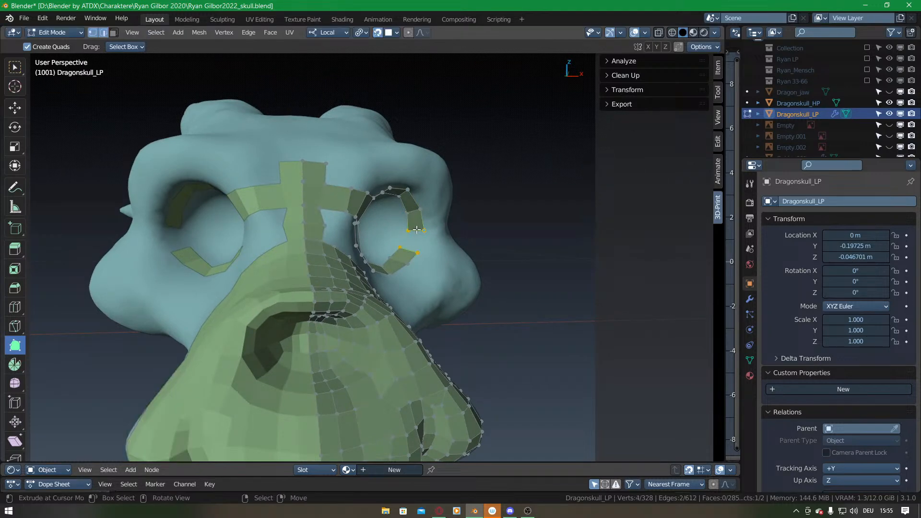
{"action": "key", "text": "f"}
{"action": "left_click", "coordinate": [415, 237], "text": "alt"}
{"action": "key", "text": "alt+a"}
Add a loop cut across the eye ring's upper section and adjust the new geometry along the socket rim.
{"action": "middle_click_drag", "start_coordinate": [424, 238], "coordinate": [350, 304]}
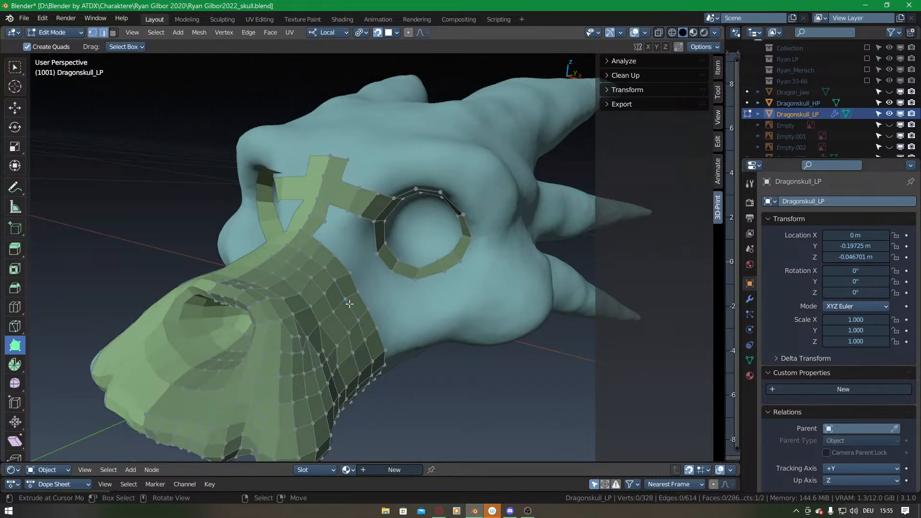
{"action": "scroll", "coordinate": [377, 223], "scroll_direction": "up", "scroll_amount": 3}
{"action": "middle_click_drag", "start_coordinate": [419, 305], "coordinate": [434, 241]}
{"action": "key", "text": "ctrl+r"}
{"action": "left_click", "coordinate": [485, 192]}
{"action": "right_click", "coordinate": [484, 192]}
{"action": "middle_click_drag", "start_coordinate": [483, 196], "coordinate": [398, 300]}
{"action": "key", "text": "g"}
{"action": "left_click", "coordinate": [465, 188]}
Grid Fill the eye ring's inner edge loop with a span of 3 and an offset of 2.
{"action": "left_click", "coordinate": [405, 297], "text": "alt"}
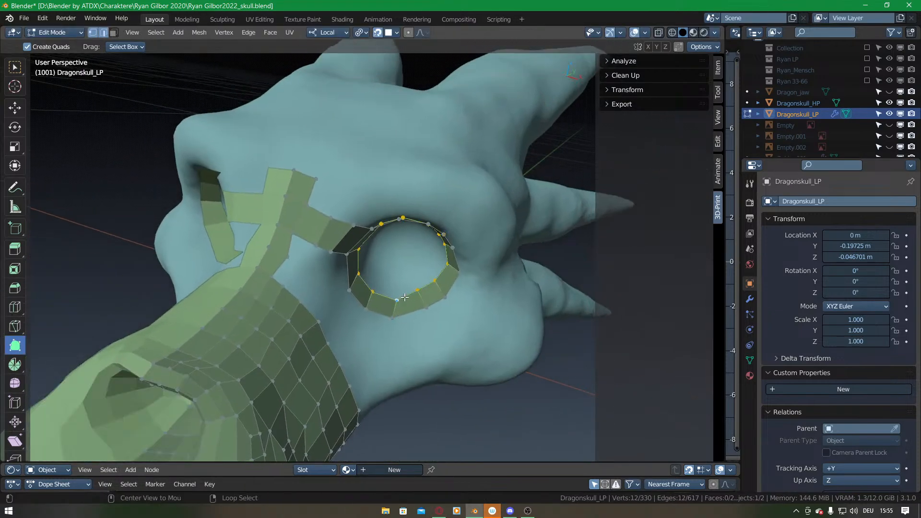
{"action": "right_click", "coordinate": [405, 298]}
{"action": "left_click", "coordinate": [364, 422]}
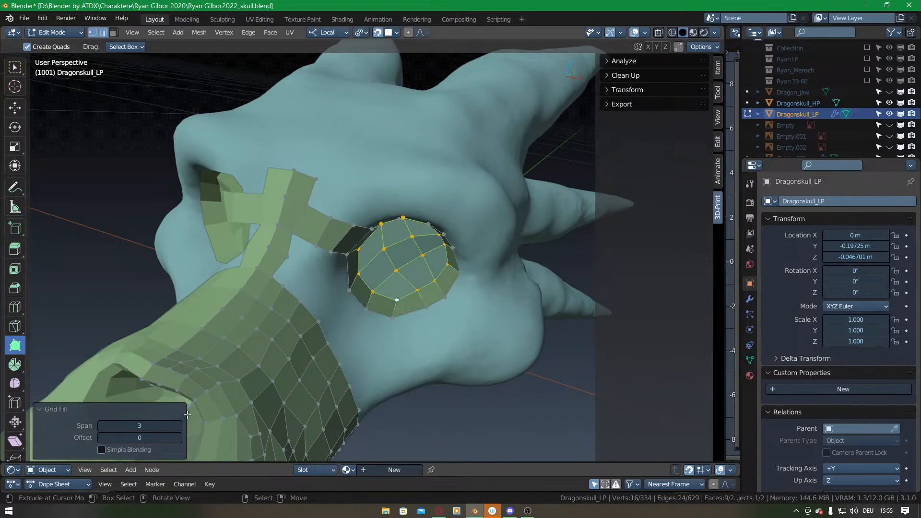
{"action": "middle_click_drag", "start_coordinate": [379, 314], "coordinate": [240, 413]}
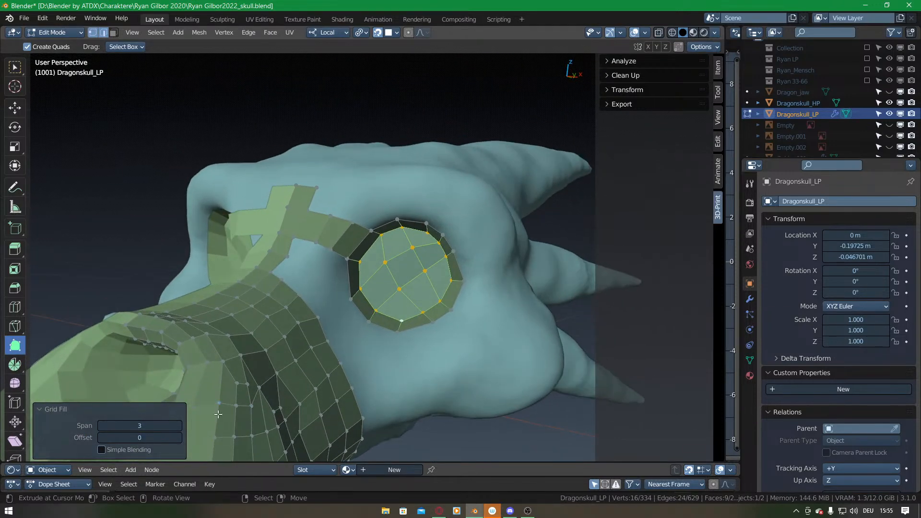
{"action": "left_click", "coordinate": [177, 426]}
{"action": "left_click", "coordinate": [102, 426]}
{"action": "left_click", "coordinate": [179, 438]}
{"action": "left_click", "coordinate": [180, 438]}
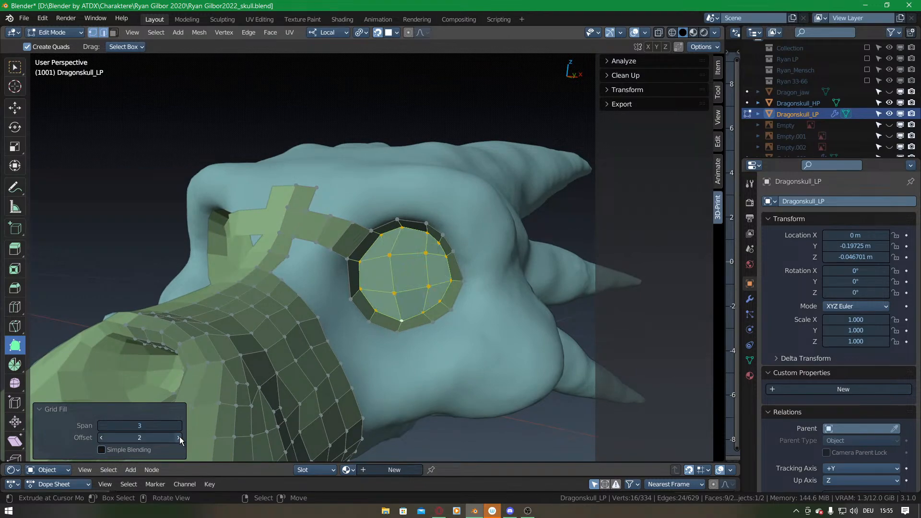
Snap the filled eye faces onto the sculpted eyeball, deselect everything and save the file.
{"action": "key", "text": "g"}
{"action": "left_click", "coordinate": [371, 370]}
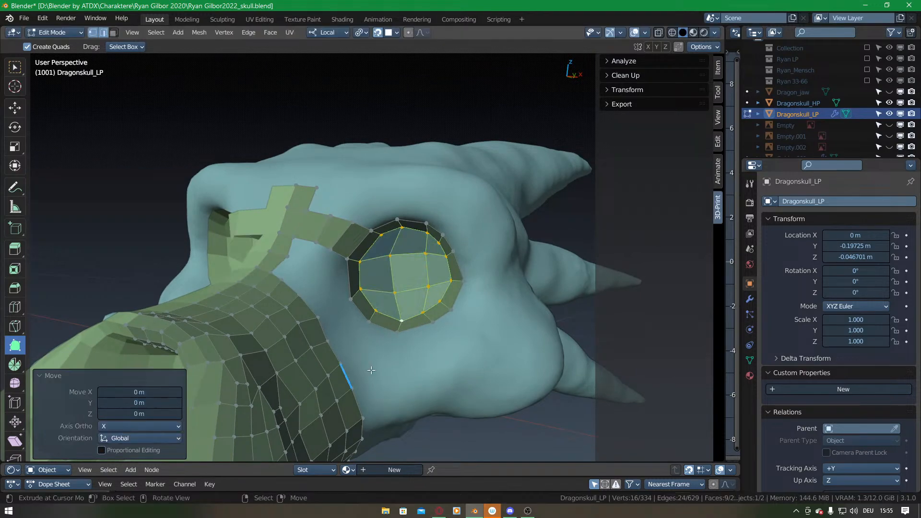
{"action": "left_click", "coordinate": [371, 370]}
{"action": "middle_click_drag", "start_coordinate": [371, 370], "coordinate": [394, 372]}
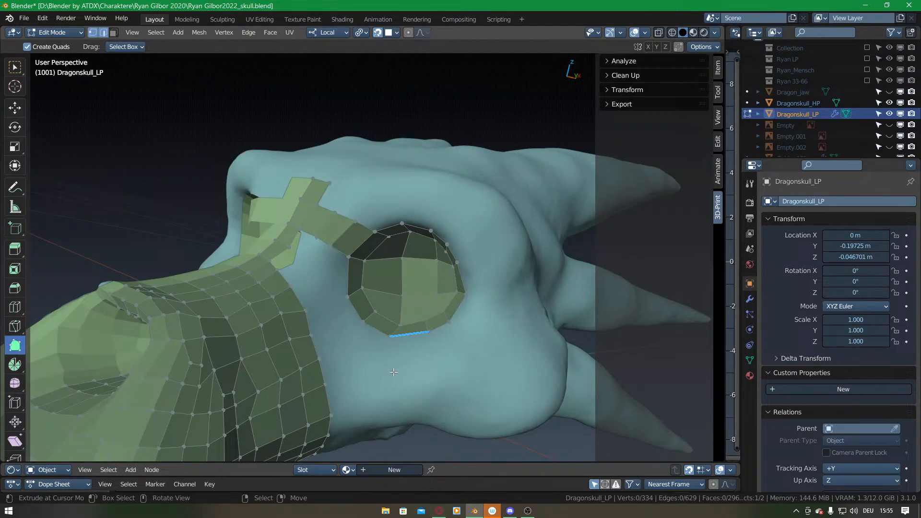
{"action": "key", "text": "ctrl+s"}
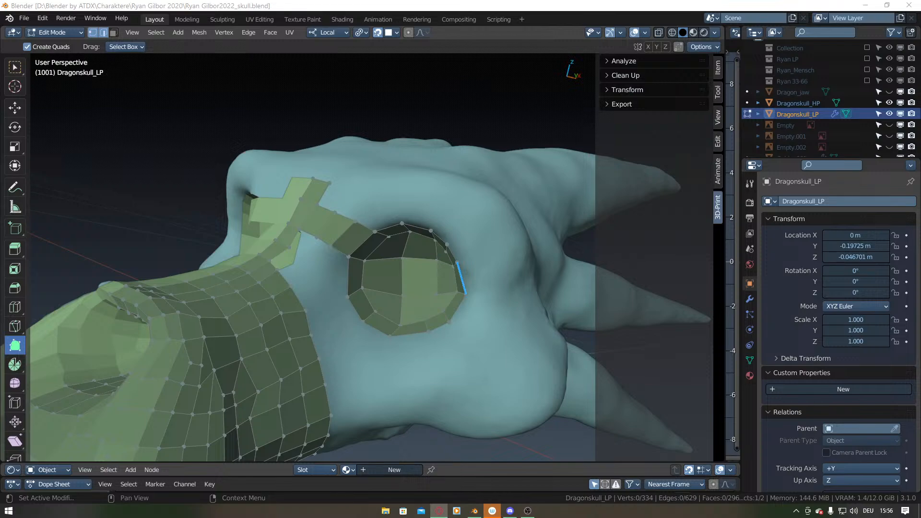
Switch to Quora in the browser, expand the requests from Quora and pass on both questions.
{"action": "left_click_drag", "start_coordinate": [920, 5], "coordinate": [533, 0]}
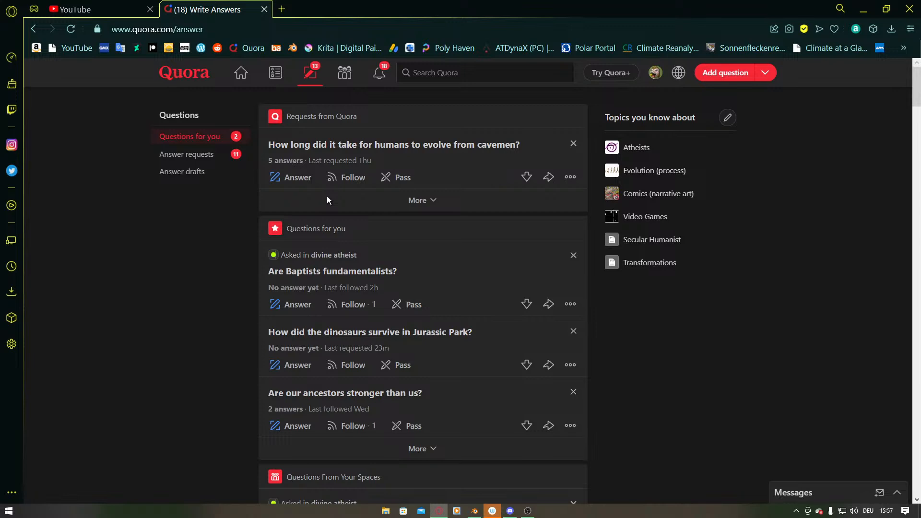
{"action": "left_click", "coordinate": [419, 201]}
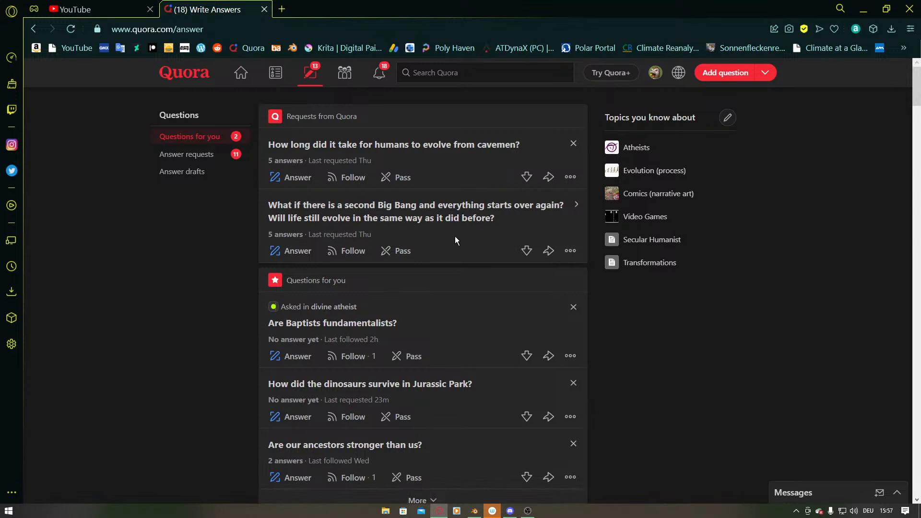
{"action": "left_click", "coordinate": [402, 178]}
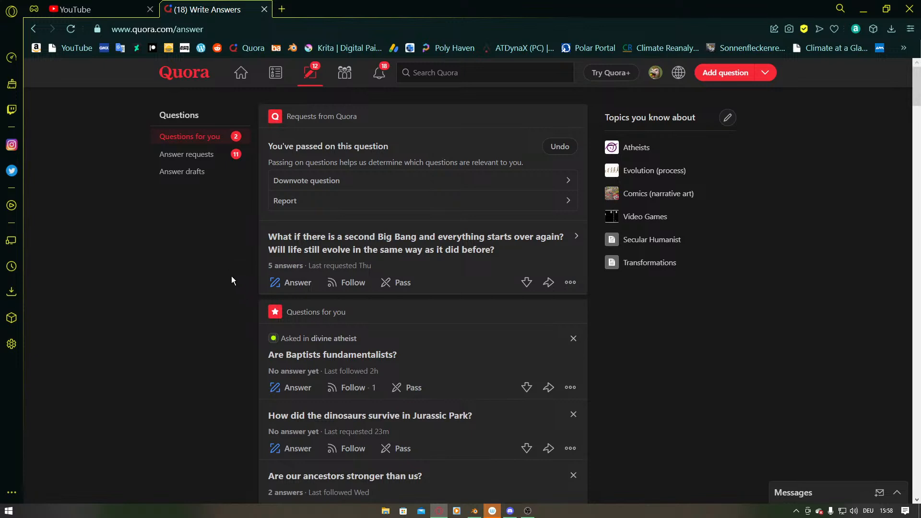
{"action": "left_click", "coordinate": [394, 284]}
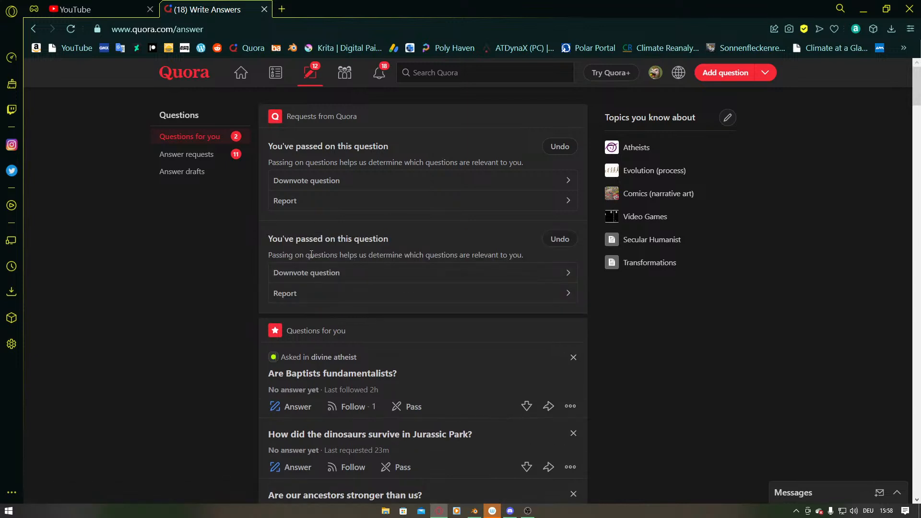
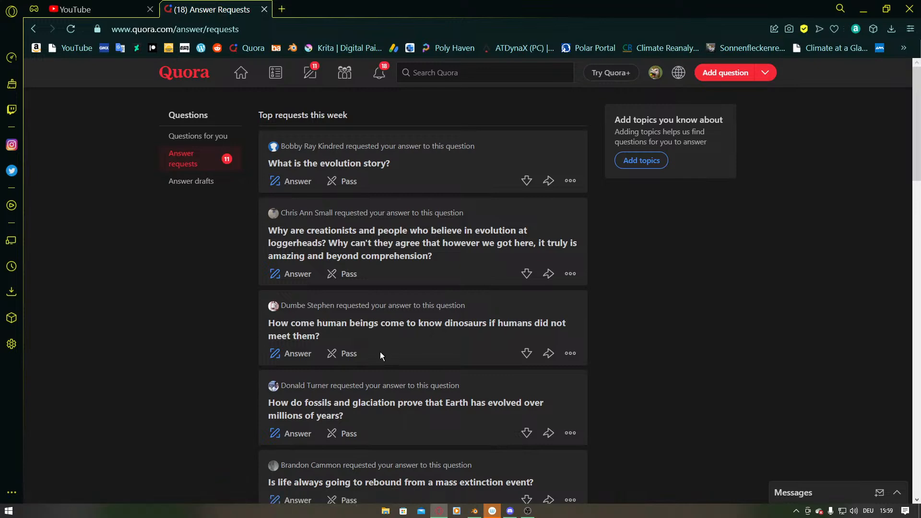
Start answering the request on how humans know dinosaurs with "Because humans found bones from 65–231 Million years ago.".
{"action": "left_click", "coordinate": [290, 354]}
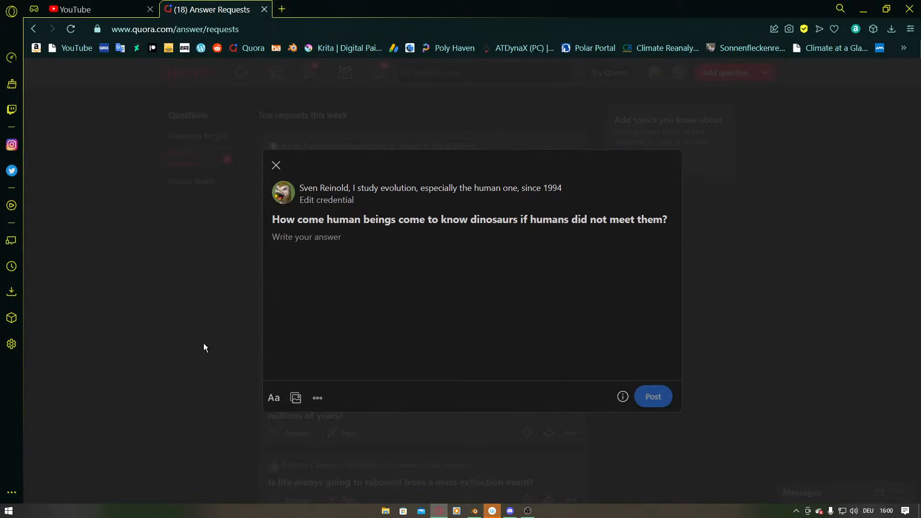
{"action": "type", "text": "Because "}
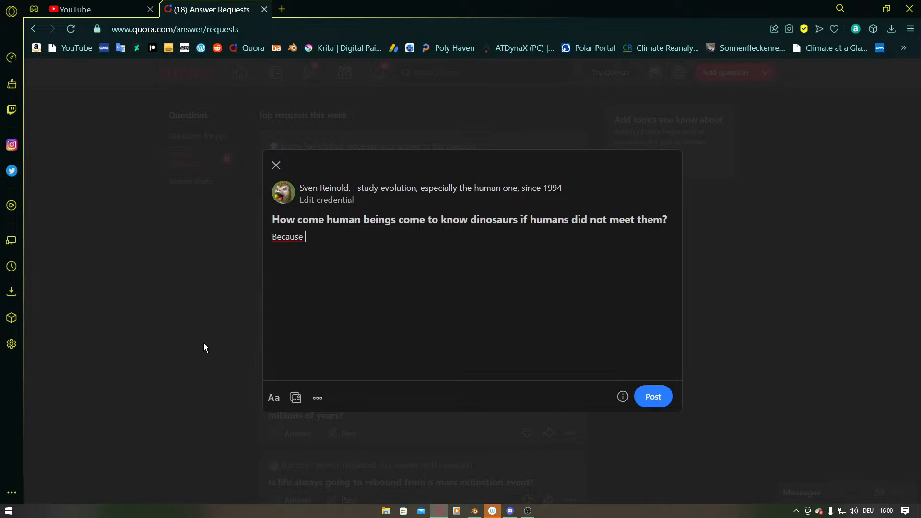
{"action": "type", "text": "humans found bones from 65"}
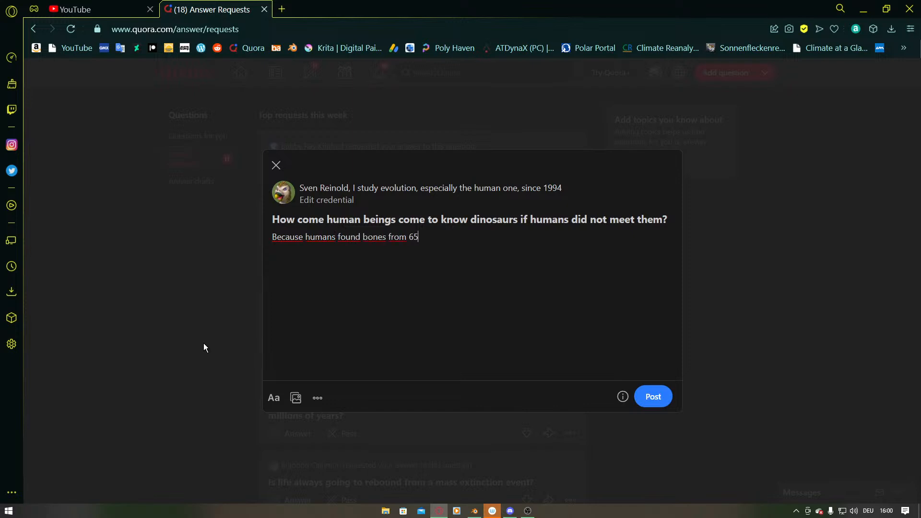
{"action": "type", "text": "–231 Million years ago."}
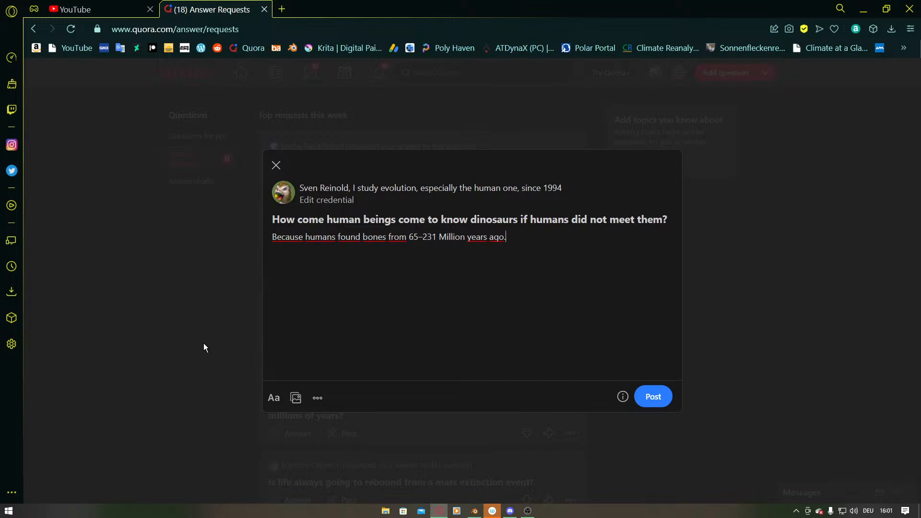
Continue the answer with "They put them together and found out that these had characteristics of reptiles, which let them to think that they were giant lizards.".
{"action": "type", "text": "They put them together and"}
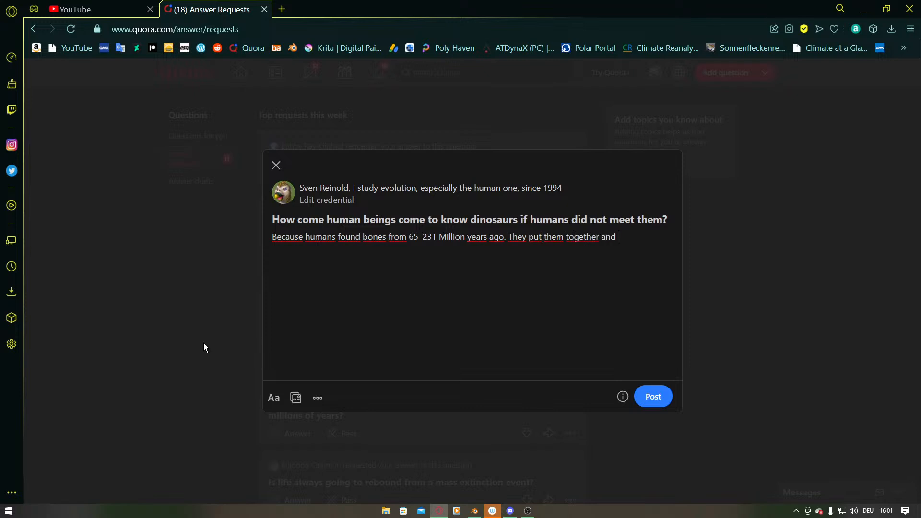
{"action": "type", "text": " found out that these had "}
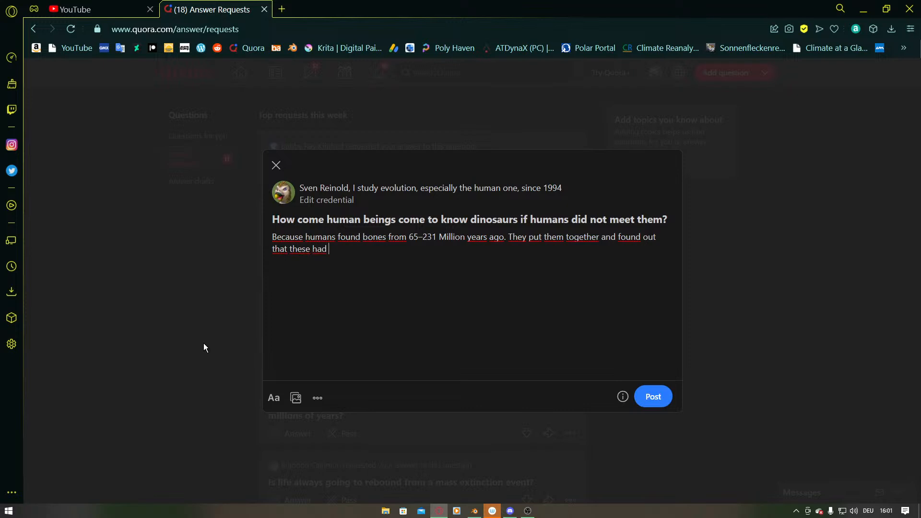
{"action": "type", "text": "characteristics aof reptiles"}
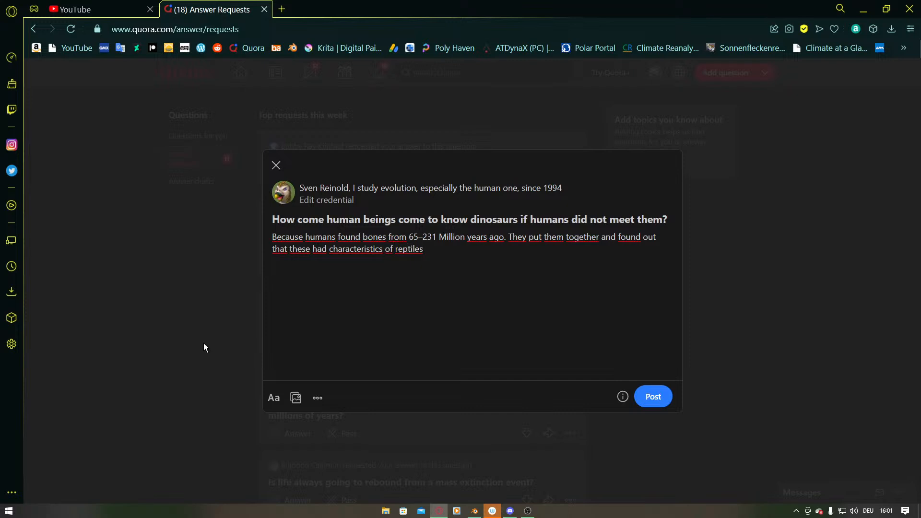
{"action": "type", "text": ", which let them to"}
{"action": "type", "text": "think that th"}
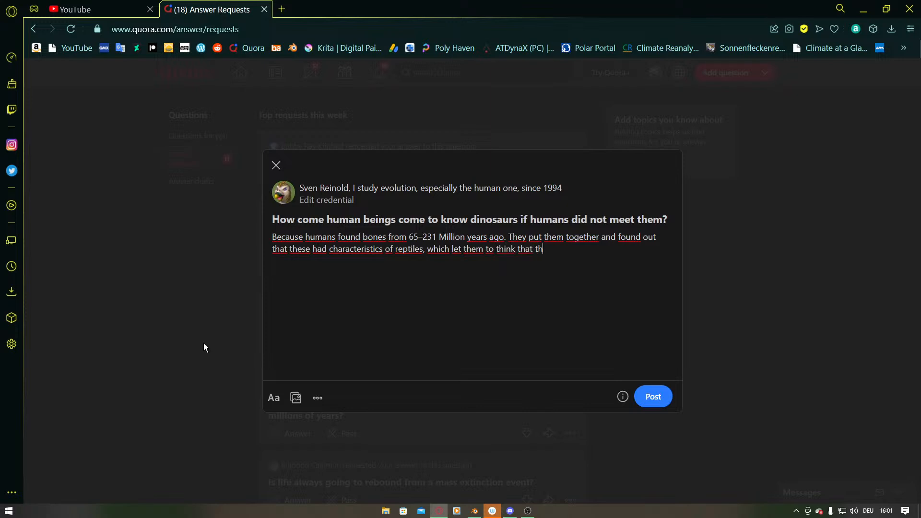
{"action": "type", "text": "ey were giant lizards. Terr"}
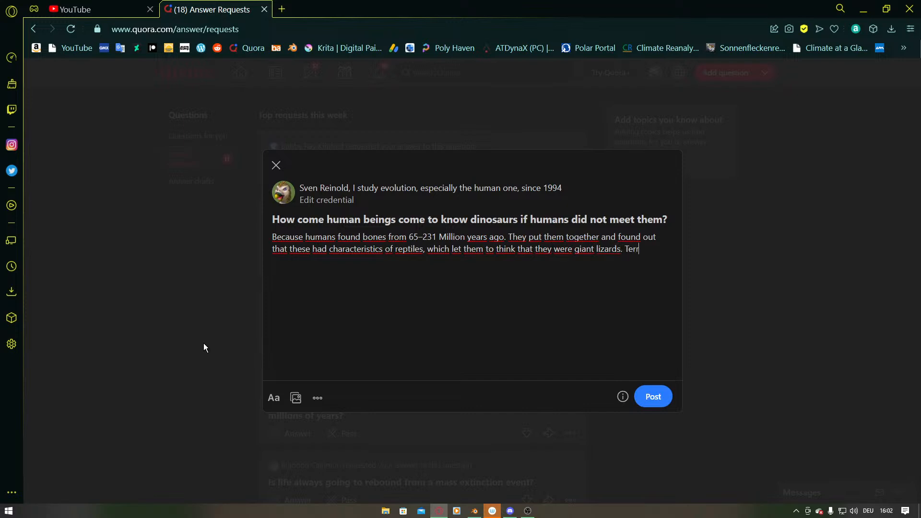
Finish the answer with "Terrible lizards, which translates to dinosaur. These finding were then published and so the information spread.".
{"action": "type", "text": "ible lizar"}
{"action": "type", "text": "ds, wh"}
{"action": "type", "text": "ich trans"}
{"action": "type", "text": "late"}
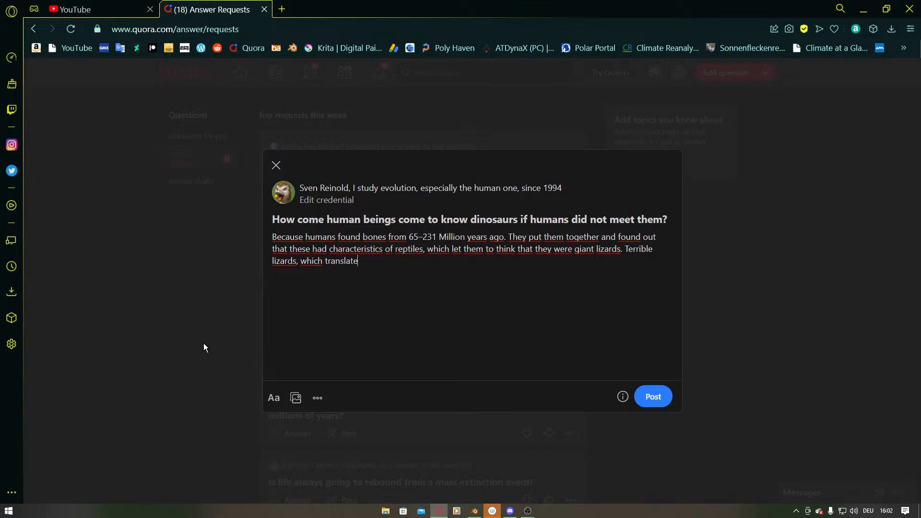
{"action": "type", "text": "s to dinosaur."}
{"action": "type", "text": "These finding "}
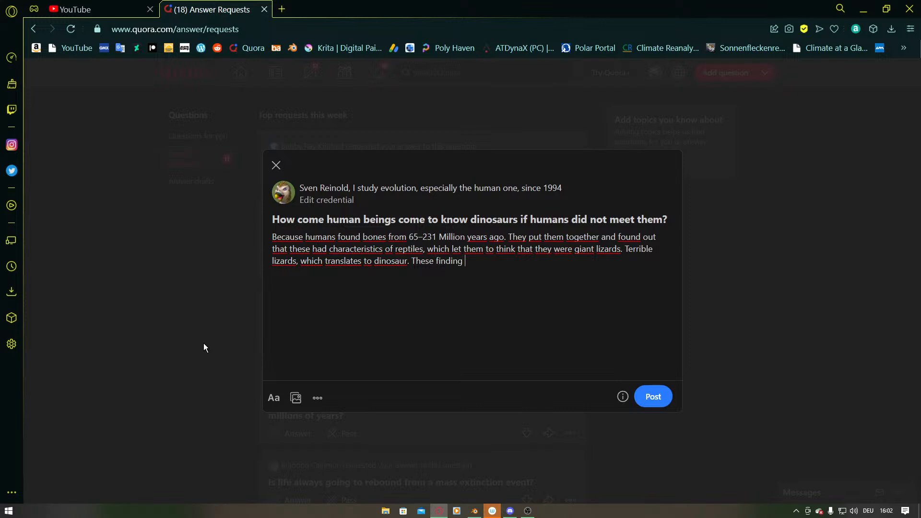
{"action": "type", "text": "were then published a"}
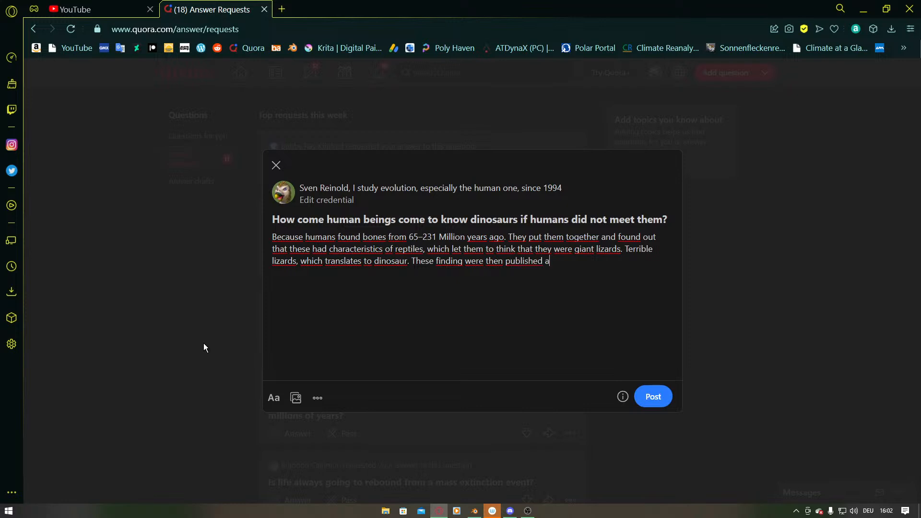
{"action": "type", "text": "nd so the information spread."}
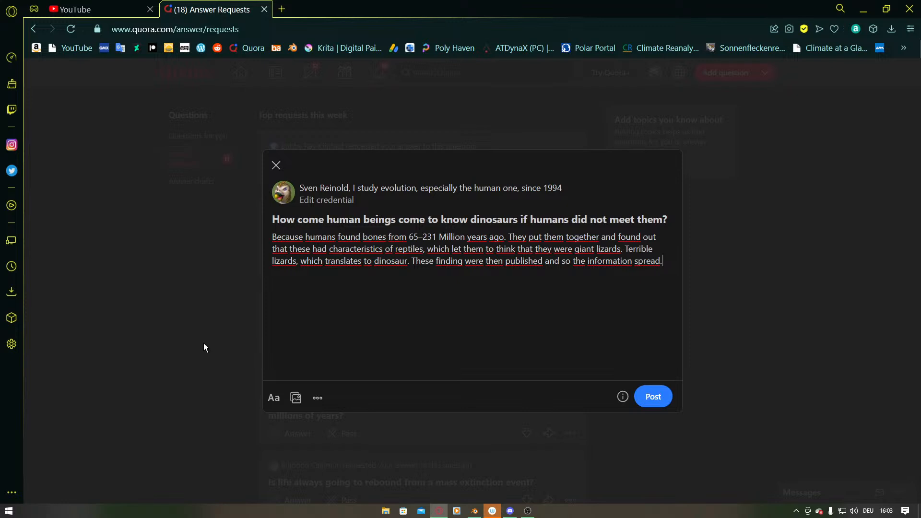
Extend the answer's last sentence with "and dinosaurs became known and popular.".
{"action": "key", "text": "BackSpace"}
{"action": "type", "text": "sn"}
{"action": "key", "text": "BackSpace"}
{"action": "key", "text": "BackSpace"}
{"action": "type", "text": "and dinosaurs became "}
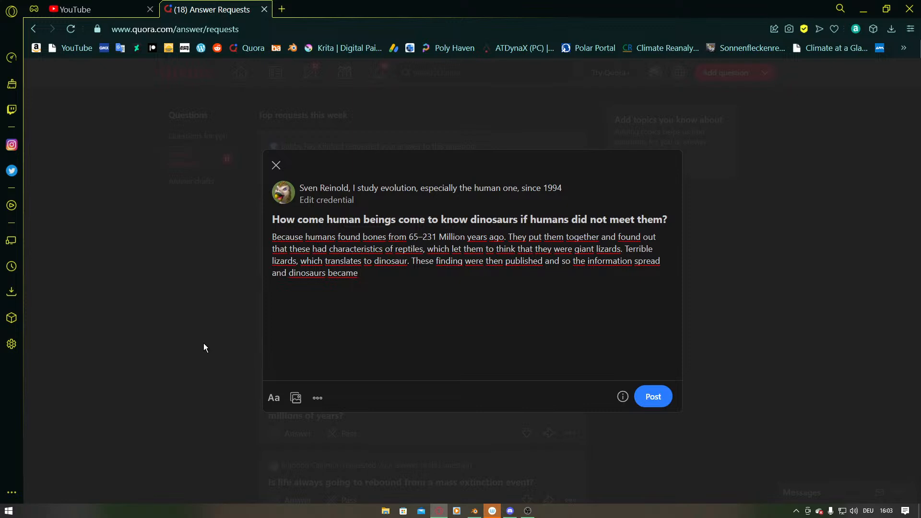
{"action": "type", "text": "known and popular."}
Add a new paragraph reading "Btw. birds are dinosaurs. And the term reptile is outdated and has been replaced by Sauropsida.".
{"action": "key", "text": "Return"}
{"action": "type", "text": "Btw. "}
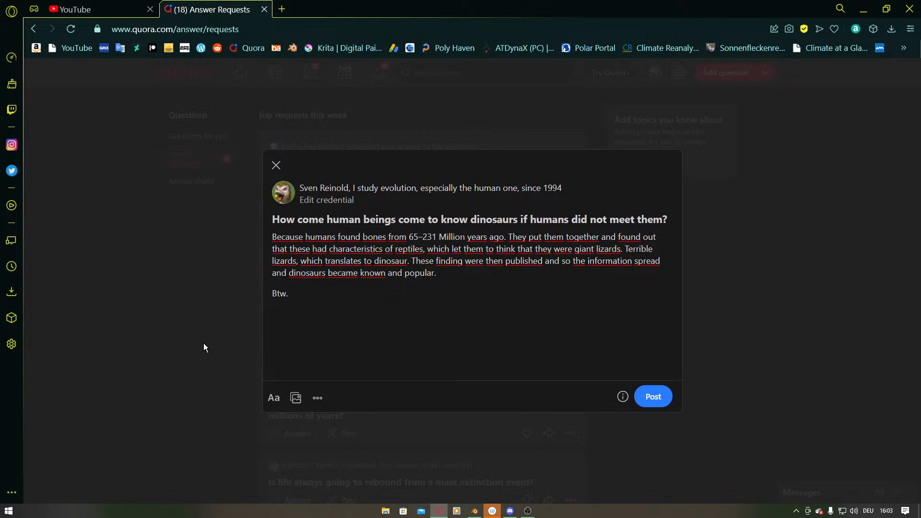
{"action": "type", "text": "birds are dinosaurs. And the th"}
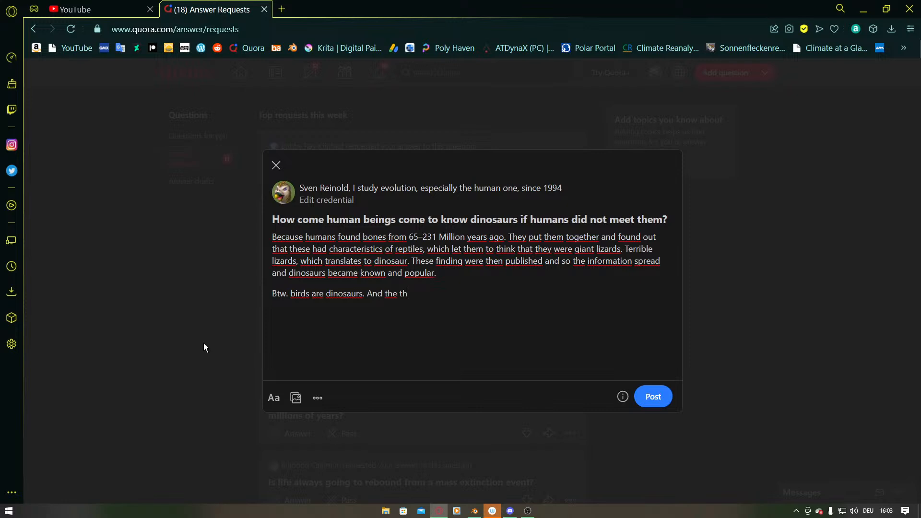
{"action": "key", "text": "BackSpace"}
{"action": "type", "text": "erm reptile is outdated and has been replaced by Sauropsida."}
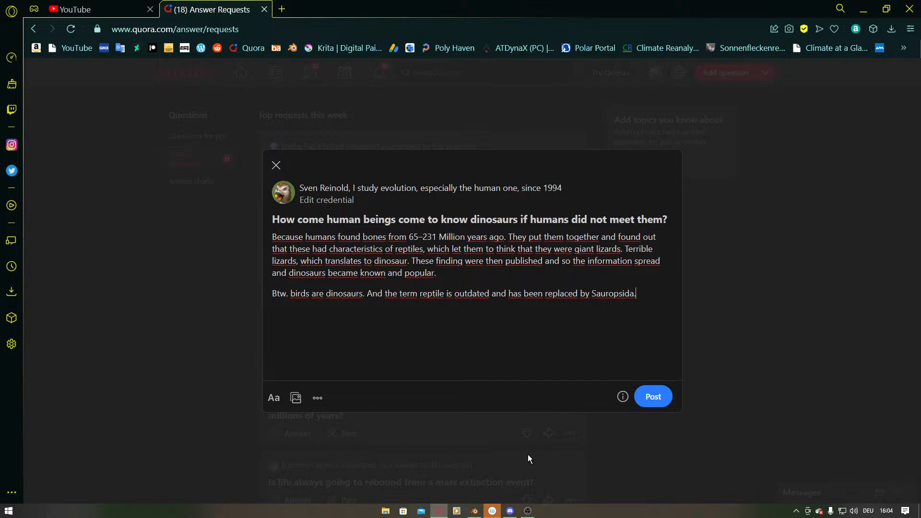
Extend the final sentence with ", which includes all reptiles and birds." and post the answer.
{"action": "type", "text": ", which includes all reptiles and"}
{"action": "type", "text": "birds"}
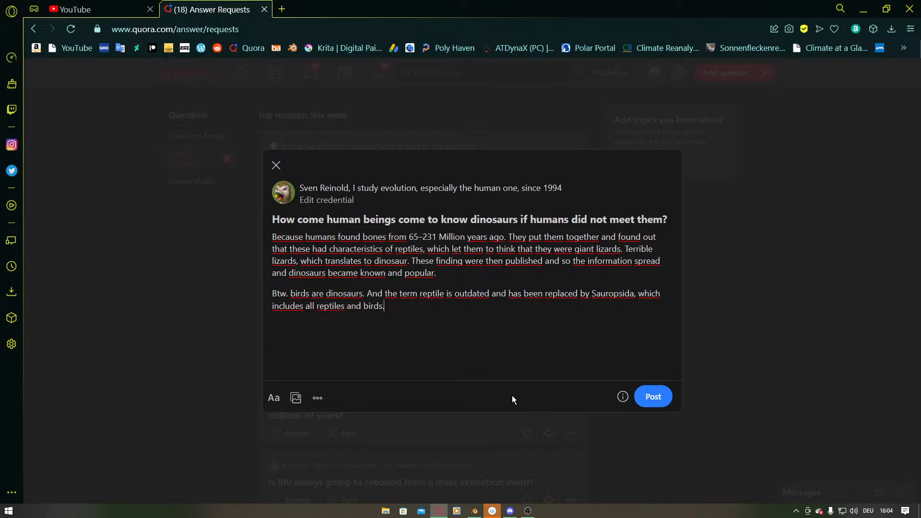
{"action": "left_click", "coordinate": [664, 401]}
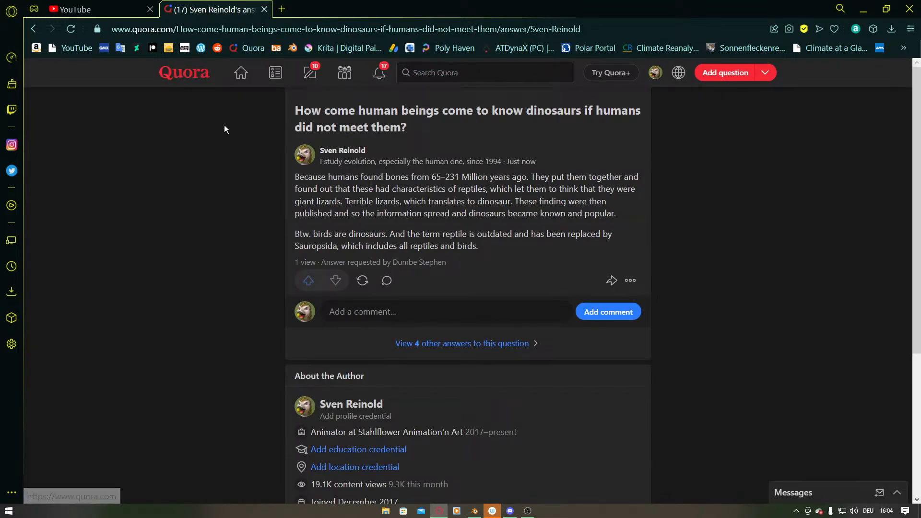
Look through the Quora notifications and check the suggested questions to answer.
{"action": "left_click", "coordinate": [379, 72]}
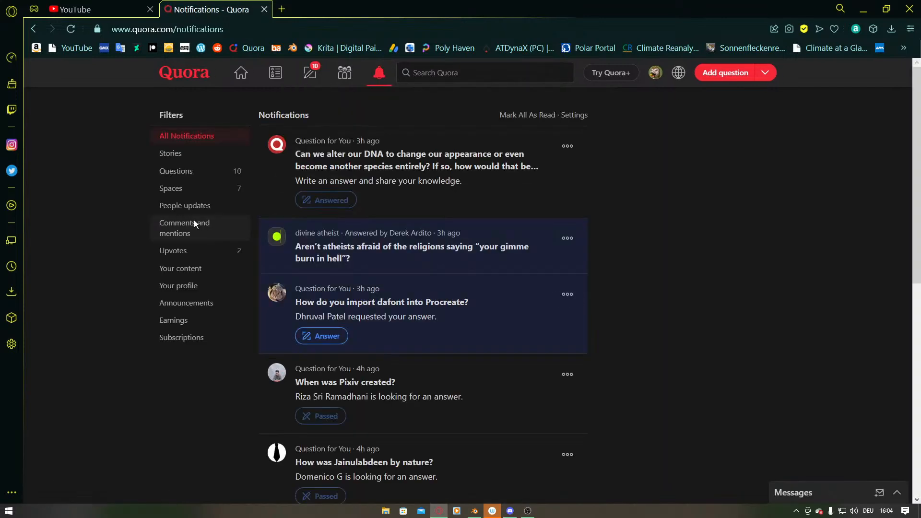
{"action": "scroll", "coordinate": [574, 292], "scroll_direction": "down", "scroll_amount": 4}
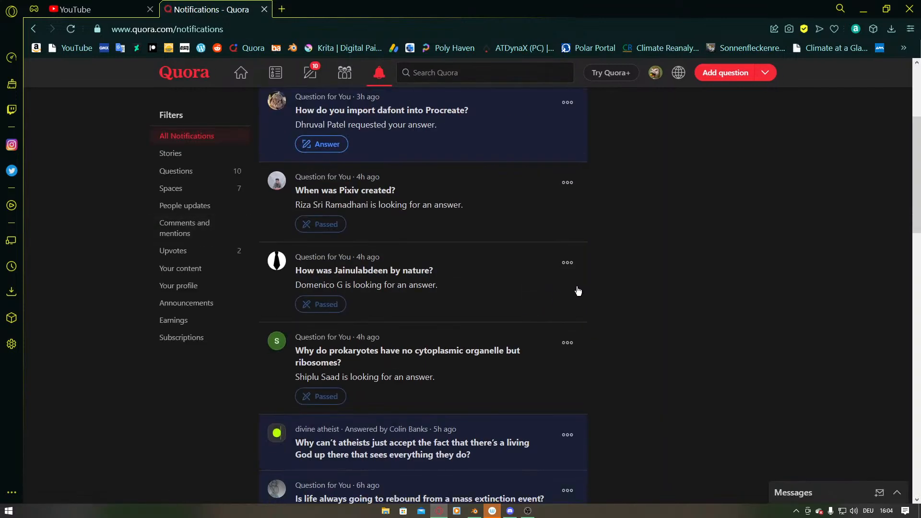
{"action": "scroll", "coordinate": [590, 288], "scroll_direction": "down", "scroll_amount": 4}
{"action": "scroll", "coordinate": [451, 344], "scroll_direction": "down", "scroll_amount": 4}
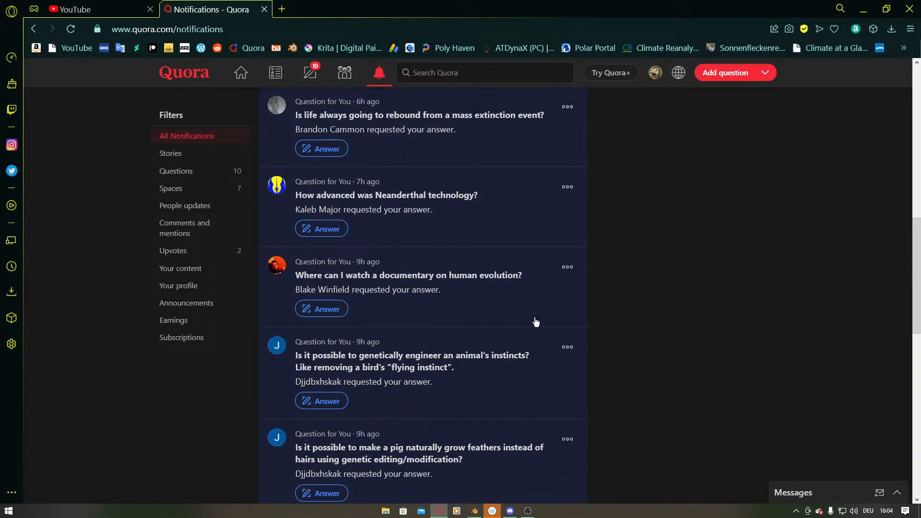
{"action": "scroll", "coordinate": [535, 302], "scroll_direction": "down", "scroll_amount": 8}
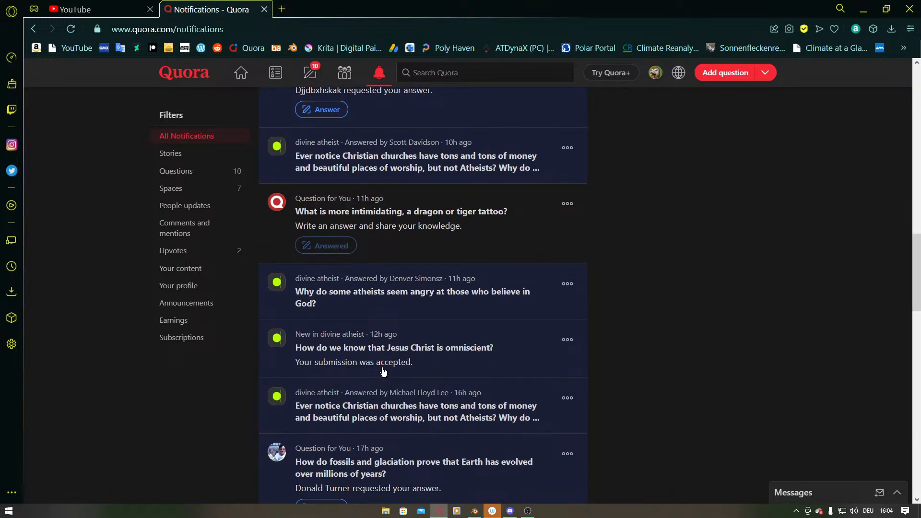
{"action": "scroll", "coordinate": [619, 333], "scroll_direction": "up", "scroll_amount": 15}
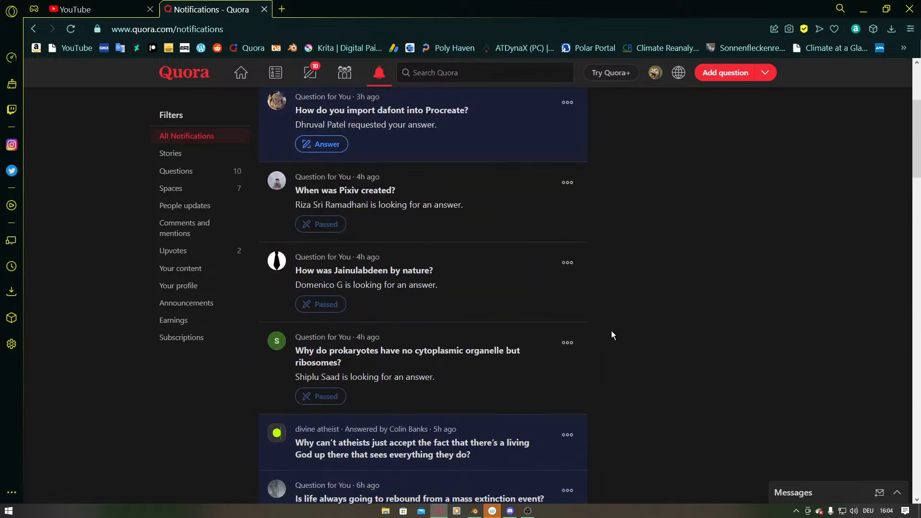
{"action": "left_click", "coordinate": [310, 72]}
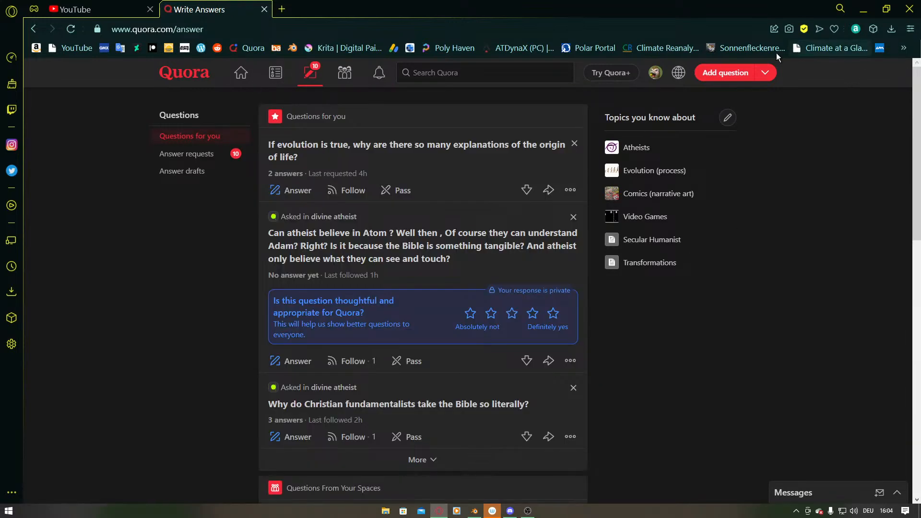
Switch back to Blender and add quads along the upper edge of the strip between the nose bridge and the eye socket.
{"action": "left_click_drag", "start_coordinate": [604, 8], "coordinate": [920, 10]}
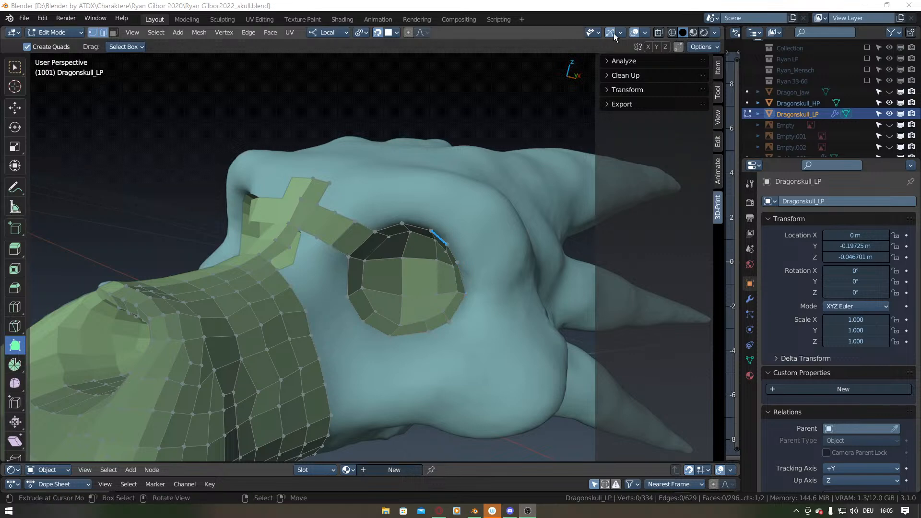
{"action": "left_click", "coordinate": [546, 15]}
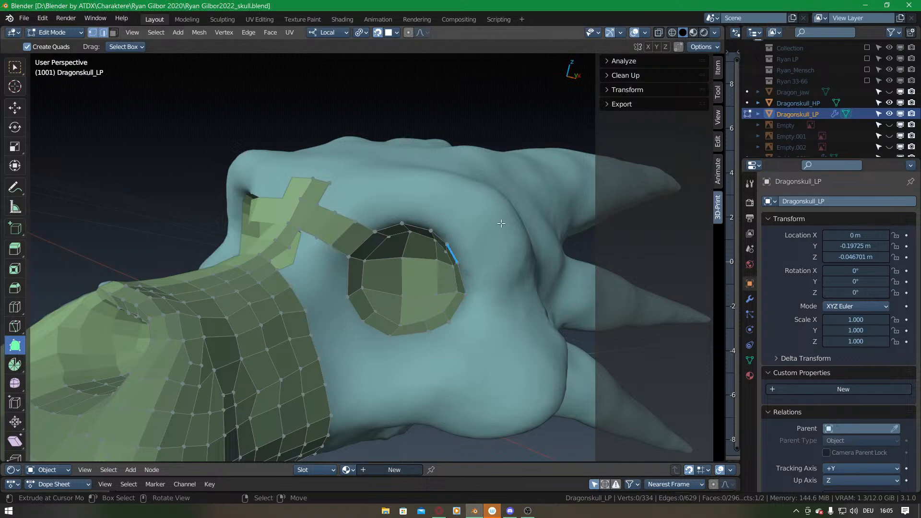
{"action": "middle_click_drag", "start_coordinate": [397, 129], "coordinate": [346, 290]}
{"action": "middle_click_drag", "start_coordinate": [358, 222], "coordinate": [366, 227]}
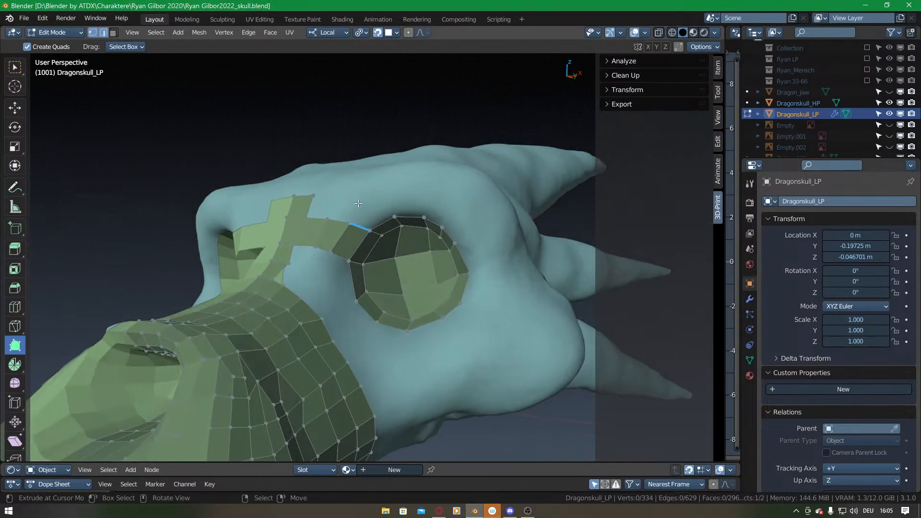
{"action": "left_click_drag", "start_coordinate": [408, 205], "coordinate": [411, 190]}
{"action": "middle_click_drag", "start_coordinate": [412, 190], "coordinate": [416, 185]}
{"action": "left_click_drag", "start_coordinate": [394, 216], "coordinate": [372, 211], "text": "ctrl"}
{"action": "left_click_drag", "start_coordinate": [369, 230], "coordinate": [332, 205], "text": "ctrl"}
{"action": "middle_click_drag", "start_coordinate": [332, 206], "coordinate": [367, 253]}
{"action": "right_click", "coordinate": [316, 212]}
{"action": "key", "text": "f"}
Reposition the upper border vertices of the brow strip so the new quads follow the sculpt evenly.
{"action": "middle_click_drag", "start_coordinate": [263, 190], "coordinate": [296, 194]}
{"action": "left_click_drag", "start_coordinate": [299, 186], "coordinate": [338, 201]}
{"action": "middle_click_drag", "start_coordinate": [406, 292], "coordinate": [329, 251]}
{"action": "middle_click_drag", "start_coordinate": [360, 213], "coordinate": [379, 218]}
{"action": "left_click_drag", "start_coordinate": [360, 209], "coordinate": [361, 208]}
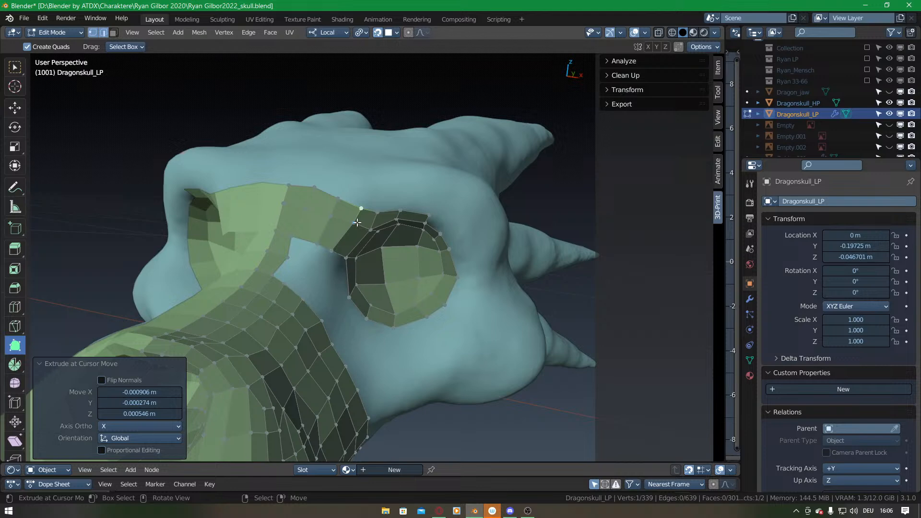
Add three quads along the strip's lower edge up to the eye socket's front rim and adjust their vertex spacing.
{"action": "middle_click_drag", "start_coordinate": [357, 223], "coordinate": [301, 251]}
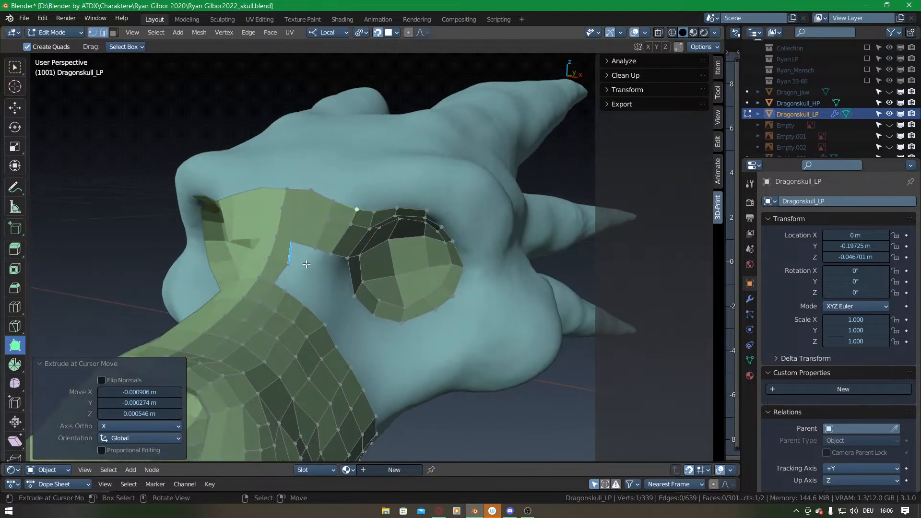
{"action": "left_click_drag", "start_coordinate": [295, 244], "coordinate": [308, 267], "text": "ctrl"}
{"action": "left_click_drag", "start_coordinate": [312, 258], "coordinate": [329, 263]}
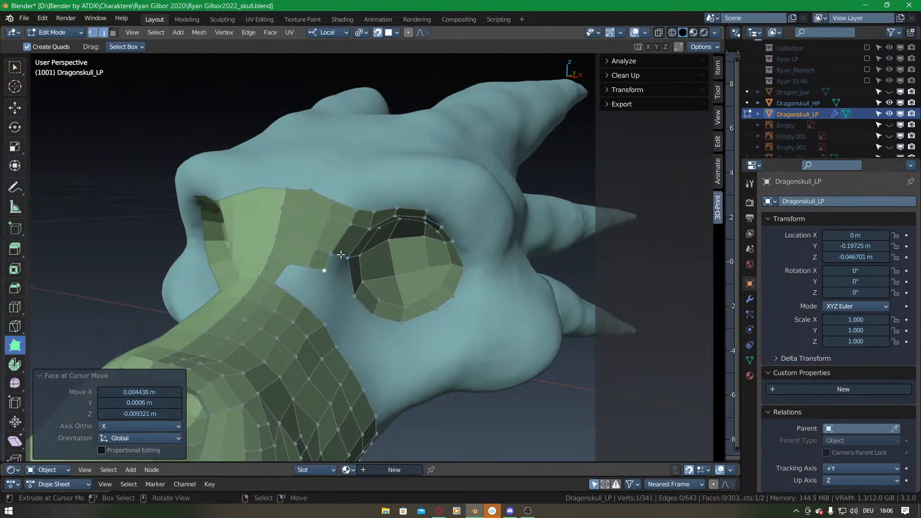
{"action": "right_click", "coordinate": [341, 255]}
{"action": "key", "text": "f"}
{"action": "middle_click_drag", "start_coordinate": [358, 273], "coordinate": [332, 273]}
{"action": "mouse_move", "coordinate": [324, 268]}
{"action": "left_mouse_down"}
{"action": "mouse_move", "coordinate": [333, 278]}
{"action": "mouse_move", "coordinate": [335, 255]}
{"action": "left_mouse_up"}
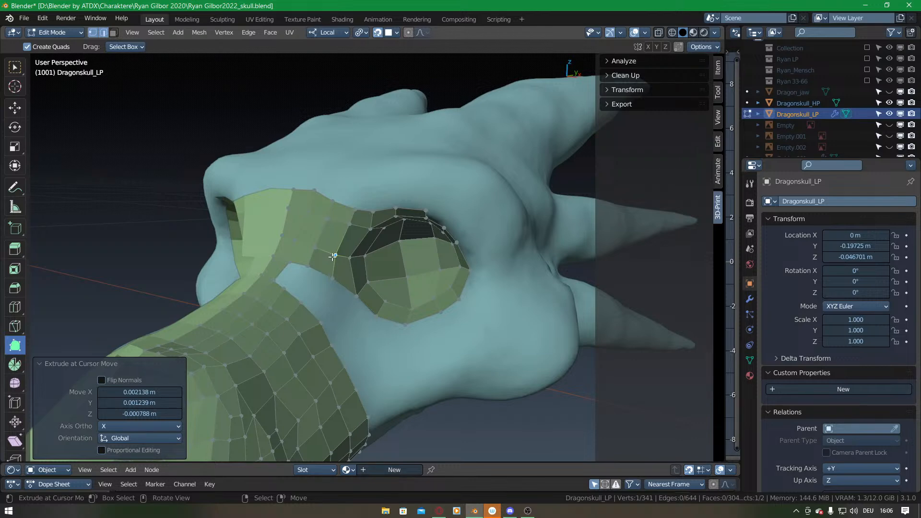
Reposition the vertices of the strip between the nose bridge and the eye socket for more even spacing.
{"action": "middle_click_drag", "start_coordinate": [347, 261], "coordinate": [339, 336]}
{"action": "middle_click_drag", "start_coordinate": [288, 292], "coordinate": [329, 272], "text": "shift"}
{"action": "scroll", "coordinate": [330, 268], "scroll_direction": "up", "scroll_amount": 2}
{"action": "left_click_drag", "start_coordinate": [323, 224], "coordinate": [329, 226]}
{"action": "left_click", "coordinate": [337, 184]}
Fill two faces joining the strip's lower edge to the snout mesh and adjust the adjoining corner vertex.
{"action": "middle_click_drag", "start_coordinate": [360, 229], "coordinate": [325, 293]}
{"action": "left_click_drag", "start_coordinate": [327, 299], "coordinate": [329, 301]}
{"action": "key", "text": "f"}
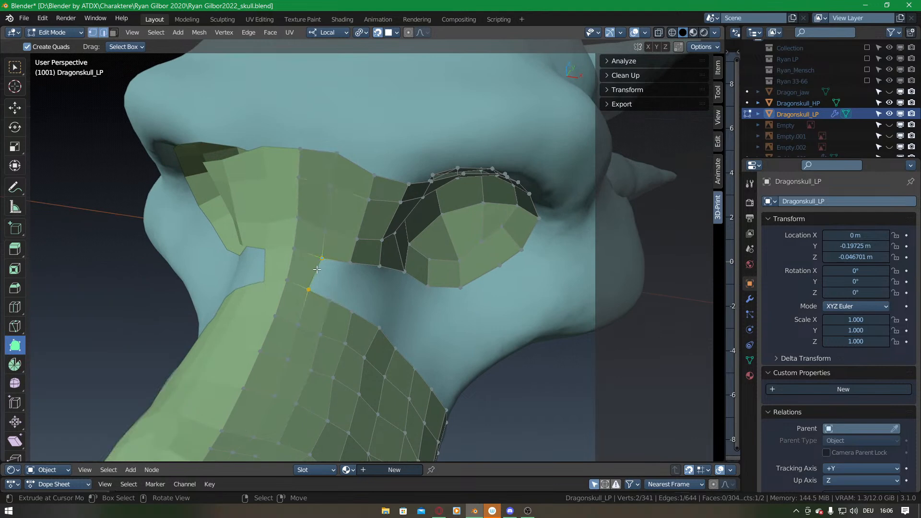
{"action": "middle_click_drag", "start_coordinate": [317, 278], "coordinate": [345, 280]}
{"action": "left_click_drag", "start_coordinate": [345, 310], "coordinate": [348, 312]}
{"action": "right_click", "coordinate": [339, 272]}
{"action": "key", "text": "f"}
{"action": "left_click_drag", "start_coordinate": [379, 267], "coordinate": [376, 271]}
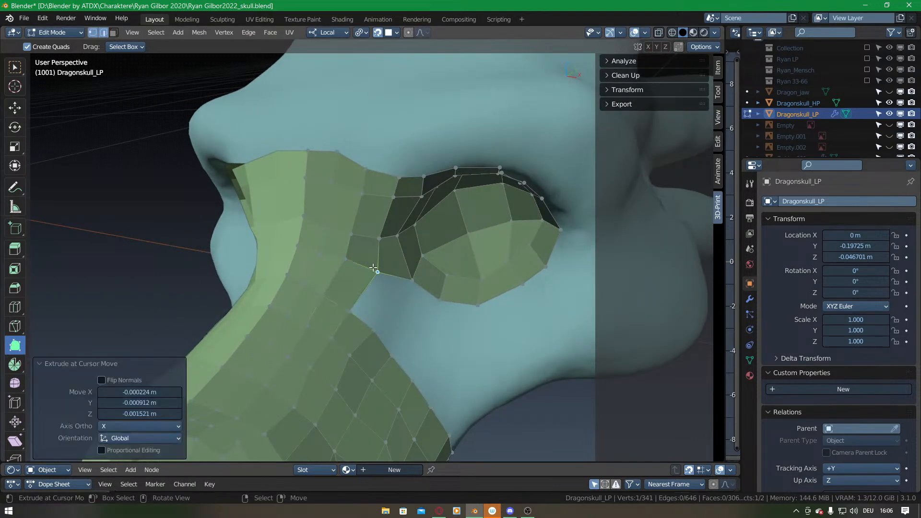
Extend the outer ring of quads around the eye socket along its lower and upper rims.
{"action": "middle_click_drag", "start_coordinate": [387, 294], "coordinate": [335, 291]}
{"action": "left_click_drag", "start_coordinate": [354, 302], "coordinate": [433, 330], "text": "ctrl"}
{"action": "left_click_drag", "start_coordinate": [450, 315], "coordinate": [545, 329], "text": "ctrl"}
{"action": "middle_click_drag", "start_coordinate": [545, 329], "coordinate": [471, 213]}
{"action": "left_click_drag", "start_coordinate": [434, 210], "coordinate": [491, 210], "text": "ctrl"}
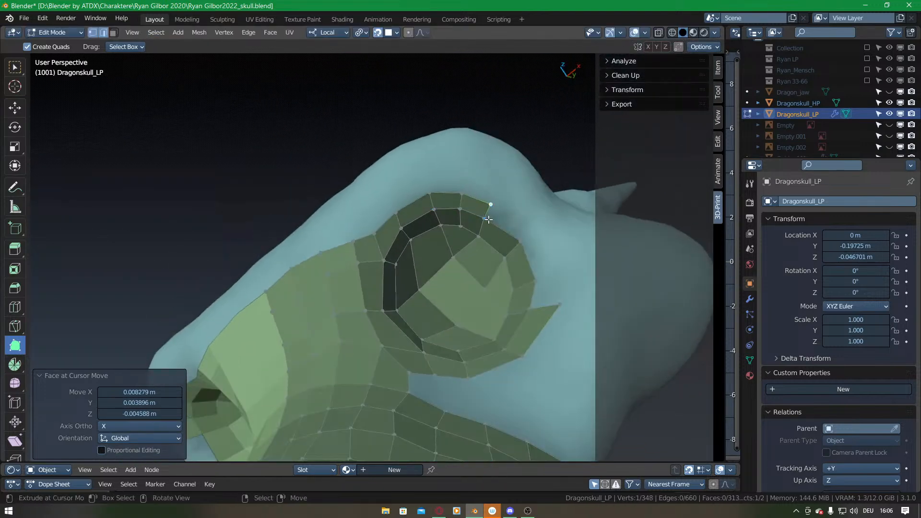
Close the outer quad ring around the rear of the eye socket with three more faces.
{"action": "middle_click_drag", "start_coordinate": [490, 218], "coordinate": [524, 171]}
{"action": "left_click_drag", "start_coordinate": [465, 214], "coordinate": [432, 267]}
{"action": "middle_click_drag", "start_coordinate": [495, 238], "coordinate": [462, 264]}
{"action": "left_click_drag", "start_coordinate": [501, 215], "coordinate": [557, 255], "text": "ctrl"}
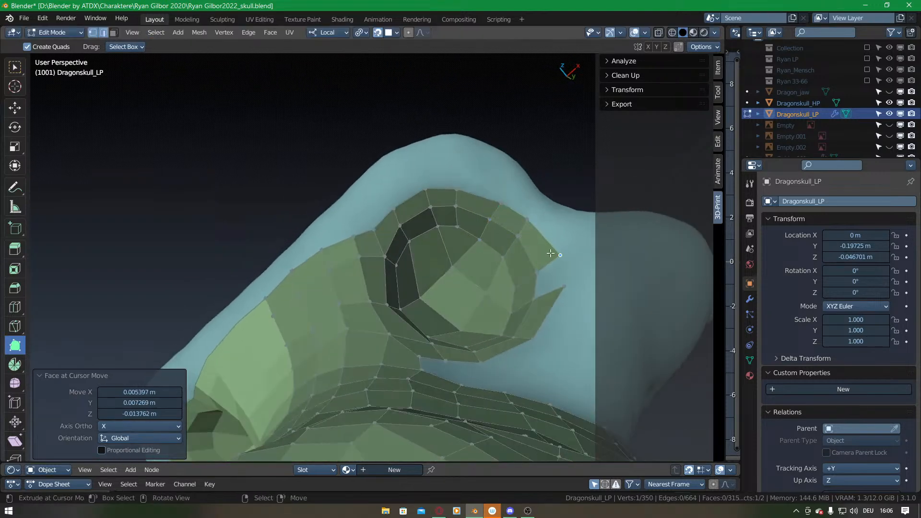
{"action": "right_click", "coordinate": [530, 287]}
{"action": "key", "text": "f"}
{"action": "middle_click_drag", "start_coordinate": [521, 249], "coordinate": [442, 274]}
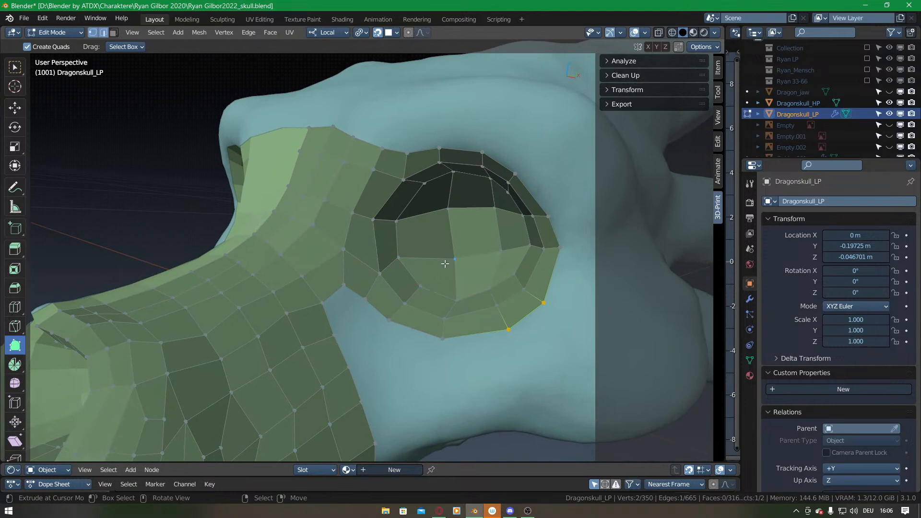
Even out the vertices on the upper brow strip and at the eye socket's front rim.
{"action": "middle_click_drag", "start_coordinate": [423, 283], "coordinate": [419, 253]}
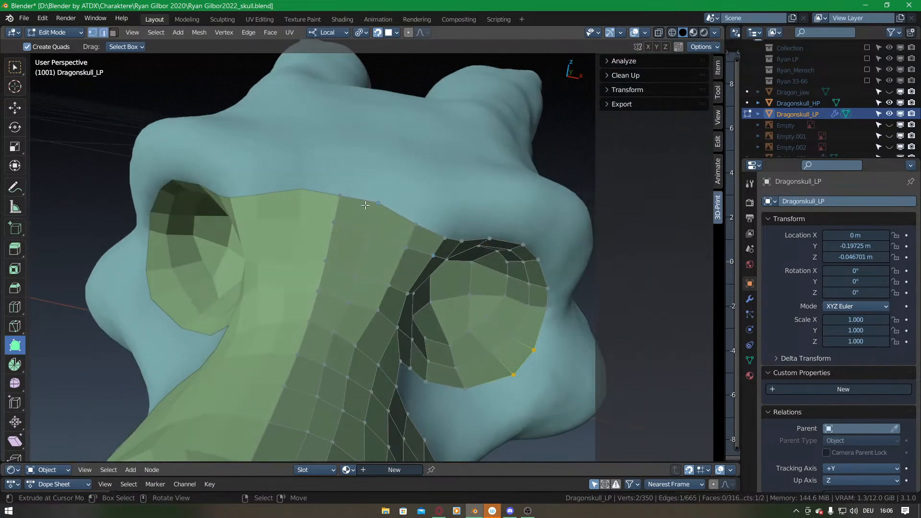
{"action": "left_click", "coordinate": [369, 207], "text": "ctrl"}
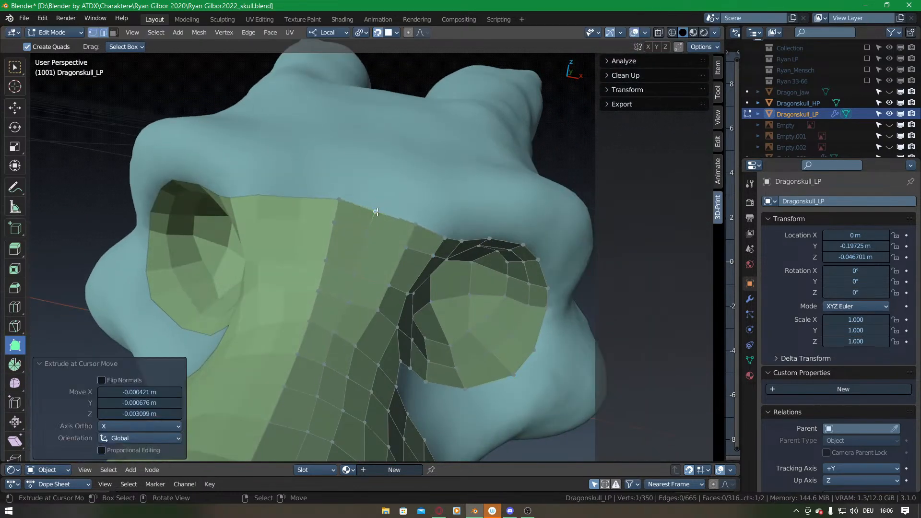
{"action": "left_click", "coordinate": [373, 234], "text": "ctrl"}
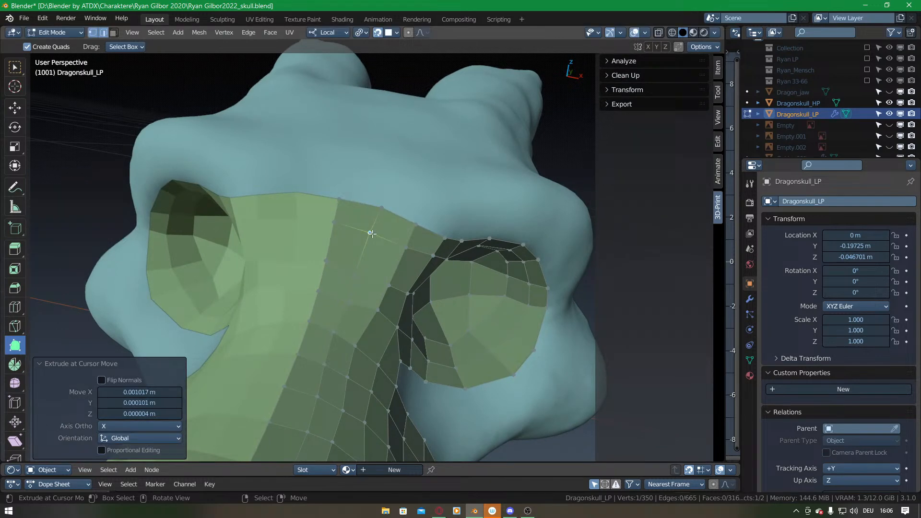
{"action": "middle_click_drag", "start_coordinate": [454, 357], "coordinate": [356, 263]}
{"action": "left_click", "coordinate": [360, 263], "text": "ctrl"}
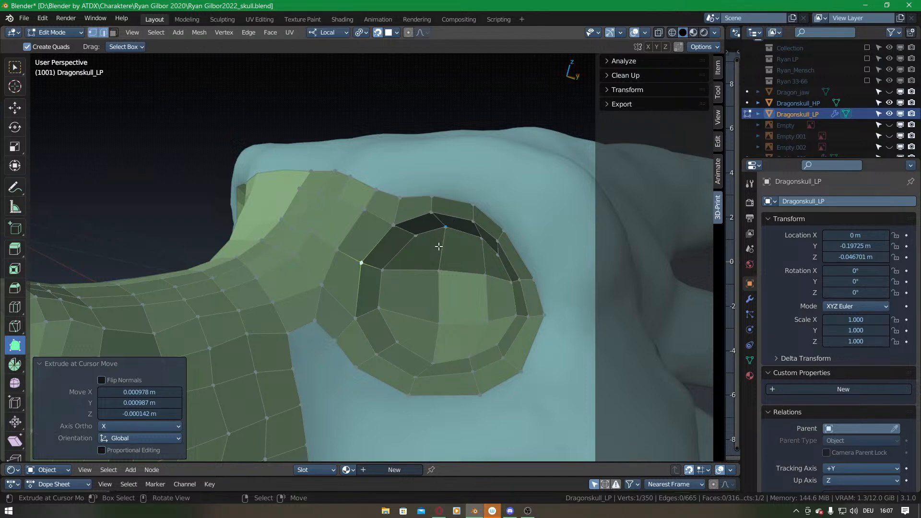
Fill a face between the snout mesh and the eye socket's lower front corner, undoing the extra fill.
{"action": "middle_click_drag", "start_coordinate": [429, 283], "coordinate": [346, 269]}
{"action": "right_click", "coordinate": [344, 205]}
{"action": "key", "text": "f"}
{"action": "key", "text": "f"}
{"action": "key", "text": "ctrl+z"}
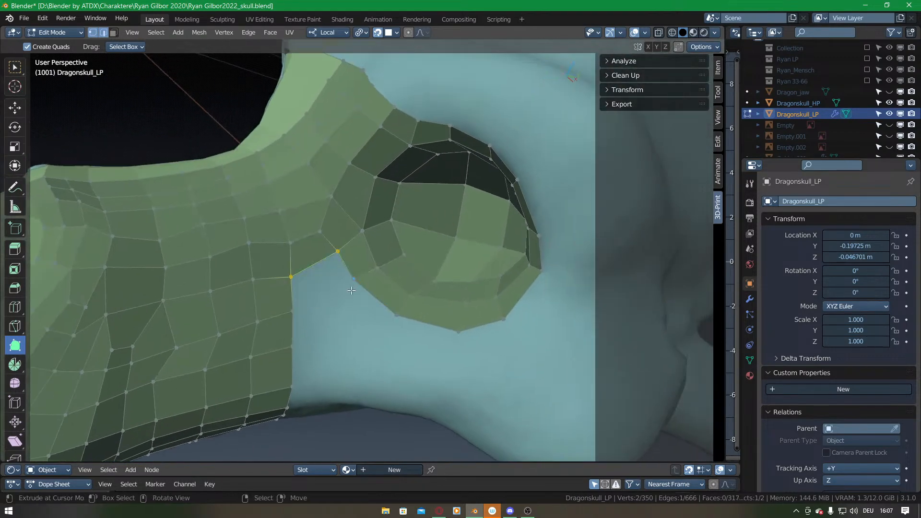
Add a row of quads below the eye socket's front corner, connecting the socket ring with the snout's rear edge.
{"action": "key", "text": "alt+a"}
{"action": "left_click_drag", "start_coordinate": [368, 305], "coordinate": [353, 325]}
{"action": "left_click_drag", "start_coordinate": [350, 282], "coordinate": [328, 290], "text": "ctrl"}
{"action": "left_click_drag", "start_coordinate": [330, 255], "coordinate": [312, 310], "text": "ctrl"}
{"action": "right_click", "coordinate": [317, 291]}
{"action": "key", "text": "f"}
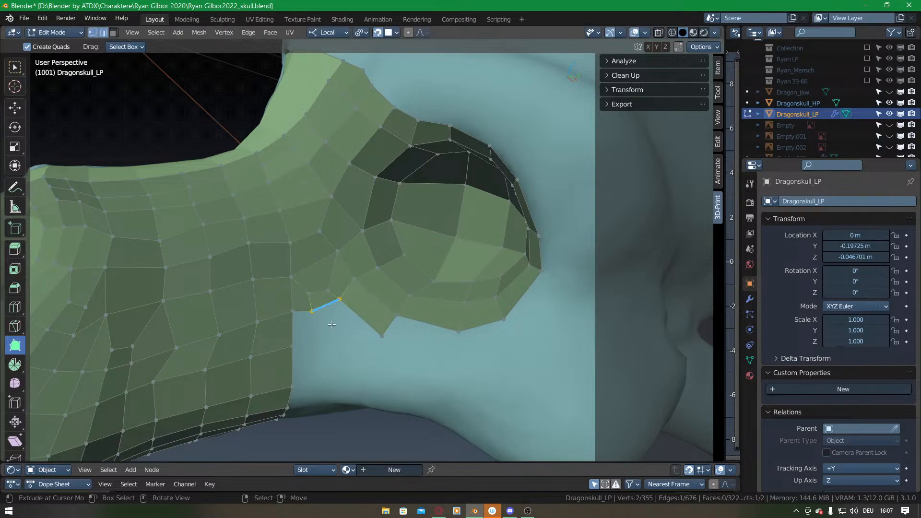
Adjust the new vertices and add two more quads between the snout's rear edge and the row under the socket.
{"action": "middle_click_drag", "start_coordinate": [328, 317], "coordinate": [322, 276], "text": "shift"}
{"action": "left_click_drag", "start_coordinate": [321, 251], "coordinate": [321, 244]}
{"action": "left_click_drag", "start_coordinate": [303, 254], "coordinate": [309, 269]}
{"action": "left_click_drag", "start_coordinate": [302, 304], "coordinate": [316, 304], "text": "ctrl"}
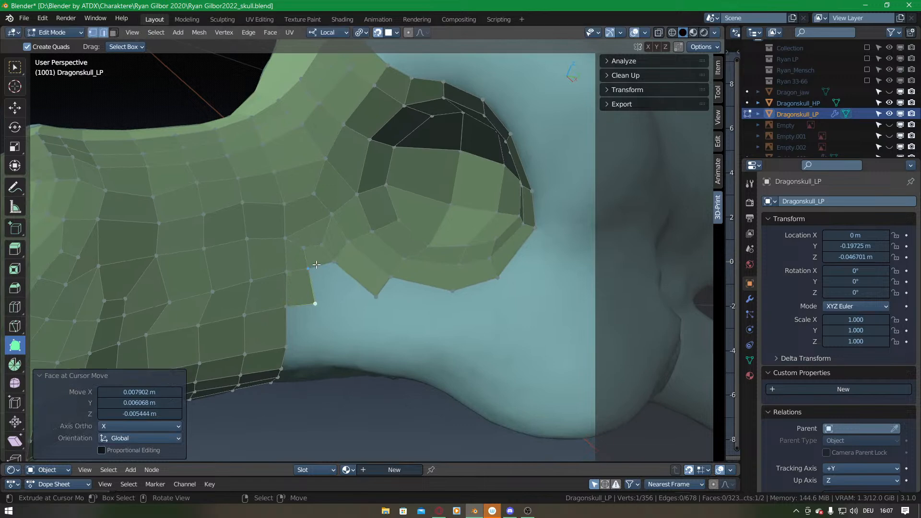
{"action": "right_click", "coordinate": [317, 267]}
{"action": "key", "text": "f"}
Reposition the lower border vertices of the new quads below the eye socket.
{"action": "middle_click_drag", "start_coordinate": [319, 268], "coordinate": [326, 259]}
{"action": "left_click_drag", "start_coordinate": [368, 274], "coordinate": [355, 274]}
{"action": "middle_click_drag", "start_coordinate": [356, 273], "coordinate": [324, 307]}
{"action": "left_click_drag", "start_coordinate": [325, 306], "coordinate": [322, 305]}
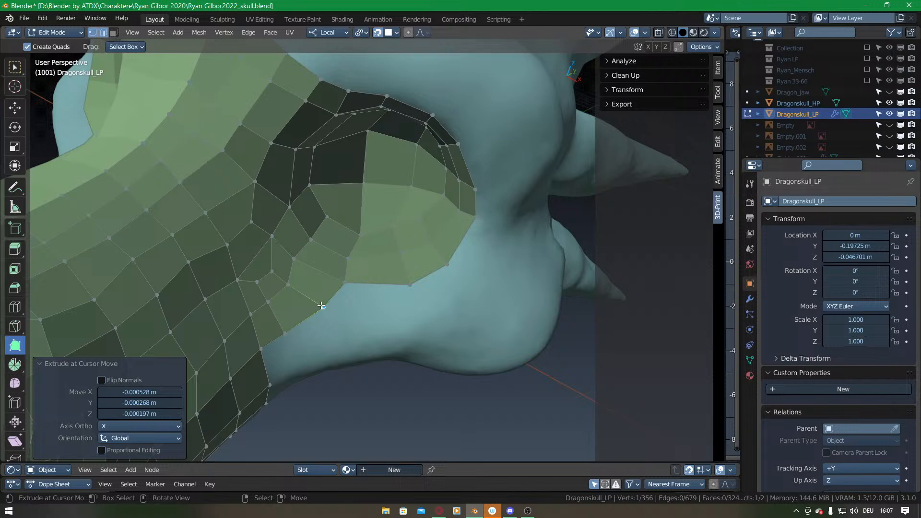
{"action": "mouse_move", "coordinate": [322, 305]}
{"action": "middle_mouse_down"}
{"action": "mouse_move", "coordinate": [313, 274]}
{"action": "mouse_move", "coordinate": [339, 288]}
{"action": "mouse_move", "coordinate": [350, 274]}
{"action": "mouse_move", "coordinate": [378, 267]}
{"action": "mouse_move", "coordinate": [315, 296]}
{"action": "middle_mouse_up"}
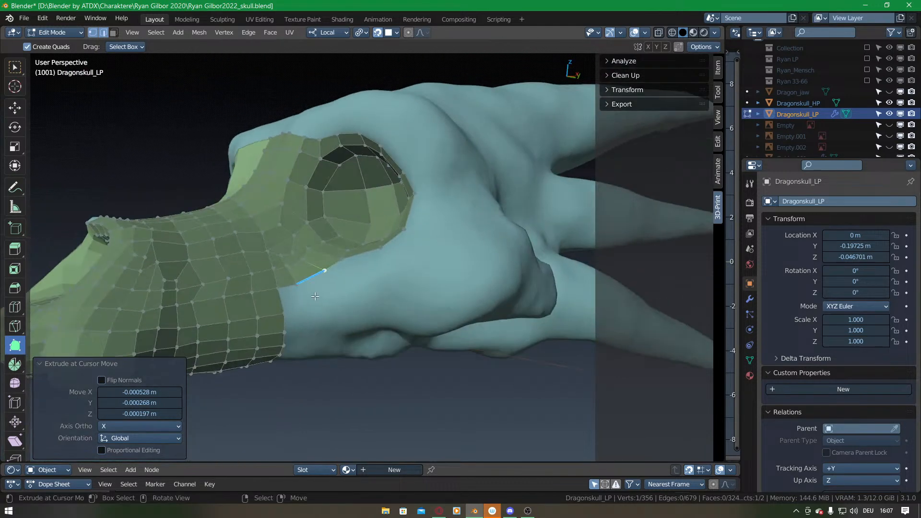
{"action": "middle_click_drag", "start_coordinate": [316, 293], "coordinate": [354, 277]}
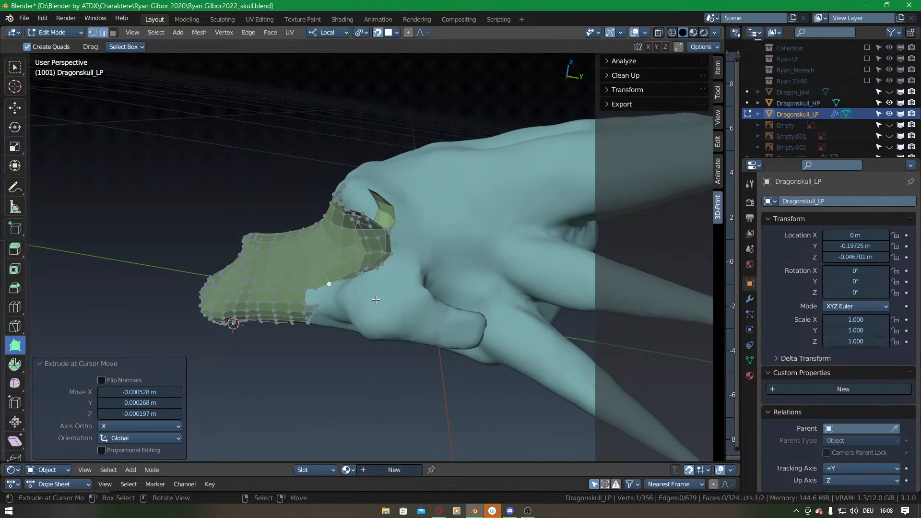
{"action": "middle_click_drag", "start_coordinate": [335, 269], "coordinate": [407, 246]}
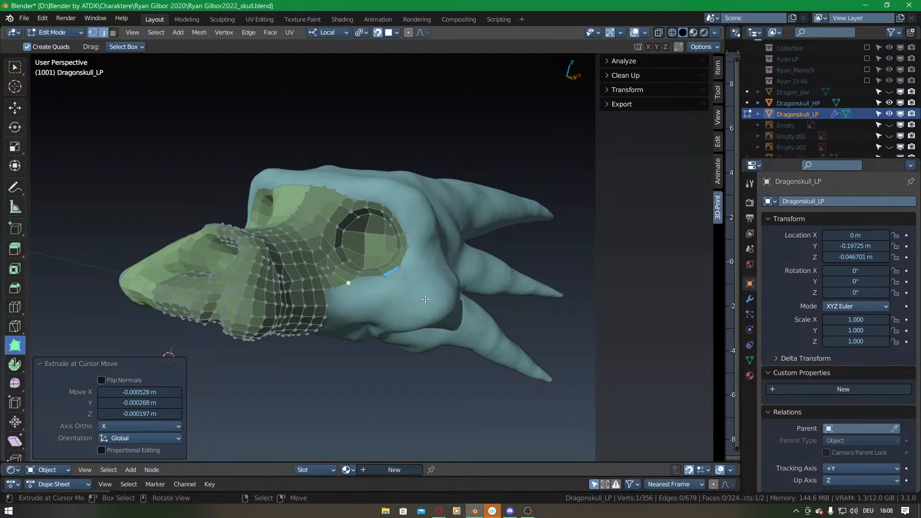
Reposition the border vertices along the upper and rear rim of the eye socket ring.
{"action": "middle_click_drag", "start_coordinate": [422, 259], "coordinate": [381, 291]}
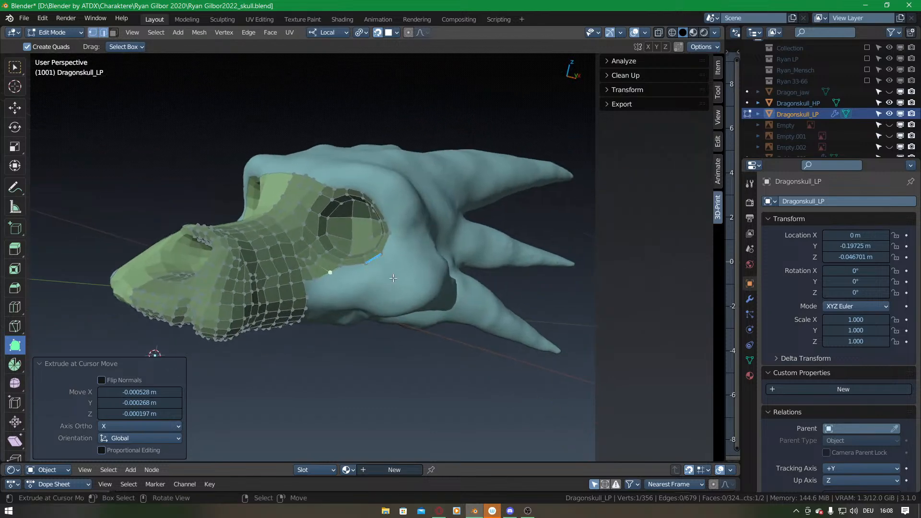
{"action": "middle_click_drag", "start_coordinate": [356, 222], "coordinate": [346, 270], "text": "shift"}
{"action": "scroll", "coordinate": [346, 270], "scroll_direction": "up", "scroll_amount": 5}
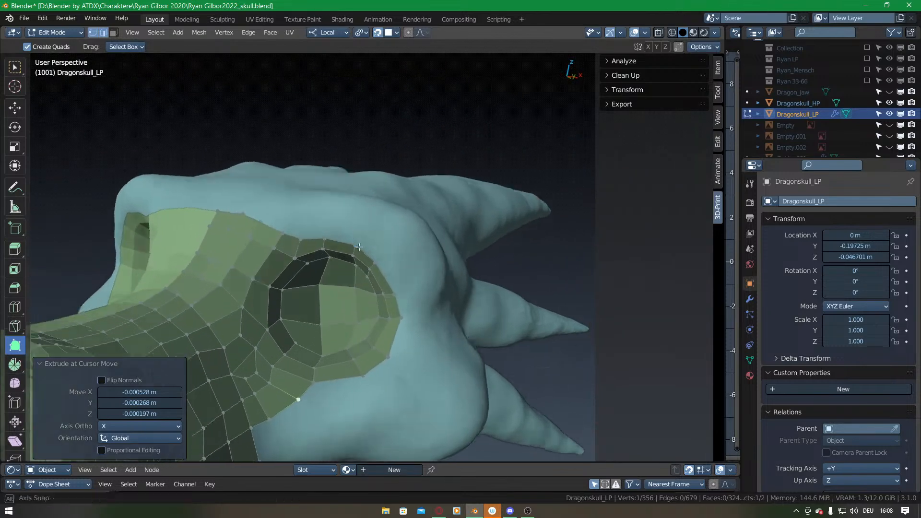
{"action": "left_click_drag", "start_coordinate": [312, 218], "coordinate": [311, 212]}
{"action": "left_click_drag", "start_coordinate": [361, 231], "coordinate": [364, 222]}
{"action": "left_click_drag", "start_coordinate": [392, 263], "coordinate": [399, 259]}
{"action": "middle_click_drag", "start_coordinate": [399, 259], "coordinate": [304, 273]}
{"action": "scroll", "coordinate": [304, 272], "scroll_direction": "down", "scroll_amount": 5}
{"action": "middle_click_drag", "start_coordinate": [489, 374], "coordinate": [362, 279]}
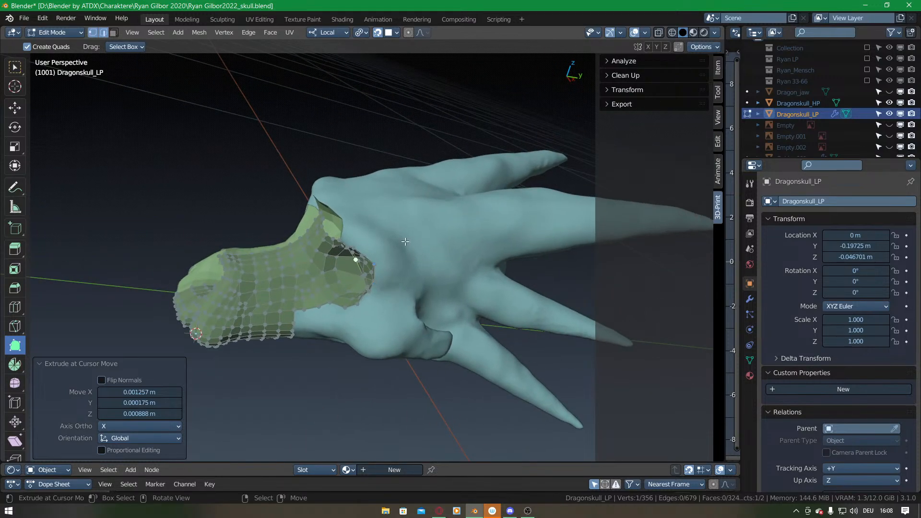
Duplicate one quad from the eye socket's upper rim and place the copy near the base of the upper horn.
{"action": "middle_click_drag", "start_coordinate": [495, 211], "coordinate": [547, 168]}
{"action": "scroll", "coordinate": [379, 235], "scroll_direction": "up", "scroll_amount": 3}
{"action": "right_click", "coordinate": [387, 219]}
{"action": "right_click", "coordinate": [389, 209], "text": "shift"}
{"action": "mouse_move", "coordinate": [410, 195]}
{"action": "middle_mouse_down"}
{"action": "mouse_move", "coordinate": [360, 282]}
{"action": "mouse_move", "coordinate": [406, 201]}
{"action": "middle_mouse_up"}
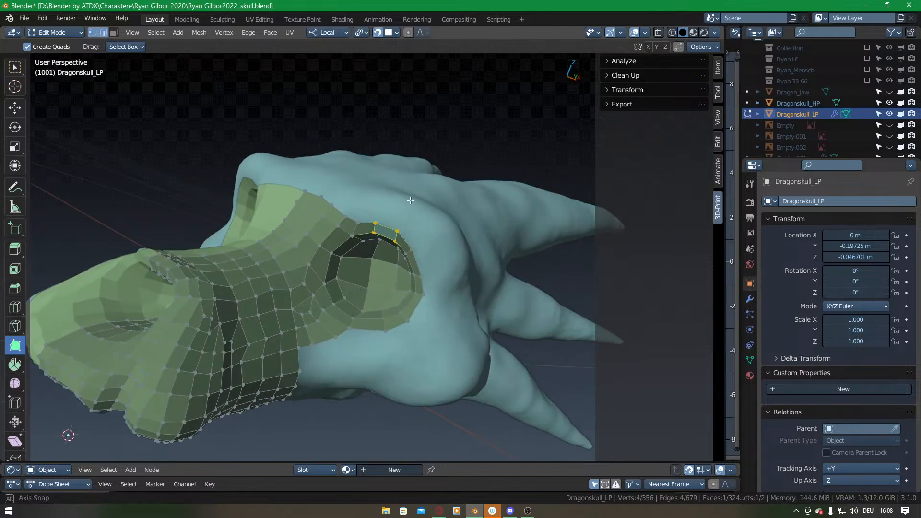
{"action": "key", "text": "shift+d"}
{"action": "left_click", "coordinate": [472, 213]}
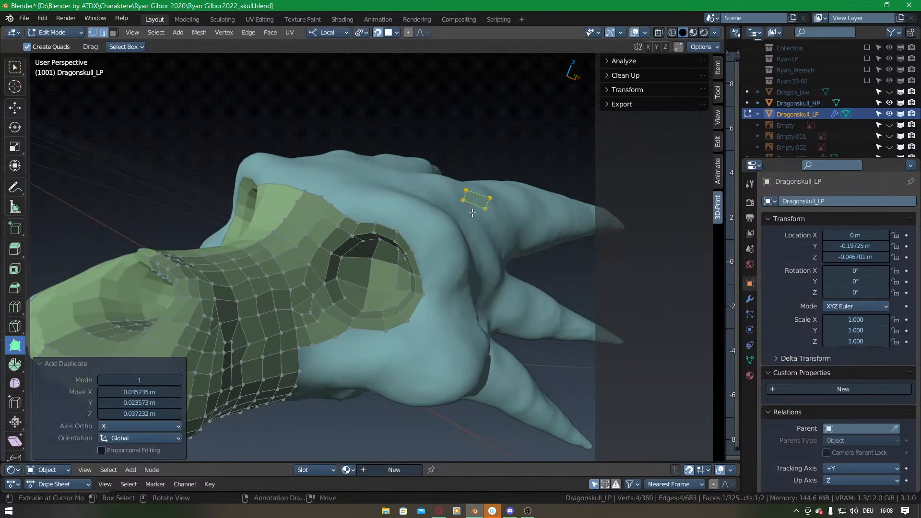
Hide the connected snout and eye socket mesh, leaving only the duplicated quad near the horn.
{"action": "left_click", "coordinate": [341, 273]}
{"action": "key", "text": "ctrl+l"}
{"action": "key", "text": "h"}
{"action": "middle_click_drag", "start_coordinate": [315, 263], "coordinate": [332, 331]}
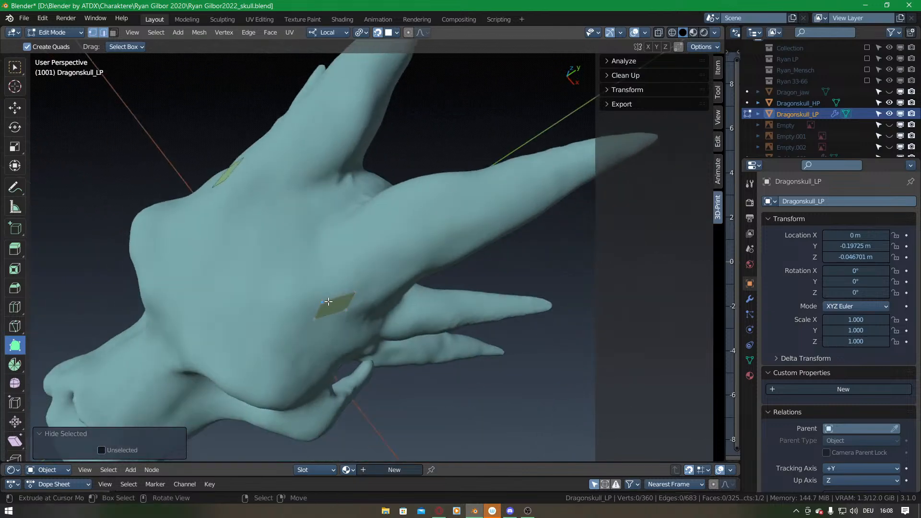
Move the duplicated quad to the front of the upper horn's base and adjust its corners to the surface.
{"action": "key", "text": "l"}
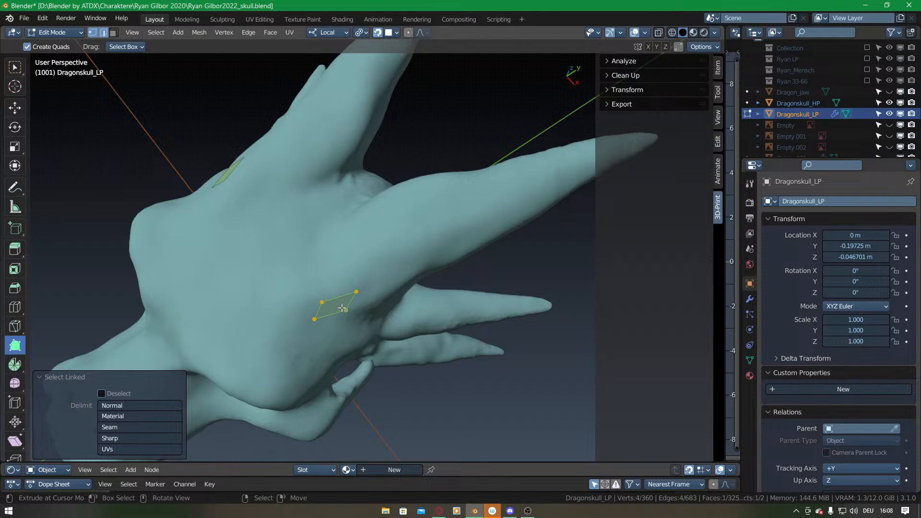
{"action": "key", "text": "g"}
{"action": "left_click", "coordinate": [357, 266]}
{"action": "left_click", "coordinate": [330, 263]}
{"action": "key", "text": "g"}
{"action": "left_click_drag", "start_coordinate": [330, 262], "coordinate": [327, 263]}
{"action": "left_click_drag", "start_coordinate": [373, 251], "coordinate": [357, 239]}
{"action": "middle_click_drag", "start_coordinate": [374, 300], "coordinate": [407, 306]}
Extend the quad into a strip that follows the curve of the upper horn's base.
{"action": "middle_click_drag", "start_coordinate": [352, 283], "coordinate": [360, 254]}
{"action": "left_click_drag", "start_coordinate": [314, 262], "coordinate": [329, 209]}
{"action": "middle_click_drag", "start_coordinate": [327, 227], "coordinate": [327, 289]}
{"action": "left_click_drag", "start_coordinate": [328, 290], "coordinate": [331, 257]}
{"action": "left_click_drag", "start_coordinate": [325, 309], "coordinate": [323, 335]}
{"action": "middle_click_drag", "start_coordinate": [329, 204], "coordinate": [333, 243]}
{"action": "left_click_drag", "start_coordinate": [333, 244], "coordinate": [338, 170]}
{"action": "middle_click_drag", "start_coordinate": [338, 170], "coordinate": [354, 266]}
{"action": "left_click_drag", "start_coordinate": [356, 266], "coordinate": [343, 245]}
Extrude more quads to carry the strip around the far side of the horn's base.
{"action": "middle_click_drag", "start_coordinate": [344, 244], "coordinate": [354, 220]}
{"action": "key", "text": "e"}
{"action": "left_click_drag", "start_coordinate": [349, 265], "coordinate": [367, 261]}
{"action": "middle_click_drag", "start_coordinate": [339, 227], "coordinate": [341, 263]}
{"action": "left_click_drag", "start_coordinate": [355, 266], "coordinate": [370, 251]}
{"action": "middle_click_drag", "start_coordinate": [351, 218], "coordinate": [344, 262]}
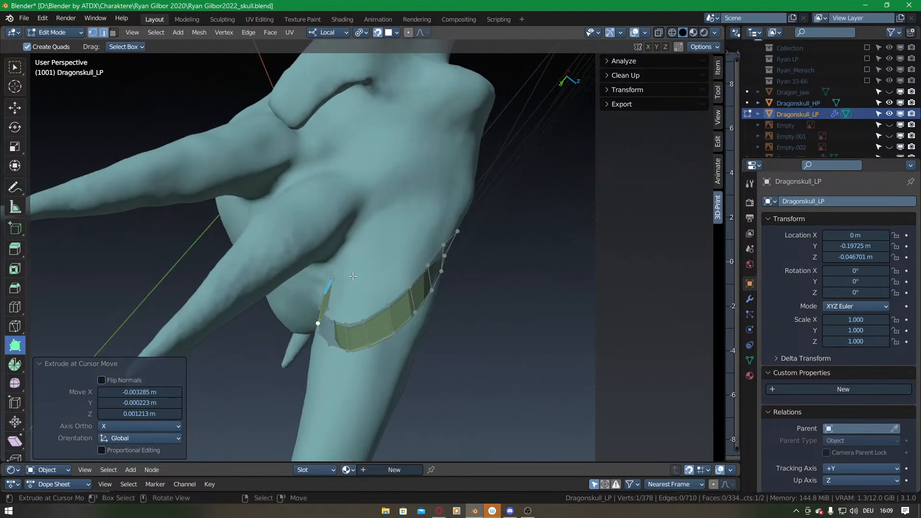
Add quads at both open ends of the horn-base strip to narrow the remaining gap.
{"action": "left_click_drag", "start_coordinate": [352, 290], "coordinate": [396, 255]}
{"action": "middle_click_drag", "start_coordinate": [396, 254], "coordinate": [377, 250]}
{"action": "left_click_drag", "start_coordinate": [377, 247], "coordinate": [401, 234]}
{"action": "middle_click_drag", "start_coordinate": [423, 231], "coordinate": [413, 225]}
{"action": "left_click_drag", "start_coordinate": [434, 241], "coordinate": [430, 246]}
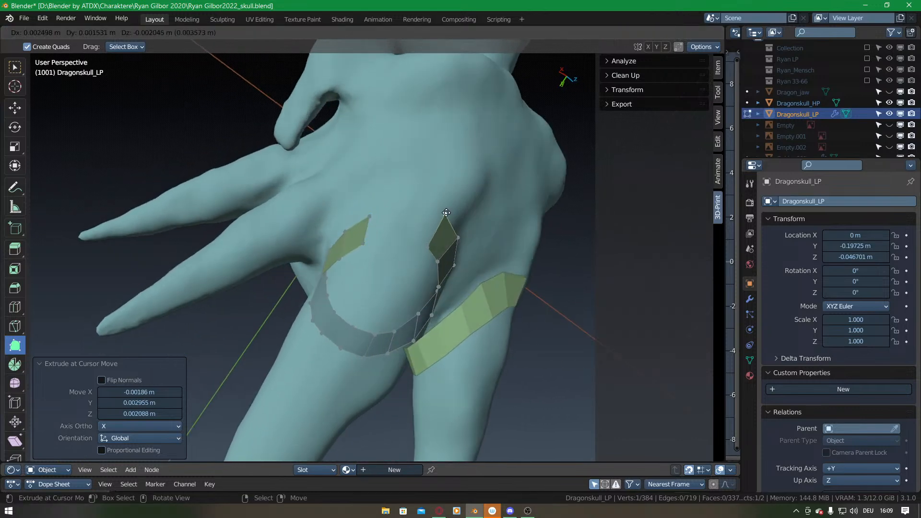
Add a last quad and fill the remaining gap to close the ring around the horn's base.
{"action": "left_click_drag", "start_coordinate": [383, 229], "coordinate": [429, 220]}
{"action": "key", "text": "s"}
{"action": "left_click", "coordinate": [416, 238]}
{"action": "right_click", "coordinate": [436, 231], "text": "shift"}
{"action": "key", "text": "f"}
{"action": "left_click", "coordinate": [425, 196], "text": "alt"}
{"action": "key", "text": "alt+a"}
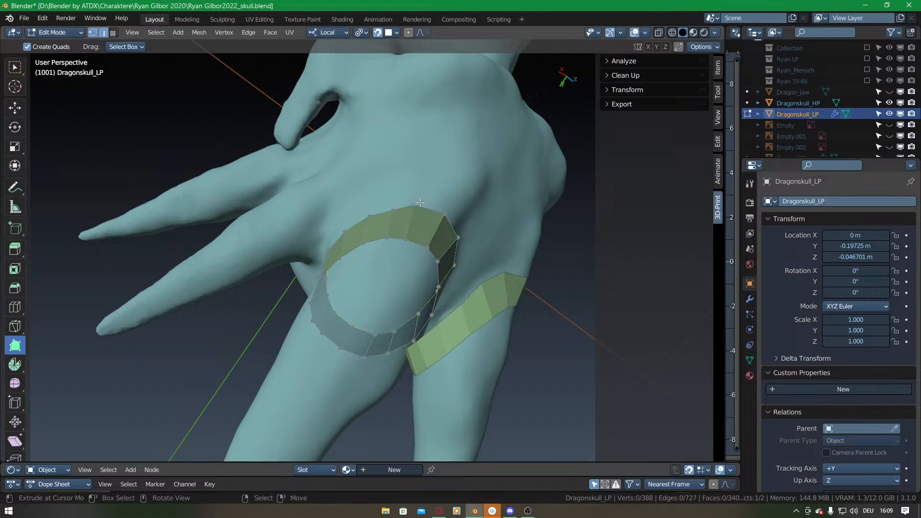
Reposition the vertices on the just-closed side of the horn-base ring to even out its quads.
{"action": "mouse_move", "coordinate": [408, 227]}
{"action": "middle_mouse_down"}
{"action": "mouse_move", "coordinate": [391, 218]}
{"action": "mouse_move", "coordinate": [412, 215]}
{"action": "middle_mouse_up"}
{"action": "left_click_drag", "start_coordinate": [415, 194], "coordinate": [420, 194]}
{"action": "left_click_drag", "start_coordinate": [410, 226], "coordinate": [391, 200]}
{"action": "middle_click_drag", "start_coordinate": [391, 200], "coordinate": [336, 202]}
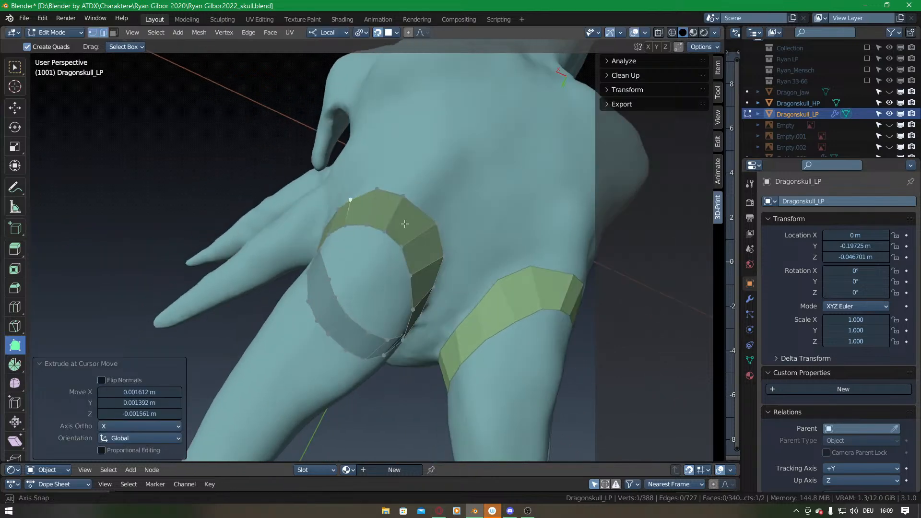
{"action": "middle_click_drag", "start_coordinate": [410, 221], "coordinate": [355, 235]}
{"action": "left_click_drag", "start_coordinate": [367, 206], "coordinate": [380, 206]}
{"action": "left_click_drag", "start_coordinate": [354, 240], "coordinate": [358, 241]}
{"action": "middle_click_drag", "start_coordinate": [374, 236], "coordinate": [341, 219]}
{"action": "left_click_drag", "start_coordinate": [364, 199], "coordinate": [368, 204]}
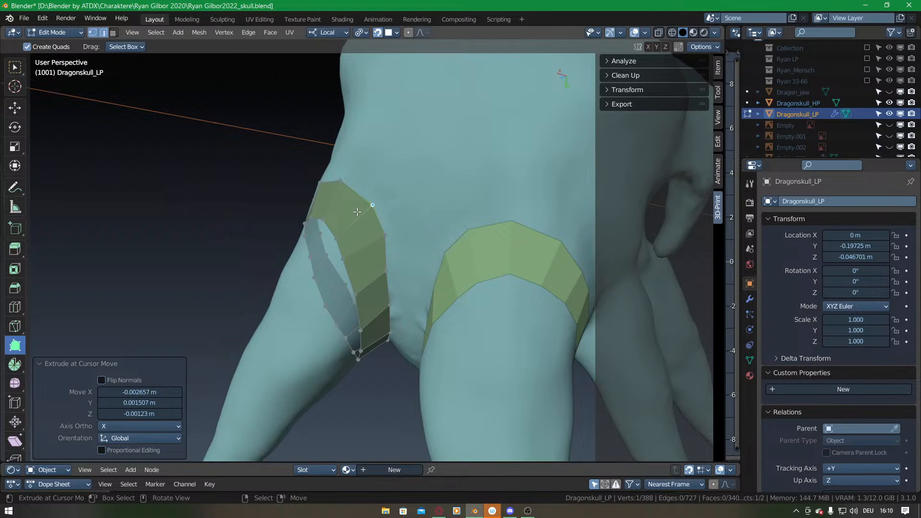
Smooth the rest of the horn-base ring by adjusting vertices on its outer and lower sides.
{"action": "middle_click_drag", "start_coordinate": [358, 210], "coordinate": [365, 250]}
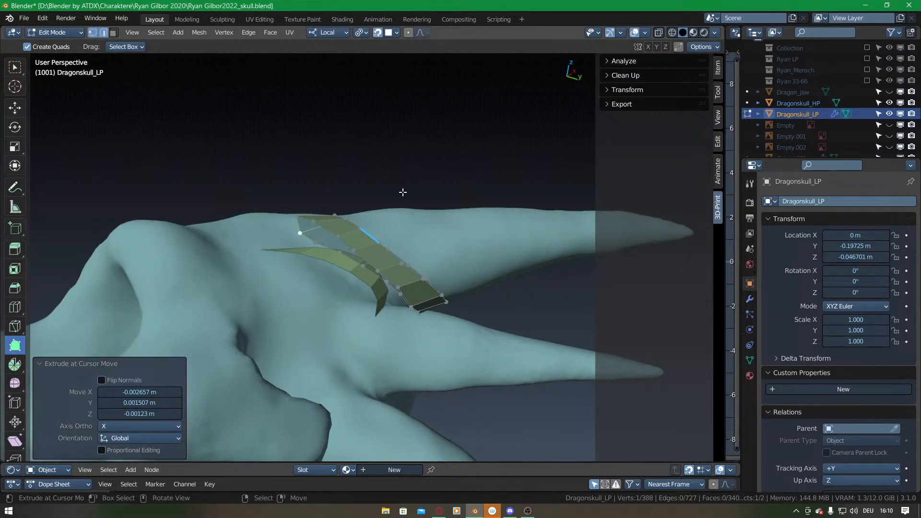
{"action": "middle_click_drag", "start_coordinate": [366, 209], "coordinate": [316, 285]}
{"action": "left_click", "coordinate": [323, 299], "text": "ctrl"}
{"action": "left_click", "coordinate": [348, 266], "text": "ctrl"}
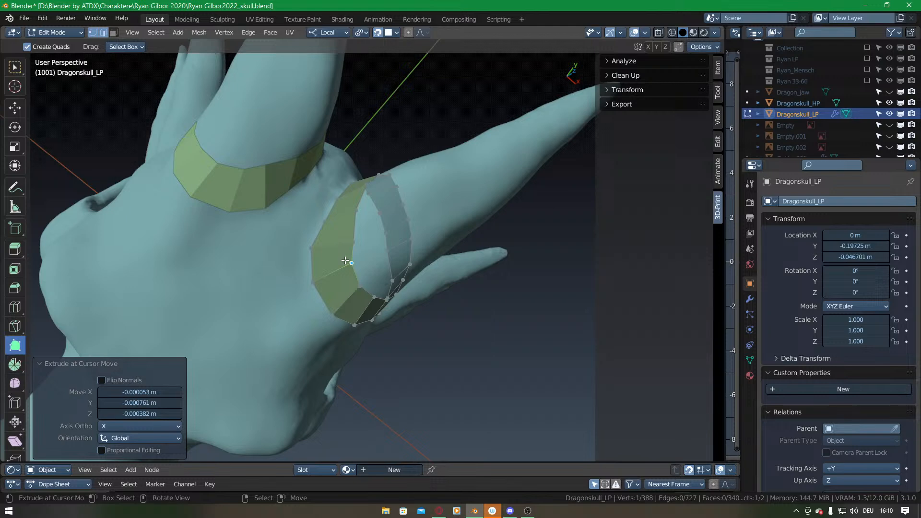
{"action": "middle_click_drag", "start_coordinate": [387, 227], "coordinate": [366, 286]}
{"action": "left_click_drag", "start_coordinate": [360, 259], "coordinate": [358, 254]}
{"action": "middle_click_drag", "start_coordinate": [356, 285], "coordinate": [398, 288]}
{"action": "left_click_drag", "start_coordinate": [371, 281], "coordinate": [378, 280]}
{"action": "left_click_drag", "start_coordinate": [378, 280], "coordinate": [379, 282]}
{"action": "middle_click_drag", "start_coordinate": [379, 281], "coordinate": [386, 224]}
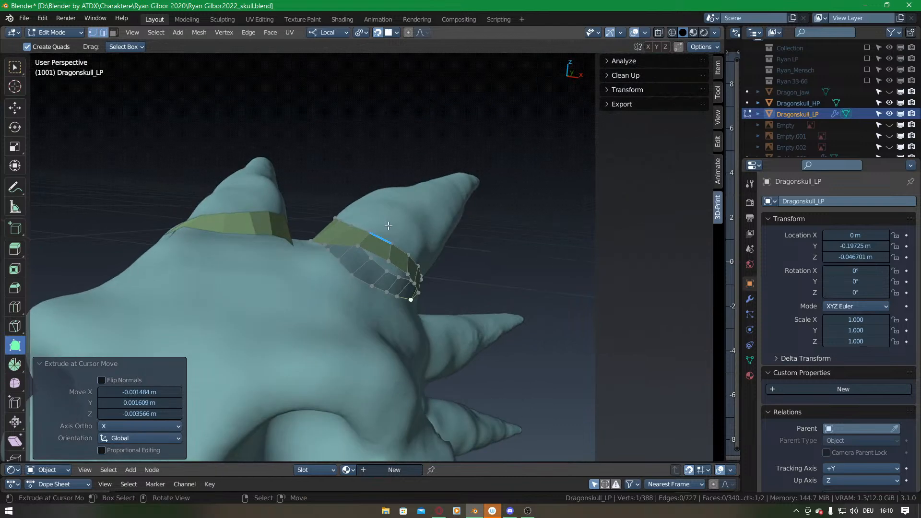
Extrude a strip of quads from the base ring's upper edge lengthwise up the horn.
{"action": "mouse_move", "coordinate": [390, 225]}
{"action": "left_mouse_down"}
{"action": "mouse_move", "coordinate": [402, 214]}
{"action": "mouse_move", "coordinate": [387, 216]}
{"action": "left_mouse_up"}
{"action": "middle_click_drag", "start_coordinate": [415, 213], "coordinate": [396, 231]}
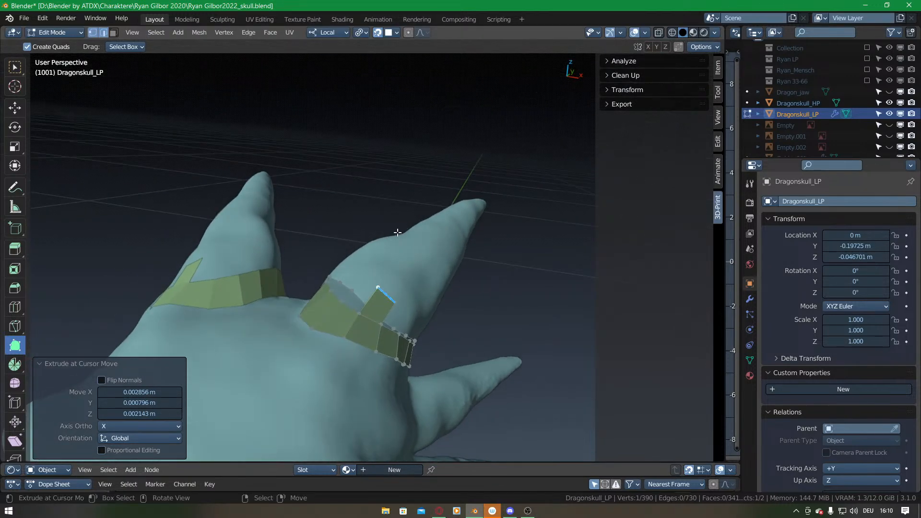
{"action": "left_click_drag", "start_coordinate": [404, 279], "coordinate": [431, 243]}
{"action": "middle_click_drag", "start_coordinate": [384, 296], "coordinate": [358, 328]}
{"action": "left_click_drag", "start_coordinate": [356, 314], "coordinate": [360, 319]}
{"action": "left_click_drag", "start_coordinate": [370, 336], "coordinate": [396, 294]}
{"action": "left_click_drag", "start_coordinate": [401, 302], "coordinate": [495, 232]}
Extend the lengthwise strip along the horn's outer half and adjust its end vertices.
{"action": "middle_click_drag", "start_coordinate": [496, 232], "coordinate": [432, 263]}
{"action": "key", "text": "e"}
{"action": "left_click_drag", "start_coordinate": [466, 255], "coordinate": [462, 257]}
{"action": "middle_click_drag", "start_coordinate": [395, 312], "coordinate": [463, 239], "text": "shift"}
{"action": "middle_click_drag", "start_coordinate": [421, 270], "coordinate": [369, 322], "text": "shift"}
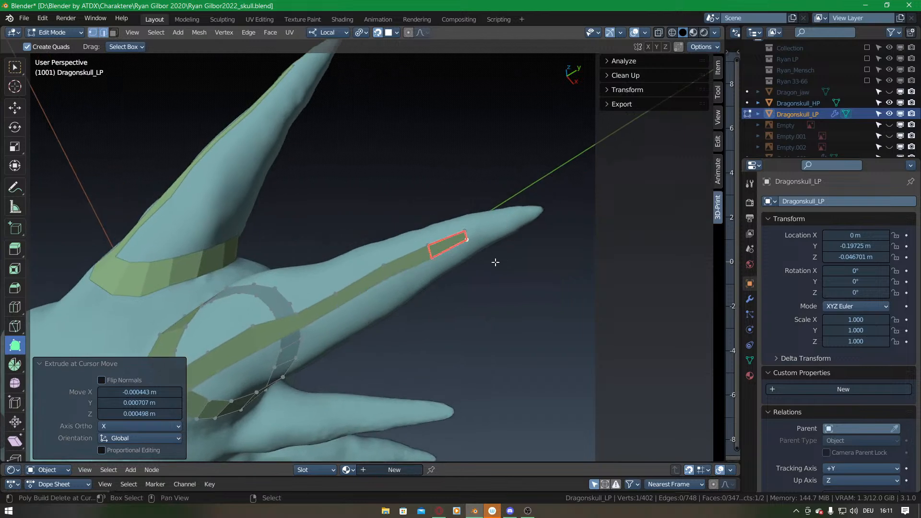
{"action": "middle_click_drag", "start_coordinate": [494, 259], "coordinate": [432, 263], "text": "shift"}
{"action": "left_click_drag", "start_coordinate": [413, 238], "coordinate": [439, 229]}
{"action": "left_click_drag", "start_coordinate": [437, 229], "coordinate": [460, 221]}
{"action": "left_click_drag", "start_coordinate": [437, 231], "coordinate": [439, 228]}
Add the final short quad of the strip just before the horn's tip.
{"action": "middle_click_drag", "start_coordinate": [468, 233], "coordinate": [418, 223], "text": "shift"}
{"action": "scroll", "coordinate": [418, 222], "scroll_direction": "up", "scroll_amount": 3}
{"action": "left_click_drag", "start_coordinate": [389, 214], "coordinate": [436, 209]}
{"action": "mouse_move", "coordinate": [440, 209]}
{"action": "left_mouse_down"}
{"action": "mouse_move", "coordinate": [456, 204]}
{"action": "mouse_move", "coordinate": [431, 205]}
{"action": "mouse_move", "coordinate": [434, 213]}
{"action": "left_mouse_up"}
Add quads sideways from the strip's last face to start a ring around the horn's tip.
{"action": "middle_click_drag", "start_coordinate": [427, 210], "coordinate": [425, 251]}
{"action": "left_click_drag", "start_coordinate": [427, 228], "coordinate": [425, 221]}
{"action": "left_click_drag", "start_coordinate": [421, 236], "coordinate": [420, 233]}
{"action": "middle_click_drag", "start_coordinate": [421, 233], "coordinate": [404, 314]}
{"action": "mouse_move", "coordinate": [428, 267]}
{"action": "left_mouse_down"}
{"action": "mouse_move", "coordinate": [429, 257]}
{"action": "mouse_move", "coordinate": [423, 263]}
{"action": "left_mouse_up"}
{"action": "middle_click_drag", "start_coordinate": [440, 263], "coordinate": [399, 303]}
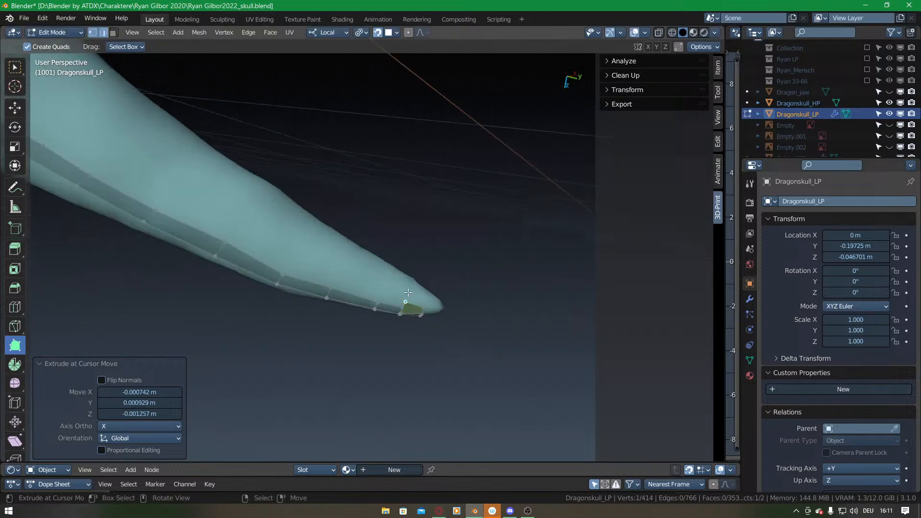
{"action": "mouse_move", "coordinate": [419, 287]}
{"action": "left_mouse_down"}
{"action": "mouse_move", "coordinate": [423, 279]}
{"action": "mouse_move", "coordinate": [412, 288]}
{"action": "left_mouse_up"}
{"action": "middle_click_drag", "start_coordinate": [462, 280], "coordinate": [321, 263]}
{"action": "left_click_drag", "start_coordinate": [326, 260], "coordinate": [310, 245]}
Extrude the remaining quads around the tip and fill the gap between both ends to close the tip ring.
{"action": "middle_click_drag", "start_coordinate": [310, 245], "coordinate": [408, 324]}
{"action": "left_click_drag", "start_coordinate": [418, 329], "coordinate": [393, 317]}
{"action": "left_click", "coordinate": [402, 334]}
{"action": "key", "text": "e"}
{"action": "left_click", "coordinate": [380, 341]}
{"action": "middle_click_drag", "start_coordinate": [392, 317], "coordinate": [425, 298]}
{"action": "right_click", "coordinate": [404, 337]}
{"action": "right_click", "coordinate": [387, 346], "text": "shift"}
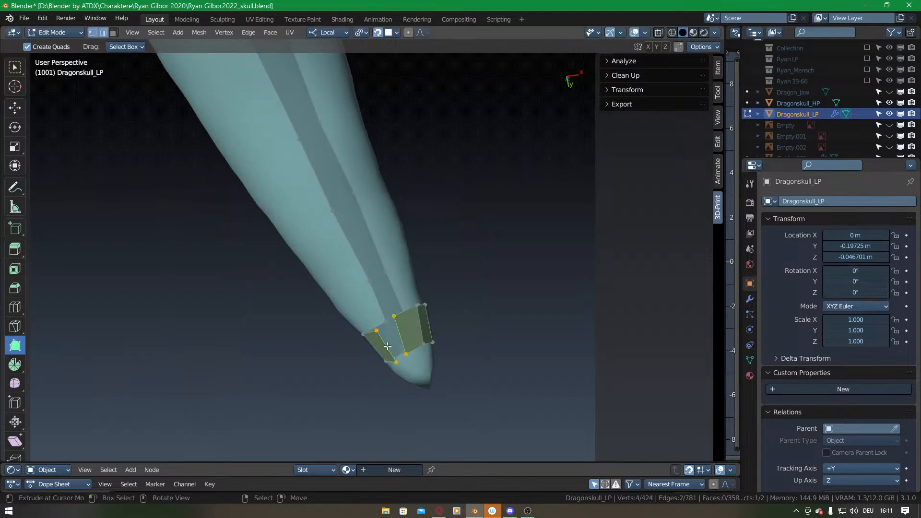
{"action": "left_click", "coordinate": [409, 351]}
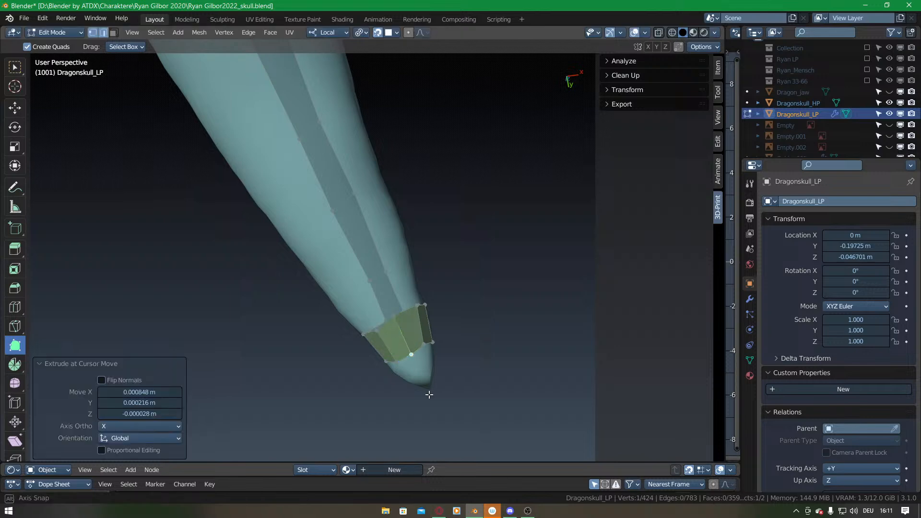
Dissolve one cross edge of the tip ring to merge two neighbouring quads.
{"action": "middle_click_drag", "start_coordinate": [431, 395], "coordinate": [420, 329]}
{"action": "right_click", "coordinate": [417, 321], "text": "alt"}
{"action": "key", "text": "alt+a"}
{"action": "right_click", "coordinate": [404, 309]}
{"action": "key", "text": "x"}
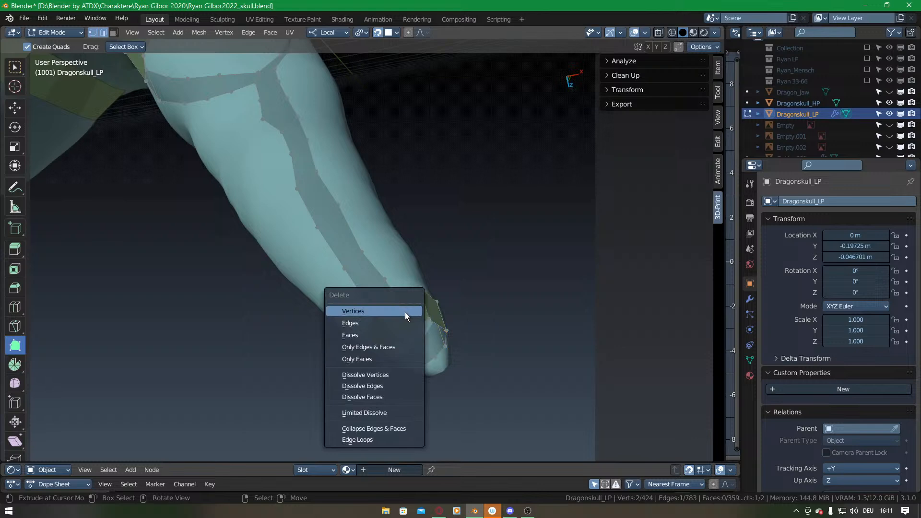
{"action": "left_click", "coordinate": [401, 378]}
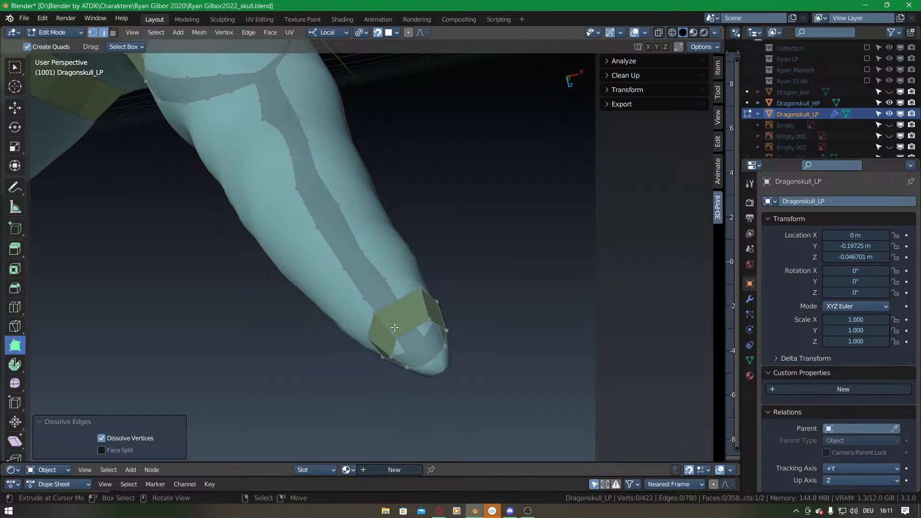
Reposition the tip ring's vertices to even out the spacing of its faces.
{"action": "middle_click_drag", "start_coordinate": [390, 362], "coordinate": [406, 262]}
{"action": "right_click", "coordinate": [375, 308], "text": "ctrl"}
{"action": "right_click", "coordinate": [351, 284], "text": "ctrl"}
{"action": "right_click", "coordinate": [376, 281], "text": "ctrl"}
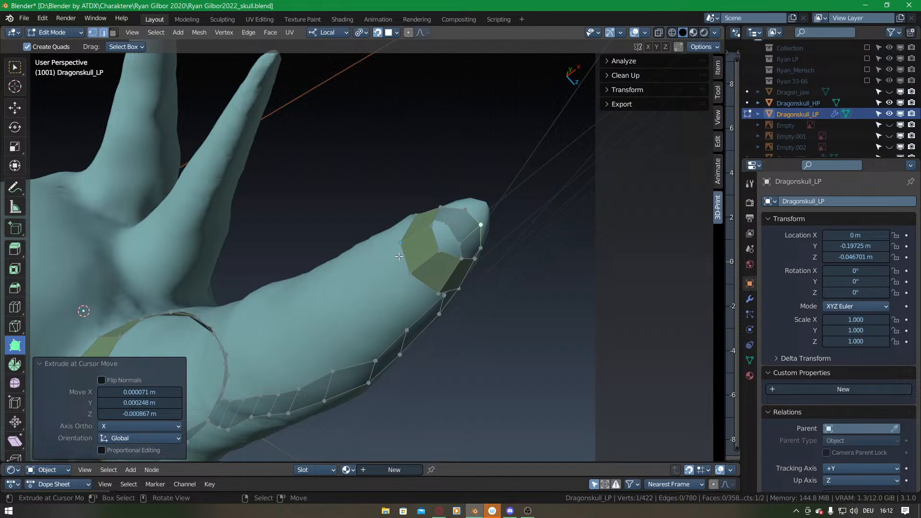
{"action": "middle_click_drag", "start_coordinate": [399, 257], "coordinate": [381, 228]}
Extrude two quads from an edge of the tip ring down the horn's opposite side, widening the end edge.
{"action": "right_click", "coordinate": [377, 227]}
{"action": "middle_click_drag", "start_coordinate": [387, 273], "coordinate": [376, 188]}
{"action": "middle_click_drag", "start_coordinate": [366, 232], "coordinate": [365, 199]}
{"action": "key", "text": "e"}
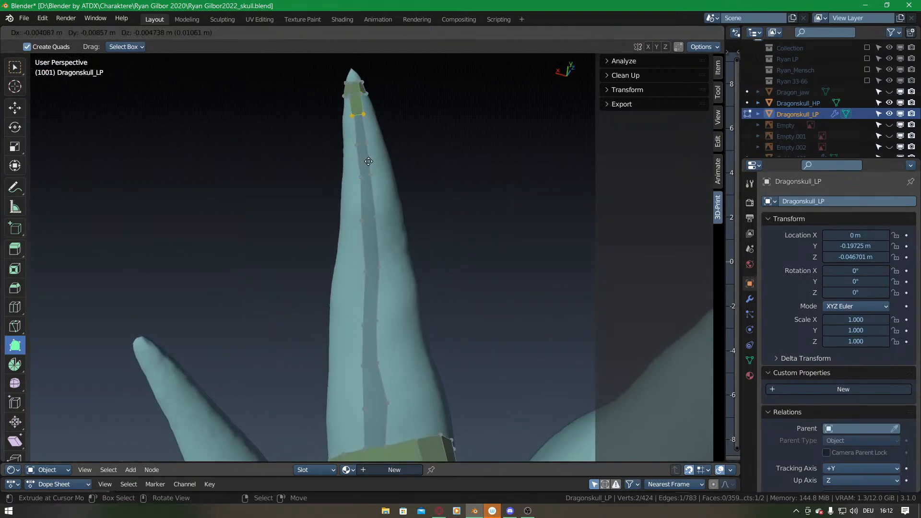
{"action": "left_click", "coordinate": [367, 166]}
{"action": "key", "text": "e"}
{"action": "left_click", "coordinate": [373, 194]}
{"action": "key", "text": "s"}
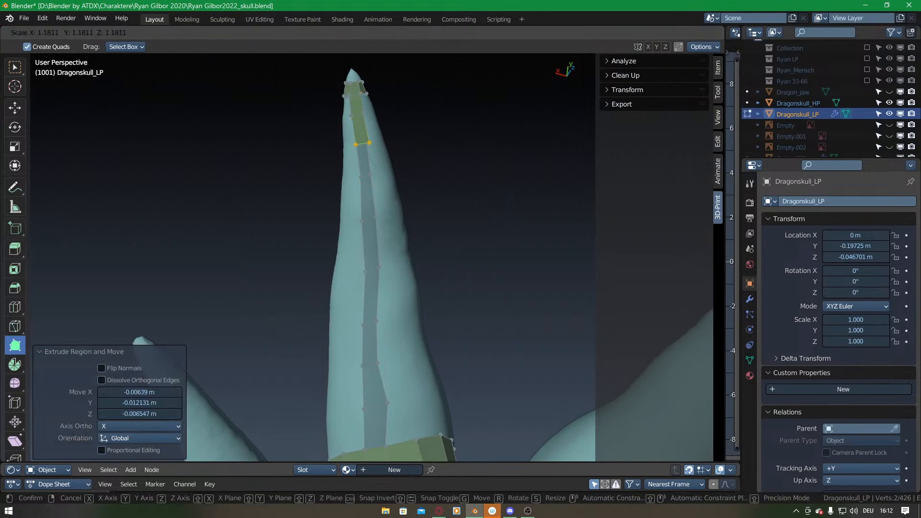
{"action": "left_click", "coordinate": [386, 190]}
Continue the second strip with two more quads towards the middle of the horn, scaling each end edge wider.
{"action": "key", "text": "e"}
{"action": "left_click", "coordinate": [388, 223]}
{"action": "key", "text": "s"}
{"action": "left_click", "coordinate": [394, 235]}
{"action": "middle_click_drag", "start_coordinate": [389, 243], "coordinate": [380, 211]}
{"action": "key", "text": "e"}
{"action": "left_click", "coordinate": [382, 225]}
{"action": "key", "text": "s"}
{"action": "left_click", "coordinate": [380, 219]}
Extrude four more quads down to the horn's base ring, scaling the first two end edges by about 1.38 and 1.23.
{"action": "key", "text": "e"}
{"action": "left_click", "coordinate": [390, 272]}
{"action": "key", "text": "s"}
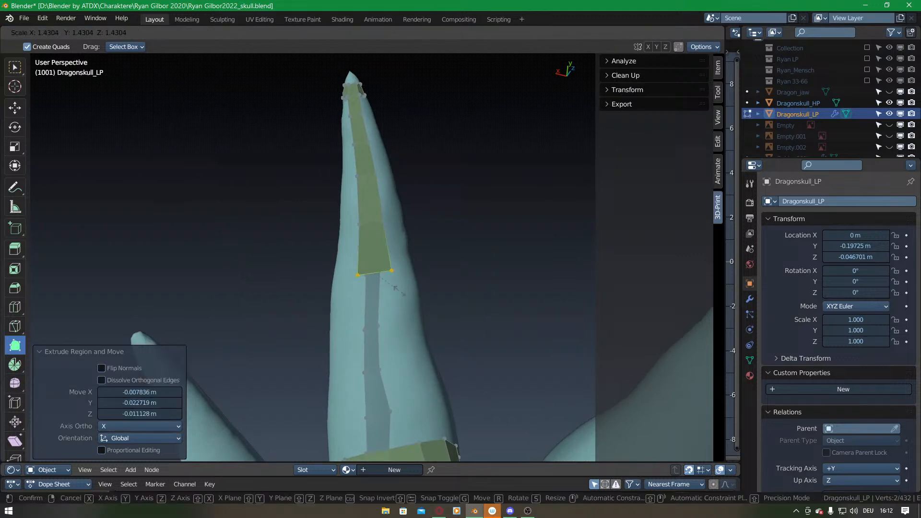
{"action": "left_click", "coordinate": [398, 290]}
{"action": "middle_click_drag", "start_coordinate": [399, 291], "coordinate": [388, 283]}
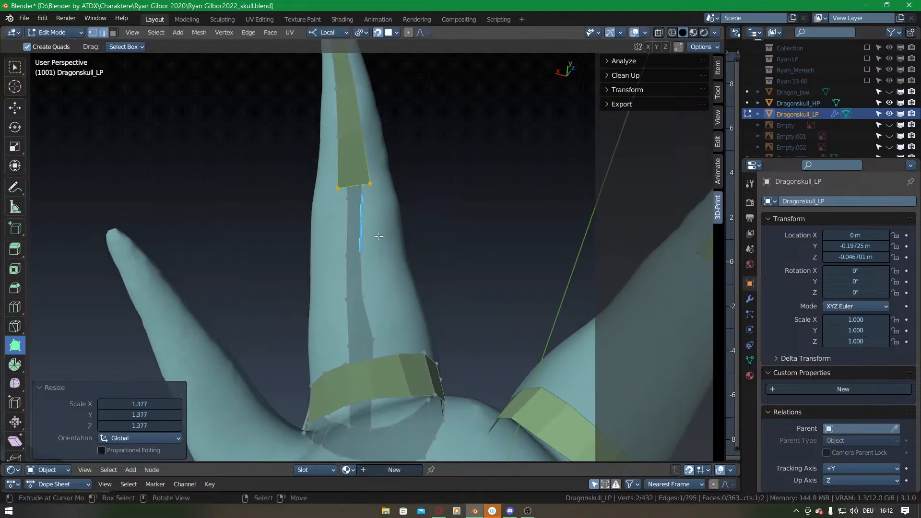
{"action": "key", "text": "e"}
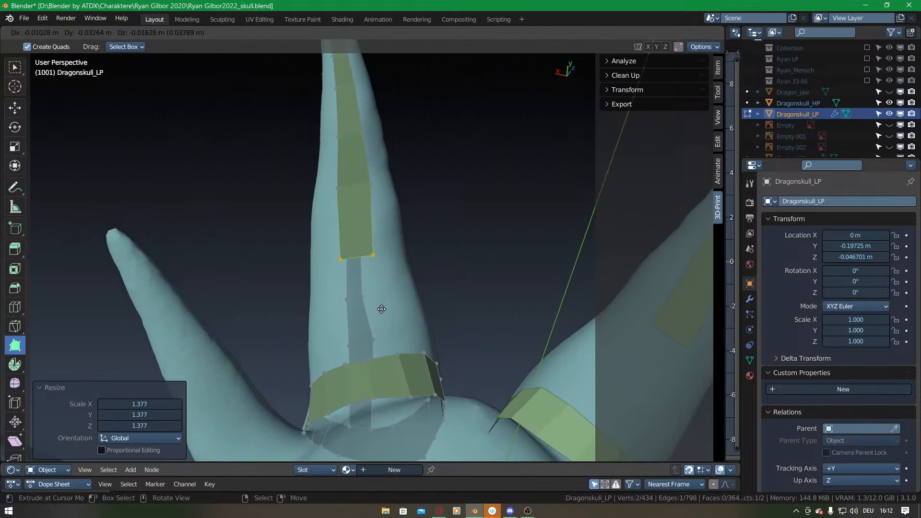
{"action": "left_click", "coordinate": [381, 290]}
{"action": "key", "text": "e"}
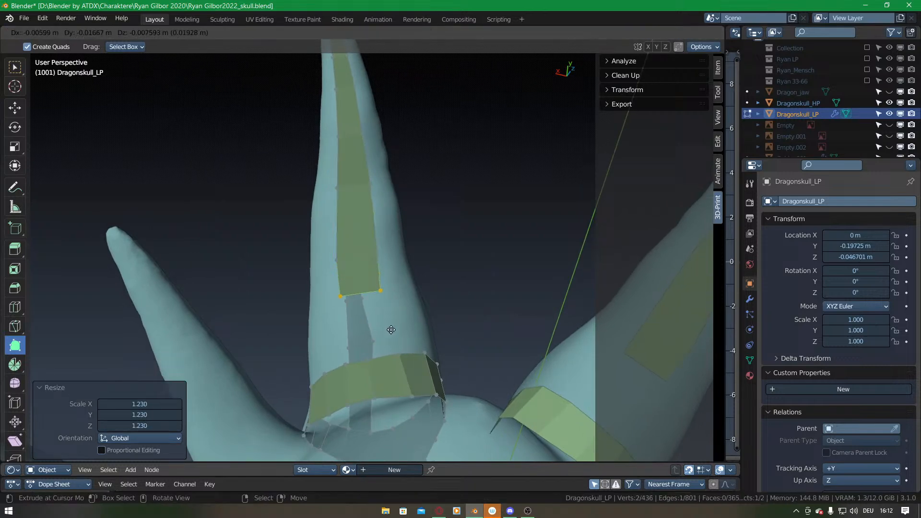
{"action": "left_click", "coordinate": [386, 322]}
{"action": "key", "text": "e"}
{"action": "left_click", "coordinate": [385, 357]}
{"action": "middle_click_drag", "start_coordinate": [378, 344], "coordinate": [366, 291]}
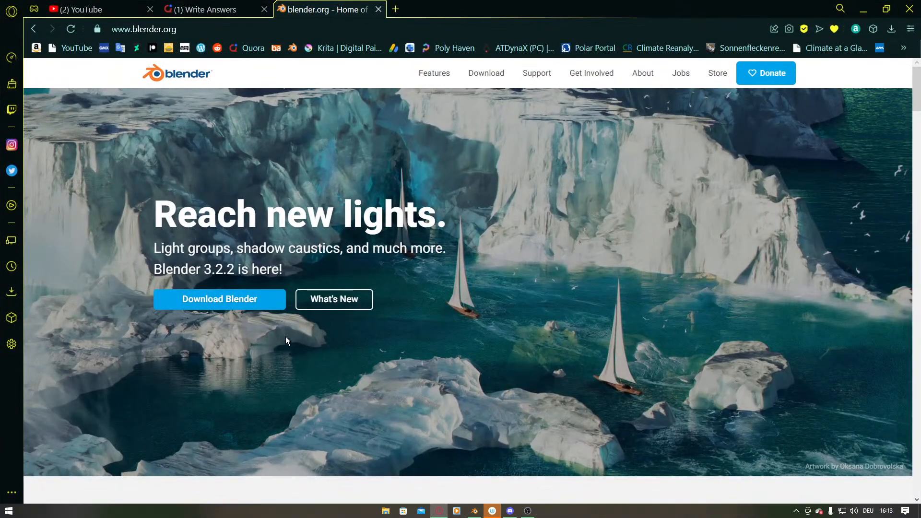
Open the download page on the Blender website in the browser and look through its contents.
{"action": "scroll", "coordinate": [301, 340], "scroll_direction": "down", "scroll_amount": 4}
{"action": "scroll", "coordinate": [275, 332], "scroll_direction": "up", "scroll_amount": 4}
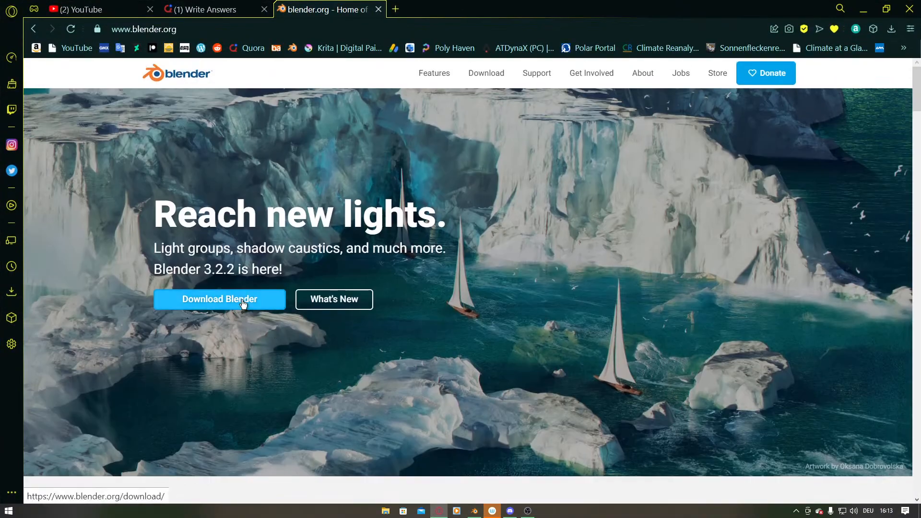
{"action": "left_click", "coordinate": [243, 304]}
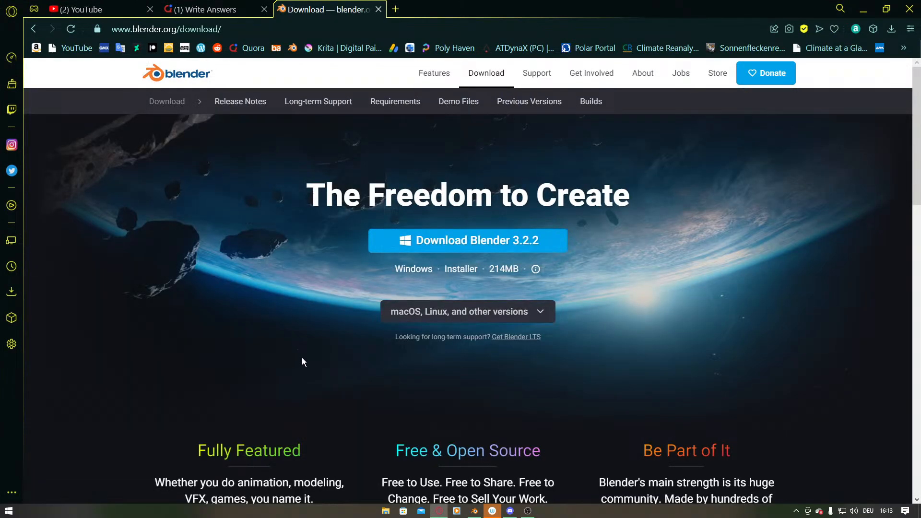
{"action": "scroll", "coordinate": [356, 368], "scroll_direction": "down", "scroll_amount": 4}
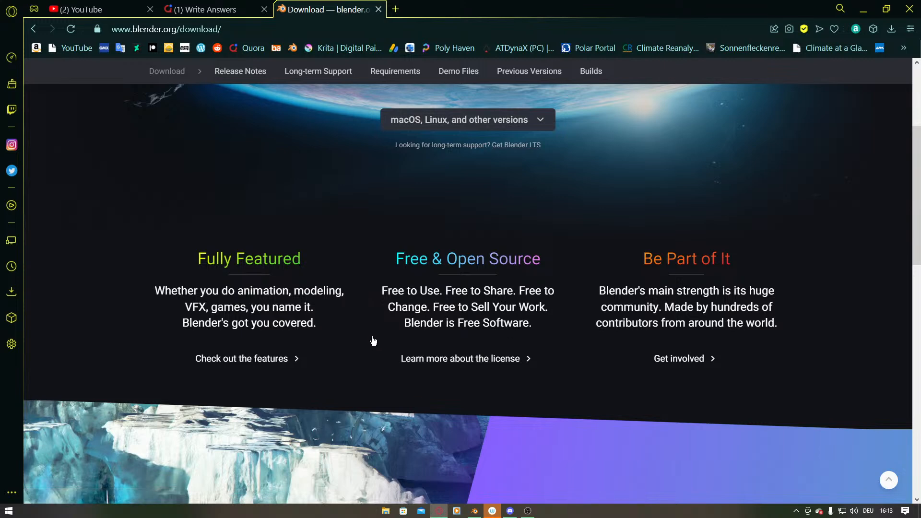
{"action": "scroll", "coordinate": [372, 340], "scroll_direction": "up", "scroll_amount": 4}
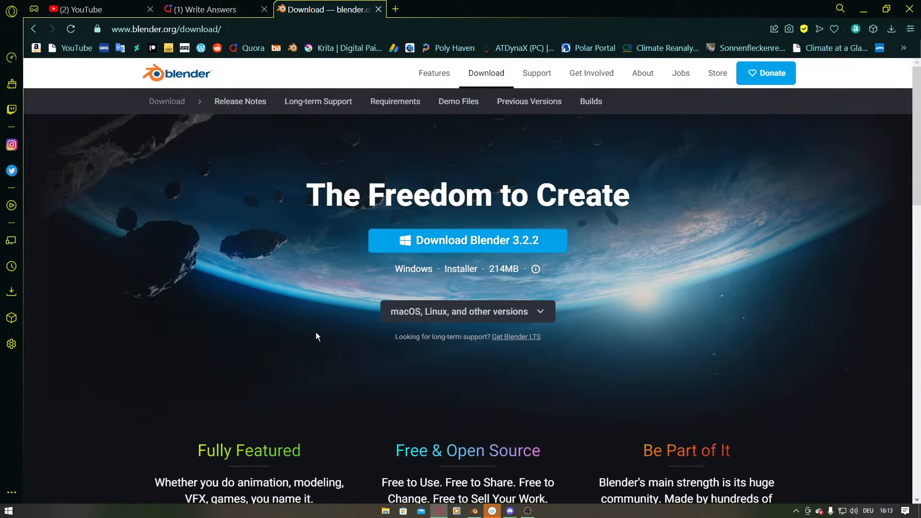
{"action": "scroll", "coordinate": [358, 352], "scroll_direction": "down", "scroll_amount": 10}
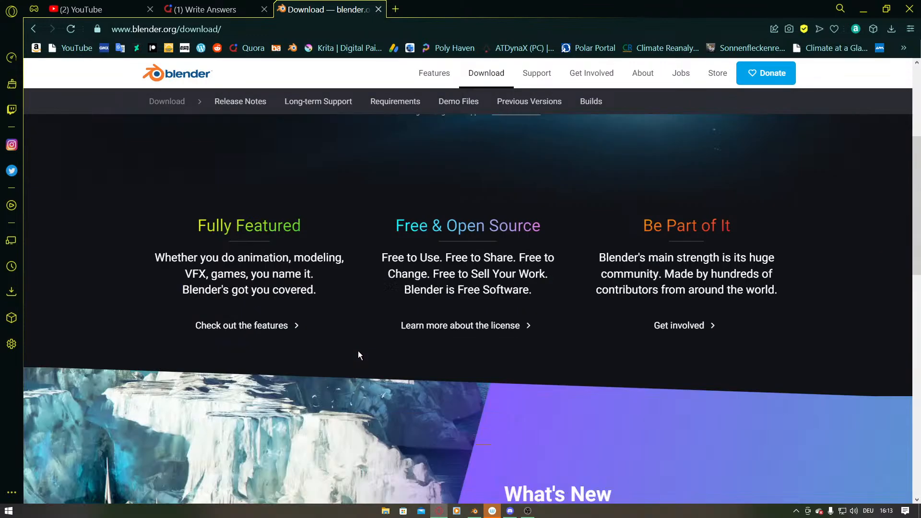
Open the license page from the Blender download page and read through its sections on software, artwork and add-ons.
{"action": "scroll", "coordinate": [360, 355], "scroll_direction": "down", "scroll_amount": 8}
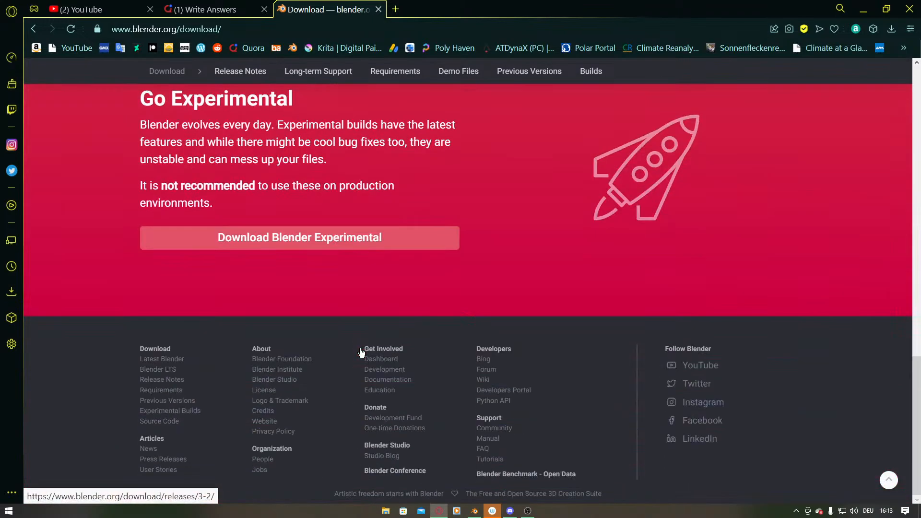
{"action": "scroll", "coordinate": [361, 353], "scroll_direction": "up", "scroll_amount": 14}
{"action": "scroll", "coordinate": [361, 353], "scroll_direction": "up", "scroll_amount": 2}
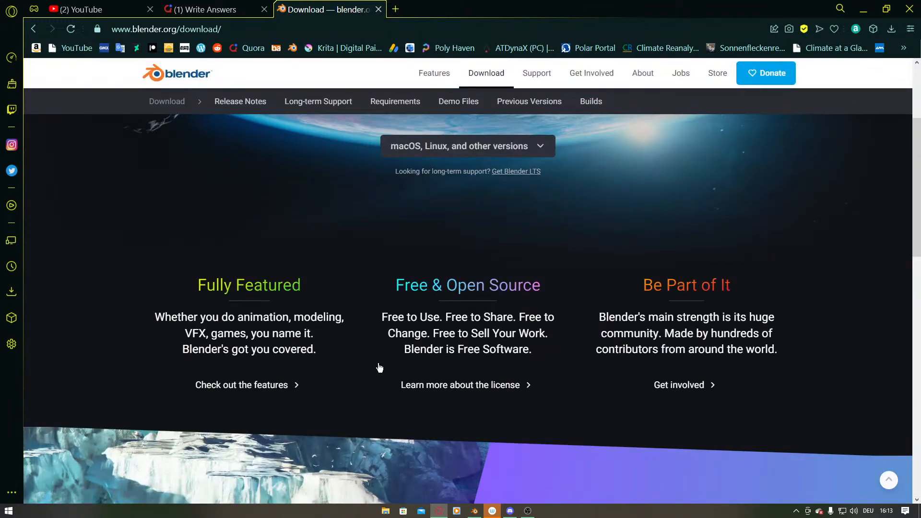
{"action": "left_click", "coordinate": [435, 389]}
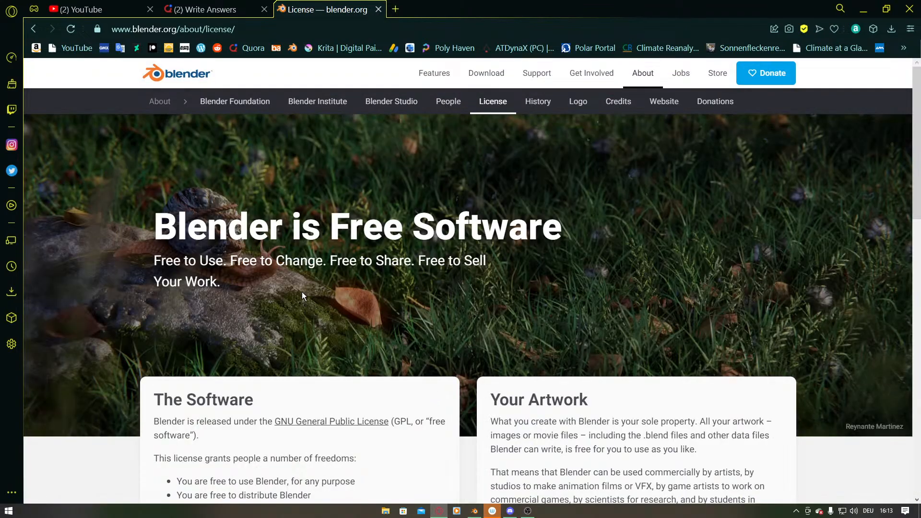
{"action": "scroll", "coordinate": [462, 293], "scroll_direction": "down", "scroll_amount": 4}
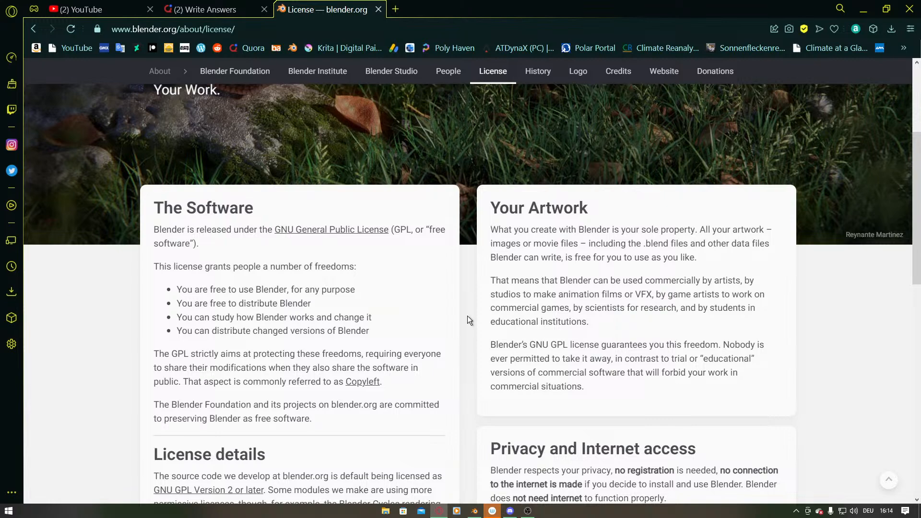
{"action": "scroll", "coordinate": [468, 302], "scroll_direction": "down", "scroll_amount": 4}
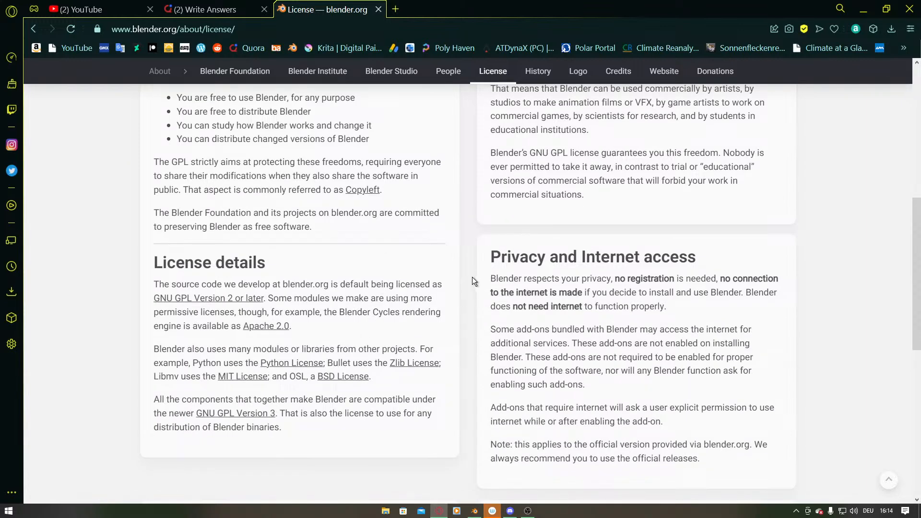
{"action": "scroll", "coordinate": [472, 277], "scroll_direction": "down", "scroll_amount": 8}
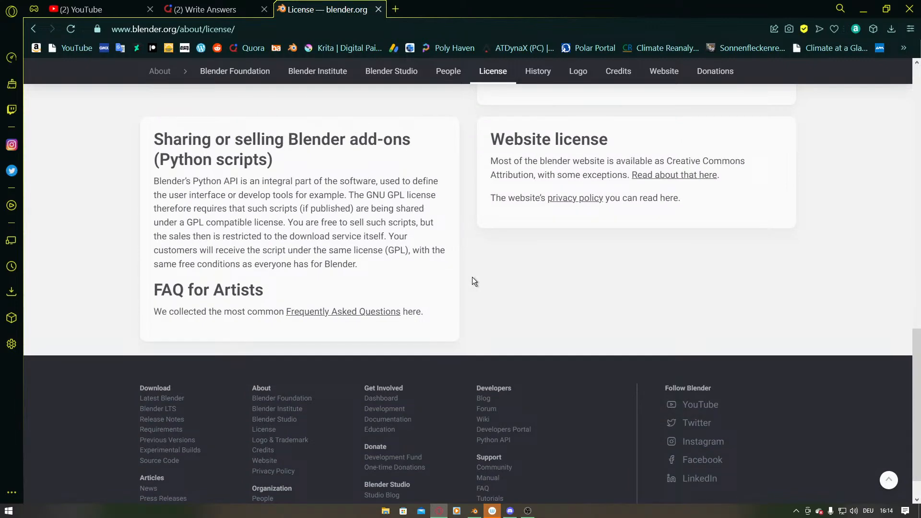
{"action": "scroll", "coordinate": [472, 278], "scroll_direction": "up", "scroll_amount": 9}
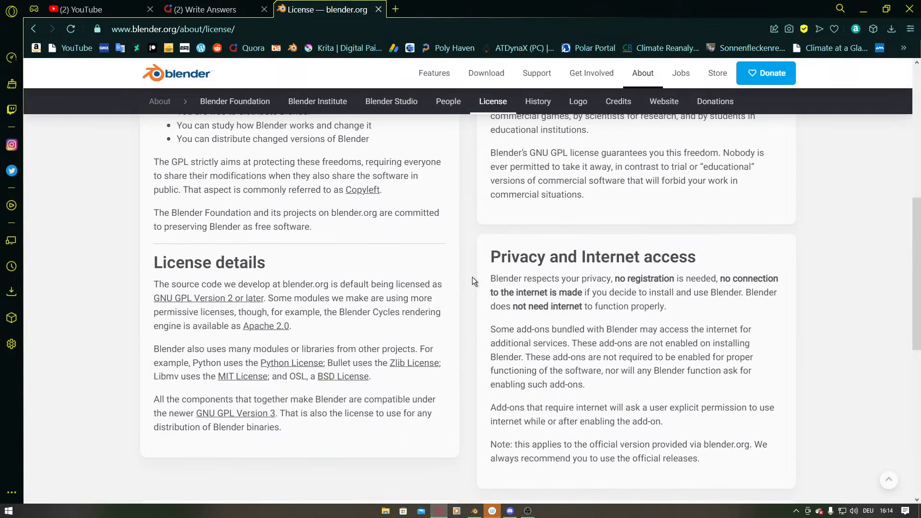
{"action": "scroll", "coordinate": [472, 278], "scroll_direction": "up", "scroll_amount": 8}
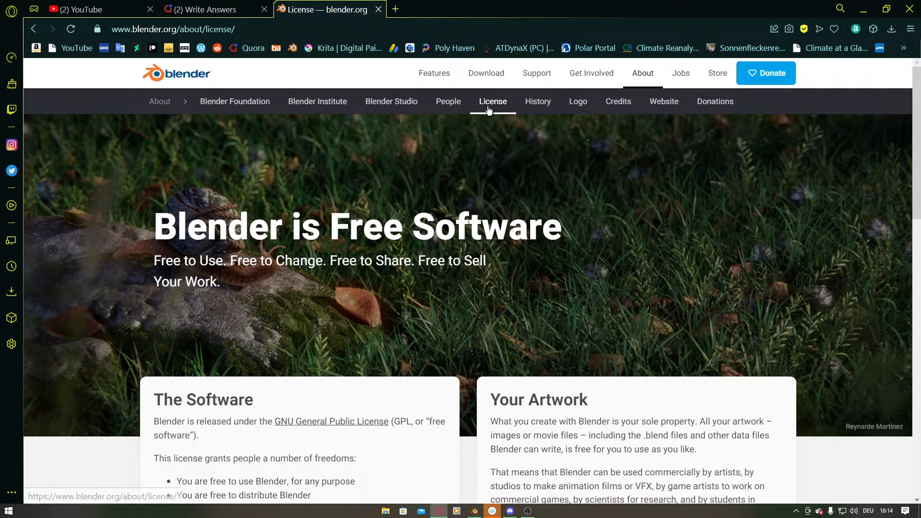
Switch back to Blender and fill the gap between the second strip's end edge and the horn's base ring.
{"action": "left_click", "coordinate": [441, 84]}
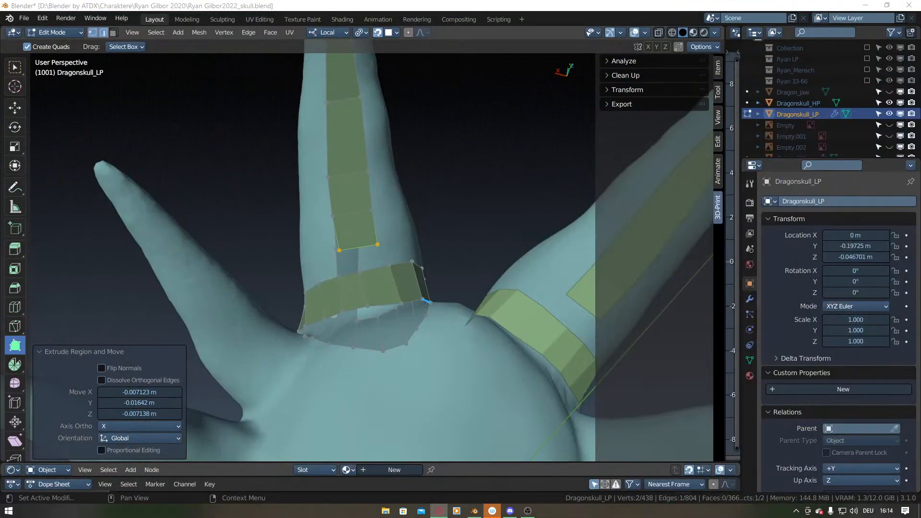
{"action": "key", "text": "alt+Tab"}
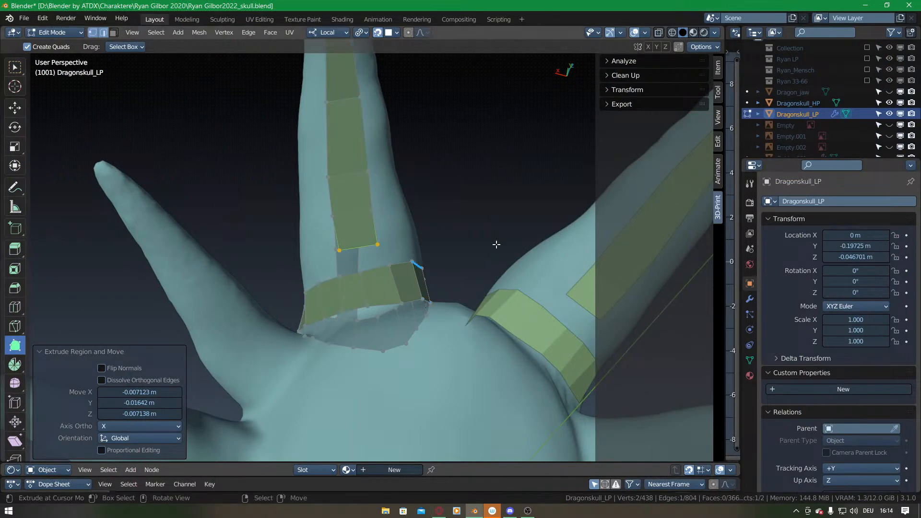
{"action": "middle_click_drag", "start_coordinate": [376, 226], "coordinate": [256, 311]}
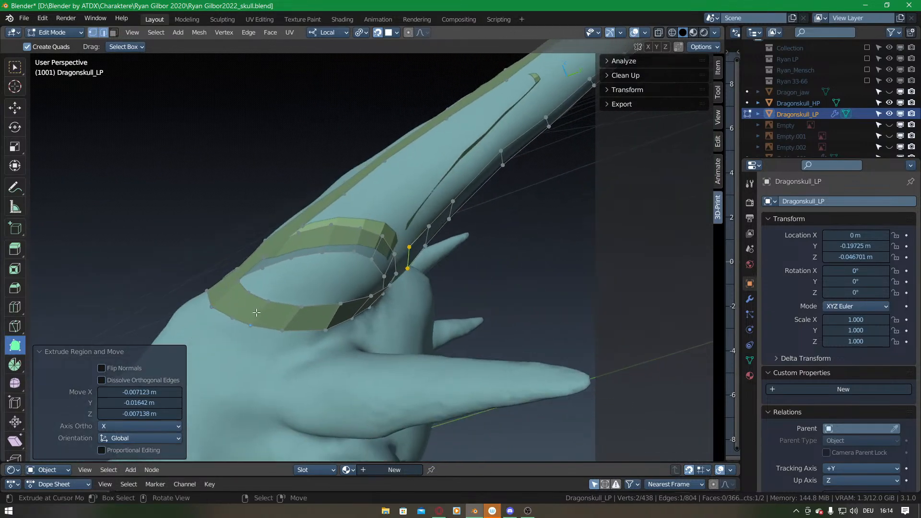
{"action": "middle_click_drag", "start_coordinate": [332, 313], "coordinate": [508, 309]}
{"action": "left_click", "coordinate": [414, 296], "text": "shift"}
{"action": "key", "text": "f"}
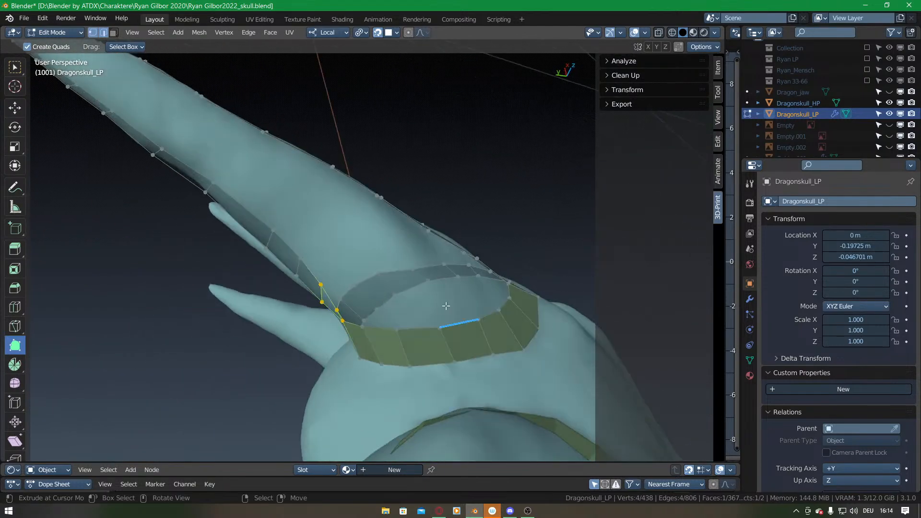
Reposition the upper and lower vertices of the base ring where the second strip joins it.
{"action": "middle_click_drag", "start_coordinate": [370, 353], "coordinate": [412, 267]}
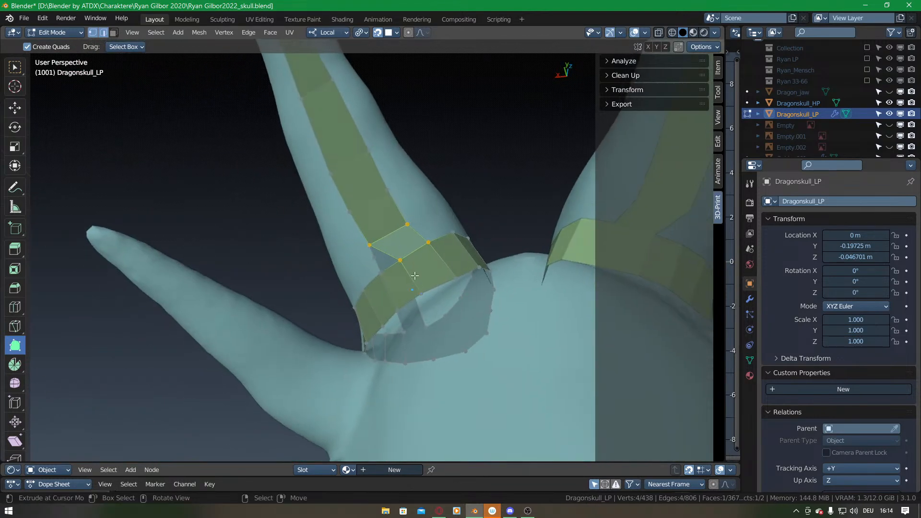
{"action": "left_click_drag", "start_coordinate": [404, 262], "coordinate": [397, 263]}
{"action": "left_click_drag", "start_coordinate": [422, 291], "coordinate": [413, 295]}
{"action": "left_click_drag", "start_coordinate": [429, 240], "coordinate": [419, 248]}
{"action": "left_click_drag", "start_coordinate": [456, 276], "coordinate": [445, 284]}
{"action": "middle_click_drag", "start_coordinate": [445, 284], "coordinate": [409, 324]}
{"action": "left_click_drag", "start_coordinate": [380, 331], "coordinate": [387, 370]}
Nudge single vertices beside the strip's junction to follow the contour of the horn's base.
{"action": "middle_click_drag", "start_coordinate": [441, 324], "coordinate": [383, 349]}
{"action": "middle_click_drag", "start_coordinate": [370, 311], "coordinate": [348, 307]}
{"action": "left_click_drag", "start_coordinate": [362, 271], "coordinate": [355, 278]}
{"action": "middle_click_drag", "start_coordinate": [370, 294], "coordinate": [339, 297]}
{"action": "left_click_drag", "start_coordinate": [382, 246], "coordinate": [383, 273]}
{"action": "middle_click_drag", "start_coordinate": [406, 261], "coordinate": [359, 281]}
{"action": "left_click_drag", "start_coordinate": [401, 225], "coordinate": [387, 239]}
{"action": "middle_click_drag", "start_coordinate": [411, 239], "coordinate": [408, 226]}
{"action": "left_click_drag", "start_coordinate": [409, 225], "coordinate": [416, 228]}
Shift the vertex pairs along the side of the base ring to space its quads evenly on the sculpt.
{"action": "middle_click_drag", "start_coordinate": [392, 213], "coordinate": [391, 260]}
{"action": "middle_click_drag", "start_coordinate": [357, 225], "coordinate": [354, 248], "text": "shift"}
{"action": "left_click_drag", "start_coordinate": [380, 254], "coordinate": [356, 243]}
{"action": "left_click_drag", "start_coordinate": [351, 294], "coordinate": [331, 284]}
{"action": "left_click_drag", "start_coordinate": [416, 271], "coordinate": [394, 261]}
{"action": "left_click_drag", "start_coordinate": [391, 314], "coordinate": [378, 309]}
{"action": "left_click_drag", "start_coordinate": [451, 290], "coordinate": [438, 285]}
{"action": "left_click_drag", "start_coordinate": [437, 335], "coordinate": [424, 332]}
{"action": "middle_click_drag", "start_coordinate": [453, 339], "coordinate": [461, 327]}
{"action": "left_click_drag", "start_coordinate": [446, 349], "coordinate": [411, 325]}
{"action": "middle_click_drag", "start_coordinate": [447, 298], "coordinate": [445, 330]}
{"action": "left_click_drag", "start_coordinate": [477, 310], "coordinate": [469, 311]}
{"action": "left_click_drag", "start_coordinate": [483, 349], "coordinate": [473, 356]}
Adjust the remaining upper and lower vertex pairs on the far side of the base ring.
{"action": "middle_click_drag", "start_coordinate": [511, 299], "coordinate": [419, 318]}
{"action": "left_click_drag", "start_coordinate": [402, 359], "coordinate": [391, 358]}
{"action": "left_click_drag", "start_coordinate": [400, 410], "coordinate": [378, 400]}
{"action": "middle_click_drag", "start_coordinate": [378, 400], "coordinate": [407, 340]}
{"action": "left_click_drag", "start_coordinate": [400, 356], "coordinate": [382, 352]}
{"action": "left_click_drag", "start_coordinate": [401, 316], "coordinate": [391, 309]}
{"action": "left_click_drag", "start_coordinate": [437, 327], "coordinate": [431, 325]}
{"action": "left_click_drag", "start_coordinate": [438, 392], "coordinate": [428, 386]}
{"action": "middle_click_drag", "start_coordinate": [466, 336], "coordinate": [387, 345]}
{"action": "left_click_drag", "start_coordinate": [371, 351], "coordinate": [363, 349]}
{"action": "left_click_drag", "start_coordinate": [371, 416], "coordinate": [367, 411]}
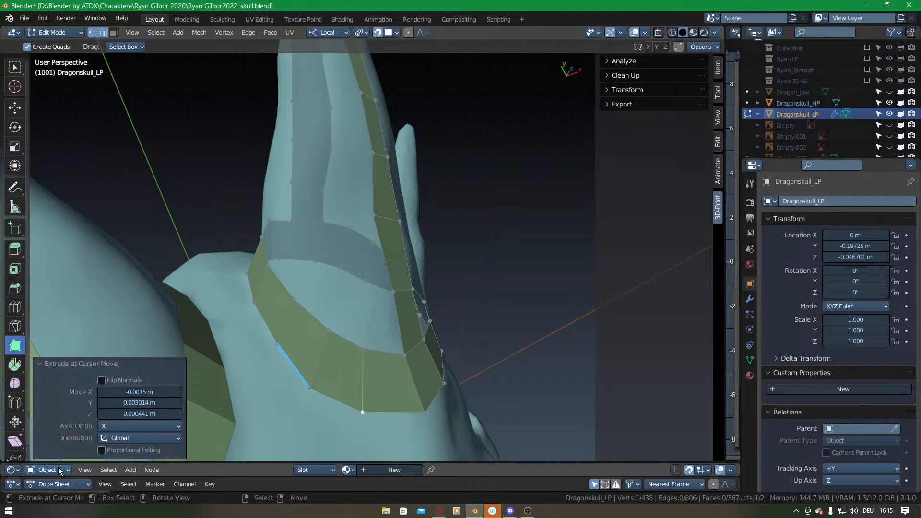
Nudge the side vertices of the horn's long strip just above the base ring to straighten it.
{"action": "left_click", "coordinate": [12, 470]}
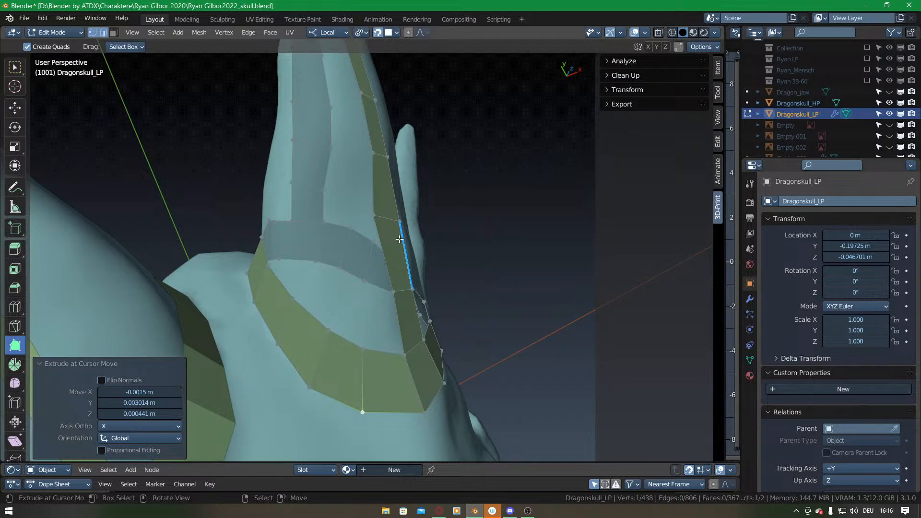
{"action": "middle_click_drag", "start_coordinate": [438, 212], "coordinate": [323, 206]}
{"action": "middle_click_drag", "start_coordinate": [286, 236], "coordinate": [327, 226]}
{"action": "key", "text": "g"}
{"action": "left_click_drag", "start_coordinate": [339, 217], "coordinate": [338, 217]}
{"action": "left_click_drag", "start_coordinate": [367, 219], "coordinate": [365, 219]}
{"action": "mouse_move", "coordinate": [347, 155]}
{"action": "left_mouse_down"}
{"action": "mouse_move", "coordinate": [339, 153]}
{"action": "mouse_move", "coordinate": [362, 159]}
{"action": "left_mouse_up"}
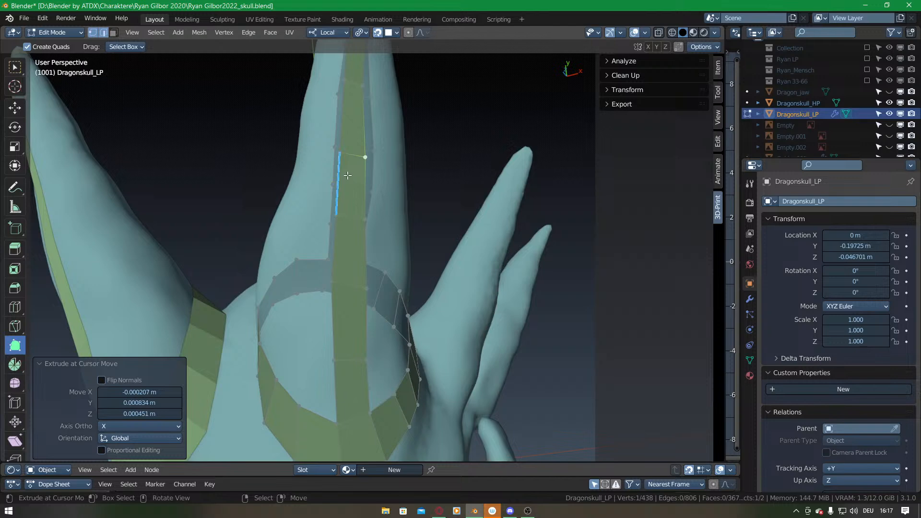
Extrude the side edge of the strip at mid-horn across the surface and fill the gap to the opposite strip.
{"action": "middle_click_drag", "start_coordinate": [348, 176], "coordinate": [342, 210]}
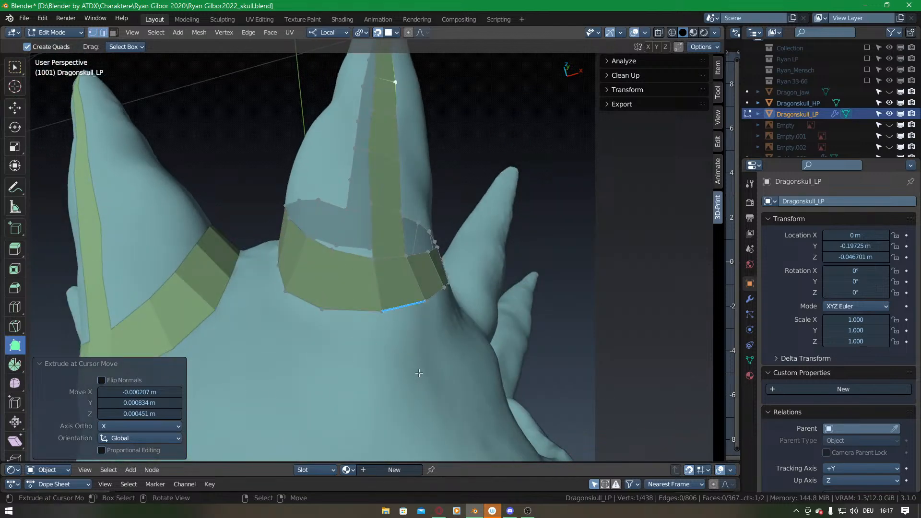
{"action": "middle_click_drag", "start_coordinate": [377, 238], "coordinate": [375, 267]}
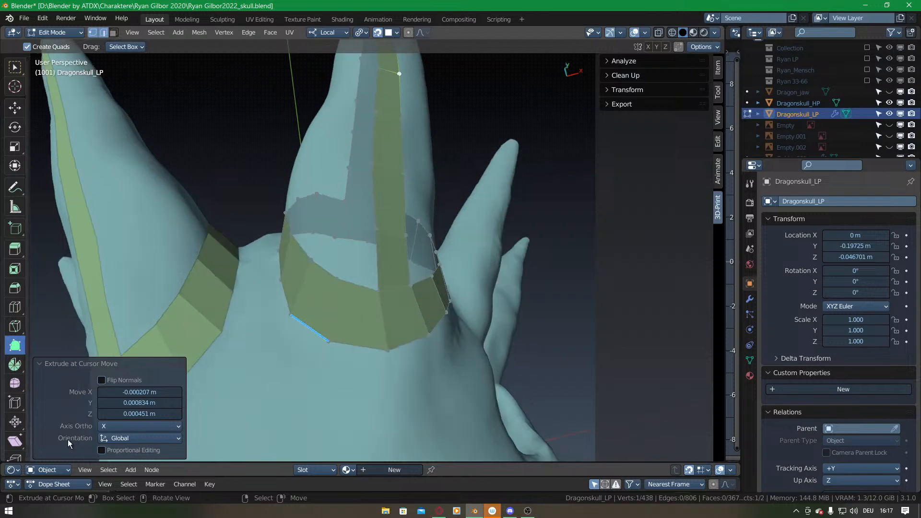
{"action": "middle_click_drag", "start_coordinate": [370, 312], "coordinate": [350, 270]}
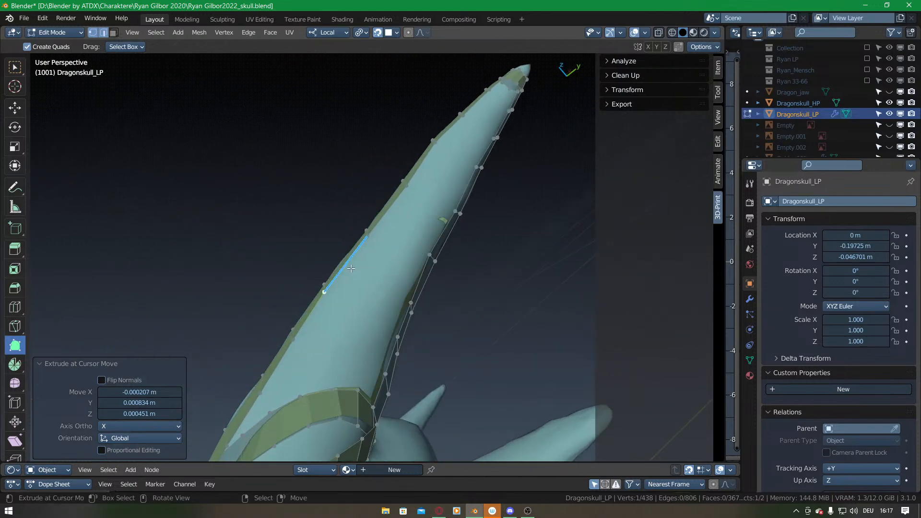
{"action": "left_click_drag", "start_coordinate": [356, 270], "coordinate": [405, 290]}
{"action": "middle_click_drag", "start_coordinate": [404, 289], "coordinate": [367, 276]}
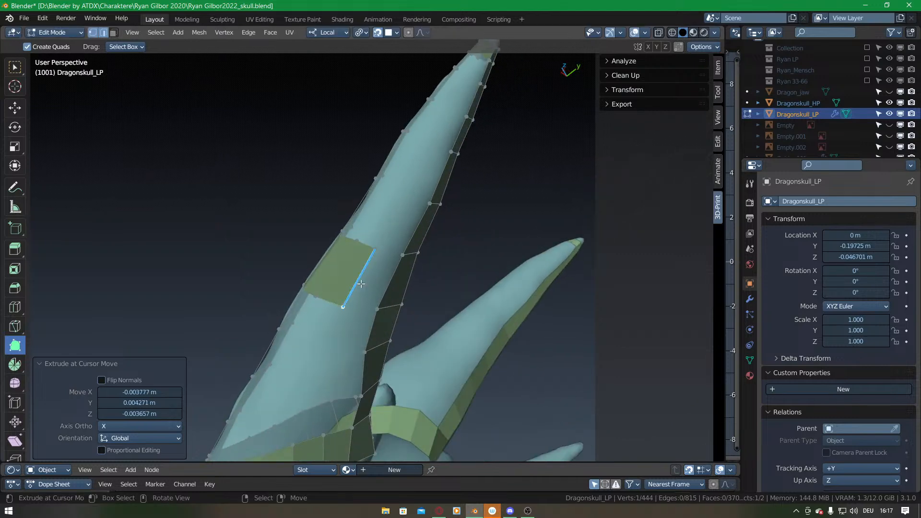
{"action": "right_click", "coordinate": [382, 282], "text": "shift"}
{"action": "key", "text": "f"}
Move the vertices of the new mid-horn band to even out its quads.
{"action": "middle_click_drag", "start_coordinate": [376, 279], "coordinate": [360, 302]}
{"action": "left_click_drag", "start_coordinate": [351, 309], "coordinate": [356, 313]}
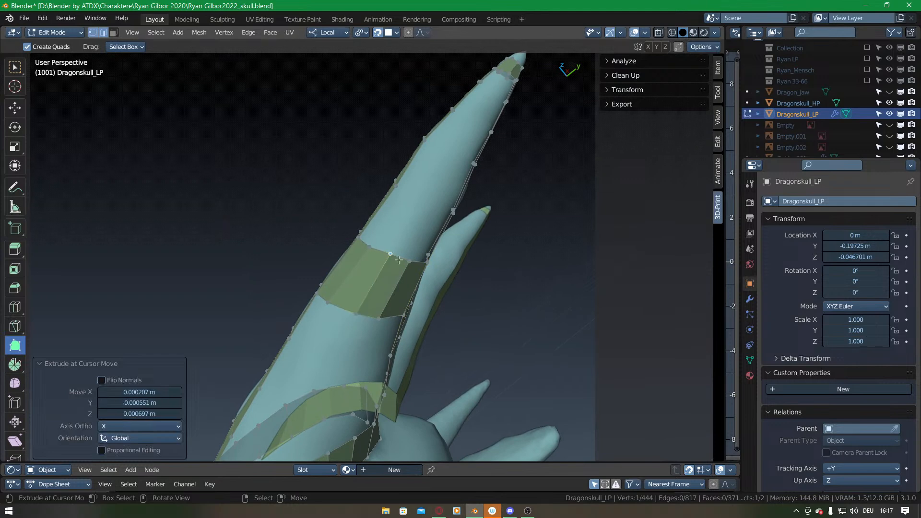
{"action": "middle_click_drag", "start_coordinate": [421, 271], "coordinate": [326, 282]}
{"action": "left_click_drag", "start_coordinate": [320, 300], "coordinate": [325, 304]}
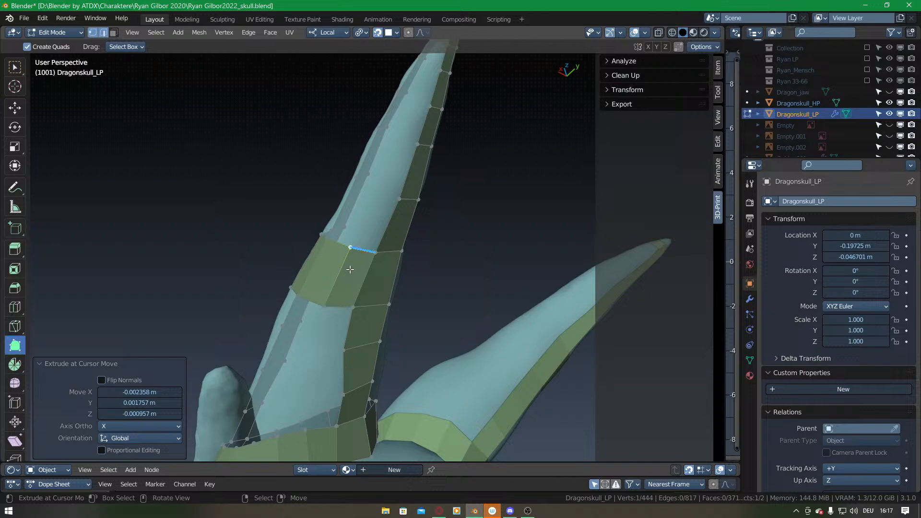
Add a single loop cut across the strip quad on the base side of the mid-horn band and snap it to the sculpt.
{"action": "middle_click_drag", "start_coordinate": [350, 270], "coordinate": [305, 253]}
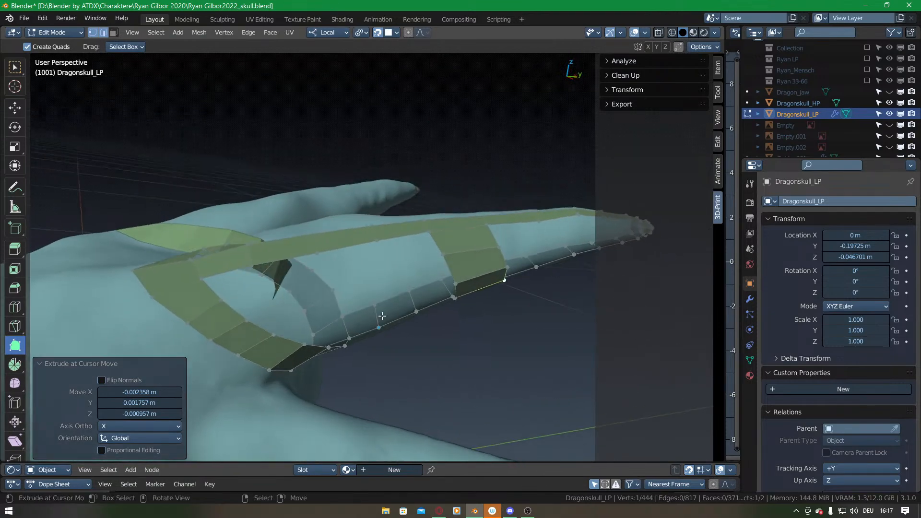
{"action": "middle_click_drag", "start_coordinate": [391, 235], "coordinate": [388, 300]}
{"action": "middle_click_drag", "start_coordinate": [383, 210], "coordinate": [396, 279]}
{"action": "key", "text": "ctrl+r"}
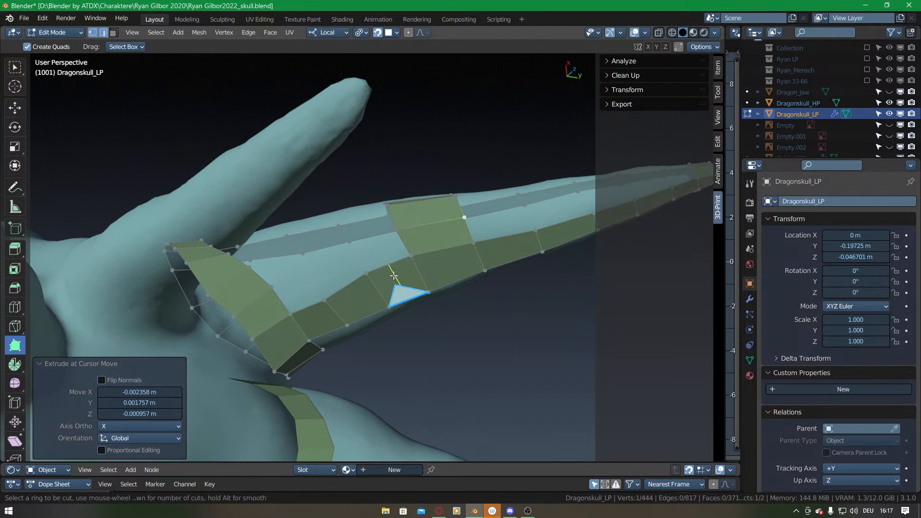
{"action": "left_click", "coordinate": [398, 283]}
{"action": "left_click", "coordinate": [396, 277]}
{"action": "key", "text": "g"}
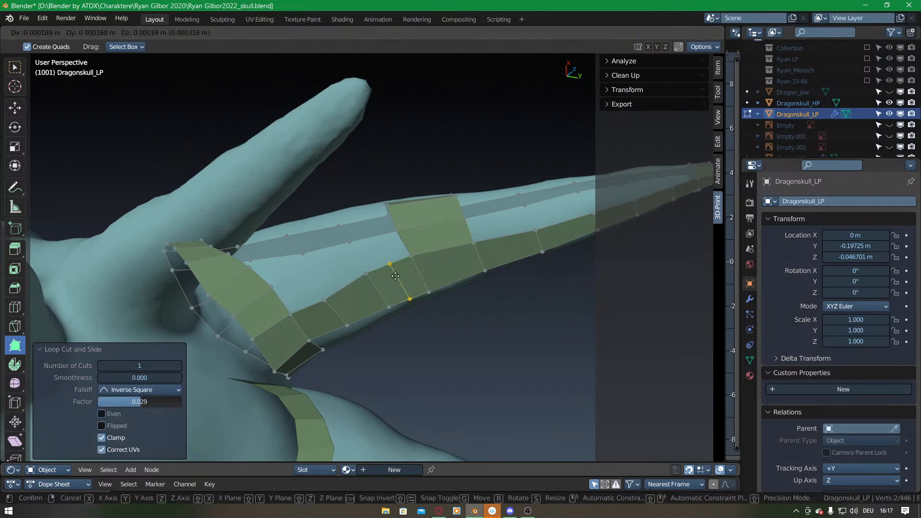
{"action": "left_click", "coordinate": [396, 277]}
Reposition the strip's vertices between the base ring and the mid-horn band to space the quads evenly around the new cut.
{"action": "middle_click_drag", "start_coordinate": [331, 303], "coordinate": [326, 252]}
{"action": "left_click_drag", "start_coordinate": [363, 247], "coordinate": [349, 252]}
{"action": "left_click_drag", "start_coordinate": [386, 286], "coordinate": [369, 292]}
{"action": "left_click_drag", "start_coordinate": [398, 237], "coordinate": [376, 241]}
{"action": "left_click_drag", "start_coordinate": [409, 279], "coordinate": [399, 282]}
{"action": "left_click_drag", "start_coordinate": [321, 272], "coordinate": [312, 273]}
{"action": "left_click_drag", "start_coordinate": [342, 305], "coordinate": [333, 311]}
{"action": "left_click_drag", "start_coordinate": [358, 251], "coordinate": [351, 256]}
{"action": "left_click_drag", "start_coordinate": [372, 292], "coordinate": [365, 294]}
{"action": "left_click_drag", "start_coordinate": [382, 246], "coordinate": [378, 247]}
{"action": "left_click_drag", "start_coordinate": [399, 282], "coordinate": [397, 284]}
Build new faces off the strip's side edge, running from the mid-horn band towards the base ring.
{"action": "middle_click_drag", "start_coordinate": [398, 285], "coordinate": [424, 289]}
{"action": "left_click_drag", "start_coordinate": [416, 308], "coordinate": [387, 301], "text": "ctrl"}
{"action": "left_click_drag", "start_coordinate": [390, 314], "coordinate": [328, 319], "text": "ctrl"}
{"action": "left_click_drag", "start_coordinate": [419, 280], "coordinate": [374, 268], "text": "ctrl"}
{"action": "left_click_drag", "start_coordinate": [411, 254], "coordinate": [371, 247], "text": "ctrl"}
{"action": "left_click_drag", "start_coordinate": [377, 287], "coordinate": [310, 291], "text": "ctrl"}
Extrude another quad from the band towards the base and fill three faces against the neighbouring geometry.
{"action": "middle_click_drag", "start_coordinate": [311, 290], "coordinate": [359, 350]}
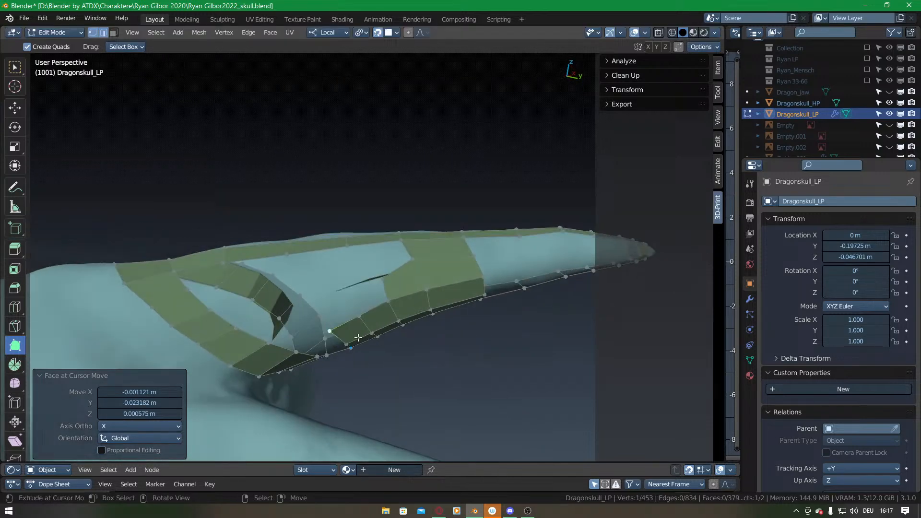
{"action": "left_click_drag", "start_coordinate": [385, 277], "coordinate": [301, 290]}
{"action": "middle_click_drag", "start_coordinate": [301, 290], "coordinate": [318, 247]}
{"action": "right_click", "coordinate": [412, 264]}
{"action": "key", "text": "f"}
{"action": "key", "text": "f"}
{"action": "key", "text": "f"}
Even out the inner vertices of the new surface and fill the gap beside the lower strip.
{"action": "left_click_drag", "start_coordinate": [311, 284], "coordinate": [266, 286]}
{"action": "middle_click_drag", "start_coordinate": [265, 286], "coordinate": [261, 282]}
{"action": "left_click_drag", "start_coordinate": [345, 272], "coordinate": [318, 269]}
{"action": "left_click_drag", "start_coordinate": [381, 263], "coordinate": [369, 263]}
{"action": "middle_click_drag", "start_coordinate": [348, 308], "coordinate": [321, 291]}
{"action": "left_click_drag", "start_coordinate": [320, 302], "coordinate": [294, 297]}
{"action": "left_click_drag", "start_coordinate": [352, 295], "coordinate": [420, 279]}
{"action": "left_click_drag", "start_coordinate": [334, 279], "coordinate": [333, 284]}
{"action": "middle_click_drag", "start_coordinate": [379, 350], "coordinate": [345, 326]}
{"action": "right_click", "coordinate": [301, 299]}
{"action": "key", "text": "f"}
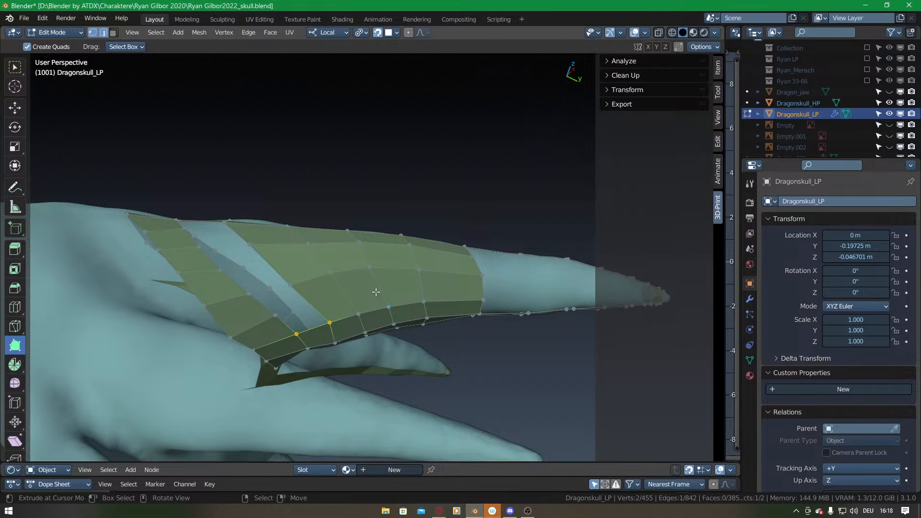
Add a centred loop cut around the mid-horn band.
{"action": "middle_click_drag", "start_coordinate": [379, 247], "coordinate": [378, 315]}
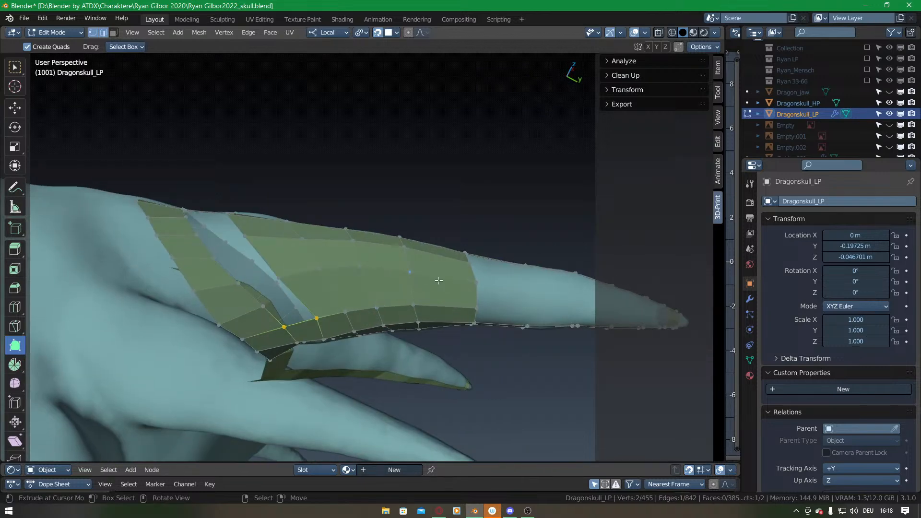
{"action": "key", "text": "ctrl+r"}
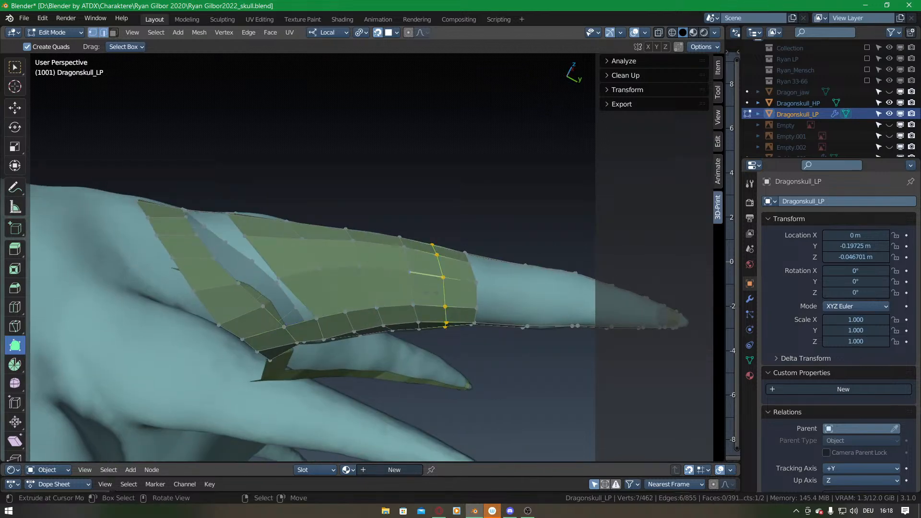
{"action": "left_click", "coordinate": [432, 293]}
{"action": "right_click", "coordinate": [432, 292]}
Select the vertex paths across the mid-horn band on both sides and snap them to the sculpt's surface.
{"action": "middle_click_drag", "start_coordinate": [411, 237], "coordinate": [415, 345]}
{"action": "right_click", "coordinate": [432, 266]}
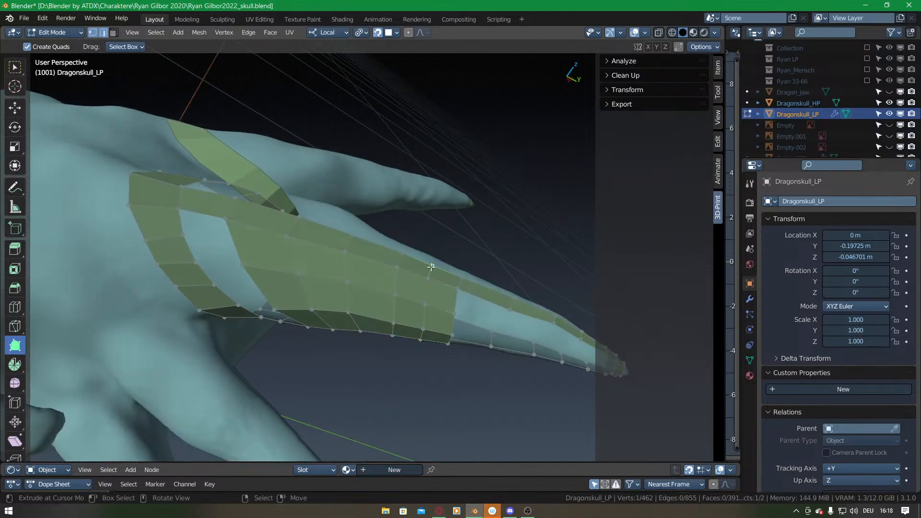
{"action": "right_click", "coordinate": [424, 330], "text": "ctrl"}
{"action": "key", "text": "g"}
{"action": "left_click", "coordinate": [424, 330]}
{"action": "middle_click_drag", "start_coordinate": [397, 373], "coordinate": [422, 293]}
{"action": "right_click", "coordinate": [424, 263]}
{"action": "right_click", "coordinate": [422, 294], "text": "ctrl"}
{"action": "key", "text": "g"}
{"action": "left_click", "coordinate": [424, 293]}
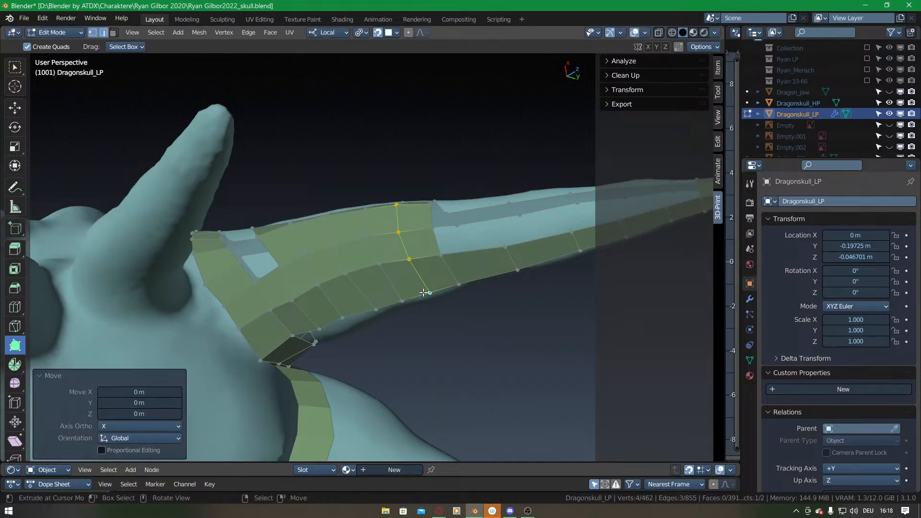
Nudge the vertices along the strip and the adjoining row to smooth the horn's filled surface.
{"action": "middle_click_drag", "start_coordinate": [314, 278], "coordinate": [335, 243]}
{"action": "left_click_drag", "start_coordinate": [335, 243], "coordinate": [336, 248]}
{"action": "left_click_drag", "start_coordinate": [363, 231], "coordinate": [366, 239]}
{"action": "left_click_drag", "start_coordinate": [395, 219], "coordinate": [396, 224]}
{"action": "left_click_drag", "start_coordinate": [427, 210], "coordinate": [427, 214]}
{"action": "left_click_drag", "start_coordinate": [300, 260], "coordinate": [301, 262]}
{"action": "left_click_drag", "start_coordinate": [350, 284], "coordinate": [352, 287]}
Fine-tune the inner vertices of the filled horn surface from the side, near the mid-horn loop.
{"action": "middle_click_drag", "start_coordinate": [352, 286], "coordinate": [336, 231]}
{"action": "left_click_drag", "start_coordinate": [299, 259], "coordinate": [431, 224]}
{"action": "middle_click_drag", "start_coordinate": [431, 224], "coordinate": [301, 299]}
{"action": "left_click_drag", "start_coordinate": [323, 289], "coordinate": [443, 294]}
{"action": "middle_click_drag", "start_coordinate": [422, 284], "coordinate": [291, 281]}
{"action": "left_click_drag", "start_coordinate": [327, 281], "coordinate": [454, 285]}
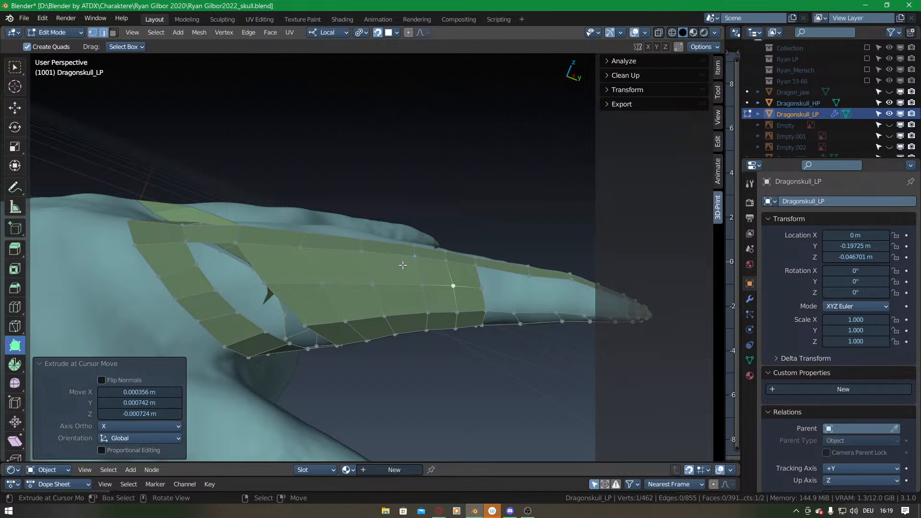
Add a centred lengthwise loop cut on the horn's side, snap it to the sculpt and fill two faces in the base gap.
{"action": "middle_click_drag", "start_coordinate": [307, 278], "coordinate": [427, 241], "text": "shift"}
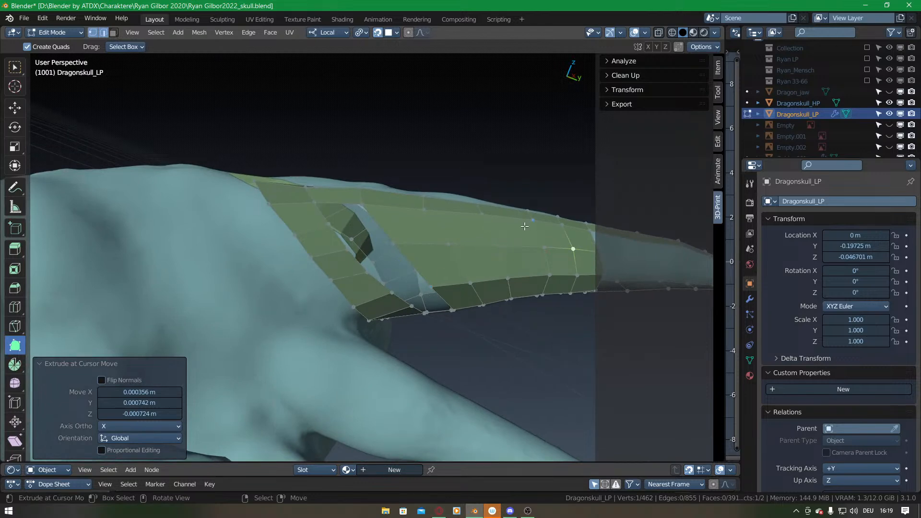
{"action": "middle_click_drag", "start_coordinate": [524, 227], "coordinate": [403, 294]}
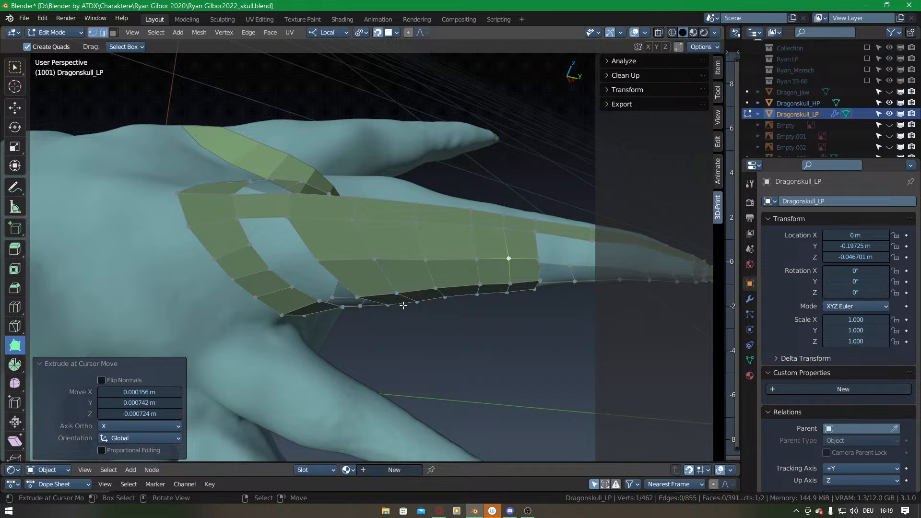
{"action": "key", "text": "ctrl+r"}
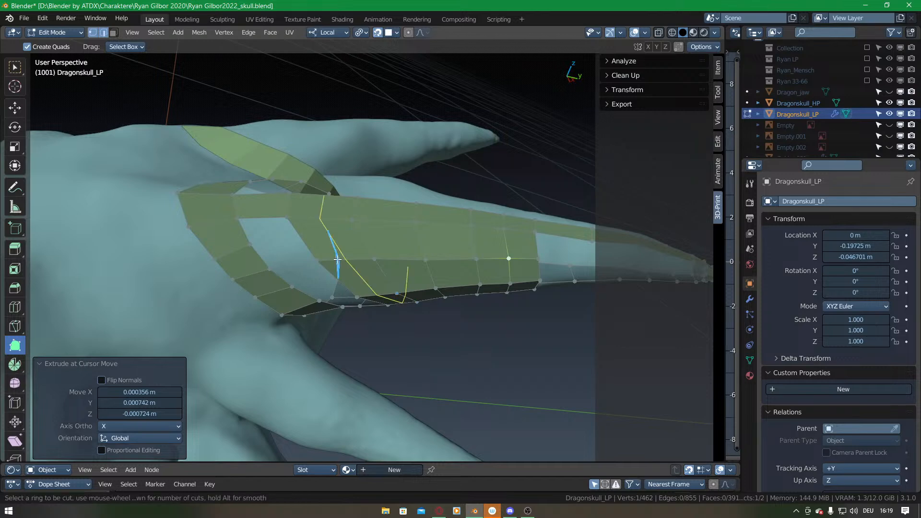
{"action": "left_click", "coordinate": [377, 243]}
{"action": "middle_click_drag", "start_coordinate": [374, 241], "coordinate": [372, 262]}
{"action": "left_click", "coordinate": [265, 226]}
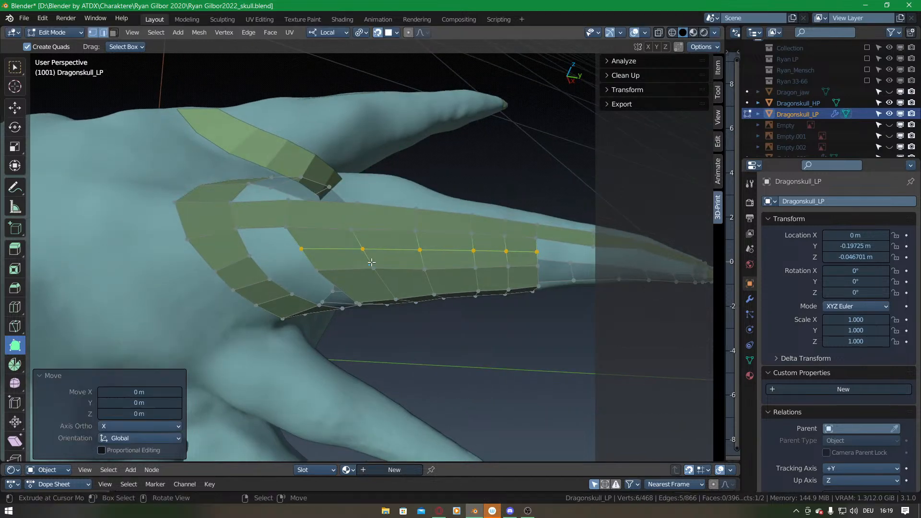
{"action": "key", "text": "f"}
{"action": "key", "text": "f"}
{"action": "middle_click_drag", "start_coordinate": [264, 226], "coordinate": [355, 258]}
Loop-cut the next lengthwise row below, snap it to the sculpt and extend the gap fill by two more faces.
{"action": "key", "text": "ctrl+r"}
{"action": "left_click", "coordinate": [383, 244]}
{"action": "key", "text": "g"}
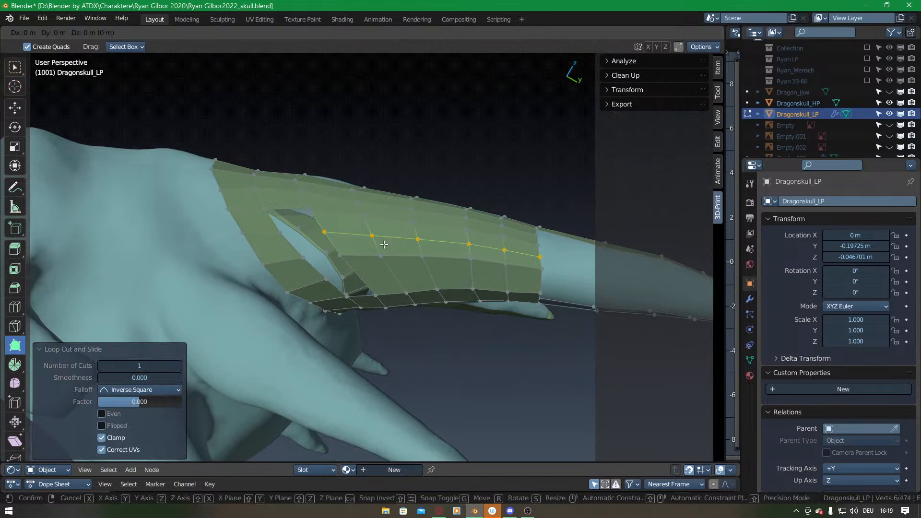
{"action": "left_click", "coordinate": [383, 245]}
{"action": "right_click", "coordinate": [281, 211]}
{"action": "key", "text": "f"}
{"action": "key", "text": "f"}
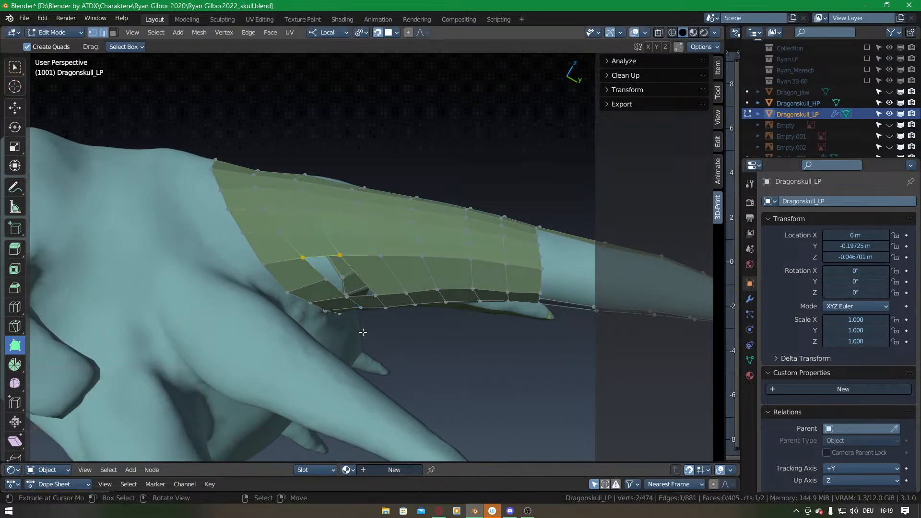
Add a snapped lengthwise loop cut to the row near the horn's underside and close the remaining base gap with two faces.
{"action": "middle_click_drag", "start_coordinate": [282, 209], "coordinate": [357, 270]}
{"action": "key", "text": "ctrl+r"}
{"action": "left_click", "coordinate": [400, 239]}
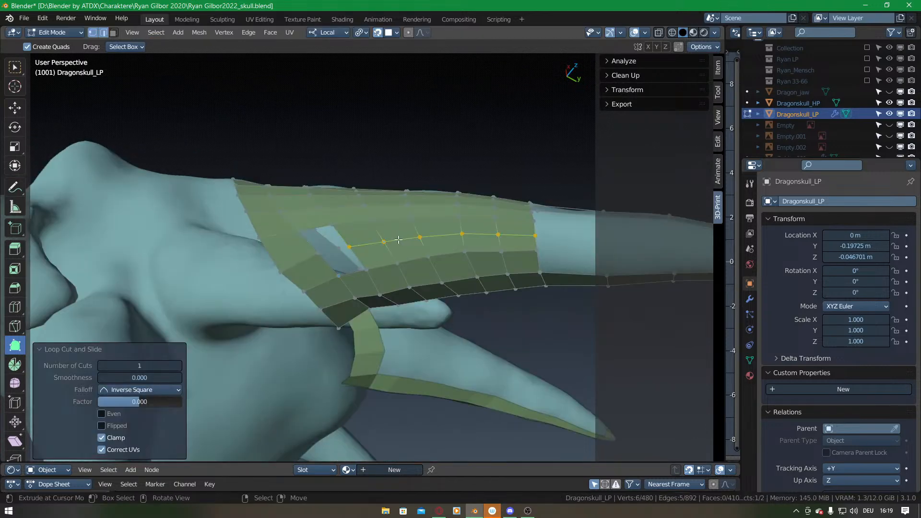
{"action": "middle_click_drag", "start_coordinate": [401, 240], "coordinate": [341, 246]}
{"action": "key", "text": "g"}
{"action": "left_click", "coordinate": [341, 247]}
{"action": "right_click", "coordinate": [317, 235]}
{"action": "key", "text": "f"}
{"action": "key", "text": "f"}
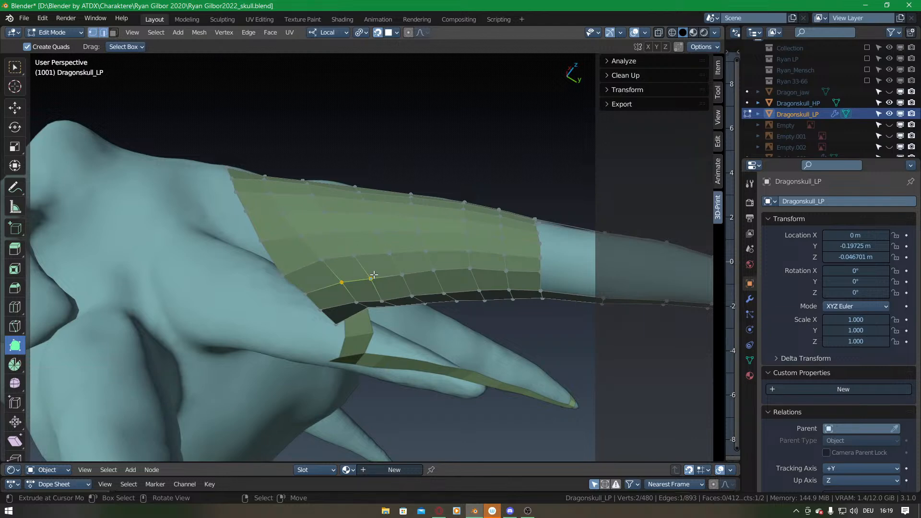
Reposition individual vertices on the horn's underside to even out the filled surface.
{"action": "middle_click_drag", "start_coordinate": [374, 275], "coordinate": [402, 205]}
{"action": "left_click_drag", "start_coordinate": [369, 235], "coordinate": [495, 201]}
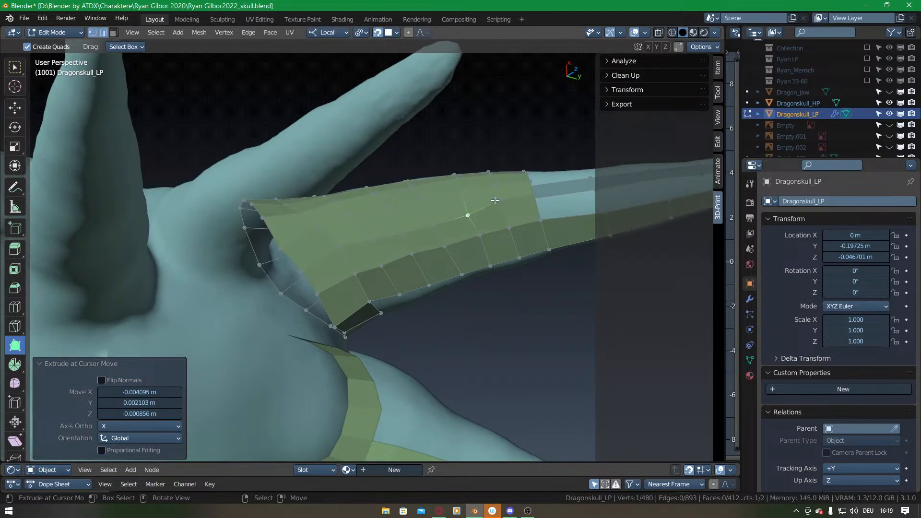
{"action": "middle_click_drag", "start_coordinate": [471, 212], "coordinate": [354, 213]}
{"action": "key", "text": "g"}
{"action": "left_click", "coordinate": [503, 241]}
{"action": "left_click_drag", "start_coordinate": [354, 213], "coordinate": [495, 199]}
{"action": "middle_click_drag", "start_coordinate": [390, 197], "coordinate": [428, 235]}
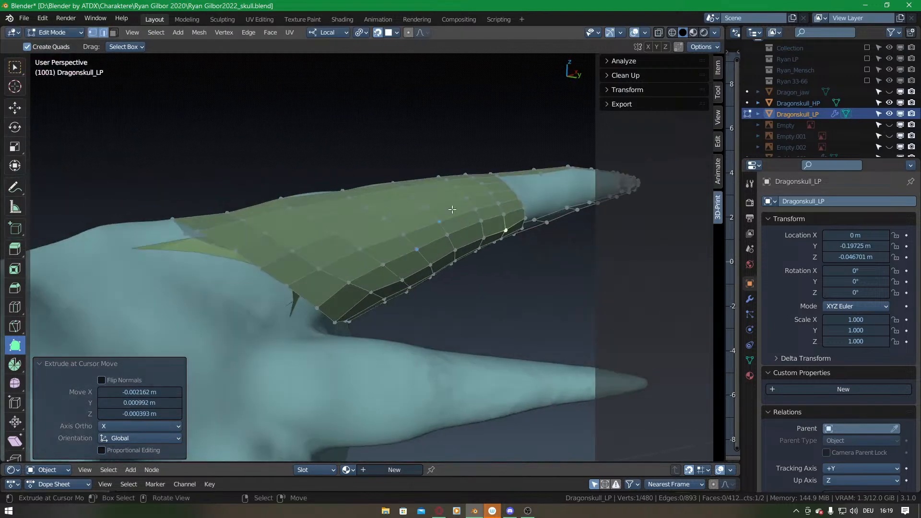
Leave mesh editing, then hide Dragonskull_HP and Dragonskull_LP and enable the Ryan 33-66 collection.
{"action": "key", "text": "Tab"}
{"action": "scroll", "coordinate": [414, 269], "scroll_direction": "down", "scroll_amount": 5}
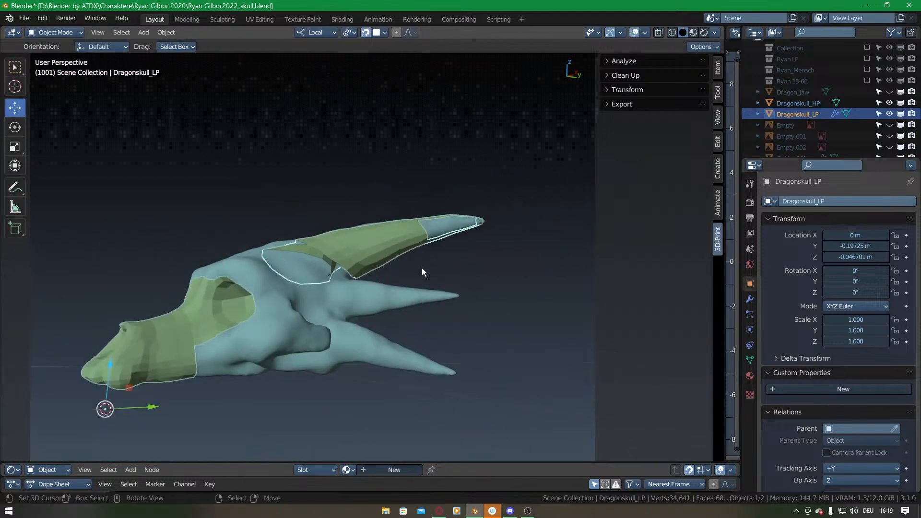
{"action": "middle_click_drag", "start_coordinate": [413, 268], "coordinate": [417, 318]}
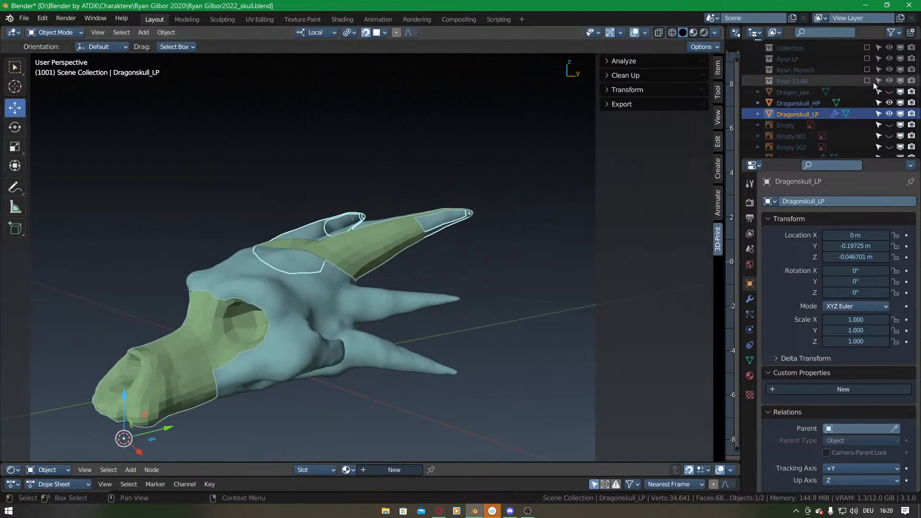
{"action": "left_click_drag", "start_coordinate": [889, 114], "coordinate": [889, 102]}
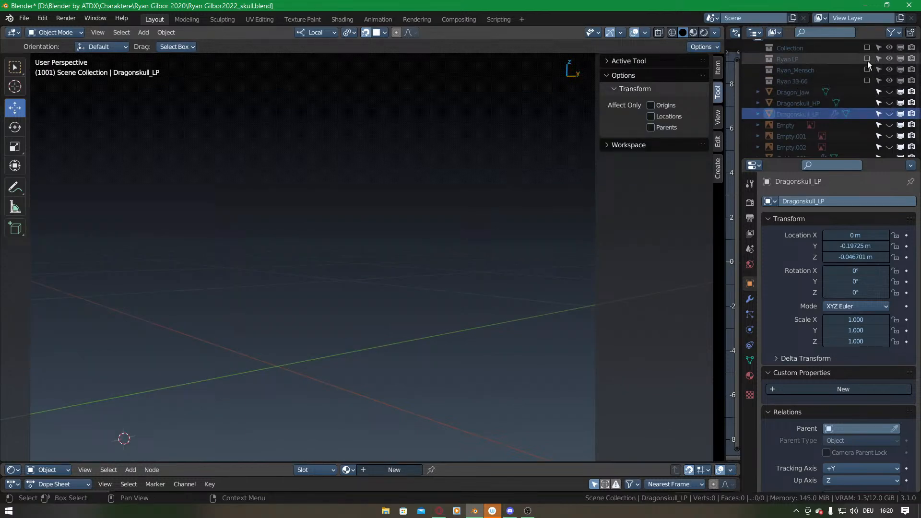
{"action": "left_click", "coordinate": [867, 80]}
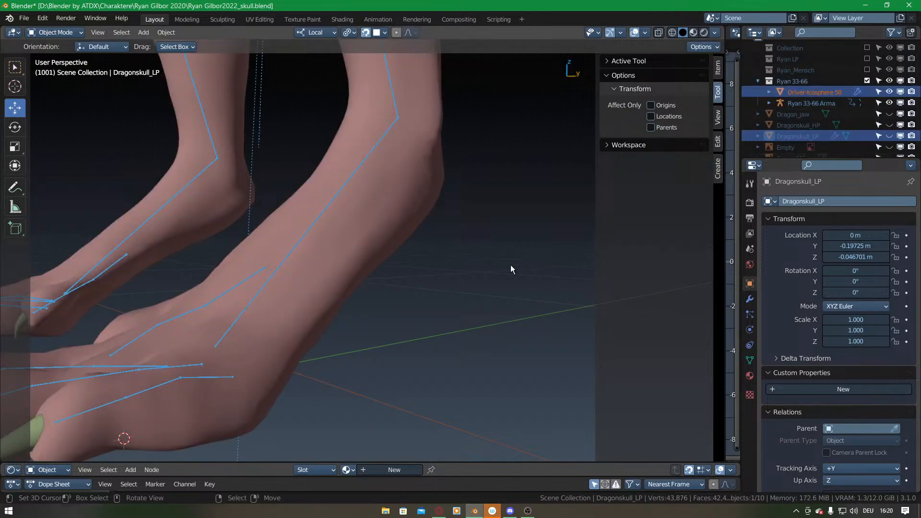
Switch the viewport to material preview shading and examine the character's head and upper body.
{"action": "scroll", "coordinate": [434, 212], "scroll_direction": "down", "scroll_amount": 6}
{"action": "middle_click_drag", "start_coordinate": [434, 212], "coordinate": [482, 415], "text": "shift"}
{"action": "scroll", "coordinate": [413, 249], "scroll_direction": "up", "scroll_amount": 1}
{"action": "middle_click_drag", "start_coordinate": [412, 249], "coordinate": [422, 269]}
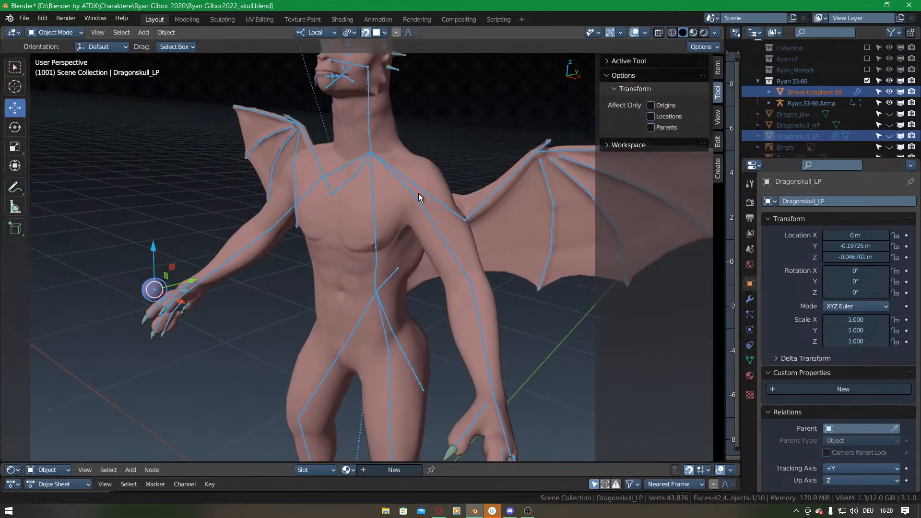
{"action": "middle_click_drag", "start_coordinate": [417, 189], "coordinate": [420, 271], "text": "shift"}
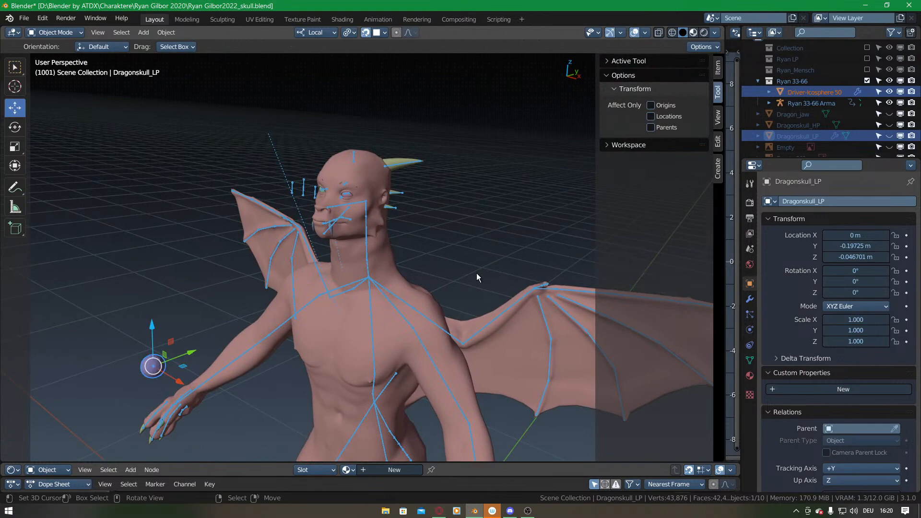
{"action": "key", "text": "z"}
{"action": "key", "text": "2"}
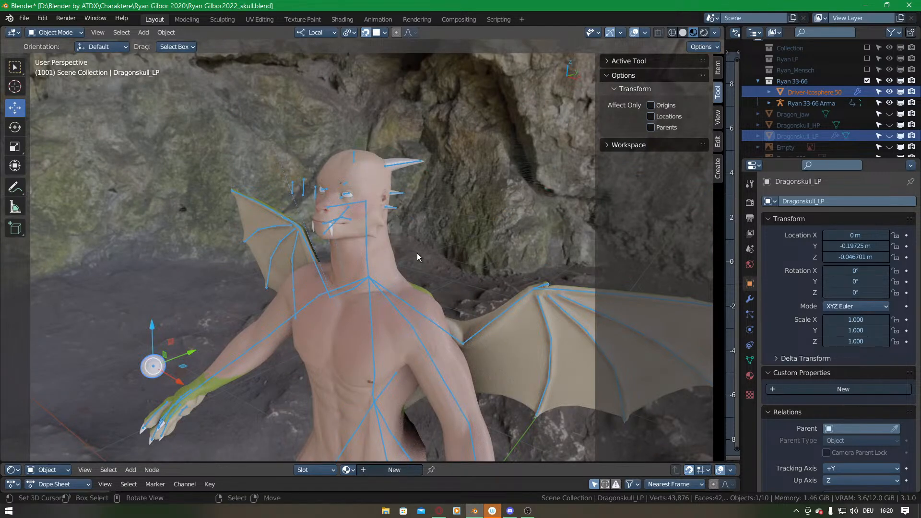
{"action": "middle_click_drag", "start_coordinate": [378, 266], "coordinate": [418, 238]}
{"action": "scroll", "coordinate": [429, 201], "scroll_direction": "up", "scroll_amount": 5}
{"action": "scroll", "coordinate": [401, 241], "scroll_direction": "down", "scroll_amount": 5}
Select the character's left eye and display its material settings.
{"action": "middle_click_drag", "start_coordinate": [411, 282], "coordinate": [407, 150]}
{"action": "left_click", "coordinate": [407, 150]}
{"action": "key", "text": "g"}
{"action": "right_click", "coordinate": [459, 187]}
{"action": "middle_click_drag", "start_coordinate": [439, 180], "coordinate": [390, 203]}
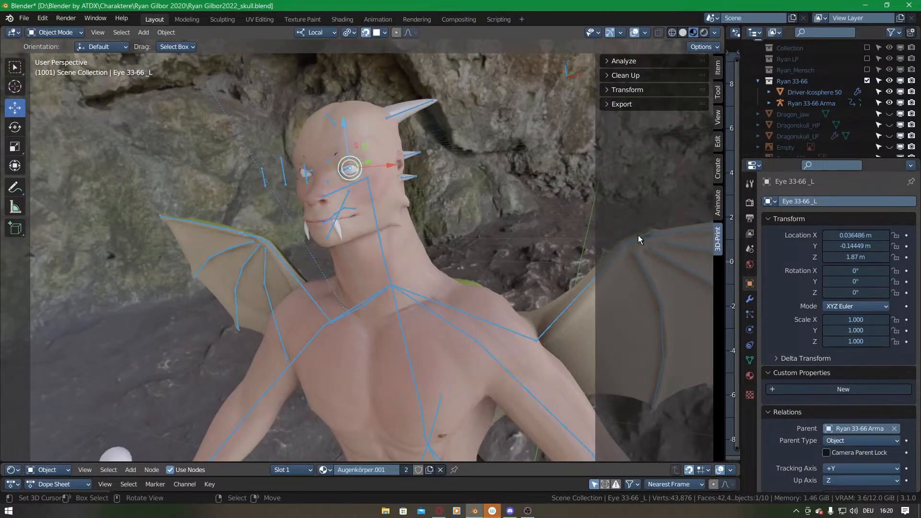
{"action": "left_click", "coordinate": [750, 374]}
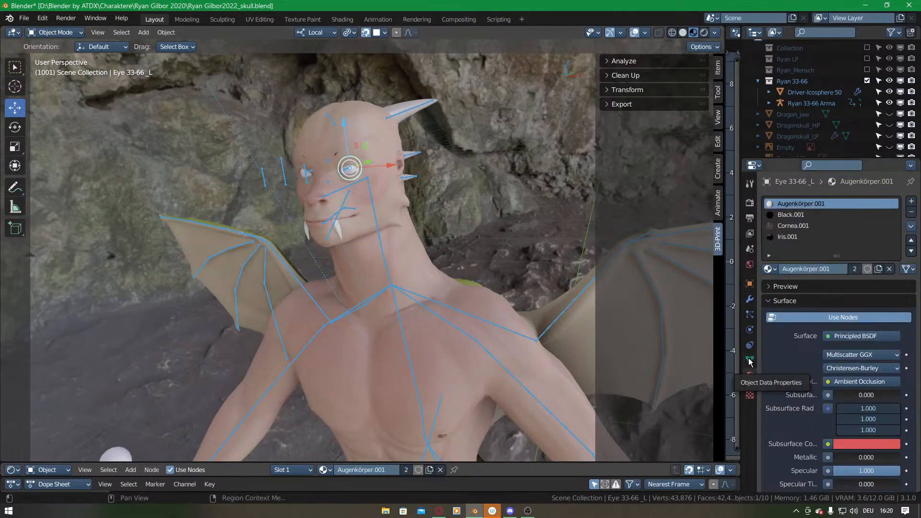
Move the left eye out of its socket to beside the head and undo the move.
{"action": "middle_click_drag", "start_coordinate": [384, 237], "coordinate": [467, 220]}
{"action": "key", "text": "g"}
{"action": "left_click", "coordinate": [543, 224]}
{"action": "middle_click_drag", "start_coordinate": [544, 224], "coordinate": [525, 224]}
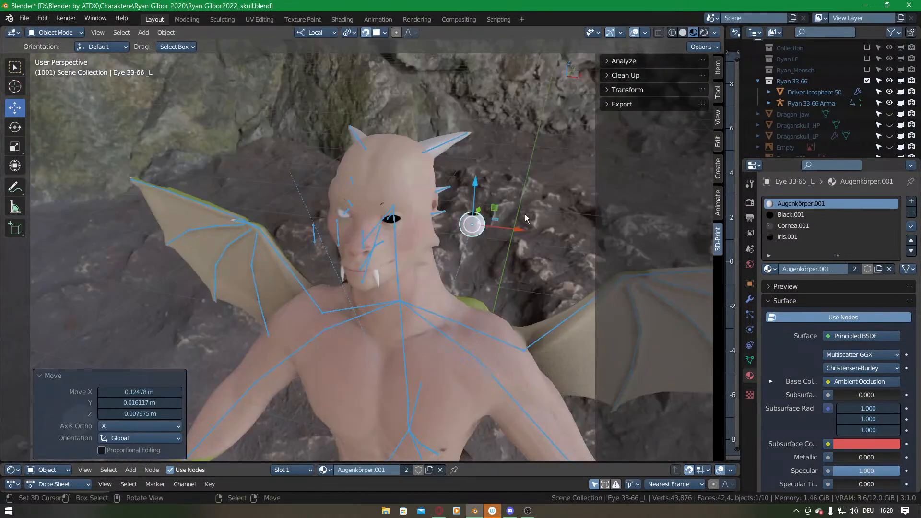
{"action": "key", "text": "ctrl+z"}
Move the Eye_CTRL bone of the Ryan 33-66 Arma rig in Pose Mode to redirect the eyes, and return to Object Mode.
{"action": "middle_click_drag", "start_coordinate": [493, 257], "coordinate": [437, 208]}
{"action": "right_click", "coordinate": [349, 149]}
{"action": "right_click", "coordinate": [349, 149]}
{"action": "key", "text": "ctrl+Tab"}
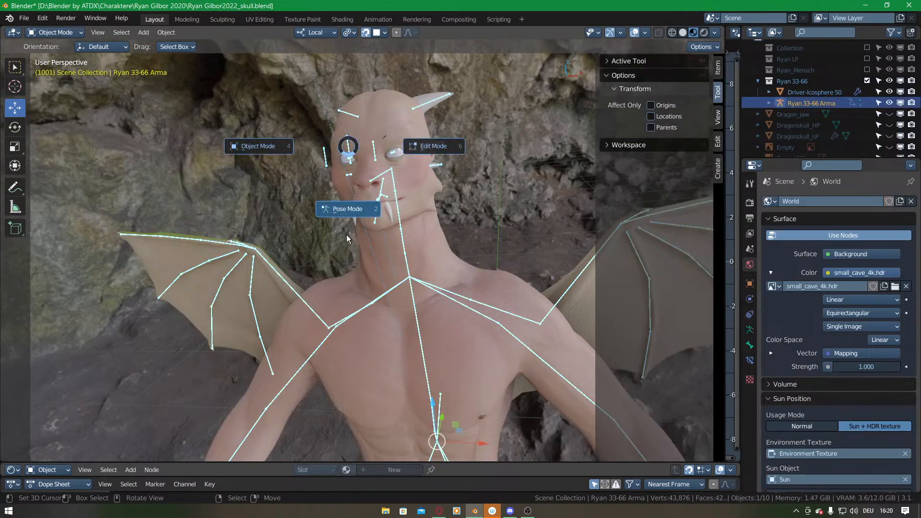
{"action": "left_click", "coordinate": [346, 211]}
{"action": "right_click", "coordinate": [354, 153]}
{"action": "key", "text": "g"}
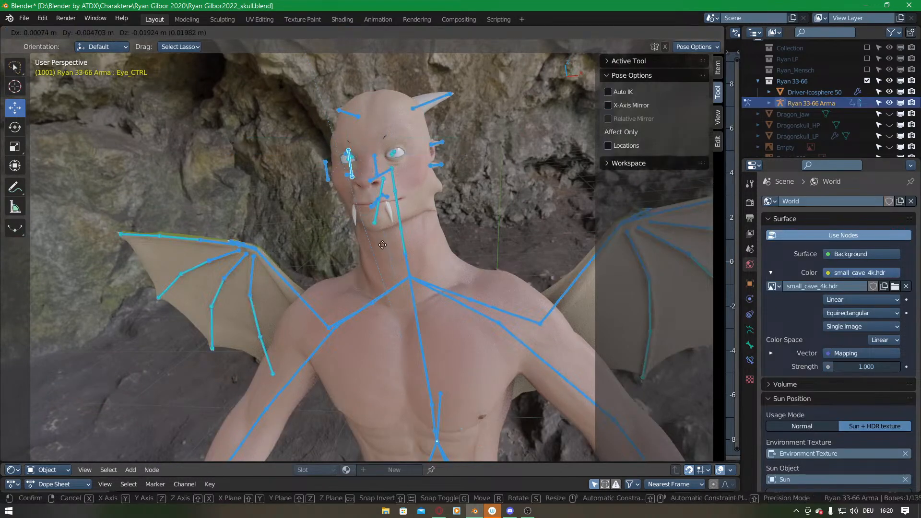
{"action": "left_click", "coordinate": [439, 220]}
{"action": "middle_click_drag", "start_coordinate": [439, 220], "coordinate": [338, 293]}
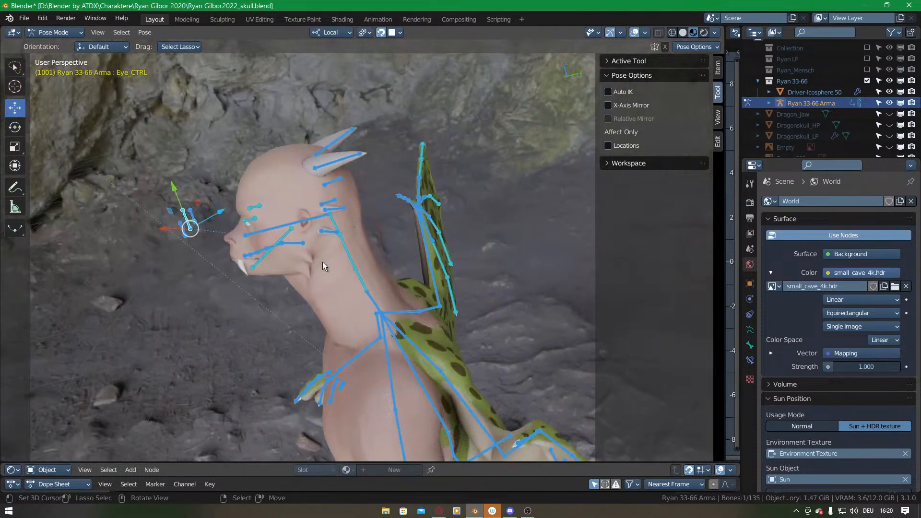
{"action": "middle_click_drag", "start_coordinate": [322, 262], "coordinate": [499, 249]}
{"action": "key", "text": "ctrl+Tab"}
Select the Driver-Icosphere 50 object beside the hand and display its transform and custom properties.
{"action": "middle_click_drag", "start_coordinate": [346, 250], "coordinate": [453, 306]}
{"action": "scroll", "coordinate": [395, 277], "scroll_direction": "up", "scroll_amount": 2}
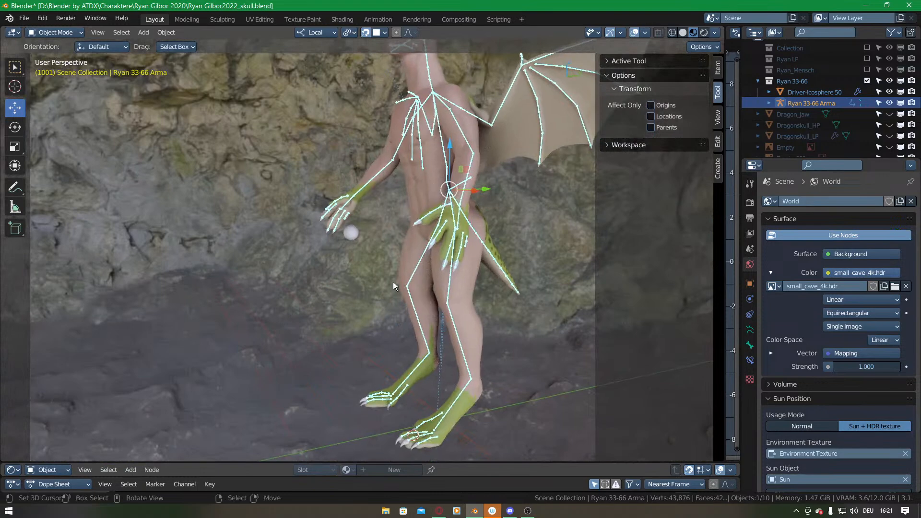
{"action": "left_click", "coordinate": [349, 236]}
{"action": "middle_click_drag", "start_coordinate": [388, 154], "coordinate": [470, 159]}
{"action": "left_click", "coordinate": [718, 68]}
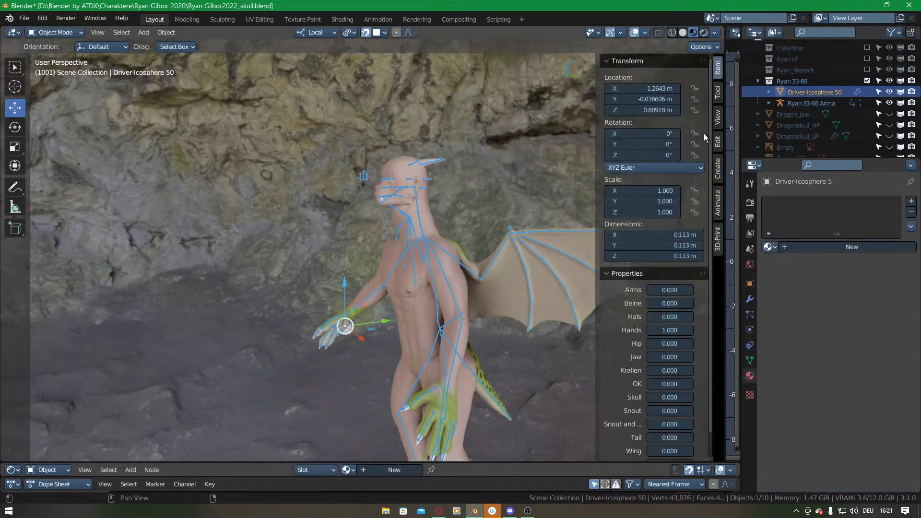
{"action": "middle_click_drag", "start_coordinate": [462, 314], "coordinate": [595, 311]}
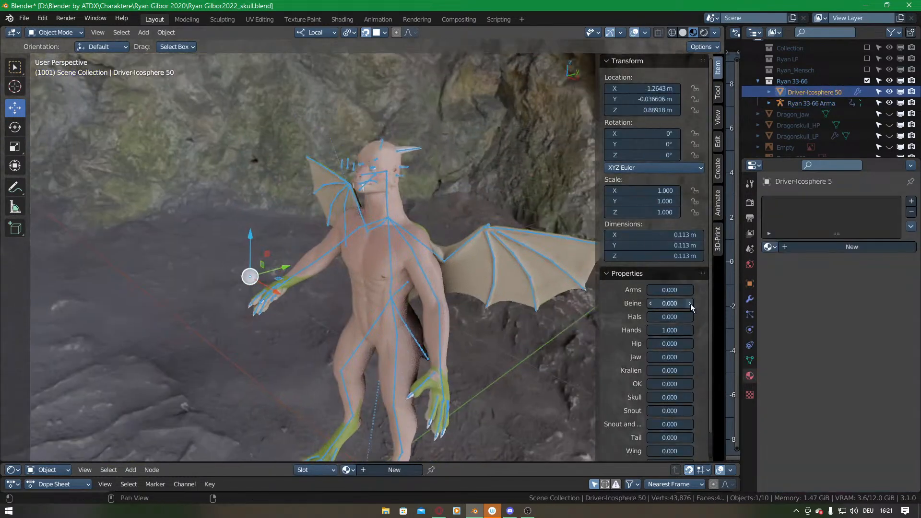
Try adjusting the driver's Snout property with the character's face in close view.
{"action": "scroll", "coordinate": [672, 307], "scroll_direction": "down", "scroll_amount": 2}
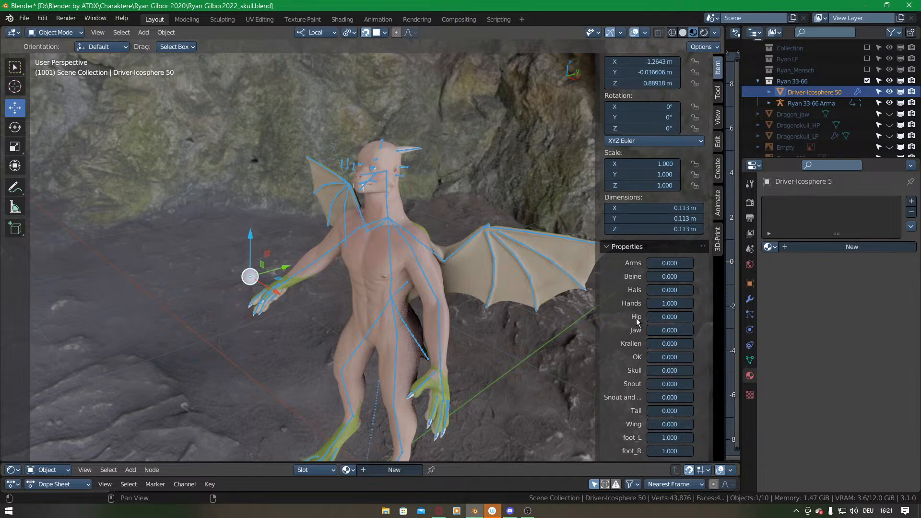
{"action": "scroll", "coordinate": [425, 266], "scroll_direction": "up", "scroll_amount": 5}
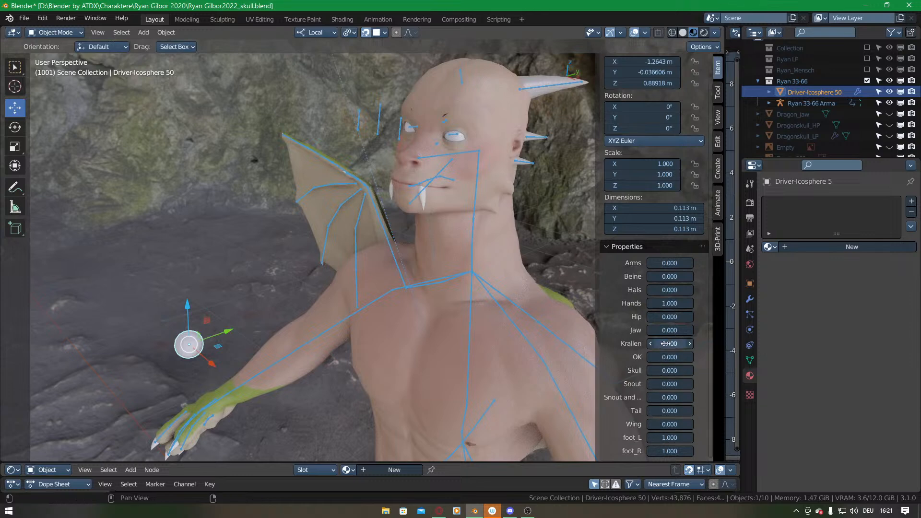
{"action": "left_click_drag", "start_coordinate": [670, 384], "coordinate": [638, 386]}
Select the left eye and move it about 0.061 m forward out of the head in the right side view.
{"action": "middle_click_drag", "start_coordinate": [430, 314], "coordinate": [391, 212]}
{"action": "left_click", "coordinate": [392, 212]}
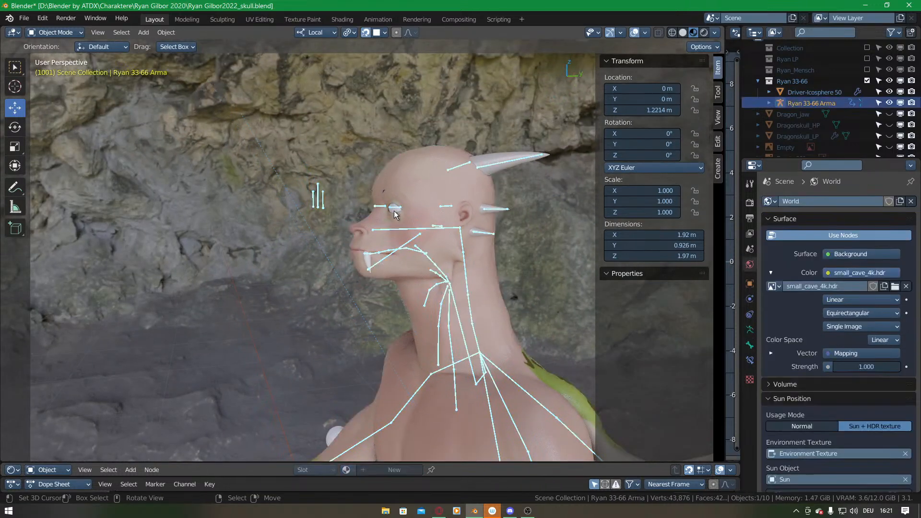
{"action": "left_click", "coordinate": [396, 212]}
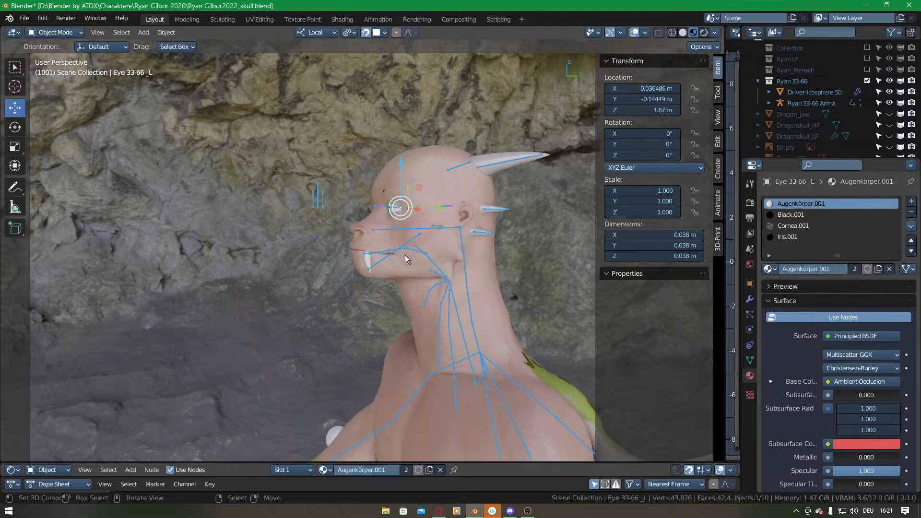
{"action": "key", "text": "KP_3"}
{"action": "scroll", "coordinate": [435, 250], "scroll_direction": "up", "scroll_amount": 3}
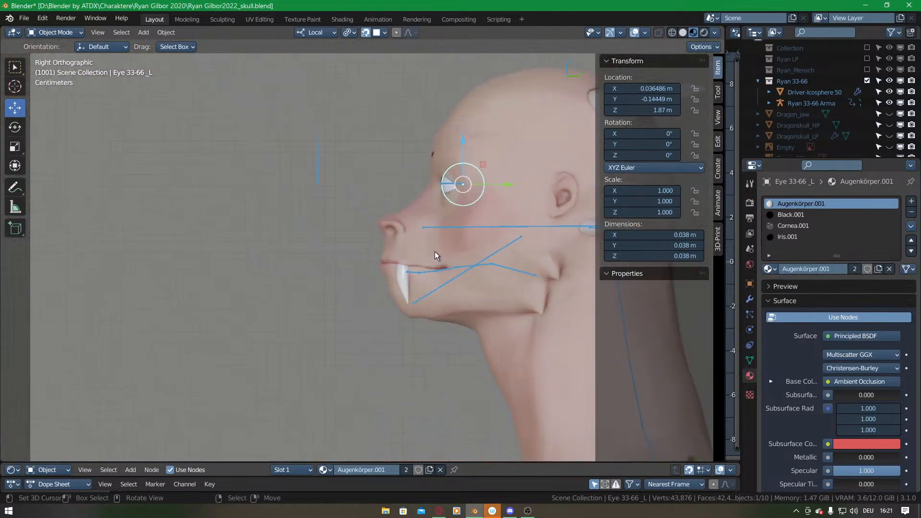
{"action": "key", "text": "r"}
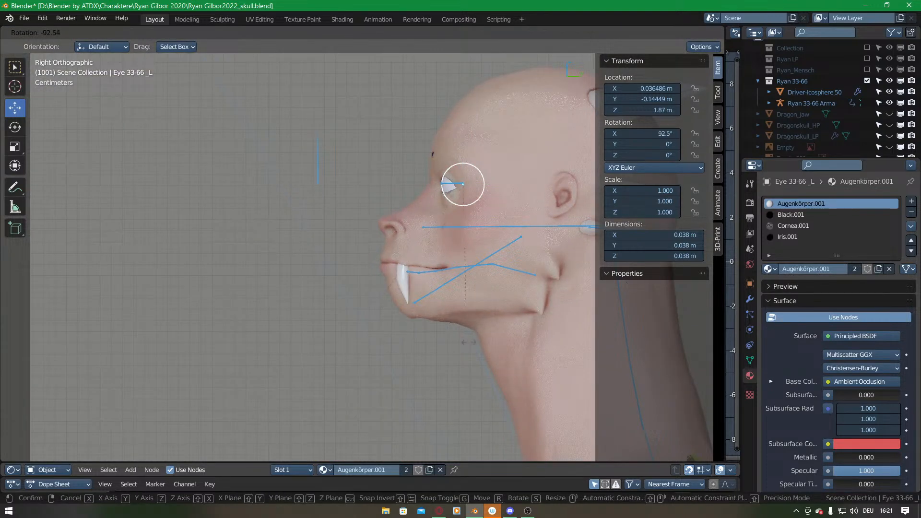
{"action": "key", "text": "Escape"}
{"action": "key", "text": "g"}
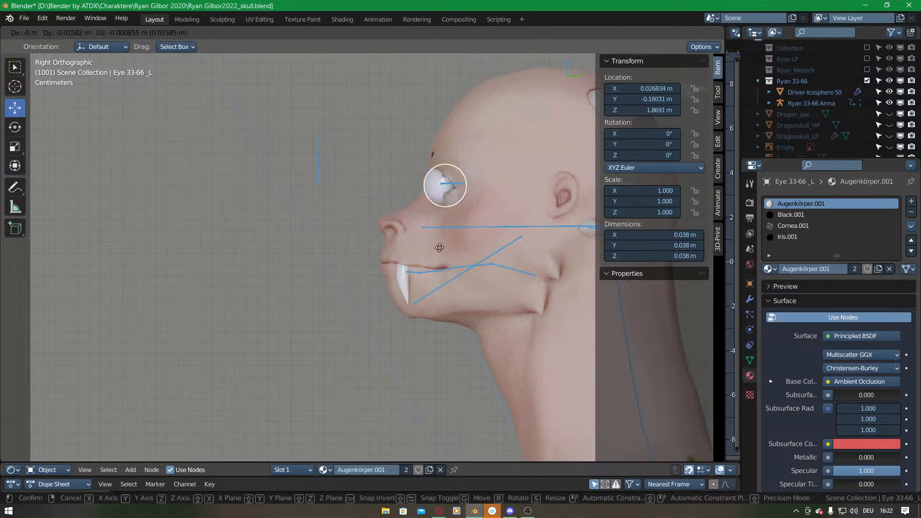
{"action": "left_click", "coordinate": [414, 240]}
Try rotating the left eye while it sits outside the head, from the right side and from a perspective view.
{"action": "key", "text": "r"}
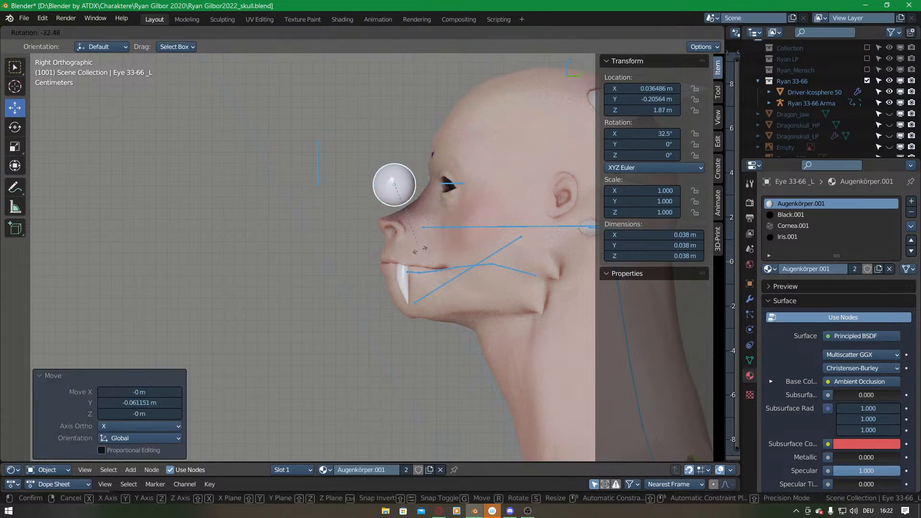
{"action": "right_click", "coordinate": [421, 249]}
{"action": "middle_click_drag", "start_coordinate": [404, 192], "coordinate": [407, 331]}
{"action": "key", "text": "r"}
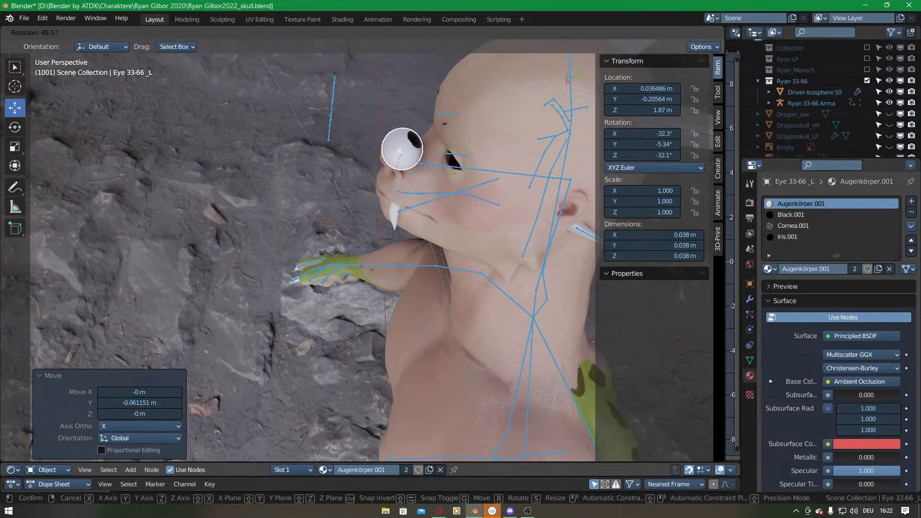
{"action": "right_click", "coordinate": [465, 166]}
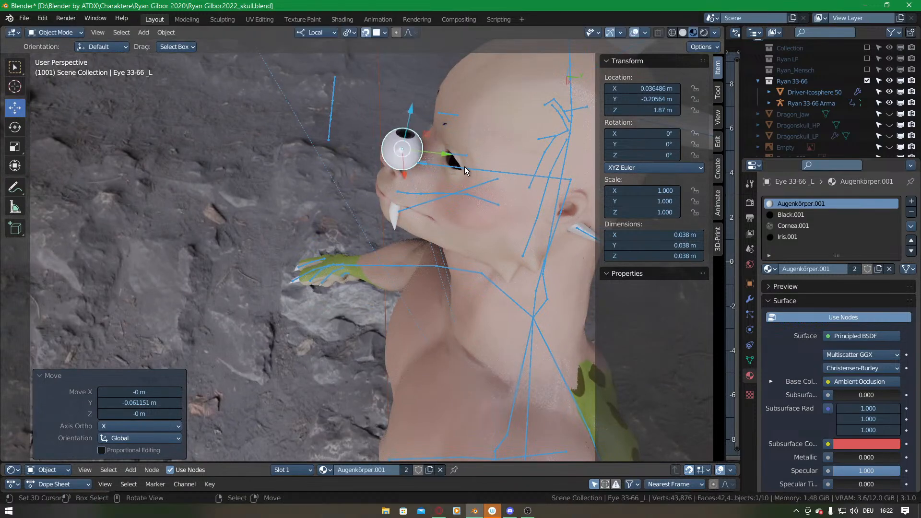
Undo the left eye's forward move out of the head.
{"action": "key", "text": "ctrl+z"}
{"action": "key", "text": "ctrl+z"}
{"action": "middle_click_drag", "start_coordinate": [440, 262], "coordinate": [445, 169]}
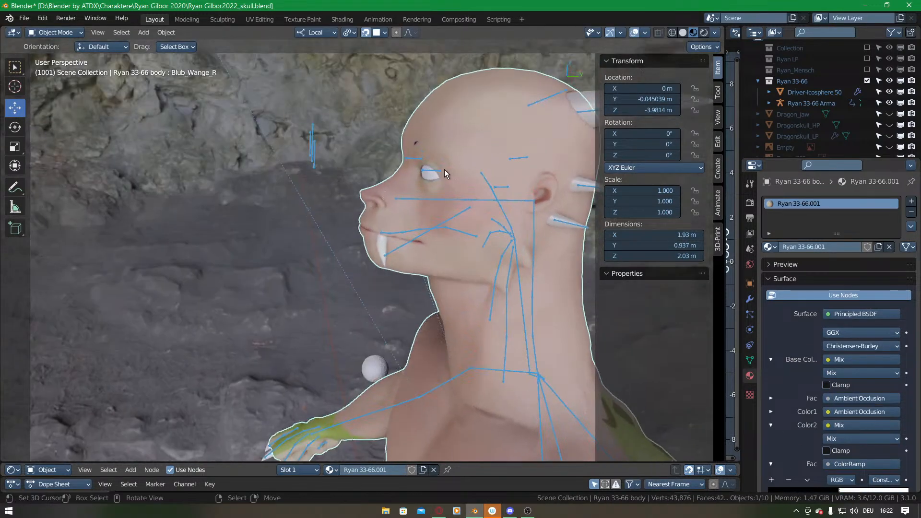
Try rotating the Kopf bone of the Ryan 33-66 Arma rig in Pose Mode, including with free rotation.
{"action": "right_click", "coordinate": [430, 199]}
{"action": "key", "text": "Tab"}
{"action": "left_click", "coordinate": [420, 280]}
{"action": "right_click", "coordinate": [430, 198]}
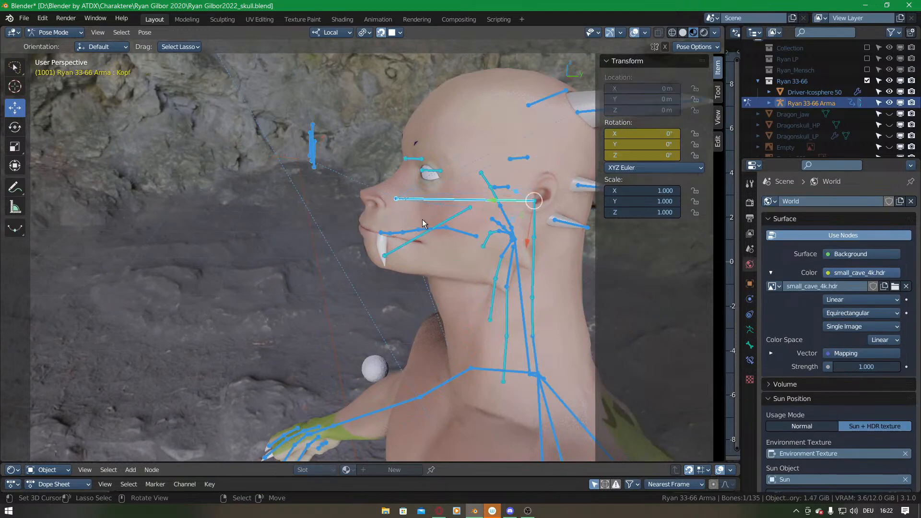
{"action": "key", "text": "r"}
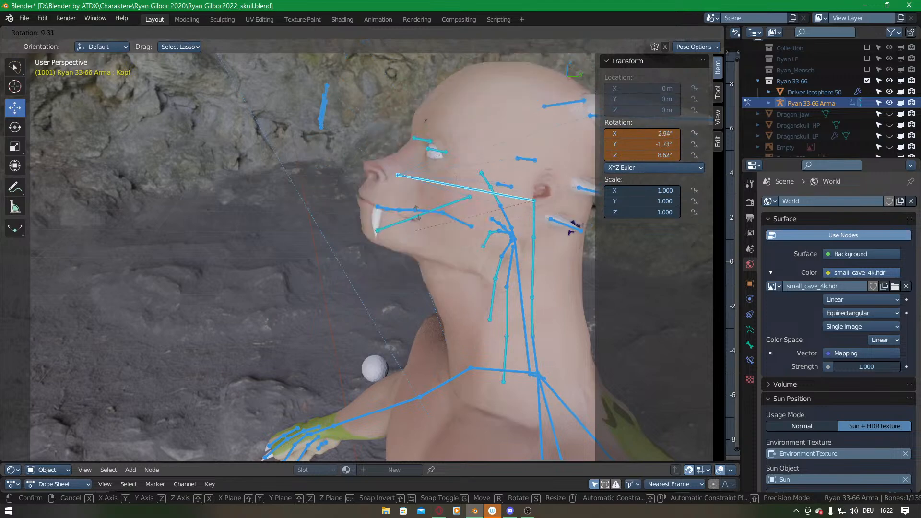
{"action": "right_click", "coordinate": [422, 228]}
{"action": "key", "text": "r"}
{"action": "key", "text": "r"}
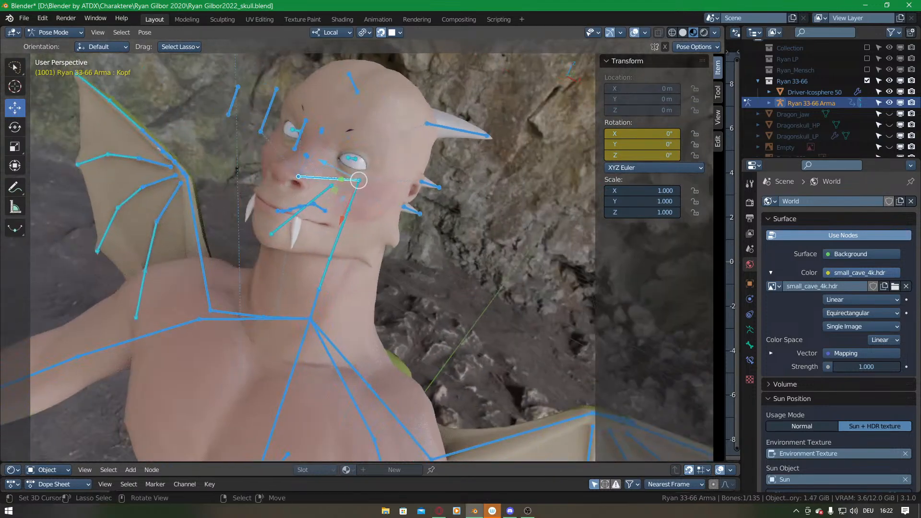
{"action": "right_click", "coordinate": [394, 241]}
{"action": "middle_click_drag", "start_coordinate": [394, 240], "coordinate": [367, 202]}
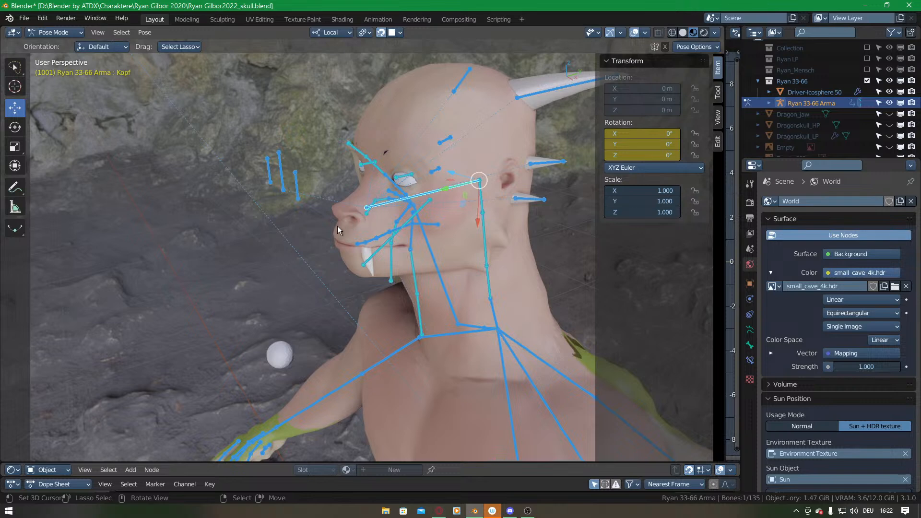
Examine the Eye_L bone's weights on the left eye in Weight Paint mode with the rig also selected, and return to Object Mode.
{"action": "left_click", "coordinate": [405, 180]}
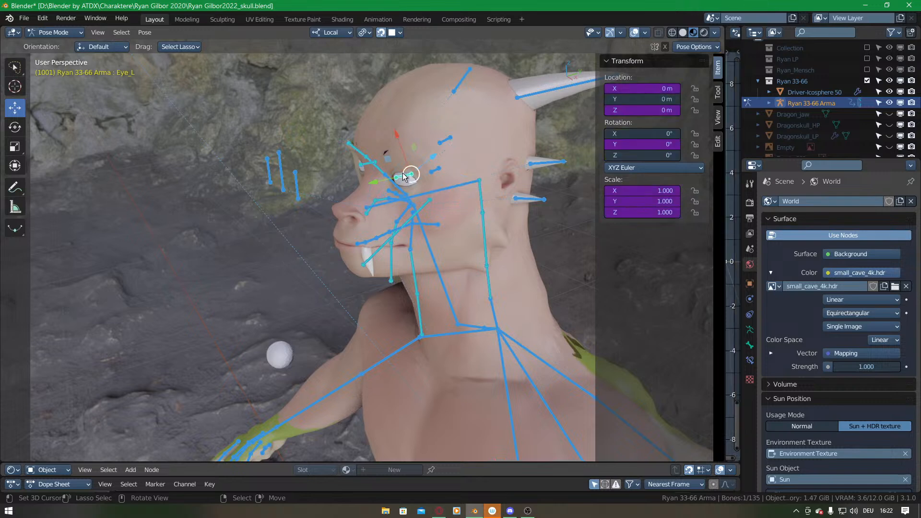
{"action": "key", "text": "ctrl+Tab"}
{"action": "left_click", "coordinate": [407, 183]}
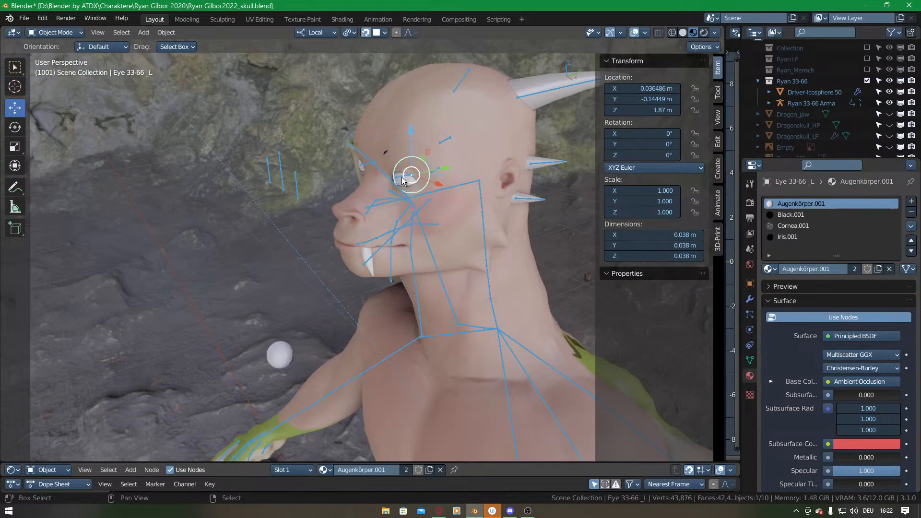
{"action": "left_click", "coordinate": [404, 181]}
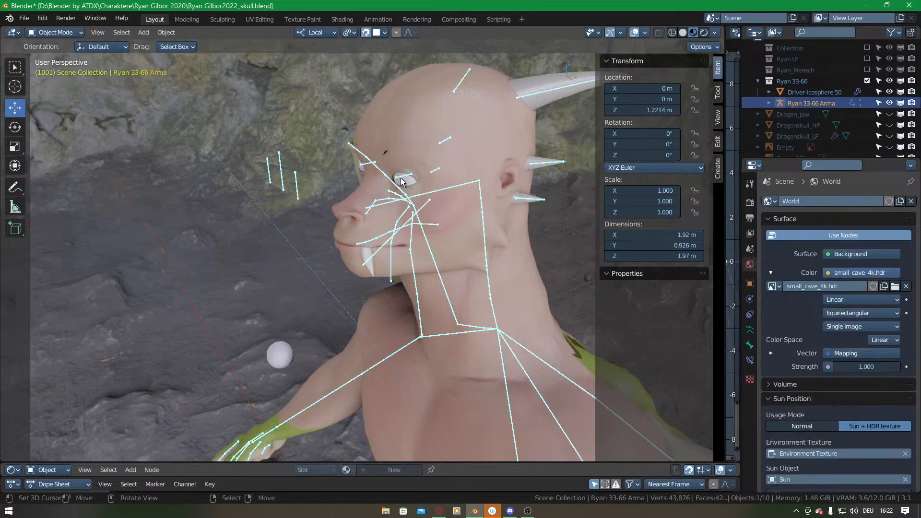
{"action": "left_click", "coordinate": [406, 182], "text": "shift"}
{"action": "key", "text": "ctrl+Tab"}
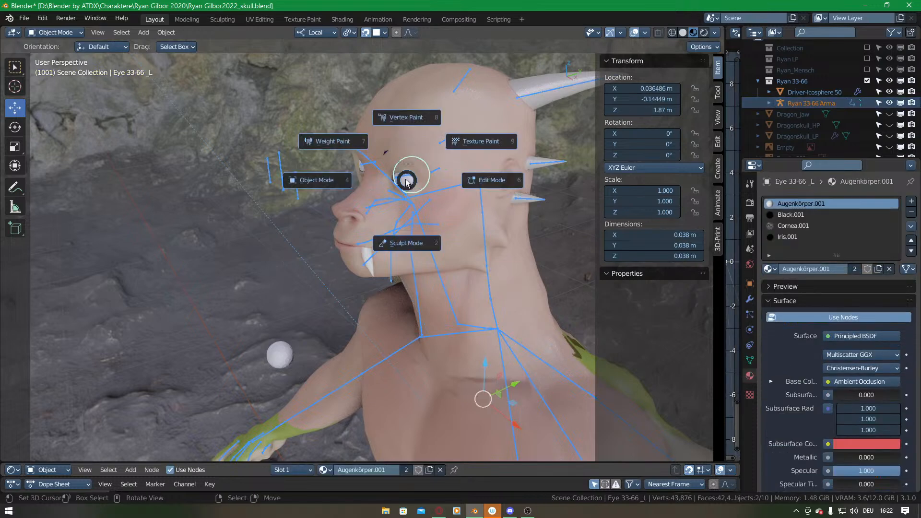
{"action": "left_click", "coordinate": [398, 167]}
{"action": "left_click_drag", "start_coordinate": [405, 179], "coordinate": [406, 179], "text": "ctrl"}
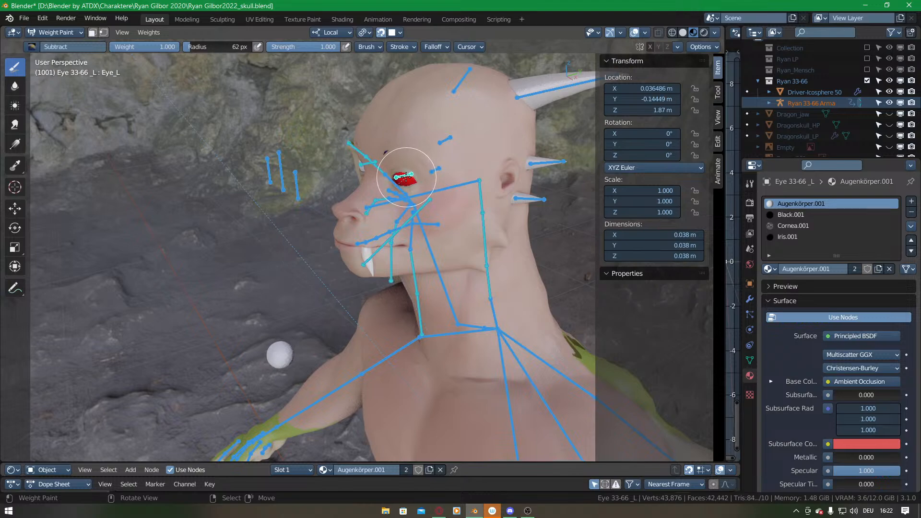
{"action": "middle_click_drag", "start_coordinate": [364, 215], "coordinate": [390, 156]}
{"action": "middle_click_drag", "start_coordinate": [369, 206], "coordinate": [331, 242]}
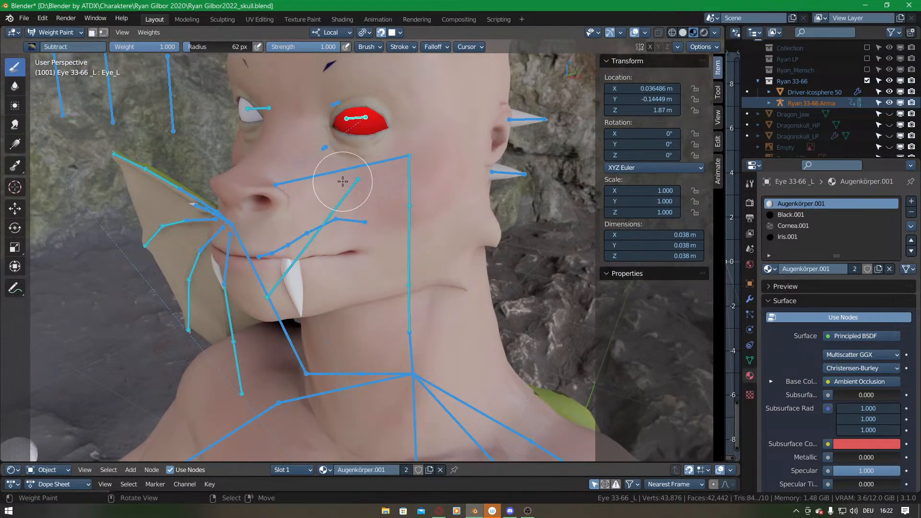
{"action": "key", "text": "ctrl+Tab"}
{"action": "left_click", "coordinate": [280, 180]}
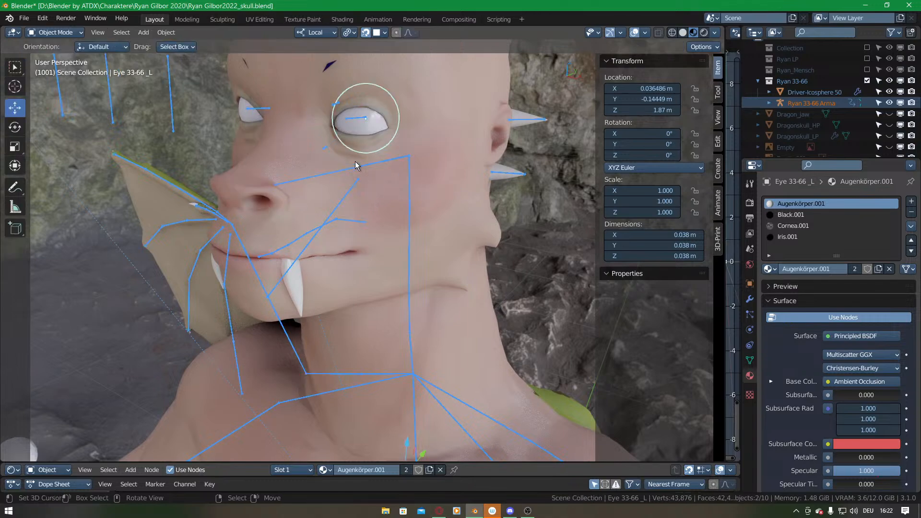
Select only the left eye of the character and frame it from the right side.
{"action": "scroll", "coordinate": [356, 166], "scroll_direction": "down", "scroll_amount": 10}
{"action": "scroll", "coordinate": [356, 165], "scroll_direction": "up", "scroll_amount": 2}
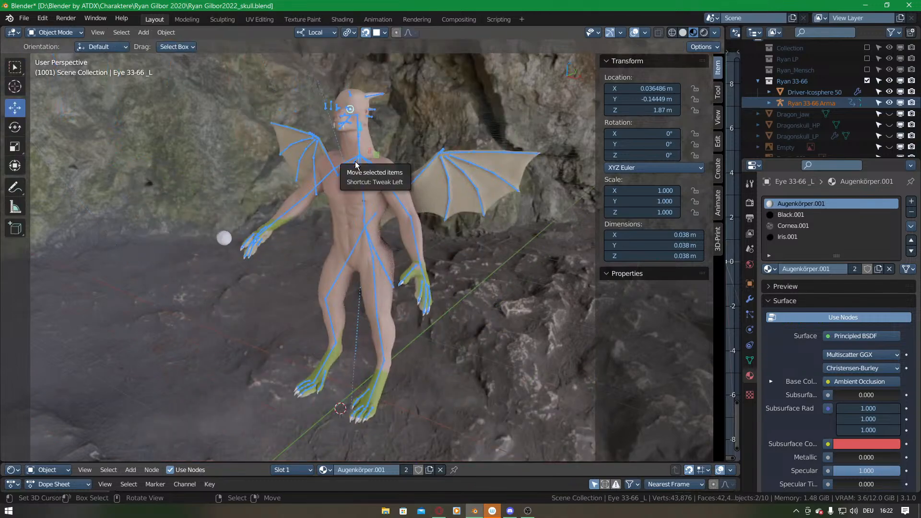
{"action": "left_click", "coordinate": [351, 112]}
{"action": "left_click", "coordinate": [350, 111]}
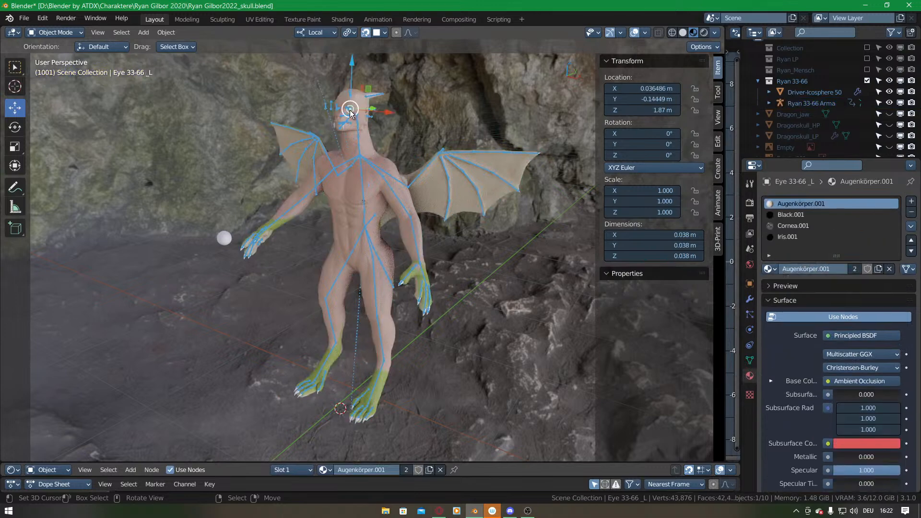
{"action": "key", "text": "KP_Decimal"}
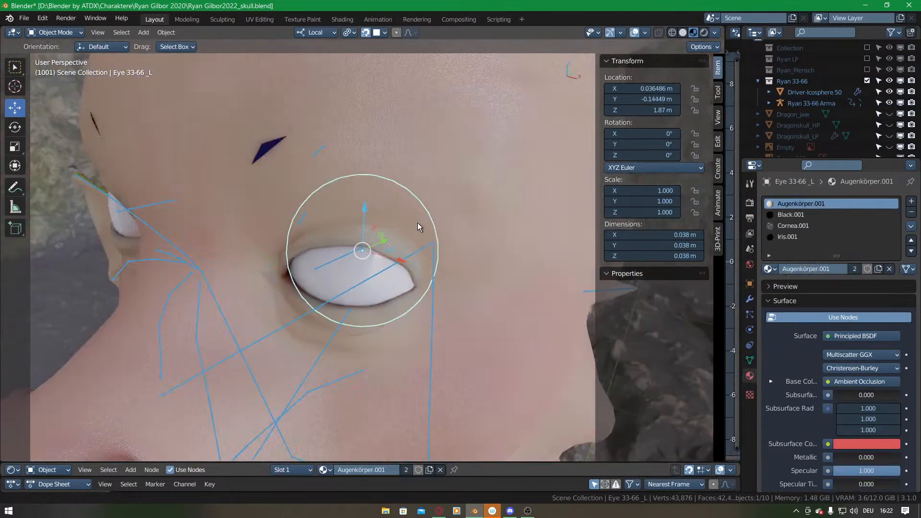
{"action": "scroll", "coordinate": [417, 222], "scroll_direction": "down", "scroll_amount": 4}
{"action": "middle_click_drag", "start_coordinate": [418, 222], "coordinate": [295, 254]}
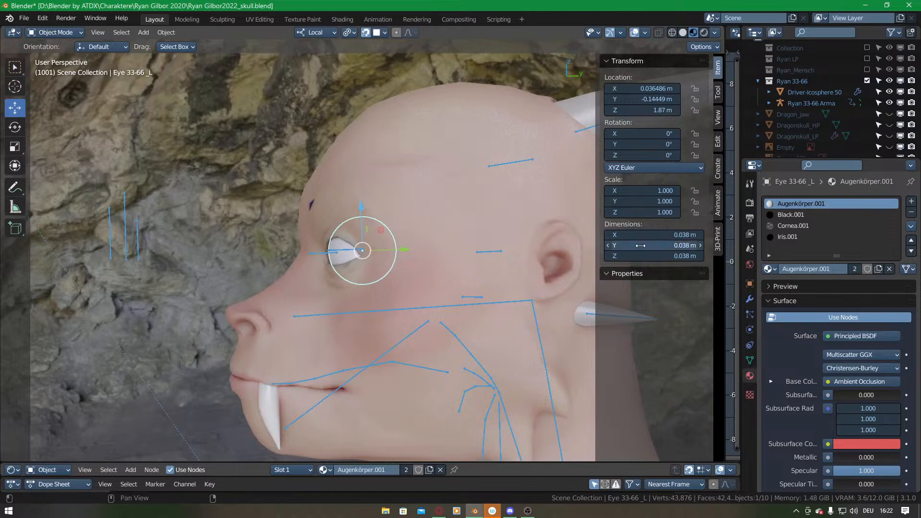
{"action": "middle_click_drag", "start_coordinate": [352, 271], "coordinate": [329, 292]}
Try rotating the left eye and moving it forward out of the head in the right orthographic view.
{"action": "key", "text": "r"}
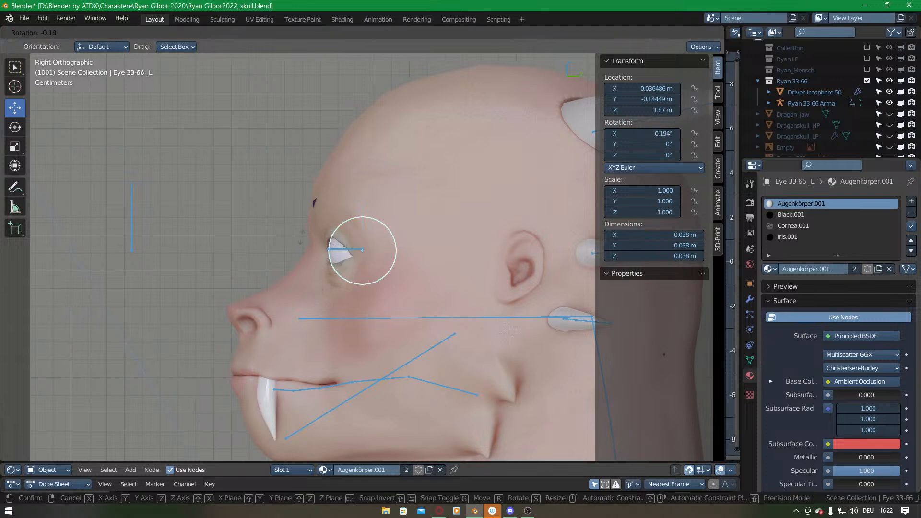
{"action": "key", "text": "Escape"}
{"action": "key", "text": "g"}
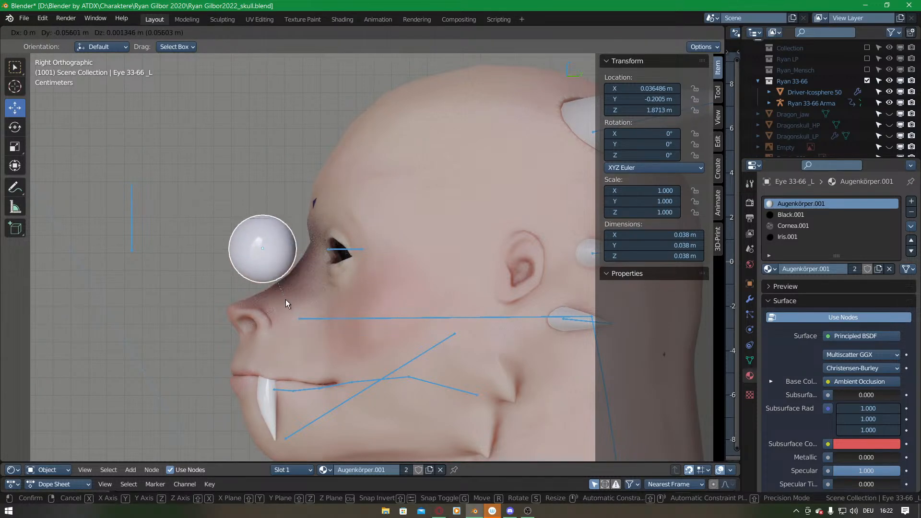
{"action": "key", "text": "Escape"}
Turn off snapping and rotate the left eye to exactly 90° around X.
{"action": "left_click", "coordinate": [366, 32]}
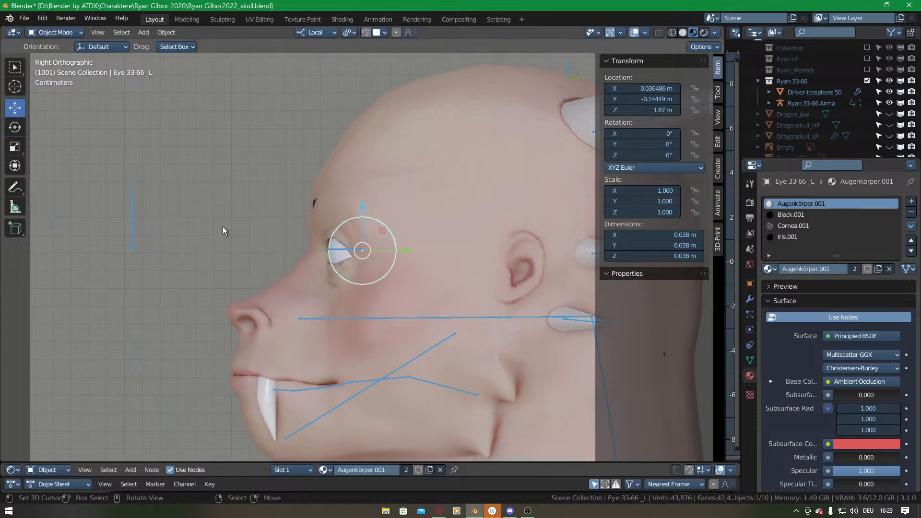
{"action": "key", "text": "r"}
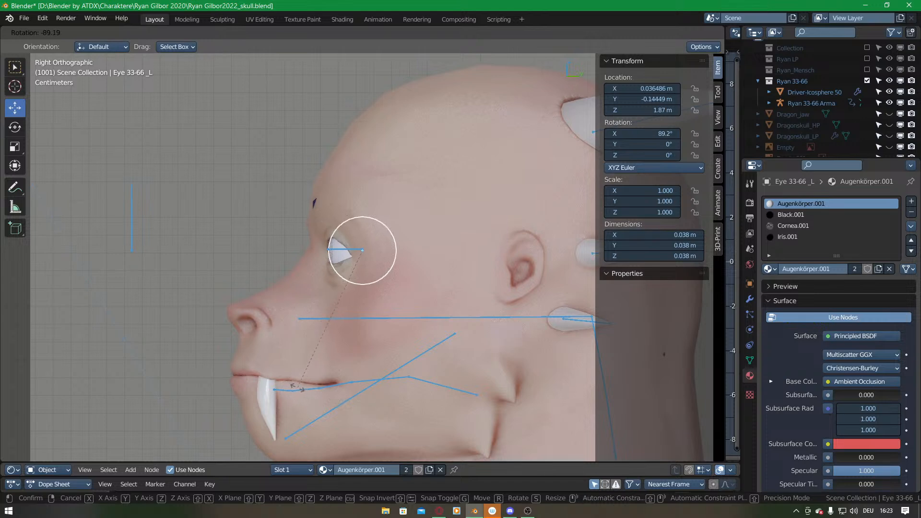
{"action": "left_click", "coordinate": [321, 375]}
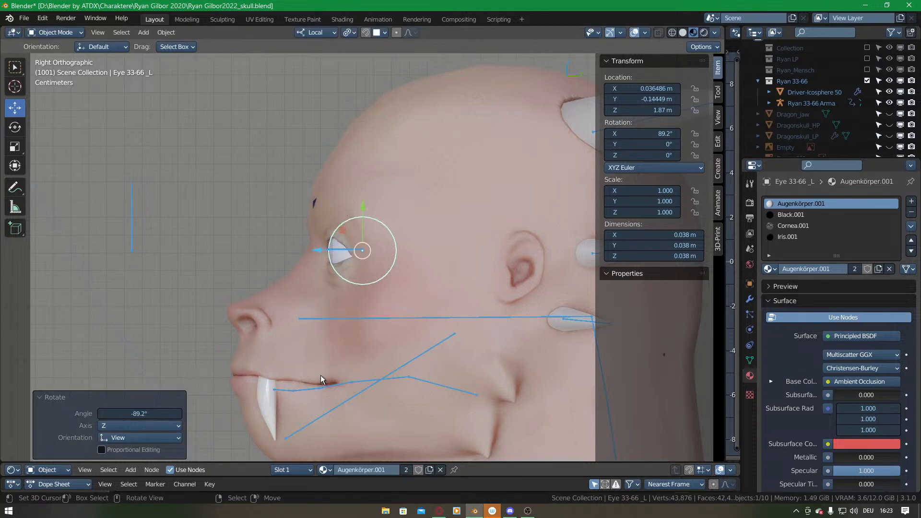
{"action": "left_click", "coordinate": [643, 133]}
{"action": "type", "text": "90"}
{"action": "key", "text": "Return"}
Select the right eye and set its X rotation to 90°.
{"action": "middle_click_drag", "start_coordinate": [240, 244], "coordinate": [217, 254]}
{"action": "left_click", "coordinate": [217, 254]}
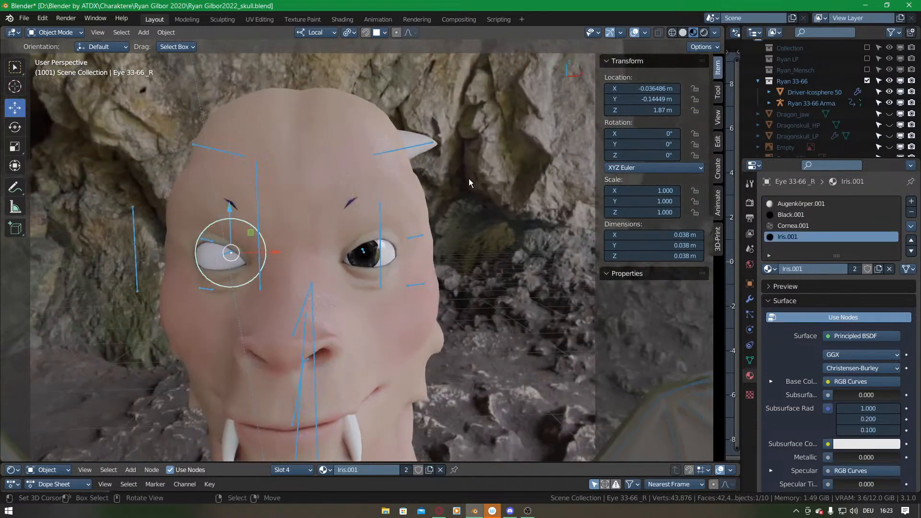
{"action": "left_click", "coordinate": [643, 133]}
{"action": "type", "text": "90"}
{"action": "key", "text": "Return"}
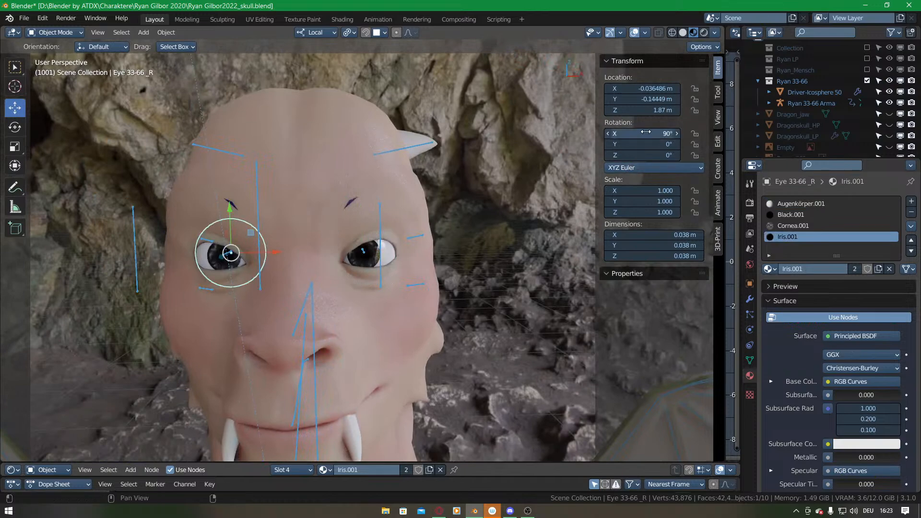
Test the gaze of both eyes by trial-moving the rig's Eye_CTRL bone in Pose Mode and cancelling the move.
{"action": "scroll", "coordinate": [433, 238], "scroll_direction": "down", "scroll_amount": 3}
{"action": "middle_click_drag", "start_coordinate": [456, 260], "coordinate": [376, 316]}
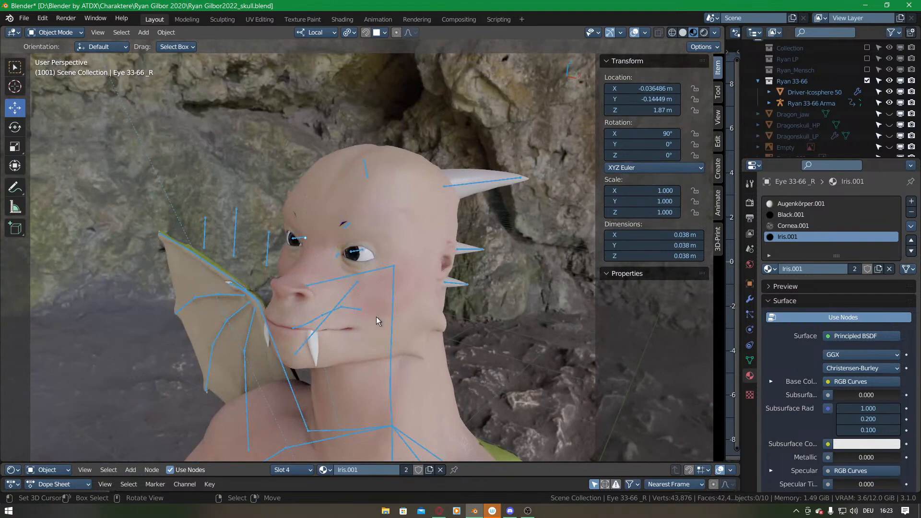
{"action": "middle_click_drag", "start_coordinate": [402, 296], "coordinate": [483, 269]}
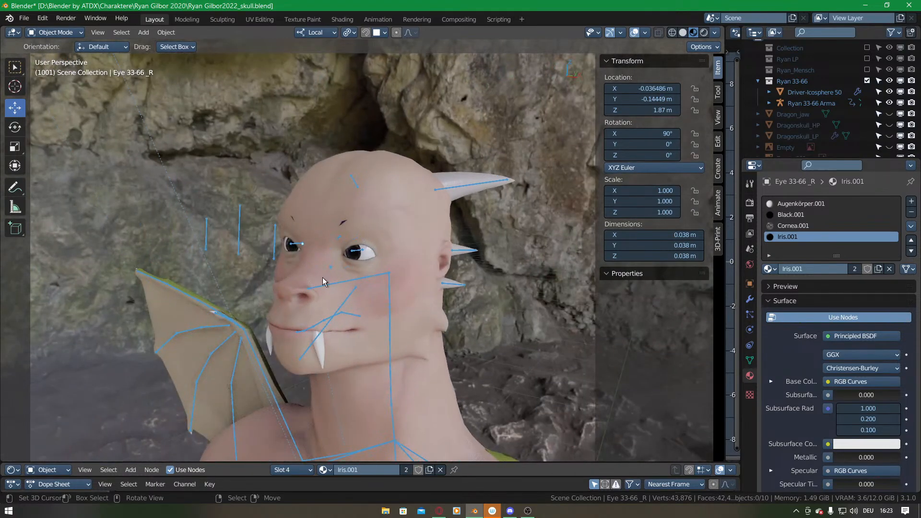
{"action": "key", "text": "shift+s"}
{"action": "key", "text": "Escape"}
{"action": "left_click", "coordinate": [249, 233]}
{"action": "key", "text": "ctrl+Tab"}
{"action": "left_click", "coordinate": [243, 275]}
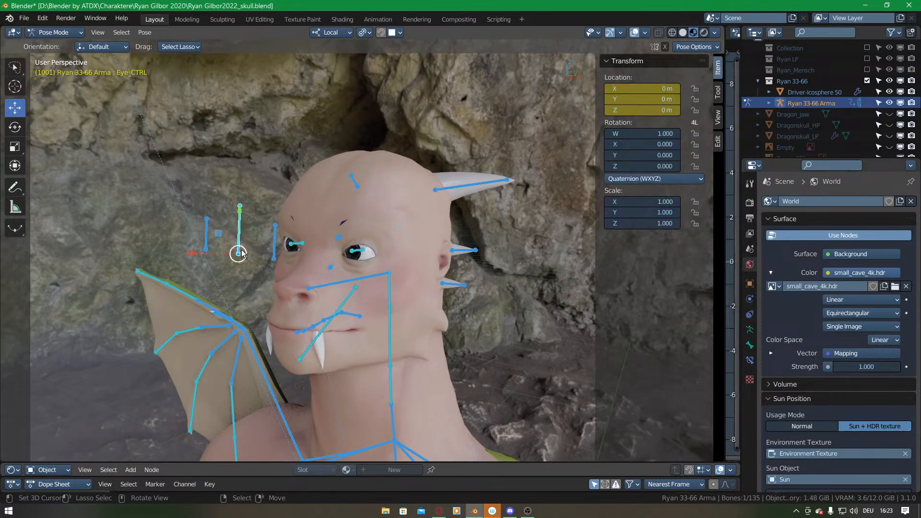
{"action": "key", "text": "g"}
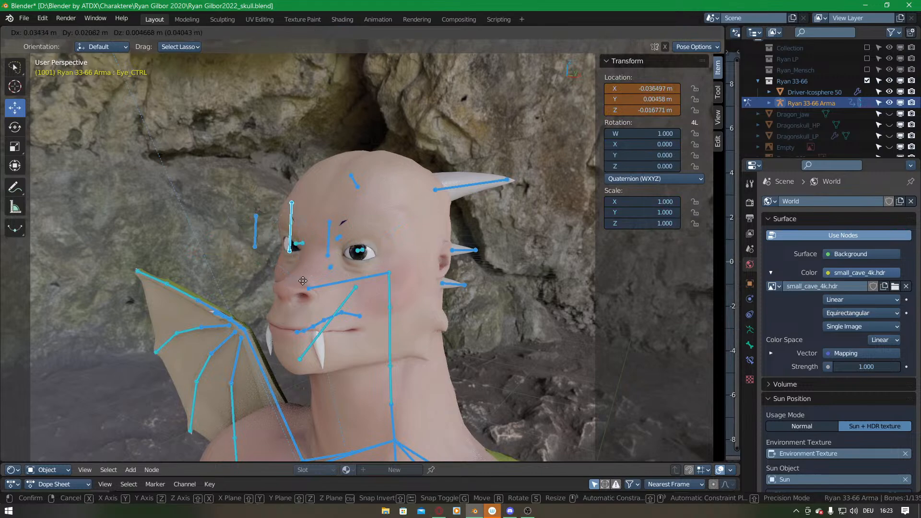
{"action": "key", "text": "Escape"}
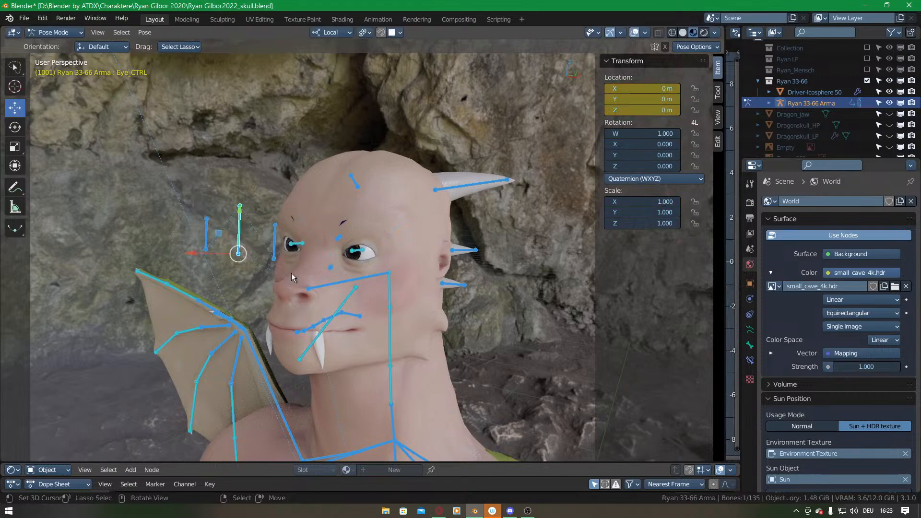
Switch the viewport to solid shading and exclude the Ryan 33-66 collection from the view layer.
{"action": "middle_click_drag", "start_coordinate": [384, 283], "coordinate": [375, 333]}
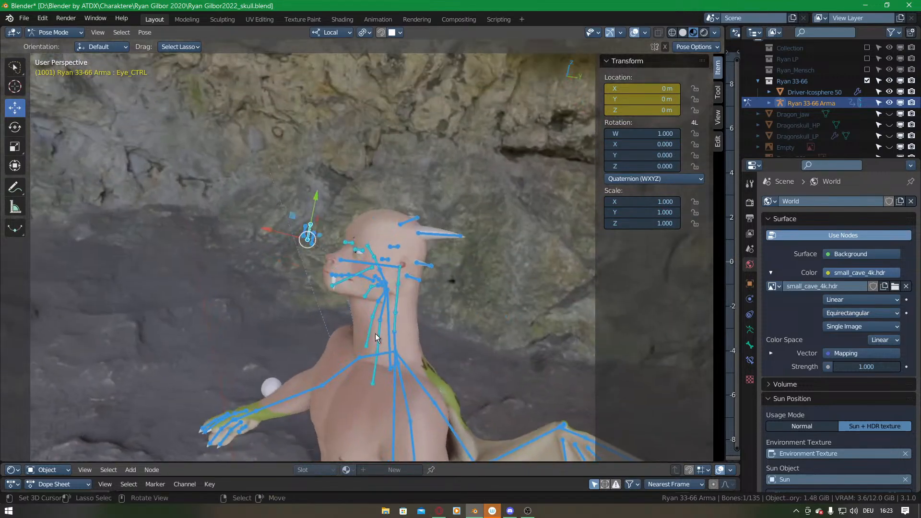
{"action": "left_click", "coordinate": [683, 32]}
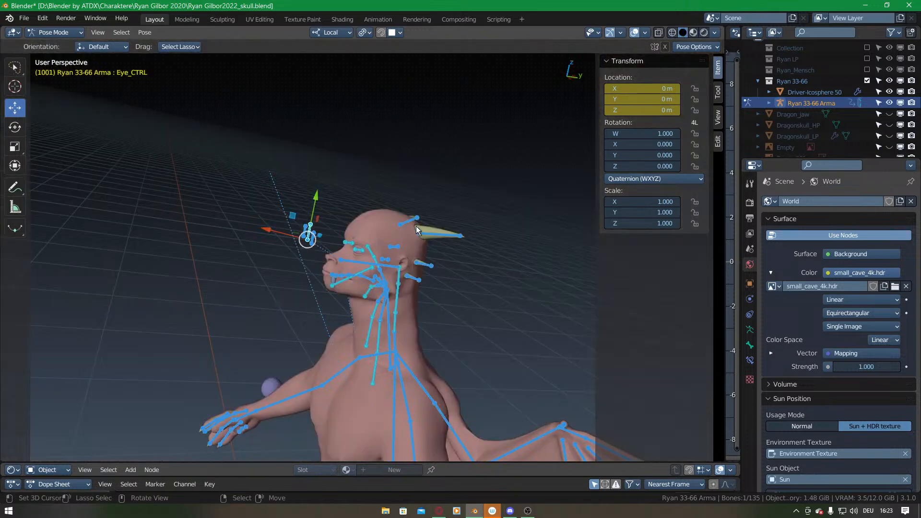
{"action": "left_click", "coordinate": [866, 81]}
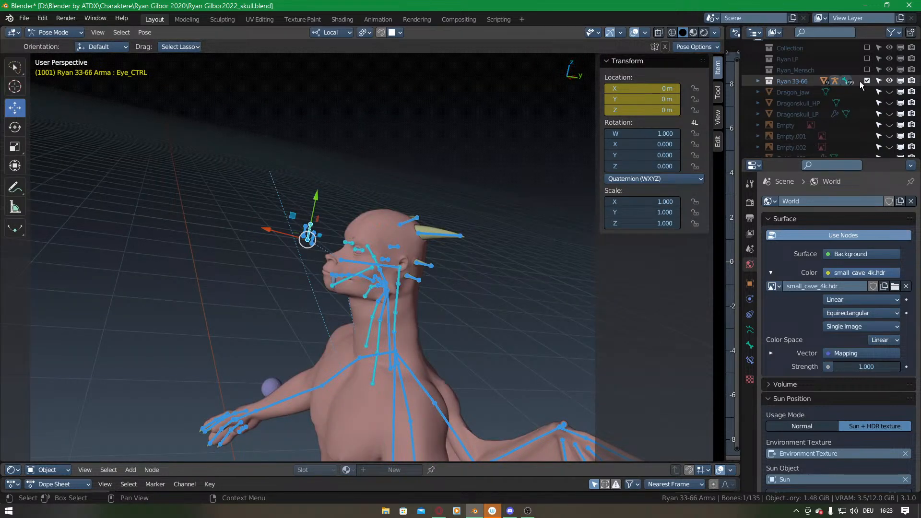
{"action": "scroll", "coordinate": [816, 96], "scroll_direction": "down", "scroll_amount": 1}
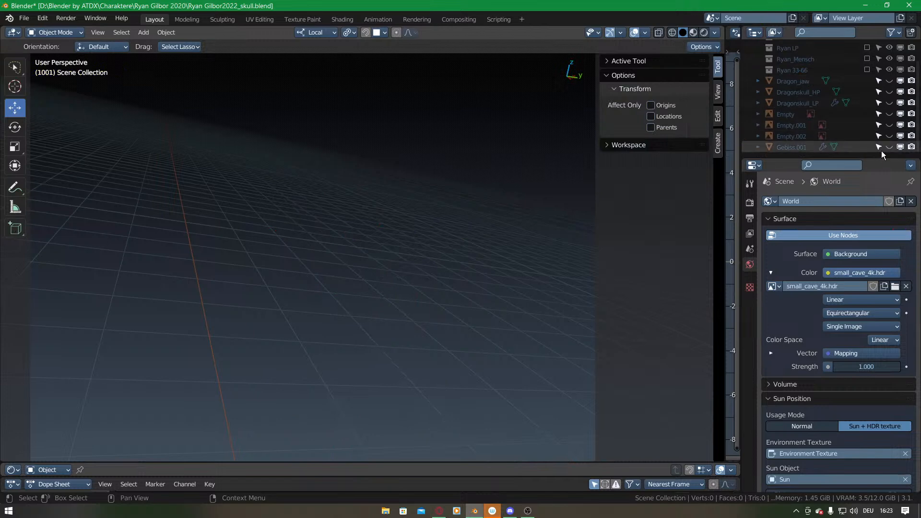
Unhide the Dragonskull_HP and Dragonskull_LP objects, select both and frame them in the viewport.
{"action": "left_click", "coordinate": [889, 102]}
{"action": "left_click", "coordinate": [889, 92]}
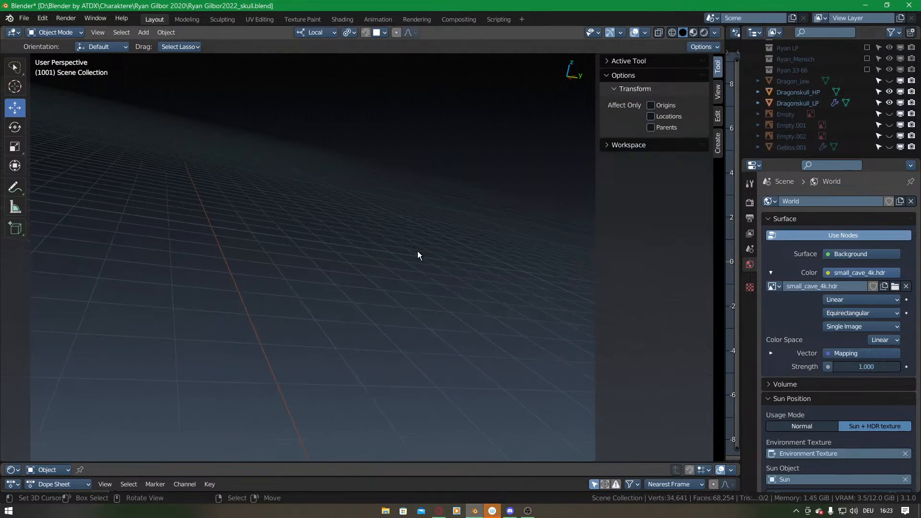
{"action": "key", "text": "a"}
{"action": "key", "text": "KP_Decimal"}
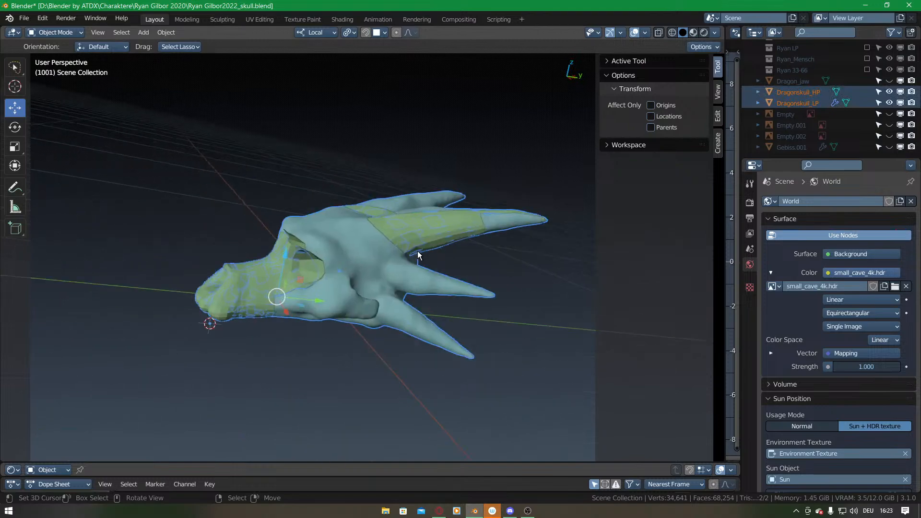
Select Dragonskull_LP and switch it to Edit Mode.
{"action": "left_click", "coordinate": [426, 221]}
{"action": "key", "text": "ctrl+Tab"}
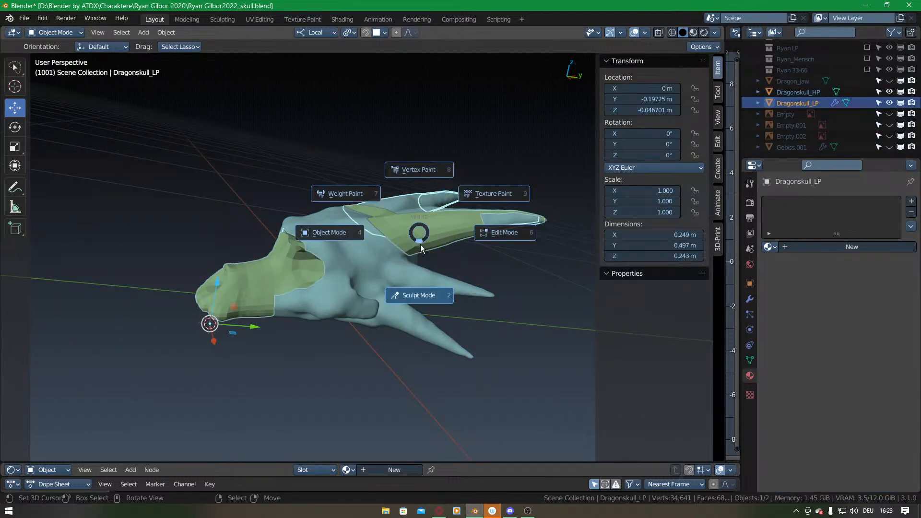
{"action": "left_click", "coordinate": [499, 232]}
Reposition vertices along the lower border of the upper horn's mesh patch and fill the open spot there with a face.
{"action": "scroll", "coordinate": [503, 232], "scroll_direction": "up", "scroll_amount": 5}
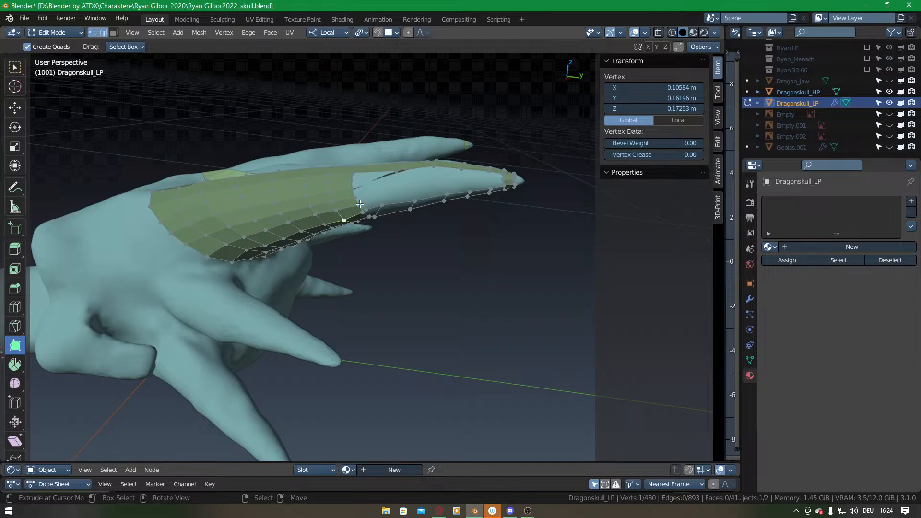
{"action": "middle_click_drag", "start_coordinate": [361, 204], "coordinate": [416, 303]}
{"action": "scroll", "coordinate": [416, 303], "scroll_direction": "up", "scroll_amount": 5}
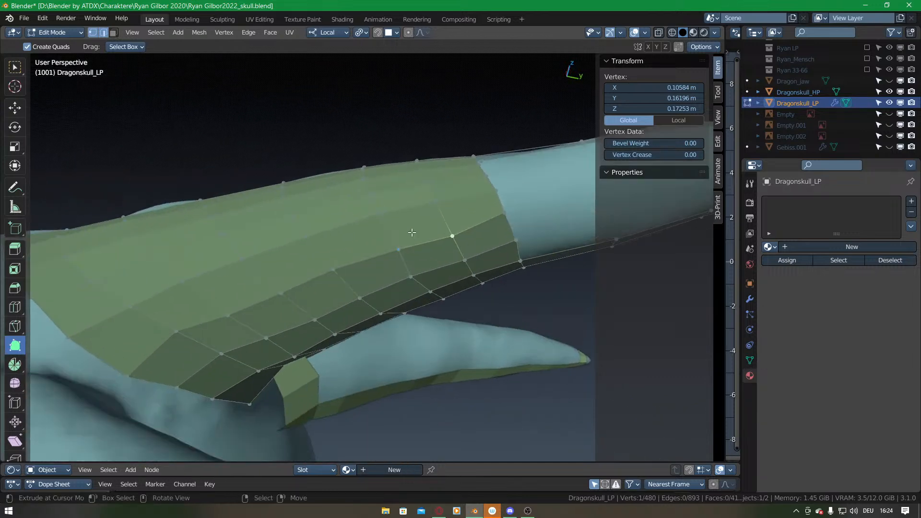
{"action": "middle_click_drag", "start_coordinate": [414, 262], "coordinate": [473, 284]}
{"action": "left_click_drag", "start_coordinate": [485, 273], "coordinate": [479, 306]}
{"action": "right_click", "coordinate": [461, 280]}
{"action": "key", "text": "f"}
{"action": "middle_click_drag", "start_coordinate": [452, 327], "coordinate": [449, 191]}
{"action": "left_click_drag", "start_coordinate": [458, 177], "coordinate": [465, 197]}
{"action": "middle_click_drag", "start_coordinate": [465, 198], "coordinate": [432, 269]}
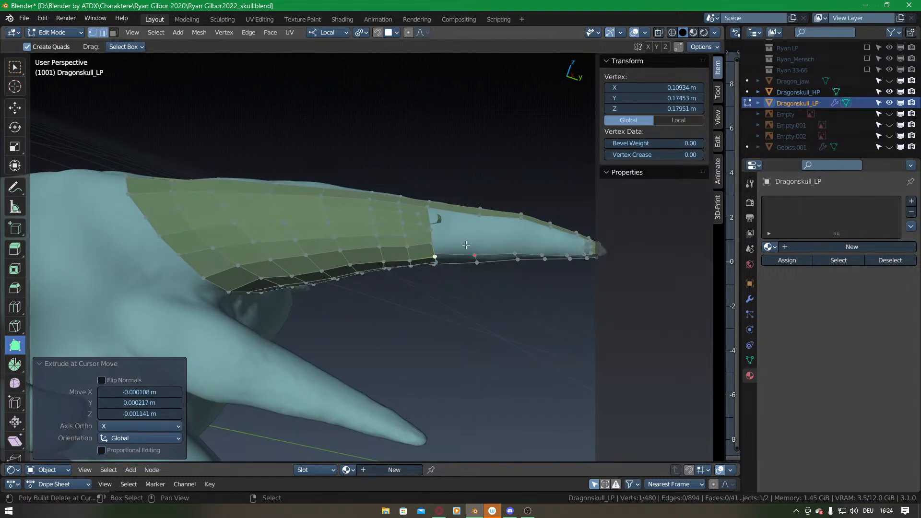
{"action": "middle_click_drag", "start_coordinate": [440, 259], "coordinate": [445, 247]}
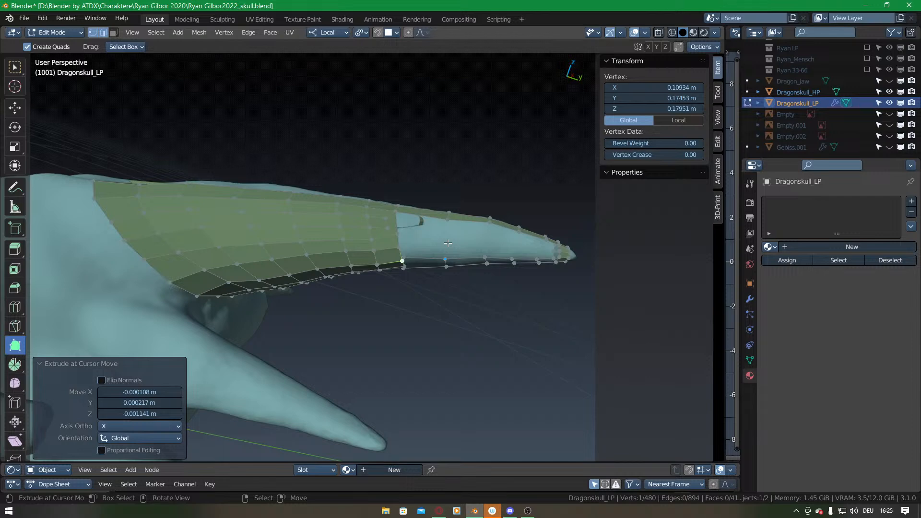
Extend the horn's side patch toward the tip with new Poly Build quads and fill the adjoining gap.
{"action": "middle_click_drag", "start_coordinate": [436, 197], "coordinate": [380, 273]}
{"action": "mouse_move", "coordinate": [266, 230]}
{"action": "middle_mouse_down"}
{"action": "mouse_move", "coordinate": [264, 211]}
{"action": "mouse_move", "coordinate": [284, 204]}
{"action": "mouse_move", "coordinate": [278, 192]}
{"action": "mouse_move", "coordinate": [279, 213]}
{"action": "middle_mouse_up"}
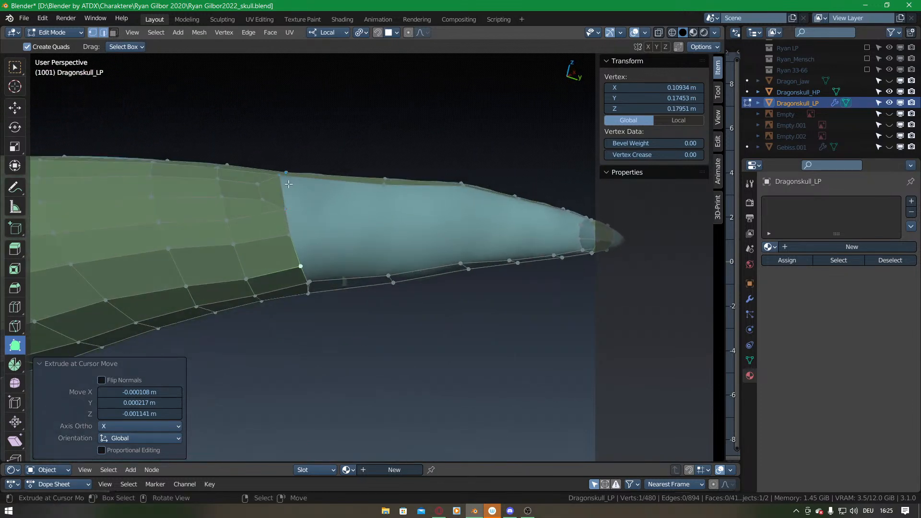
{"action": "left_click_drag", "start_coordinate": [329, 180], "coordinate": [370, 199], "text": "ctrl"}
{"action": "key", "text": "ctrl+z"}
{"action": "left_click_drag", "start_coordinate": [281, 177], "coordinate": [379, 257], "text": "ctrl"}
{"action": "left_click_drag", "start_coordinate": [372, 226], "coordinate": [380, 226]}
{"action": "middle_click_drag", "start_coordinate": [367, 250], "coordinate": [348, 192]}
{"action": "left_click_drag", "start_coordinate": [290, 179], "coordinate": [375, 196], "text": "ctrl"}
{"action": "right_click", "coordinate": [290, 212]}
{"action": "key", "text": "f"}
{"action": "middle_click_drag", "start_coordinate": [347, 174], "coordinate": [340, 151]}
{"action": "middle_click_drag", "start_coordinate": [340, 152], "coordinate": [361, 271]}
Turn on snapping and build the next side quads toward the horn tip, placing their vertices on the sculpt.
{"action": "left_click", "coordinate": [378, 33]}
{"action": "left_click", "coordinate": [355, 181], "text": "ctrl"}
{"action": "left_click_drag", "start_coordinate": [354, 241], "coordinate": [364, 254]}
{"action": "middle_click_drag", "start_coordinate": [364, 256], "coordinate": [368, 373]}
{"action": "left_click_drag", "start_coordinate": [363, 343], "coordinate": [365, 350]}
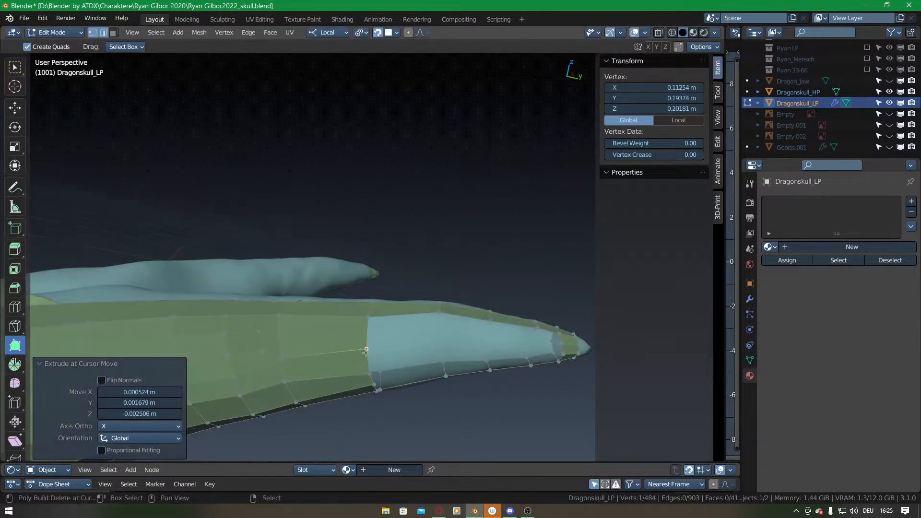
{"action": "middle_click_drag", "start_coordinate": [366, 350], "coordinate": [336, 271]}
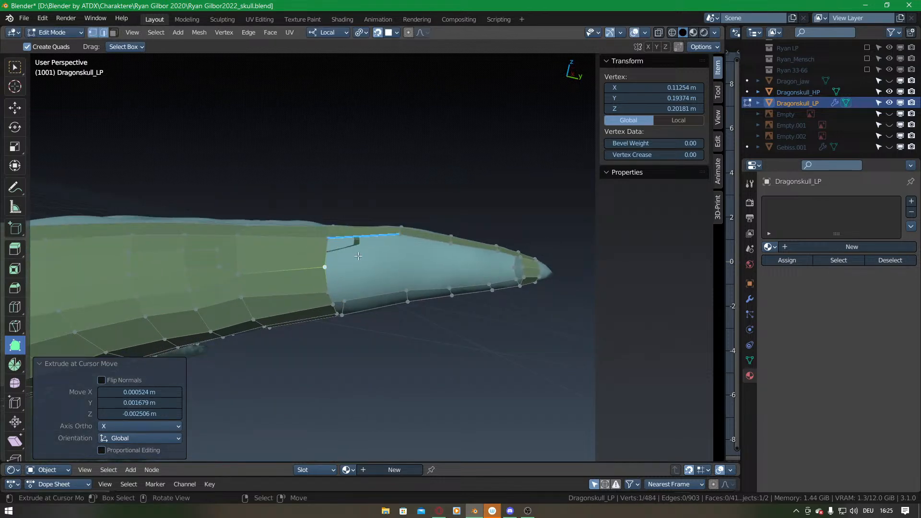
{"action": "left_click_drag", "start_coordinate": [372, 262], "coordinate": [393, 258], "text": "ctrl"}
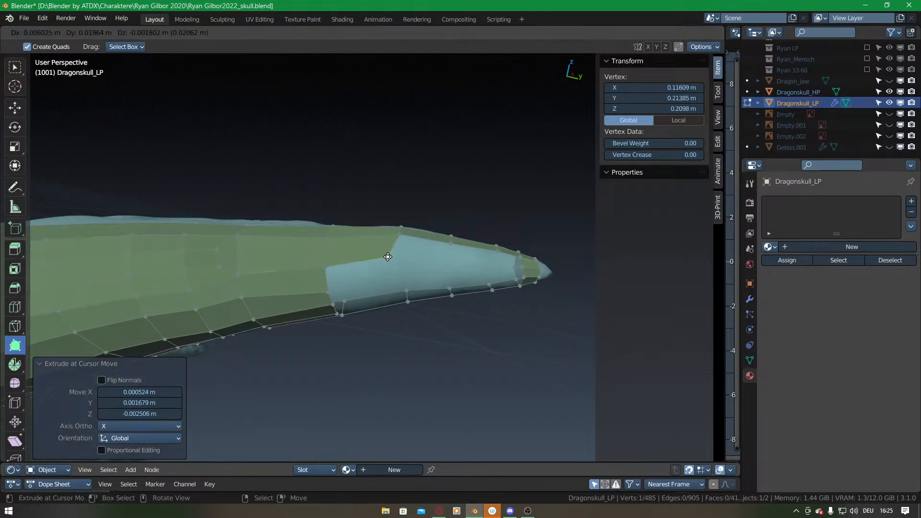
Add another quad to the horn's side row and adjust the surrounding vertices to follow the sculpted surface.
{"action": "middle_click_drag", "start_coordinate": [356, 265], "coordinate": [349, 239]}
{"action": "left_click_drag", "start_coordinate": [335, 227], "coordinate": [396, 248], "text": "ctrl"}
{"action": "left_click_drag", "start_coordinate": [396, 247], "coordinate": [396, 245]}
{"action": "left_click_drag", "start_coordinate": [330, 233], "coordinate": [328, 227]}
{"action": "middle_click_drag", "start_coordinate": [360, 269], "coordinate": [356, 244]}
{"action": "left_click_drag", "start_coordinate": [331, 197], "coordinate": [328, 189]}
{"action": "left_click_drag", "start_coordinate": [392, 193], "coordinate": [391, 189]}
Complete the current ring of quads down the horn's side and close its lowest gap with a filled face.
{"action": "left_click_drag", "start_coordinate": [333, 206], "coordinate": [402, 212], "text": "ctrl"}
{"action": "left_click_drag", "start_coordinate": [338, 224], "coordinate": [412, 215], "text": "ctrl"}
{"action": "right_click", "coordinate": [342, 247]}
{"action": "key", "text": "ctrl+z"}
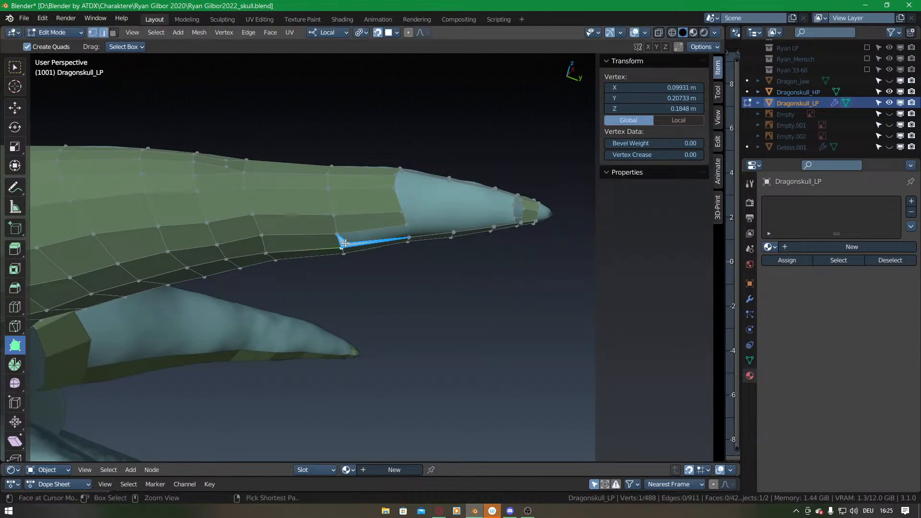
{"action": "right_click", "coordinate": [339, 242]}
{"action": "key", "text": "f"}
Adjust a vertex on the lower side of the newly completed quads to even out the edge flow.
{"action": "middle_click_drag", "start_coordinate": [421, 220], "coordinate": [341, 277], "text": "shift"}
{"action": "scroll", "coordinate": [364, 283], "scroll_direction": "up", "scroll_amount": 2}
{"action": "middle_click_drag", "start_coordinate": [351, 246], "coordinate": [346, 253]}
{"action": "left_click", "coordinate": [305, 269]}
{"action": "left_click_drag", "start_coordinate": [305, 268], "coordinate": [312, 267]}
{"action": "left_click_drag", "start_coordinate": [312, 267], "coordinate": [314, 275]}
Build the next ring of quads toward the horn tip and position its front vertices on the sculpt.
{"action": "left_click_drag", "start_coordinate": [322, 217], "coordinate": [383, 239], "text": "ctrl"}
{"action": "left_click_drag", "start_coordinate": [321, 246], "coordinate": [378, 261], "text": "ctrl"}
{"action": "middle_click_drag", "start_coordinate": [379, 261], "coordinate": [374, 276]}
{"action": "left_click_drag", "start_coordinate": [306, 234], "coordinate": [363, 239], "text": "ctrl"}
{"action": "left_click_drag", "start_coordinate": [309, 263], "coordinate": [371, 256], "text": "ctrl"}
{"action": "mouse_move", "coordinate": [371, 257]}
{"action": "middle_mouse_down"}
{"action": "mouse_move", "coordinate": [331, 214]}
{"action": "mouse_move", "coordinate": [356, 246]}
{"action": "middle_mouse_up"}
{"action": "left_click", "coordinate": [303, 220], "text": "ctrl"}
{"action": "left_click_drag", "start_coordinate": [351, 241], "coordinate": [343, 262]}
{"action": "left_click_drag", "start_coordinate": [346, 222], "coordinate": [360, 220]}
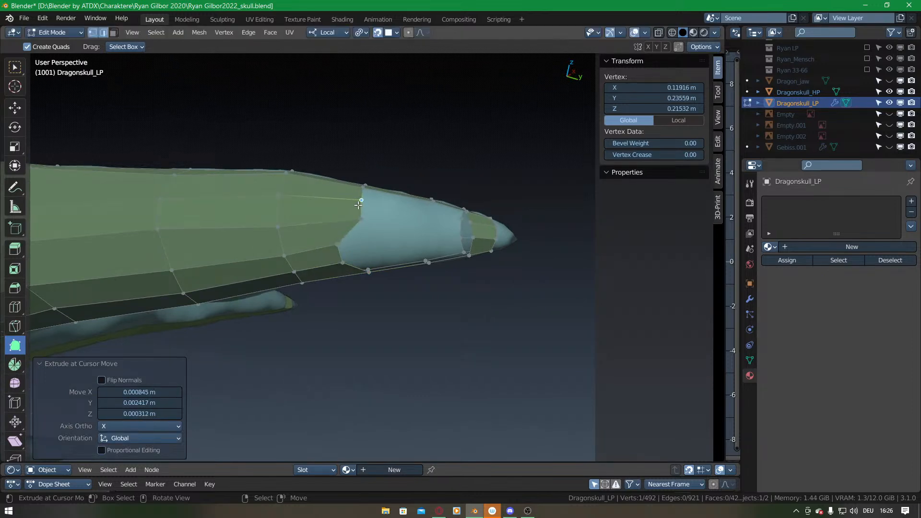
Add a face at the lower corner of the newest ring and reposition its vertices to balance the quads.
{"action": "left_click", "coordinate": [338, 249], "text": "ctrl"}
{"action": "middle_click_drag", "start_coordinate": [365, 247], "coordinate": [348, 168]}
{"action": "left_click_drag", "start_coordinate": [340, 193], "coordinate": [348, 202]}
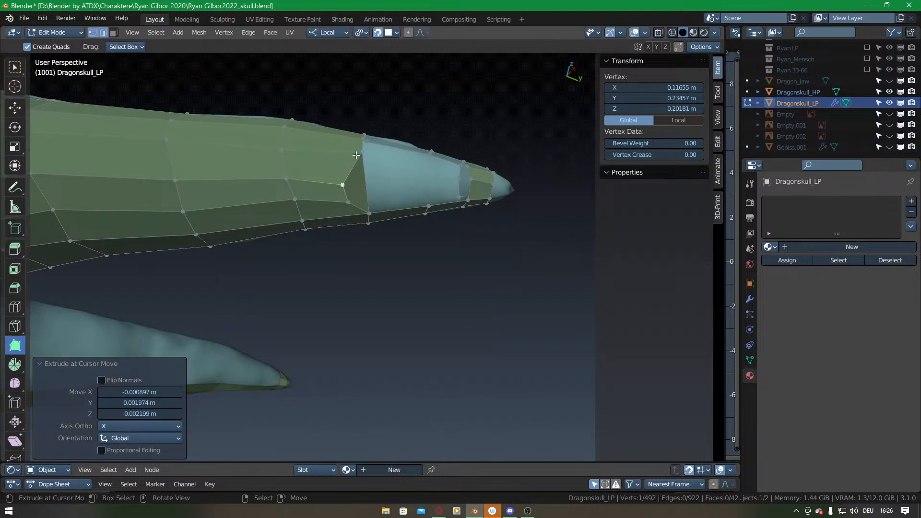
{"action": "middle_click_drag", "start_coordinate": [336, 176], "coordinate": [357, 206]}
{"action": "middle_click_drag", "start_coordinate": [350, 192], "coordinate": [331, 168]}
{"action": "left_click_drag", "start_coordinate": [326, 181], "coordinate": [326, 185]}
{"action": "left_click_drag", "start_coordinate": [321, 153], "coordinate": [319, 137]}
Shift vertices farther back along the horn's lower side to smooth the spacing of the edge rows.
{"action": "middle_click_drag", "start_coordinate": [319, 136], "coordinate": [319, 211]}
{"action": "left_click_drag", "start_coordinate": [198, 249], "coordinate": [204, 258]}
{"action": "middle_click_drag", "start_coordinate": [208, 258], "coordinate": [333, 194], "text": "shift"}
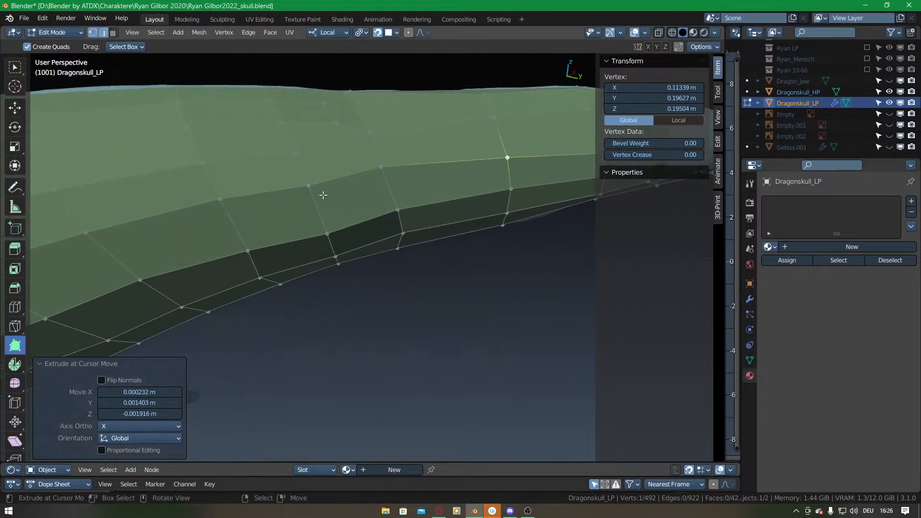
{"action": "left_click_drag", "start_coordinate": [387, 172], "coordinate": [391, 180]}
{"action": "scroll", "coordinate": [348, 168], "scroll_direction": "down", "scroll_amount": 4}
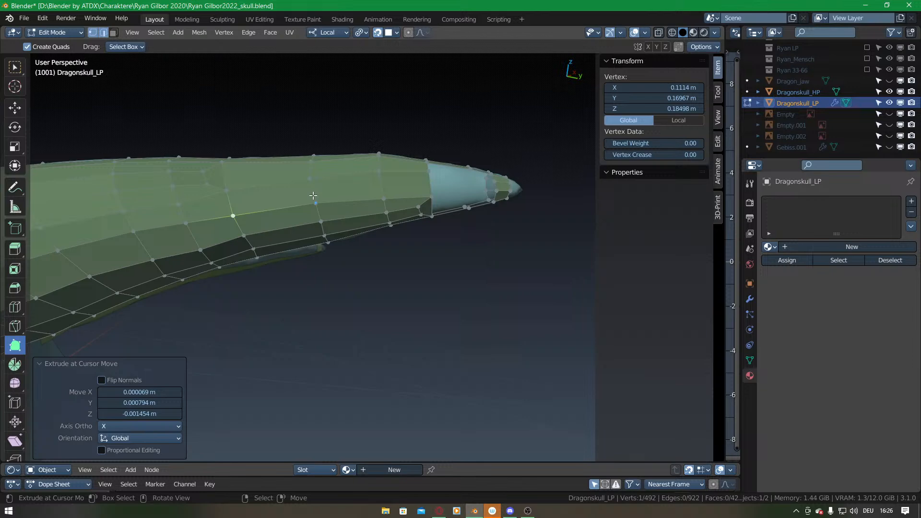
Extend quads from the open edge toward the tip cap, fill the neighbouring gap and adjust the new vertex.
{"action": "middle_click_drag", "start_coordinate": [454, 253], "coordinate": [341, 237]}
{"action": "middle_click_drag", "start_coordinate": [418, 219], "coordinate": [416, 198]}
{"action": "scroll", "coordinate": [386, 240], "scroll_direction": "up", "scroll_amount": 2}
{"action": "middle_click_drag", "start_coordinate": [387, 240], "coordinate": [395, 191]}
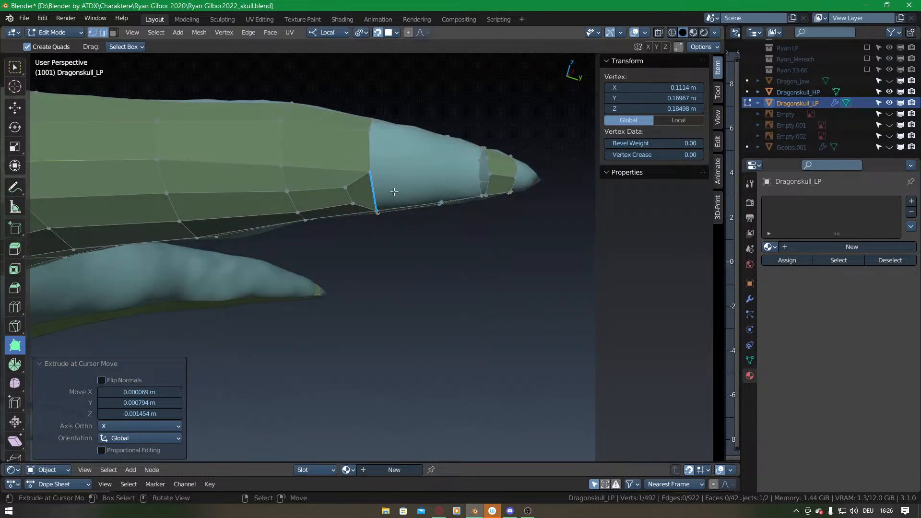
{"action": "left_click_drag", "start_coordinate": [346, 188], "coordinate": [351, 193]}
{"action": "middle_click_drag", "start_coordinate": [380, 211], "coordinate": [383, 185]}
{"action": "left_click_drag", "start_coordinate": [385, 178], "coordinate": [428, 148], "text": "ctrl"}
{"action": "right_click", "coordinate": [462, 172]}
{"action": "key", "text": "f"}
{"action": "middle_click_drag", "start_coordinate": [425, 176], "coordinate": [414, 194]}
{"action": "left_click_drag", "start_coordinate": [419, 208], "coordinate": [422, 204]}
{"action": "left_click_drag", "start_coordinate": [423, 204], "coordinate": [424, 200]}
Fill the remaining gaps between the horn's side patch and the tip cap with faces.
{"action": "middle_click_drag", "start_coordinate": [409, 176], "coordinate": [405, 211]}
{"action": "left_click_drag", "start_coordinate": [336, 280], "coordinate": [407, 302]}
{"action": "right_click", "coordinate": [347, 276]}
{"action": "key", "text": "f"}
{"action": "right_click", "coordinate": [429, 284]}
{"action": "key", "text": "f"}
{"action": "key", "text": "f"}
Add the last closing face near the horn tip and reposition the adjacent lower vertex.
{"action": "middle_click_drag", "start_coordinate": [388, 310], "coordinate": [400, 249]}
{"action": "left_click", "coordinate": [418, 229], "text": "ctrl"}
{"action": "middle_click_drag", "start_coordinate": [362, 221], "coordinate": [380, 158]}
{"action": "left_click_drag", "start_coordinate": [384, 153], "coordinate": [386, 169]}
{"action": "middle_click_drag", "start_coordinate": [380, 178], "coordinate": [366, 288]}
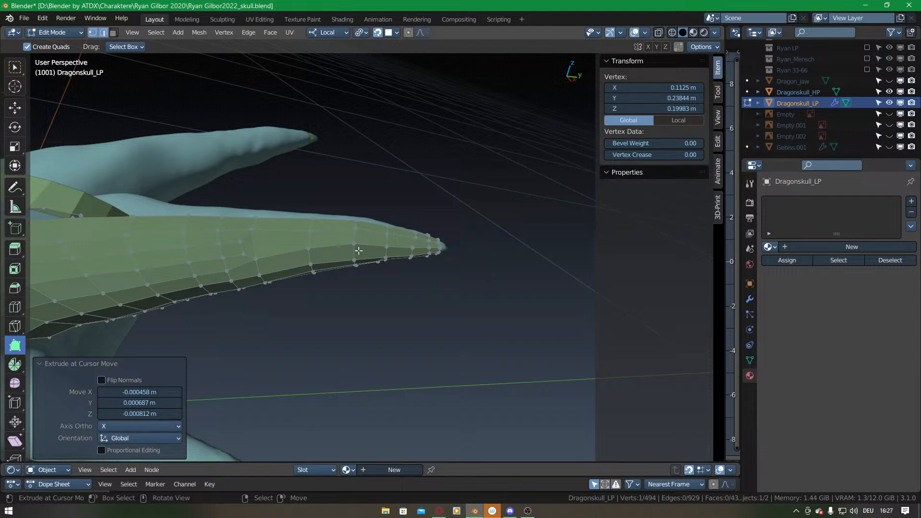
Add a centred edge loop across the widely spaced quads behind the horn tip and select its side vertices.
{"action": "middle_click_drag", "start_coordinate": [329, 277], "coordinate": [315, 263]}
{"action": "key", "text": "ctrl+r"}
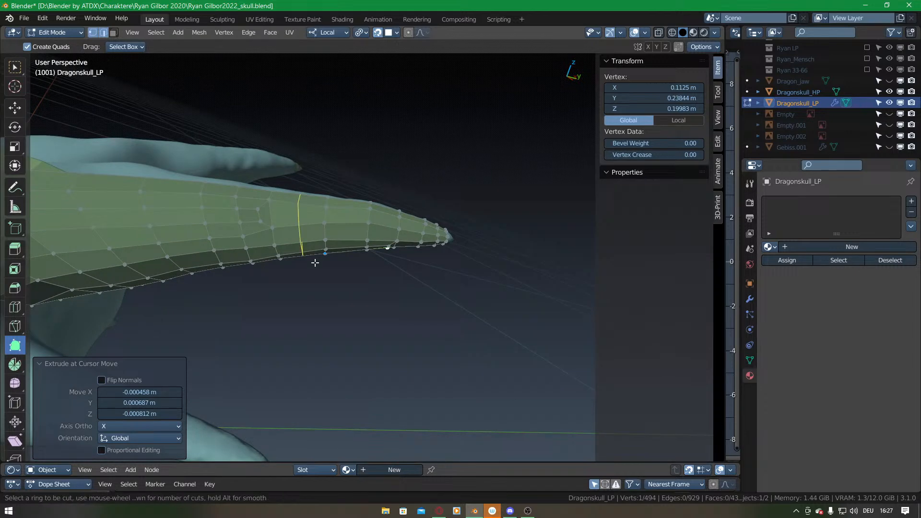
{"action": "left_click", "coordinate": [311, 225]}
{"action": "right_click", "coordinate": [311, 225]}
{"action": "left_click", "coordinate": [301, 192]}
{"action": "middle_click_drag", "start_coordinate": [302, 192], "coordinate": [290, 275]}
{"action": "left_click", "coordinate": [303, 256], "text": "ctrl"}
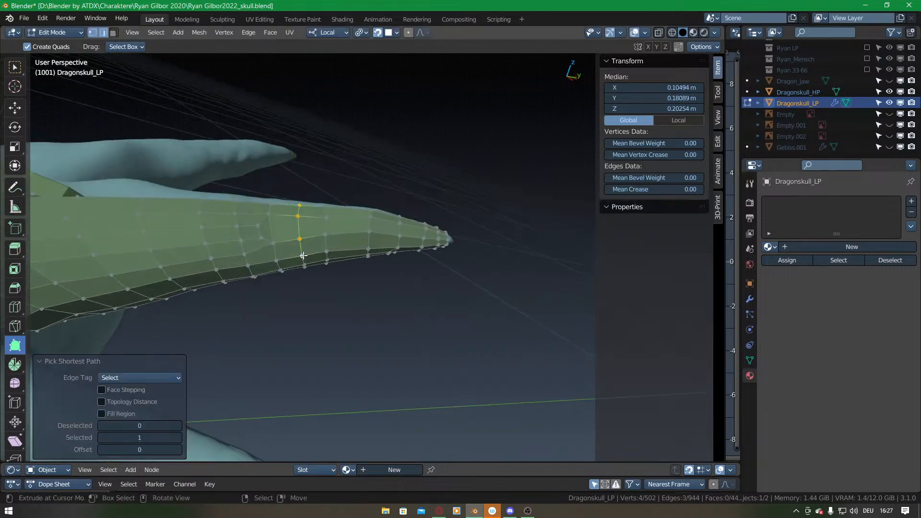
{"action": "middle_click_drag", "start_coordinate": [303, 256], "coordinate": [354, 219]}
{"action": "right_click", "coordinate": [337, 246]}
{"action": "left_click", "coordinate": [333, 232], "text": "ctrl"}
Examine the unfilled underside of the horn and its border edges from several angles.
{"action": "middle_click_drag", "start_coordinate": [344, 286], "coordinate": [421, 327]}
{"action": "middle_click_drag", "start_coordinate": [343, 246], "coordinate": [308, 323]}
{"action": "middle_click_drag", "start_coordinate": [373, 283], "coordinate": [398, 321], "text": "shift"}
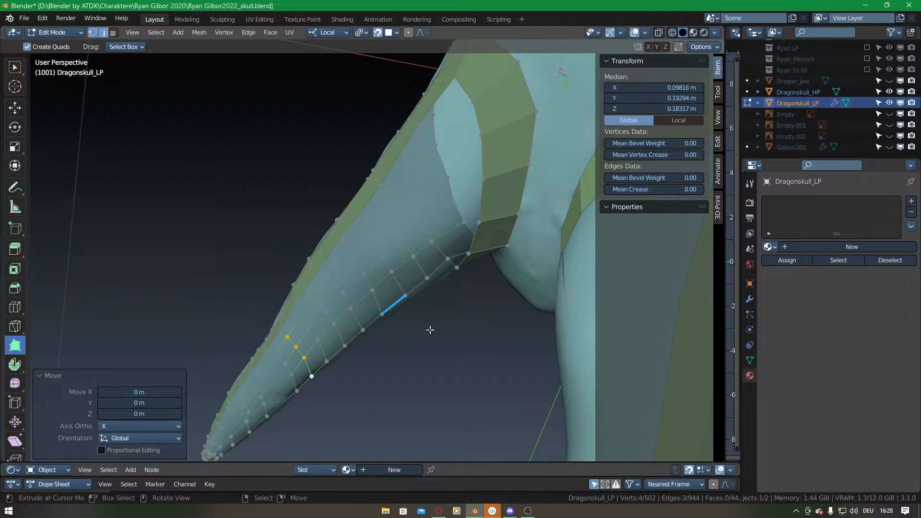
{"action": "middle_click_drag", "start_coordinate": [432, 244], "coordinate": [400, 276]}
{"action": "right_click", "coordinate": [422, 151]}
{"action": "right_click", "coordinate": [413, 148]}
{"action": "mouse_move", "coordinate": [443, 309]}
{"action": "middle_mouse_down"}
{"action": "mouse_move", "coordinate": [438, 350]}
{"action": "mouse_move", "coordinate": [439, 304]}
{"action": "middle_mouse_up"}
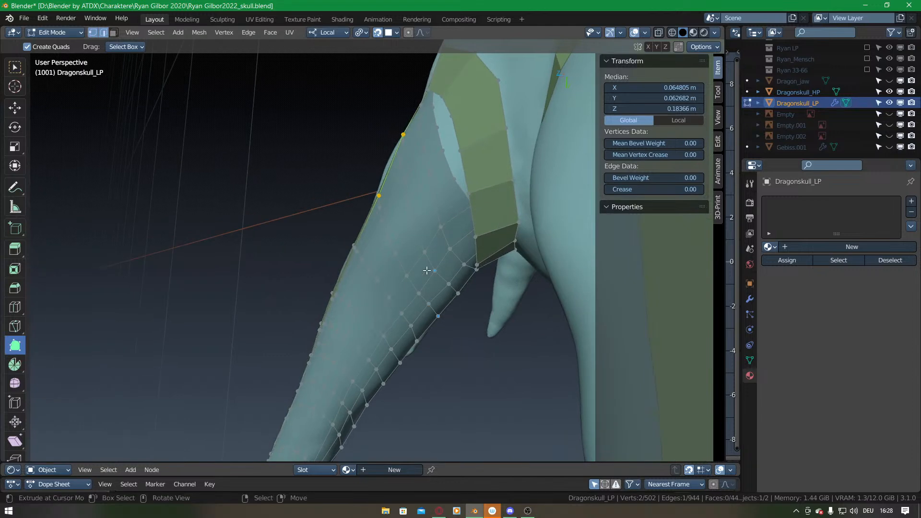
{"action": "middle_click_drag", "start_coordinate": [407, 268], "coordinate": [387, 334]}
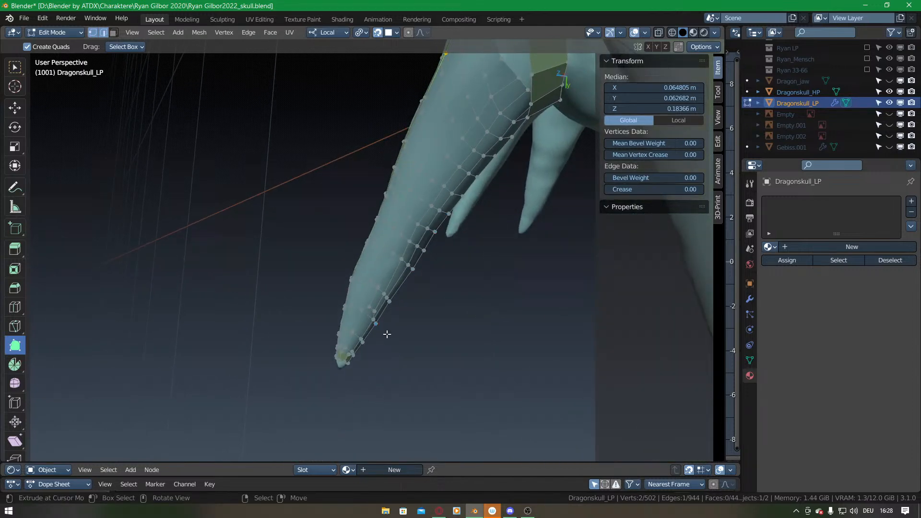
{"action": "middle_click_drag", "start_coordinate": [455, 229], "coordinate": [446, 339], "text": "shift"}
{"action": "middle_click_drag", "start_coordinate": [493, 255], "coordinate": [478, 295], "text": "shift"}
{"action": "scroll", "coordinate": [477, 293], "scroll_direction": "up", "scroll_amount": 3}
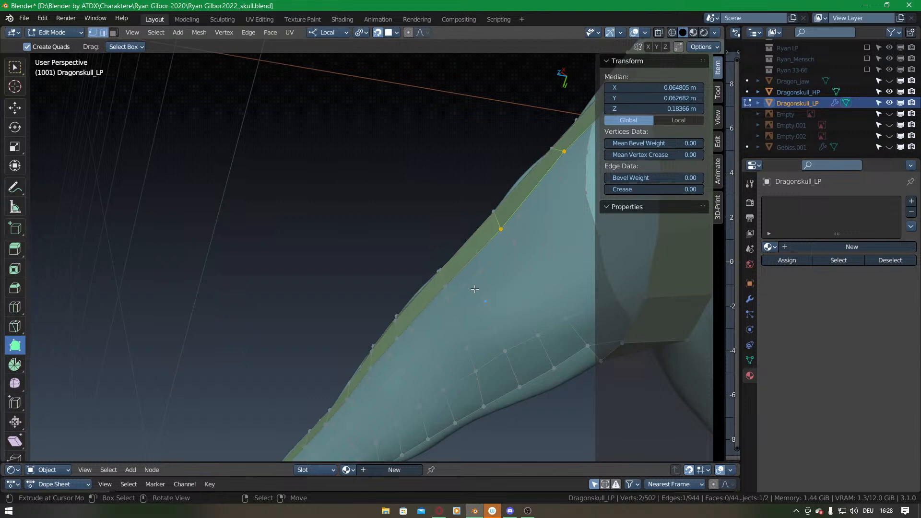
{"action": "middle_click_drag", "start_coordinate": [525, 317], "coordinate": [444, 330]}
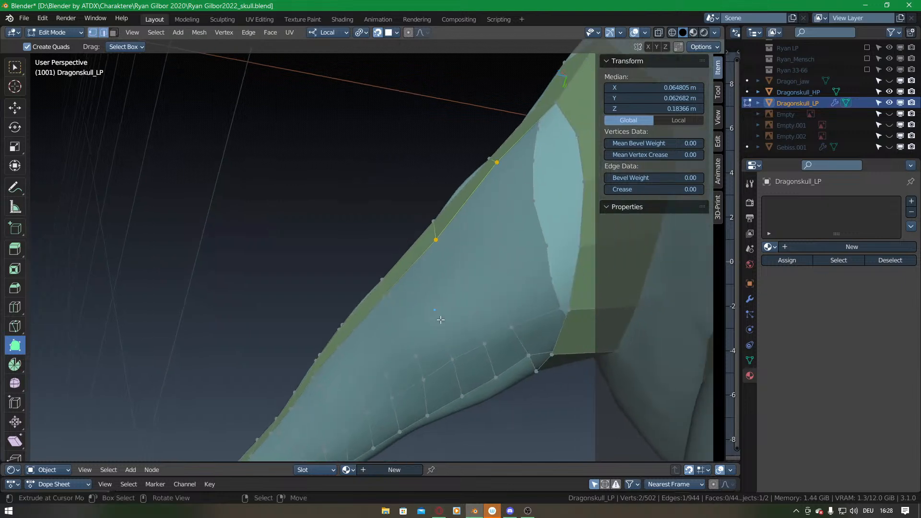
Extrude a first face from the horn's upper border across the open underside and adjust its corner vertices.
{"action": "left_click", "coordinate": [467, 198]}
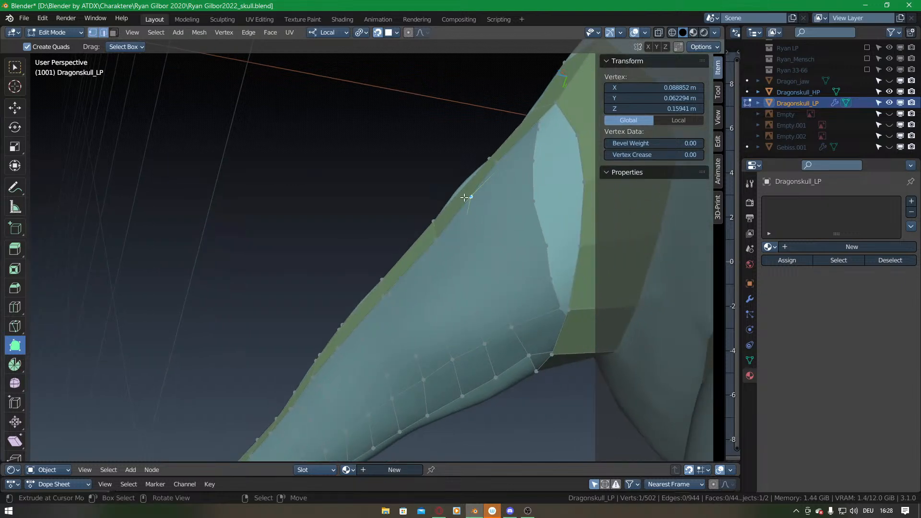
{"action": "left_click", "coordinate": [461, 211]}
{"action": "left_click_drag", "start_coordinate": [464, 206], "coordinate": [476, 310]}
{"action": "left_click_drag", "start_coordinate": [449, 337], "coordinate": [445, 302]}
{"action": "right_click", "coordinate": [475, 284]}
{"action": "middle_click_drag", "start_coordinate": [422, 339], "coordinate": [502, 272]}
Extrude the face's leading edge twice more to continue the strip across the horn's underside.
{"action": "key", "text": "e"}
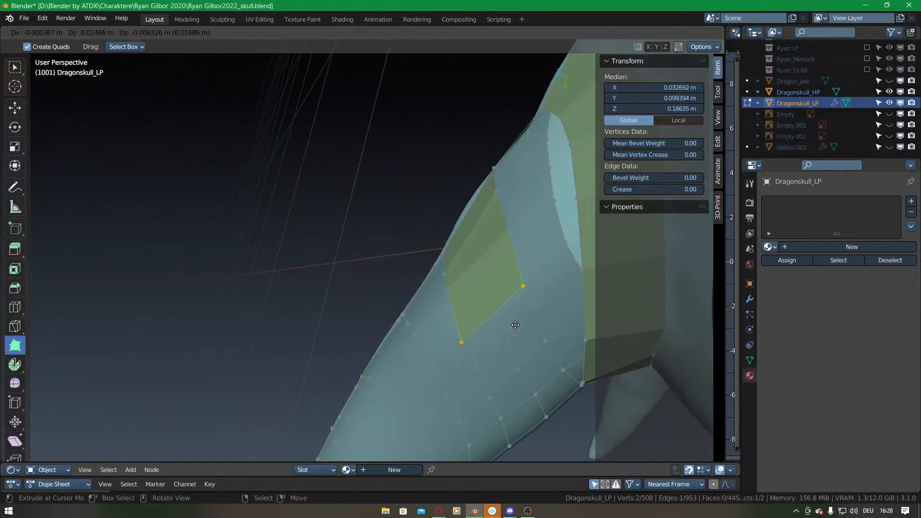
{"action": "left_click", "coordinate": [514, 326]}
{"action": "left_click_drag", "start_coordinate": [470, 346], "coordinate": [471, 328]}
{"action": "right_click", "coordinate": [488, 315]}
{"action": "middle_click_drag", "start_coordinate": [507, 344], "coordinate": [506, 331]}
{"action": "key", "text": "e"}
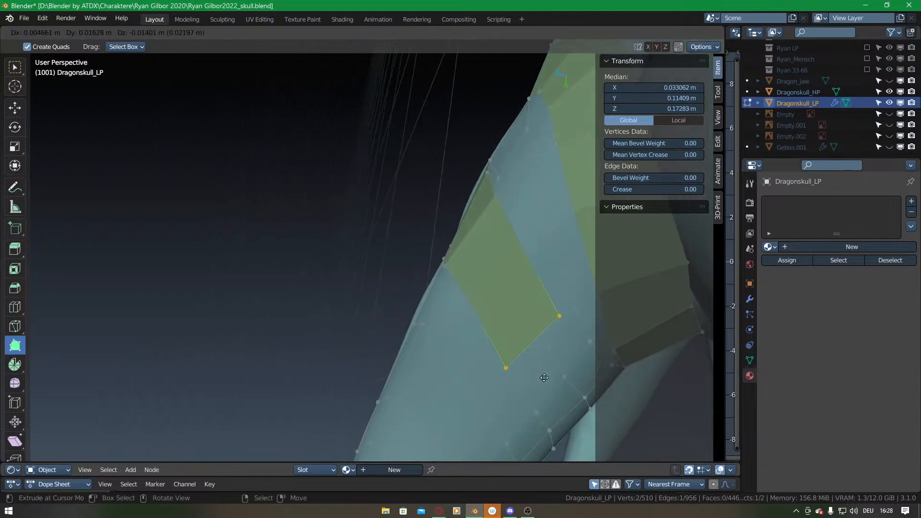
{"action": "left_click", "coordinate": [540, 377]}
{"action": "middle_click_drag", "start_coordinate": [540, 377], "coordinate": [434, 234]}
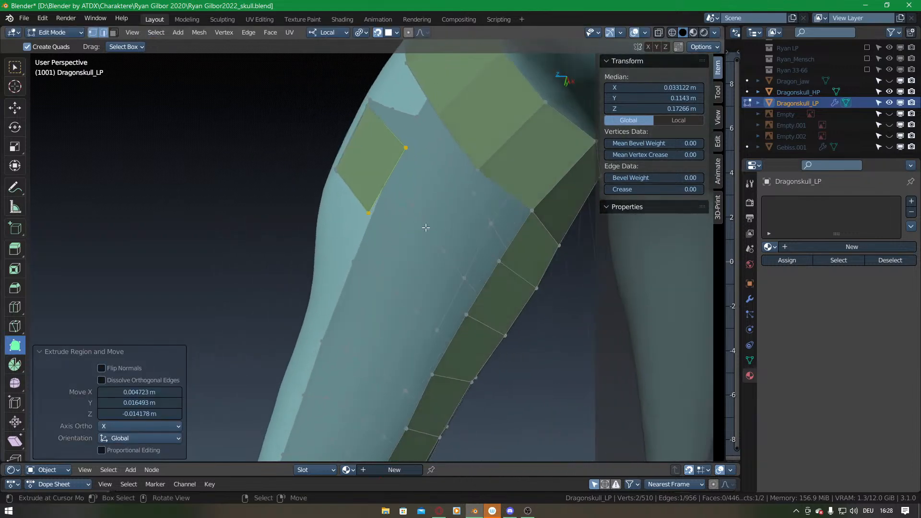
Extrude the strip's end edge once more and bridge it to the opposite border strip with a face.
{"action": "right_click", "coordinate": [387, 180]}
{"action": "key", "text": "e"}
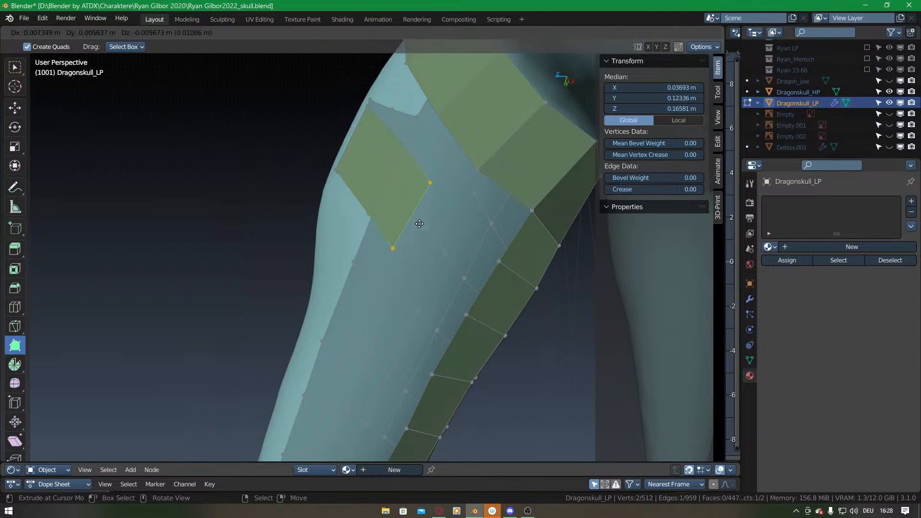
{"action": "left_click", "coordinate": [447, 242]}
{"action": "left_click", "coordinate": [482, 291], "text": "shift"}
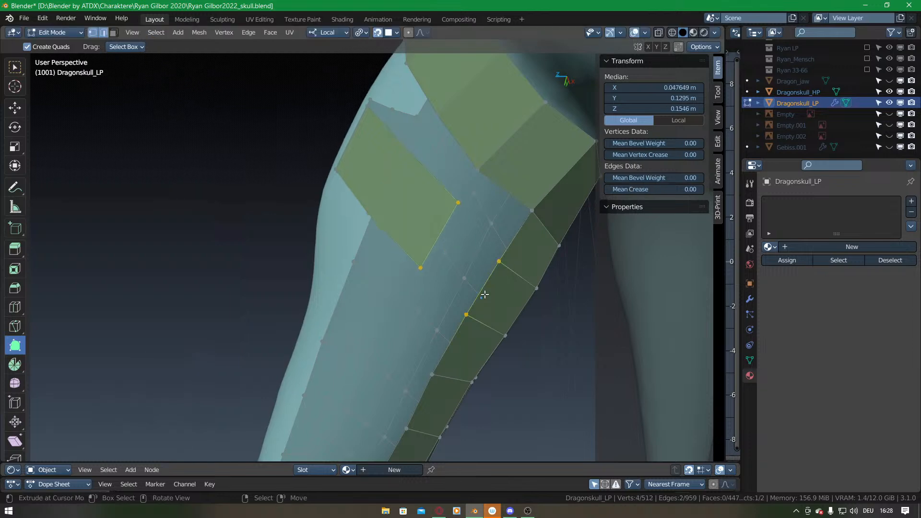
{"action": "key", "text": "f"}
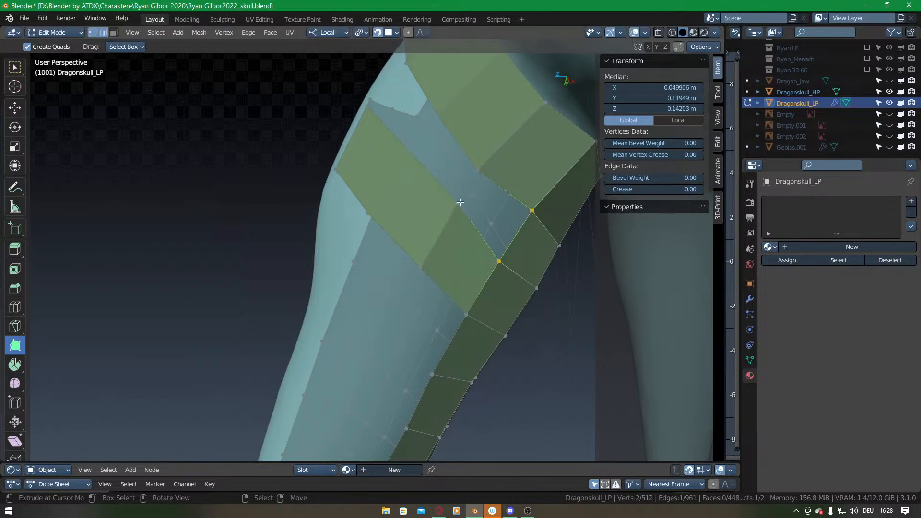
Reposition a vertex on the bridging strip and fill the gap between the strip and the horn's base with faces.
{"action": "left_click", "coordinate": [458, 203]}
{"action": "key", "text": "g"}
{"action": "left_click_drag", "start_coordinate": [455, 215], "coordinate": [455, 214]}
{"action": "right_click", "coordinate": [517, 236]}
{"action": "middle_click_drag", "start_coordinate": [448, 215], "coordinate": [493, 283]}
{"action": "key", "text": "f"}
{"action": "key", "text": "f"}
{"action": "key", "text": "f"}
{"action": "middle_click_drag", "start_coordinate": [464, 185], "coordinate": [495, 358]}
{"action": "key", "text": "f"}
{"action": "key", "text": "f"}
{"action": "key", "text": "f"}
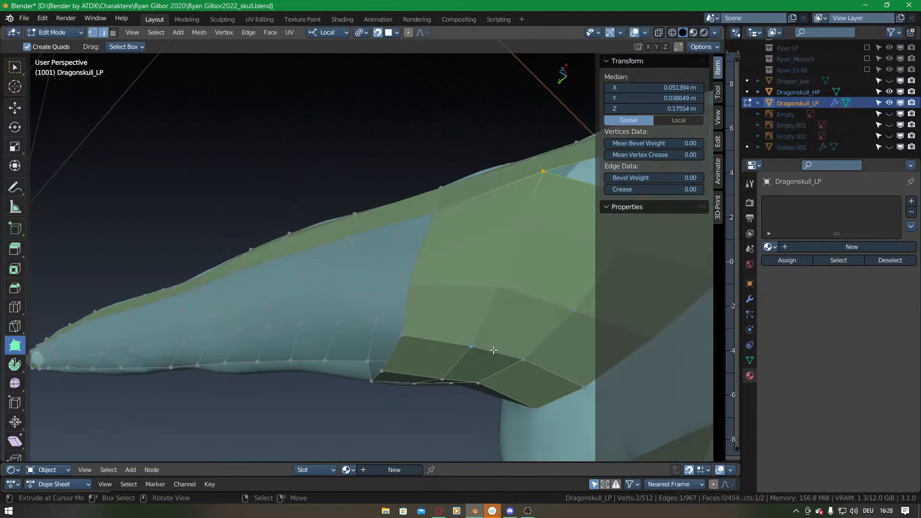
Undo the last two edits and reposition a vertex on the strip bridging the horn's underside.
{"action": "key", "text": "ctrl+z"}
{"action": "key", "text": "ctrl+z"}
{"action": "middle_click_drag", "start_coordinate": [440, 318], "coordinate": [371, 355]}
{"action": "left_click_drag", "start_coordinate": [378, 292], "coordinate": [372, 329]}
{"action": "left_click", "coordinate": [365, 307], "text": "alt"}
{"action": "key", "text": "g"}
{"action": "key", "text": "g"}
{"action": "right_click", "coordinate": [406, 297]}
{"action": "key", "text": "ctrl+z"}
Add a centred loop cut across the bridging strip beside the hole near the horn's base.
{"action": "key", "text": "ctrl+r"}
{"action": "left_click", "coordinate": [366, 297]}
{"action": "right_click", "coordinate": [368, 297]}
{"action": "key", "text": "g"}
{"action": "left_click", "coordinate": [371, 296]}
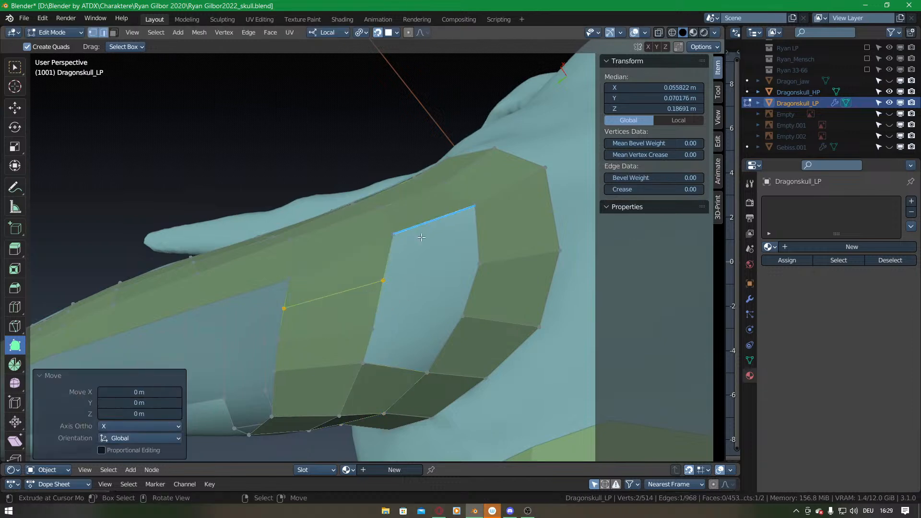
Fill the hole between the bridging strip and the horn's base with faces, and clear the selection.
{"action": "right_click", "coordinate": [425, 232]}
{"action": "key", "text": "f"}
{"action": "key", "text": "f"}
{"action": "key", "text": "f"}
{"action": "key", "text": "alt+a"}
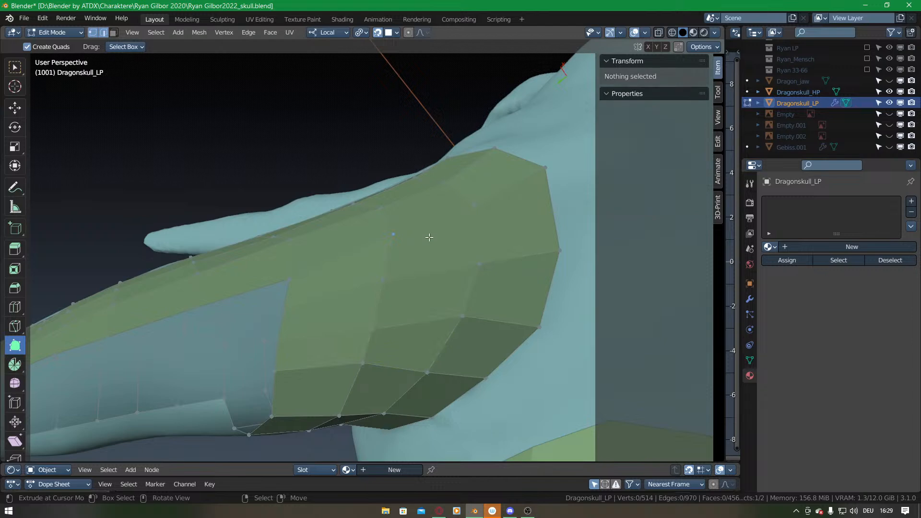
Reposition the inner vertices of the filled patch near the horn's base to even out its quads.
{"action": "scroll", "coordinate": [429, 240], "scroll_direction": "down", "scroll_amount": 1}
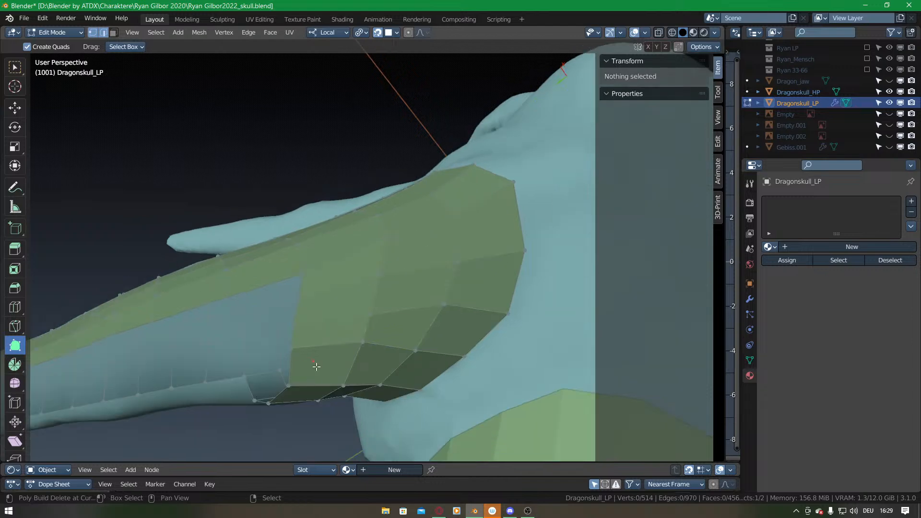
{"action": "middle_click_drag", "start_coordinate": [300, 378], "coordinate": [338, 373], "text": "shift"}
{"action": "left_click_drag", "start_coordinate": [421, 269], "coordinate": [433, 275]}
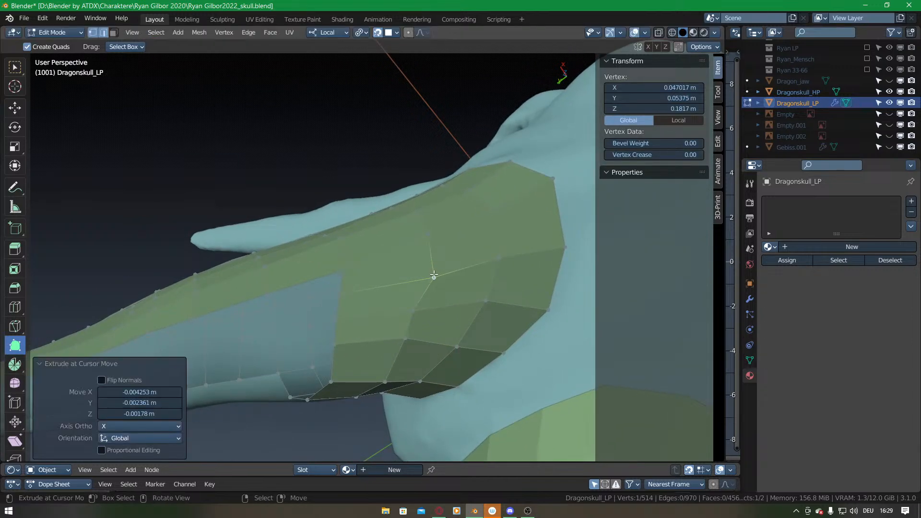
{"action": "middle_click_drag", "start_coordinate": [489, 252], "coordinate": [415, 255]}
{"action": "left_click_drag", "start_coordinate": [423, 276], "coordinate": [418, 272]}
{"action": "left_click_drag", "start_coordinate": [401, 313], "coordinate": [404, 313]}
{"action": "middle_click_drag", "start_coordinate": [393, 343], "coordinate": [423, 246]}
{"action": "left_click_drag", "start_coordinate": [417, 279], "coordinate": [422, 291]}
{"action": "left_click_drag", "start_coordinate": [347, 298], "coordinate": [350, 306]}
{"action": "middle_click_drag", "start_coordinate": [408, 349], "coordinate": [397, 291]}
{"action": "left_click_drag", "start_coordinate": [369, 283], "coordinate": [369, 298]}
Move the vertices along the patch's lower rows so the edge flow follows the horn's underside.
{"action": "left_click_drag", "start_coordinate": [434, 277], "coordinate": [462, 290]}
{"action": "middle_click_drag", "start_coordinate": [442, 296], "coordinate": [405, 235]}
{"action": "left_click_drag", "start_coordinate": [385, 250], "coordinate": [380, 243]}
{"action": "left_click_drag", "start_coordinate": [424, 247], "coordinate": [423, 237]}
{"action": "middle_click_drag", "start_coordinate": [442, 194], "coordinate": [419, 241]}
{"action": "left_click_drag", "start_coordinate": [419, 240], "coordinate": [412, 237]}
{"action": "middle_click_drag", "start_coordinate": [407, 229], "coordinate": [413, 288]}
{"action": "left_click_drag", "start_coordinate": [420, 263], "coordinate": [421, 274]}
{"action": "left_click_drag", "start_coordinate": [500, 257], "coordinate": [500, 267]}
{"action": "left_click_drag", "start_coordinate": [560, 259], "coordinate": [559, 271]}
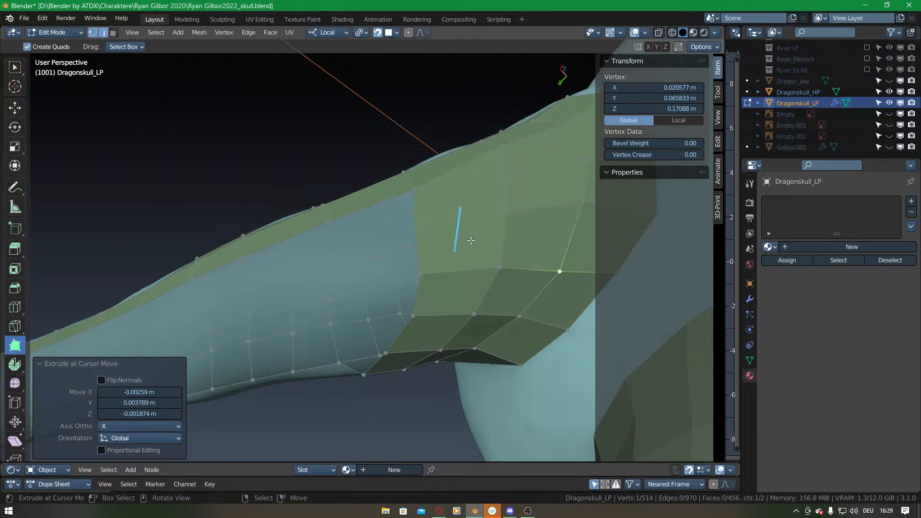
Fine-tune the patch's open border and middle-row vertices to smooth the spacing around the horn's base.
{"action": "middle_click_drag", "start_coordinate": [434, 261], "coordinate": [429, 274]}
{"action": "left_click_drag", "start_coordinate": [421, 249], "coordinate": [419, 250]}
{"action": "left_click", "coordinate": [507, 229]}
{"action": "left_click_drag", "start_coordinate": [580, 217], "coordinate": [581, 220]}
{"action": "middle_click_drag", "start_coordinate": [472, 227], "coordinate": [426, 263]}
{"action": "left_click_drag", "start_coordinate": [416, 266], "coordinate": [415, 273]}
{"action": "left_click_drag", "start_coordinate": [517, 243], "coordinate": [517, 252]}
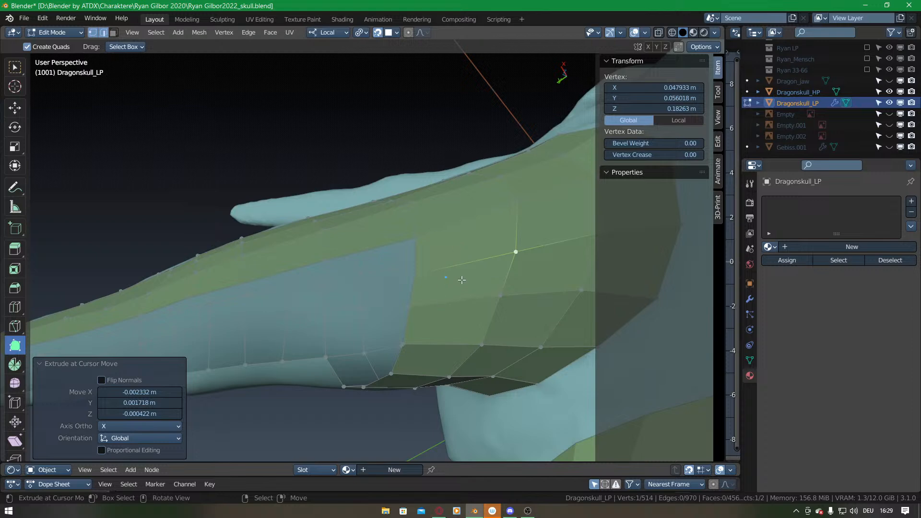
Extrude the upper border edge midway along the horn into a band across the open side, and rotate its end edge.
{"action": "middle_click_drag", "start_coordinate": [461, 280], "coordinate": [420, 314], "text": "shift"}
{"action": "right_click", "coordinate": [403, 245]}
{"action": "middle_click_drag", "start_coordinate": [555, 288], "coordinate": [456, 402]}
{"action": "middle_click_drag", "start_coordinate": [428, 247], "coordinate": [368, 260]}
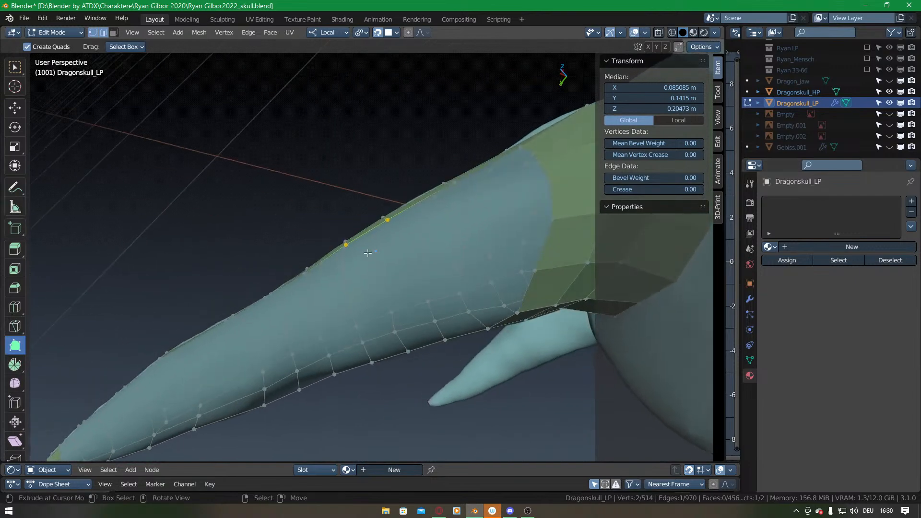
{"action": "key", "text": "e"}
{"action": "left_click", "coordinate": [379, 313]}
{"action": "key", "text": "e"}
{"action": "left_click", "coordinate": [383, 337]}
{"action": "middle_click_drag", "start_coordinate": [382, 338], "coordinate": [367, 293]}
{"action": "key", "text": "r"}
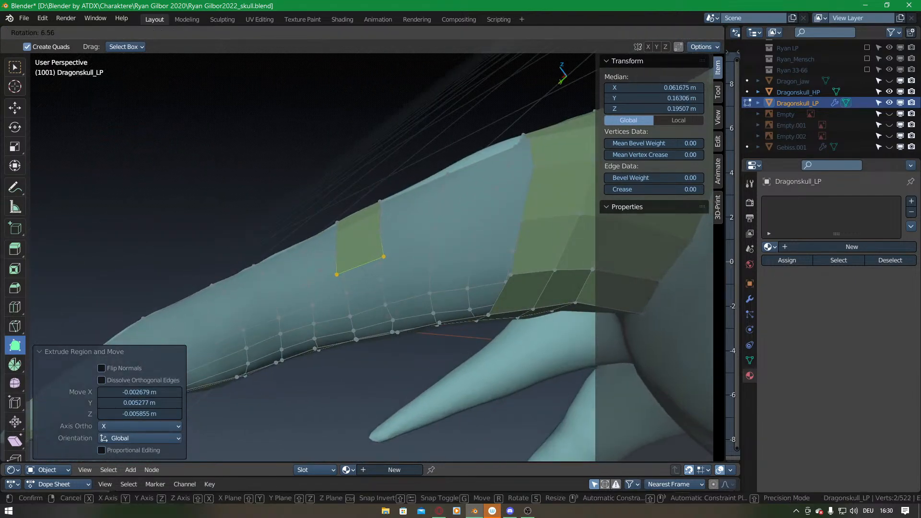
{"action": "left_click", "coordinate": [377, 301]}
Extrude the band's end edge once more and bridge it to the opposite lower border with a face.
{"action": "key", "text": "e"}
{"action": "left_click", "coordinate": [384, 335]}
{"action": "middle_click_drag", "start_coordinate": [384, 335], "coordinate": [379, 303]}
{"action": "left_click", "coordinate": [373, 264], "text": "shift"}
{"action": "key", "text": "f"}
{"action": "mouse_move", "coordinate": [345, 282]}
{"action": "left_mouse_down"}
{"action": "mouse_move", "coordinate": [347, 292]}
{"action": "mouse_move", "coordinate": [391, 286]}
{"action": "mouse_move", "coordinate": [350, 296]}
{"action": "left_mouse_up"}
{"action": "key", "text": "ctrl+z"}
Reposition the new band's vertices to space its quads evenly around the horn.
{"action": "middle_click_drag", "start_coordinate": [342, 242], "coordinate": [371, 274]}
{"action": "left_click_drag", "start_coordinate": [360, 283], "coordinate": [367, 303]}
{"action": "left_click_drag", "start_coordinate": [399, 269], "coordinate": [406, 283]}
{"action": "left_click_drag", "start_coordinate": [356, 265], "coordinate": [358, 272]}
{"action": "left_click_drag", "start_coordinate": [390, 243], "coordinate": [394, 253]}
{"action": "middle_click_drag", "start_coordinate": [370, 243], "coordinate": [376, 331]}
{"action": "left_click_drag", "start_coordinate": [356, 302], "coordinate": [357, 309]}
{"action": "left_click_drag", "start_coordinate": [395, 278], "coordinate": [398, 286]}
Connect the band to the base patch with a long face between matching edges.
{"action": "middle_click_drag", "start_coordinate": [374, 296], "coordinate": [365, 269]}
{"action": "left_click", "coordinate": [342, 259]}
{"action": "right_click", "coordinate": [500, 197], "text": "shift"}
{"action": "key", "text": "f"}
Try to fill the opening below the connecting face with additional faces.
{"action": "right_click", "coordinate": [446, 232]}
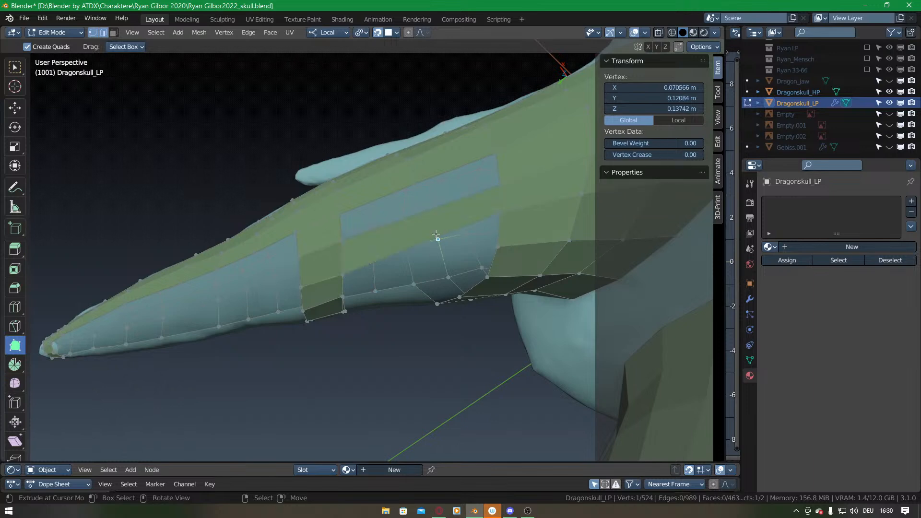
{"action": "right_click", "coordinate": [422, 242]}
{"action": "middle_click_drag", "start_coordinate": [415, 310], "coordinate": [354, 270]}
{"action": "key", "text": "f"}
{"action": "key", "text": "f"}
{"action": "key", "text": "ctrl+z"}
{"action": "key", "text": "ctrl+z"}
Adjust two vertices on the band and add a centred loop cut through its lower part.
{"action": "scroll", "coordinate": [397, 297], "scroll_direction": "down", "scroll_amount": 8}
{"action": "left_click_drag", "start_coordinate": [351, 280], "coordinate": [348, 269]}
{"action": "middle_click_drag", "start_coordinate": [330, 290], "coordinate": [313, 261]}
{"action": "left_click_drag", "start_coordinate": [304, 276], "coordinate": [306, 264]}
{"action": "key", "text": "ctrl+r"}
{"action": "left_click", "coordinate": [318, 272]}
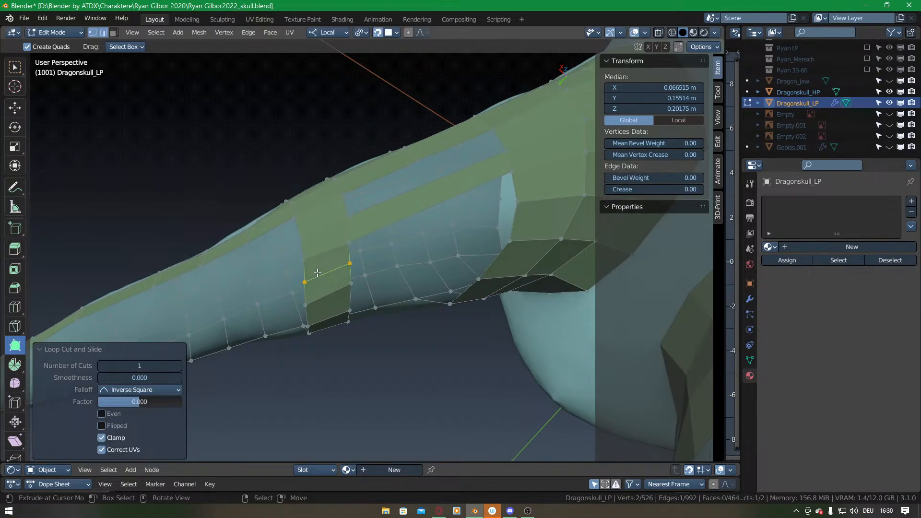
{"action": "left_click", "coordinate": [317, 273]}
Fill the gap between the band and the base patch with faces and divide them with a loop cut.
{"action": "left_click", "coordinate": [417, 211]}
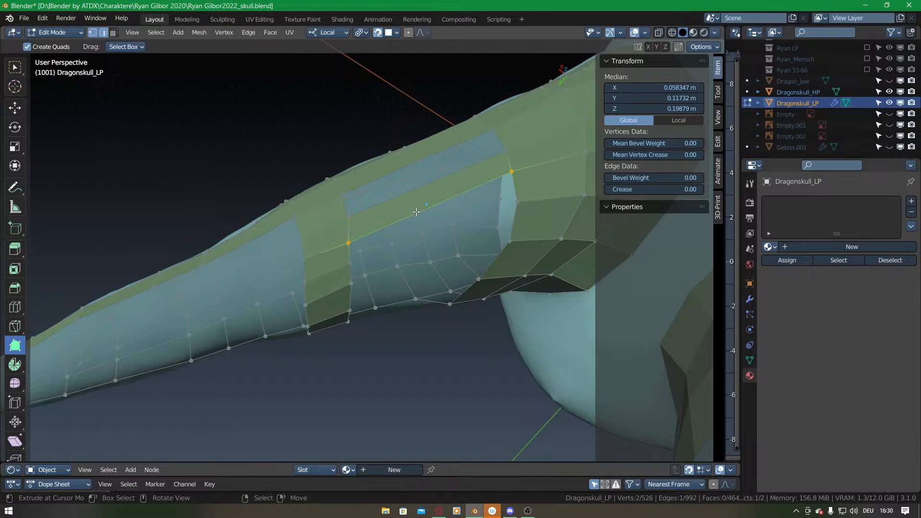
{"action": "middle_click_drag", "start_coordinate": [410, 219], "coordinate": [393, 230]}
{"action": "key", "text": "ctrl+r"}
{"action": "left_click", "coordinate": [395, 274]}
{"action": "key", "text": "g"}
{"action": "left_click", "coordinate": [393, 230]}
{"action": "left_click", "coordinate": [335, 317]}
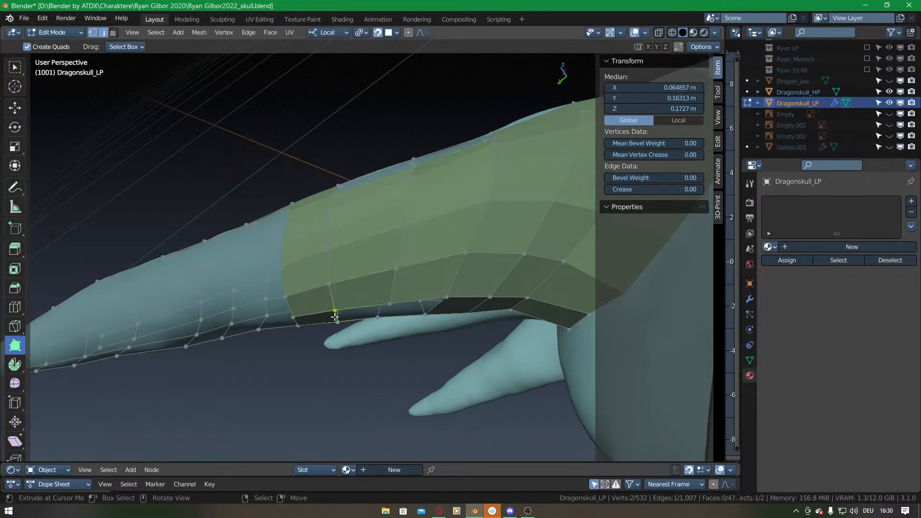
Close the remaining openings along the underside and upper edge of the filled section with faces.
{"action": "key", "text": "f"}
{"action": "key", "text": "f"}
{"action": "middle_click_drag", "start_coordinate": [363, 235], "coordinate": [349, 299]}
{"action": "right_click", "coordinate": [327, 219]}
{"action": "key", "text": "f"}
Reposition two vertices of the filled section midway along the horn.
{"action": "middle_click_drag", "start_coordinate": [402, 225], "coordinate": [422, 260]}
{"action": "left_click_drag", "start_coordinate": [422, 260], "coordinate": [422, 245]}
{"action": "left_click_drag", "start_coordinate": [415, 291], "coordinate": [415, 279]}
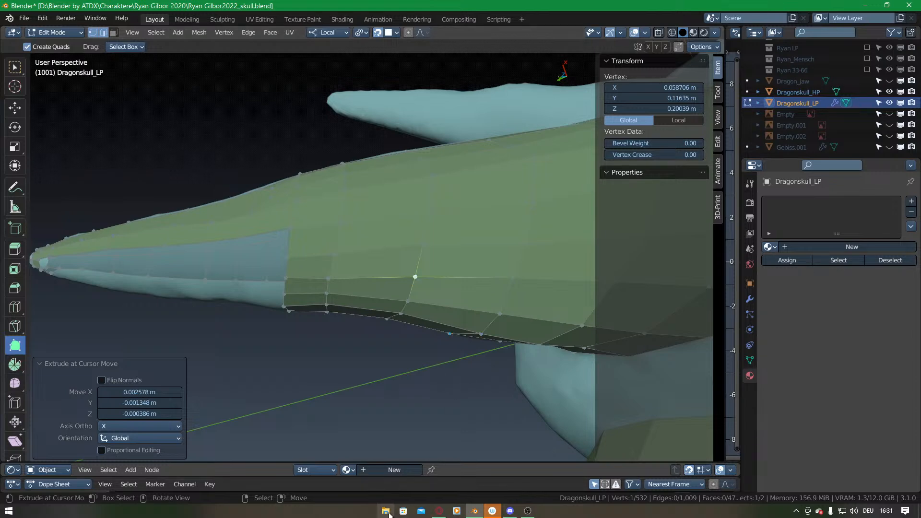
Switch to Windows Media Player, lower the volume, play "organ and bass" from the ATDynaX playlist, and minimize the player.
{"action": "left_click", "coordinate": [456, 511]}
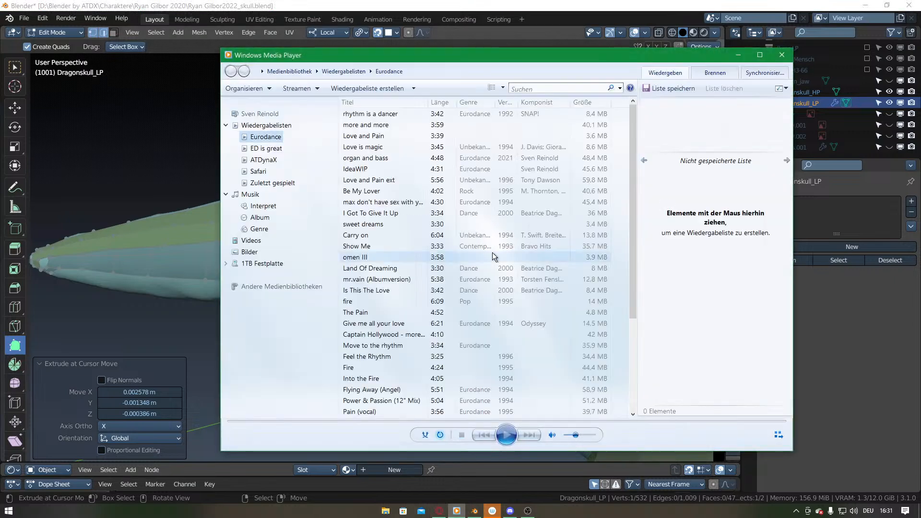
{"action": "left_click", "coordinate": [263, 160]}
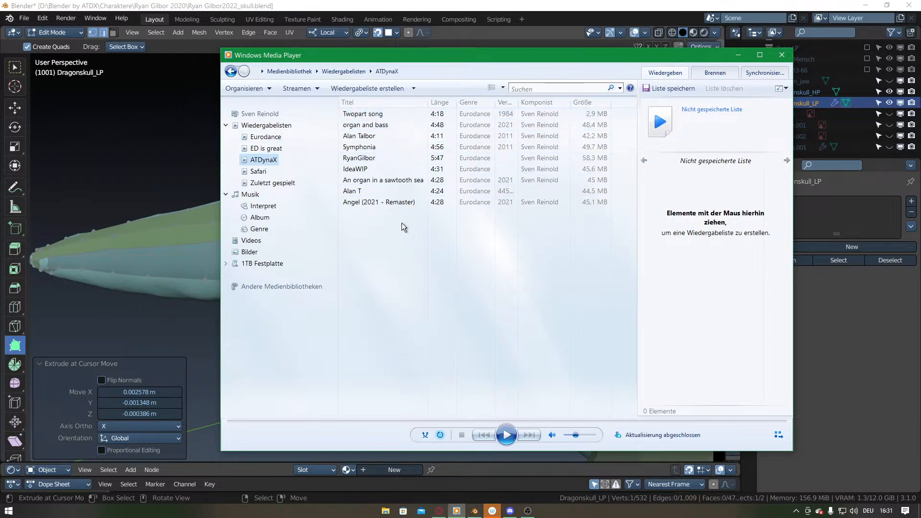
{"action": "left_click_drag", "start_coordinate": [574, 441], "coordinate": [572, 440]}
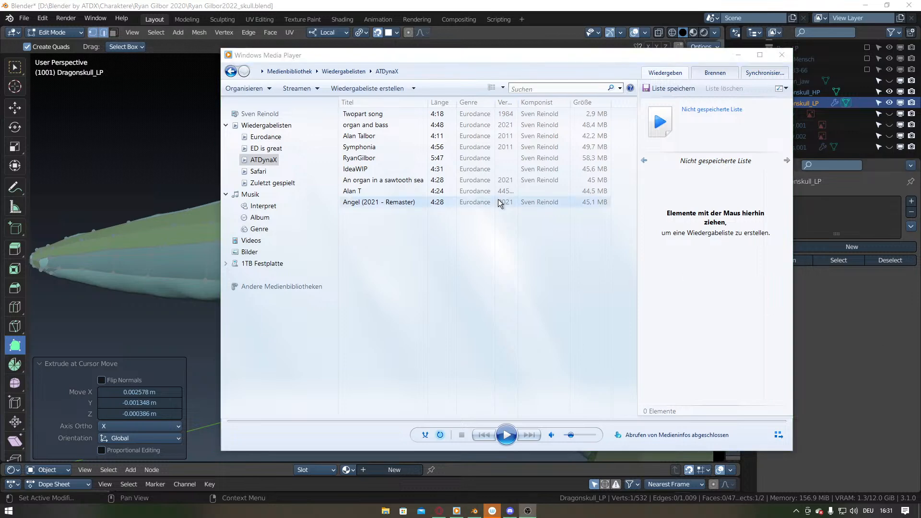
{"action": "mouse_move", "coordinate": [401, 136]}
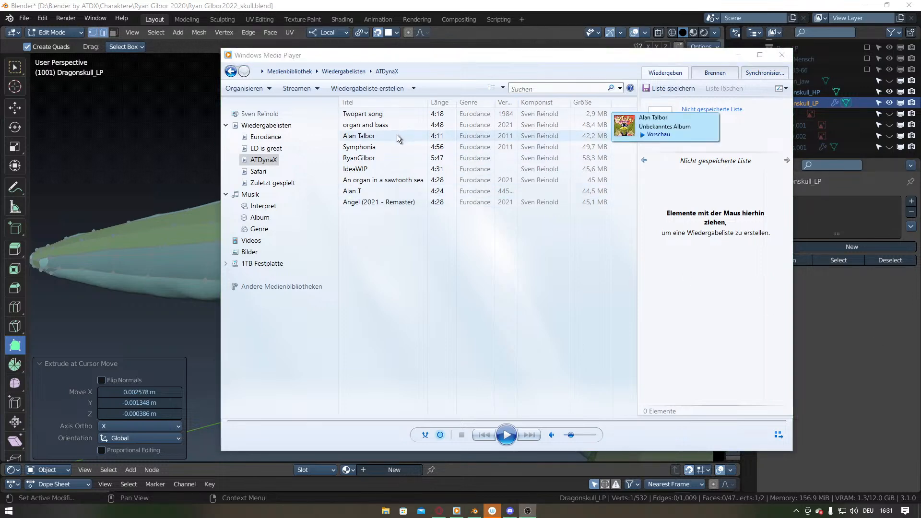
{"action": "double_click", "coordinate": [392, 125]}
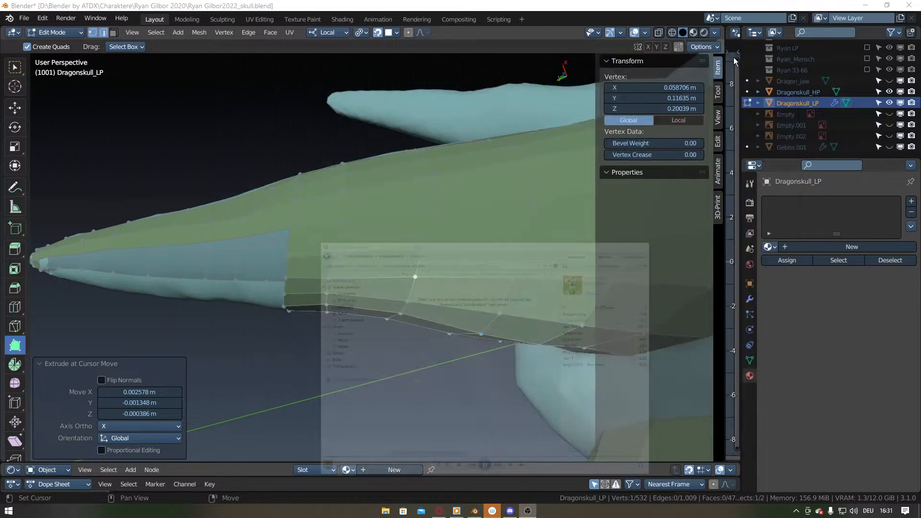
{"action": "left_click", "coordinate": [738, 55]}
Adjust the vertices around the middle of the horn's filled section to relax the quads.
{"action": "middle_click_drag", "start_coordinate": [357, 347], "coordinate": [393, 209]}
{"action": "left_click", "coordinate": [451, 245]}
{"action": "left_click_drag", "start_coordinate": [452, 245], "coordinate": [448, 243]}
{"action": "left_click_drag", "start_coordinate": [446, 263], "coordinate": [453, 261]}
{"action": "middle_click_drag", "start_coordinate": [453, 260], "coordinate": [433, 203]}
{"action": "left_click_drag", "start_coordinate": [445, 229], "coordinate": [457, 220]}
{"action": "middle_click_drag", "start_coordinate": [465, 267], "coordinate": [442, 217]}
{"action": "left_click_drag", "start_coordinate": [442, 218], "coordinate": [448, 211]}
Move further vertices toward the filled section's open border to straighten its rows around the horn.
{"action": "middle_click_drag", "start_coordinate": [475, 168], "coordinate": [412, 247]}
{"action": "left_click_drag", "start_coordinate": [405, 280], "coordinate": [410, 282]}
{"action": "left_click_drag", "start_coordinate": [414, 234], "coordinate": [420, 235]}
{"action": "middle_click_drag", "start_coordinate": [410, 229], "coordinate": [586, 259]}
{"action": "middle_click_drag", "start_coordinate": [450, 259], "coordinate": [439, 205]}
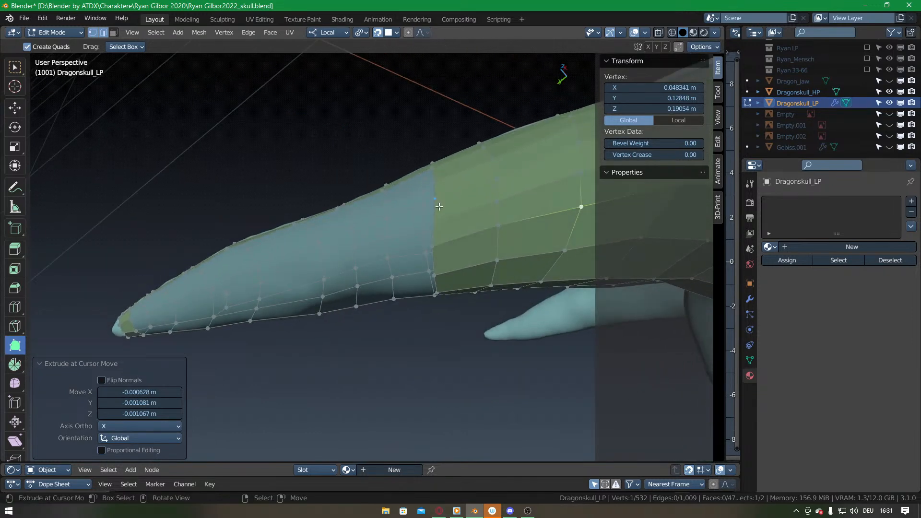
{"action": "left_click_drag", "start_coordinate": [432, 222], "coordinate": [438, 246]}
{"action": "middle_click_drag", "start_coordinate": [438, 246], "coordinate": [434, 206]}
{"action": "left_click_drag", "start_coordinate": [436, 223], "coordinate": [440, 222]}
{"action": "middle_click_drag", "start_coordinate": [433, 208], "coordinate": [424, 245]}
Build new faces along the filled section's open border toward the horn's tip, and move an inner vertex to even them out.
{"action": "left_click_drag", "start_coordinate": [427, 259], "coordinate": [396, 217], "text": "ctrl"}
{"action": "middle_click_drag", "start_coordinate": [397, 217], "coordinate": [425, 273]}
{"action": "left_click_drag", "start_coordinate": [426, 268], "coordinate": [403, 240], "text": "ctrl"}
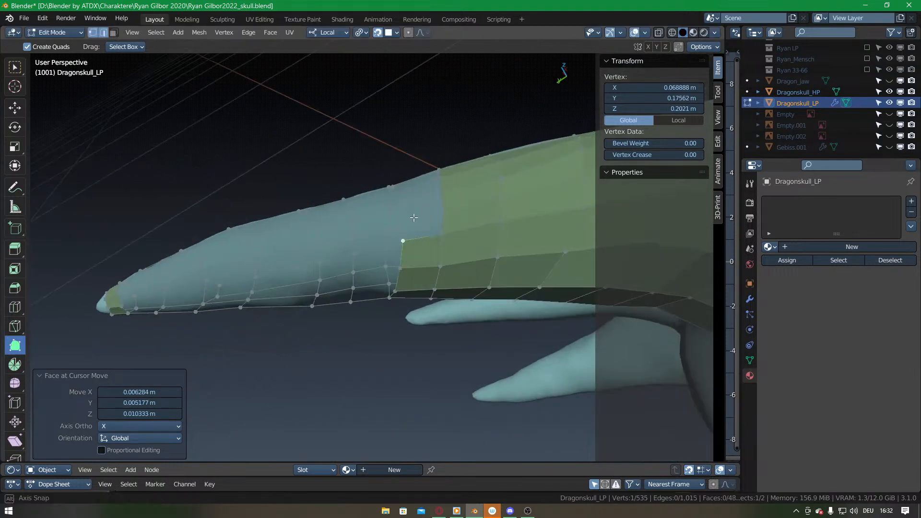
{"action": "middle_click_drag", "start_coordinate": [415, 208], "coordinate": [424, 308]}
{"action": "left_click_drag", "start_coordinate": [453, 218], "coordinate": [409, 250], "text": "ctrl"}
{"action": "right_click", "coordinate": [447, 297]}
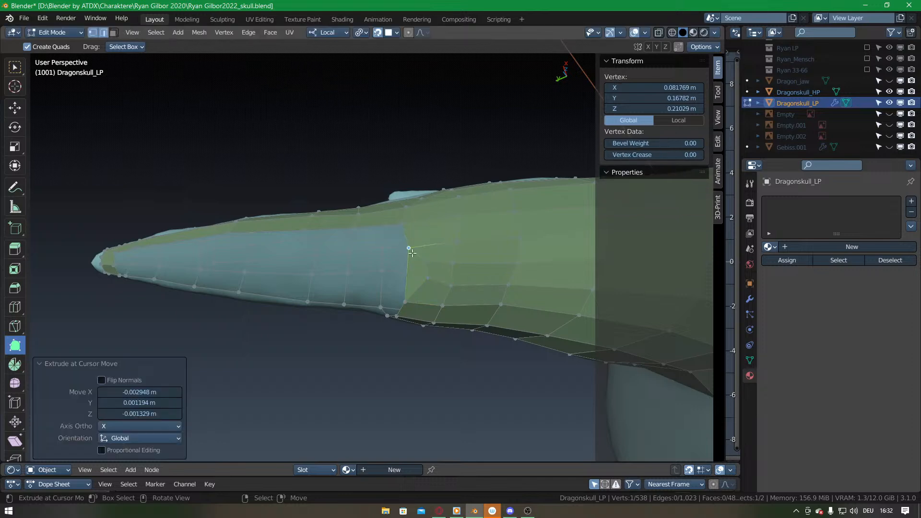
{"action": "left_click_drag", "start_coordinate": [407, 302], "coordinate": [425, 261]}
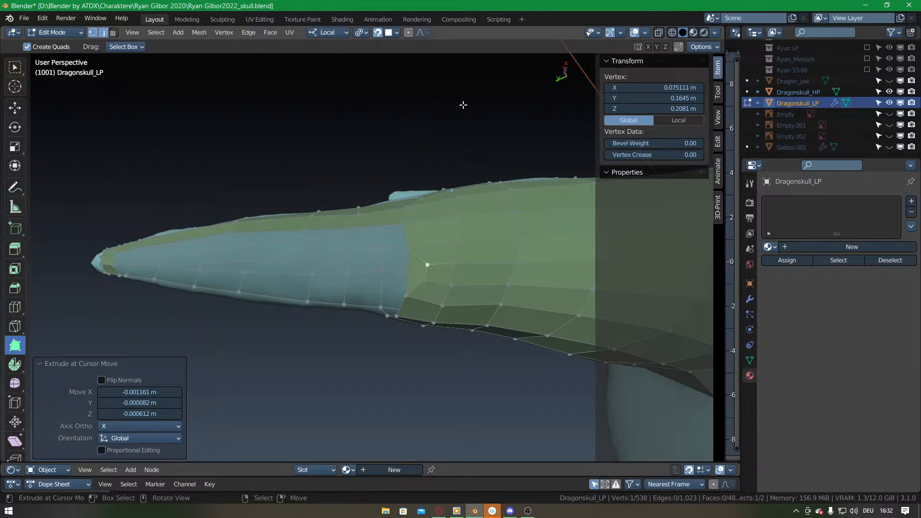
Extrude an upper border edge nearer the horn's tip twice to start another band, and adjust its corner vertex.
{"action": "middle_click_drag", "start_coordinate": [463, 105], "coordinate": [439, 293]}
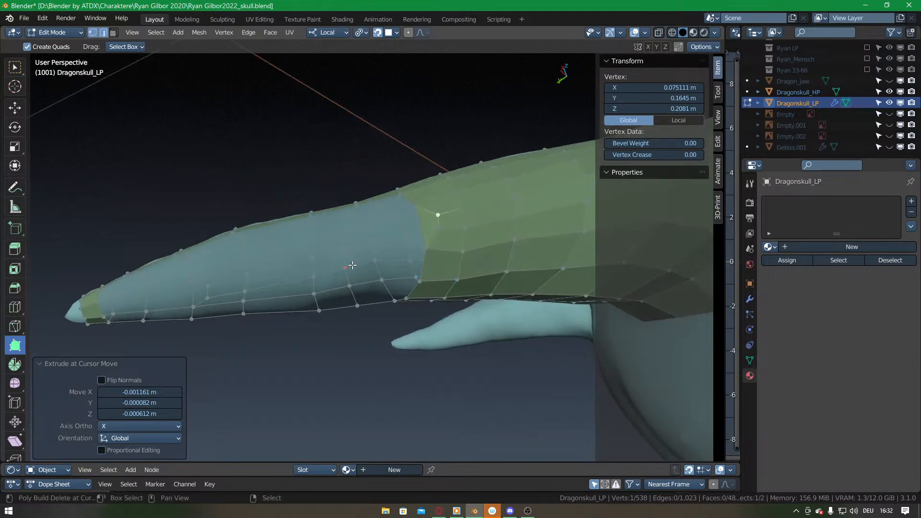
{"action": "middle_click_drag", "start_coordinate": [354, 265], "coordinate": [419, 272], "text": "shift"}
{"action": "middle_click_drag", "start_coordinate": [341, 227], "coordinate": [355, 251]}
{"action": "right_click", "coordinate": [354, 257]}
{"action": "key", "text": "e"}
{"action": "left_click", "coordinate": [362, 269]}
{"action": "key", "text": "e"}
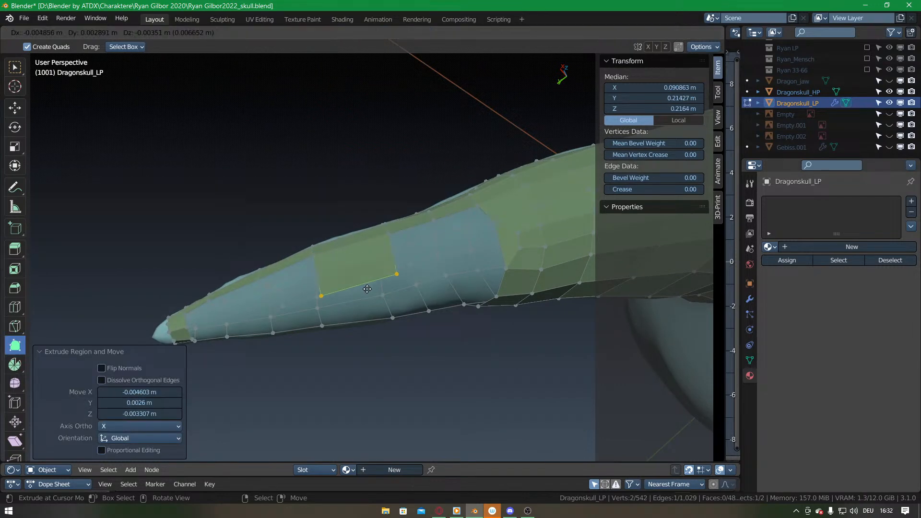
{"action": "left_click", "coordinate": [368, 299]}
{"action": "middle_click_drag", "start_coordinate": [363, 295], "coordinate": [355, 254]}
{"action": "right_click_drag", "start_coordinate": [318, 253], "coordinate": [315, 246]}
{"action": "left_click", "coordinate": [316, 246]}
Extrude the tip-side band's end edge twice more, rotating it about 5°, and bridge it to the lower border with a face.
{"action": "right_click", "coordinate": [354, 238]}
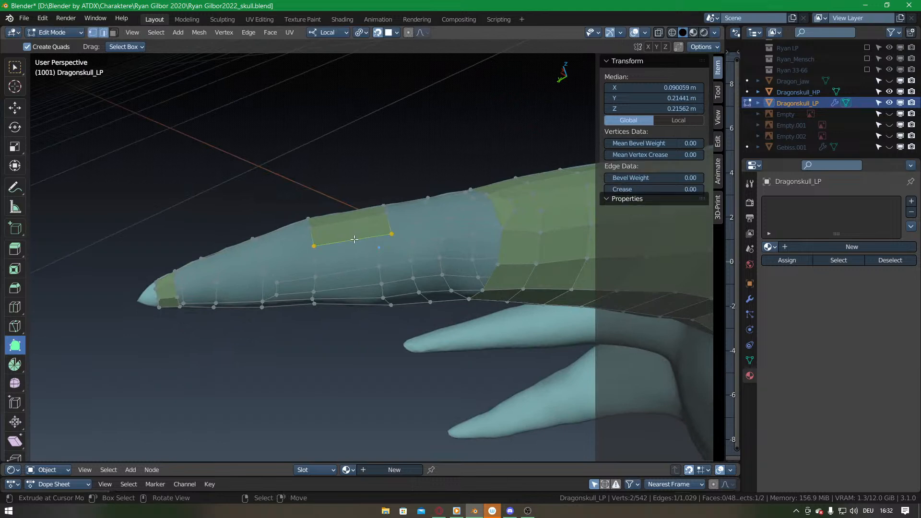
{"action": "middle_click_drag", "start_coordinate": [352, 237], "coordinate": [353, 240]}
{"action": "key", "text": "e"}
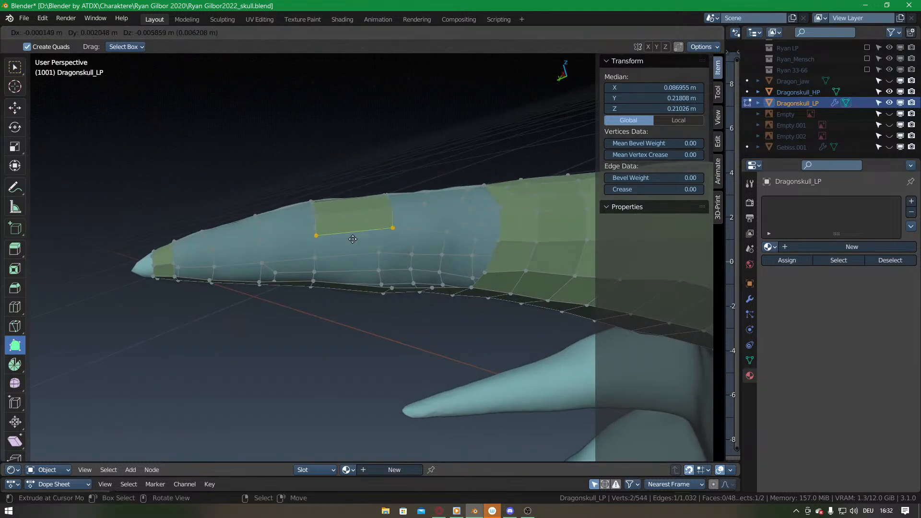
{"action": "left_click", "coordinate": [353, 245]}
{"action": "key", "text": "r"}
{"action": "left_click", "coordinate": [388, 246]}
{"action": "key", "text": "e"}
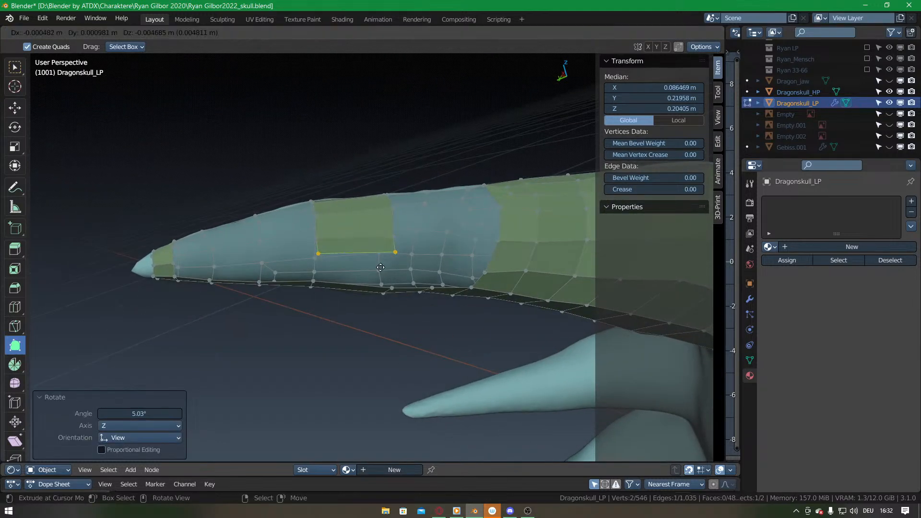
{"action": "left_click", "coordinate": [384, 267]}
{"action": "left_click", "coordinate": [358, 284], "text": "shift"}
{"action": "key", "text": "f"}
Bridge the tip-side band to the filled section nearer the horn's base with faces along the gap.
{"action": "middle_click_drag", "start_coordinate": [365, 287], "coordinate": [358, 252]}
{"action": "left_click", "coordinate": [339, 256]}
{"action": "left_click", "coordinate": [442, 245], "text": "shift"}
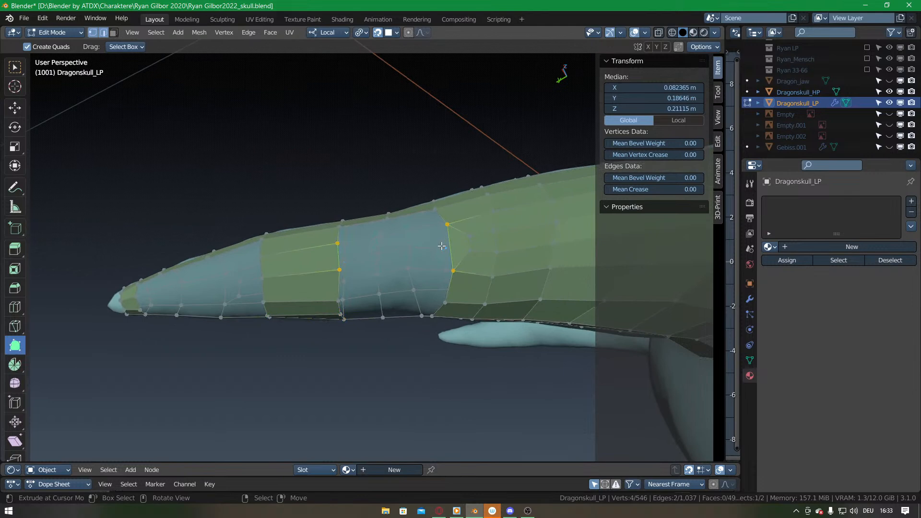
{"action": "key", "text": "f"}
{"action": "right_click", "coordinate": [406, 269]}
{"action": "middle_click_drag", "start_coordinate": [406, 268], "coordinate": [381, 194]}
{"action": "key", "text": "f"}
Cut one loop across the middle of the bridging faces and snap its vertices onto the sculpt.
{"action": "key", "text": "ctrl+r"}
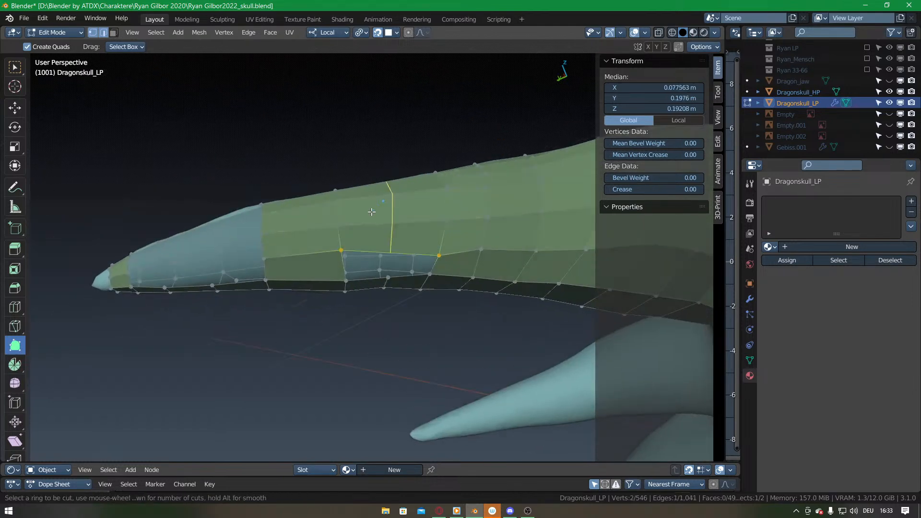
{"action": "left_click", "coordinate": [371, 212]}
{"action": "right_click", "coordinate": [371, 211]}
{"action": "middle_click_drag", "start_coordinate": [411, 167], "coordinate": [394, 225]}
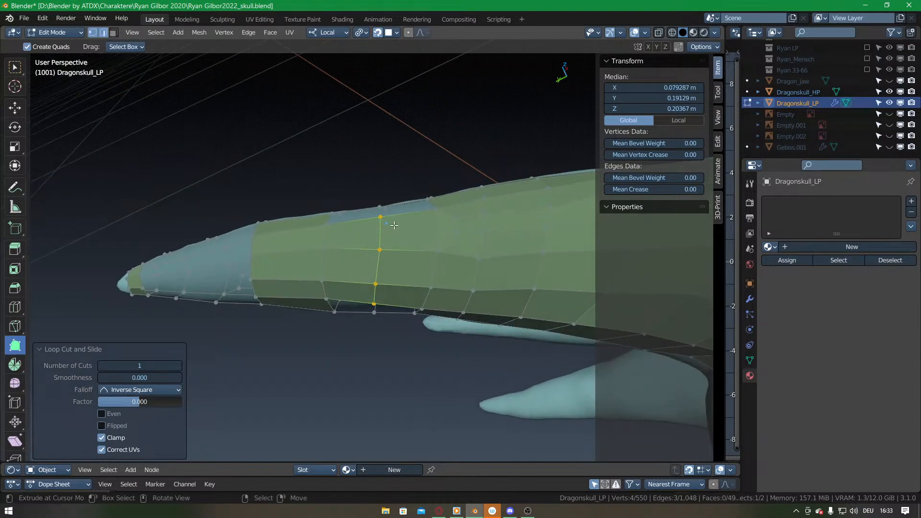
{"action": "key", "text": "g"}
{"action": "left_click", "coordinate": [393, 226]}
Fill the remaining gaps above and below the bridging faces, and move a lower vertex to even the rows.
{"action": "middle_click_drag", "start_coordinate": [362, 179], "coordinate": [342, 259]}
{"action": "right_click", "coordinate": [327, 254]}
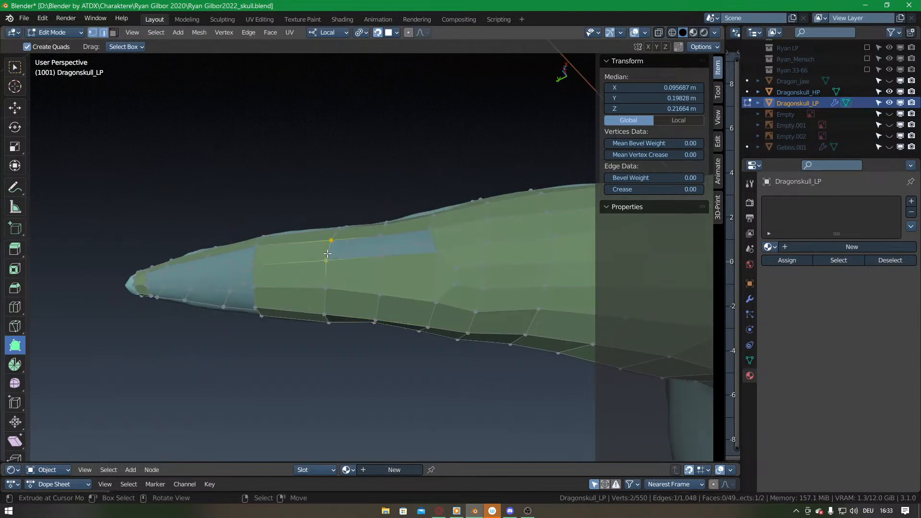
{"action": "key", "text": "f"}
{"action": "key", "text": "f"}
{"action": "middle_click_drag", "start_coordinate": [343, 339], "coordinate": [366, 194]}
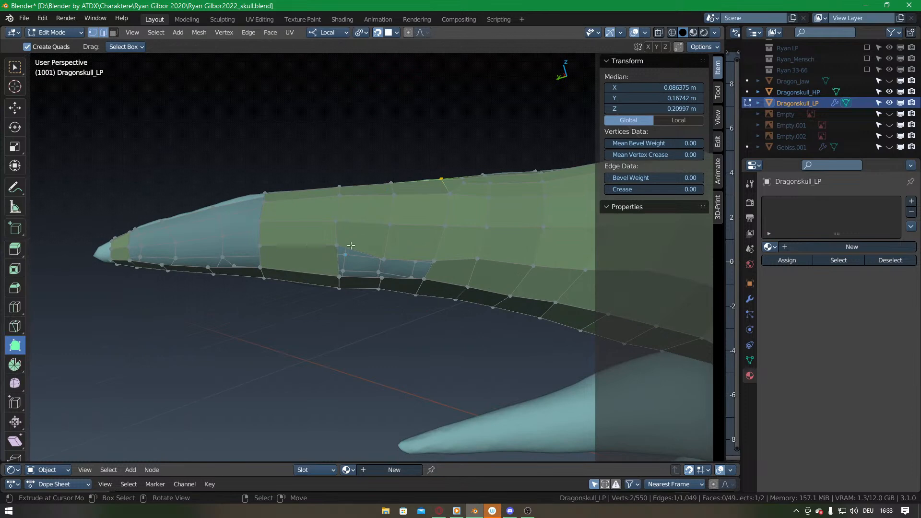
{"action": "key", "text": "f"}
{"action": "middle_click_drag", "start_coordinate": [339, 263], "coordinate": [379, 219]}
{"action": "left_click", "coordinate": [380, 215]}
{"action": "left_click_drag", "start_coordinate": [429, 227], "coordinate": [424, 217]}
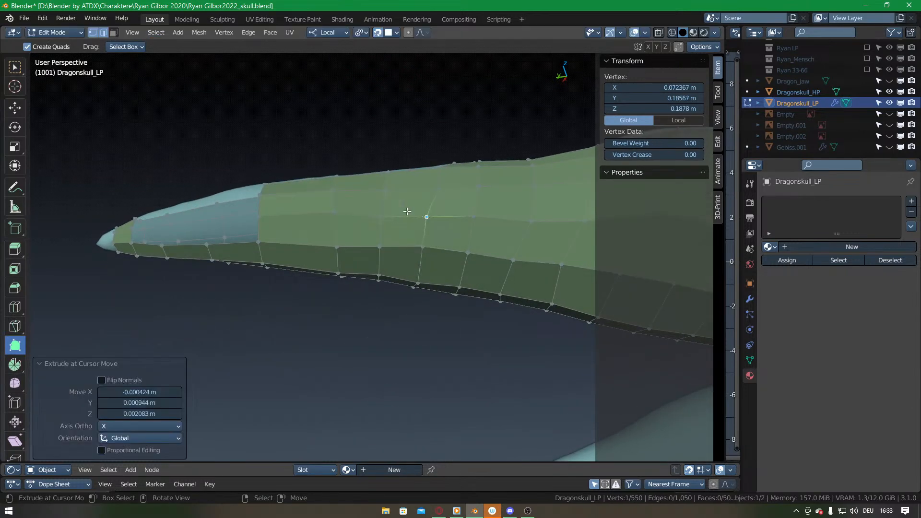
Build a row of new faces along the band's open border toward the tip and close it at the lower border.
{"action": "middle_click_drag", "start_coordinate": [424, 217], "coordinate": [441, 259]}
{"action": "middle_click_drag", "start_coordinate": [268, 180], "coordinate": [377, 270], "text": "shift"}
{"action": "left_click_drag", "start_coordinate": [389, 254], "coordinate": [341, 284], "text": "ctrl"}
{"action": "left_click_drag", "start_coordinate": [390, 273], "coordinate": [351, 309], "text": "ctrl"}
{"action": "middle_click_drag", "start_coordinate": [351, 309], "coordinate": [381, 240]}
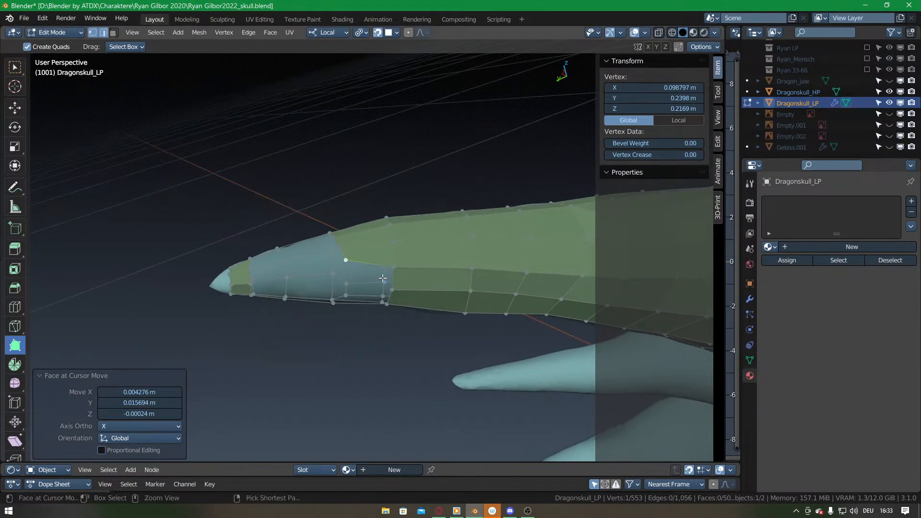
{"action": "left_click_drag", "start_coordinate": [388, 276], "coordinate": [350, 283], "text": "ctrl"}
{"action": "middle_click_drag", "start_coordinate": [350, 283], "coordinate": [361, 255]}
{"action": "right_click", "coordinate": [391, 254]}
{"action": "key", "text": "f"}
{"action": "scroll", "coordinate": [362, 255], "scroll_direction": "up", "scroll_amount": 2}
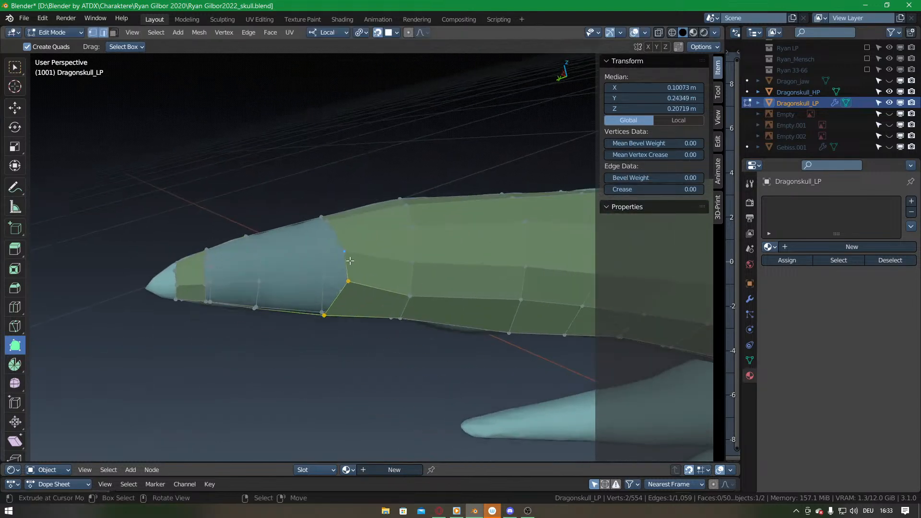
Reposition the new row's border vertices around the horn and fill one more face between them.
{"action": "left_click_drag", "start_coordinate": [349, 283], "coordinate": [344, 296]}
{"action": "left_click_drag", "start_coordinate": [345, 252], "coordinate": [348, 274]}
{"action": "middle_click_drag", "start_coordinate": [349, 274], "coordinate": [351, 298]}
{"action": "left_click_drag", "start_coordinate": [336, 291], "coordinate": [332, 290]}
{"action": "middle_click_drag", "start_coordinate": [334, 260], "coordinate": [357, 216]}
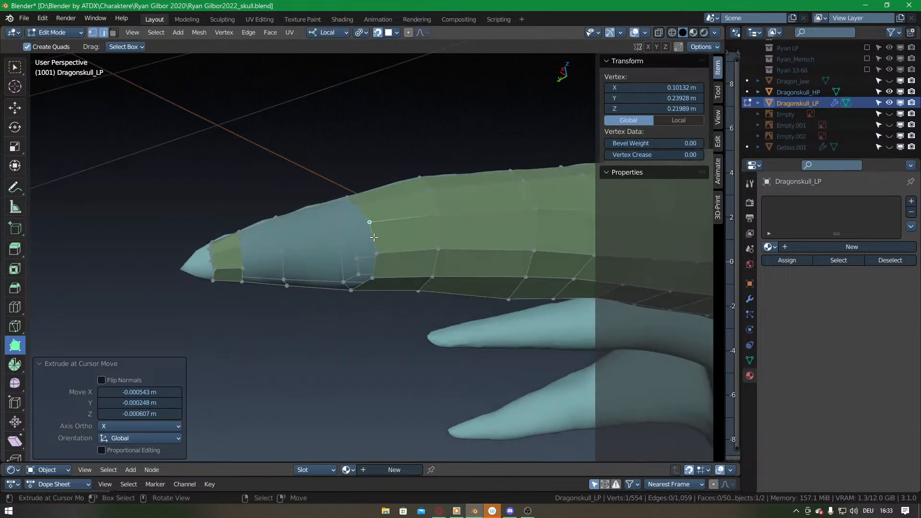
{"action": "left_click_drag", "start_coordinate": [369, 222], "coordinate": [380, 219]}
{"action": "left_click_drag", "start_coordinate": [377, 253], "coordinate": [387, 250]}
{"action": "right_click", "coordinate": [384, 236]}
{"action": "key", "text": "f"}
Move the upper and lower vertices of the new row to even out its faces.
{"action": "middle_click_drag", "start_coordinate": [373, 276], "coordinate": [370, 219]}
{"action": "left_click_drag", "start_coordinate": [367, 207], "coordinate": [358, 206]}
{"action": "middle_click_drag", "start_coordinate": [358, 206], "coordinate": [367, 282]}
{"action": "left_click_drag", "start_coordinate": [359, 248], "coordinate": [382, 274]}
{"action": "left_click_drag", "start_coordinate": [380, 295], "coordinate": [386, 293]}
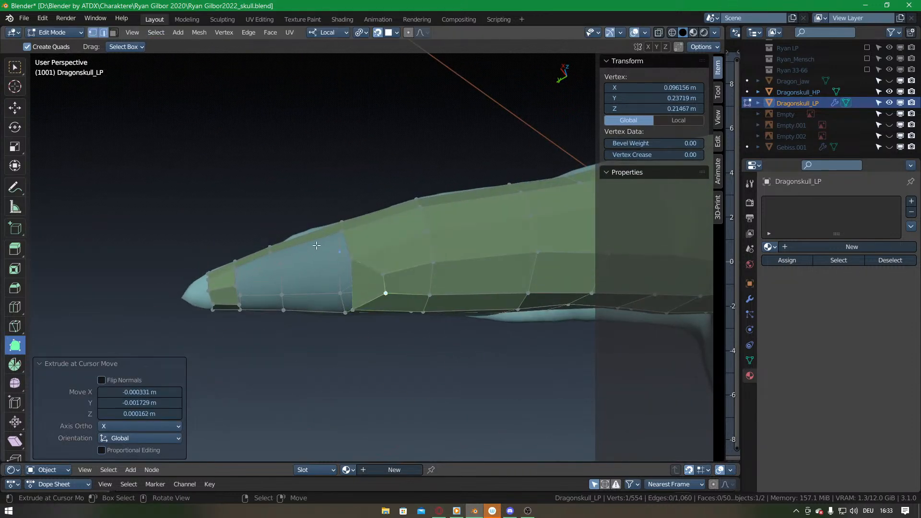
Fill the remaining opening between the new row and the tip ring with faces, and even out the surrounding vertices.
{"action": "left_click", "coordinate": [323, 236], "text": "alt"}
{"action": "key", "text": "ctrl+f"}
{"action": "left_click", "coordinate": [268, 360]}
{"action": "middle_click_drag", "start_coordinate": [330, 263], "coordinate": [407, 182]}
{"action": "left_click_drag", "start_coordinate": [351, 242], "coordinate": [352, 238]}
{"action": "middle_click_drag", "start_coordinate": [354, 227], "coordinate": [363, 299]}
{"action": "left_click_drag", "start_coordinate": [352, 275], "coordinate": [355, 280]}
{"action": "middle_click_drag", "start_coordinate": [355, 280], "coordinate": [387, 234]}
{"action": "left_click_drag", "start_coordinate": [387, 235], "coordinate": [371, 238]}
{"action": "left_click_drag", "start_coordinate": [386, 288], "coordinate": [377, 284]}
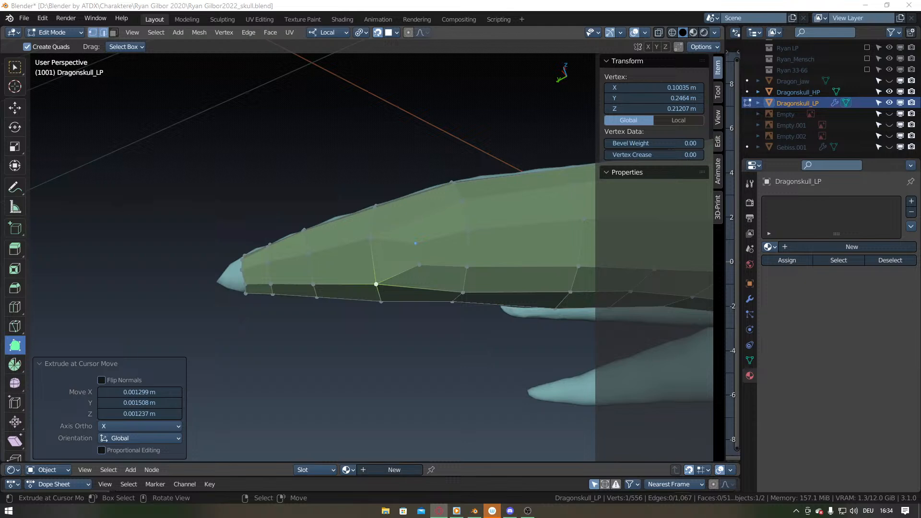
{"action": "key", "text": "alt+Tab"}
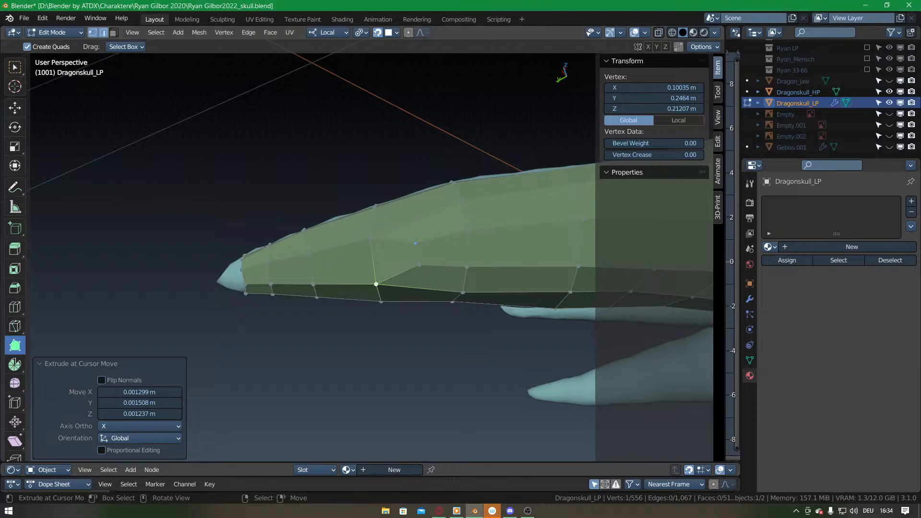
{"action": "left_click", "coordinate": [539, 22]}
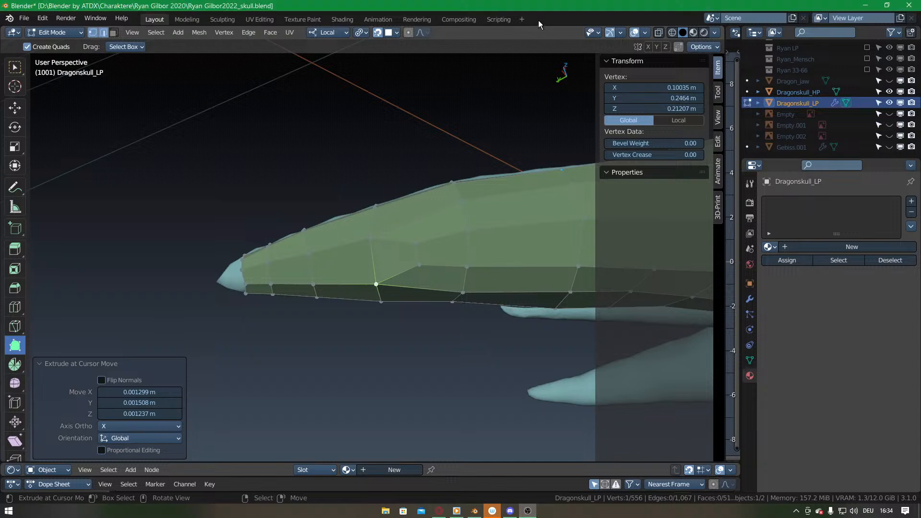
Extrude edges of the tip ring's open border inward over the horn's tip and adjust their corner vertices.
{"action": "middle_click_drag", "start_coordinate": [394, 212], "coordinate": [443, 302]}
{"action": "left_click", "coordinate": [441, 283], "text": "ctrl"}
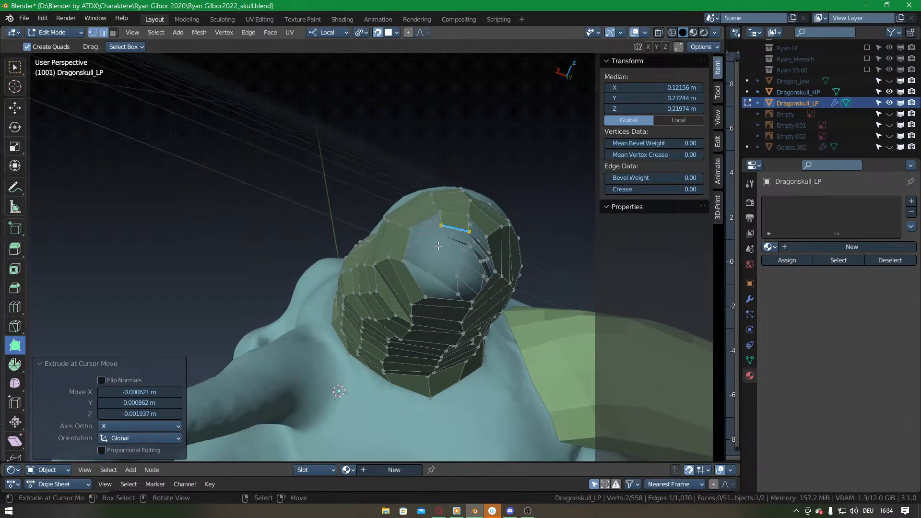
{"action": "left_click", "coordinate": [456, 271], "text": "ctrl"}
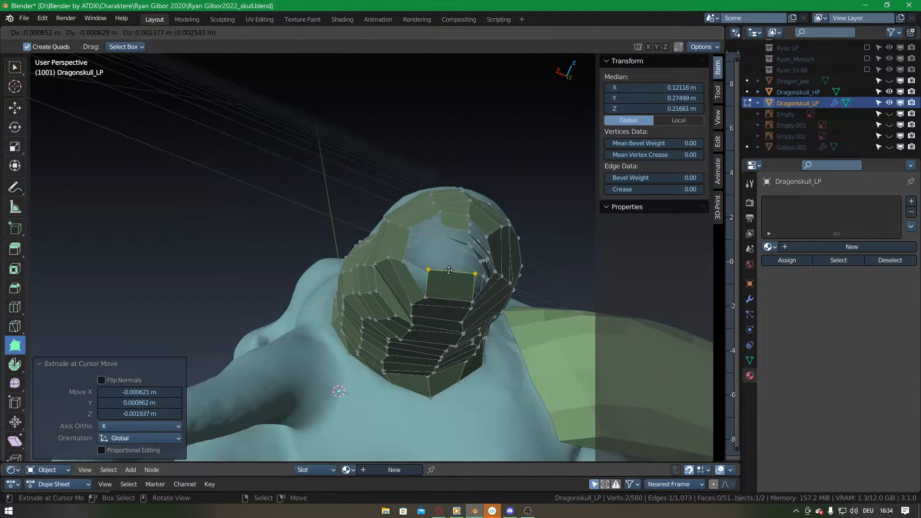
{"action": "left_click_drag", "start_coordinate": [473, 273], "coordinate": [469, 274]}
{"action": "middle_click_drag", "start_coordinate": [469, 273], "coordinate": [434, 225]}
{"action": "left_click_drag", "start_coordinate": [433, 297], "coordinate": [427, 295]}
{"action": "middle_click_drag", "start_coordinate": [425, 206], "coordinate": [433, 268]}
{"action": "left_click_drag", "start_coordinate": [434, 268], "coordinate": [428, 269]}
{"action": "left_click_drag", "start_coordinate": [426, 232], "coordinate": [420, 232]}
Extend the tip ring with more faces around the opening and fill the gap beside them.
{"action": "middle_click_drag", "start_coordinate": [411, 231], "coordinate": [427, 295]}
{"action": "left_click_drag", "start_coordinate": [431, 264], "coordinate": [435, 284], "text": "ctrl"}
{"action": "left_click_drag", "start_coordinate": [421, 293], "coordinate": [431, 303], "text": "ctrl"}
{"action": "right_click", "coordinate": [418, 326]}
{"action": "key", "text": "f"}
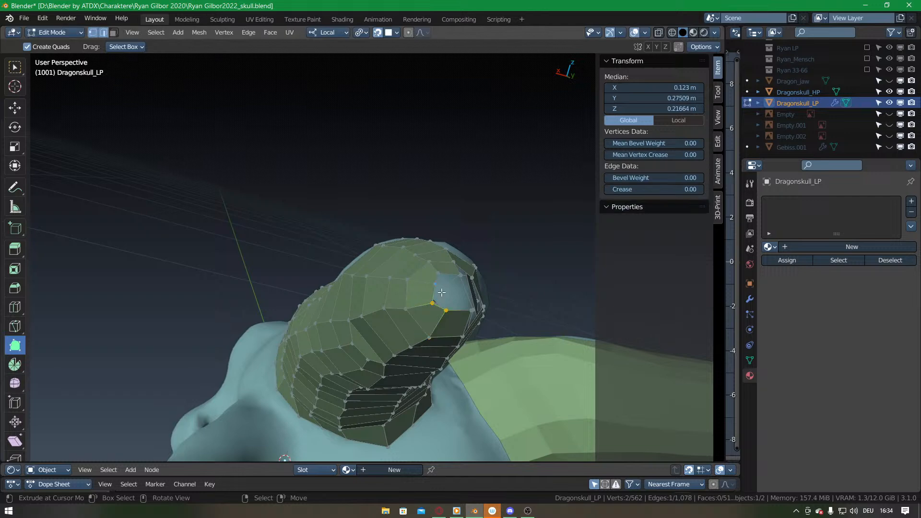
Complete the new ring of faces around the tip opening and adjust one of its border vertices.
{"action": "middle_click_drag", "start_coordinate": [442, 293], "coordinate": [403, 288]}
{"action": "left_click", "coordinate": [391, 295], "text": "ctrl"}
{"action": "left_click_drag", "start_coordinate": [407, 285], "coordinate": [392, 308], "text": "ctrl"}
{"action": "right_click", "coordinate": [402, 332]}
{"action": "key", "text": "f"}
{"action": "middle_click_drag", "start_coordinate": [392, 346], "coordinate": [365, 240]}
{"action": "left_click", "coordinate": [406, 338], "text": "alt"}
{"action": "left_click_drag", "start_coordinate": [298, 227], "coordinate": [301, 226]}
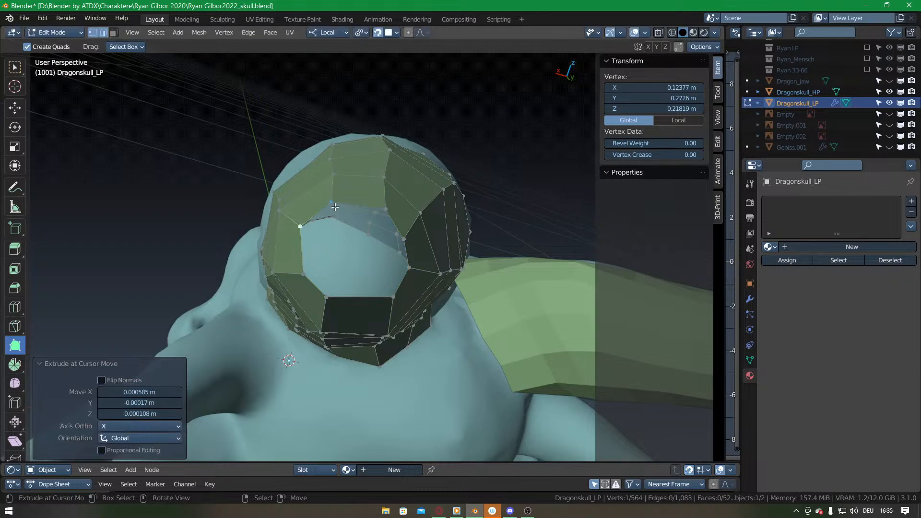
Bridge two opposite edges of the tip opening with a face and divide it with four loop cuts.
{"action": "right_click", "coordinate": [355, 204]}
{"action": "right_click", "coordinate": [357, 294], "text": "shift"}
{"action": "key", "text": "f"}
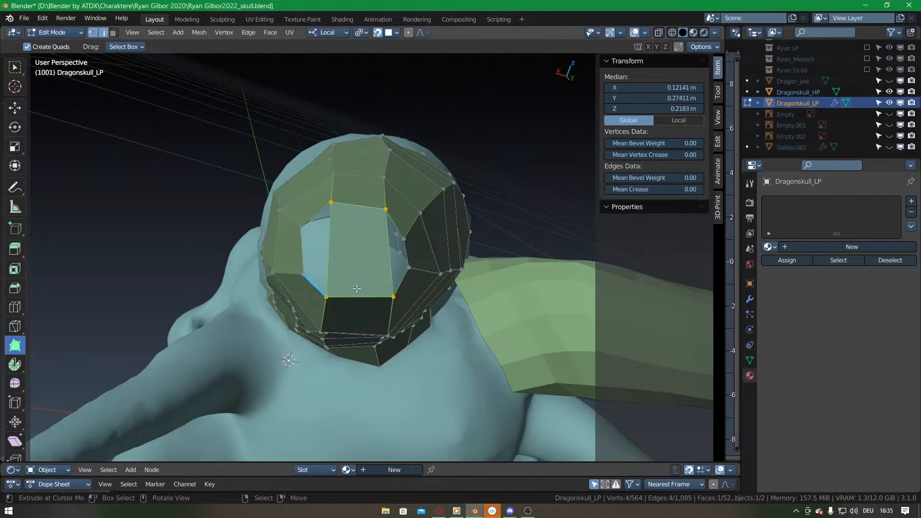
{"action": "right_click", "coordinate": [332, 249]}
{"action": "middle_click_drag", "start_coordinate": [333, 249], "coordinate": [353, 263]}
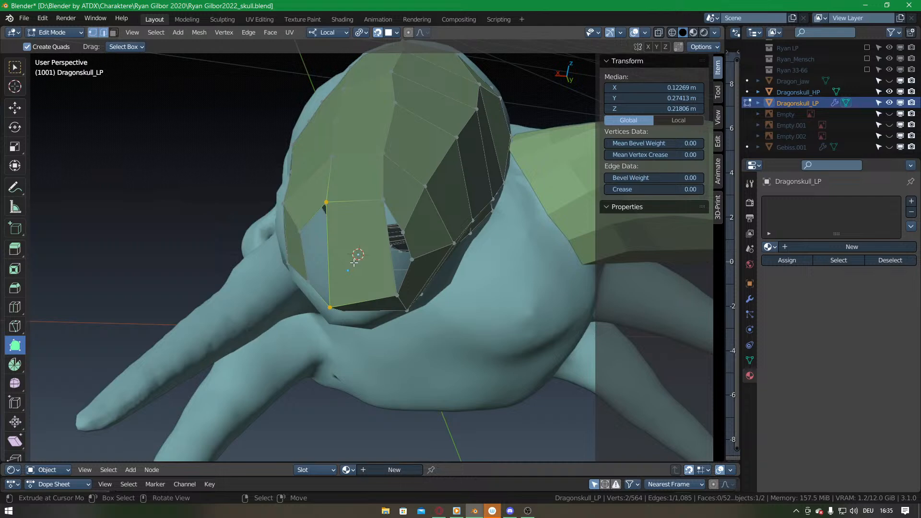
{"action": "key", "text": "ctrl+r"}
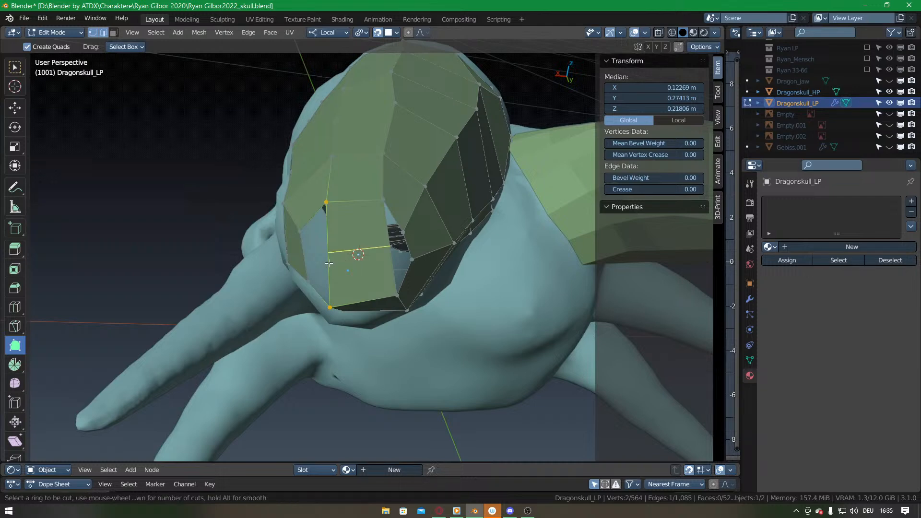
{"action": "scroll", "coordinate": [329, 263], "scroll_direction": "up", "scroll_amount": 3}
{"action": "left_click", "coordinate": [329, 263]}
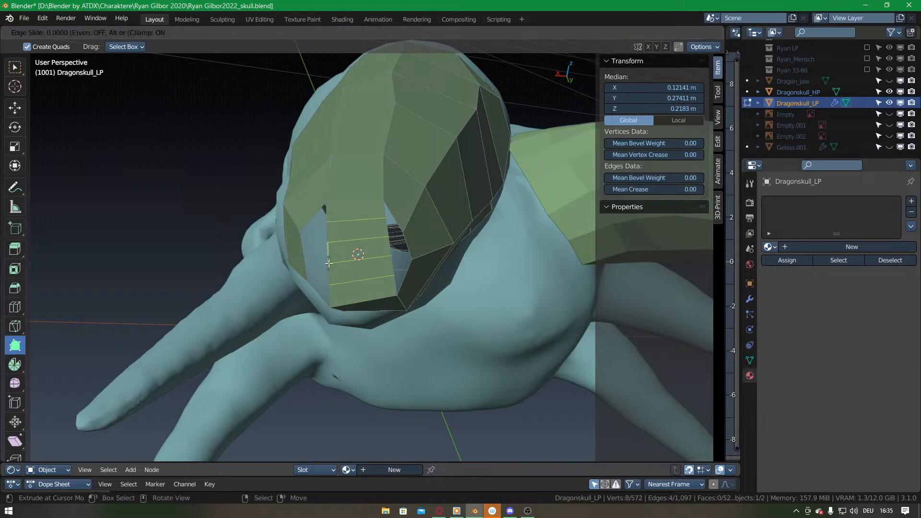
{"action": "left_click", "coordinate": [329, 263]}
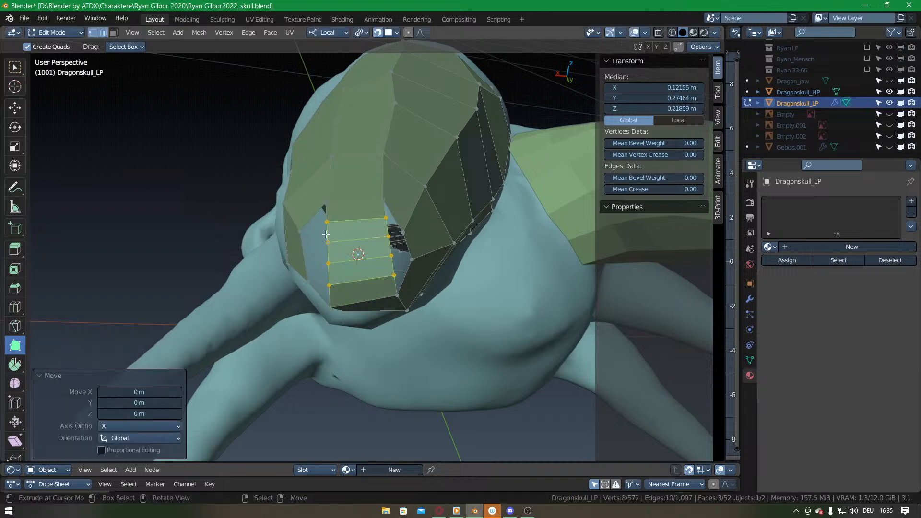
Scale down the cross edges of the bridging strip to narrow it inside the tip opening.
{"action": "left_click", "coordinate": [353, 220]}
{"action": "key", "text": "s"}
{"action": "left_click", "coordinate": [339, 269]}
{"action": "left_click", "coordinate": [329, 285]}
{"action": "key", "text": "s"}
{"action": "left_click", "coordinate": [345, 283]}
Fill the gaps on both sides of the strip with faces to close the horn's tip.
{"action": "left_click", "coordinate": [334, 210]}
{"action": "key", "text": "f"}
{"action": "key", "text": "f"}
{"action": "key", "text": "f"}
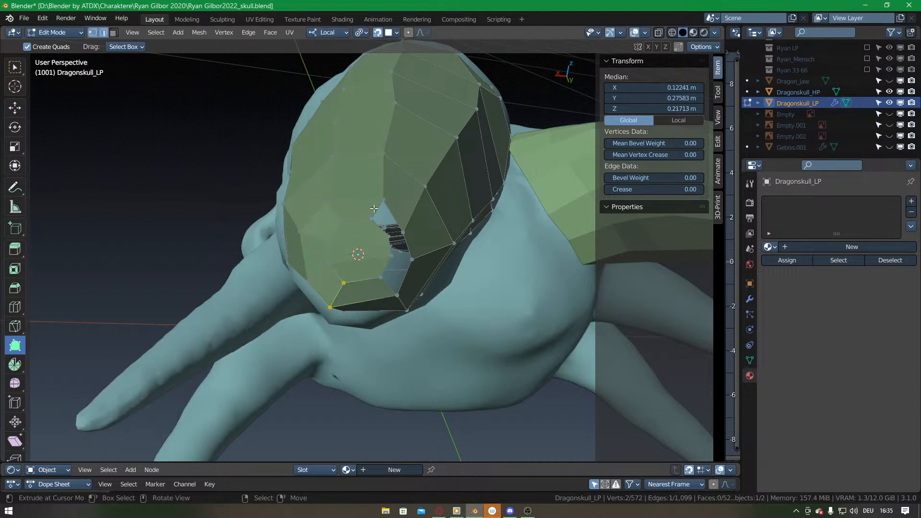
{"action": "right_click", "coordinate": [375, 210]}
{"action": "key", "text": "f"}
{"action": "key", "text": "f"}
{"action": "key", "text": "f"}
Move a vertex on the tip cap to even its faces, and undo the move of a second one.
{"action": "middle_click_drag", "start_coordinate": [374, 255], "coordinate": [460, 230]}
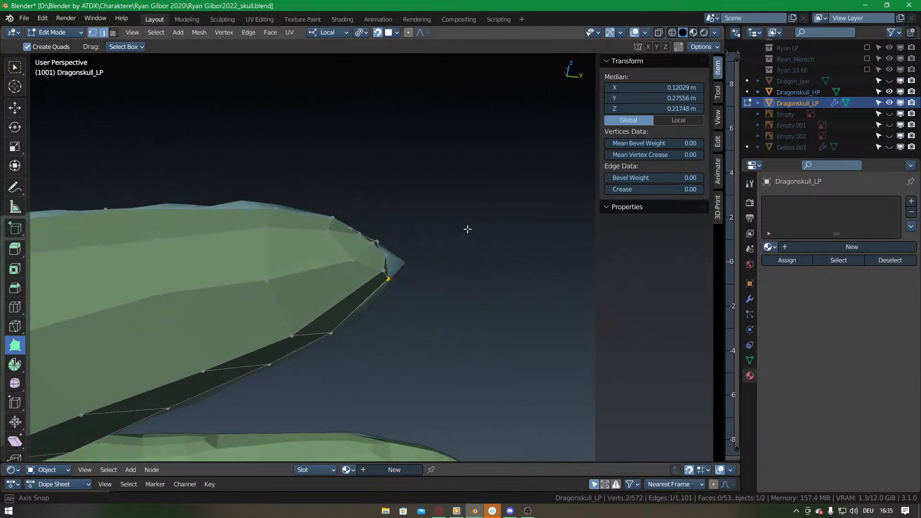
{"action": "middle_click_drag", "start_coordinate": [397, 244], "coordinate": [447, 268]}
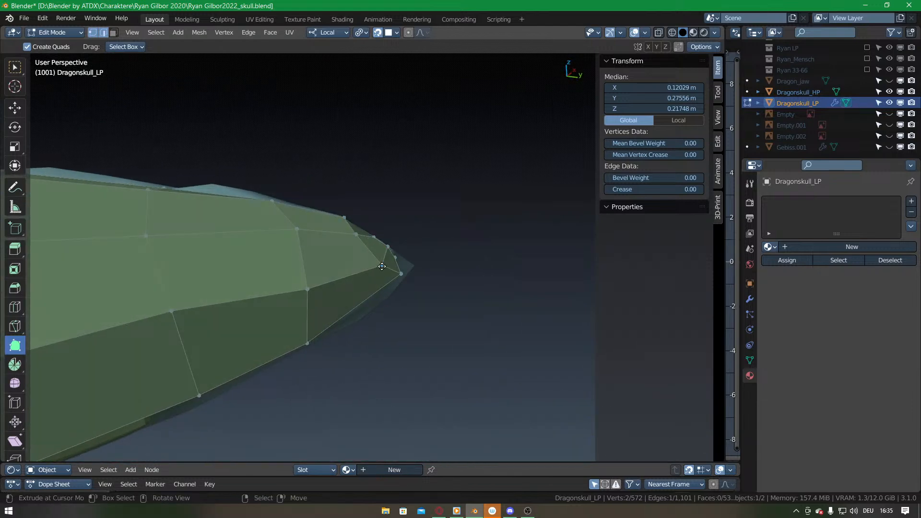
{"action": "left_click_drag", "start_coordinate": [382, 266], "coordinate": [372, 267]}
{"action": "middle_click_drag", "start_coordinate": [388, 283], "coordinate": [352, 187]}
{"action": "mouse_move", "coordinate": [371, 225]}
{"action": "left_mouse_down"}
{"action": "mouse_move", "coordinate": [335, 237]}
{"action": "mouse_move", "coordinate": [353, 220]}
{"action": "left_mouse_up"}
{"action": "key", "text": "ctrl+z"}
Move several tip cap vertices to spread its faces evenly around the horn's end.
{"action": "middle_click_drag", "start_coordinate": [354, 219], "coordinate": [367, 237]}
{"action": "left_click_drag", "start_coordinate": [367, 237], "coordinate": [336, 248]}
{"action": "middle_click_drag", "start_coordinate": [377, 262], "coordinate": [355, 262]}
{"action": "left_click_drag", "start_coordinate": [355, 262], "coordinate": [332, 254]}
{"action": "middle_click_drag", "start_coordinate": [370, 209], "coordinate": [328, 246]}
{"action": "left_click_drag", "start_coordinate": [350, 249], "coordinate": [343, 270]}
{"action": "middle_click_drag", "start_coordinate": [341, 258], "coordinate": [372, 233]}
{"action": "left_click_drag", "start_coordinate": [366, 226], "coordinate": [361, 226]}
Turn off snapping and move the cap's vertices freely to round out the horn's pointed end.
{"action": "left_click", "coordinate": [378, 33]}
{"action": "middle_click_drag", "start_coordinate": [383, 140], "coordinate": [391, 257]}
{"action": "left_click_drag", "start_coordinate": [380, 256], "coordinate": [367, 262]}
{"action": "middle_click_drag", "start_coordinate": [368, 262], "coordinate": [354, 222]}
{"action": "left_click_drag", "start_coordinate": [379, 247], "coordinate": [370, 263]}
{"action": "left_click_drag", "start_coordinate": [332, 286], "coordinate": [362, 279]}
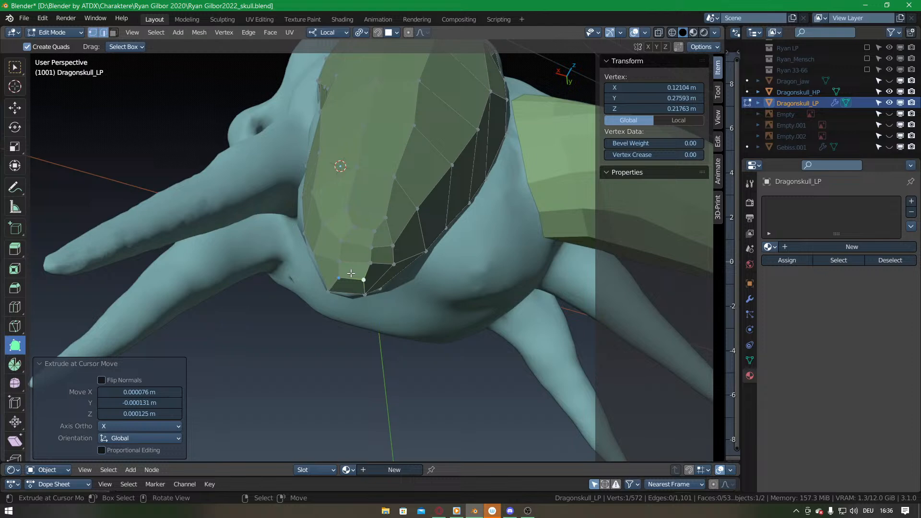
{"action": "middle_click_drag", "start_coordinate": [335, 324], "coordinate": [387, 247]}
{"action": "left_click_drag", "start_coordinate": [376, 259], "coordinate": [380, 256]}
{"action": "middle_click_drag", "start_coordinate": [396, 227], "coordinate": [298, 269]}
{"action": "left_click_drag", "start_coordinate": [356, 261], "coordinate": [350, 265]}
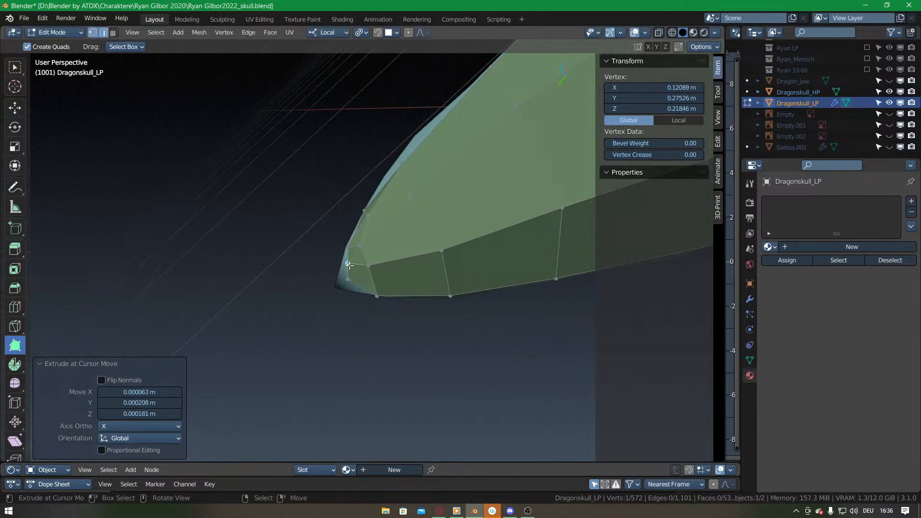
Turn snapping back on and move vertices just behind the horn's tip to straighten the rows.
{"action": "left_click", "coordinate": [439, 510]}
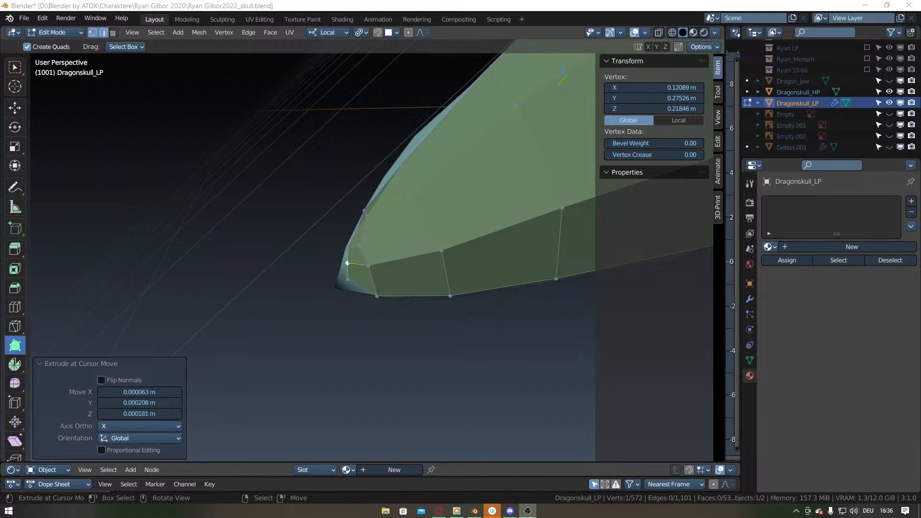
{"action": "middle_click_drag", "start_coordinate": [331, 263], "coordinate": [512, 264]}
{"action": "scroll", "coordinate": [364, 251], "scroll_direction": "down", "scroll_amount": 6}
{"action": "middle_click_drag", "start_coordinate": [436, 223], "coordinate": [406, 219]}
{"action": "middle_click_drag", "start_coordinate": [371, 252], "coordinate": [358, 339], "text": "shift"}
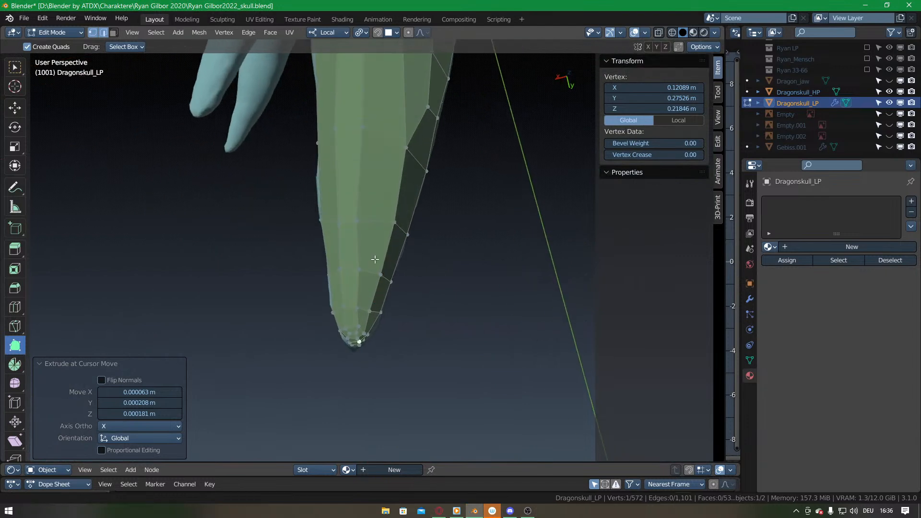
{"action": "scroll", "coordinate": [366, 250], "scroll_direction": "up", "scroll_amount": 1}
{"action": "left_click", "coordinate": [380, 33]}
{"action": "middle_click_drag", "start_coordinate": [365, 287], "coordinate": [360, 267]}
{"action": "left_click_drag", "start_coordinate": [359, 269], "coordinate": [364, 272]}
{"action": "left_click_drag", "start_coordinate": [358, 212], "coordinate": [366, 213]}
Move further vertices along the horn from the tip toward its middle to even out the rows.
{"action": "middle_click_drag", "start_coordinate": [382, 153], "coordinate": [370, 307], "text": "shift"}
{"action": "left_click_drag", "start_coordinate": [353, 248], "coordinate": [361, 259]}
{"action": "middle_click_drag", "start_coordinate": [355, 143], "coordinate": [354, 305], "text": "shift"}
{"action": "left_click_drag", "start_coordinate": [403, 290], "coordinate": [411, 288]}
{"action": "left_click_drag", "start_coordinate": [359, 276], "coordinate": [373, 278]}
Examine the closed horn from several sides, selecting an edge loop around its middle and one near the tip.
{"action": "scroll", "coordinate": [378, 204], "scroll_direction": "down", "scroll_amount": 5}
{"action": "middle_click_drag", "start_coordinate": [383, 196], "coordinate": [396, 336], "text": "shift"}
{"action": "scroll", "coordinate": [379, 263], "scroll_direction": "down", "scroll_amount": 6}
{"action": "middle_click_drag", "start_coordinate": [378, 263], "coordinate": [391, 282]}
{"action": "middle_click_drag", "start_coordinate": [354, 316], "coordinate": [426, 277]}
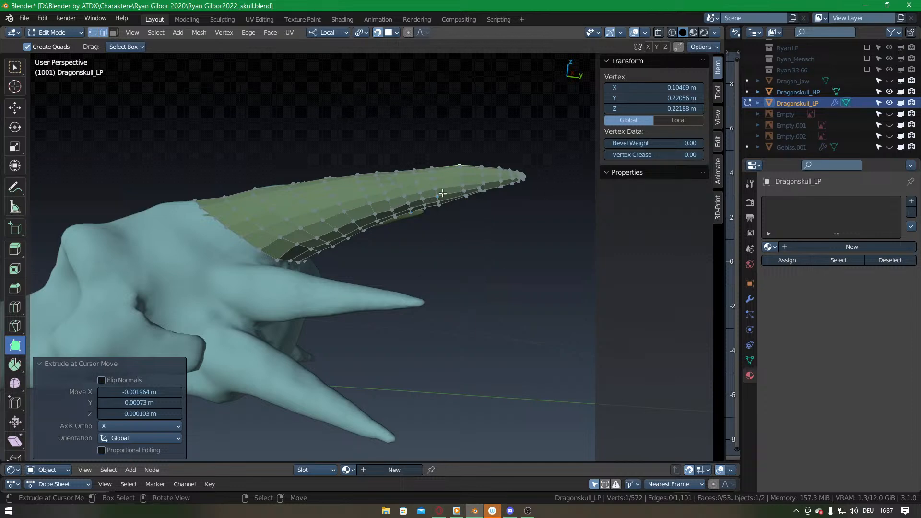
{"action": "middle_click_drag", "start_coordinate": [311, 278], "coordinate": [421, 307]}
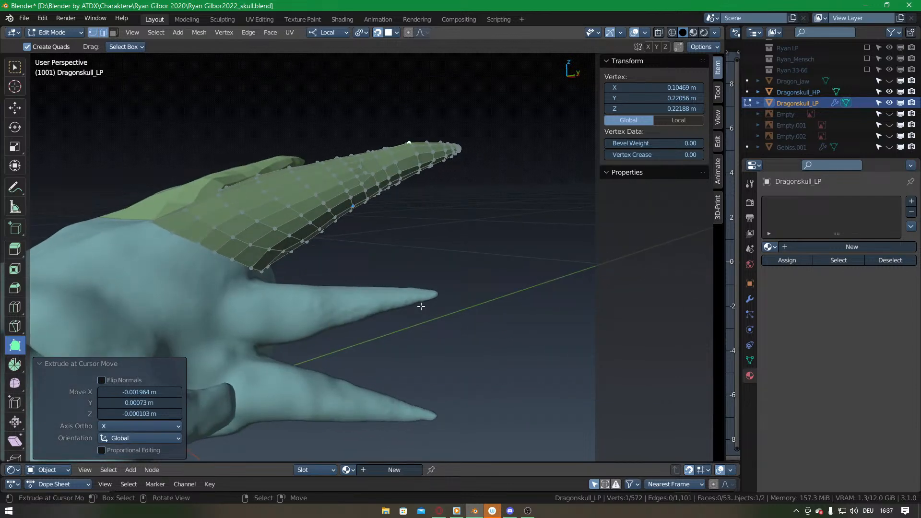
{"action": "middle_click_drag", "start_coordinate": [512, 288], "coordinate": [428, 319]}
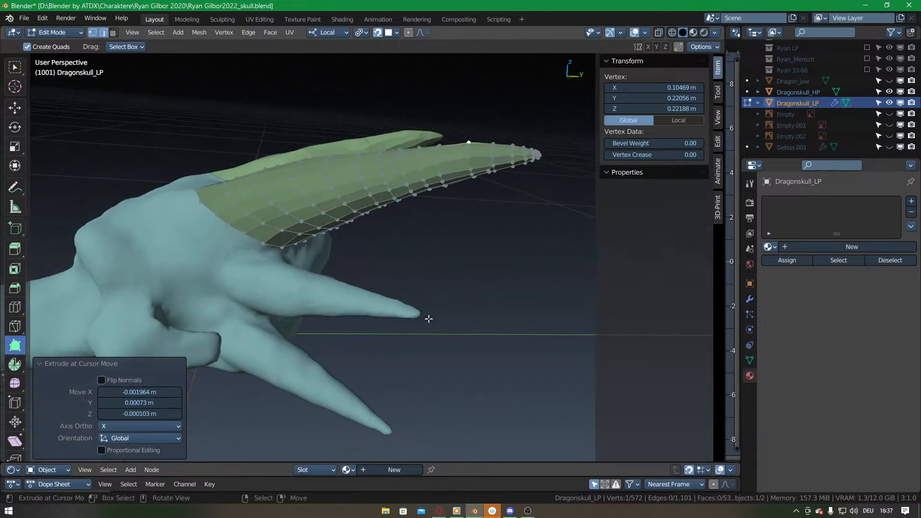
{"action": "left_click", "coordinate": [340, 192], "text": "alt"}
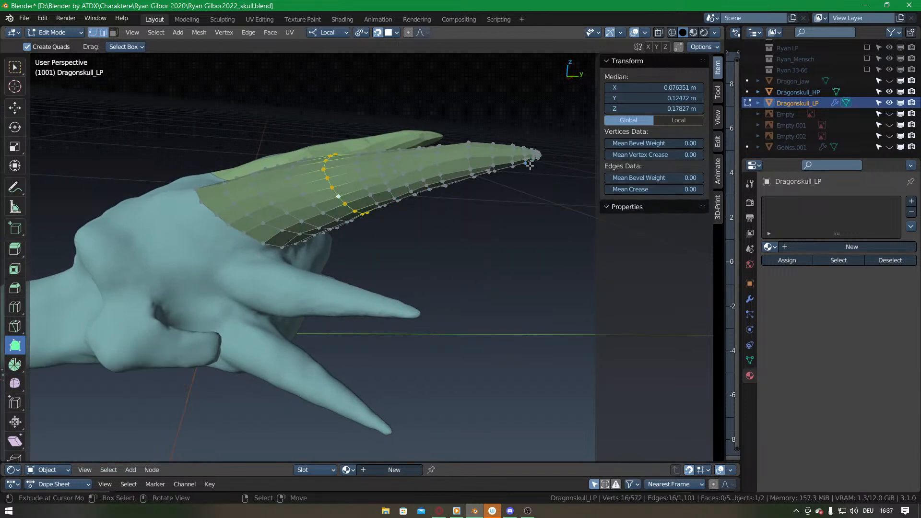
{"action": "mouse_move", "coordinate": [494, 174]}
{"action": "middle_mouse_down"}
{"action": "mouse_move", "coordinate": [469, 216]}
{"action": "mouse_move", "coordinate": [484, 188]}
{"action": "mouse_move", "coordinate": [509, 173]}
{"action": "middle_mouse_up"}
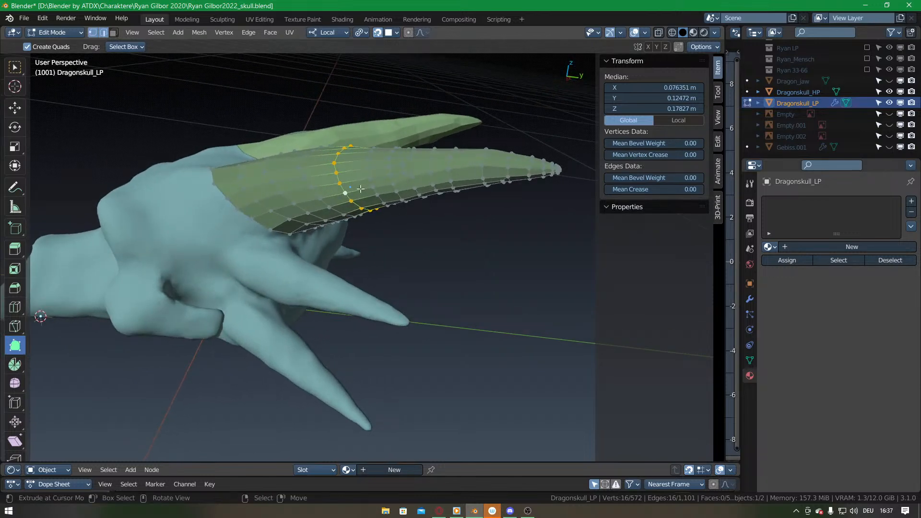
{"action": "middle_click_drag", "start_coordinate": [348, 190], "coordinate": [403, 244]}
{"action": "left_click", "coordinate": [558, 176], "text": "alt"}
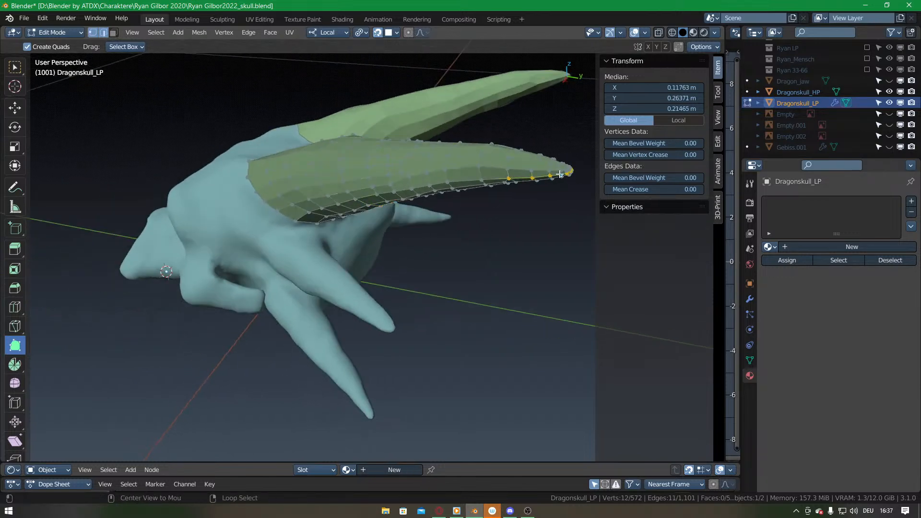
Grow the selection from the large horn's tip toward its middle, turn off snapping, and duplicate the selected part onto the horn below.
{"action": "key", "text": "ctrl+KP_Add"}
{"action": "key", "text": "ctrl+KP_Add"}
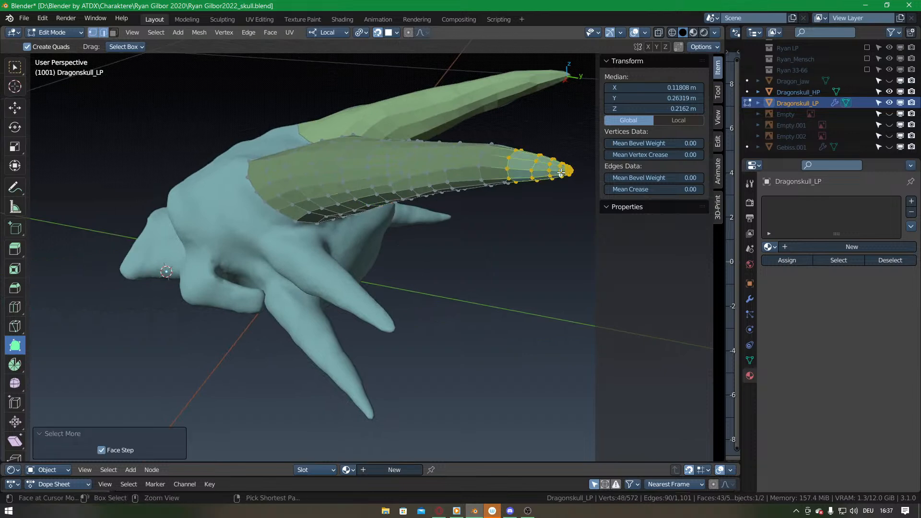
{"action": "key", "text": "ctrl+KP_Add"}
{"action": "key", "text": "ctrl+KP_Add"}
{"action": "key", "text": "ctrl+KP_Add"}
{"action": "key", "text": "ctrl+KP_Add"}
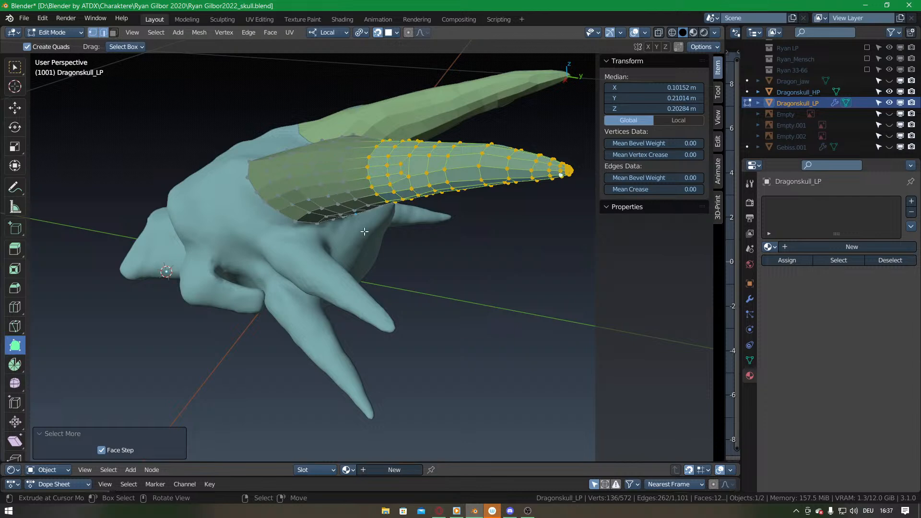
{"action": "key", "text": "ctrl+KP_Add"}
{"action": "key", "text": "KP_3"}
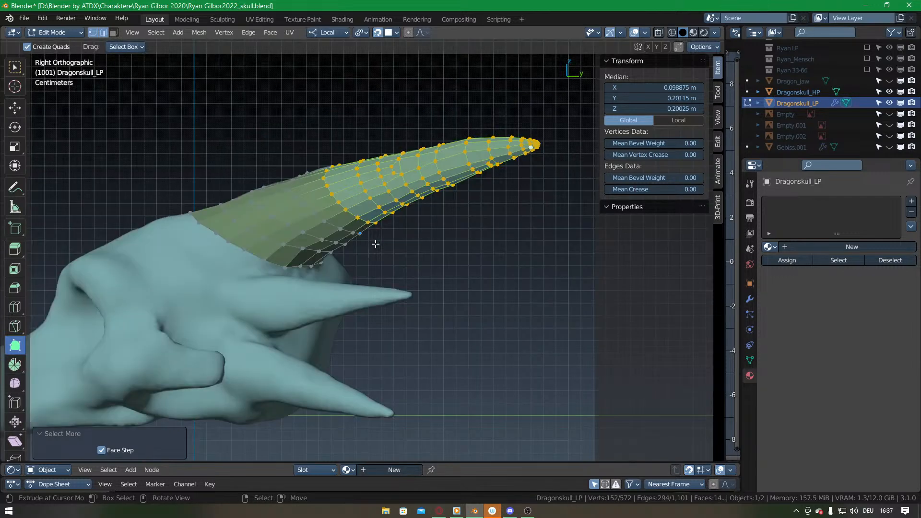
{"action": "left_click", "coordinate": [378, 33]}
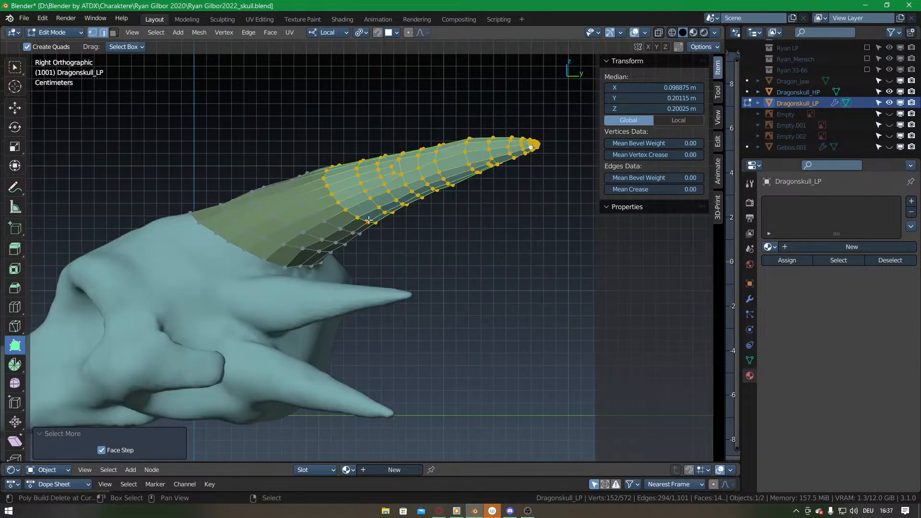
{"action": "key", "text": "shift+d"}
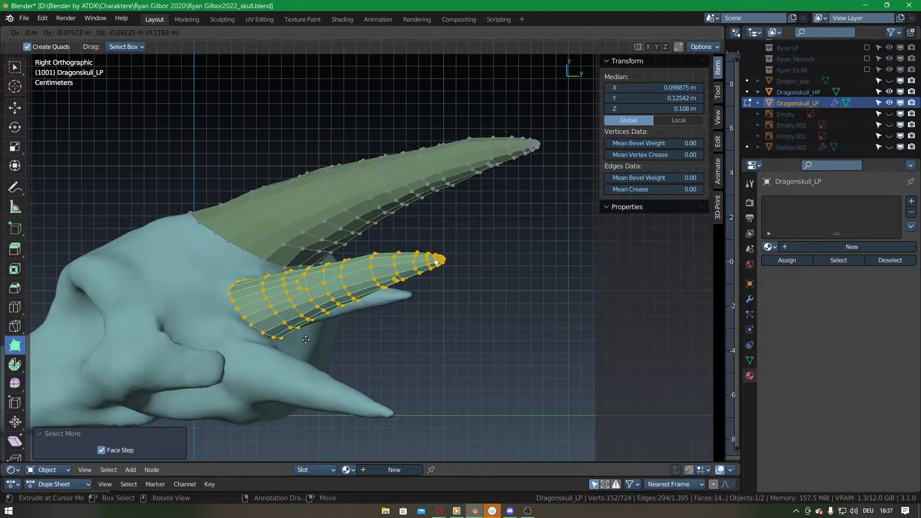
{"action": "left_click", "coordinate": [300, 338]}
{"action": "middle_click_drag", "start_coordinate": [300, 337], "coordinate": [326, 335]}
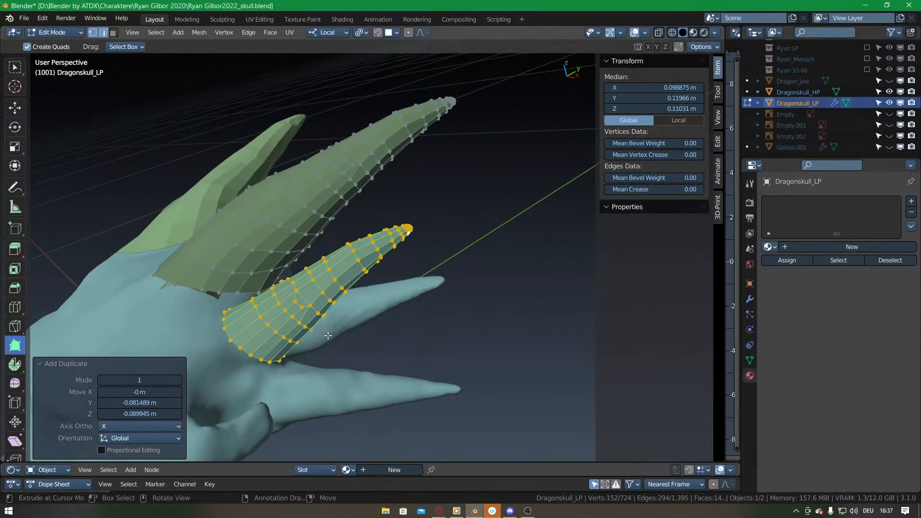
From above, rotate the duplicated piece by about 19.5° and move it over the lower horn.
{"action": "key", "text": "KP_7"}
{"action": "key", "text": "r"}
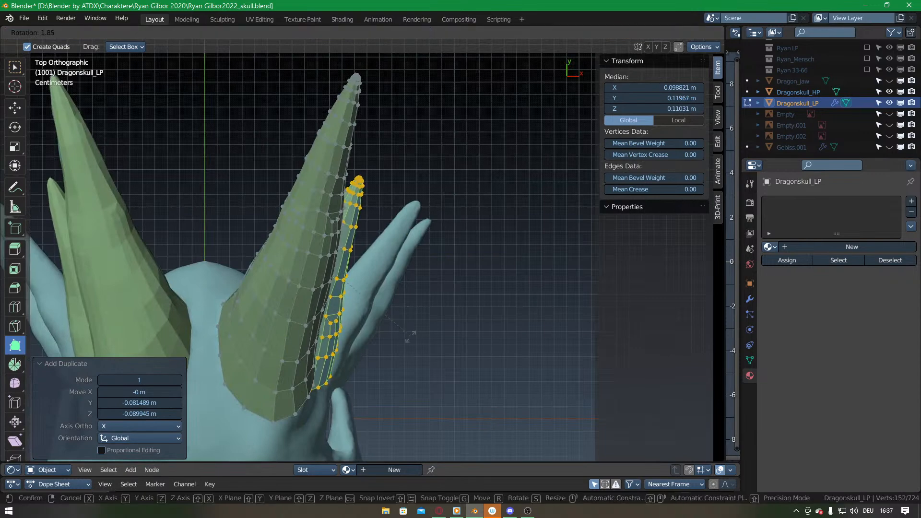
{"action": "left_click", "coordinate": [399, 380]}
{"action": "key", "text": "g"}
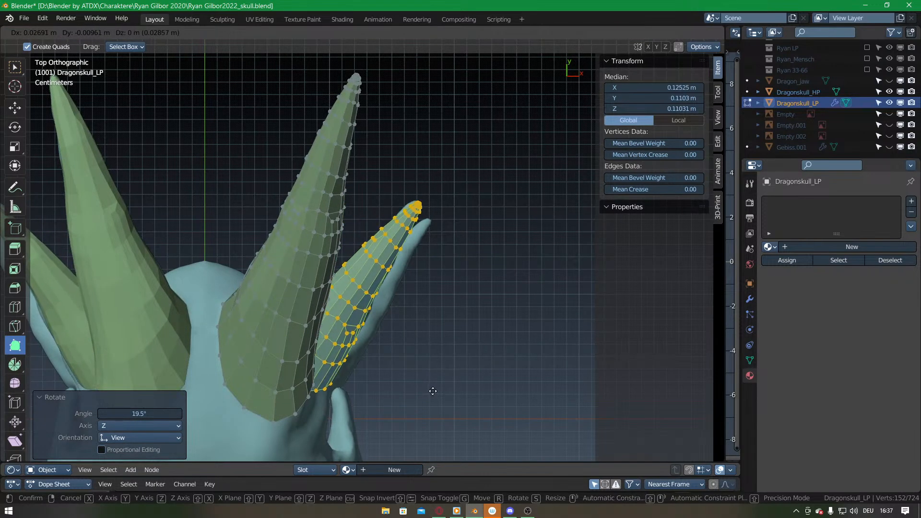
{"action": "left_click", "coordinate": [433, 391]}
From the side, rotate the copy to the lower horn's slope and lower it about 0.0165 m along Z.
{"action": "key", "text": "KP_3"}
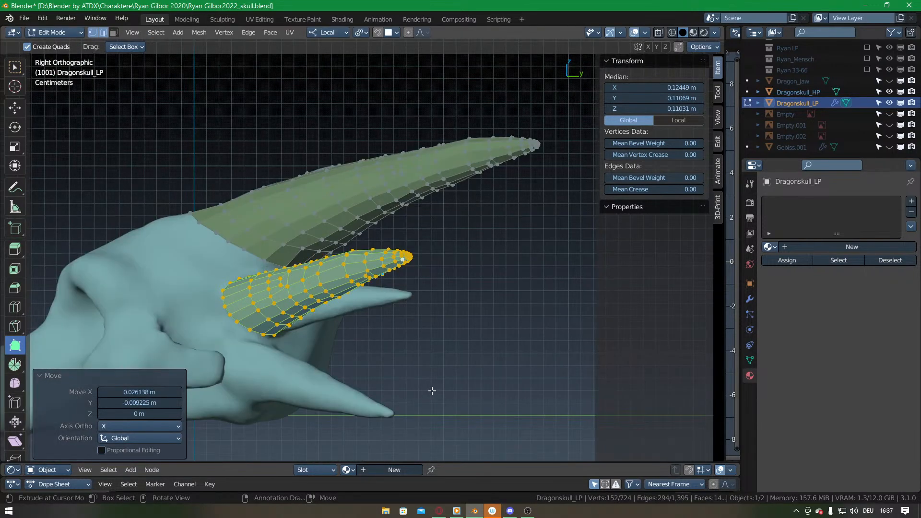
{"action": "key", "text": "r"}
{"action": "left_click", "coordinate": [471, 312]}
{"action": "key", "text": "g"}
{"action": "key", "text": "z"}
{"action": "left_click", "coordinate": [474, 331]}
{"action": "middle_click_drag", "start_coordinate": [395, 303], "coordinate": [234, 305]}
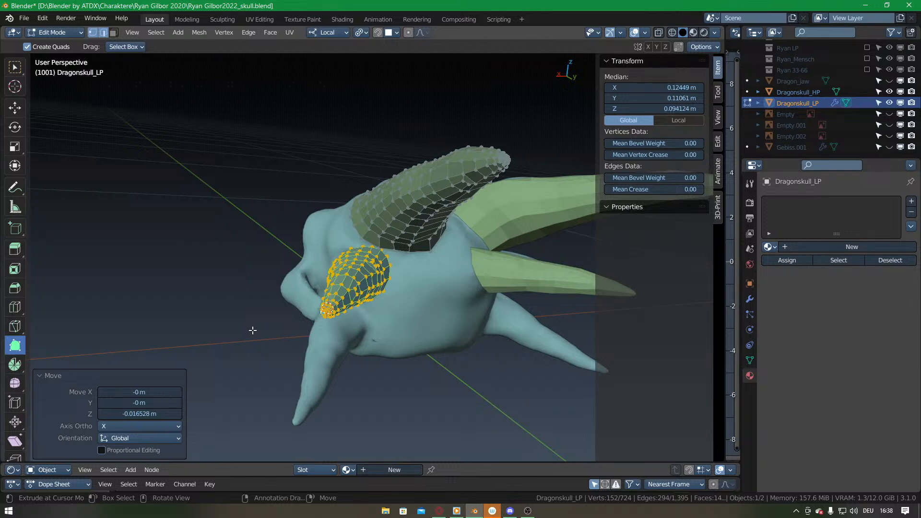
Delete the vertices of the open edge loop at the base of the copied horn.
{"action": "middle_click_drag", "start_coordinate": [167, 335], "coordinate": [464, 290]}
{"action": "middle_click_drag", "start_coordinate": [329, 305], "coordinate": [425, 283], "text": "shift"}
{"action": "scroll", "coordinate": [358, 279], "scroll_direction": "up", "scroll_amount": 1}
{"action": "scroll", "coordinate": [358, 279], "scroll_direction": "up", "scroll_amount": 1}
{"action": "middle_click_drag", "start_coordinate": [359, 241], "coordinate": [318, 267]}
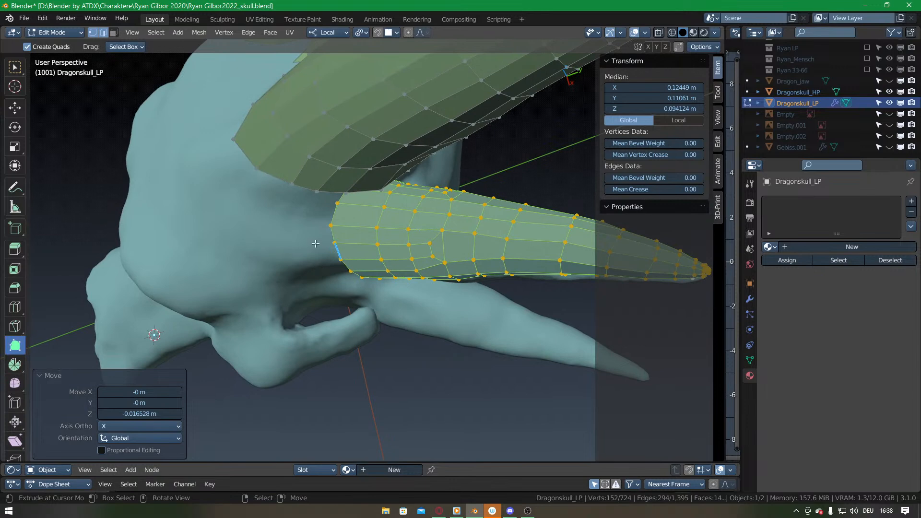
{"action": "left_click", "coordinate": [332, 237], "text": "alt"}
{"action": "key", "text": "x"}
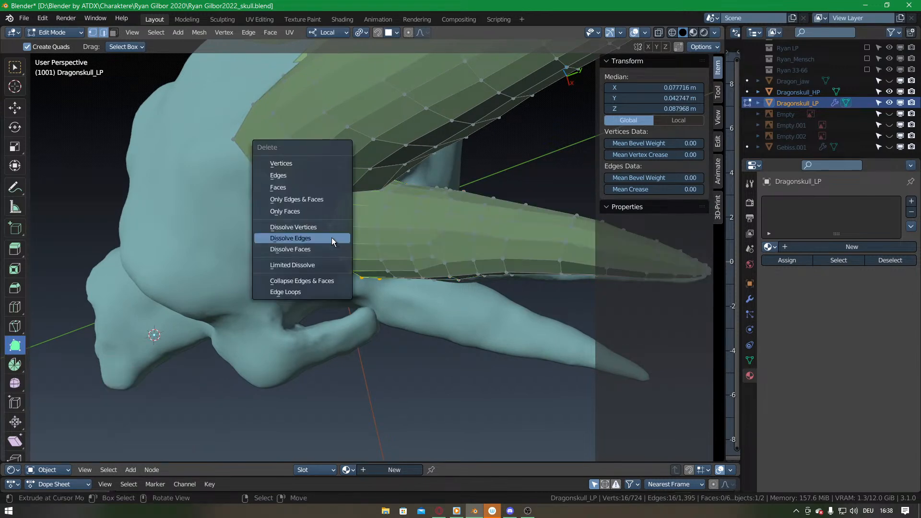
{"action": "left_click", "coordinate": [310, 163]}
Move vertices along the top of the copied horn's open base edge to fit where the horn meets the skull.
{"action": "middle_click_drag", "start_coordinate": [316, 172], "coordinate": [338, 280]}
{"action": "middle_click_drag", "start_coordinate": [409, 210], "coordinate": [364, 254]}
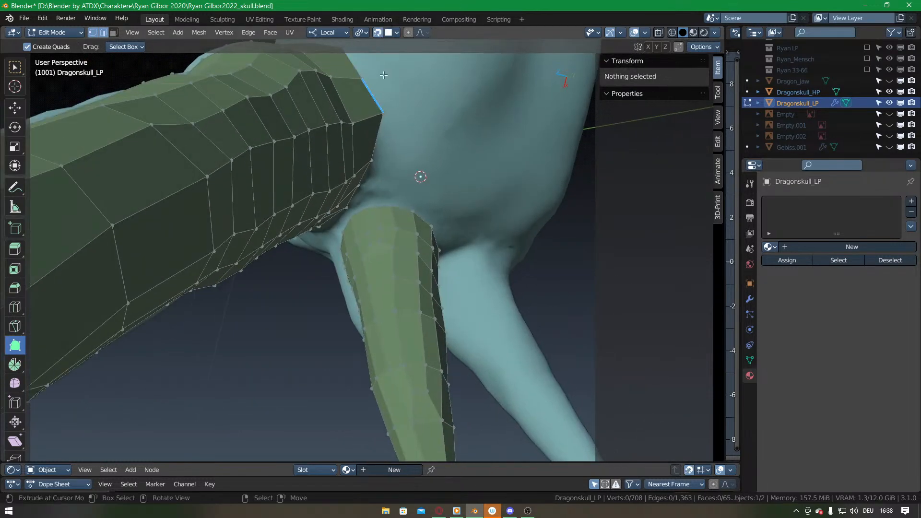
{"action": "middle_click_drag", "start_coordinate": [384, 206], "coordinate": [376, 219]}
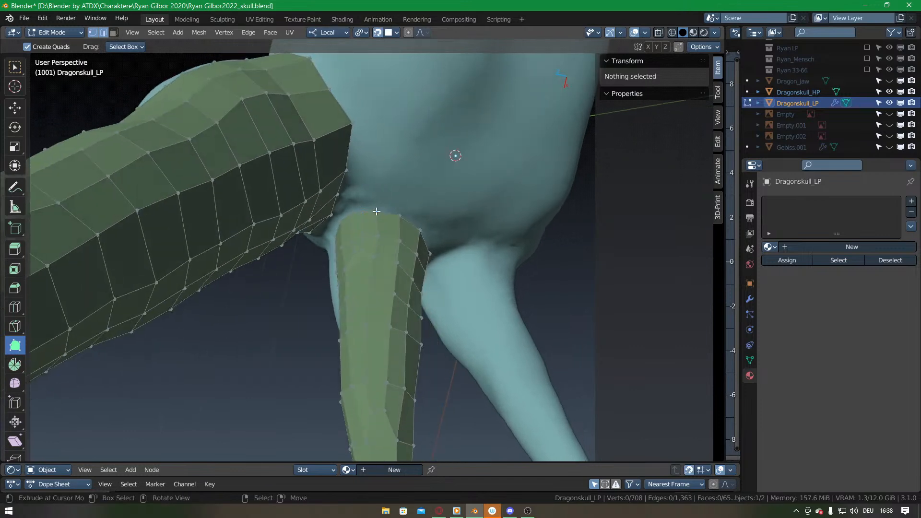
{"action": "left_click_drag", "start_coordinate": [377, 212], "coordinate": [379, 214]}
{"action": "middle_click_drag", "start_coordinate": [420, 211], "coordinate": [365, 197]}
{"action": "left_click_drag", "start_coordinate": [388, 220], "coordinate": [407, 238]}
{"action": "middle_click_drag", "start_coordinate": [418, 271], "coordinate": [379, 215]}
{"action": "left_click_drag", "start_coordinate": [384, 229], "coordinate": [386, 224]}
{"action": "left_click_drag", "start_coordinate": [362, 236], "coordinate": [362, 231]}
{"action": "left_click_drag", "start_coordinate": [345, 245], "coordinate": [346, 239]}
{"action": "left_click_drag", "start_coordinate": [327, 249], "coordinate": [326, 244]}
Pull the remaining upper and outer rim vertices of the copied horn back toward the skull to extend its base.
{"action": "middle_click_drag", "start_coordinate": [394, 244], "coordinate": [380, 214]}
{"action": "left_click_drag", "start_coordinate": [382, 226], "coordinate": [381, 251]}
{"action": "middle_click_drag", "start_coordinate": [367, 256], "coordinate": [380, 228]}
{"action": "left_click_drag", "start_coordinate": [374, 225], "coordinate": [365, 266]}
{"action": "left_click_drag", "start_coordinate": [350, 240], "coordinate": [353, 270]}
{"action": "middle_click_drag", "start_coordinate": [377, 252], "coordinate": [414, 242]}
{"action": "left_click_drag", "start_coordinate": [345, 240], "coordinate": [345, 268]}
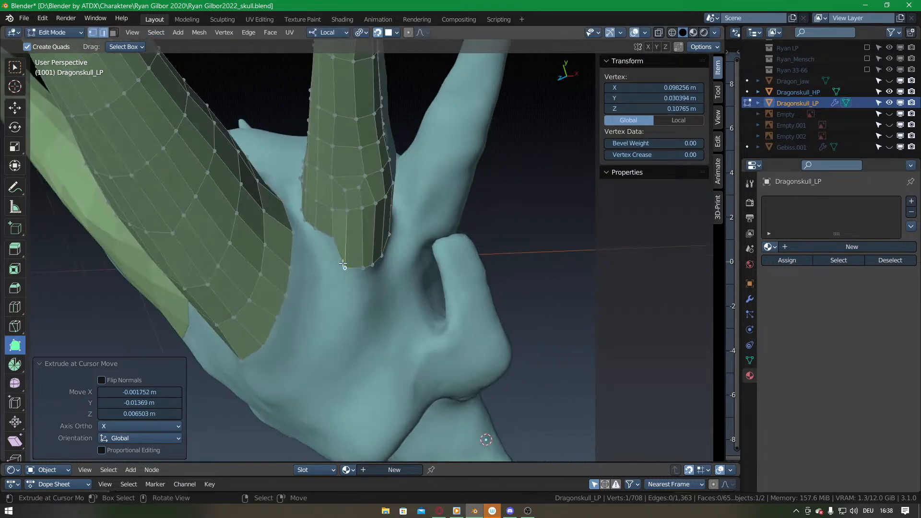
{"action": "mouse_move", "coordinate": [313, 234]}
{"action": "middle_mouse_down"}
{"action": "mouse_move", "coordinate": [389, 323]}
{"action": "mouse_move", "coordinate": [329, 232]}
{"action": "middle_mouse_up"}
{"action": "mouse_move", "coordinate": [324, 224]}
{"action": "left_mouse_down"}
{"action": "mouse_move", "coordinate": [320, 236]}
{"action": "mouse_move", "coordinate": [310, 218]}
{"action": "left_mouse_up"}
Move vertices of the row behind the base rim toward the skull to even out the stretched faces on top.
{"action": "middle_click_drag", "start_coordinate": [323, 194], "coordinate": [327, 170]}
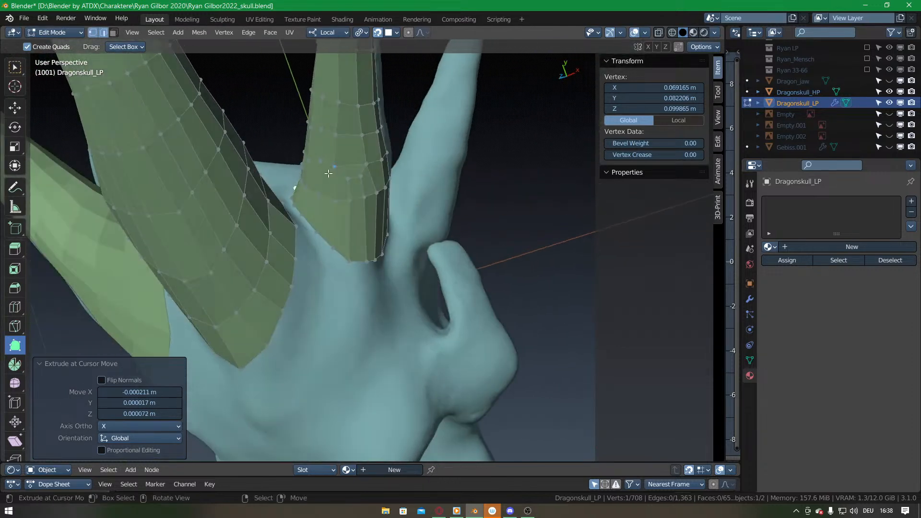
{"action": "middle_click_drag", "start_coordinate": [336, 205], "coordinate": [363, 202]}
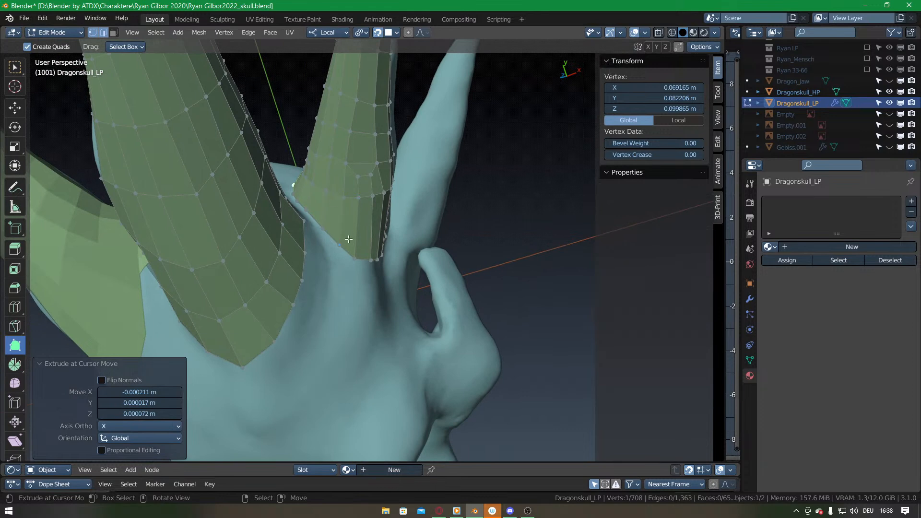
{"action": "scroll", "coordinate": [350, 241], "scroll_direction": "up", "scroll_amount": 2}
{"action": "scroll", "coordinate": [336, 245], "scroll_direction": "up", "scroll_amount": 2}
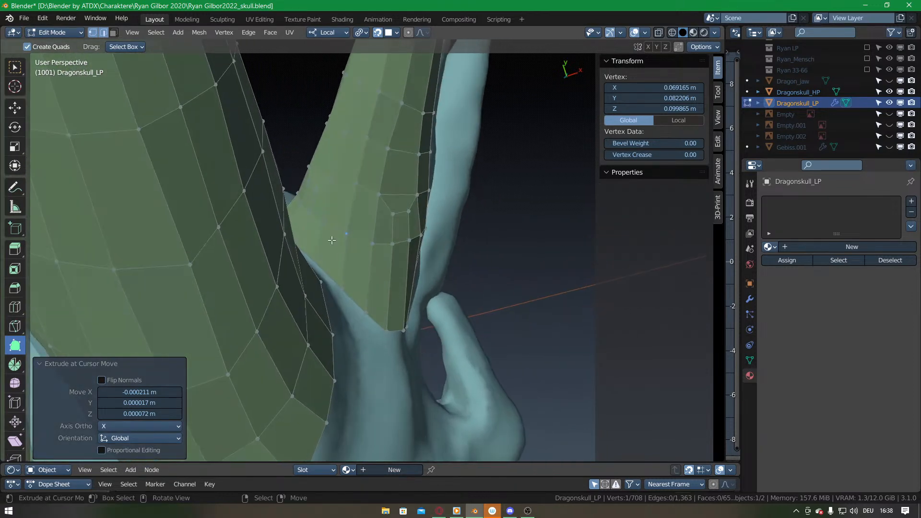
{"action": "middle_click_drag", "start_coordinate": [335, 246], "coordinate": [318, 270]}
{"action": "left_click_drag", "start_coordinate": [318, 239], "coordinate": [339, 266]}
{"action": "middle_click_drag", "start_coordinate": [406, 284], "coordinate": [364, 261]}
{"action": "left_click_drag", "start_coordinate": [362, 250], "coordinate": [358, 275]}
{"action": "middle_click_drag", "start_coordinate": [358, 275], "coordinate": [351, 243]}
{"action": "left_click_drag", "start_coordinate": [350, 232], "coordinate": [372, 268]}
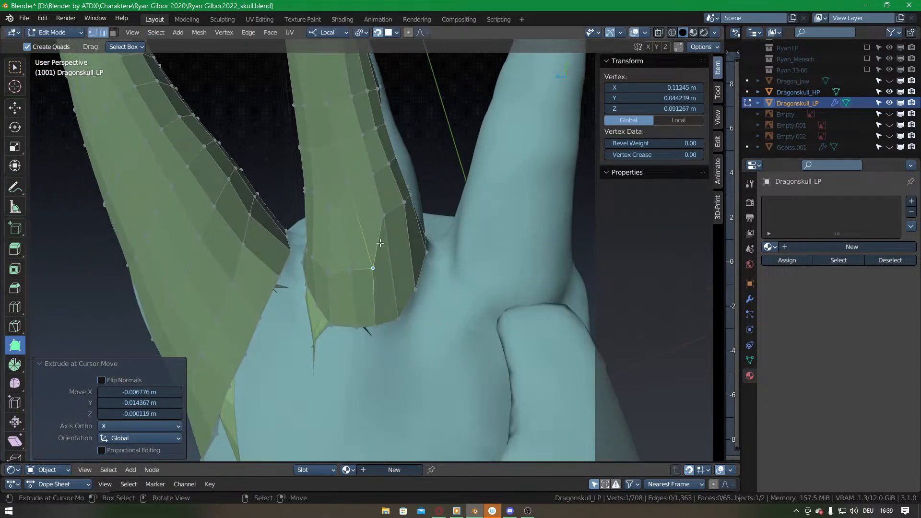
Move second-row vertices around the side and underside of the horn's base to even out the faces there.
{"action": "middle_click_drag", "start_coordinate": [396, 253], "coordinate": [321, 273]}
{"action": "left_click_drag", "start_coordinate": [388, 207], "coordinate": [399, 238]}
{"action": "middle_click_drag", "start_coordinate": [399, 238], "coordinate": [377, 256]}
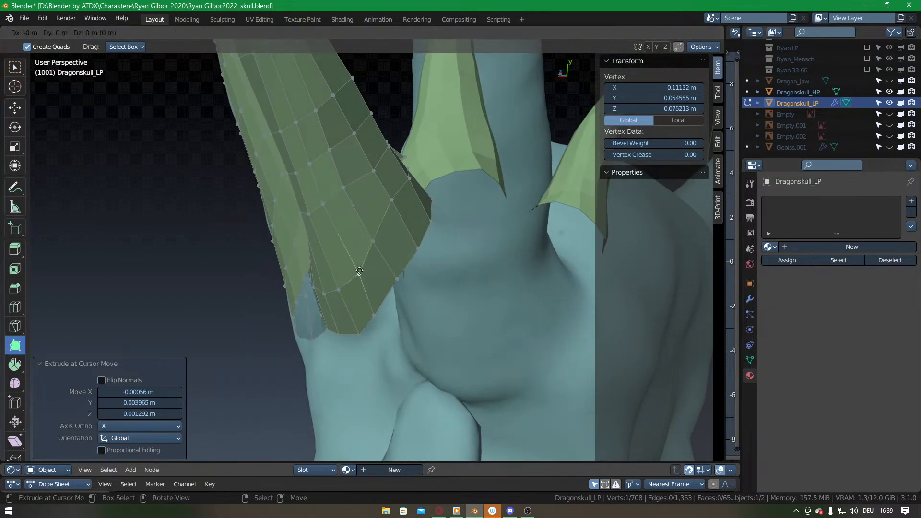
{"action": "left_click_drag", "start_coordinate": [373, 241], "coordinate": [354, 259]}
{"action": "middle_click_drag", "start_coordinate": [354, 259], "coordinate": [384, 221]}
{"action": "left_click_drag", "start_coordinate": [385, 217], "coordinate": [390, 219]}
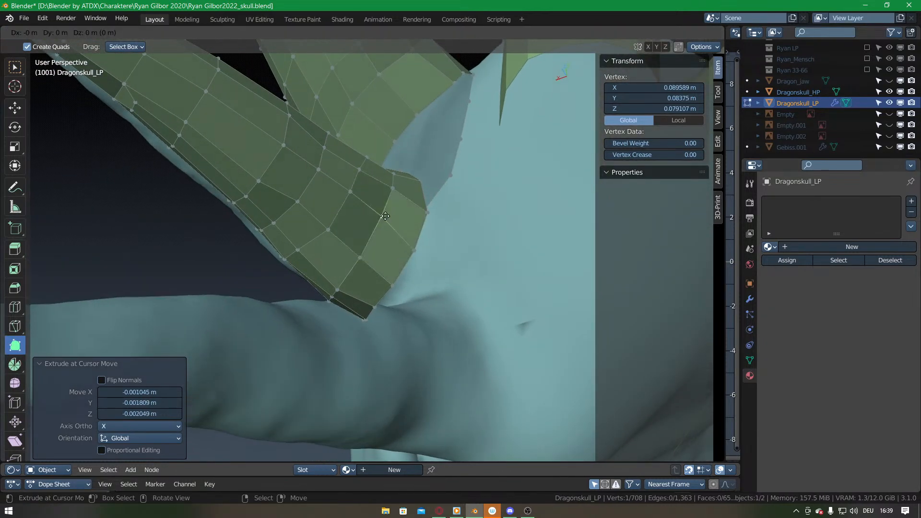
{"action": "middle_click_drag", "start_coordinate": [390, 219], "coordinate": [356, 263]}
{"action": "left_click_drag", "start_coordinate": [356, 264], "coordinate": [346, 290]}
{"action": "mouse_move", "coordinate": [346, 290]}
{"action": "middle_mouse_down"}
{"action": "mouse_move", "coordinate": [365, 217]}
{"action": "mouse_move", "coordinate": [351, 283]}
{"action": "middle_mouse_up"}
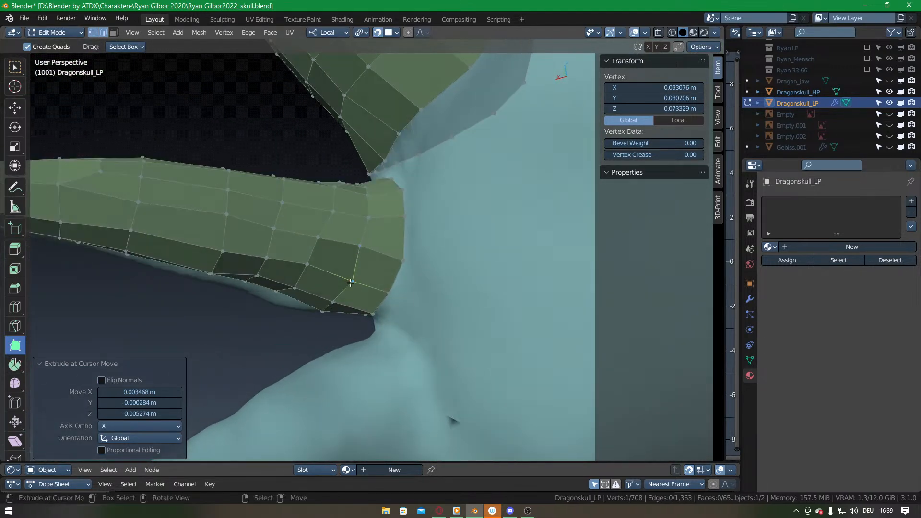
Adjust further vertices on the horn's inner side near the base so the rows follow the sculpted surface.
{"action": "left_click_drag", "start_coordinate": [360, 244], "coordinate": [361, 220]}
{"action": "middle_click_drag", "start_coordinate": [363, 222], "coordinate": [353, 281]}
{"action": "left_click_drag", "start_coordinate": [354, 263], "coordinate": [356, 261]}
{"action": "middle_click_drag", "start_coordinate": [347, 234], "coordinate": [385, 243]}
{"action": "left_click_drag", "start_coordinate": [386, 240], "coordinate": [388, 238]}
{"action": "middle_click_drag", "start_coordinate": [375, 250], "coordinate": [391, 208]}
{"action": "left_click_drag", "start_coordinate": [390, 207], "coordinate": [364, 204]}
{"action": "middle_click_drag", "start_coordinate": [321, 242], "coordinate": [403, 251], "text": "shift"}
{"action": "left_click_drag", "start_coordinate": [413, 258], "coordinate": [407, 254]}
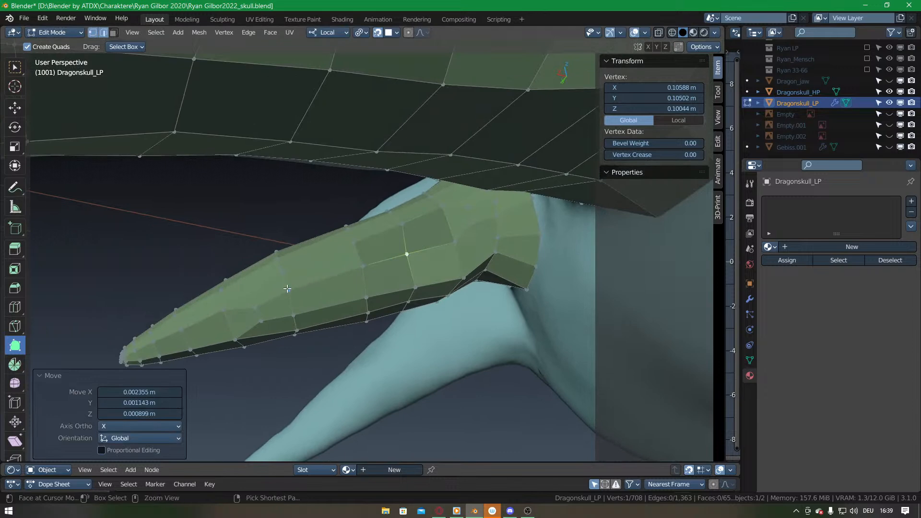
Select two lengthwise runs of vertices along the horn's inner side and snap each onto the sculpt.
{"action": "left_click", "coordinate": [289, 288], "text": "ctrl"}
{"action": "left_click_drag", "start_coordinate": [339, 278], "coordinate": [339, 279]}
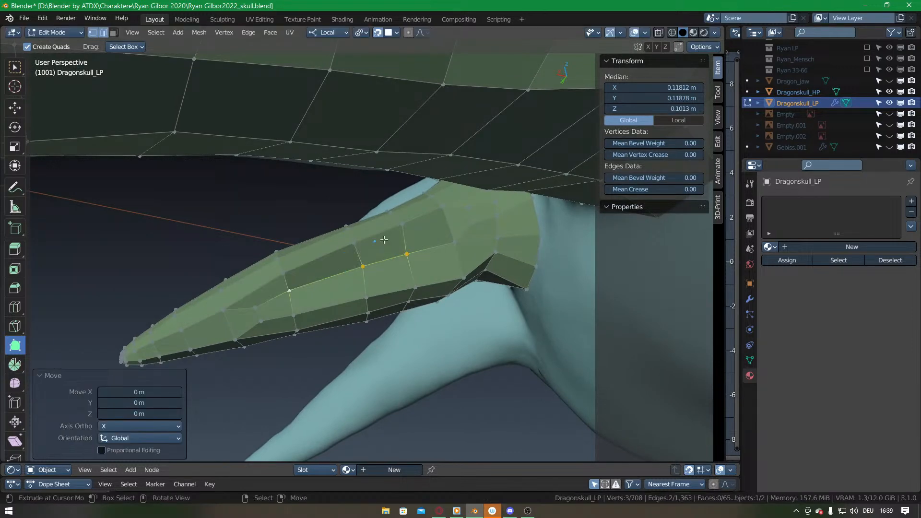
{"action": "middle_click_drag", "start_coordinate": [392, 229], "coordinate": [428, 249]}
{"action": "right_click", "coordinate": [459, 212]}
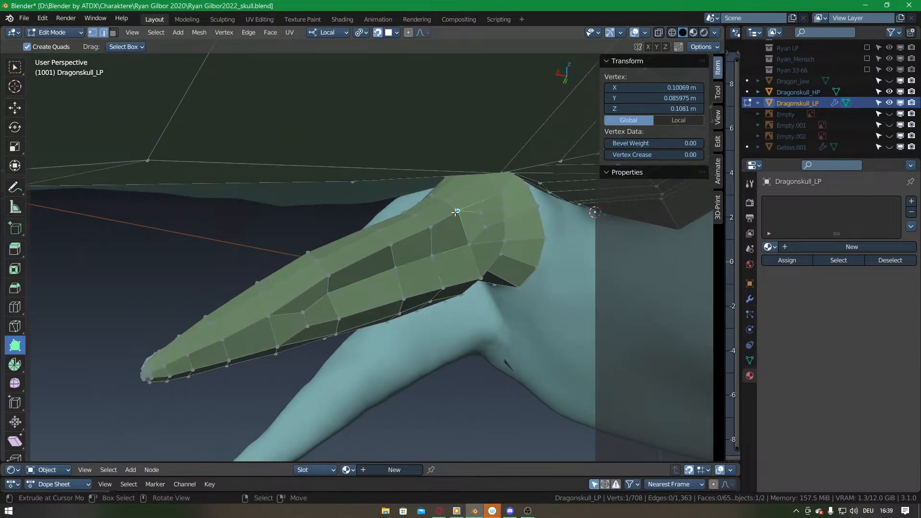
{"action": "left_click", "coordinate": [328, 280], "text": "ctrl"}
{"action": "left_click", "coordinate": [329, 278]}
Select the next two four-vertex runs across the horn's upper side and move each slightly to snap it to the sculpt.
{"action": "middle_click_drag", "start_coordinate": [329, 278], "coordinate": [441, 221]}
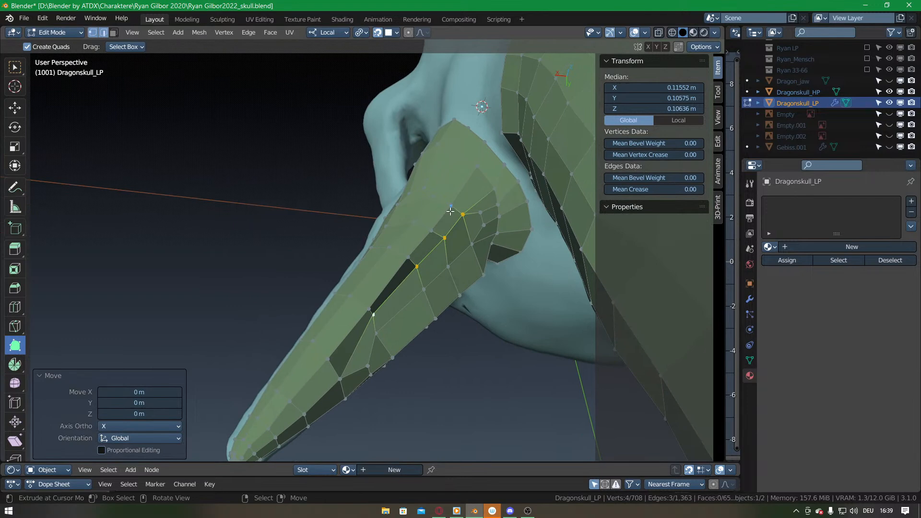
{"action": "right_click", "coordinate": [451, 206]}
{"action": "right_click", "coordinate": [369, 309], "text": "ctrl"}
{"action": "middle_click_drag", "start_coordinate": [403, 305], "coordinate": [396, 306]}
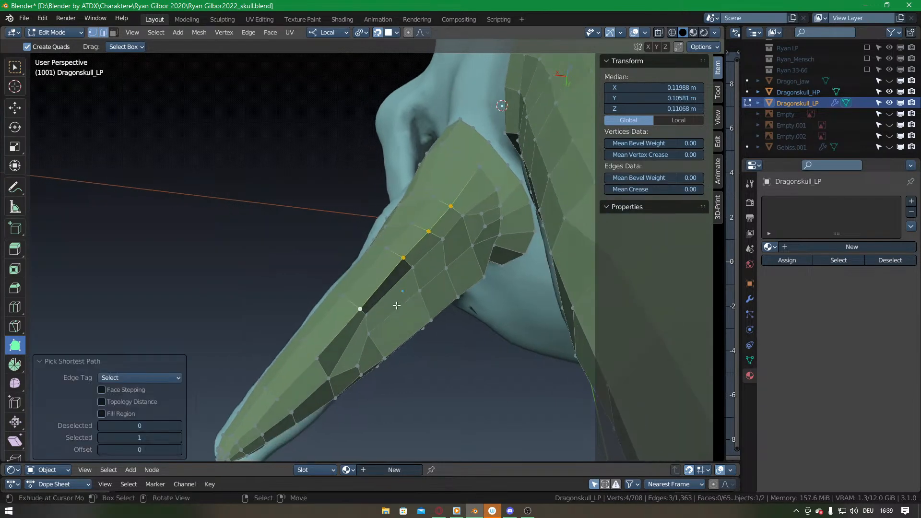
{"action": "key", "text": "g"}
{"action": "left_click", "coordinate": [389, 303]}
{"action": "middle_click_drag", "start_coordinate": [356, 272], "coordinate": [402, 287]}
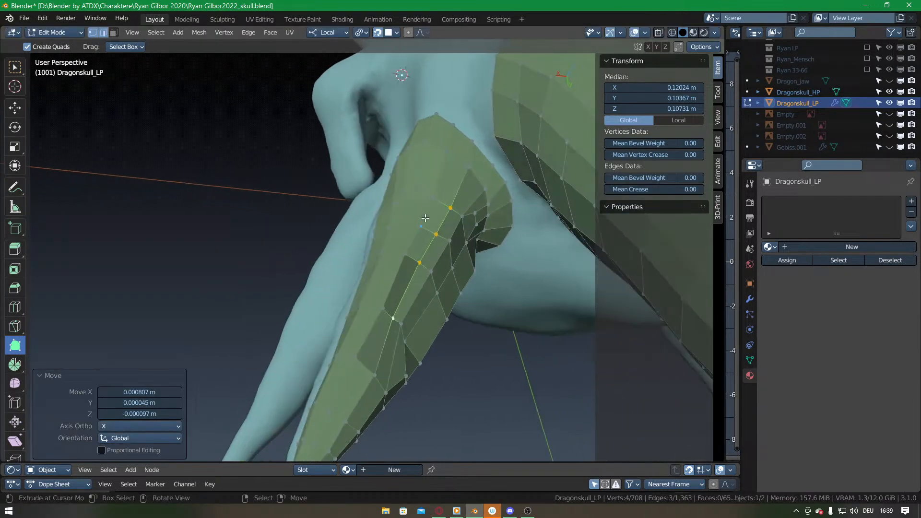
{"action": "right_click", "coordinate": [433, 197]}
{"action": "right_click", "coordinate": [383, 307], "text": "ctrl"}
{"action": "key", "text": "g"}
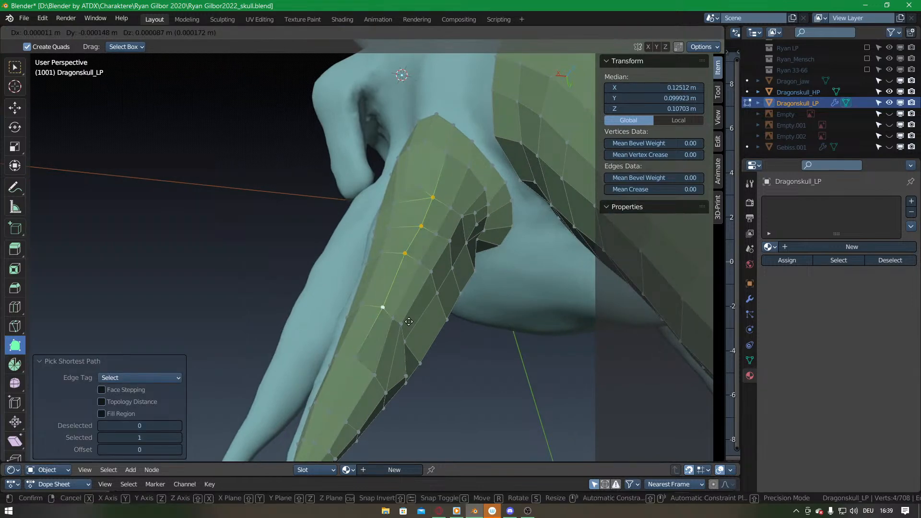
{"action": "left_click", "coordinate": [409, 322]}
Continue around the horn's outer side, selecting two more lengthwise vertex runs and snapping each to the sculpted surface.
{"action": "middle_click_drag", "start_coordinate": [409, 322], "coordinate": [410, 246]}
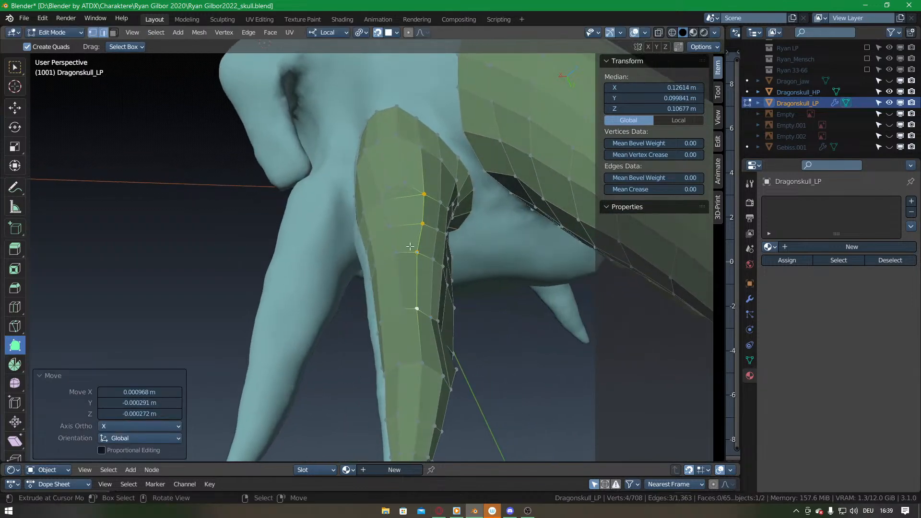
{"action": "right_click", "coordinate": [382, 200]}
{"action": "right_click", "coordinate": [403, 309], "text": "ctrl"}
{"action": "key", "text": "g"}
{"action": "left_click", "coordinate": [404, 309]}
{"action": "middle_click_drag", "start_coordinate": [403, 309], "coordinate": [355, 233]}
{"action": "right_click", "coordinate": [343, 217]}
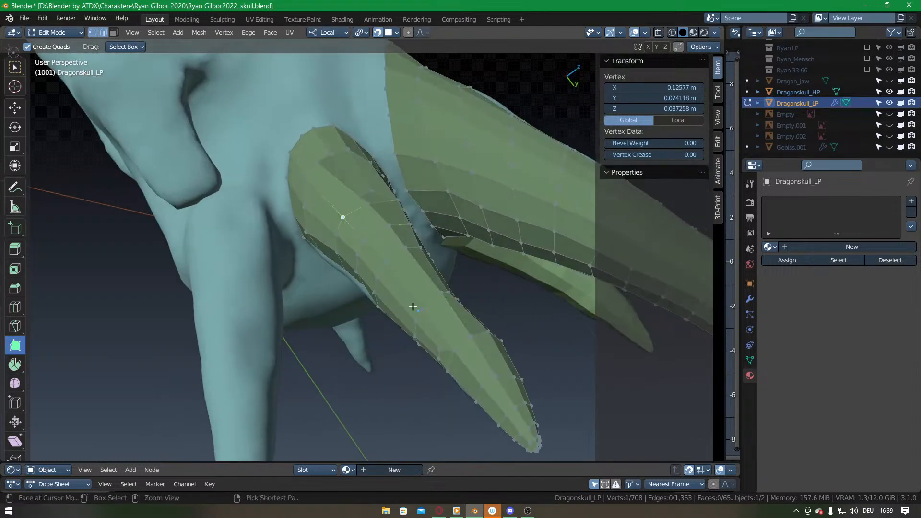
{"action": "right_click", "coordinate": [423, 310], "text": "ctrl"}
{"action": "key", "text": "g"}
{"action": "left_click", "coordinate": [423, 310]}
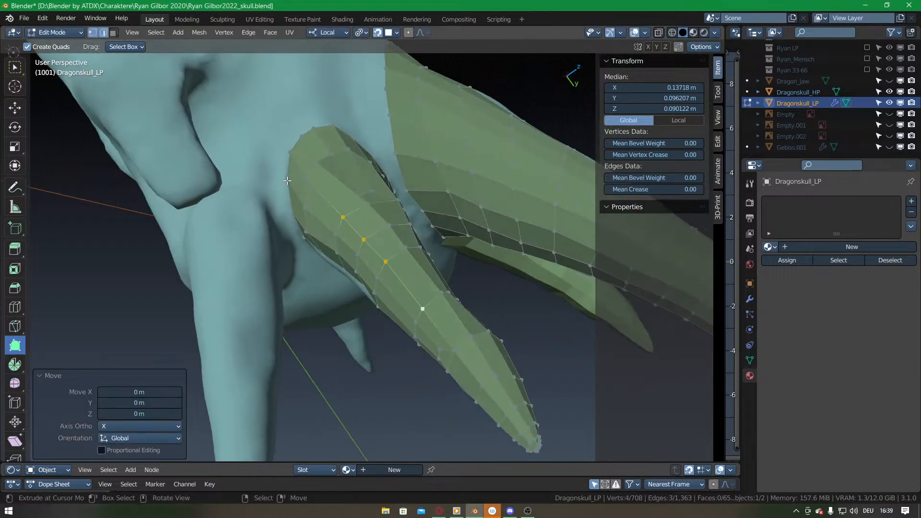
Adjust one vertex near the horn's base, and snap the neighbouring five-vertex lengthwise run to the sculpt.
{"action": "left_click_drag", "start_coordinate": [305, 179], "coordinate": [307, 183]}
{"action": "middle_click_drag", "start_coordinate": [337, 255], "coordinate": [412, 229]}
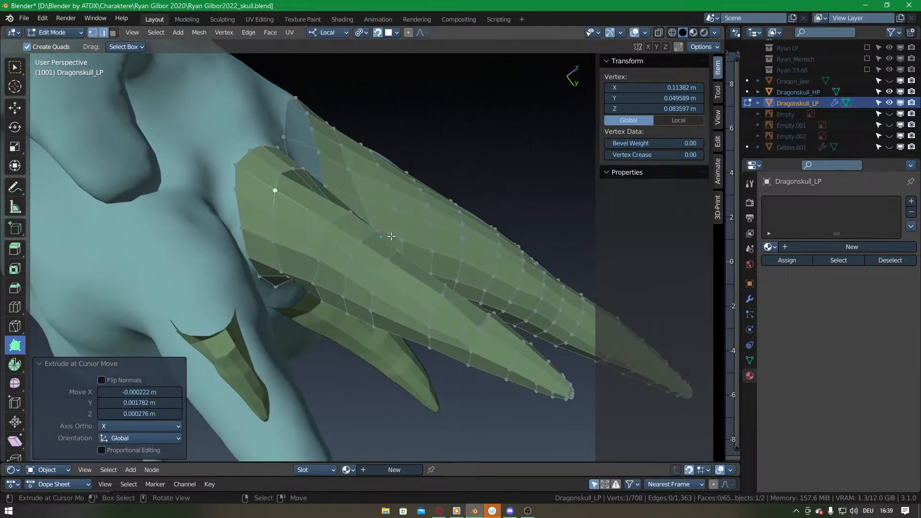
{"action": "right_click", "coordinate": [272, 216]}
{"action": "right_click", "coordinate": [432, 311], "text": "ctrl"}
{"action": "key", "text": "g"}
{"action": "left_click", "coordinate": [432, 312]}
Select the next two lengthwise vertex runs on the horn's outer side and snap each onto the sculpted surface.
{"action": "middle_click_drag", "start_coordinate": [433, 311], "coordinate": [377, 267]}
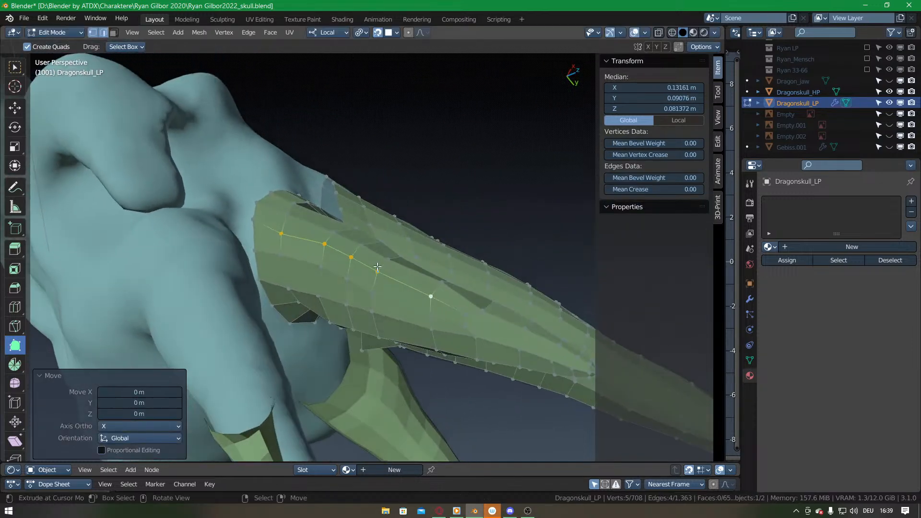
{"action": "right_click", "coordinate": [281, 255]}
{"action": "right_click", "coordinate": [464, 327], "text": "ctrl"}
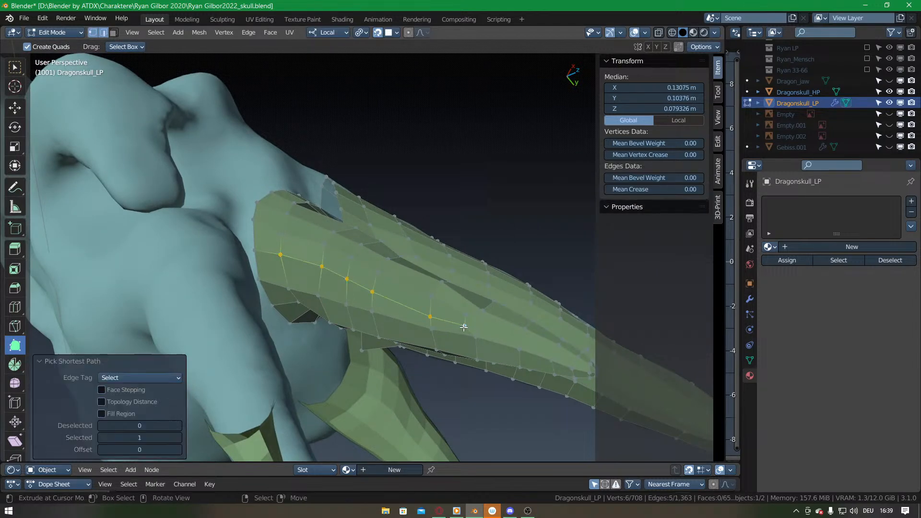
{"action": "key", "text": "g"}
{"action": "left_click", "coordinate": [463, 327]}
{"action": "middle_click_drag", "start_coordinate": [463, 327], "coordinate": [407, 312]}
{"action": "right_click", "coordinate": [316, 311]}
{"action": "right_click", "coordinate": [461, 286], "text": "ctrl"}
{"action": "key", "text": "g"}
{"action": "left_click", "coordinate": [407, 313]}
Select two neighbouring five-vertex lengthwise runs around the horn's underside and snap each to the sculpt.
{"action": "middle_click_drag", "start_coordinate": [377, 349], "coordinate": [372, 284]}
{"action": "right_click", "coordinate": [342, 339]}
{"action": "right_click", "coordinate": [487, 209], "text": "ctrl"}
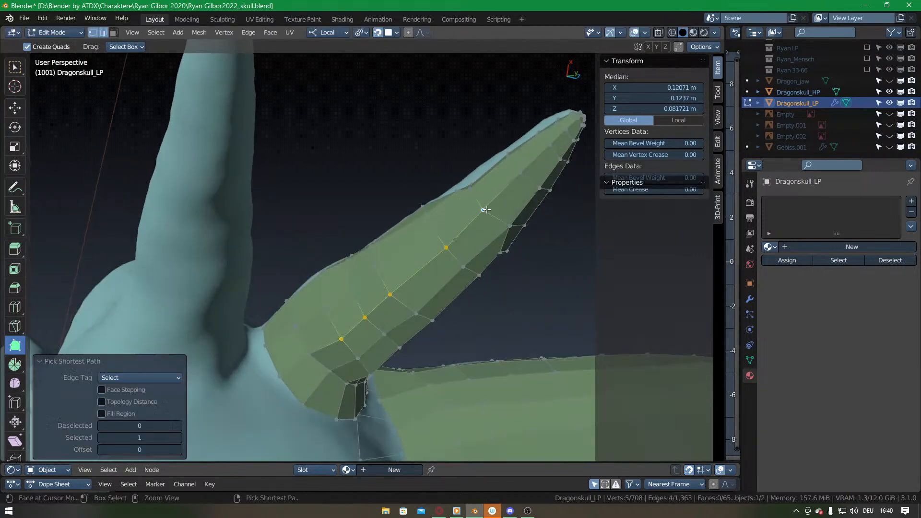
{"action": "key", "text": "g"}
{"action": "left_click", "coordinate": [484, 210]}
{"action": "middle_click_drag", "start_coordinate": [432, 335], "coordinate": [393, 292]}
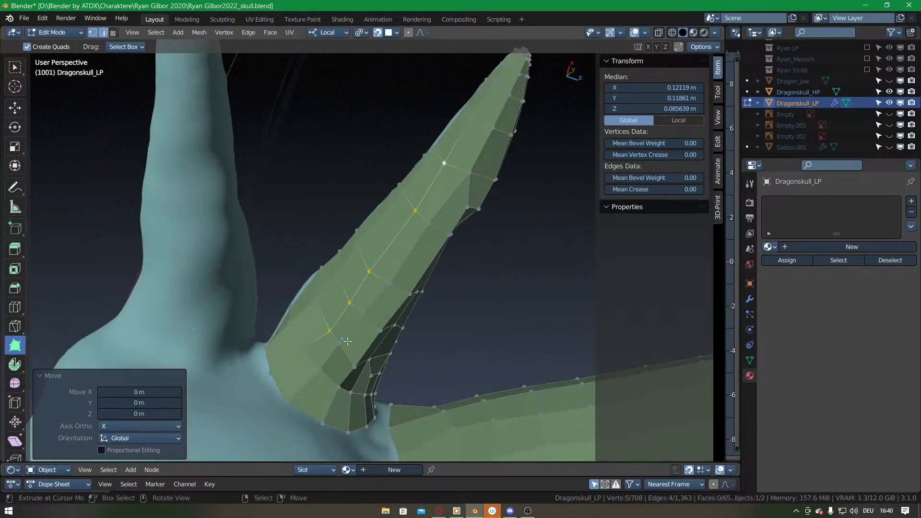
{"action": "right_click", "coordinate": [340, 342]}
{"action": "right_click", "coordinate": [470, 172], "text": "ctrl"}
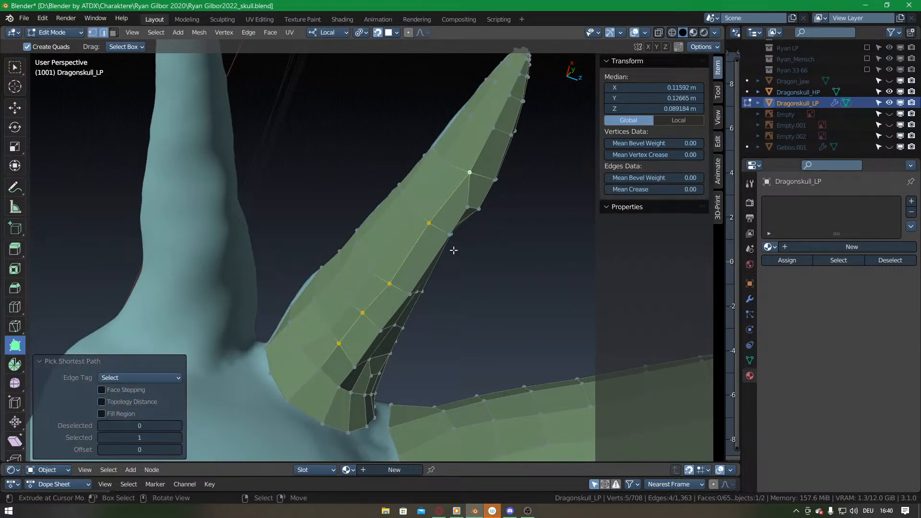
{"action": "key", "text": "g"}
{"action": "left_click", "coordinate": [454, 250]}
Snap the five-vertex run bordering the dark sunken faces above the horn's base onto the sculpt.
{"action": "middle_click_drag", "start_coordinate": [469, 278], "coordinate": [416, 251]}
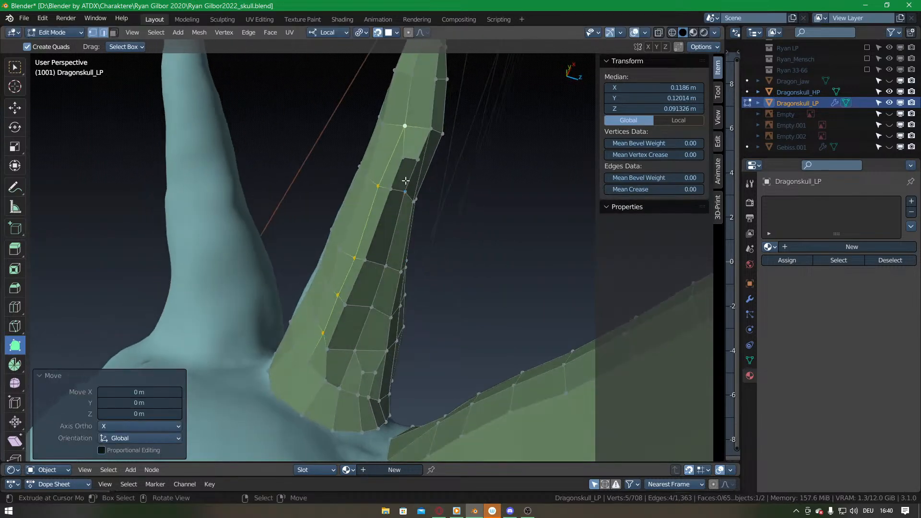
{"action": "right_click", "coordinate": [403, 157]}
{"action": "right_click", "coordinate": [328, 353], "text": "ctrl"}
{"action": "key", "text": "g"}
{"action": "left_click", "coordinate": [329, 352]}
Reposition individual vertices on the horn's lower half so its edge loops sit more evenly on the sculpt.
{"action": "middle_click_drag", "start_coordinate": [396, 341], "coordinate": [377, 350]}
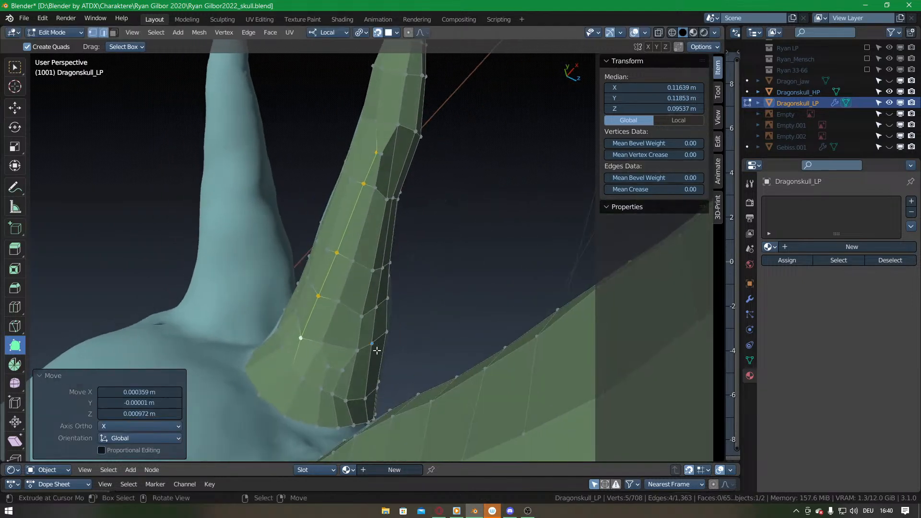
{"action": "middle_click_drag", "start_coordinate": [429, 325], "coordinate": [343, 307]}
{"action": "left_click_drag", "start_coordinate": [324, 340], "coordinate": [330, 342]}
{"action": "mouse_move", "coordinate": [346, 290]}
{"action": "left_mouse_down"}
{"action": "mouse_move", "coordinate": [356, 296]}
{"action": "mouse_move", "coordinate": [348, 305]}
{"action": "left_mouse_up"}
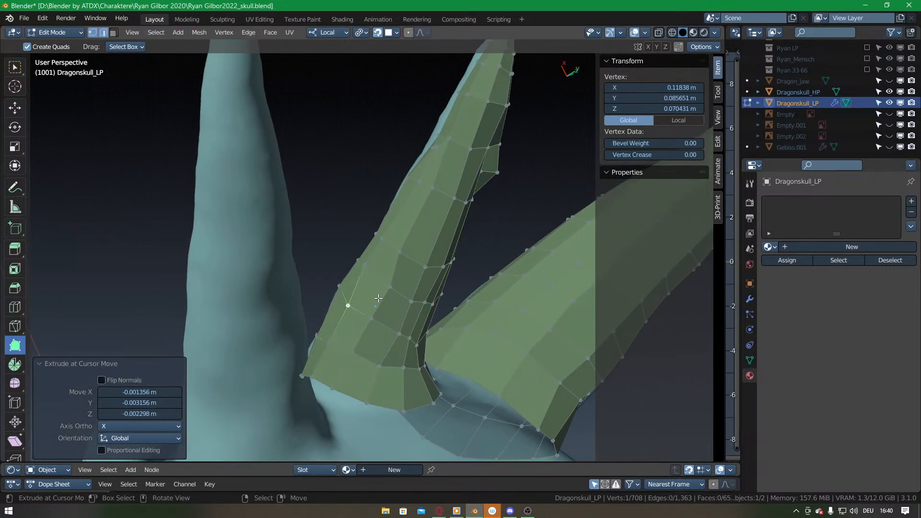
{"action": "mouse_move", "coordinate": [399, 254]}
{"action": "middle_mouse_down"}
{"action": "mouse_move", "coordinate": [418, 270]}
{"action": "mouse_move", "coordinate": [398, 265]}
{"action": "middle_mouse_up"}
{"action": "left_click_drag", "start_coordinate": [403, 261], "coordinate": [410, 272]}
Even out single vertices along the middle of the horn's side facing the large horn.
{"action": "middle_click_drag", "start_coordinate": [441, 247], "coordinate": [315, 219]}
{"action": "left_click_drag", "start_coordinate": [314, 220], "coordinate": [322, 216]}
{"action": "left_click_drag", "start_coordinate": [326, 251], "coordinate": [327, 254]}
{"action": "left_click_drag", "start_coordinate": [316, 251], "coordinate": [313, 255]}
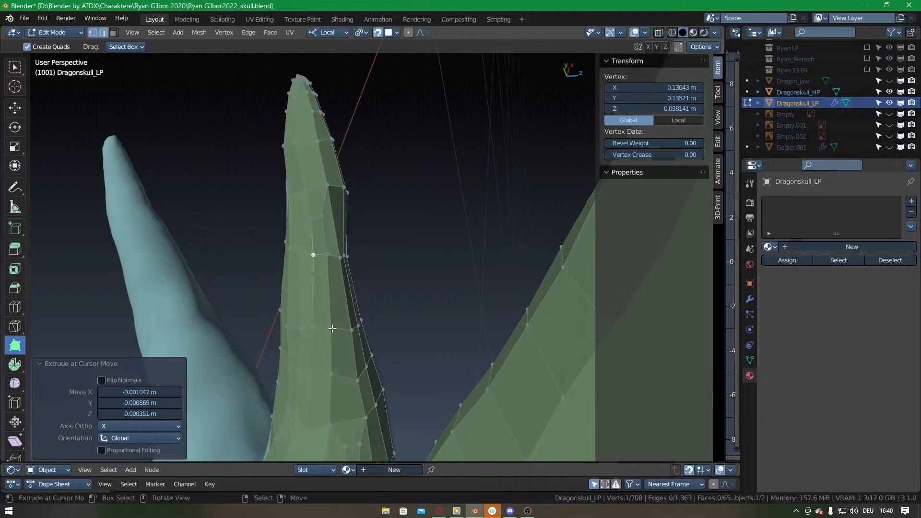
{"action": "middle_click_drag", "start_coordinate": [332, 402], "coordinate": [339, 298], "text": "shift"}
{"action": "left_click_drag", "start_coordinate": [337, 325], "coordinate": [335, 321]}
{"action": "left_click_drag", "start_coordinate": [339, 270], "coordinate": [338, 278]}
{"action": "left_click_drag", "start_coordinate": [314, 333], "coordinate": [317, 323]}
Shift two vertices on the horn's upper half to straighten the lengthwise edges toward the tip.
{"action": "middle_click_drag", "start_coordinate": [428, 311], "coordinate": [384, 336]}
{"action": "middle_click_drag", "start_coordinate": [378, 283], "coordinate": [360, 225]}
{"action": "left_click_drag", "start_coordinate": [357, 208], "coordinate": [373, 184]}
{"action": "middle_click_drag", "start_coordinate": [403, 218], "coordinate": [303, 244]}
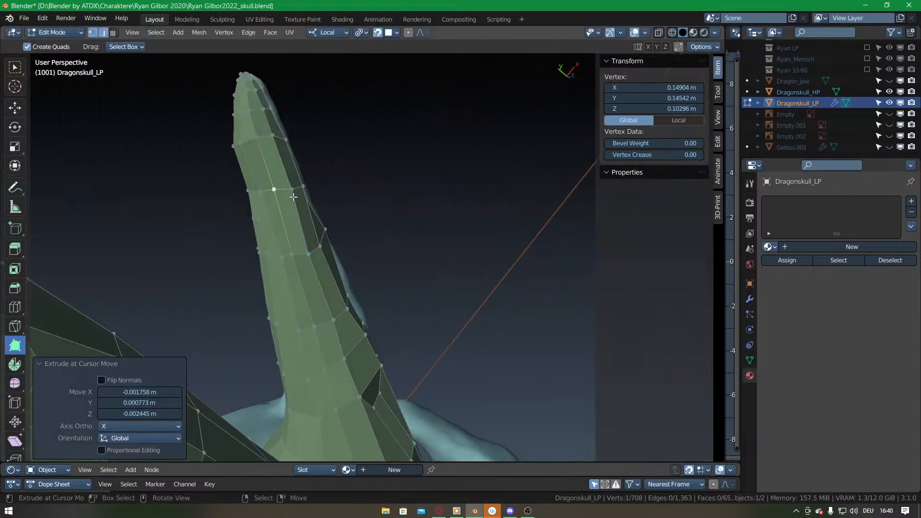
{"action": "left_click_drag", "start_coordinate": [274, 190], "coordinate": [289, 191]}
Adjust three vertices on the horn's lower section to even the spacing between its lengthwise edges.
{"action": "middle_click_drag", "start_coordinate": [394, 371], "coordinate": [316, 269], "text": "shift"}
{"action": "left_click_drag", "start_coordinate": [315, 283], "coordinate": [307, 281]}
{"action": "left_click_drag", "start_coordinate": [329, 272], "coordinate": [322, 274]}
{"action": "middle_click_drag", "start_coordinate": [322, 274], "coordinate": [352, 290]}
{"action": "left_click_drag", "start_coordinate": [361, 339], "coordinate": [357, 340]}
{"action": "left_click_drag", "start_coordinate": [324, 256], "coordinate": [338, 254]}
{"action": "key", "text": "ctrl+z"}
{"action": "middle_click_drag", "start_coordinate": [340, 268], "coordinate": [310, 261]}
{"action": "left_click_drag", "start_coordinate": [321, 257], "coordinate": [318, 251]}
{"action": "key", "text": "ctrl+z"}
Move the vertex in the loop above the horn's base and even out the vertices along the same lengthwise edge.
{"action": "left_click", "coordinate": [323, 222], "text": "ctrl"}
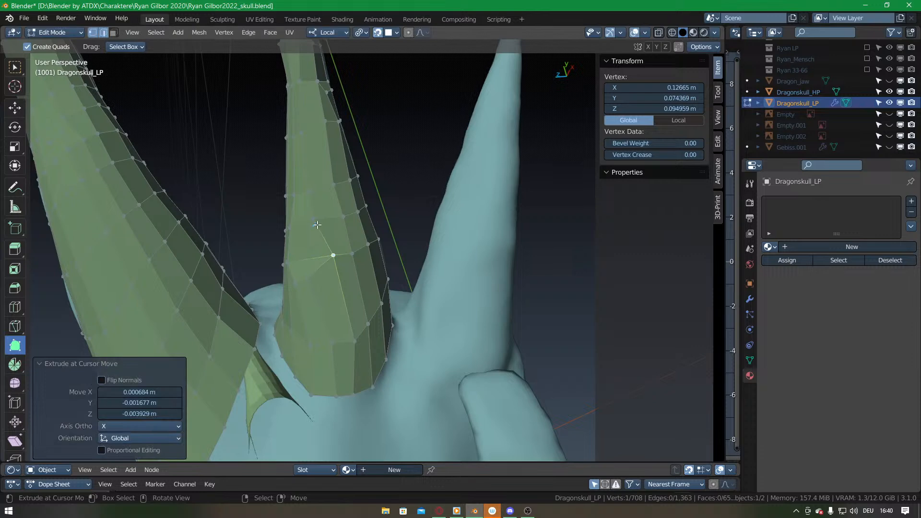
{"action": "middle_click_drag", "start_coordinate": [317, 188], "coordinate": [331, 247], "text": "shift"}
{"action": "left_click_drag", "start_coordinate": [316, 194], "coordinate": [324, 189]}
{"action": "left_click_drag", "start_coordinate": [314, 144], "coordinate": [319, 142]}
{"action": "middle_click_drag", "start_coordinate": [327, 265], "coordinate": [340, 267]}
{"action": "mouse_move", "coordinate": [332, 341]}
{"action": "left_mouse_down"}
{"action": "mouse_move", "coordinate": [342, 336]}
{"action": "mouse_move", "coordinate": [330, 340]}
{"action": "left_mouse_up"}
{"action": "middle_click_drag", "start_coordinate": [329, 340], "coordinate": [351, 331]}
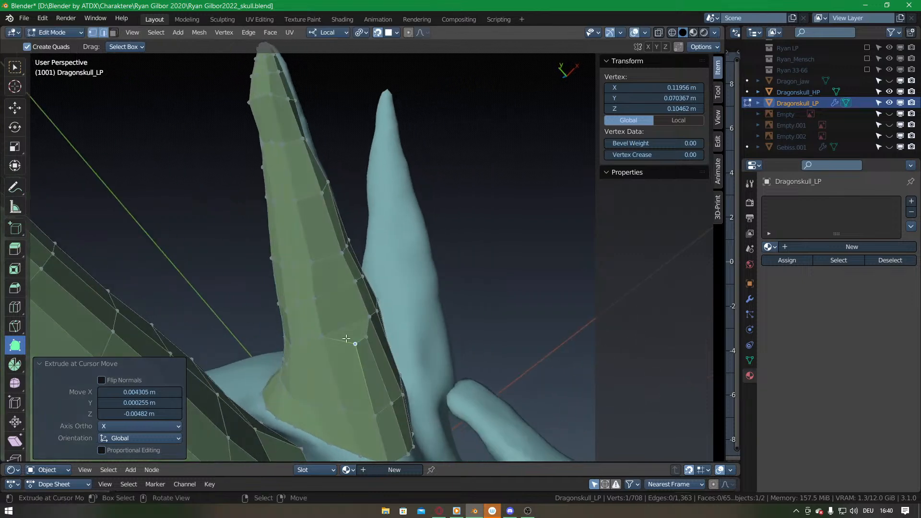
Shift the vertices of the neighbouring lengthwise edge sideways one by one, from above the base up to the tip.
{"action": "left_click_drag", "start_coordinate": [322, 335], "coordinate": [336, 334]}
{"action": "left_click_drag", "start_coordinate": [315, 299], "coordinate": [326, 294]}
{"action": "left_click_drag", "start_coordinate": [312, 263], "coordinate": [318, 259]}
{"action": "left_click_drag", "start_coordinate": [296, 200], "coordinate": [304, 200]}
{"action": "middle_click_drag", "start_coordinate": [305, 200], "coordinate": [328, 258], "text": "shift"}
{"action": "left_click_drag", "start_coordinate": [309, 202], "coordinate": [314, 202]}
{"action": "left_click_drag", "start_coordinate": [294, 154], "coordinate": [301, 154]}
{"action": "middle_click_drag", "start_coordinate": [292, 165], "coordinate": [308, 150]}
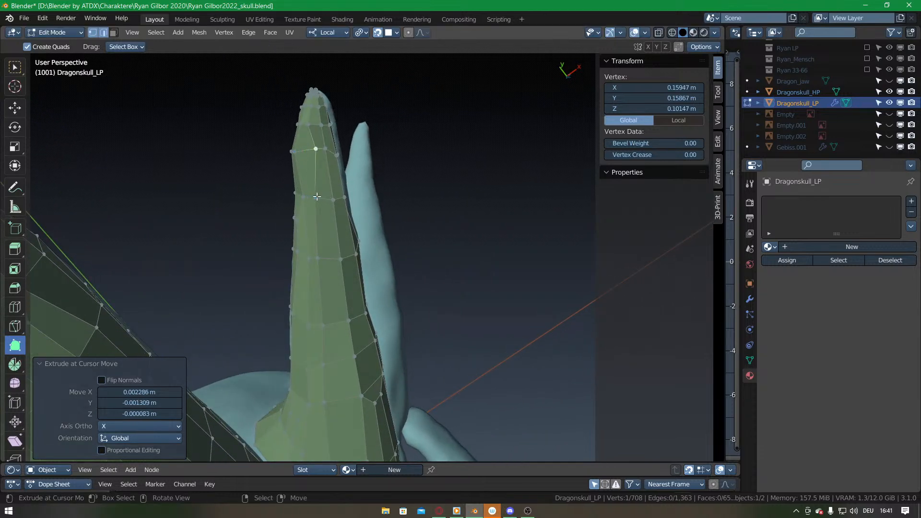
Space out three more vertices between the horn's lower loops and its middle.
{"action": "left_click", "coordinate": [332, 364]}
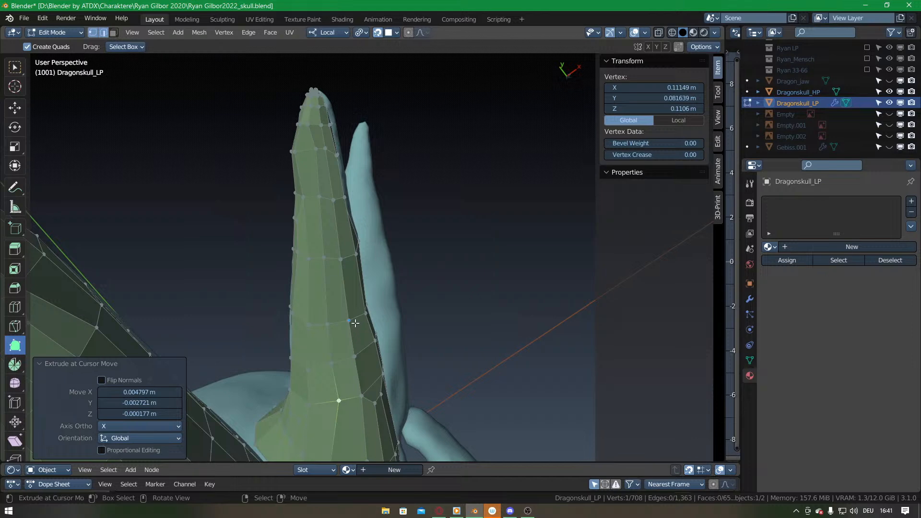
{"action": "middle_click_drag", "start_coordinate": [354, 323], "coordinate": [349, 376]}
{"action": "left_click", "coordinate": [325, 331], "text": "ctrl"}
{"action": "left_click_drag", "start_coordinate": [316, 252], "coordinate": [320, 252]}
{"action": "middle_click_drag", "start_coordinate": [310, 247], "coordinate": [341, 308]}
Nudge two vertices in the lower loops on the horn's side facing the large horn.
{"action": "scroll", "coordinate": [388, 267], "scroll_direction": "up", "scroll_amount": 6}
{"action": "scroll", "coordinate": [341, 308], "scroll_direction": "down", "scroll_amount": 6}
{"action": "middle_click_drag", "start_coordinate": [360, 259], "coordinate": [356, 307]}
{"action": "middle_click_drag", "start_coordinate": [355, 361], "coordinate": [338, 365]}
{"action": "left_click", "coordinate": [336, 368]}
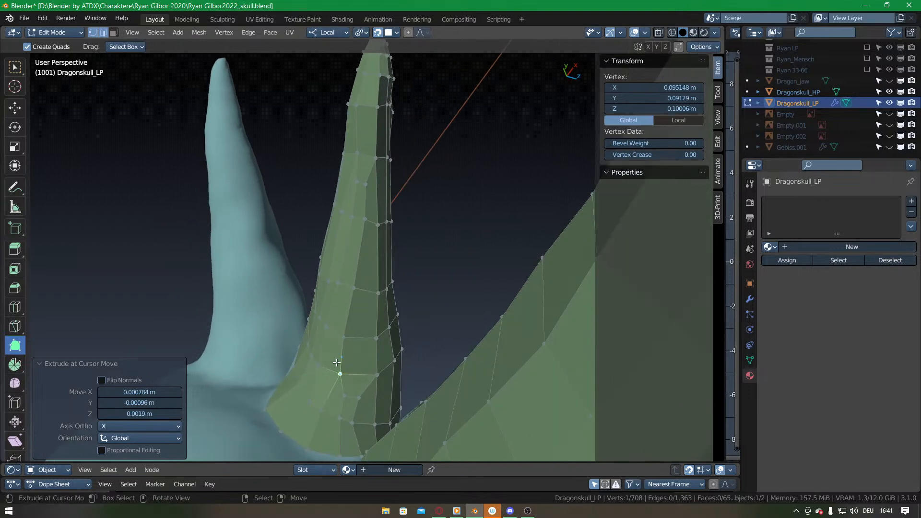
{"action": "left_click_drag", "start_coordinate": [355, 286], "coordinate": [360, 286]}
Reposition two vertices just below the horn's tip to straighten the edge that leads into it.
{"action": "middle_click_drag", "start_coordinate": [367, 185], "coordinate": [398, 262], "text": "shift"}
{"action": "middle_click_drag", "start_coordinate": [397, 261], "coordinate": [344, 265]}
{"action": "scroll", "coordinate": [396, 264], "scroll_direction": "up", "scroll_amount": 3}
{"action": "left_click_drag", "start_coordinate": [367, 270], "coordinate": [369, 275]}
{"action": "left_click_drag", "start_coordinate": [351, 209], "coordinate": [373, 213]}
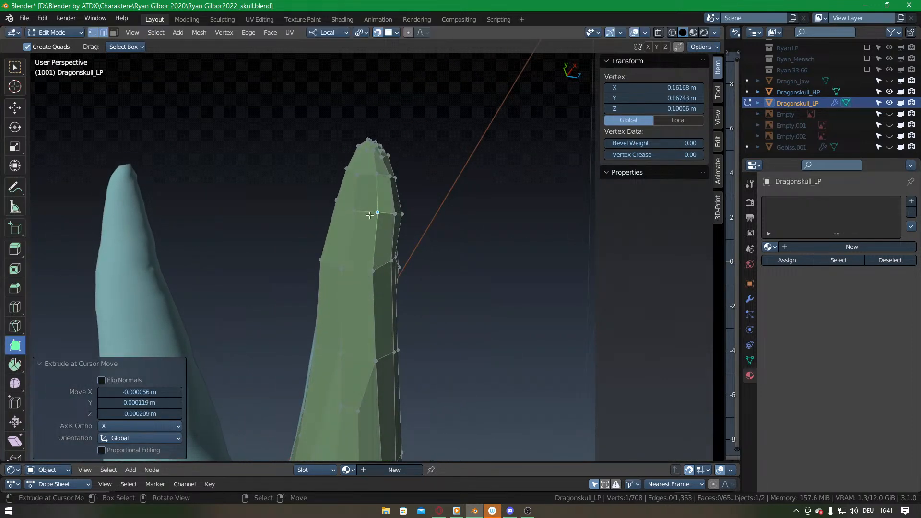
Fine-tune two vertices in the upper loops around the adjoining side of the horn.
{"action": "middle_click_drag", "start_coordinate": [356, 251], "coordinate": [412, 326]}
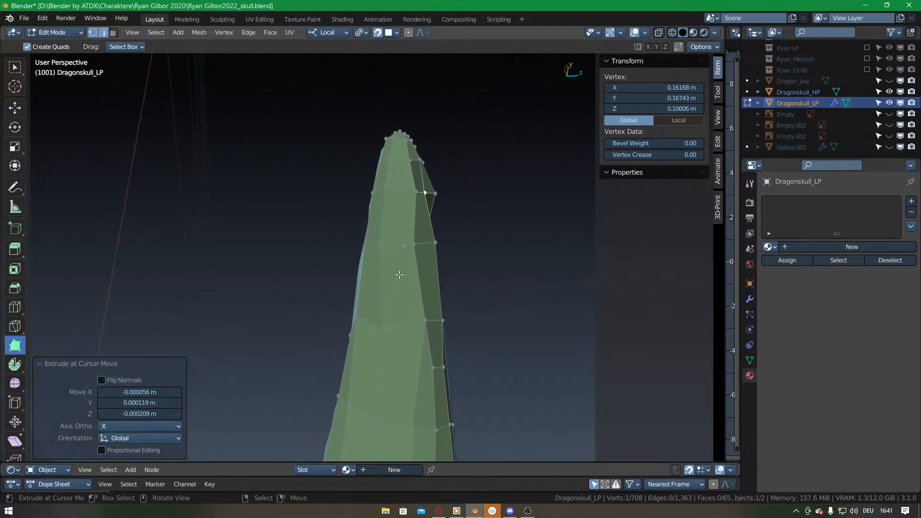
{"action": "left_click_drag", "start_coordinate": [401, 245], "coordinate": [405, 245]}
{"action": "middle_click_drag", "start_coordinate": [402, 246], "coordinate": [490, 302]}
{"action": "left_click_drag", "start_coordinate": [449, 309], "coordinate": [445, 311]}
{"action": "middle_click_drag", "start_coordinate": [368, 269], "coordinate": [483, 273]}
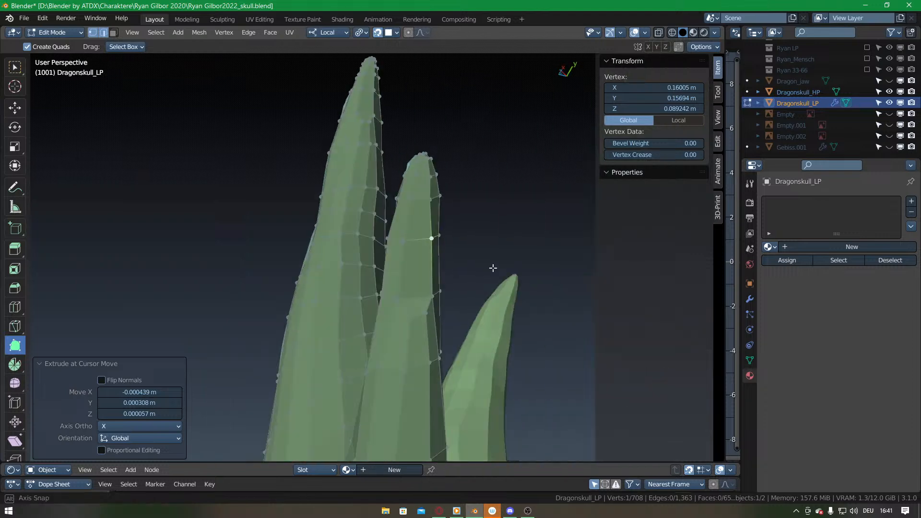
Move two vertices on the horn's upper part to smooth the uneven lengthwise edge.
{"action": "middle_click_drag", "start_coordinate": [396, 273], "coordinate": [453, 273]}
{"action": "left_click_drag", "start_coordinate": [392, 297], "coordinate": [412, 314]}
{"action": "middle_click_drag", "start_coordinate": [411, 314], "coordinate": [415, 325]}
{"action": "left_click_drag", "start_coordinate": [422, 373], "coordinate": [405, 376]}
{"action": "middle_click_drag", "start_coordinate": [405, 377], "coordinate": [400, 259]}
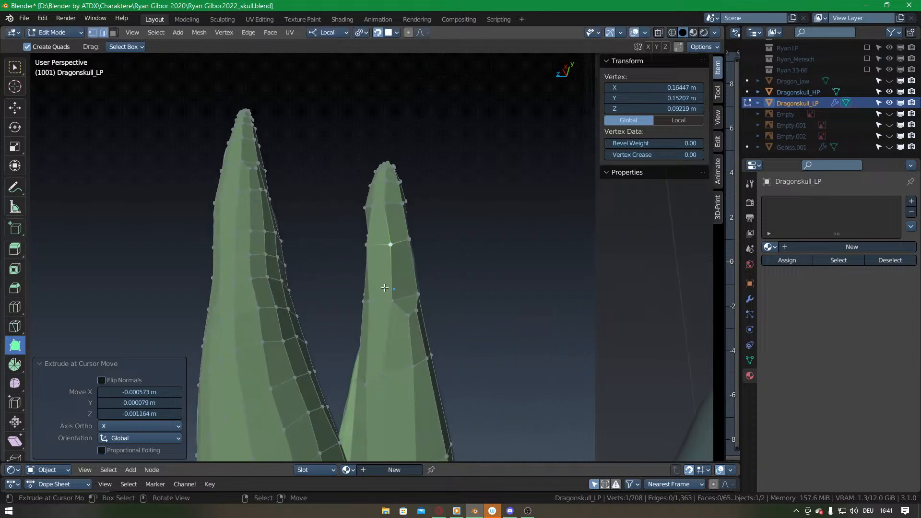
Adjust the vertices in the loops below the tip, working around the horn to even their spacing.
{"action": "left_click_drag", "start_coordinate": [384, 204], "coordinate": [386, 205]}
{"action": "middle_click_drag", "start_coordinate": [386, 205], "coordinate": [321, 244]}
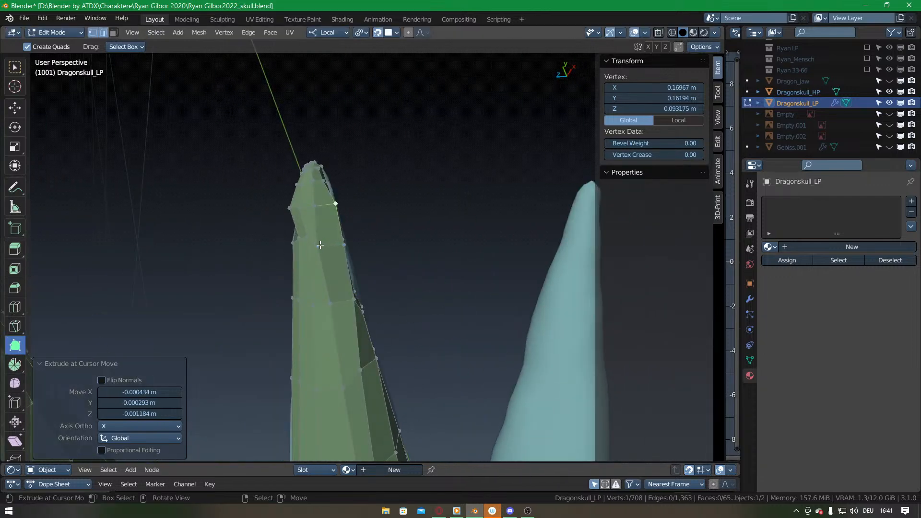
{"action": "left_click_drag", "start_coordinate": [335, 295], "coordinate": [336, 296]}
{"action": "middle_click_drag", "start_coordinate": [336, 296], "coordinate": [422, 271]}
{"action": "left_click_drag", "start_coordinate": [370, 267], "coordinate": [372, 273]}
{"action": "left_click_drag", "start_coordinate": [384, 266], "coordinate": [388, 273]}
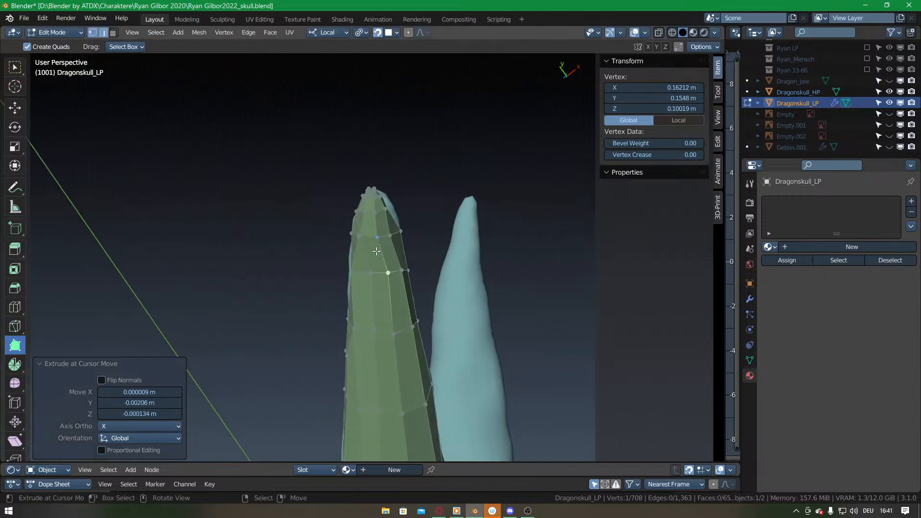
{"action": "left_click_drag", "start_coordinate": [377, 237], "coordinate": [380, 235]}
Shift the last three unevenly spaced vertices around the horn's tip into line with their neighbours.
{"action": "middle_click_drag", "start_coordinate": [392, 233], "coordinate": [343, 281]}
{"action": "left_click_drag", "start_coordinate": [424, 234], "coordinate": [426, 239]}
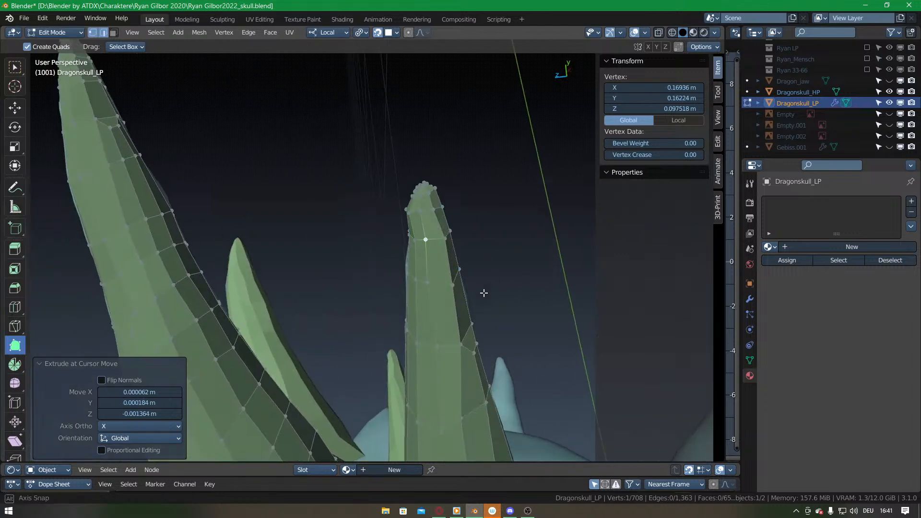
{"action": "middle_click_drag", "start_coordinate": [486, 285], "coordinate": [414, 269]}
{"action": "left_click_drag", "start_coordinate": [447, 244], "coordinate": [444, 244]}
{"action": "middle_click_drag", "start_coordinate": [444, 244], "coordinate": [319, 172]}
{"action": "left_click_drag", "start_coordinate": [323, 179], "coordinate": [317, 181]}
{"action": "middle_click_drag", "start_coordinate": [317, 181], "coordinate": [280, 197]}
Switch the low-poly skull mesh from Edit Mode to Sculpt Mode and bring the fitted horn into view.
{"action": "mouse_move", "coordinate": [333, 181]}
{"action": "middle_mouse_down"}
{"action": "mouse_move", "coordinate": [309, 309]}
{"action": "mouse_move", "coordinate": [368, 269]}
{"action": "mouse_move", "coordinate": [340, 295]}
{"action": "middle_mouse_up"}
{"action": "key", "text": "ctrl+Tab"}
{"action": "left_click", "coordinate": [363, 312]}
{"action": "mouse_move", "coordinate": [367, 240]}
{"action": "middle_mouse_down"}
{"action": "mouse_move", "coordinate": [376, 208]}
{"action": "mouse_move", "coordinate": [370, 276]}
{"action": "middle_mouse_up"}
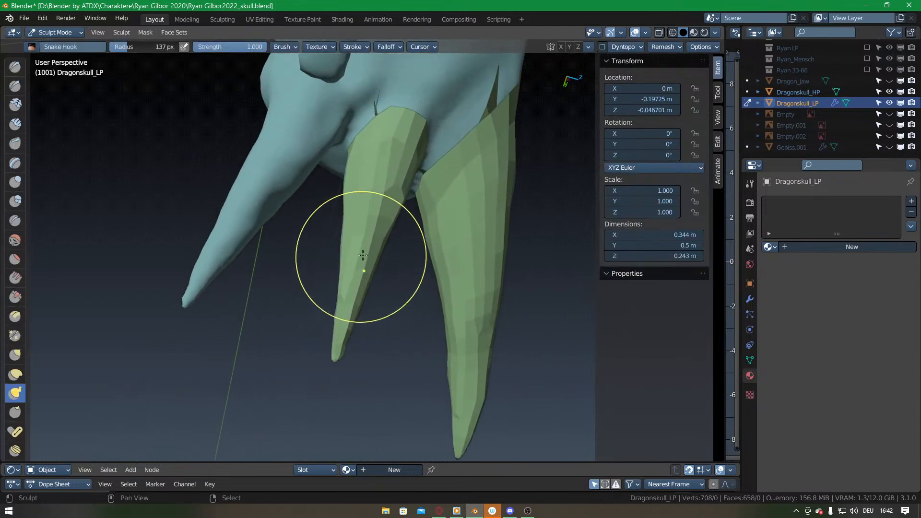
Select the middle side horn's linked mesh in Edit Mode and duplicate it over toward the uncovered lower horn.
{"action": "middle_click_drag", "start_coordinate": [384, 186], "coordinate": [468, 253]}
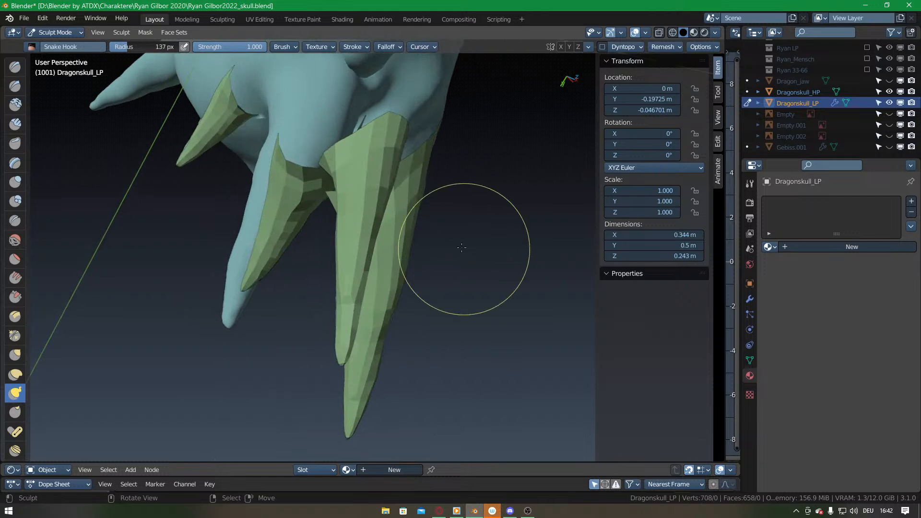
{"action": "middle_click_drag", "start_coordinate": [345, 219], "coordinate": [358, 189]}
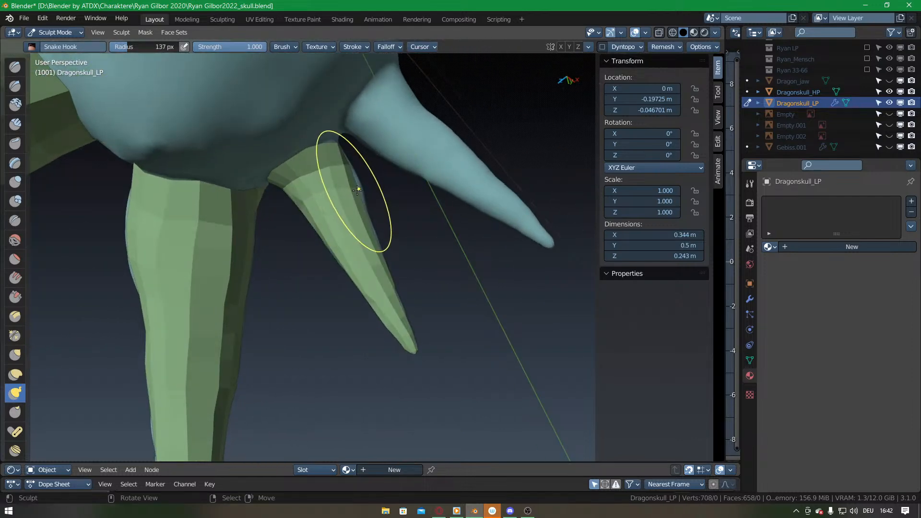
{"action": "mouse_move", "coordinate": [374, 230]}
{"action": "middle_mouse_down"}
{"action": "mouse_move", "coordinate": [366, 212]}
{"action": "mouse_move", "coordinate": [318, 231]}
{"action": "mouse_move", "coordinate": [335, 280]}
{"action": "mouse_move", "coordinate": [372, 267]}
{"action": "mouse_move", "coordinate": [364, 243]}
{"action": "mouse_move", "coordinate": [329, 257]}
{"action": "mouse_move", "coordinate": [368, 237]}
{"action": "mouse_move", "coordinate": [345, 228]}
{"action": "mouse_move", "coordinate": [329, 243]}
{"action": "mouse_move", "coordinate": [313, 231]}
{"action": "mouse_move", "coordinate": [343, 225]}
{"action": "mouse_move", "coordinate": [348, 265]}
{"action": "mouse_move", "coordinate": [325, 181]}
{"action": "mouse_move", "coordinate": [373, 243]}
{"action": "mouse_move", "coordinate": [341, 279]}
{"action": "mouse_move", "coordinate": [343, 219]}
{"action": "middle_mouse_up"}
{"action": "key", "text": "Tab"}
{"action": "left_click", "coordinate": [382, 234]}
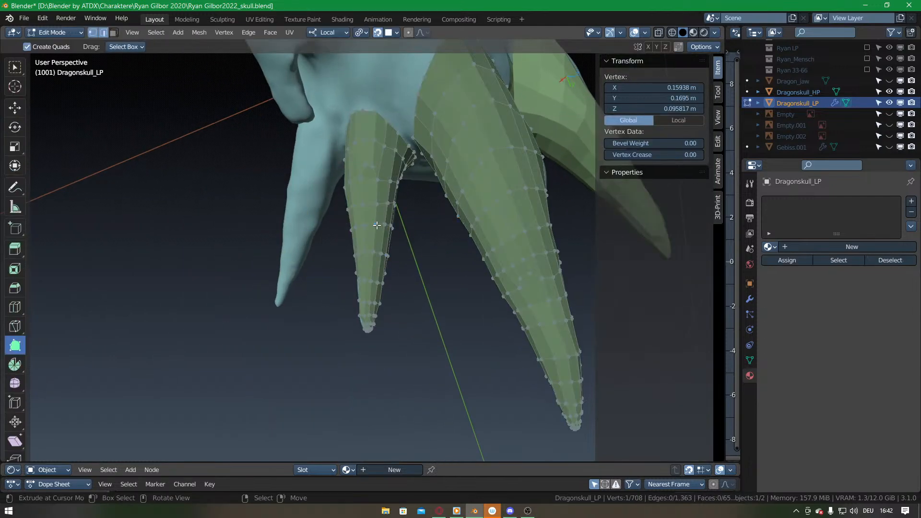
{"action": "key", "text": "l"}
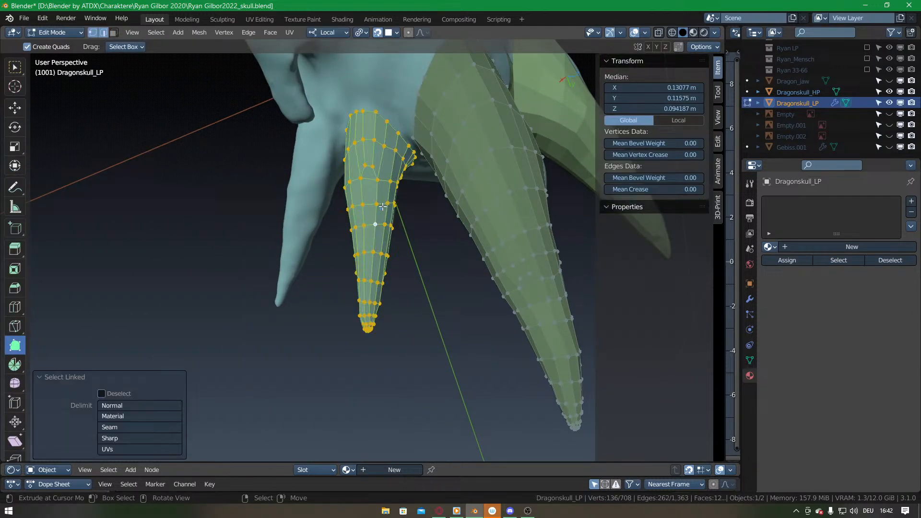
{"action": "middle_click_drag", "start_coordinate": [384, 103], "coordinate": [360, 180]}
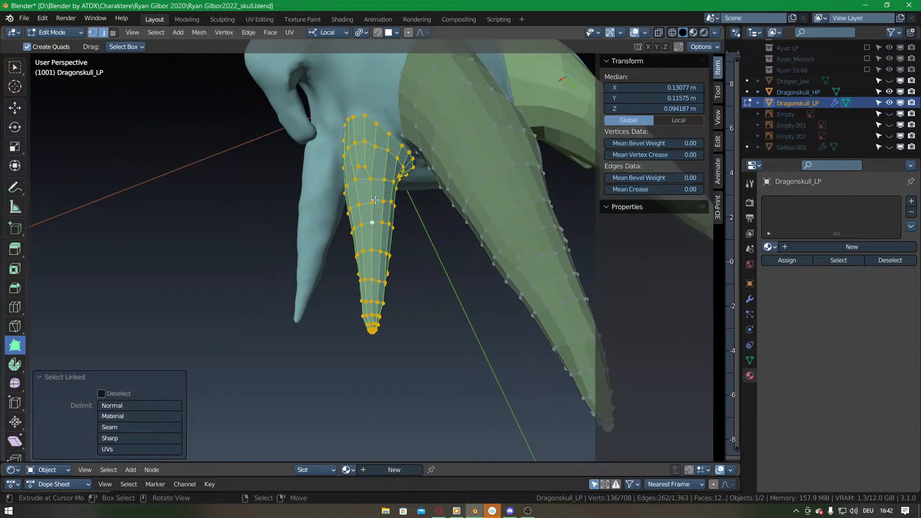
{"action": "key", "text": "shift+d"}
{"action": "left_click", "coordinate": [312, 200]}
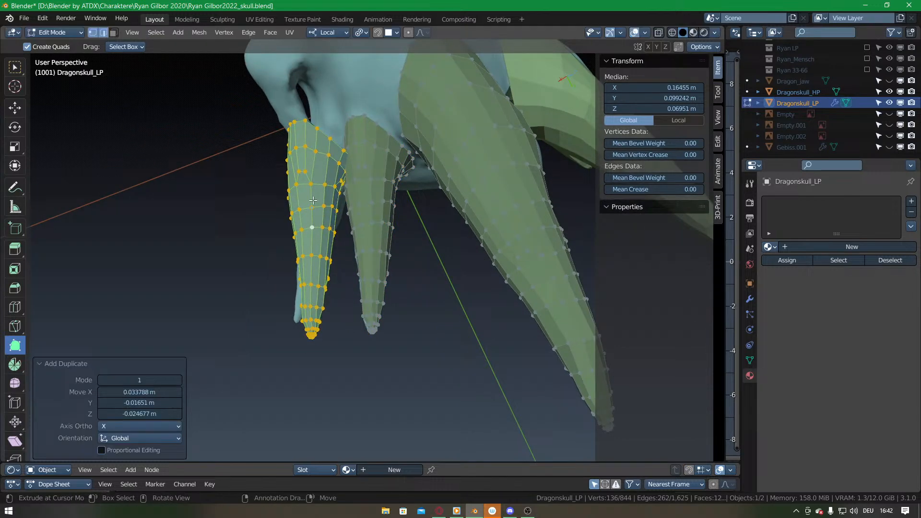
Rotate and move the duplicated horn in side and top views to line it up with the lower sculpted horn.
{"action": "key", "text": "KP_3"}
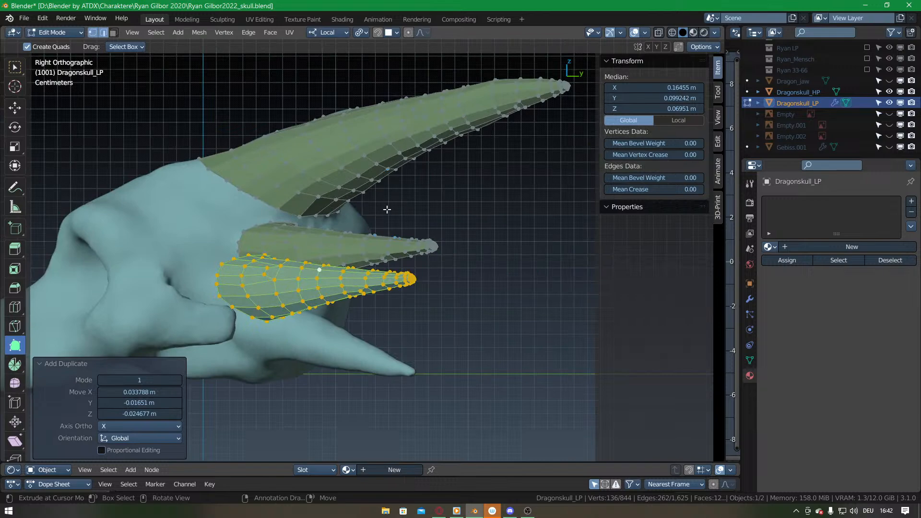
{"action": "key", "text": "r"}
{"action": "left_click", "coordinate": [409, 286]}
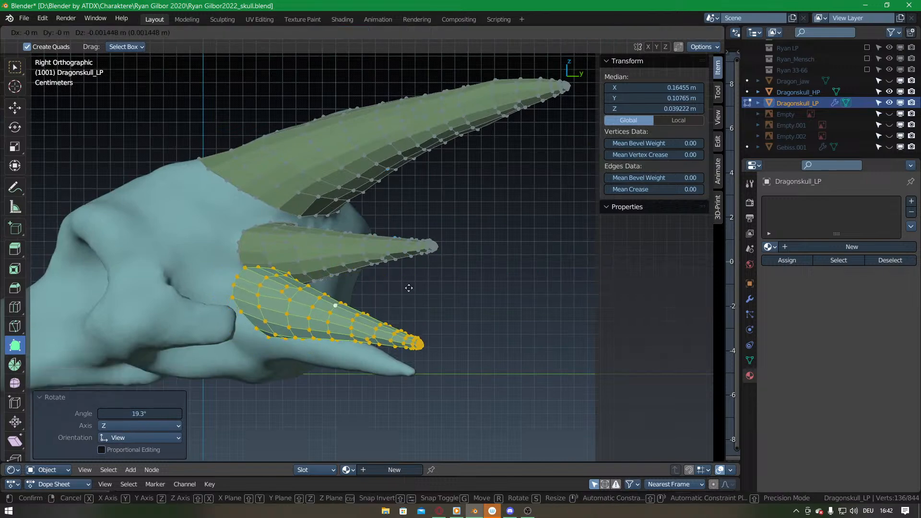
{"action": "left_click", "coordinate": [407, 313]}
{"action": "key", "text": "r"}
{"action": "left_click", "coordinate": [397, 295]}
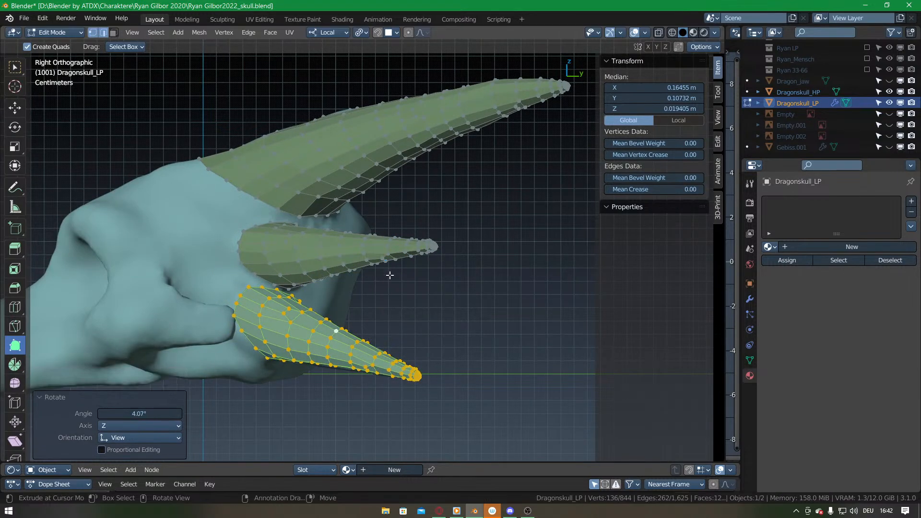
{"action": "key", "text": "KP_7"}
{"action": "key", "text": "g"}
{"action": "left_click", "coordinate": [417, 274]}
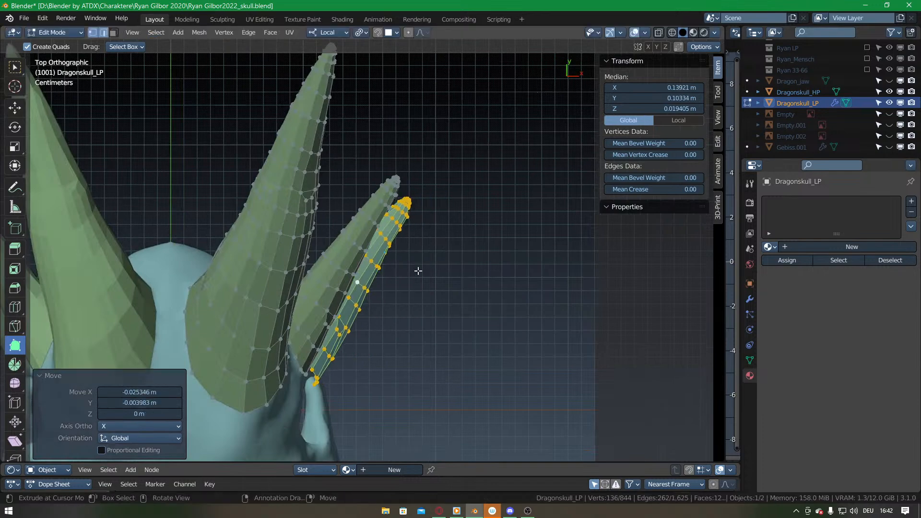
Deselect the copied horn and reposition individual vertices along the underside of its base rim to fit the skull.
{"action": "key", "text": "KP_3"}
{"action": "middle_click_drag", "start_coordinate": [351, 289], "coordinate": [373, 250], "text": "shift"}
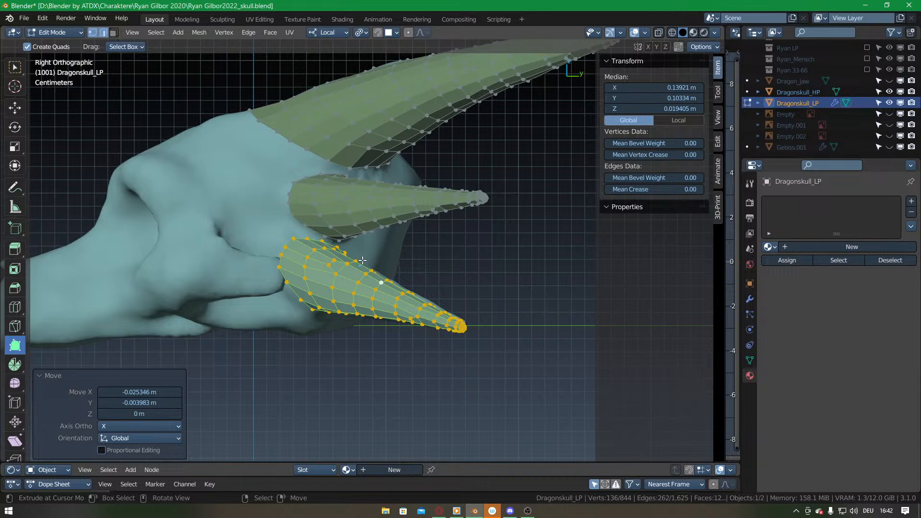
{"action": "middle_click_drag", "start_coordinate": [363, 241], "coordinate": [277, 163]}
{"action": "key", "text": "alt+a"}
{"action": "middle_click_drag", "start_coordinate": [331, 240], "coordinate": [369, 226]}
{"action": "left_click_drag", "start_coordinate": [371, 206], "coordinate": [370, 205]}
{"action": "left_click", "coordinate": [372, 261]}
{"action": "middle_click_drag", "start_coordinate": [372, 261], "coordinate": [358, 236]}
{"action": "left_click_drag", "start_coordinate": [347, 318], "coordinate": [344, 323]}
{"action": "mouse_move", "coordinate": [345, 322]}
{"action": "middle_mouse_down"}
{"action": "mouse_move", "coordinate": [368, 233]}
{"action": "mouse_move", "coordinate": [347, 311]}
{"action": "middle_mouse_up"}
{"action": "left_click_drag", "start_coordinate": [347, 311], "coordinate": [355, 304]}
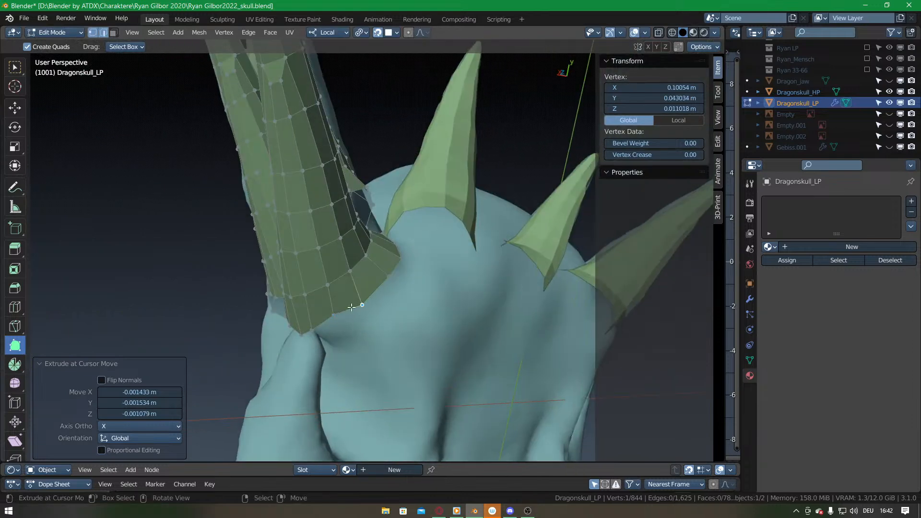
Tweak the copied horn's remaining base vertices around the rim so they follow the sculpted horn root.
{"action": "middle_click_drag", "start_coordinate": [339, 311], "coordinate": [353, 262]}
{"action": "left_click_drag", "start_coordinate": [352, 262], "coordinate": [371, 260]}
{"action": "middle_click_drag", "start_coordinate": [371, 259], "coordinate": [369, 217]}
{"action": "mouse_move", "coordinate": [356, 249]}
{"action": "left_mouse_down"}
{"action": "mouse_move", "coordinate": [381, 245]}
{"action": "mouse_move", "coordinate": [347, 252]}
{"action": "left_mouse_up"}
{"action": "left_click_drag", "start_coordinate": [378, 246], "coordinate": [381, 247]}
{"action": "left_click_drag", "start_coordinate": [370, 201], "coordinate": [378, 199]}
{"action": "middle_click_drag", "start_coordinate": [350, 222], "coordinate": [378, 222]}
{"action": "left_click_drag", "start_coordinate": [323, 244], "coordinate": [316, 239]}
{"action": "left_click_drag", "start_coordinate": [301, 227], "coordinate": [299, 221]}
Adjust the vertices on the upper base rim of the copied horn, facing the middle horn.
{"action": "scroll", "coordinate": [328, 276], "scroll_direction": "up", "scroll_amount": 2}
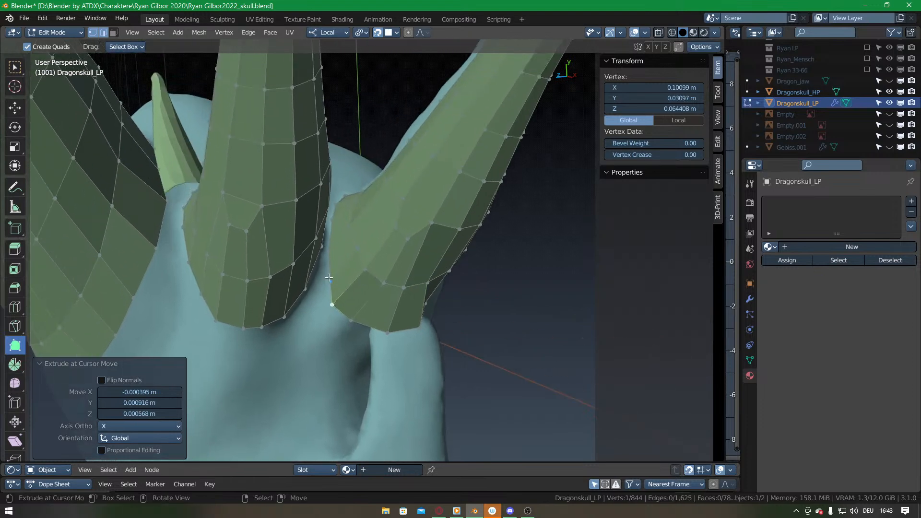
{"action": "left_click_drag", "start_coordinate": [329, 249], "coordinate": [327, 250]}
{"action": "middle_click_drag", "start_coordinate": [327, 246], "coordinate": [350, 294]}
{"action": "left_click_drag", "start_coordinate": [344, 252], "coordinate": [342, 250]}
{"action": "mouse_move", "coordinate": [375, 242]}
{"action": "middle_mouse_down"}
{"action": "mouse_move", "coordinate": [364, 259]}
{"action": "mouse_move", "coordinate": [385, 211]}
{"action": "middle_mouse_up"}
{"action": "scroll", "coordinate": [364, 242], "scroll_direction": "down", "scroll_amount": 4}
Reshape the copied horn's shaft and tip in Sculpt Mode with the Snake Hook brush to match the high-poly horn.
{"action": "key", "text": "ctrl+Tab"}
{"action": "left_click", "coordinate": [388, 306]}
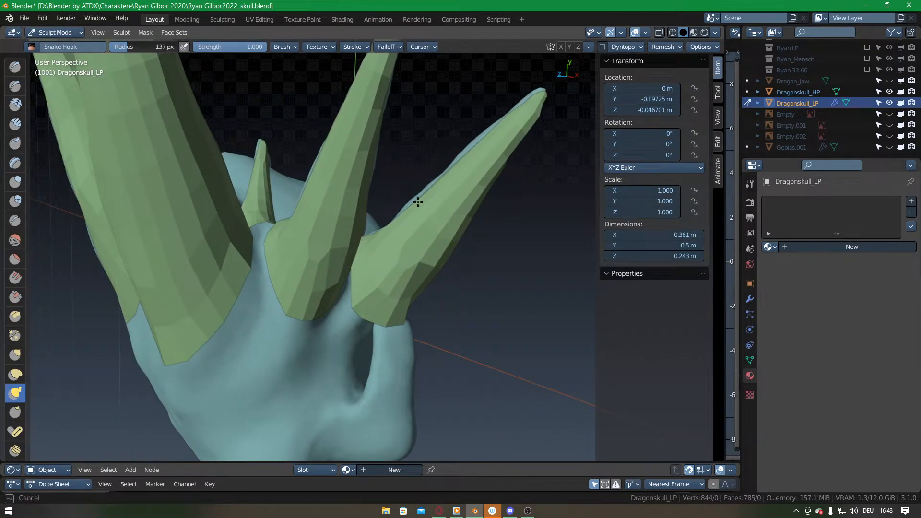
{"action": "mouse_move", "coordinate": [490, 135]}
{"action": "middle_mouse_down"}
{"action": "mouse_move", "coordinate": [465, 150]}
{"action": "mouse_move", "coordinate": [474, 130]}
{"action": "middle_mouse_up"}
{"action": "left_click_drag", "start_coordinate": [474, 130], "coordinate": [472, 134]}
{"action": "mouse_move", "coordinate": [475, 158]}
{"action": "middle_mouse_down"}
{"action": "mouse_move", "coordinate": [350, 233]}
{"action": "mouse_move", "coordinate": [320, 161]}
{"action": "middle_mouse_up"}
{"action": "mouse_move", "coordinate": [334, 263]}
{"action": "middle_mouse_down"}
{"action": "mouse_move", "coordinate": [356, 292]}
{"action": "mouse_move", "coordinate": [338, 280]}
{"action": "middle_mouse_up"}
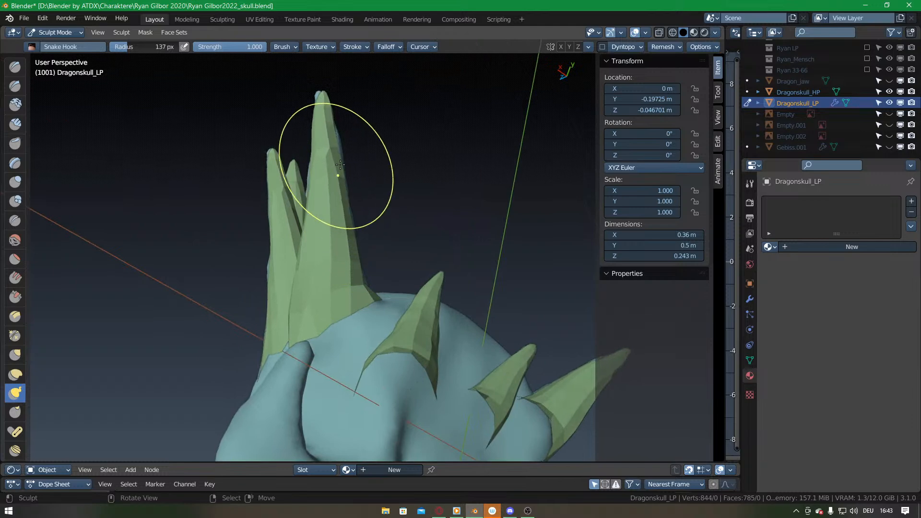
{"action": "mouse_move", "coordinate": [329, 154]}
{"action": "middle_mouse_down"}
{"action": "mouse_move", "coordinate": [360, 154]}
{"action": "mouse_move", "coordinate": [356, 132]}
{"action": "middle_mouse_up"}
{"action": "left_click_drag", "start_coordinate": [356, 128], "coordinate": [353, 126]}
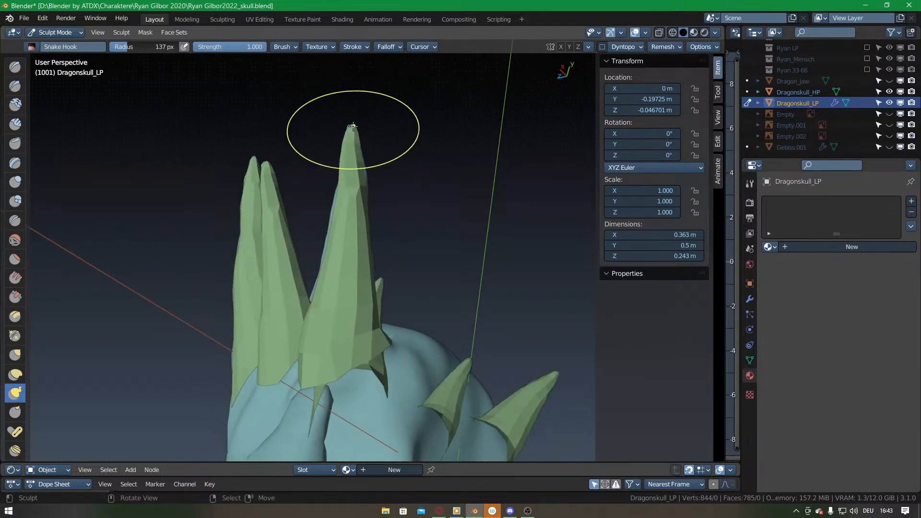
{"action": "mouse_move", "coordinate": [335, 214]}
{"action": "middle_mouse_down"}
{"action": "mouse_move", "coordinate": [342, 165]}
{"action": "mouse_move", "coordinate": [319, 198]}
{"action": "mouse_move", "coordinate": [407, 245]}
{"action": "middle_mouse_up"}
Return to Edit Mode and fill faces between the base rims of the middle and lower side horns.
{"action": "key", "text": "ctrl+Tab"}
{"action": "left_click", "coordinate": [335, 206]}
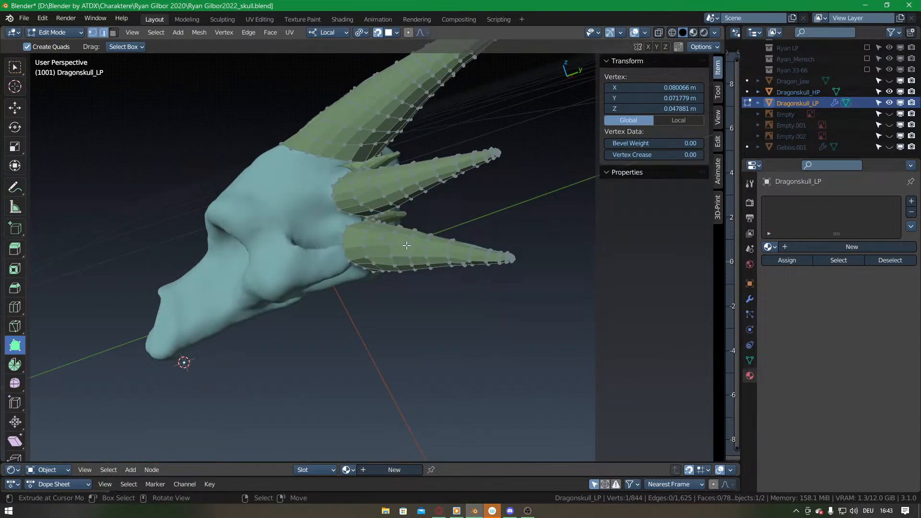
{"action": "middle_click_drag", "start_coordinate": [265, 171], "coordinate": [284, 211]}
{"action": "scroll", "coordinate": [356, 271], "scroll_direction": "up", "scroll_amount": 5}
{"action": "middle_click_drag", "start_coordinate": [356, 270], "coordinate": [317, 197]}
{"action": "scroll", "coordinate": [312, 187], "scroll_direction": "up", "scroll_amount": 2}
{"action": "right_click", "coordinate": [321, 170]}
{"action": "right_click", "coordinate": [325, 153], "text": "shift"}
{"action": "key", "text": "f"}
{"action": "middle_click_drag", "start_coordinate": [329, 169], "coordinate": [269, 199]}
{"action": "right_click", "coordinate": [262, 197]}
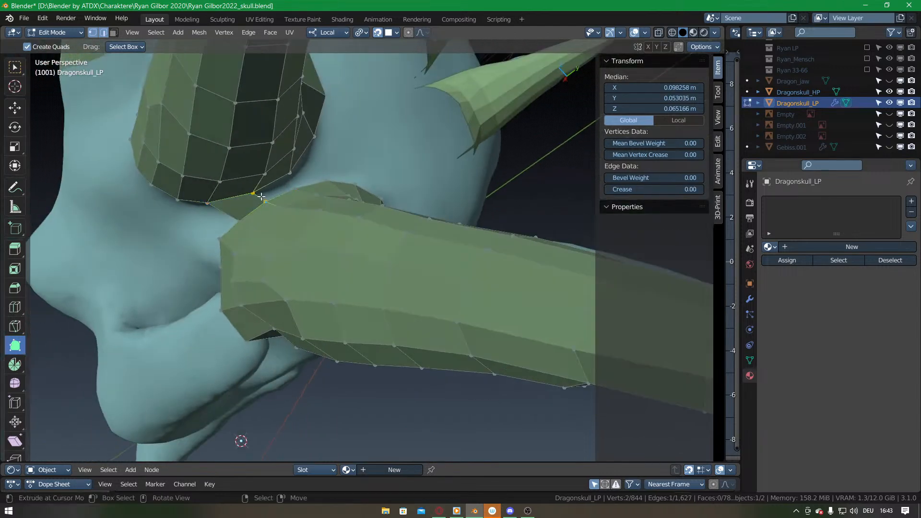
{"action": "key", "text": "f"}
Reposition a vertex on the middle horn's upper base rim, facing the large horn.
{"action": "scroll", "coordinate": [254, 210], "scroll_direction": "down", "scroll_amount": 3}
{"action": "middle_click_drag", "start_coordinate": [255, 211], "coordinate": [310, 179]}
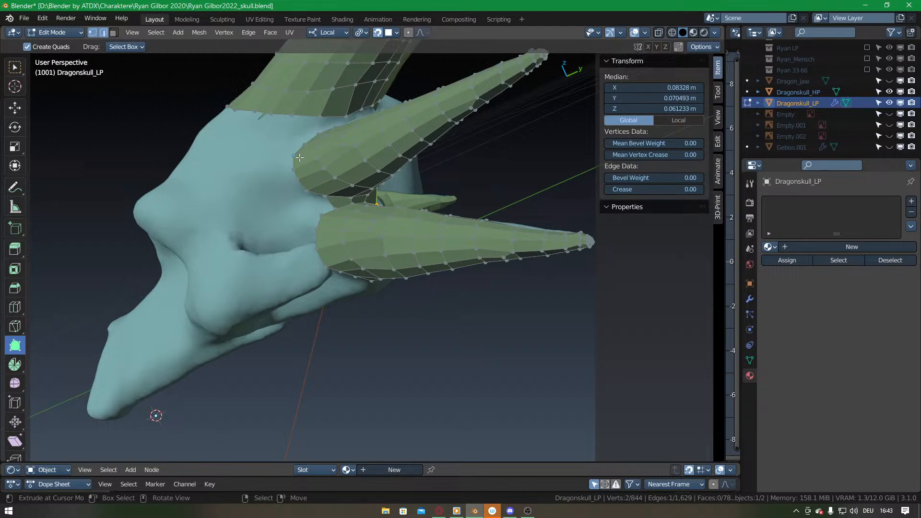
{"action": "middle_click_drag", "start_coordinate": [282, 263], "coordinate": [395, 245]}
{"action": "scroll", "coordinate": [360, 175], "scroll_direction": "up", "scroll_amount": 2}
{"action": "middle_click_drag", "start_coordinate": [360, 175], "coordinate": [353, 223]}
{"action": "scroll", "coordinate": [354, 224], "scroll_direction": "up", "scroll_amount": 1}
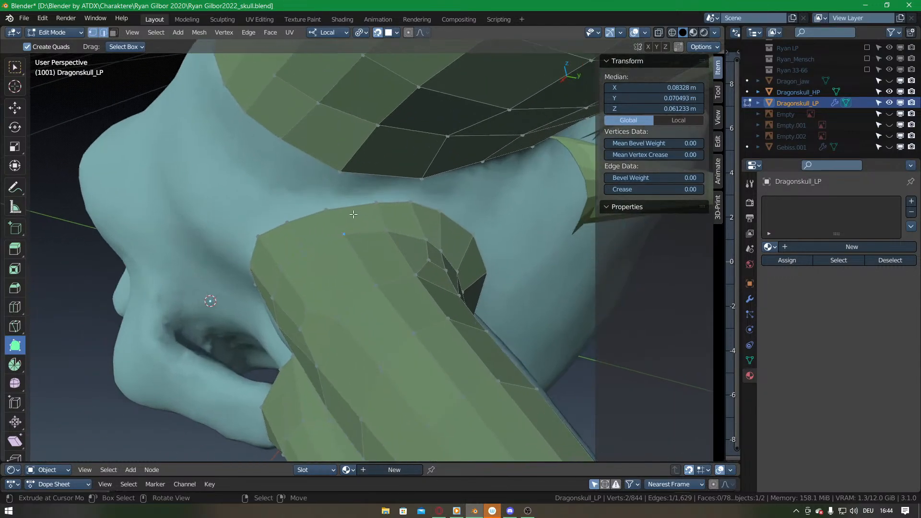
{"action": "middle_click_drag", "start_coordinate": [420, 207], "coordinate": [388, 202]}
{"action": "left_click_drag", "start_coordinate": [387, 194], "coordinate": [313, 215]}
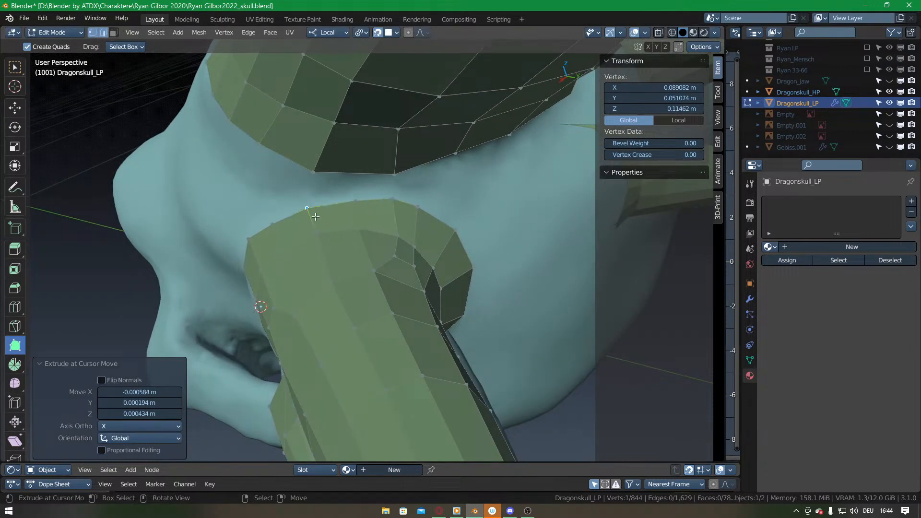
Bridge the gap between the large horn's base and the middle horn's upper rim with new faces.
{"action": "middle_click_drag", "start_coordinate": [342, 234], "coordinate": [437, 235]}
{"action": "scroll", "coordinate": [371, 216], "scroll_direction": "down", "scroll_amount": 5}
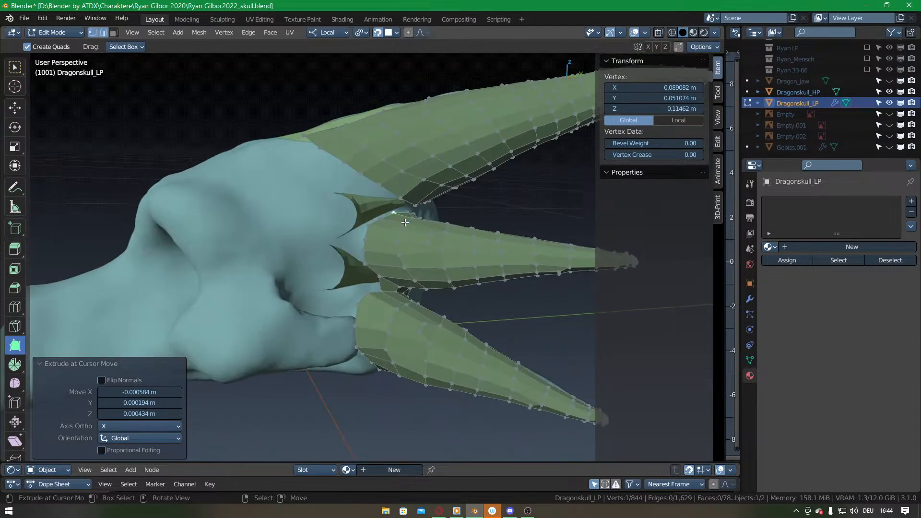
{"action": "middle_click_drag", "start_coordinate": [407, 223], "coordinate": [355, 205]}
{"action": "scroll", "coordinate": [357, 217], "scroll_direction": "up", "scroll_amount": 5}
{"action": "left_click_drag", "start_coordinate": [347, 196], "coordinate": [329, 182]}
{"action": "right_click", "coordinate": [363, 160]}
{"action": "right_click", "coordinate": [351, 184], "text": "shift"}
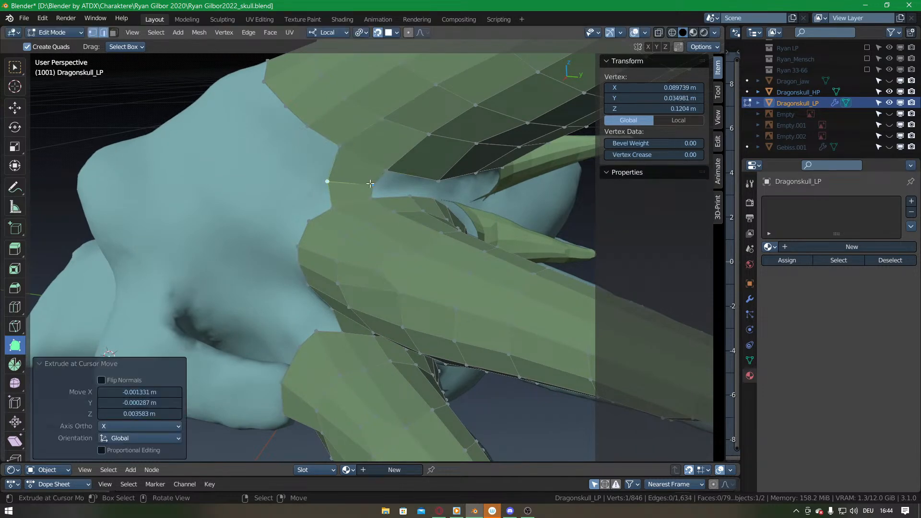
{"action": "middle_click_drag", "start_coordinate": [415, 184], "coordinate": [354, 182]}
{"action": "left_click_drag", "start_coordinate": [394, 173], "coordinate": [372, 179]}
{"action": "right_click", "coordinate": [333, 192]}
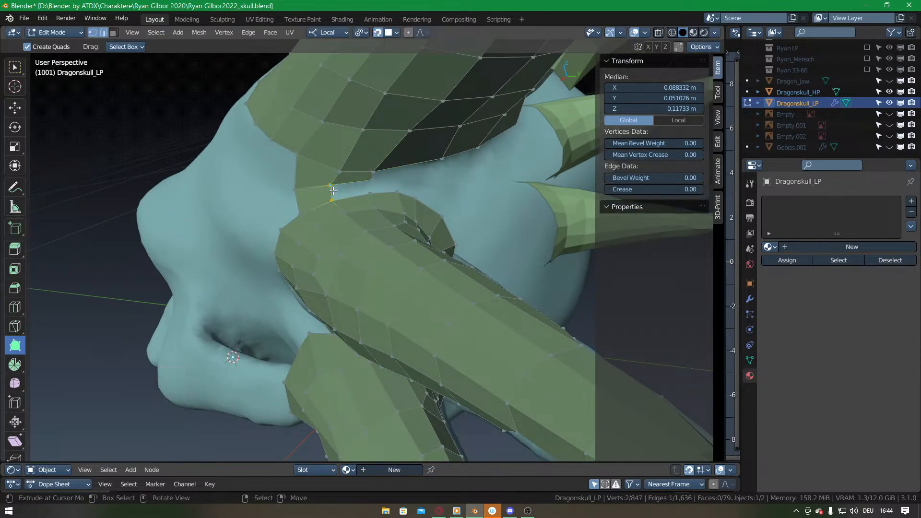
Extend the face strip rearward along the large horn's lower base rim, above the middle horn.
{"action": "middle_click_drag", "start_coordinate": [395, 181], "coordinate": [413, 153]}
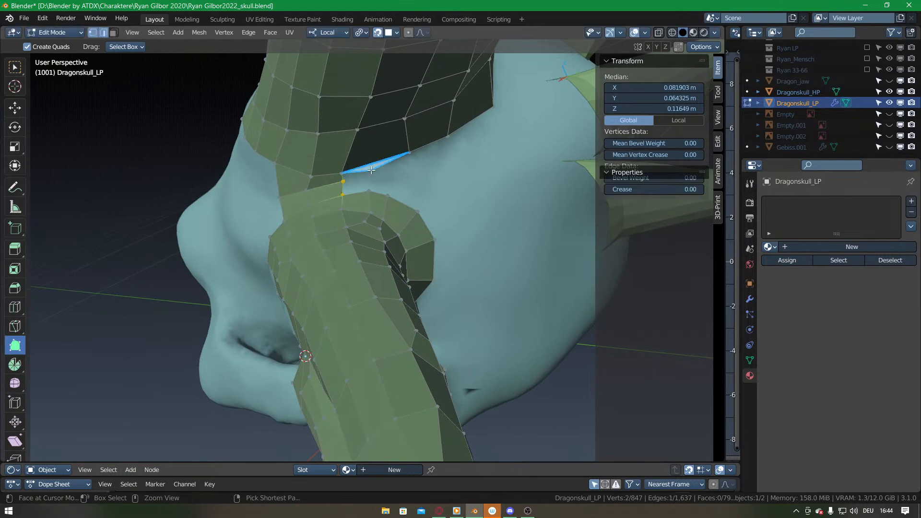
{"action": "left_click_drag", "start_coordinate": [411, 152], "coordinate": [378, 174]}
{"action": "right_click", "coordinate": [345, 189]}
{"action": "middle_click_drag", "start_coordinate": [365, 201], "coordinate": [370, 207]}
{"action": "left_click_drag", "start_coordinate": [384, 187], "coordinate": [353, 187]}
{"action": "mouse_move", "coordinate": [354, 188]}
{"action": "middle_mouse_down"}
{"action": "mouse_move", "coordinate": [354, 202]}
{"action": "mouse_move", "coordinate": [333, 200]}
{"action": "mouse_move", "coordinate": [370, 191]}
{"action": "middle_mouse_up"}
{"action": "scroll", "coordinate": [370, 192], "scroll_direction": "up", "scroll_amount": 1}
{"action": "left_click_drag", "start_coordinate": [354, 197], "coordinate": [375, 177]}
{"action": "left_click_drag", "start_coordinate": [354, 166], "coordinate": [413, 148]}
{"action": "left_click_drag", "start_coordinate": [368, 206], "coordinate": [406, 187]}
Add quads around the rear of the large horn's base and adjust their vertices to the skull surface.
{"action": "mouse_move", "coordinate": [378, 178]}
{"action": "left_mouse_down", "text": "ctrl"}
{"action": "mouse_move", "coordinate": [426, 171]}
{"action": "mouse_move", "coordinate": [383, 171]}
{"action": "left_mouse_up", "text": "ctrl"}
{"action": "middle_click_drag", "start_coordinate": [385, 162], "coordinate": [388, 216], "text": "ctrl"}
{"action": "middle_click_drag", "start_coordinate": [388, 215], "coordinate": [387, 241]}
{"action": "left_click_drag", "start_coordinate": [392, 219], "coordinate": [422, 210], "text": "ctrl"}
{"action": "left_click_drag", "start_coordinate": [397, 236], "coordinate": [428, 225], "text": "ctrl"}
{"action": "middle_click_drag", "start_coordinate": [433, 209], "coordinate": [398, 234]}
{"action": "left_click_drag", "start_coordinate": [397, 230], "coordinate": [413, 251]}
{"action": "mouse_move", "coordinate": [380, 241]}
{"action": "middle_mouse_down"}
{"action": "mouse_move", "coordinate": [411, 222]}
{"action": "mouse_move", "coordinate": [396, 240]}
{"action": "middle_mouse_up"}
{"action": "left_click_drag", "start_coordinate": [395, 235], "coordinate": [421, 188], "text": "ctrl"}
Build quads along the large horn's inner base rim up to the front of the skull's centre line.
{"action": "middle_click_drag", "start_coordinate": [420, 187], "coordinate": [400, 252]}
{"action": "left_click_drag", "start_coordinate": [400, 252], "coordinate": [402, 223], "text": "ctrl"}
{"action": "left_click_drag", "start_coordinate": [395, 216], "coordinate": [385, 159], "text": "ctrl"}
{"action": "left_click", "coordinate": [401, 167], "text": "ctrl"}
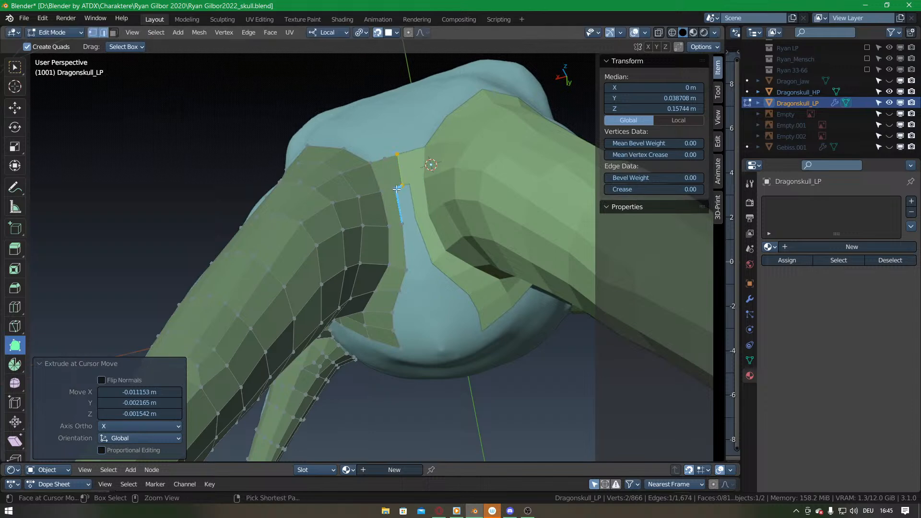
Continue the quads backward along the centre line between the large horns and even out the new vertices.
{"action": "left_click_drag", "start_coordinate": [408, 219], "coordinate": [422, 266], "text": "ctrl"}
{"action": "middle_click_drag", "start_coordinate": [422, 267], "coordinate": [421, 228]}
{"action": "scroll", "coordinate": [415, 221], "scroll_direction": "up", "scroll_amount": 1}
{"action": "left_click_drag", "start_coordinate": [415, 217], "coordinate": [430, 280], "text": "ctrl"}
{"action": "left_click_drag", "start_coordinate": [408, 279], "coordinate": [445, 302], "text": "ctrl"}
{"action": "middle_click_drag", "start_coordinate": [446, 276], "coordinate": [414, 247]}
{"action": "scroll", "coordinate": [420, 241], "scroll_direction": "up", "scroll_amount": 1}
{"action": "left_click_drag", "start_coordinate": [406, 249], "coordinate": [426, 225]}
{"action": "left_click_drag", "start_coordinate": [418, 273], "coordinate": [417, 268]}
{"action": "middle_click_drag", "start_coordinate": [386, 272], "coordinate": [420, 262]}
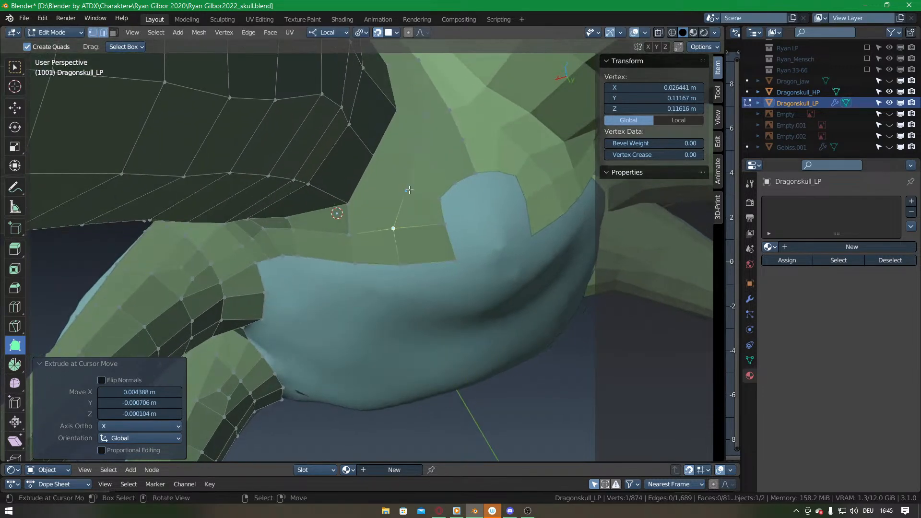
Close the remaining gap behind the large horns with quads at the centre line and adjust the surrounding vertices.
{"action": "middle_click_drag", "start_coordinate": [413, 213], "coordinate": [395, 224]}
{"action": "left_click_drag", "start_coordinate": [398, 262], "coordinate": [408, 227]}
{"action": "middle_click_drag", "start_coordinate": [387, 236], "coordinate": [403, 259]}
{"action": "key", "text": "ctrl+z"}
{"action": "left_click_drag", "start_coordinate": [398, 285], "coordinate": [422, 284]}
{"action": "left_click_drag", "start_coordinate": [405, 281], "coordinate": [448, 273]}
{"action": "left_click_drag", "start_coordinate": [379, 271], "coordinate": [391, 251], "text": "ctrl"}
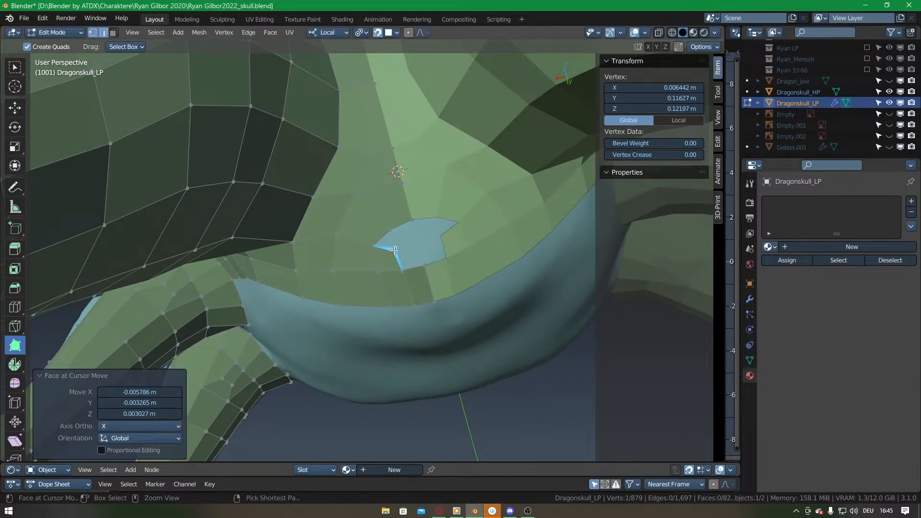
{"action": "key", "text": "ctrl+z"}
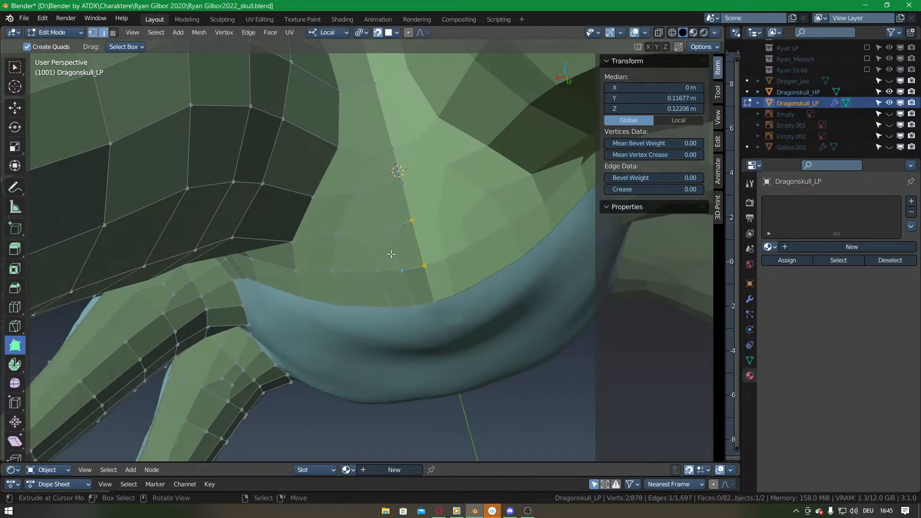
{"action": "middle_click_drag", "start_coordinate": [377, 240], "coordinate": [389, 240]}
{"action": "left_click_drag", "start_coordinate": [403, 251], "coordinate": [423, 242]}
Connect the front base vertices of the middle and lower side horns to close the gap between them.
{"action": "middle_click_drag", "start_coordinate": [403, 222], "coordinate": [495, 309]}
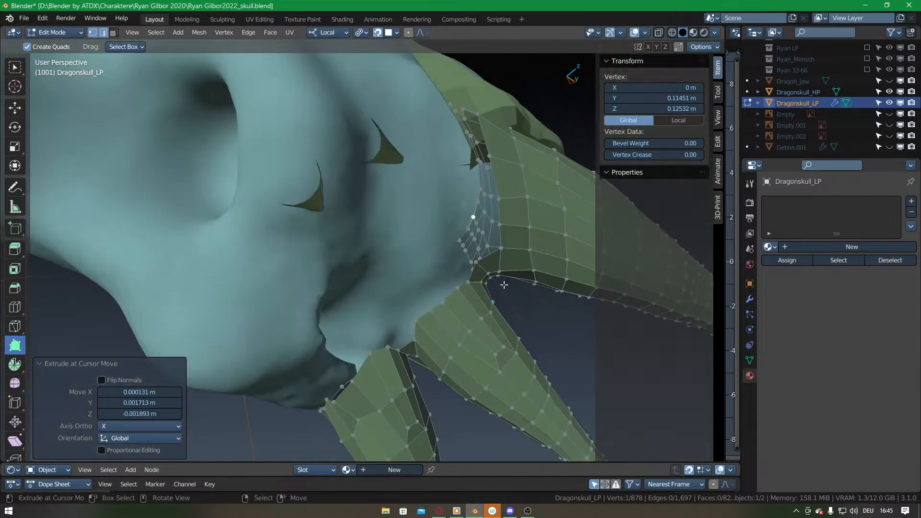
{"action": "middle_click_drag", "start_coordinate": [471, 182], "coordinate": [341, 291]}
{"action": "left_click", "coordinate": [367, 247], "text": "shift"}
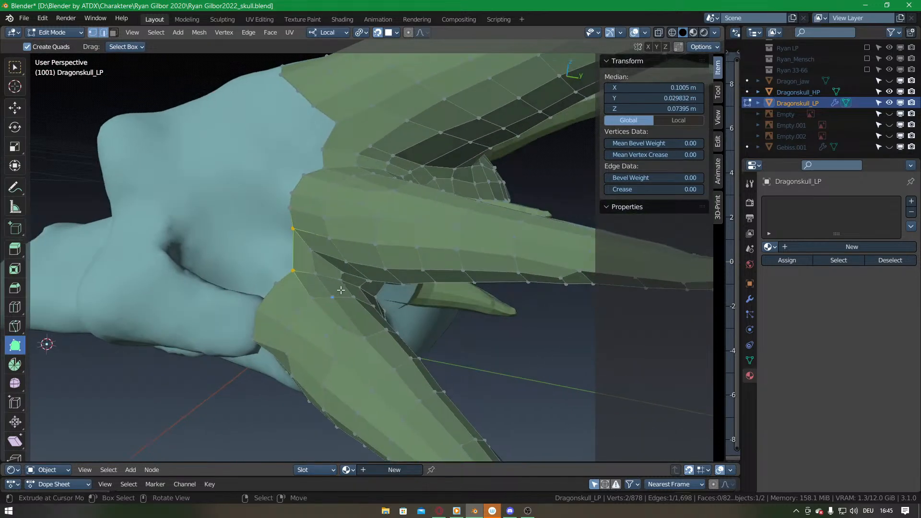
{"action": "middle_click_drag", "start_coordinate": [335, 323], "coordinate": [372, 253]}
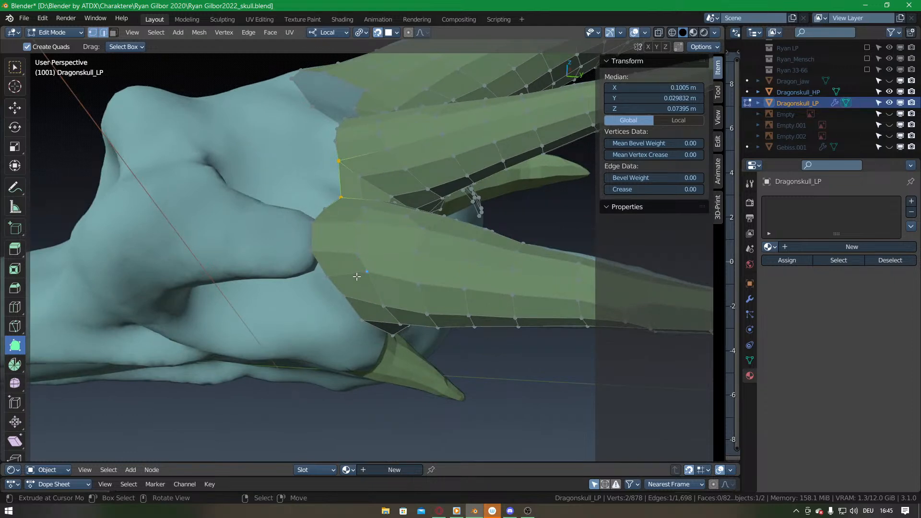
{"action": "middle_click_drag", "start_coordinate": [392, 178], "coordinate": [253, 248]}
{"action": "scroll", "coordinate": [349, 192], "scroll_direction": "down", "scroll_amount": 3}
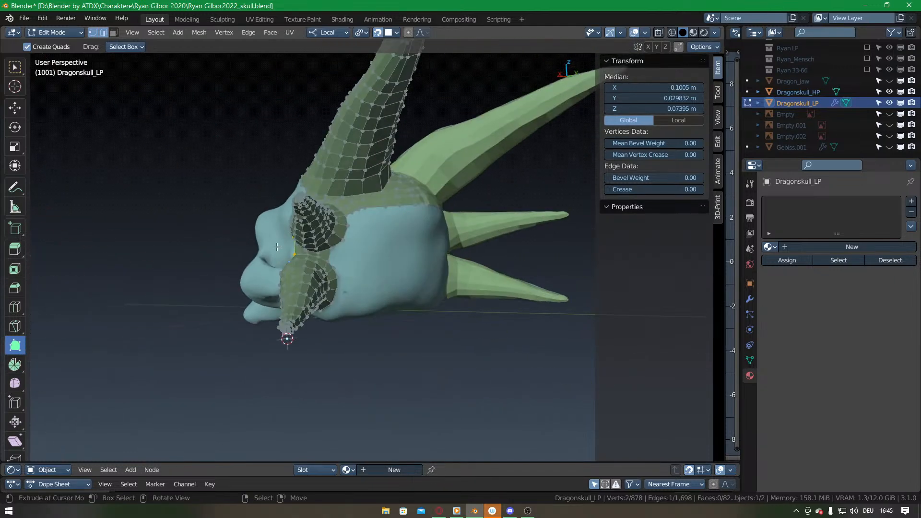
Reposition the vertices beside the centre line on the back of the skull behind the large horns.
{"action": "middle_click_drag", "start_coordinate": [336, 277], "coordinate": [296, 293]}
{"action": "scroll", "coordinate": [295, 293], "scroll_direction": "up", "scroll_amount": 4}
{"action": "middle_click_drag", "start_coordinate": [418, 235], "coordinate": [396, 276]}
{"action": "mouse_move", "coordinate": [429, 228]}
{"action": "left_mouse_down"}
{"action": "mouse_move", "coordinate": [412, 227]}
{"action": "mouse_move", "coordinate": [420, 225]}
{"action": "left_mouse_up"}
{"action": "middle_click_drag", "start_coordinate": [416, 200], "coordinate": [410, 228]}
{"action": "left_click_drag", "start_coordinate": [449, 258], "coordinate": [433, 260]}
{"action": "middle_click_drag", "start_coordinate": [377, 275], "coordinate": [391, 218]}
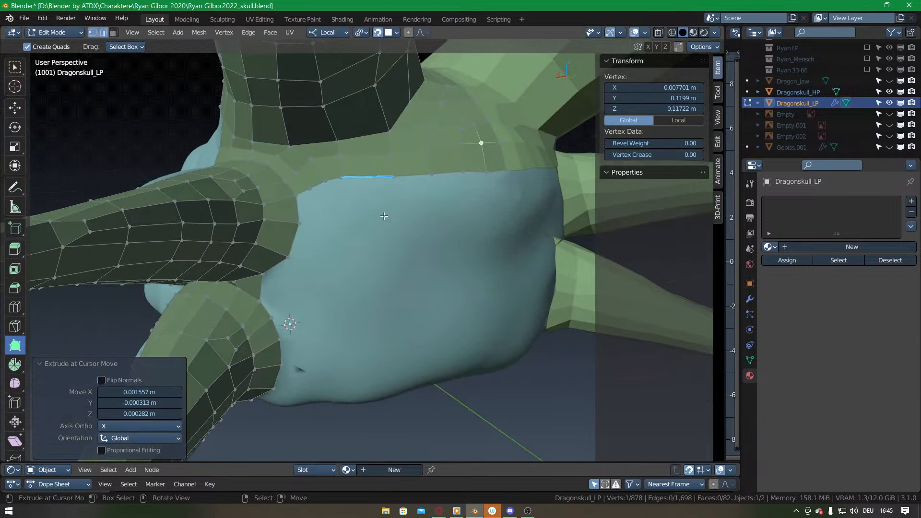
Extrude the rear rim edge beside the centre line downward to start a face strip on the back of the skull.
{"action": "middle_click_drag", "start_coordinate": [446, 174], "coordinate": [471, 201]}
{"action": "left_click_drag", "start_coordinate": [484, 176], "coordinate": [491, 250]}
{"action": "middle_click_drag", "start_coordinate": [481, 251], "coordinate": [450, 243]}
{"action": "middle_click_drag", "start_coordinate": [330, 228], "coordinate": [365, 239]}
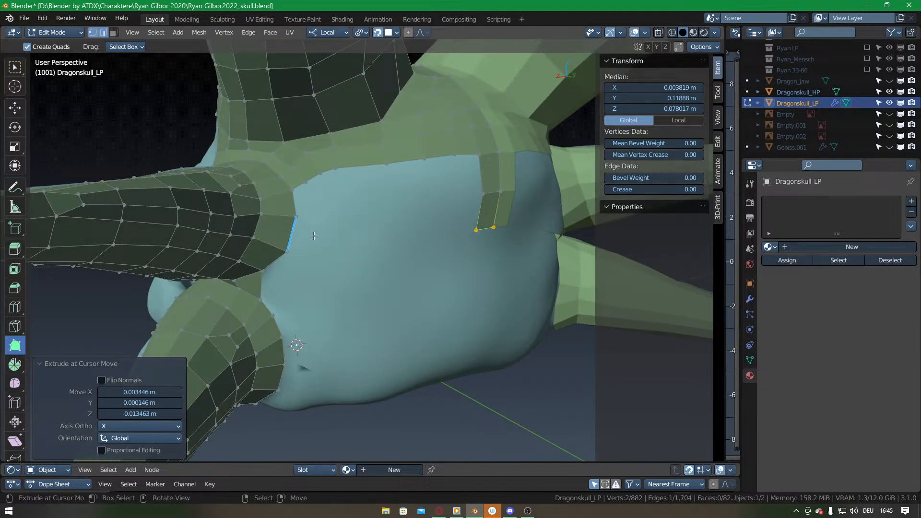
Extrude a quad strip across the back of the skull from the middle side horn's rear edge and join it to the centre strip.
{"action": "left_click_drag", "start_coordinate": [309, 236], "coordinate": [365, 226]}
{"action": "left_click_drag", "start_coordinate": [366, 227], "coordinate": [433, 223]}
{"action": "left_click_drag", "start_coordinate": [433, 223], "coordinate": [463, 218]}
{"action": "right_click", "coordinate": [480, 215], "text": "shift"}
{"action": "key", "text": "f"}
Fill the gap above the new cross strip with quads, working outward from the centre strip.
{"action": "middle_click_drag", "start_coordinate": [430, 223], "coordinate": [407, 243]}
{"action": "left_click", "coordinate": [439, 219]}
{"action": "key", "text": "f"}
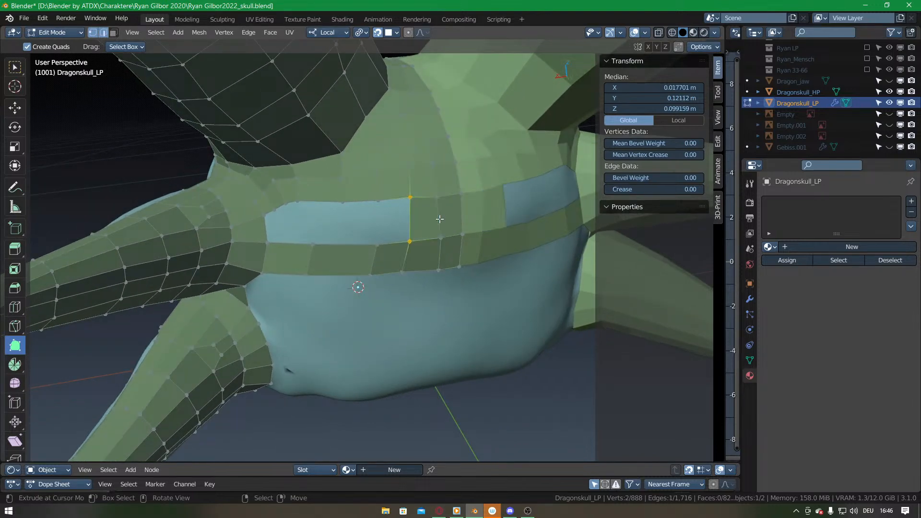
{"action": "key", "text": "f"}
{"action": "middle_click_drag", "start_coordinate": [411, 219], "coordinate": [395, 240]}
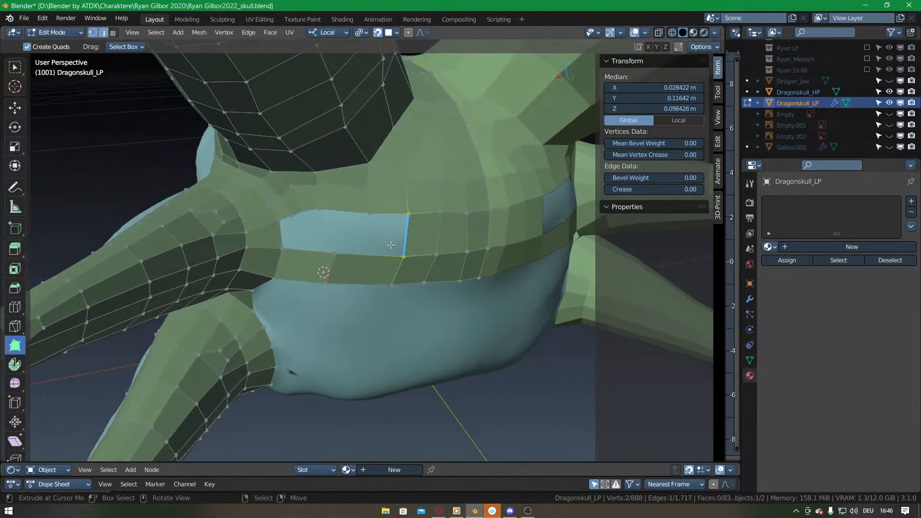
{"action": "right_click_drag", "start_coordinate": [331, 270], "coordinate": [357, 271]}
{"action": "right_click", "coordinate": [406, 234]}
{"action": "key", "text": "f"}
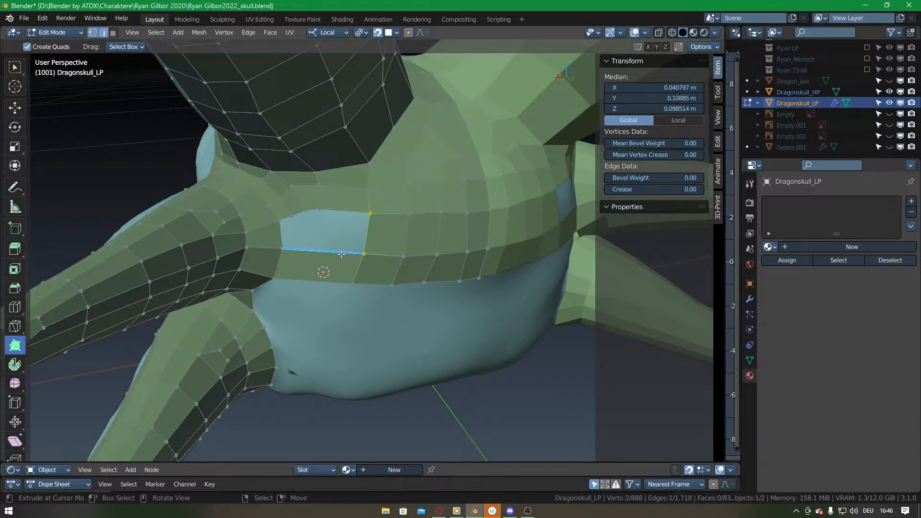
Adjust the rim vertices near the middle side horn, divide the lower strip to match, and continue filling the gap with quads.
{"action": "middle_click_drag", "start_coordinate": [355, 250], "coordinate": [358, 252]}
{"action": "key", "text": "1"}
{"action": "right_click", "coordinate": [357, 214], "text": "ctrl"}
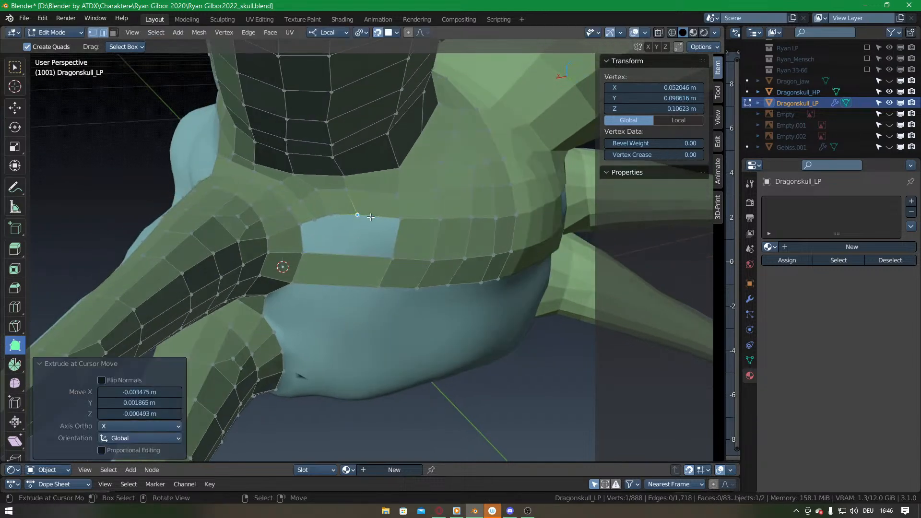
{"action": "left_click", "coordinate": [340, 267]}
{"action": "right_click", "coordinate": [340, 267]}
{"action": "key", "text": "g"}
{"action": "left_click", "coordinate": [340, 267]}
{"action": "right_click", "coordinate": [388, 238]}
{"action": "key", "text": "f"}
{"action": "key", "text": "f"}
{"action": "key", "text": "f"}
{"action": "key", "text": "f"}
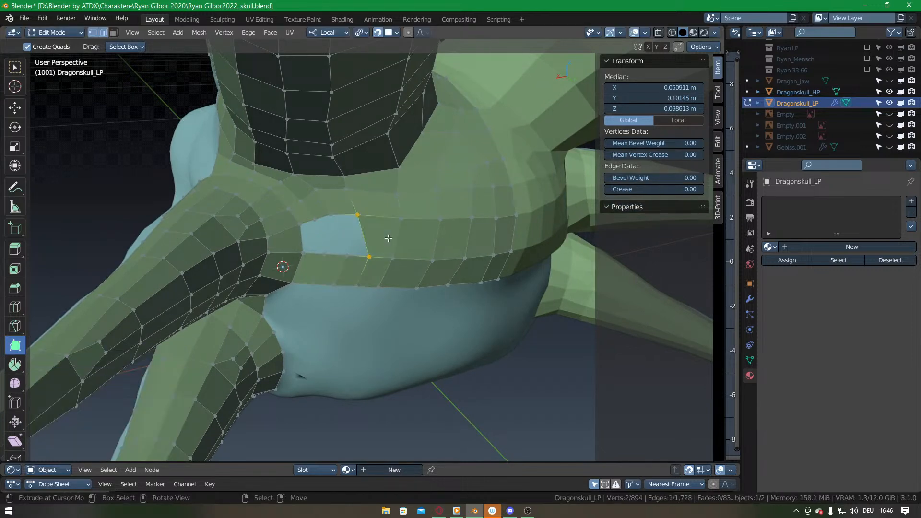
Reveal the hidden mesh parts and hide the linked horn section, leaving the snout and eye socket retopology exposed.
{"action": "key", "text": "alt+a"}
{"action": "scroll", "coordinate": [372, 277], "scroll_direction": "down", "scroll_amount": 3}
{"action": "middle_click_drag", "start_coordinate": [323, 326], "coordinate": [413, 201]}
{"action": "key", "text": "alt+h"}
{"action": "key", "text": "alt+a"}
{"action": "scroll", "coordinate": [280, 290], "scroll_direction": "up", "scroll_amount": 2}
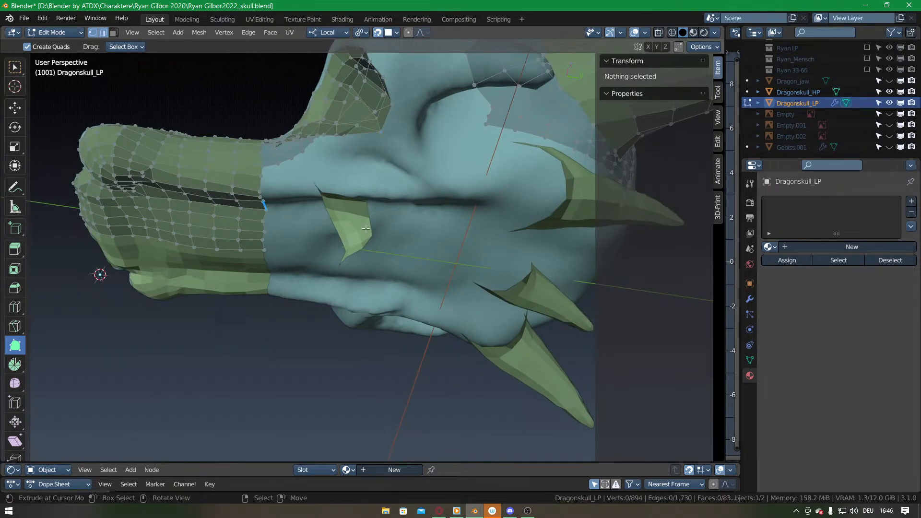
{"action": "middle_click_drag", "start_coordinate": [360, 197], "coordinate": [395, 339]}
{"action": "middle_click_drag", "start_coordinate": [380, 270], "coordinate": [315, 209]}
{"action": "right_click", "coordinate": [479, 136]}
{"action": "key", "text": "l"}
{"action": "key", "text": "h"}
Extrude the forehead edge beside the centre line upward and add quads outward along the inner rim of the eye socket.
{"action": "left_click_drag", "start_coordinate": [260, 193], "coordinate": [265, 172]}
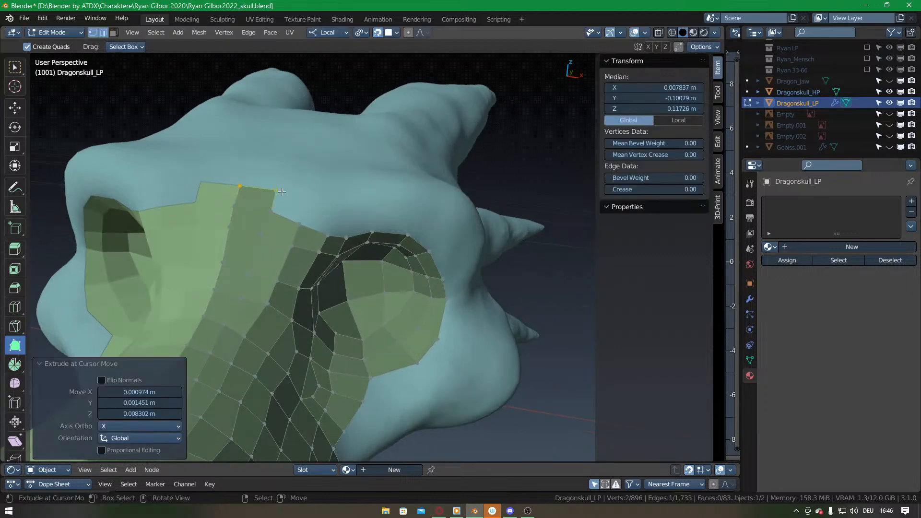
{"action": "left_click_drag", "start_coordinate": [283, 209], "coordinate": [311, 188], "text": "ctrl"}
{"action": "left_click_drag", "start_coordinate": [308, 223], "coordinate": [352, 203], "text": "ctrl"}
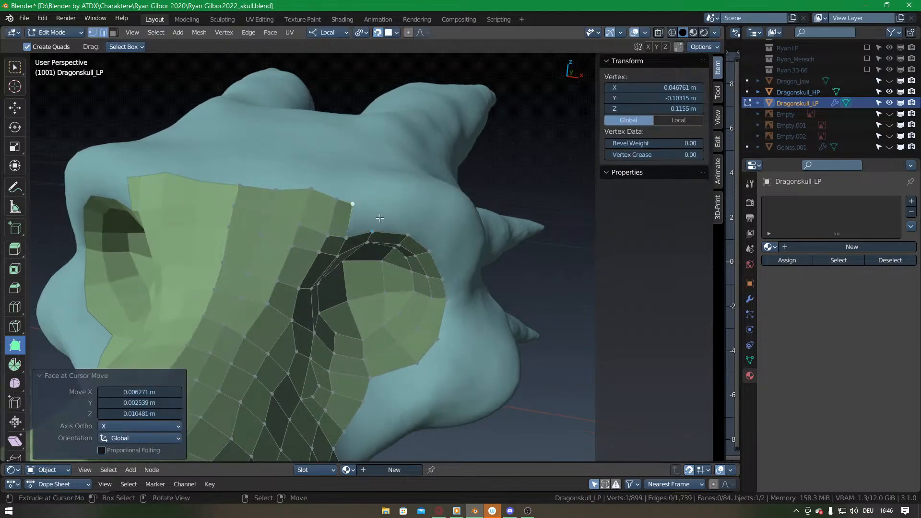
{"action": "middle_click_drag", "start_coordinate": [381, 214], "coordinate": [338, 195]}
Continue the quad row around the upper and outer rim of the eye socket and adjust its vertices.
{"action": "left_click_drag", "start_coordinate": [303, 217], "coordinate": [402, 192], "text": "ctrl"}
{"action": "middle_click_drag", "start_coordinate": [403, 196], "coordinate": [386, 178]}
{"action": "left_click_drag", "start_coordinate": [378, 192], "coordinate": [420, 205], "text": "ctrl"}
{"action": "left_click_drag", "start_coordinate": [383, 162], "coordinate": [391, 166]}
{"action": "mouse_move", "coordinate": [403, 231]}
{"action": "left_mouse_down", "text": "ctrl"}
{"action": "mouse_move", "coordinate": [434, 223]}
{"action": "mouse_move", "coordinate": [440, 238]}
{"action": "mouse_move", "coordinate": [397, 225]}
{"action": "left_mouse_up", "text": "ctrl"}
{"action": "middle_click_drag", "start_coordinate": [386, 300], "coordinate": [408, 178]}
Add a row of quads beneath the eye socket from the snout back to the outer cheekbone.
{"action": "left_click_drag", "start_coordinate": [427, 155], "coordinate": [452, 174], "text": "ctrl"}
{"action": "middle_click_drag", "start_coordinate": [453, 173], "coordinate": [326, 270]}
{"action": "left_click_drag", "start_coordinate": [246, 264], "coordinate": [304, 254], "text": "ctrl"}
{"action": "middle_click_drag", "start_coordinate": [305, 254], "coordinate": [367, 227]}
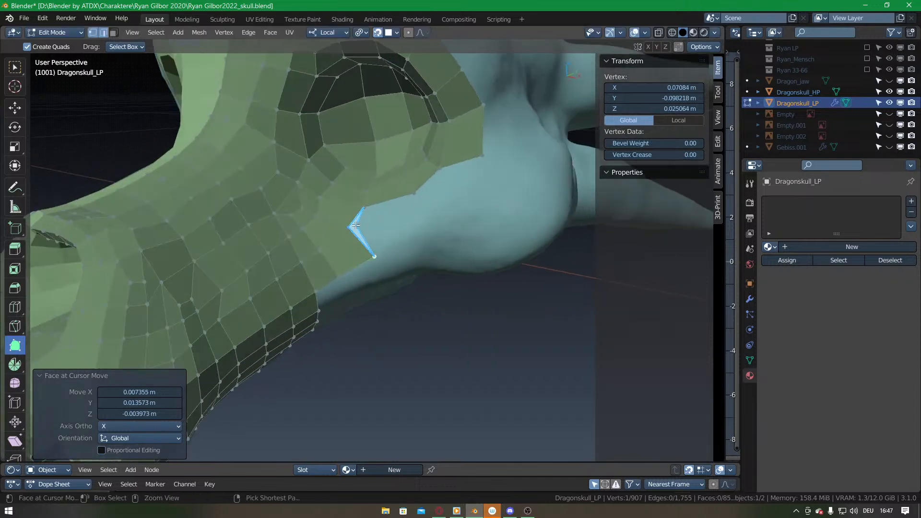
{"action": "left_click", "coordinate": [411, 228], "text": "ctrl"}
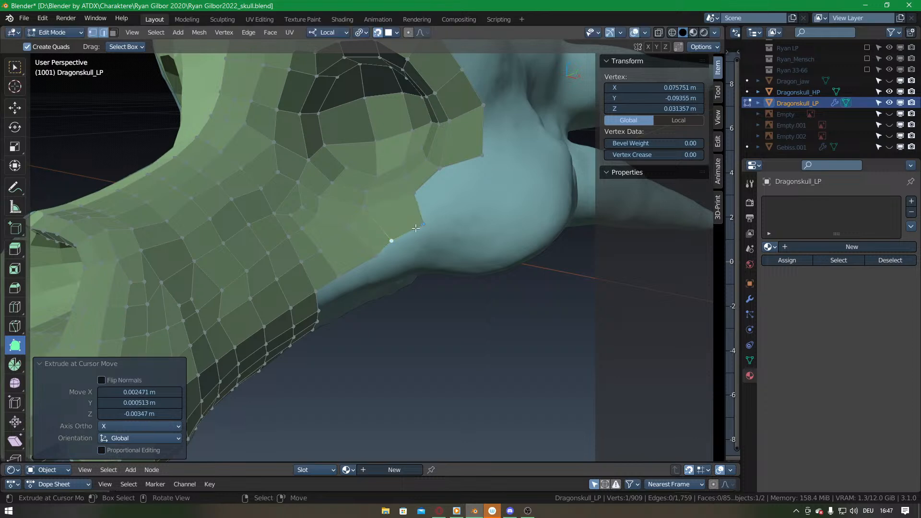
{"action": "left_click_drag", "start_coordinate": [417, 194], "coordinate": [462, 212], "text": "ctrl"}
{"action": "left_click_drag", "start_coordinate": [440, 169], "coordinate": [496, 195], "text": "ctrl"}
Extrude a narrow quad strip backward from the snout along the upper jaw's mouth line.
{"action": "middle_click_drag", "start_coordinate": [475, 247], "coordinate": [413, 206]}
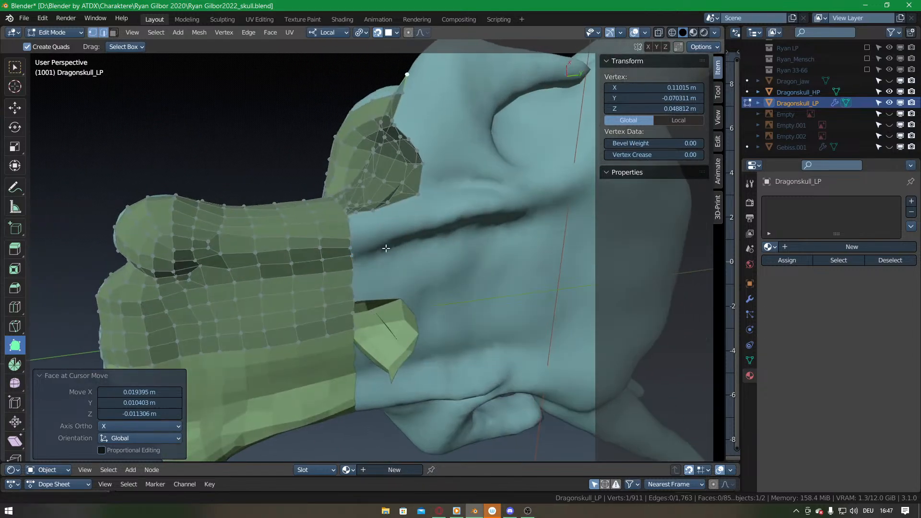
{"action": "scroll", "coordinate": [387, 263], "scroll_direction": "up", "scroll_amount": 2}
{"action": "left_click_drag", "start_coordinate": [342, 231], "coordinate": [342, 226]}
{"action": "middle_click_drag", "start_coordinate": [299, 227], "coordinate": [409, 286]}
{"action": "left_click_drag", "start_coordinate": [396, 277], "coordinate": [435, 269]}
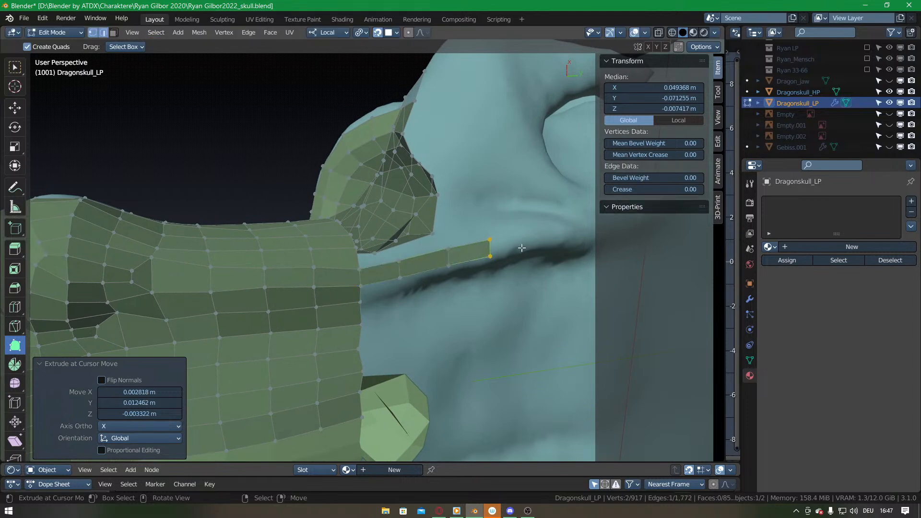
{"action": "left_click_drag", "start_coordinate": [550, 241], "coordinate": [550, 241]}
{"action": "middle_click_drag", "start_coordinate": [550, 241], "coordinate": [434, 278]}
{"action": "left_click_drag", "start_coordinate": [434, 278], "coordinate": [542, 270]}
{"action": "middle_click_drag", "start_coordinate": [542, 270], "coordinate": [384, 273]}
{"action": "middle_click_drag", "start_coordinate": [329, 265], "coordinate": [420, 268]}
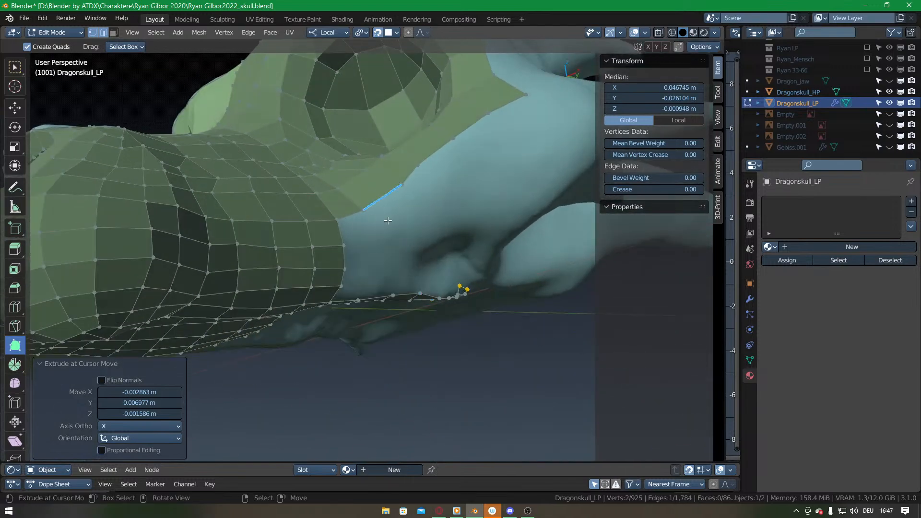
Add a second row of quads below the eye socket toward the cheekbone and adjust the vertices at its snout end.
{"action": "middle_click_drag", "start_coordinate": [430, 199], "coordinate": [384, 211]}
{"action": "left_click_drag", "start_coordinate": [336, 243], "coordinate": [388, 230], "text": "ctrl"}
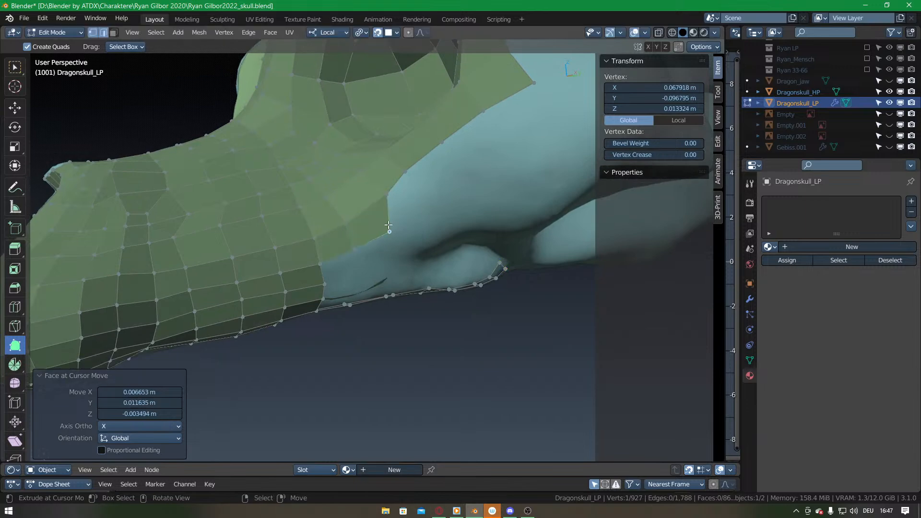
{"action": "left_click_drag", "start_coordinate": [388, 197], "coordinate": [426, 202], "text": "ctrl"}
{"action": "left_click_drag", "start_coordinate": [390, 231], "coordinate": [405, 216]}
{"action": "middle_click_drag", "start_coordinate": [435, 192], "coordinate": [423, 248]}
{"action": "left_click_drag", "start_coordinate": [362, 247], "coordinate": [351, 248]}
{"action": "left_click_drag", "start_coordinate": [375, 272], "coordinate": [360, 276]}
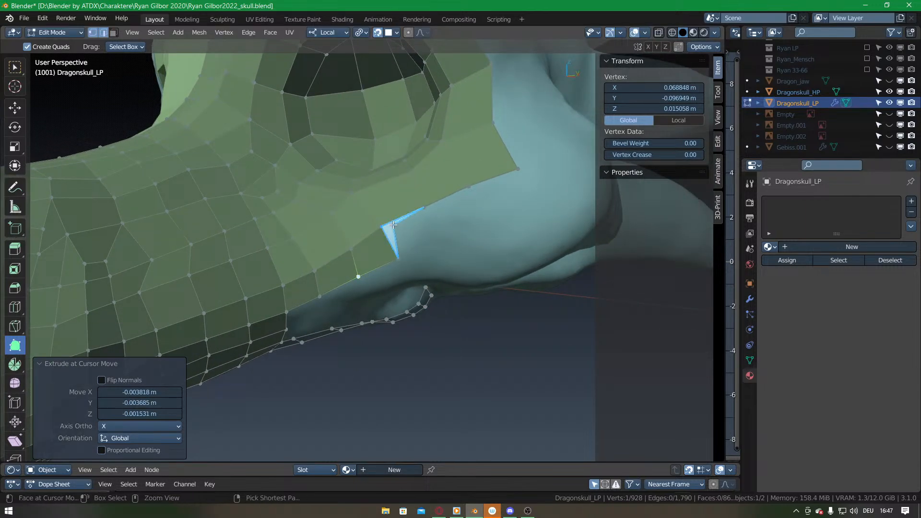
{"action": "left_click", "coordinate": [439, 241], "text": "ctrl"}
{"action": "left_click", "coordinate": [488, 220], "text": "ctrl"}
{"action": "left_click", "coordinate": [530, 203], "text": "ctrl"}
Extend the next row of cheek quads backward from the snout's rear edge and reposition the vertices at its end.
{"action": "middle_click_drag", "start_coordinate": [530, 203], "coordinate": [354, 238]}
{"action": "middle_click_drag", "start_coordinate": [371, 253], "coordinate": [338, 331]}
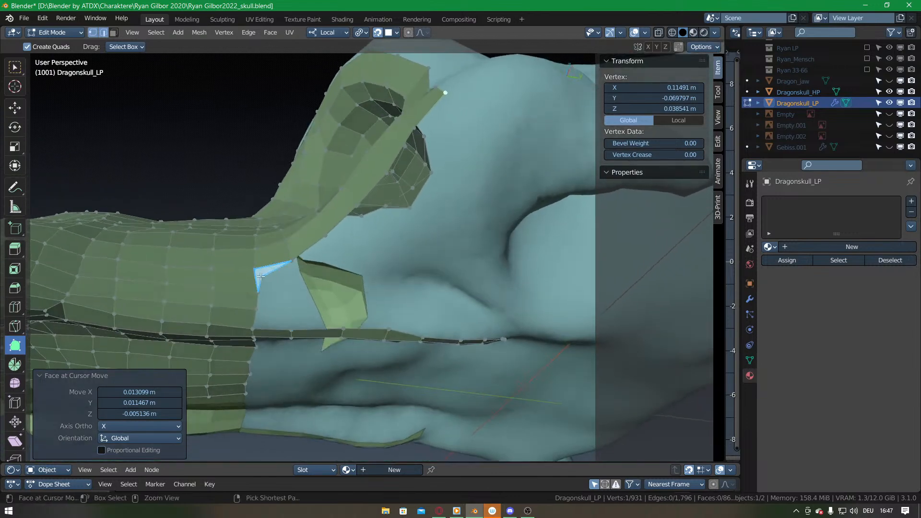
{"action": "left_click_drag", "start_coordinate": [261, 274], "coordinate": [289, 287]}
{"action": "middle_click_drag", "start_coordinate": [307, 286], "coordinate": [336, 266]}
{"action": "left_click_drag", "start_coordinate": [308, 264], "coordinate": [386, 220]}
{"action": "middle_click_drag", "start_coordinate": [386, 252], "coordinate": [377, 233]}
{"action": "left_click_drag", "start_coordinate": [377, 232], "coordinate": [493, 249], "text": "ctrl"}
{"action": "middle_click_drag", "start_coordinate": [493, 249], "coordinate": [479, 222]}
{"action": "left_click_drag", "start_coordinate": [484, 218], "coordinate": [485, 231]}
{"action": "left_click_drag", "start_coordinate": [449, 197], "coordinate": [454, 211]}
Add another row of quads down the cheek toward the mouth line strip.
{"action": "middle_click_drag", "start_coordinate": [454, 212], "coordinate": [384, 321]}
{"action": "left_click_drag", "start_coordinate": [296, 308], "coordinate": [351, 303], "text": "ctrl"}
{"action": "left_click_drag", "start_coordinate": [364, 271], "coordinate": [408, 293], "text": "ctrl"}
{"action": "middle_click_drag", "start_coordinate": [408, 293], "coordinate": [384, 269]}
{"action": "left_click_drag", "start_coordinate": [398, 267], "coordinate": [471, 291], "text": "ctrl"}
Fill the remaining gap between the cheek and the mouth line strip with quads, starting at the snout.
{"action": "right_click", "coordinate": [251, 311]}
{"action": "key", "text": "f"}
{"action": "key", "text": "f"}
{"action": "key", "text": "f"}
{"action": "key", "text": "f"}
{"action": "key", "text": "f"}
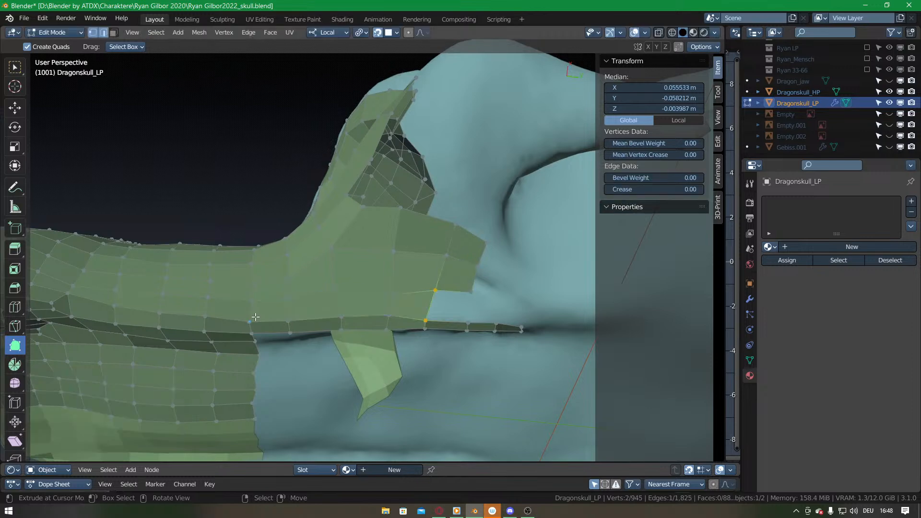
Add quads between the rear of the cheek and the outer cheekbone edge.
{"action": "middle_click_drag", "start_coordinate": [362, 301], "coordinate": [345, 280]}
{"action": "middle_click_drag", "start_coordinate": [351, 233], "coordinate": [337, 303]}
{"action": "left_click_drag", "start_coordinate": [336, 306], "coordinate": [374, 255], "text": "ctrl"}
{"action": "left_click_drag", "start_coordinate": [366, 310], "coordinate": [393, 302], "text": "ctrl"}
{"action": "left_click_drag", "start_coordinate": [366, 291], "coordinate": [398, 272], "text": "ctrl"}
{"action": "middle_click_drag", "start_coordinate": [398, 272], "coordinate": [317, 279]}
{"action": "left_click_drag", "start_coordinate": [317, 279], "coordinate": [378, 200], "text": "ctrl"}
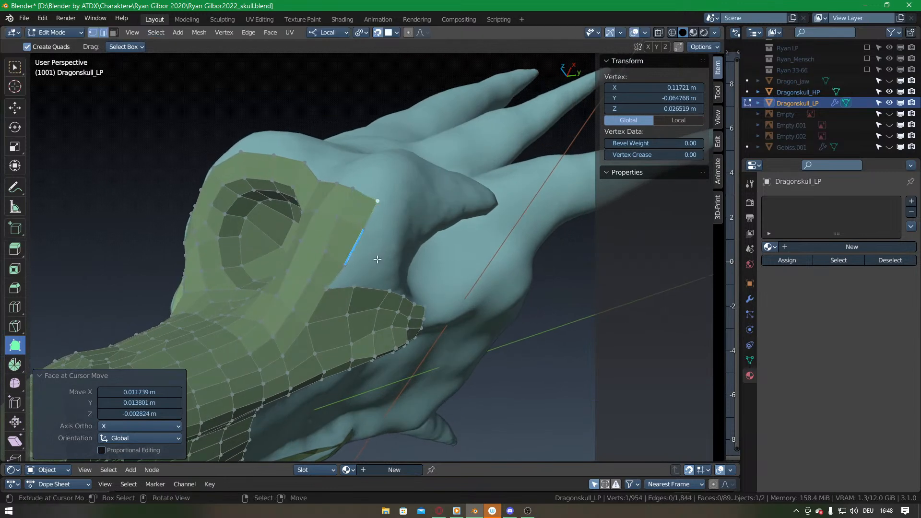
Add a further row of quads along the rear edge of the cheek up to the cheekbone.
{"action": "middle_click_drag", "start_coordinate": [379, 199], "coordinate": [308, 270]}
{"action": "left_click_drag", "start_coordinate": [298, 272], "coordinate": [325, 259], "text": "ctrl"}
{"action": "middle_click_drag", "start_coordinate": [325, 259], "coordinate": [346, 246]}
{"action": "left_click_drag", "start_coordinate": [333, 238], "coordinate": [372, 183], "text": "ctrl"}
{"action": "middle_click_drag", "start_coordinate": [372, 183], "coordinate": [397, 252]}
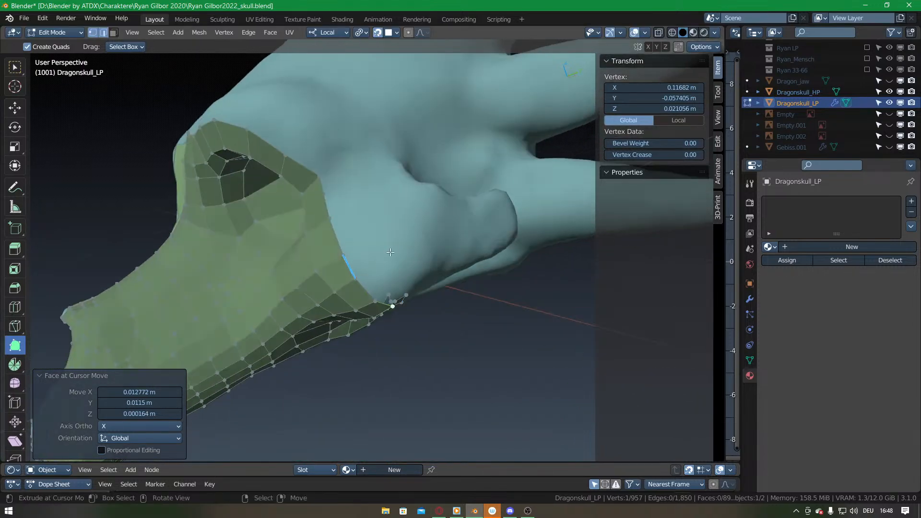
Extrude a quad strip from the outer eye socket rim up over the brow toward the centre line.
{"action": "middle_click_drag", "start_coordinate": [432, 341], "coordinate": [395, 216]}
{"action": "left_click_drag", "start_coordinate": [396, 216], "coordinate": [411, 197]}
{"action": "middle_click_drag", "start_coordinate": [411, 197], "coordinate": [380, 223]}
{"action": "left_click_drag", "start_coordinate": [379, 216], "coordinate": [402, 198]}
{"action": "left_click_drag", "start_coordinate": [403, 199], "coordinate": [411, 189]}
{"action": "left_click_drag", "start_coordinate": [403, 220], "coordinate": [413, 213]}
Adjust the vertices of the brow strip around the outer eye socket to follow the sculpted surface.
{"action": "middle_click_drag", "start_coordinate": [369, 213], "coordinate": [375, 268]}
{"action": "left_click_drag", "start_coordinate": [368, 245], "coordinate": [365, 246]}
{"action": "middle_click_drag", "start_coordinate": [398, 283], "coordinate": [405, 166]}
{"action": "middle_click_drag", "start_coordinate": [327, 273], "coordinate": [394, 267]}
{"action": "mouse_move", "coordinate": [393, 272]}
{"action": "left_mouse_down"}
{"action": "mouse_move", "coordinate": [341, 268]}
{"action": "mouse_move", "coordinate": [355, 261]}
{"action": "mouse_move", "coordinate": [358, 281]}
{"action": "mouse_move", "coordinate": [382, 261]}
{"action": "left_mouse_up"}
{"action": "left_click_drag", "start_coordinate": [384, 282], "coordinate": [389, 281]}
Extrude the forehead centre strip upward and sideways, and bridge it to the end of the brow strip.
{"action": "middle_click_drag", "start_coordinate": [389, 279], "coordinate": [311, 287]}
{"action": "left_click_drag", "start_coordinate": [288, 284], "coordinate": [298, 224]}
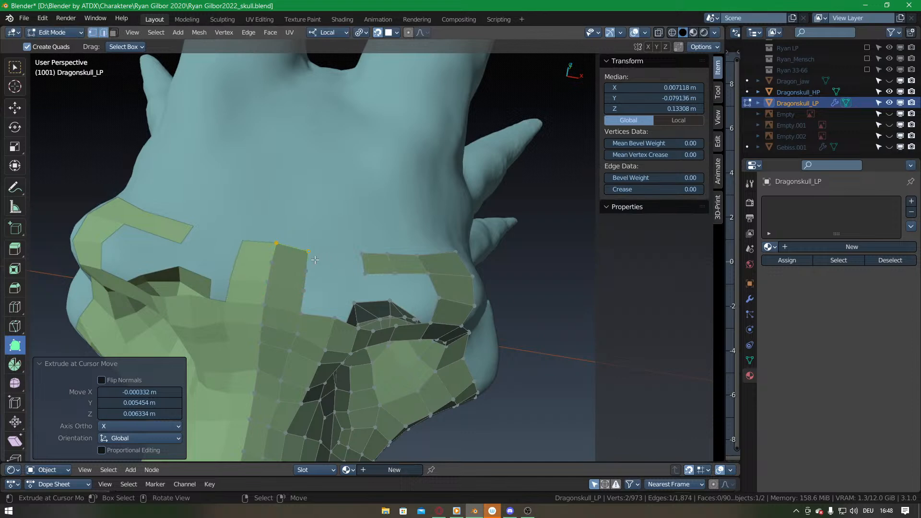
{"action": "left_click_drag", "start_coordinate": [321, 264], "coordinate": [346, 263]}
{"action": "right_click", "coordinate": [362, 264], "text": "shift"}
{"action": "key", "text": "f"}
Reposition the vertices along the forehead strip and the upper eye socket rim to even out the enclosed gap.
{"action": "middle_click_drag", "start_coordinate": [347, 283], "coordinate": [311, 256]}
{"action": "left_click_drag", "start_coordinate": [312, 255], "coordinate": [320, 256]}
{"action": "middle_click_drag", "start_coordinate": [330, 302], "coordinate": [312, 282]}
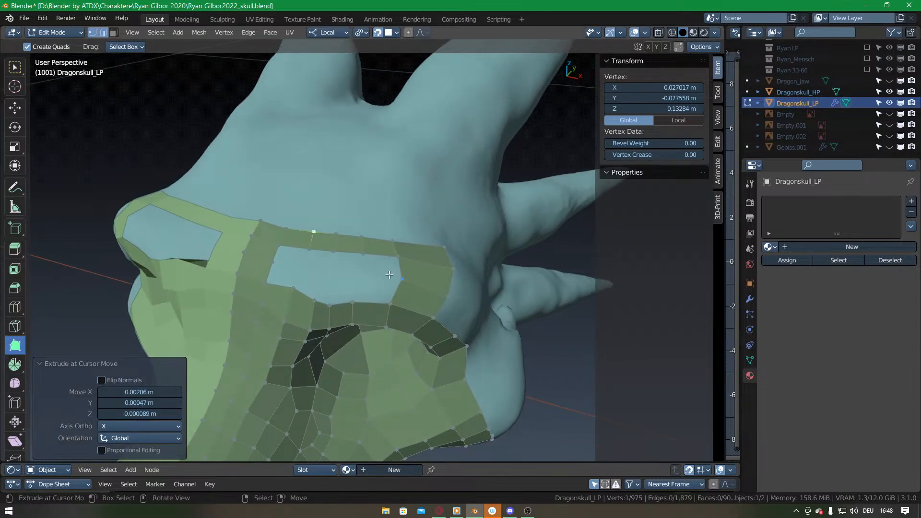
{"action": "middle_click_drag", "start_coordinate": [339, 299], "coordinate": [329, 268]}
{"action": "left_click_drag", "start_coordinate": [329, 270], "coordinate": [331, 278]}
{"action": "left_click", "coordinate": [328, 276], "text": "shift"}
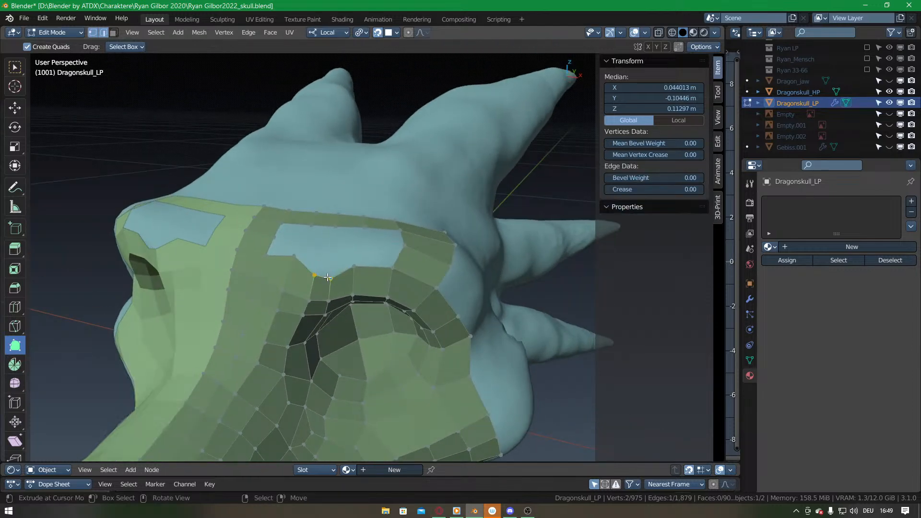
{"action": "key", "text": "ctrl+z"}
{"action": "left_click_drag", "start_coordinate": [315, 276], "coordinate": [363, 268]}
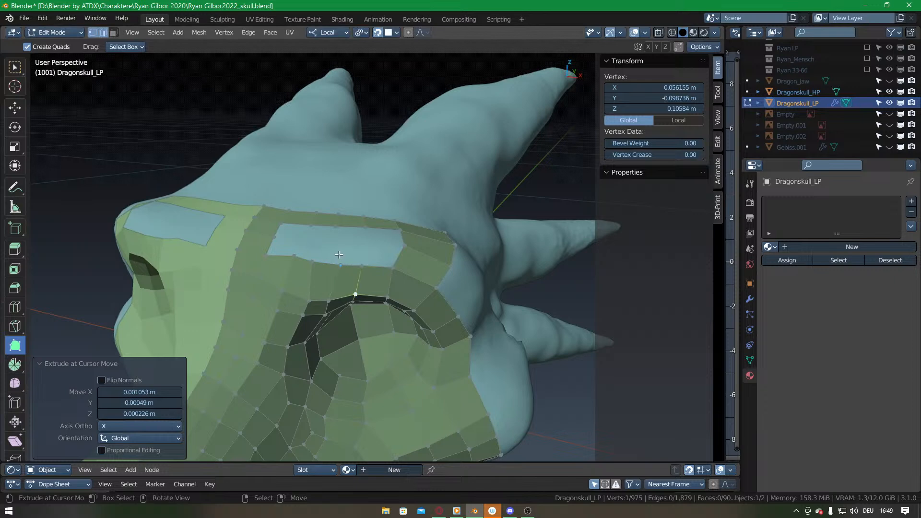
{"action": "middle_click_drag", "start_coordinate": [301, 210], "coordinate": [300, 279]}
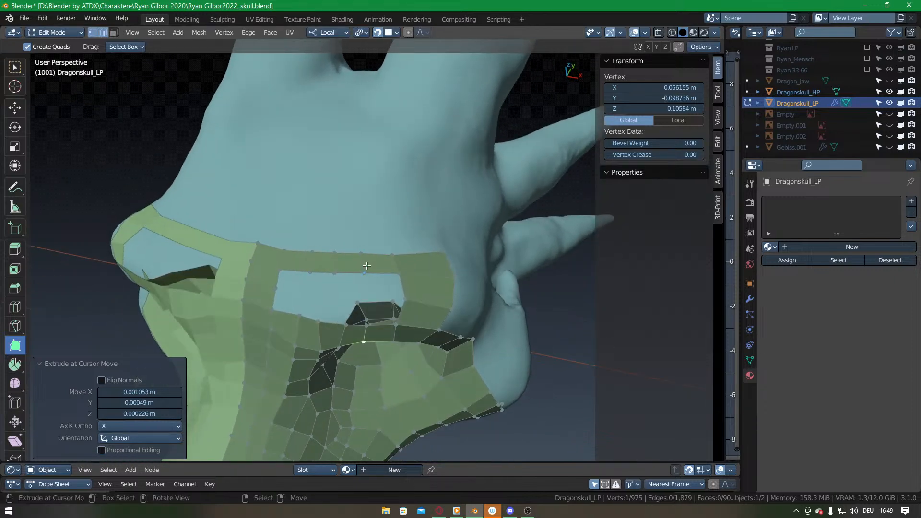
Add a single loop cut across the forehead strip above the gap and adjust its vertices.
{"action": "key", "text": "ctrl+r"}
{"action": "left_click", "coordinate": [347, 258]}
{"action": "right_click", "coordinate": [347, 257]}
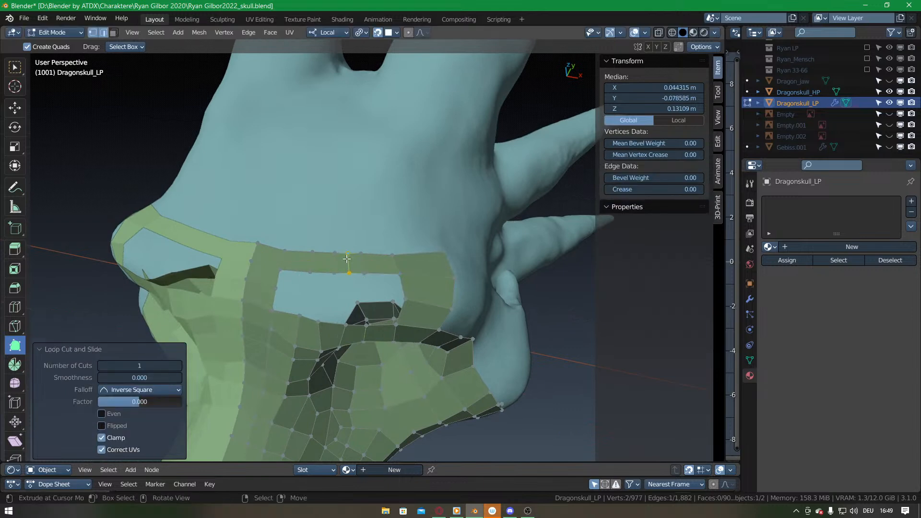
{"action": "left_click", "coordinate": [352, 270]}
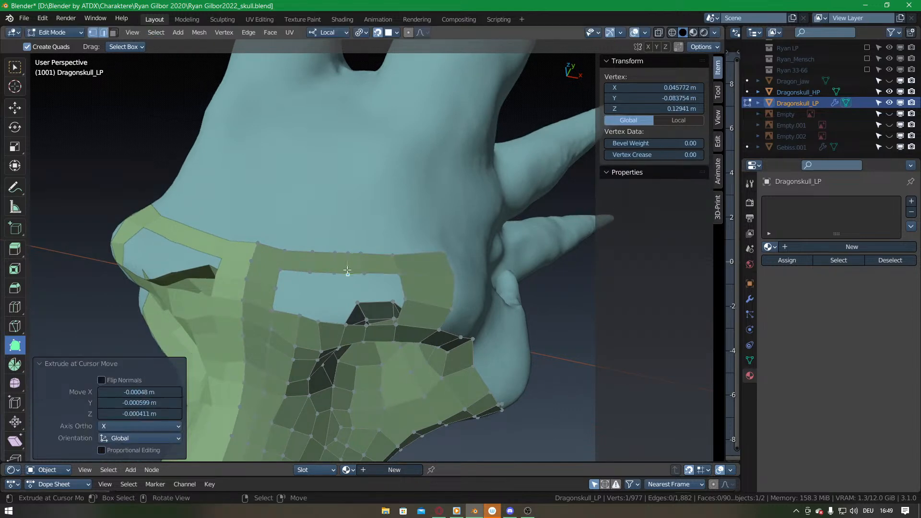
{"action": "middle_click_drag", "start_coordinate": [351, 270], "coordinate": [354, 305]}
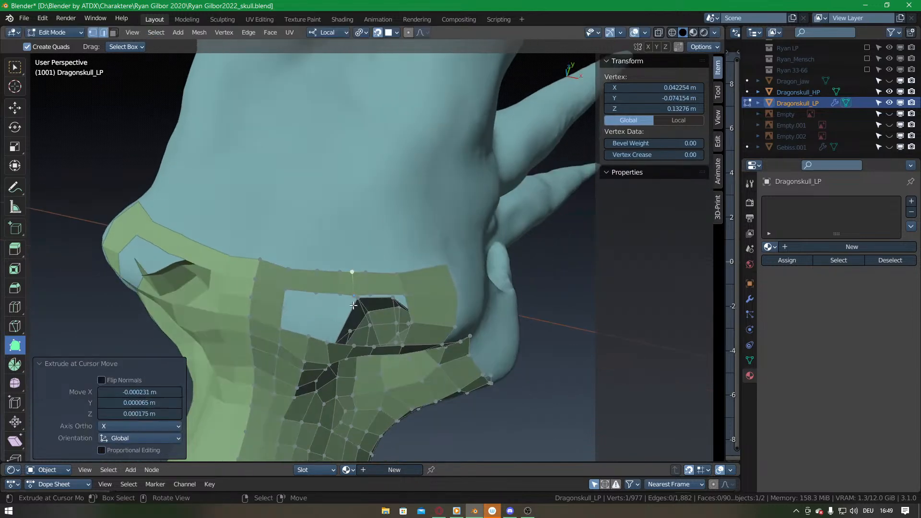
Grid Fill the gap above the eye socket with a span of 5 and an offset of -1.
{"action": "left_click", "coordinate": [380, 296], "text": "alt"}
{"action": "key", "text": "ctrl+f"}
{"action": "key", "text": "g"}
{"action": "middle_click_drag", "start_coordinate": [368, 346], "coordinate": [373, 276]}
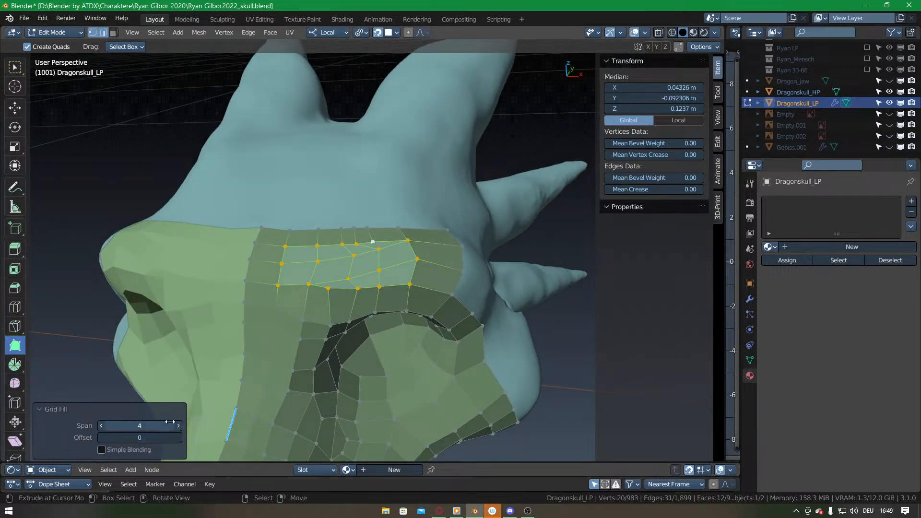
{"action": "left_click", "coordinate": [178, 425]}
{"action": "left_click", "coordinate": [102, 438]}
{"action": "middle_click_drag", "start_coordinate": [355, 277], "coordinate": [356, 306]}
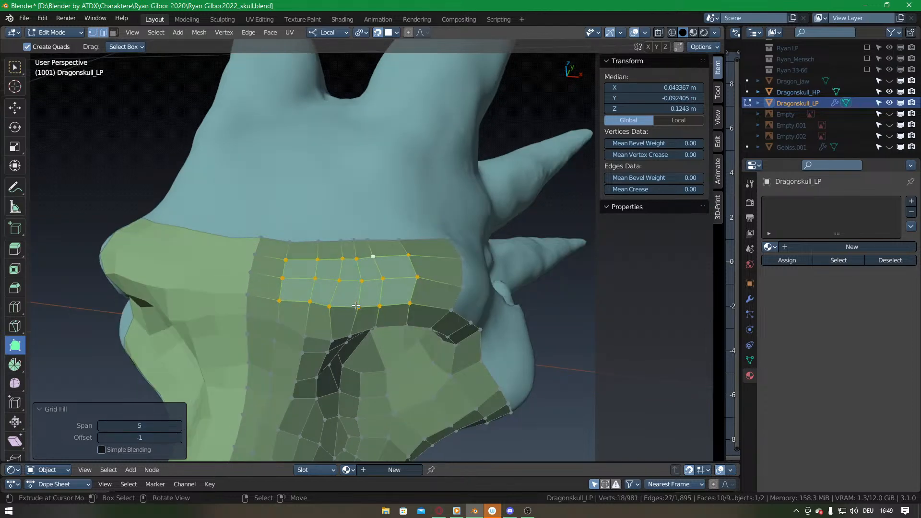
Reposition the vertices of the grid-filled brow area for more even quads.
{"action": "left_click", "coordinate": [356, 305]}
{"action": "left_click_drag", "start_coordinate": [318, 260], "coordinate": [309, 243]}
{"action": "middle_click_drag", "start_coordinate": [327, 277], "coordinate": [319, 323]}
{"action": "left_click_drag", "start_coordinate": [338, 337], "coordinate": [333, 311]}
{"action": "left_click_drag", "start_coordinate": [364, 263], "coordinate": [372, 263]}
{"action": "middle_click_drag", "start_coordinate": [381, 334], "coordinate": [344, 248]}
Extrude a quad strip from the outer brow corner in an arc down behind the eye socket.
{"action": "left_click_drag", "start_coordinate": [356, 248], "coordinate": [410, 312]}
{"action": "middle_click_drag", "start_coordinate": [405, 331], "coordinate": [395, 232], "text": "shift"}
{"action": "middle_click_drag", "start_coordinate": [395, 232], "coordinate": [369, 211]}
{"action": "left_click_drag", "start_coordinate": [370, 211], "coordinate": [389, 317]}
Extend the arc strip forward to the cheek and close the last opening between them with a quad.
{"action": "middle_click_drag", "start_coordinate": [375, 306], "coordinate": [411, 295]}
{"action": "left_click_drag", "start_coordinate": [435, 300], "coordinate": [400, 317]}
{"action": "right_click", "coordinate": [376, 320], "text": "shift"}
{"action": "key", "text": "f"}
{"action": "middle_click_drag", "start_coordinate": [389, 267], "coordinate": [400, 312]}
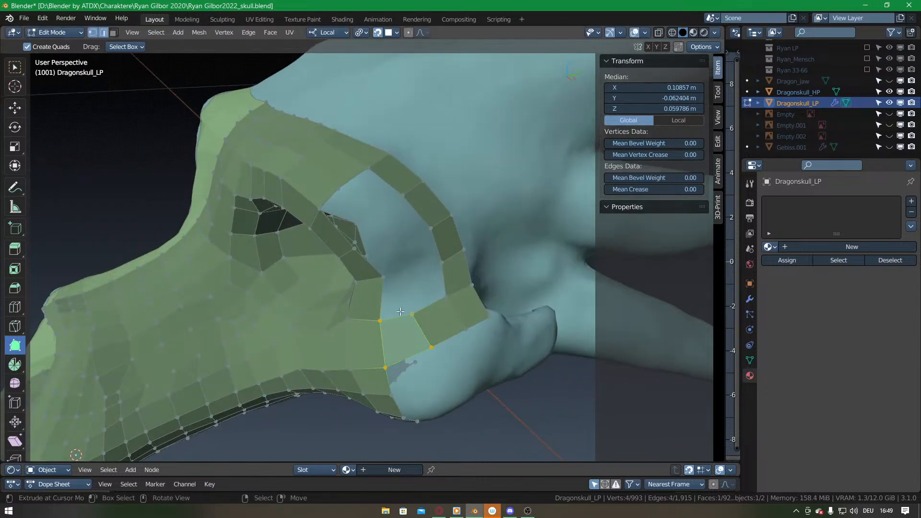
{"action": "middle_click_drag", "start_coordinate": [390, 277], "coordinate": [461, 208]}
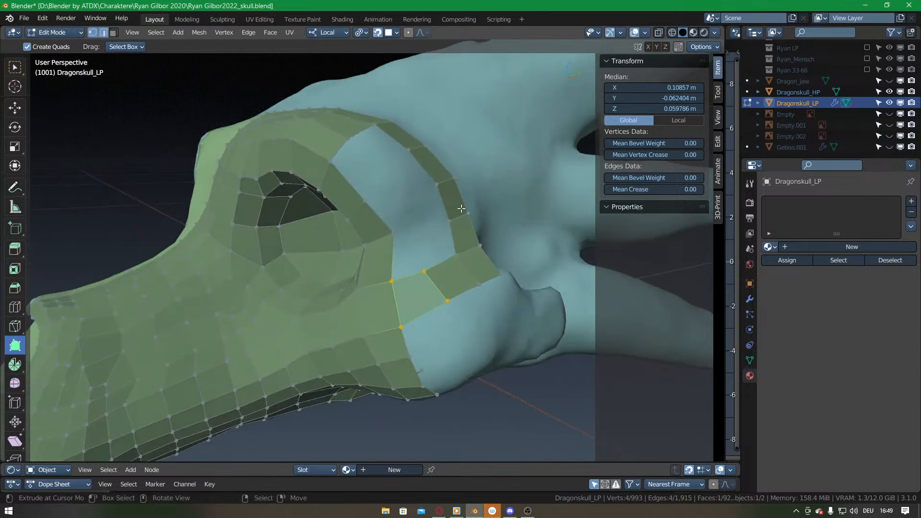
Dissolve one of the cross edges in the quad strip arcing behind the eye socket.
{"action": "left_click", "coordinate": [445, 181]}
{"action": "key", "text": "x"}
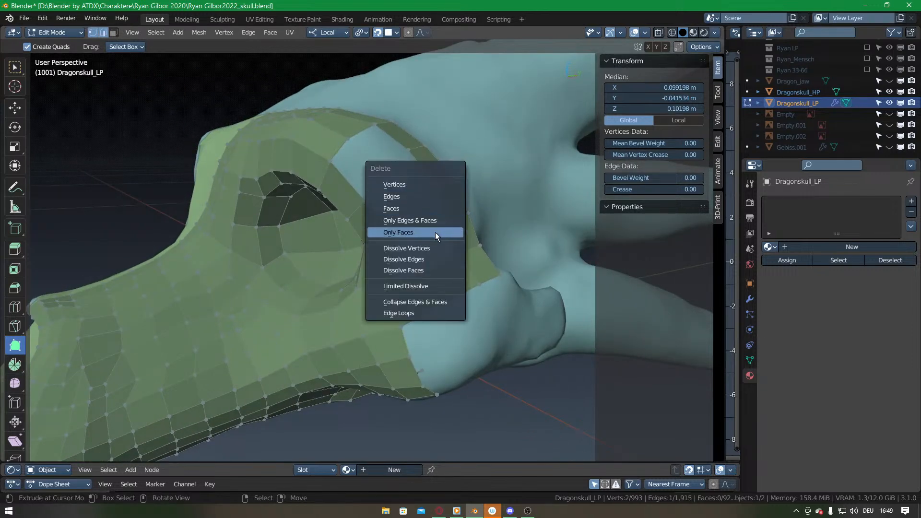
{"action": "left_click", "coordinate": [436, 260]}
Grid Fill the opening between the eye socket and the rear arc strip with a span of 2 and an offset of -1.
{"action": "middle_click_drag", "start_coordinate": [437, 260], "coordinate": [403, 243]}
{"action": "right_click", "coordinate": [430, 264], "text": "alt"}
{"action": "key", "text": "ctrl+f"}
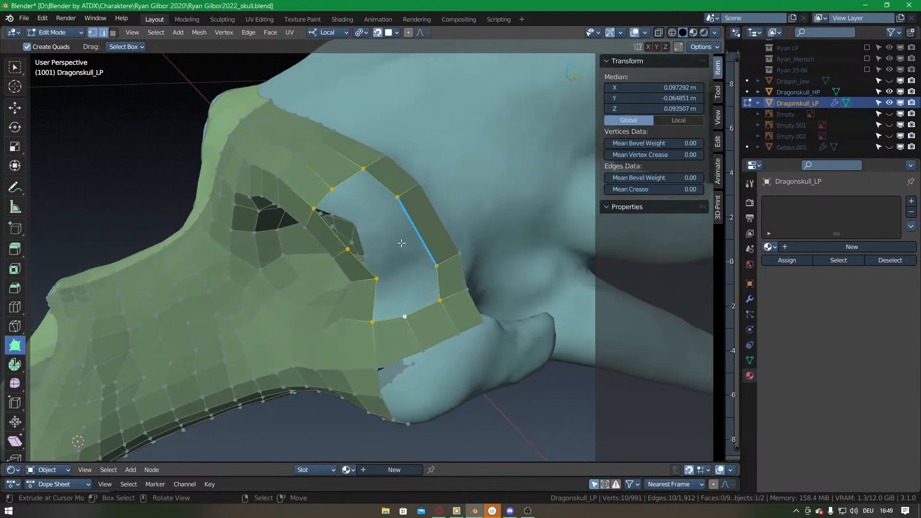
{"action": "key", "text": "g"}
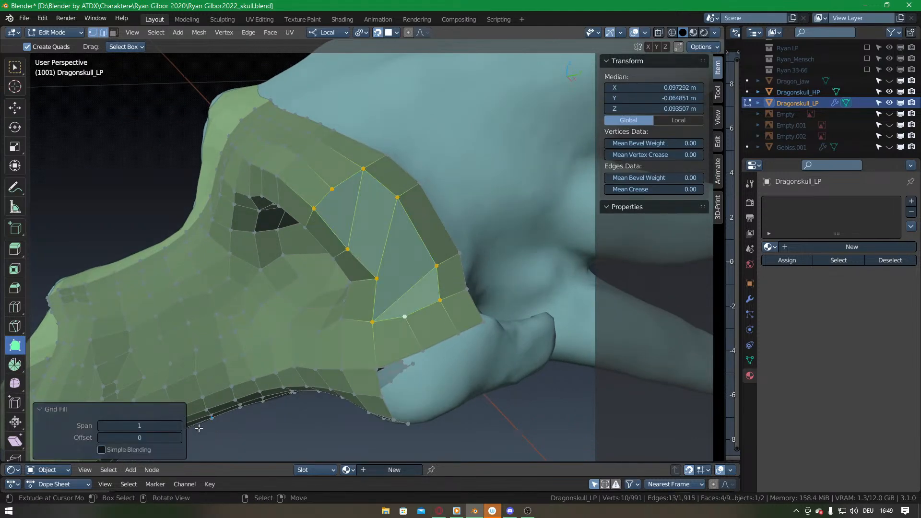
{"action": "left_click", "coordinate": [179, 425]}
{"action": "left_click", "coordinate": [101, 438]}
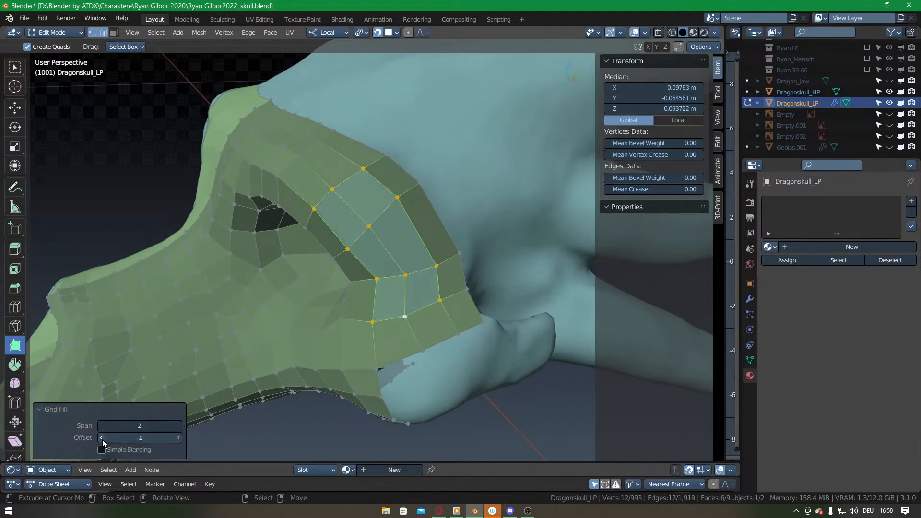
{"action": "key", "text": "g"}
{"action": "left_click", "coordinate": [327, 257]}
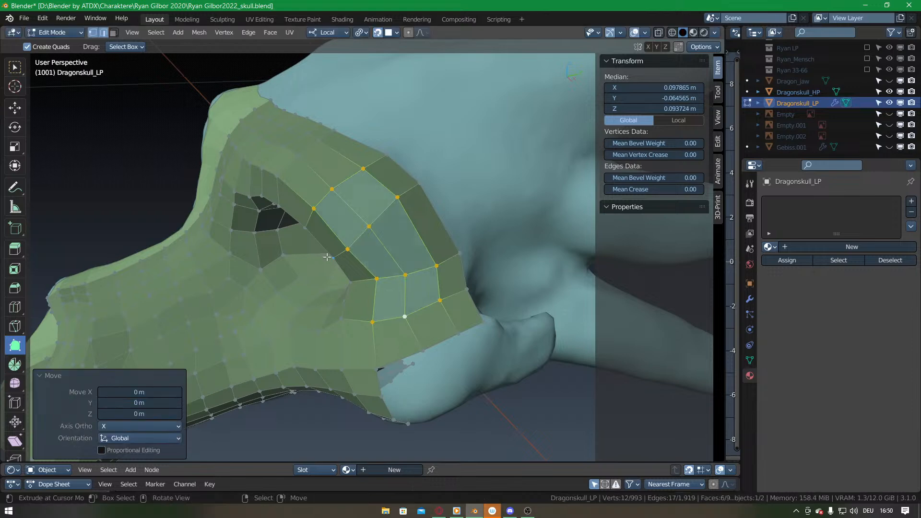
Reposition the upper vertices of the filled patch and its outer rim behind the eye socket for more even quads.
{"action": "key", "text": "alt+a"}
{"action": "middle_click_drag", "start_coordinate": [368, 269], "coordinate": [404, 226]}
{"action": "left_click_drag", "start_coordinate": [364, 233], "coordinate": [367, 241]}
{"action": "left_click_drag", "start_coordinate": [394, 205], "coordinate": [400, 220]}
{"action": "left_click_drag", "start_coordinate": [417, 193], "coordinate": [417, 202]}
{"action": "middle_click_drag", "start_coordinate": [417, 202], "coordinate": [413, 240]}
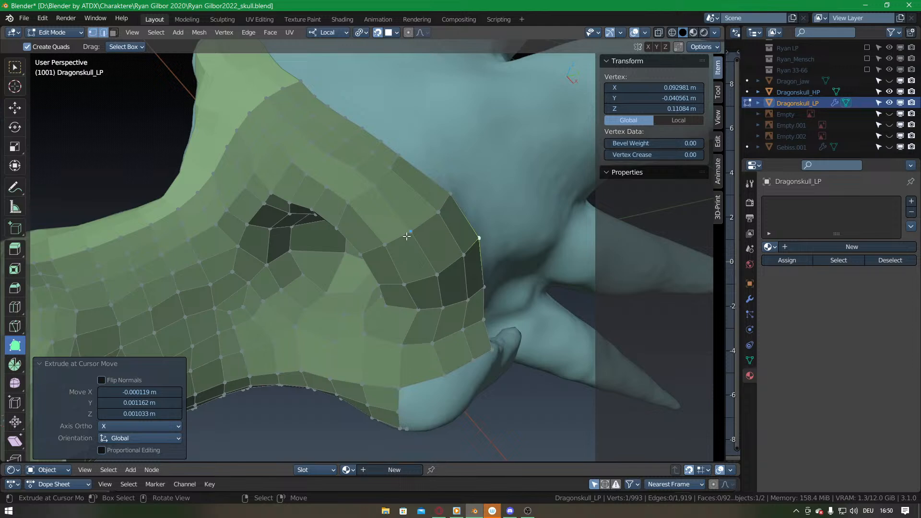
Compare the skull in right view with the reference sketches by showing the three image empties, then hide them again.
{"action": "middle_click_drag", "start_coordinate": [453, 315], "coordinate": [404, 249]}
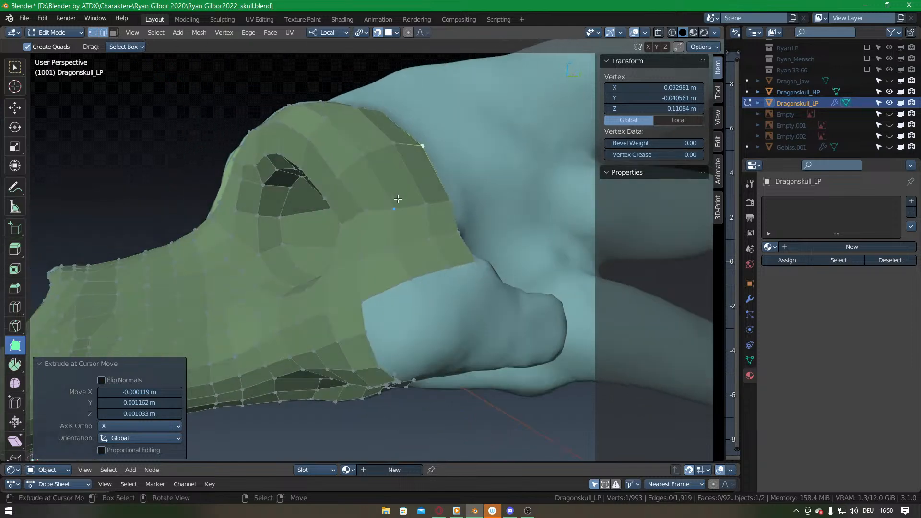
{"action": "scroll", "coordinate": [404, 249], "scroll_direction": "down", "scroll_amount": 7}
{"action": "key", "text": "KP_3"}
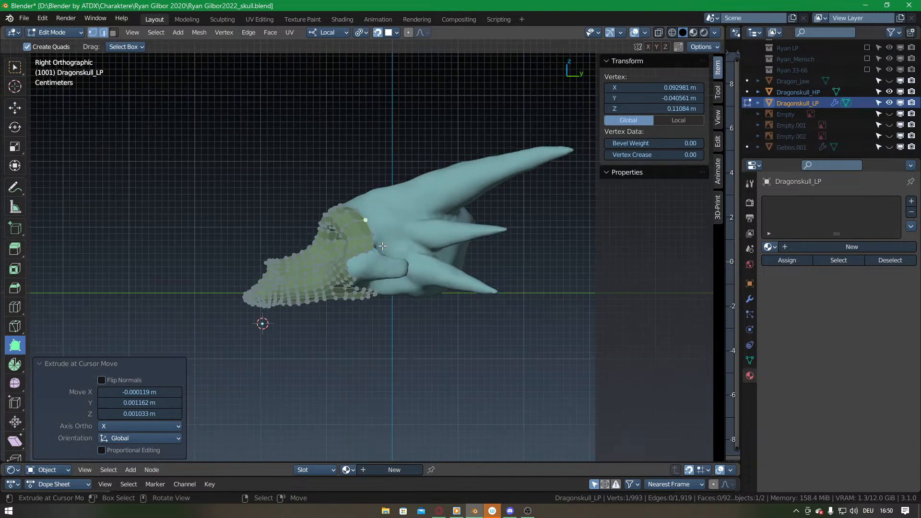
{"action": "left_click_drag", "start_coordinate": [889, 114], "coordinate": [889, 137]}
{"action": "scroll", "coordinate": [411, 315], "scroll_direction": "down", "scroll_amount": 2}
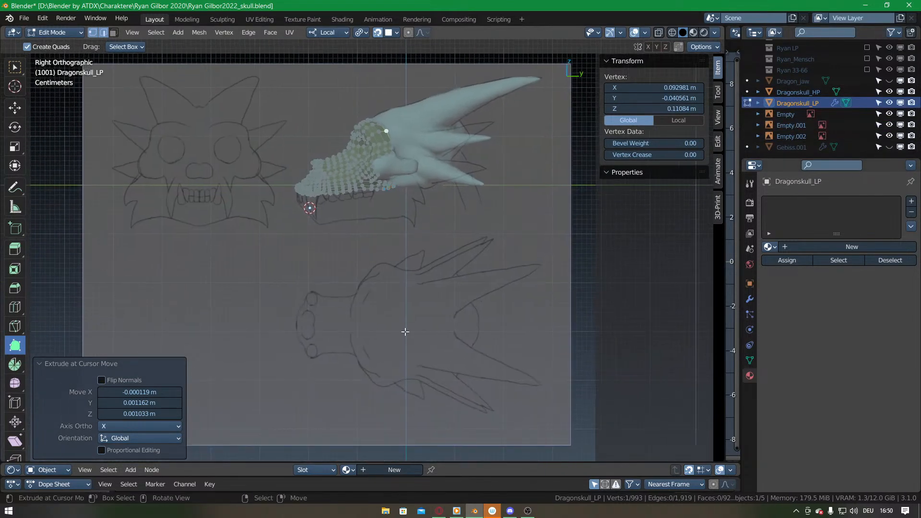
{"action": "middle_click_drag", "start_coordinate": [341, 212], "coordinate": [340, 291], "text": "shift"}
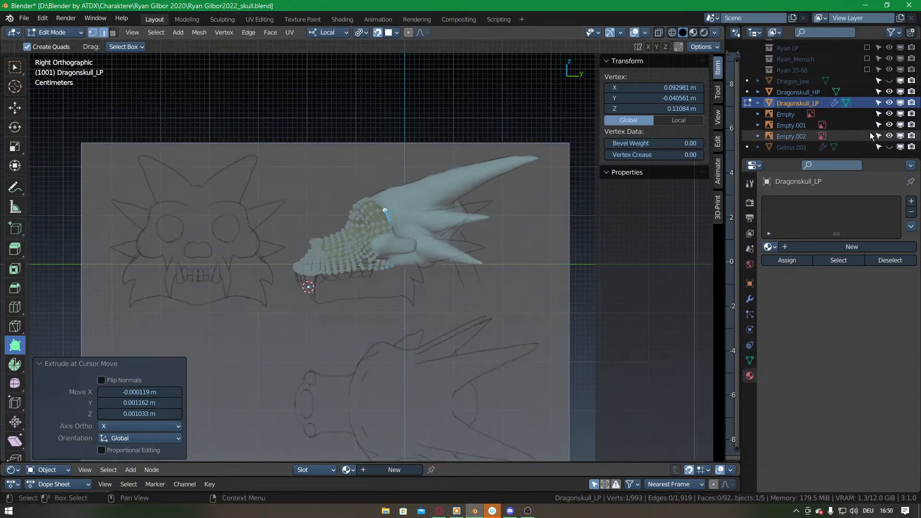
{"action": "left_click_drag", "start_coordinate": [889, 137], "coordinate": [889, 114]}
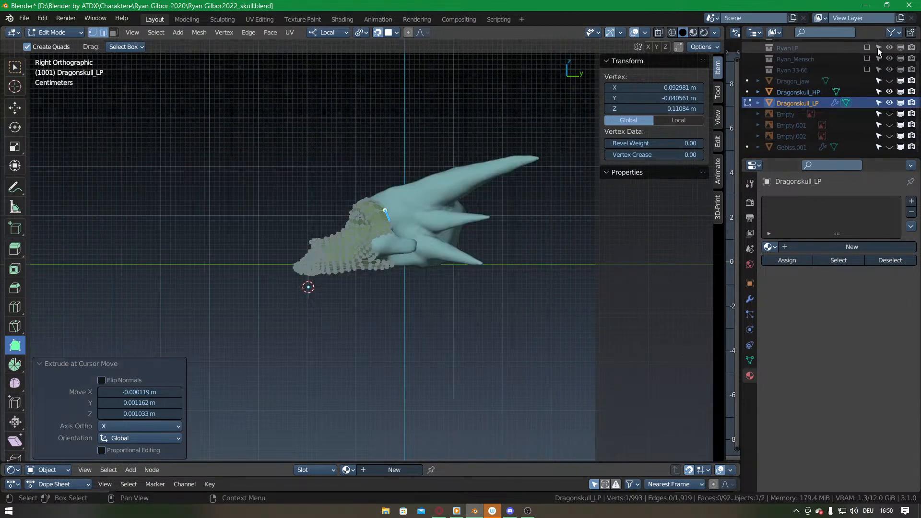
Enable the Ryan LP collection and examine the finished dragon head and horns from the side and front.
{"action": "left_click", "coordinate": [868, 48]}
{"action": "scroll", "coordinate": [538, 238], "scroll_direction": "down", "scroll_amount": 5}
{"action": "middle_click_drag", "start_coordinate": [368, 120], "coordinate": [391, 323], "text": "shift"}
{"action": "middle_click_drag", "start_coordinate": [391, 107], "coordinate": [501, 251], "text": "shift"}
{"action": "scroll", "coordinate": [449, 189], "scroll_direction": "up", "scroll_amount": 4}
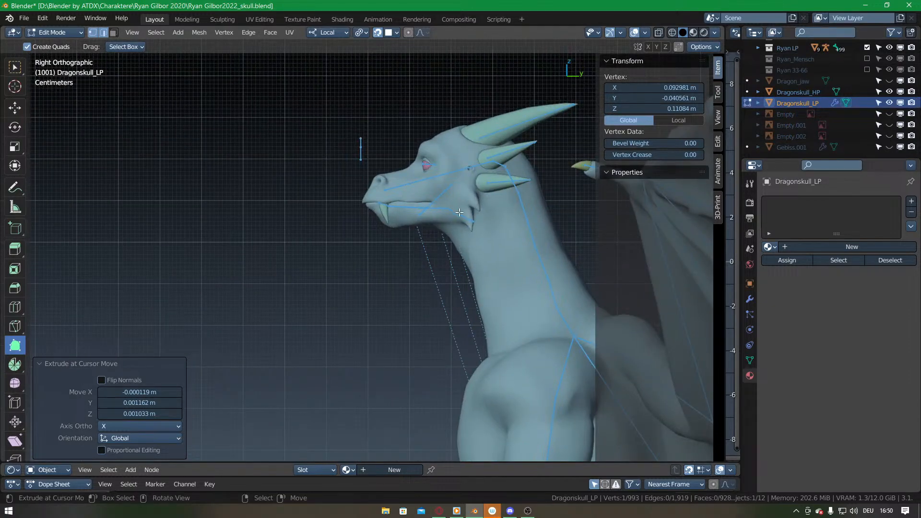
{"action": "key", "text": "KP_1"}
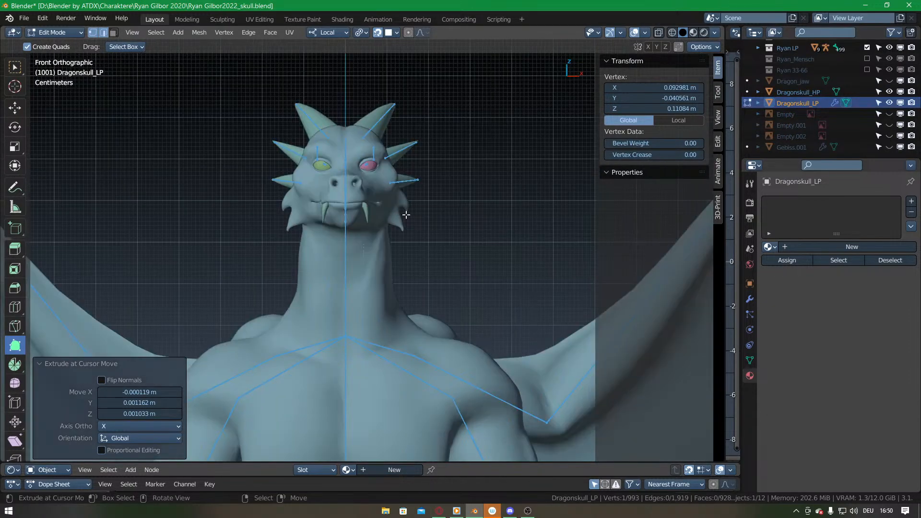
{"action": "key", "text": "KP_3"}
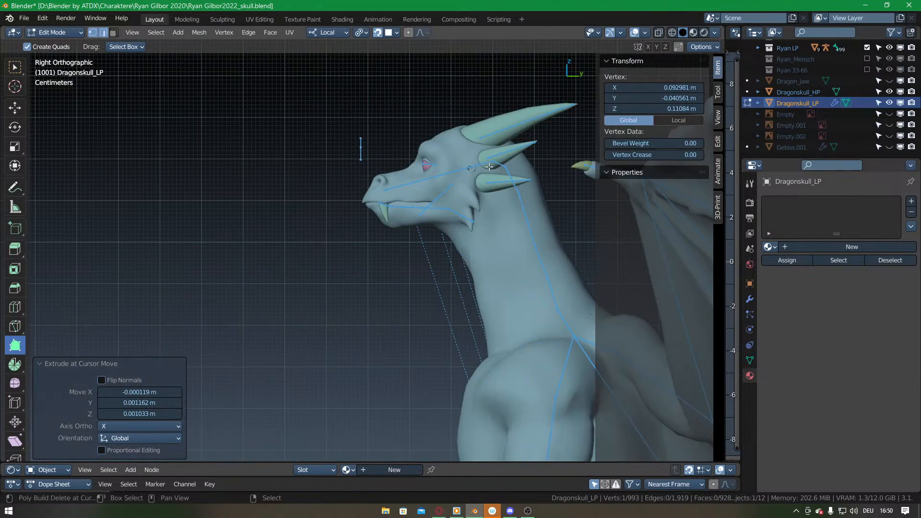
{"action": "middle_click_drag", "start_coordinate": [483, 167], "coordinate": [435, 186], "text": "shift"}
View the Aplha side.png render from the Render folder, then return to Blender and disable the Ryan LP collection.
{"action": "left_click", "coordinate": [385, 510]}
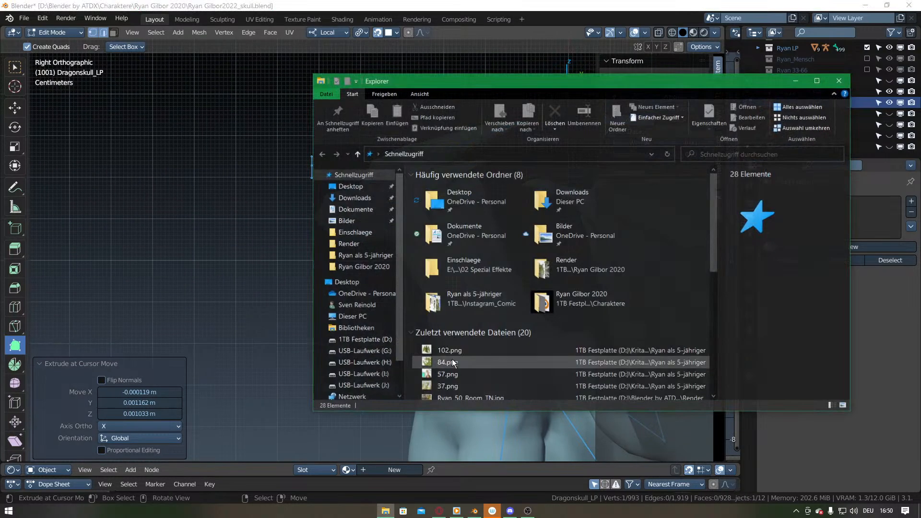
{"action": "double_click", "coordinate": [557, 267]}
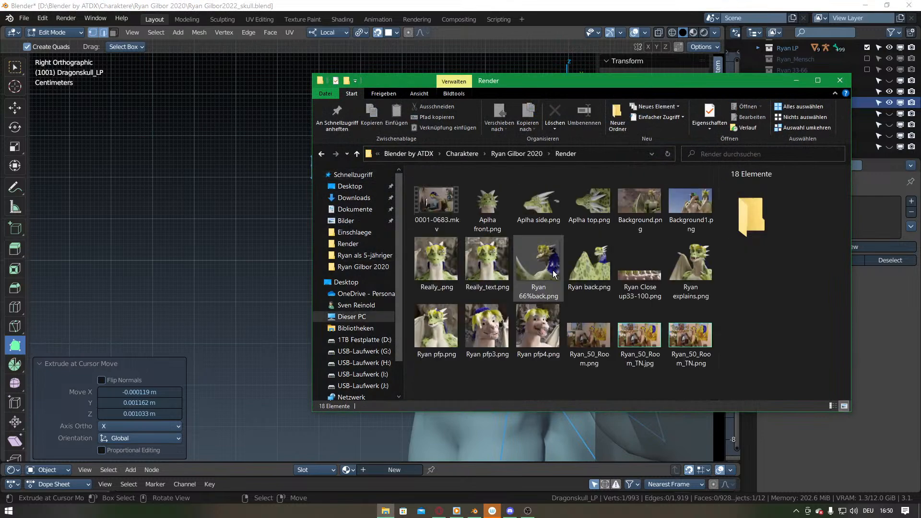
{"action": "left_click", "coordinate": [490, 205]}
{"action": "double_click", "coordinate": [540, 206]}
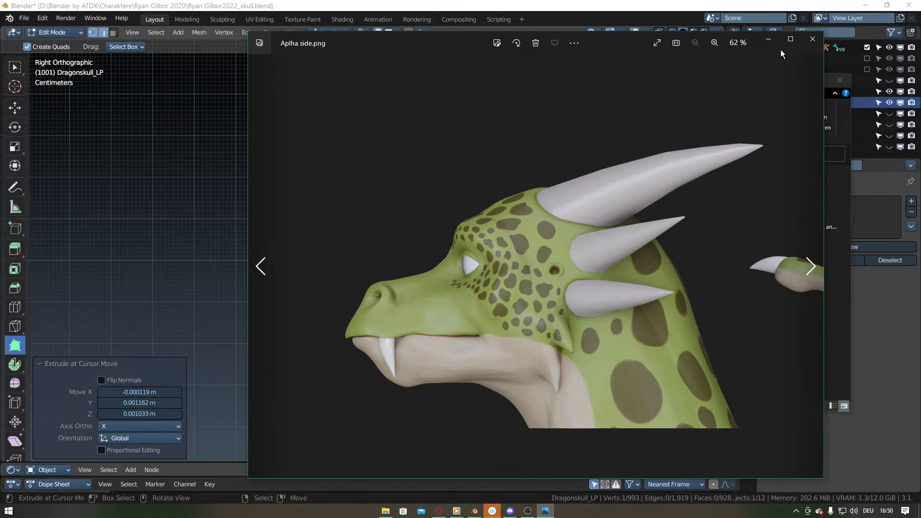
{"action": "left_click", "coordinate": [807, 42]}
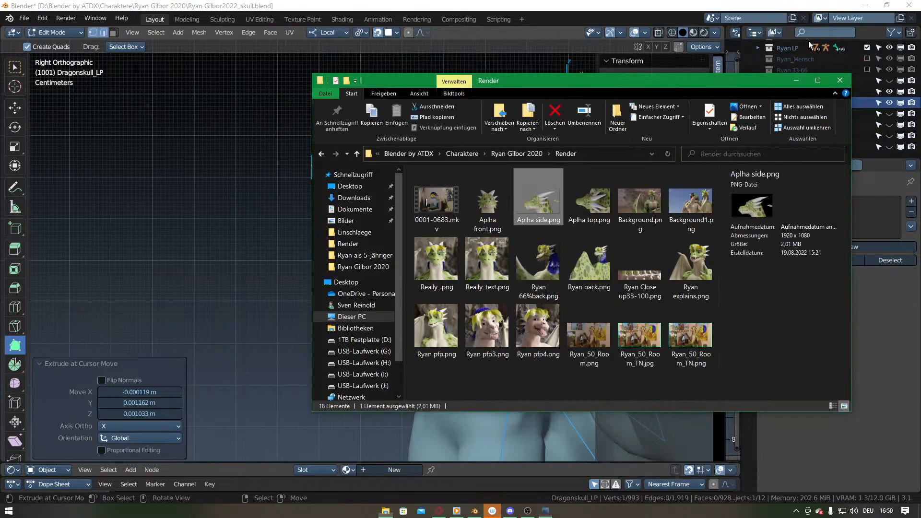
{"action": "left_click", "coordinate": [839, 80]}
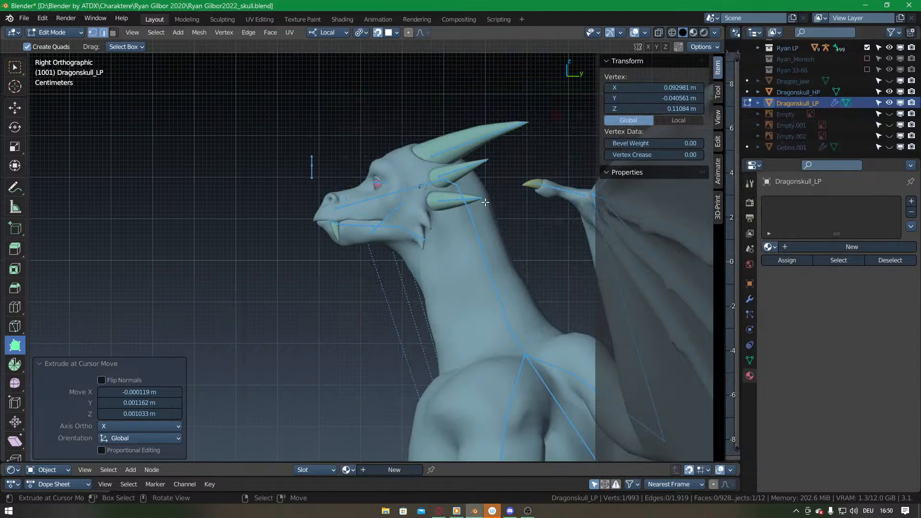
{"action": "left_click", "coordinate": [867, 47]}
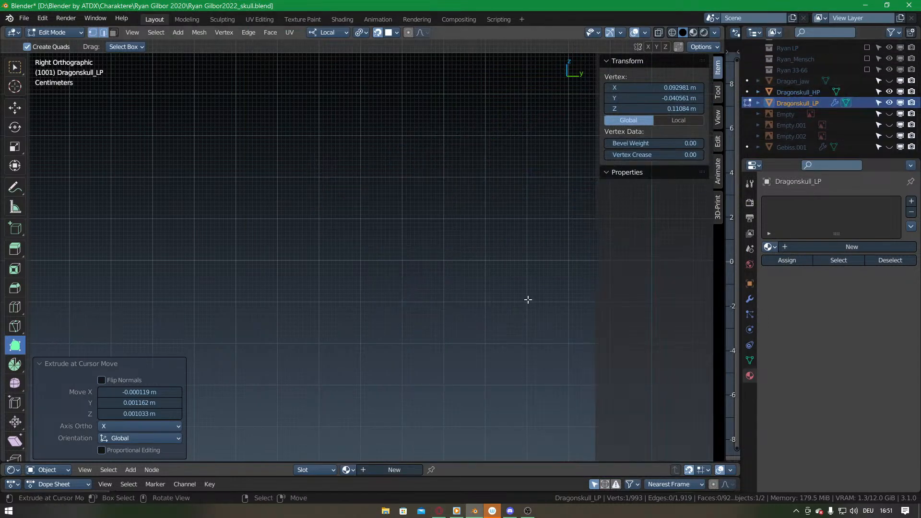
Add three quads down the open rear edge of the cheek with Poly Build.
{"action": "scroll", "coordinate": [397, 283], "scroll_direction": "up", "scroll_amount": 3}
{"action": "middle_click_drag", "start_coordinate": [398, 283], "coordinate": [346, 254]}
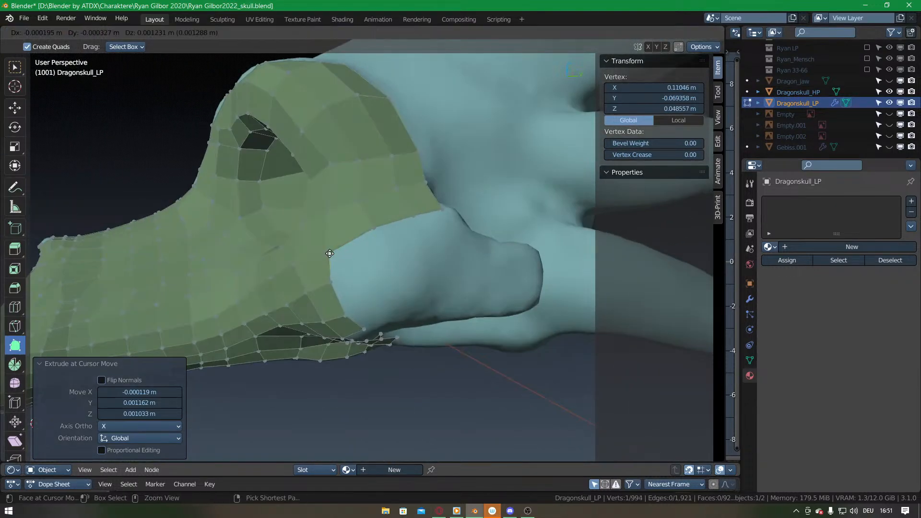
{"action": "left_click", "coordinate": [378, 259], "text": "ctrl"}
{"action": "middle_click_drag", "start_coordinate": [378, 259], "coordinate": [383, 226]}
{"action": "left_click_drag", "start_coordinate": [344, 256], "coordinate": [387, 264], "text": "ctrl"}
{"action": "left_click_drag", "start_coordinate": [360, 283], "coordinate": [400, 291], "text": "ctrl"}
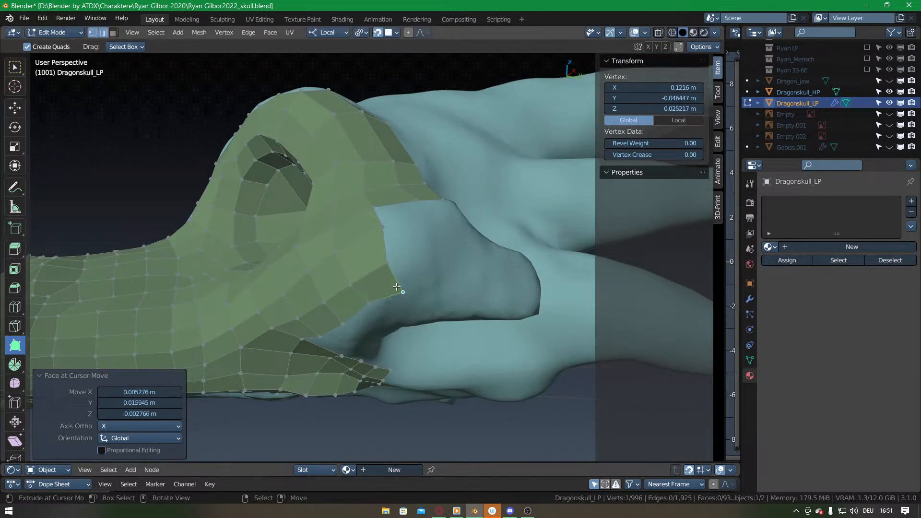
Extrude a strip of three quads from the lower cheek backward along the cheekbone.
{"action": "middle_click_drag", "start_coordinate": [402, 292], "coordinate": [384, 287]}
{"action": "left_click_drag", "start_coordinate": [368, 257], "coordinate": [427, 257]}
{"action": "middle_click_drag", "start_coordinate": [428, 258], "coordinate": [435, 263]}
{"action": "left_click_drag", "start_coordinate": [435, 262], "coordinate": [490, 271]}
{"action": "left_click_drag", "start_coordinate": [473, 258], "coordinate": [540, 273]}
{"action": "middle_click_drag", "start_coordinate": [451, 255], "coordinate": [406, 314]}
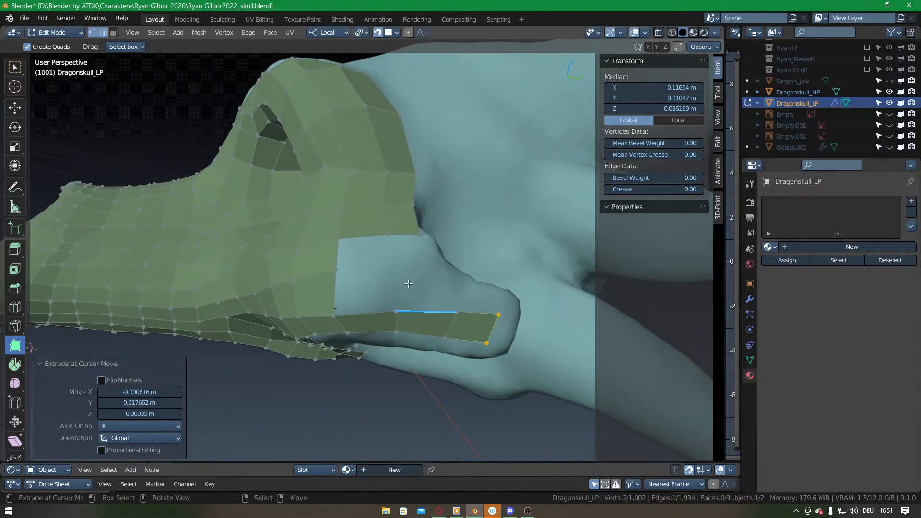
Fill the corner between the cheek and the start of the cheekbone strip with quads and adjust the nearby vertices.
{"action": "left_click_drag", "start_coordinate": [349, 311], "coordinate": [393, 277], "text": "ctrl"}
{"action": "left_click_drag", "start_coordinate": [334, 275], "coordinate": [333, 276]}
{"action": "left_click_drag", "start_coordinate": [293, 281], "coordinate": [290, 284]}
{"action": "right_click", "coordinate": [337, 256]}
{"action": "key", "text": "f"}
{"action": "middle_click_drag", "start_coordinate": [338, 257], "coordinate": [367, 262]}
{"action": "left_click_drag", "start_coordinate": [386, 264], "coordinate": [410, 276], "text": "ctrl"}
{"action": "right_click", "coordinate": [373, 303]}
{"action": "middle_click_drag", "start_coordinate": [373, 303], "coordinate": [393, 264]}
{"action": "left_click", "coordinate": [398, 257], "text": "ctrl"}
{"action": "left_click_drag", "start_coordinate": [355, 293], "coordinate": [390, 256], "text": "ctrl"}
{"action": "key", "text": "ctrl+z"}
{"action": "key", "text": "ctrl+z"}
Build a second row of quads above the cheekbone strip with Poly Build and even out its vertices at the cheek.
{"action": "middle_click_drag", "start_coordinate": [398, 289], "coordinate": [411, 285]}
{"action": "left_click", "coordinate": [405, 290], "text": "ctrl"}
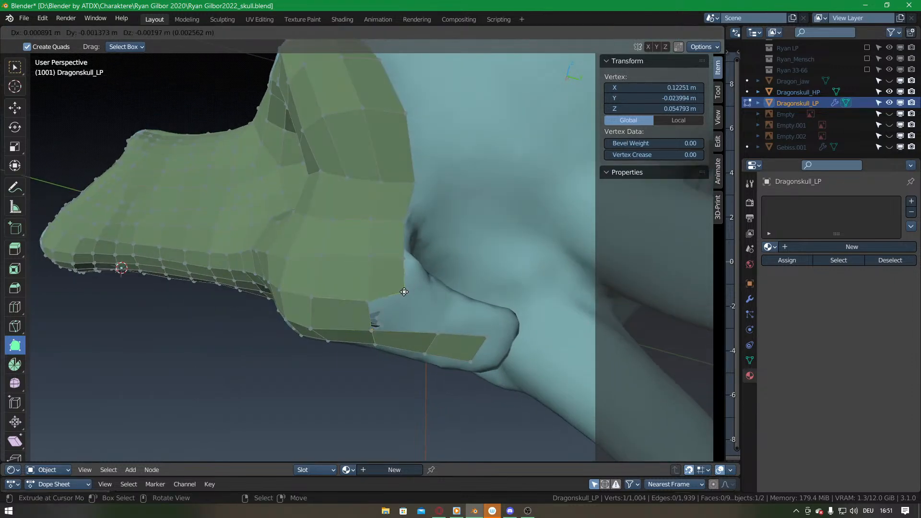
{"action": "left_click_drag", "start_coordinate": [372, 301], "coordinate": [432, 309]}
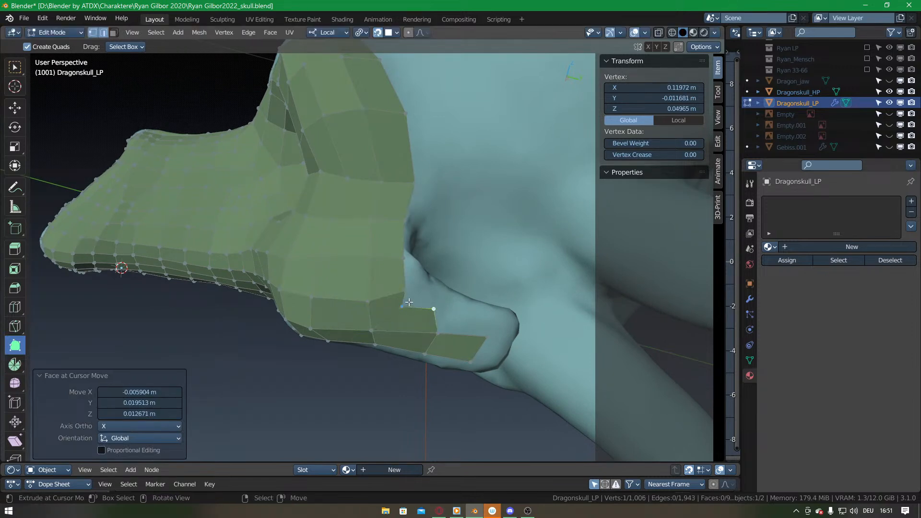
{"action": "mouse_move", "coordinate": [403, 259]}
{"action": "middle_mouse_down"}
{"action": "mouse_move", "coordinate": [364, 297]}
{"action": "mouse_move", "coordinate": [413, 253]}
{"action": "middle_mouse_up"}
{"action": "left_click_drag", "start_coordinate": [403, 282], "coordinate": [403, 272]}
{"action": "left_click_drag", "start_coordinate": [368, 289], "coordinate": [366, 280]}
{"action": "middle_click_drag", "start_coordinate": [403, 289], "coordinate": [350, 258], "text": "shift"}
{"action": "left_click_drag", "start_coordinate": [387, 295], "coordinate": [447, 276], "text": "ctrl"}
Reposition the vertices along the rear rim of the patch behind the eye socket.
{"action": "middle_click_drag", "start_coordinate": [364, 265], "coordinate": [365, 288]}
{"action": "left_click_drag", "start_coordinate": [369, 269], "coordinate": [385, 263]}
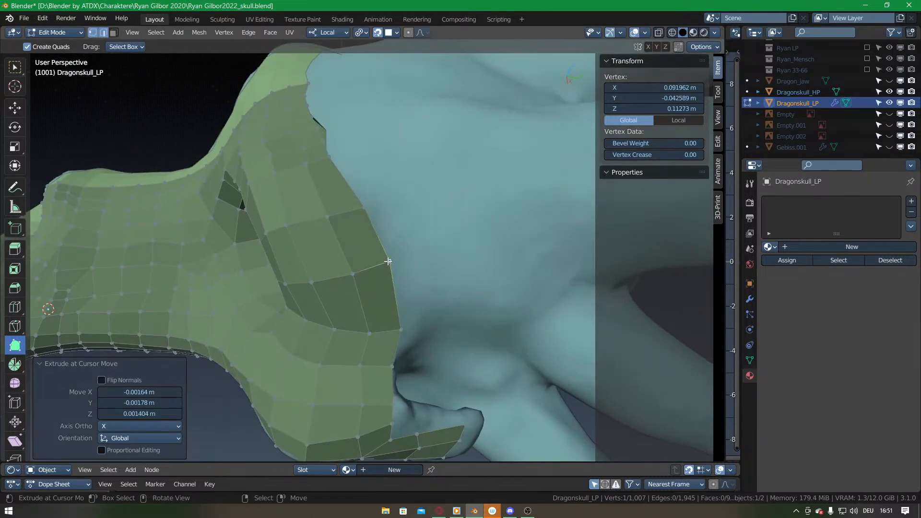
{"action": "middle_click_drag", "start_coordinate": [391, 262], "coordinate": [426, 228]}
{"action": "left_click_drag", "start_coordinate": [411, 230], "coordinate": [414, 235]}
{"action": "middle_click_drag", "start_coordinate": [415, 234], "coordinate": [395, 257]}
{"action": "left_click_drag", "start_coordinate": [398, 240], "coordinate": [406, 244]}
{"action": "right_click", "coordinate": [435, 237]}
Move the brow vertices above the eye socket to smooth the edge flow toward the top of the head.
{"action": "middle_click_drag", "start_coordinate": [472, 215], "coordinate": [384, 254]}
{"action": "left_click_drag", "start_coordinate": [376, 251], "coordinate": [389, 261]}
{"action": "middle_click_drag", "start_coordinate": [374, 251], "coordinate": [378, 241]}
{"action": "mouse_move", "coordinate": [425, 215]}
{"action": "left_mouse_down"}
{"action": "mouse_move", "coordinate": [431, 222]}
{"action": "mouse_move", "coordinate": [442, 210]}
{"action": "left_mouse_up"}
{"action": "left_click_drag", "start_coordinate": [356, 214], "coordinate": [366, 219]}
{"action": "left_click_drag", "start_coordinate": [386, 204], "coordinate": [412, 198]}
{"action": "left_click_drag", "start_coordinate": [420, 183], "coordinate": [425, 185]}
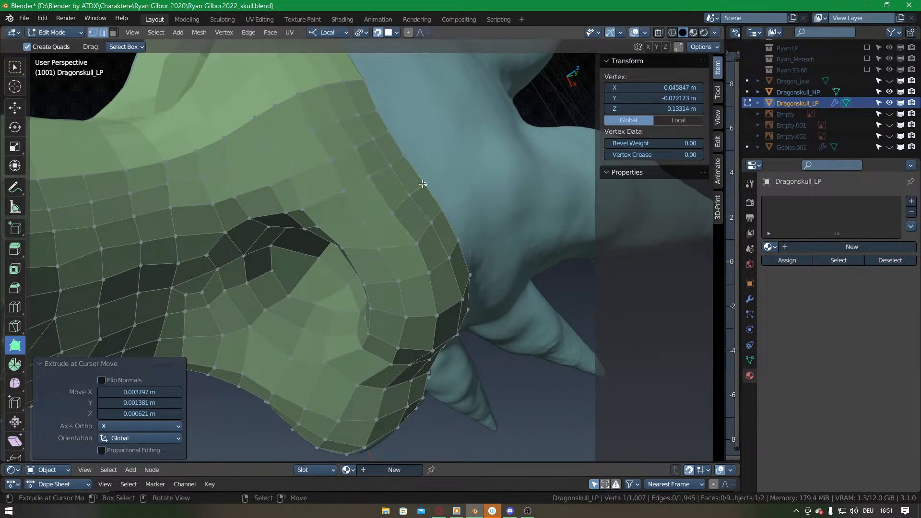
{"action": "right_click", "coordinate": [413, 194]}
{"action": "middle_click_drag", "start_coordinate": [447, 255], "coordinate": [380, 222]}
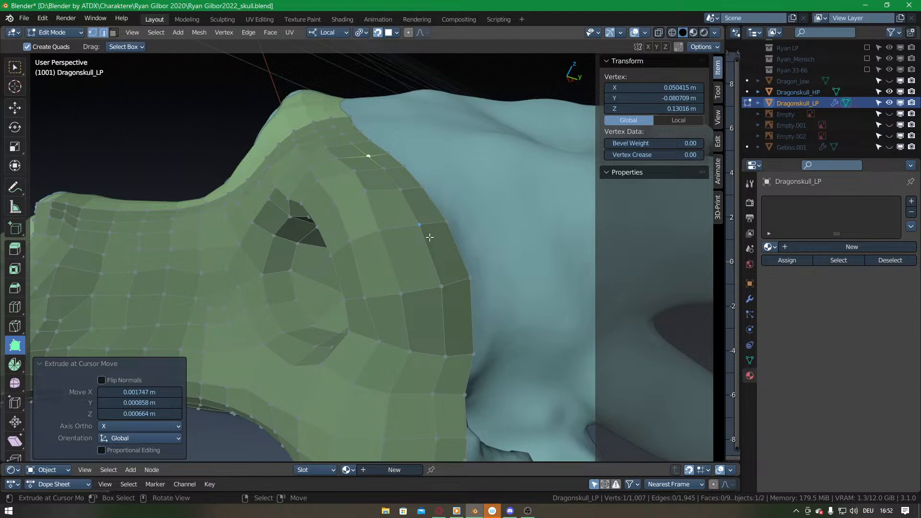
Reveal the hidden horn geometry and connect the end of the cheekbone strip to the lower horn base with two quads.
{"action": "scroll", "coordinate": [432, 317], "scroll_direction": "down", "scroll_amount": 5}
{"action": "middle_click_drag", "start_coordinate": [442, 300], "coordinate": [396, 288]}
{"action": "key", "text": "alt+h"}
{"action": "key", "text": "alt+a"}
{"action": "scroll", "coordinate": [396, 288], "scroll_direction": "up", "scroll_amount": 3}
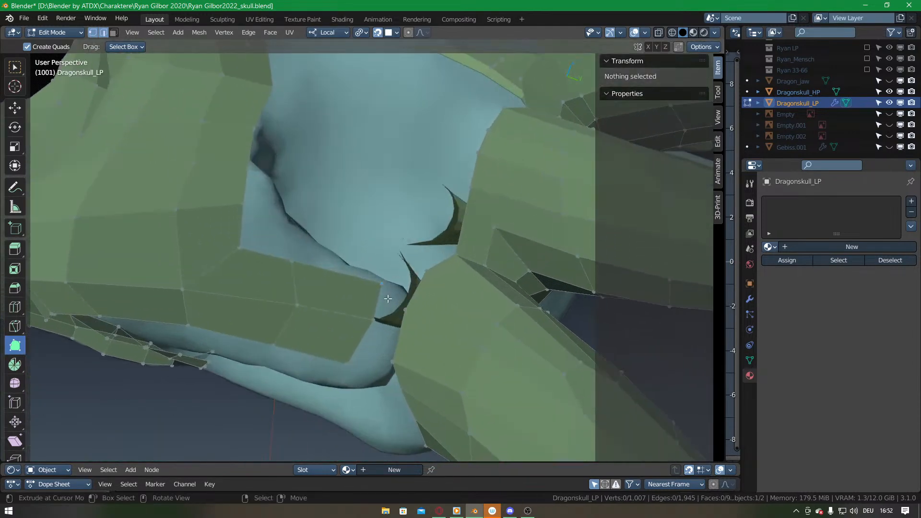
{"action": "right_click", "coordinate": [354, 342]}
{"action": "right_click", "coordinate": [398, 339], "text": "shift"}
{"action": "key", "text": "f"}
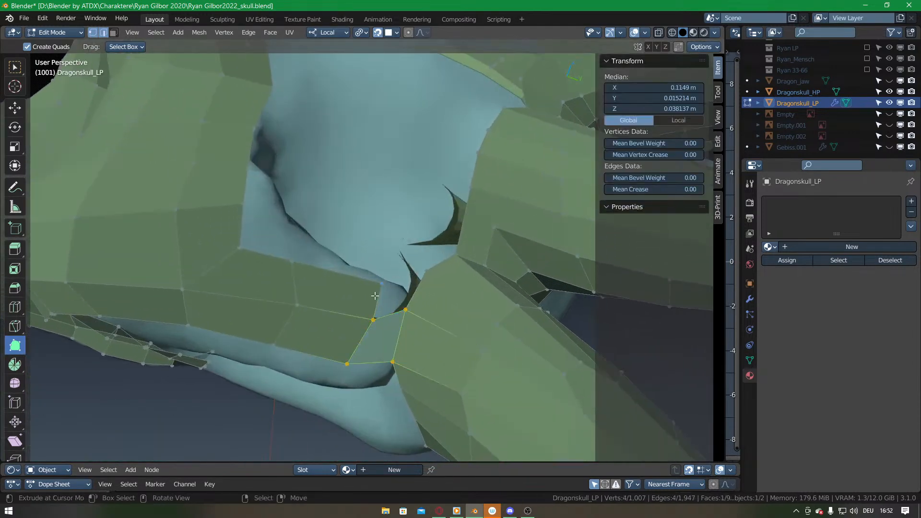
{"action": "right_click", "coordinate": [388, 316]}
{"action": "key", "text": "f"}
Reposition the vertices where the cheekbone strip meets the horn base.
{"action": "middle_click_drag", "start_coordinate": [387, 290], "coordinate": [385, 304]}
{"action": "left_click_drag", "start_coordinate": [397, 314], "coordinate": [393, 327]}
{"action": "mouse_move", "coordinate": [383, 291]}
{"action": "middle_mouse_down"}
{"action": "mouse_move", "coordinate": [363, 318]}
{"action": "mouse_move", "coordinate": [391, 327]}
{"action": "mouse_move", "coordinate": [387, 283]}
{"action": "middle_mouse_up"}
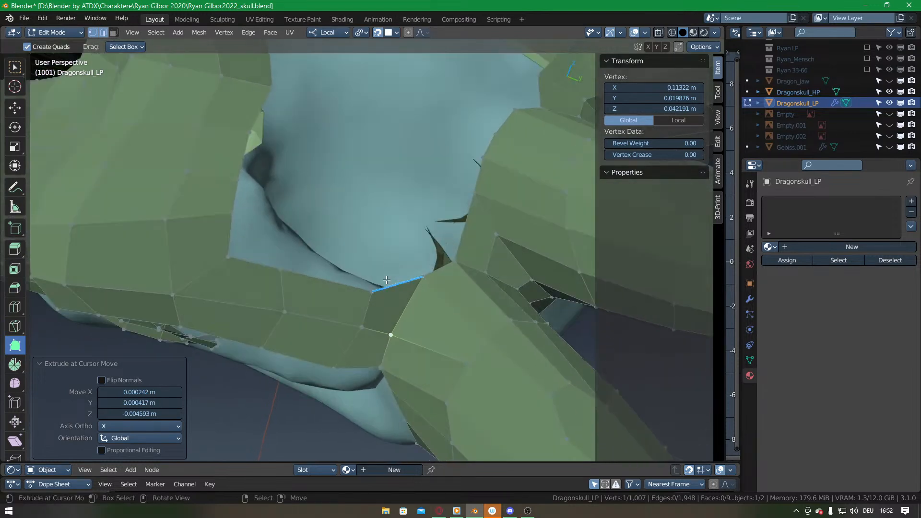
{"action": "left_click_drag", "start_coordinate": [371, 295], "coordinate": [377, 292]}
{"action": "middle_click_drag", "start_coordinate": [389, 295], "coordinate": [332, 311]}
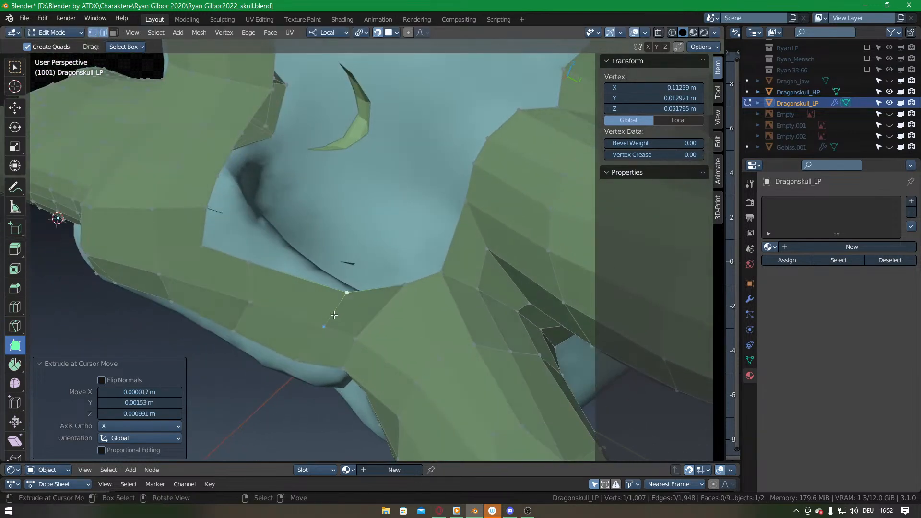
Add a single loop cut across the quads joining cheekbone and horn, and shift the neighbouring vertex column forward for even spacing.
{"action": "key", "text": "ctrl+r"}
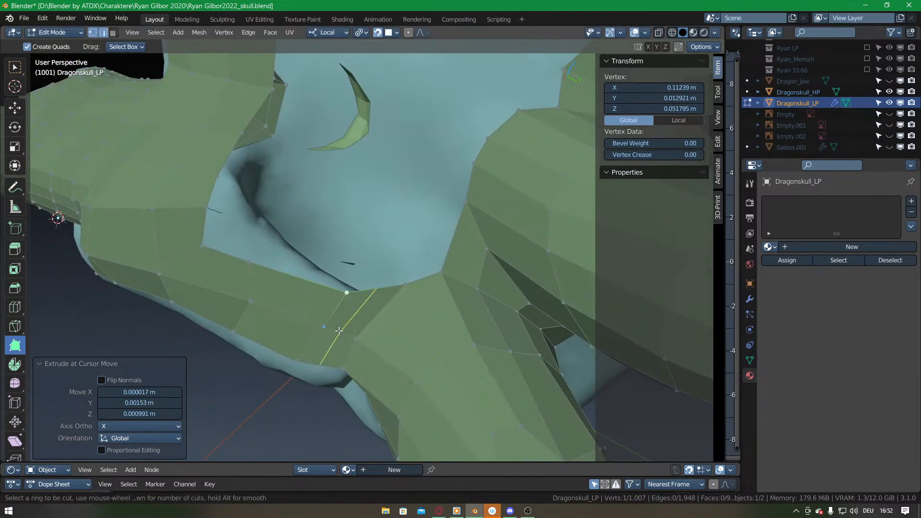
{"action": "left_click", "coordinate": [340, 329]}
{"action": "right_click", "coordinate": [339, 331]}
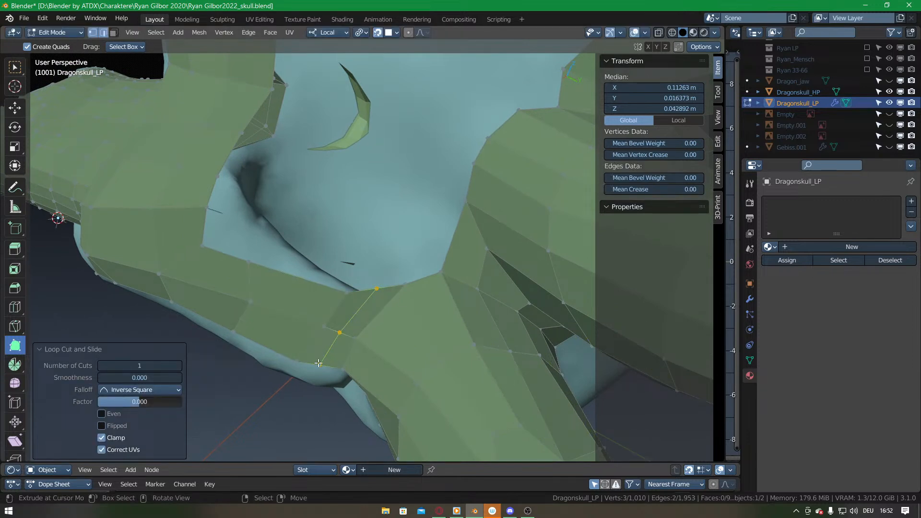
{"action": "left_click_drag", "start_coordinate": [339, 331], "coordinate": [342, 338]}
{"action": "left_click_drag", "start_coordinate": [299, 359], "coordinate": [279, 352]}
{"action": "left_click_drag", "start_coordinate": [324, 327], "coordinate": [297, 317]}
{"action": "left_click_drag", "start_coordinate": [345, 292], "coordinate": [325, 283]}
Adjust the vertices on both sides of the new loop and along the horn base to follow the sculpted surface.
{"action": "middle_click_drag", "start_coordinate": [344, 289], "coordinate": [310, 300]}
{"action": "left_click_drag", "start_coordinate": [350, 305], "coordinate": [352, 315]}
{"action": "middle_click_drag", "start_coordinate": [336, 315], "coordinate": [395, 281]}
{"action": "left_click_drag", "start_coordinate": [374, 310], "coordinate": [371, 310]}
{"action": "middle_click_drag", "start_coordinate": [370, 310], "coordinate": [391, 285]}
{"action": "left_click_drag", "start_coordinate": [389, 288], "coordinate": [391, 305]}
{"action": "middle_click_drag", "start_coordinate": [391, 254], "coordinate": [391, 287]}
{"action": "left_click_drag", "start_coordinate": [423, 278], "coordinate": [417, 298]}
{"action": "mouse_move", "coordinate": [345, 315]}
{"action": "middle_mouse_down"}
{"action": "mouse_move", "coordinate": [361, 372]}
{"action": "mouse_move", "coordinate": [359, 308]}
{"action": "middle_mouse_up"}
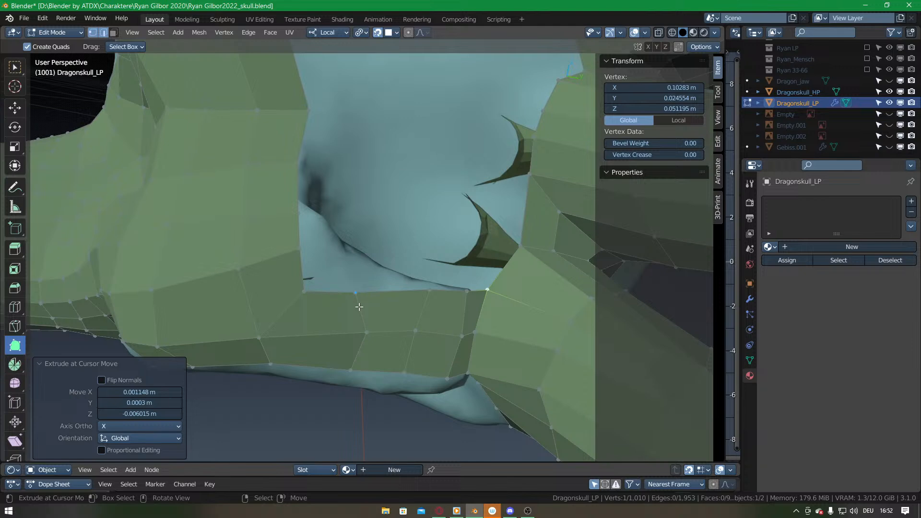
Reposition the vertices at the front of the cheekbone strip and along the open edge behind the eye socket to follow the sculpt.
{"action": "mouse_move", "coordinate": [360, 307]}
{"action": "middle_mouse_down"}
{"action": "mouse_move", "coordinate": [351, 348]}
{"action": "mouse_move", "coordinate": [359, 270]}
{"action": "mouse_move", "coordinate": [361, 306]}
{"action": "middle_mouse_up"}
{"action": "left_click_drag", "start_coordinate": [320, 303], "coordinate": [307, 304]}
{"action": "left_click_drag", "start_coordinate": [364, 297], "coordinate": [358, 295]}
{"action": "left_click_drag", "start_coordinate": [362, 170], "coordinate": [350, 171]}
{"action": "middle_click_drag", "start_coordinate": [330, 190], "coordinate": [318, 261]}
{"action": "scroll", "coordinate": [362, 242], "scroll_direction": "down", "scroll_amount": 2}
{"action": "left_click_drag", "start_coordinate": [319, 261], "coordinate": [311, 239]}
{"action": "left_click_drag", "start_coordinate": [360, 252], "coordinate": [378, 230]}
{"action": "middle_click_drag", "start_coordinate": [334, 277], "coordinate": [355, 279]}
{"action": "left_click_drag", "start_coordinate": [308, 305], "coordinate": [403, 278]}
{"action": "middle_click_drag", "start_coordinate": [404, 279], "coordinate": [331, 306]}
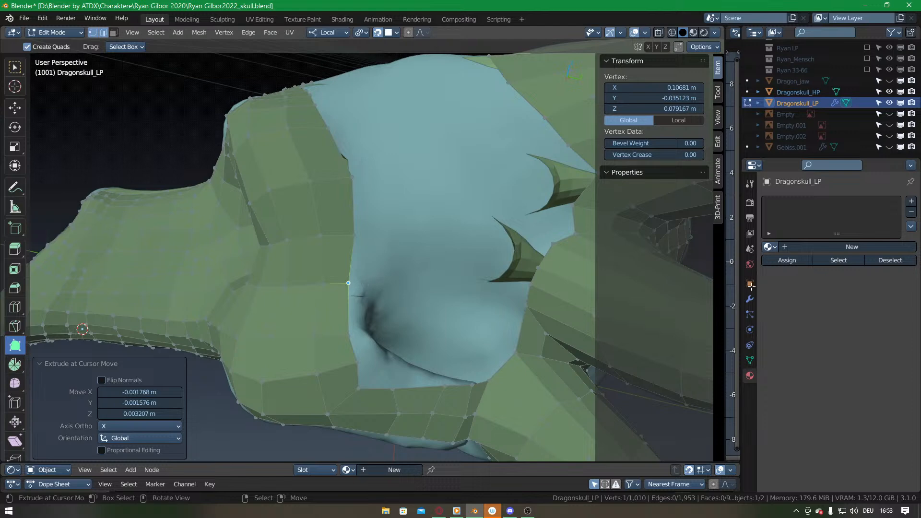
{"action": "left_click", "coordinate": [838, 165]}
{"action": "type", "text": "pa"}
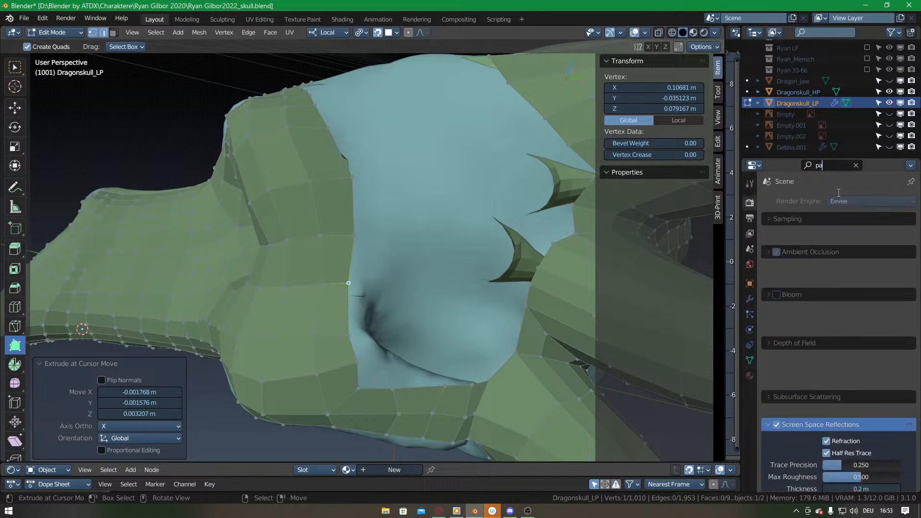
{"action": "type", "text": "usieren"}
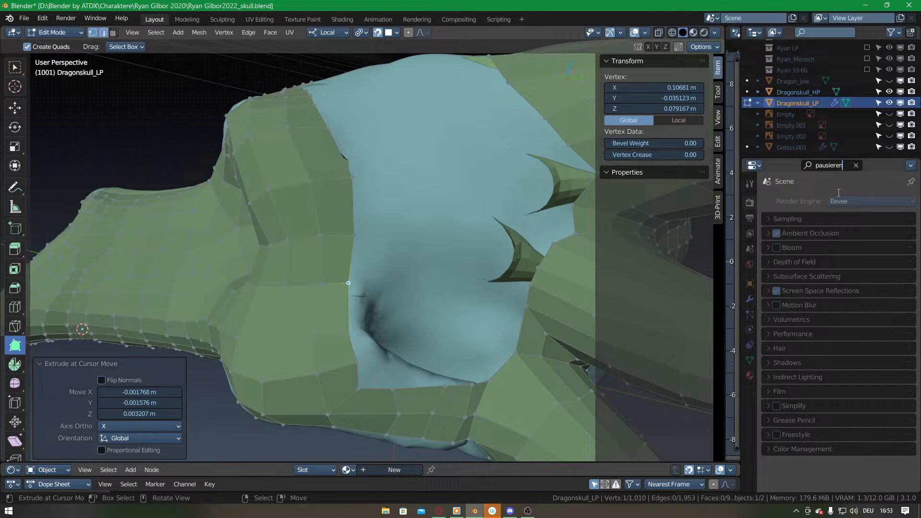
{"action": "key", "text": "ctrl+BackSpace"}
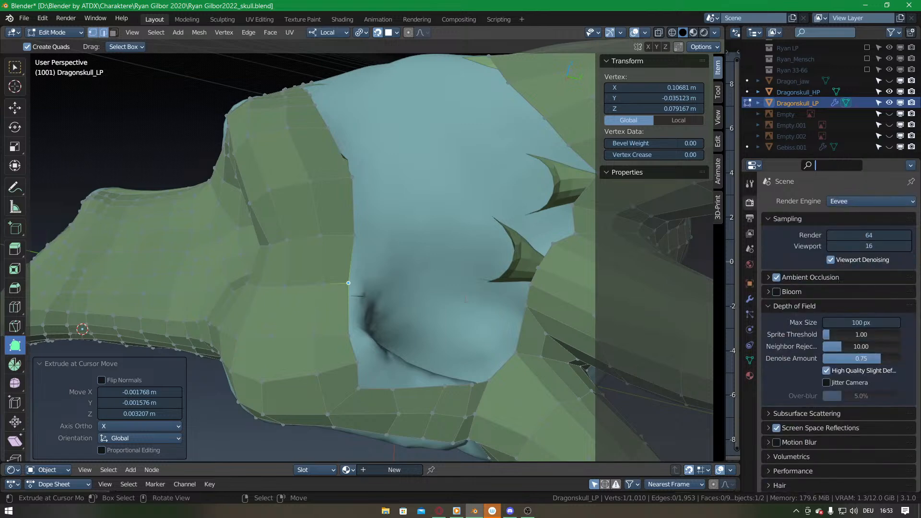
{"action": "left_click", "coordinate": [535, 160]}
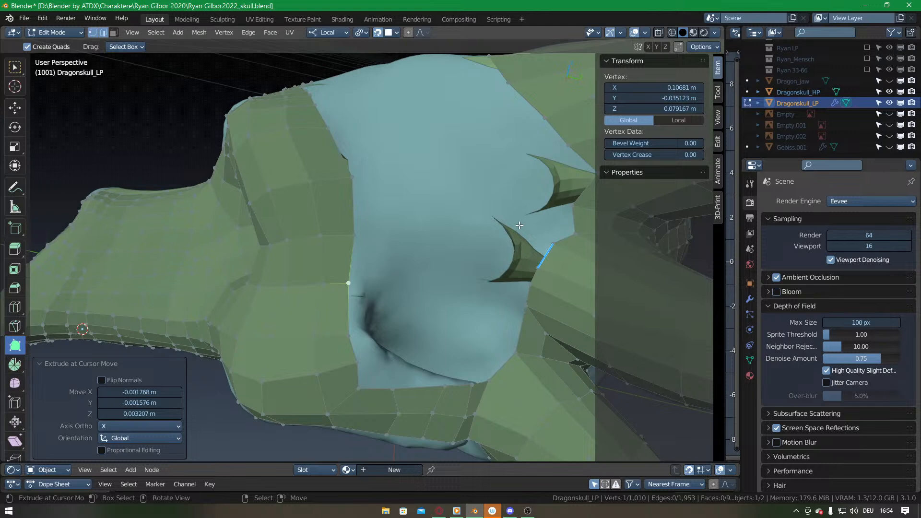
Move the two upper vertices where the cheek meets the cheekbone strip onto the sculpted rim.
{"action": "middle_click_drag", "start_coordinate": [361, 245], "coordinate": [335, 305]}
{"action": "scroll", "coordinate": [432, 218], "scroll_direction": "down", "scroll_amount": 4}
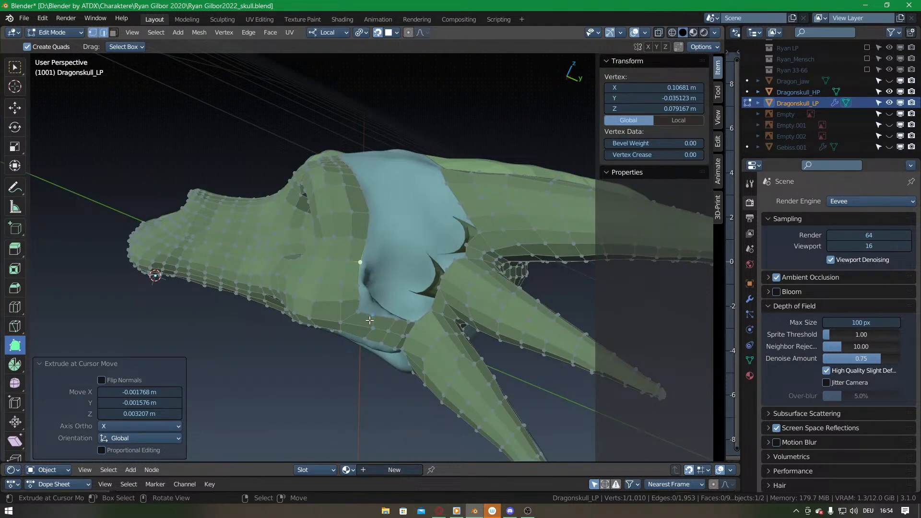
{"action": "middle_click_drag", "start_coordinate": [369, 320], "coordinate": [358, 280]}
{"action": "scroll", "coordinate": [345, 267], "scroll_direction": "up", "scroll_amount": 5}
{"action": "left_click_drag", "start_coordinate": [320, 349], "coordinate": [328, 312]}
{"action": "left_click_drag", "start_coordinate": [350, 356], "coordinate": [367, 347]}
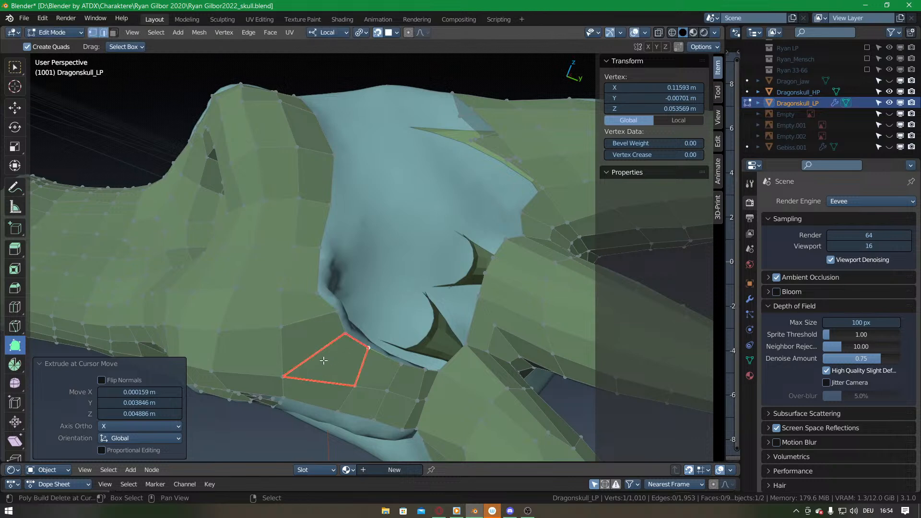
Delete the vertices of the uneven faces between the lower cheek and the cheekbone strip, leaving that area open for rebuilding.
{"action": "middle_click_drag", "start_coordinate": [323, 365], "coordinate": [358, 332], "text": "shift"}
{"action": "right_click", "coordinate": [325, 341]}
{"action": "key", "text": "x"}
{"action": "left_click", "coordinate": [318, 258]}
{"action": "middle_click_drag", "start_coordinate": [317, 258], "coordinate": [345, 254]}
{"action": "right_click", "coordinate": [347, 300]}
{"action": "key", "text": "x"}
{"action": "left_click", "coordinate": [344, 292]}
{"action": "middle_click_drag", "start_coordinate": [345, 292], "coordinate": [323, 315]}
{"action": "right_click", "coordinate": [373, 287]}
{"action": "key", "text": "x"}
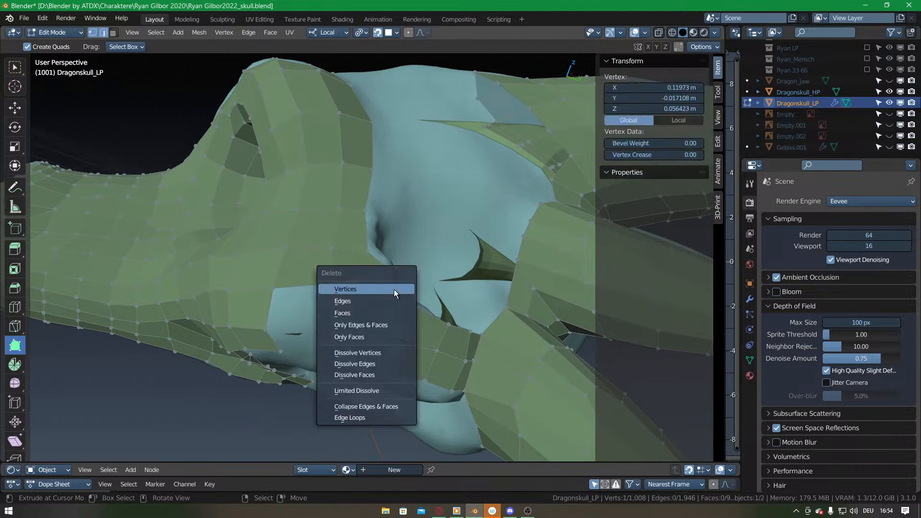
{"action": "left_click", "coordinate": [390, 288]}
{"action": "key", "text": "x"}
{"action": "left_click", "coordinate": [399, 285]}
Bridge the upper cheek corner to the front edge of the cheekbone strip with a new quad.
{"action": "middle_click_drag", "start_coordinate": [399, 284], "coordinate": [334, 281]}
{"action": "left_click_drag", "start_coordinate": [336, 281], "coordinate": [369, 316]}
{"action": "left_click", "coordinate": [370, 322], "text": "shift"}
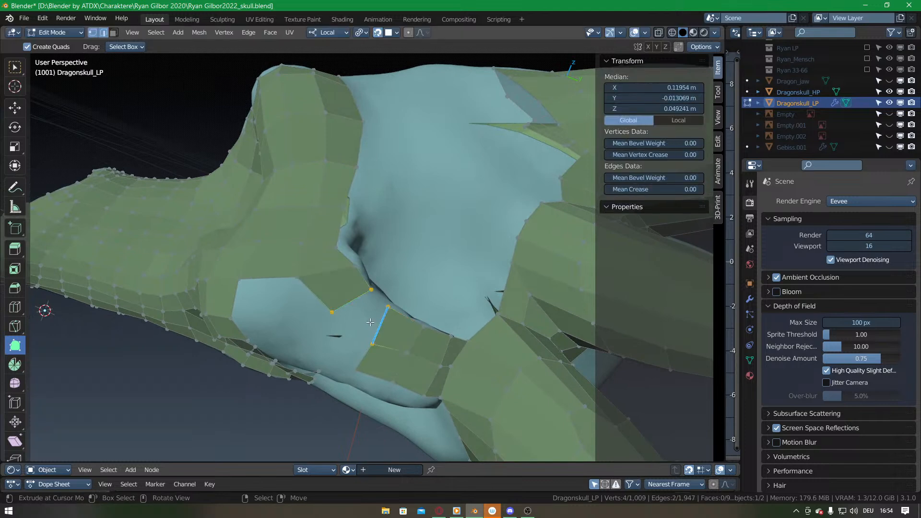
{"action": "middle_click_drag", "start_coordinate": [336, 303], "coordinate": [373, 301]}
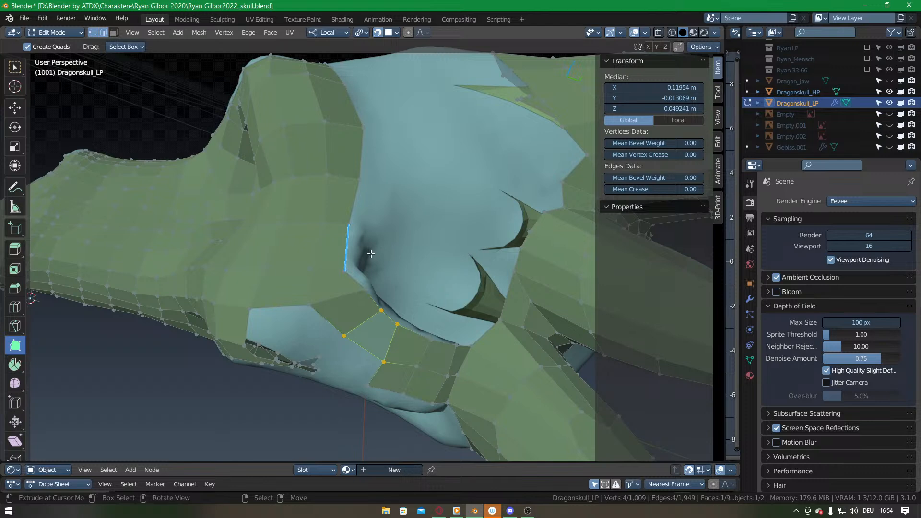
Extrude the lower cheek edge backward and join it to the cheekbone strip with a quad, then clear the selection.
{"action": "middle_click_drag", "start_coordinate": [367, 264], "coordinate": [389, 241]}
{"action": "scroll", "coordinate": [415, 249], "scroll_direction": "up", "scroll_amount": 2}
{"action": "left_click_drag", "start_coordinate": [445, 248], "coordinate": [385, 264]}
{"action": "middle_click_drag", "start_coordinate": [328, 228], "coordinate": [351, 255], "text": "shift"}
{"action": "left_click_drag", "start_coordinate": [316, 273], "coordinate": [341, 255]}
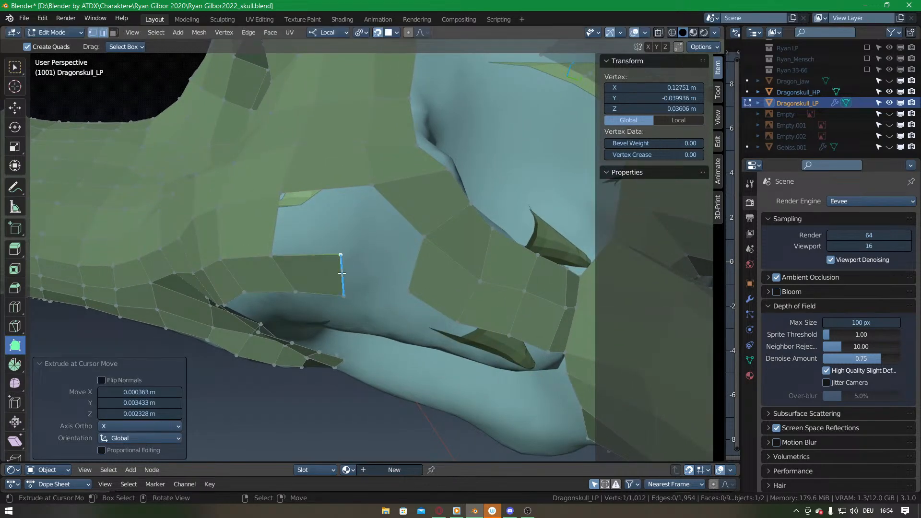
{"action": "left_click", "coordinate": [408, 264], "text": "shift"}
{"action": "middle_click_drag", "start_coordinate": [384, 255], "coordinate": [363, 271]}
{"action": "key", "text": "alt+a"}
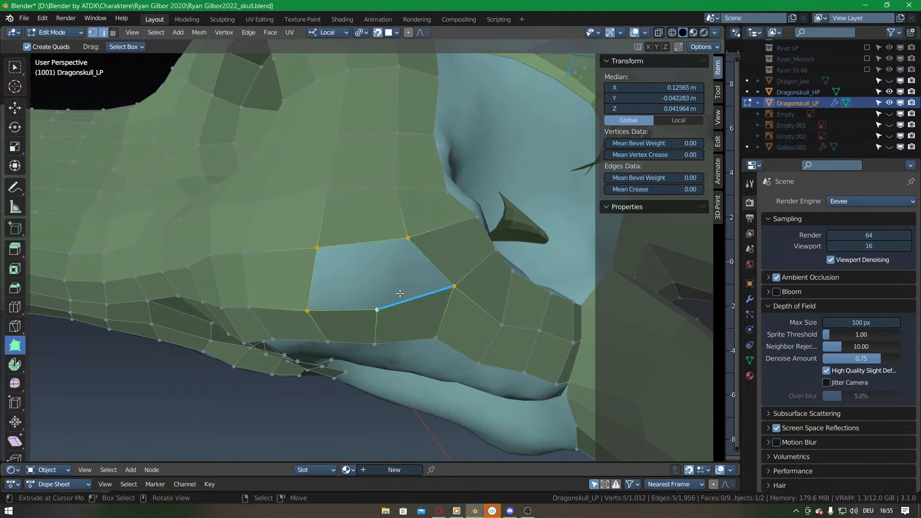
Insert an extra edge through the quad joining cheek and cheekbone, extrude from it and fill the remaining cheek hole with faces.
{"action": "middle_click_drag", "start_coordinate": [385, 301], "coordinate": [388, 292]}
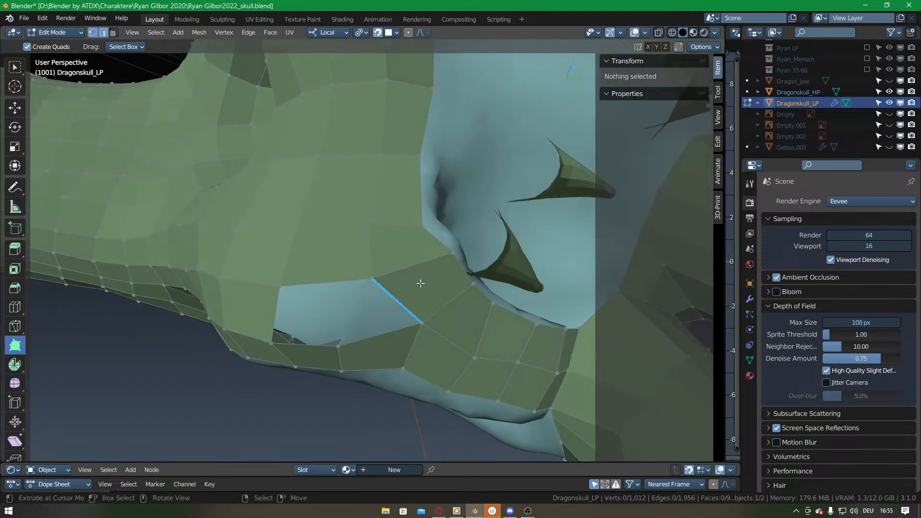
{"action": "key", "text": "ctrl+r"}
{"action": "right_click", "coordinate": [401, 303], "text": "ctrl"}
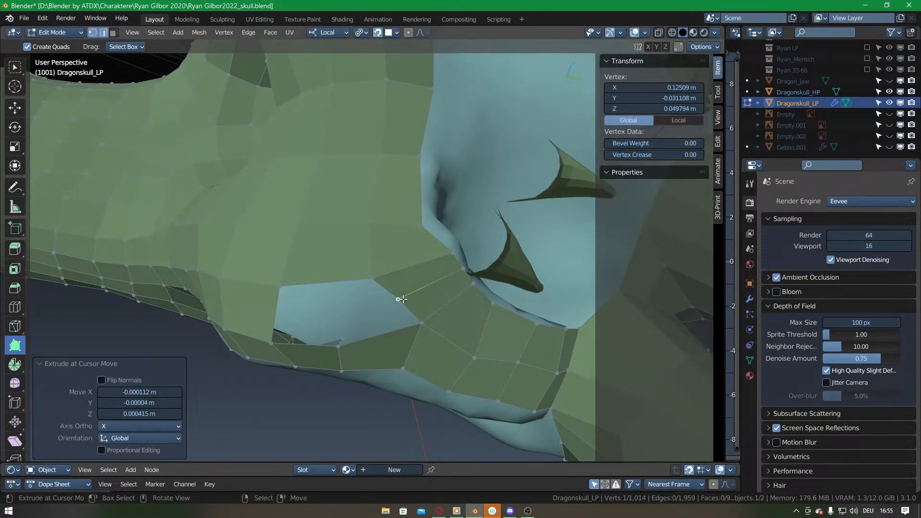
{"action": "key", "text": "e"}
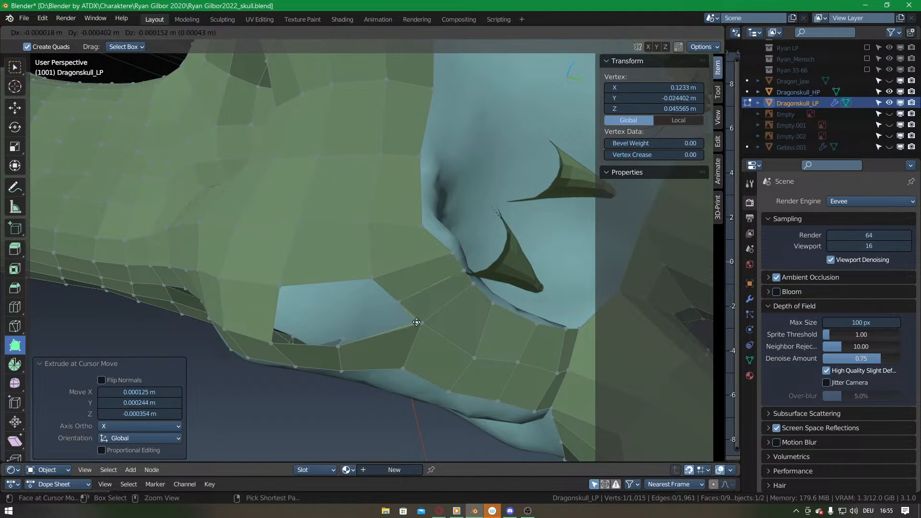
{"action": "left_click", "coordinate": [349, 315]}
{"action": "right_click", "coordinate": [396, 302], "text": "shift"}
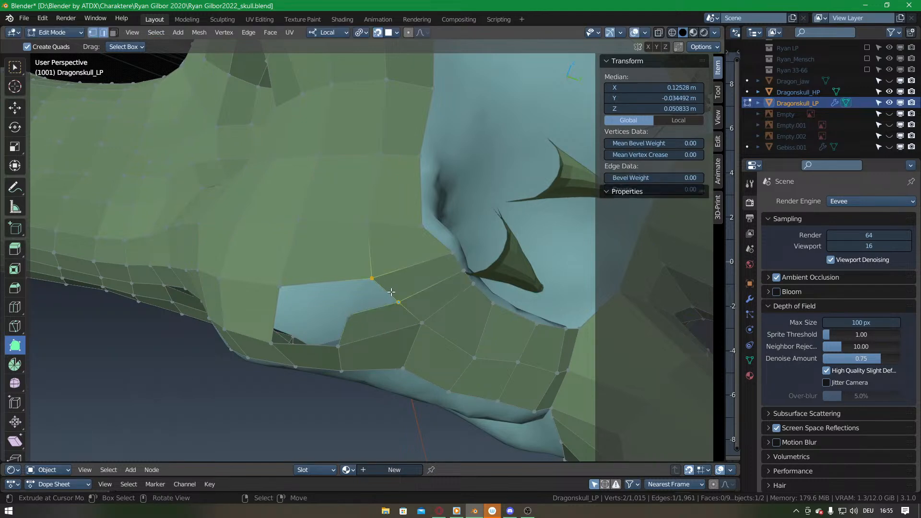
{"action": "key", "text": "f"}
{"action": "key", "text": "f"}
Even out the vertices of the newly filled cheek patch and its surrounding edges over the sculpted surface.
{"action": "middle_click_drag", "start_coordinate": [352, 314], "coordinate": [374, 271]}
{"action": "left_click_drag", "start_coordinate": [384, 246], "coordinate": [370, 248]}
{"action": "left_click_drag", "start_coordinate": [406, 212], "coordinate": [397, 205]}
{"action": "middle_click_drag", "start_coordinate": [406, 199], "coordinate": [387, 275]}
{"action": "left_click_drag", "start_coordinate": [387, 275], "coordinate": [362, 250]}
{"action": "middle_click_drag", "start_coordinate": [363, 250], "coordinate": [405, 265]}
{"action": "left_click_drag", "start_coordinate": [406, 265], "coordinate": [411, 255]}
{"action": "left_click_drag", "start_coordinate": [356, 268], "coordinate": [357, 260]}
{"action": "middle_click_drag", "start_coordinate": [377, 324], "coordinate": [372, 265]}
{"action": "left_click_drag", "start_coordinate": [325, 241], "coordinate": [323, 235]}
Switch Dragonskull_HP to Sculpt Mode and reshape the cavity beneath the cheekbone with the Snake Hook brush.
{"action": "middle_click_drag", "start_coordinate": [376, 315], "coordinate": [327, 239]}
{"action": "key", "text": "Tab"}
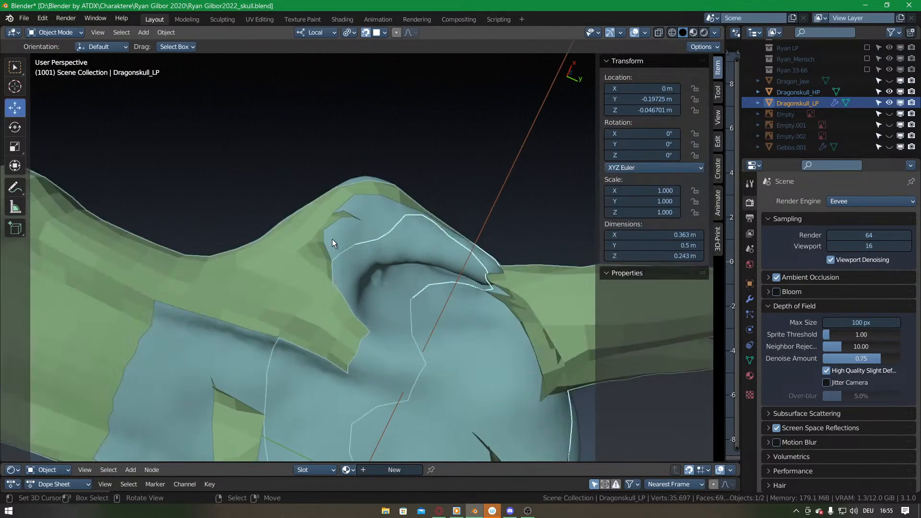
{"action": "left_click", "coordinate": [379, 251]}
{"action": "key", "text": "ctrl+Tab"}
{"action": "left_click", "coordinate": [382, 368]}
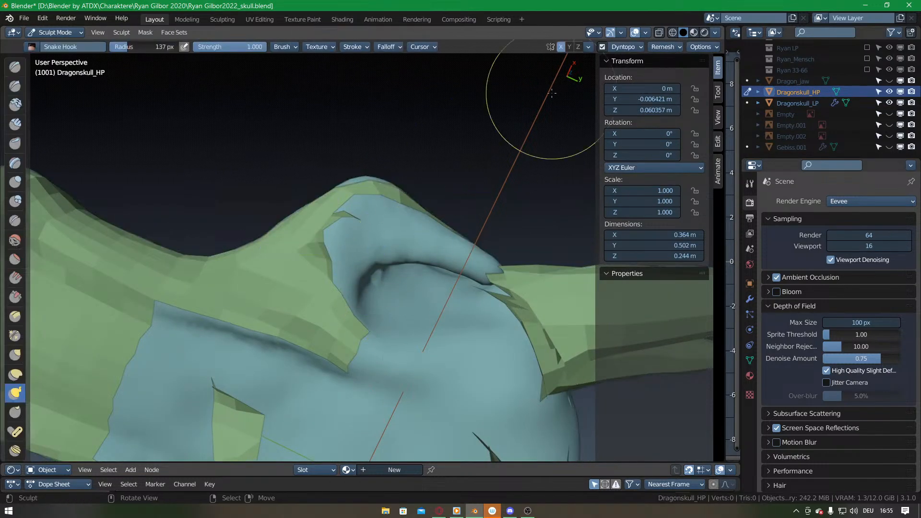
{"action": "left_click_drag", "start_coordinate": [377, 260], "coordinate": [371, 244]}
{"action": "middle_click_drag", "start_coordinate": [375, 250], "coordinate": [390, 220]}
{"action": "mouse_move", "coordinate": [377, 238]}
{"action": "left_mouse_down"}
{"action": "mouse_move", "coordinate": [370, 224]}
{"action": "mouse_move", "coordinate": [382, 249]}
{"action": "mouse_move", "coordinate": [396, 249]}
{"action": "mouse_move", "coordinate": [349, 233]}
{"action": "mouse_move", "coordinate": [384, 218]}
{"action": "mouse_move", "coordinate": [358, 239]}
{"action": "left_mouse_up"}
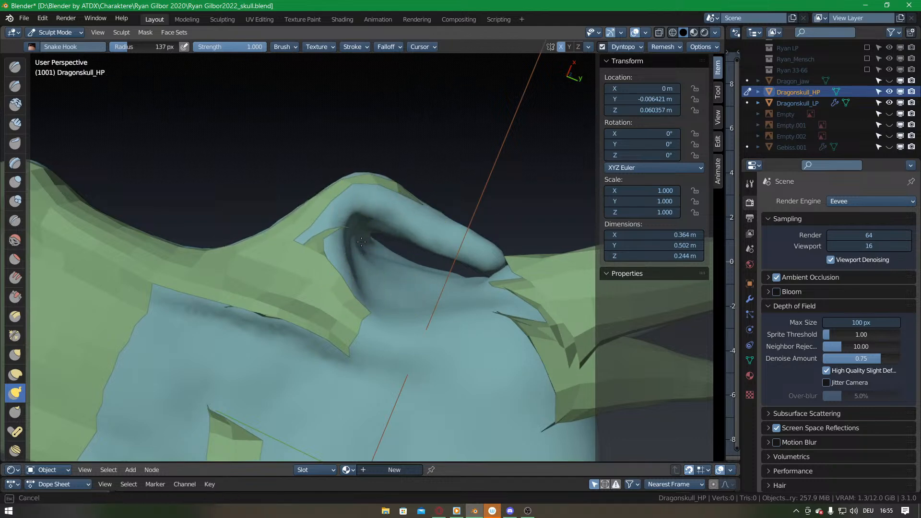
Return to editing Dragonskull_LP and move the vertices at the rear cheek corner onto the reshaped sculpt.
{"action": "middle_click_drag", "start_coordinate": [386, 244], "coordinate": [411, 216]}
{"action": "key", "text": "ctrl+Tab"}
{"action": "left_click", "coordinate": [331, 229]}
{"action": "left_click", "coordinate": [361, 254]}
{"action": "key", "text": "ctrl+Tab"}
{"action": "left_click", "coordinate": [440, 257]}
{"action": "middle_click_drag", "start_coordinate": [411, 292], "coordinate": [406, 245]}
{"action": "left_click_drag", "start_coordinate": [382, 252], "coordinate": [429, 240]}
{"action": "mouse_move", "coordinate": [429, 240]}
{"action": "middle_mouse_down"}
{"action": "mouse_move", "coordinate": [359, 269]}
{"action": "mouse_move", "coordinate": [456, 243]}
{"action": "mouse_move", "coordinate": [452, 231]}
{"action": "mouse_move", "coordinate": [443, 232]}
{"action": "middle_mouse_up"}
{"action": "left_click_drag", "start_coordinate": [383, 245], "coordinate": [402, 245]}
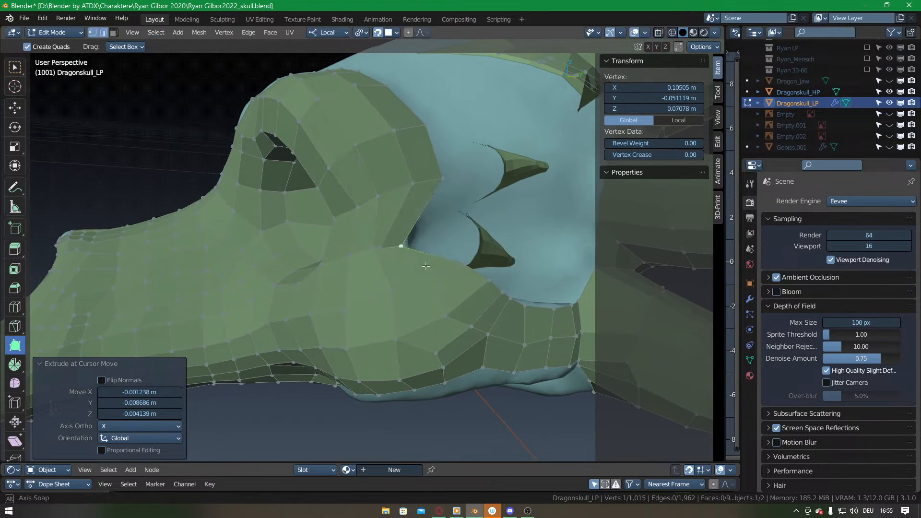
Shift the vertices along the upper edge of the cheek and cheekbone for smoother spacing.
{"action": "middle_click_drag", "start_coordinate": [402, 244], "coordinate": [406, 288]}
{"action": "left_click_drag", "start_coordinate": [440, 284], "coordinate": [422, 288]}
{"action": "left_click_drag", "start_coordinate": [478, 298], "coordinate": [458, 298]}
{"action": "middle_click_drag", "start_coordinate": [459, 299], "coordinate": [406, 271]}
{"action": "mouse_move", "coordinate": [425, 268]}
{"action": "left_mouse_down"}
{"action": "mouse_move", "coordinate": [414, 273]}
{"action": "mouse_move", "coordinate": [432, 282]}
{"action": "left_mouse_up"}
{"action": "middle_click_drag", "start_coordinate": [432, 282], "coordinate": [416, 311]}
Adjust the vertices behind the eye socket and along its rear open edge.
{"action": "middle_click_drag", "start_coordinate": [394, 248], "coordinate": [402, 202]}
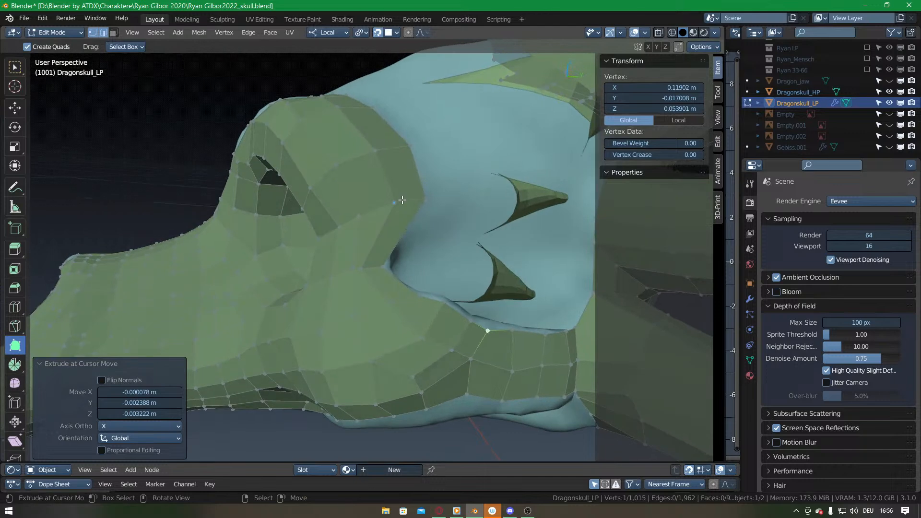
{"action": "left_click_drag", "start_coordinate": [422, 199], "coordinate": [397, 201]}
{"action": "middle_click_drag", "start_coordinate": [397, 201], "coordinate": [395, 241]}
{"action": "mouse_move", "coordinate": [381, 223]}
{"action": "left_mouse_down"}
{"action": "mouse_move", "coordinate": [367, 226]}
{"action": "mouse_move", "coordinate": [390, 214]}
{"action": "left_mouse_up"}
{"action": "middle_click_drag", "start_coordinate": [384, 254], "coordinate": [353, 278]}
{"action": "left_click_drag", "start_coordinate": [354, 277], "coordinate": [349, 277]}
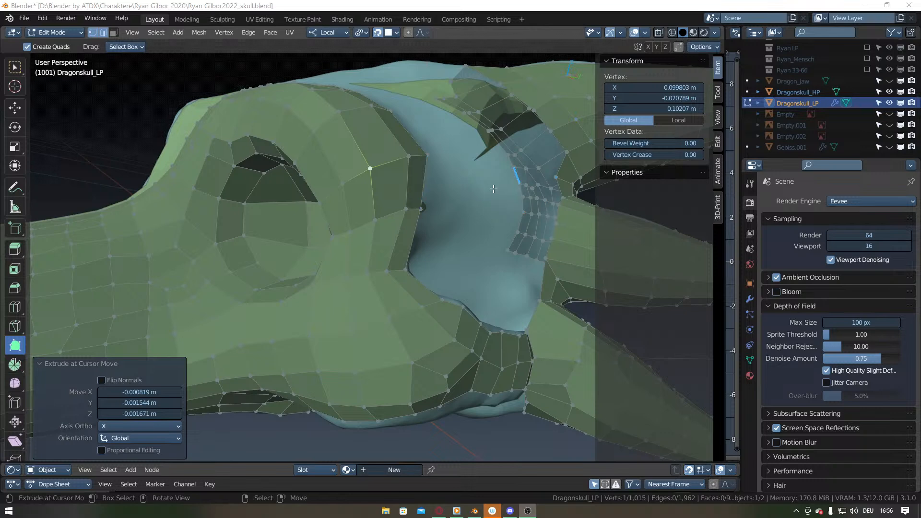
Refine the spacing of the vertex columns between the eye socket and the open rear edge.
{"action": "middle_click_drag", "start_coordinate": [452, 187], "coordinate": [392, 256]}
{"action": "right_click_drag", "start_coordinate": [419, 243], "coordinate": [416, 242]}
{"action": "left_click_drag", "start_coordinate": [416, 242], "coordinate": [405, 246]}
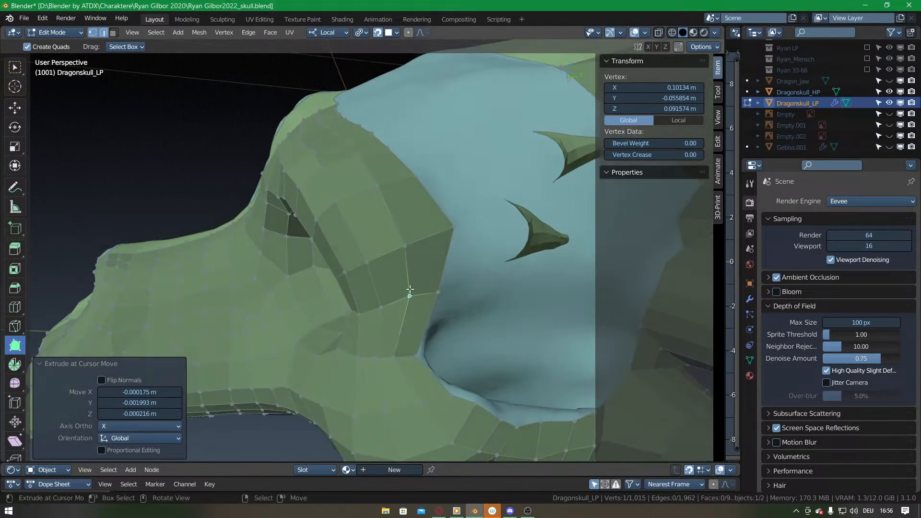
{"action": "middle_click_drag", "start_coordinate": [416, 237], "coordinate": [395, 287]}
{"action": "left_click_drag", "start_coordinate": [436, 268], "coordinate": [421, 270]}
{"action": "middle_click_drag", "start_coordinate": [403, 317], "coordinate": [412, 270]}
{"action": "middle_click_drag", "start_coordinate": [434, 301], "coordinate": [415, 278]}
{"action": "key", "text": "ctrl+Tab"}
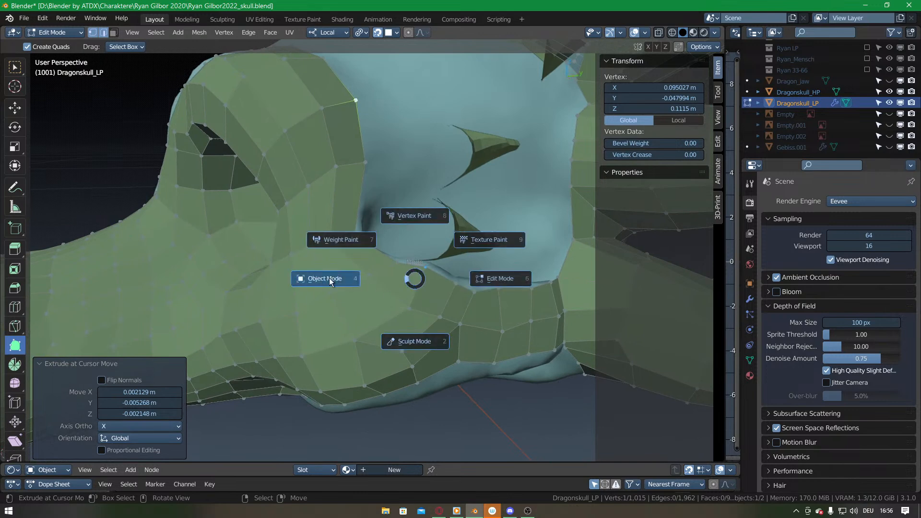
{"action": "left_click", "coordinate": [347, 279]}
{"action": "left_click", "coordinate": [443, 211]}
{"action": "key", "text": "ctrl+Tab"}
{"action": "left_click", "coordinate": [440, 279]}
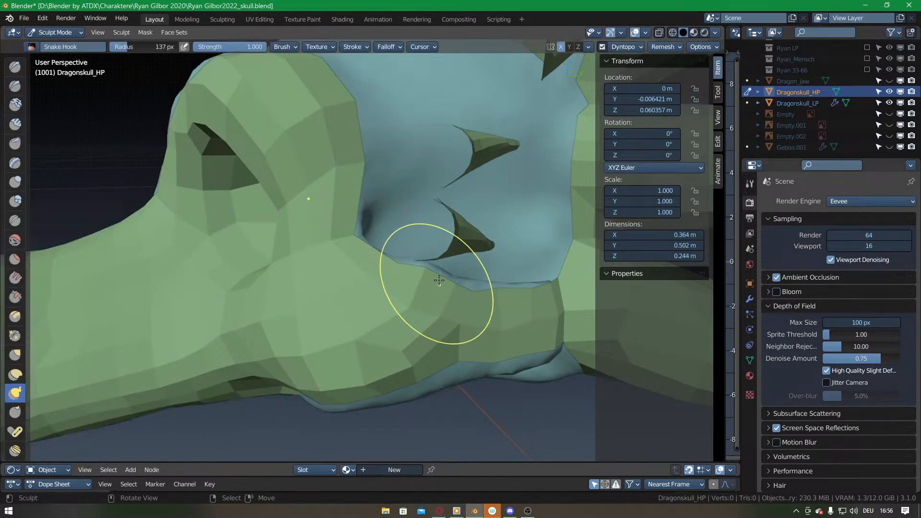
{"action": "mouse_move", "coordinate": [422, 277]}
{"action": "middle_mouse_down"}
{"action": "mouse_move", "coordinate": [393, 341]}
{"action": "mouse_move", "coordinate": [388, 300]}
{"action": "mouse_move", "coordinate": [406, 303]}
{"action": "middle_mouse_up"}
{"action": "middle_click_drag", "start_coordinate": [422, 220], "coordinate": [404, 261]}
{"action": "key", "text": "ctrl+Tab"}
{"action": "left_click", "coordinate": [383, 260]}
{"action": "left_click", "coordinate": [386, 304]}
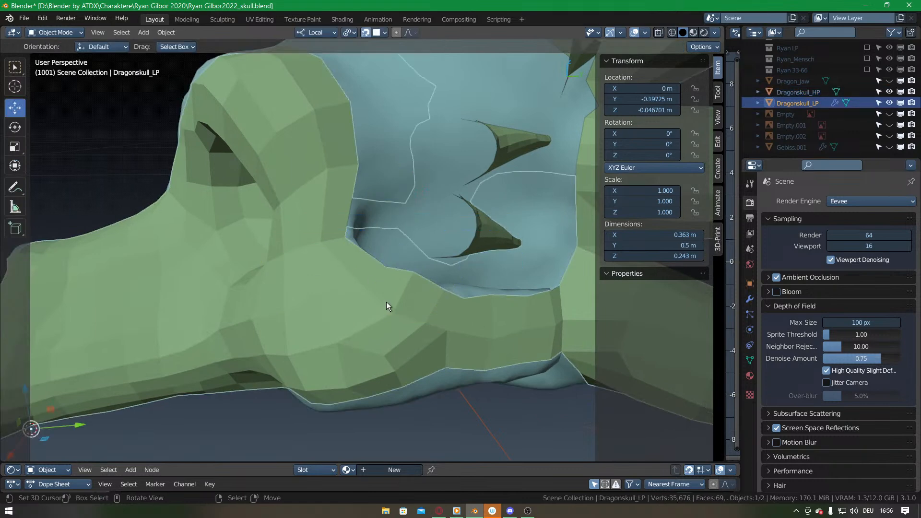
{"action": "key", "text": "Tab"}
Reposition the cheek vertices below the eye socket and at the start of the cheekbone to even out the quads.
{"action": "left_click_drag", "start_coordinate": [421, 265], "coordinate": [446, 274]}
{"action": "middle_click_drag", "start_coordinate": [446, 274], "coordinate": [427, 311]}
{"action": "left_click_drag", "start_coordinate": [409, 333], "coordinate": [361, 291]}
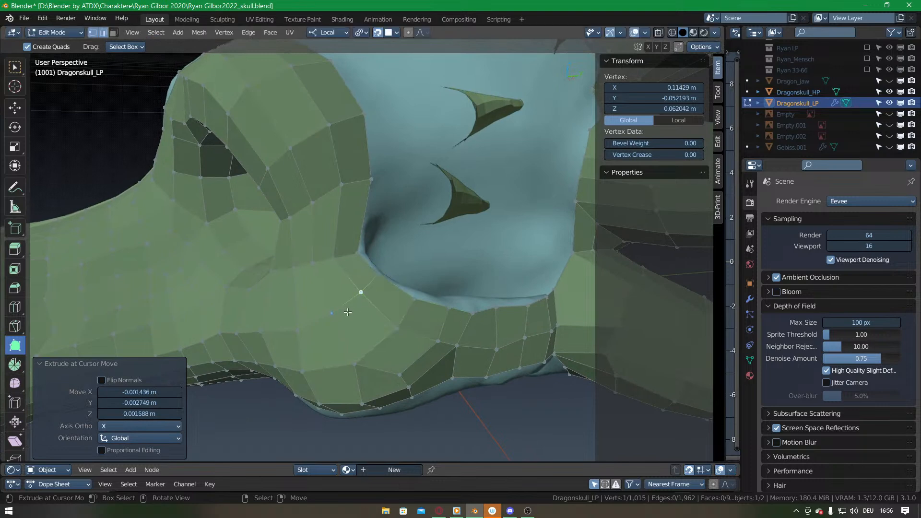
{"action": "left_click_drag", "start_coordinate": [416, 302], "coordinate": [388, 324]}
{"action": "middle_click_drag", "start_coordinate": [367, 363], "coordinate": [353, 307]}
{"action": "left_click_drag", "start_coordinate": [352, 301], "coordinate": [335, 299]}
{"action": "left_click_drag", "start_coordinate": [409, 263], "coordinate": [393, 254]}
{"action": "left_click_drag", "start_coordinate": [416, 339], "coordinate": [415, 352]}
{"action": "left_click_drag", "start_coordinate": [417, 297], "coordinate": [416, 309]}
Extrude a strip of quads from the inner cheek edge along the rim of the cavity under the cheekbone.
{"action": "middle_click_drag", "start_coordinate": [416, 308], "coordinate": [407, 273]}
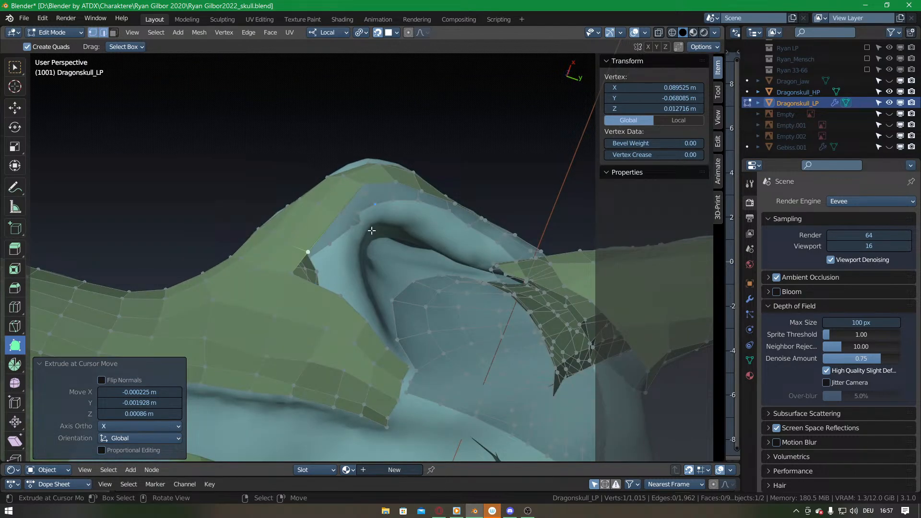
{"action": "middle_click_drag", "start_coordinate": [389, 207], "coordinate": [324, 315]}
{"action": "middle_click_drag", "start_coordinate": [352, 354], "coordinate": [368, 322]}
{"action": "scroll", "coordinate": [359, 355], "scroll_direction": "up", "scroll_amount": 1}
{"action": "left_click_drag", "start_coordinate": [382, 312], "coordinate": [357, 259]}
{"action": "middle_click_drag", "start_coordinate": [348, 265], "coordinate": [372, 273]}
{"action": "left_click_drag", "start_coordinate": [372, 273], "coordinate": [372, 233], "text": "ctrl"}
{"action": "middle_click_drag", "start_coordinate": [372, 233], "coordinate": [373, 280], "text": "shift"}
{"action": "left_click_drag", "start_coordinate": [360, 279], "coordinate": [369, 227]}
Continue the rim strip around the front bend of the cavity and adjust its end vertices.
{"action": "middle_click_drag", "start_coordinate": [369, 227], "coordinate": [371, 283], "text": "shift"}
{"action": "left_click_drag", "start_coordinate": [368, 287], "coordinate": [394, 280]}
{"action": "middle_click_drag", "start_coordinate": [391, 273], "coordinate": [369, 259]}
{"action": "key", "text": "g"}
{"action": "left_click_drag", "start_coordinate": [361, 264], "coordinate": [362, 265]}
{"action": "left_click_drag", "start_coordinate": [367, 258], "coordinate": [382, 245]}
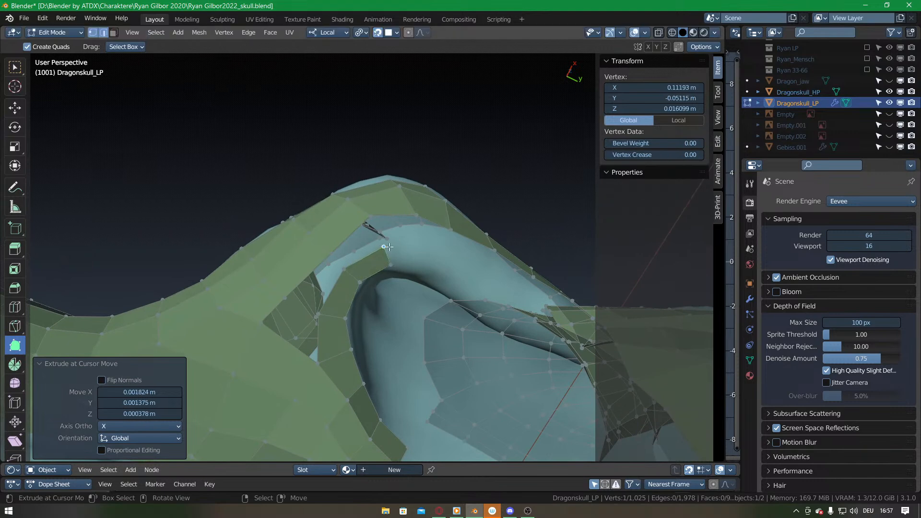
Extend the rim strip with further quads along the underside of the cheekbone back to the horn base.
{"action": "middle_click_drag", "start_coordinate": [395, 272], "coordinate": [383, 281]}
{"action": "left_click_drag", "start_coordinate": [357, 274], "coordinate": [445, 295]}
{"action": "middle_click_drag", "start_coordinate": [445, 295], "coordinate": [391, 245]}
{"action": "left_click_drag", "start_coordinate": [376, 247], "coordinate": [438, 283]}
{"action": "middle_click_drag", "start_coordinate": [428, 275], "coordinate": [375, 259]}
{"action": "left_click", "coordinate": [367, 259]}
{"action": "left_click_drag", "start_coordinate": [379, 236], "coordinate": [426, 273]}
{"action": "middle_click_drag", "start_coordinate": [426, 274], "coordinate": [395, 275]}
{"action": "left_click_drag", "start_coordinate": [395, 276], "coordinate": [445, 296]}
{"action": "middle_click_drag", "start_coordinate": [444, 296], "coordinate": [411, 275]}
{"action": "left_click_drag", "start_coordinate": [402, 272], "coordinate": [434, 291]}
Fill the front of the gap between the cheek and the rim strip with three quads.
{"action": "middle_click_drag", "start_coordinate": [434, 291], "coordinate": [285, 280]}
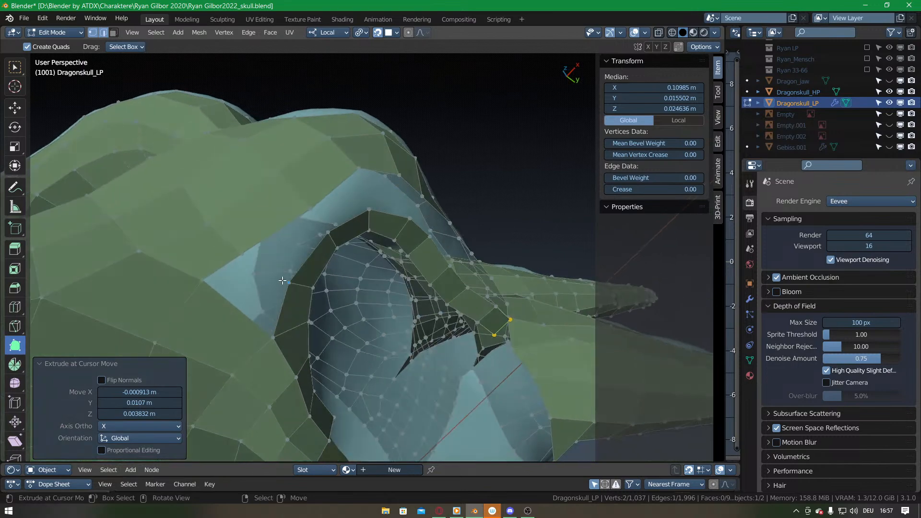
{"action": "left_click", "coordinate": [249, 318]}
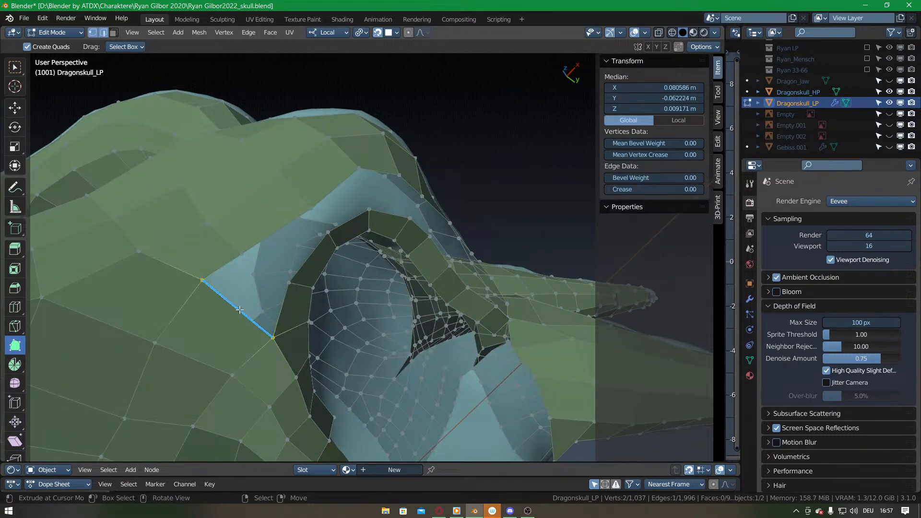
{"action": "key", "text": "f"}
{"action": "key", "text": "f"}
{"action": "key", "text": "f"}
Fill the rest of the gap along the cheekbone's underside back to the horn base and save the file.
{"action": "middle_click_drag", "start_coordinate": [327, 225], "coordinate": [365, 344]}
{"action": "key", "text": "f"}
{"action": "key", "text": "f"}
{"action": "key", "text": "f"}
{"action": "key", "text": "f"}
{"action": "key", "text": "f"}
{"action": "key", "text": "f"}
{"action": "key", "text": "ctrl+s"}
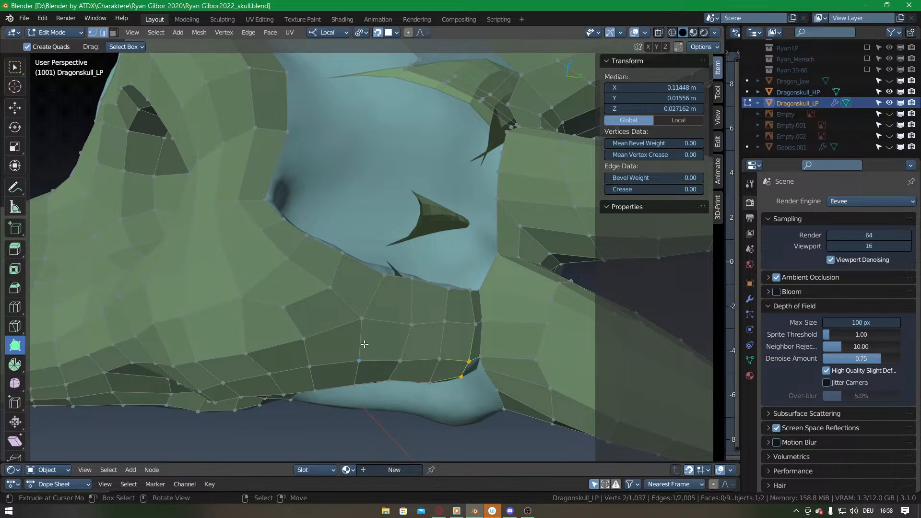
{"action": "middle_click_drag", "start_coordinate": [380, 235], "coordinate": [258, 314]}
{"action": "middle_click_drag", "start_coordinate": [289, 242], "coordinate": [300, 277], "text": "shift"}
{"action": "scroll", "coordinate": [341, 289], "scroll_direction": "down", "scroll_amount": 4}
{"action": "scroll", "coordinate": [338, 279], "scroll_direction": "up", "scroll_amount": 1}
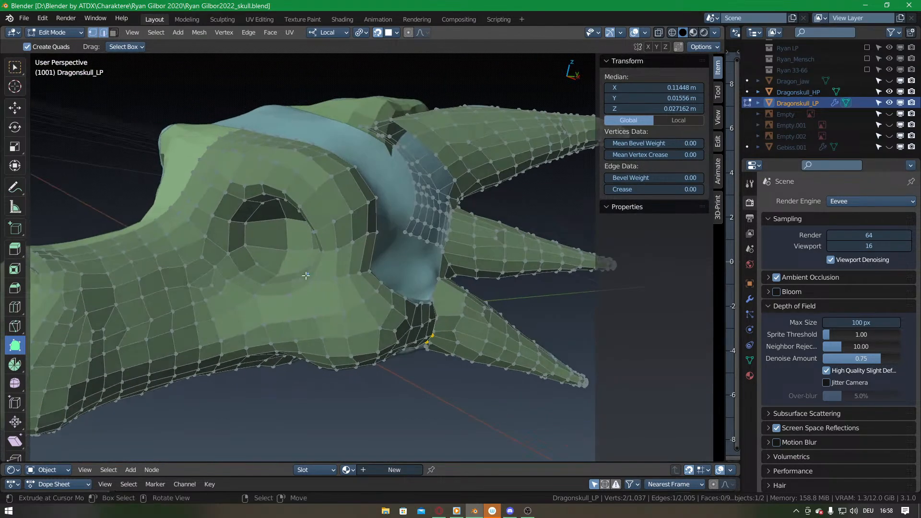
{"action": "middle_click_drag", "start_coordinate": [405, 303], "coordinate": [335, 259]}
{"action": "scroll", "coordinate": [338, 287], "scroll_direction": "up", "scroll_amount": 1}
{"action": "mouse_move", "coordinate": [334, 259]}
{"action": "left_mouse_down"}
{"action": "mouse_move", "coordinate": [342, 248]}
{"action": "mouse_move", "coordinate": [320, 254]}
{"action": "left_mouse_up"}
{"action": "key", "text": "ctrl+z"}
{"action": "key", "text": "ctrl+z"}
Nudge the vertices behind the eye socket, where the cheekbone begins, to even out the quads.
{"action": "middle_click_drag", "start_coordinate": [349, 251], "coordinate": [333, 315]}
{"action": "scroll", "coordinate": [336, 293], "scroll_direction": "up", "scroll_amount": 1}
{"action": "left_click_drag", "start_coordinate": [330, 314], "coordinate": [323, 303]}
{"action": "middle_click_drag", "start_coordinate": [322, 304], "coordinate": [327, 305]}
{"action": "left_click_drag", "start_coordinate": [320, 322], "coordinate": [317, 313]}
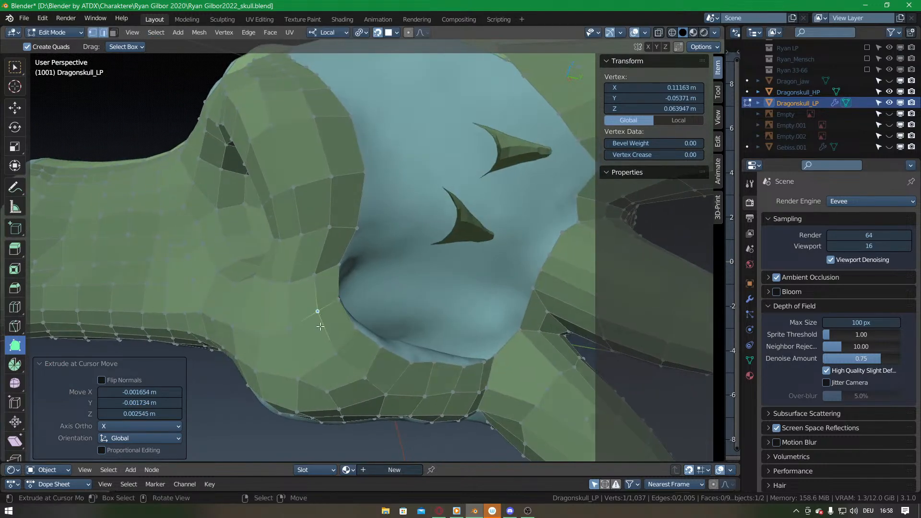
{"action": "middle_click_drag", "start_coordinate": [317, 314], "coordinate": [372, 285]}
{"action": "middle_click_drag", "start_coordinate": [370, 331], "coordinate": [341, 254], "text": "shift"}
{"action": "scroll", "coordinate": [394, 235], "scroll_direction": "down", "scroll_amount": 2}
{"action": "middle_click_drag", "start_coordinate": [393, 235], "coordinate": [358, 290]}
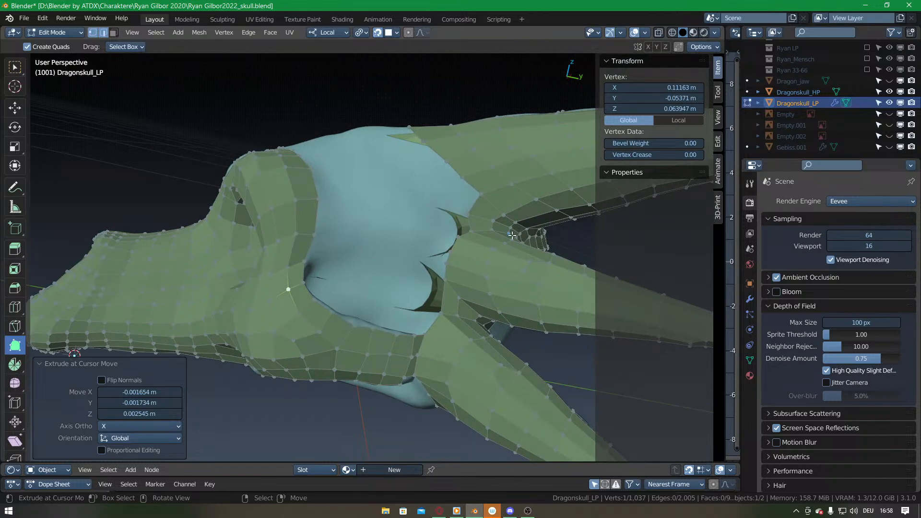
{"action": "middle_click_drag", "start_coordinate": [383, 341], "coordinate": [370, 377]}
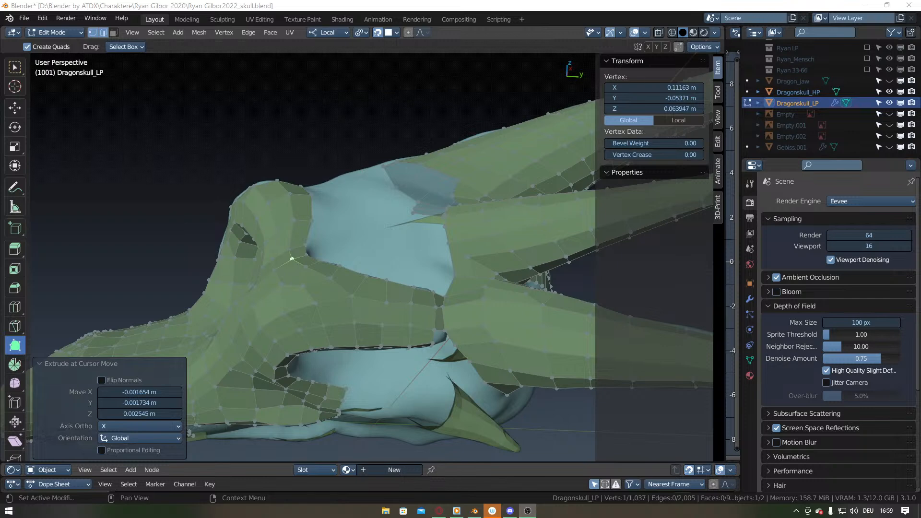
{"action": "left_click", "coordinate": [549, 21]}
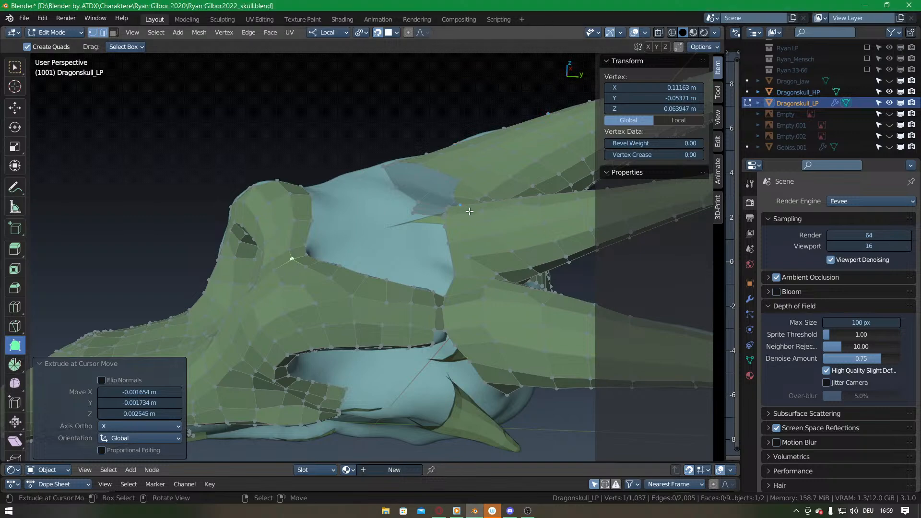
Extrude quads from the upper cheekbone edge over onto its inner side and adjust the end vertices.
{"action": "middle_click_drag", "start_coordinate": [321, 184], "coordinate": [371, 343]}
{"action": "scroll", "coordinate": [364, 347], "scroll_direction": "up", "scroll_amount": 2}
{"action": "scroll", "coordinate": [369, 378], "scroll_direction": "up", "scroll_amount": 4}
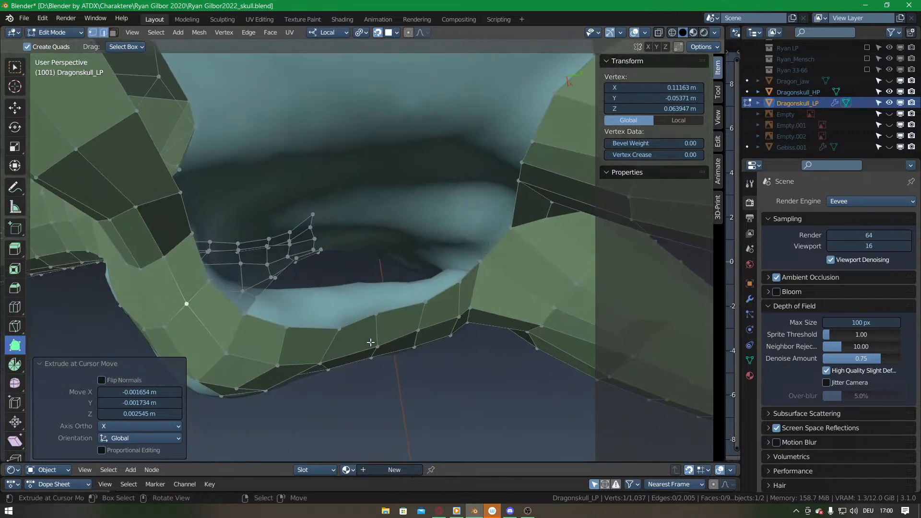
{"action": "mouse_move", "coordinate": [363, 261]}
{"action": "middle_mouse_down"}
{"action": "mouse_move", "coordinate": [360, 278]}
{"action": "mouse_move", "coordinate": [352, 274]}
{"action": "middle_mouse_up"}
{"action": "left_click_drag", "start_coordinate": [351, 280], "coordinate": [346, 263]}
{"action": "left_click_drag", "start_coordinate": [334, 303], "coordinate": [330, 291]}
{"action": "middle_click_drag", "start_coordinate": [340, 264], "coordinate": [347, 283]}
{"action": "left_click_drag", "start_coordinate": [348, 283], "coordinate": [345, 265]}
{"action": "middle_click_drag", "start_coordinate": [345, 265], "coordinate": [360, 178]}
{"action": "left_click_drag", "start_coordinate": [350, 150], "coordinate": [329, 182]}
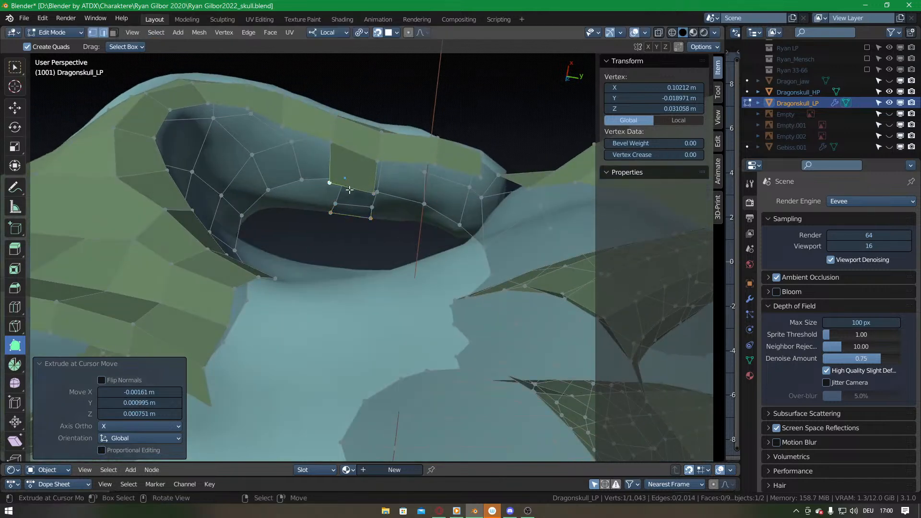
Extrude one more quad across the cheekbone's inner side and fill the face that joins the two strips.
{"action": "right_click", "coordinate": [355, 189]}
{"action": "key", "text": "e"}
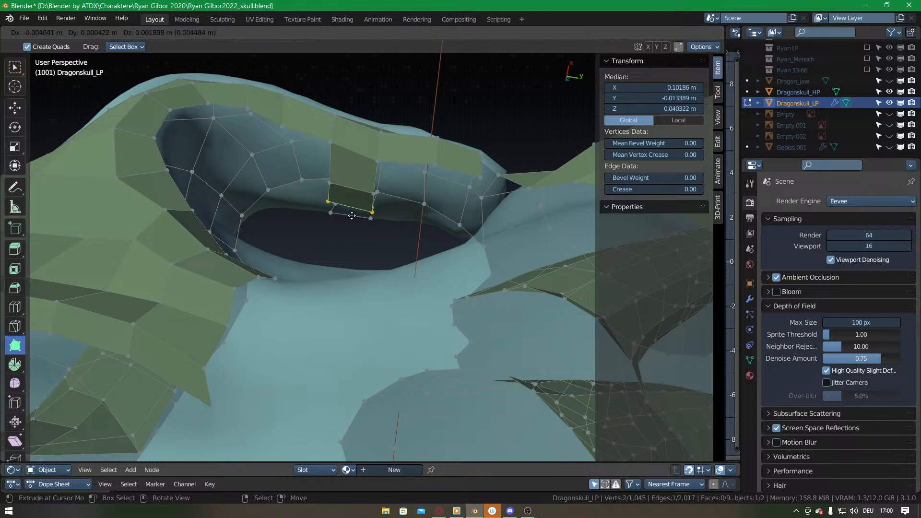
{"action": "left_click", "coordinate": [354, 226]}
{"action": "middle_click_drag", "start_coordinate": [355, 226], "coordinate": [351, 257]}
{"action": "right_click", "coordinate": [365, 217], "text": "shift"}
{"action": "key", "text": "f"}
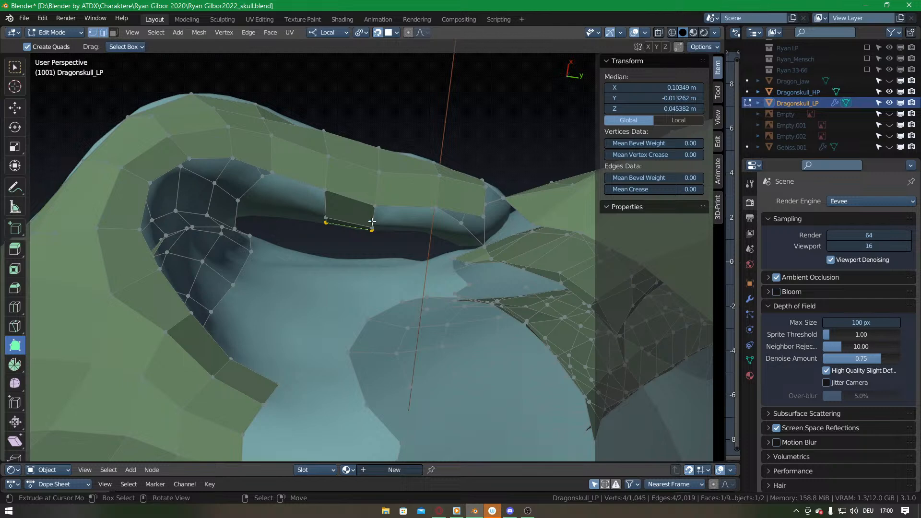
Add quads beside the joining strip on the cheekbone's inner side, working towards the horn base.
{"action": "middle_click_drag", "start_coordinate": [373, 221], "coordinate": [435, 262]}
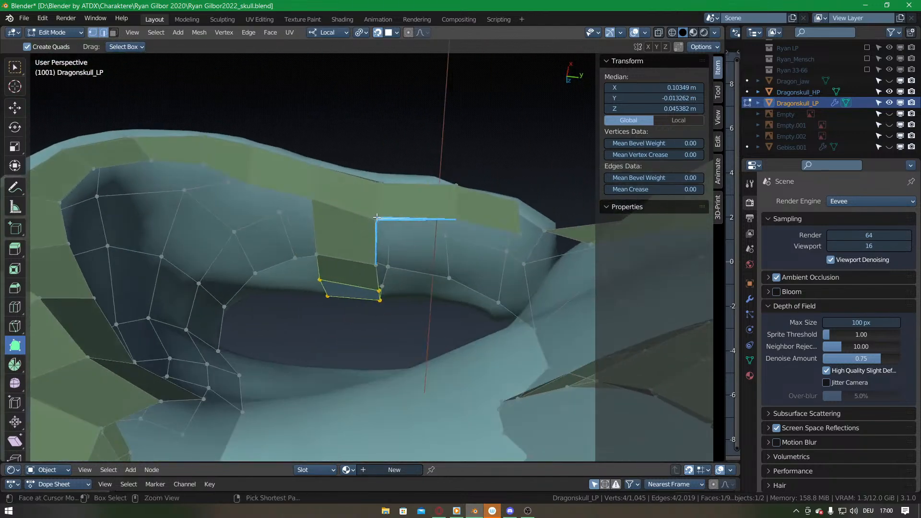
{"action": "left_click", "coordinate": [436, 265], "text": "ctrl"}
{"action": "left_click_drag", "start_coordinate": [460, 235], "coordinate": [508, 282], "text": "ctrl"}
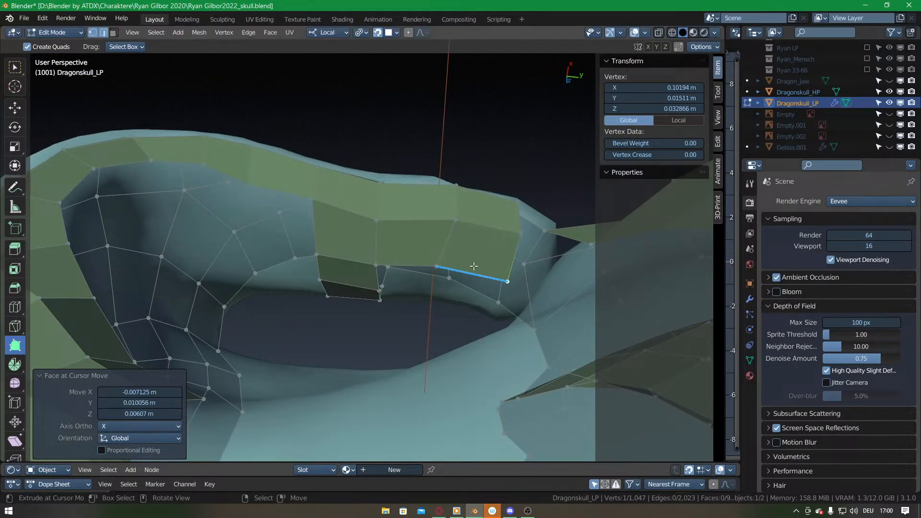
{"action": "middle_click_drag", "start_coordinate": [488, 270], "coordinate": [448, 254]}
{"action": "left_click_drag", "start_coordinate": [440, 250], "coordinate": [512, 290], "text": "ctrl"}
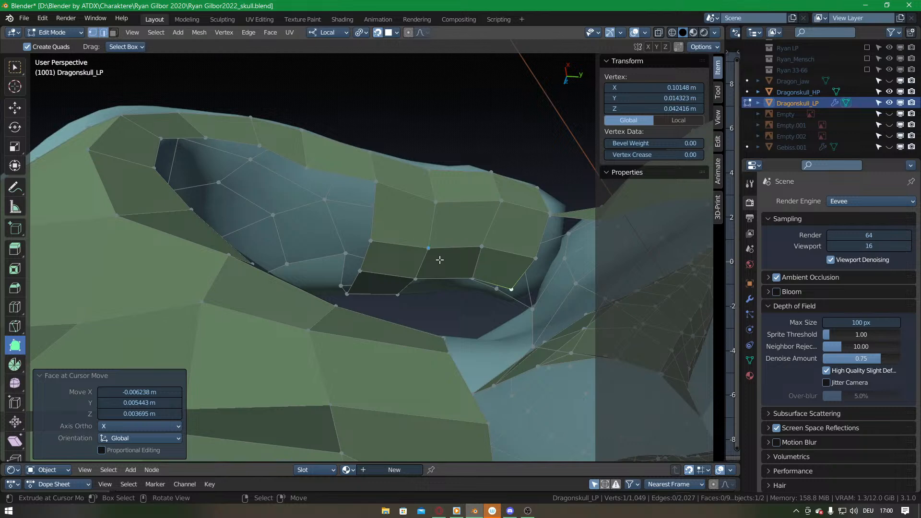
Complete the remaining rows on the cheekbone's inner side up to the horn and fill the last faces there.
{"action": "middle_click_drag", "start_coordinate": [440, 259], "coordinate": [414, 283]}
{"action": "left_click", "coordinate": [445, 292], "text": "ctrl"}
{"action": "left_click_drag", "start_coordinate": [454, 291], "coordinate": [499, 304], "text": "ctrl"}
{"action": "middle_click_drag", "start_coordinate": [433, 168], "coordinate": [350, 265]}
{"action": "left_click_drag", "start_coordinate": [371, 270], "coordinate": [440, 314], "text": "ctrl"}
{"action": "right_click", "coordinate": [337, 280]}
{"action": "key", "text": "f"}
{"action": "key", "text": "f"}
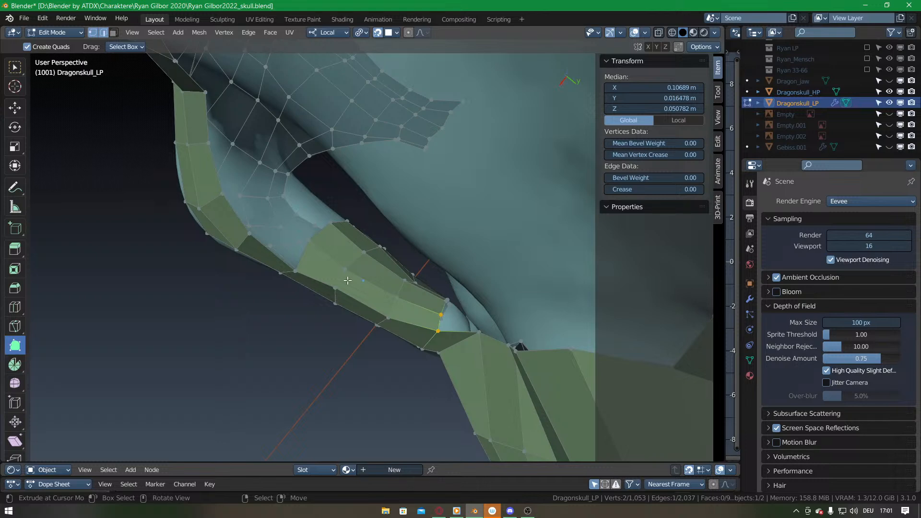
Build quads from the joining strip forward along the cheekbone's inner side and adjust the end vertex.
{"action": "middle_click_drag", "start_coordinate": [301, 257], "coordinate": [406, 252], "text": "shift"}
{"action": "scroll", "coordinate": [387, 240], "scroll_direction": "down", "scroll_amount": 3}
{"action": "middle_click_drag", "start_coordinate": [398, 299], "coordinate": [414, 324]}
{"action": "scroll", "coordinate": [393, 301], "scroll_direction": "up", "scroll_amount": 2}
{"action": "middle_click_drag", "start_coordinate": [386, 283], "coordinate": [377, 311]}
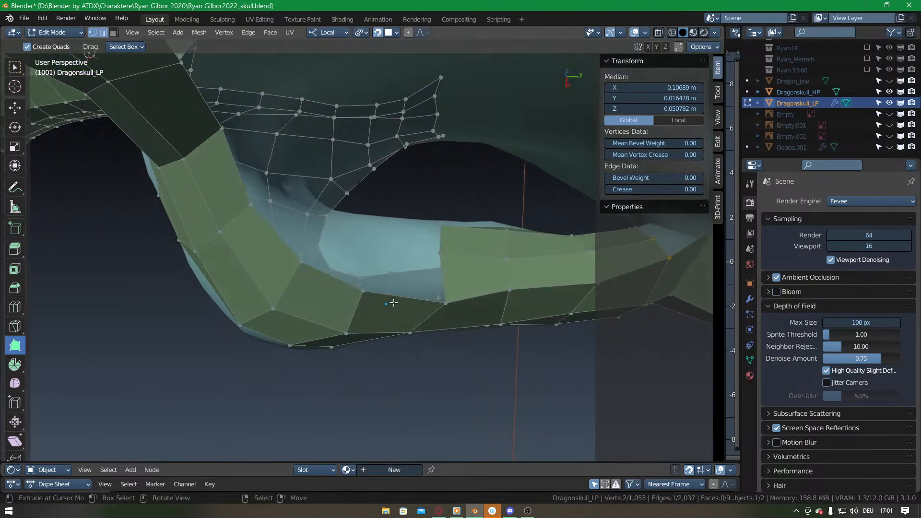
{"action": "left_click_drag", "start_coordinate": [436, 294], "coordinate": [376, 247], "text": "ctrl"}
{"action": "middle_click_drag", "start_coordinate": [376, 247], "coordinate": [399, 254]}
{"action": "left_click", "coordinate": [362, 283], "text": "ctrl"}
{"action": "middle_click_drag", "start_coordinate": [362, 283], "coordinate": [301, 307]}
{"action": "left_click", "coordinate": [331, 290], "text": "ctrl"}
{"action": "left_click_drag", "start_coordinate": [315, 268], "coordinate": [318, 270]}
Continue the inner cheekbone rows forward with further quads up to the front corner of the opening.
{"action": "middle_click_drag", "start_coordinate": [364, 300], "coordinate": [423, 315]}
{"action": "left_click_drag", "start_coordinate": [445, 320], "coordinate": [377, 277], "text": "ctrl"}
{"action": "middle_click_drag", "start_coordinate": [398, 283], "coordinate": [410, 303]}
{"action": "left_click_drag", "start_coordinate": [360, 284], "coordinate": [337, 256], "text": "ctrl"}
{"action": "middle_click_drag", "start_coordinate": [418, 291], "coordinate": [434, 288]}
{"action": "left_click_drag", "start_coordinate": [469, 296], "coordinate": [376, 258], "text": "ctrl"}
{"action": "middle_click_drag", "start_coordinate": [377, 259], "coordinate": [403, 264]}
{"action": "left_click_drag", "start_coordinate": [370, 255], "coordinate": [341, 247], "text": "ctrl"}
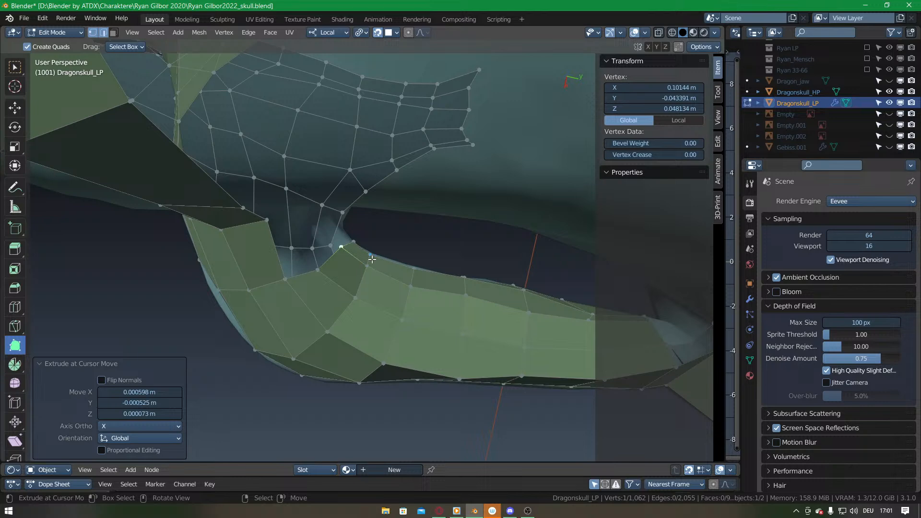
Fill the first quads of the remaining gap between the inner cheekbone rows and the lower rim strip.
{"action": "middle_click_drag", "start_coordinate": [441, 372], "coordinate": [380, 287]}
{"action": "scroll", "coordinate": [466, 383], "scroll_direction": "up", "scroll_amount": 3}
{"action": "middle_click_drag", "start_coordinate": [413, 339], "coordinate": [424, 229]}
{"action": "scroll", "coordinate": [403, 283], "scroll_direction": "down", "scroll_amount": 2}
{"action": "left_click_drag", "start_coordinate": [442, 237], "coordinate": [414, 277]}
{"action": "left_click", "coordinate": [392, 233], "text": "ctrl"}
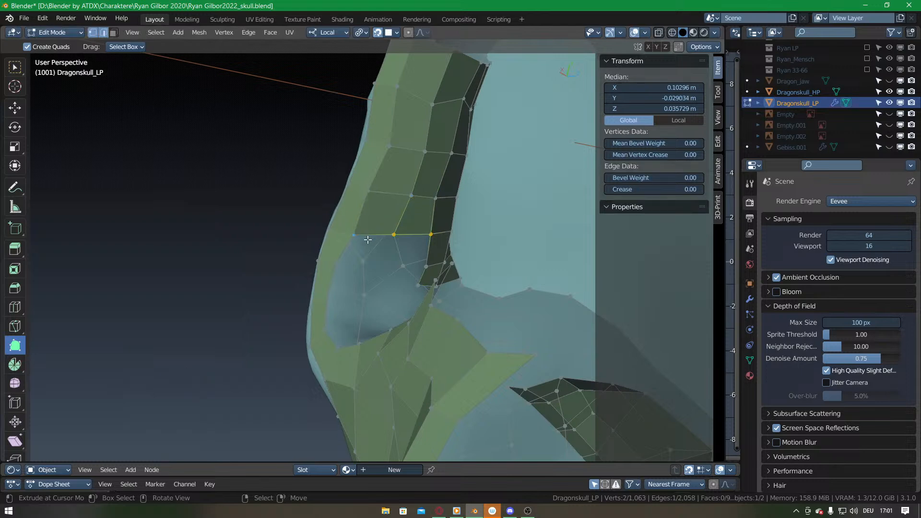
{"action": "left_click", "coordinate": [383, 261], "text": "ctrl"}
{"action": "right_click", "coordinate": [410, 232]}
{"action": "key", "text": "f"}
Add the next row of quads in that gap towards the front bend of the cavity.
{"action": "middle_click_drag", "start_coordinate": [383, 252], "coordinate": [403, 247]}
{"action": "left_click", "coordinate": [394, 259]}
{"action": "middle_click_drag", "start_coordinate": [344, 285], "coordinate": [354, 283]}
{"action": "left_click_drag", "start_coordinate": [354, 283], "coordinate": [391, 296], "text": "ctrl"}
{"action": "right_click", "coordinate": [422, 287], "text": "shift"}
{"action": "key", "text": "f"}
{"action": "key", "text": "f"}
Reposition the vertices of the new quads on the cheekbone's inner side to even out their spacing.
{"action": "middle_click_drag", "start_coordinate": [395, 272], "coordinate": [373, 281]}
{"action": "left_click_drag", "start_coordinate": [384, 298], "coordinate": [392, 251]}
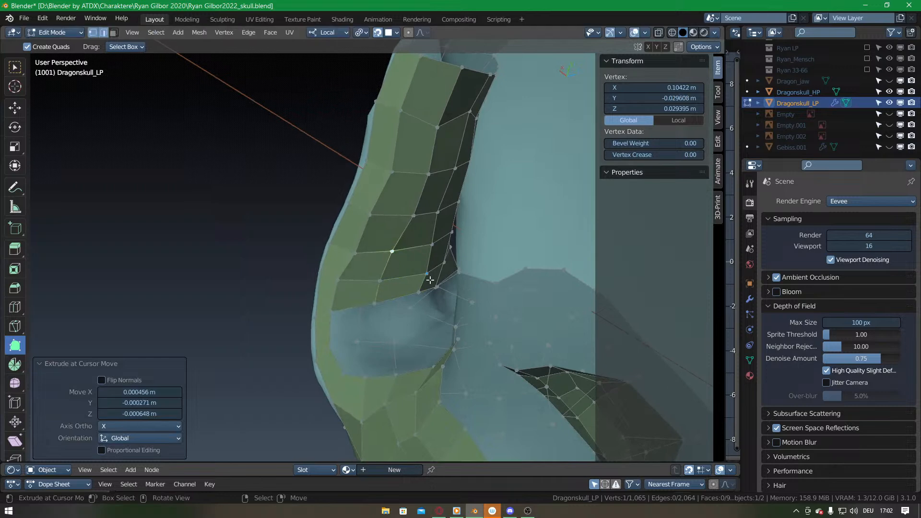
{"action": "mouse_move", "coordinate": [418, 291]}
{"action": "left_mouse_down"}
{"action": "mouse_move", "coordinate": [411, 298]}
{"action": "mouse_move", "coordinate": [416, 276]}
{"action": "left_mouse_up"}
{"action": "left_click_drag", "start_coordinate": [432, 245], "coordinate": [426, 244]}
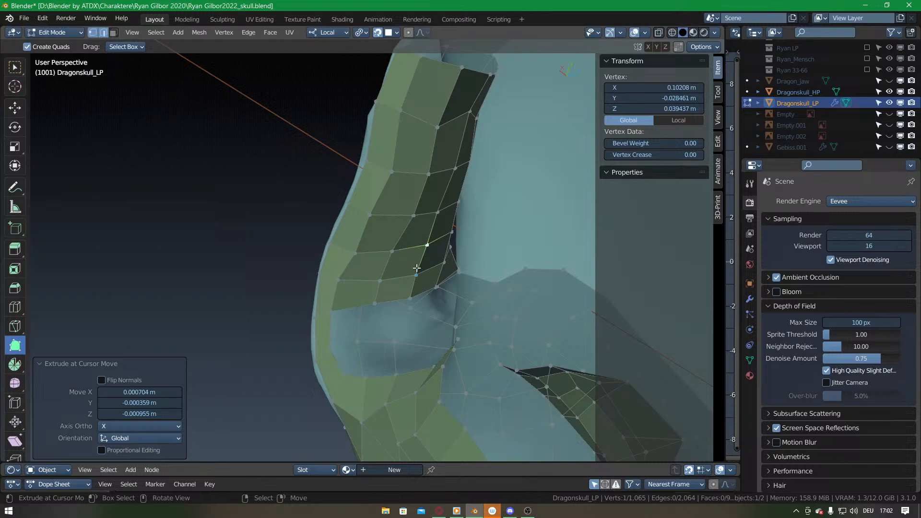
{"action": "middle_click_drag", "start_coordinate": [425, 230], "coordinate": [418, 189]}
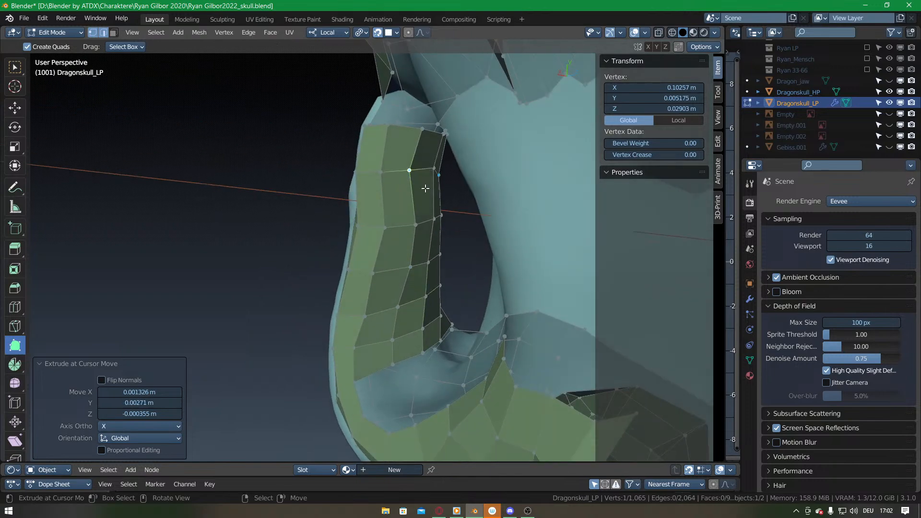
{"action": "left_click_drag", "start_coordinate": [418, 225], "coordinate": [379, 227]}
Extend the quads on the cheekbone's inner side around the front bend and undo the last vertex move.
{"action": "middle_click_drag", "start_coordinate": [398, 282], "coordinate": [367, 215]}
{"action": "middle_click_drag", "start_coordinate": [369, 257], "coordinate": [380, 238]}
{"action": "left_click_drag", "start_coordinate": [377, 234], "coordinate": [392, 235], "text": "ctrl"}
{"action": "middle_click_drag", "start_coordinate": [394, 235], "coordinate": [388, 291]}
{"action": "left_click_drag", "start_coordinate": [388, 291], "coordinate": [402, 321], "text": "ctrl"}
{"action": "middle_click_drag", "start_coordinate": [402, 321], "coordinate": [391, 324]}
{"action": "mouse_move", "coordinate": [404, 327]}
{"action": "left_mouse_down"}
{"action": "mouse_move", "coordinate": [404, 319]}
{"action": "mouse_move", "coordinate": [409, 339]}
{"action": "left_mouse_up"}
{"action": "mouse_move", "coordinate": [409, 339]}
{"action": "middle_mouse_down"}
{"action": "mouse_move", "coordinate": [424, 347]}
{"action": "mouse_move", "coordinate": [415, 325]}
{"action": "middle_mouse_up"}
{"action": "left_click_drag", "start_coordinate": [416, 325], "coordinate": [385, 345]}
{"action": "key", "text": "ctrl+z"}
Fill the quad closing the gap at the front bend and adjust its inner corner vertex.
{"action": "right_click", "coordinate": [360, 343]}
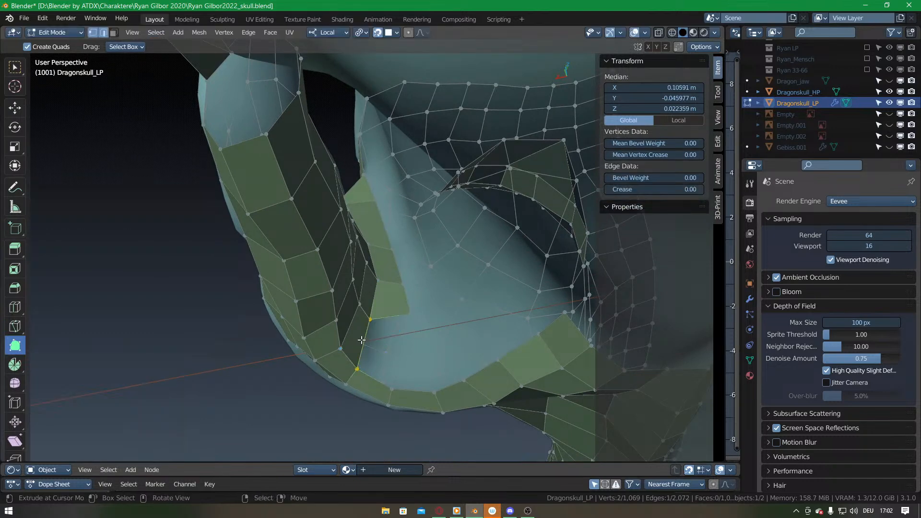
{"action": "key", "text": "f"}
{"action": "left_click_drag", "start_coordinate": [406, 317], "coordinate": [399, 326]}
{"action": "middle_click_drag", "start_coordinate": [367, 319], "coordinate": [388, 306]}
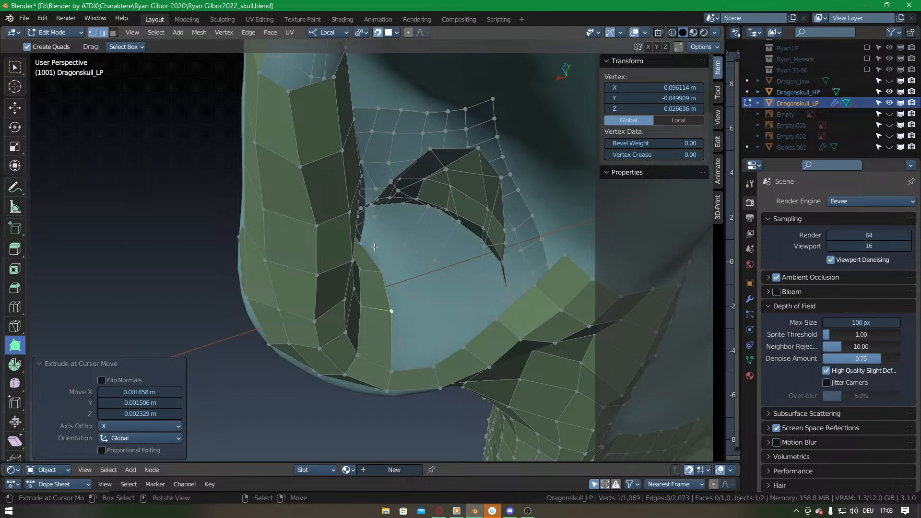
{"action": "middle_click_drag", "start_coordinate": [426, 214], "coordinate": [356, 302]}
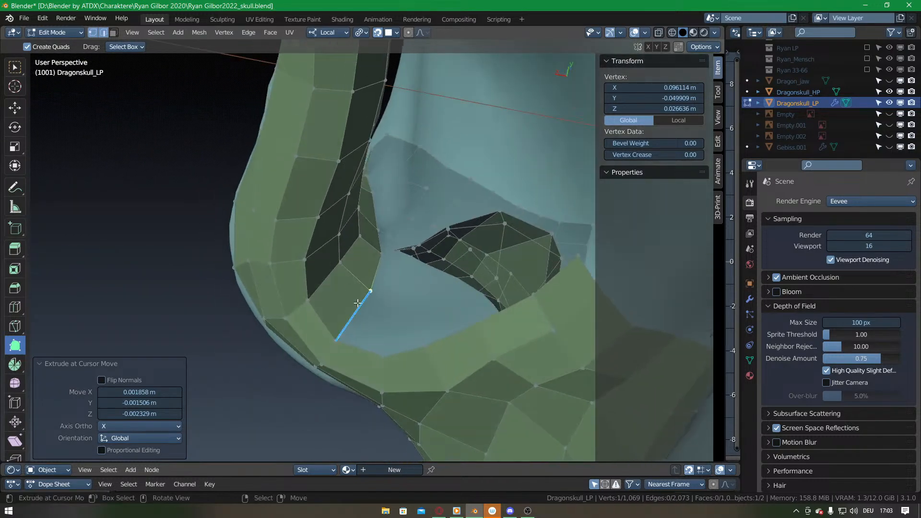
{"action": "right_click", "coordinate": [359, 300], "text": "ctrl"}
{"action": "key", "text": "g"}
{"action": "left_click_drag", "start_coordinate": [351, 299], "coordinate": [397, 336]}
{"action": "key", "text": "ctrl+z"}
Add quads from the front bend inward along the back wall behind the eye socket and adjust a vertex.
{"action": "left_click_drag", "start_coordinate": [339, 342], "coordinate": [398, 319], "text": "ctrl"}
{"action": "middle_click_drag", "start_coordinate": [369, 315], "coordinate": [365, 344]}
{"action": "left_click_drag", "start_coordinate": [362, 357], "coordinate": [374, 320]}
{"action": "middle_click_drag", "start_coordinate": [373, 319], "coordinate": [340, 317]}
{"action": "left_click_drag", "start_coordinate": [338, 318], "coordinate": [368, 279], "text": "ctrl"}
{"action": "left_click_drag", "start_coordinate": [335, 275], "coordinate": [367, 255], "text": "ctrl"}
Add a strip of quads from the front bend upward along the inner front wall toward the brow.
{"action": "middle_click_drag", "start_coordinate": [363, 259], "coordinate": [381, 348]}
{"action": "left_click_drag", "start_coordinate": [388, 344], "coordinate": [378, 254], "text": "ctrl"}
{"action": "middle_click_drag", "start_coordinate": [363, 257], "coordinate": [377, 320], "text": "shift"}
{"action": "left_click_drag", "start_coordinate": [376, 320], "coordinate": [359, 226], "text": "ctrl"}
{"action": "middle_click_drag", "start_coordinate": [360, 226], "coordinate": [406, 251]}
{"action": "left_click_drag", "start_coordinate": [406, 251], "coordinate": [383, 233], "text": "ctrl"}
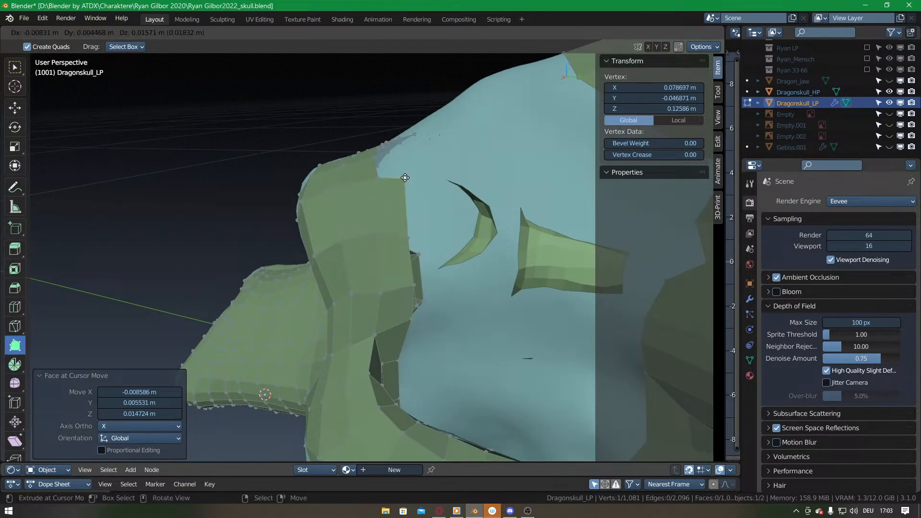
{"action": "left_click", "coordinate": [376, 216], "text": "ctrl"}
{"action": "middle_click_drag", "start_coordinate": [376, 216], "coordinate": [406, 266]}
Reposition the vertices of the new front wall strip beside the brow to follow the sculpt.
{"action": "left_click_drag", "start_coordinate": [366, 239], "coordinate": [362, 252]}
{"action": "left_click_drag", "start_coordinate": [410, 236], "coordinate": [438, 194]}
{"action": "middle_click_drag", "start_coordinate": [403, 244], "coordinate": [392, 276]}
{"action": "left_click_drag", "start_coordinate": [406, 253], "coordinate": [404, 258]}
{"action": "left_click_drag", "start_coordinate": [443, 258], "coordinate": [442, 263]}
Add more quads to continue the front wall strip behind the eye socket.
{"action": "middle_click_drag", "start_coordinate": [442, 263], "coordinate": [382, 302]}
{"action": "left_click_drag", "start_coordinate": [392, 272], "coordinate": [403, 269], "text": "ctrl"}
{"action": "left_click_drag", "start_coordinate": [385, 247], "coordinate": [405, 236], "text": "ctrl"}
{"action": "left_click_drag", "start_coordinate": [361, 267], "coordinate": [402, 281]}
{"action": "left_click_drag", "start_coordinate": [403, 197], "coordinate": [401, 201], "text": "ctrl"}
Even out the vertex spacing of the added quads along the wall behind the eye socket.
{"action": "left_click_drag", "start_coordinate": [332, 268], "coordinate": [331, 277]}
{"action": "middle_click_drag", "start_coordinate": [331, 276], "coordinate": [368, 325]}
{"action": "left_click_drag", "start_coordinate": [340, 325], "coordinate": [394, 234]}
{"action": "left_click_drag", "start_coordinate": [342, 268], "coordinate": [350, 266]}
{"action": "middle_click_drag", "start_coordinate": [358, 339], "coordinate": [359, 293]}
{"action": "left_click_drag", "start_coordinate": [340, 260], "coordinate": [348, 261]}
{"action": "left_click_drag", "start_coordinate": [338, 303], "coordinate": [346, 299]}
{"action": "middle_click_drag", "start_coordinate": [345, 326], "coordinate": [399, 354]}
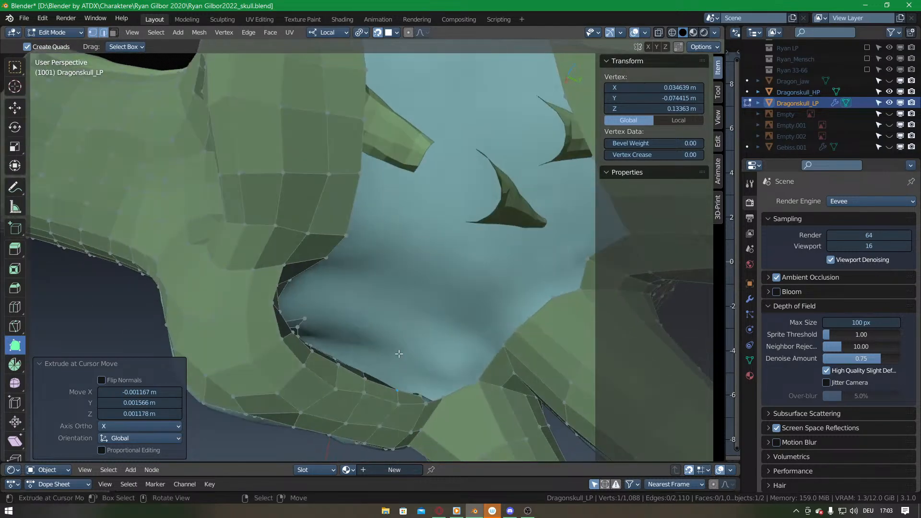
Adjust the inner edge vertices of the quads around the front bend below the eye socket.
{"action": "middle_click_drag", "start_coordinate": [397, 298], "coordinate": [345, 320]}
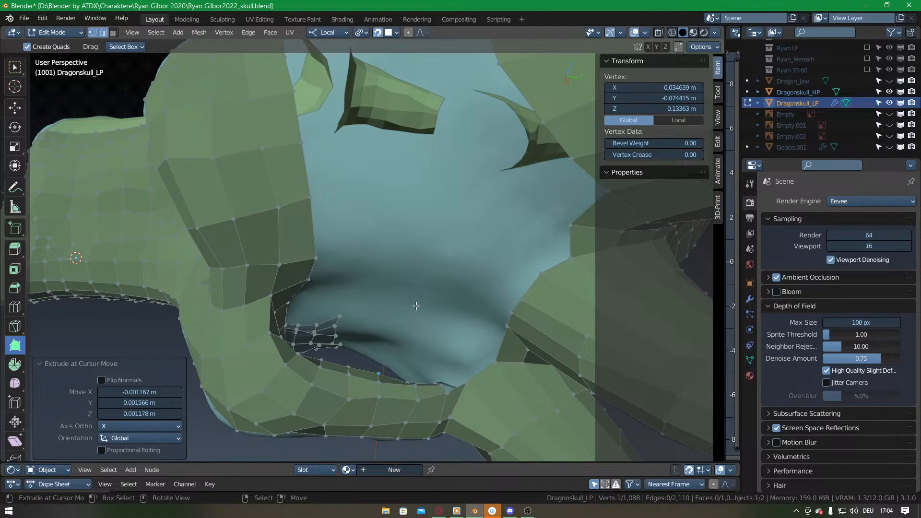
{"action": "middle_click_drag", "start_coordinate": [393, 333], "coordinate": [369, 231]}
{"action": "middle_click_drag", "start_coordinate": [358, 230], "coordinate": [464, 261]}
{"action": "left_click_drag", "start_coordinate": [458, 279], "coordinate": [441, 286]}
{"action": "left_click_drag", "start_coordinate": [310, 285], "coordinate": [290, 291]}
{"action": "middle_click_drag", "start_coordinate": [290, 291], "coordinate": [336, 372]}
{"action": "middle_click_drag", "start_coordinate": [408, 388], "coordinate": [353, 301], "text": "shift"}
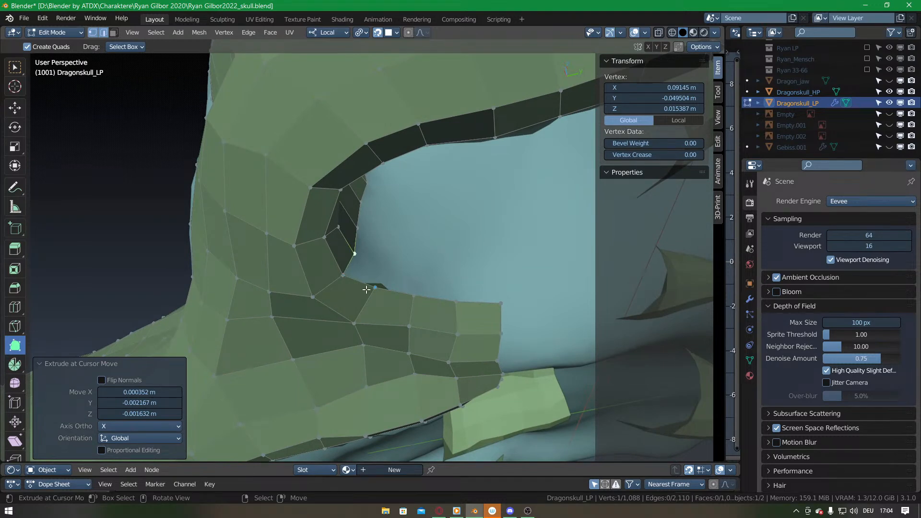
Add quads around the cheekbone's rear inner corner where it meets the back of the skull.
{"action": "middle_click_drag", "start_coordinate": [448, 279], "coordinate": [427, 343]}
{"action": "scroll", "coordinate": [427, 342], "scroll_direction": "up", "scroll_amount": 4}
{"action": "scroll", "coordinate": [428, 342], "scroll_direction": "up", "scroll_amount": 3}
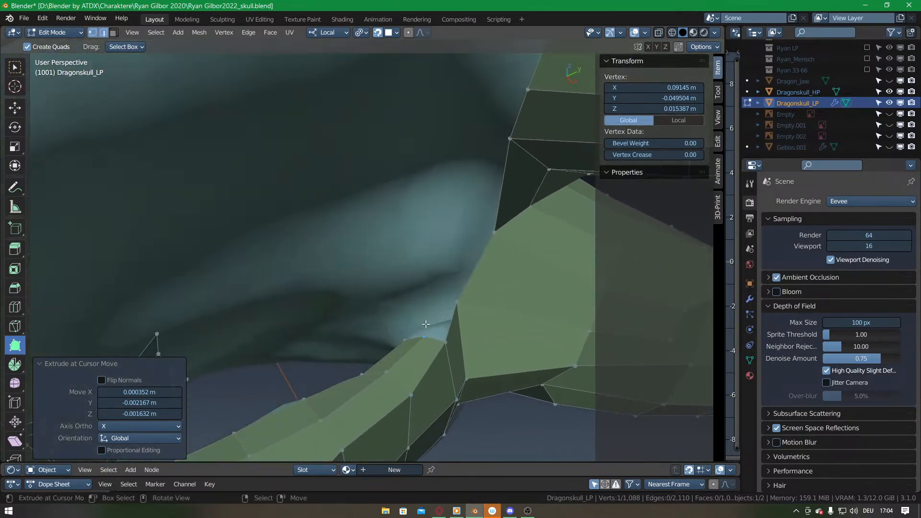
{"action": "left_click_drag", "start_coordinate": [447, 338], "coordinate": [427, 301], "text": "ctrl"}
{"action": "middle_click_drag", "start_coordinate": [427, 301], "coordinate": [451, 297]}
{"action": "left_click_drag", "start_coordinate": [448, 325], "coordinate": [407, 327], "text": "ctrl"}
{"action": "middle_click_drag", "start_coordinate": [408, 327], "coordinate": [470, 187]}
{"action": "left_click_drag", "start_coordinate": [471, 188], "coordinate": [456, 206], "text": "ctrl"}
{"action": "middle_click_drag", "start_coordinate": [456, 206], "coordinate": [458, 170]}
{"action": "left_click_drag", "start_coordinate": [459, 170], "coordinate": [482, 200], "text": "ctrl"}
{"action": "middle_click_drag", "start_coordinate": [482, 201], "coordinate": [386, 197]}
{"action": "left_click_drag", "start_coordinate": [386, 196], "coordinate": [427, 191], "text": "ctrl"}
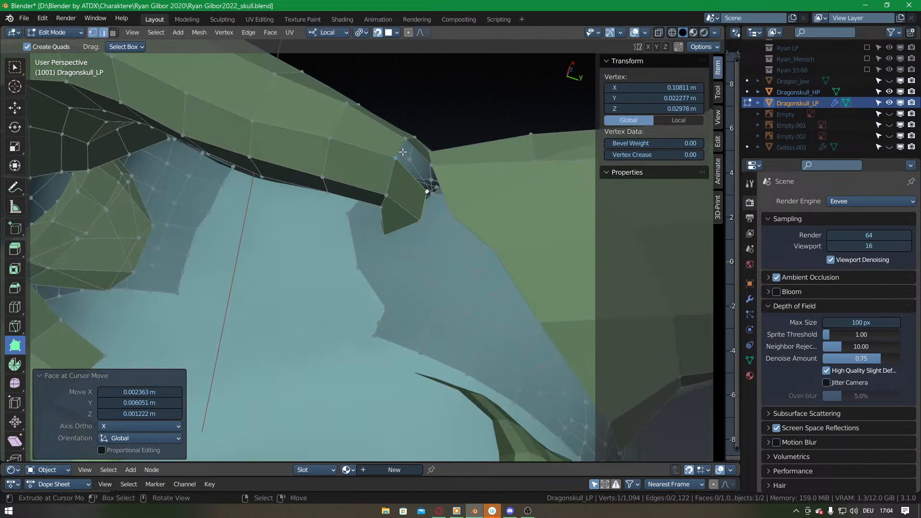
Close the gap at the cheekbone's rear inner corner and adjust the vertices around it.
{"action": "middle_click_drag", "start_coordinate": [403, 153], "coordinate": [432, 223]}
{"action": "left_click_drag", "start_coordinate": [431, 230], "coordinate": [431, 235]}
{"action": "middle_click_drag", "start_coordinate": [430, 235], "coordinate": [394, 226]}
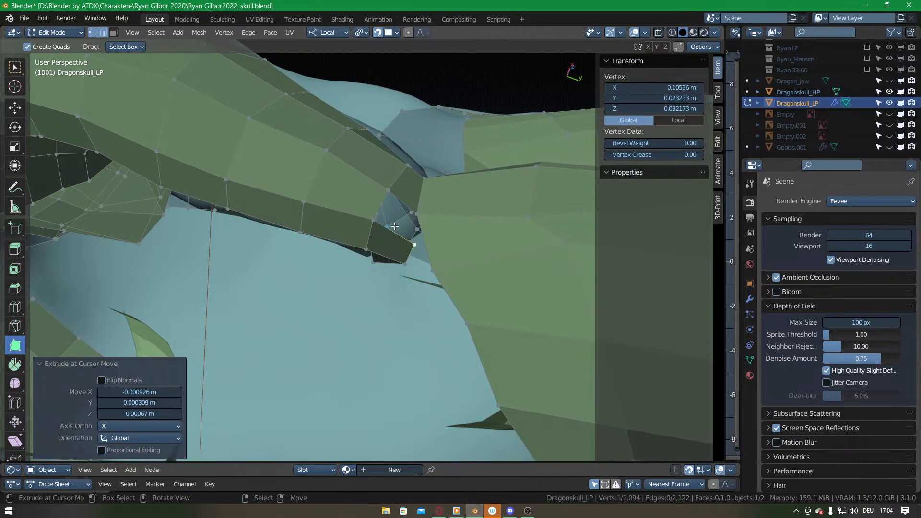
{"action": "left_click", "coordinate": [379, 201]}
{"action": "middle_click_drag", "start_coordinate": [373, 209], "coordinate": [438, 191]}
{"action": "left_click", "coordinate": [443, 209]}
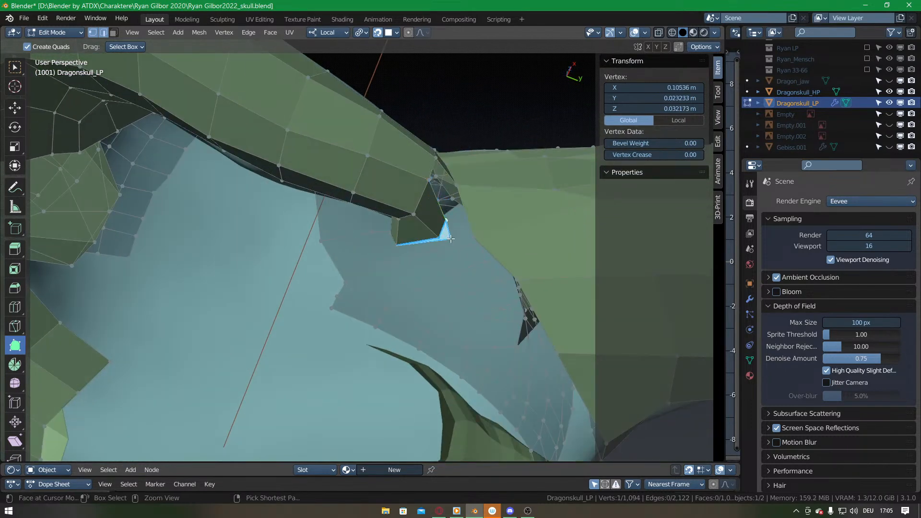
{"action": "middle_click_drag", "start_coordinate": [450, 228], "coordinate": [391, 228]}
{"action": "left_click", "coordinate": [391, 228]}
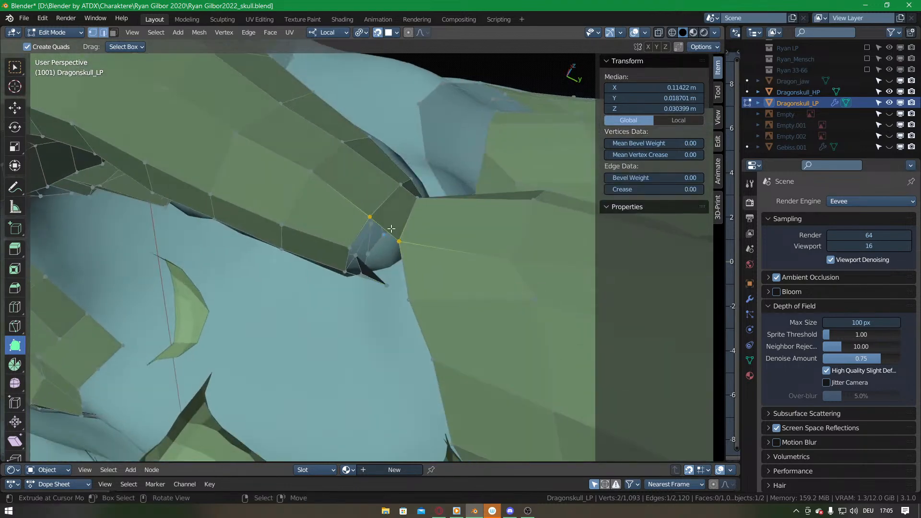
{"action": "middle_click_drag", "start_coordinate": [384, 260], "coordinate": [448, 182]}
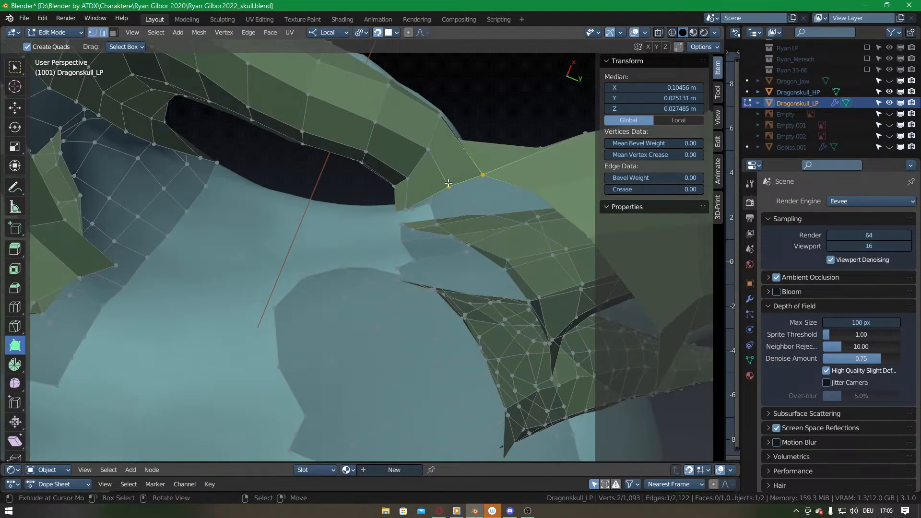
{"action": "left_click_drag", "start_coordinate": [448, 183], "coordinate": [451, 192]}
Extend a strip of quads from the rear corner forward along the lower part of the skull's side wall.
{"action": "middle_click_drag", "start_coordinate": [442, 189], "coordinate": [454, 336]}
{"action": "left_click_drag", "start_coordinate": [430, 326], "coordinate": [426, 288], "text": "ctrl"}
{"action": "middle_click_drag", "start_coordinate": [426, 288], "coordinate": [442, 334]}
{"action": "left_click_drag", "start_coordinate": [451, 326], "coordinate": [390, 321], "text": "ctrl"}
{"action": "middle_click_drag", "start_coordinate": [390, 321], "coordinate": [422, 311], "text": "shift"}
{"action": "left_click_drag", "start_coordinate": [428, 325], "coordinate": [343, 313]}
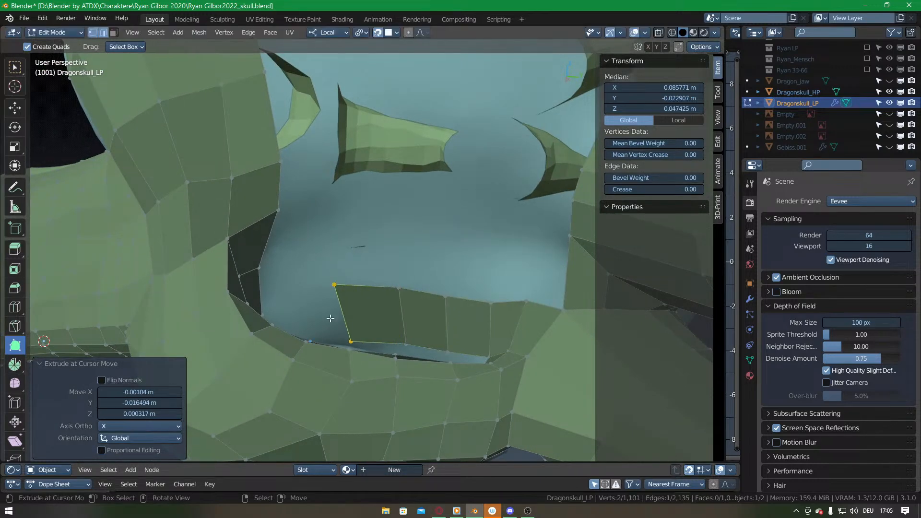
Adjust the strip's front vertices and fill the face connecting it to the front wall behind the eye socket.
{"action": "middle_click_drag", "start_coordinate": [367, 317], "coordinate": [378, 349]}
{"action": "left_click_drag", "start_coordinate": [378, 349], "coordinate": [374, 334]}
{"action": "left_click_drag", "start_coordinate": [357, 301], "coordinate": [319, 297]}
{"action": "right_click", "coordinate": [297, 297], "text": "shift"}
{"action": "key", "text": "f"}
Reposition upper and lower edge vertices of the connected strip to smooth its shape.
{"action": "middle_click_drag", "start_coordinate": [335, 311], "coordinate": [380, 287]}
{"action": "left_click_drag", "start_coordinate": [388, 279], "coordinate": [390, 275]}
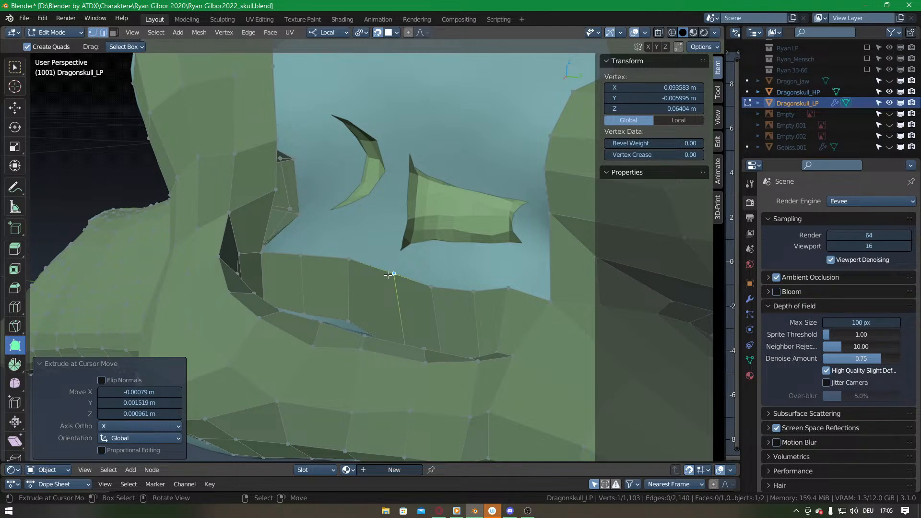
{"action": "middle_click_drag", "start_coordinate": [395, 278], "coordinate": [443, 367]}
{"action": "left_click_drag", "start_coordinate": [415, 373], "coordinate": [412, 365]}
{"action": "middle_click_drag", "start_coordinate": [448, 366], "coordinate": [446, 287]}
{"action": "middle_click_drag", "start_coordinate": [416, 321], "coordinate": [416, 351]}
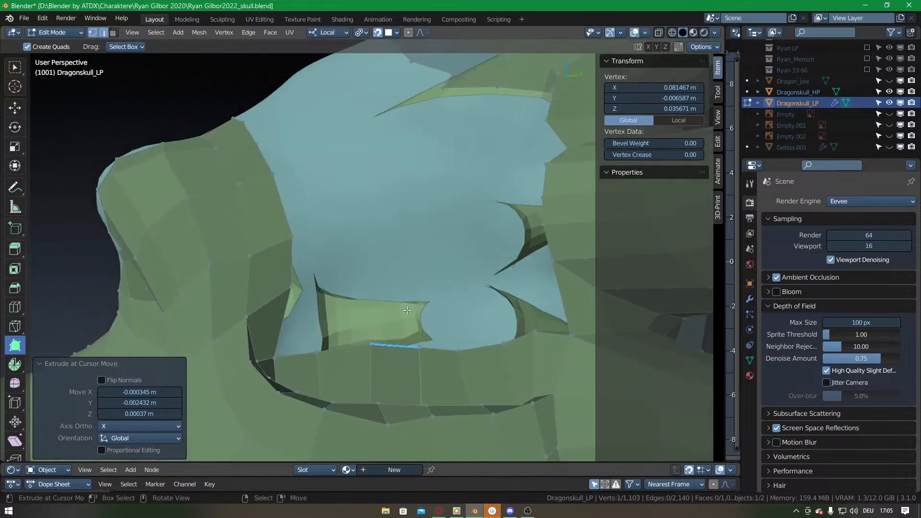
Add a row of quads above the strip from front to rear and fill the rear quad closing it.
{"action": "left_click_drag", "start_coordinate": [283, 338], "coordinate": [327, 276], "text": "ctrl"}
{"action": "left_click_drag", "start_coordinate": [318, 338], "coordinate": [484, 274], "text": "ctrl"}
{"action": "left_click_drag", "start_coordinate": [494, 331], "coordinate": [514, 269], "text": "ctrl"}
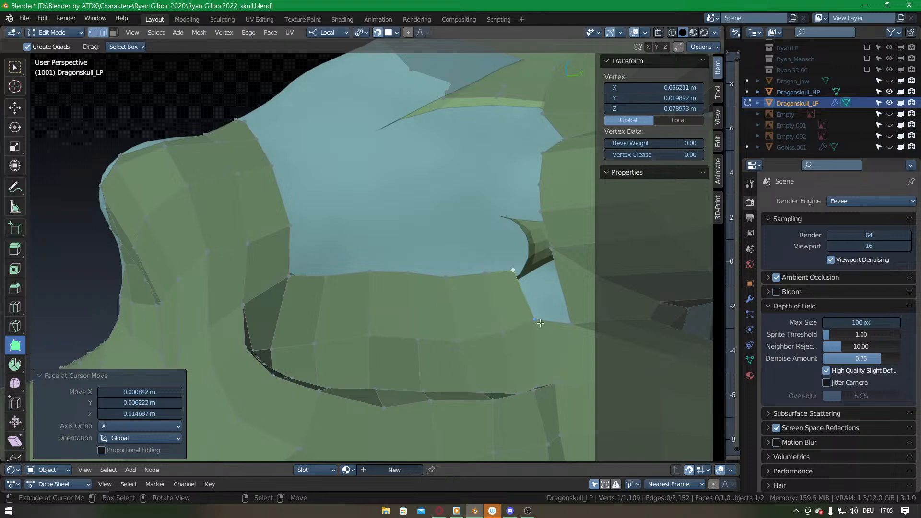
{"action": "right_click", "coordinate": [536, 317], "text": "shift"}
{"action": "key", "text": "f"}
Add a second row of quads up the side wall and fill the face joining it to the rear mesh.
{"action": "middle_click_drag", "start_coordinate": [443, 273], "coordinate": [371, 341]}
{"action": "left_click_drag", "start_coordinate": [290, 343], "coordinate": [321, 296], "text": "ctrl"}
{"action": "left_click_drag", "start_coordinate": [326, 340], "coordinate": [361, 294], "text": "ctrl"}
{"action": "left_click_drag", "start_coordinate": [369, 332], "coordinate": [406, 306], "text": "ctrl"}
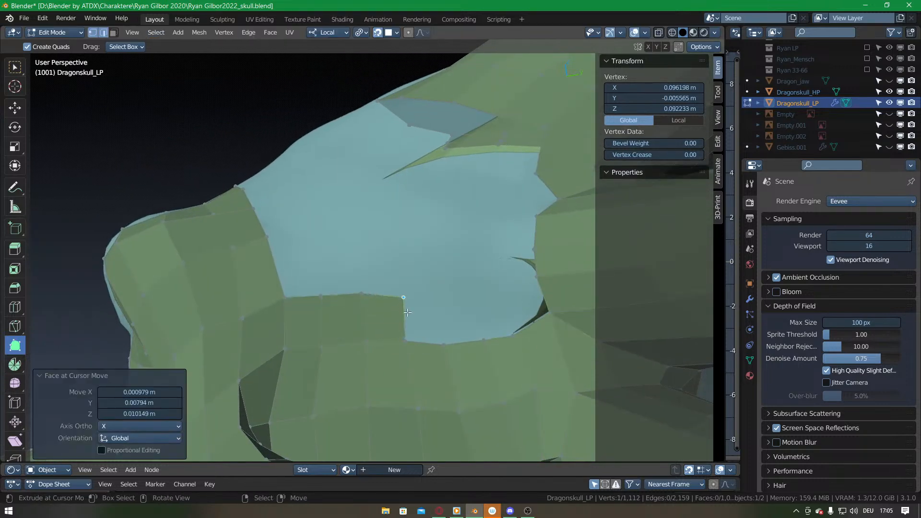
{"action": "left_click_drag", "start_coordinate": [402, 339], "coordinate": [429, 298], "text": "ctrl"}
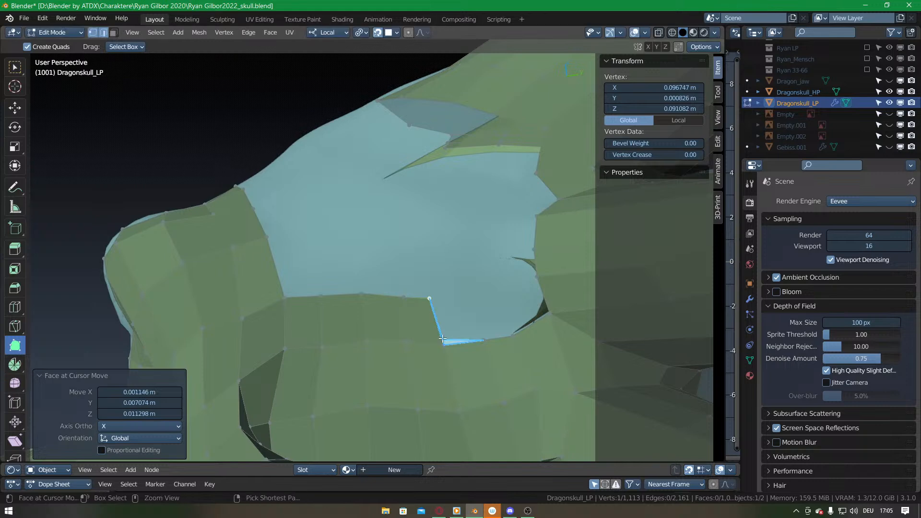
{"action": "right_click", "coordinate": [528, 326]}
{"action": "key", "text": "f"}
Move a vertex near the rear end of the second row to even out its upper edge.
{"action": "middle_click_drag", "start_coordinate": [432, 326], "coordinate": [406, 370]}
{"action": "middle_click_drag", "start_coordinate": [350, 337], "coordinate": [363, 351]}
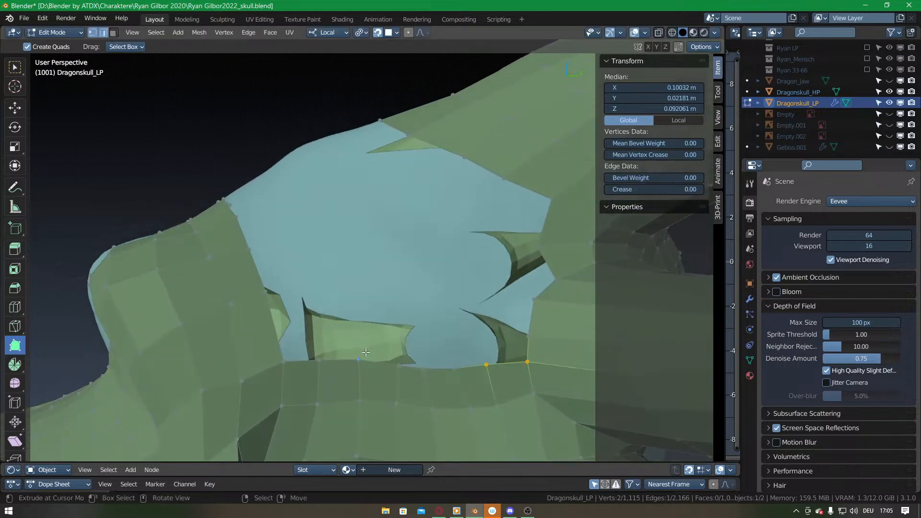
{"action": "middle_click_drag", "start_coordinate": [435, 343], "coordinate": [392, 324]}
{"action": "left_click_drag", "start_coordinate": [463, 322], "coordinate": [465, 310]}
{"action": "middle_click_drag", "start_coordinate": [457, 305], "coordinate": [469, 281]}
{"action": "middle_click_drag", "start_coordinate": [424, 319], "coordinate": [411, 300]}
Add a third row of quads from the rear to the front wall and adjust two of its vertices.
{"action": "left_click_drag", "start_coordinate": [491, 323], "coordinate": [449, 284], "text": "ctrl"}
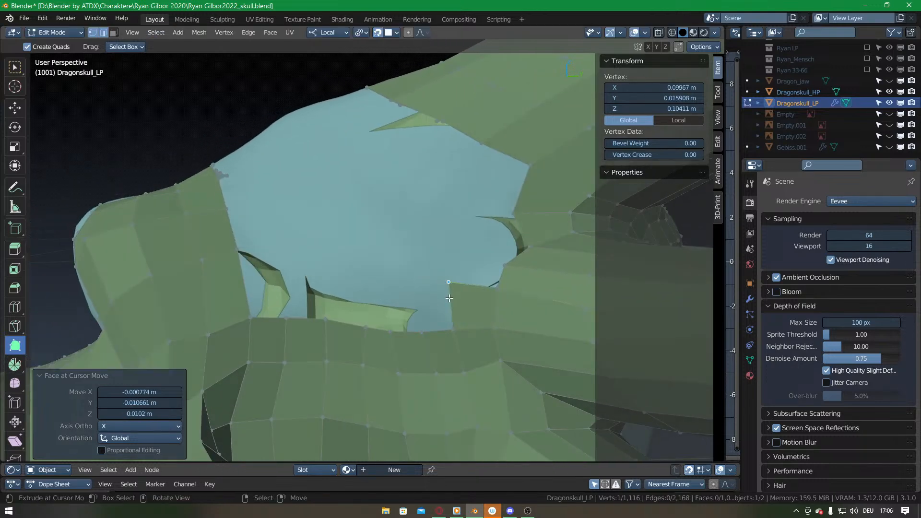
{"action": "left_click_drag", "start_coordinate": [447, 322], "coordinate": [419, 286], "text": "ctrl"}
{"action": "left_click_drag", "start_coordinate": [416, 327], "coordinate": [354, 289], "text": "ctrl"}
{"action": "left_click_drag", "start_coordinate": [361, 324], "coordinate": [324, 279], "text": "ctrl"}
{"action": "left_click_drag", "start_coordinate": [320, 318], "coordinate": [283, 274], "text": "ctrl"}
{"action": "left_click_drag", "start_coordinate": [283, 315], "coordinate": [266, 265], "text": "ctrl"}
{"action": "left_click_drag", "start_coordinate": [282, 273], "coordinate": [283, 280]}
{"action": "left_click_drag", "start_coordinate": [324, 280], "coordinate": [328, 284]}
Add a fourth row of quads on the side wall, working from the front wall toward the rear.
{"action": "left_click_drag", "start_coordinate": [252, 307], "coordinate": [267, 243], "text": "ctrl"}
{"action": "left_click_drag", "start_coordinate": [274, 279], "coordinate": [298, 242], "text": "ctrl"}
{"action": "left_click_drag", "start_coordinate": [305, 281], "coordinate": [335, 241], "text": "ctrl"}
{"action": "left_click_drag", "start_coordinate": [335, 281], "coordinate": [390, 244], "text": "ctrl"}
{"action": "left_click_drag", "start_coordinate": [393, 277], "coordinate": [419, 243], "text": "ctrl"}
{"action": "mouse_move", "coordinate": [417, 284]}
{"action": "left_mouse_down"}
{"action": "mouse_move", "coordinate": [423, 268]}
{"action": "mouse_move", "coordinate": [452, 249]}
{"action": "mouse_move", "coordinate": [417, 284]}
{"action": "left_mouse_up"}
Fill the remaining faces at the fourth row's rear end and adjust an upper edge vertex.
{"action": "middle_click_drag", "start_coordinate": [417, 285], "coordinate": [425, 342]}
{"action": "left_click_drag", "start_coordinate": [411, 352], "coordinate": [438, 326], "text": "ctrl"}
{"action": "right_click", "coordinate": [453, 366]}
{"action": "key", "text": "f"}
{"action": "middle_click_drag", "start_coordinate": [456, 357], "coordinate": [430, 326]}
{"action": "key", "text": "f"}
{"action": "left_click_drag", "start_coordinate": [388, 320], "coordinate": [400, 327]}
{"action": "middle_click_drag", "start_coordinate": [455, 267], "coordinate": [485, 288]}
Add a fifth row of quads from front to rear and fill the face closing it against the rear mesh.
{"action": "left_click_drag", "start_coordinate": [258, 309], "coordinate": [350, 270], "text": "ctrl"}
{"action": "left_click_drag", "start_coordinate": [356, 317], "coordinate": [384, 274], "text": "ctrl"}
{"action": "left_click_drag", "start_coordinate": [384, 321], "coordinate": [445, 272], "text": "ctrl"}
{"action": "left_click_drag", "start_coordinate": [437, 322], "coordinate": [471, 269], "text": "ctrl"}
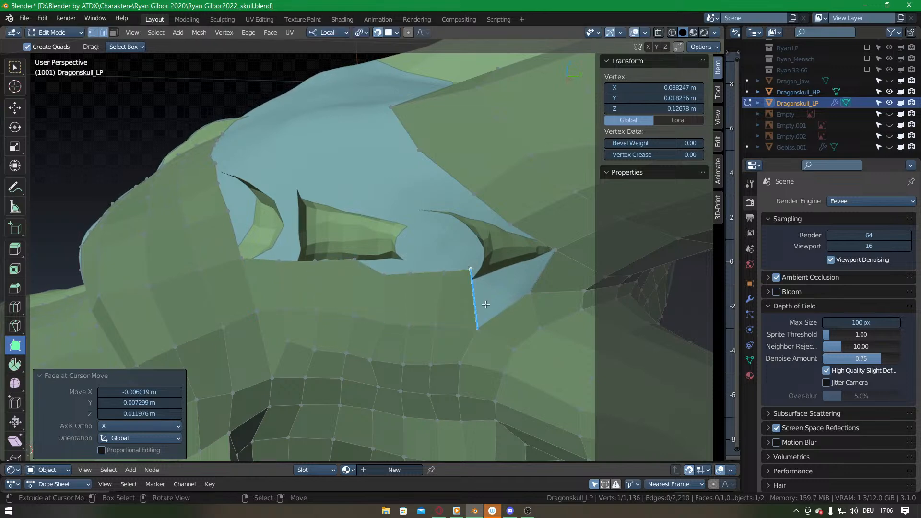
{"action": "left_click_drag", "start_coordinate": [479, 318], "coordinate": [496, 256], "text": "ctrl"}
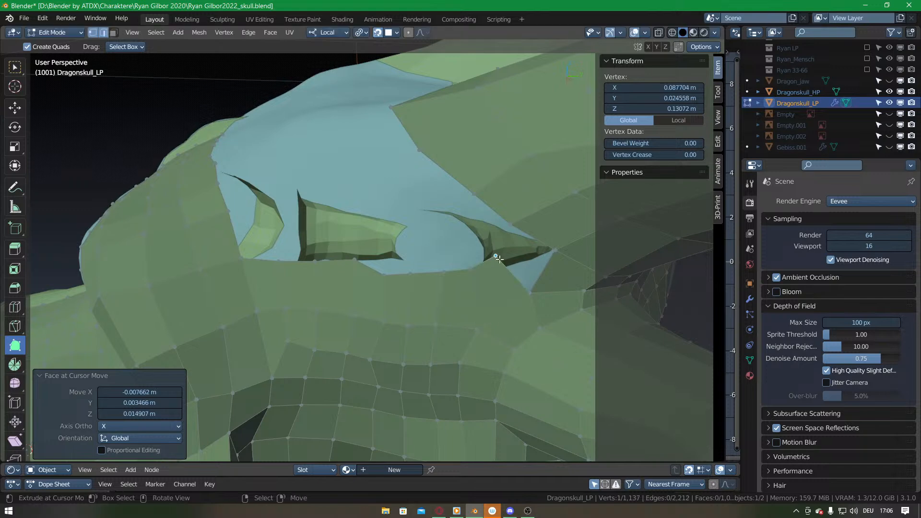
{"action": "right_click", "coordinate": [540, 271]}
{"action": "key", "text": "f"}
Reposition the fifth row's upper edge vertices to even out the quad heights across the side wall.
{"action": "middle_click_drag", "start_coordinate": [492, 271], "coordinate": [494, 304], "text": "shift"}
{"action": "left_click_drag", "start_coordinate": [373, 301], "coordinate": [394, 319]}
{"action": "left_click_drag", "start_coordinate": [491, 315], "coordinate": [490, 308]}
{"action": "middle_click_drag", "start_coordinate": [489, 308], "coordinate": [434, 339]}
{"action": "left_click_drag", "start_coordinate": [385, 324], "coordinate": [383, 317]}
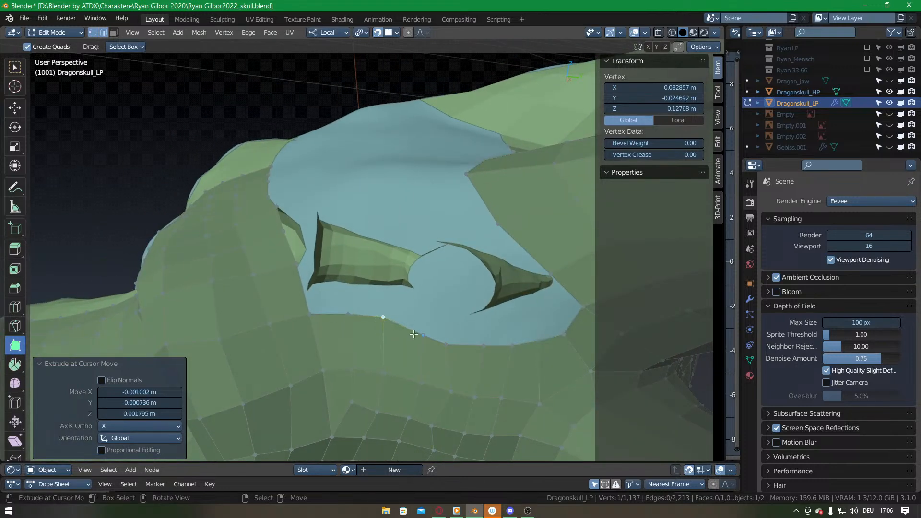
{"action": "middle_click_drag", "start_coordinate": [462, 350], "coordinate": [434, 307]}
{"action": "left_click_drag", "start_coordinate": [423, 312], "coordinate": [417, 288]}
{"action": "left_click_drag", "start_coordinate": [458, 313], "coordinate": [455, 290]}
{"action": "left_click_drag", "start_coordinate": [493, 309], "coordinate": [482, 284]}
{"action": "left_click_drag", "start_coordinate": [520, 304], "coordinate": [550, 274]}
{"action": "middle_click_drag", "start_coordinate": [522, 285], "coordinate": [441, 359]}
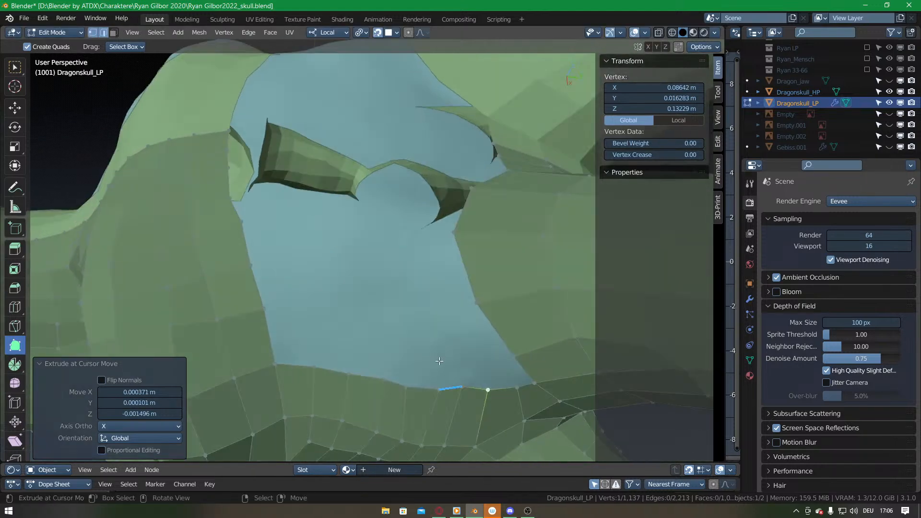
{"action": "left_click_drag", "start_coordinate": [287, 356], "coordinate": [315, 308], "text": "ctrl"}
{"action": "middle_click_drag", "start_coordinate": [362, 339], "coordinate": [383, 286], "text": "shift"}
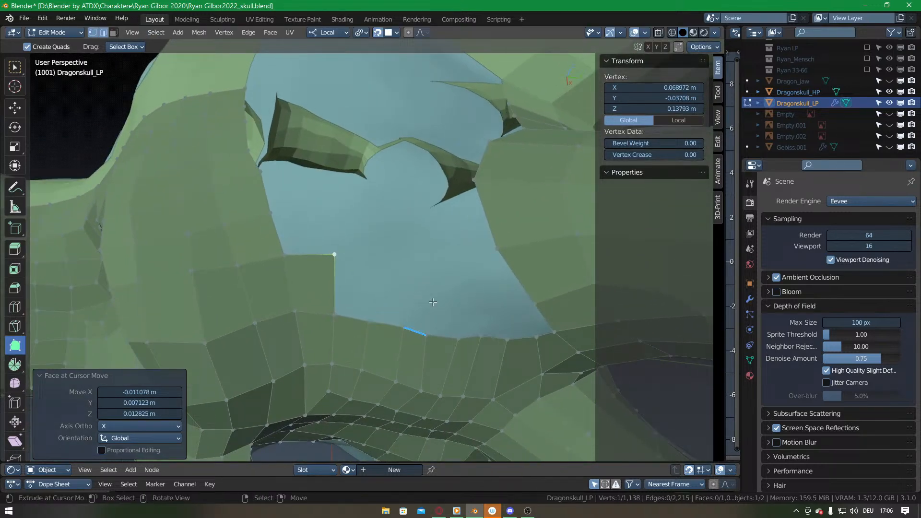
{"action": "key", "text": "ctrl+z"}
Add a sixth row of quads on the side wall from the rear mesh forward to the front wall.
{"action": "middle_click_drag", "start_coordinate": [567, 304], "coordinate": [521, 251]}
{"action": "left_click_drag", "start_coordinate": [528, 224], "coordinate": [481, 220], "text": "ctrl"}
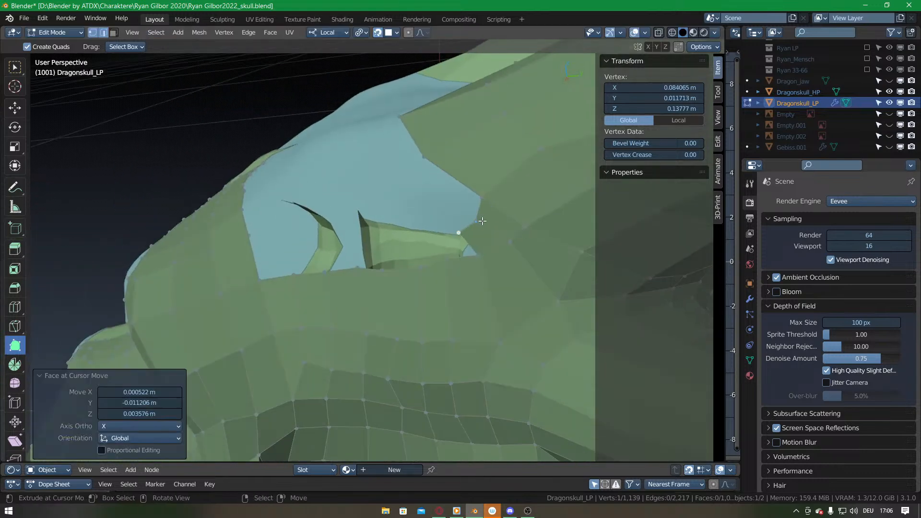
{"action": "left_click_drag", "start_coordinate": [469, 254], "coordinate": [440, 232], "text": "ctrl"}
{"action": "middle_click_drag", "start_coordinate": [442, 237], "coordinate": [445, 278]}
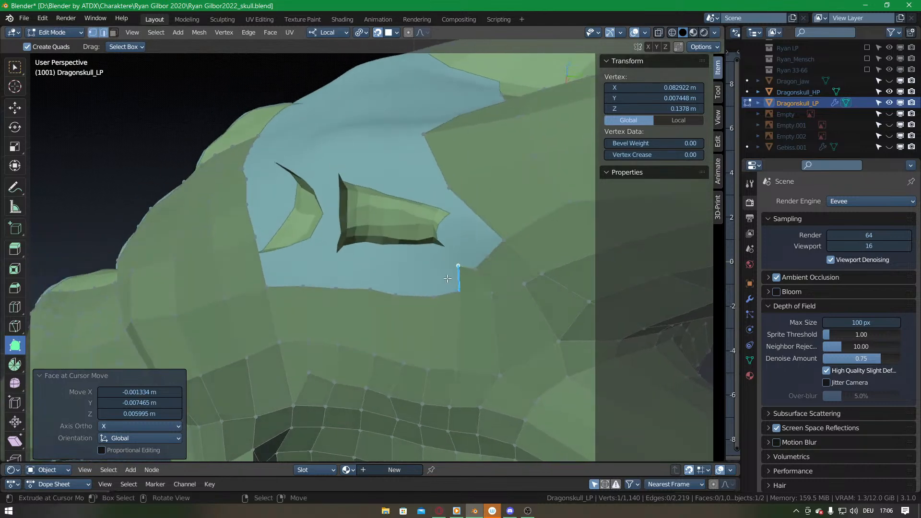
{"action": "left_click_drag", "start_coordinate": [478, 268], "coordinate": [482, 268], "text": "ctrl"}
{"action": "middle_click_drag", "start_coordinate": [492, 260], "coordinate": [486, 287]}
{"action": "left_click_drag", "start_coordinate": [496, 317], "coordinate": [437, 287], "text": "ctrl"}
{"action": "left_click", "coordinate": [409, 282], "text": "ctrl"}
{"action": "left_click", "coordinate": [378, 277], "text": "ctrl"}
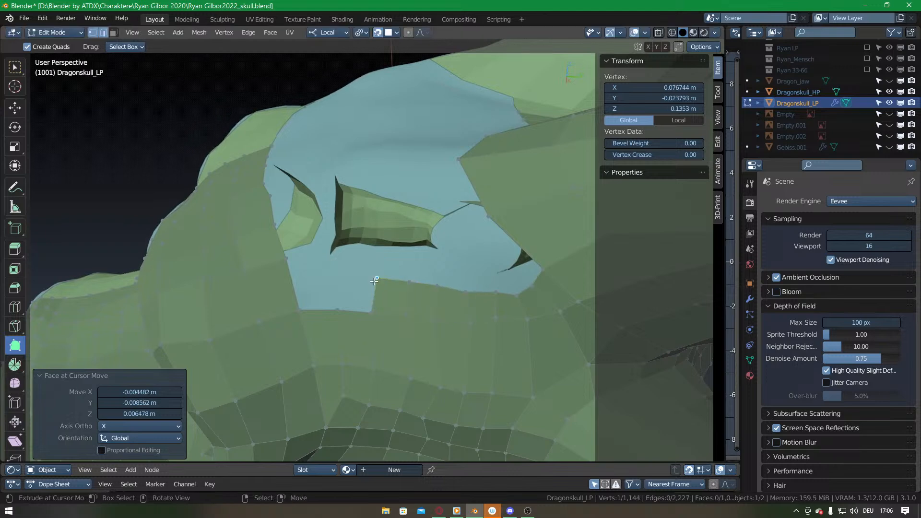
{"action": "left_click", "coordinate": [342, 275], "text": "ctrl"}
{"action": "left_click_drag", "start_coordinate": [340, 301], "coordinate": [316, 287], "text": "ctrl"}
Add a seventh row of quads on the side wall from the front wall toward the rear mesh.
{"action": "left_click_drag", "start_coordinate": [307, 293], "coordinate": [313, 242], "text": "ctrl"}
{"action": "left_click_drag", "start_coordinate": [342, 275], "coordinate": [340, 287]}
{"action": "left_click", "coordinate": [343, 241], "text": "ctrl"}
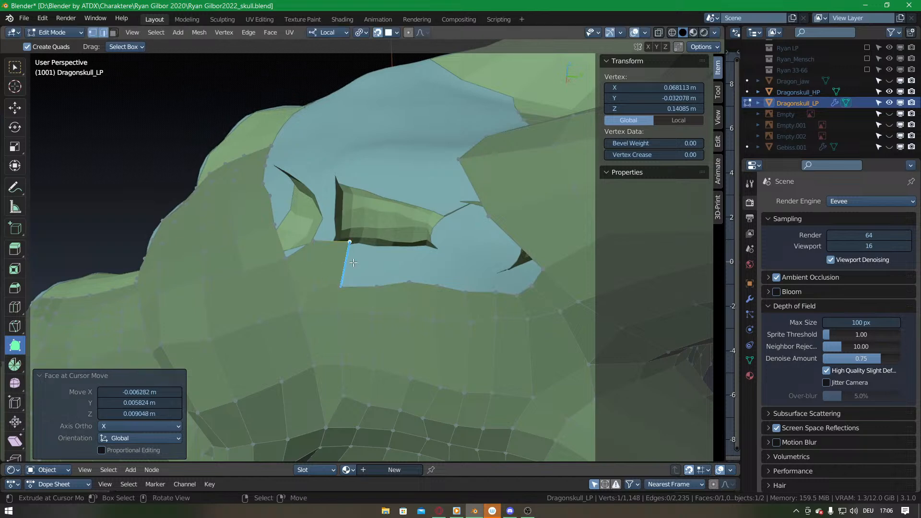
{"action": "left_click", "coordinate": [374, 240], "text": "ctrl"}
{"action": "left_click", "coordinate": [410, 243], "text": "ctrl"}
{"action": "left_click", "coordinate": [464, 250], "text": "ctrl"}
{"action": "left_click", "coordinate": [495, 255], "text": "ctrl"}
{"action": "middle_click_drag", "start_coordinate": [494, 254], "coordinate": [437, 249]}
{"action": "left_click_drag", "start_coordinate": [453, 266], "coordinate": [450, 244], "text": "ctrl"}
{"action": "mouse_move", "coordinate": [450, 244]}
{"action": "middle_mouse_down"}
{"action": "mouse_move", "coordinate": [488, 268]}
{"action": "mouse_move", "coordinate": [411, 240]}
{"action": "mouse_move", "coordinate": [499, 262]}
{"action": "mouse_move", "coordinate": [451, 249]}
{"action": "middle_mouse_up"}
{"action": "left_click_drag", "start_coordinate": [422, 245], "coordinate": [391, 233]}
{"action": "middle_click_drag", "start_coordinate": [403, 232], "coordinate": [397, 307], "text": "shift"}
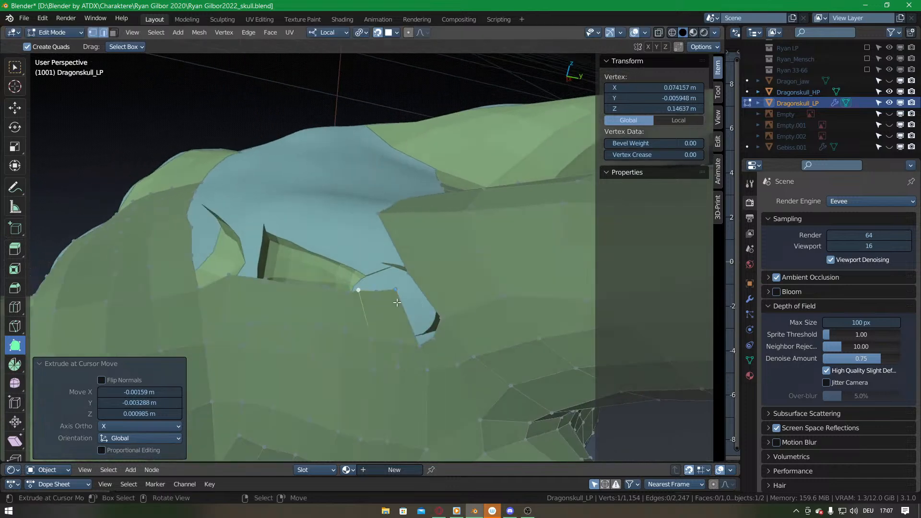
Fill the faces closing the seventh row's rear end against the rear mesh and adjust the vertices there.
{"action": "left_click_drag", "start_coordinate": [421, 342], "coordinate": [405, 287], "text": "ctrl"}
{"action": "right_click", "coordinate": [439, 327]}
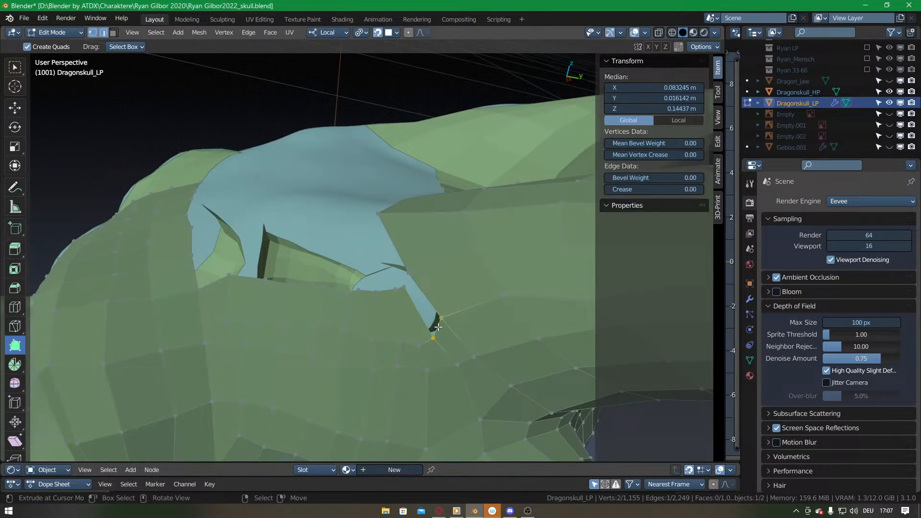
{"action": "key", "text": "f"}
{"action": "middle_click_drag", "start_coordinate": [434, 331], "coordinate": [406, 240]}
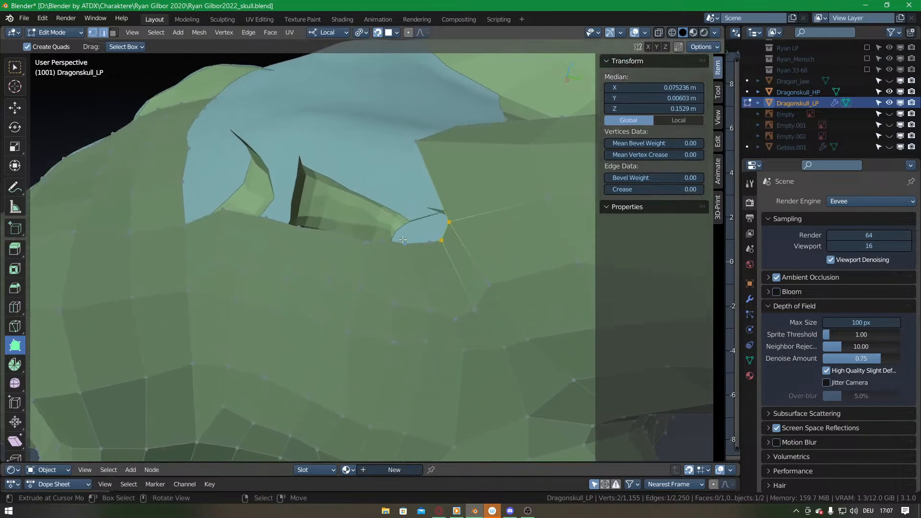
{"action": "left_click_drag", "start_coordinate": [433, 247], "coordinate": [435, 266], "text": "ctrl"}
{"action": "right_click", "coordinate": [439, 264]}
{"action": "key", "text": "f"}
{"action": "middle_click_drag", "start_coordinate": [419, 255], "coordinate": [426, 282]}
{"action": "left_click_drag", "start_coordinate": [402, 270], "coordinate": [411, 283]}
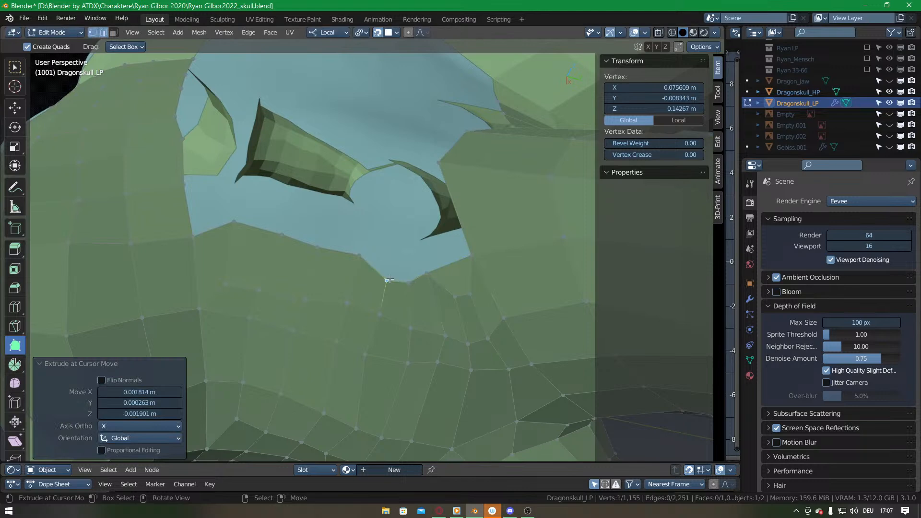
{"action": "key", "text": "f"}
{"action": "left_click", "coordinate": [426, 274], "text": "ctrl"}
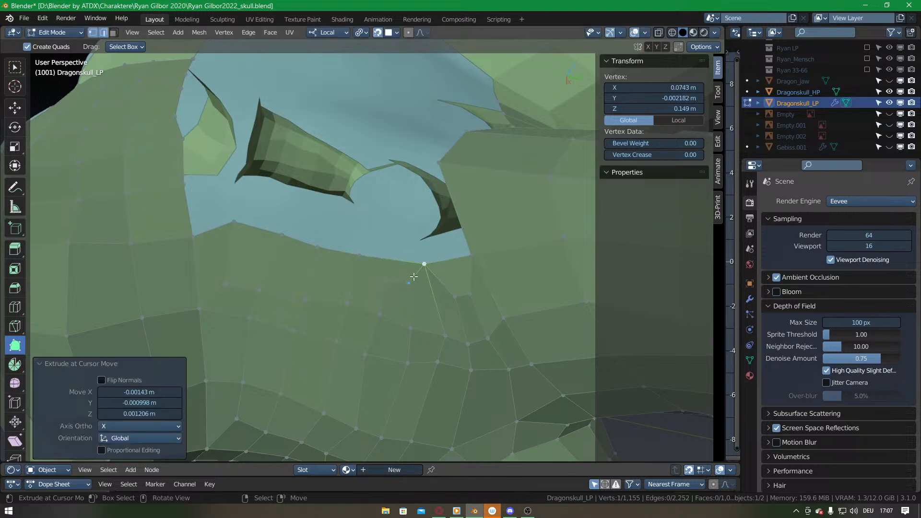
Reposition the seventh row's upper edge vertices to even out the quad spacing.
{"action": "middle_click_drag", "start_coordinate": [425, 274], "coordinate": [434, 253]}
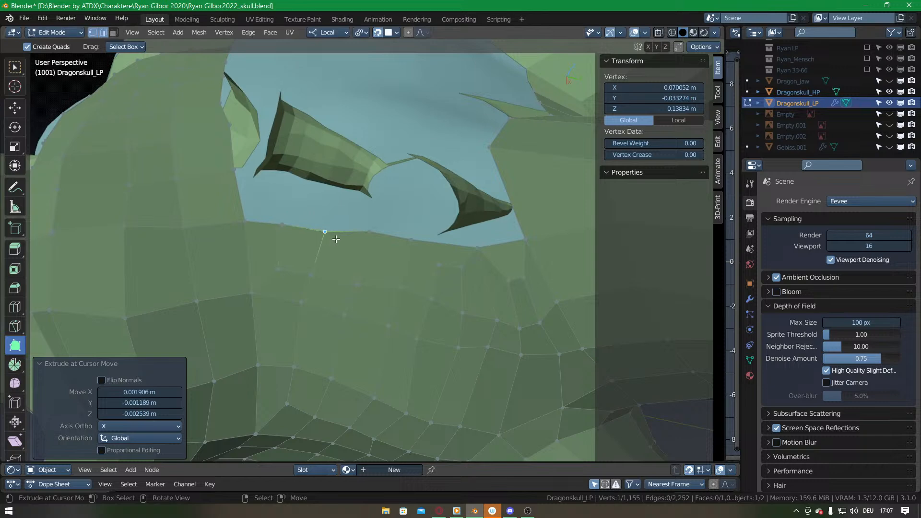
{"action": "middle_click_drag", "start_coordinate": [342, 270], "coordinate": [343, 292]}
{"action": "left_click_drag", "start_coordinate": [406, 303], "coordinate": [398, 299]}
{"action": "middle_click_drag", "start_coordinate": [399, 299], "coordinate": [365, 283]}
{"action": "left_click_drag", "start_coordinate": [398, 290], "coordinate": [394, 285]}
{"action": "left_click_drag", "start_coordinate": [439, 300], "coordinate": [438, 291]}
{"action": "left_click_drag", "start_coordinate": [468, 306], "coordinate": [500, 301]}
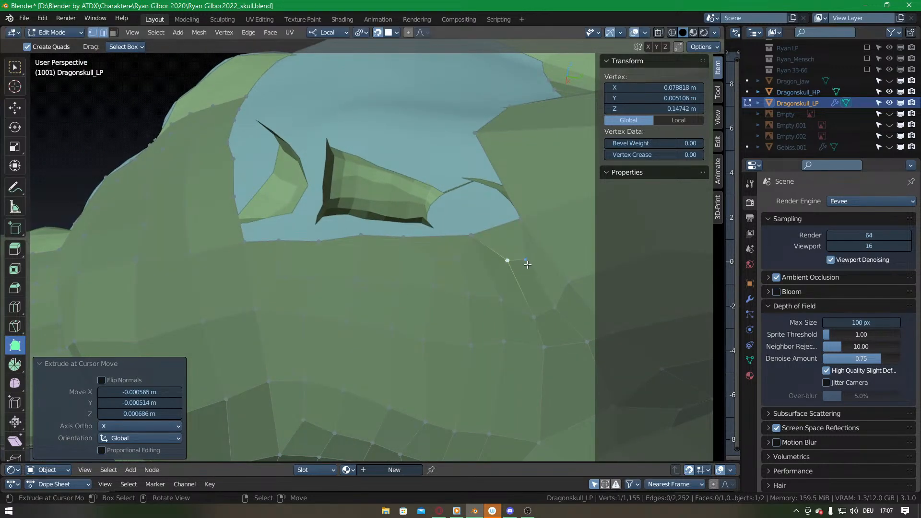
{"action": "middle_click_drag", "start_coordinate": [531, 297], "coordinate": [442, 294]}
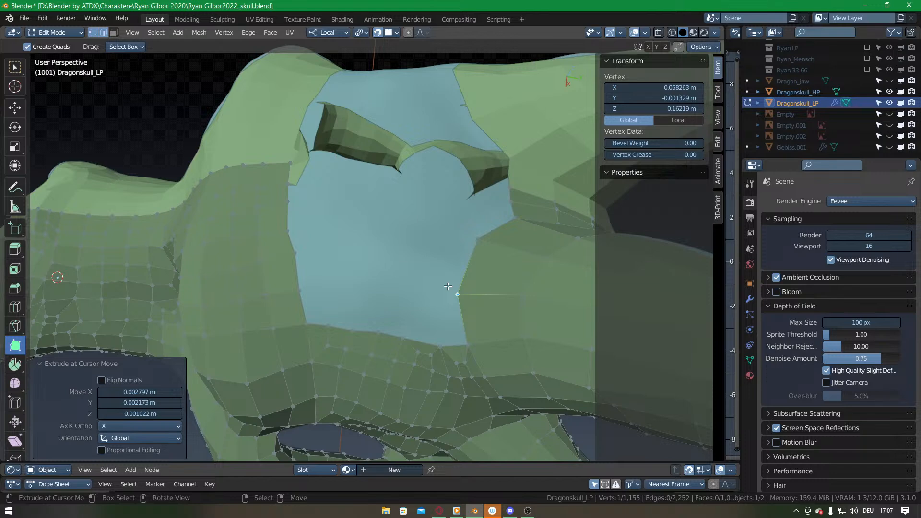
Add an eighth row of quads from front to rear and fill the face joining it to the rear mesh.
{"action": "middle_click_drag", "start_coordinate": [417, 365], "coordinate": [381, 346]}
{"action": "left_click", "coordinate": [334, 336], "text": "ctrl"}
{"action": "left_click_drag", "start_coordinate": [334, 336], "coordinate": [347, 307], "text": "ctrl"}
{"action": "left_click_drag", "start_coordinate": [354, 335], "coordinate": [365, 307], "text": "ctrl"}
{"action": "left_click_drag", "start_coordinate": [377, 335], "coordinate": [450, 298], "text": "ctrl"}
{"action": "right_click", "coordinate": [477, 327]}
{"action": "key", "text": "f"}
{"action": "middle_click_drag", "start_coordinate": [449, 306], "coordinate": [422, 316]}
{"action": "left_click_drag", "start_coordinate": [477, 239], "coordinate": [474, 246]}
Add another row of quads along the skull top's opening, fill its rear face and adjust an edge vertex.
{"action": "left_click_drag", "start_coordinate": [323, 311], "coordinate": [402, 287]}
{"action": "left_click_drag", "start_coordinate": [425, 312], "coordinate": [448, 279], "text": "ctrl"}
{"action": "left_click_drag", "start_coordinate": [462, 295], "coordinate": [445, 254], "text": "ctrl"}
{"action": "left_click_drag", "start_coordinate": [307, 278], "coordinate": [383, 255], "text": "ctrl"}
{"action": "left_click_drag", "start_coordinate": [379, 289], "coordinate": [427, 254]}
{"action": "key", "text": "ctrl+z"}
{"action": "right_click", "coordinate": [439, 281]}
{"action": "key", "text": "f"}
{"action": "left_click_drag", "start_coordinate": [403, 251], "coordinate": [403, 257]}
{"action": "middle_click_drag", "start_coordinate": [414, 253], "coordinate": [418, 309], "text": "shift"}
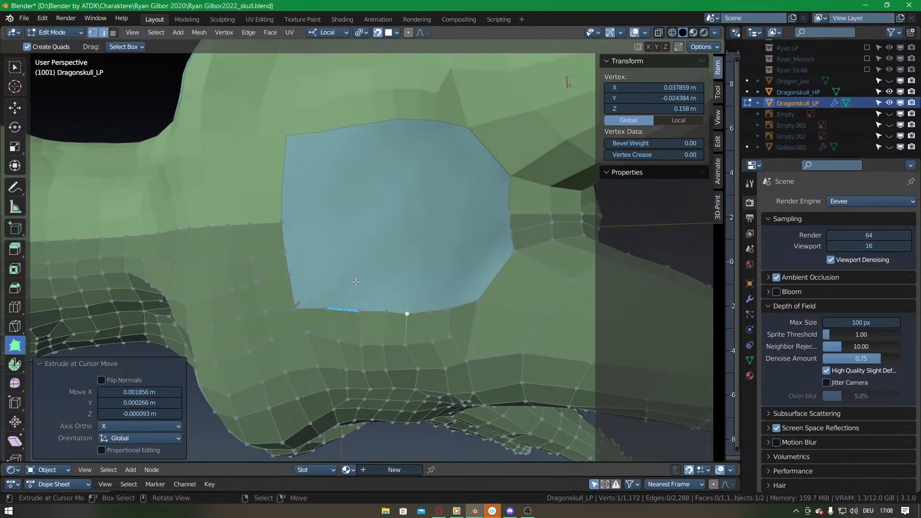
Bridge the skull top's opening along the mirror line with a face between the front and rear edges.
{"action": "right_click", "coordinate": [285, 235]}
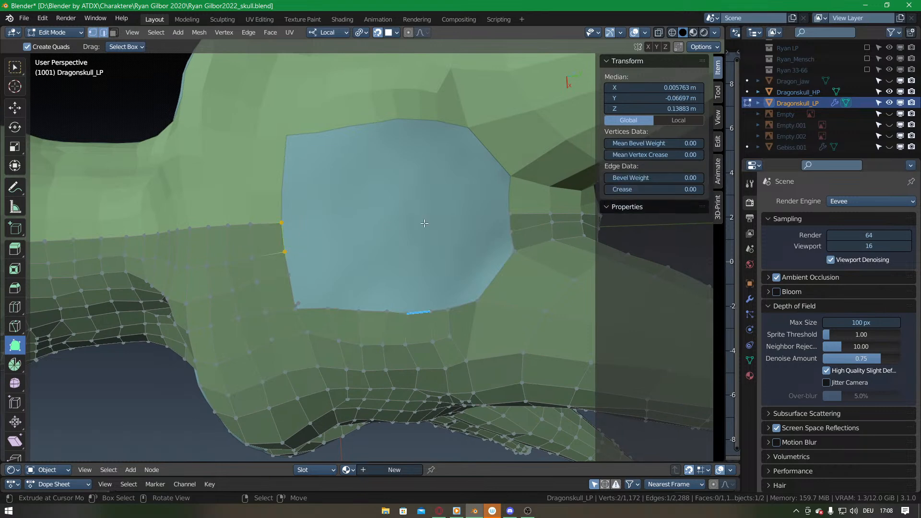
{"action": "right_click", "coordinate": [512, 224], "text": "shift"}
{"action": "key", "text": "f"}
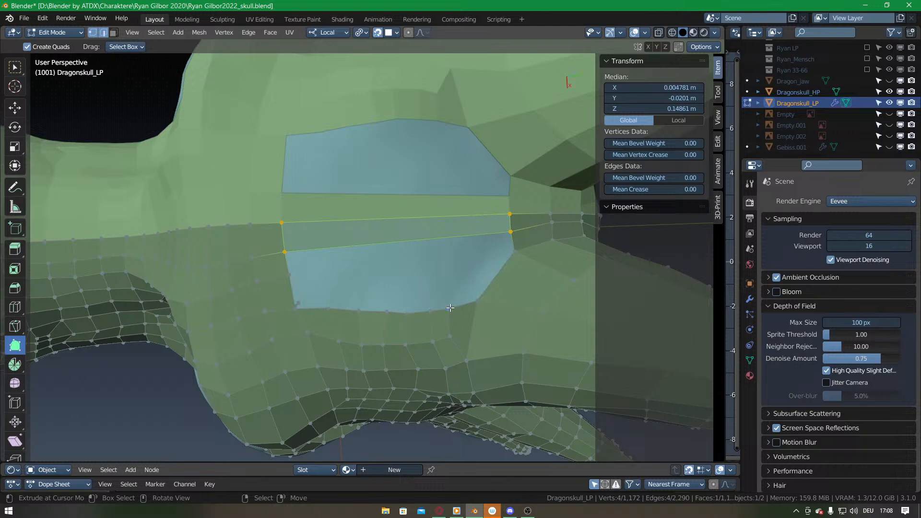
Try splitting the bridging face with seven loop cuts and grid filling the hole beside it.
{"action": "key", "text": "ctrl+r"}
{"action": "scroll", "coordinate": [440, 211], "scroll_direction": "up", "scroll_amount": 6}
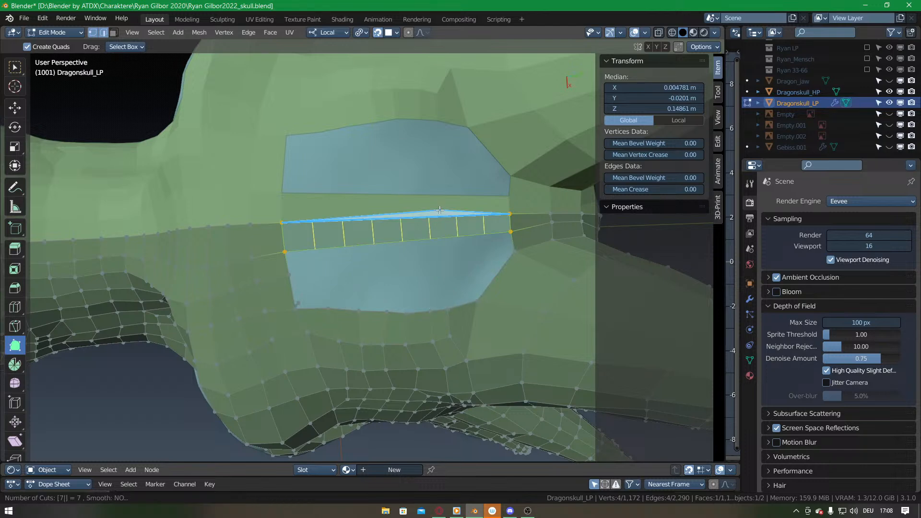
{"action": "left_click", "coordinate": [440, 210]}
{"action": "right_click", "coordinate": [440, 210]}
{"action": "key", "text": "g"}
{"action": "left_click", "coordinate": [440, 209]}
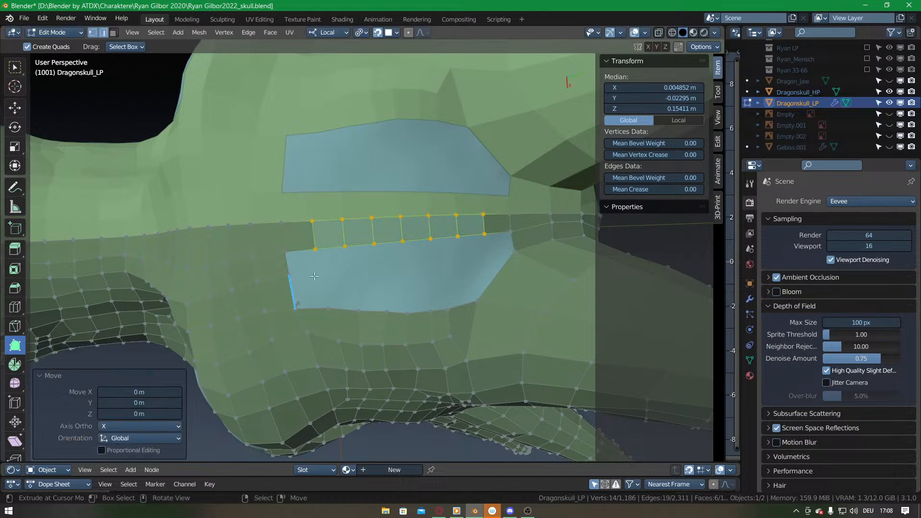
{"action": "left_click", "coordinate": [297, 258], "text": "alt"}
{"action": "key", "text": "ctrl+f"}
{"action": "left_click", "coordinate": [302, 261]}
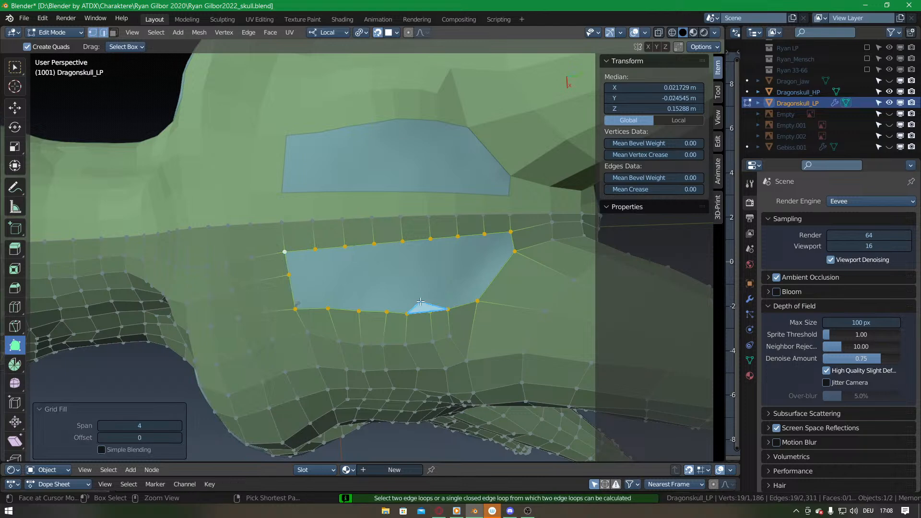
{"action": "key", "text": "ctrl+z"}
{"action": "key", "text": "ctrl+z"}
{"action": "key", "text": "ctrl+z"}
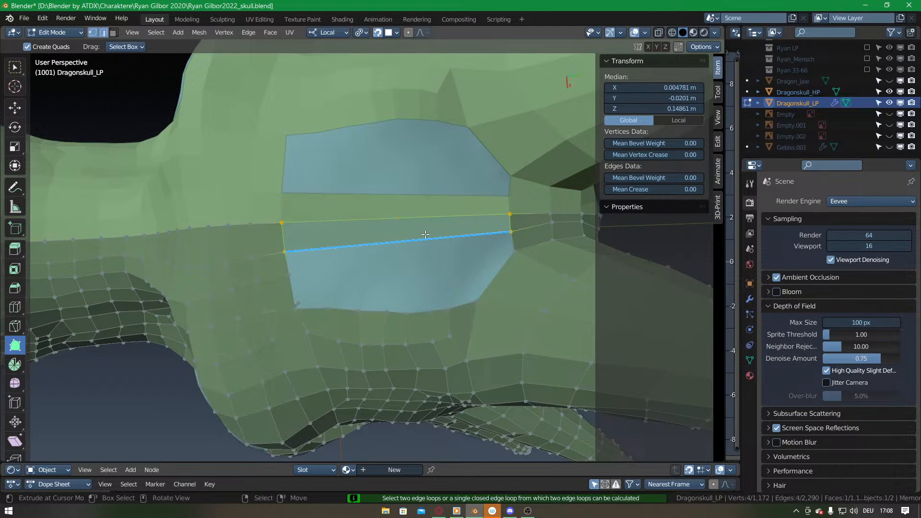
Split the bridging face with six loop cuts and grid fill the remaining hole with span 2 and offset -1.
{"action": "key", "text": "ctrl+r"}
{"action": "left_click", "coordinate": [421, 224]}
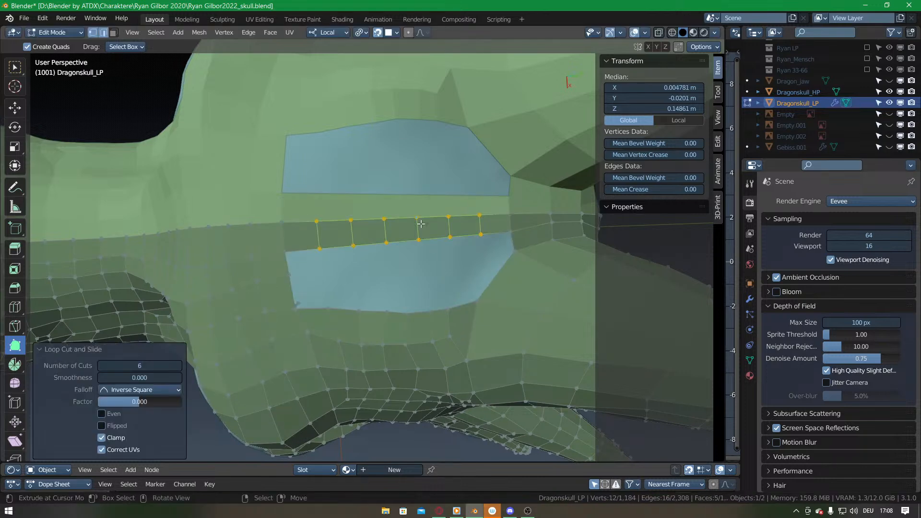
{"action": "left_click", "coordinate": [289, 283], "text": "alt"}
{"action": "key", "text": "ctrl+f"}
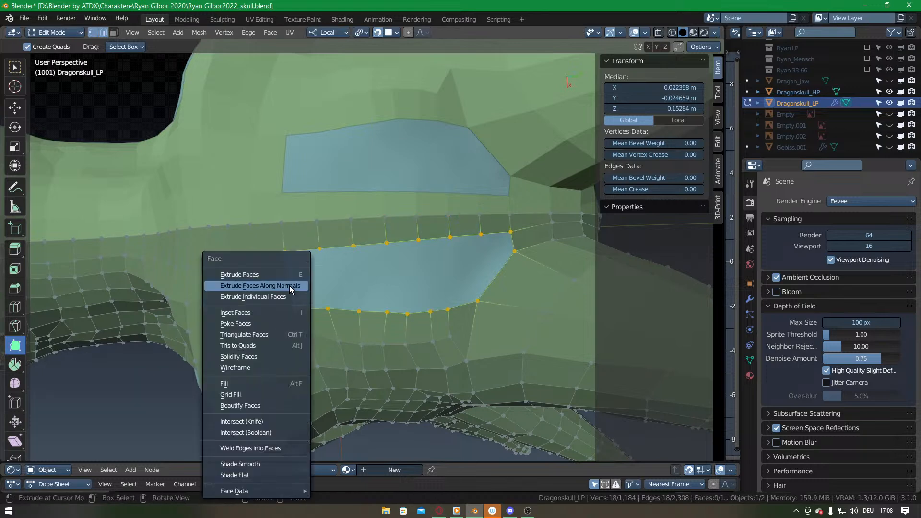
{"action": "left_click", "coordinate": [290, 286]}
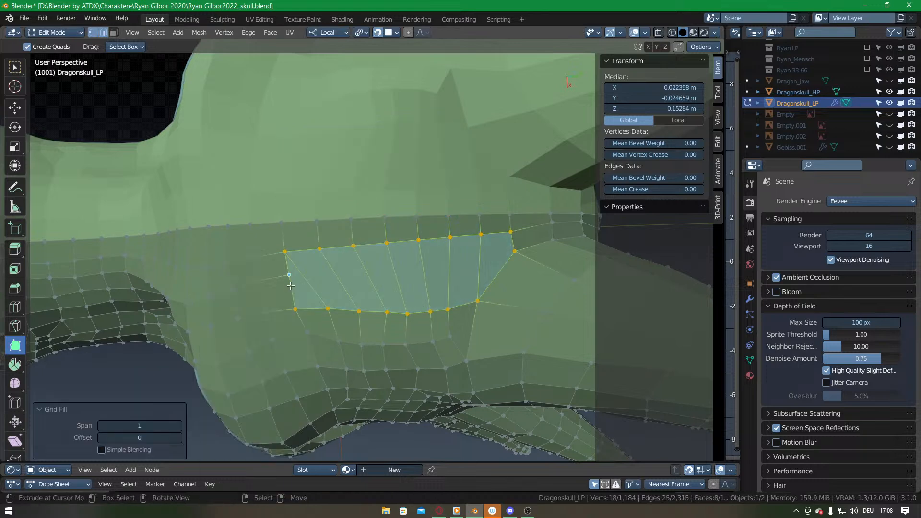
{"action": "left_click", "coordinate": [178, 426]}
{"action": "left_click", "coordinate": [101, 438]}
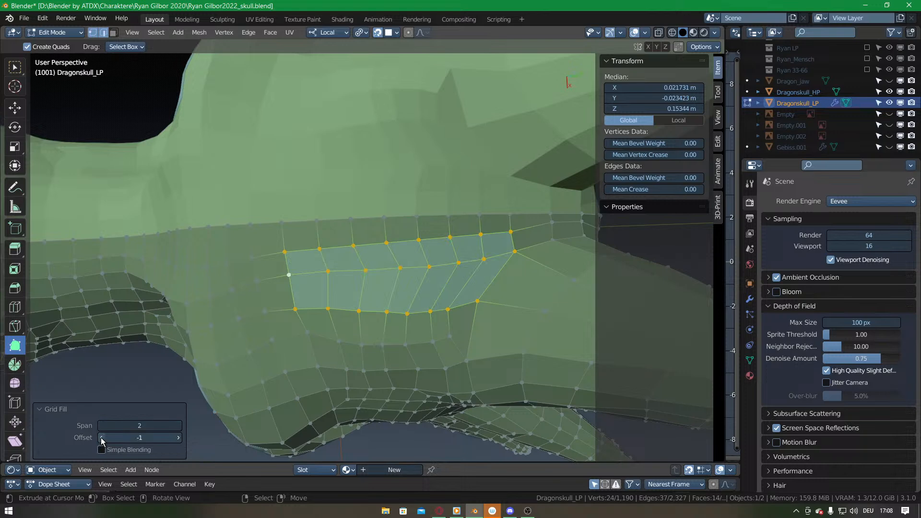
Snap the filled grid onto the sculpted surface and space out the vertices of its middle row.
{"action": "middle_click_drag", "start_coordinate": [427, 351], "coordinate": [404, 360]}
{"action": "key", "text": "g"}
{"action": "left_click", "coordinate": [405, 360]}
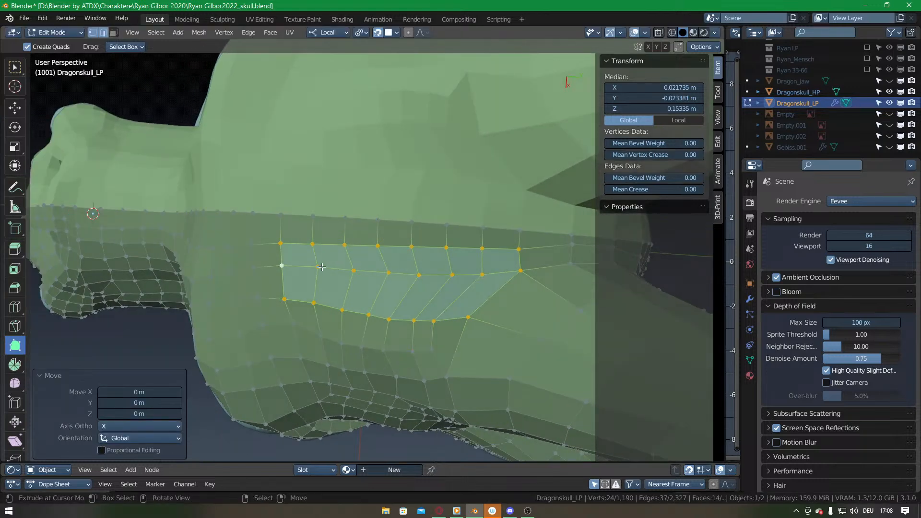
{"action": "left_click_drag", "start_coordinate": [322, 264], "coordinate": [335, 271]}
{"action": "left_click_drag", "start_coordinate": [421, 278], "coordinate": [403, 280]}
{"action": "left_click_drag", "start_coordinate": [484, 275], "coordinate": [462, 280]}
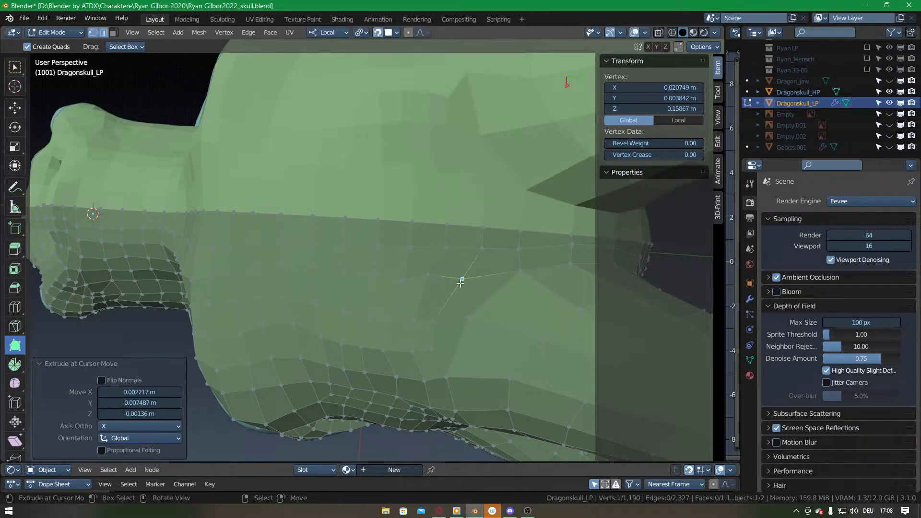
Reposition vertices across the skull top and upper side wall to smooth the quad flow, and save the file.
{"action": "middle_click_drag", "start_coordinate": [446, 316], "coordinate": [450, 275]}
{"action": "left_click_drag", "start_coordinate": [477, 300], "coordinate": [428, 297]}
{"action": "middle_click_drag", "start_coordinate": [427, 298], "coordinate": [464, 300]}
{"action": "left_click_drag", "start_coordinate": [420, 300], "coordinate": [418, 290]}
{"action": "middle_click_drag", "start_coordinate": [418, 290], "coordinate": [435, 312]}
{"action": "left_click_drag", "start_coordinate": [407, 302], "coordinate": [403, 298]}
{"action": "left_click_drag", "start_coordinate": [382, 307], "coordinate": [382, 302]}
{"action": "middle_click_drag", "start_coordinate": [420, 346], "coordinate": [453, 326]}
{"action": "left_click_drag", "start_coordinate": [408, 335], "coordinate": [384, 324]}
{"action": "left_click_drag", "start_coordinate": [361, 335], "coordinate": [363, 324]}
{"action": "left_click_drag", "start_coordinate": [341, 339], "coordinate": [341, 331]}
{"action": "middle_click_drag", "start_coordinate": [384, 375], "coordinate": [373, 324]}
{"action": "left_click_drag", "start_coordinate": [347, 345], "coordinate": [395, 336]}
{"action": "middle_click_drag", "start_coordinate": [428, 373], "coordinate": [389, 316]}
{"action": "key", "text": "ctrl+s"}
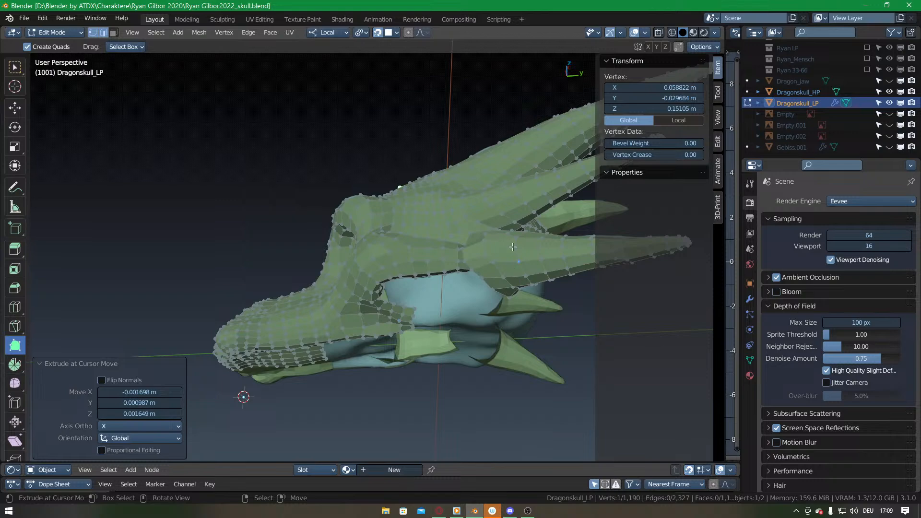
Add the first quads along the inner edge of the recess beneath the cheekbone.
{"action": "middle_click_drag", "start_coordinate": [406, 276], "coordinate": [366, 223]}
{"action": "scroll", "coordinate": [393, 245], "scroll_direction": "up", "scroll_amount": 2}
{"action": "scroll", "coordinate": [355, 207], "scroll_direction": "up", "scroll_amount": 2}
{"action": "middle_click_drag", "start_coordinate": [346, 189], "coordinate": [404, 217]}
{"action": "scroll", "coordinate": [365, 203], "scroll_direction": "up", "scroll_amount": 1}
{"action": "left_click", "coordinate": [389, 205], "text": "ctrl"}
{"action": "key", "text": "ctrl+z"}
{"action": "left_click", "coordinate": [393, 216], "text": "ctrl"}
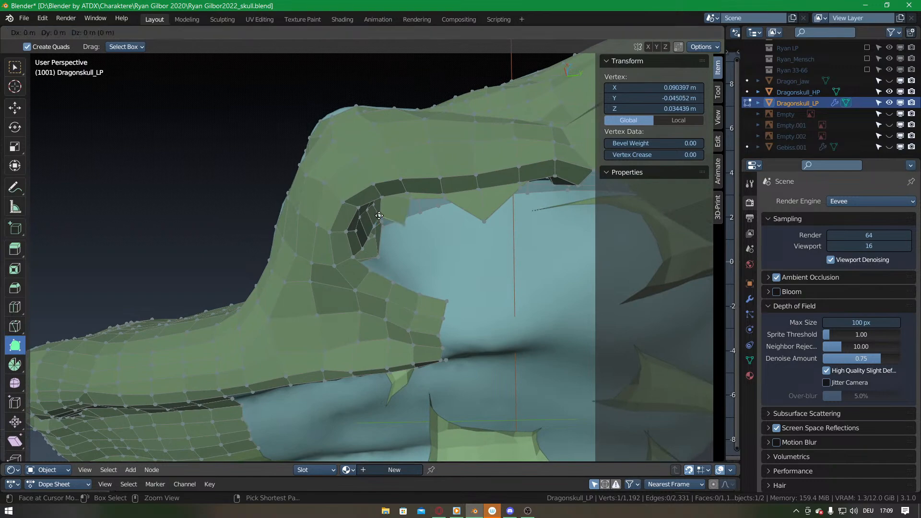
{"action": "left_click", "coordinate": [393, 238]}
{"action": "left_click_drag", "start_coordinate": [376, 229], "coordinate": [388, 252], "text": "ctrl"}
Extend the quads rearward under the cheekbone and adjust their lower edge vertices.
{"action": "mouse_move", "coordinate": [388, 252]}
{"action": "middle_mouse_down"}
{"action": "mouse_move", "coordinate": [365, 286]}
{"action": "mouse_move", "coordinate": [355, 270]}
{"action": "mouse_move", "coordinate": [398, 257]}
{"action": "middle_mouse_up"}
{"action": "right_click", "coordinate": [343, 259]}
{"action": "scroll", "coordinate": [398, 257], "scroll_direction": "up", "scroll_amount": 1}
{"action": "left_click_drag", "start_coordinate": [398, 257], "coordinate": [393, 262]}
{"action": "middle_click_drag", "start_coordinate": [393, 262], "coordinate": [431, 207]}
{"action": "left_click_drag", "start_coordinate": [458, 210], "coordinate": [453, 179]}
{"action": "left_click_drag", "start_coordinate": [397, 209], "coordinate": [394, 229], "text": "ctrl"}
{"action": "left_click_drag", "start_coordinate": [414, 188], "coordinate": [457, 203], "text": "ctrl"}
{"action": "left_click", "coordinate": [434, 219], "text": "ctrl"}
{"action": "middle_click_drag", "start_coordinate": [435, 220], "coordinate": [458, 213]}
{"action": "left_click_drag", "start_coordinate": [455, 240], "coordinate": [448, 231]}
Delete the vertices of the rearmost edge loop on the lower cheek.
{"action": "middle_click_drag", "start_coordinate": [379, 249], "coordinate": [403, 255]}
{"action": "right_click", "coordinate": [398, 269], "text": "alt"}
{"action": "key", "text": "x"}
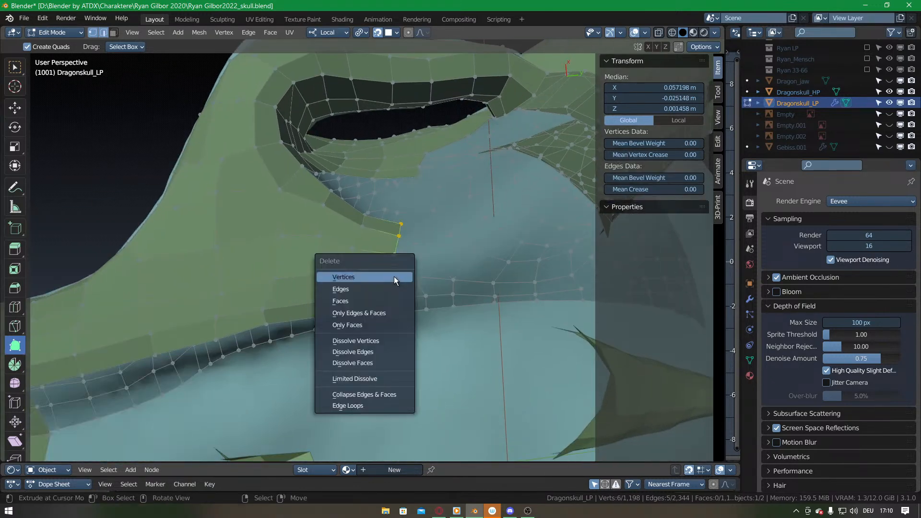
{"action": "left_click", "coordinate": [388, 279]}
Extrude the lower cheek's rear boundary loop backward and dissolve the edges of the loop it started from.
{"action": "middle_click_drag", "start_coordinate": [380, 260], "coordinate": [362, 267]}
{"action": "right_click", "coordinate": [355, 275], "text": "alt"}
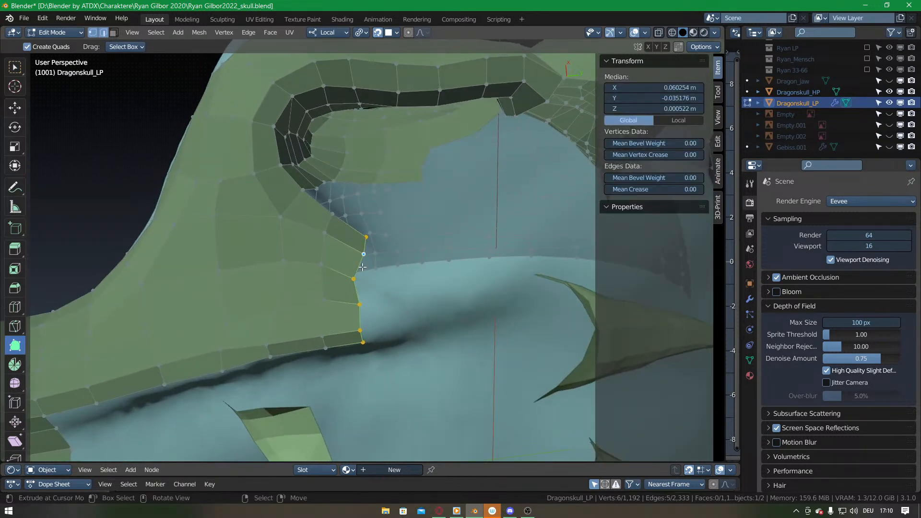
{"action": "key", "text": "e"}
{"action": "left_click", "coordinate": [401, 276]}
{"action": "right_click", "coordinate": [359, 270], "text": "alt"}
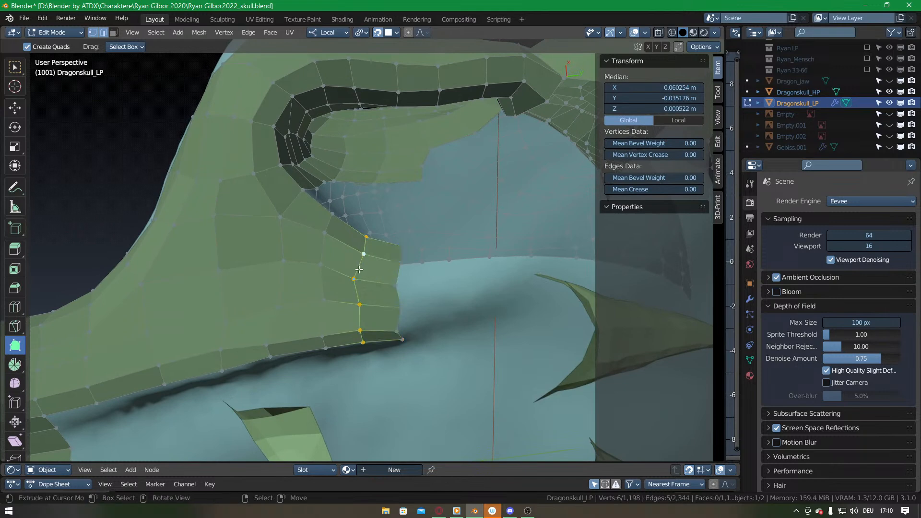
{"action": "key", "text": "x"}
{"action": "left_click", "coordinate": [353, 347]}
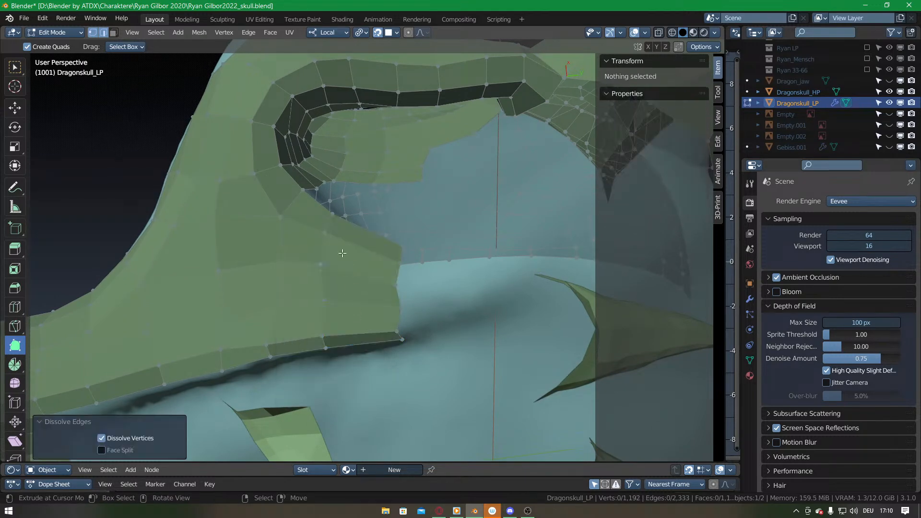
Reposition vertices on the lower cheek and along the lower edge of the quads under the cheekbone.
{"action": "middle_click_drag", "start_coordinate": [333, 225], "coordinate": [334, 294]}
{"action": "left_click_drag", "start_coordinate": [329, 281], "coordinate": [343, 326]}
{"action": "middle_click_drag", "start_coordinate": [344, 326], "coordinate": [348, 276]}
{"action": "left_click_drag", "start_coordinate": [339, 321], "coordinate": [349, 319]}
{"action": "middle_click_drag", "start_coordinate": [349, 320], "coordinate": [370, 270]}
{"action": "middle_click_drag", "start_coordinate": [380, 210], "coordinate": [360, 231]}
{"action": "left_click_drag", "start_coordinate": [372, 223], "coordinate": [420, 235]}
{"action": "left_click_drag", "start_coordinate": [327, 234], "coordinate": [326, 231]}
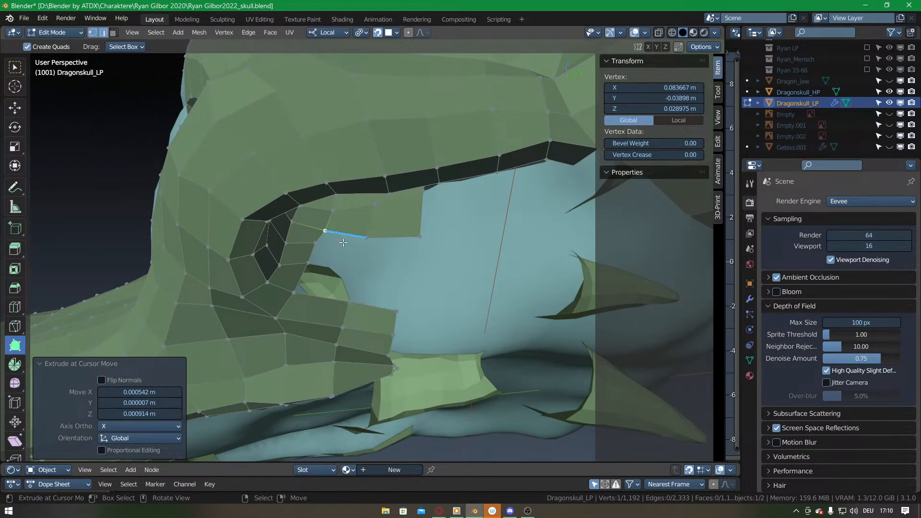
Add quads at the front of the cheek recess and fill the gap between the upper and lower cheek strips.
{"action": "left_click_drag", "start_coordinate": [307, 263], "coordinate": [305, 271]}
{"action": "left_click_drag", "start_coordinate": [315, 242], "coordinate": [349, 275]}
{"action": "left_click", "coordinate": [331, 276]}
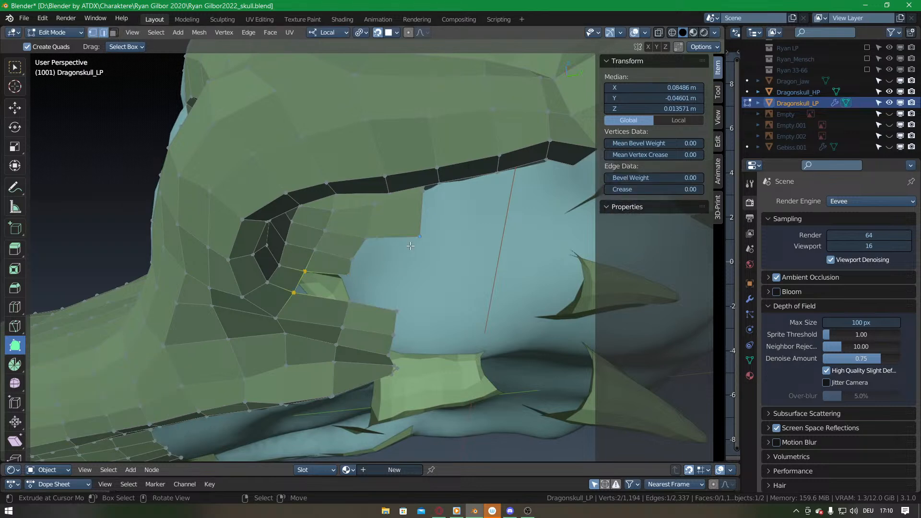
{"action": "key", "text": "f"}
{"action": "left_click_drag", "start_coordinate": [366, 238], "coordinate": [411, 259], "text": "ctrl"}
{"action": "left_click_drag", "start_coordinate": [352, 260], "coordinate": [404, 278], "text": "ctrl"}
{"action": "right_click", "coordinate": [349, 289]}
{"action": "key", "text": "f"}
Add geometry at the rear of the recess, connecting the quads to the cheekbone's underside.
{"action": "middle_click_drag", "start_coordinate": [350, 286], "coordinate": [375, 226]}
{"action": "left_click", "coordinate": [376, 226], "text": "ctrl"}
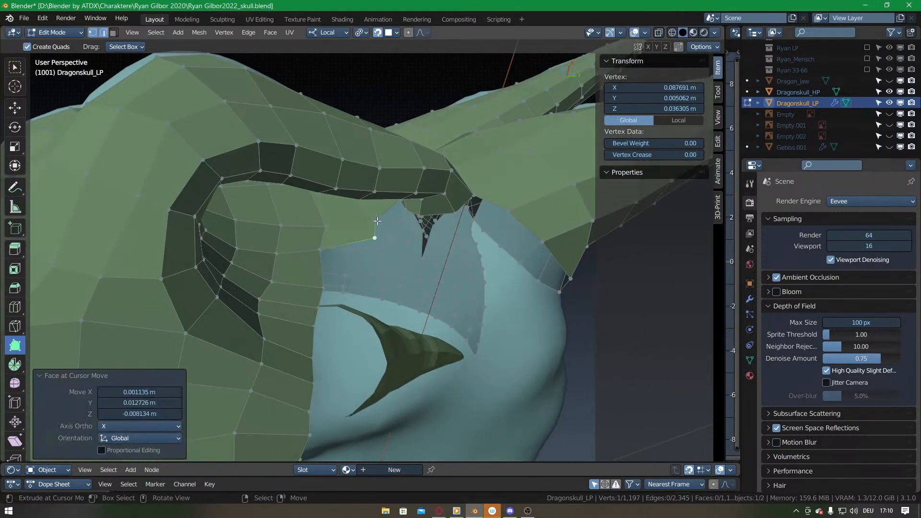
{"action": "left_click", "coordinate": [381, 208]}
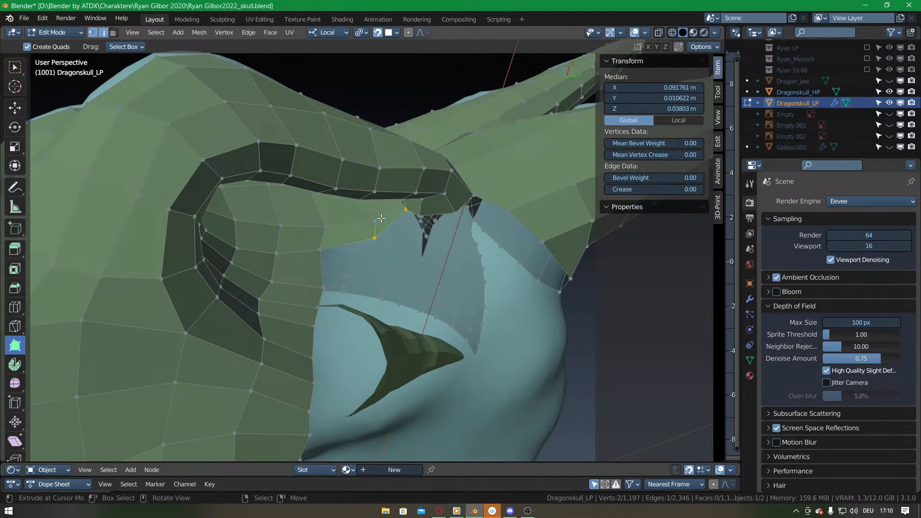
{"action": "mouse_move", "coordinate": [378, 220]}
{"action": "middle_mouse_down"}
{"action": "mouse_move", "coordinate": [429, 204]}
{"action": "mouse_move", "coordinate": [364, 215]}
{"action": "middle_mouse_up"}
Try adding further quads along the lower boundary of the strip beneath the cheekbone.
{"action": "left_click", "coordinate": [409, 211]}
{"action": "left_click", "coordinate": [410, 211], "text": "ctrl"}
{"action": "left_click", "coordinate": [311, 232], "text": "ctrl"}
{"action": "key", "text": "ctrl+z"}
{"action": "left_click", "coordinate": [309, 229], "text": "ctrl"}
{"action": "left_click_drag", "start_coordinate": [309, 229], "coordinate": [358, 257], "text": "ctrl"}
{"action": "middle_click_drag", "start_coordinate": [361, 245], "coordinate": [412, 194]}
{"action": "key", "text": "ctrl+z"}
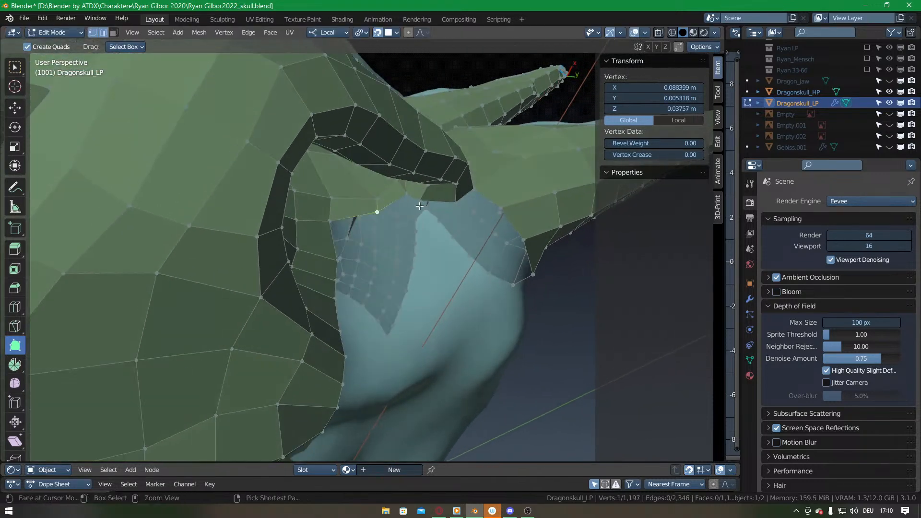
Add a quad to the lower edge of the strip beneath the cheekbone and undo the misplaced extension below it.
{"action": "left_click_drag", "start_coordinate": [410, 194], "coordinate": [389, 225], "text": "ctrl"}
{"action": "middle_click_drag", "start_coordinate": [388, 225], "coordinate": [374, 226]}
{"action": "left_click_drag", "start_coordinate": [372, 219], "coordinate": [334, 264], "text": "ctrl"}
{"action": "middle_click_drag", "start_coordinate": [335, 264], "coordinate": [332, 288]}
{"action": "key", "text": "ctrl+z"}
{"action": "key", "text": "ctrl+z"}
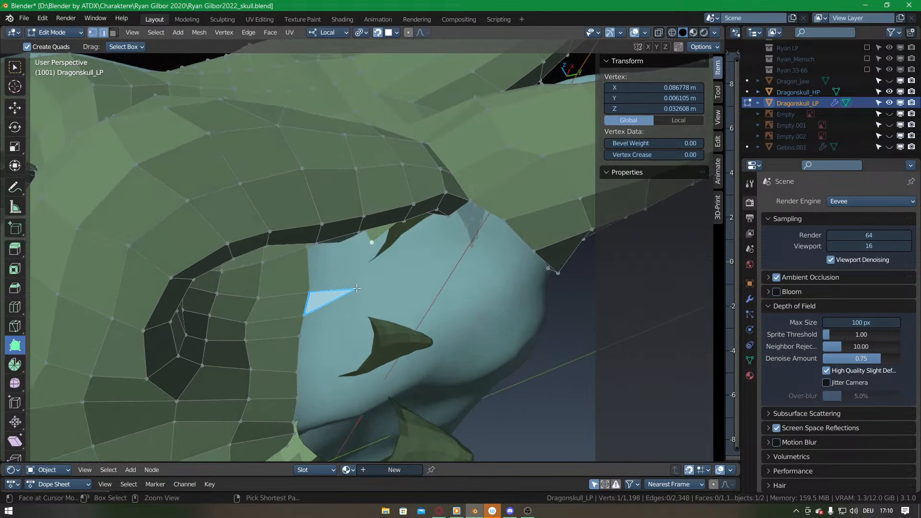
Adjust the boundary vertex at the recess's rim and fill the face joining it to the strip beneath the cheekbone.
{"action": "middle_click_drag", "start_coordinate": [370, 240], "coordinate": [368, 233]}
{"action": "left_click_drag", "start_coordinate": [304, 279], "coordinate": [308, 258]}
{"action": "left_click", "coordinate": [334, 231], "text": "ctrl"}
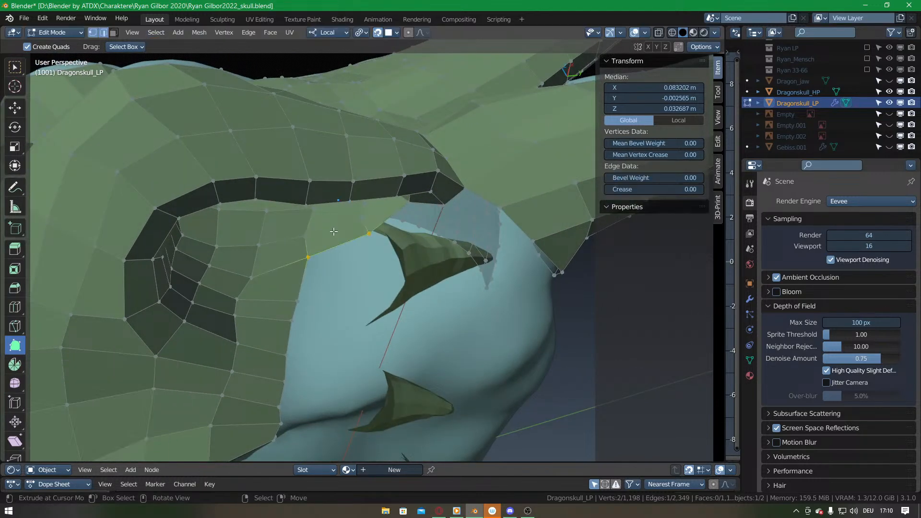
{"action": "left_click", "coordinate": [299, 273]}
{"action": "middle_click_drag", "start_coordinate": [300, 273], "coordinate": [283, 254]}
Extend the strip beneath the cheekbone rearward with new quads and fill faces up to the rear cheek mesh.
{"action": "left_click", "coordinate": [331, 233], "text": "ctrl"}
{"action": "left_click_drag", "start_coordinate": [346, 218], "coordinate": [375, 234], "text": "ctrl"}
{"action": "left_click_drag", "start_coordinate": [383, 190], "coordinate": [396, 232], "text": "ctrl"}
{"action": "middle_click_drag", "start_coordinate": [418, 204], "coordinate": [381, 217]}
{"action": "right_click", "coordinate": [440, 208], "text": "shift"}
{"action": "key", "text": "f"}
{"action": "key", "text": "f"}
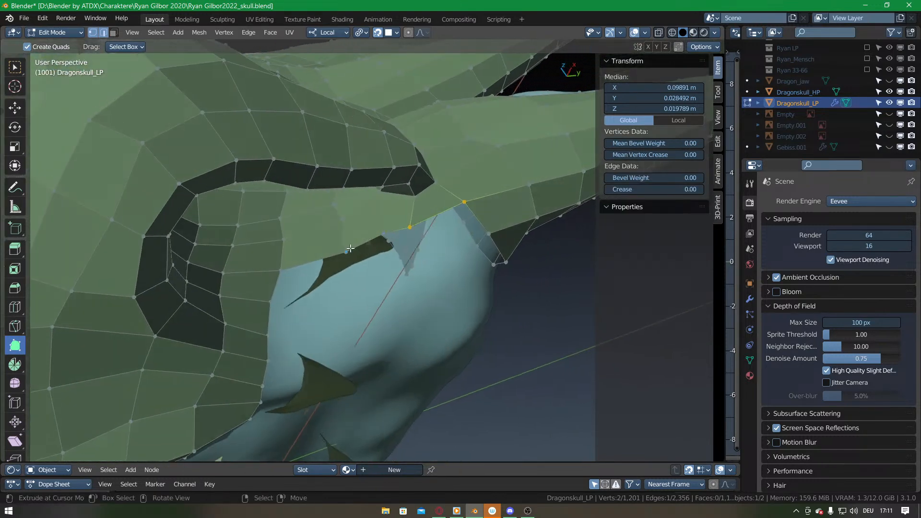
Reposition a vertex on the strip's lower edge and undo the accidental geometry pulled from its neighbour.
{"action": "left_click_drag", "start_coordinate": [345, 250], "coordinate": [334, 254]}
{"action": "left_click_drag", "start_coordinate": [386, 236], "coordinate": [414, 224]}
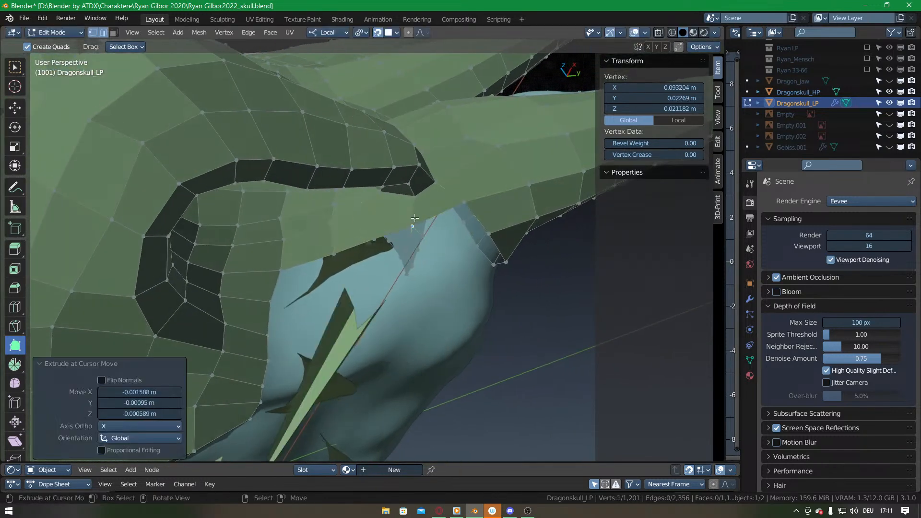
{"action": "key", "text": "ctrl+z"}
Add a quad continuing the narrow ledge on the skull's underside toward the rear.
{"action": "middle_click_drag", "start_coordinate": [411, 238], "coordinate": [360, 249]}
{"action": "middle_click_drag", "start_coordinate": [323, 218], "coordinate": [355, 258]}
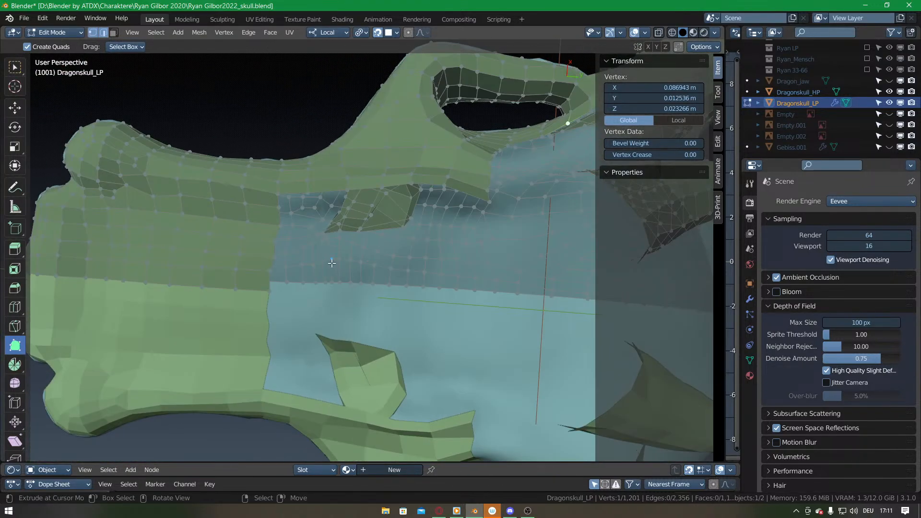
{"action": "left_click", "coordinate": [305, 205]}
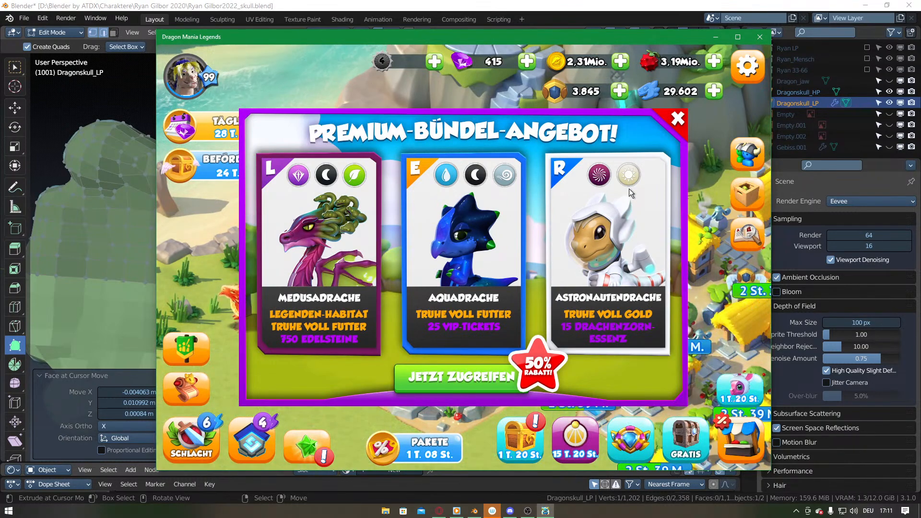
Switch to Dragon Mania Legends, dismiss the bundle offer and start breeding the two chosen dragons.
{"action": "left_click", "coordinate": [588, 222]}
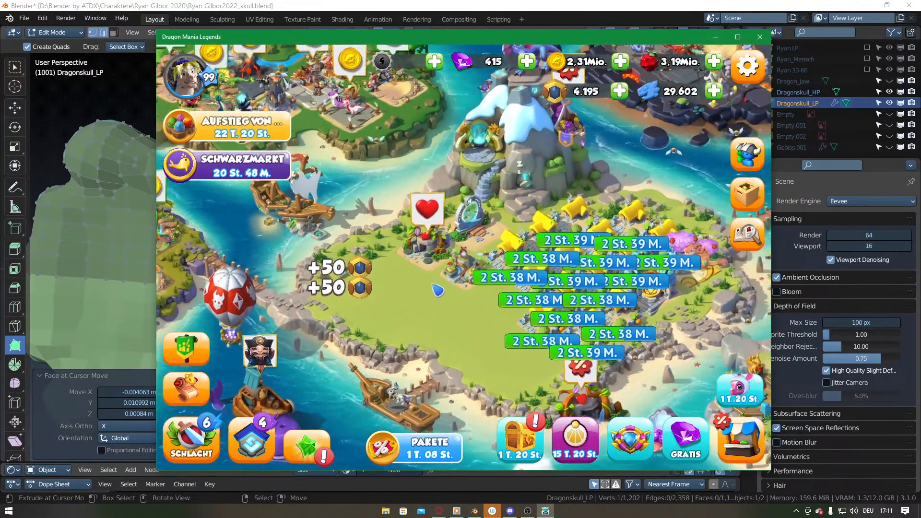
{"action": "left_click", "coordinate": [431, 221]}
{"action": "left_click", "coordinate": [451, 297]}
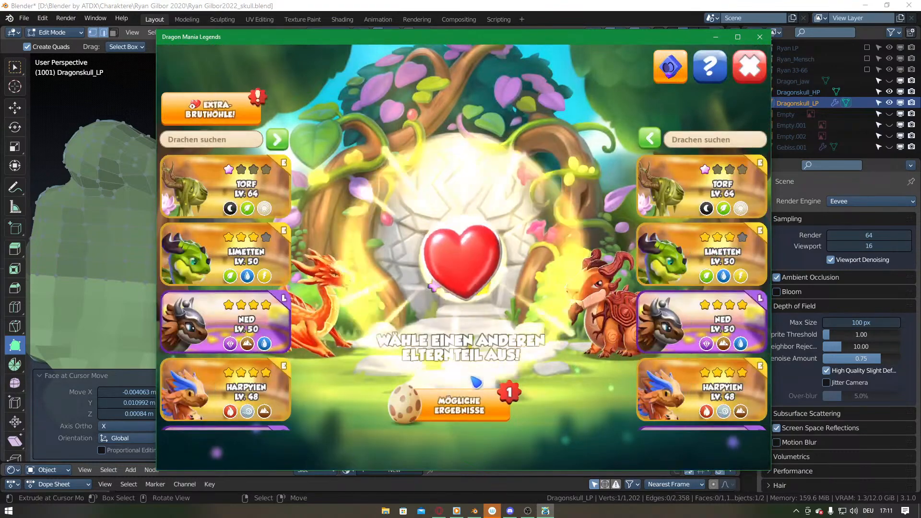
{"action": "left_click", "coordinate": [465, 276]}
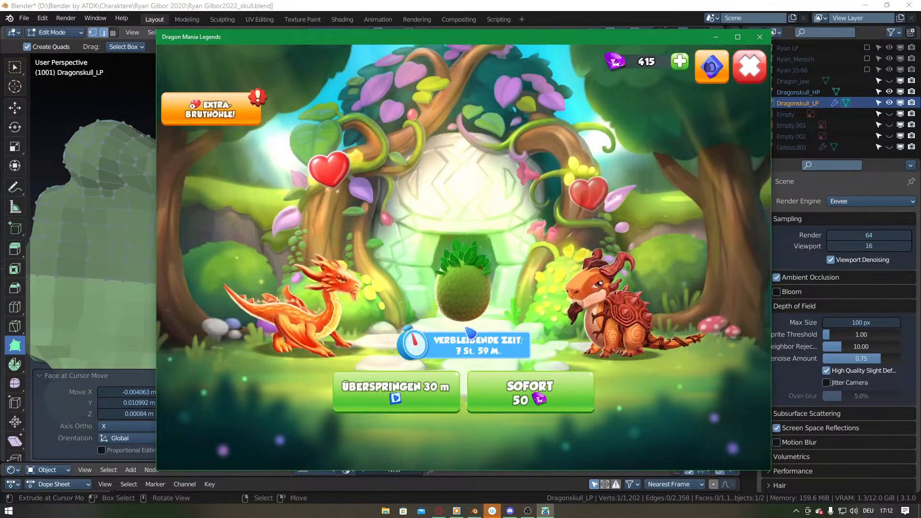
{"action": "key", "text": "Escape"}
Collect the gold from the dragon habitats on the surrounding islands.
{"action": "left_click_drag", "start_coordinate": [268, 177], "coordinate": [526, 189]}
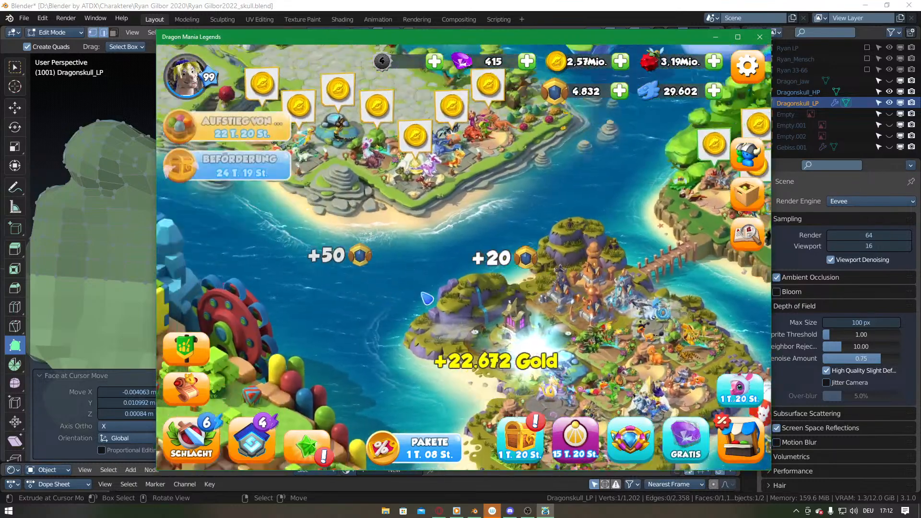
{"action": "left_click_drag", "start_coordinate": [259, 188], "coordinate": [363, 270]}
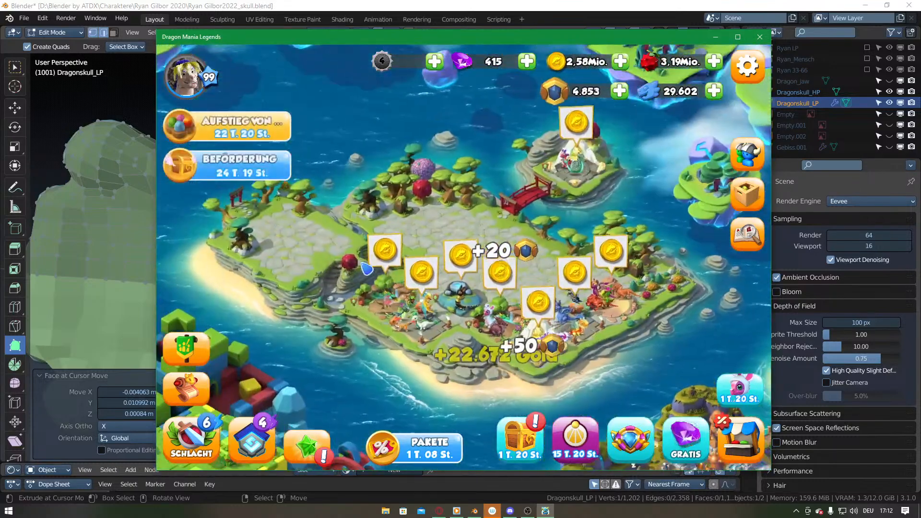
{"action": "left_click_drag", "start_coordinate": [584, 148], "coordinate": [338, 137]}
{"action": "left_click_drag", "start_coordinate": [634, 266], "coordinate": [437, 211]}
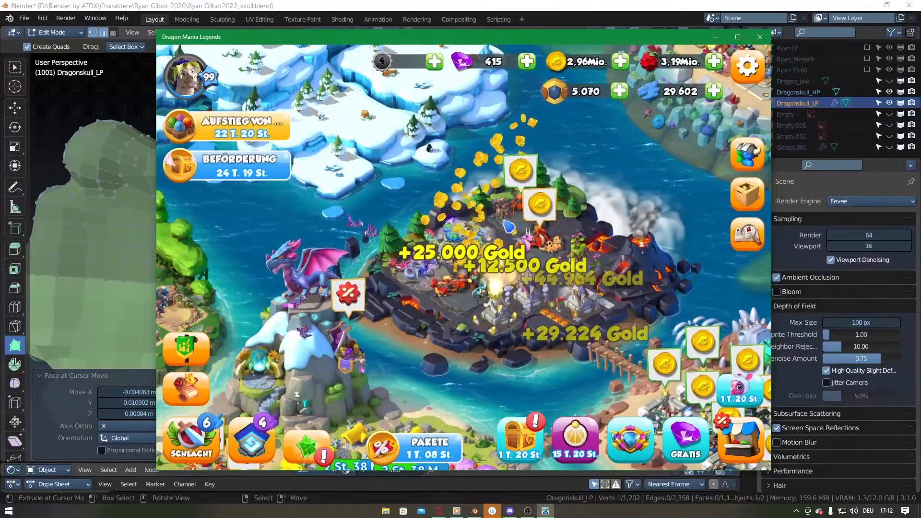
{"action": "left_click_drag", "start_coordinate": [593, 257], "coordinate": [393, 248]}
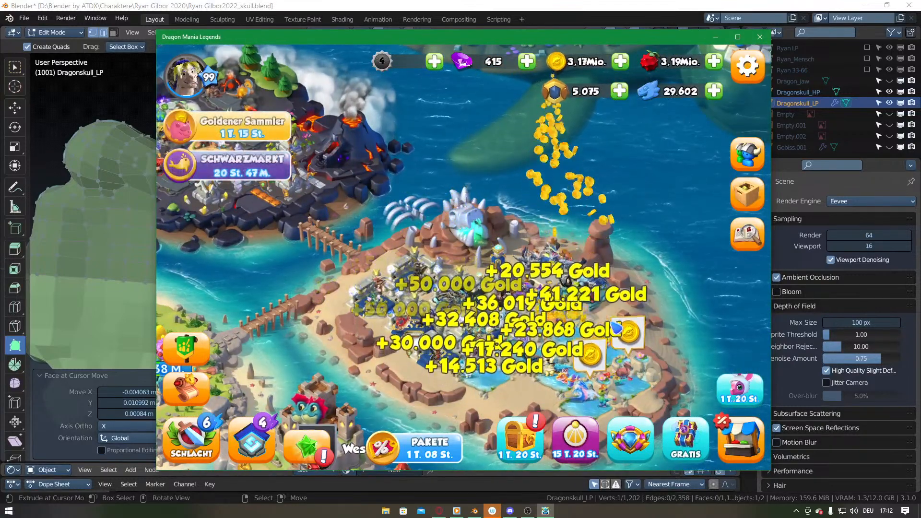
Collect the gold from the habitats on the turtle island.
{"action": "left_click_drag", "start_coordinate": [588, 159], "coordinate": [539, 383]}
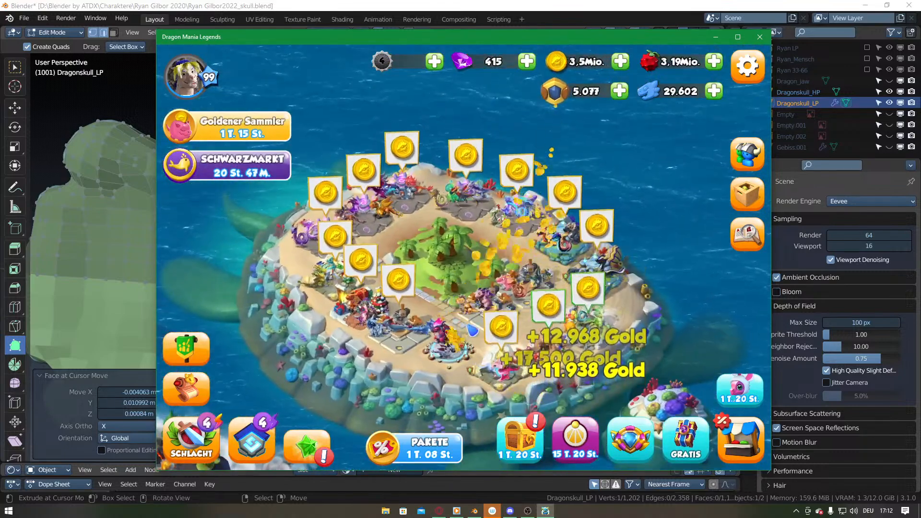
{"action": "left_click", "coordinate": [403, 149]}
{"action": "left_click", "coordinate": [323, 199]}
{"action": "left_click", "coordinate": [330, 252]}
{"action": "left_click_drag", "start_coordinate": [402, 314], "coordinate": [454, 163]}
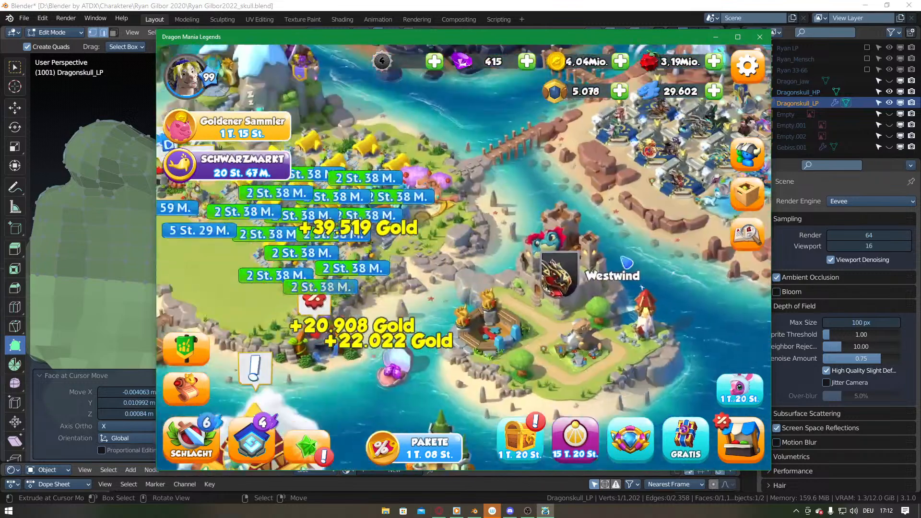
Return to the main island and check the overview of limited-time events.
{"action": "left_click_drag", "start_coordinate": [322, 271], "coordinate": [592, 253]}
{"action": "left_click_drag", "start_coordinate": [581, 324], "coordinate": [483, 312]}
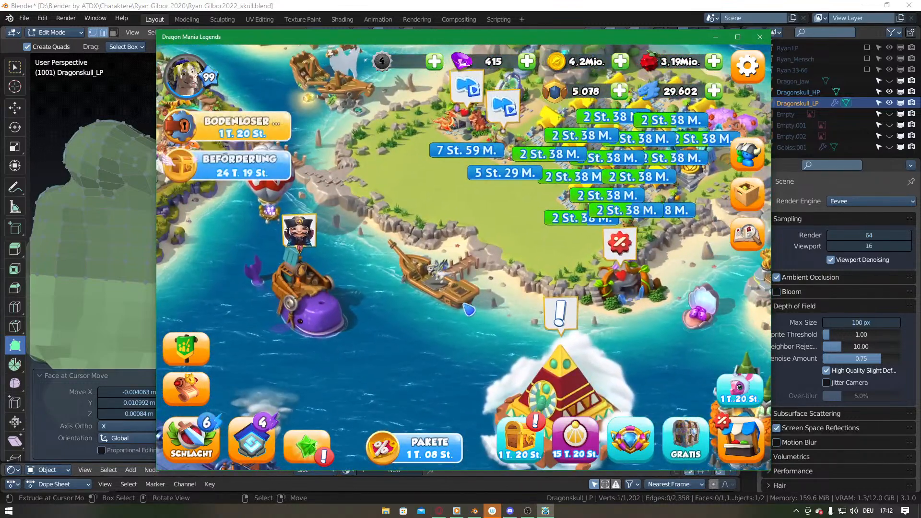
{"action": "left_click", "coordinate": [269, 132]}
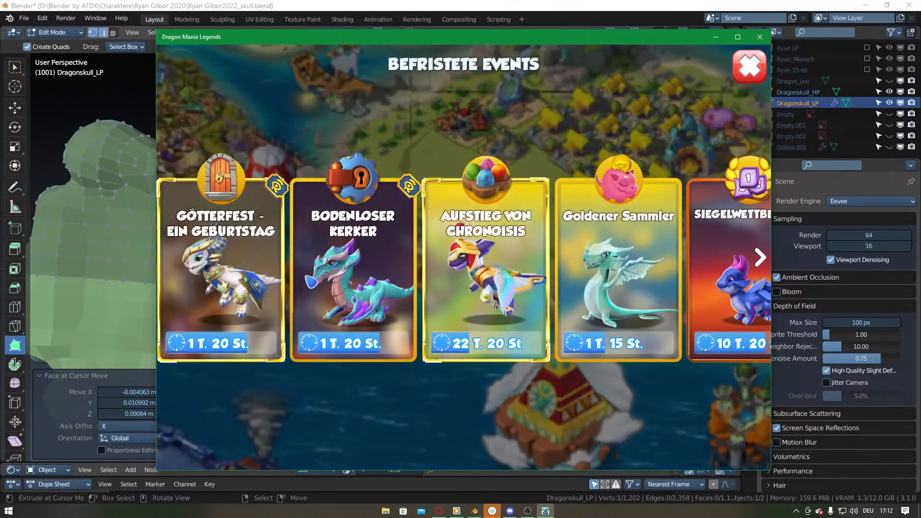
{"action": "left_click", "coordinate": [749, 67]}
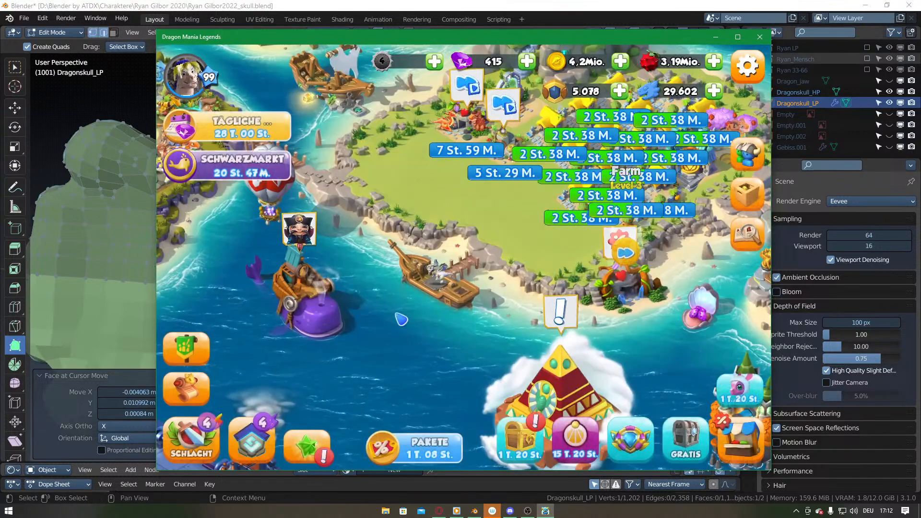
Open the battle map and collect the gold from the mines across its islands.
{"action": "left_click", "coordinate": [196, 432]}
{"action": "left_click", "coordinate": [320, 211]}
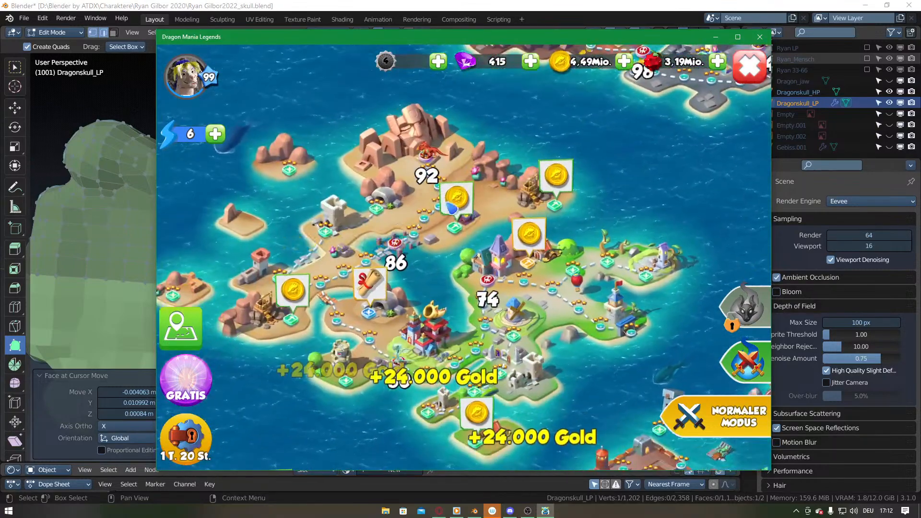
{"action": "left_click_drag", "start_coordinate": [570, 395], "coordinate": [468, 252]}
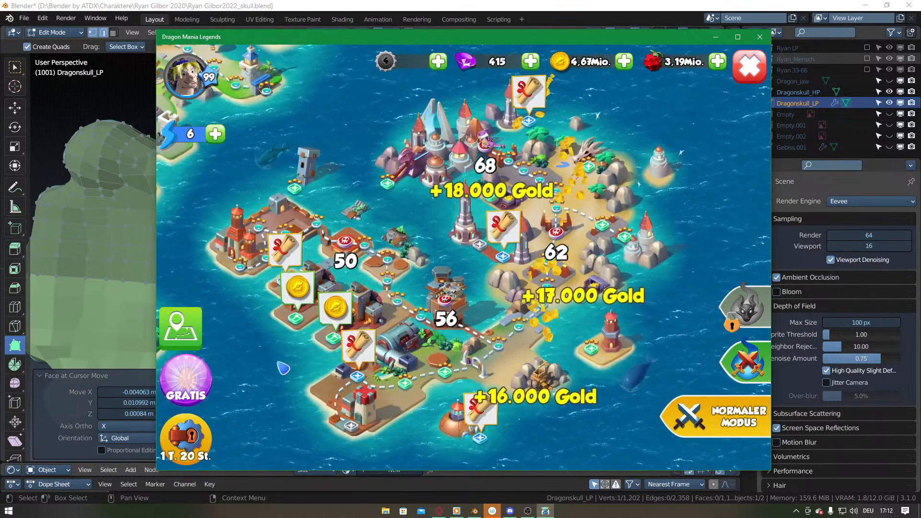
{"action": "left_click_drag", "start_coordinate": [287, 356], "coordinate": [506, 303]}
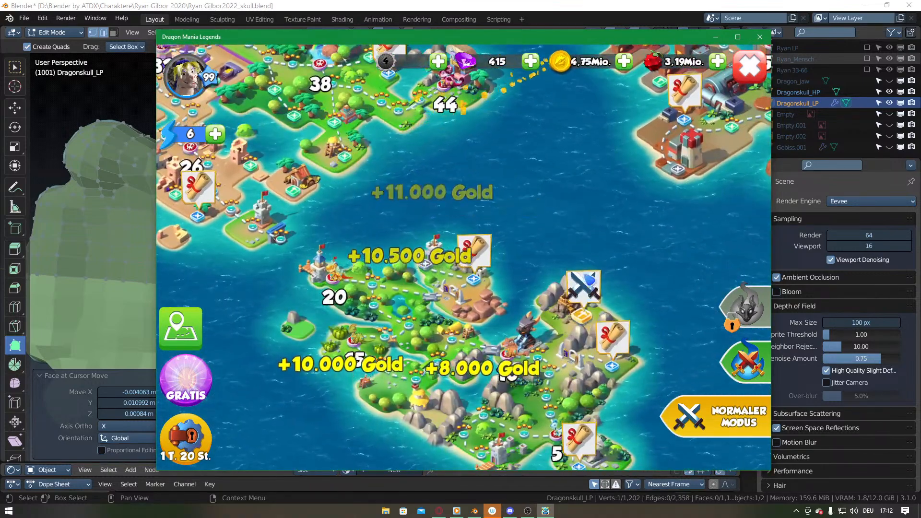
Attack the Viking-occupied treasure mines and finish the battles to win them back.
{"action": "left_click", "coordinate": [577, 274]}
{"action": "left_click", "coordinate": [617, 382]}
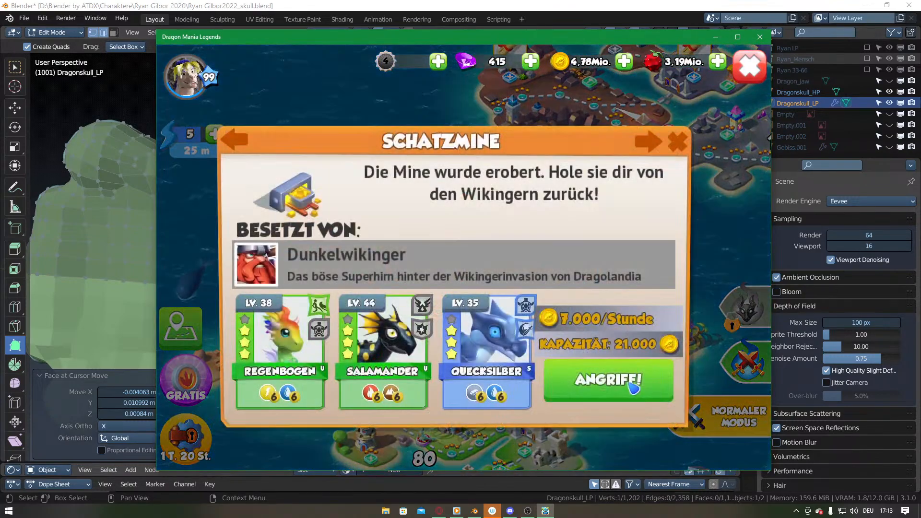
{"action": "left_click", "coordinate": [626, 390]}
{"action": "left_click", "coordinate": [670, 446]}
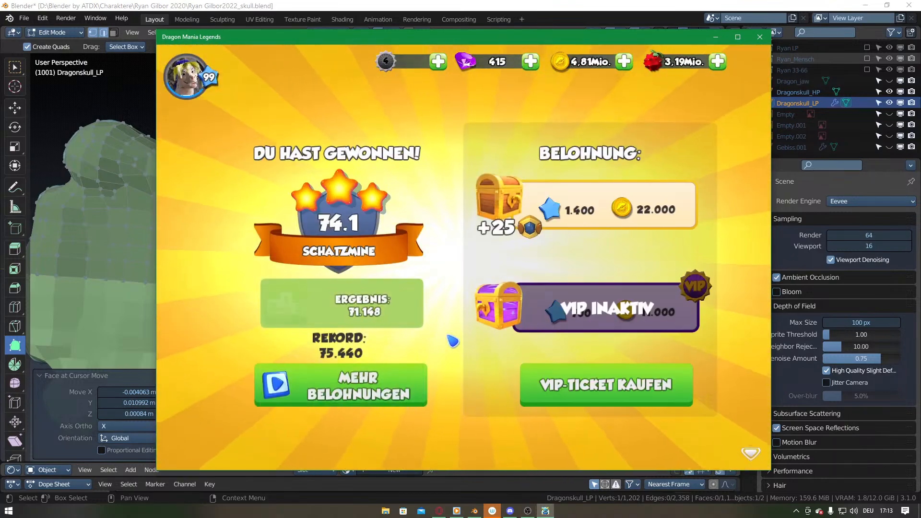
{"action": "left_click", "coordinate": [449, 337]}
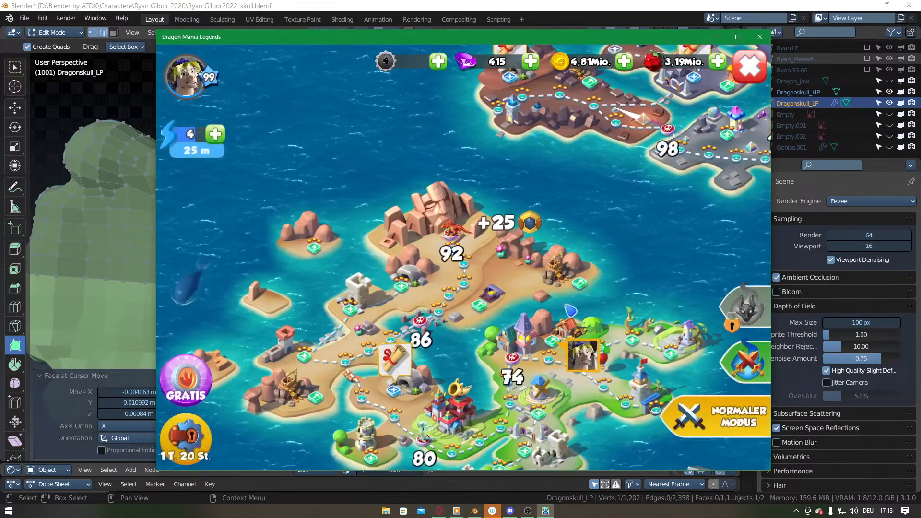
Leave the battle map and close the game to return to Blender.
{"action": "left_click", "coordinate": [753, 65]}
{"action": "left_click", "coordinate": [752, 64]}
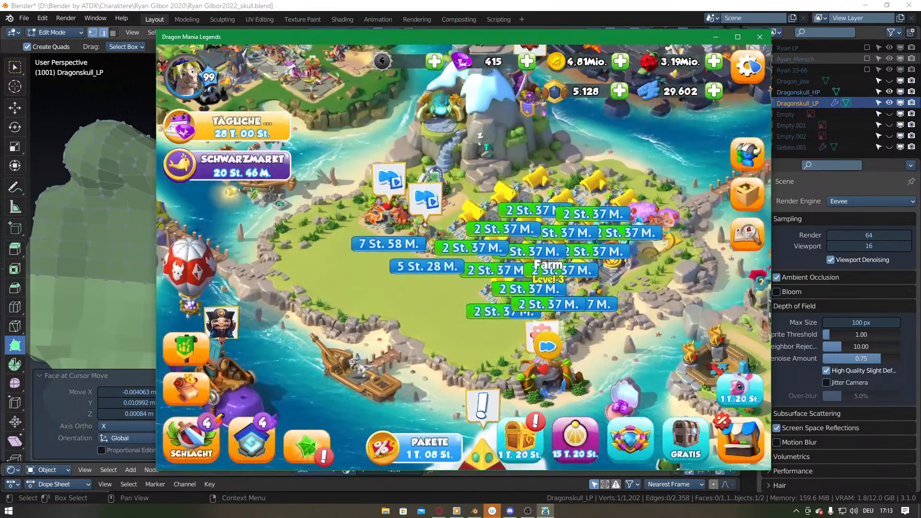
{"action": "left_click", "coordinate": [759, 37]}
Continue the ledge on the skull's underside with quads up to the rear end of the side wall.
{"action": "middle_click_drag", "start_coordinate": [538, 133], "coordinate": [355, 263]}
{"action": "left_click", "coordinate": [327, 217]}
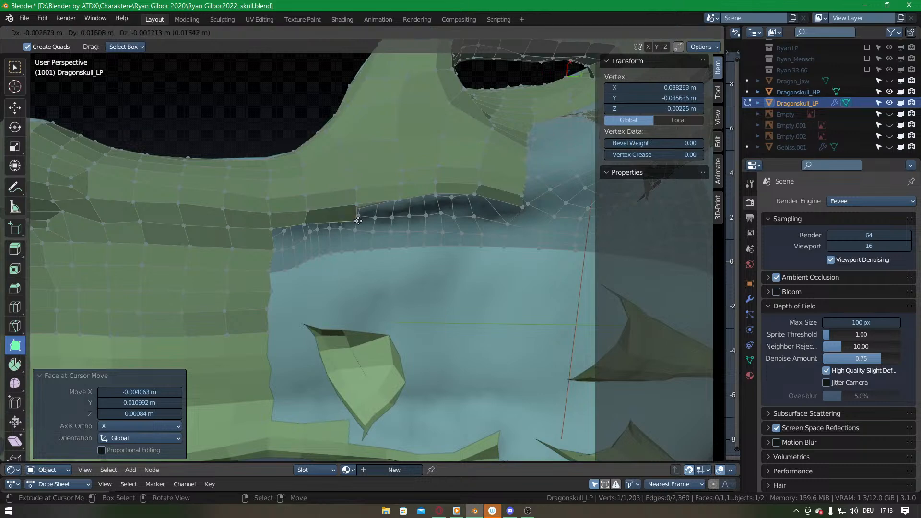
{"action": "middle_click_drag", "start_coordinate": [327, 218], "coordinate": [335, 247]}
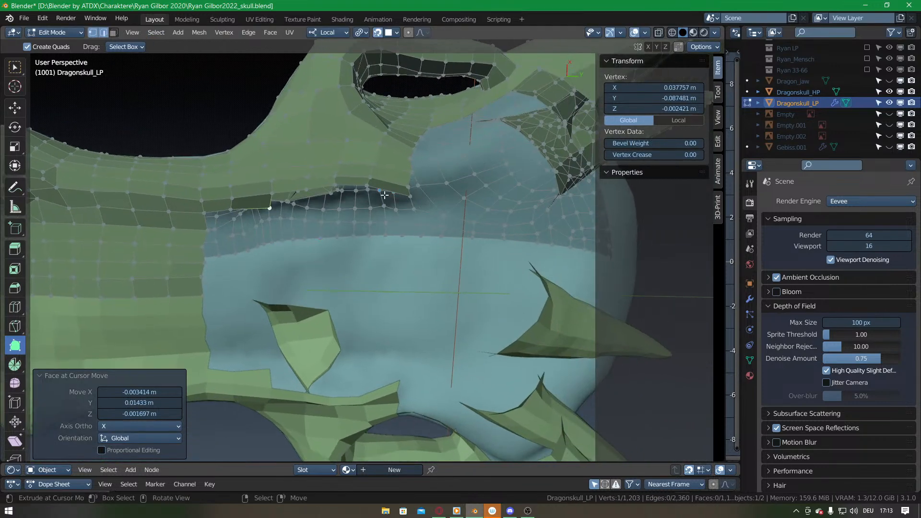
{"action": "left_click_drag", "start_coordinate": [272, 195], "coordinate": [335, 196], "text": "ctrl"}
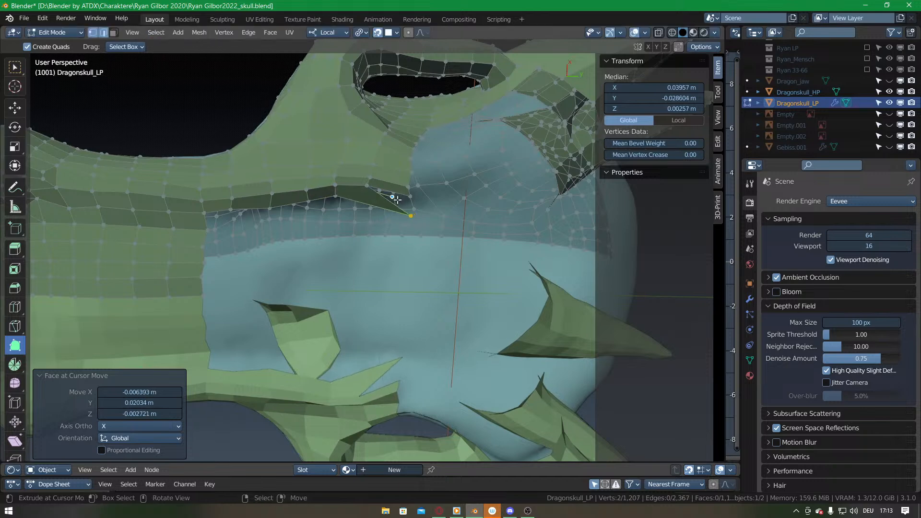
{"action": "left_click", "coordinate": [366, 199], "text": "ctrl"}
{"action": "left_click", "coordinate": [368, 186], "text": "ctrl"}
Reposition the vertices along the lower edge of the new underside ledge to even out its quads.
{"action": "middle_click_drag", "start_coordinate": [369, 188], "coordinate": [360, 271]}
{"action": "left_click_drag", "start_coordinate": [357, 219], "coordinate": [355, 223]}
{"action": "left_click_drag", "start_coordinate": [329, 223], "coordinate": [329, 228]}
{"action": "left_click_drag", "start_coordinate": [386, 219], "coordinate": [419, 224]}
{"action": "middle_click_drag", "start_coordinate": [349, 247], "coordinate": [333, 248]}
Extend the underside ledge to the skull's centre line with a row of wide quads.
{"action": "left_click_drag", "start_coordinate": [393, 232], "coordinate": [402, 296]}
{"action": "left_click_drag", "start_coordinate": [365, 225], "coordinate": [336, 297], "text": "ctrl"}
{"action": "left_click_drag", "start_coordinate": [336, 225], "coordinate": [304, 301], "text": "ctrl"}
{"action": "left_click_drag", "start_coordinate": [309, 228], "coordinate": [275, 306], "text": "ctrl"}
{"action": "left_click_drag", "start_coordinate": [272, 231], "coordinate": [235, 310], "text": "ctrl"}
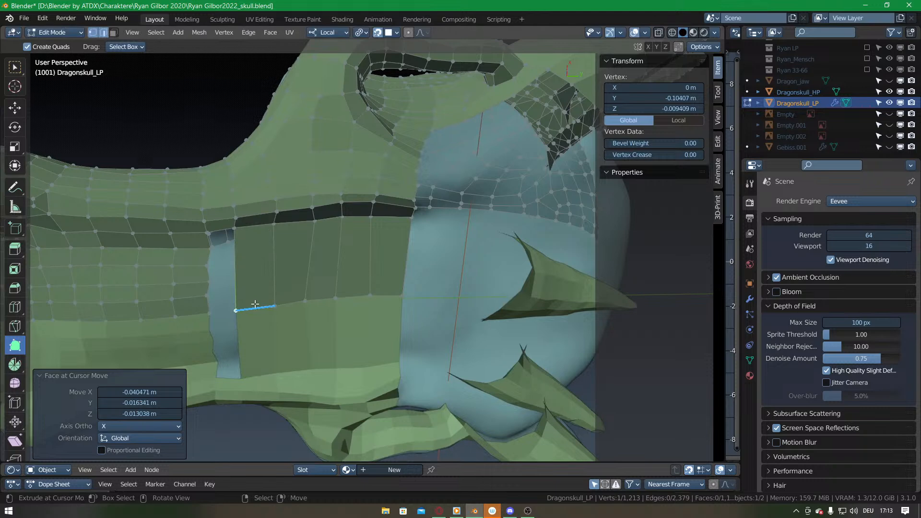
Divide the wide underside quads with 4 loop cuts and snap the new vertices to the sculpted surface.
{"action": "key", "text": "ctrl+r"}
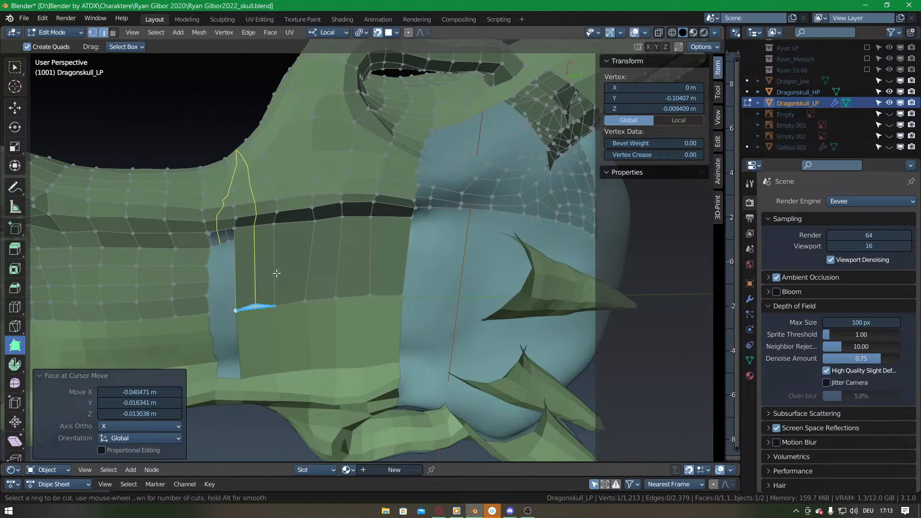
{"action": "key", "text": "4"}
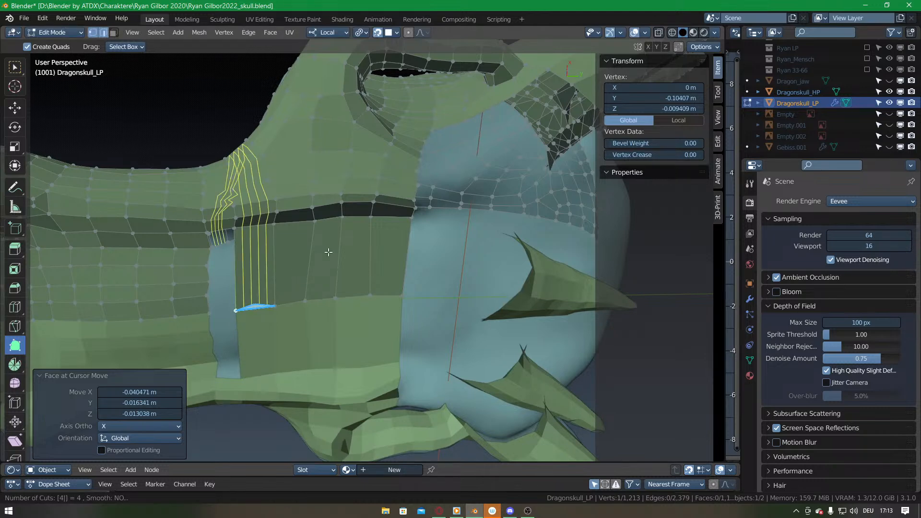
{"action": "left_click", "coordinate": [362, 275]}
{"action": "left_click", "coordinate": [361, 274]}
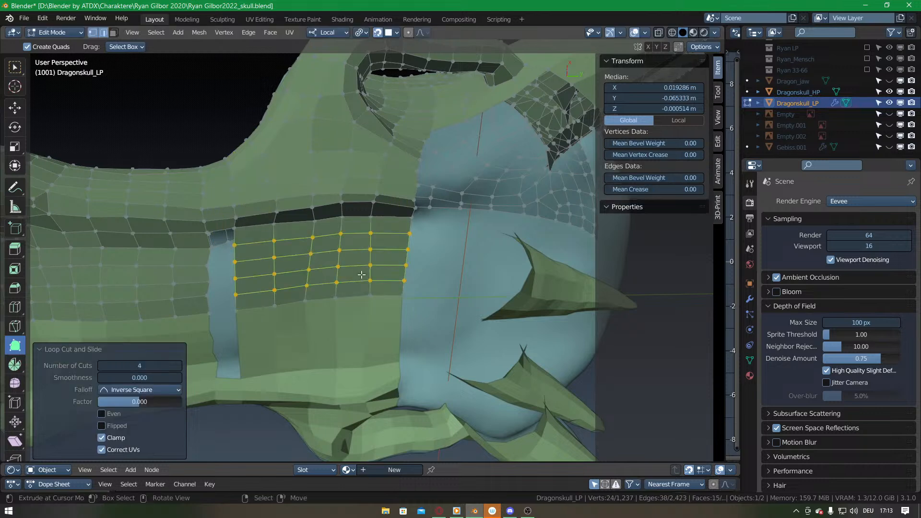
{"action": "key", "text": "g"}
{"action": "left_click", "coordinate": [361, 274]}
Fill the gap between the front underside mesh and the new quads from the ledge to the centre line.
{"action": "left_click", "coordinate": [224, 233]}
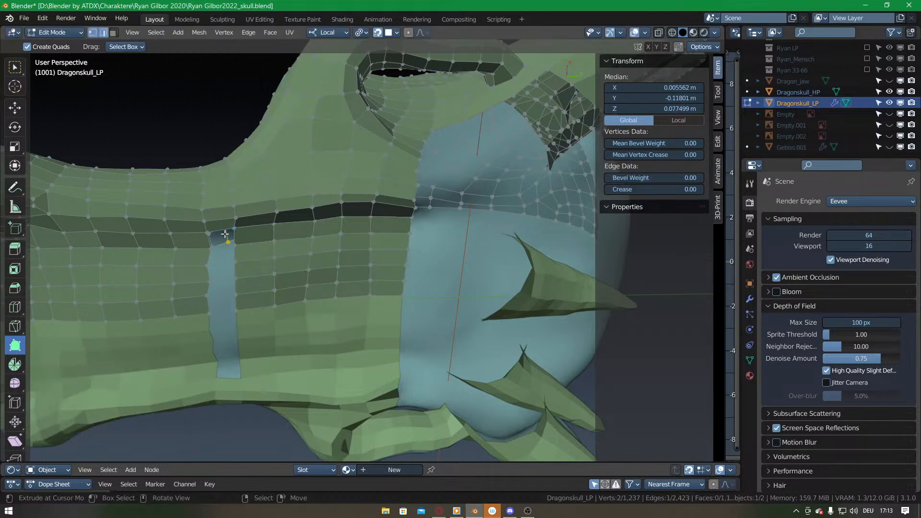
{"action": "key", "text": "f"}
{"action": "key", "text": "f"}
{"action": "key", "text": "f"}
{"action": "key", "text": "f"}
{"action": "key", "text": "f"}
{"action": "key", "text": "f"}
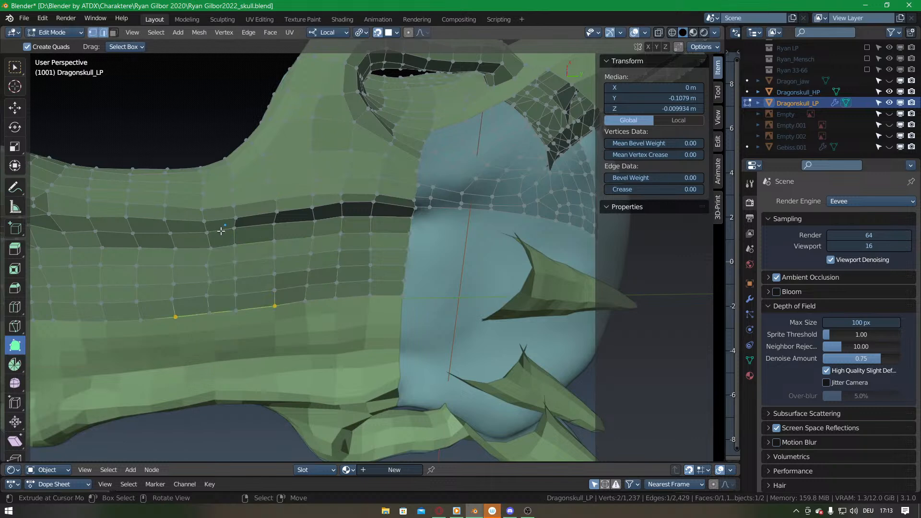
{"action": "key", "text": "alt+a"}
{"action": "middle_click_drag", "start_coordinate": [303, 283], "coordinate": [371, 266]}
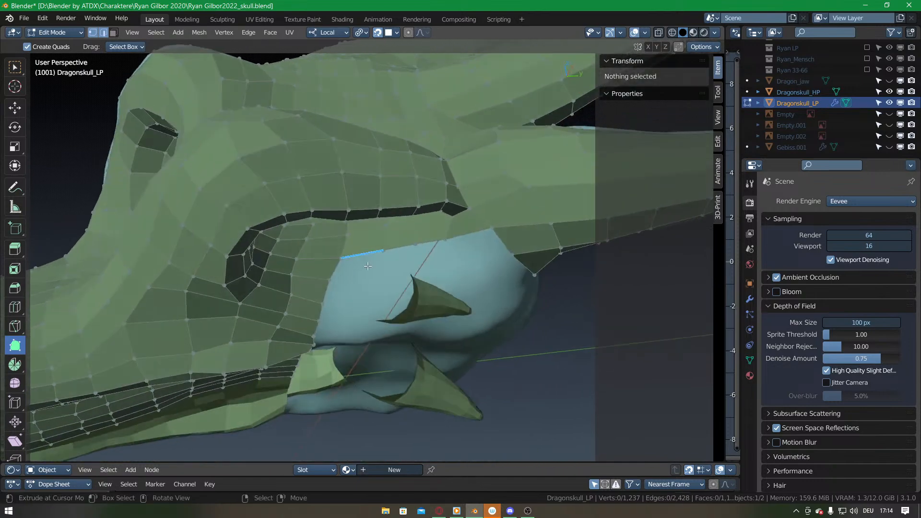
Extend the open border below the cheek recess with new quads on the sculpted surface and adjust their vertices.
{"action": "left_click_drag", "start_coordinate": [342, 258], "coordinate": [423, 264], "text": "ctrl"}
{"action": "left_click_drag", "start_coordinate": [416, 244], "coordinate": [450, 257], "text": "ctrl"}
{"action": "middle_click_drag", "start_coordinate": [450, 257], "coordinate": [410, 216]}
{"action": "left_click_drag", "start_coordinate": [409, 216], "coordinate": [390, 239]}
{"action": "middle_click_drag", "start_coordinate": [391, 239], "coordinate": [346, 228]}
{"action": "left_click_drag", "start_coordinate": [375, 236], "coordinate": [390, 239], "text": "ctrl"}
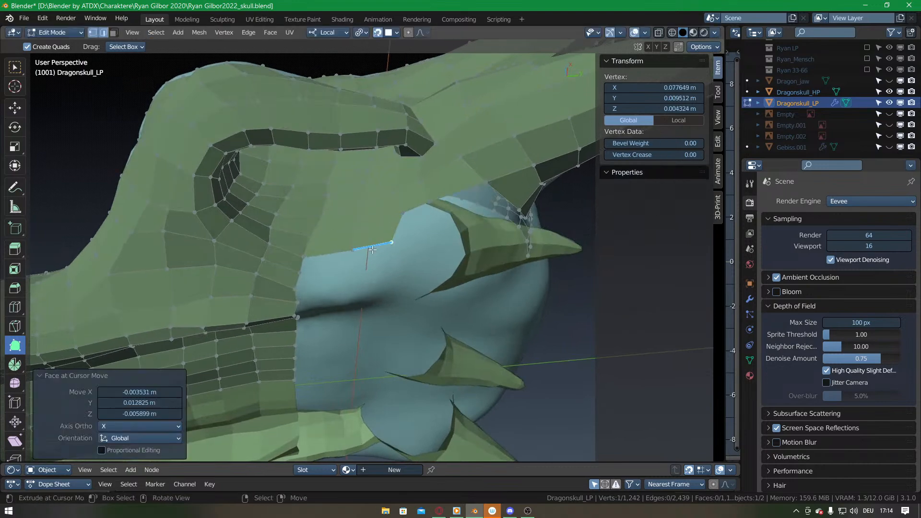
Add another run of quads from the border below the cheek recess toward the corner of the underside ledge.
{"action": "middle_click_drag", "start_coordinate": [390, 239], "coordinate": [428, 272]}
{"action": "left_click_drag", "start_coordinate": [428, 272], "coordinate": [440, 271]}
{"action": "left_click", "coordinate": [356, 294], "text": "ctrl"}
{"action": "middle_click_drag", "start_coordinate": [356, 294], "coordinate": [360, 235]}
{"action": "left_click_drag", "start_coordinate": [355, 231], "coordinate": [391, 263], "text": "ctrl"}
{"action": "left_click_drag", "start_coordinate": [334, 304], "coordinate": [360, 289]}
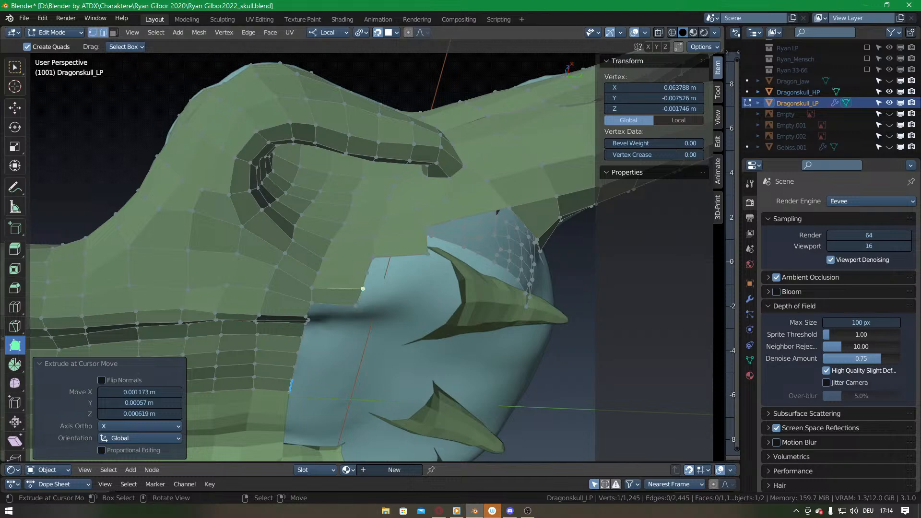
Launch Steam from the Games folder on the desktop and close the folder window.
{"action": "left_click", "coordinate": [387, 511]}
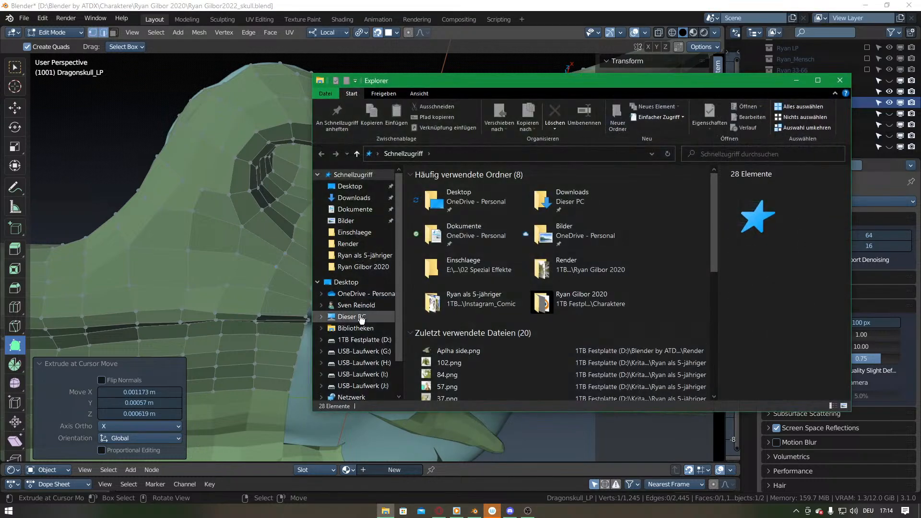
{"action": "left_click", "coordinate": [353, 186]}
{"action": "double_click", "coordinate": [459, 186]}
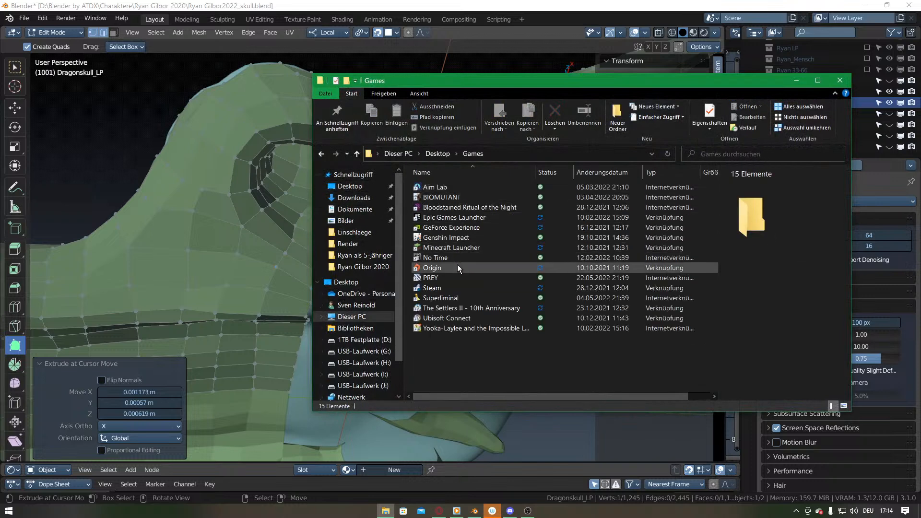
{"action": "double_click", "coordinate": [456, 285]}
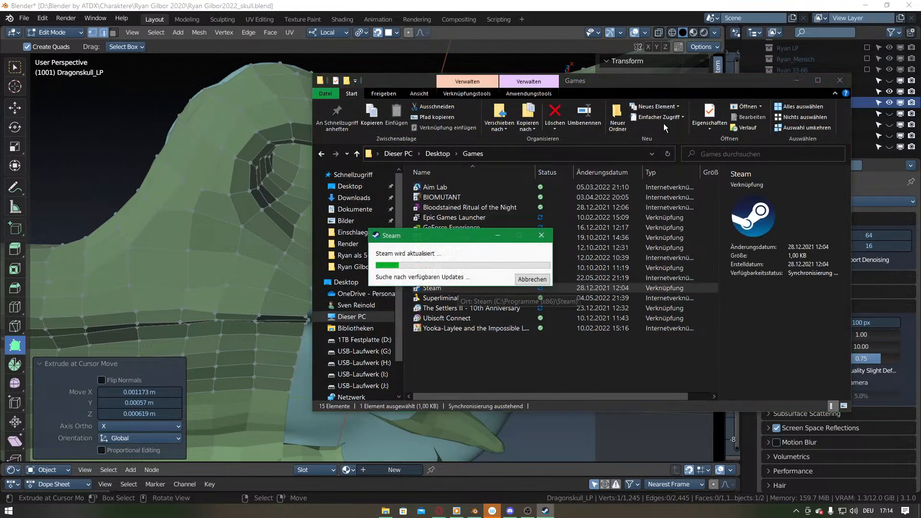
{"action": "left_click", "coordinate": [839, 81]}
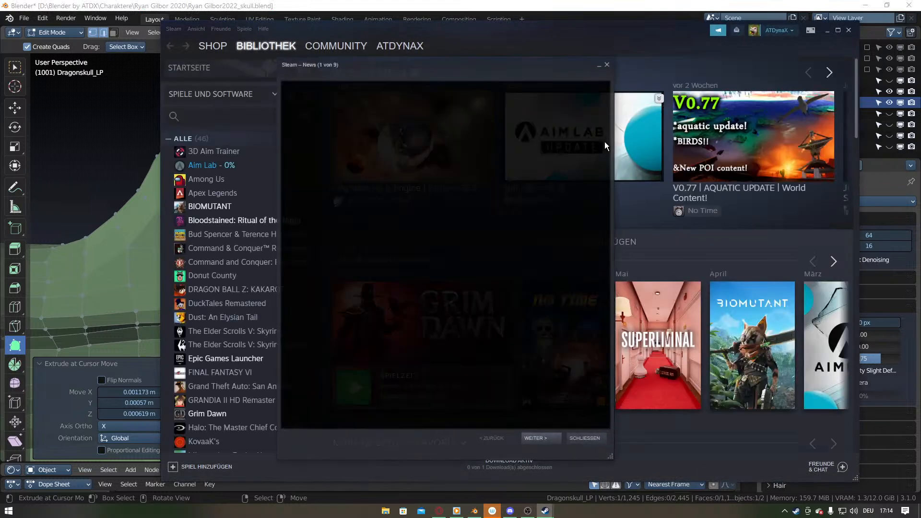
Dismiss the Steam news, look through the game library and close the Steam window.
{"action": "left_click", "coordinate": [607, 63]}
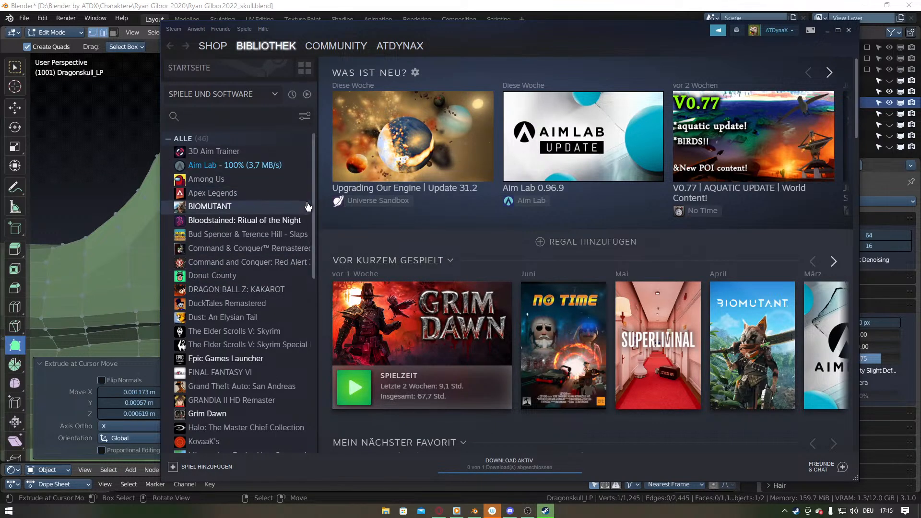
{"action": "left_click_drag", "start_coordinate": [314, 190], "coordinate": [315, 367]}
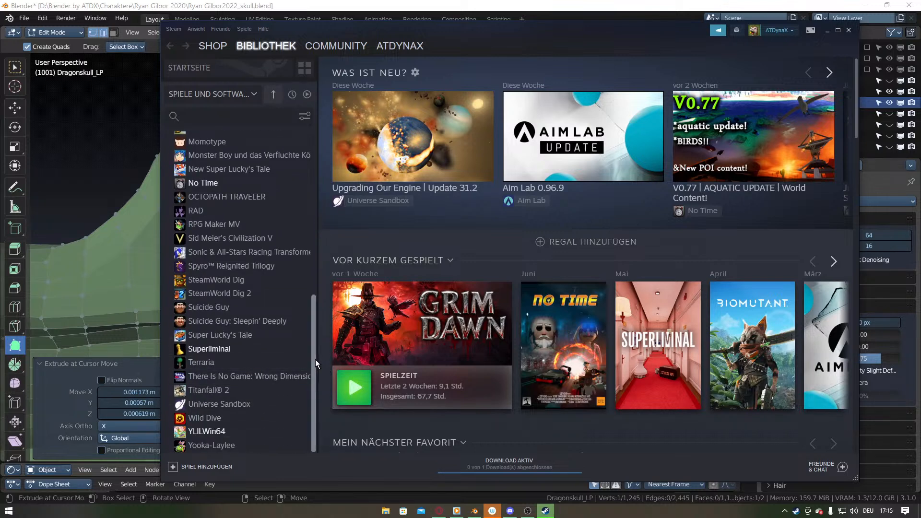
{"action": "scroll", "coordinate": [317, 366], "scroll_direction": "up", "scroll_amount": 10}
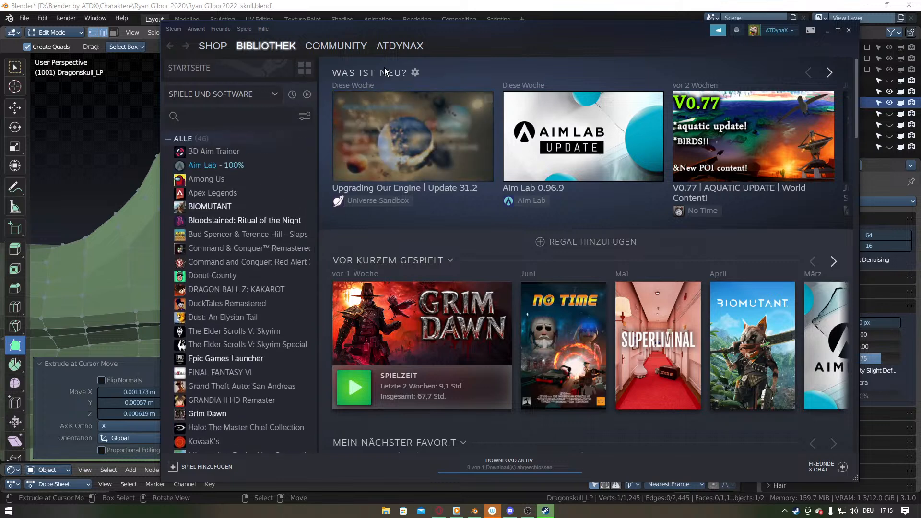
{"action": "left_click", "coordinate": [791, 31]}
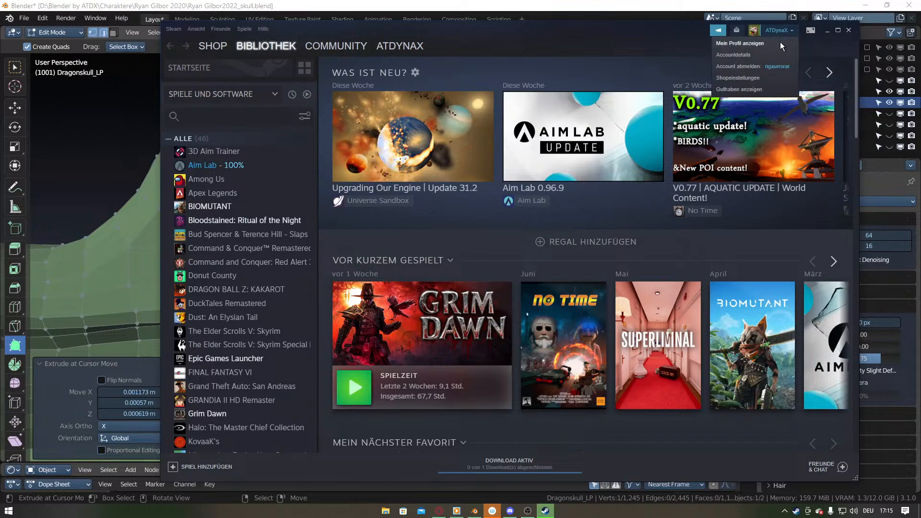
{"action": "left_click", "coordinate": [848, 30]}
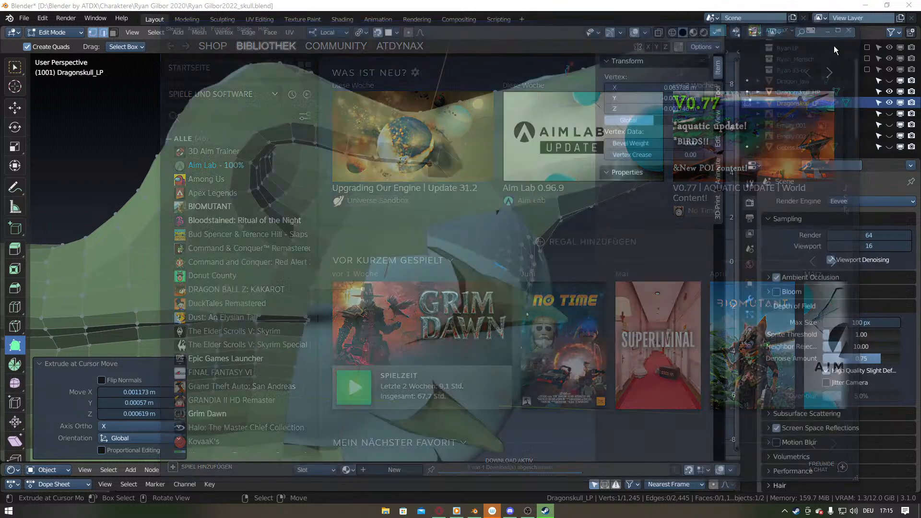
Build further quad rows beside the underside ledge to bring the cheek mesh down over the sculpted underside.
{"action": "middle_click_drag", "start_coordinate": [401, 272], "coordinate": [423, 254]}
{"action": "key", "text": "e"}
{"action": "left_click_drag", "start_coordinate": [432, 268], "coordinate": [431, 269], "text": "ctrl"}
{"action": "left_click_drag", "start_coordinate": [372, 269], "coordinate": [424, 282], "text": "ctrl"}
{"action": "middle_click_drag", "start_coordinate": [424, 282], "coordinate": [418, 206]}
{"action": "left_click_drag", "start_coordinate": [371, 199], "coordinate": [423, 211], "text": "ctrl"}
{"action": "middle_click_drag", "start_coordinate": [395, 239], "coordinate": [372, 246]}
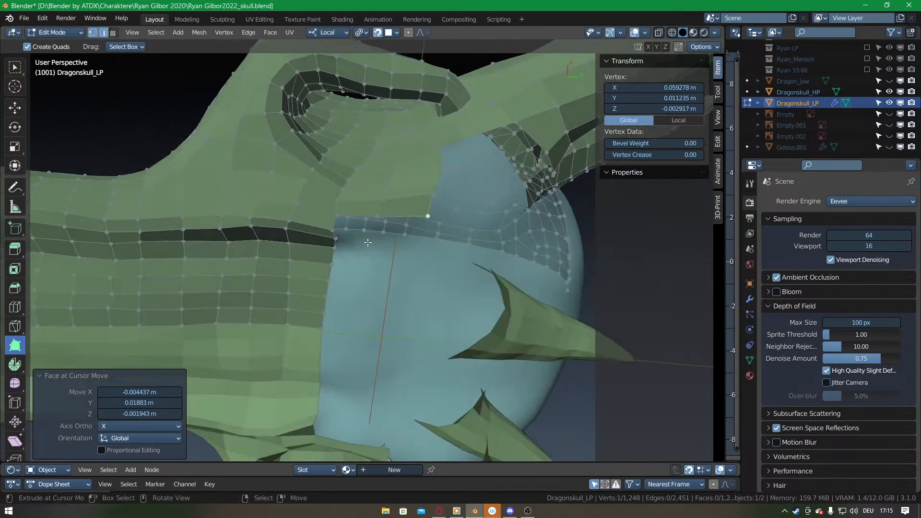
{"action": "left_click_drag", "start_coordinate": [341, 216], "coordinate": [378, 233], "text": "ctrl"}
{"action": "left_click_drag", "start_coordinate": [381, 216], "coordinate": [423, 235], "text": "ctrl"}
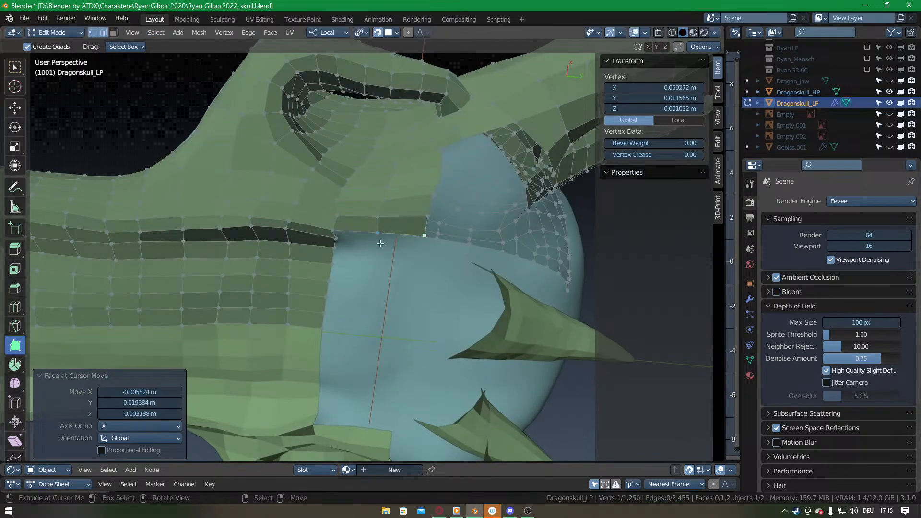
Continue the quads along the ledge's rear end and close the remaining notch in the border with a face.
{"action": "middle_click_drag", "start_coordinate": [391, 234], "coordinate": [390, 252]}
{"action": "left_click_drag", "start_coordinate": [343, 213], "coordinate": [420, 228], "text": "ctrl"}
{"action": "middle_click_drag", "start_coordinate": [393, 257], "coordinate": [336, 218]}
{"action": "left_click_drag", "start_coordinate": [333, 211], "coordinate": [354, 238], "text": "ctrl"}
{"action": "left_click_drag", "start_coordinate": [360, 215], "coordinate": [392, 232], "text": "ctrl"}
{"action": "middle_click_drag", "start_coordinate": [392, 232], "coordinate": [337, 182]}
{"action": "left_click_drag", "start_coordinate": [313, 184], "coordinate": [370, 214], "text": "ctrl"}
{"action": "middle_click_drag", "start_coordinate": [369, 214], "coordinate": [350, 178]}
{"action": "left_click_drag", "start_coordinate": [353, 181], "coordinate": [381, 207]}
{"action": "right_click", "coordinate": [368, 154]}
{"action": "key", "text": "f"}
Add quads along the open border behind the base of the lowest horn.
{"action": "middle_click_drag", "start_coordinate": [492, 204], "coordinate": [310, 244]}
{"action": "left_click_drag", "start_coordinate": [288, 243], "coordinate": [320, 283], "text": "ctrl"}
{"action": "left_click_drag", "start_coordinate": [305, 288], "coordinate": [318, 310], "text": "ctrl"}
{"action": "right_click", "coordinate": [287, 326]}
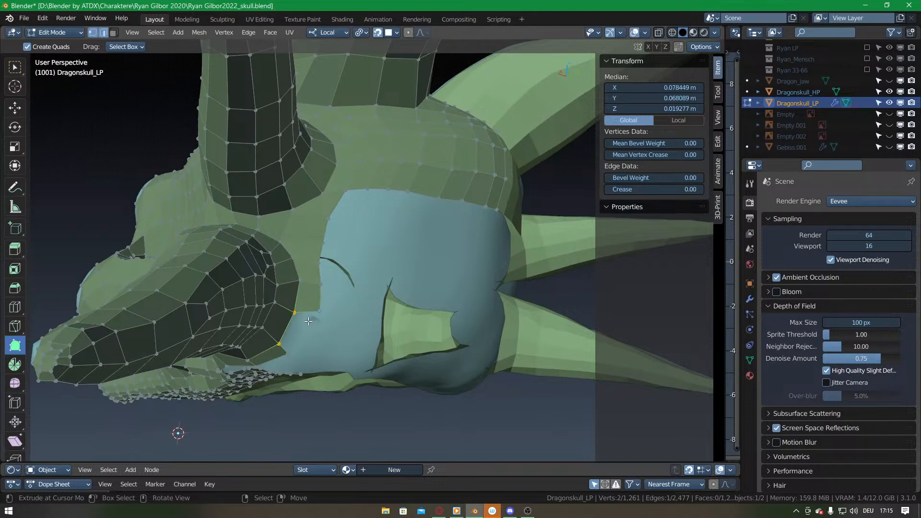
{"action": "left_click", "coordinate": [319, 312], "text": "ctrl"}
{"action": "middle_click_drag", "start_coordinate": [319, 312], "coordinate": [349, 281]}
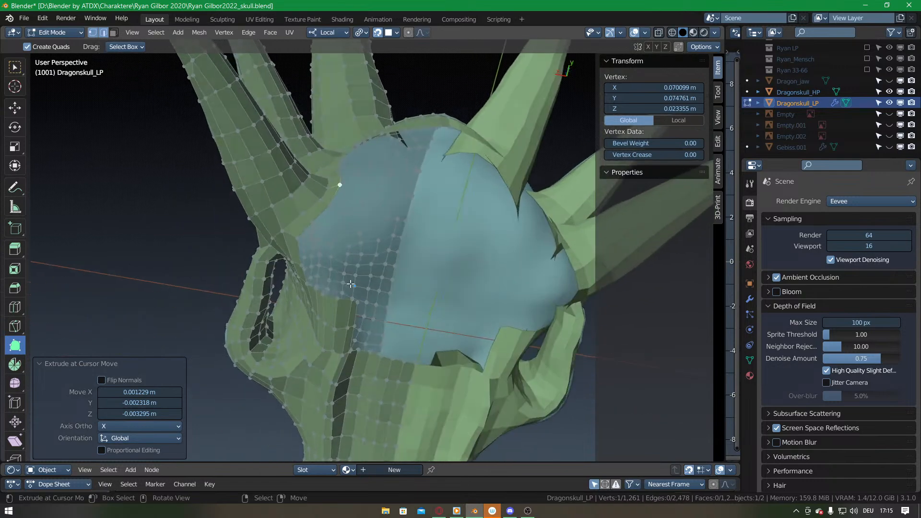
{"action": "middle_click_drag", "start_coordinate": [382, 157], "coordinate": [358, 306]}
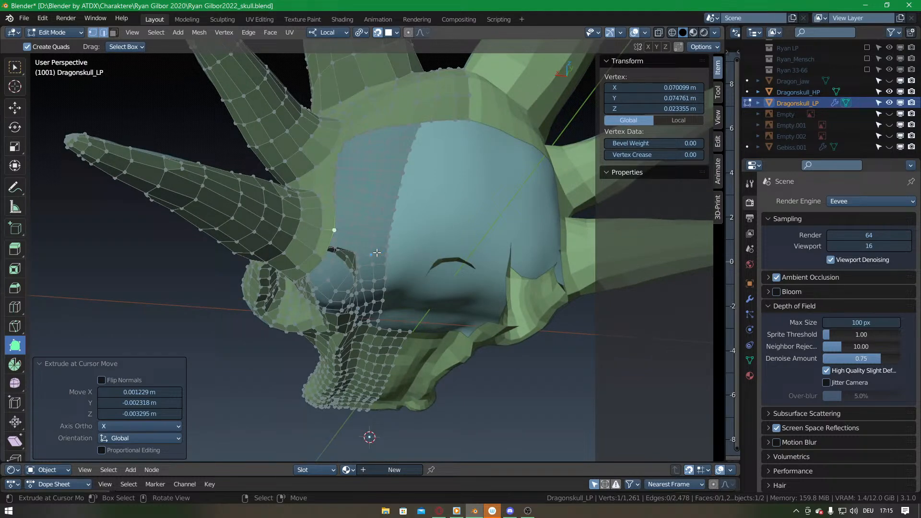
Wrap the row of quads around the underside of the lowest horn's base.
{"action": "middle_click_drag", "start_coordinate": [377, 253], "coordinate": [369, 258]}
{"action": "scroll", "coordinate": [375, 244], "scroll_direction": "up", "scroll_amount": 3}
{"action": "middle_click_drag", "start_coordinate": [349, 187], "coordinate": [340, 286]}
{"action": "left_click_drag", "start_coordinate": [335, 290], "coordinate": [373, 228], "text": "ctrl"}
{"action": "middle_click_drag", "start_coordinate": [351, 211], "coordinate": [331, 277]}
{"action": "left_click", "coordinate": [332, 285], "text": "ctrl"}
{"action": "left_click", "coordinate": [346, 274], "text": "ctrl"}
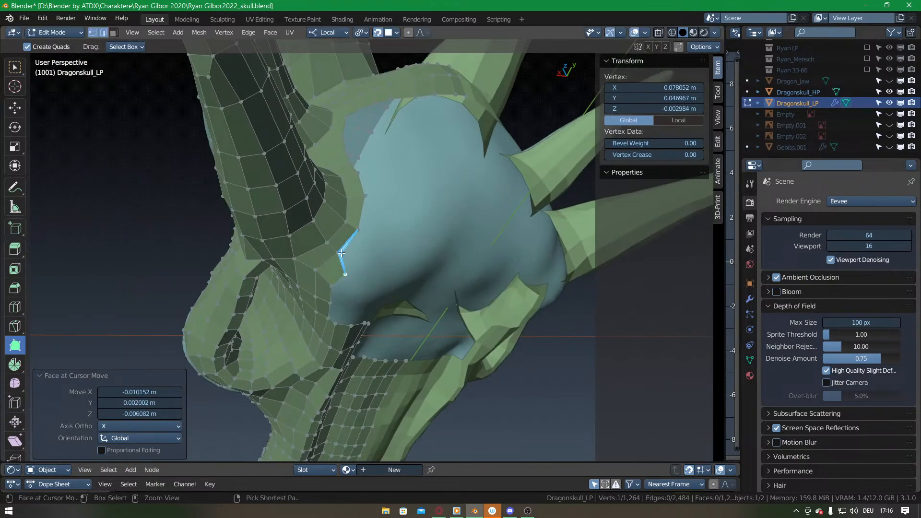
Add quads between the horn base and the underside ledge, undoing a misplaced one and repositioning the border vertices.
{"action": "mouse_move", "coordinate": [353, 267]}
{"action": "middle_mouse_down"}
{"action": "mouse_move", "coordinate": [335, 216]}
{"action": "mouse_move", "coordinate": [350, 268]}
{"action": "mouse_move", "coordinate": [368, 270]}
{"action": "middle_mouse_up"}
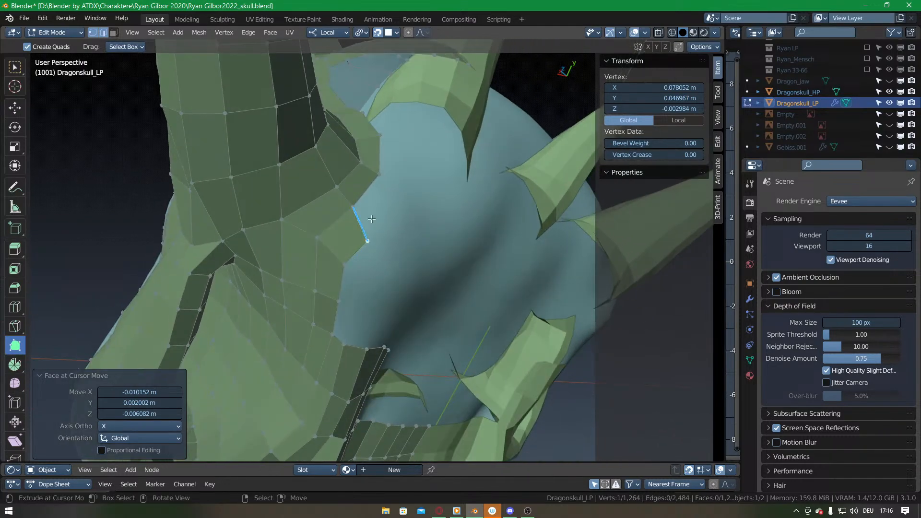
{"action": "left_click_drag", "start_coordinate": [335, 335], "coordinate": [362, 304], "text": "ctrl"}
{"action": "left_click_drag", "start_coordinate": [339, 302], "coordinate": [368, 282], "text": "ctrl"}
{"action": "key", "text": "ctrl+z"}
{"action": "middle_click_drag", "start_coordinate": [372, 286], "coordinate": [368, 241]}
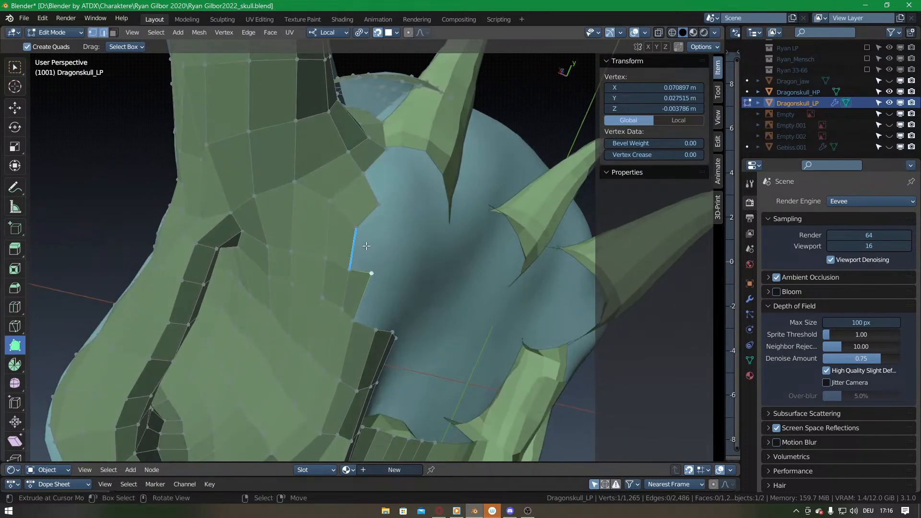
{"action": "left_click_drag", "start_coordinate": [352, 249], "coordinate": [366, 246]}
{"action": "left_click_drag", "start_coordinate": [379, 206], "coordinate": [356, 225]}
{"action": "middle_click_drag", "start_coordinate": [385, 224], "coordinate": [348, 282]}
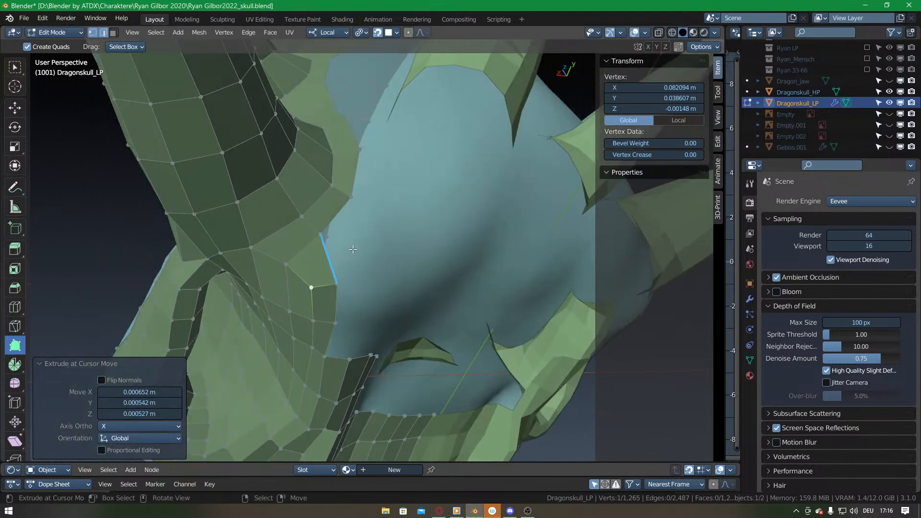
Extend the border beside the lowest horn with more quads and fill the gap between them with a face.
{"action": "left_click_drag", "start_coordinate": [351, 249], "coordinate": [382, 198]}
{"action": "middle_click_drag", "start_coordinate": [382, 198], "coordinate": [357, 163]}
{"action": "left_click_drag", "start_coordinate": [344, 218], "coordinate": [359, 261], "text": "ctrl"}
{"action": "right_click", "coordinate": [323, 277]}
{"action": "key", "text": "f"}
{"action": "middle_click_drag", "start_coordinate": [362, 262], "coordinate": [332, 287]}
Carry the row of quads up behind the horn to the back of the skull and fill its corner.
{"action": "left_click_drag", "start_coordinate": [291, 318], "coordinate": [338, 263], "text": "ctrl"}
{"action": "middle_click_drag", "start_coordinate": [336, 262], "coordinate": [307, 252]}
{"action": "left_click_drag", "start_coordinate": [335, 271], "coordinate": [351, 236], "text": "ctrl"}
{"action": "left_click_drag", "start_coordinate": [335, 226], "coordinate": [343, 194], "text": "ctrl"}
{"action": "middle_click_drag", "start_coordinate": [342, 194], "coordinate": [360, 229]}
{"action": "left_click_drag", "start_coordinate": [327, 205], "coordinate": [360, 157], "text": "ctrl"}
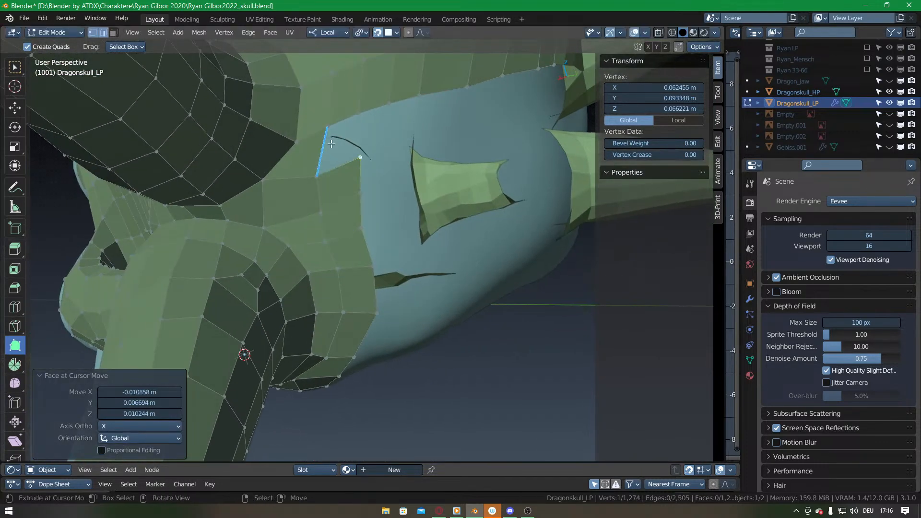
{"action": "left_click", "coordinate": [321, 153]}
{"action": "key", "text": "f"}
Extrude a strip of quads from the back edge of the opening down over the skull's rear toward the underside.
{"action": "middle_click_drag", "start_coordinate": [354, 221], "coordinate": [351, 175]}
{"action": "middle_click_drag", "start_coordinate": [488, 203], "coordinate": [393, 174]}
{"action": "middle_click_drag", "start_coordinate": [405, 293], "coordinate": [367, 178]}
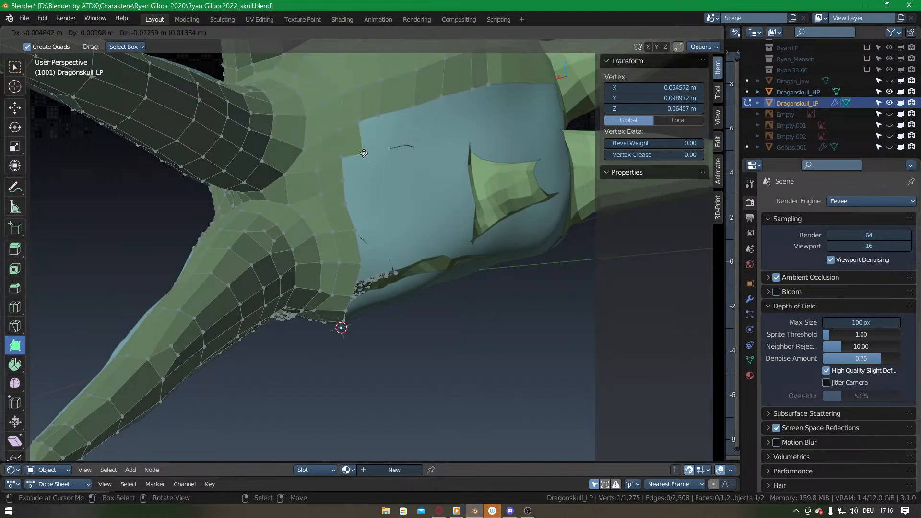
{"action": "left_click", "coordinate": [386, 148]}
{"action": "left_click_drag", "start_coordinate": [386, 147], "coordinate": [384, 192]}
{"action": "left_click_drag", "start_coordinate": [382, 193], "coordinate": [389, 249]}
{"action": "middle_click_drag", "start_coordinate": [388, 249], "coordinate": [378, 180]}
{"action": "left_click_drag", "start_coordinate": [378, 180], "coordinate": [386, 201]}
{"action": "middle_click_drag", "start_coordinate": [385, 201], "coordinate": [369, 166]}
{"action": "left_click_drag", "start_coordinate": [369, 166], "coordinate": [383, 212]}
{"action": "left_click_drag", "start_coordinate": [383, 217], "coordinate": [381, 240]}
{"action": "middle_click_drag", "start_coordinate": [381, 239], "coordinate": [366, 199]}
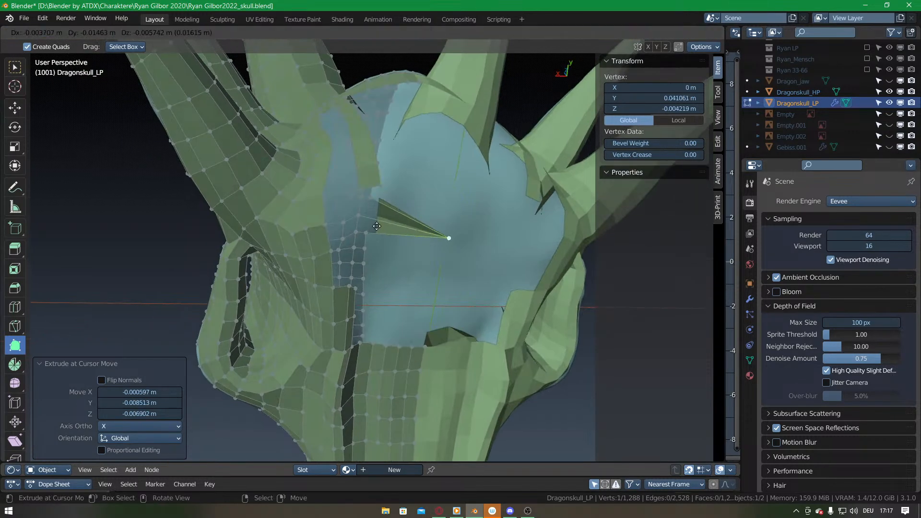
Extrude the end edge of the side strip twice toward the snout and adjust the front corner vertex.
{"action": "middle_click_drag", "start_coordinate": [449, 232], "coordinate": [365, 210]}
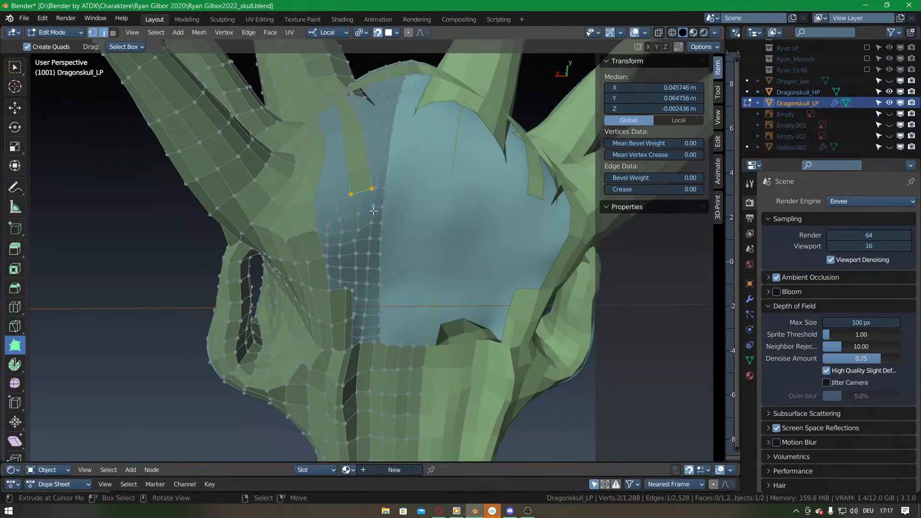
{"action": "key", "text": "e"}
{"action": "left_click", "coordinate": [370, 242]}
{"action": "key", "text": "e"}
{"action": "left_click", "coordinate": [368, 271]}
{"action": "middle_click_drag", "start_coordinate": [367, 270], "coordinate": [352, 280]}
{"action": "left_click_drag", "start_coordinate": [349, 281], "coordinate": [358, 278]}
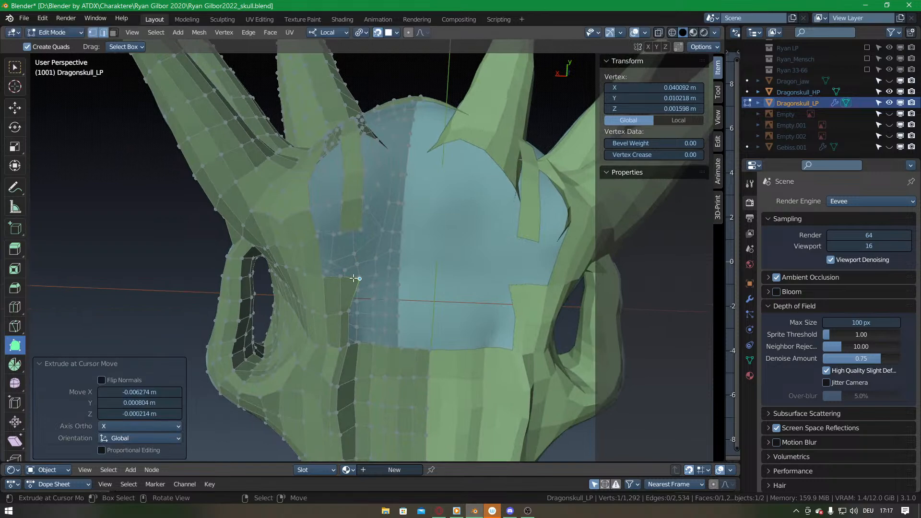
Bridge the side strip to the front quads and fill the gap between it and the outer mesh.
{"action": "right_click", "coordinate": [349, 277]}
{"action": "right_click", "coordinate": [353, 230], "text": "shift"}
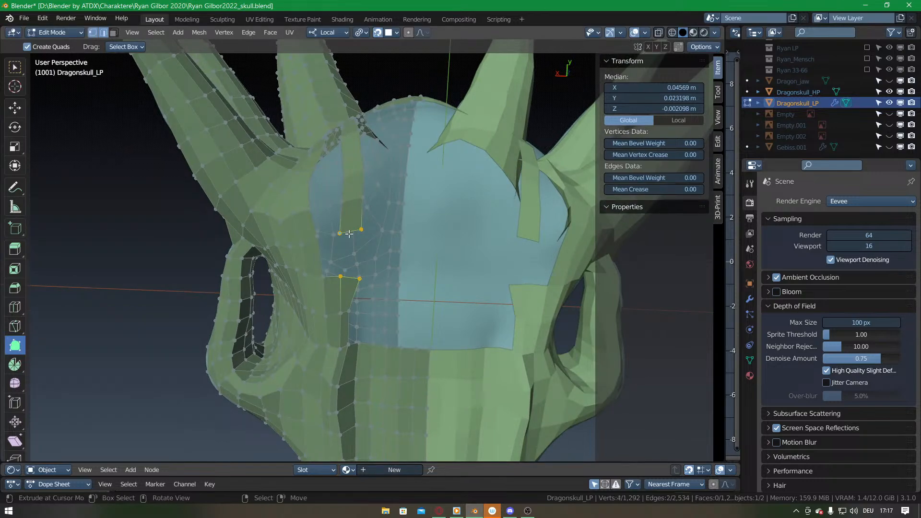
{"action": "right_click", "coordinate": [344, 287]}
{"action": "middle_click_drag", "start_coordinate": [356, 207], "coordinate": [379, 184]}
{"action": "key", "text": "alt+a"}
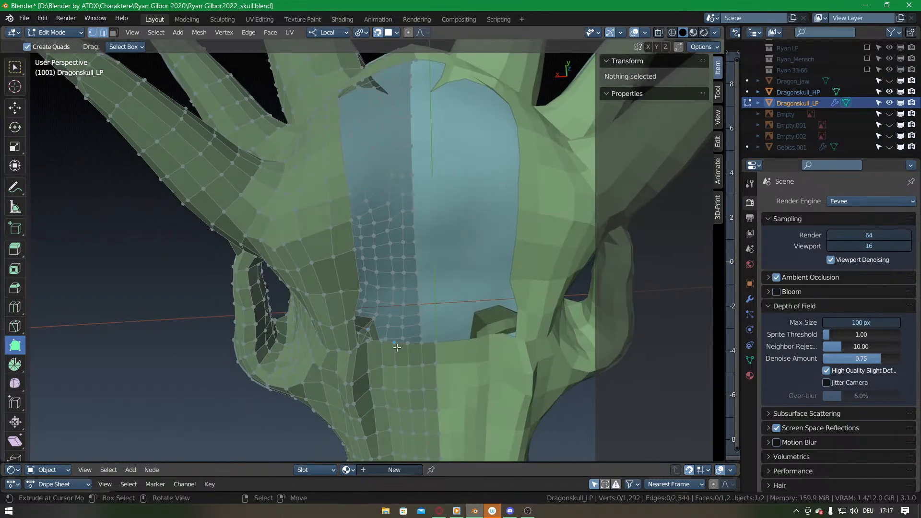
Reposition the vertices along the opening's front rim and fill in a face there.
{"action": "middle_click_drag", "start_coordinate": [400, 203], "coordinate": [431, 239]}
{"action": "middle_click_drag", "start_coordinate": [488, 248], "coordinate": [434, 244]}
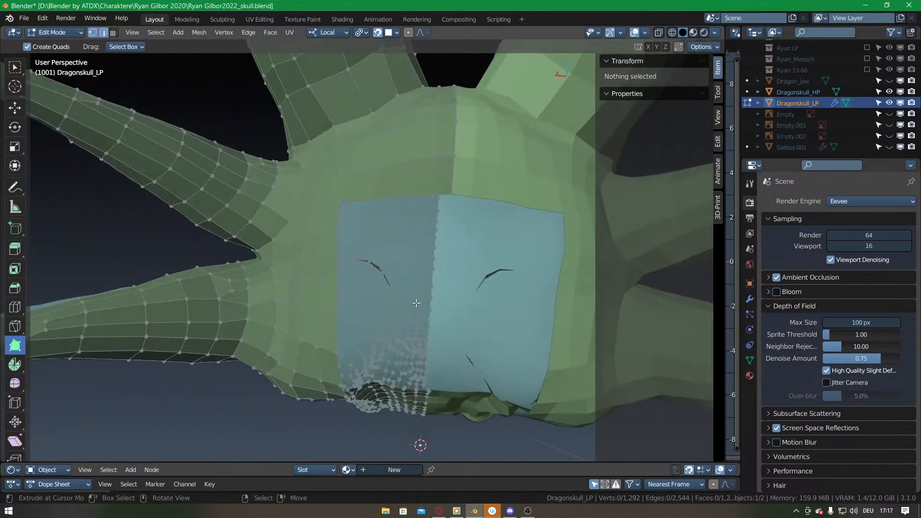
{"action": "middle_click_drag", "start_coordinate": [401, 190], "coordinate": [386, 313]}
{"action": "middle_click_drag", "start_coordinate": [420, 348], "coordinate": [450, 293]}
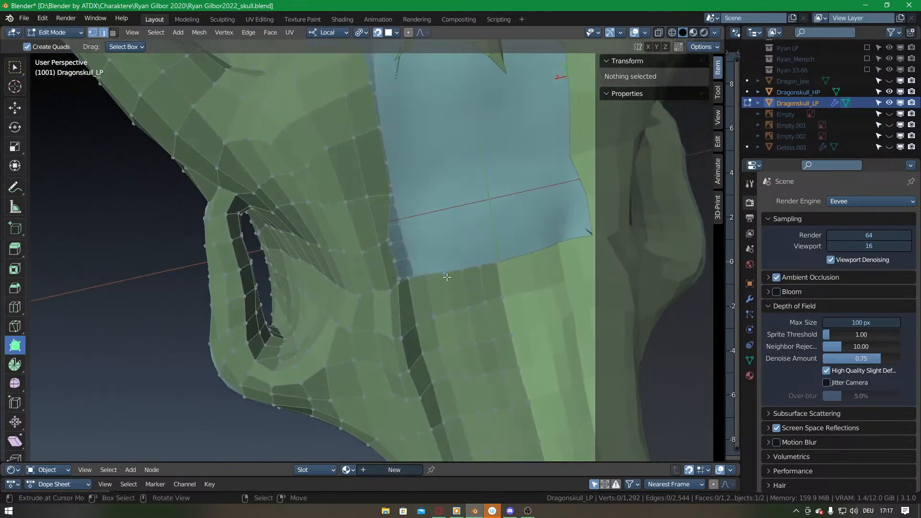
{"action": "left_click_drag", "start_coordinate": [447, 274], "coordinate": [451, 284]}
{"action": "left_click_drag", "start_coordinate": [463, 270], "coordinate": [457, 286]}
{"action": "right_click", "coordinate": [458, 285]}
{"action": "key", "text": "f"}
{"action": "left_click_drag", "start_coordinate": [449, 284], "coordinate": [445, 287]}
{"action": "middle_click_drag", "start_coordinate": [440, 289], "coordinate": [441, 191]}
{"action": "scroll", "coordinate": [442, 300], "scroll_direction": "down", "scroll_amount": 5}
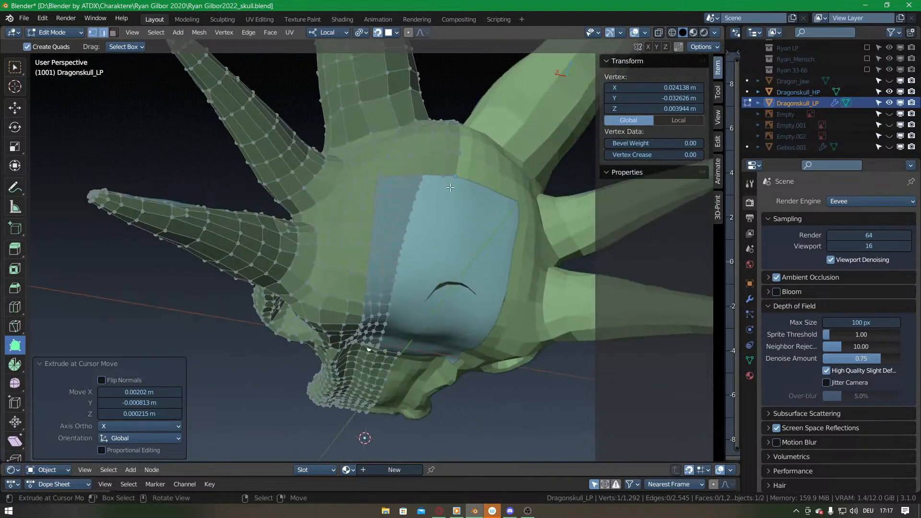
Extrude a strip of quads along the centre line from the opening's back edge down the rear of the skull.
{"action": "left_click_drag", "start_coordinate": [443, 204], "coordinate": [439, 230]}
{"action": "left_click_drag", "start_coordinate": [433, 252], "coordinate": [433, 255]}
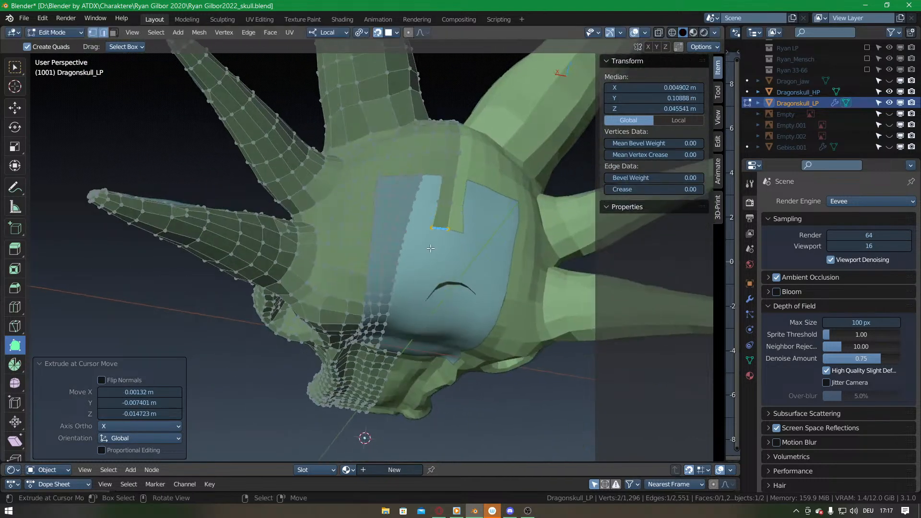
{"action": "middle_click_drag", "start_coordinate": [433, 256], "coordinate": [447, 288]}
{"action": "left_click_drag", "start_coordinate": [454, 275], "coordinate": [446, 289]}
{"action": "middle_click_drag", "start_coordinate": [446, 290], "coordinate": [419, 280]}
{"action": "left_click_drag", "start_coordinate": [420, 280], "coordinate": [418, 302]}
{"action": "left_click_drag", "start_coordinate": [418, 305], "coordinate": [416, 343]}
Continue the centre-line strip across the curved underside toward the snout.
{"action": "middle_click_drag", "start_coordinate": [415, 342], "coordinate": [382, 228]}
{"action": "left_click_drag", "start_coordinate": [375, 215], "coordinate": [365, 220]}
{"action": "middle_click_drag", "start_coordinate": [366, 220], "coordinate": [398, 240]}
{"action": "mouse_move", "coordinate": [403, 230]}
{"action": "left_mouse_down"}
{"action": "mouse_move", "coordinate": [393, 251]}
{"action": "mouse_move", "coordinate": [391, 242]}
{"action": "left_mouse_up"}
{"action": "middle_click_drag", "start_coordinate": [391, 241], "coordinate": [388, 235]}
{"action": "left_click_drag", "start_coordinate": [390, 236], "coordinate": [388, 266]}
{"action": "left_click_drag", "start_coordinate": [387, 266], "coordinate": [386, 281]}
Extend the centre-line strip to the front underside mesh and join the two with a face.
{"action": "middle_click_drag", "start_coordinate": [386, 281], "coordinate": [381, 232]}
{"action": "left_click_drag", "start_coordinate": [376, 237], "coordinate": [371, 262]}
{"action": "left_click_drag", "start_coordinate": [378, 218], "coordinate": [368, 238]}
{"action": "middle_click_drag", "start_coordinate": [369, 239], "coordinate": [374, 217]}
{"action": "left_click_drag", "start_coordinate": [376, 218], "coordinate": [371, 259]}
{"action": "right_click", "coordinate": [370, 266], "text": "shift"}
{"action": "key", "text": "f"}
{"action": "middle_click_drag", "start_coordinate": [371, 260], "coordinate": [384, 311]}
{"action": "middle_click_drag", "start_coordinate": [370, 216], "coordinate": [383, 198]}
Fill the gap between the centre-line strip and the side strip with a run of wide quads.
{"action": "right_click", "coordinate": [405, 244]}
{"action": "right_click", "coordinate": [380, 246], "text": "shift"}
{"action": "key", "text": "f"}
{"action": "right_click", "coordinate": [383, 198]}
{"action": "key", "text": "f"}
{"action": "key", "text": "f"}
{"action": "key", "text": "f"}
{"action": "key", "text": "f"}
{"action": "key", "text": "f"}
{"action": "key", "text": "f"}
{"action": "key", "text": "f"}
{"action": "key", "text": "f"}
{"action": "key", "text": "f"}
{"action": "key", "text": "f"}
Try to cut three edge loops through the wide quads beside the centre line and fill the gaps at their back ends.
{"action": "middle_click_drag", "start_coordinate": [406, 265], "coordinate": [380, 224]}
{"action": "key", "text": "ctrl+z"}
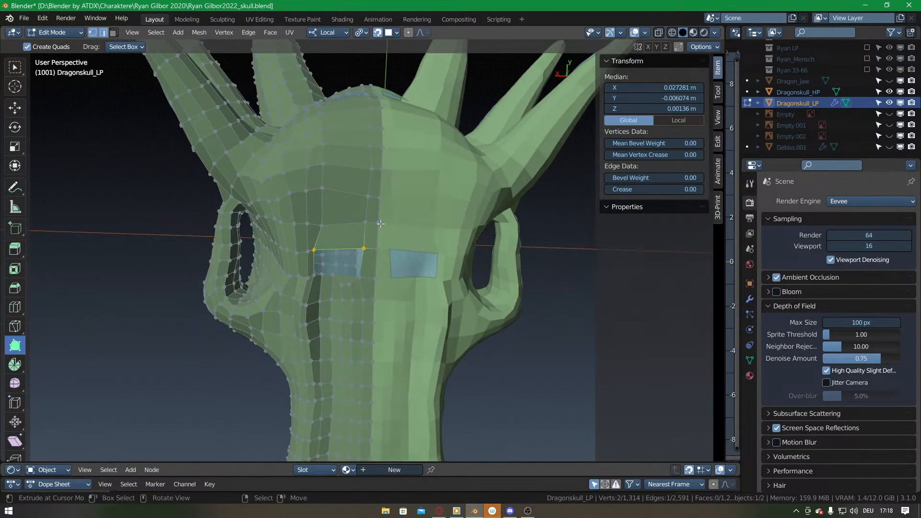
{"action": "key", "text": "ctrl+r"}
{"action": "scroll", "coordinate": [352, 206], "scroll_direction": "up", "scroll_amount": 1}
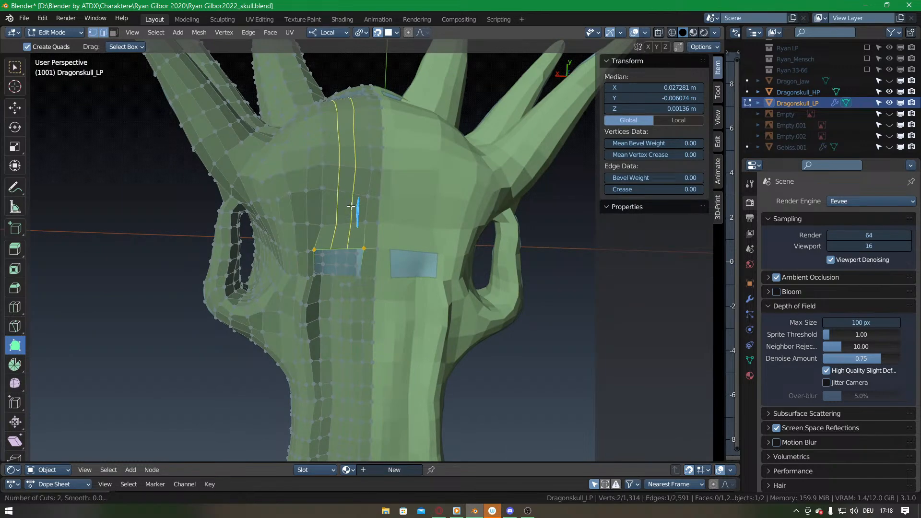
{"action": "scroll", "coordinate": [351, 207], "scroll_direction": "up", "scroll_amount": 1}
{"action": "left_click", "coordinate": [351, 207]}
{"action": "right_click", "coordinate": [352, 206]}
{"action": "middle_click_drag", "start_coordinate": [351, 207], "coordinate": [344, 178]}
{"action": "key", "text": "g"}
{"action": "left_click", "coordinate": [343, 178]}
{"action": "middle_click_drag", "start_coordinate": [357, 102], "coordinate": [366, 182]}
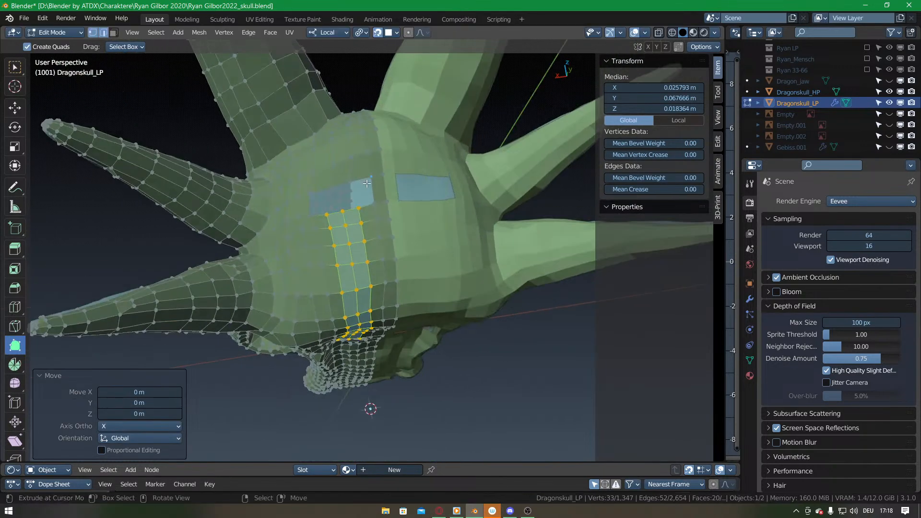
{"action": "right_click", "coordinate": [374, 187]}
{"action": "key", "text": "f"}
{"action": "key", "text": "f"}
{"action": "key", "text": "f"}
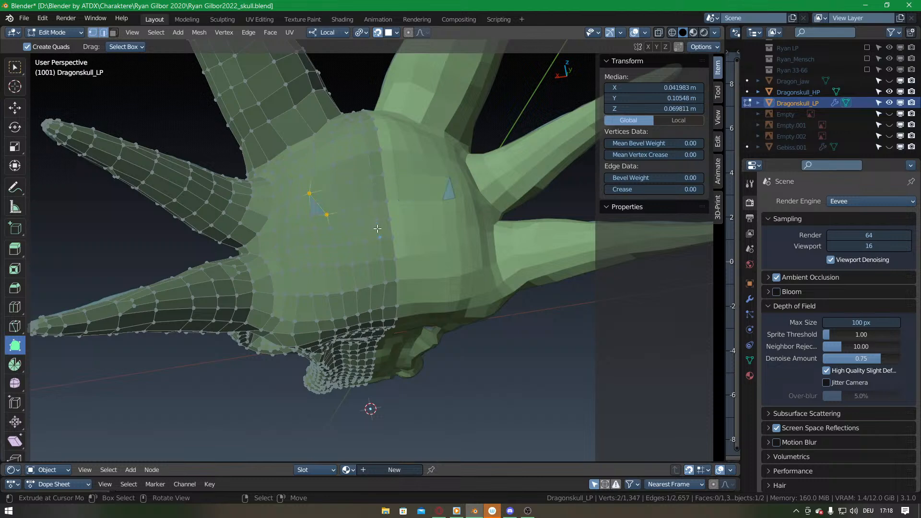
Undo the gap-filling faces and the three edge loops beside the centre line.
{"action": "key", "text": "ctrl+z"}
{"action": "key", "text": "ctrl+z"}
{"action": "key", "text": "ctrl+z"}
{"action": "key", "text": "ctrl+z"}
{"action": "key", "text": "ctrl+z"}
{"action": "key", "text": "ctrl+z"}
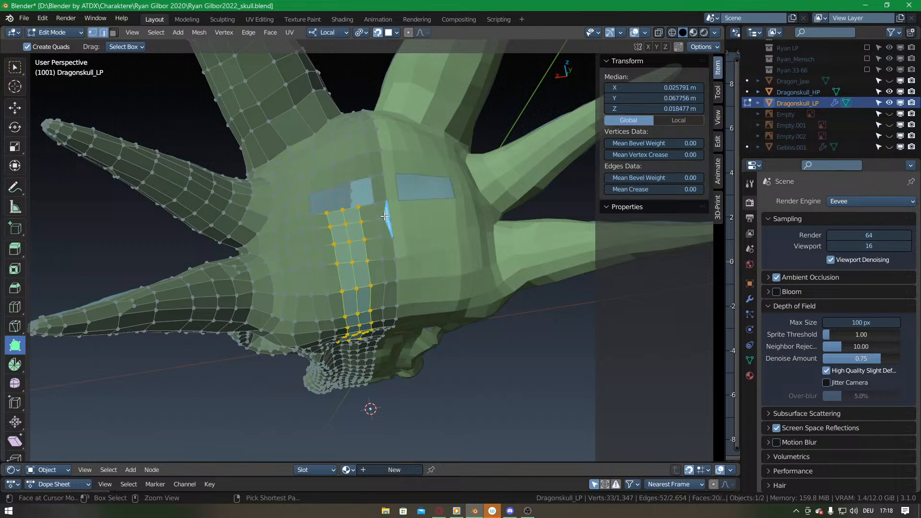
Cut two edge loops lengthwise through the wide quads beside the centre line and snap them to the sculpted surface.
{"action": "middle_click_drag", "start_coordinate": [380, 283], "coordinate": [357, 193]}
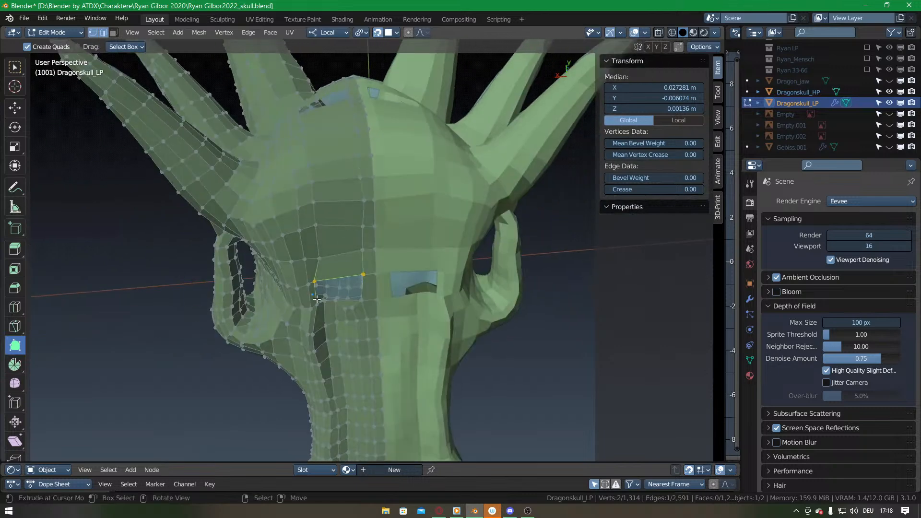
{"action": "key", "text": "ctrl+r"}
{"action": "scroll", "coordinate": [344, 239], "scroll_direction": "up", "scroll_amount": 1}
{"action": "left_click", "coordinate": [344, 238]}
{"action": "right_click", "coordinate": [344, 238]}
{"action": "middle_click_drag", "start_coordinate": [338, 214], "coordinate": [339, 226]}
{"action": "key", "text": "g"}
{"action": "left_click", "coordinate": [340, 226]}
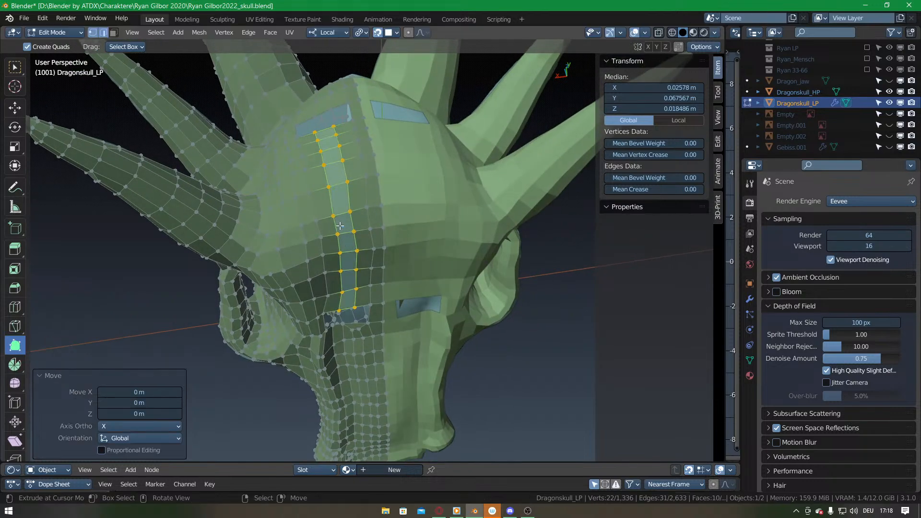
Fill the remaining gaps at the back and front ends of the new edge loops with faces.
{"action": "middle_click_drag", "start_coordinate": [349, 115], "coordinate": [354, 145]}
{"action": "left_click", "coordinate": [354, 145]}
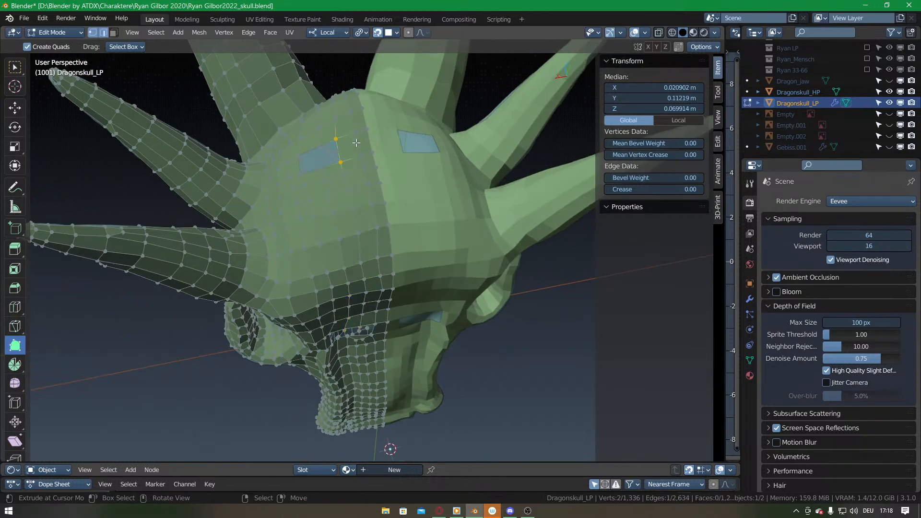
{"action": "middle_click_drag", "start_coordinate": [372, 231], "coordinate": [360, 185]}
{"action": "right_click", "coordinate": [352, 238]}
{"action": "key", "text": "f"}
{"action": "key", "text": "f"}
{"action": "middle_click_drag", "start_coordinate": [335, 226], "coordinate": [393, 259]}
{"action": "scroll", "coordinate": [402, 197], "scroll_direction": "down", "scroll_amount": 2}
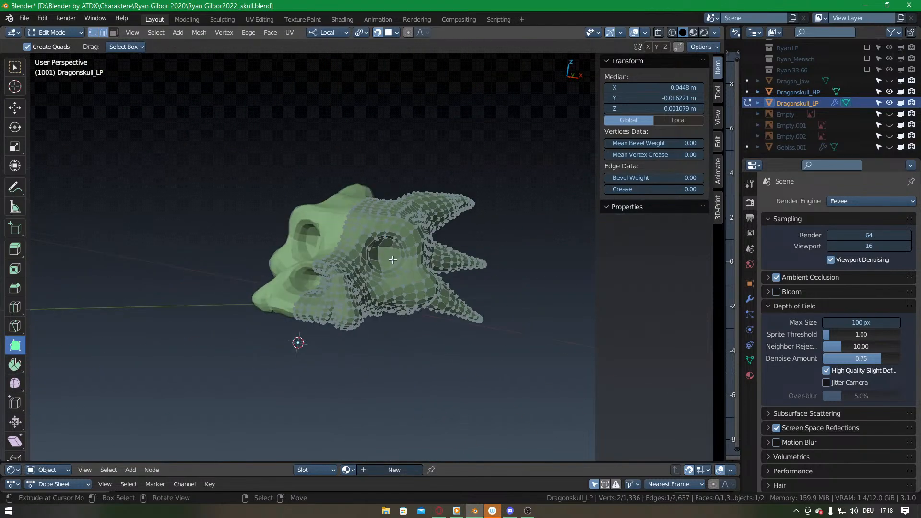
Return to Object Mode and shade the low-poly skull smooth.
{"action": "key", "text": "Tab"}
{"action": "right_click", "coordinate": [400, 295]}
{"action": "left_click", "coordinate": [400, 295]}
{"action": "middle_click_drag", "start_coordinate": [398, 310], "coordinate": [425, 274]}
Apply the Mirror modifier on Dragonskull_LP and add a Subdivision Surface modifier in its place.
{"action": "left_click", "coordinate": [750, 299]}
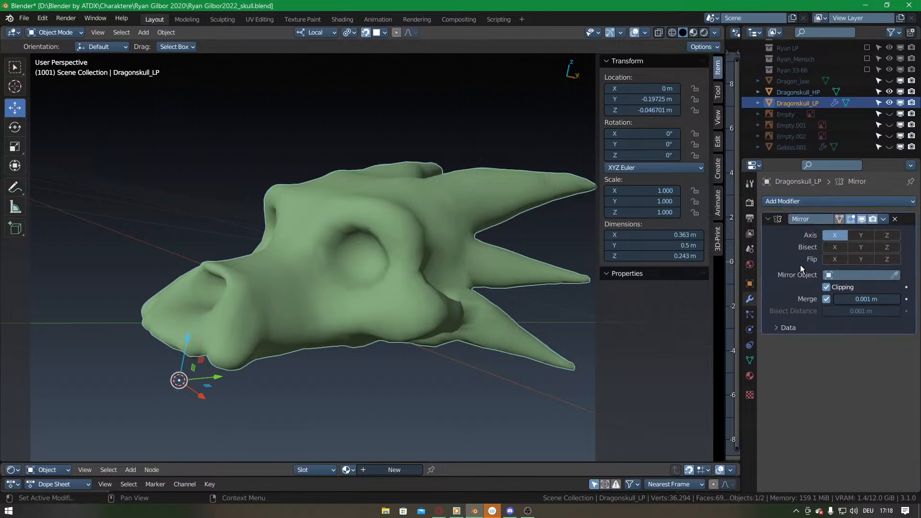
{"action": "left_click", "coordinate": [884, 220]}
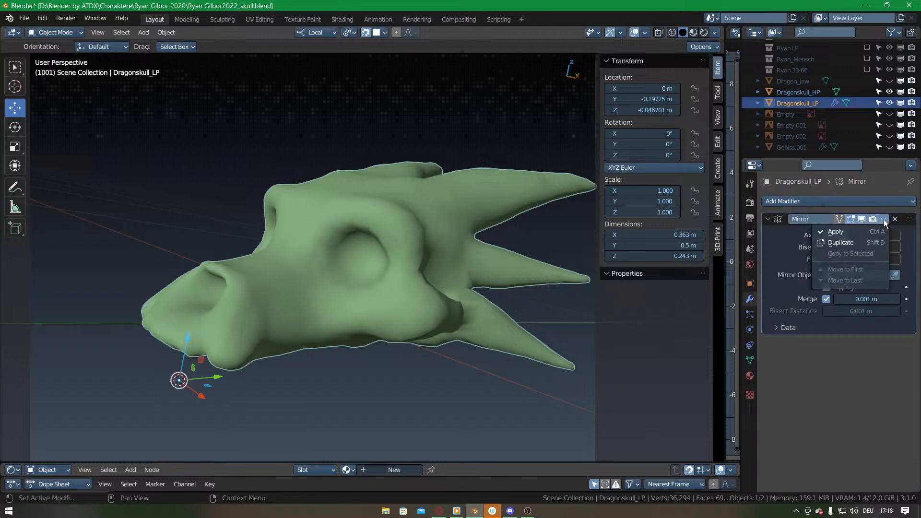
{"action": "left_click", "coordinate": [833, 233]}
{"action": "left_click", "coordinate": [809, 202]}
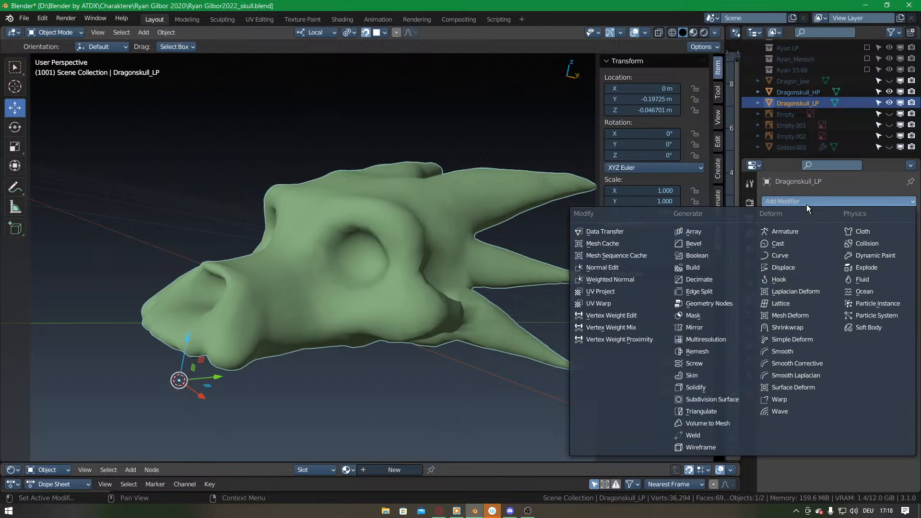
{"action": "left_click", "coordinate": [704, 401]}
{"action": "middle_click_drag", "start_coordinate": [611, 388], "coordinate": [330, 327]}
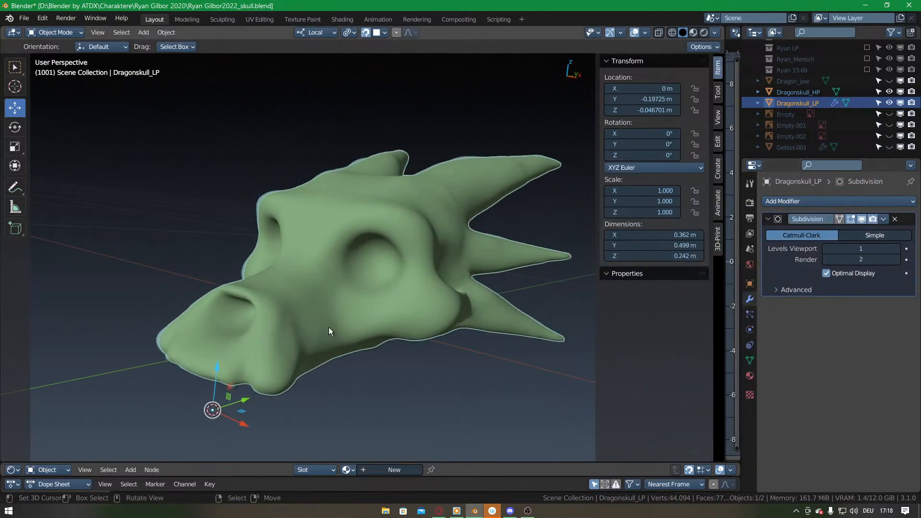
{"action": "middle_click_drag", "start_coordinate": [448, 273], "coordinate": [389, 266]}
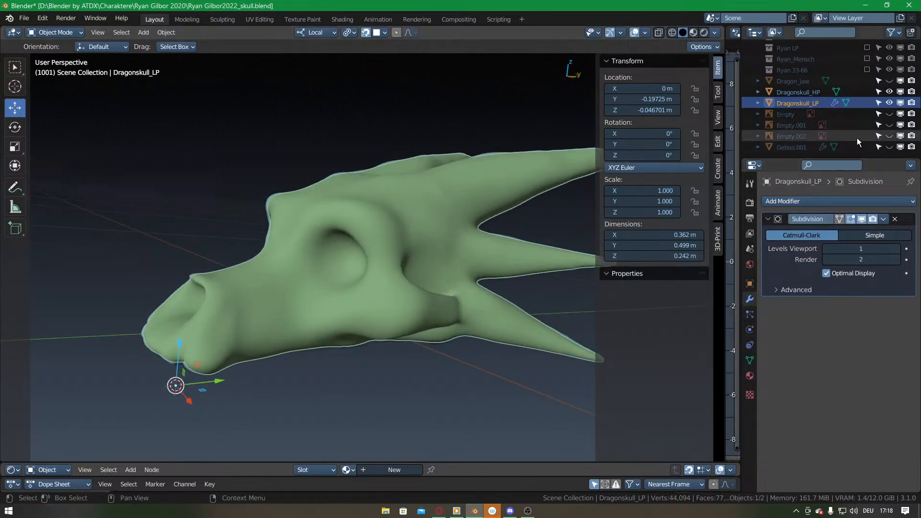
Unhide the Gebiss.001 teeth and turn off In Front display for Dragonskull_LP.
{"action": "left_click", "coordinate": [889, 147]}
{"action": "middle_click_drag", "start_coordinate": [280, 276], "coordinate": [331, 262]}
{"action": "left_click", "coordinate": [750, 283]}
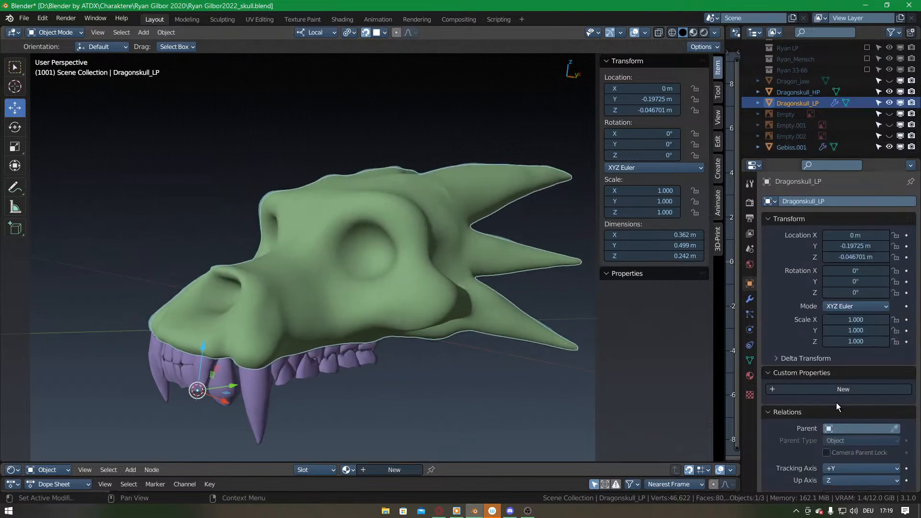
{"action": "scroll", "coordinate": [833, 406], "scroll_direction": "down", "scroll_amount": 5}
{"action": "scroll", "coordinate": [828, 412], "scroll_direction": "down", "scroll_amount": 2}
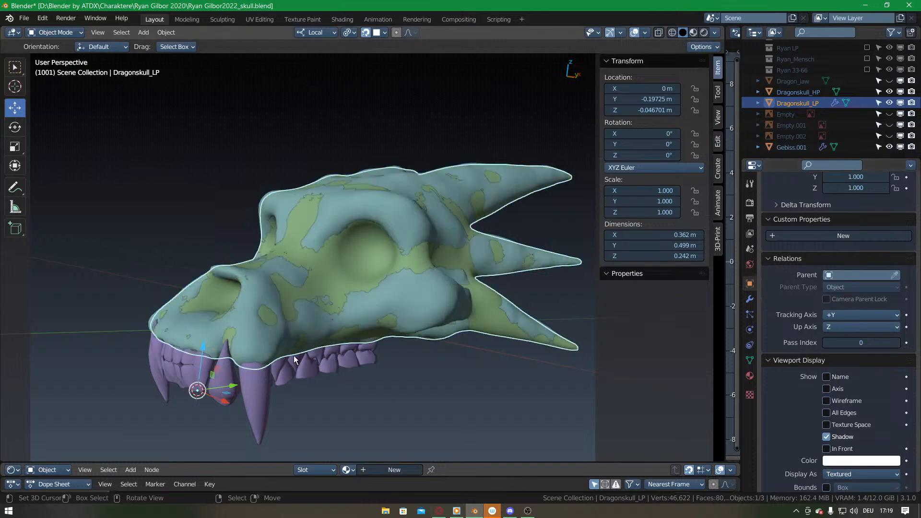
{"action": "middle_click_drag", "start_coordinate": [350, 325], "coordinate": [284, 273]}
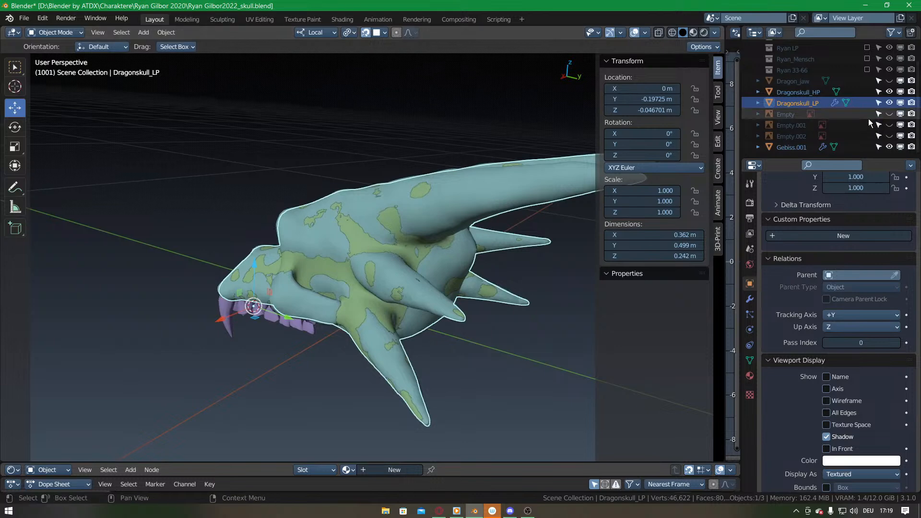
Delete the high-poly sculpt Dragonskull_HP from the scene.
{"action": "left_click", "coordinate": [797, 94]}
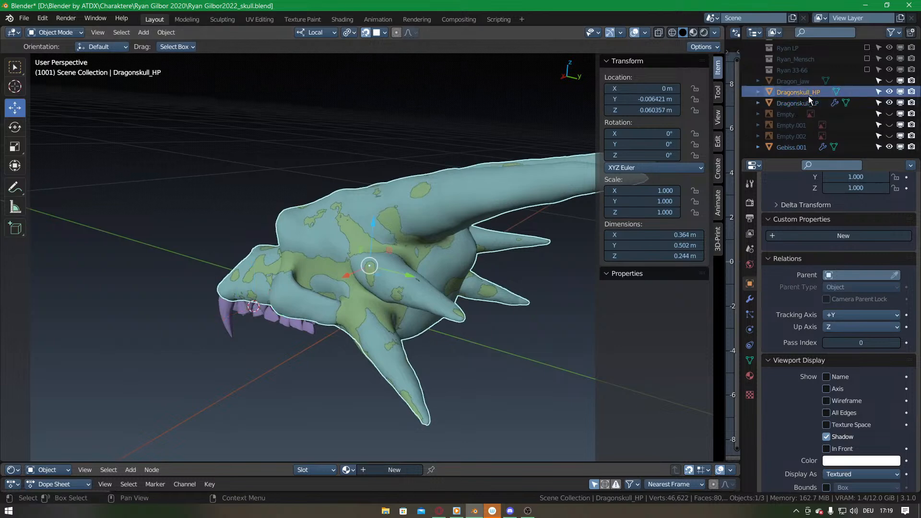
{"action": "right_click", "coordinate": [806, 96]}
{"action": "left_click", "coordinate": [784, 135]}
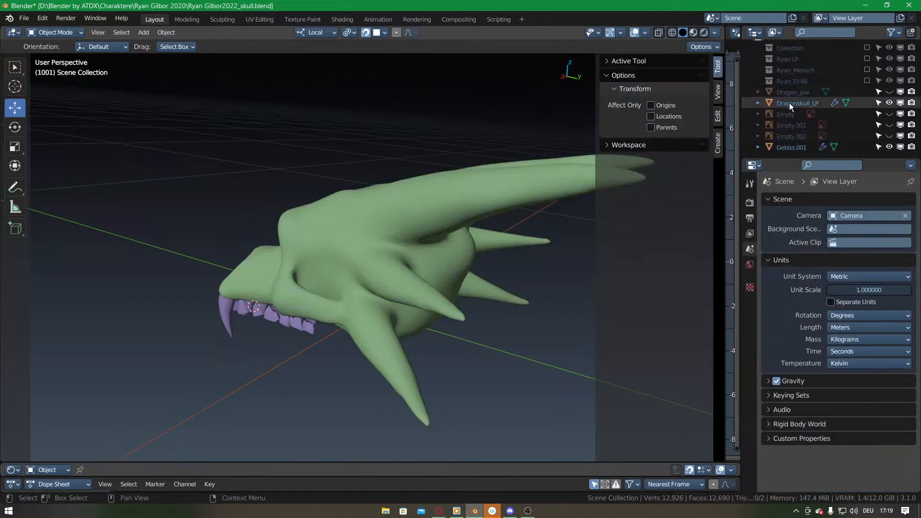
{"action": "middle_click_drag", "start_coordinate": [367, 287], "coordinate": [388, 290]}
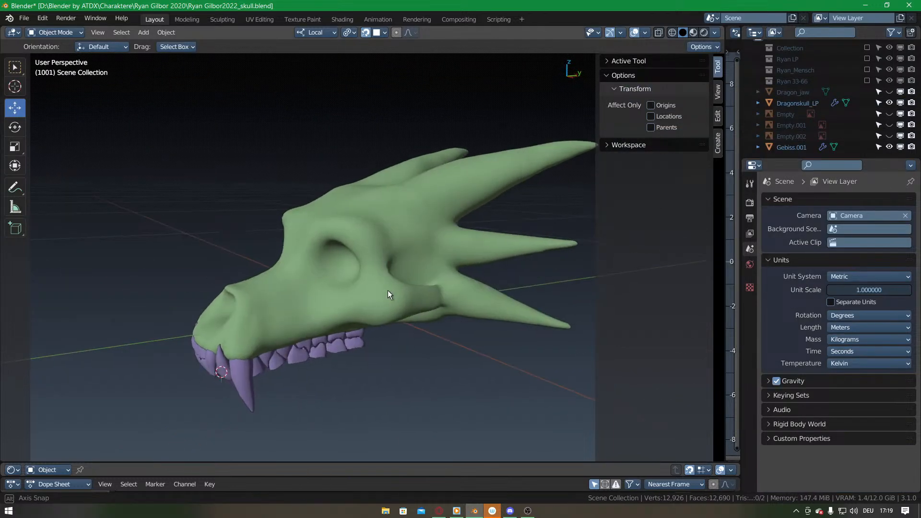
Unhide the Dragon_jaw object and save the file.
{"action": "left_click", "coordinate": [889, 92]}
{"action": "middle_click_drag", "start_coordinate": [430, 237], "coordinate": [315, 287]}
{"action": "scroll", "coordinate": [385, 318], "scroll_direction": "up", "scroll_amount": 3}
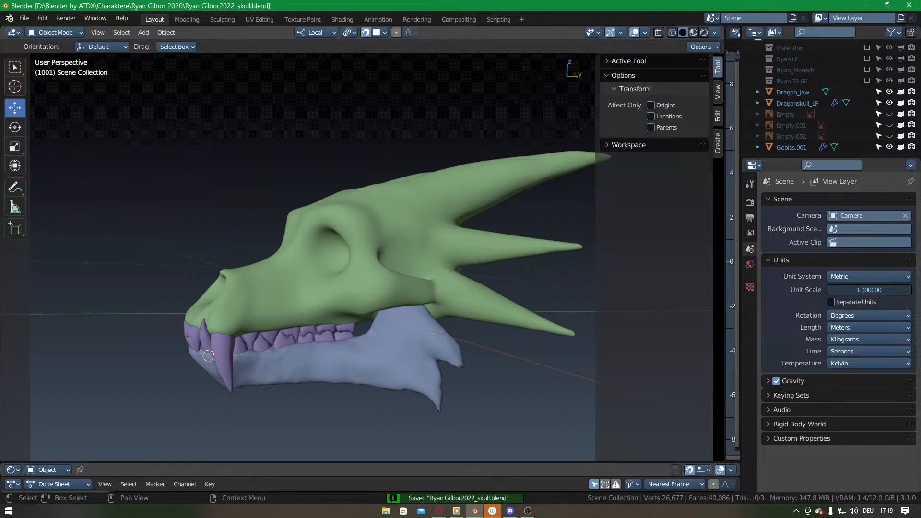
Switch to Quora in the browser and open the list of answer requests.
{"action": "left_click_drag", "start_coordinate": [920, 82], "coordinate": [474, 0]}
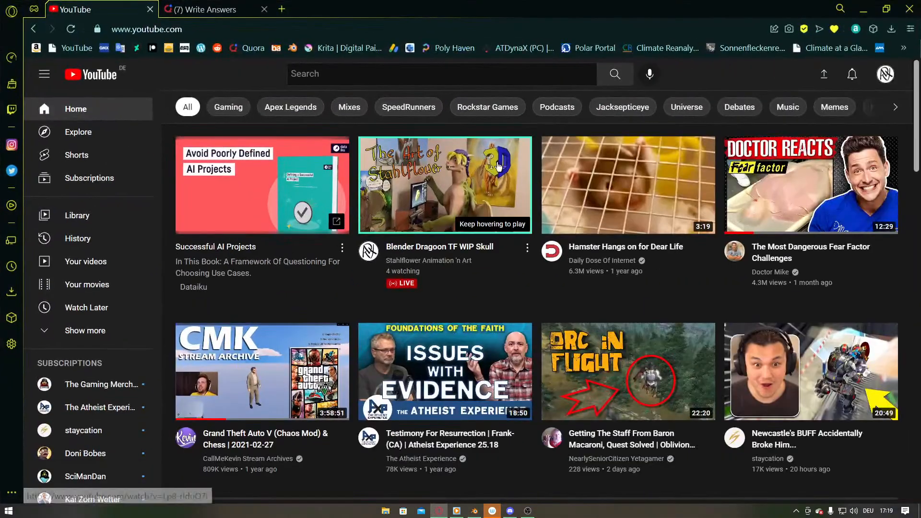
{"action": "left_click", "coordinate": [240, 9]}
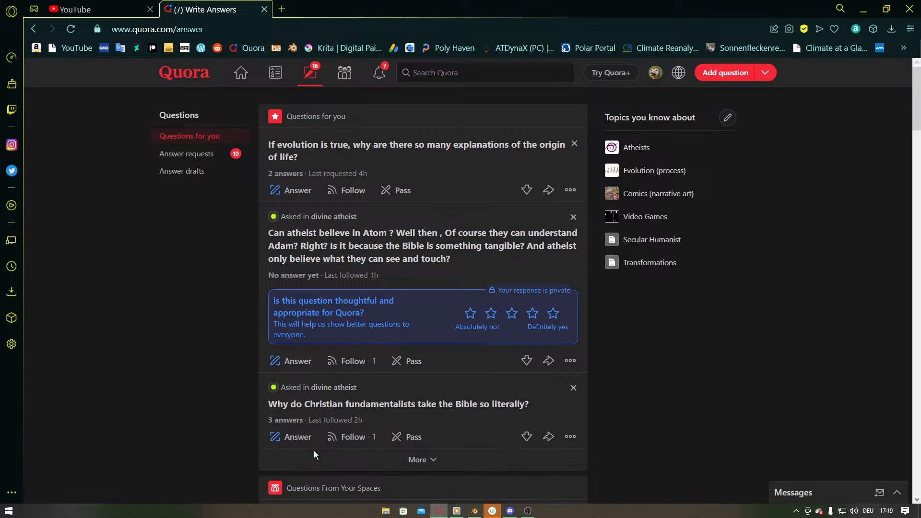
{"action": "mouse_move", "coordinate": [461, 513]}
{"action": "left_click", "coordinate": [192, 154]}
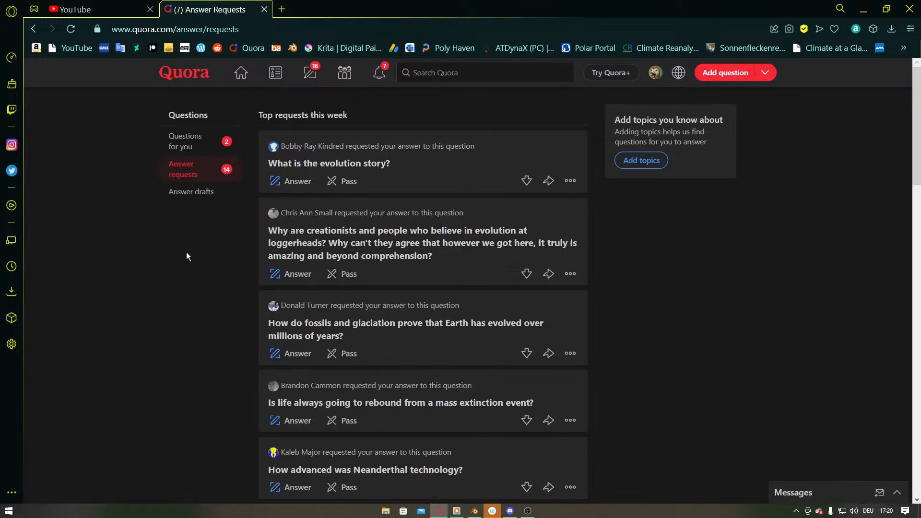
Pass on the answer requests about the evolution story and about creationists being at loggerheads with believers in evolution.
{"action": "left_click", "coordinate": [344, 180]}
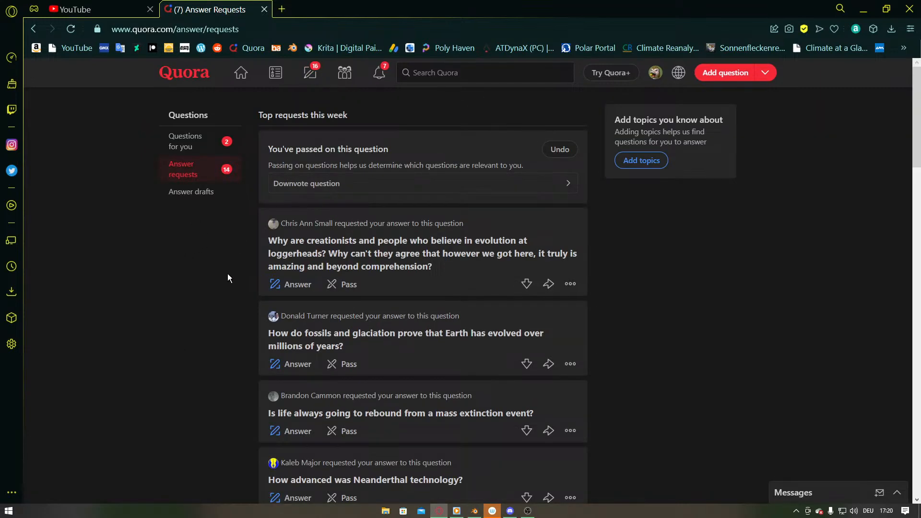
{"action": "left_click", "coordinate": [342, 284]}
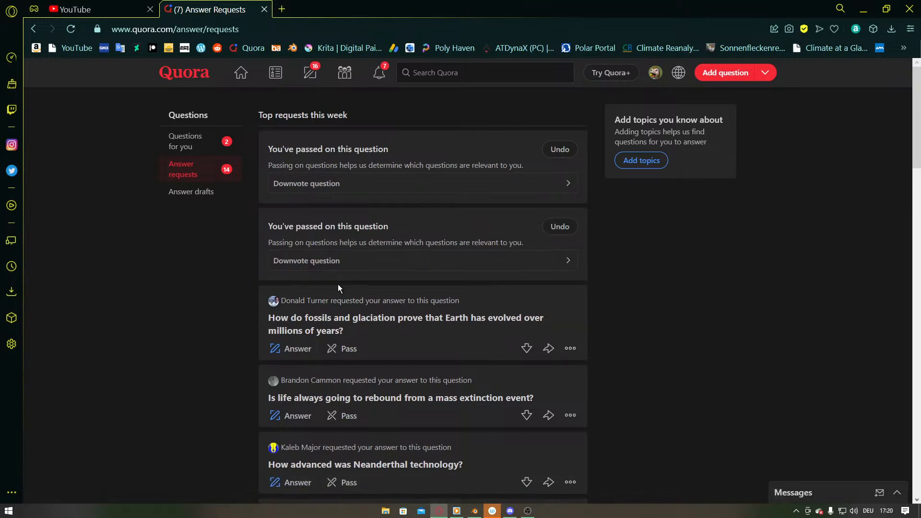
{"action": "scroll", "coordinate": [223, 299], "scroll_direction": "down", "scroll_amount": 4}
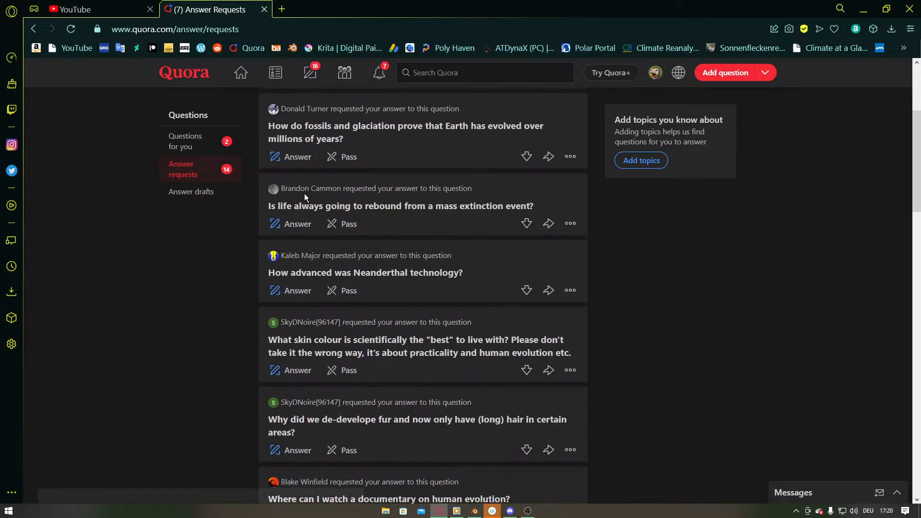
Expand the requests from Quora among the suggested questions and start answering how animals evolved to survive and reproduce more effectively.
{"action": "left_click", "coordinate": [208, 146]}
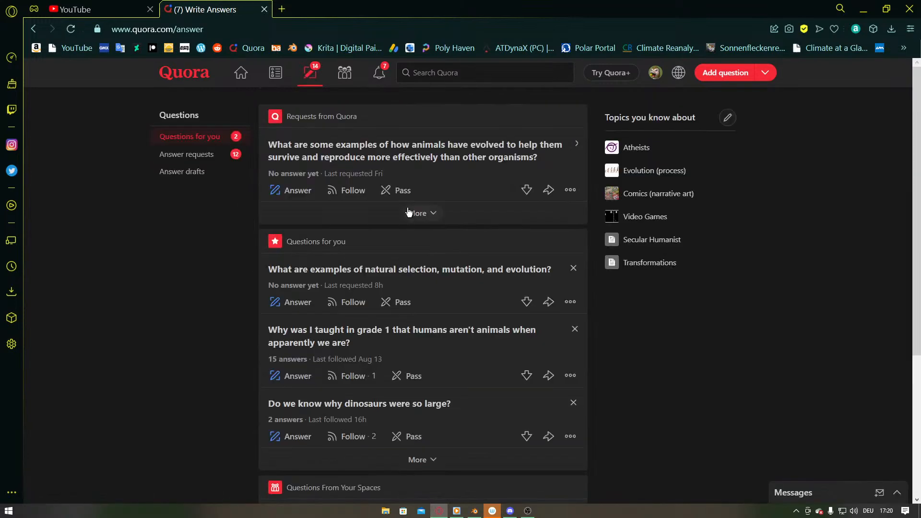
{"action": "left_click", "coordinate": [409, 213]}
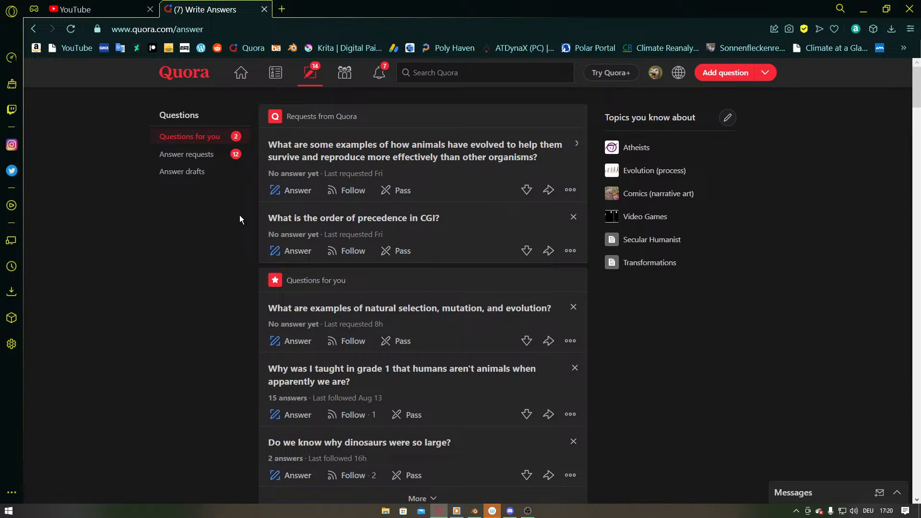
{"action": "left_click", "coordinate": [294, 190]}
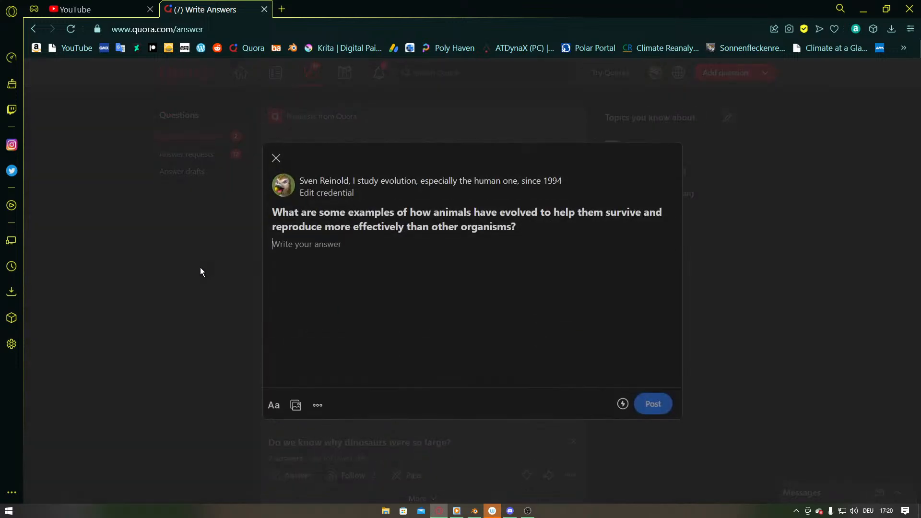
Write the answer's first line: "By not killing their hosts like Covid 19.".
{"action": "type", "text": "By n"}
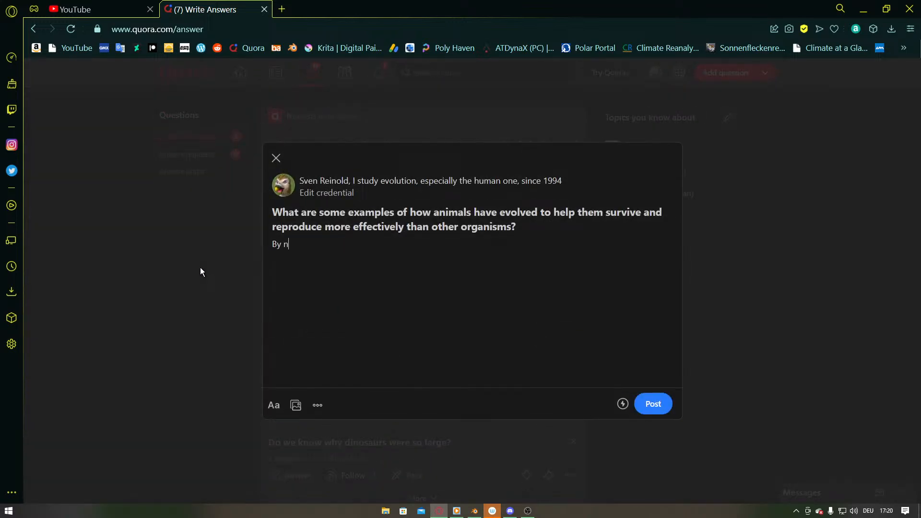
{"action": "type", "text": "ot killing their hosts like Covi"}
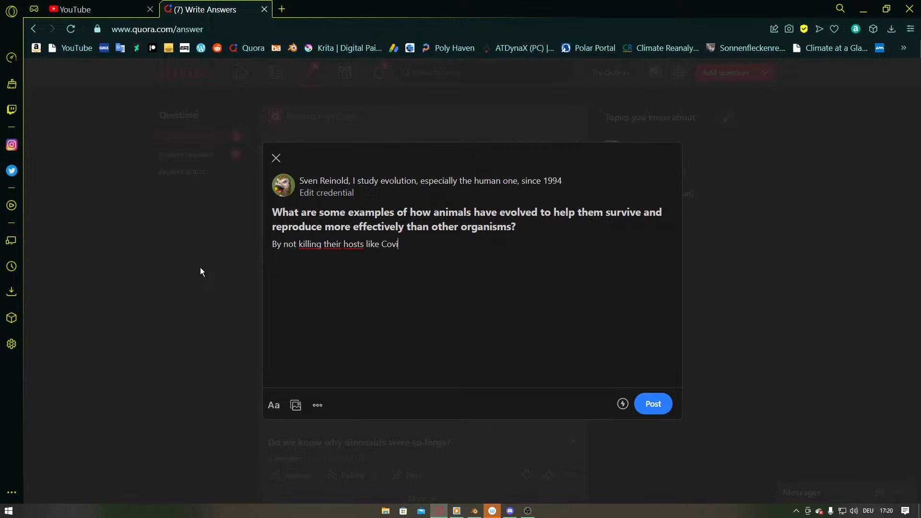
{"action": "type", "text": "d 19"}
Start a second paragraph with "By seeing further by standing on two feet".
{"action": "type", "text": "By "}
{"action": "type", "text": "seeing "}
{"action": "type", "text": "further"}
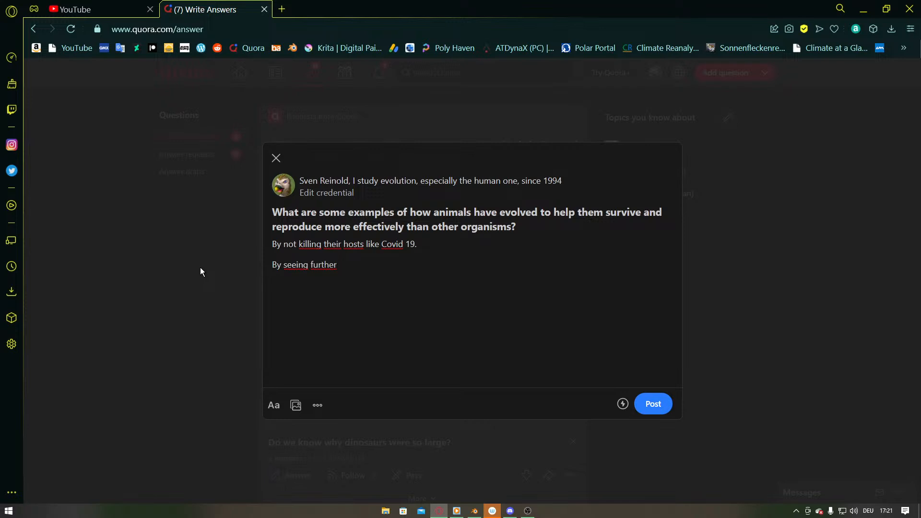
{"action": "type", "text": " by standing on two feet"}
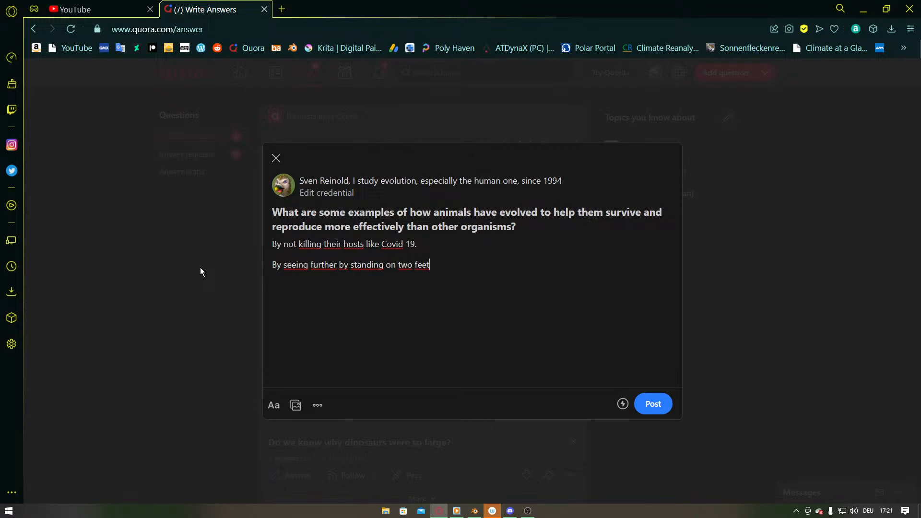
Reword the second paragraph to read "By seeing further by standing upright instead of walking on 4 feet.".
{"action": "key", "text": "BackSpace"}
{"action": "key", "text": "BackSpace"}
{"action": "key", "text": "BackSpace"}
{"action": "key", "text": "BackSpace"}
{"action": "key", "text": "BackSpace"}
{"action": "key", "text": "BackSpace"}
{"action": "key", "text": "BackSpace"}
{"action": "key", "text": "BackSpace"}
{"action": "key", "text": "BackSpace"}
{"action": "key", "text": "BackSpace"}
{"action": "key", "text": "BackSpace"}
{"action": "type", "text": "uprigh"}
{"action": "type", "text": "t"}
{"action": "type", "text": " instead "}
{"action": "type", "text": "of "}
{"action": "type", "text": "s"}
{"action": "key", "text": "BackSpace"}
{"action": "type", "text": "walking"}
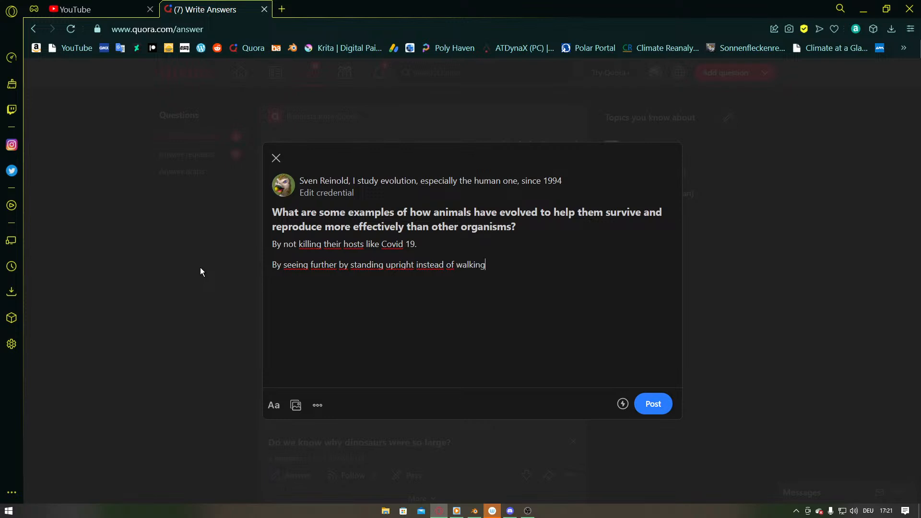
{"action": "type", "text": " on 4."}
{"action": "type", "text": "feet."}
Start a third paragraph with "By using tools to get to food, like using sticks in a thermite hive,".
{"action": "type", "text": "By using "}
{"action": "type", "text": "tools tha"}
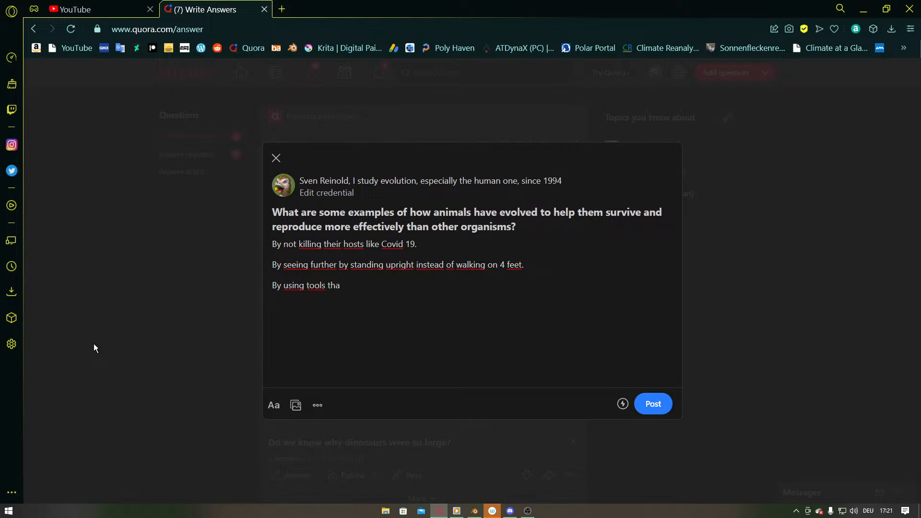
{"action": "key", "text": "BackSpace"}
{"action": "key", "text": "BackSpace"}
{"action": "type", "text": "o get to food, like using stick"}
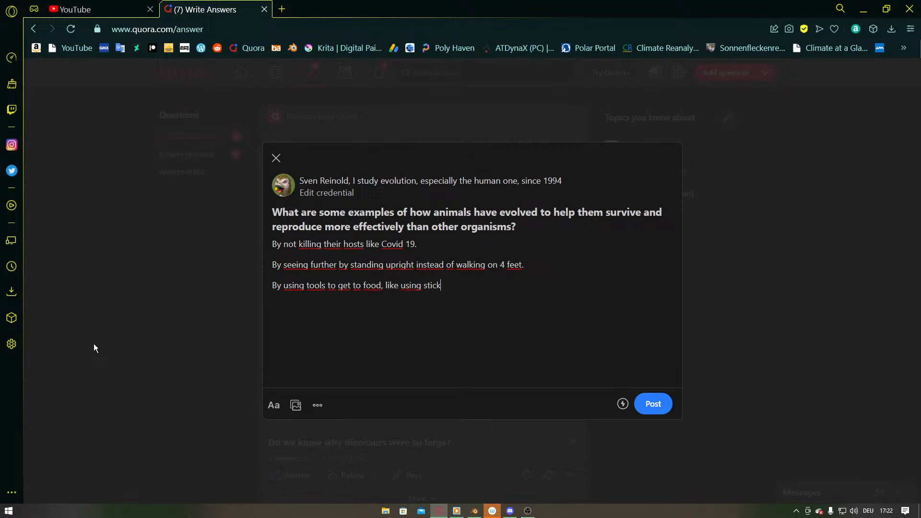
{"action": "type", "text": "s in a thermite hive, o"}
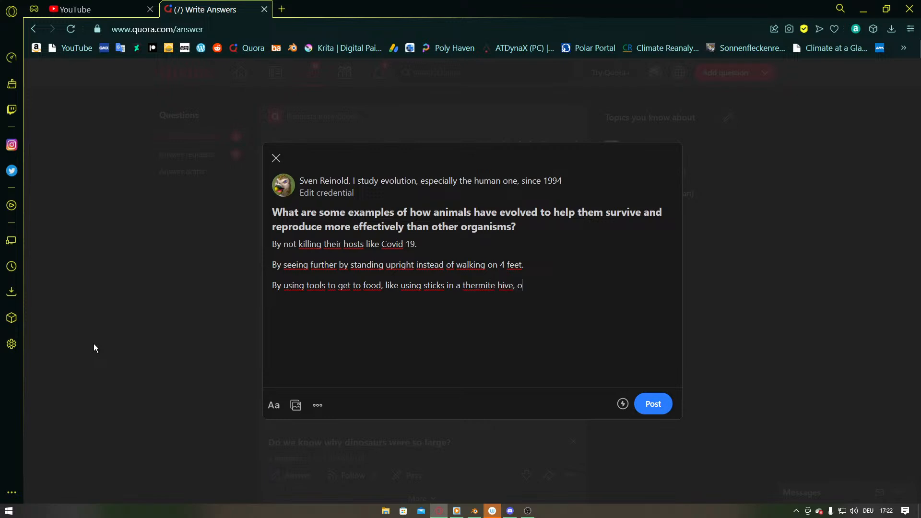
Finish the third paragraph with "or by cracking bones with a stone for the marrow." and post the answer.
{"action": "type", "text": "r by cracking bones with a st"}
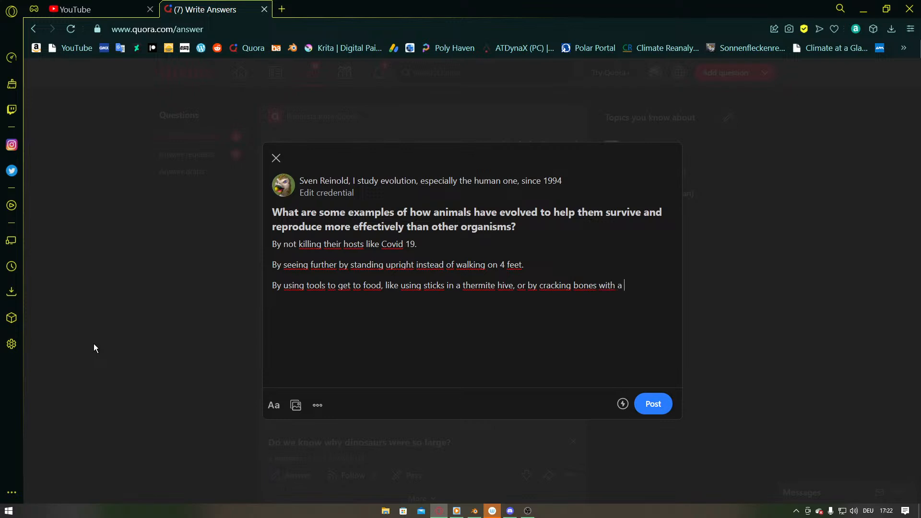
{"action": "type", "text": "one for the marrow."}
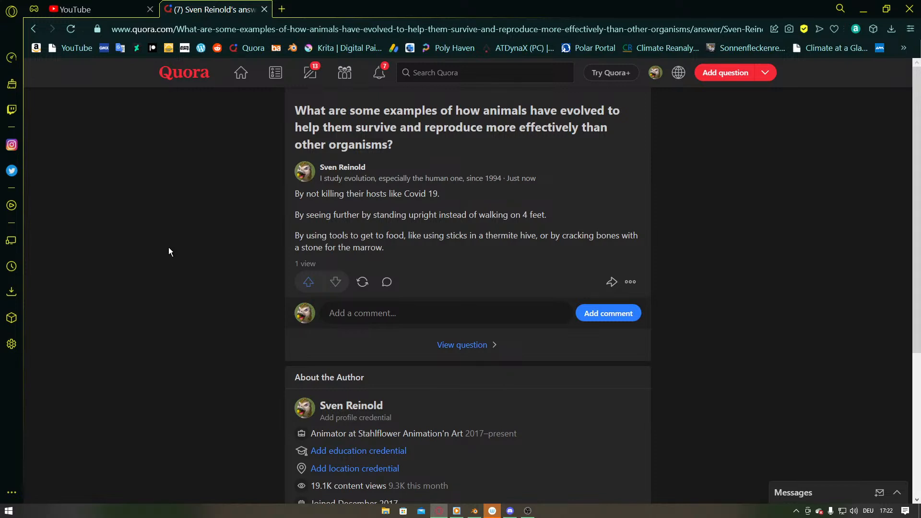
Pass on the suggested CGI order of precedence question and on the answer request about fossils and glaciation.
{"action": "left_click", "coordinate": [310, 72]}
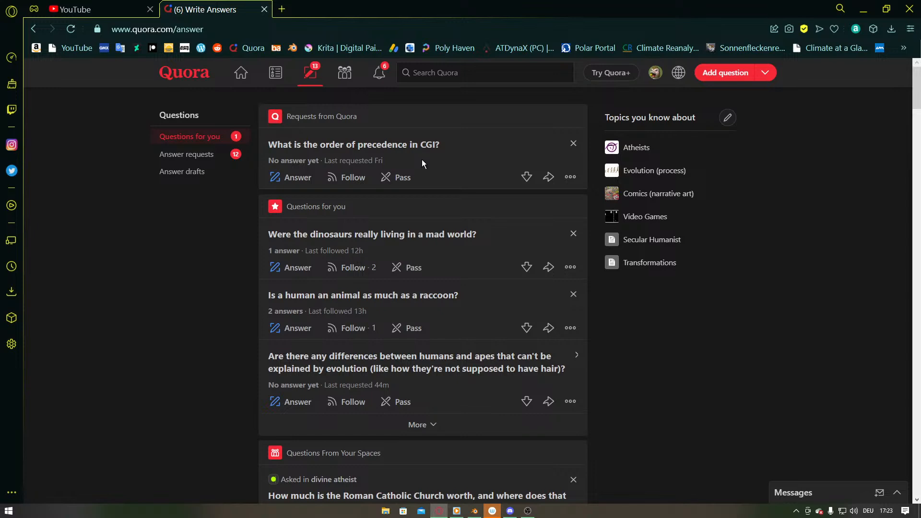
{"action": "left_click", "coordinate": [403, 178]}
{"action": "left_click", "coordinate": [204, 173]}
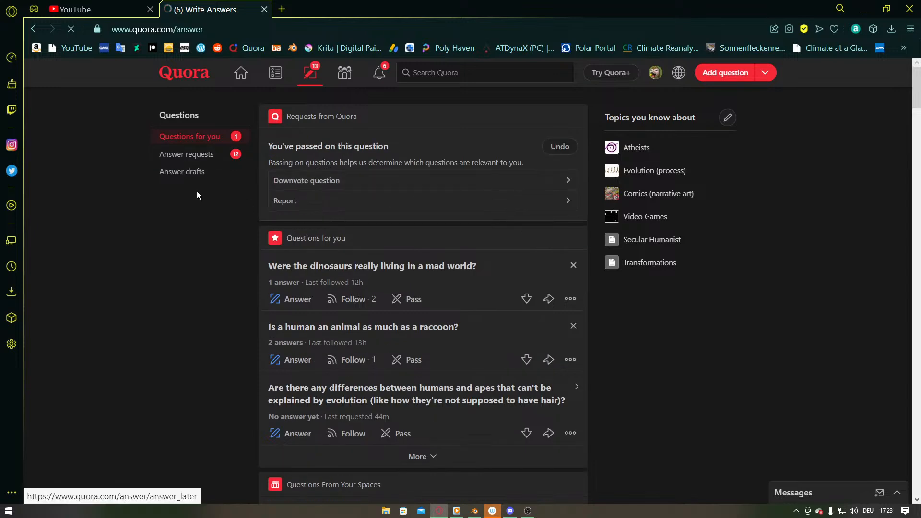
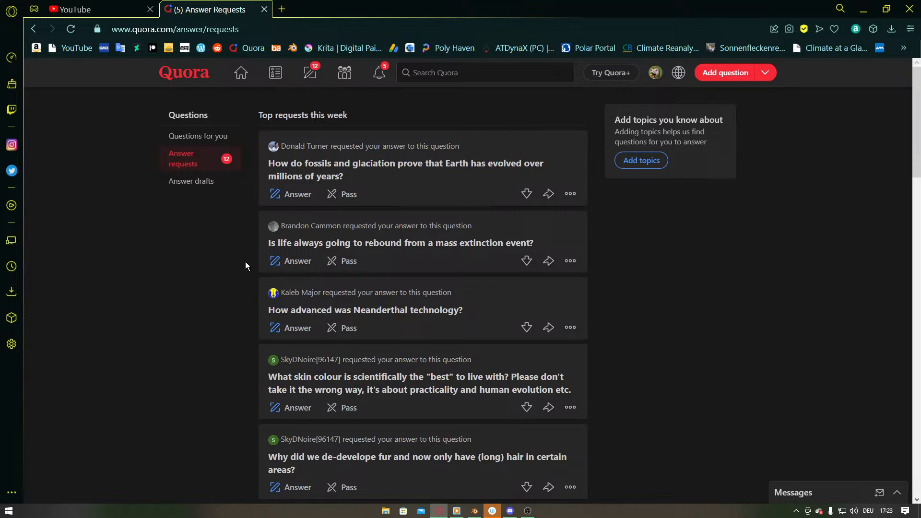
{"action": "left_click", "coordinate": [341, 194]}
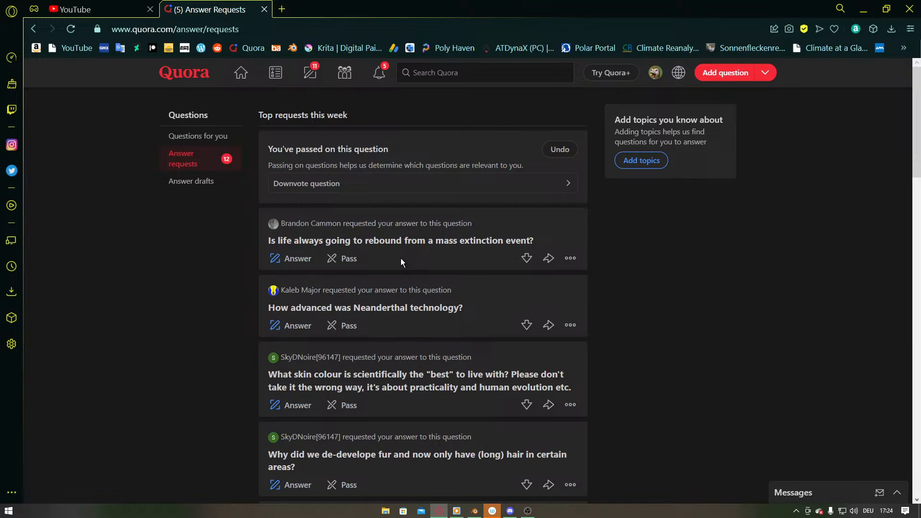
Answer the mass extinction rebound question with "As long as the condition for life continue life can emerge anew." and post it.
{"action": "left_click", "coordinate": [292, 261]}
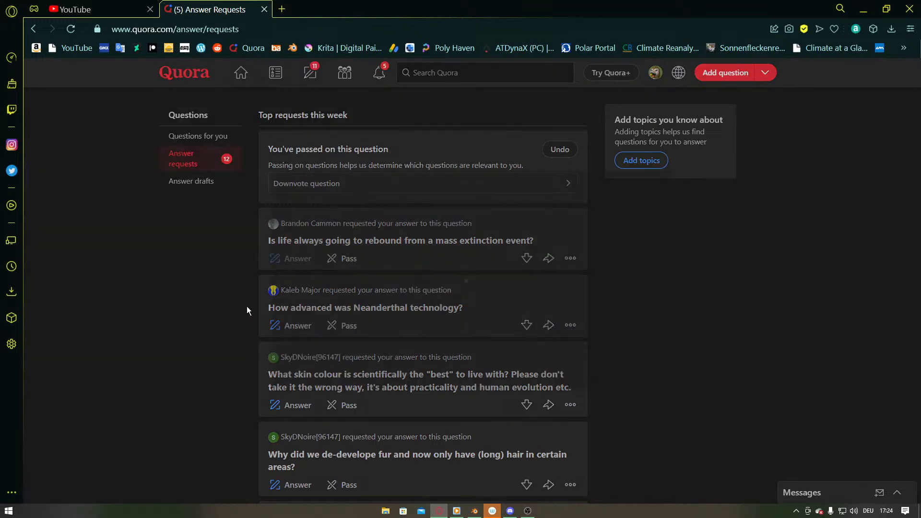
{"action": "type", "text": "As long as "}
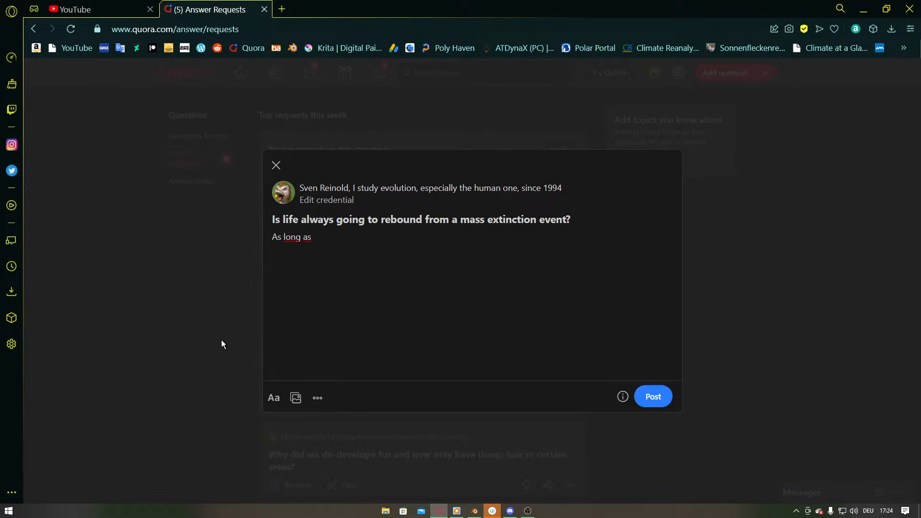
{"action": "type", "text": "the condition for life continue life can "}
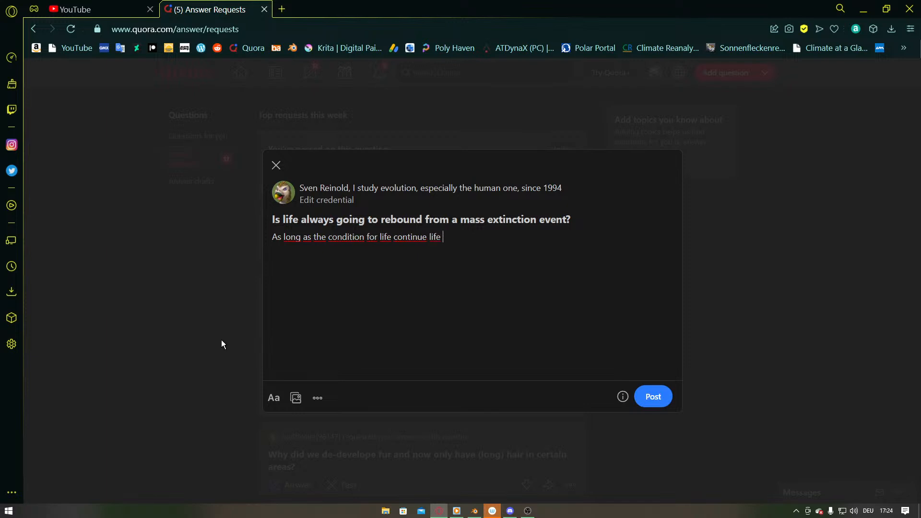
{"action": "type", "text": "emerge anew."}
{"action": "left_click", "coordinate": [653, 396]}
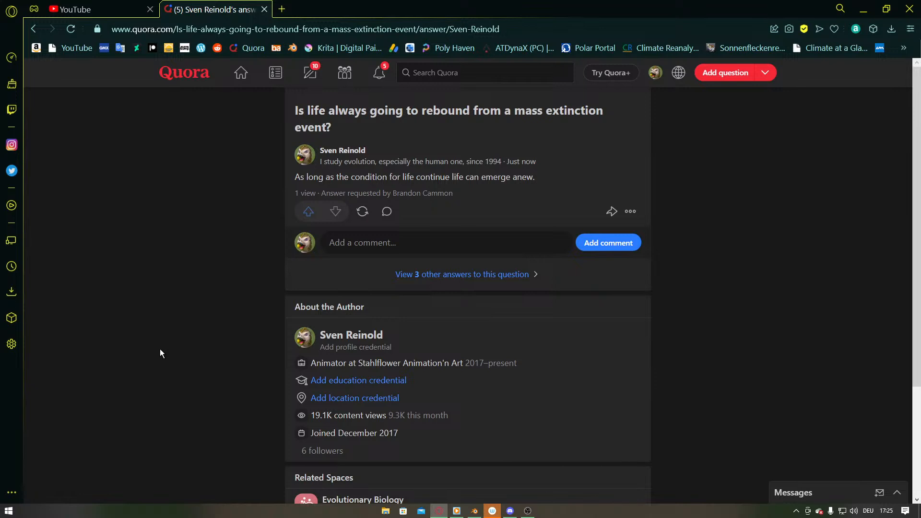
Return to the answer requests and pass on the question about how advanced Neanderthal technology was.
{"action": "left_click", "coordinate": [310, 72]}
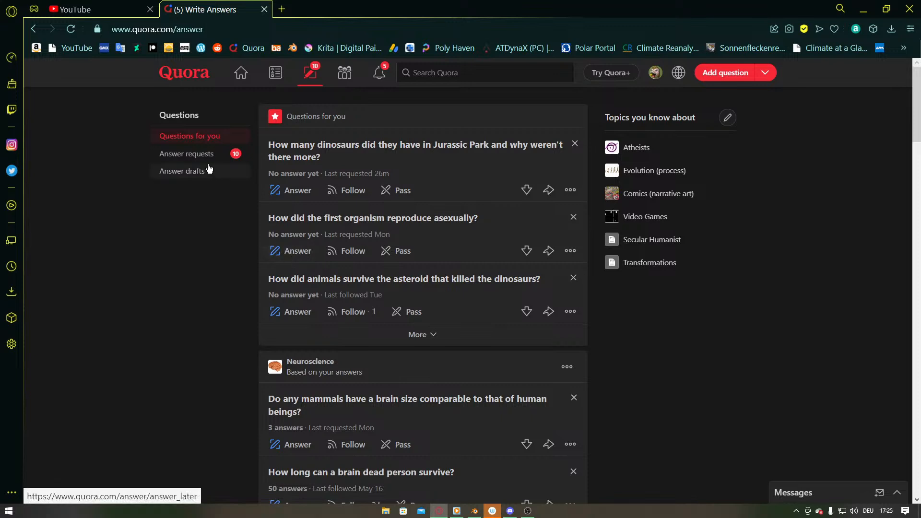
{"action": "left_click", "coordinate": [186, 153]}
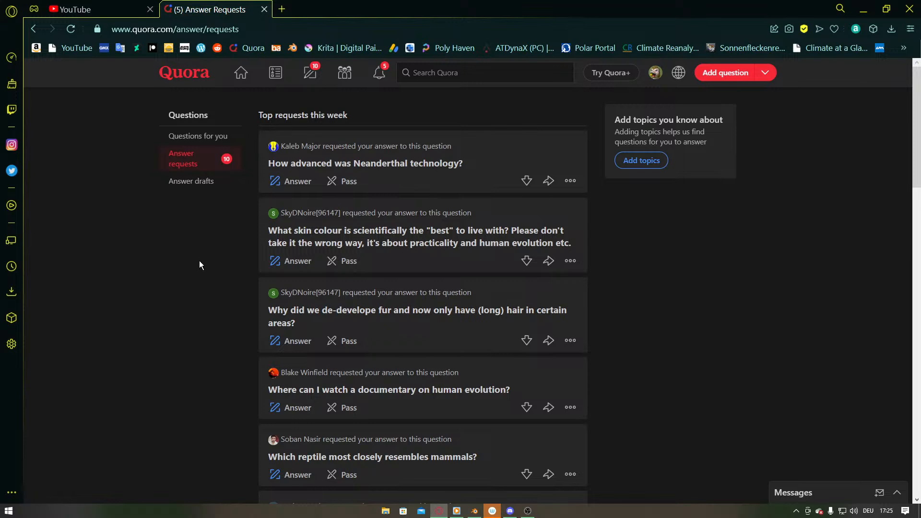
{"action": "left_click", "coordinate": [343, 181]}
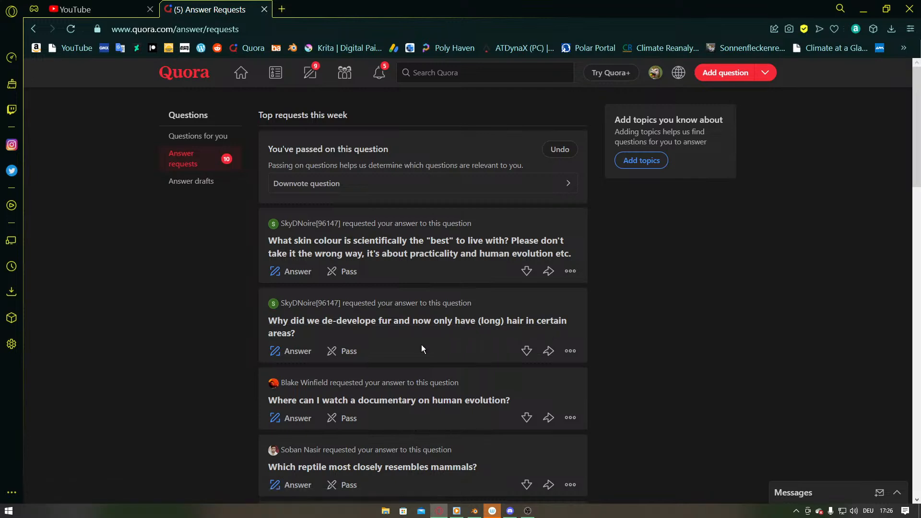
Start answering the fur loss question with "Fur was a problem in hotdesert climate, since the heat couldn't dissipate well enough.".
{"action": "left_click", "coordinate": [298, 350]}
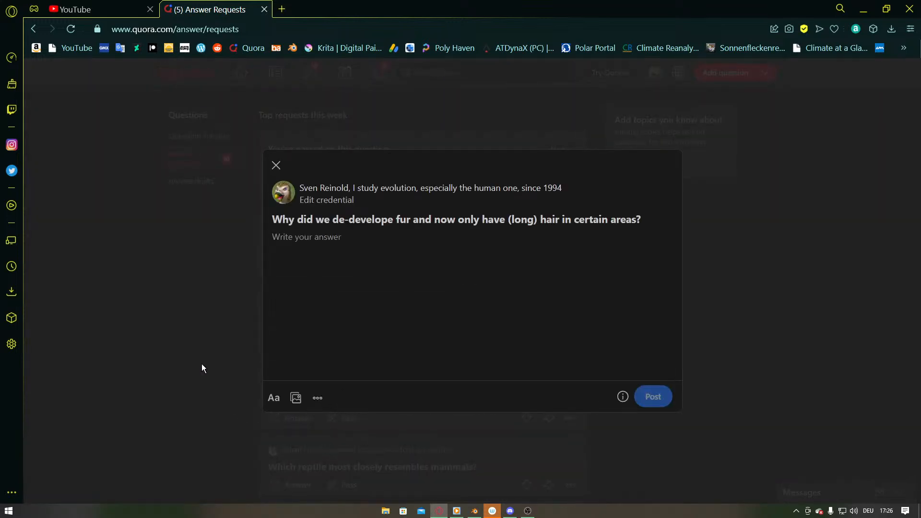
{"action": "type", "text": "Fur "}
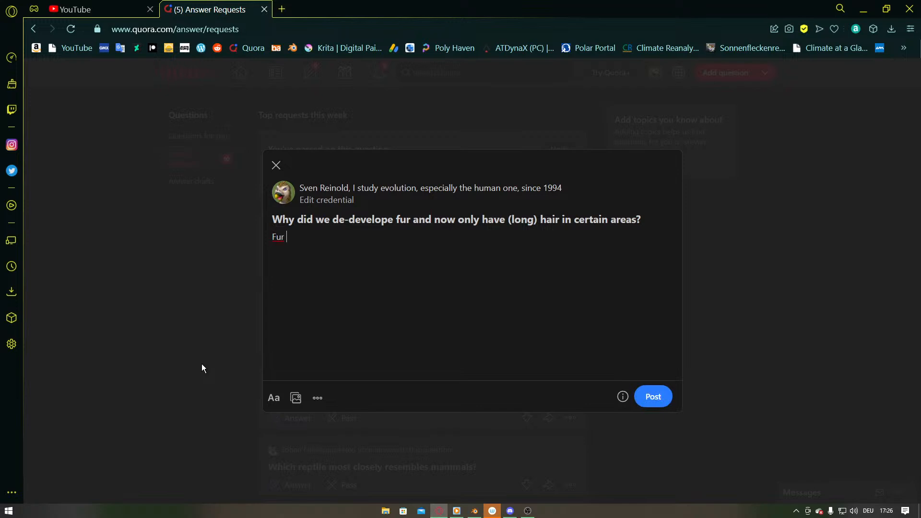
{"action": "type", "text": "was a problem in hotd"}
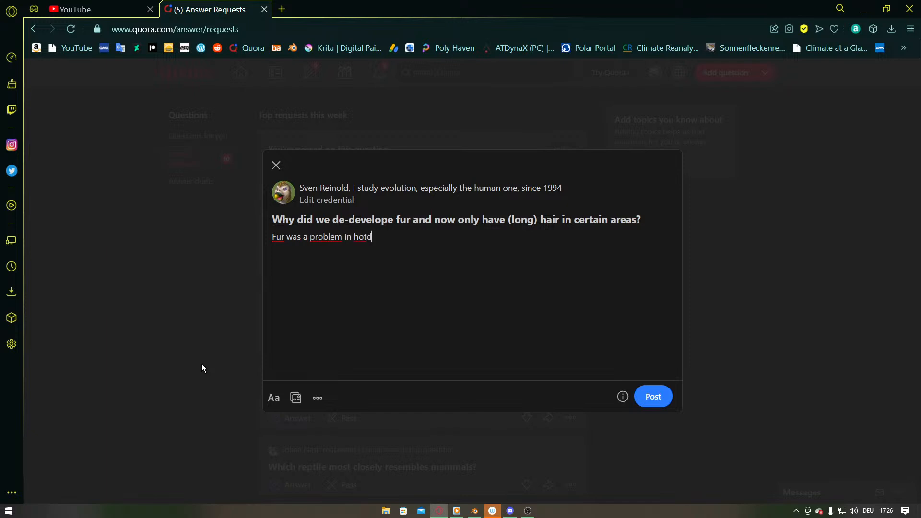
{"action": "type", "text": "esert cl"}
{"action": "type", "text": "imate"}
{"action": "type", "text": ", since th"}
{"action": "type", "text": "e heat co"}
{"action": "type", "text": "uldn"}
{"action": "type", "text": "'"}
{"action": "type", "text": "t di"}
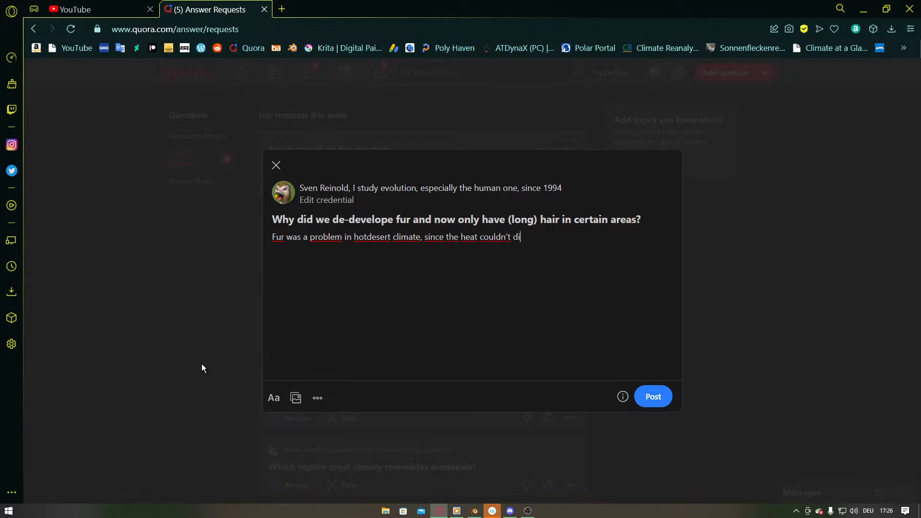
{"action": "type", "text": "ssipate well enough"}
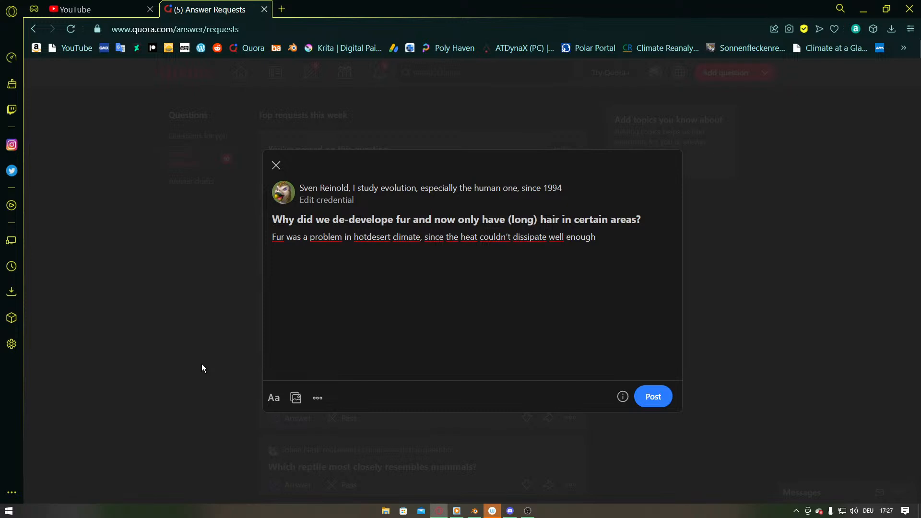
{"action": "type", "text": "."}
Continue the answer with "Panting would be impeding communication and sweating is much more efficient for getting rid of excessive heat.".
{"action": "type", "text": "Panting would be impeding"}
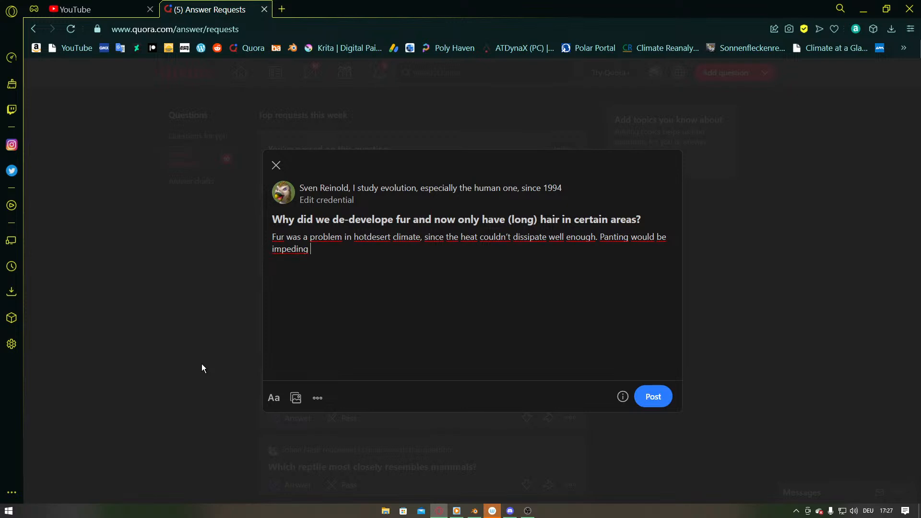
{"action": "type", "text": " communication"}
{"action": "type", "text": "and sweating is much more efficient "}
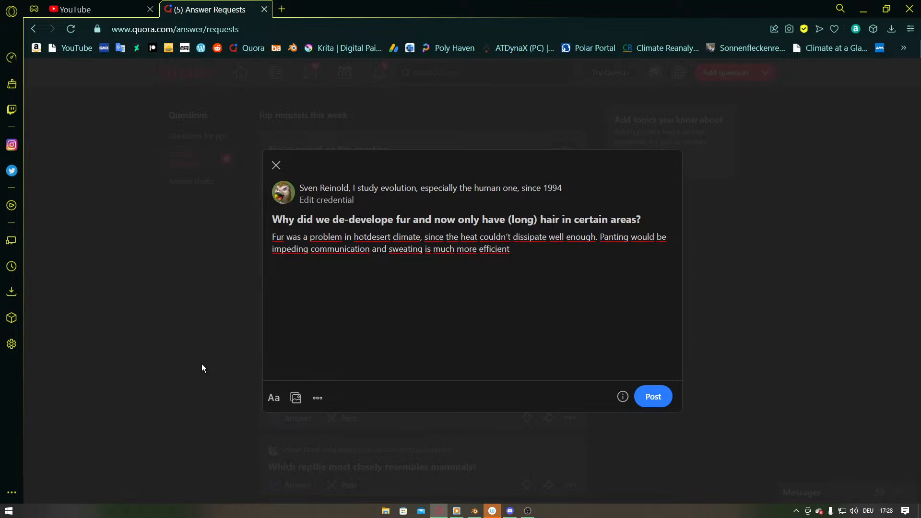
{"action": "type", "text": "for getting rid of excessive heat. "}
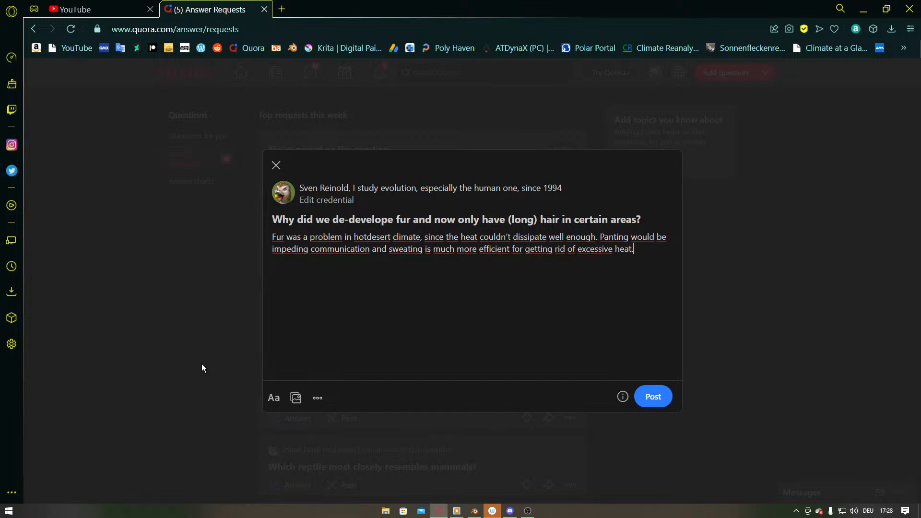
Finish the fur answer with "Also the hair on the head protected them from the sun." and post it.
{"action": "type", "text": "Also the hair on te head"}
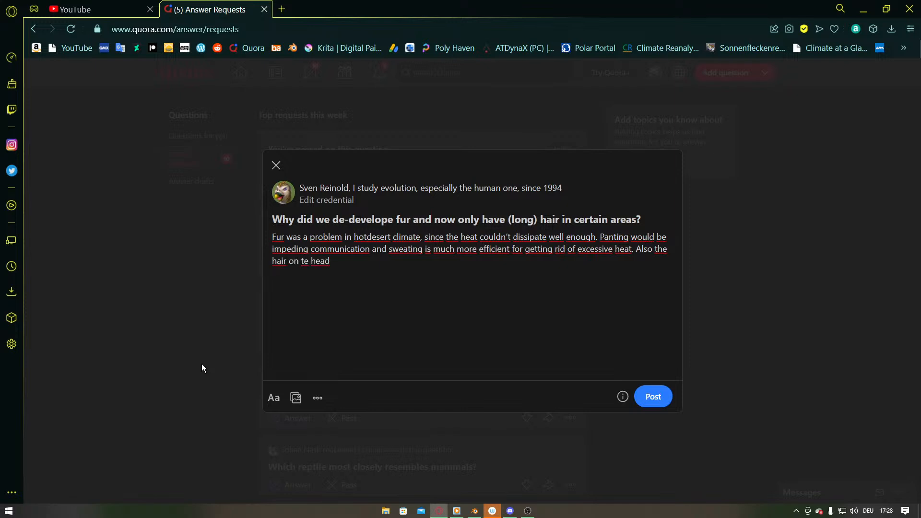
{"action": "type", "text": " protected us from the sun."}
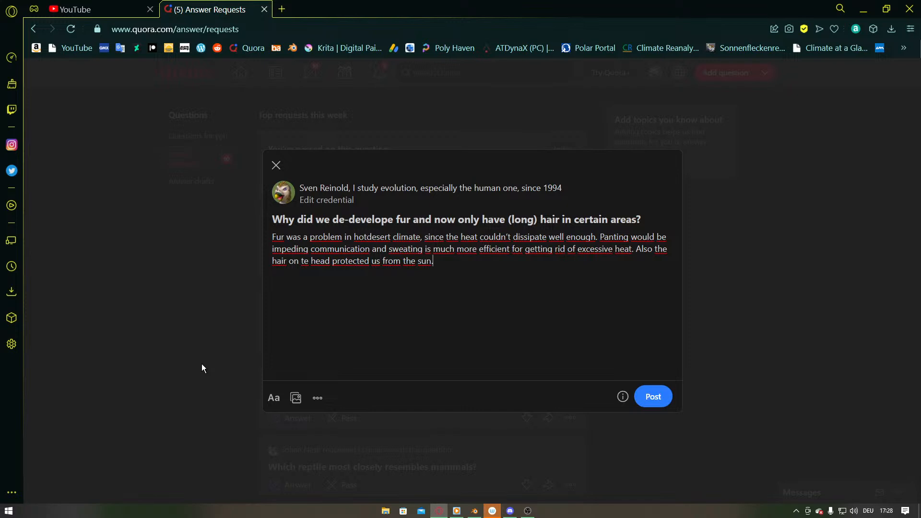
{"action": "left_click", "coordinate": [304, 261]}
{"action": "type", "text": "h"}
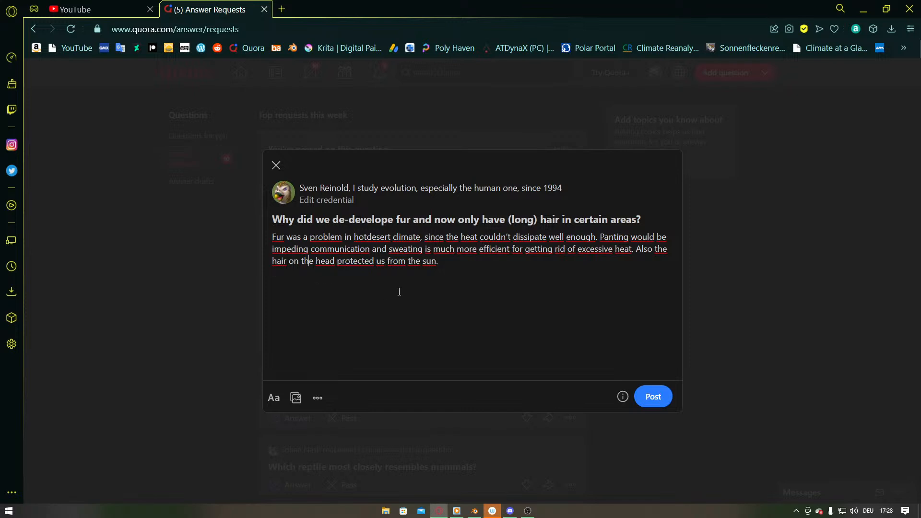
{"action": "left_click_drag", "start_coordinate": [376, 262], "coordinate": [380, 262]}
{"action": "key", "text": "BackSpace"}
{"action": "key", "text": "Delete"}
{"action": "type", "text": "them"}
{"action": "left_click", "coordinate": [658, 400]}
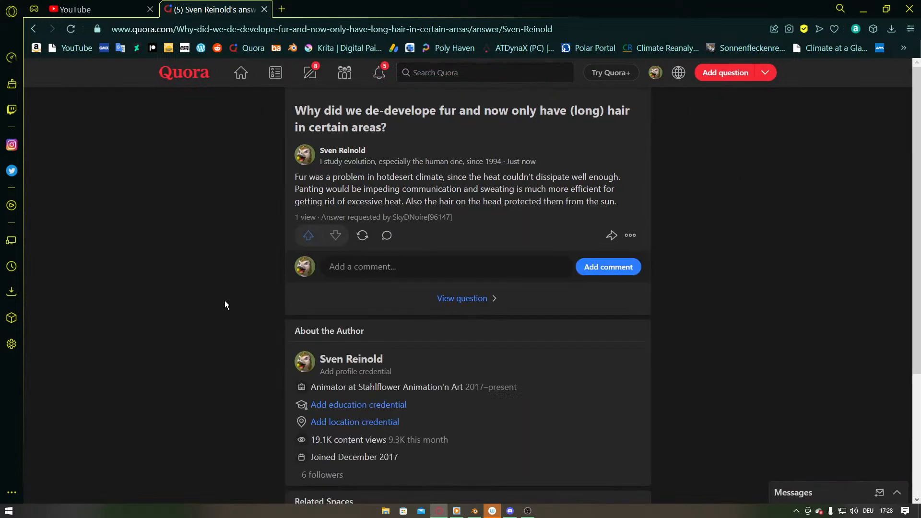
Return to the answer requests and pass on the mammal-like reptile question and the human evolution documentary question.
{"action": "left_click", "coordinate": [315, 72]}
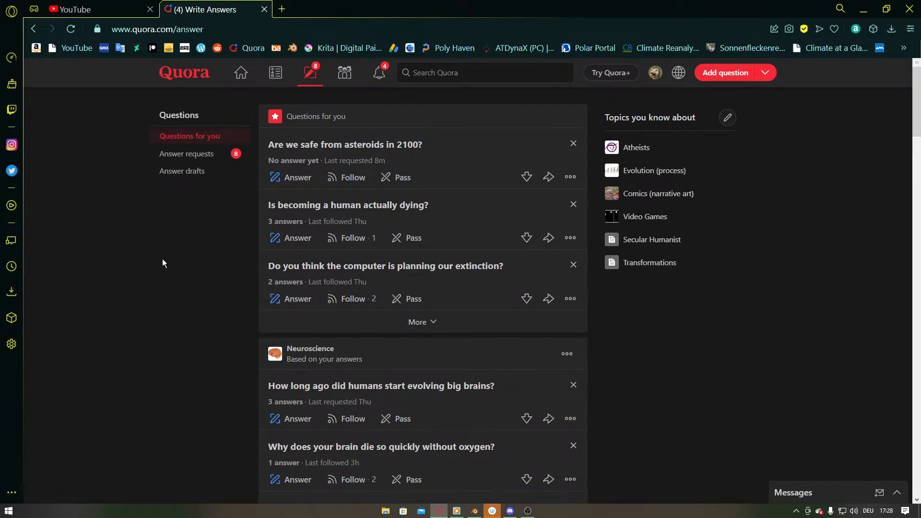
{"action": "left_click", "coordinate": [185, 154]}
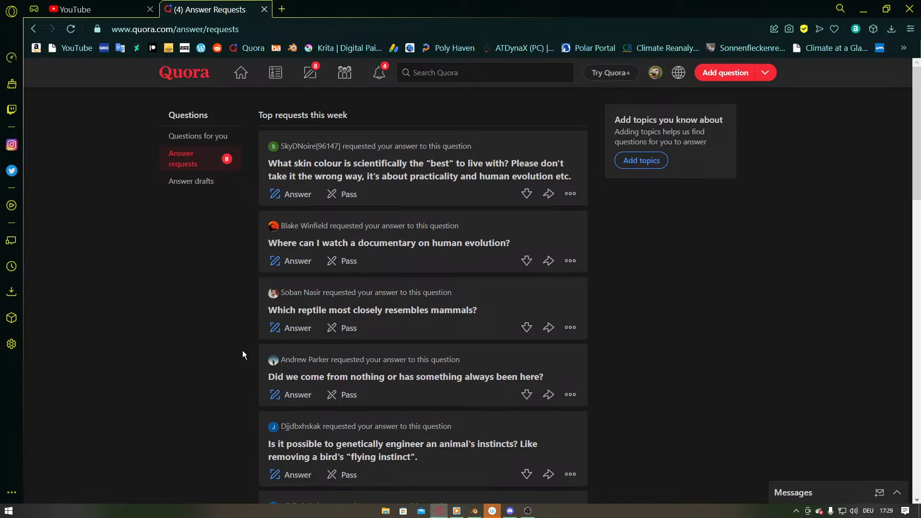
{"action": "left_click", "coordinate": [346, 329]}
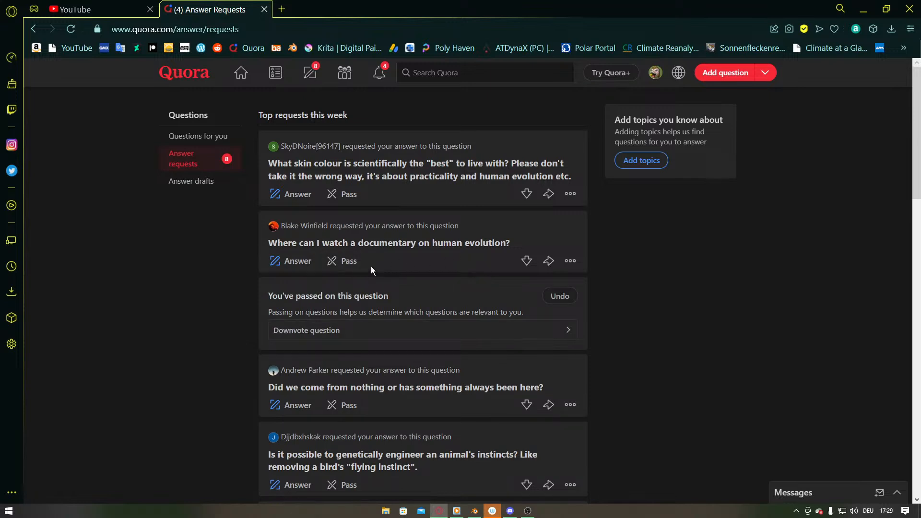
{"action": "left_click", "coordinate": [348, 262]}
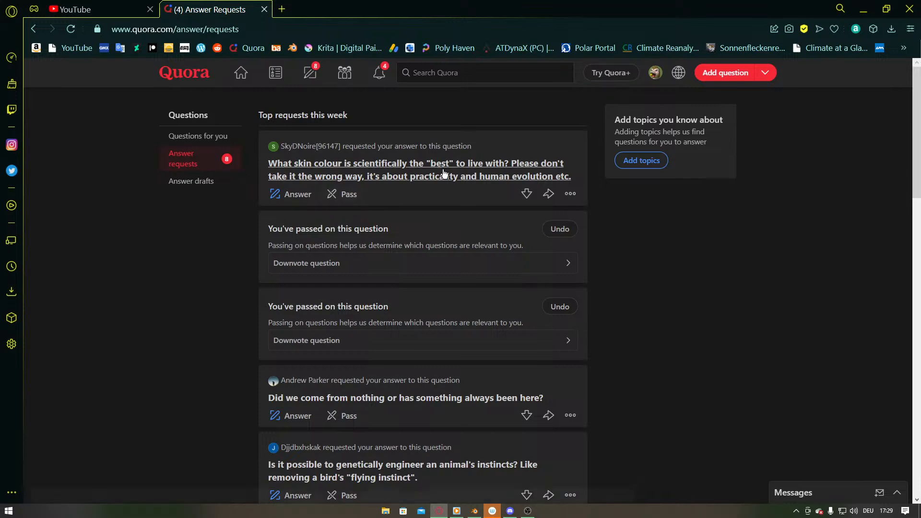
Start answering "Did we come from nothing or has something always been here?" with "Only religious people claim we came from nothing.".
{"action": "scroll", "coordinate": [193, 276], "scroll_direction": "down", "scroll_amount": 4}
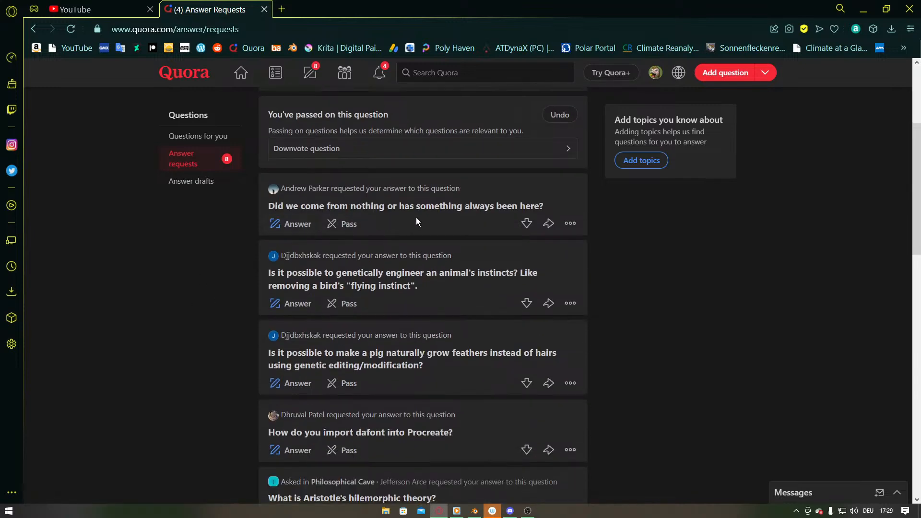
{"action": "left_click", "coordinate": [293, 225]}
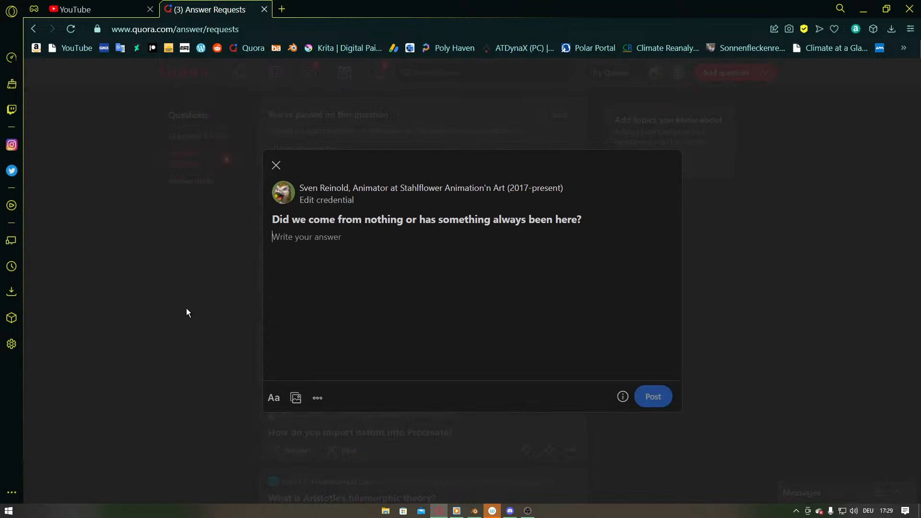
{"action": "type", "text": "Onl"}
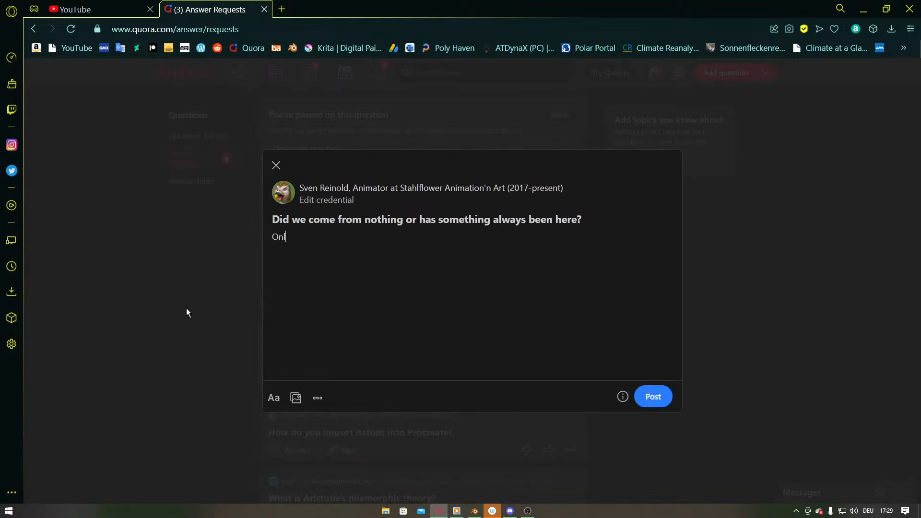
{"action": "type", "text": "y religious people cl"}
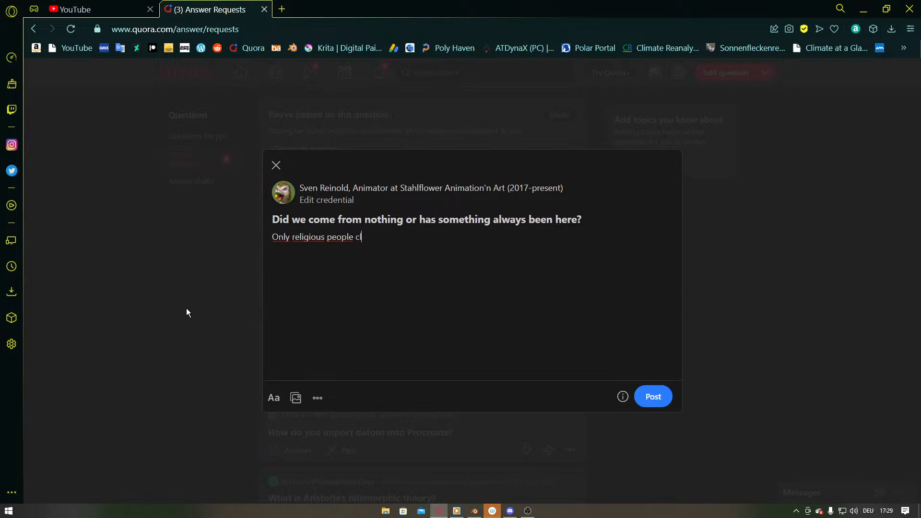
{"action": "type", "text": "aim we came from nothing. "}
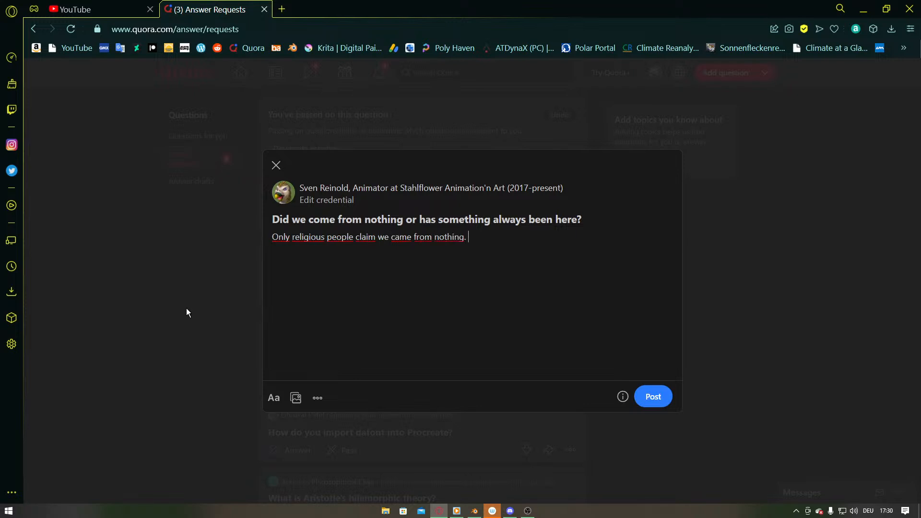
Finish the answer text with "Since matter and energy can't be created nor destroeyd the had to be always something.".
{"action": "type", "text": "Since matter and energy can't be v"}
{"action": "key", "text": "BackSpace"}
{"action": "type", "text": "created"}
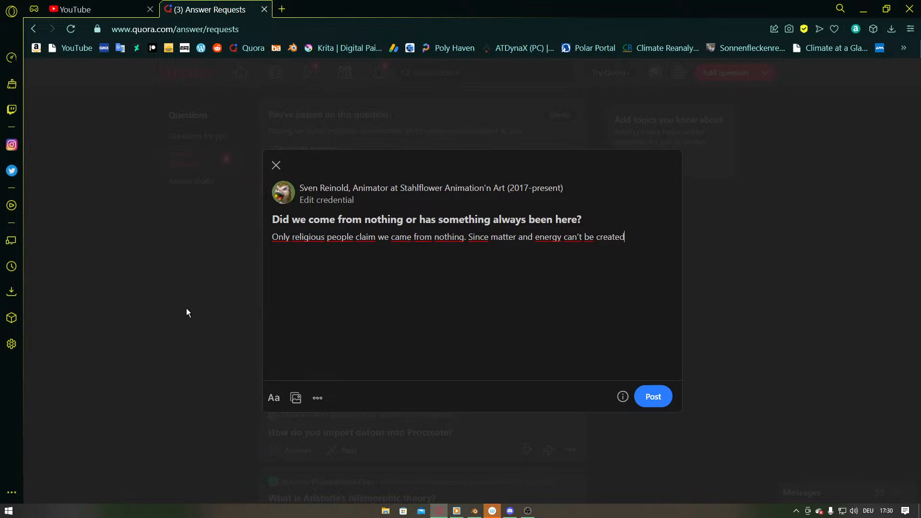
{"action": "type", "text": " nor destroeyd the had t"}
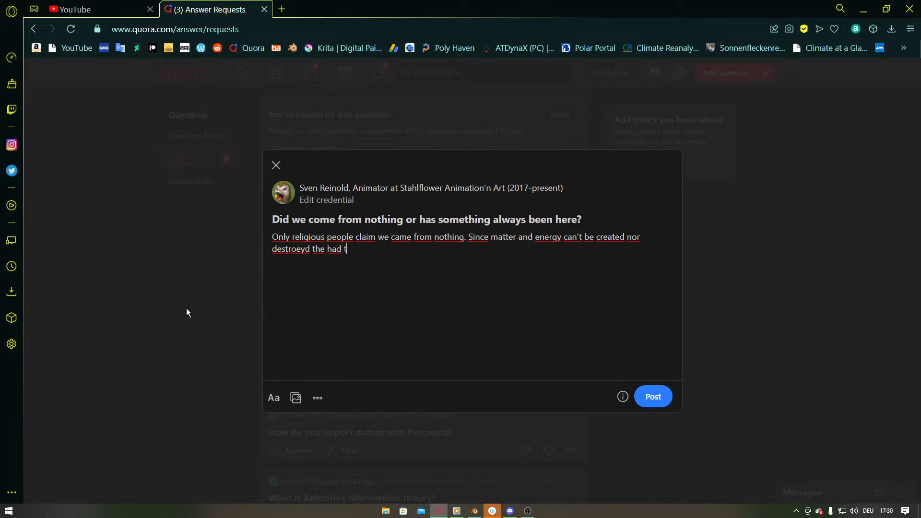
{"action": "type", "text": "o be always something"}
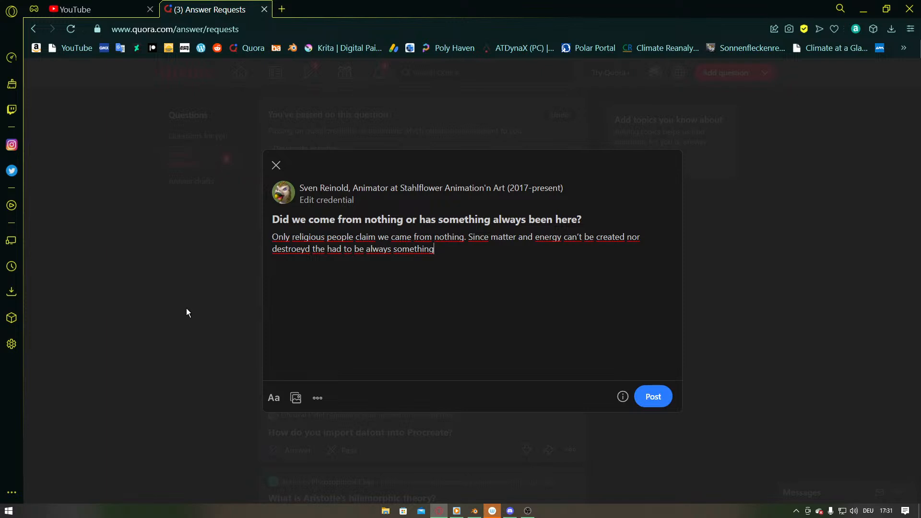
{"action": "type", "text": "."}
Post the answer and assign it the credential "I study evolution, especially the human one, since 1994".
{"action": "left_click", "coordinate": [660, 400]}
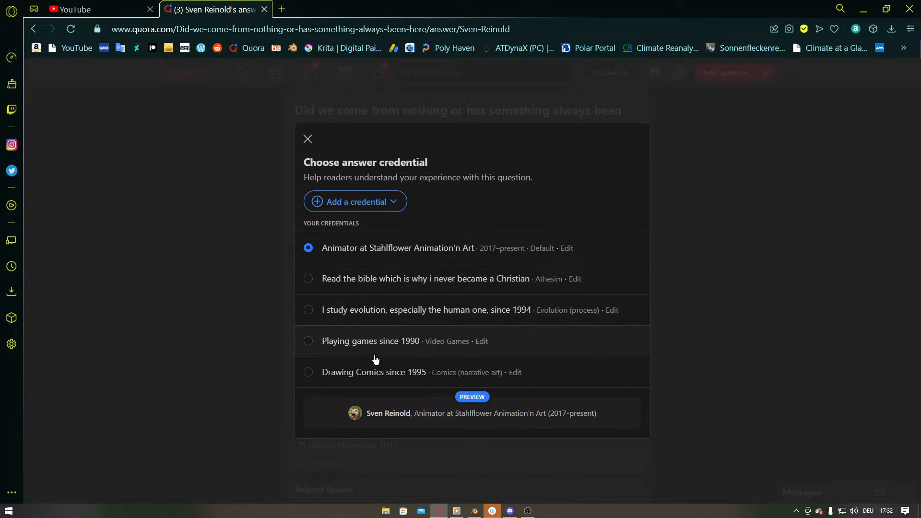
{"action": "left_click", "coordinate": [370, 311]}
{"action": "left_click", "coordinate": [307, 139]}
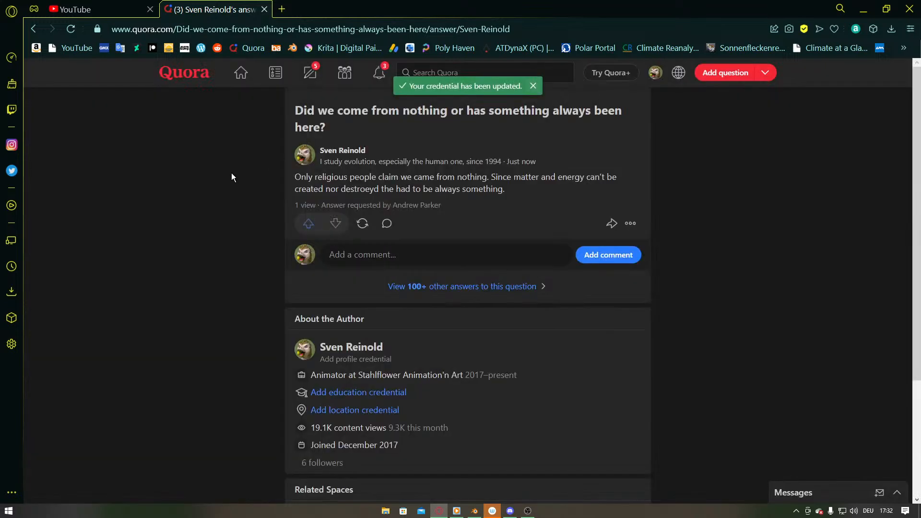
Answer the question about which animals are existing dinosaurs with "Birds" and post it under the evolution study credential.
{"action": "left_click", "coordinate": [309, 72]}
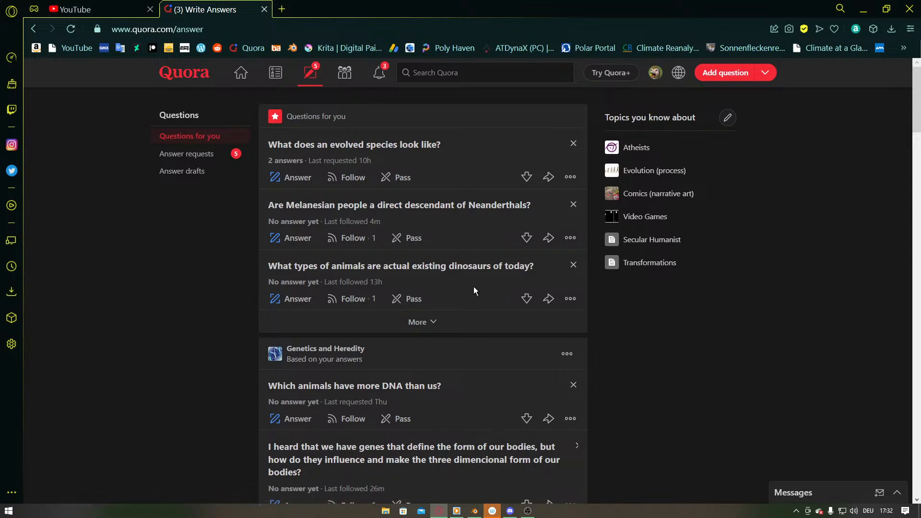
{"action": "left_click", "coordinate": [295, 298]}
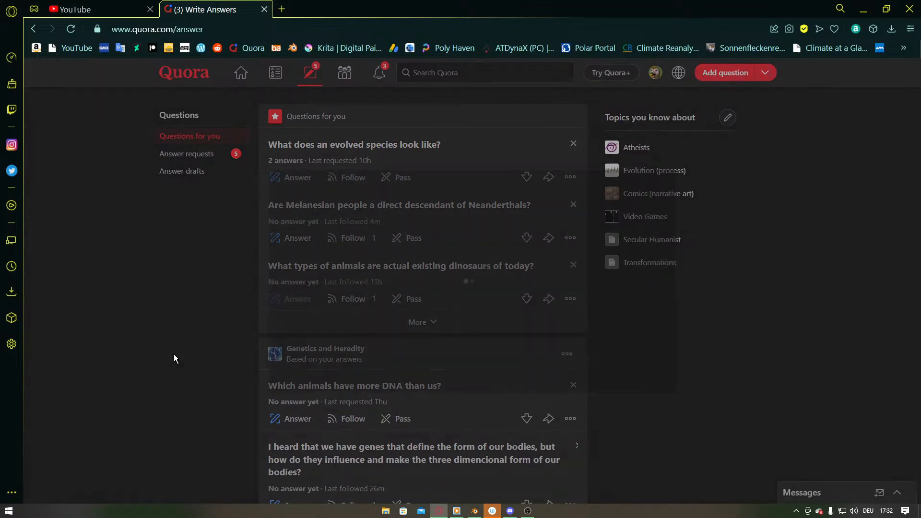
{"action": "type", "text": "birds"}
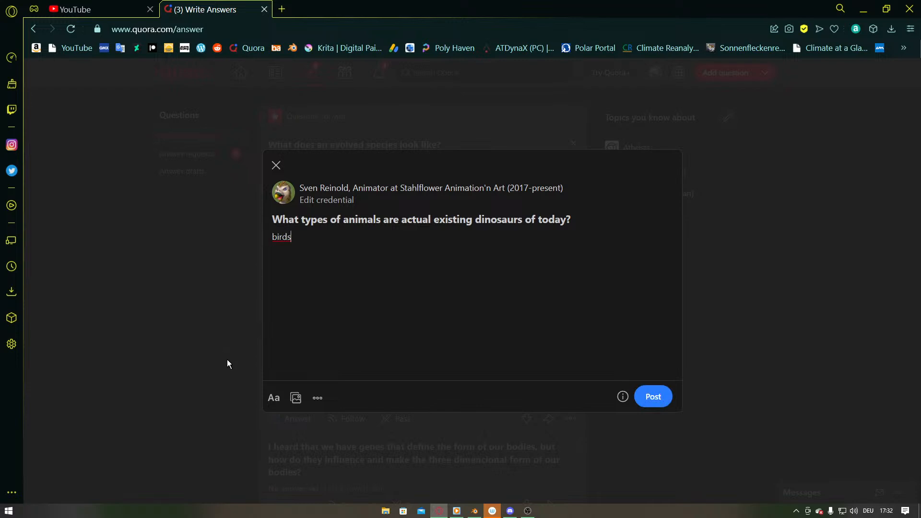
{"action": "key", "text": "Delete"}
{"action": "type", "text": "B"}
{"action": "left_click", "coordinate": [665, 398]}
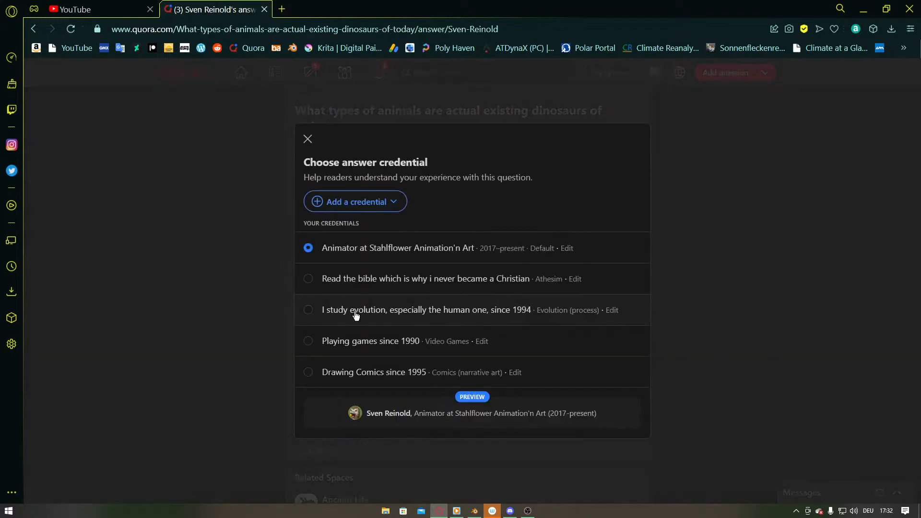
{"action": "left_click", "coordinate": [392, 314]}
{"action": "left_click", "coordinate": [307, 139]}
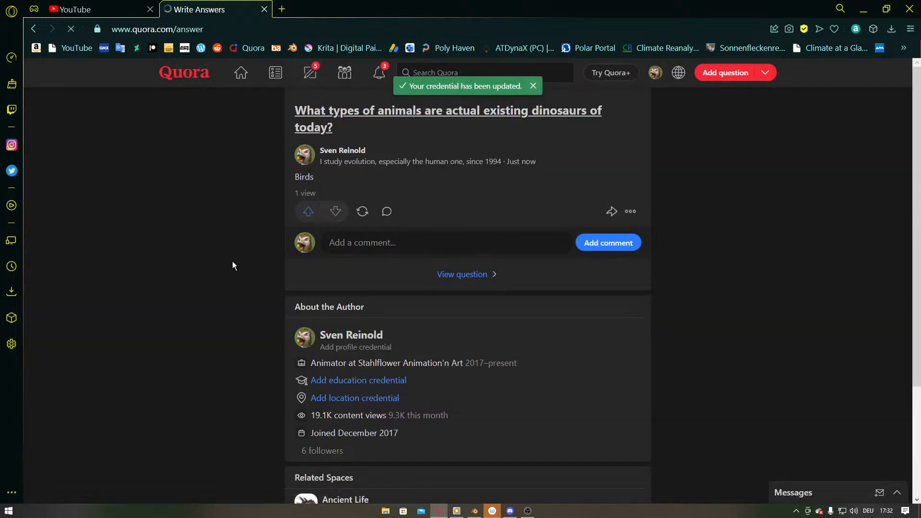
Return to the answer requests and pass on the Aristotle hilemorphic theory question and the Procreate dafont question.
{"action": "left_click", "coordinate": [208, 156]}
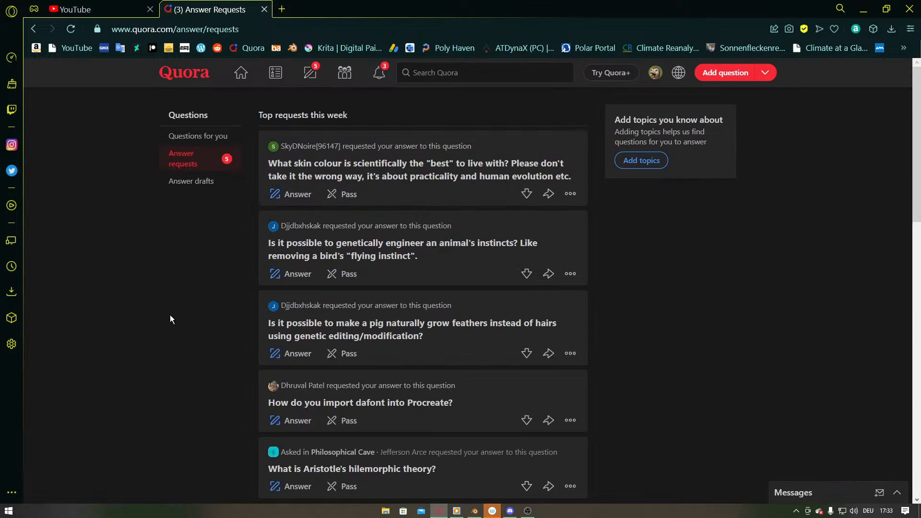
{"action": "scroll", "coordinate": [171, 318], "scroll_direction": "down", "scroll_amount": 4}
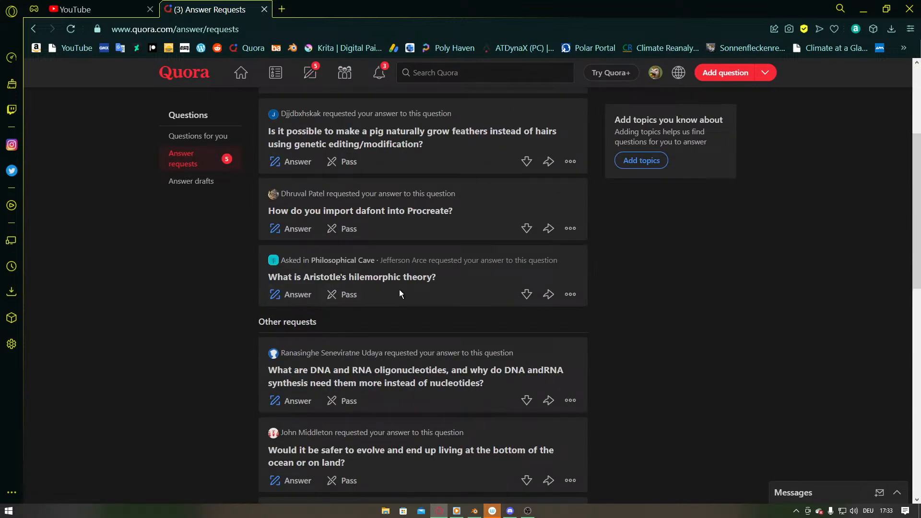
{"action": "left_click", "coordinate": [349, 294]}
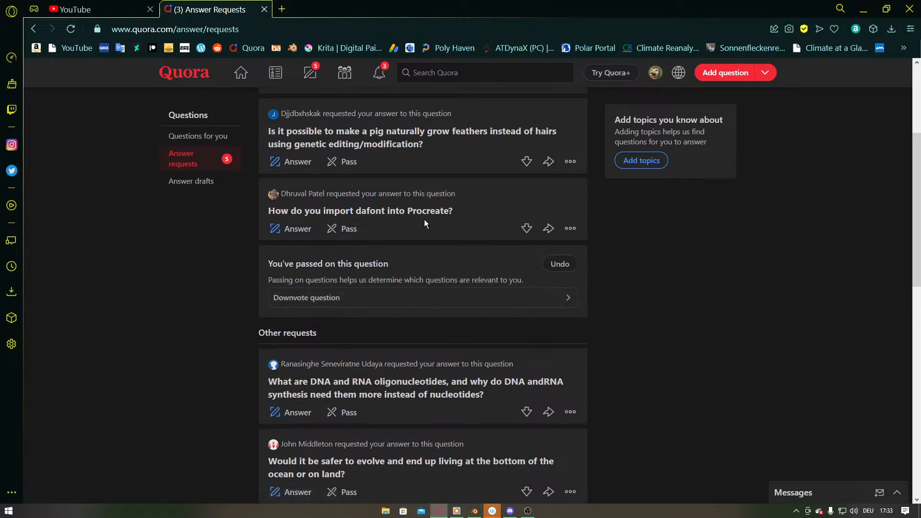
{"action": "left_click", "coordinate": [345, 230]}
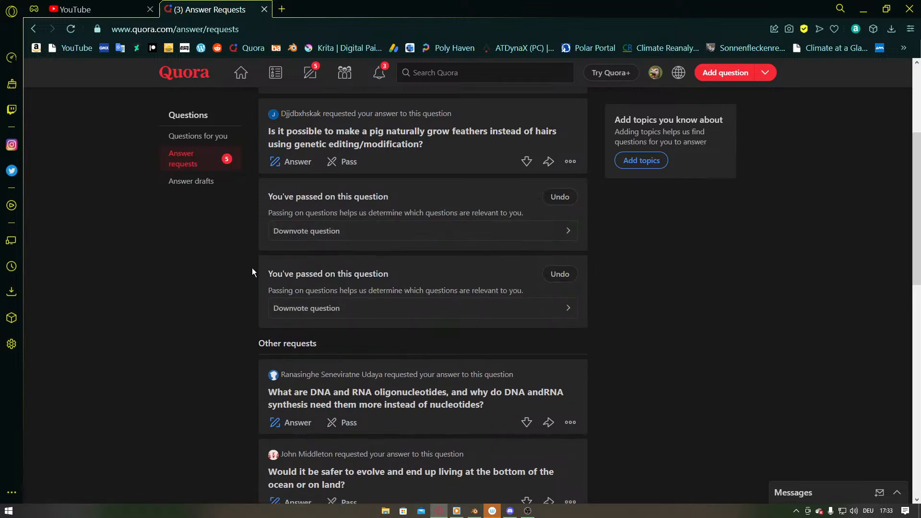
Pass on the requests about pigs growing feathers, engineering animal instincts and the best skin colour.
{"action": "scroll", "coordinate": [225, 334], "scroll_direction": "up", "scroll_amount": 4}
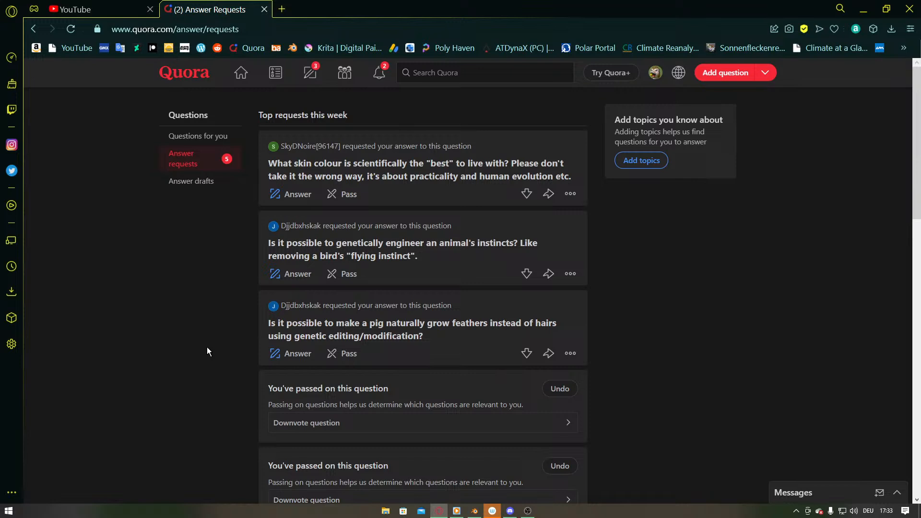
{"action": "left_click", "coordinate": [348, 355]}
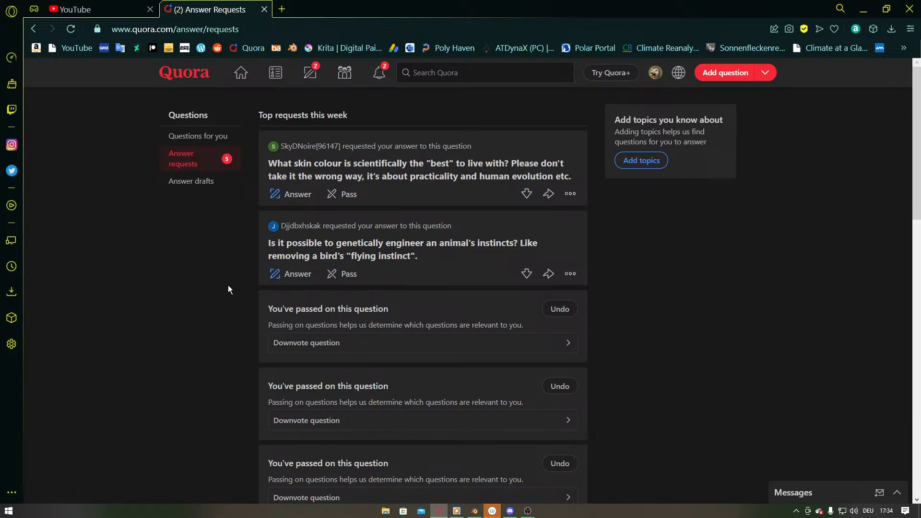
{"action": "left_click", "coordinate": [345, 273]}
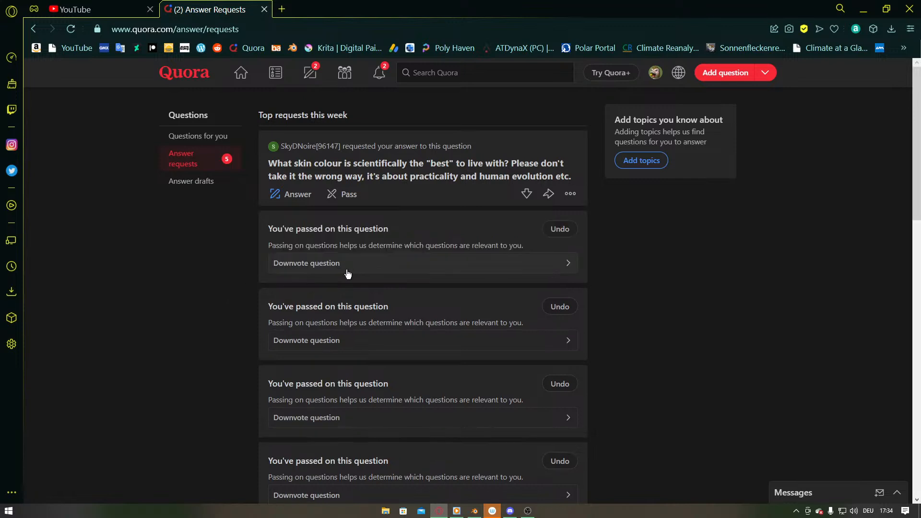
{"action": "left_click", "coordinate": [347, 196]}
Find the divine atheist question about accepting a living God in the notifications, open its question page and close the space's tab.
{"action": "left_click", "coordinate": [379, 73]}
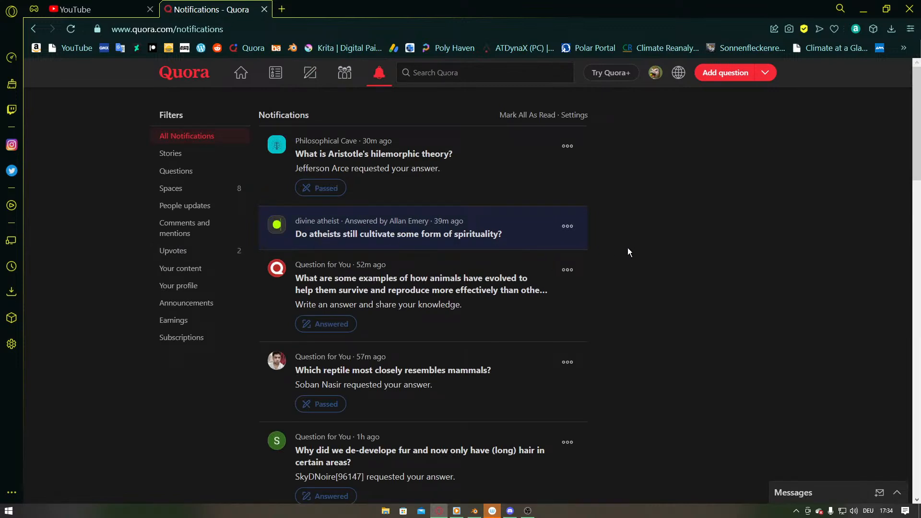
{"action": "scroll", "coordinate": [628, 248], "scroll_direction": "down", "scroll_amount": 10}
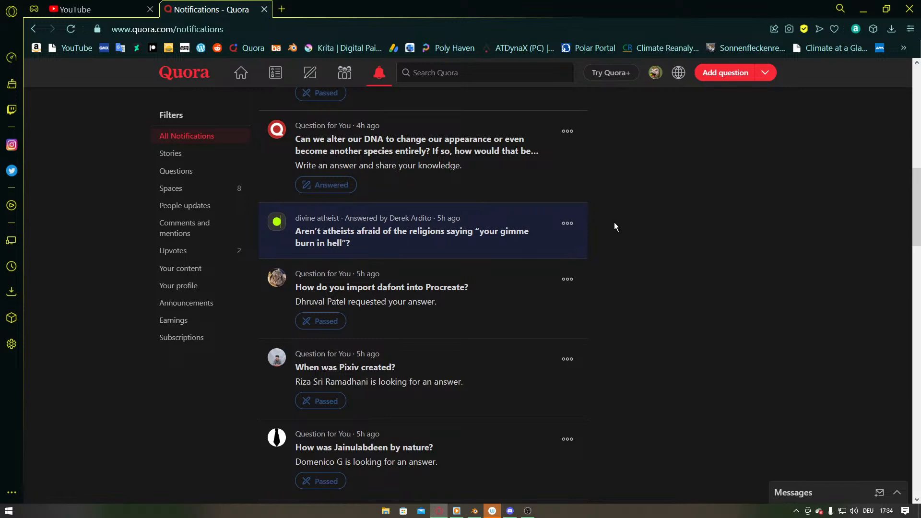
{"action": "scroll", "coordinate": [614, 223], "scroll_direction": "down", "scroll_amount": 8}
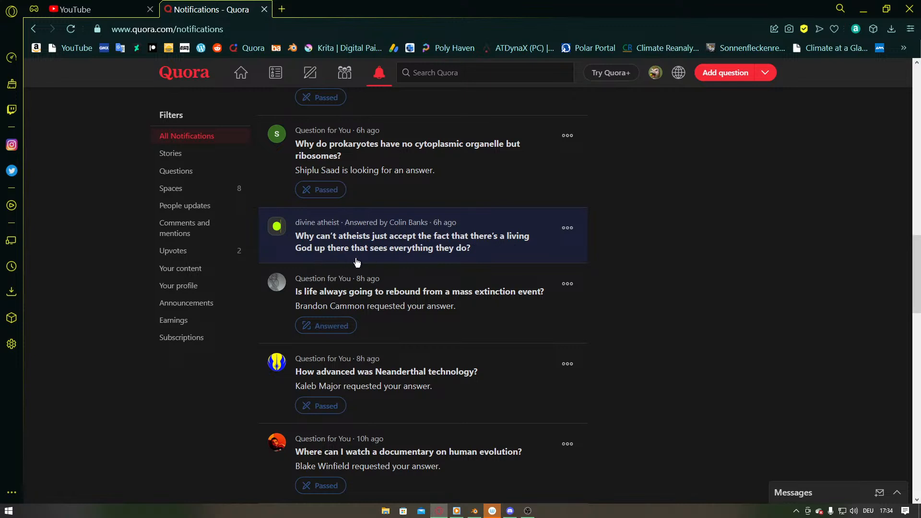
{"action": "left_click", "coordinate": [511, 257]}
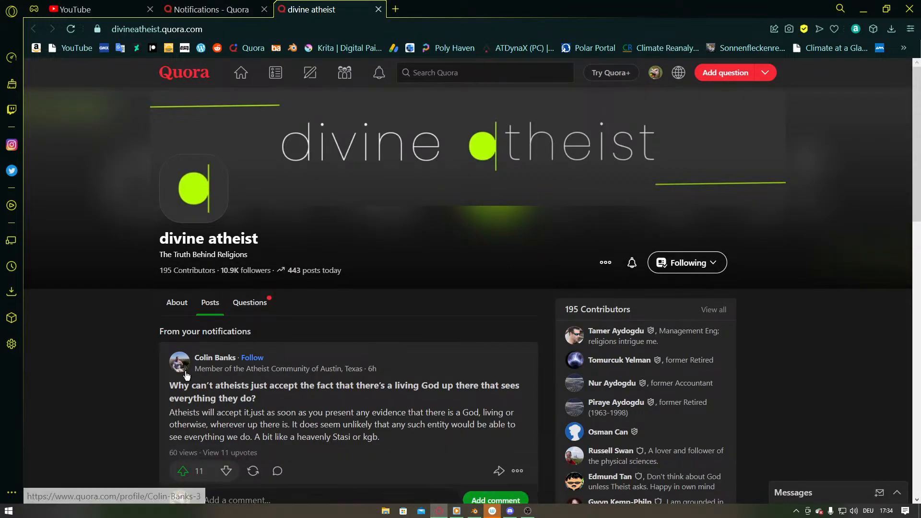
{"action": "left_click", "coordinate": [201, 387]}
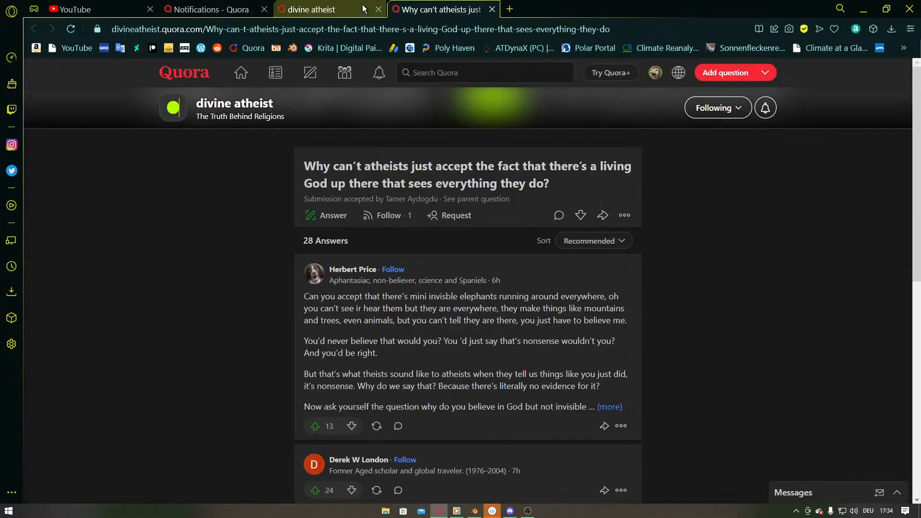
{"action": "left_click", "coordinate": [378, 9]}
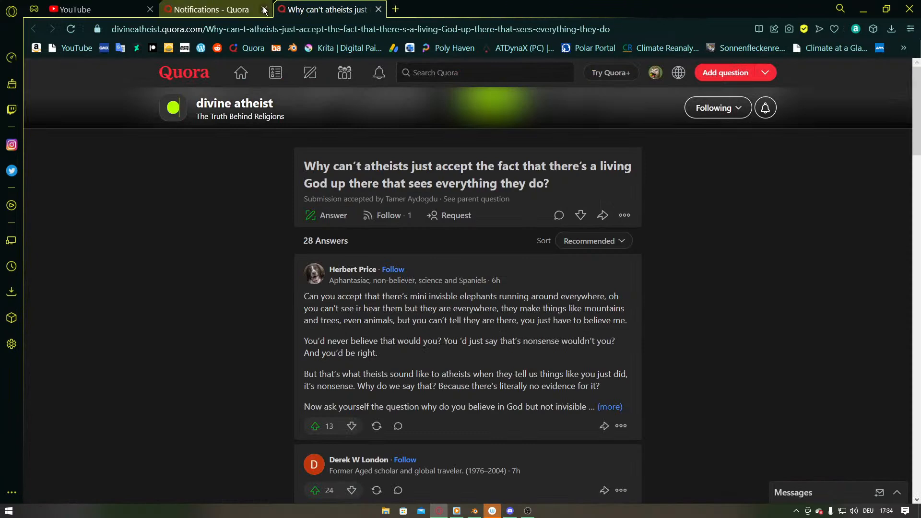
Start answering the living God question with "A fact that a living god is up there? How do you demonstrate that claim".
{"action": "left_click", "coordinate": [332, 217]}
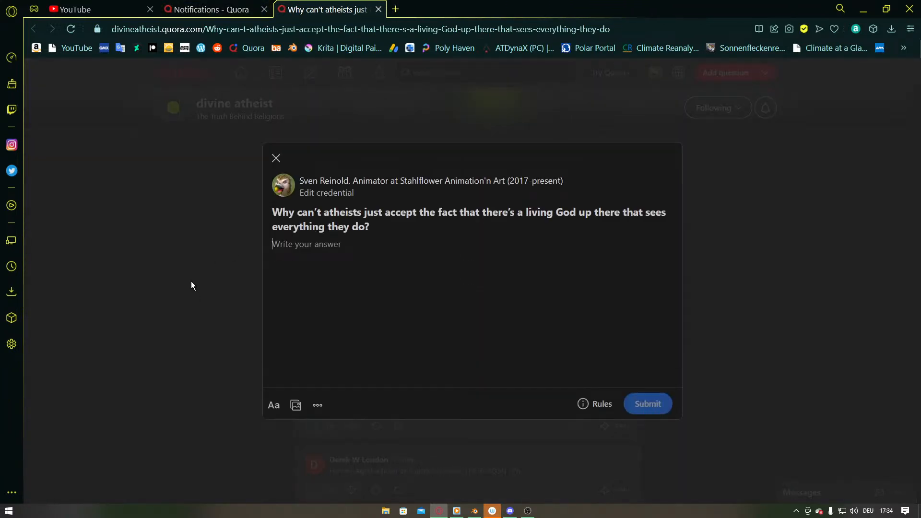
{"action": "type", "text": "A"}
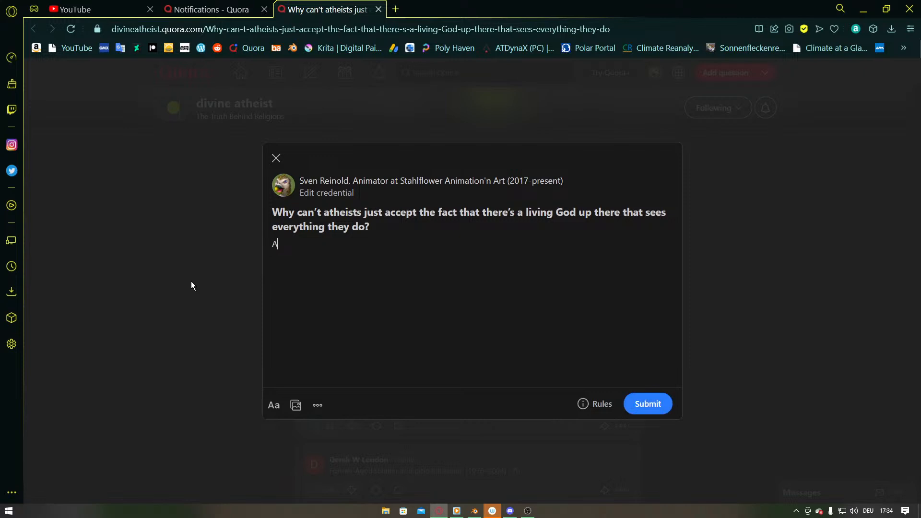
{"action": "type", "text": " fact that a living god is u"}
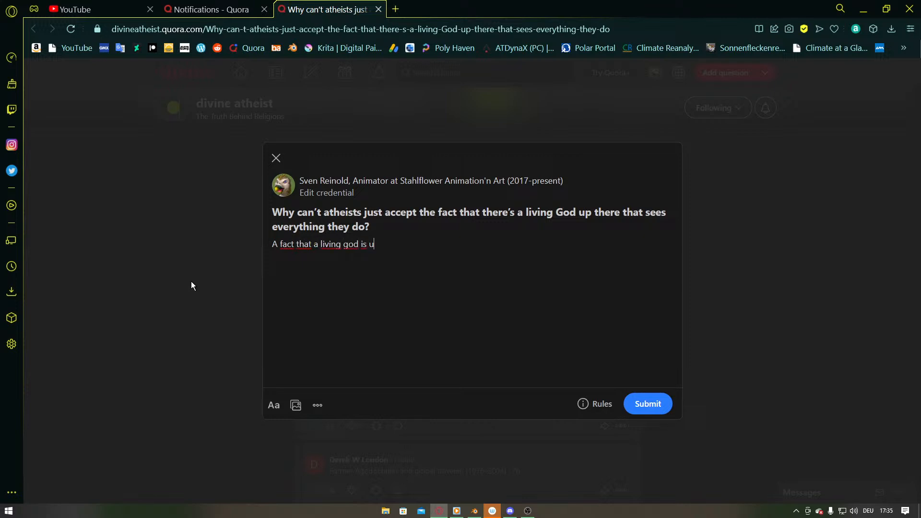
{"action": "type", "text": "p there? How do you demons"}
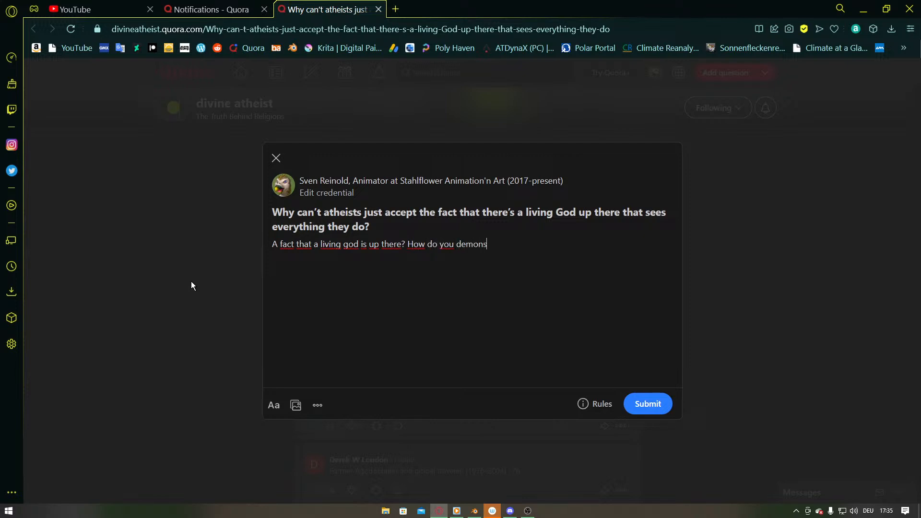
{"action": "type", "text": "trate that claim to be t"}
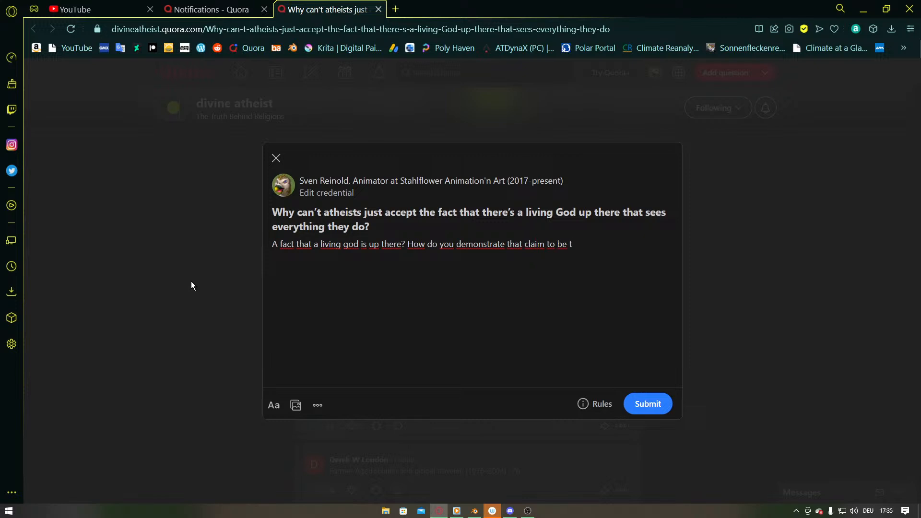
{"action": "key", "text": "BackSpace"}
{"action": "key", "text": "BackSpace"}
{"action": "key", "text": "BackSpace"}
{"action": "key", "text": "BackSpace"}
{"action": "key", "text": "BackSpace"}
{"action": "key", "text": "BackSpace"}
{"action": "key", "text": "BackSpace"}
{"action": "key", "text": "BackSpace"}
Continue the answer after "that claim?" with "Where does he live? What's his adress, and why has no one filmed him yet?".
{"action": "type", "text": "? Where does he live? What"}
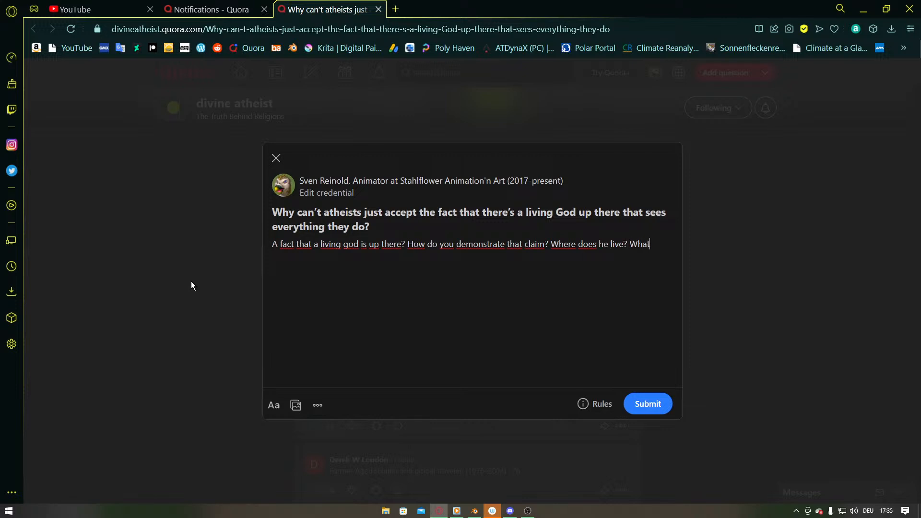
{"action": "type", "text": "'s his adress, and why has no one"}
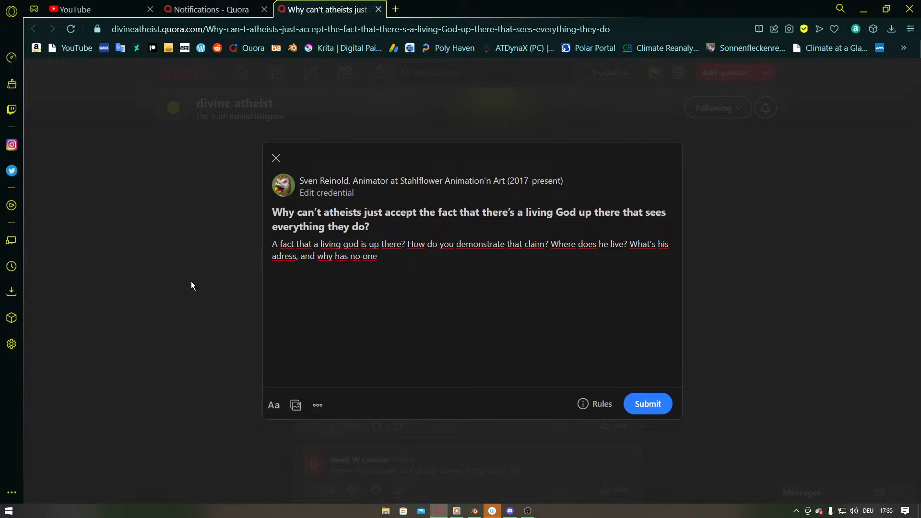
{"action": "type", "text": " filmed him yet? Rang his do"}
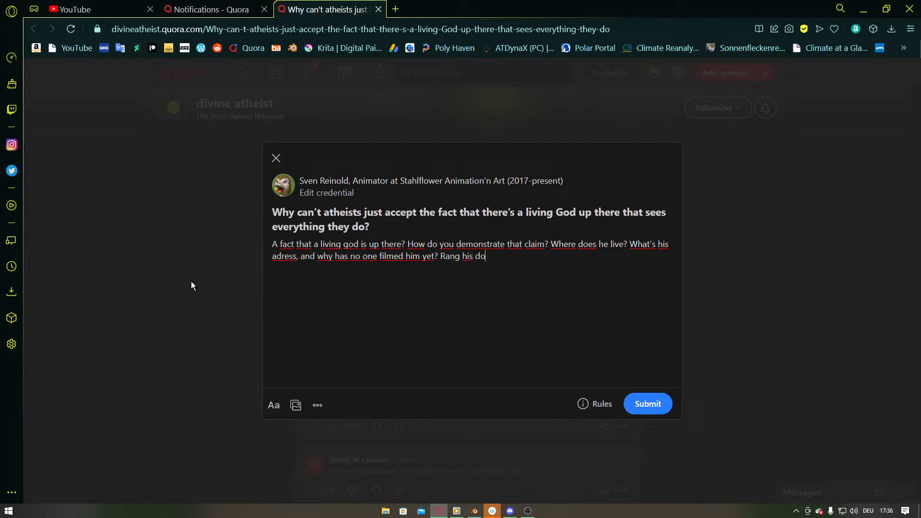
Finish the answer with "Rang his doorbell for an interview? Why can't theists just do that?", submit it and close the question's tab.
{"action": "type", "text": "orbell for an interview? Why c"}
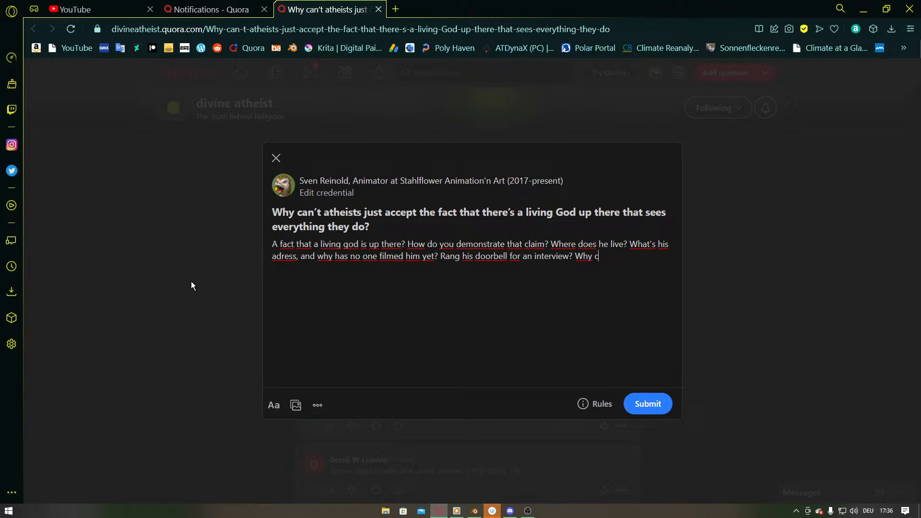
{"action": "type", "text": "an't theists just do that?"}
{"action": "left_click", "coordinate": [646, 403]}
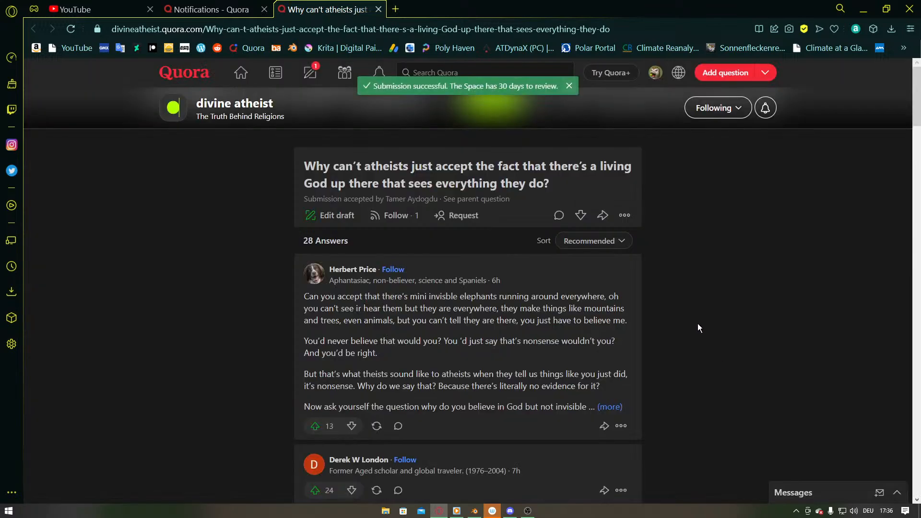
{"action": "left_click", "coordinate": [379, 9]}
Look through the Quora notifications, mark them all as read and move the browser window away to return to the dragon skull in Blender.
{"action": "scroll", "coordinate": [604, 265], "scroll_direction": "down", "scroll_amount": 10}
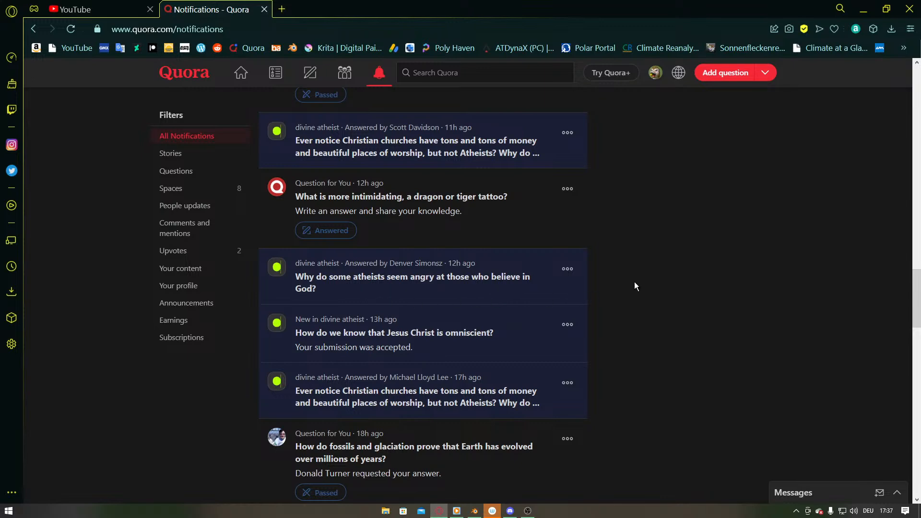
{"action": "scroll", "coordinate": [635, 287], "scroll_direction": "up", "scroll_amount": 15}
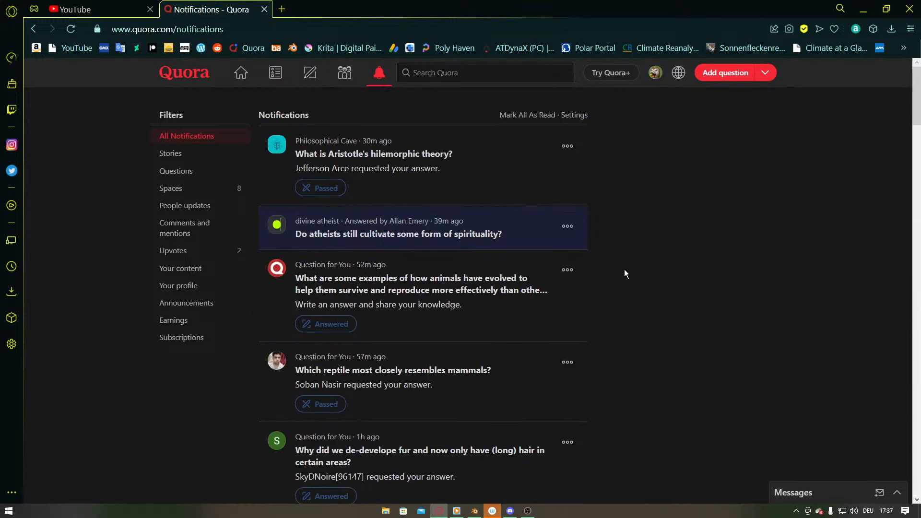
{"action": "left_click", "coordinate": [524, 116]}
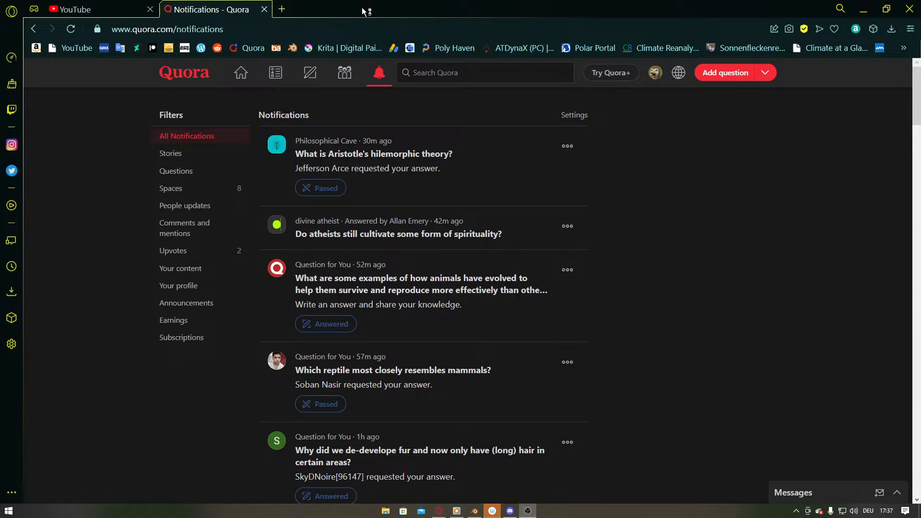
{"action": "left_click_drag", "start_coordinate": [366, 12], "coordinate": [920, 192]}
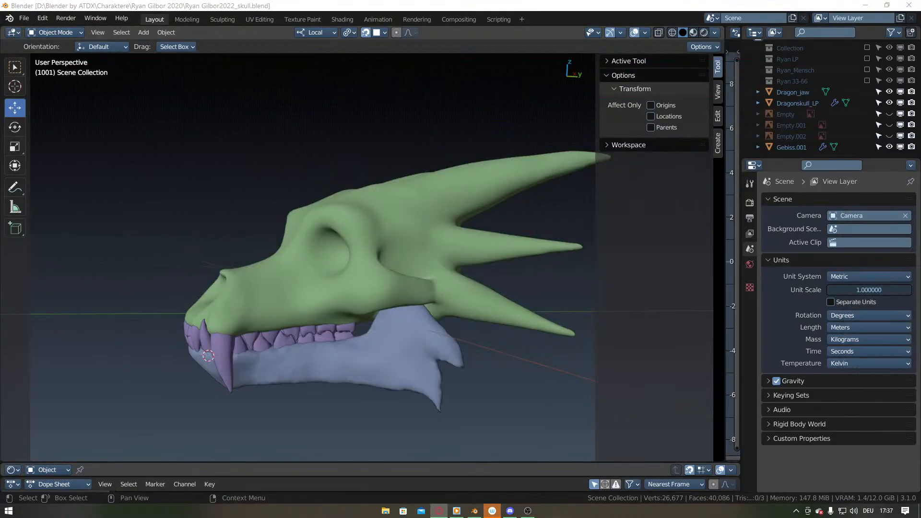